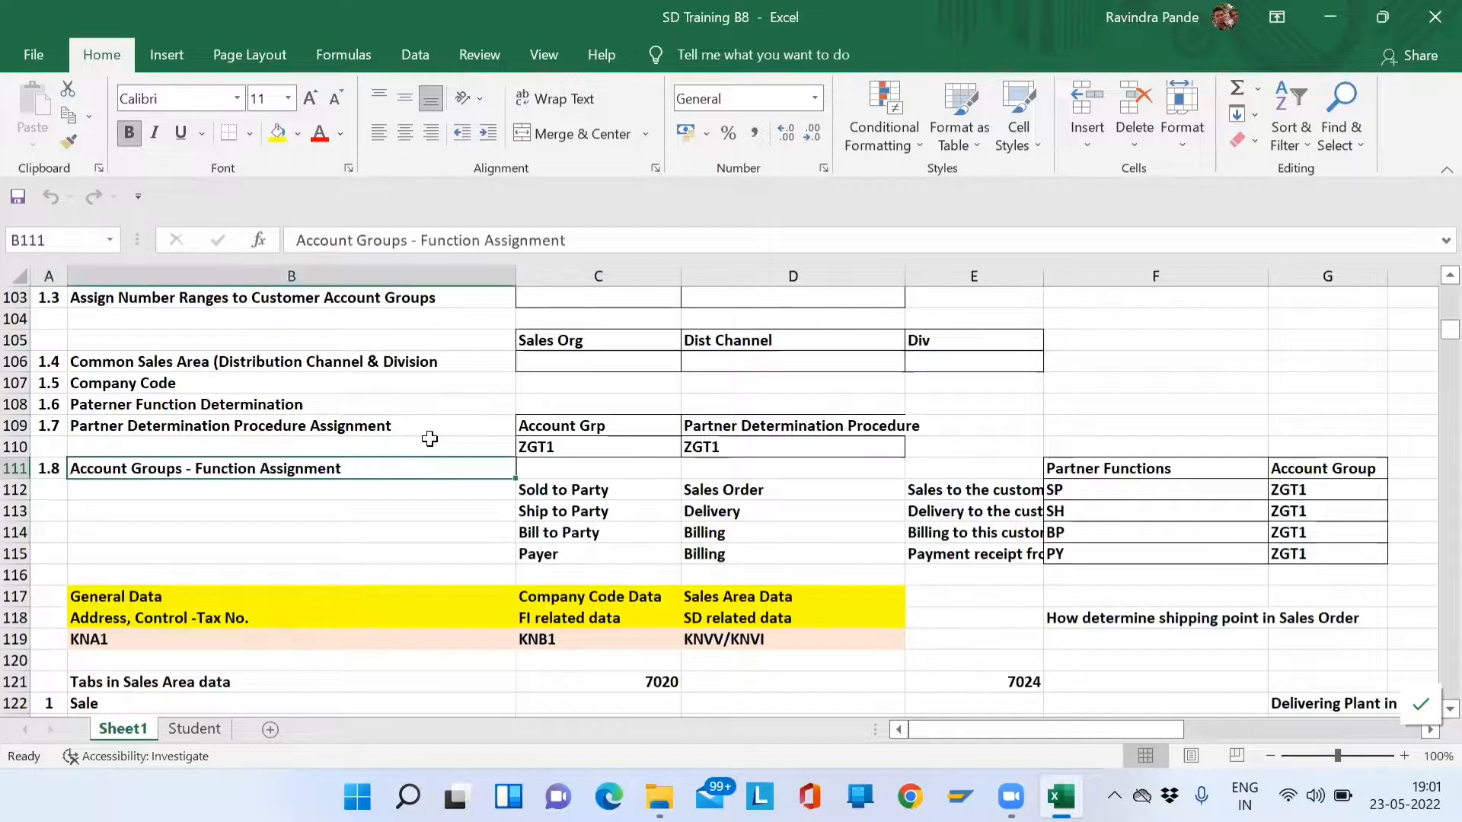
- Copy account group SD01 from cell C100 of the Customer Master notes sheet
key("Right")
key("Down")
key("Down")
key("Right")
key("Right")
key("Up")
key("Up")
key("Left")
key("Left")
key("Up")
key("Up")
key("Left")
key("Right")
key("Up")
key("Up")
key("Up")
key("Up")
key("Up")
key("Up")
key("Up")
key("Up")
key("Up")
key("Up")
key("Up")
key("Up")
key("Down")
key("Down")
key("Down")
key("Down")
key("Down")
key("Left")
key("Up")
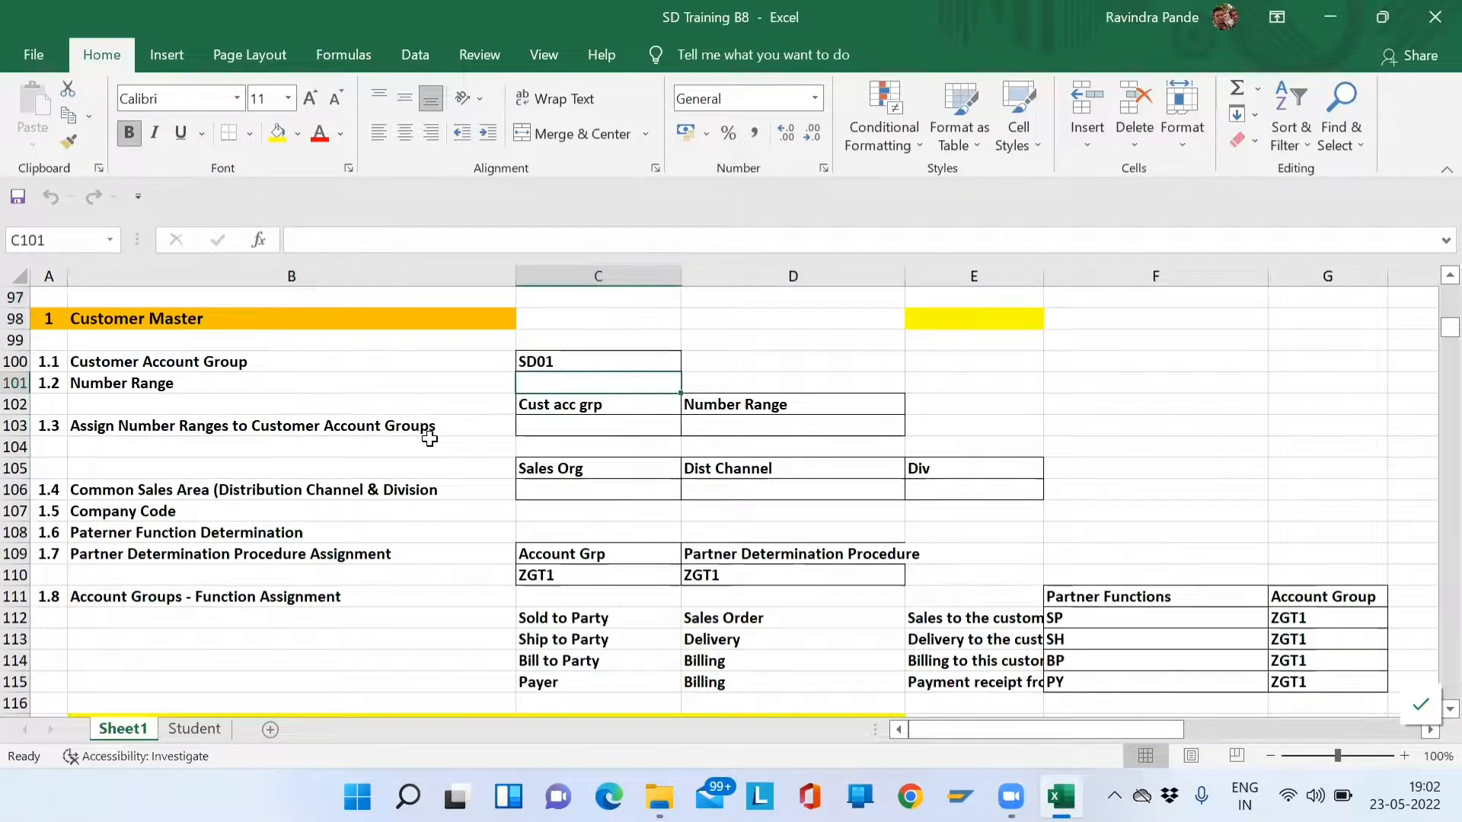
key("Up")
key("Left")
key("Left")
key("Right")
key("Right")
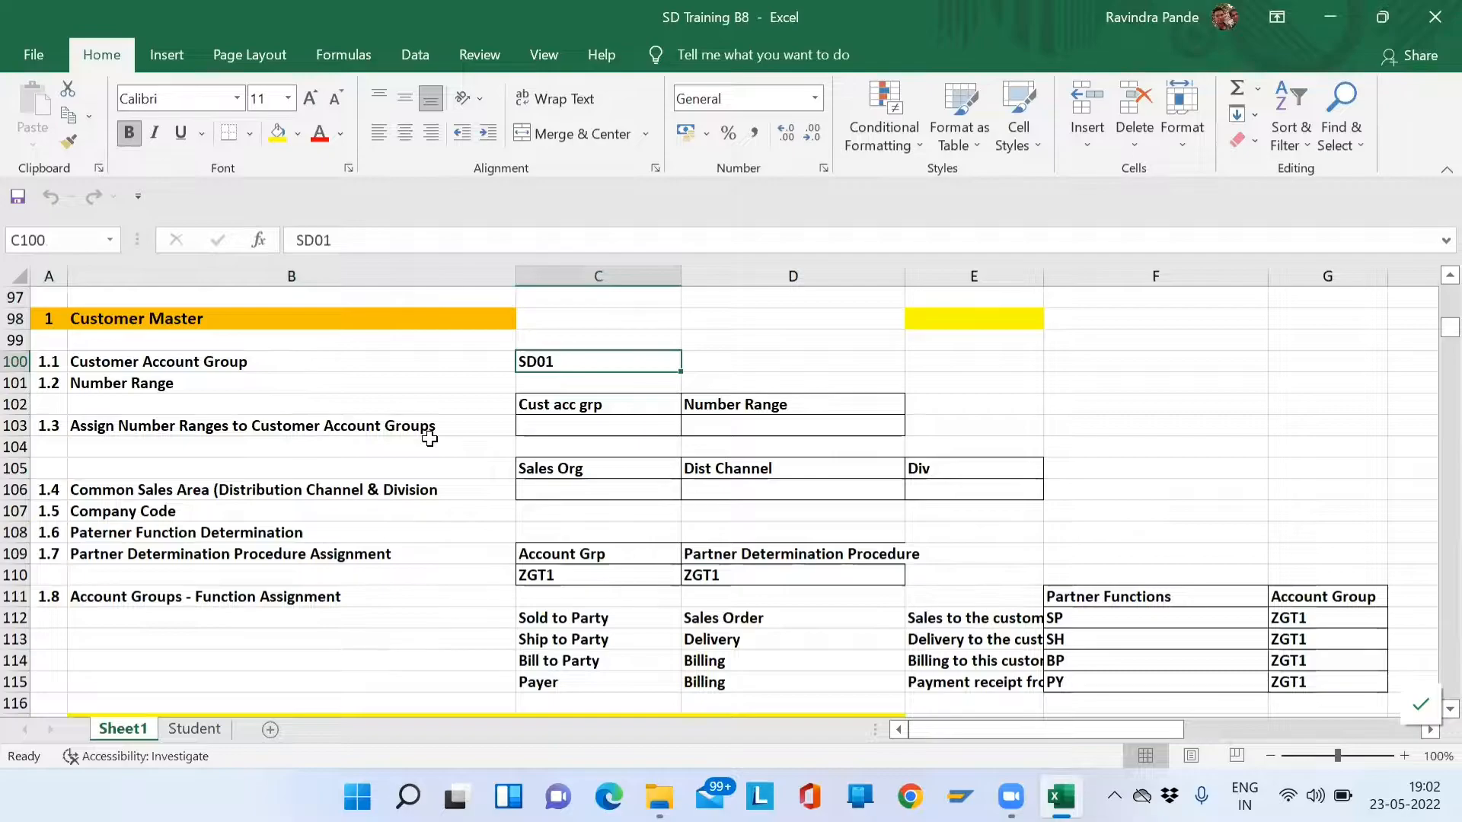
key("ctrl+c")
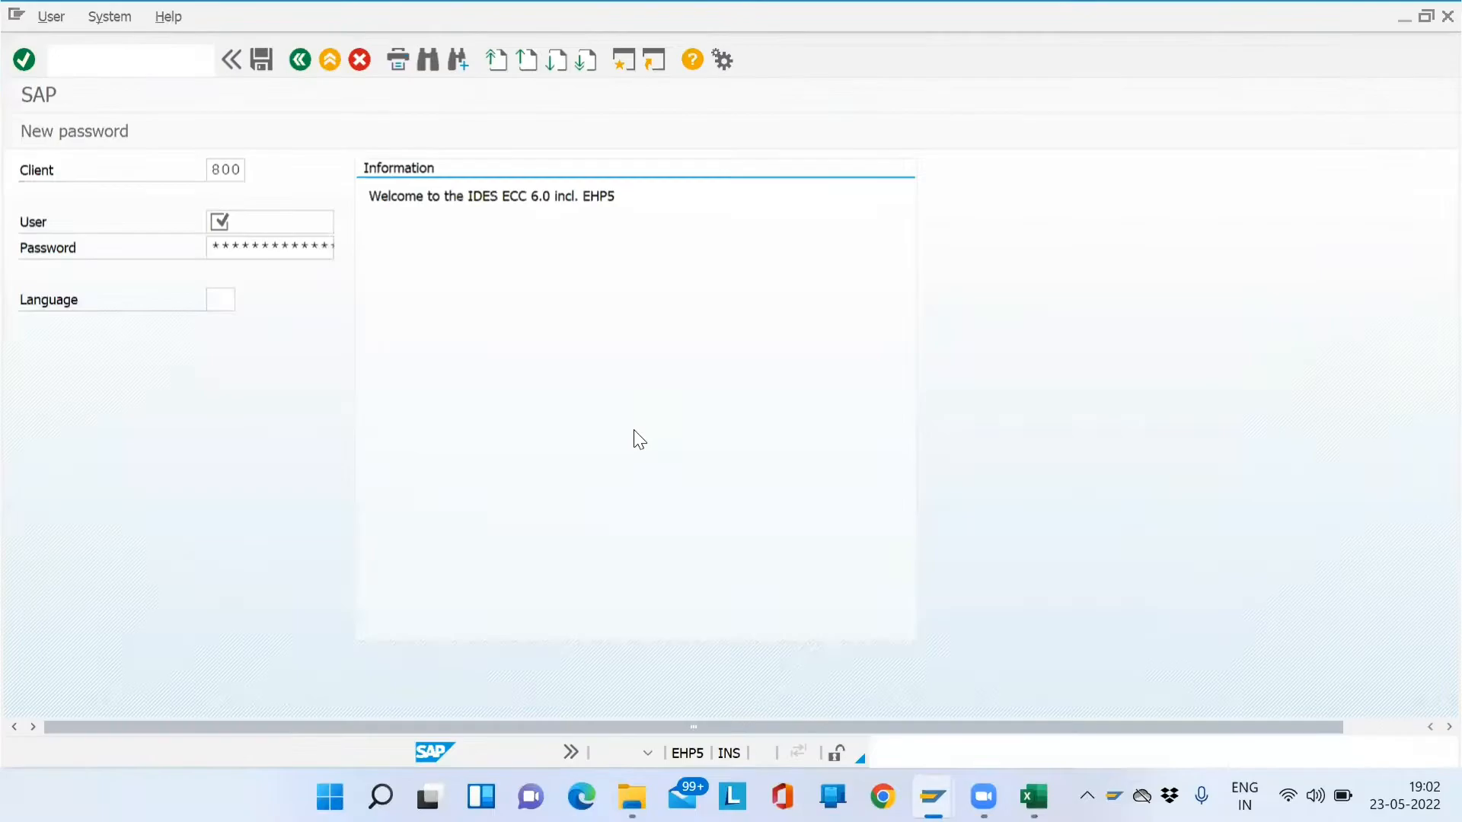
- Log on to client 800 with the password and start transaction SPRO
type("*****")
key("Return")
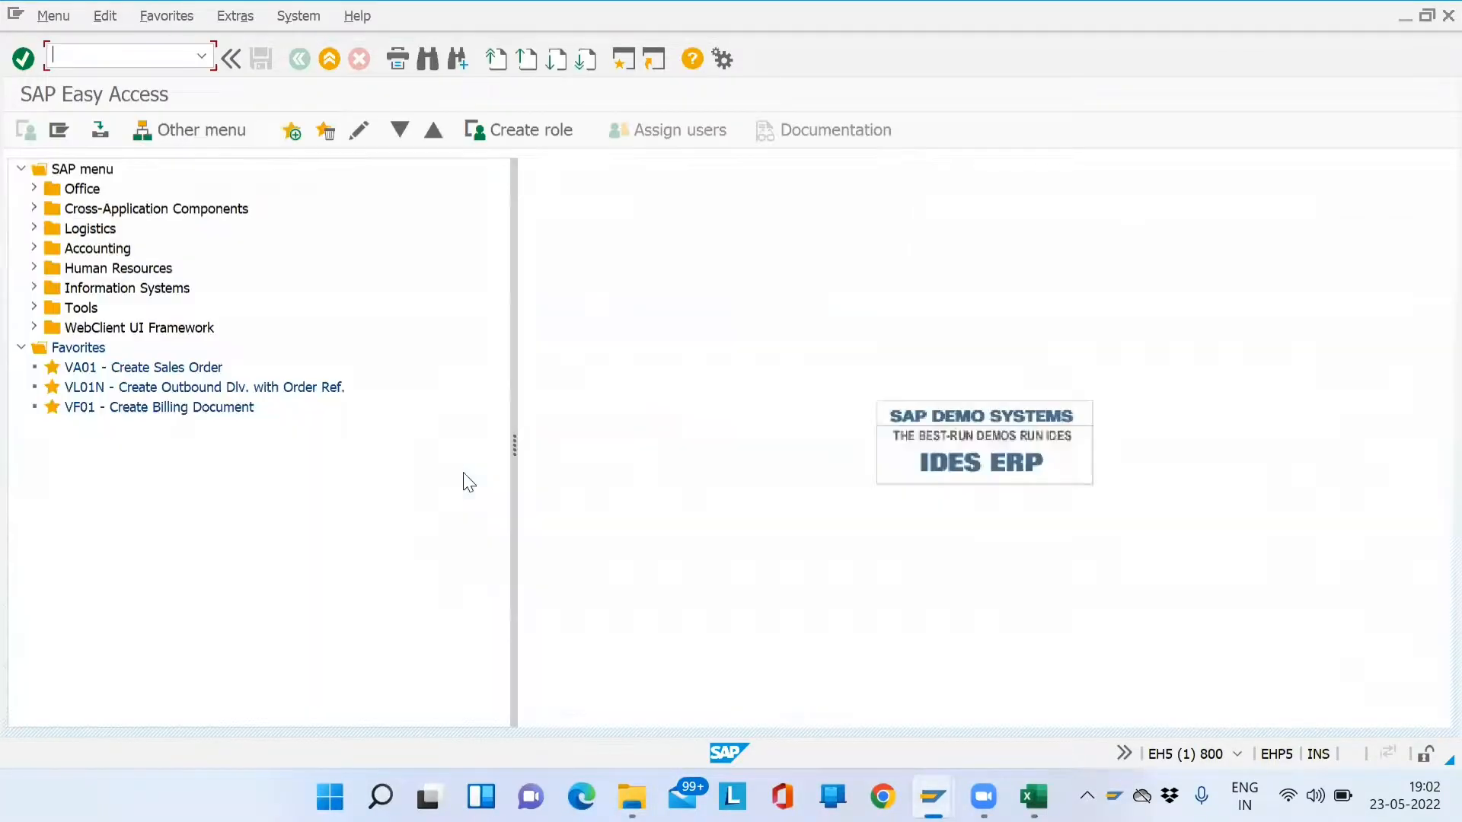
type("spro")
key("Return")
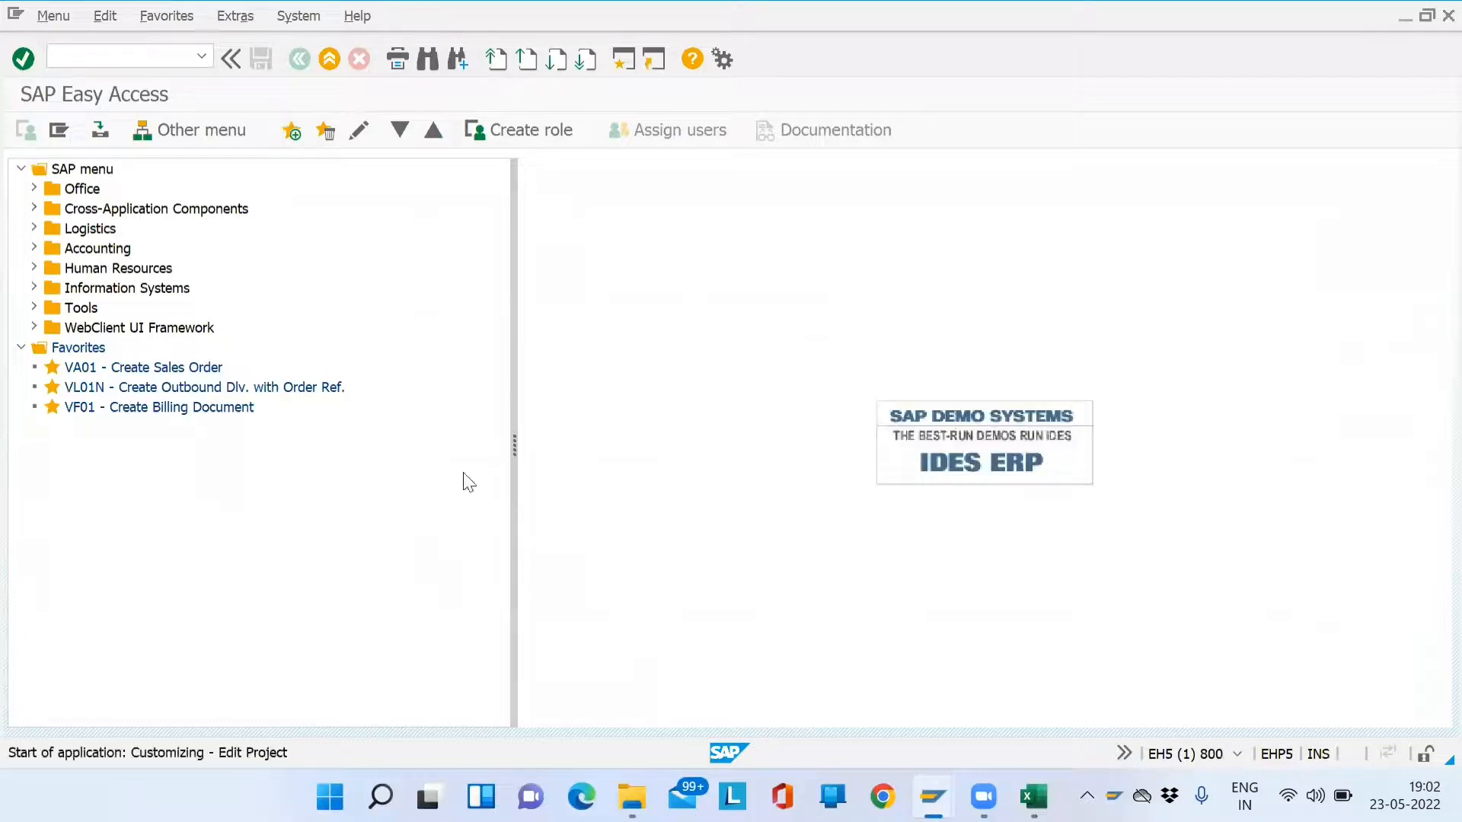
- Expand the Reference IMG to Financial Accounting > AR/AP > Customer Accounts > Master Data > Preparations
left_click(147, 131)
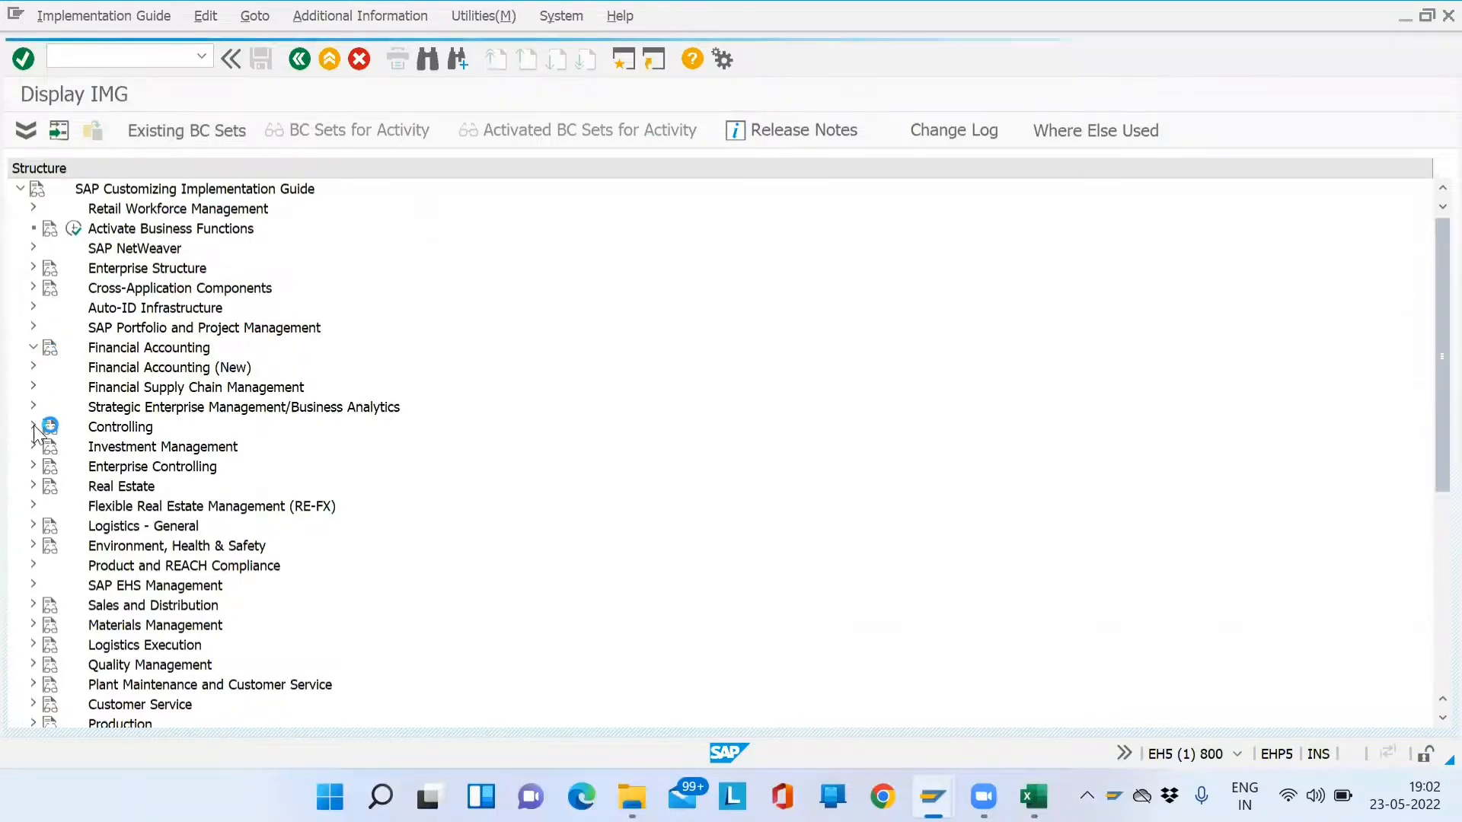
left_click(33, 348)
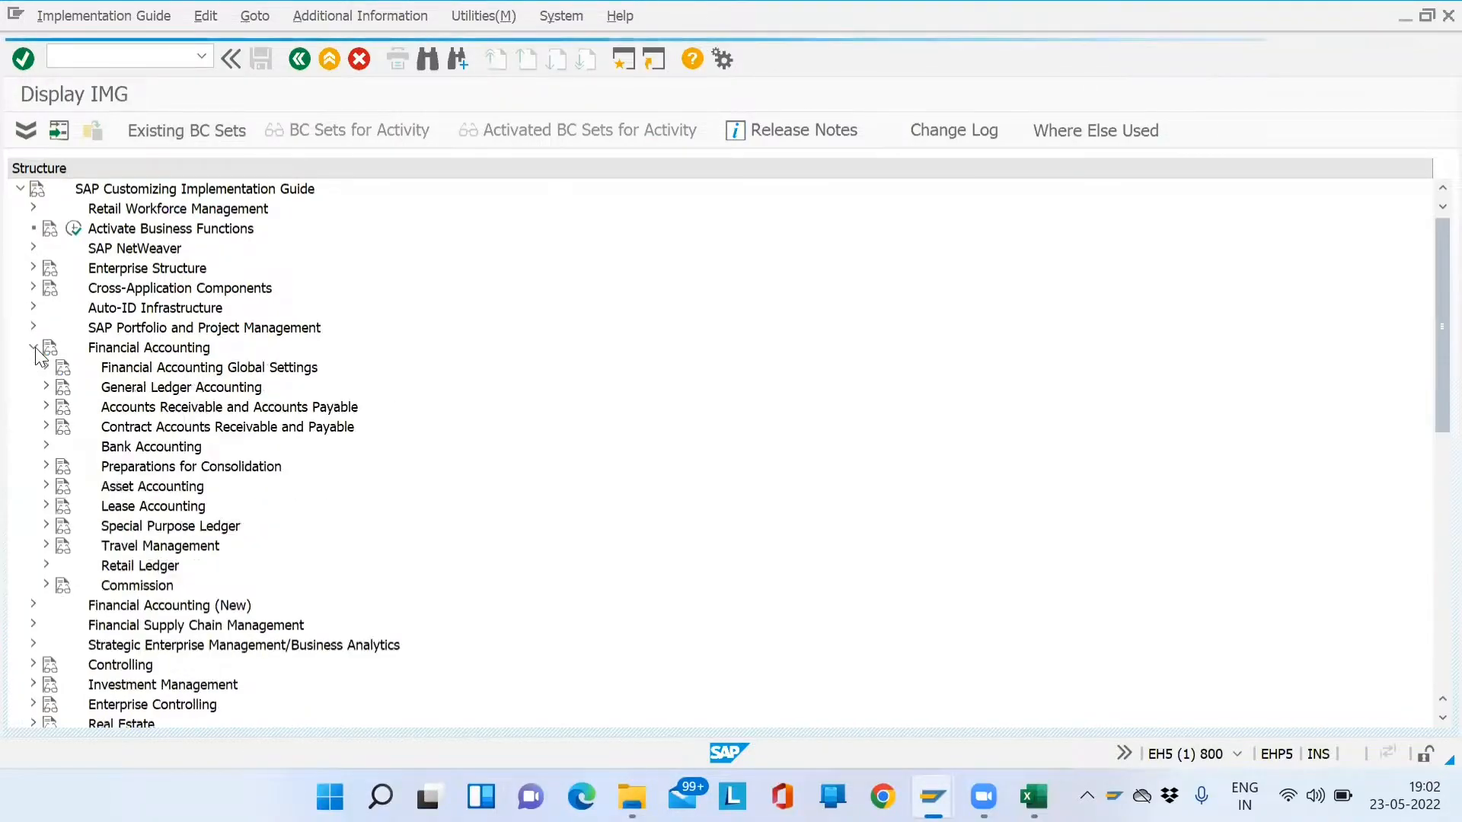
left_click(44, 407)
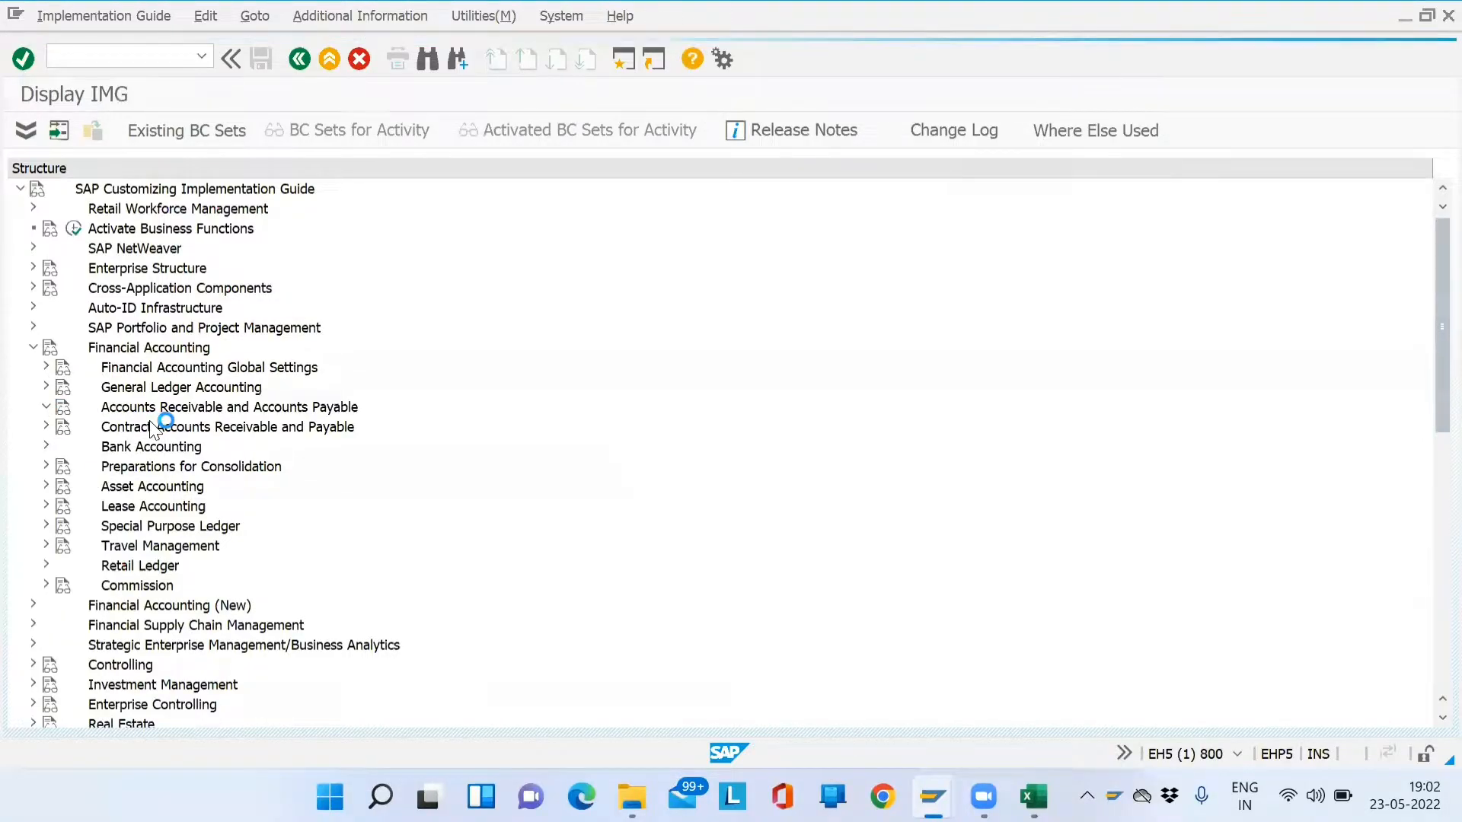
left_click(60, 428)
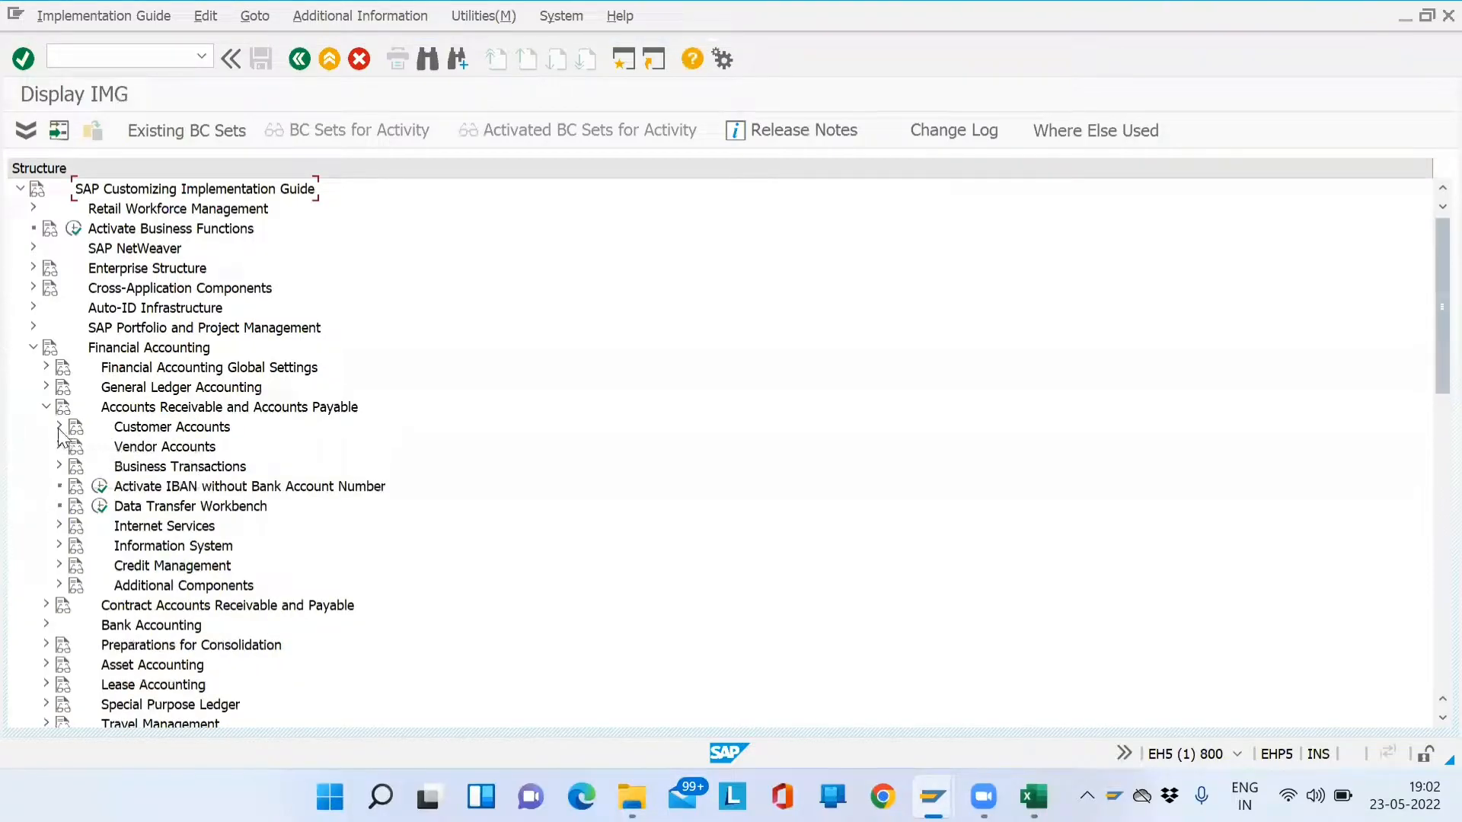
left_click(72, 447)
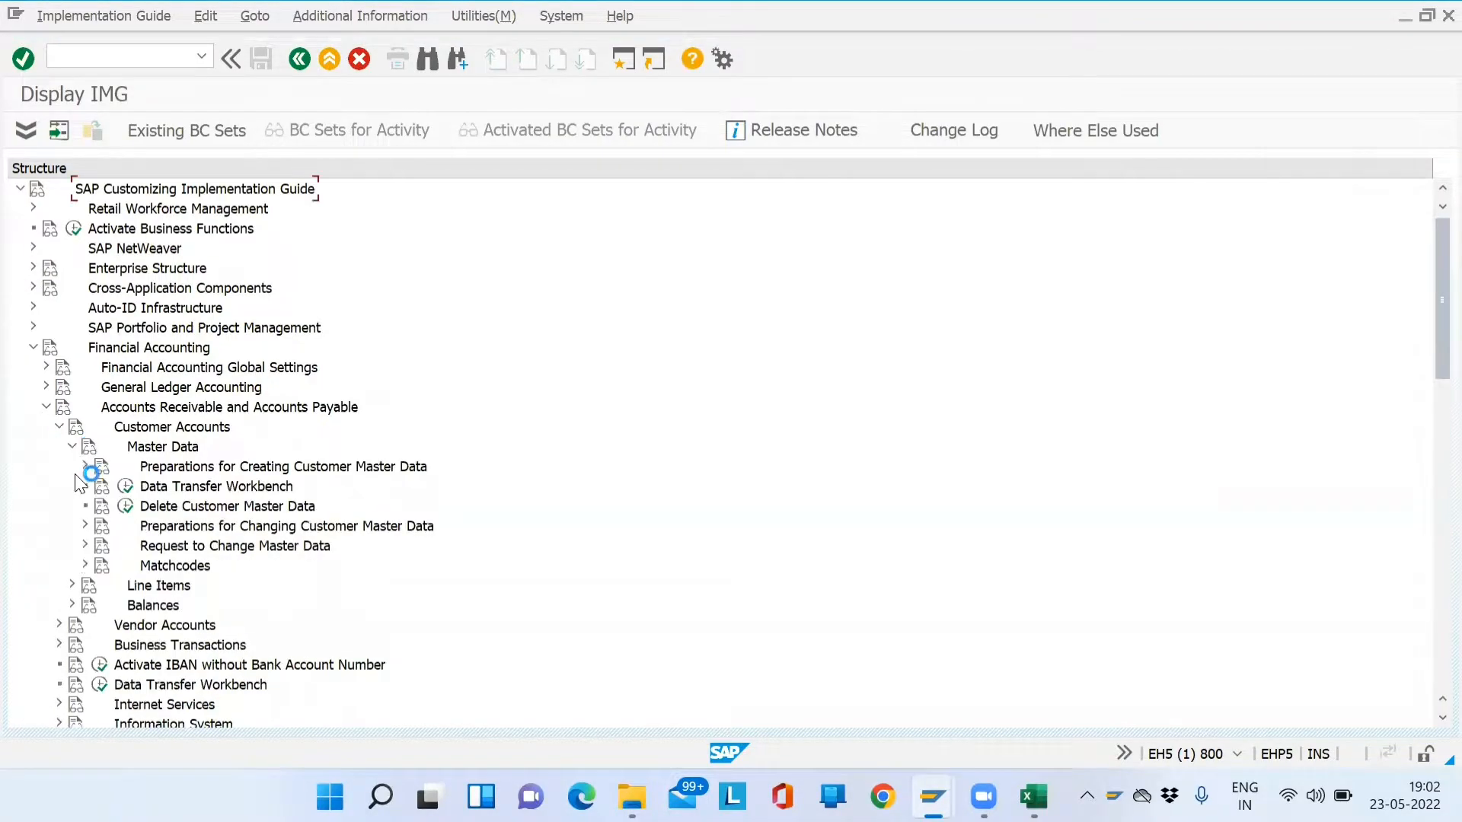
left_click(84, 466)
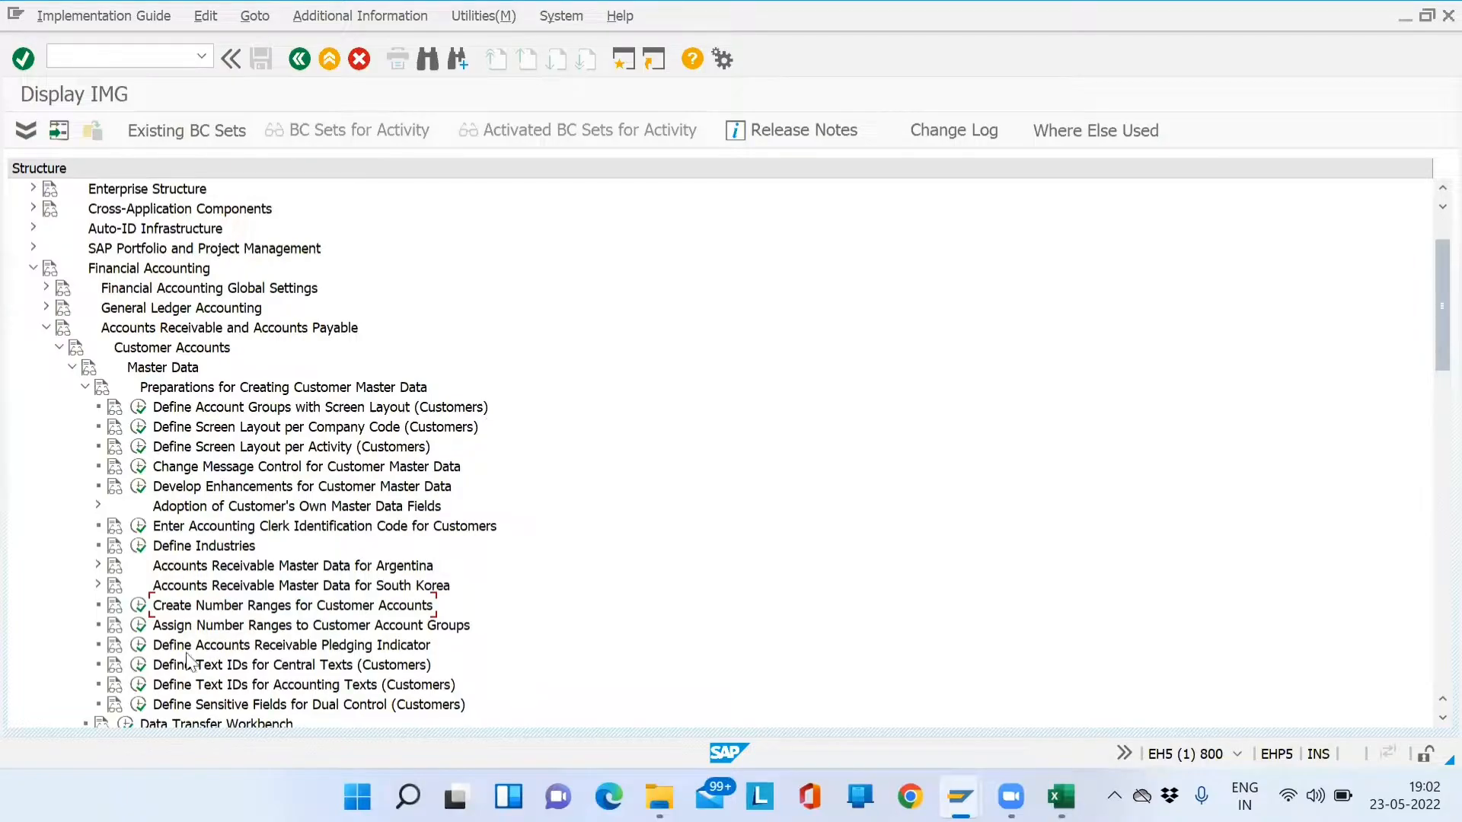
- Display the existing customer number range intervals and review their starting numbers
left_click(139, 606)
left_click(162, 204)
left_click_drag(213, 300, 75, 320)
left_click_drag(195, 345, 73, 367)
left_click_drag(190, 418, 191, 418)
left_click_drag(186, 306, 61, 297)
left_click_drag(188, 318, 68, 320)
left_click(177, 351)
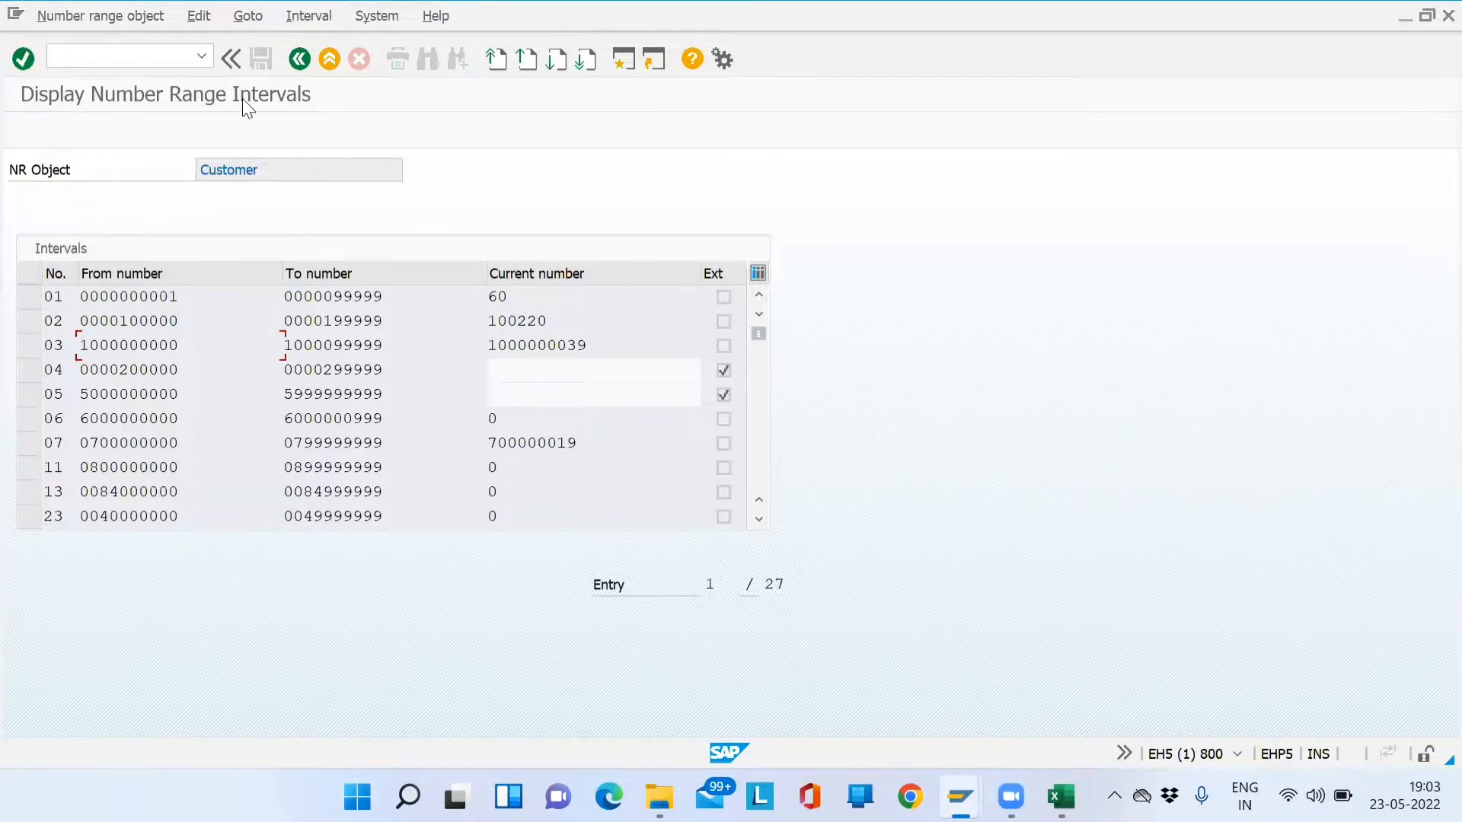
left_click(302, 64)
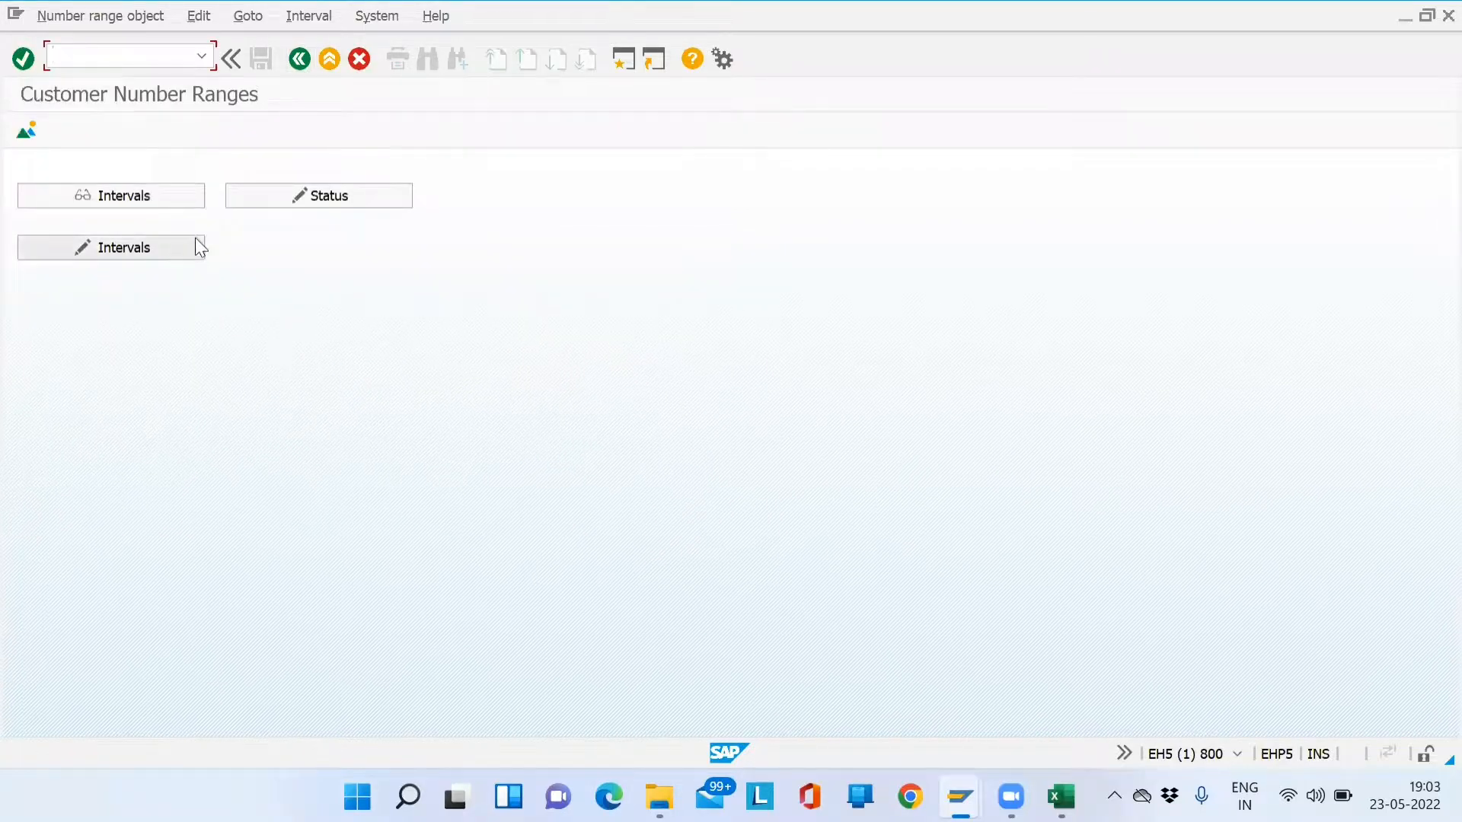
left_click(169, 246)
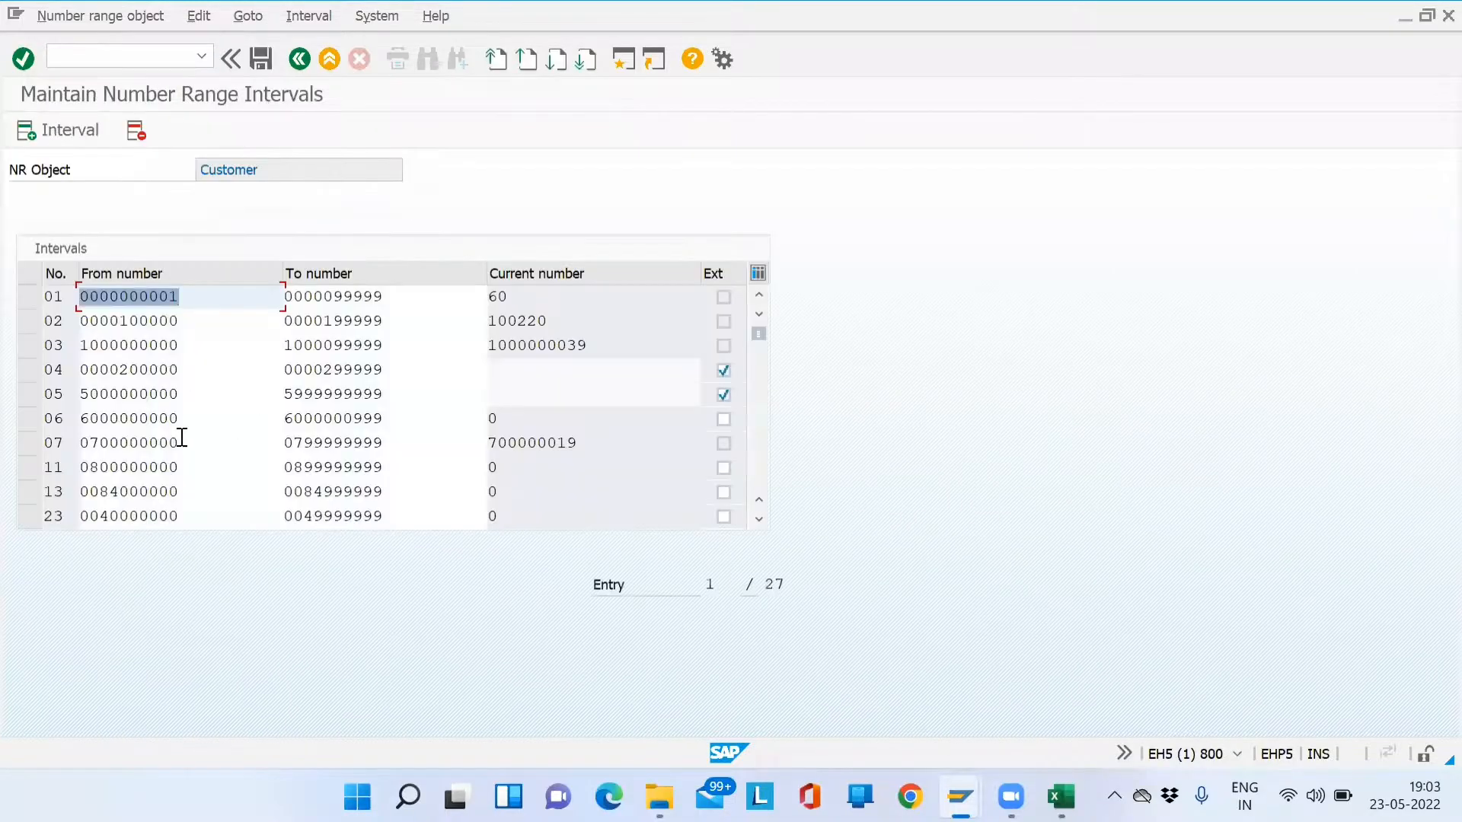
left_click_drag(67, 297, 34, 296)
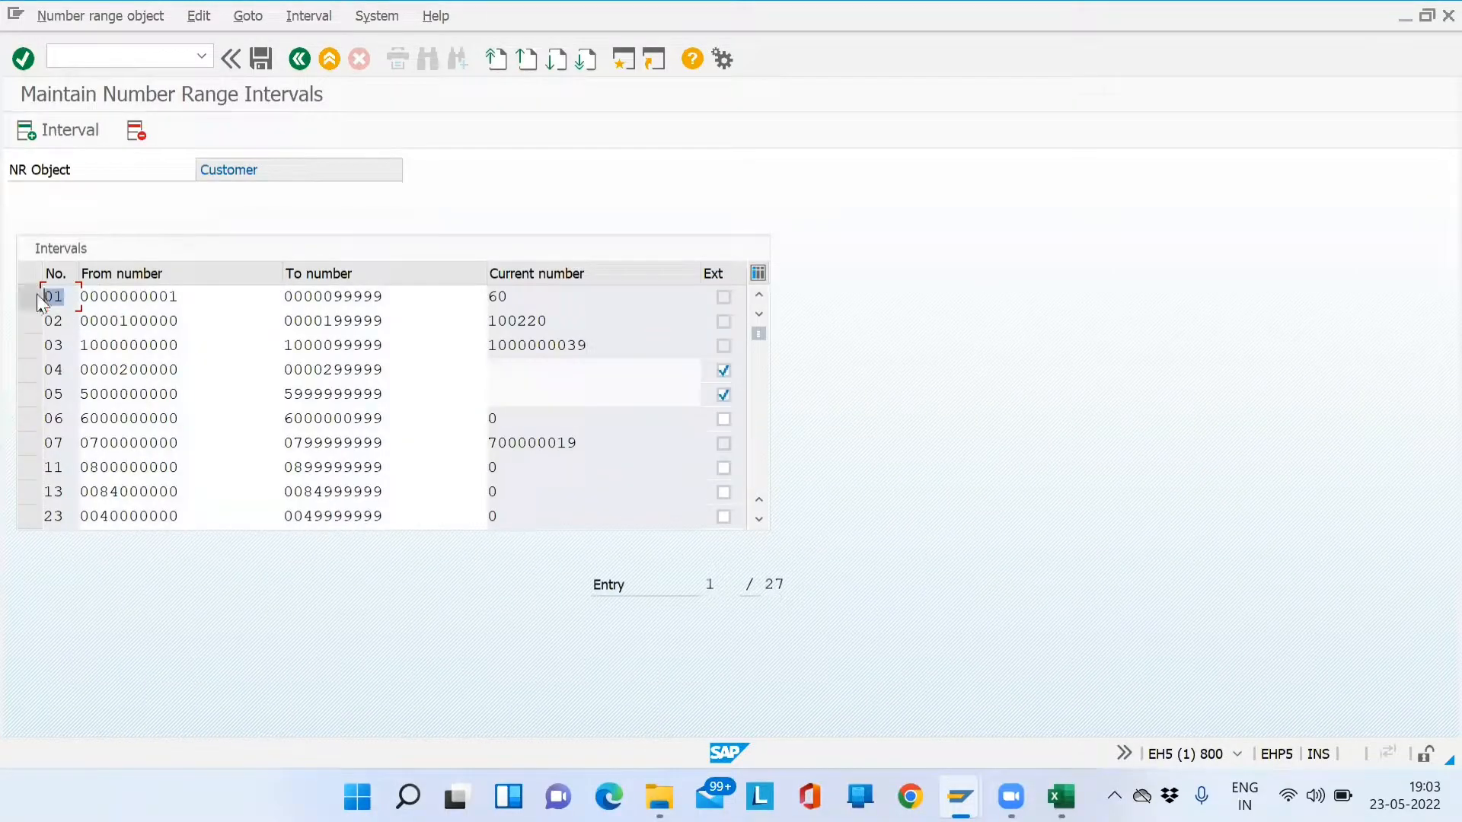
left_click(36, 345)
left_click_drag(35, 345, 30, 396)
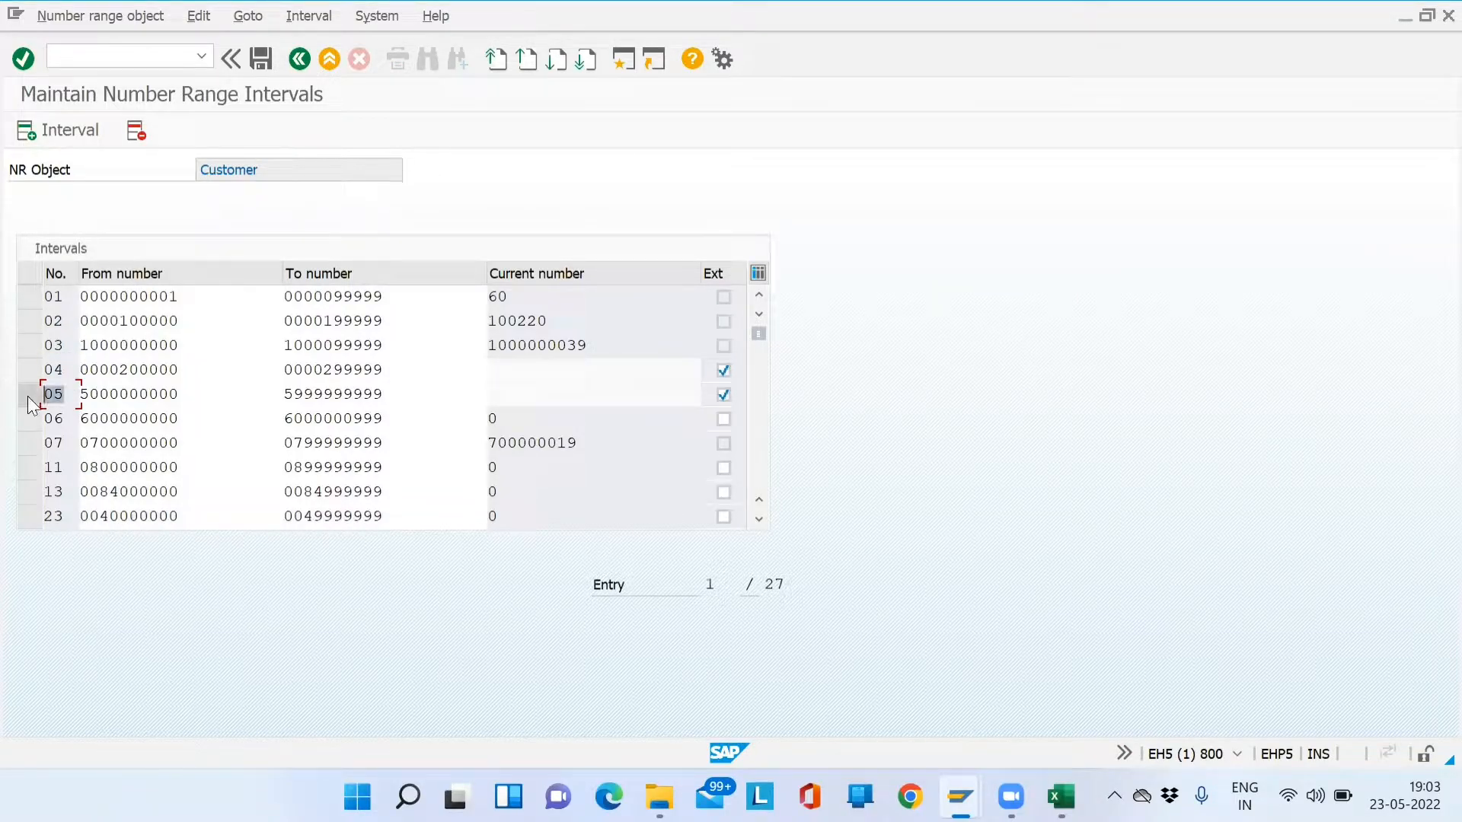
left_click(203, 294)
left_click_drag(150, 289, 78, 293)
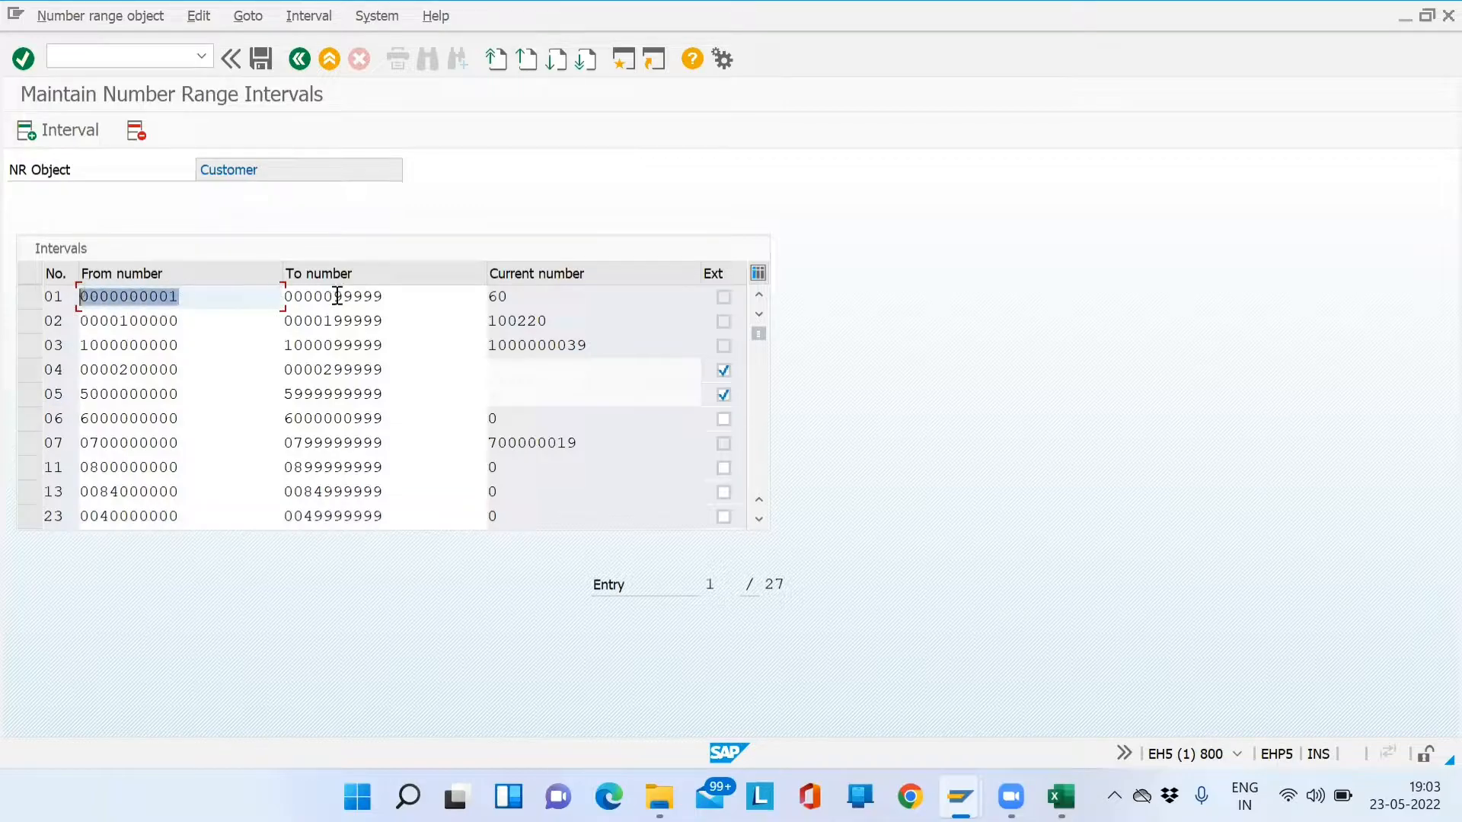
left_click_drag(408, 293, 302, 297)
left_click_drag(204, 298, 78, 297)
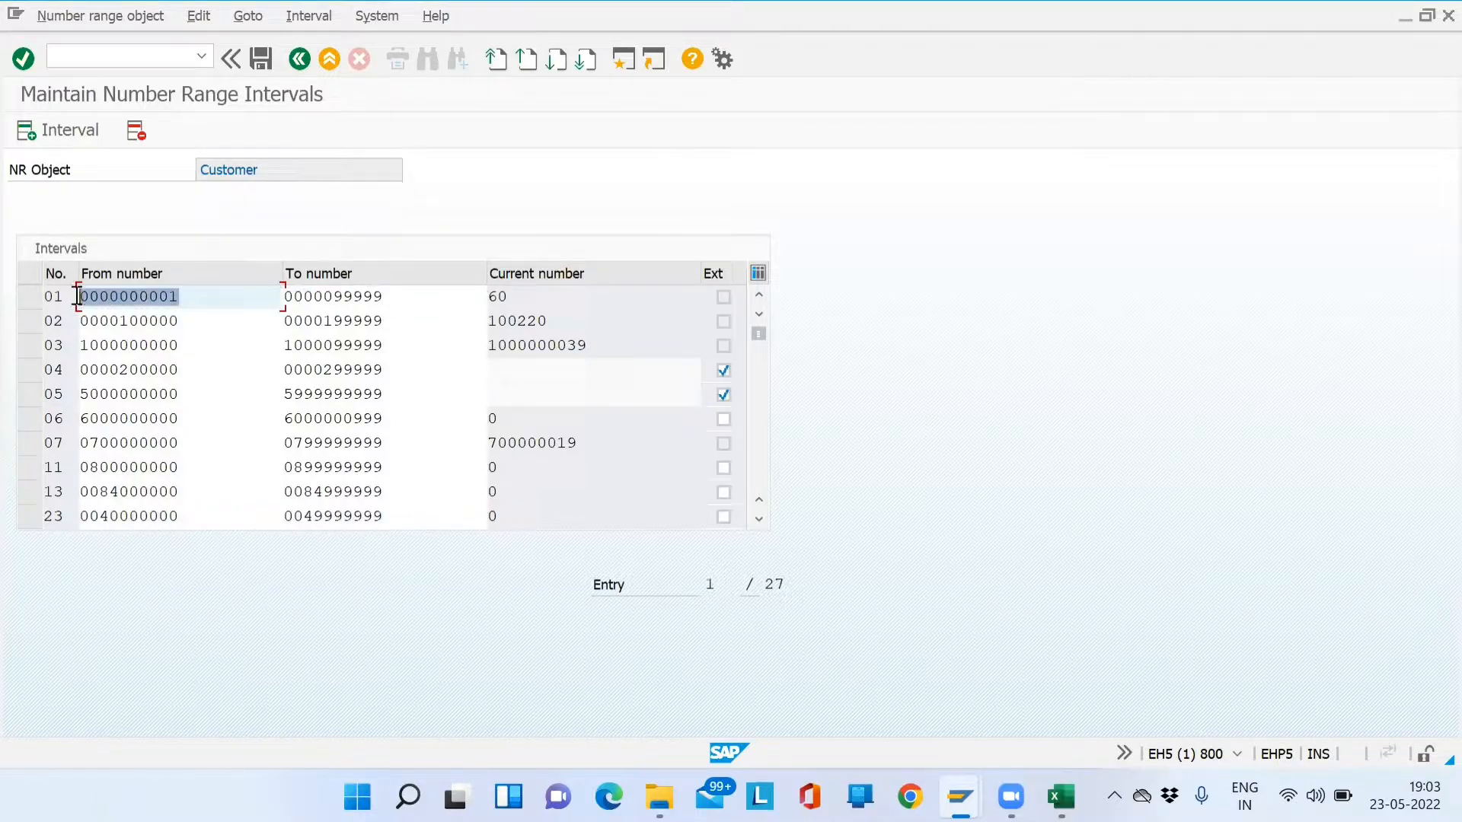
left_click(181, 299)
left_click_drag(394, 294, 335, 293)
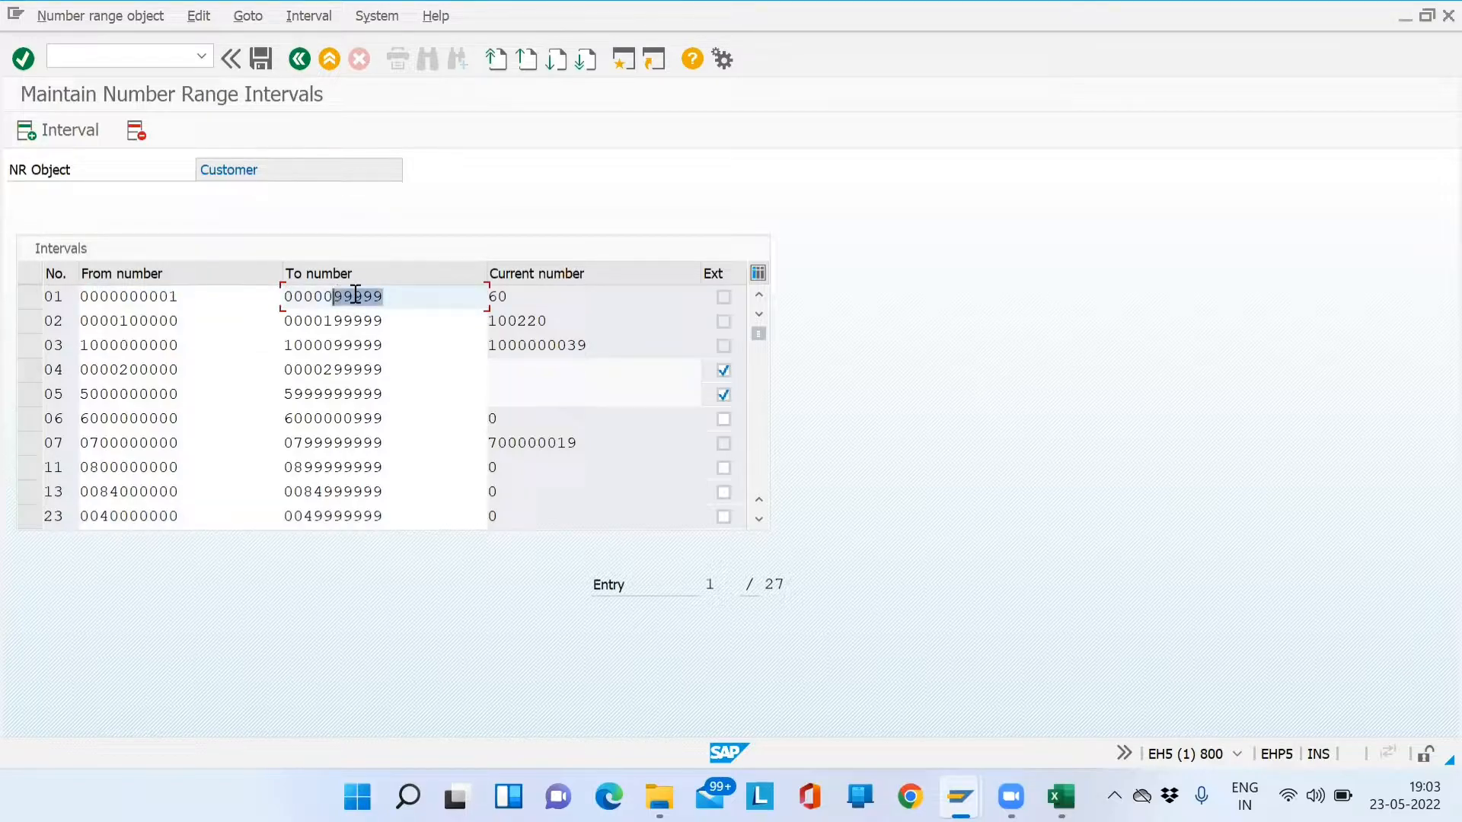
left_click_drag(391, 294, 333, 294)
left_click(408, 296)
left_click(544, 296)
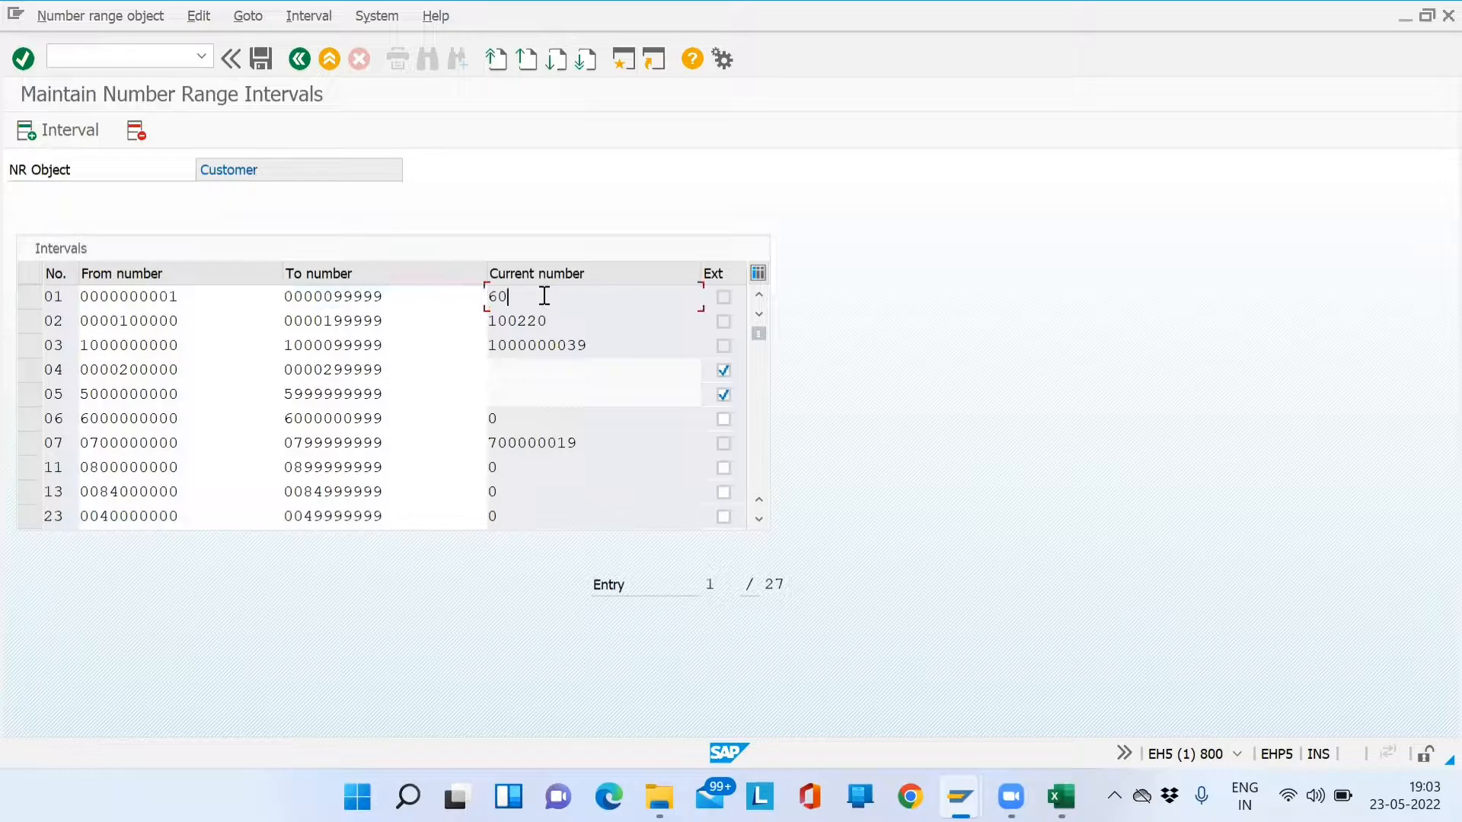
left_click_drag(531, 297, 493, 296)
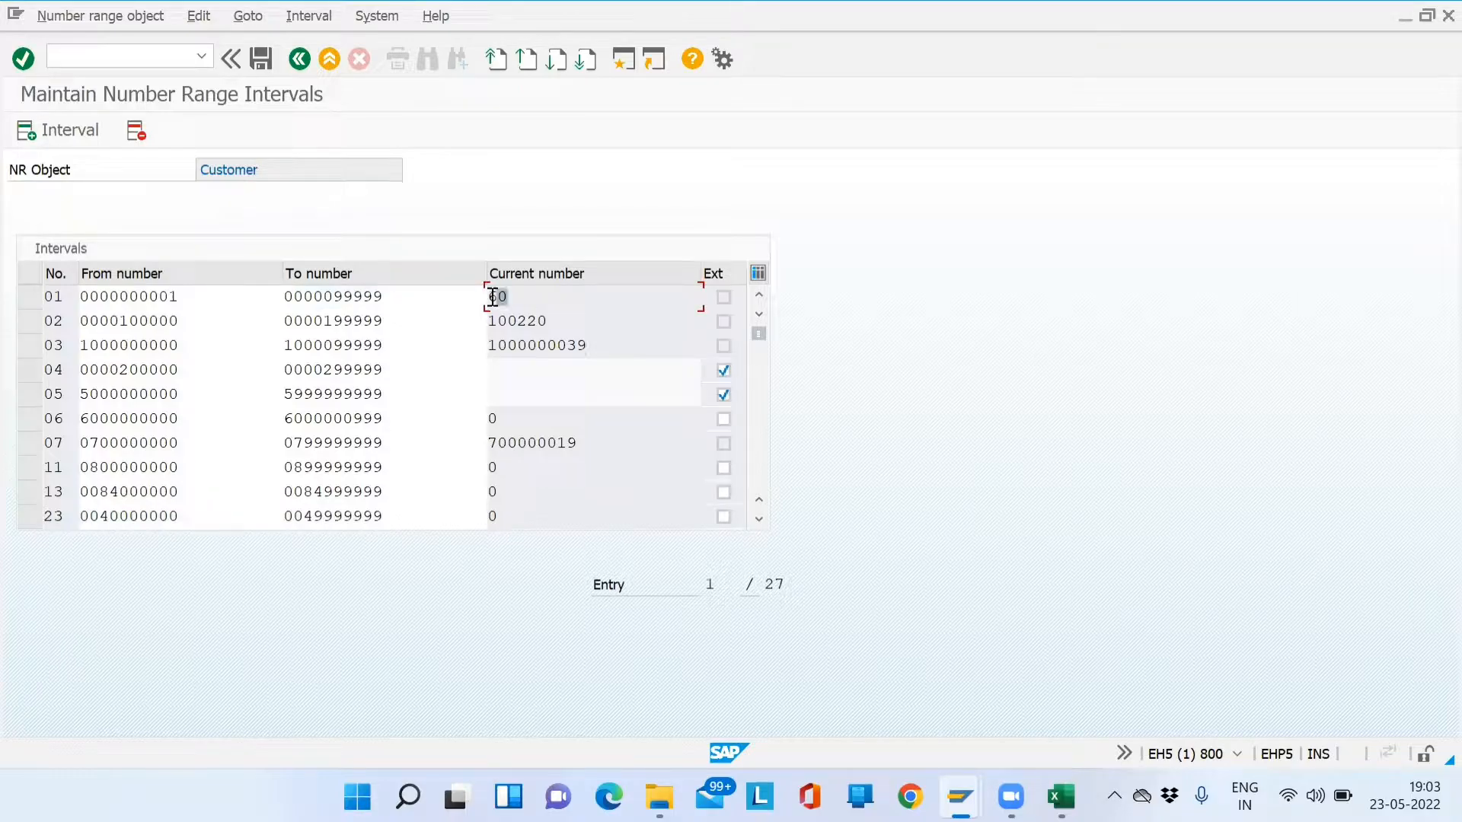
left_click(604, 288)
left_click_drag(594, 297, 481, 297)
- Run Assign Number Ranges to Customer Account Groups and position the table on SD01
left_click(308, 61)
left_click(299, 58)
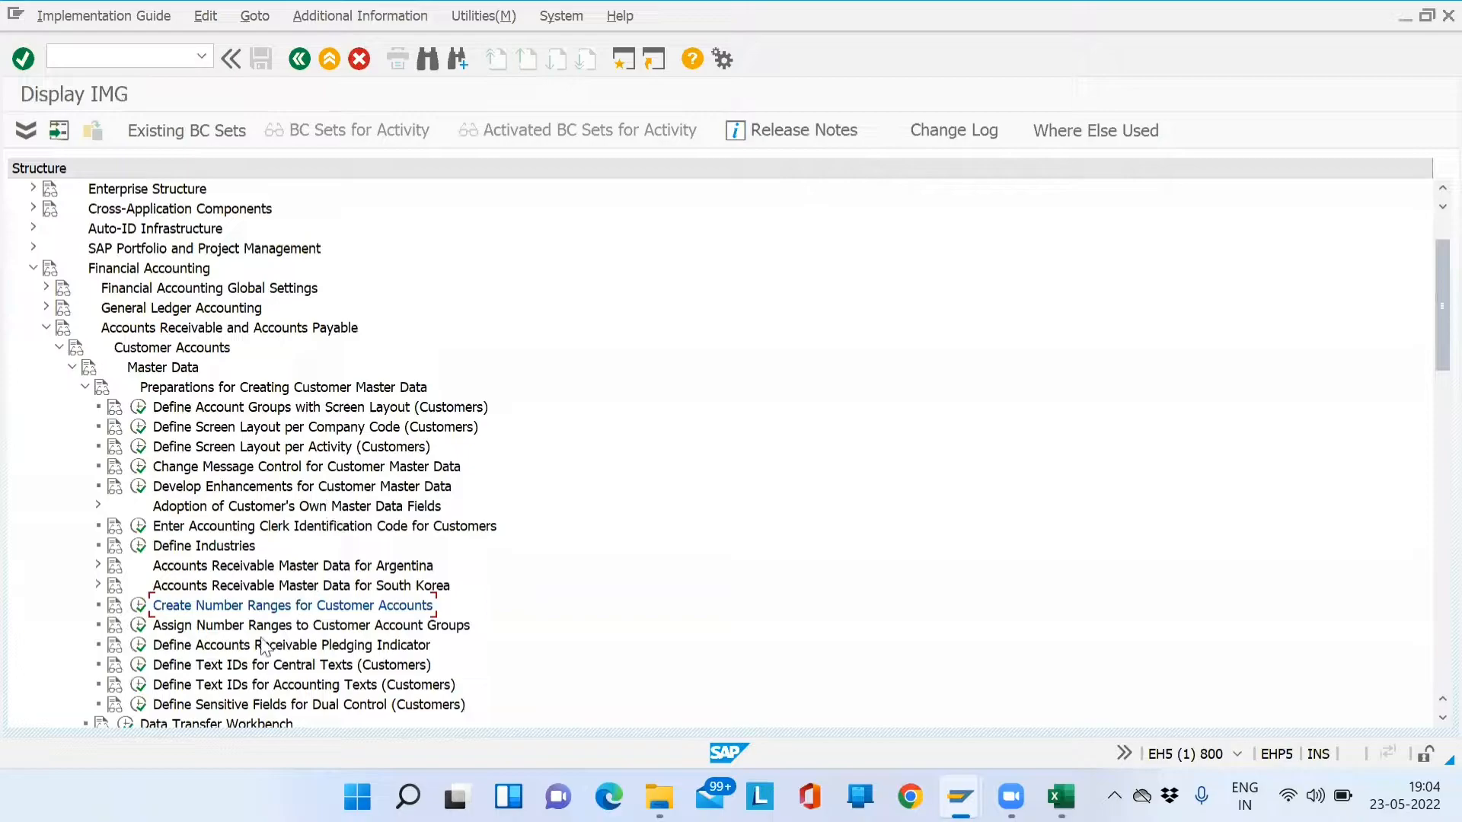
left_click(149, 634)
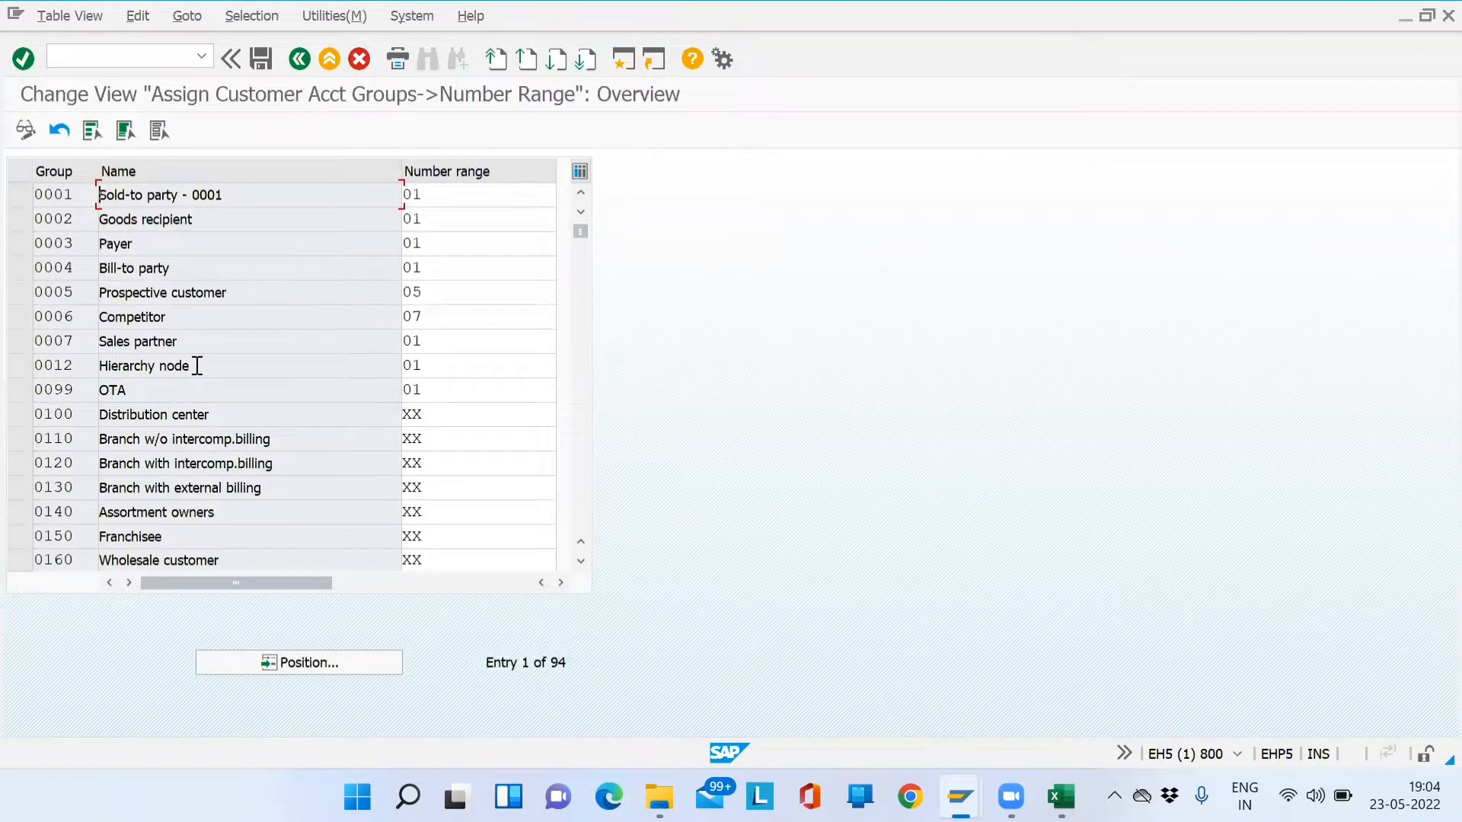
left_click(288, 664)
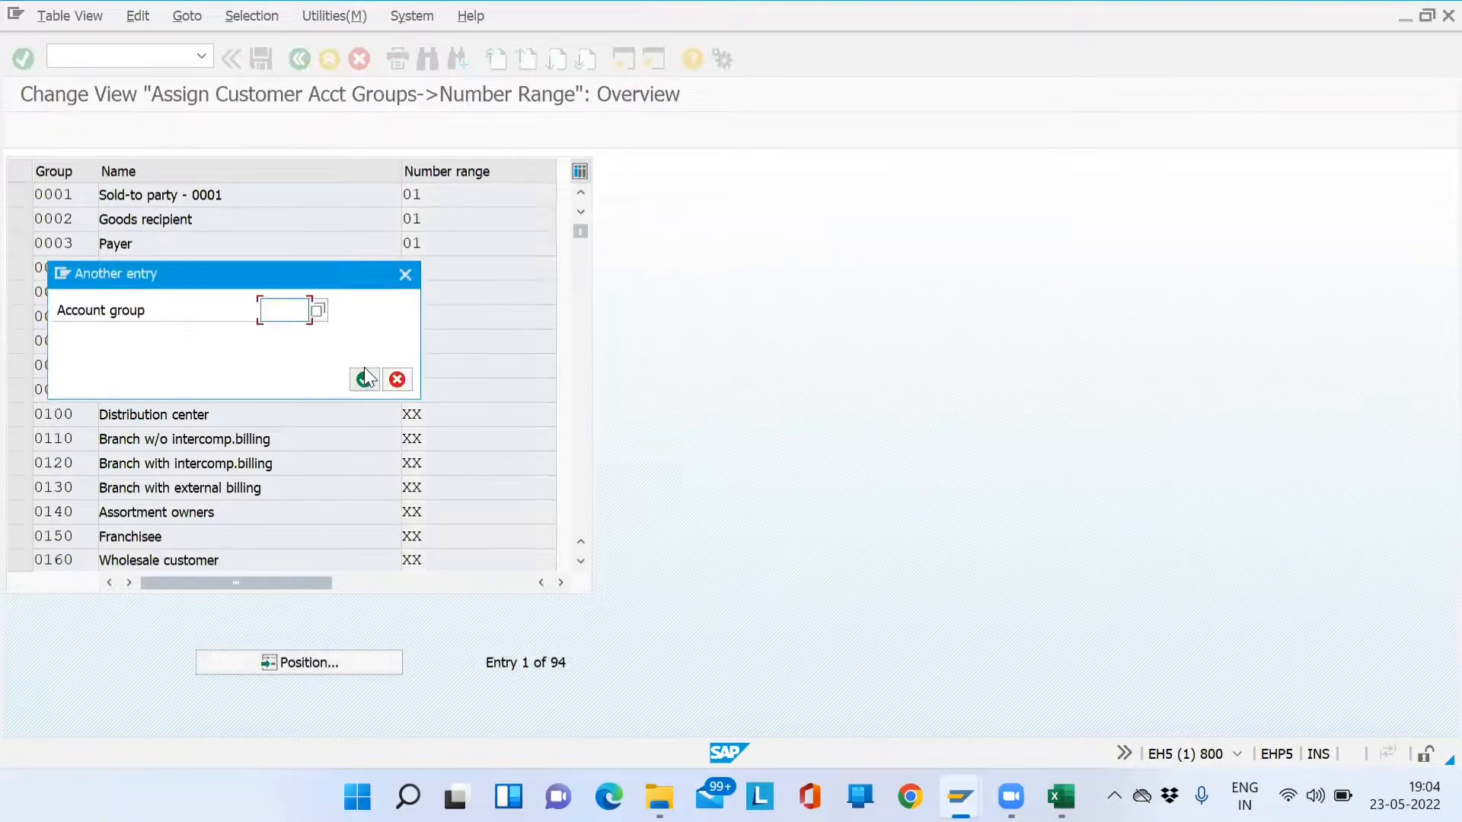
type("0001")
left_click(364, 375)
left_click_drag(316, 204, 98, 190)
left_click_drag(460, 190, 21, 204)
left_click_drag(439, 193, 276, 199)
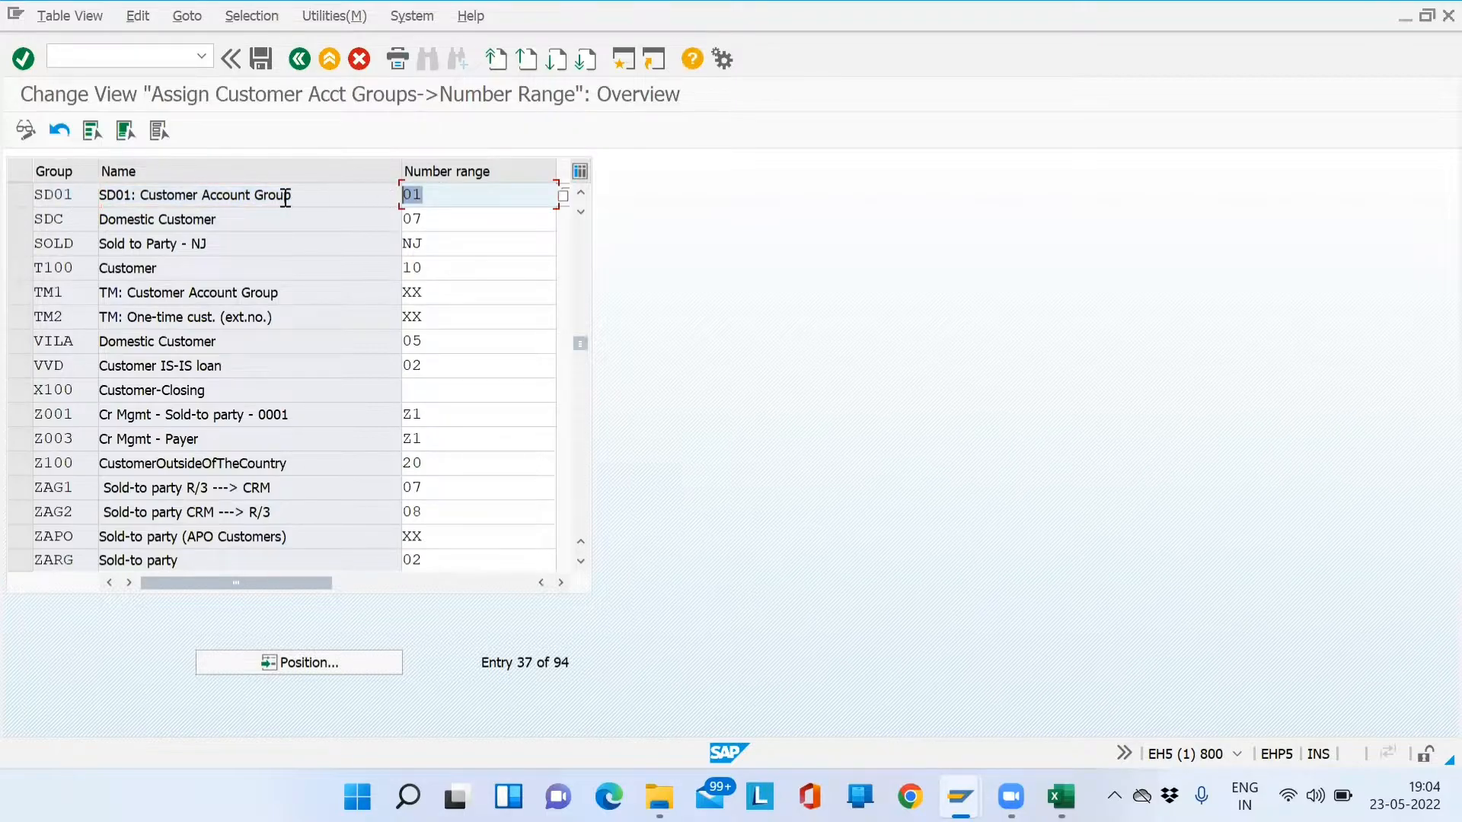
left_click(466, 193)
left_click(564, 194)
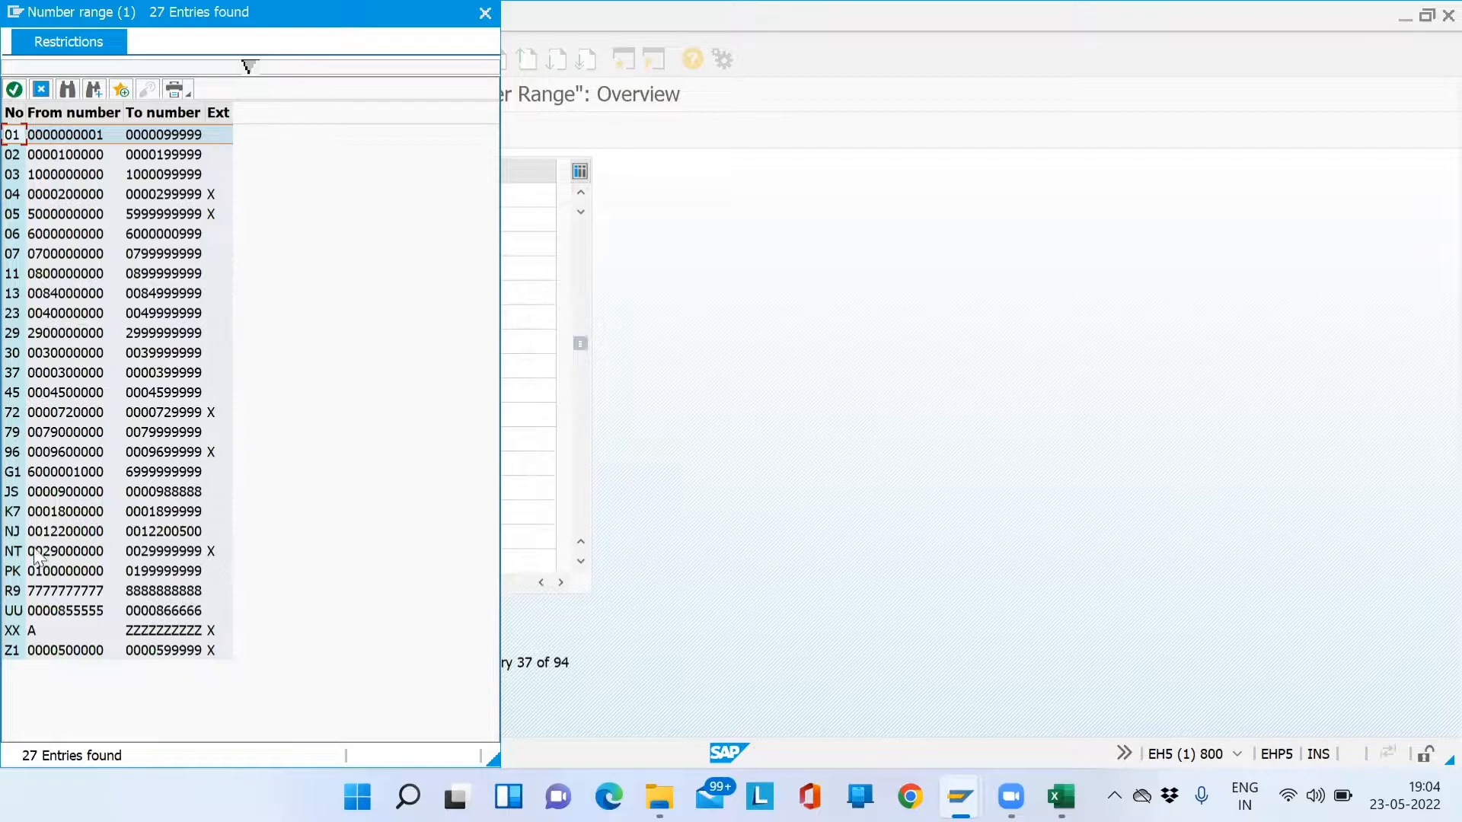
left_click(56, 653)
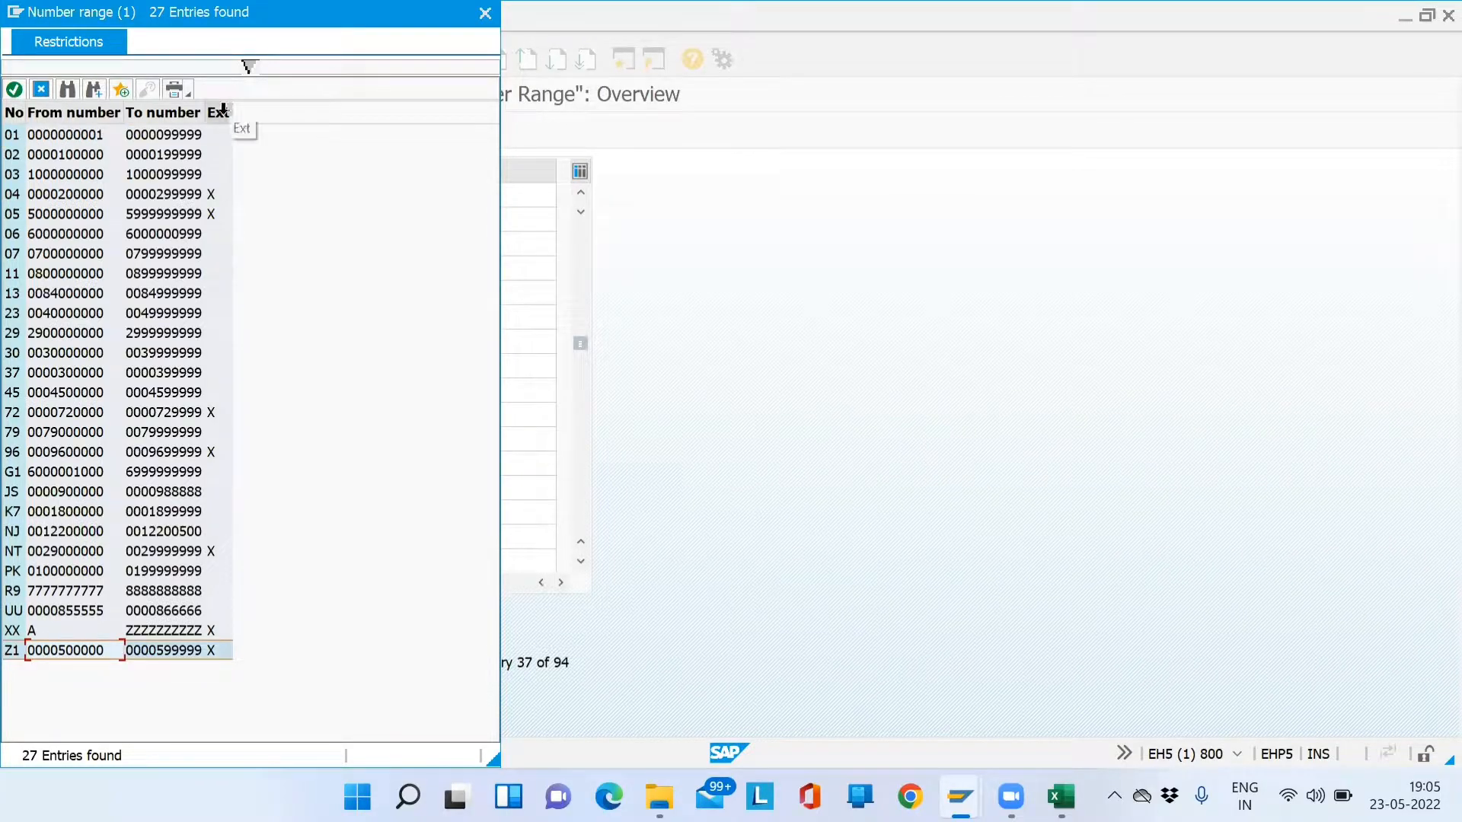
left_click(58, 571)
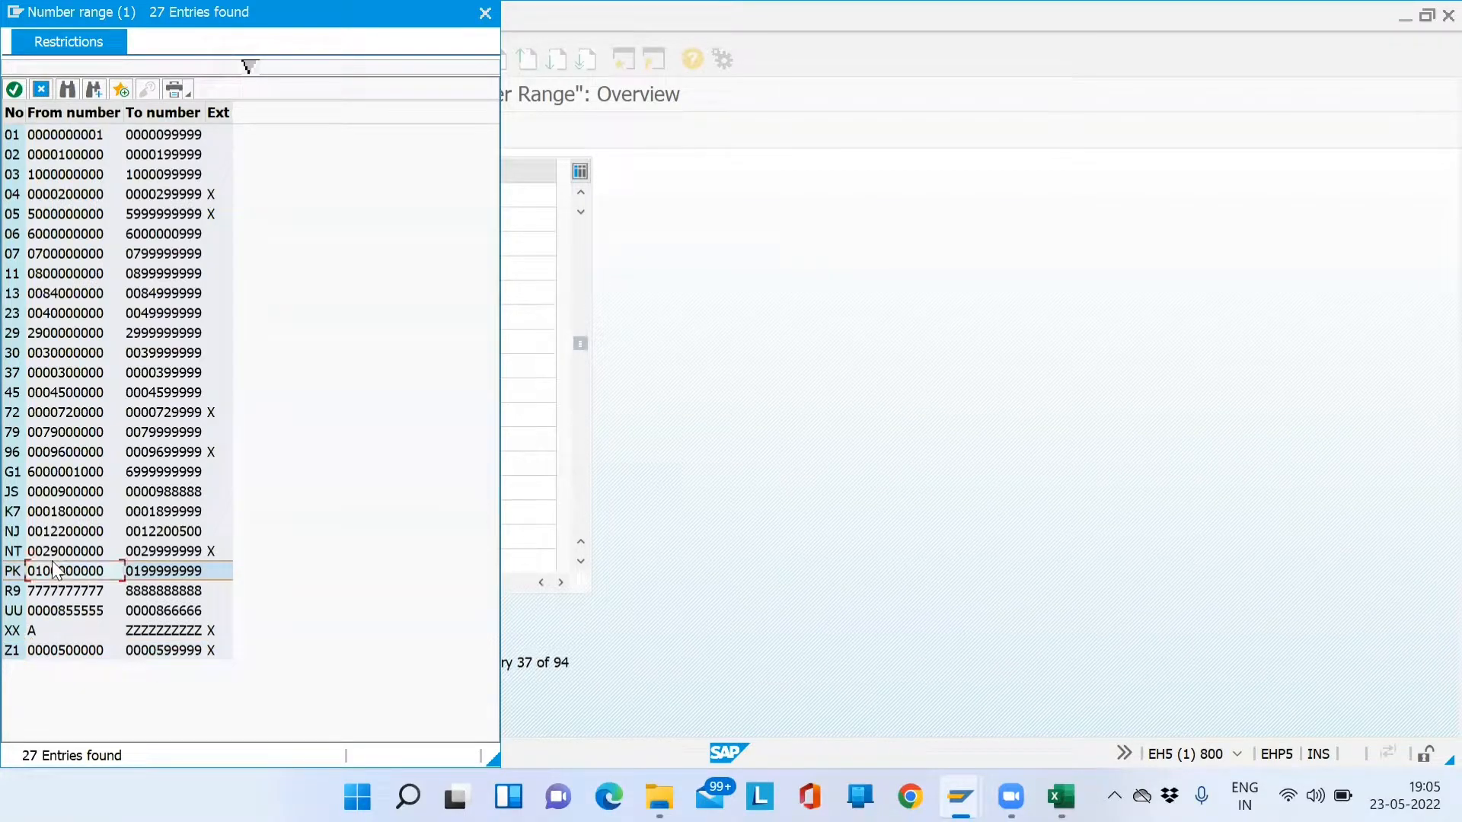
left_click(43, 472)
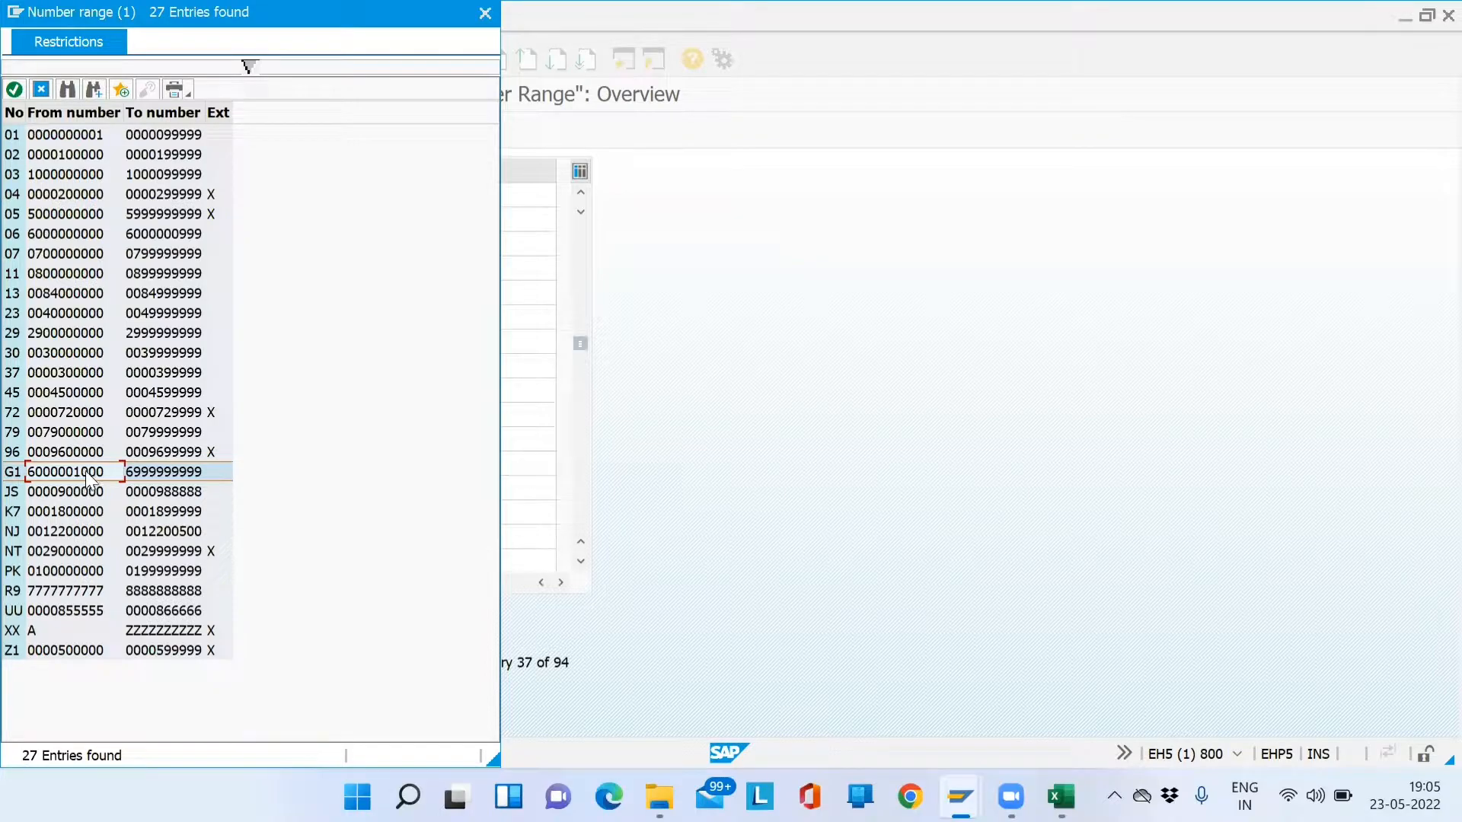
left_click(201, 469)
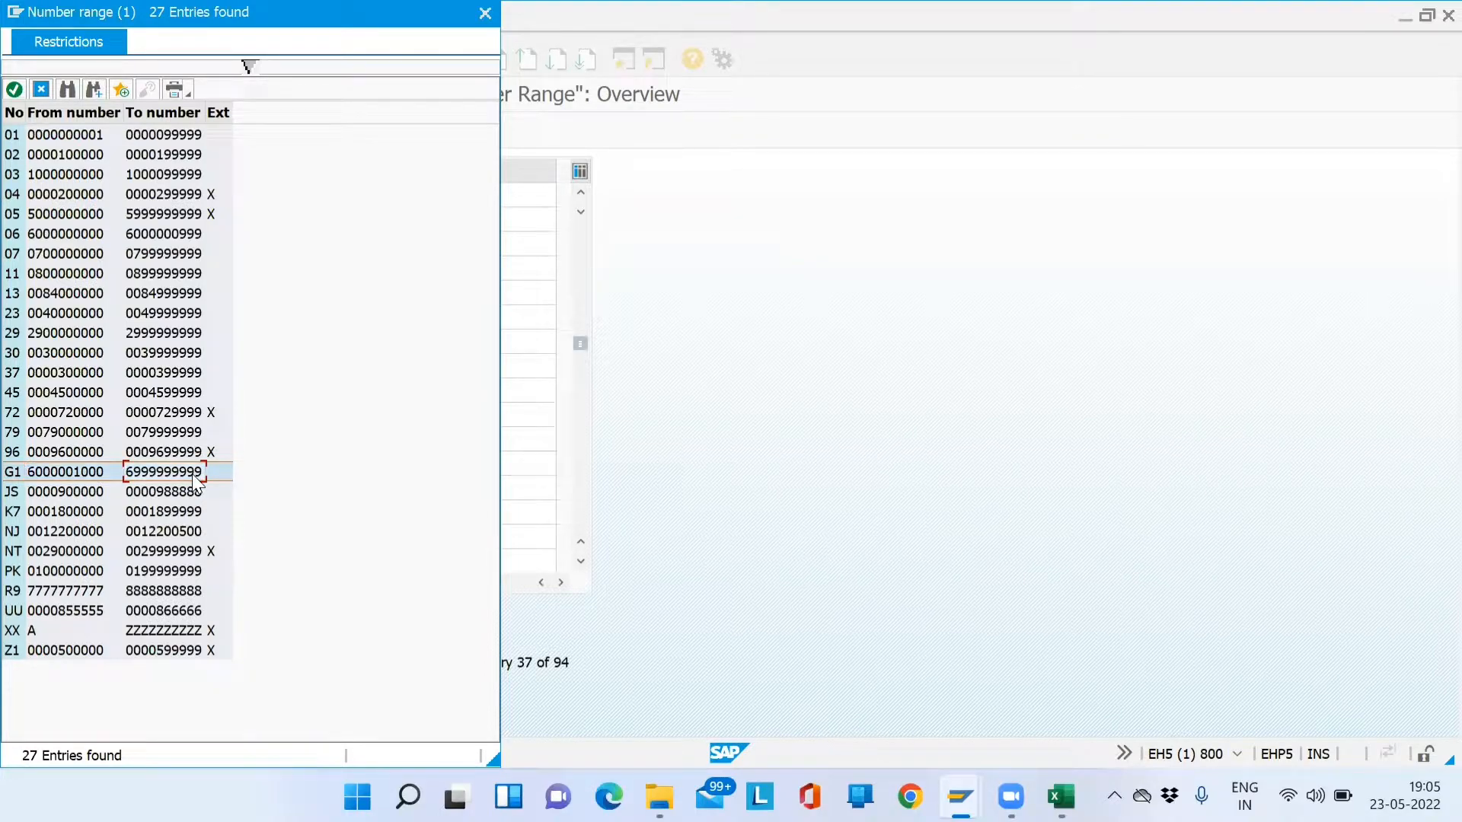
double_click(75, 471)
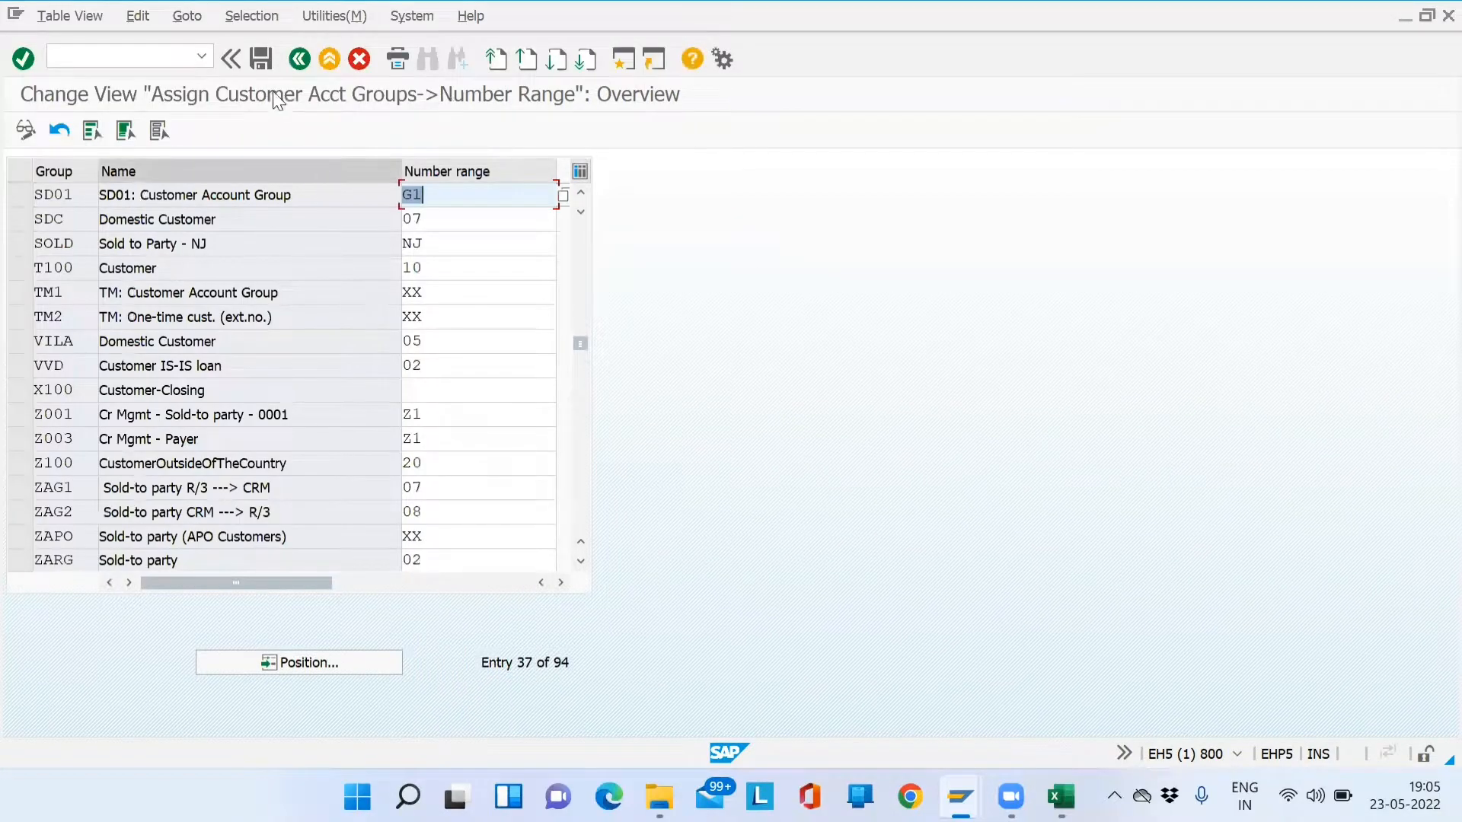
- Save SD01's G1 assignment under a new customizing request described 'SAP SD Batch8'
left_click(263, 59)
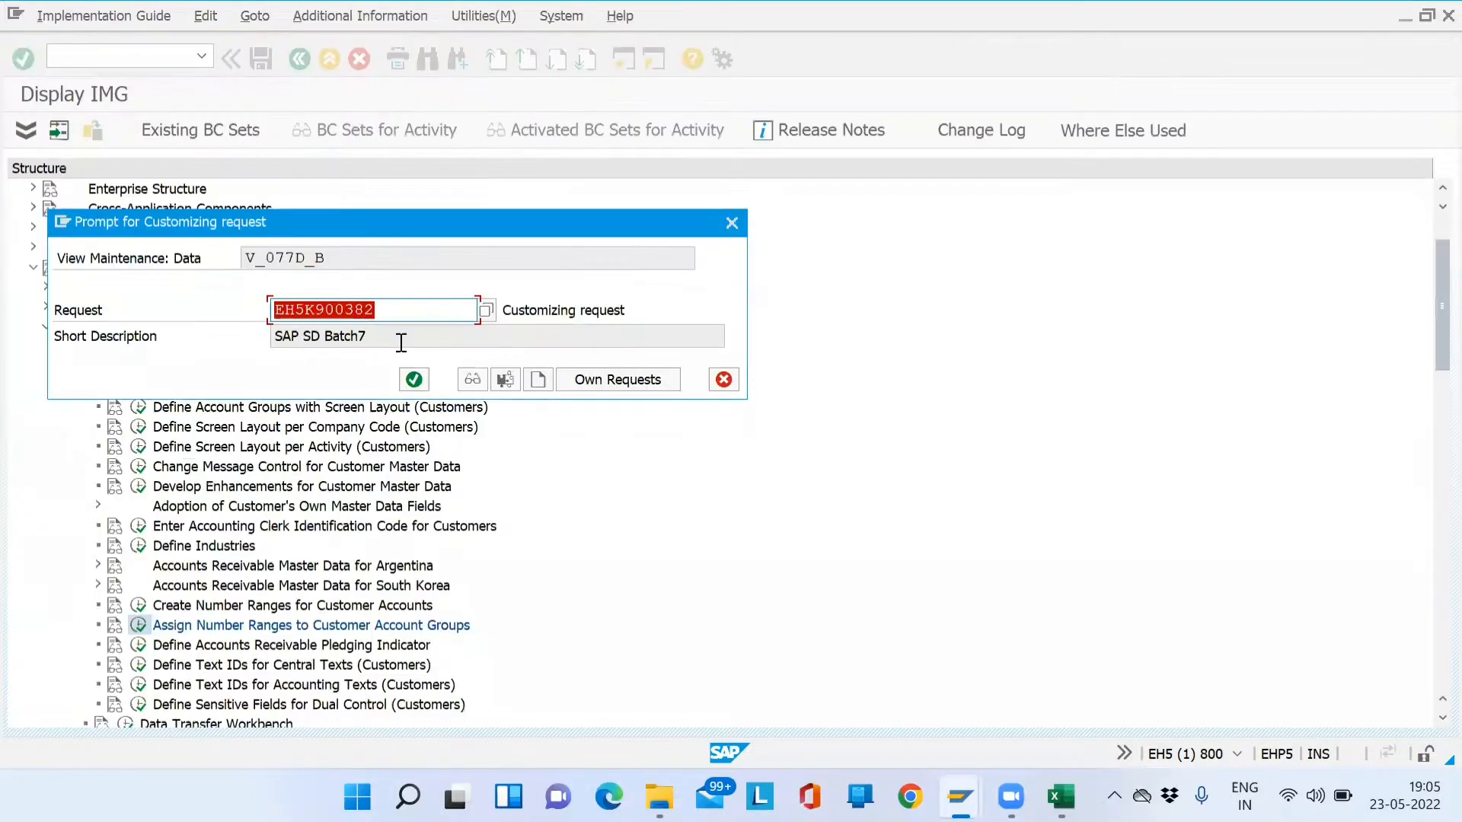
left_click(536, 380)
type("SAP SD Batch8")
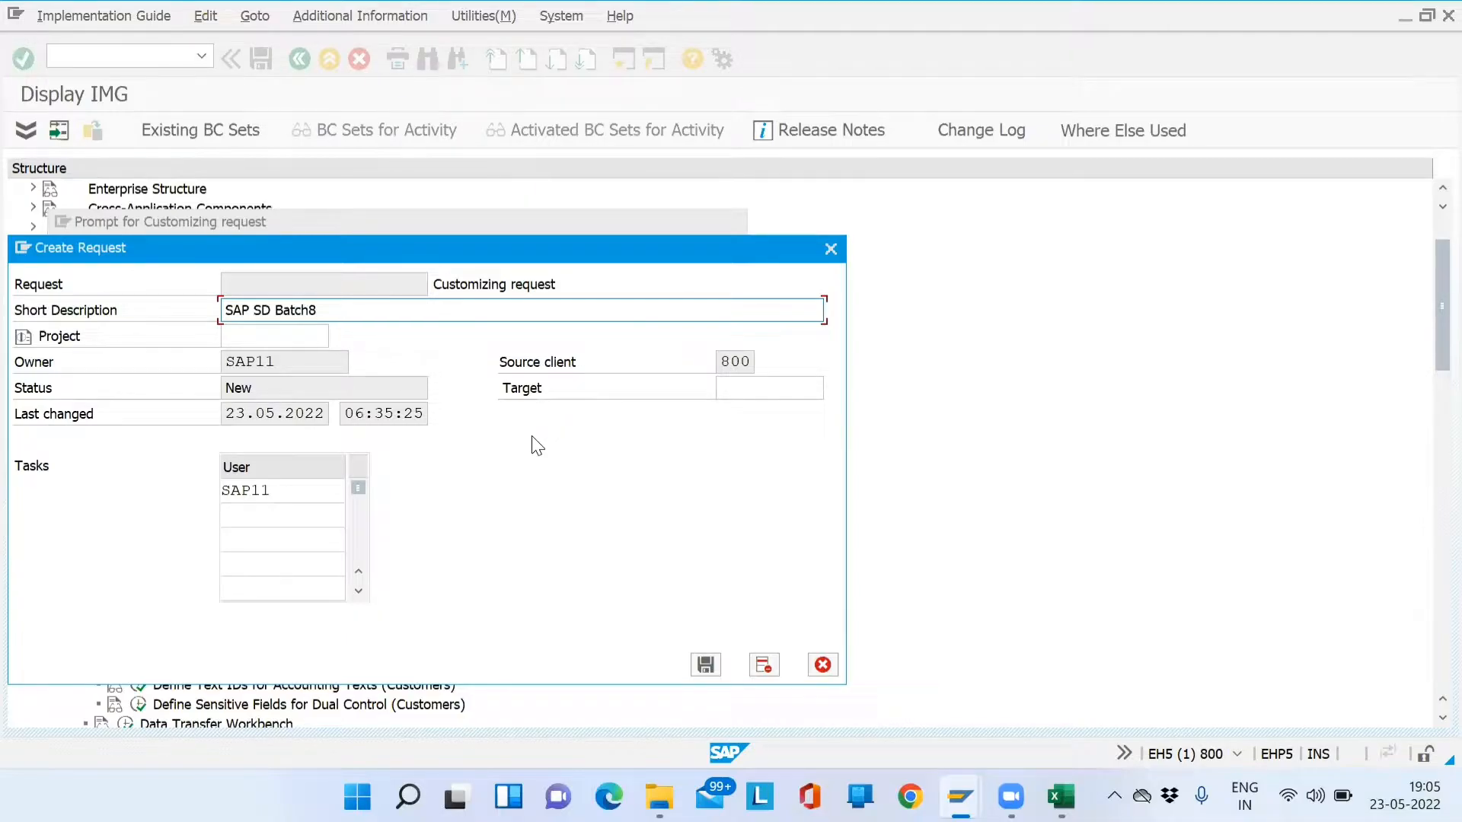
key("Return")
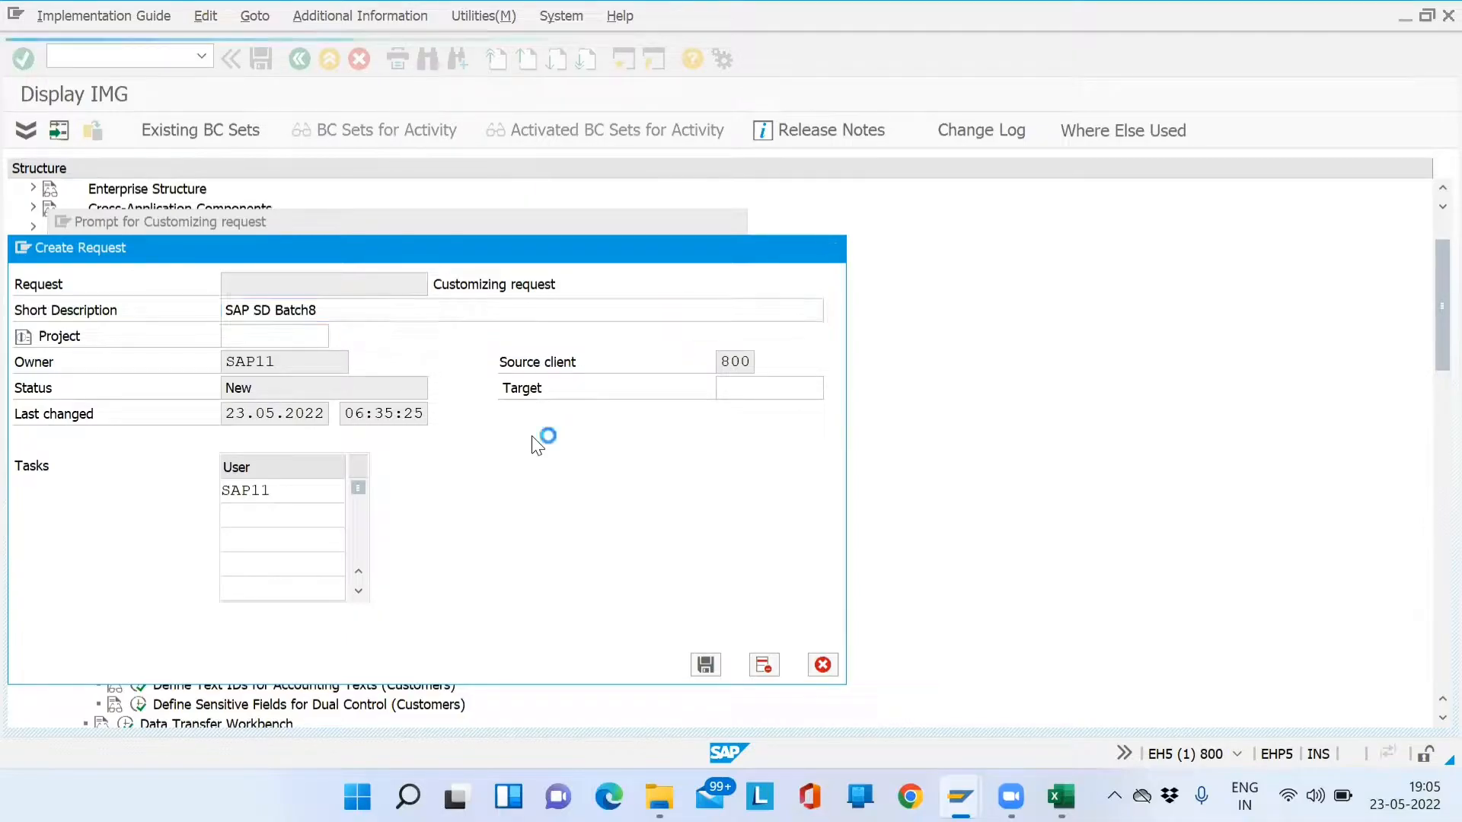
left_click(414, 380)
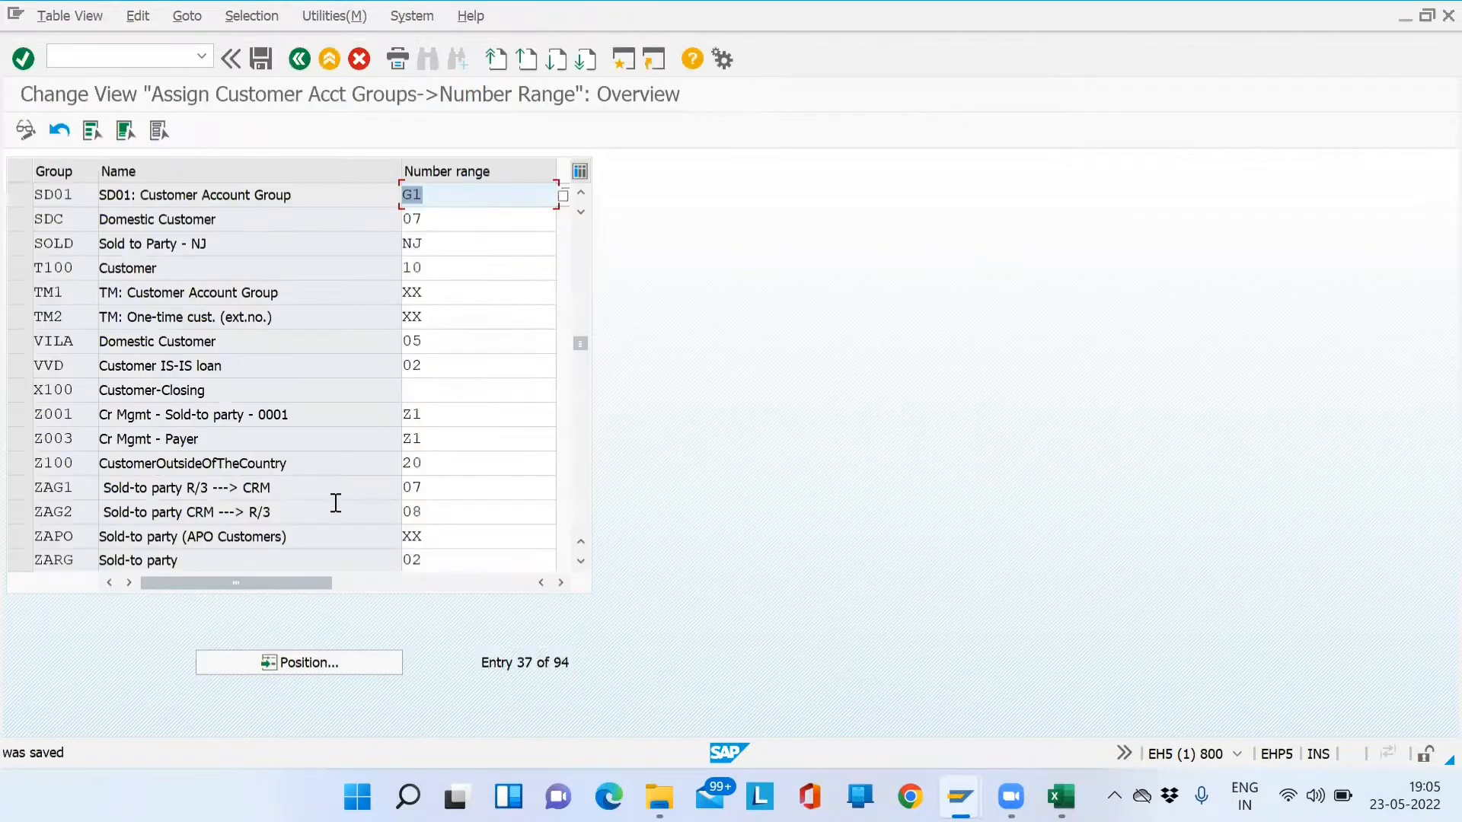
left_click(126, 196)
left_click_drag(126, 196, 93, 197)
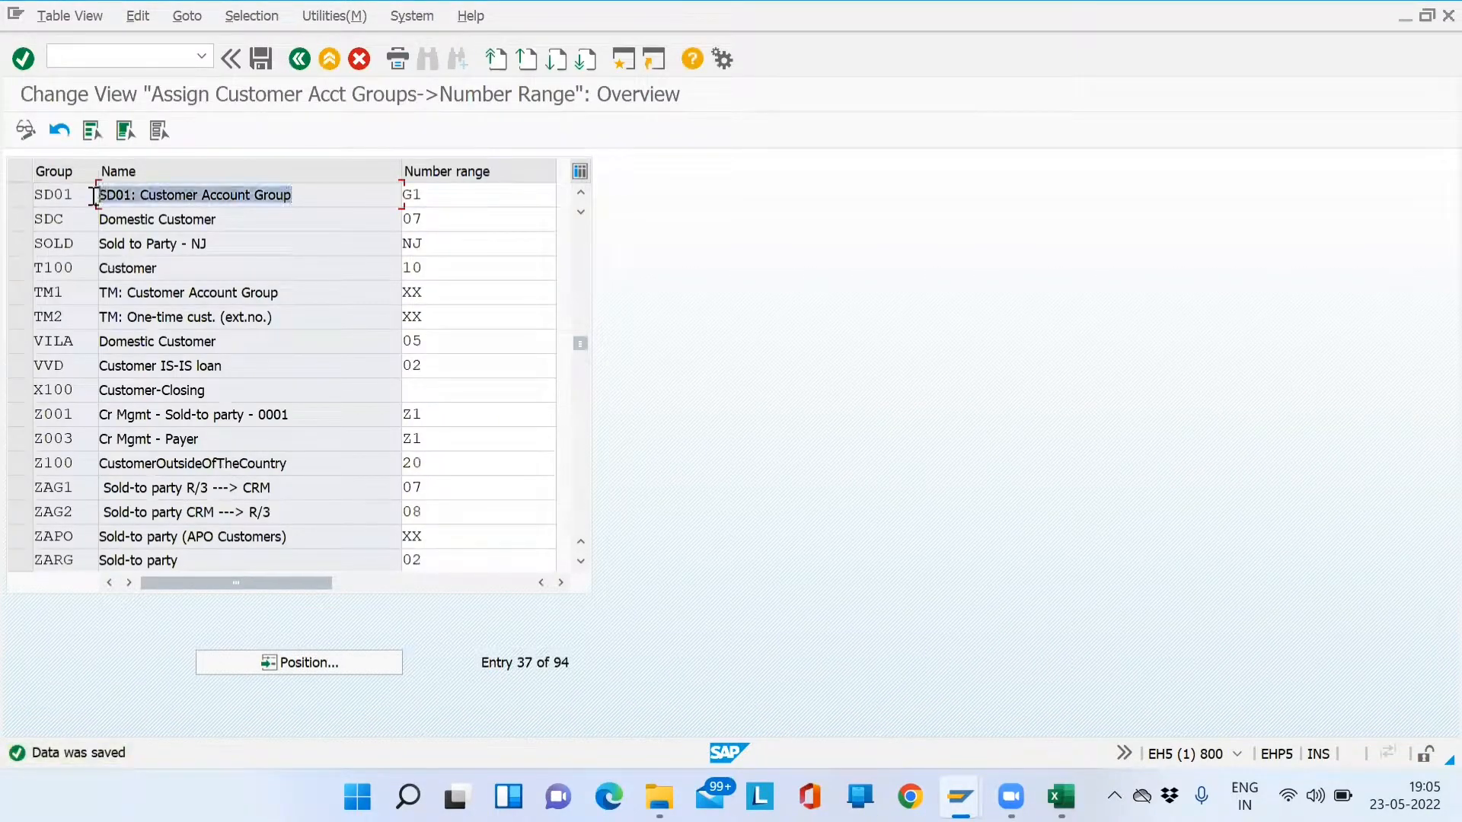
key("alt+Tab")
key("Tab")
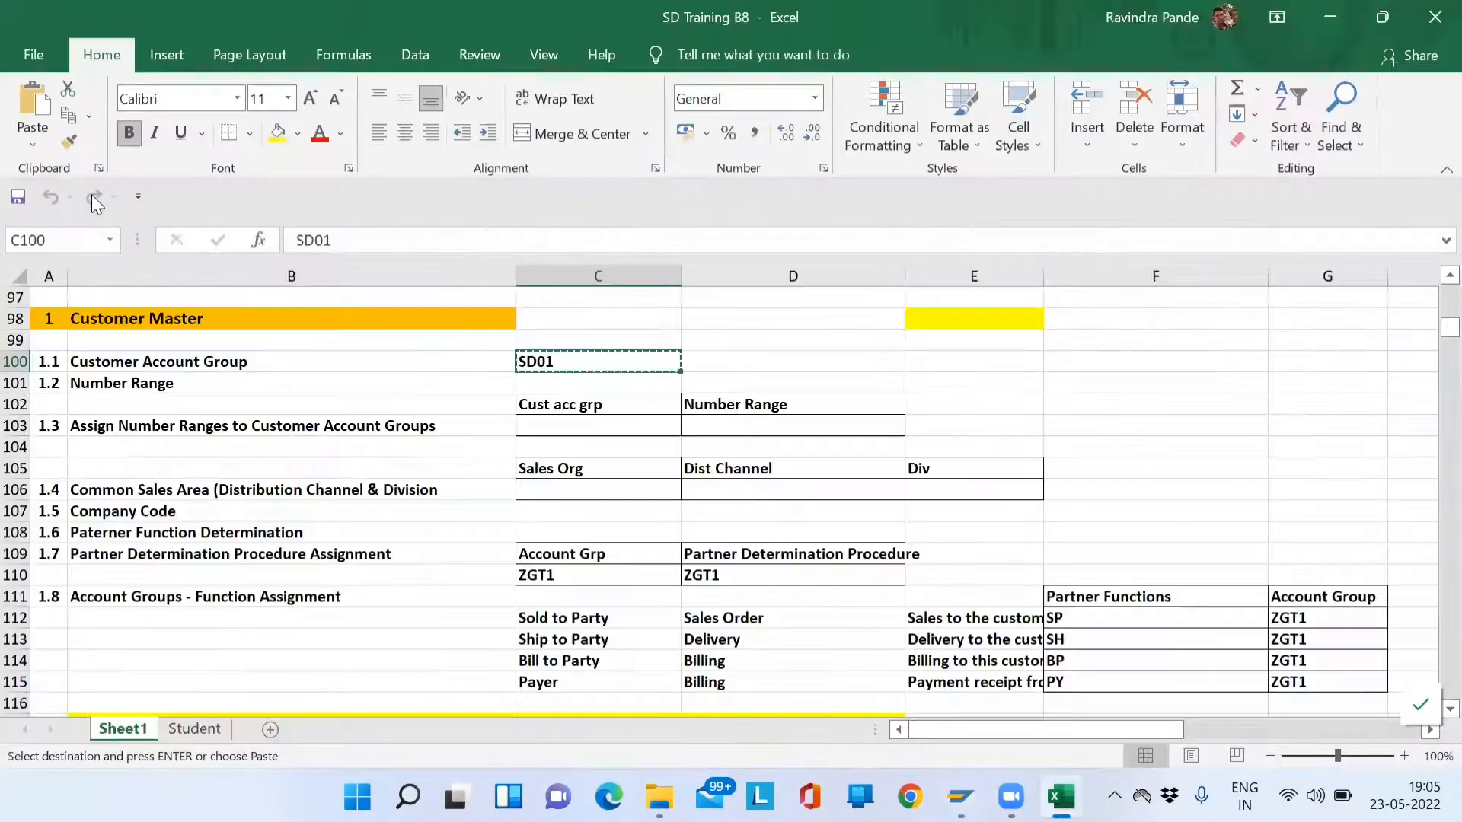
- Record account group SD01 with number range G1 in C103:D103
key("Down")
key("Down")
- Fill the sales area row as Sales Org SD01, Dist Channel DM, Division 02
key("Down")
type("SD01")
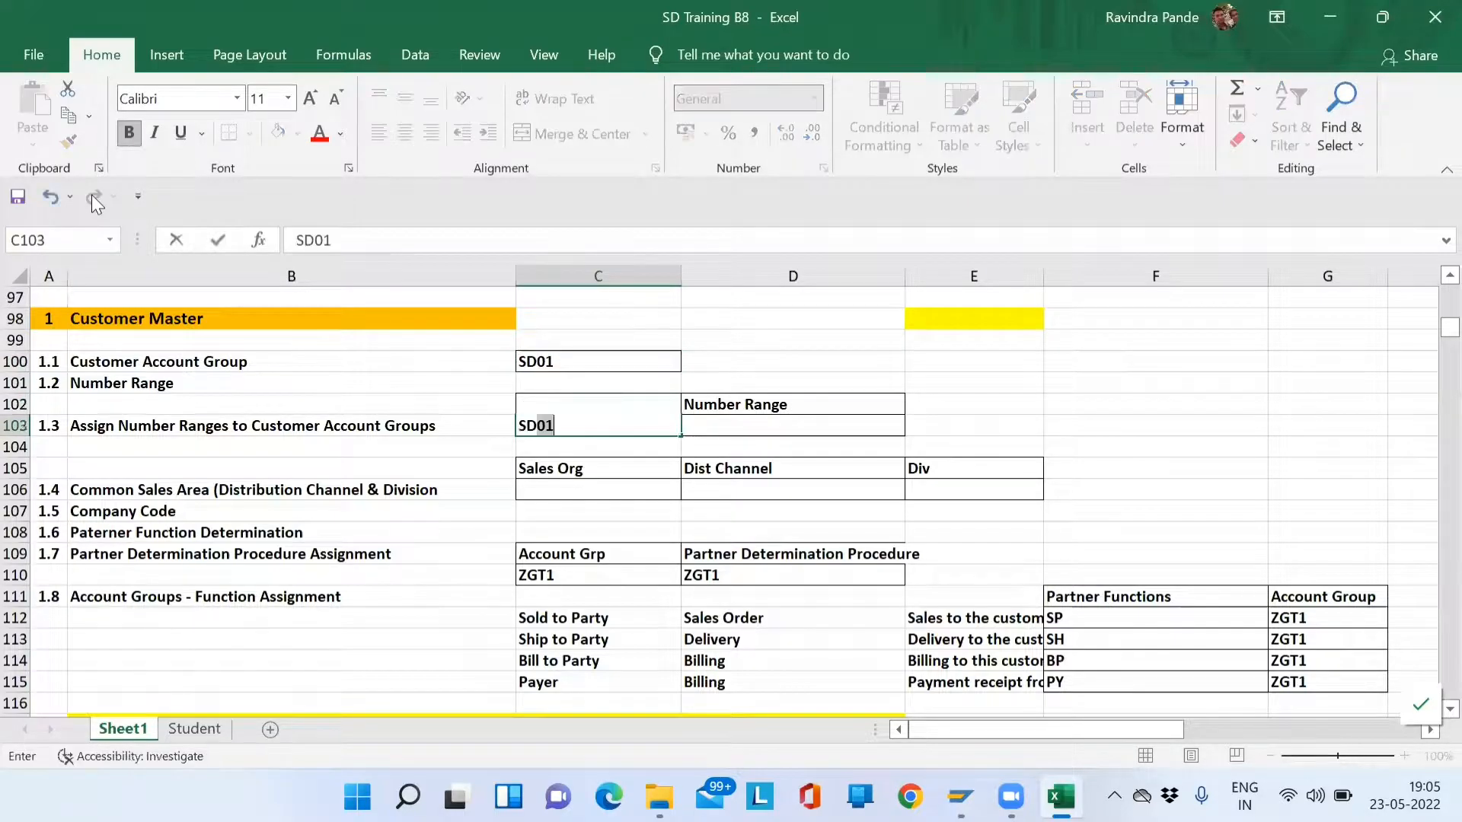
key("Tab")
type("G1")
key("Return")
key("Left")
key("Down")
key("Down")
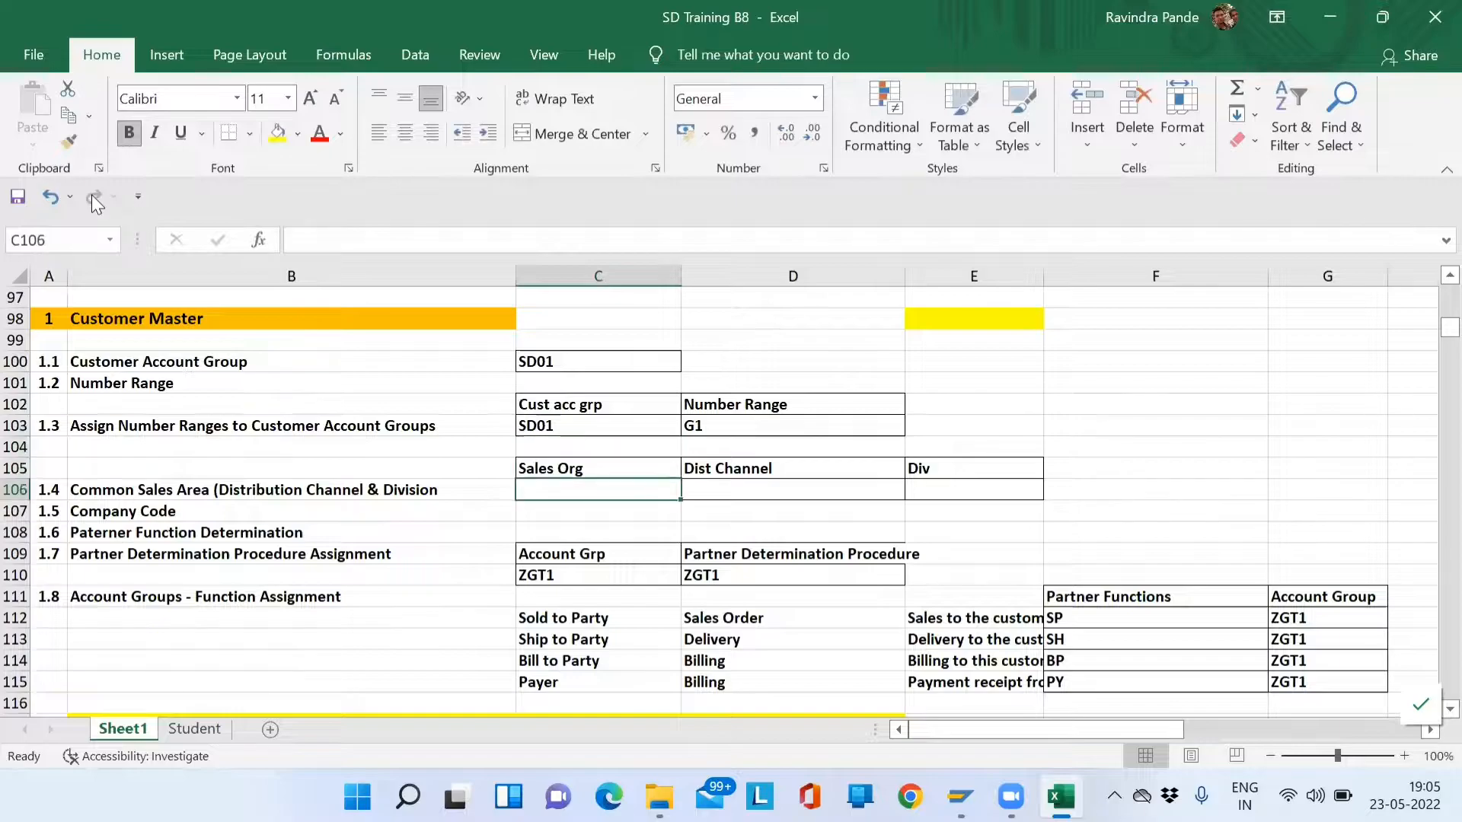
type("SD01")
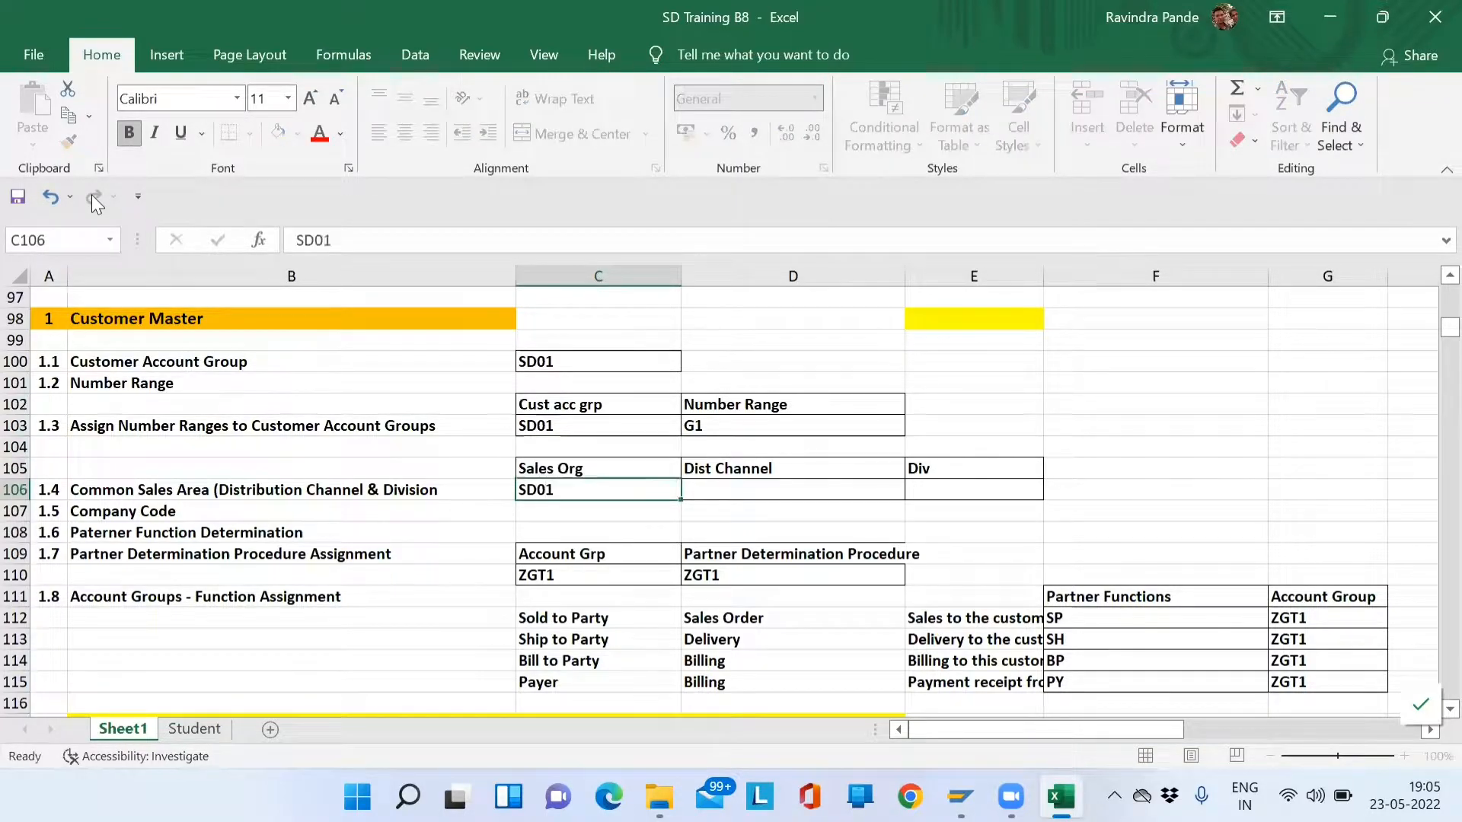
key("Tab")
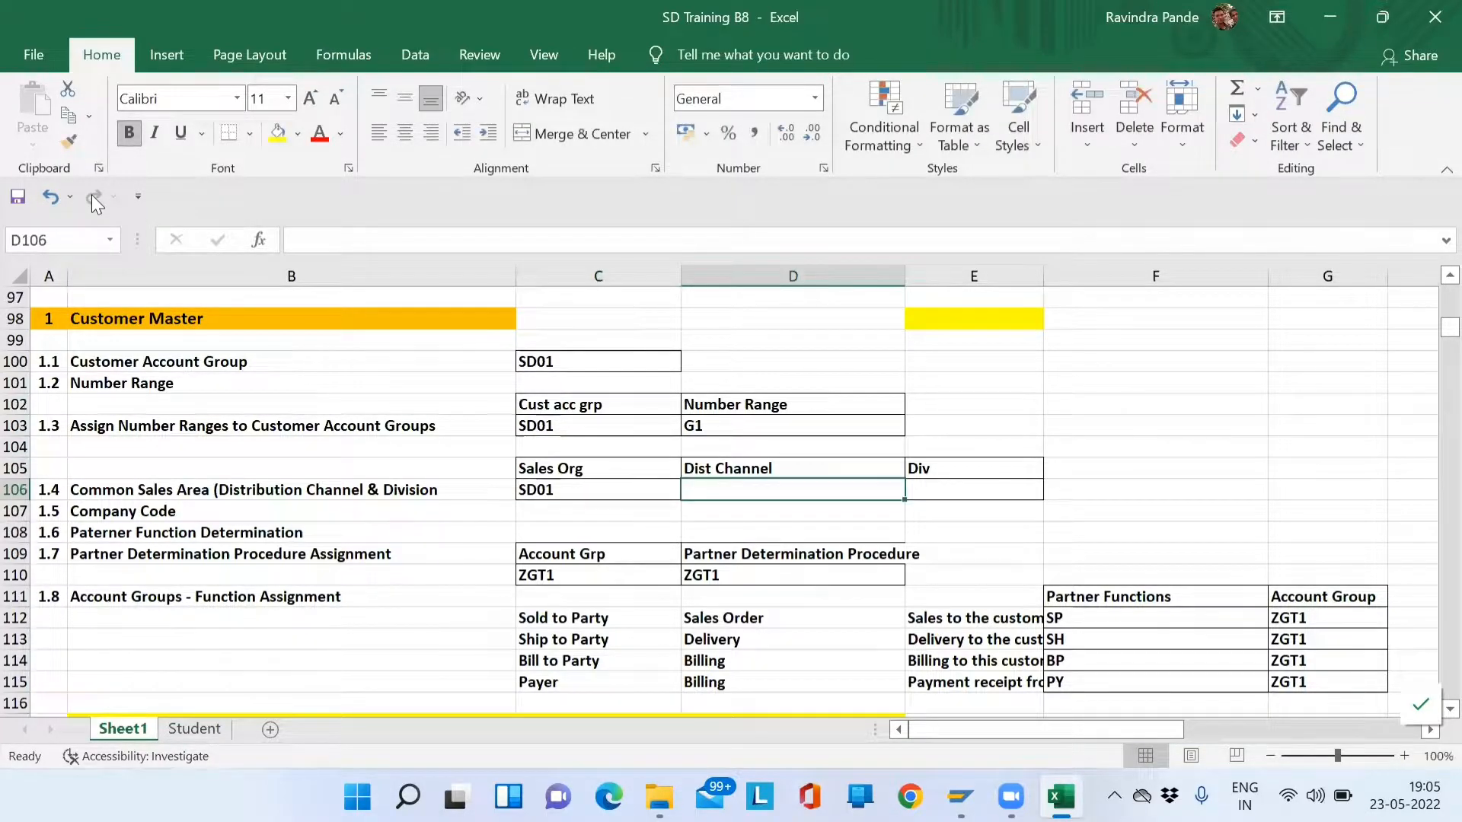
key("Up")
key("Up")
key("Up")
key("Up")
key("Up")
key("Up")
key("Up")
key("Up")
key("Up")
key("Up")
key("Up")
key("Up")
key("Up")
key("Up")
key("Up")
key("Up")
key("Up")
key("Up")
key("Up")
key("Up")
key("Up")
key("Up")
key("Up")
key("Up")
key("Up")
key("Up")
key("Up")
key("Up")
key("Up")
key("Up")
key("Up")
key("Up")
key("Up")
key("Down")
key("Down")
key("Down")
key("Down")
key("Down")
key("Down")
key("Down")
key("Down")
key("Down")
key("Down")
key("Up")
key("Up")
key("Up")
key("Up")
key("Up")
key("Up")
key("Up")
key("Up")
key("Up")
key("Up")
key("Up")
key("Up")
key("Up")
key("Up")
key("Up")
key("Up")
key("Up")
key("Up")
key("Up")
key("Up")
key("Down")
key("Down")
key("Down")
key("Down")
key("Down")
key("Down")
key("Down")
key("Down")
key("Down")
key("Down")
key("Down")
key("Down")
key("Down")
key("Down")
key("Down")
key("Down")
key("Down")
key("Down")
key("Down")
key("Down")
key("Down")
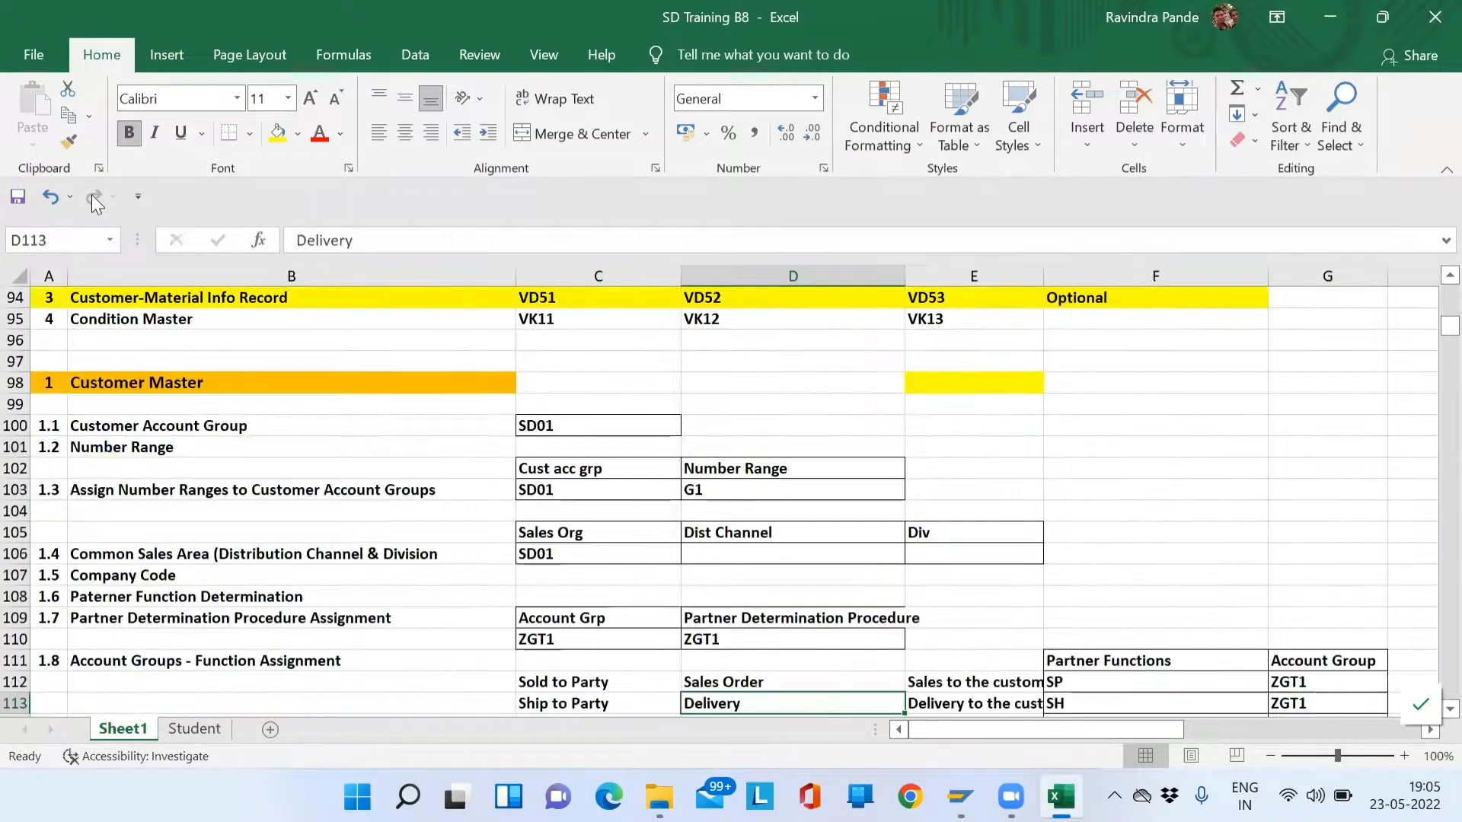
key("Down")
key("Down")
key("Down")
key("Down")
key("Down")
key("Down")
key("Down")
key("Down")
key("Up")
key("Up")
key("Up")
key("Up")
key("Up")
key("Up")
key("Up")
key("Up")
key("Up")
key("Up")
key("Up")
key("Up")
key("Up")
key("Up")
key("Up")
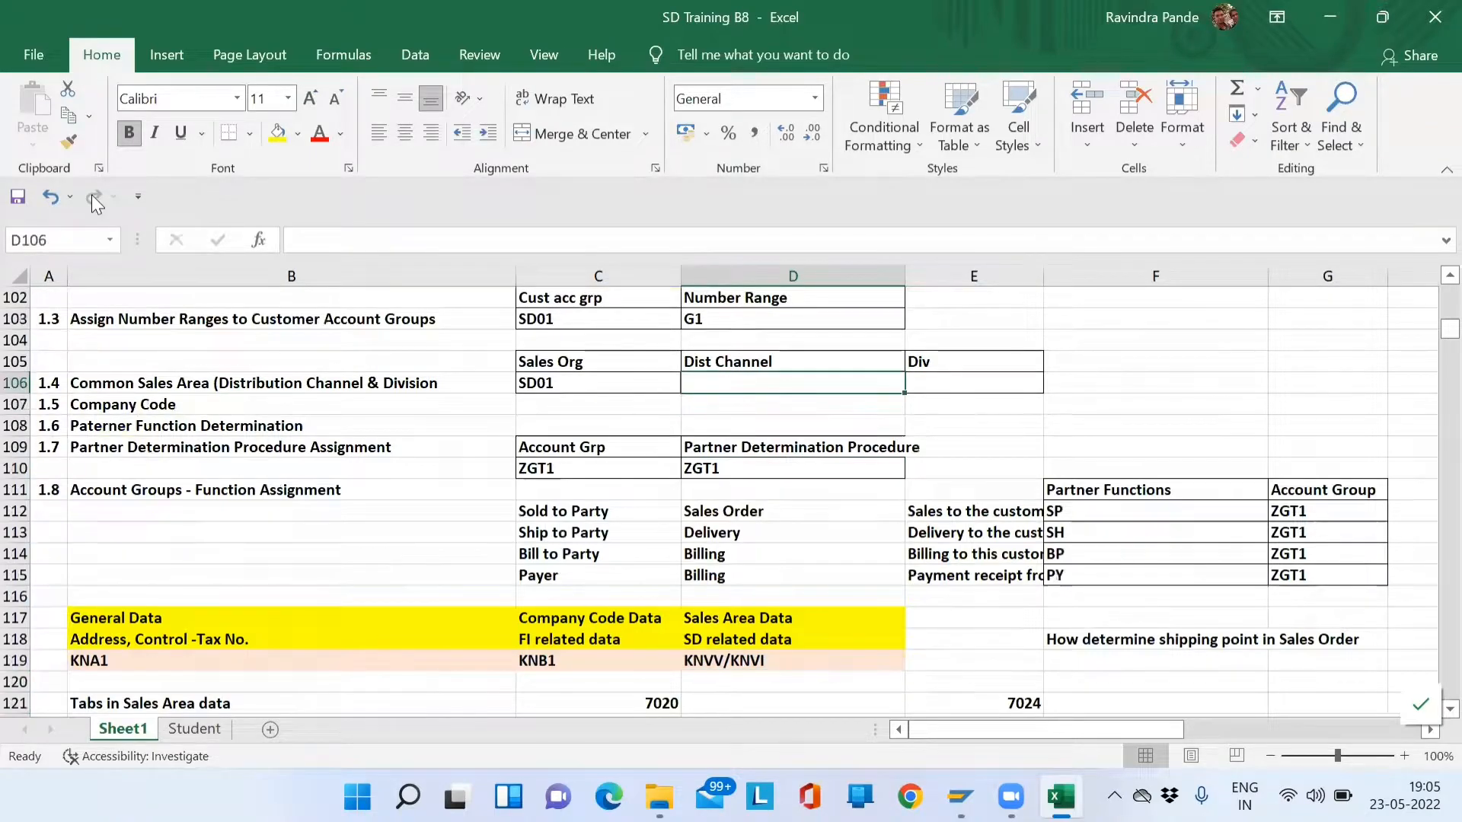
type("DM")
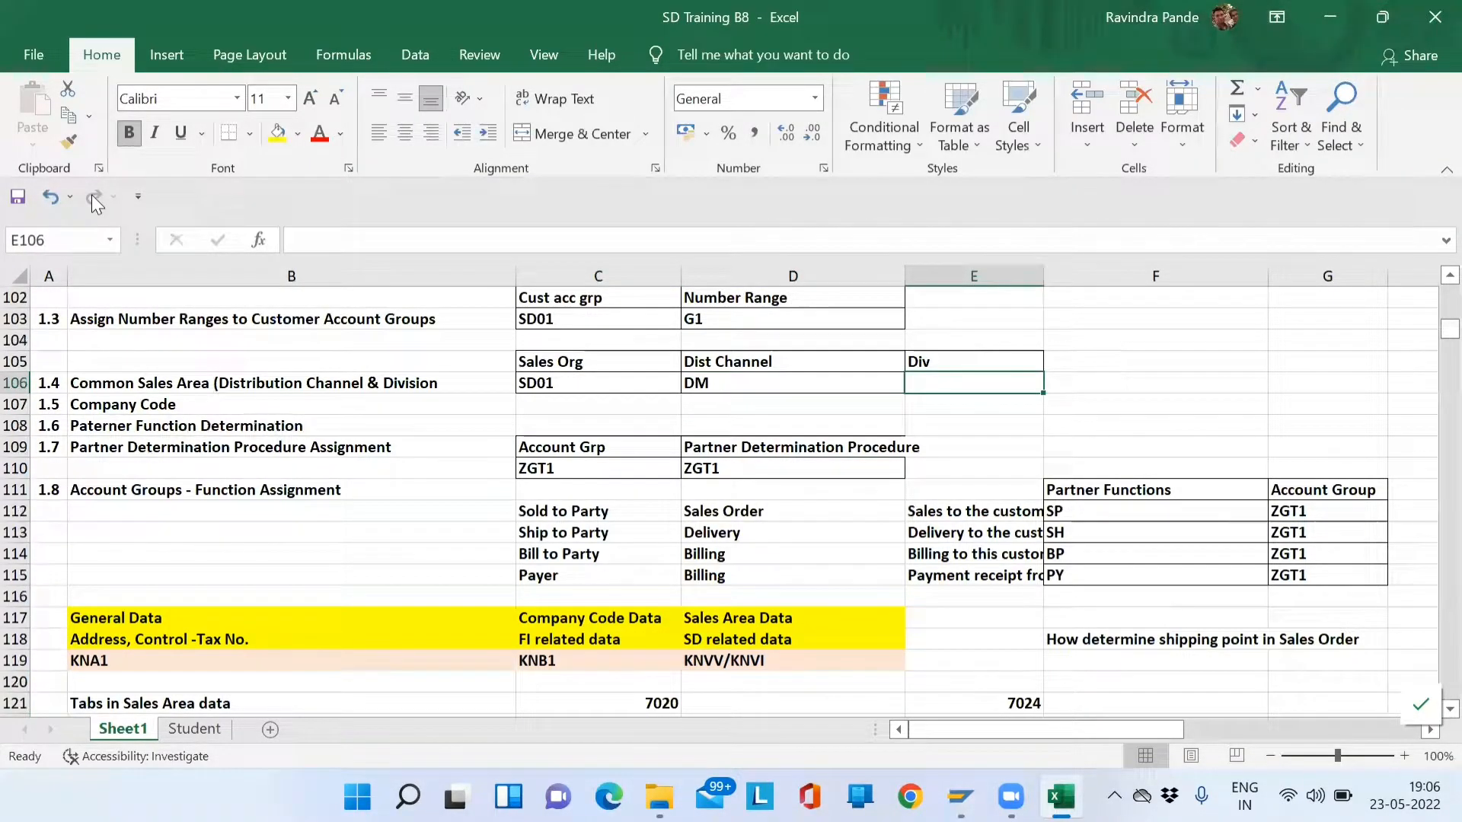
type("'02")
key("Return")
key("Return")
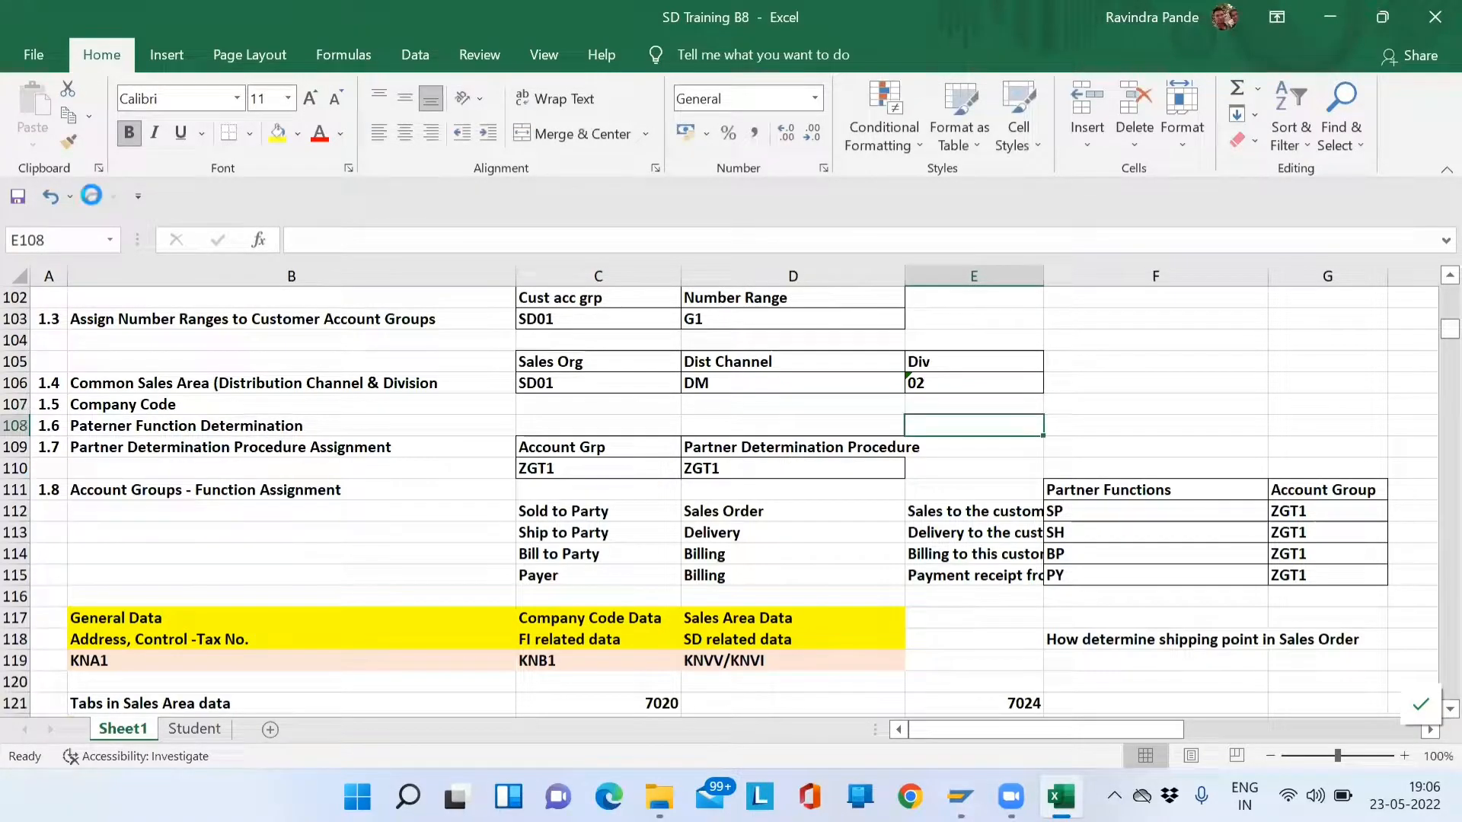
- Clear the ZGT1 entries from cells C110:D110
key("Left")
key("Left")
key("Down")
key("Down")
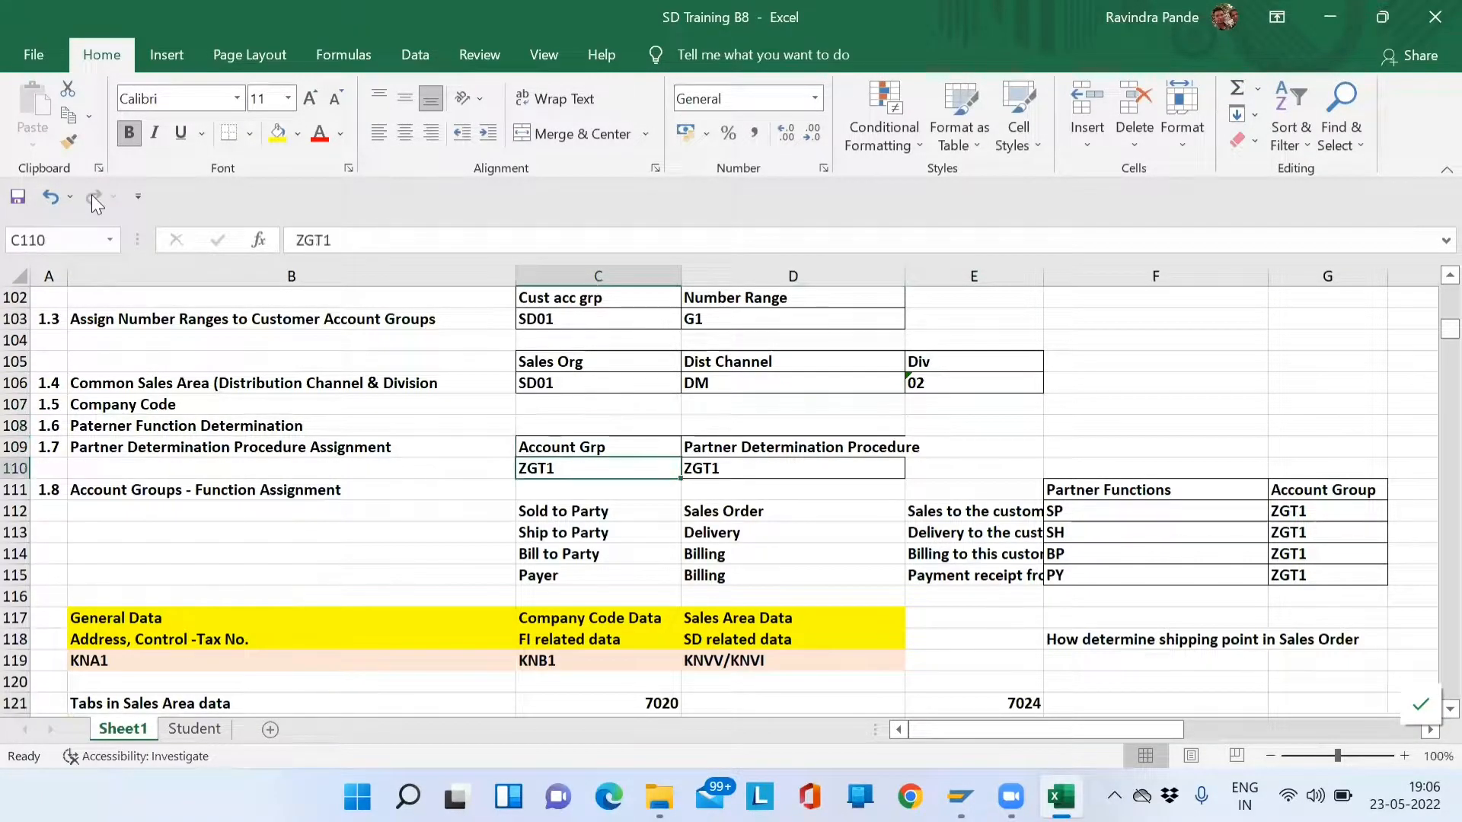
key("Down")
key("Up")
key("shift+Right")
key("ctrl+v")
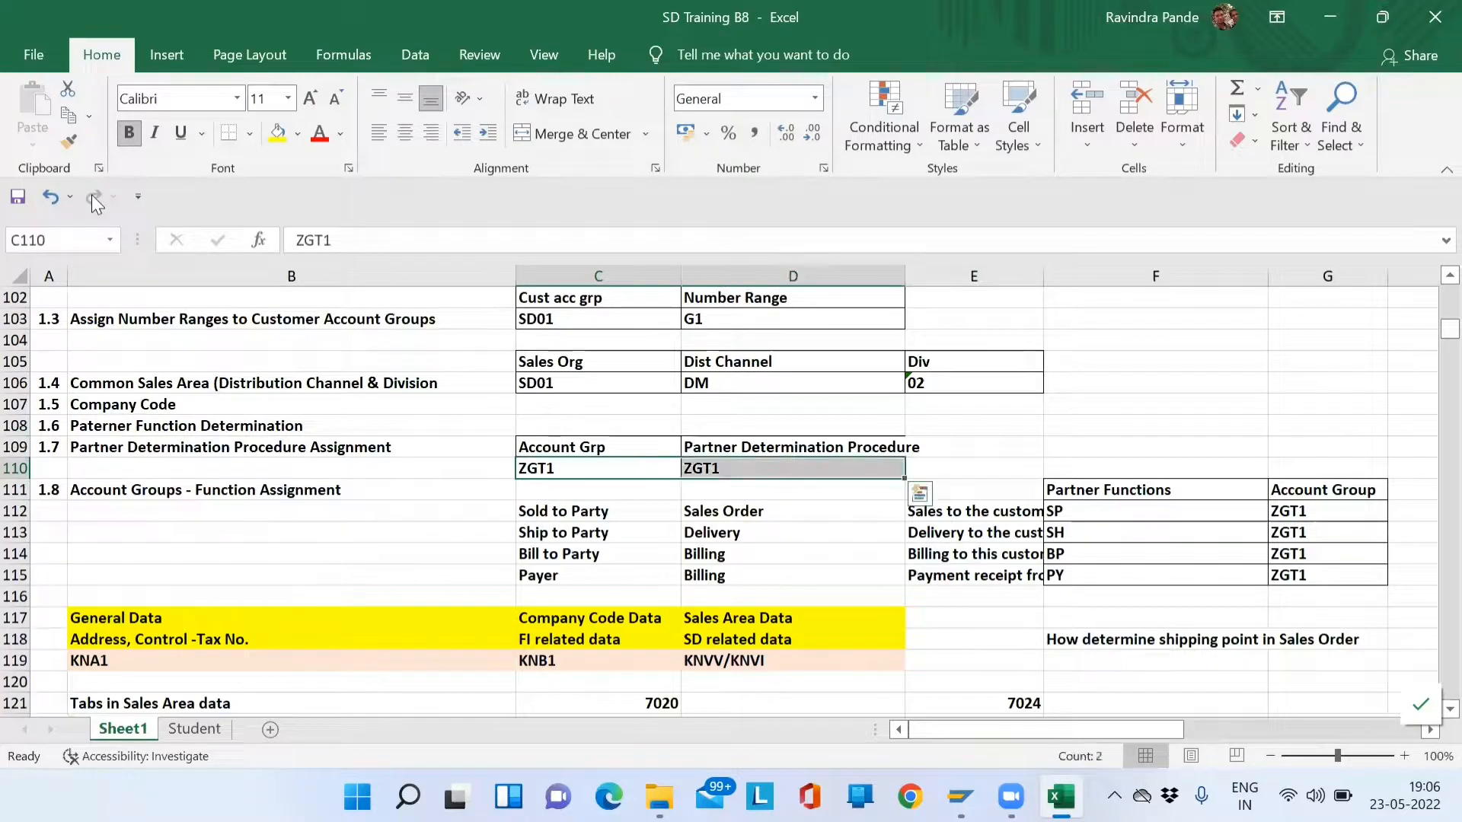
key("Delete")
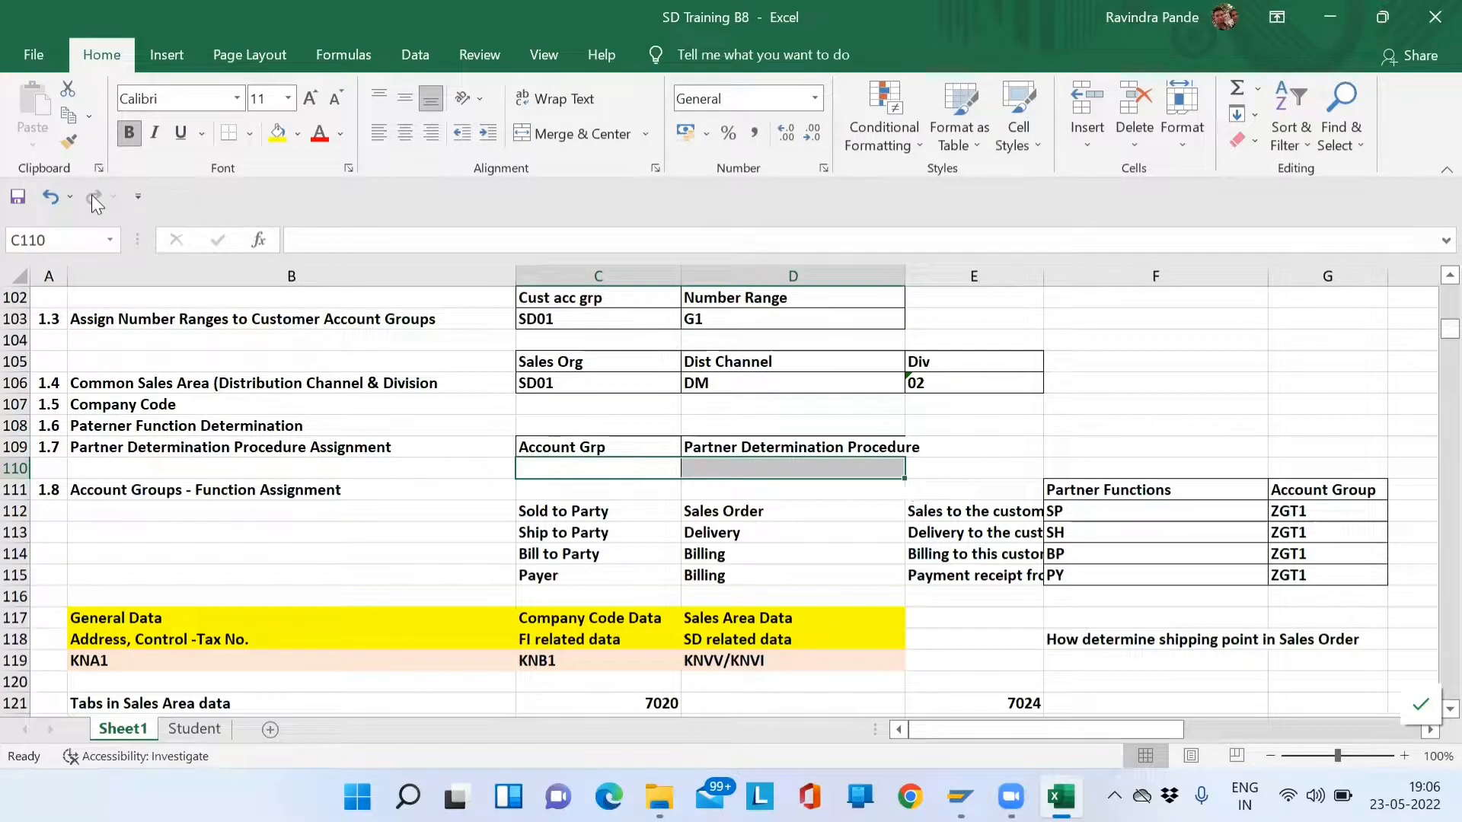
- Highlight the 1.7 Partner Determination heading in row 109 with yellow fill
key("Left")
key("Left")
key("Right")
key("Up")
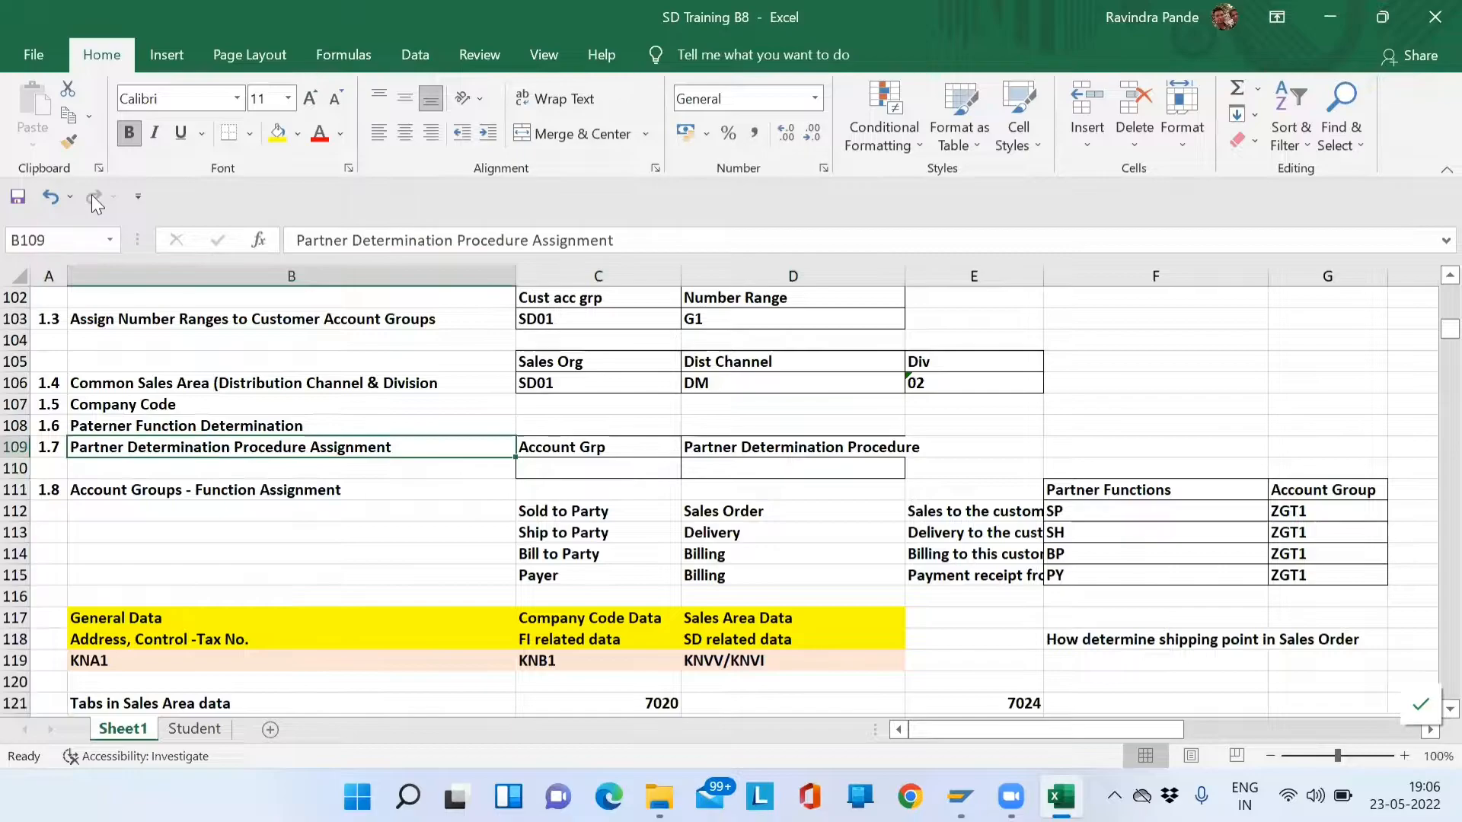
key("Left")
key("shift+Right")
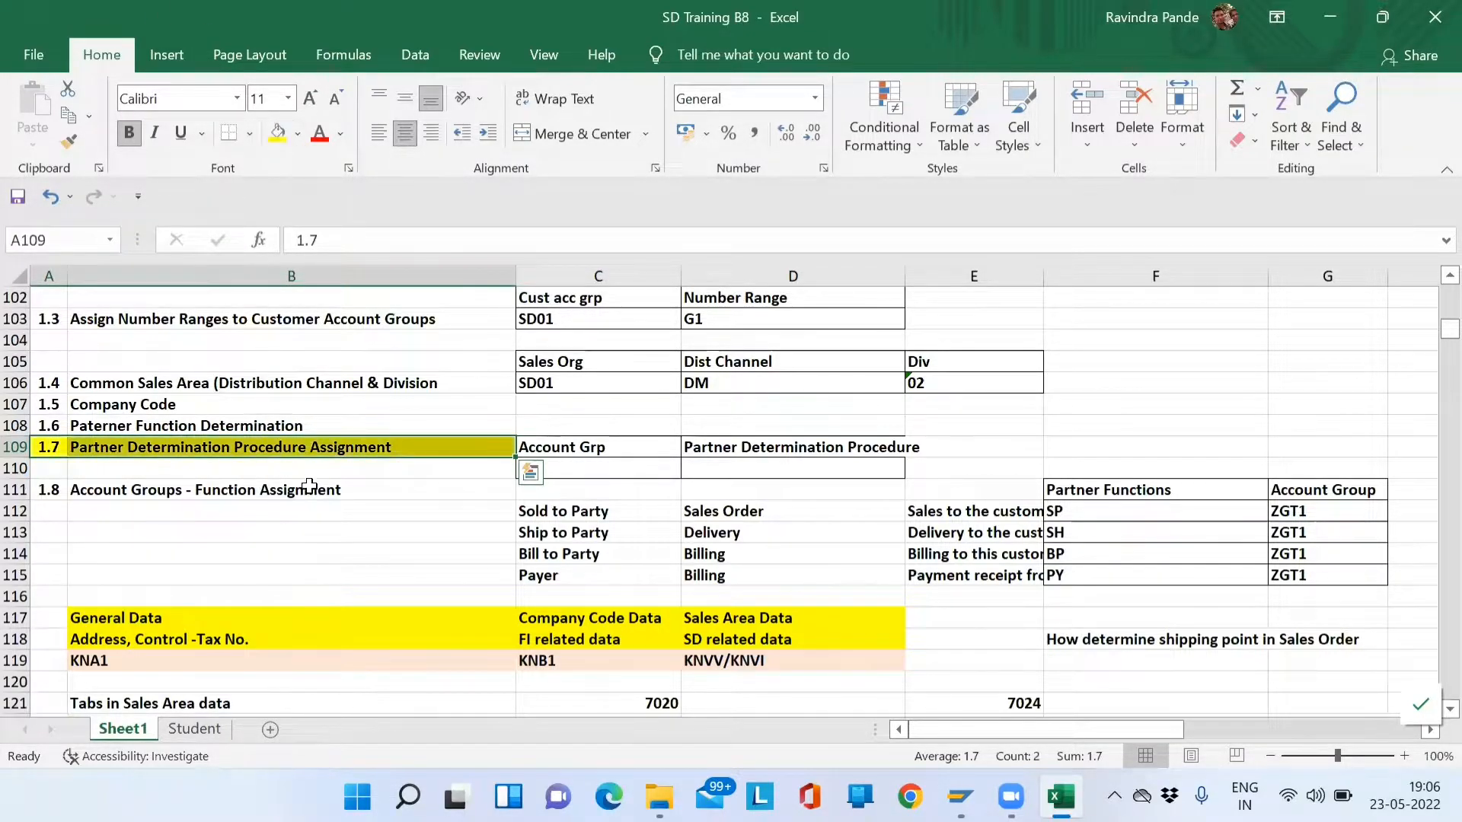
left_click(320, 478)
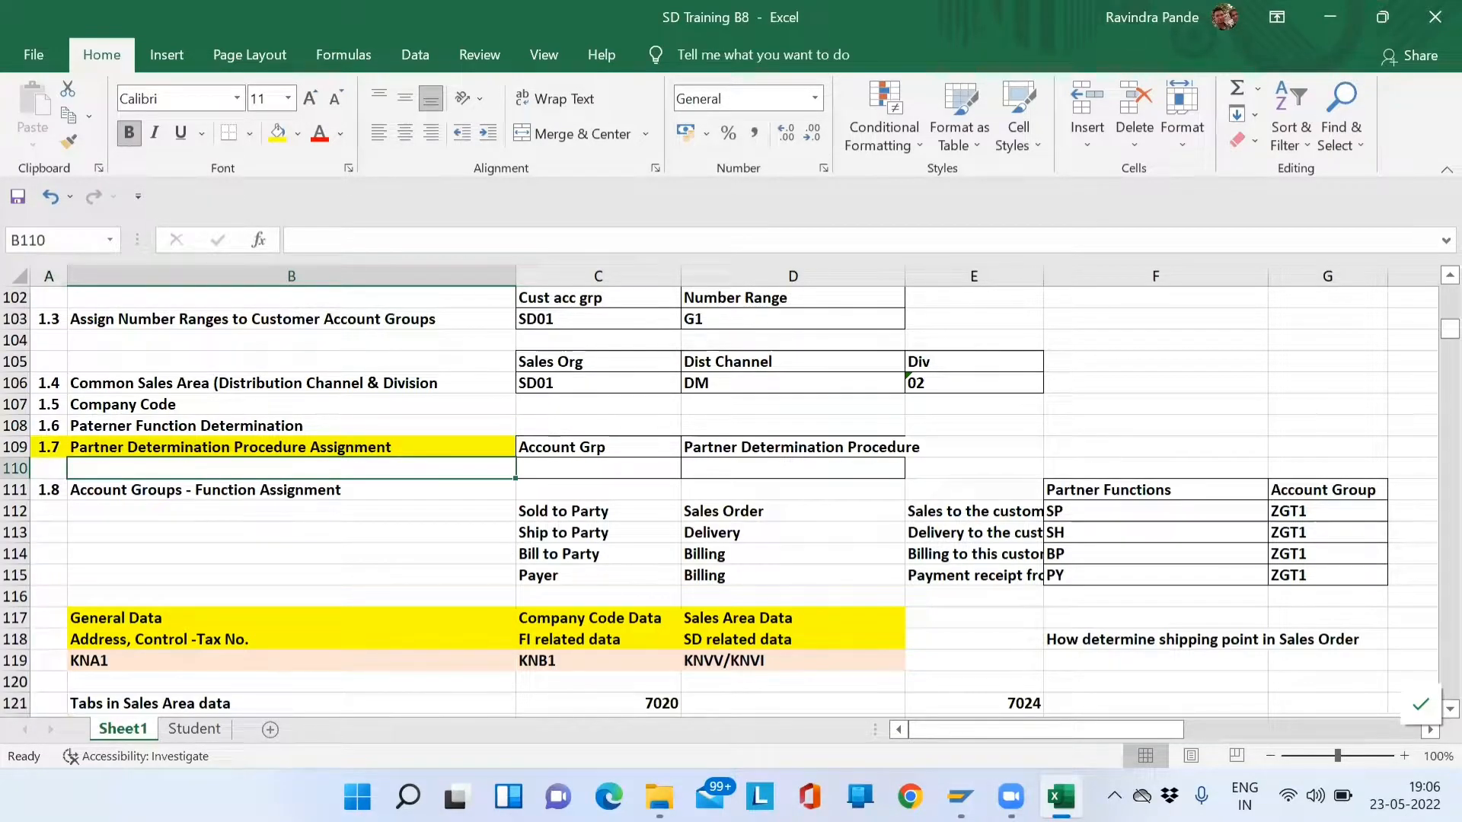
key("alt+Tab")
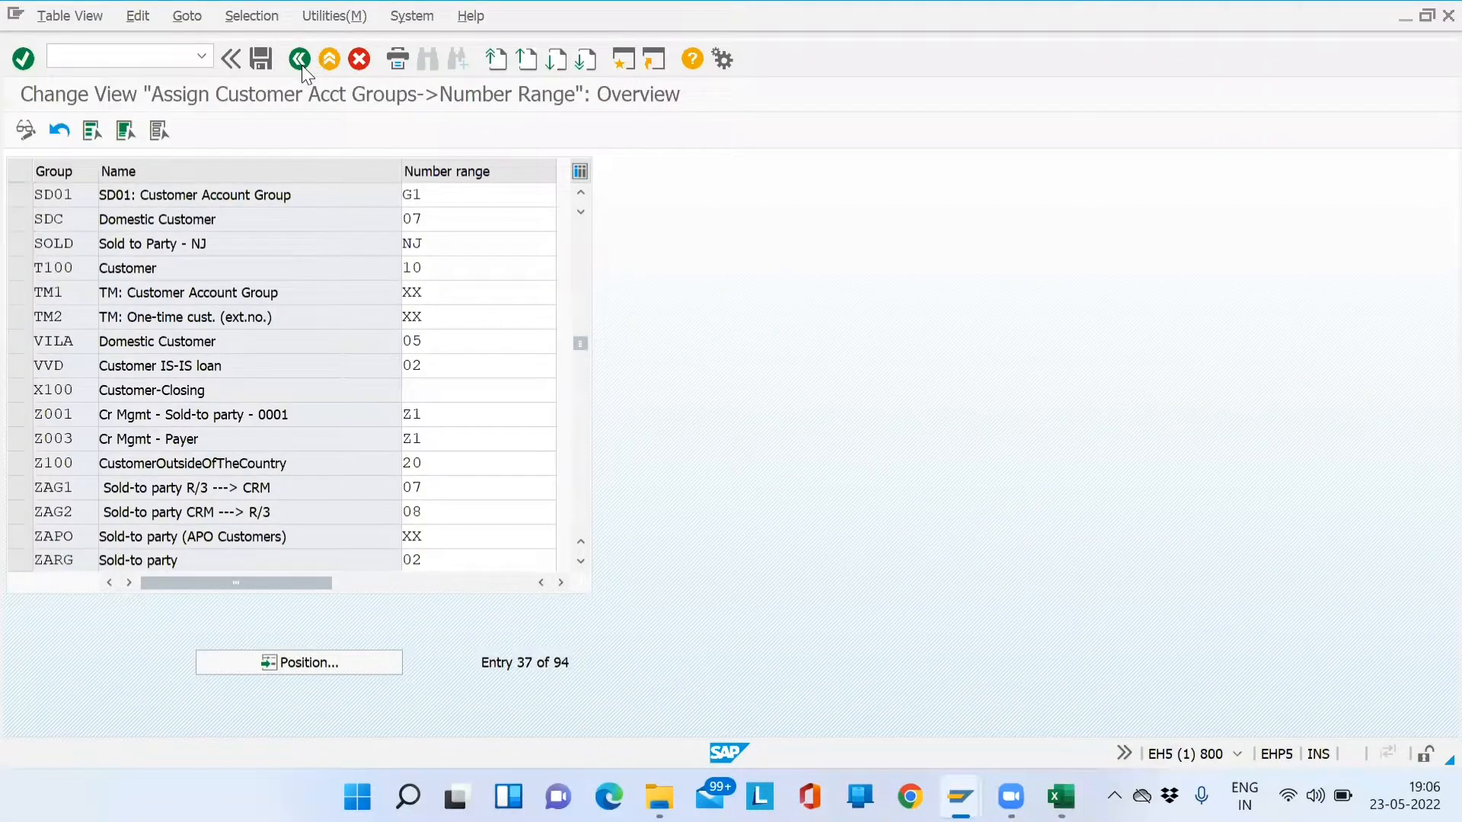
- Return to the Reference IMG and execute Sales and Distribution > Basic Functions > Partner Determination > Set Up Partner Determination
left_click(300, 61)
left_click(300, 61)
left_click(126, 130)
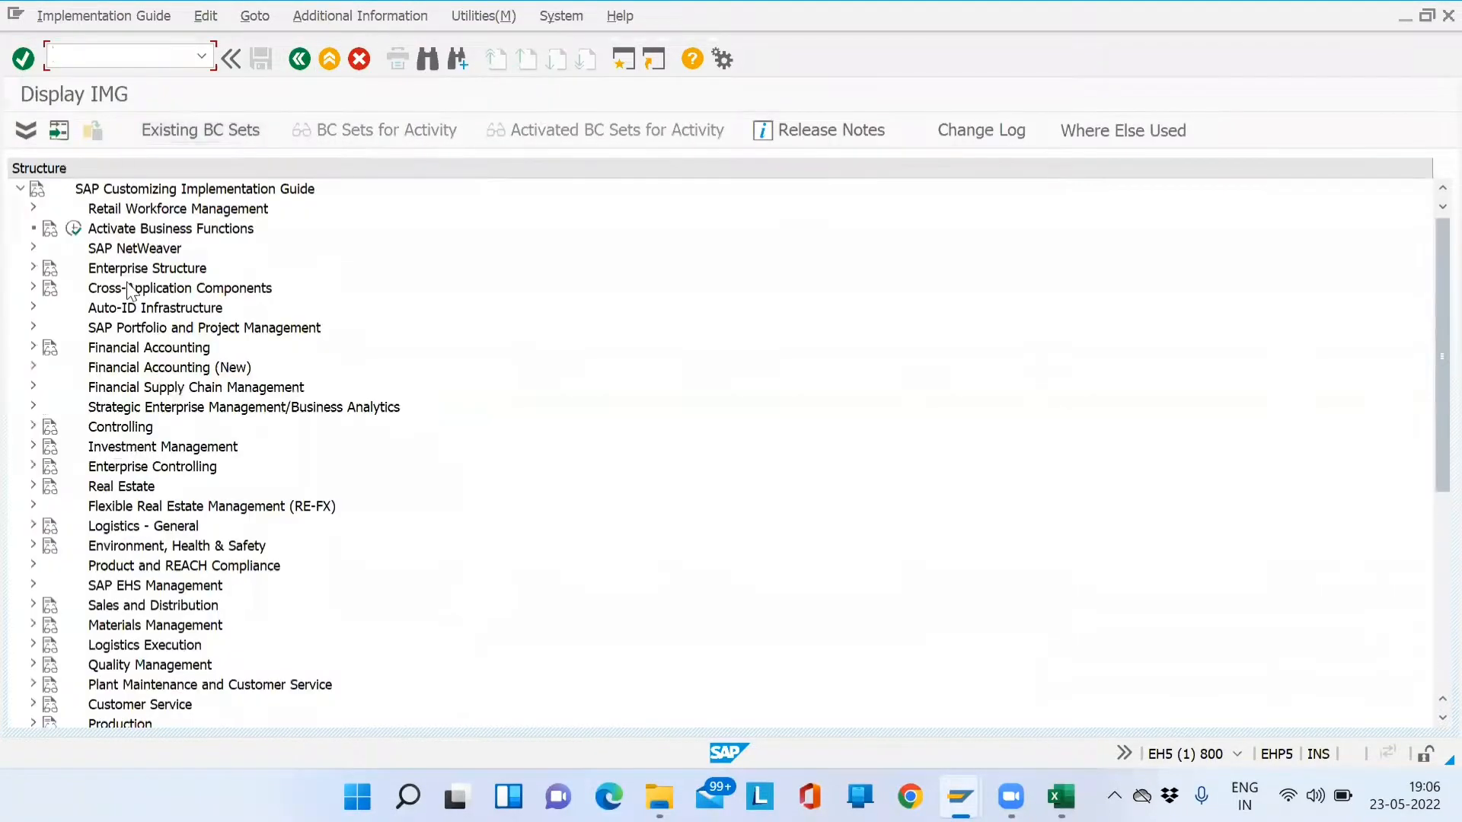
left_click(126, 609)
left_click(33, 606)
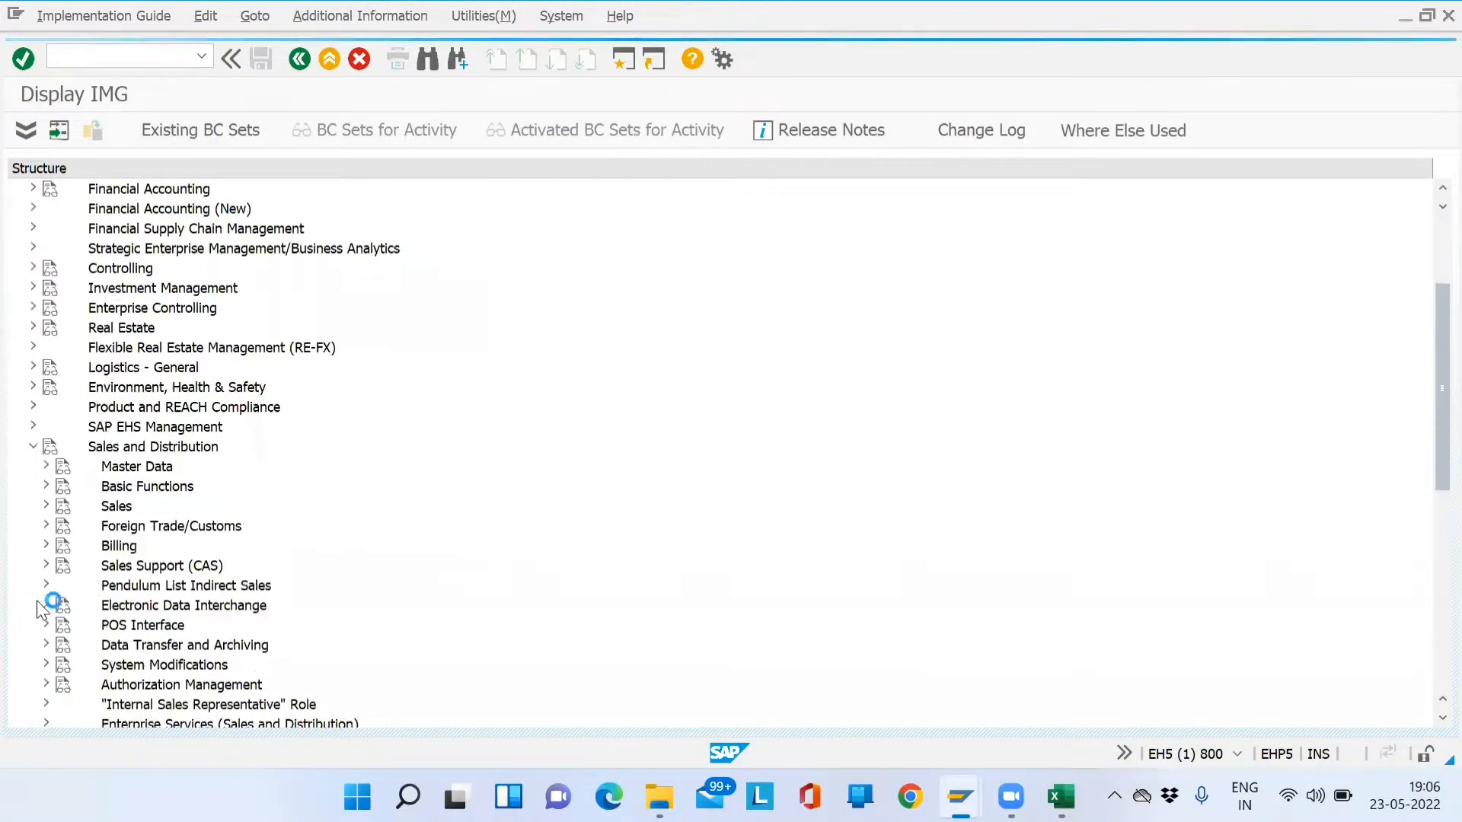
left_click(125, 488)
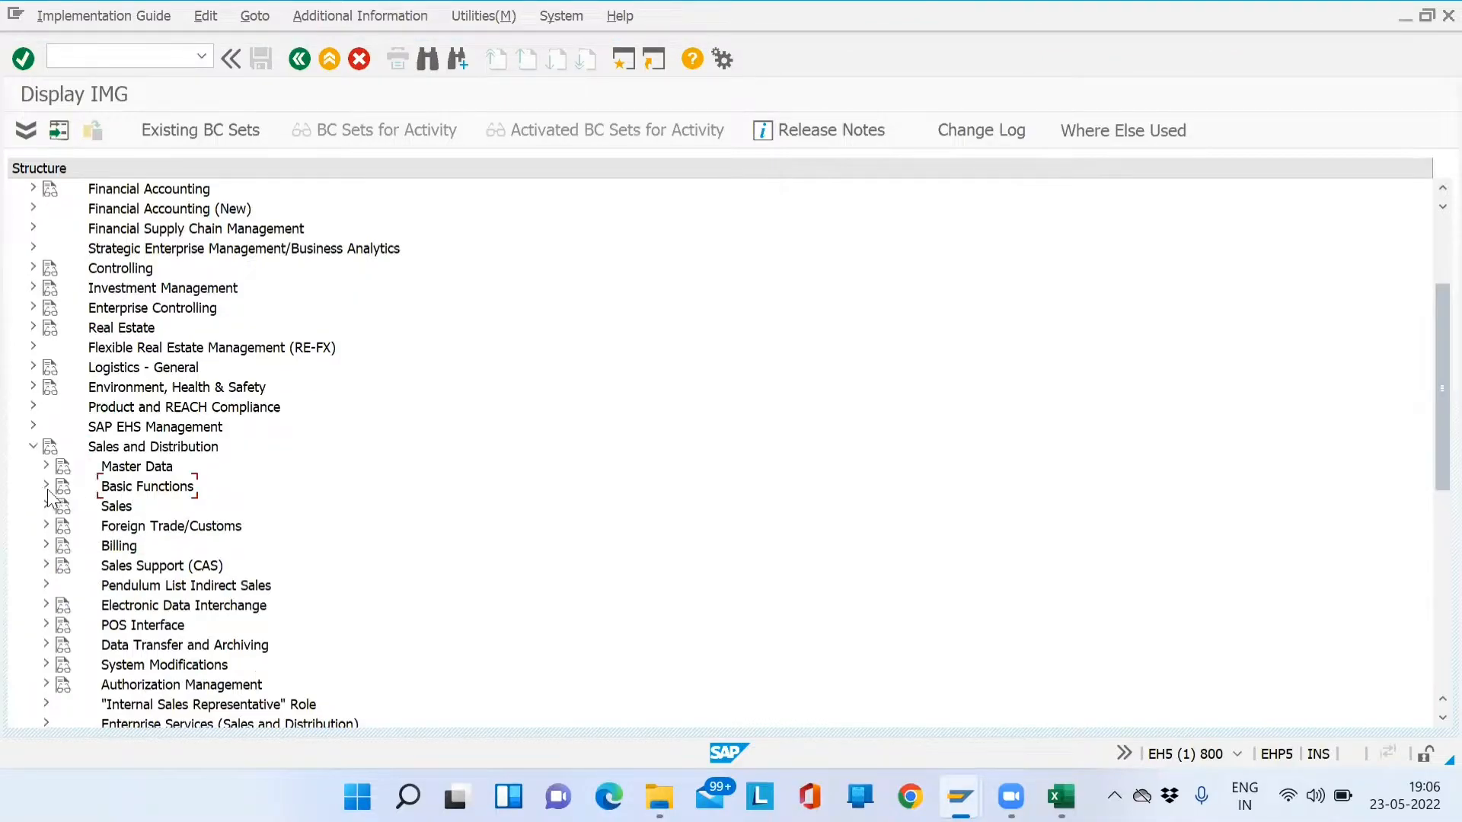
left_click(47, 492)
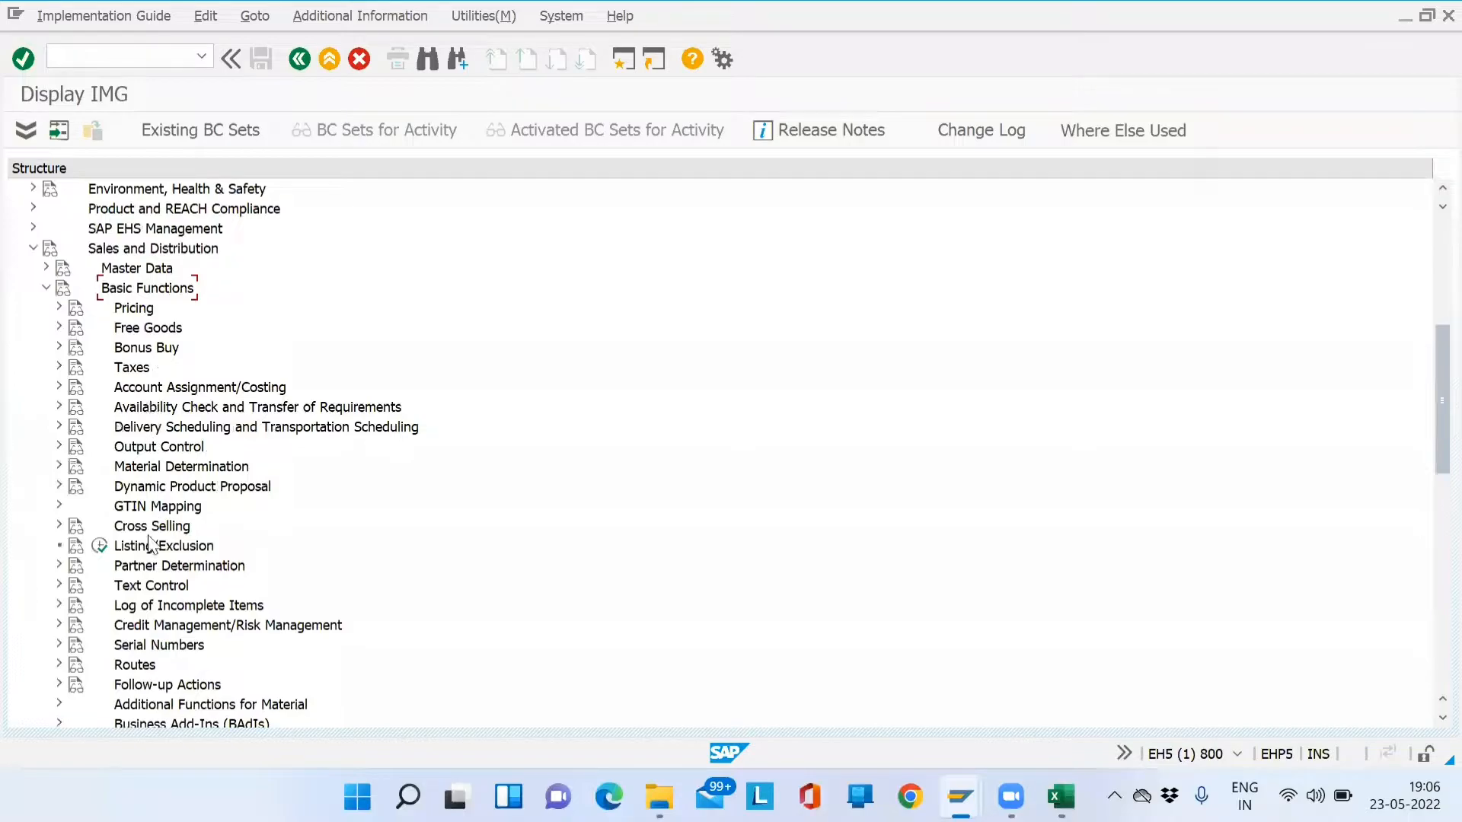
left_click(152, 566)
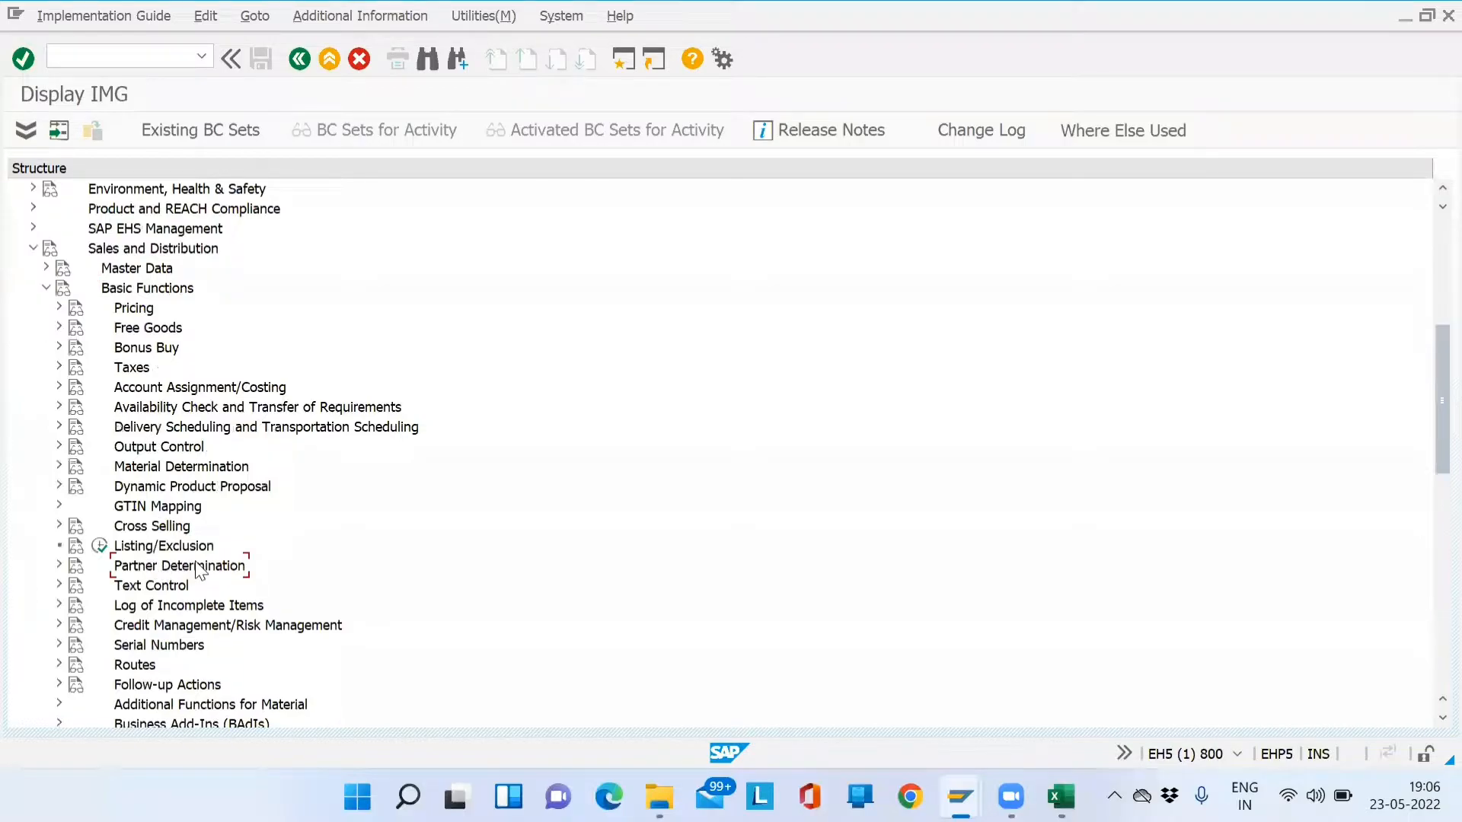
left_click(59, 566)
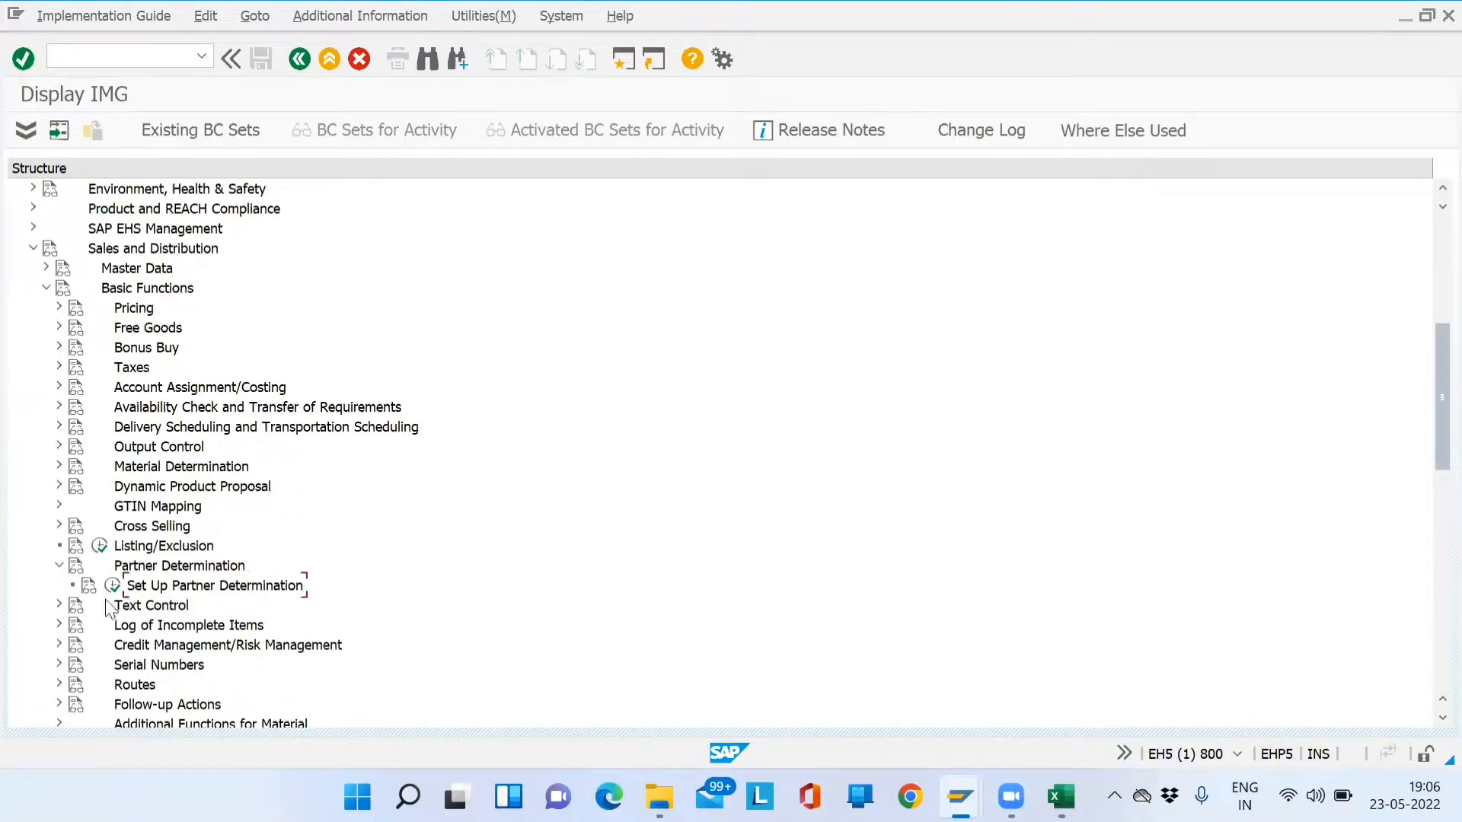
left_click(161, 591)
left_click(114, 589)
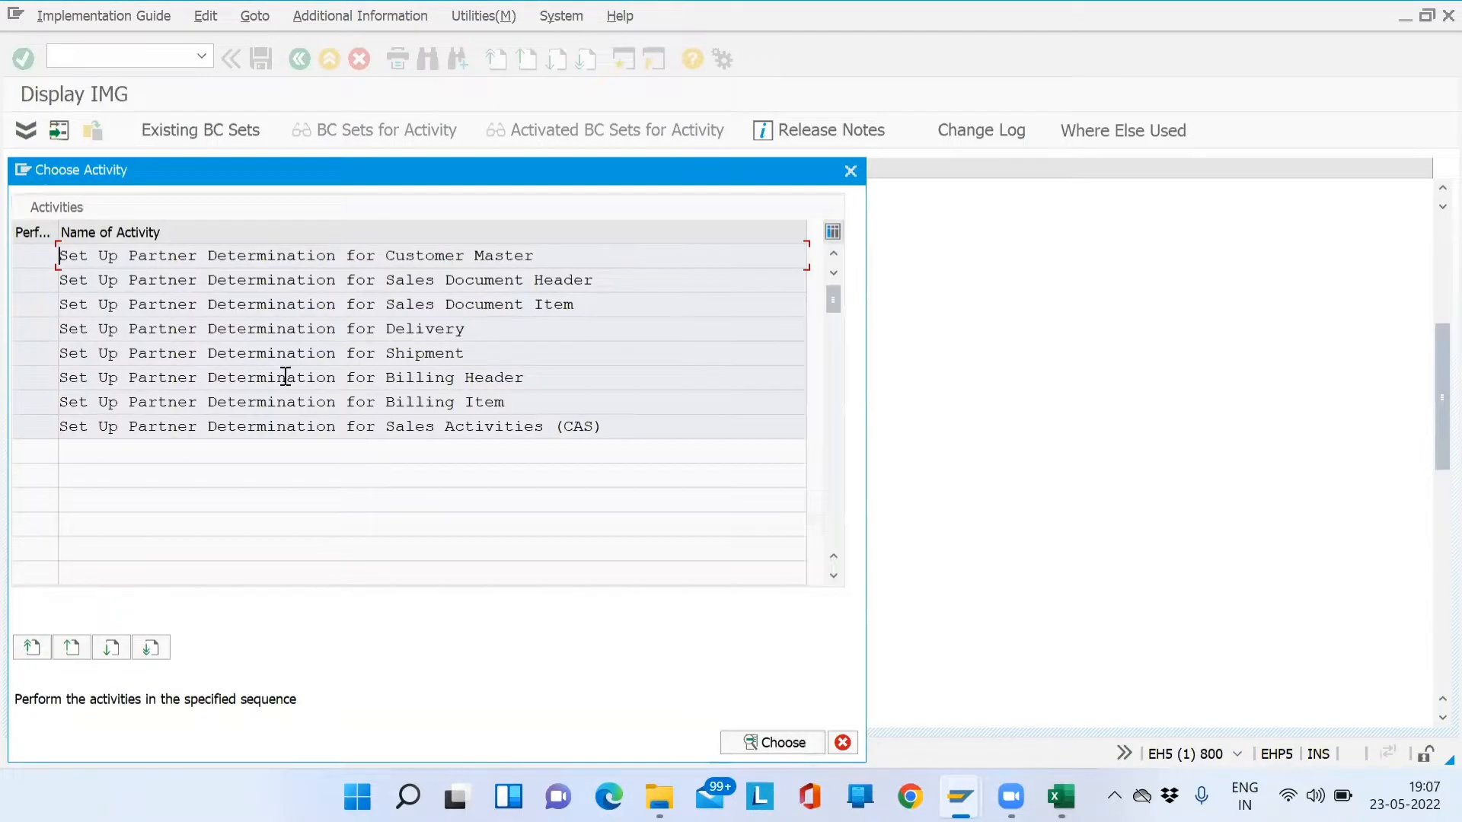
left_click_drag(548, 256, 229, 280)
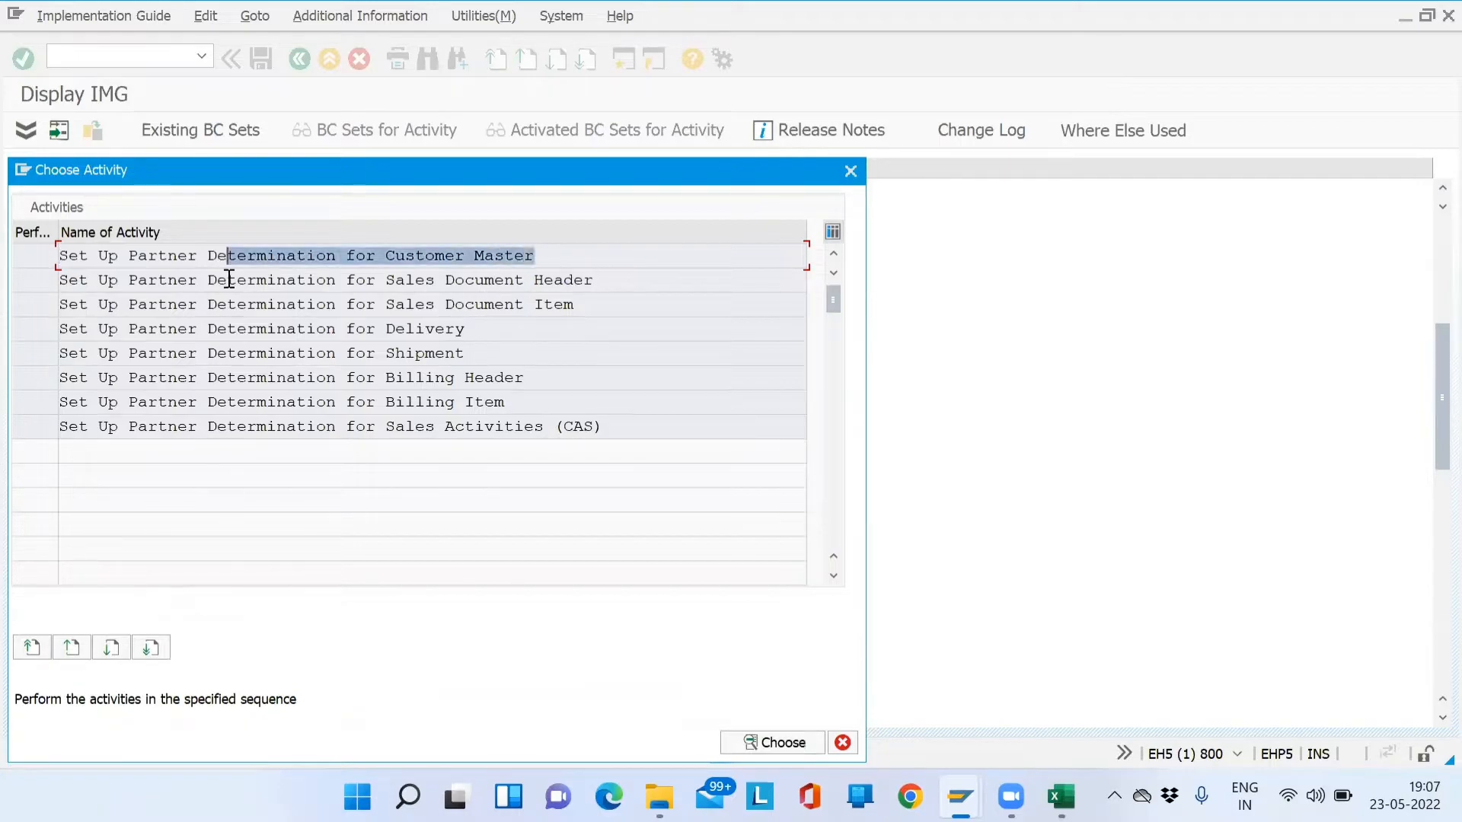
left_click_drag(96, 272, 74, 246)
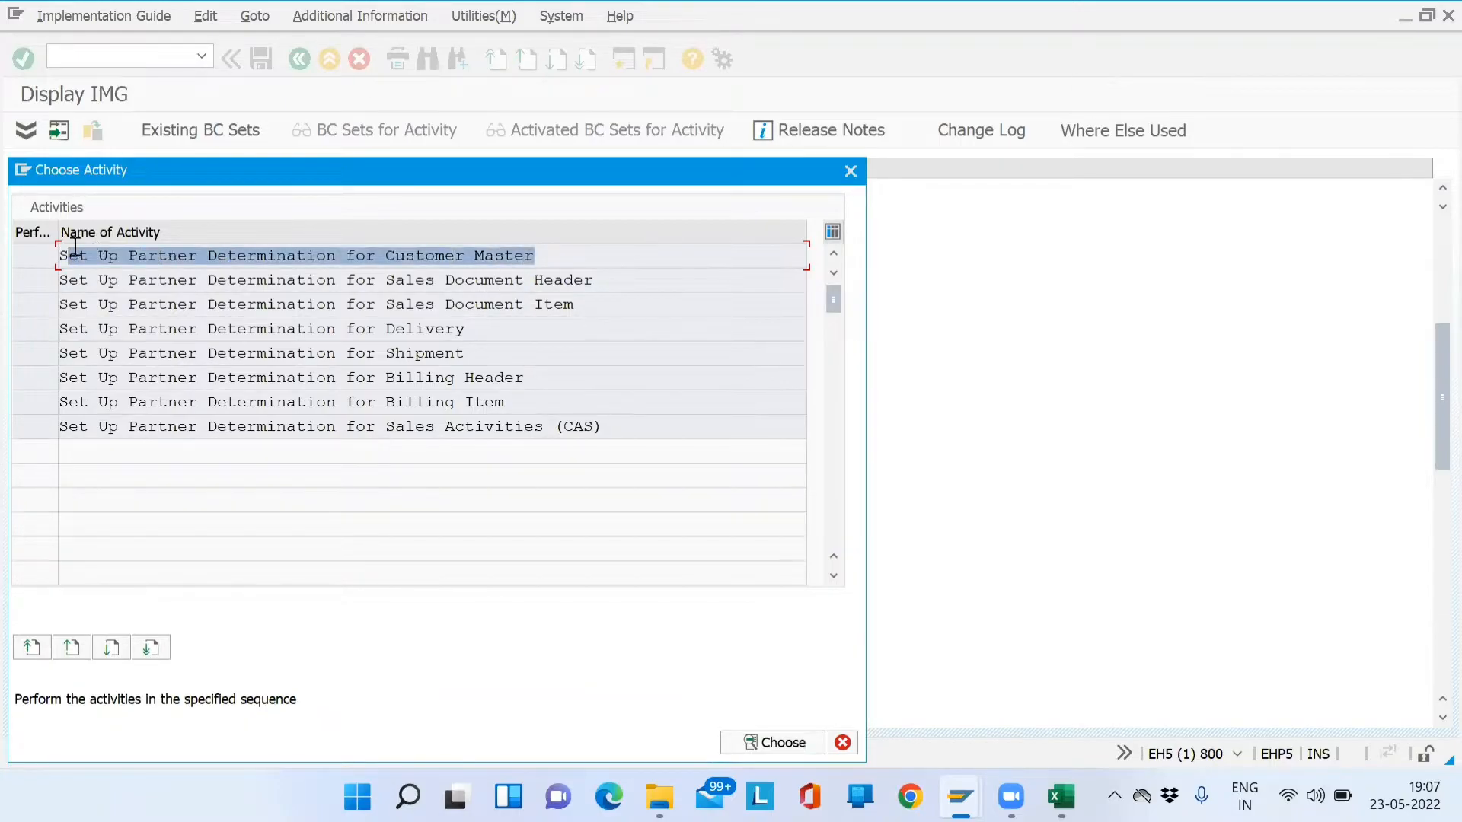
left_click(64, 257)
left_click_drag(191, 249, 544, 255)
key("ctrl+c")
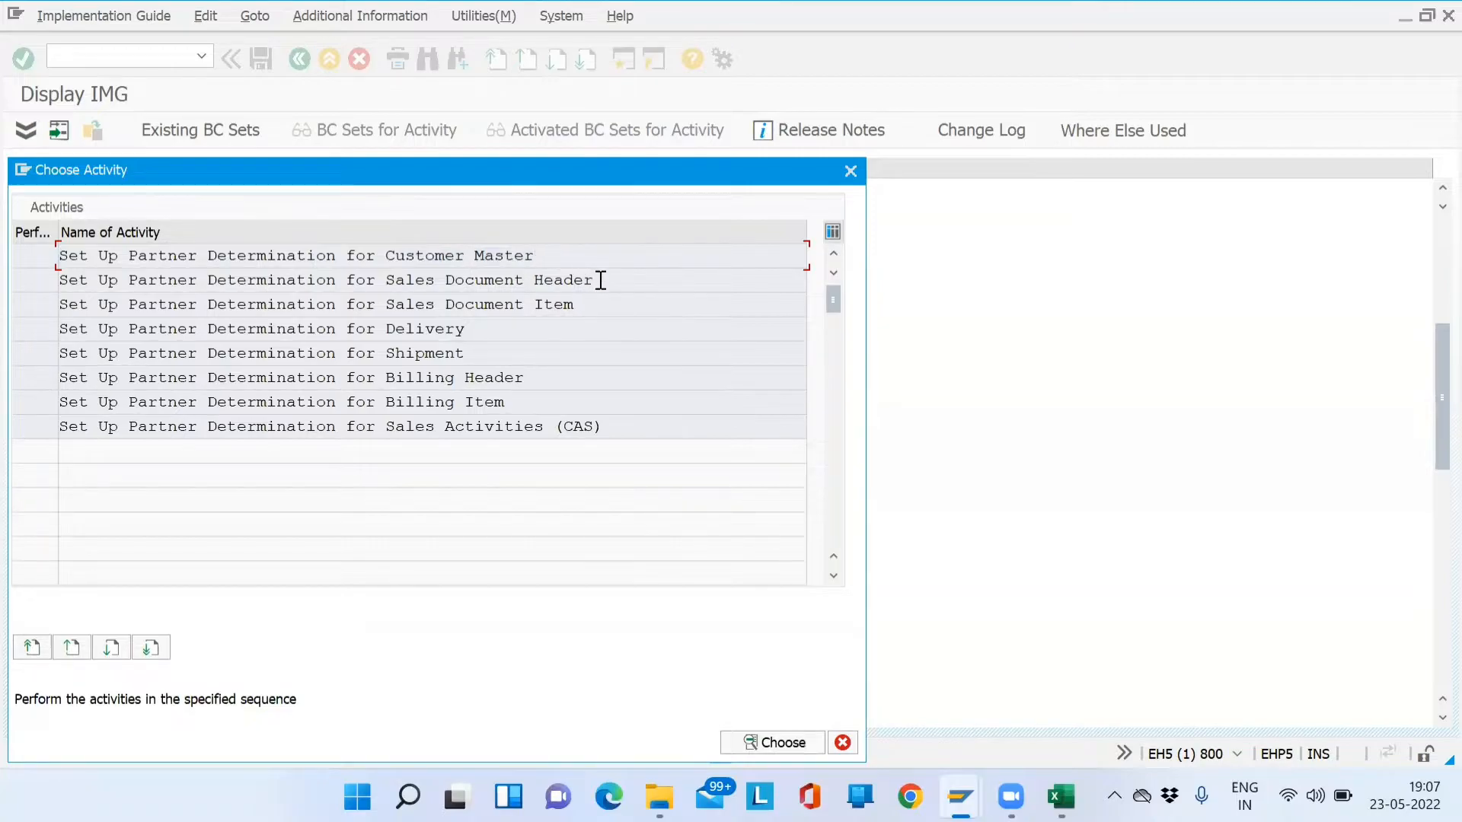
left_click(594, 313)
left_click(571, 330)
left_click(563, 380)
left_click(555, 400)
left_click(606, 426)
left_click(609, 285)
left_click(604, 299)
- Open customer master partner determination and verify AG is the Sold-To Party procedure
double_click(502, 260)
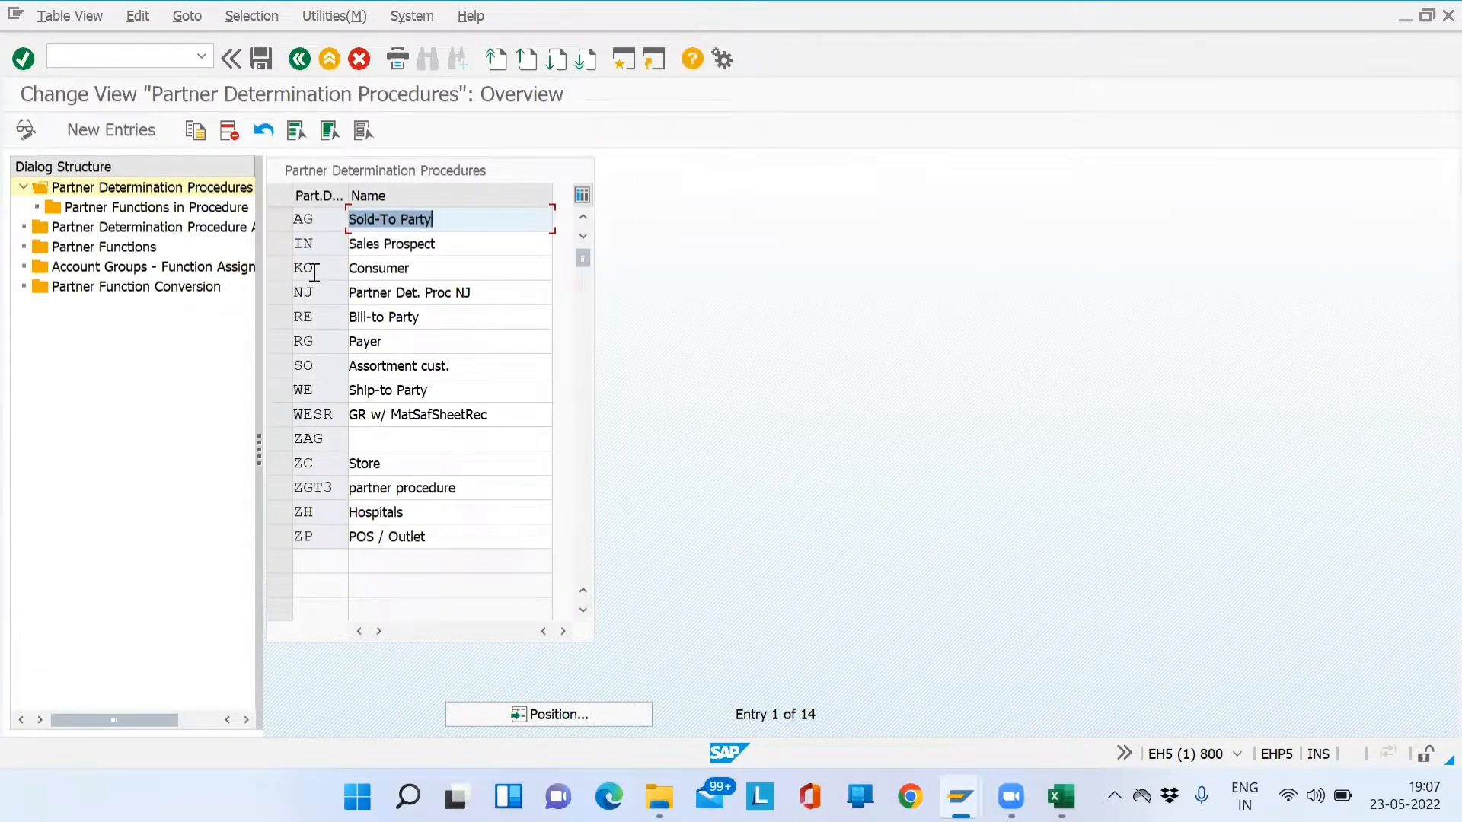
left_click(280, 214)
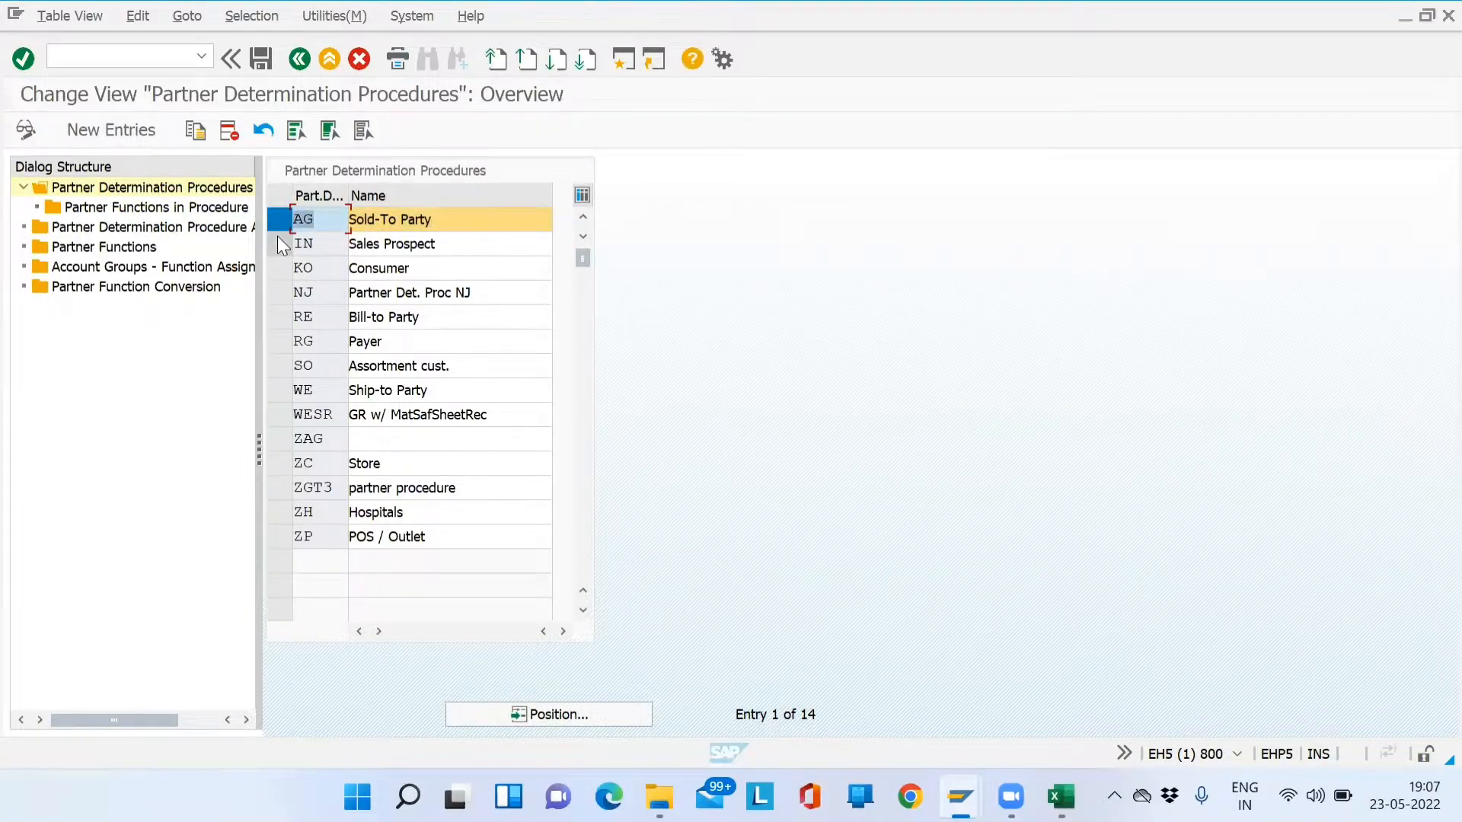
key("alt+Tab")
key("Right")
key("Right")
key("Left")
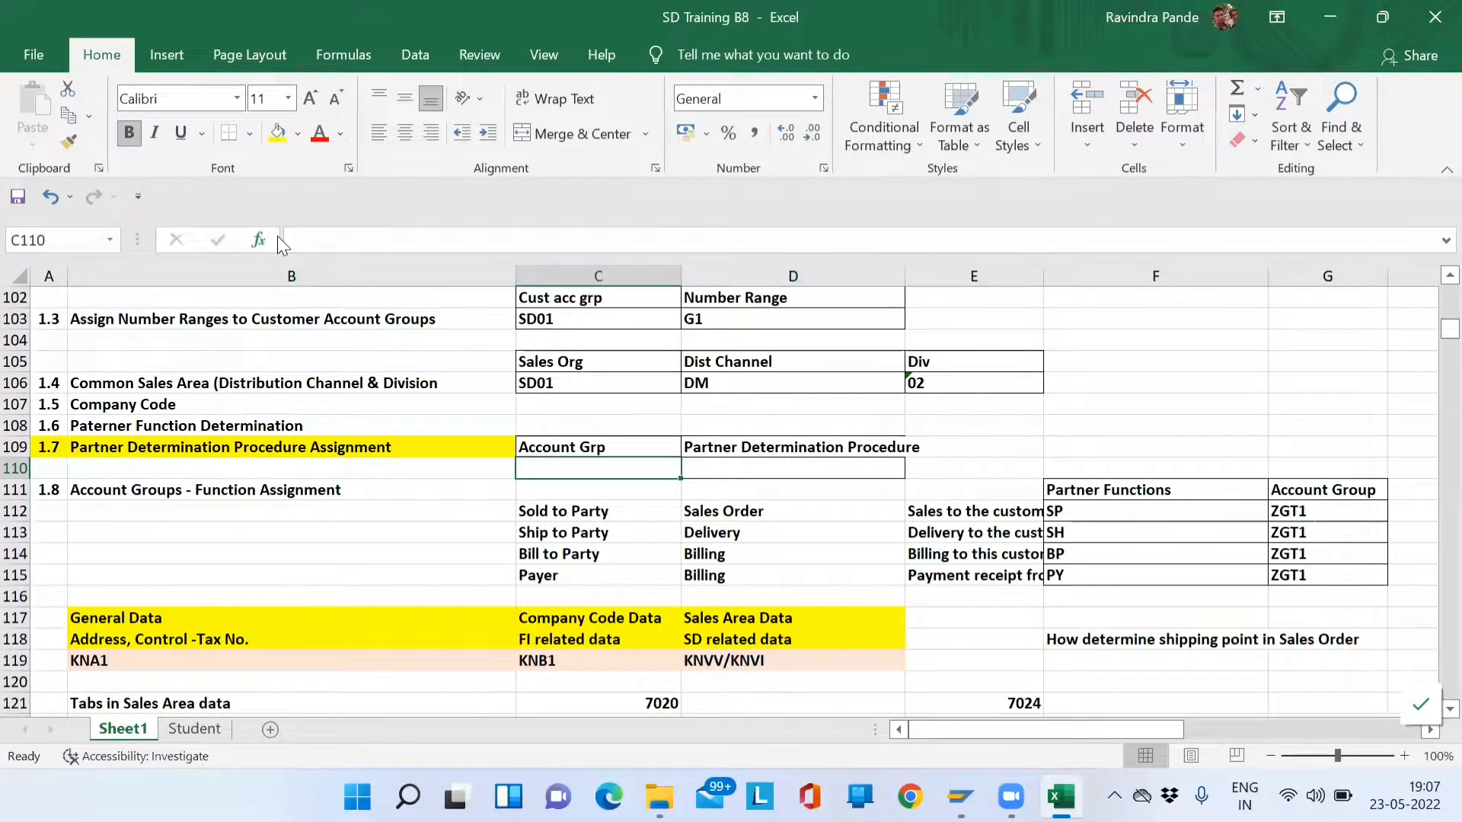
key("alt+Tab")
left_click_drag(445, 227, 286, 222)
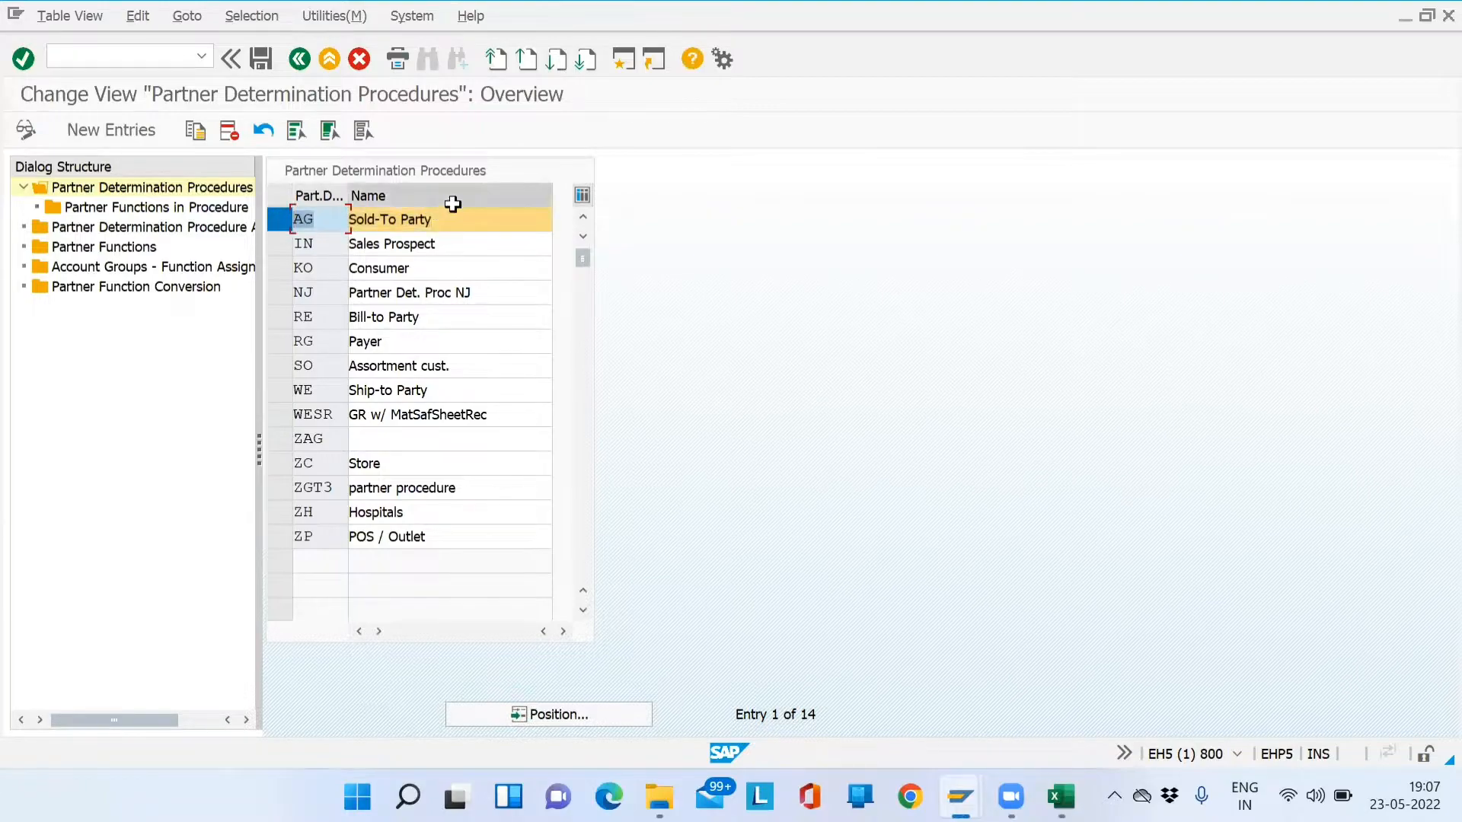
left_click_drag(456, 223, 356, 226)
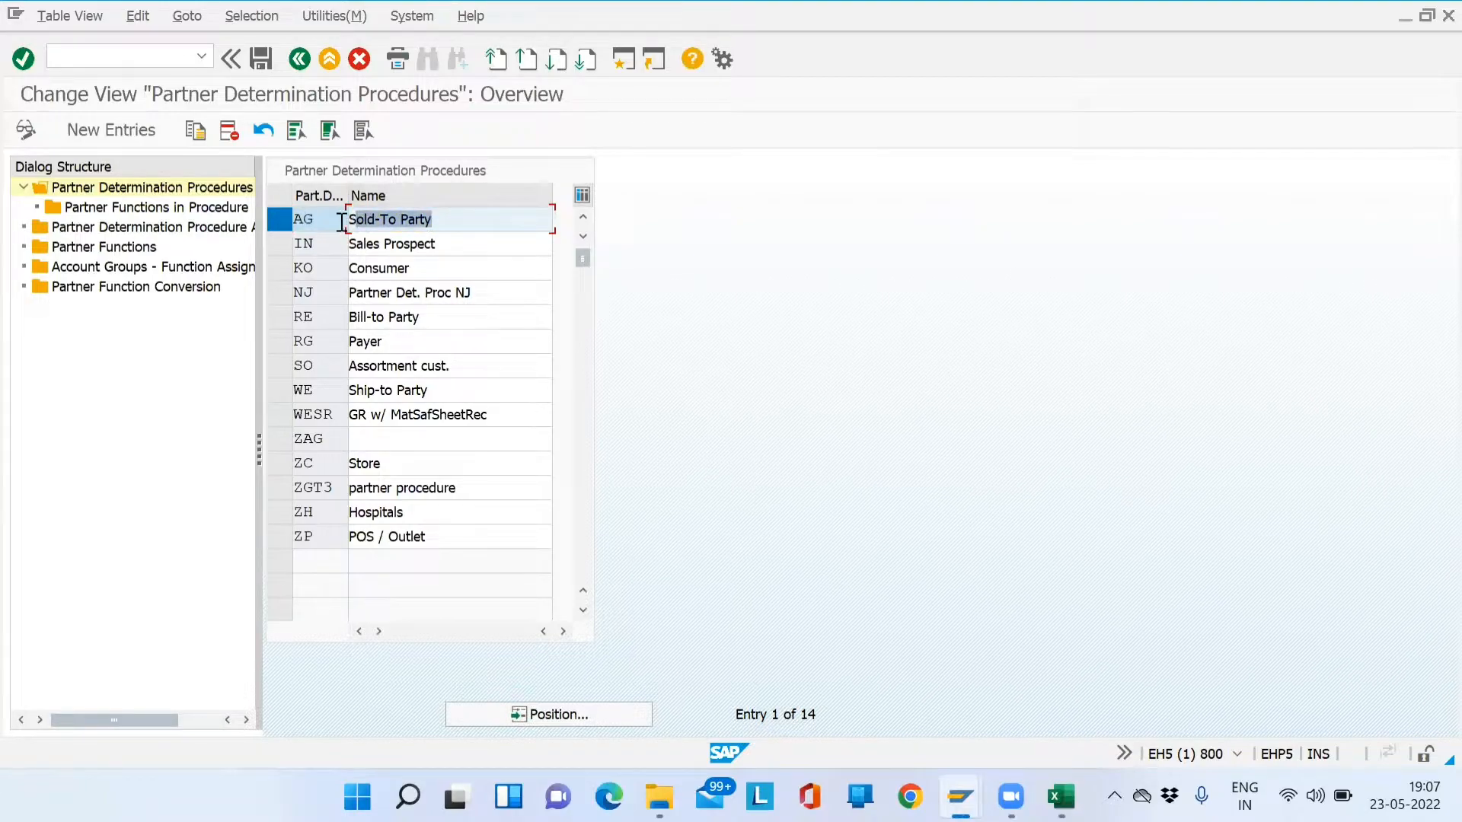
left_click(335, 221)
- Enter account group SD01 in C110 and procedure GA in D110
key("alt+Tab")
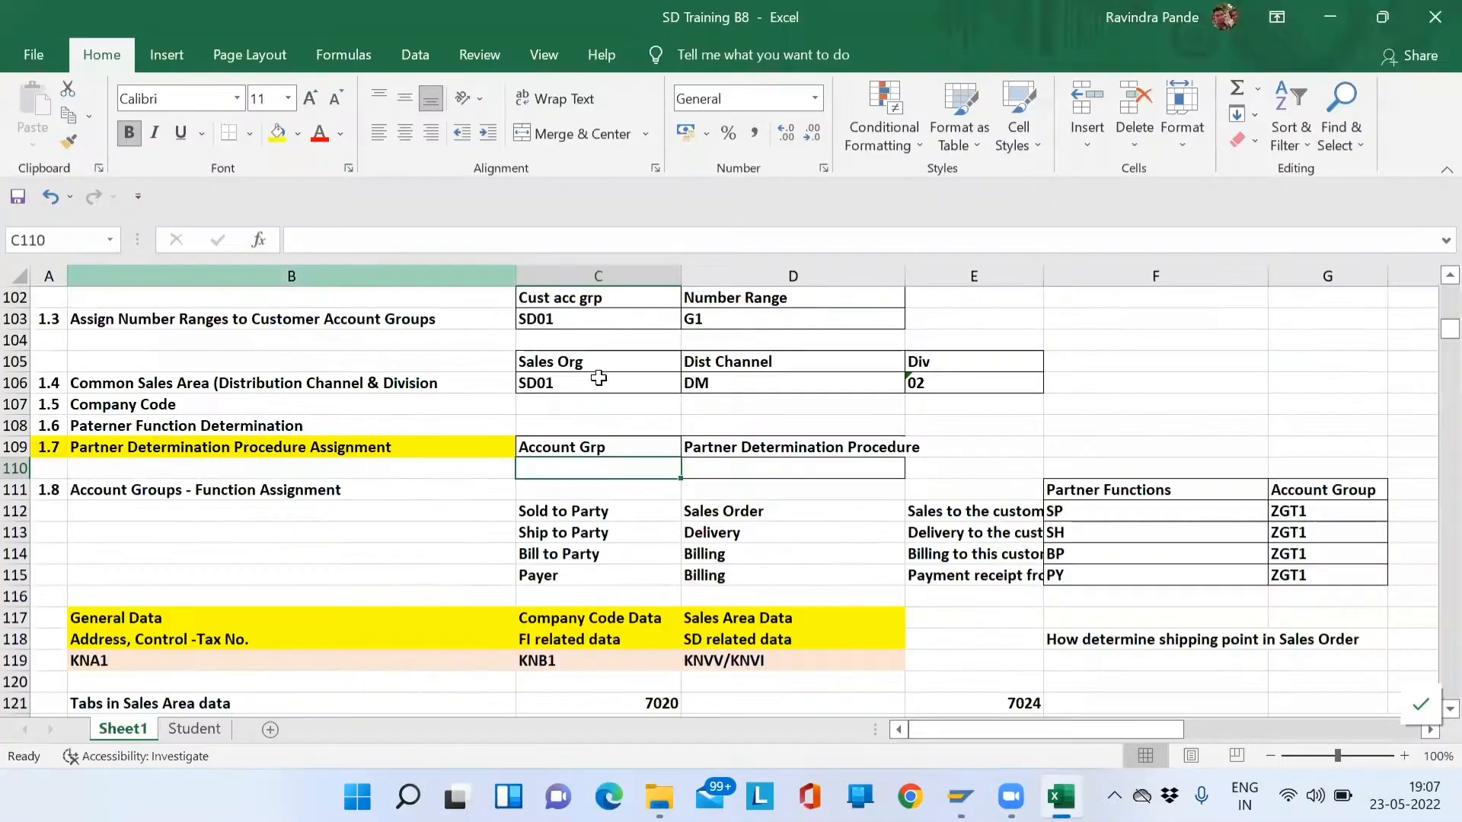
left_click(564, 446)
left_click(566, 465)
type("SD01")
key("Tab")
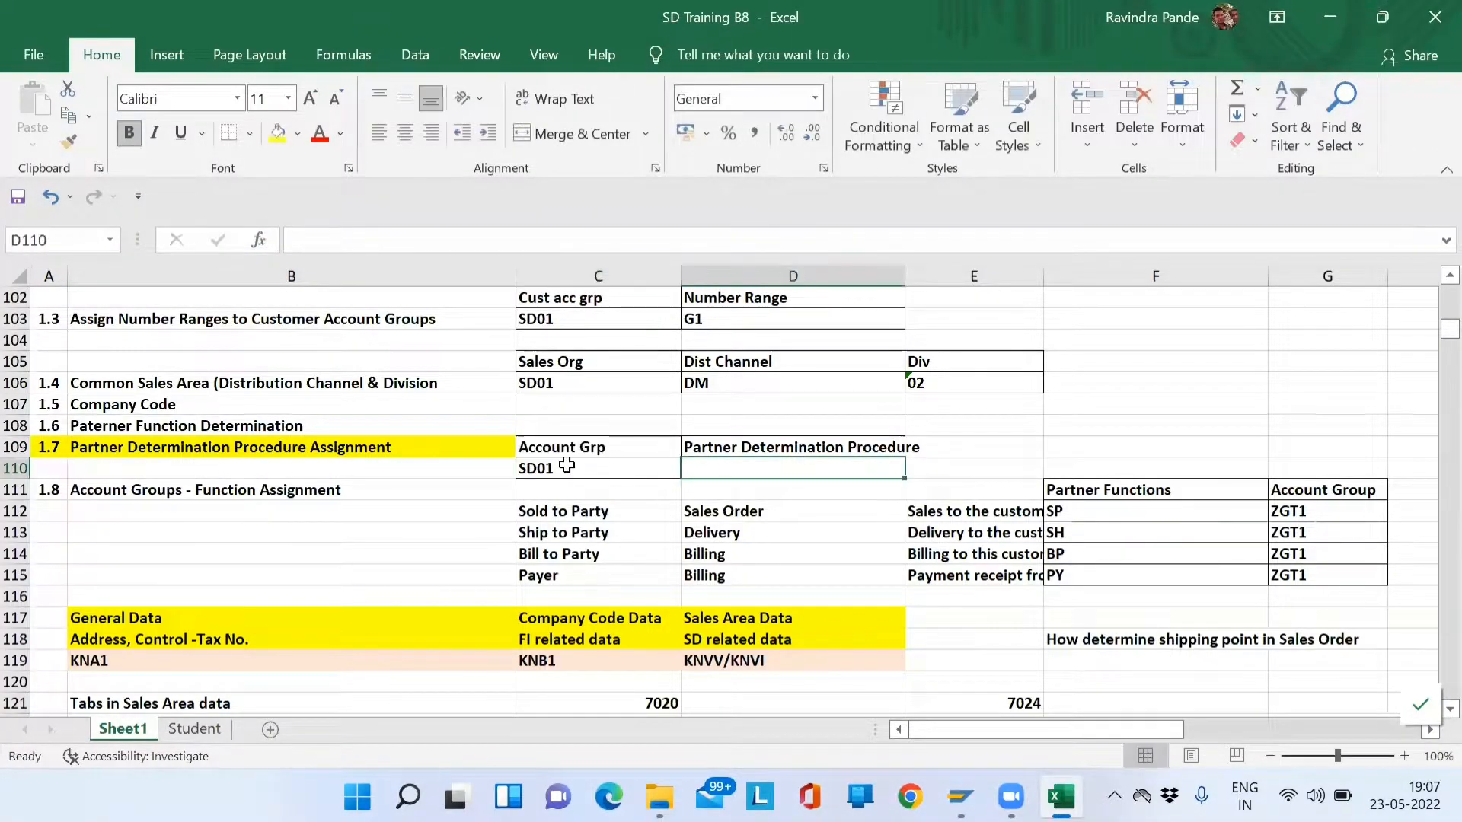
type("GA")
key("Return")
key("Up")
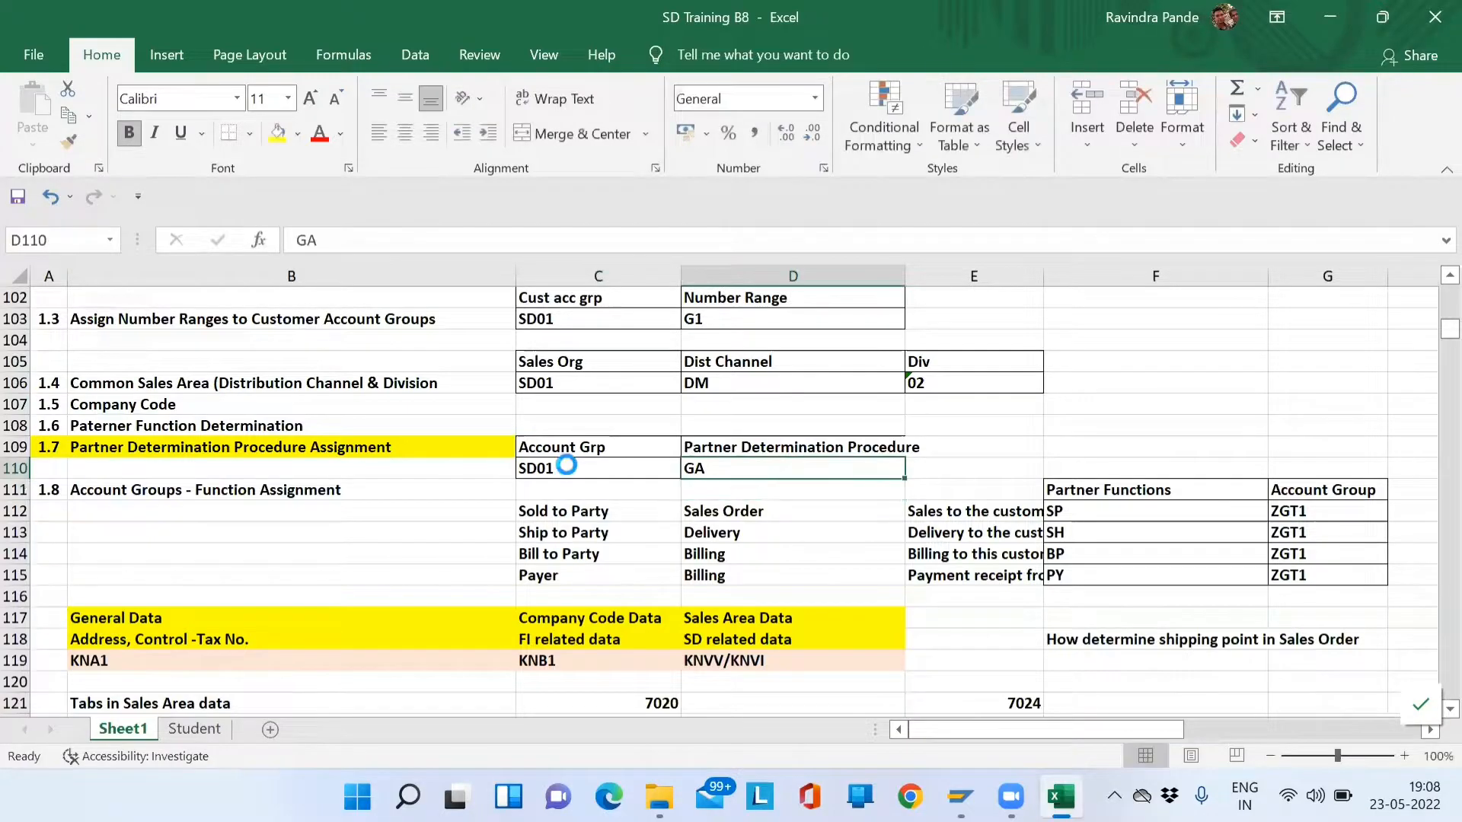
key("alt+Tab")
- Select partner determination procedure AG in the procedures overview
left_click(277, 219)
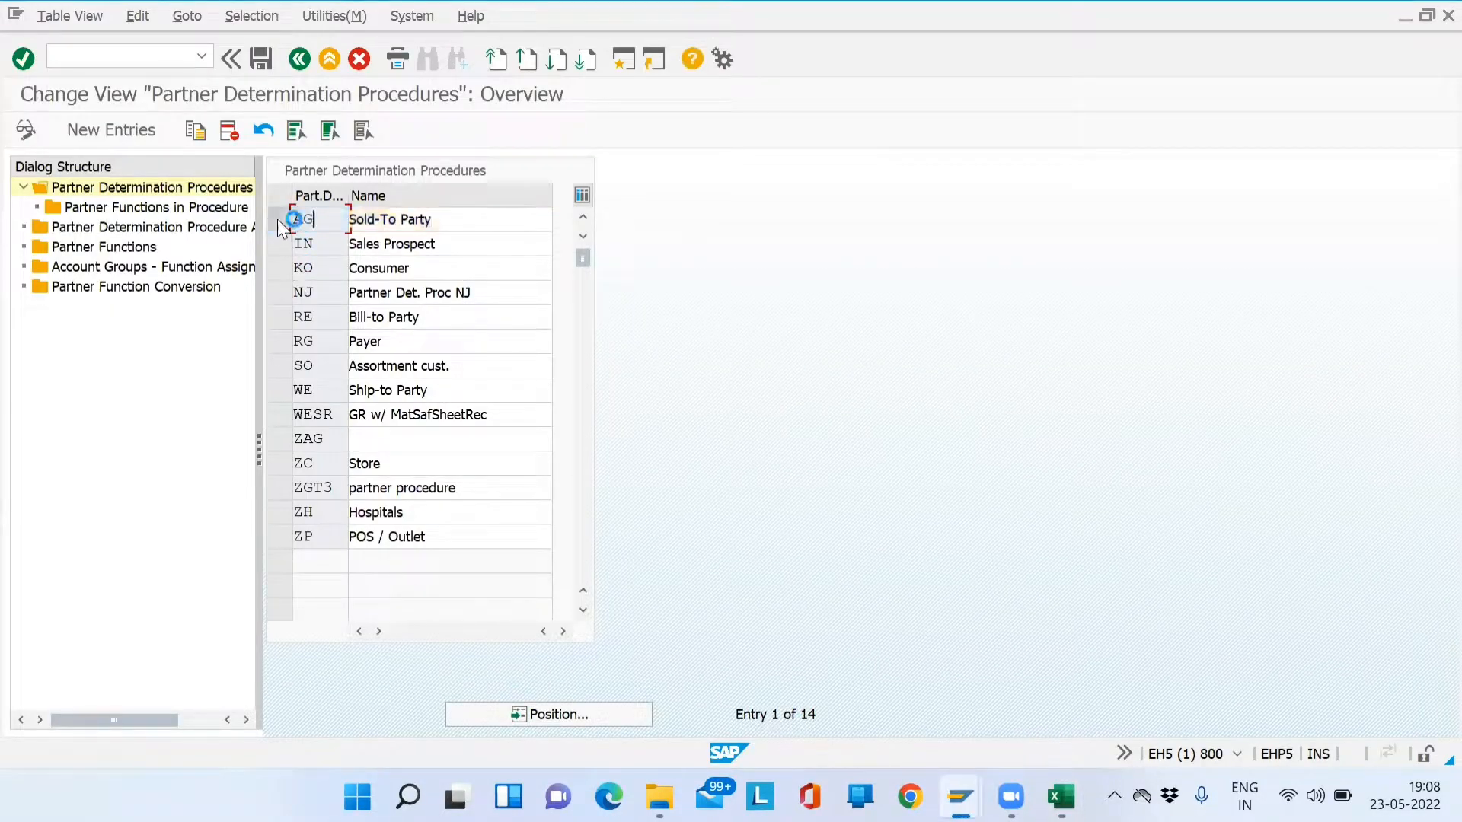
left_click_drag(325, 221, 290, 220)
left_click(281, 222)
left_click(279, 226)
left_click(279, 221)
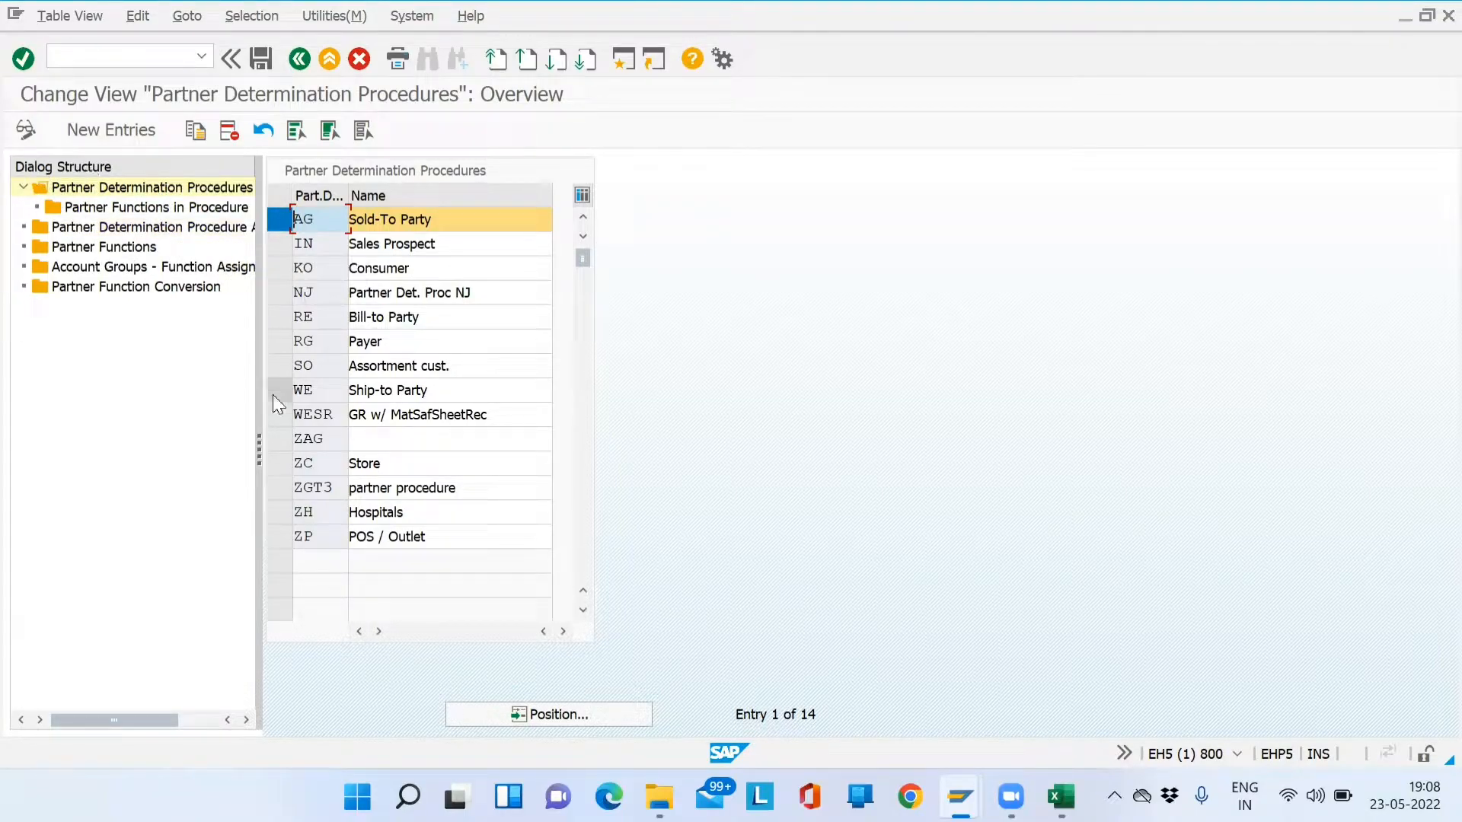
- Widen the Dialog Structure pane and pick the Partner Functions in Procedure folder
left_click_drag(257, 446, 415, 446)
left_click(162, 195)
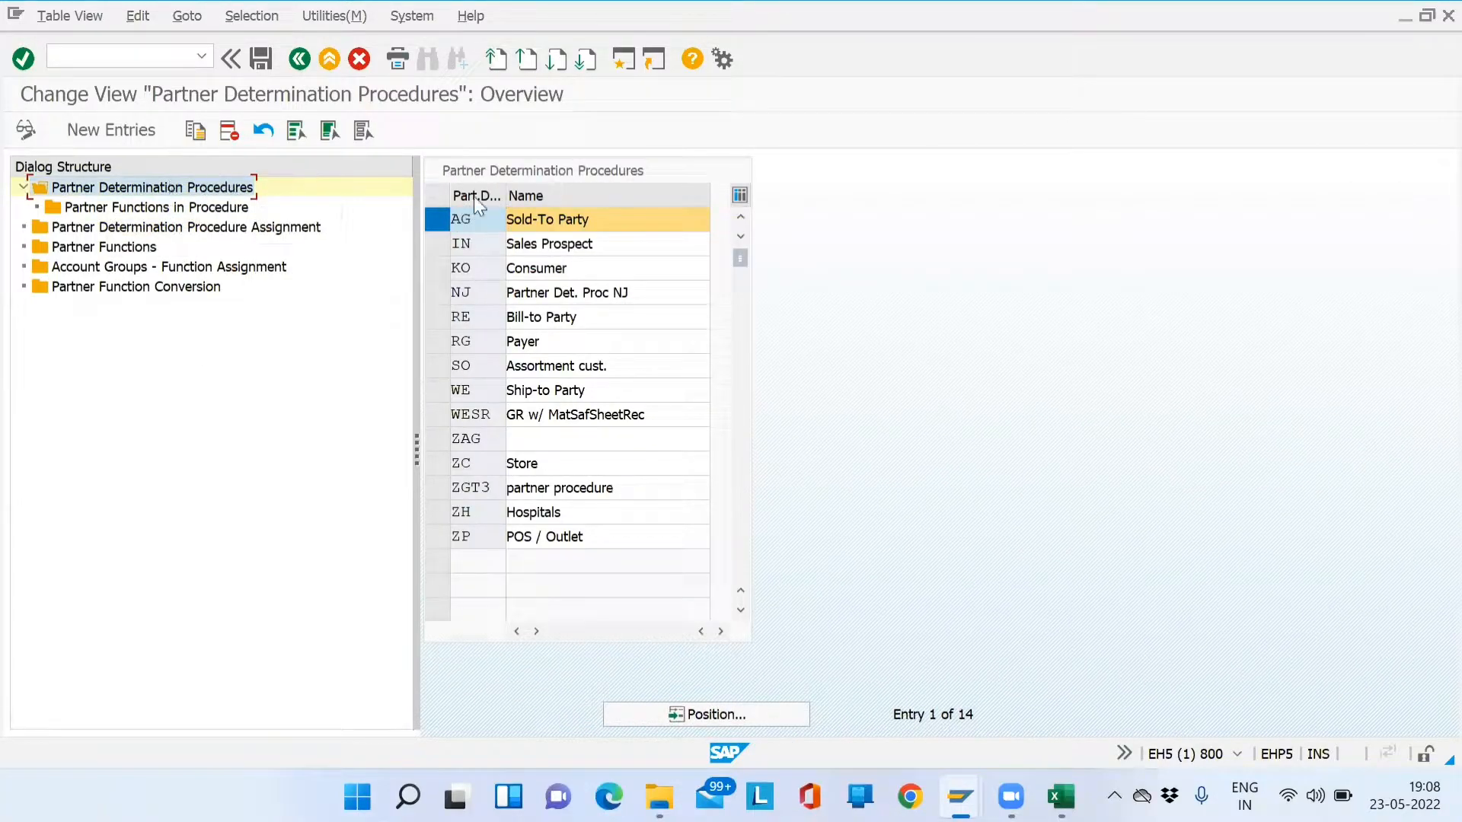
left_click(428, 219)
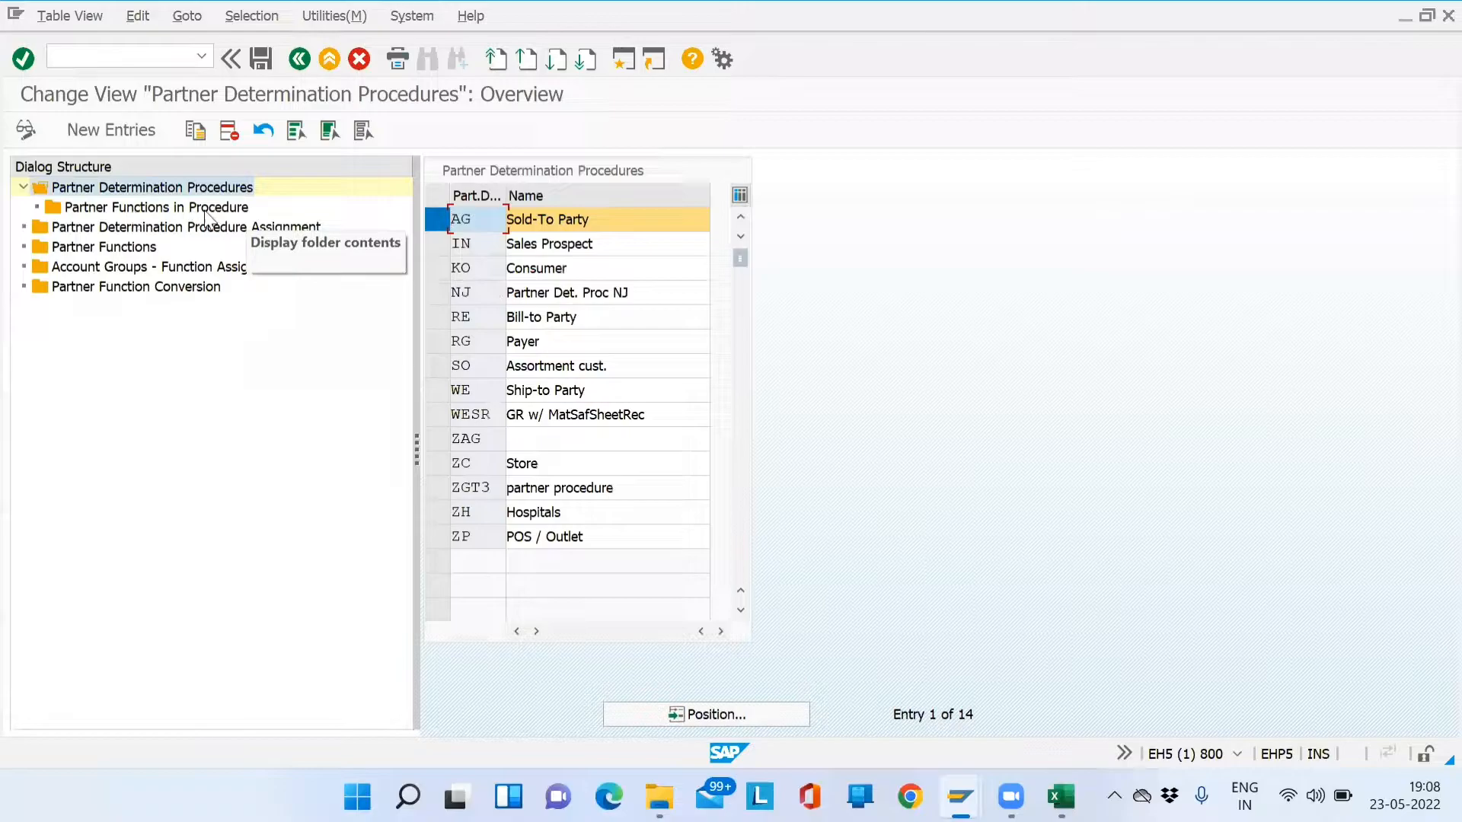
left_click(162, 212)
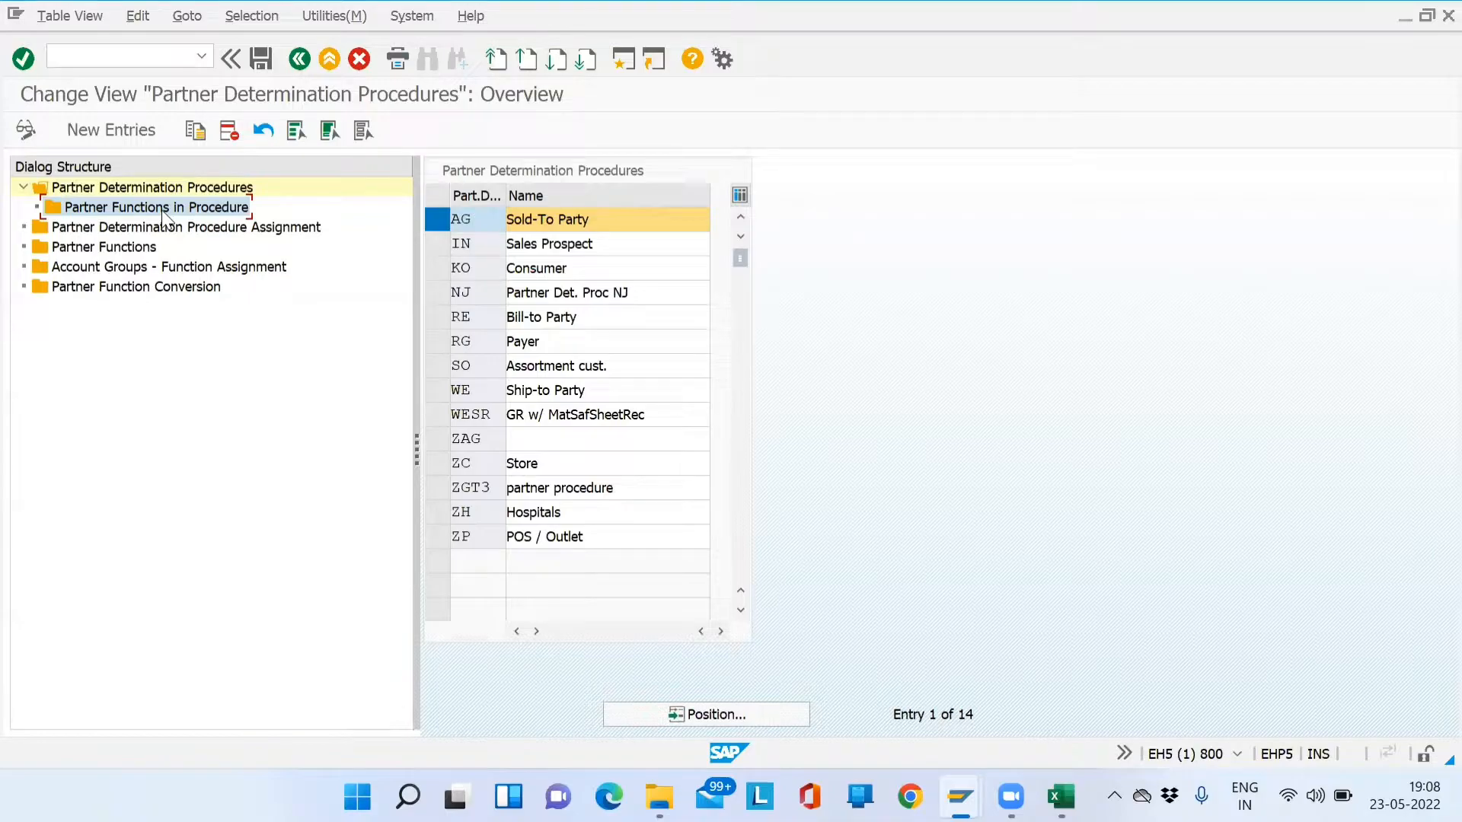
- Open procedure AG's partner functions and widen the partner function and procedure columns
double_click(133, 213)
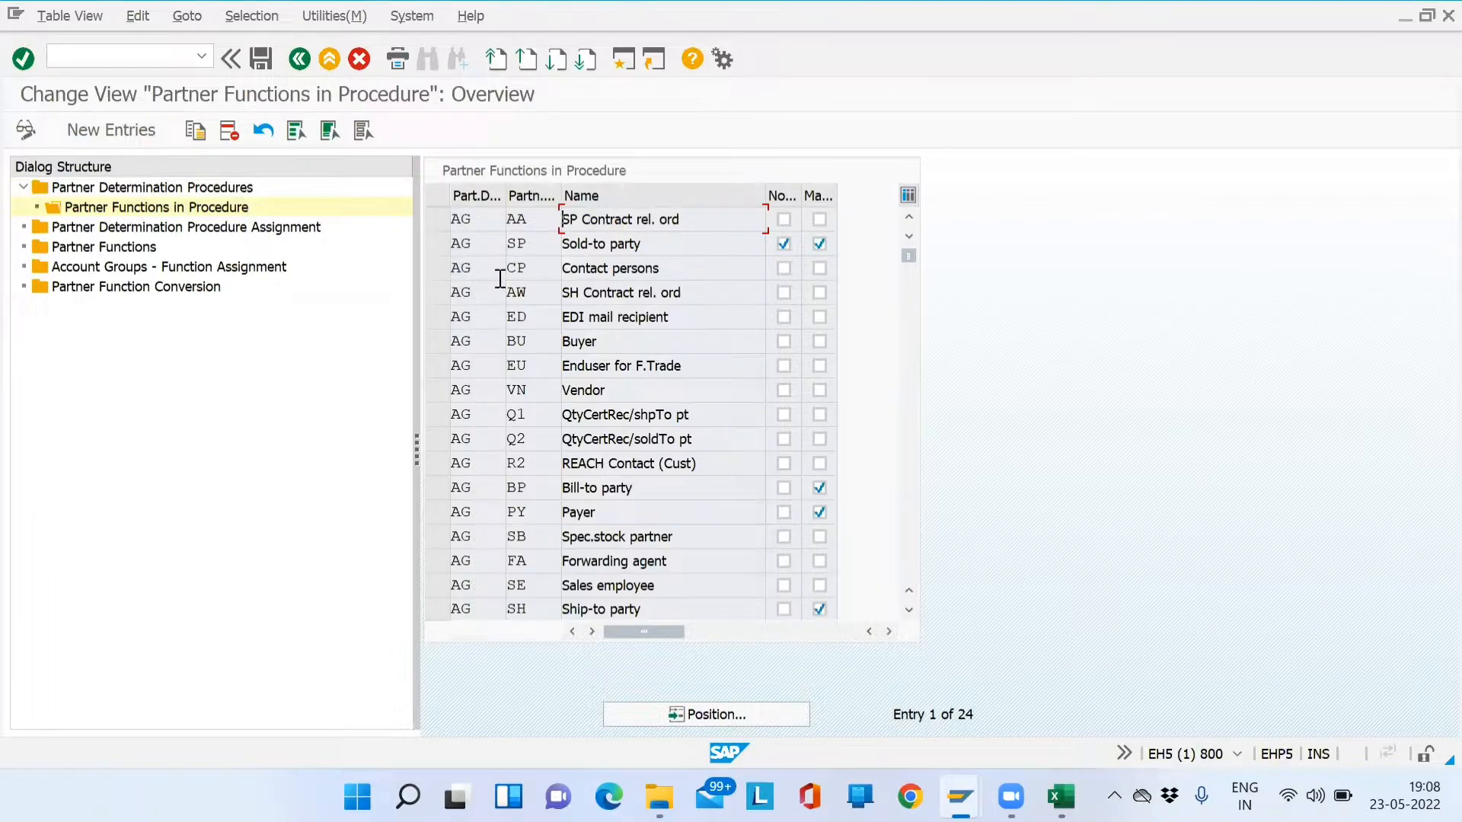
double_click(481, 220)
double_click(459, 244)
left_click_drag(561, 187, 601, 183)
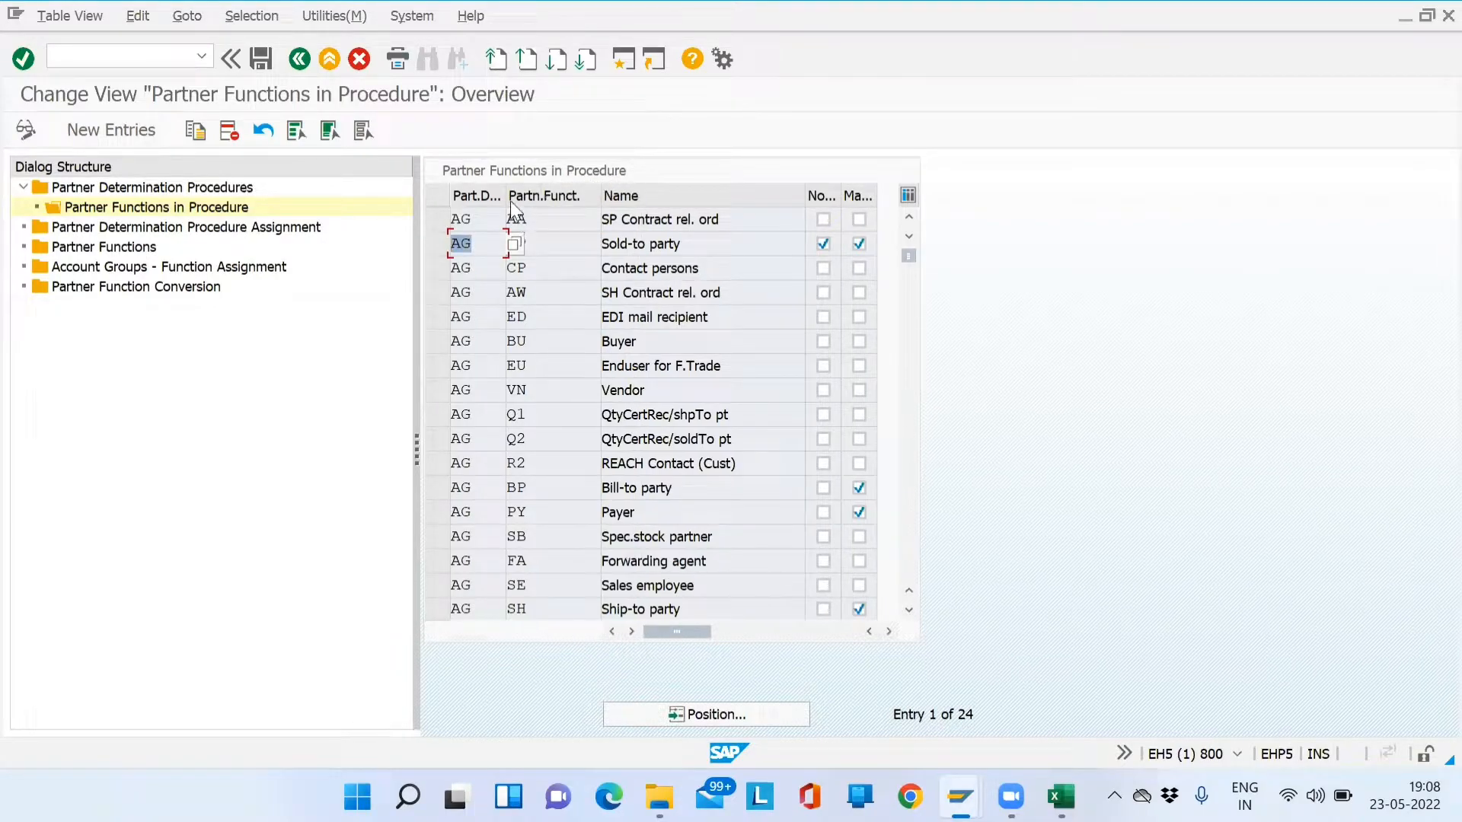
left_click_drag(506, 196, 556, 189)
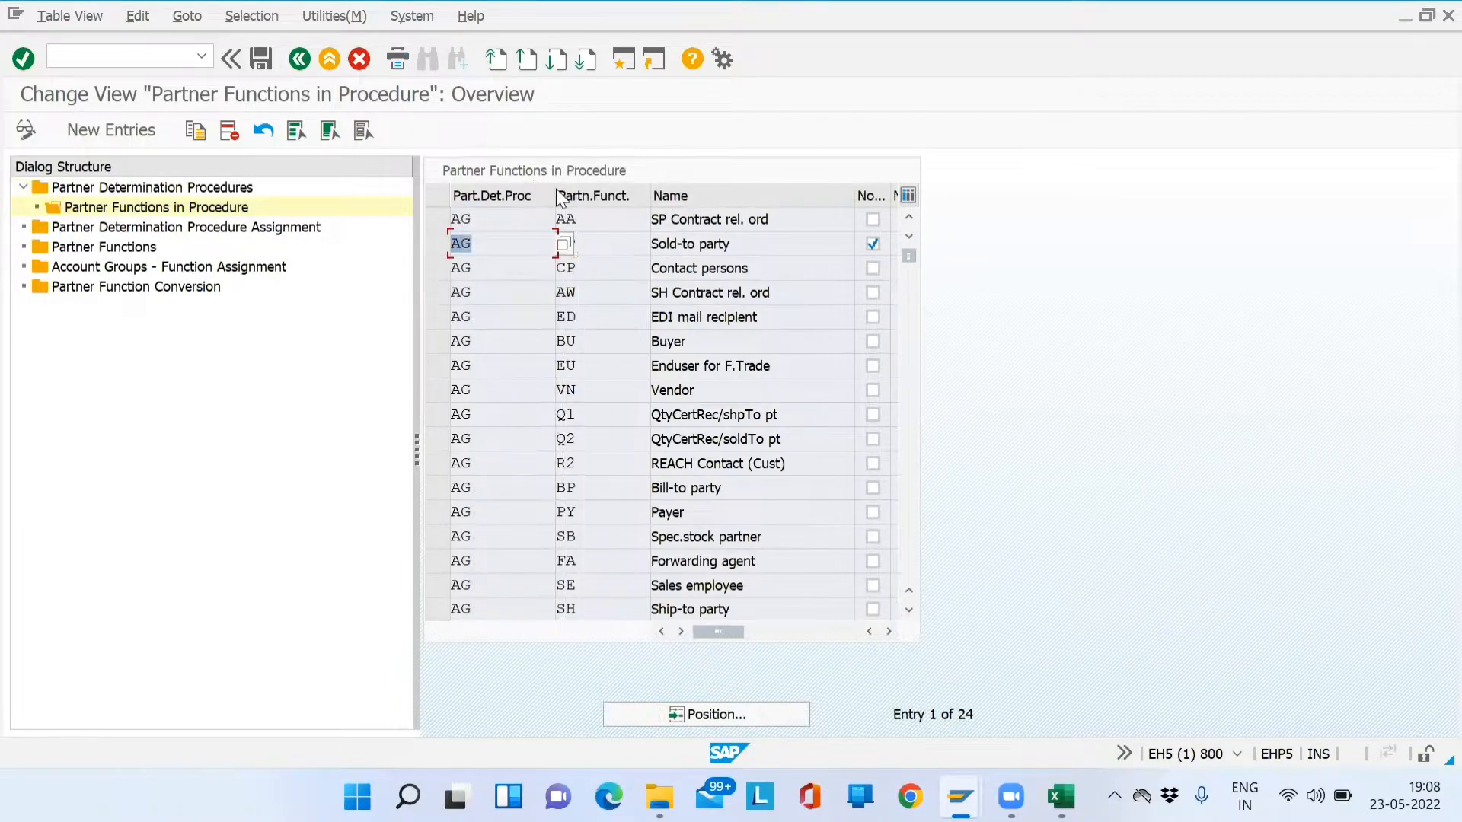
left_click(502, 272)
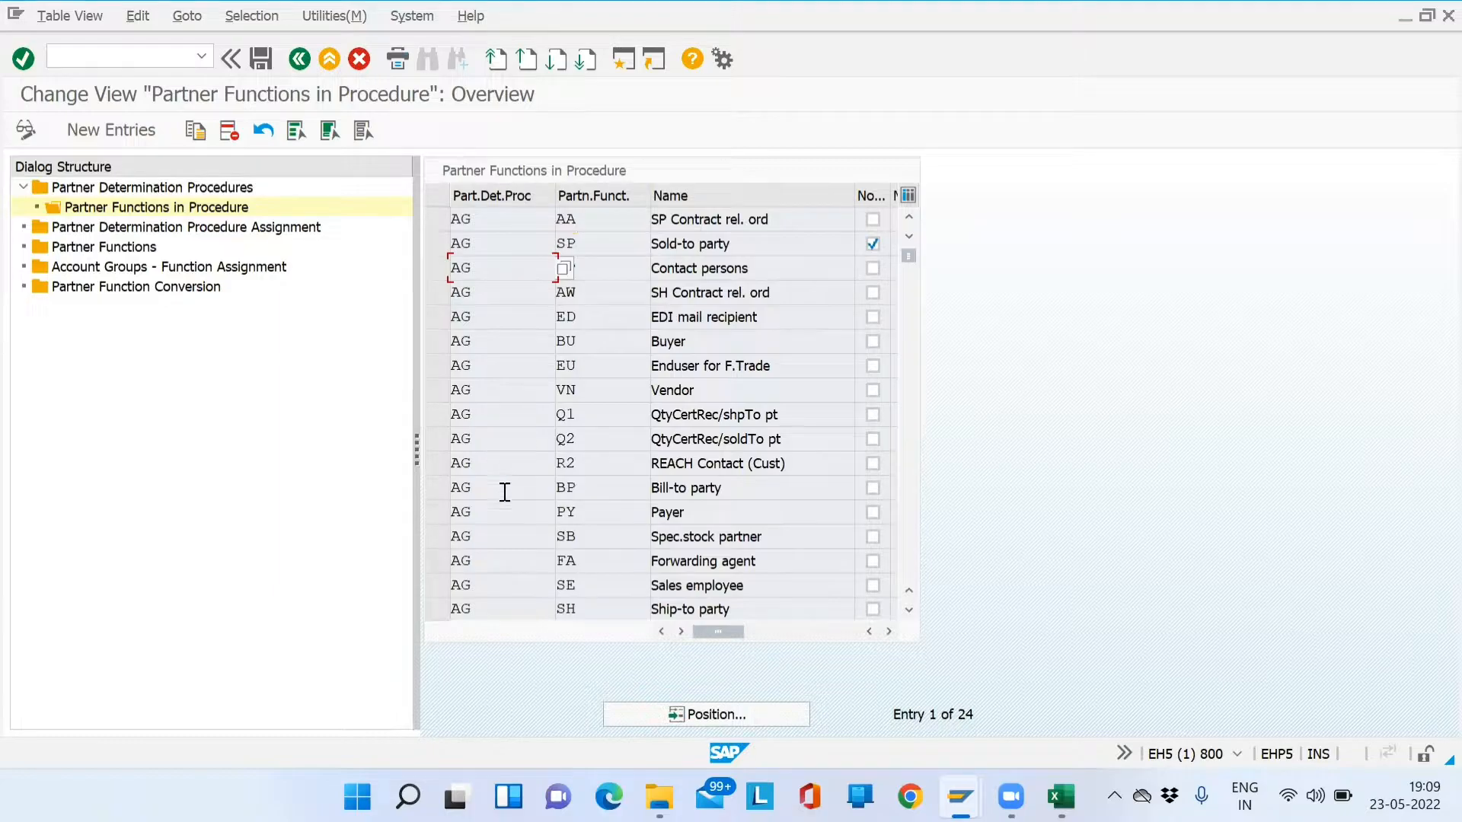
left_click(598, 267)
type("CP")
- Select the Sold-to (SP), Ship-to (SH), Bill-to (BP) and Payer (PY) rows
left_click(438, 244)
left_click_drag(588, 244, 448, 243)
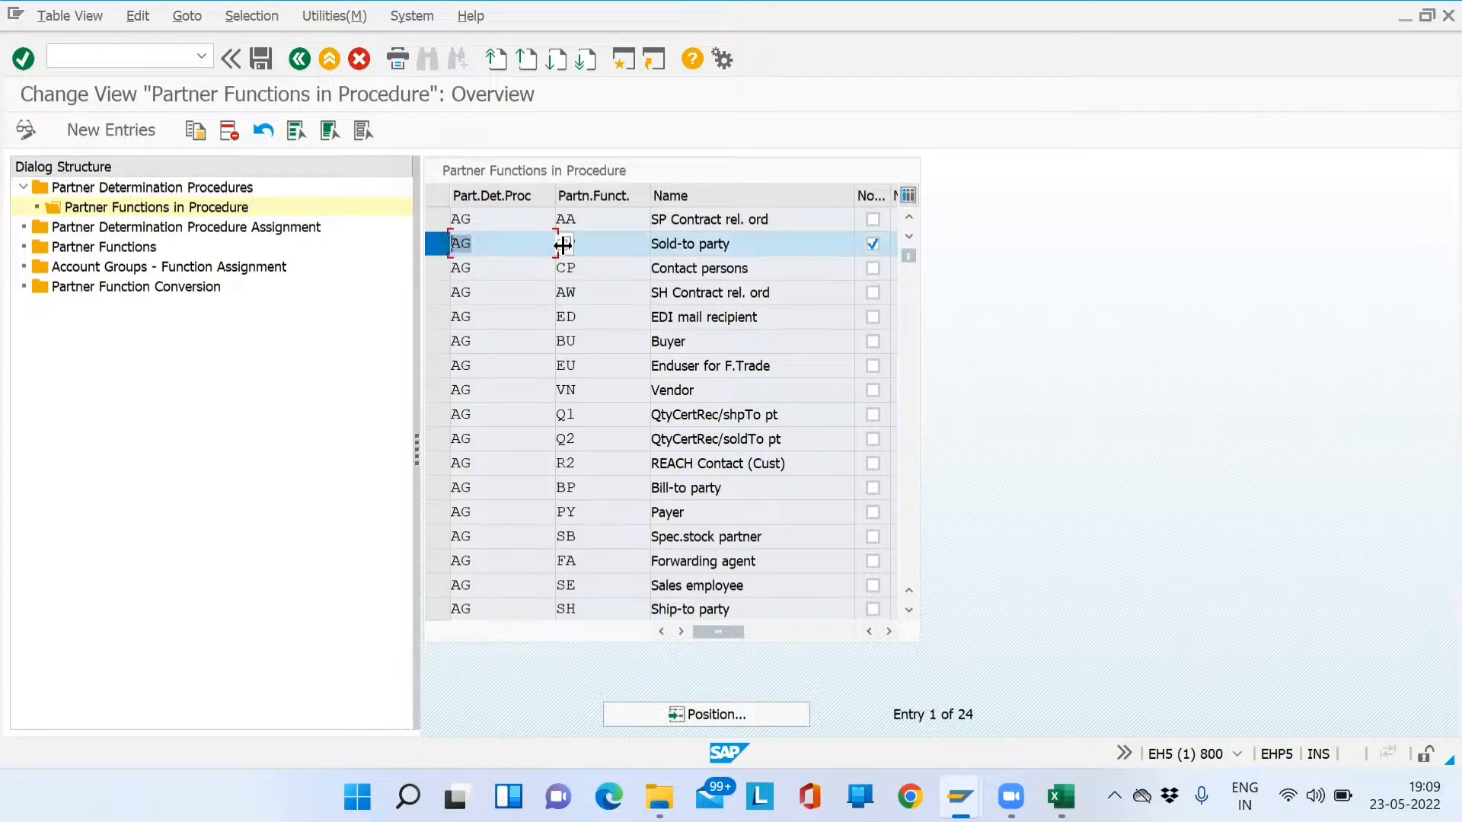
left_click_drag(631, 252, 539, 253)
left_click(439, 609)
left_click_drag(613, 607, 557, 608)
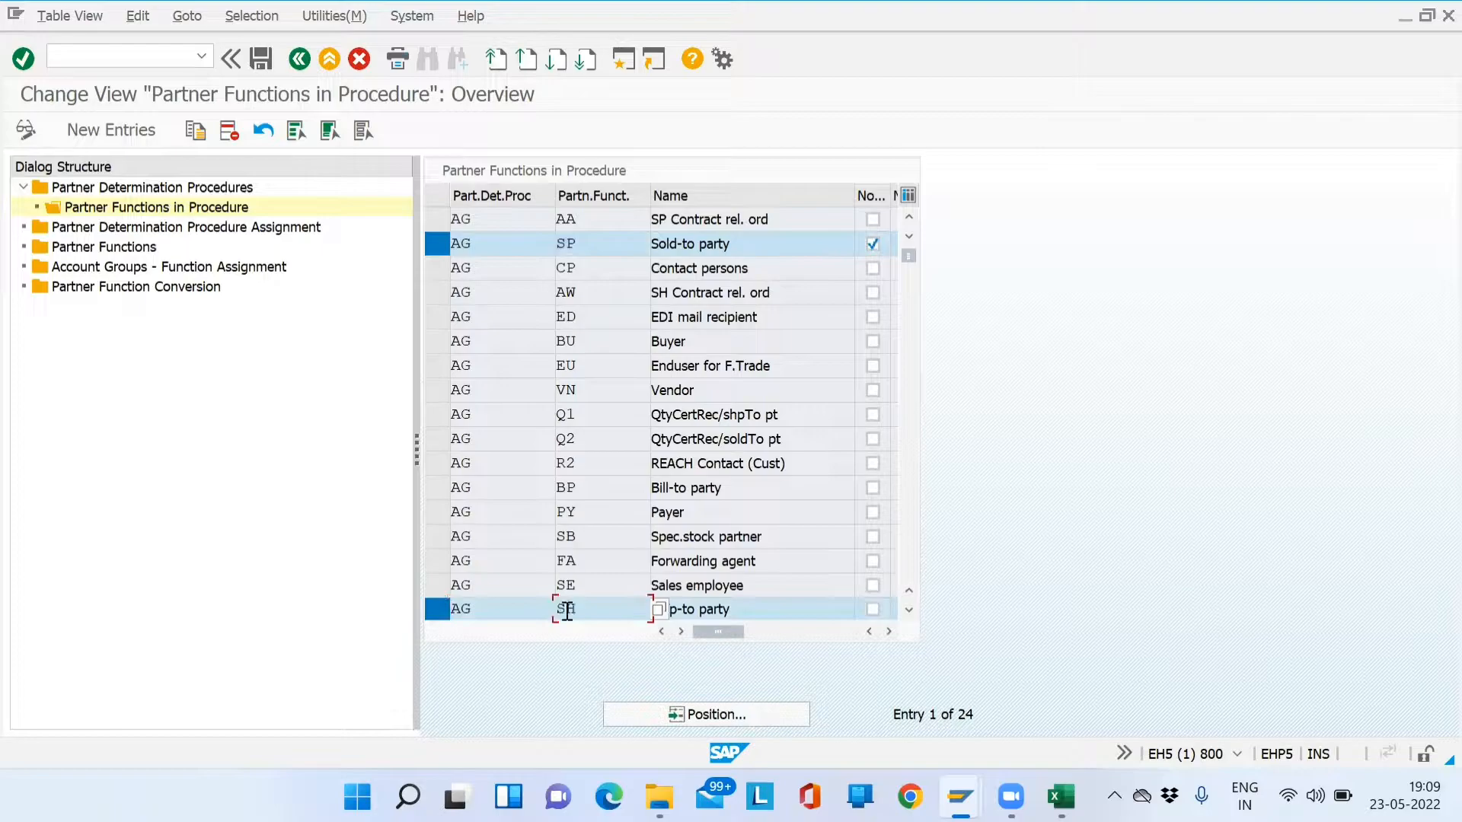
left_click(428, 487)
left_click(431, 512)
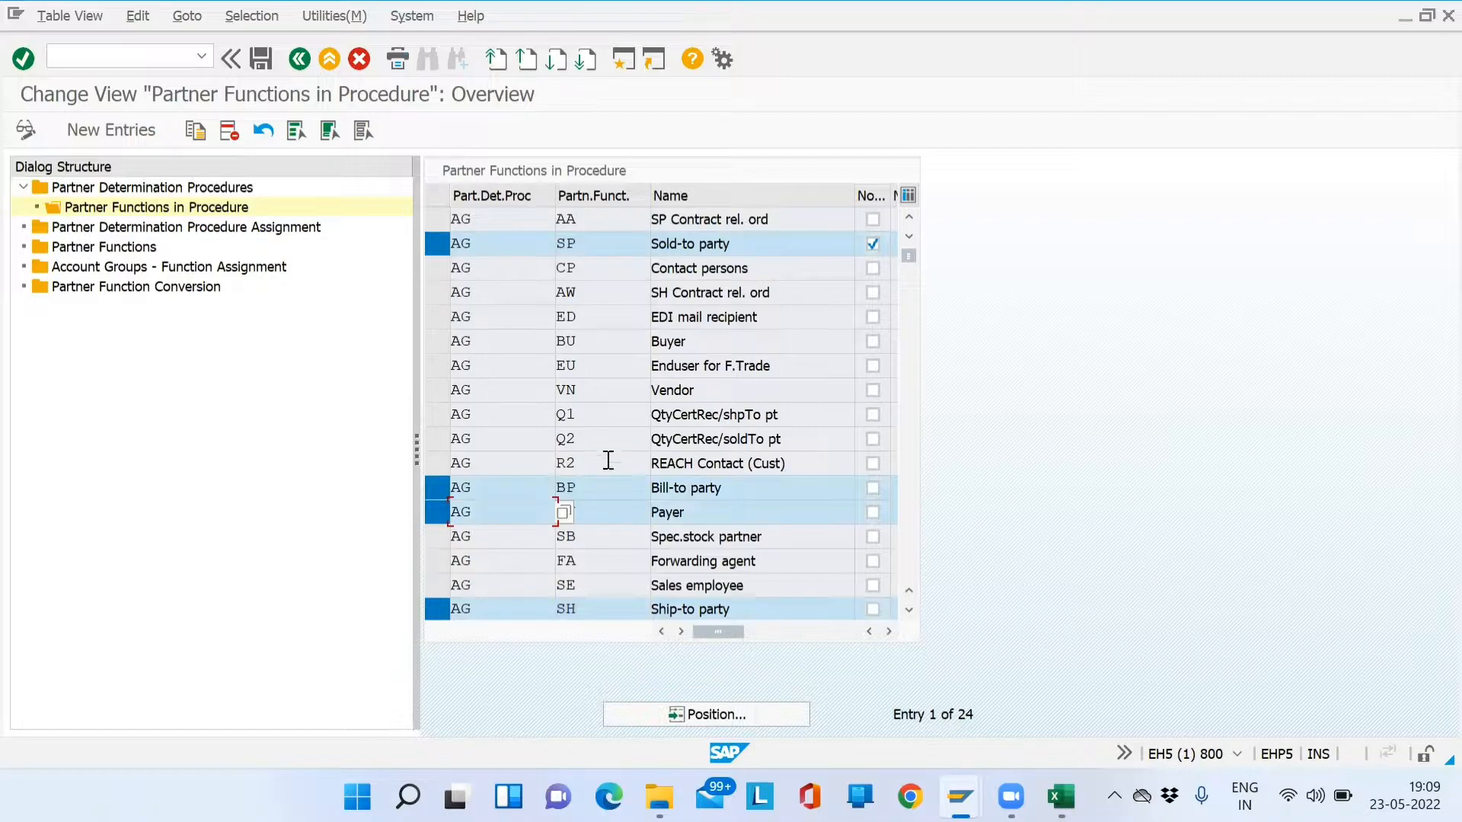
left_click(604, 490)
left_click(601, 508)
left_click_drag(600, 245, 445, 255)
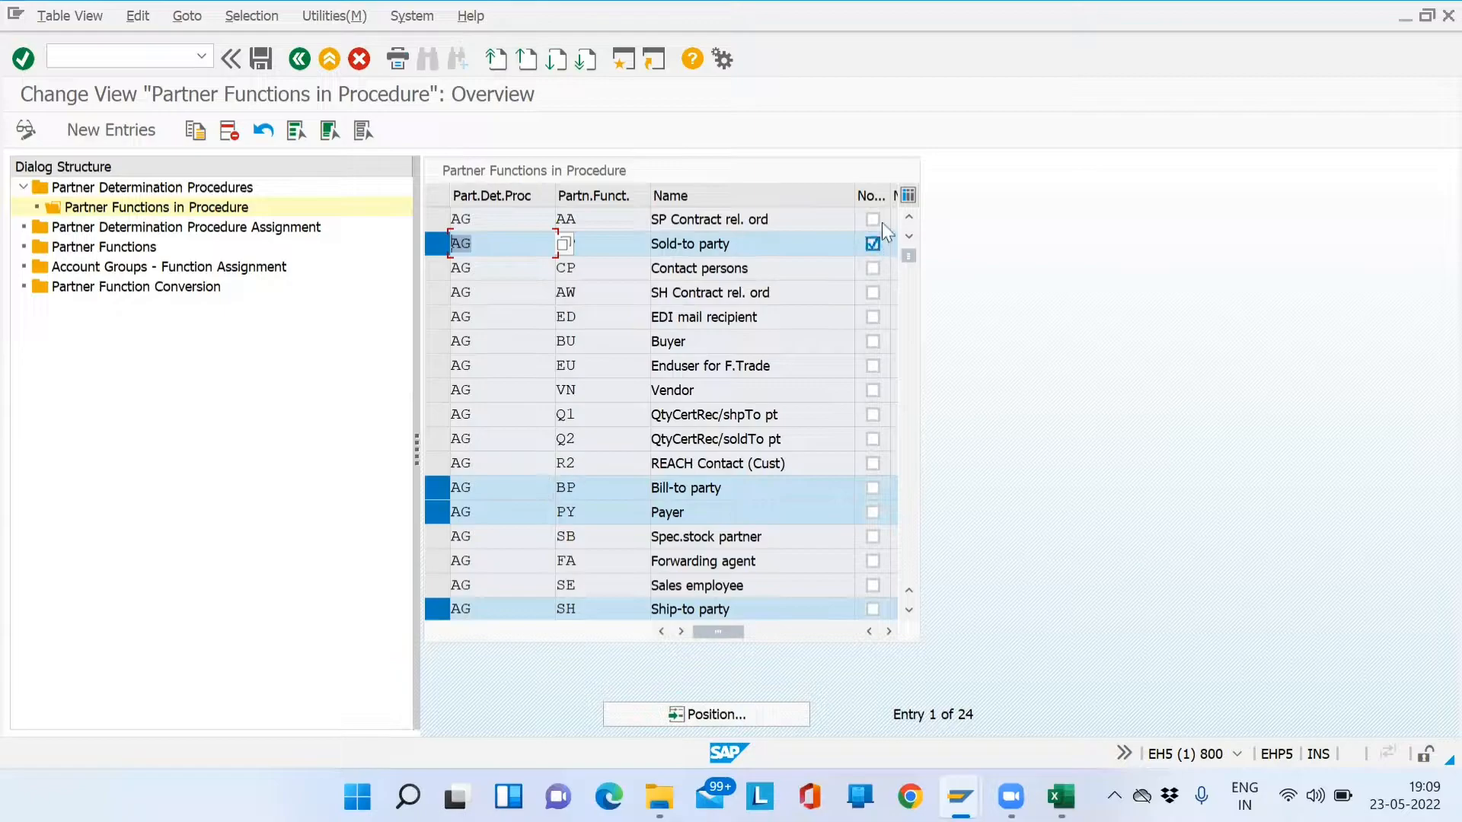
- Check the No change and Mandatory flags on the Sold-to party row
left_click_drag(855, 193, 835, 194)
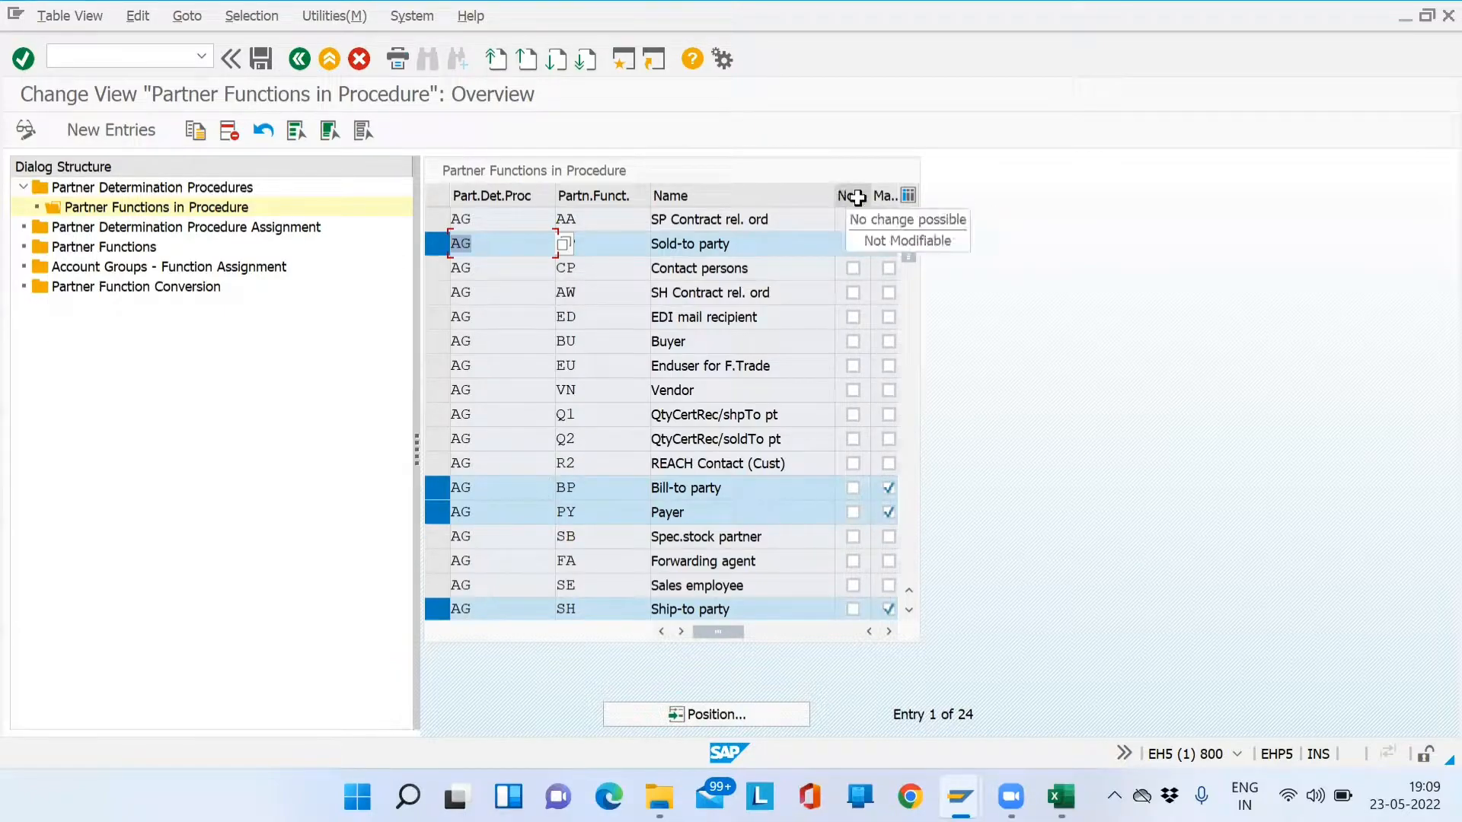
left_click(854, 245)
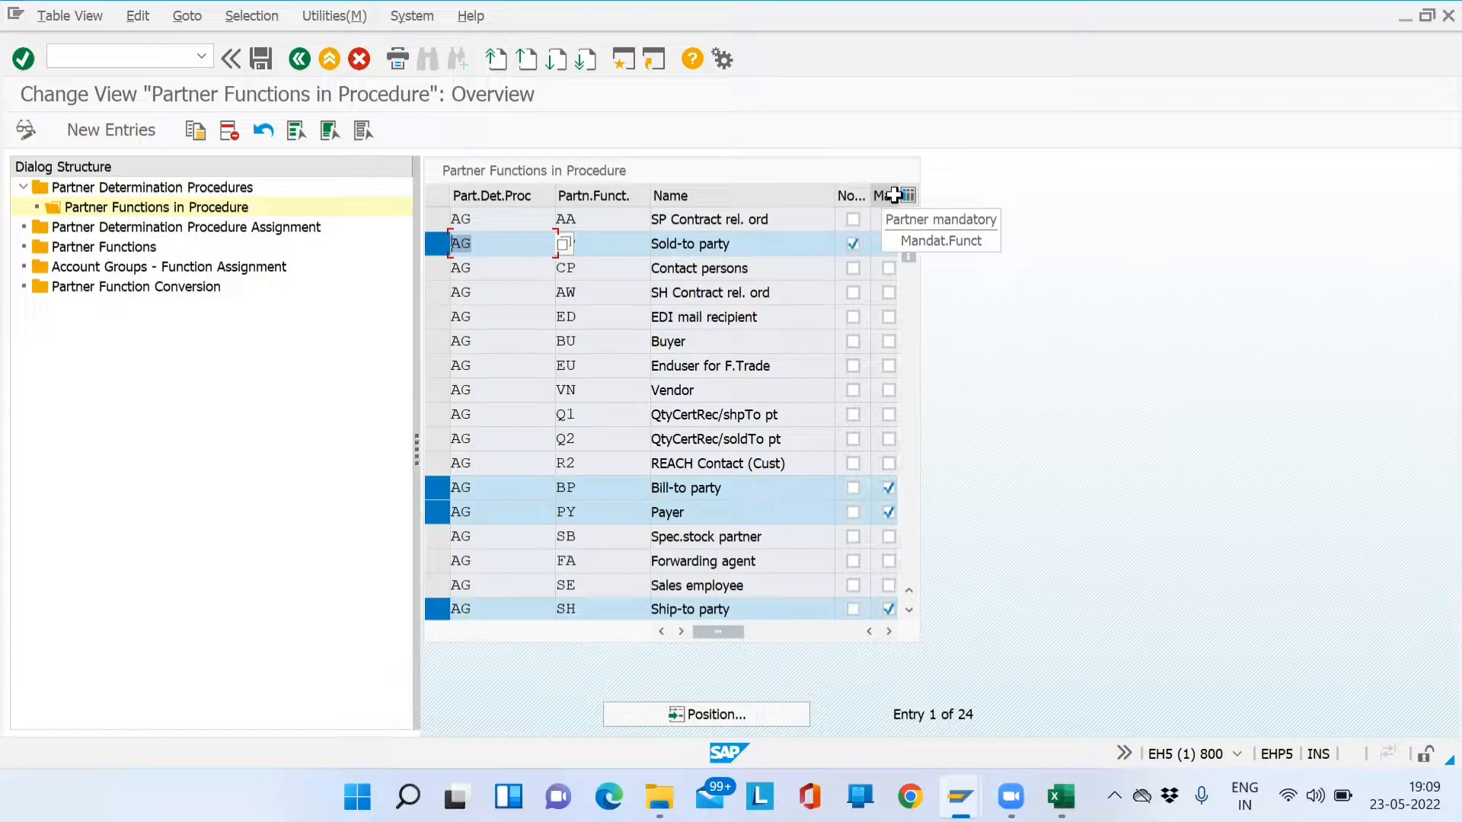
left_click(890, 245)
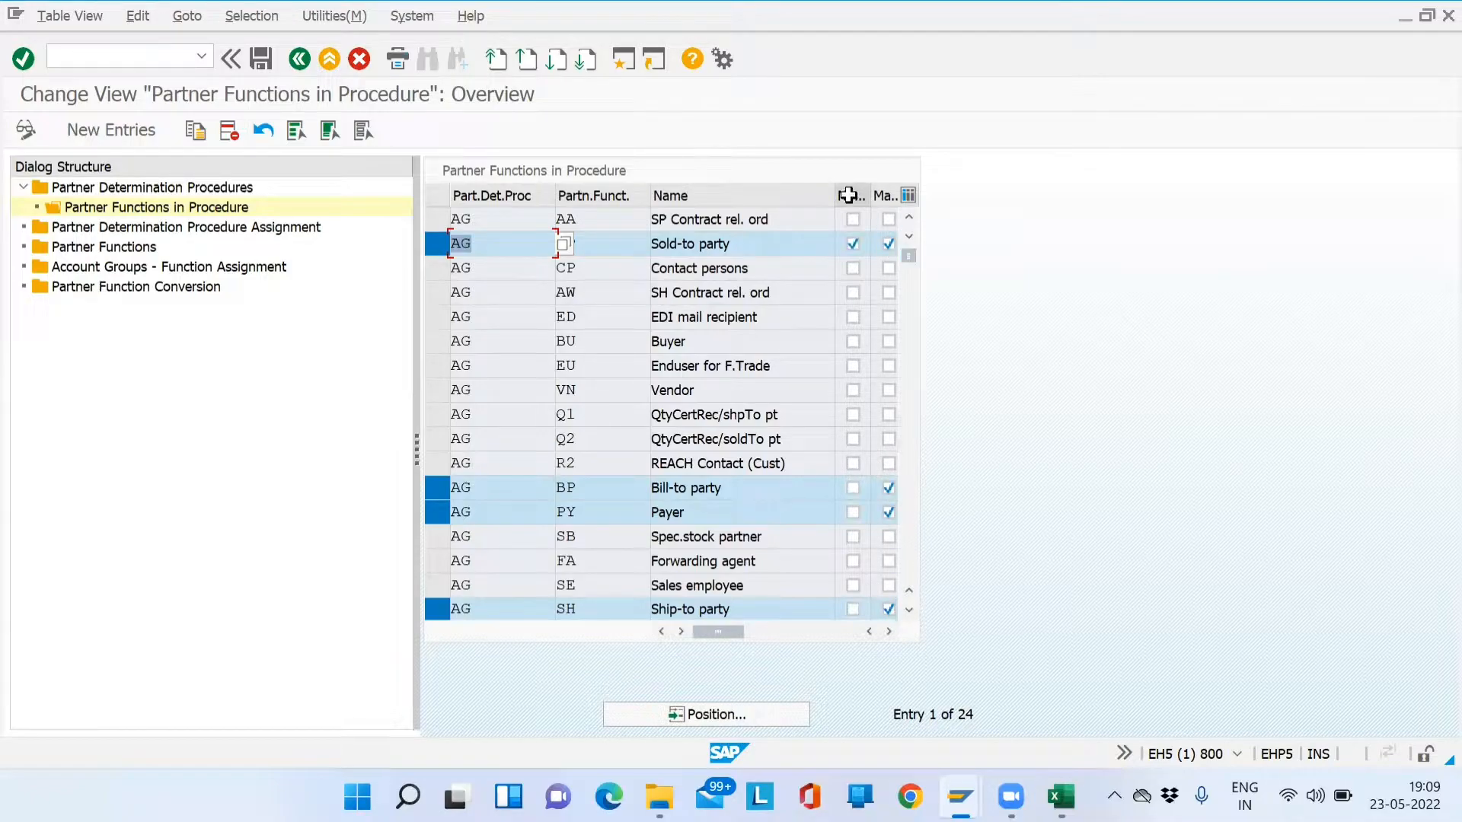
left_click(567, 243)
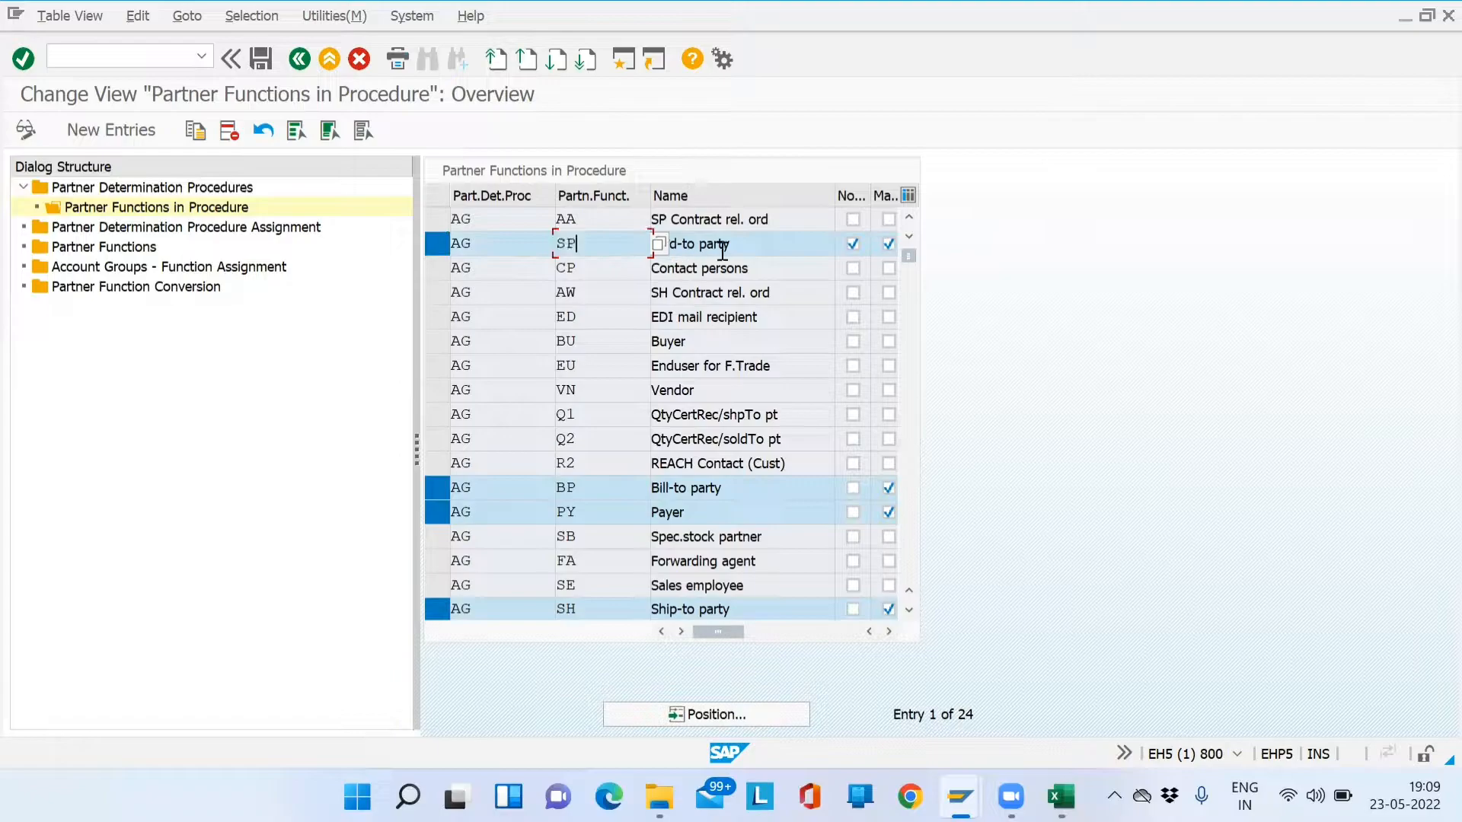
left_click_drag(744, 244, 636, 250)
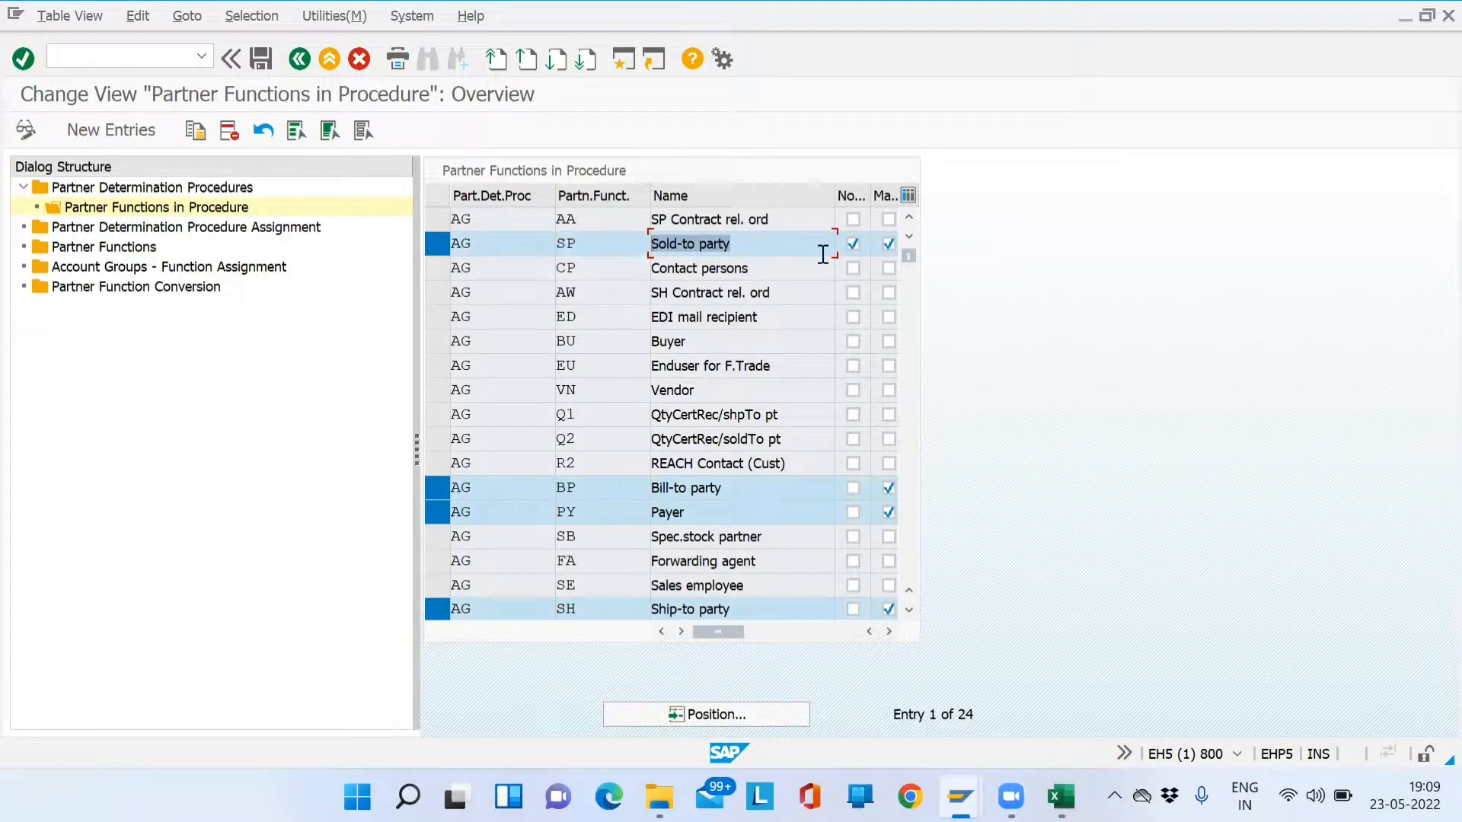
left_click_drag(747, 246, 652, 249)
left_click(139, 228)
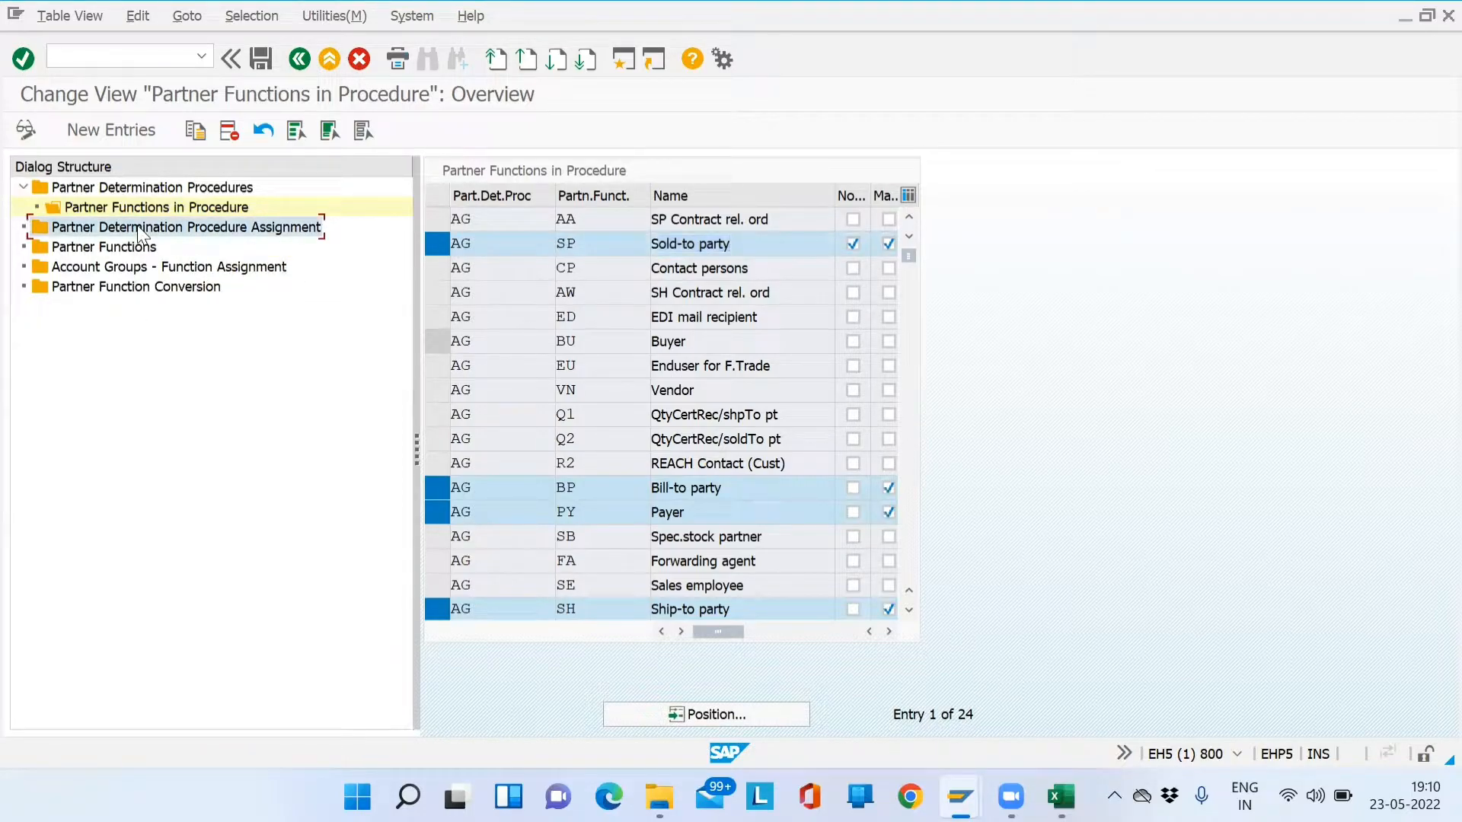
- Open the Partner Determination Procedure Assignment list of account groups
double_click(140, 230)
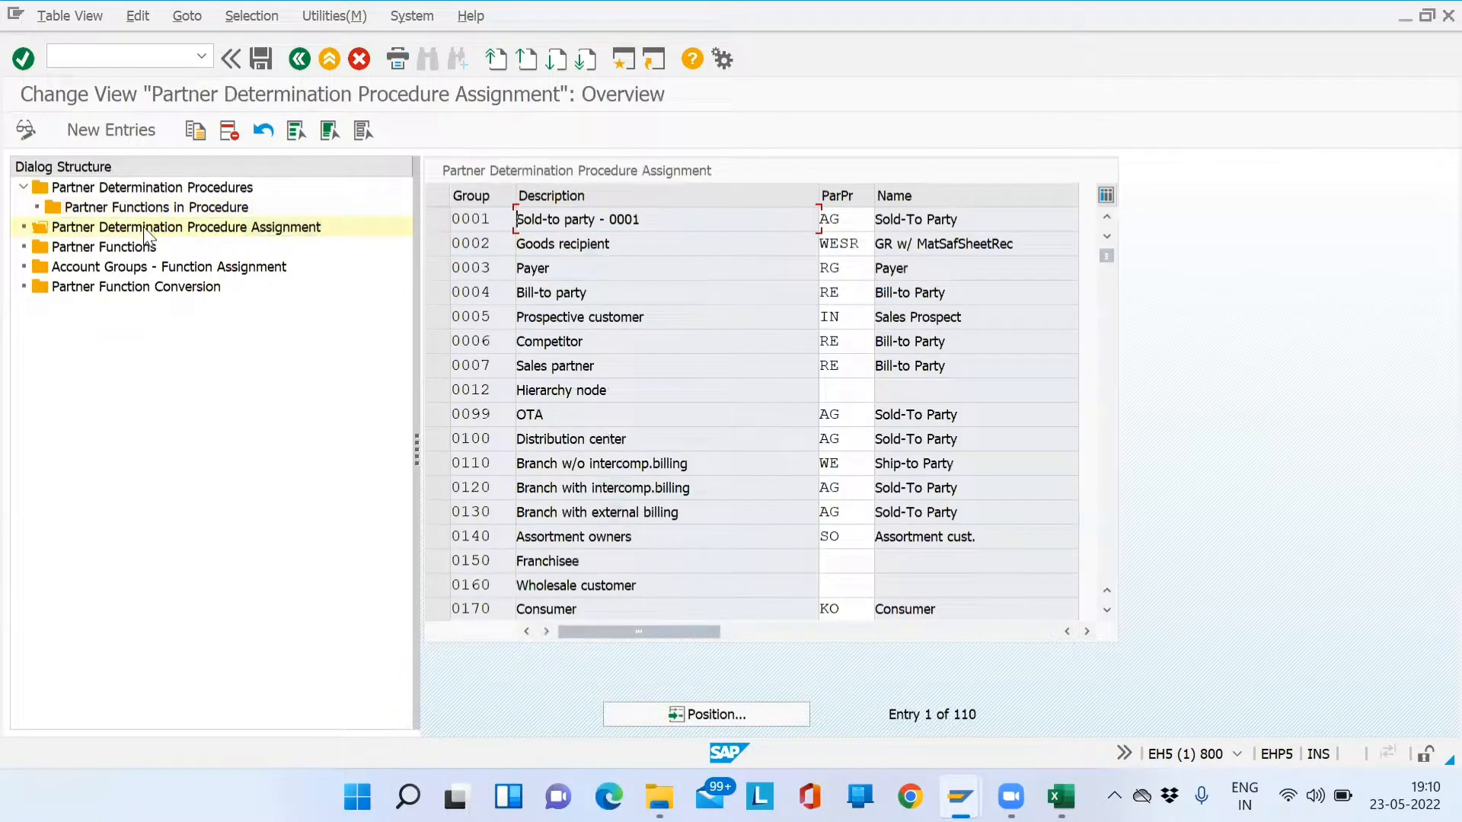
left_click(88, 194)
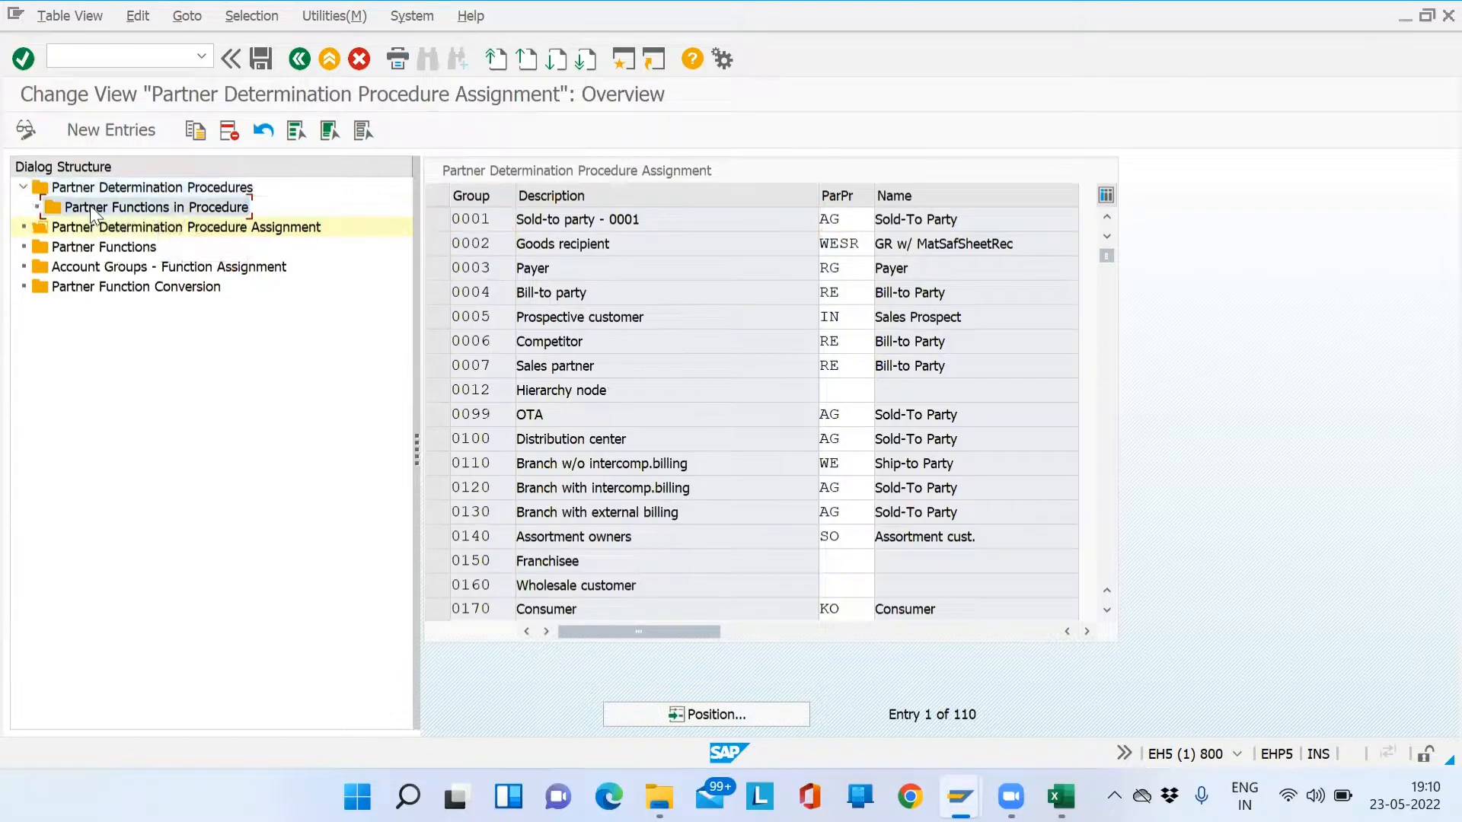
left_click(87, 228)
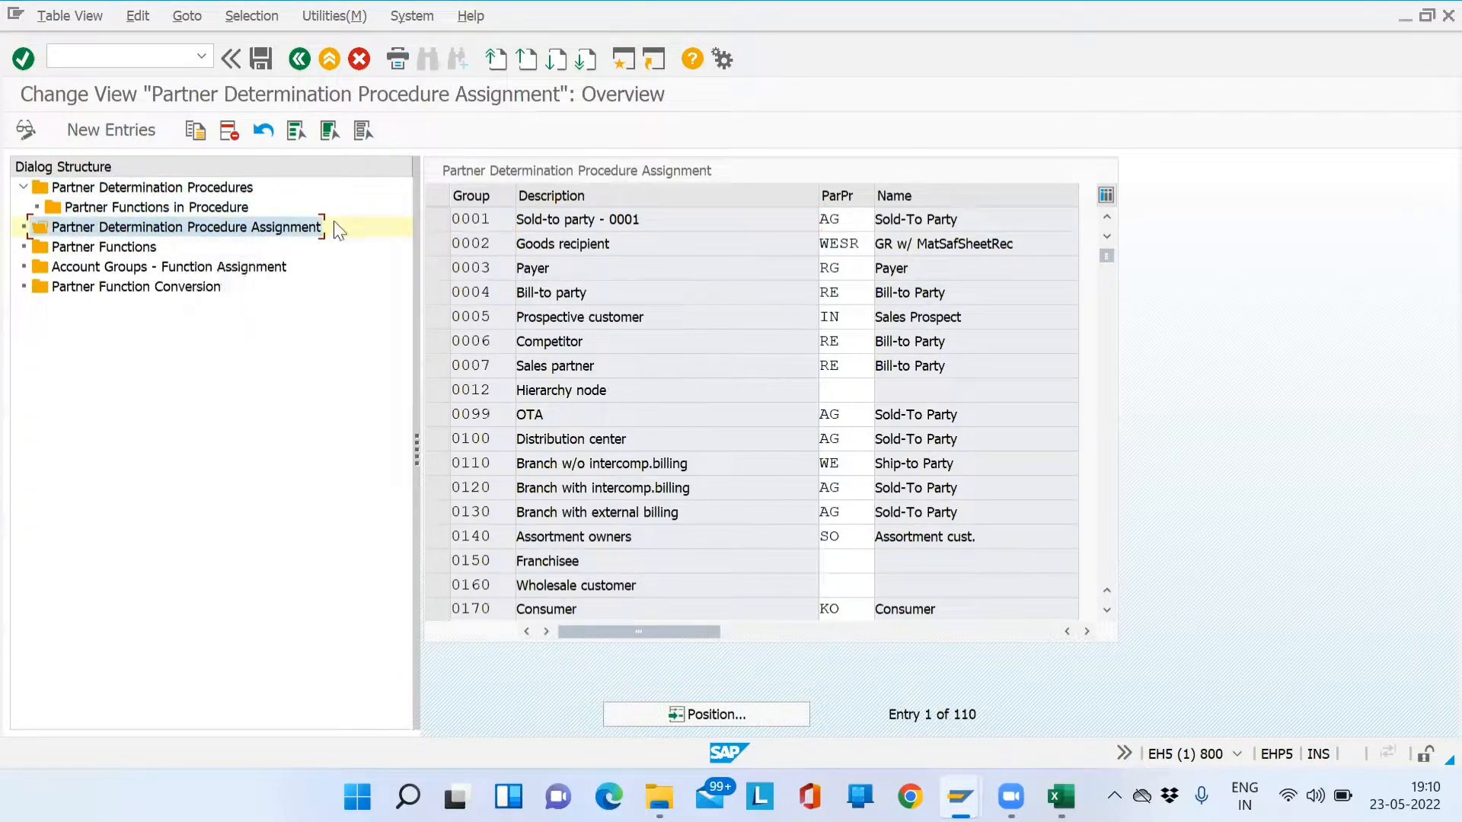
left_click(490, 220)
left_click_drag(490, 219, 443, 220)
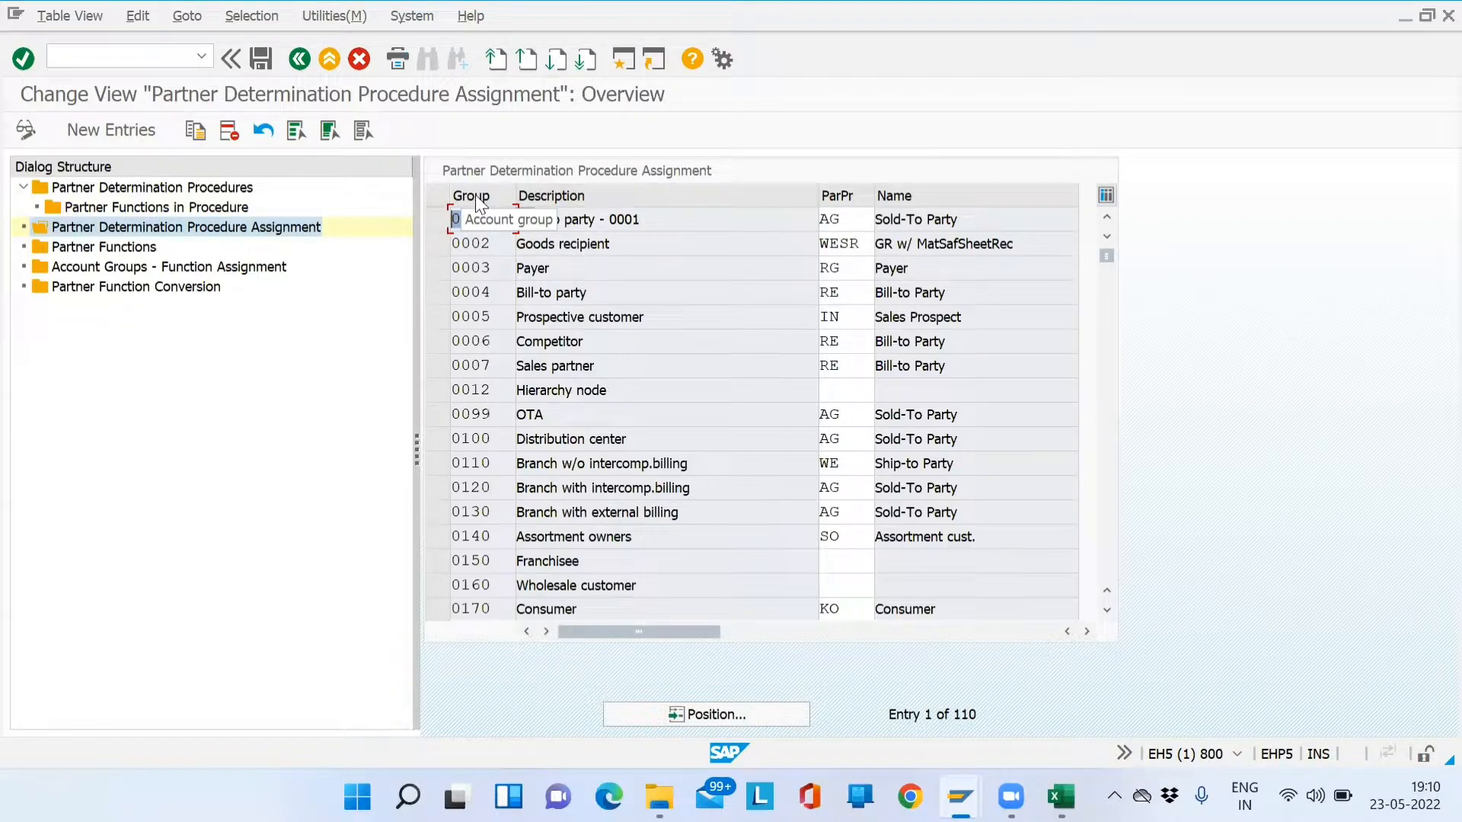
left_click(494, 263)
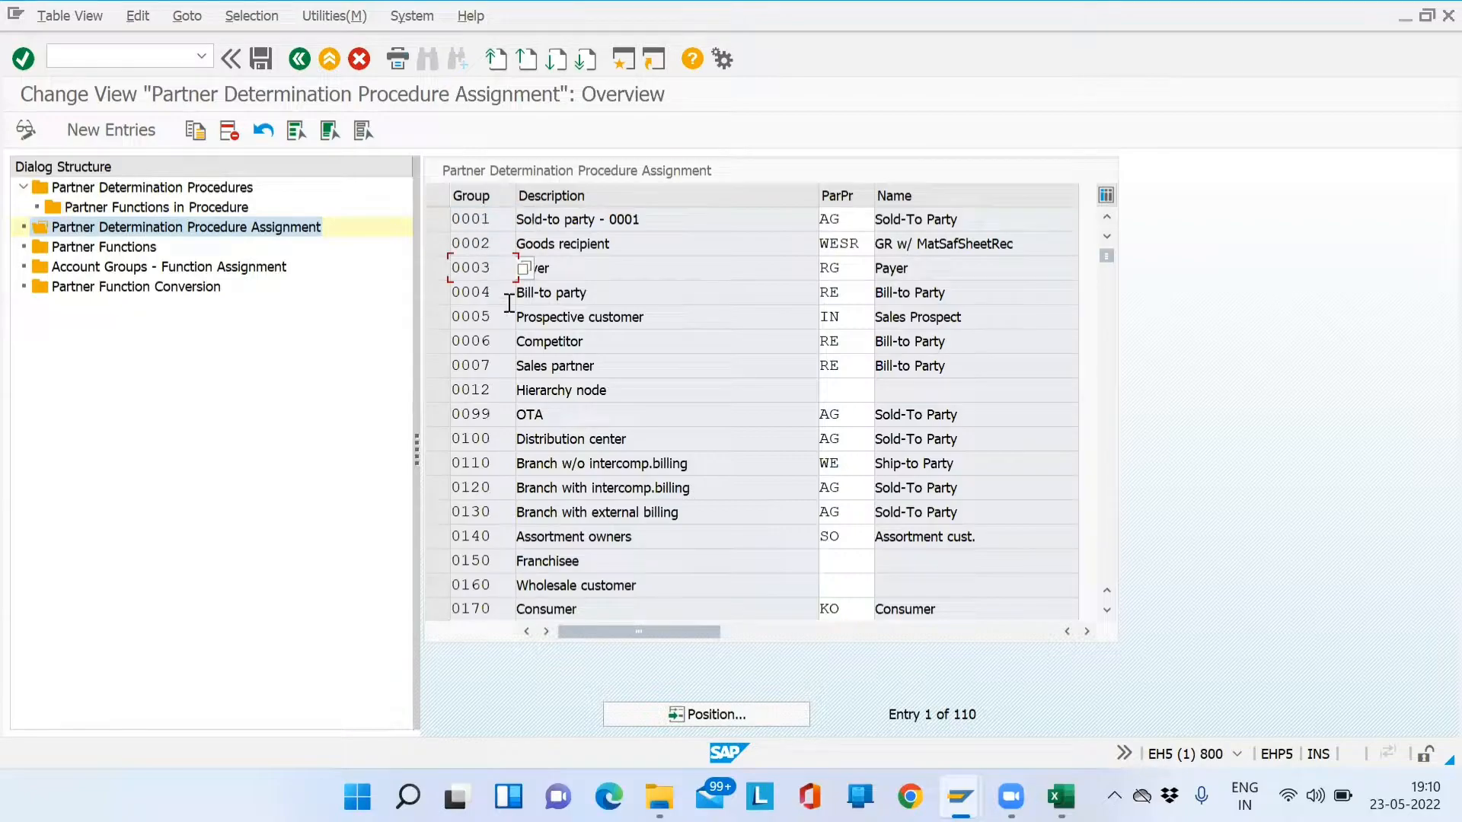
- Jump to account group SD01 and confirm it uses procedure AG
left_click(719, 714)
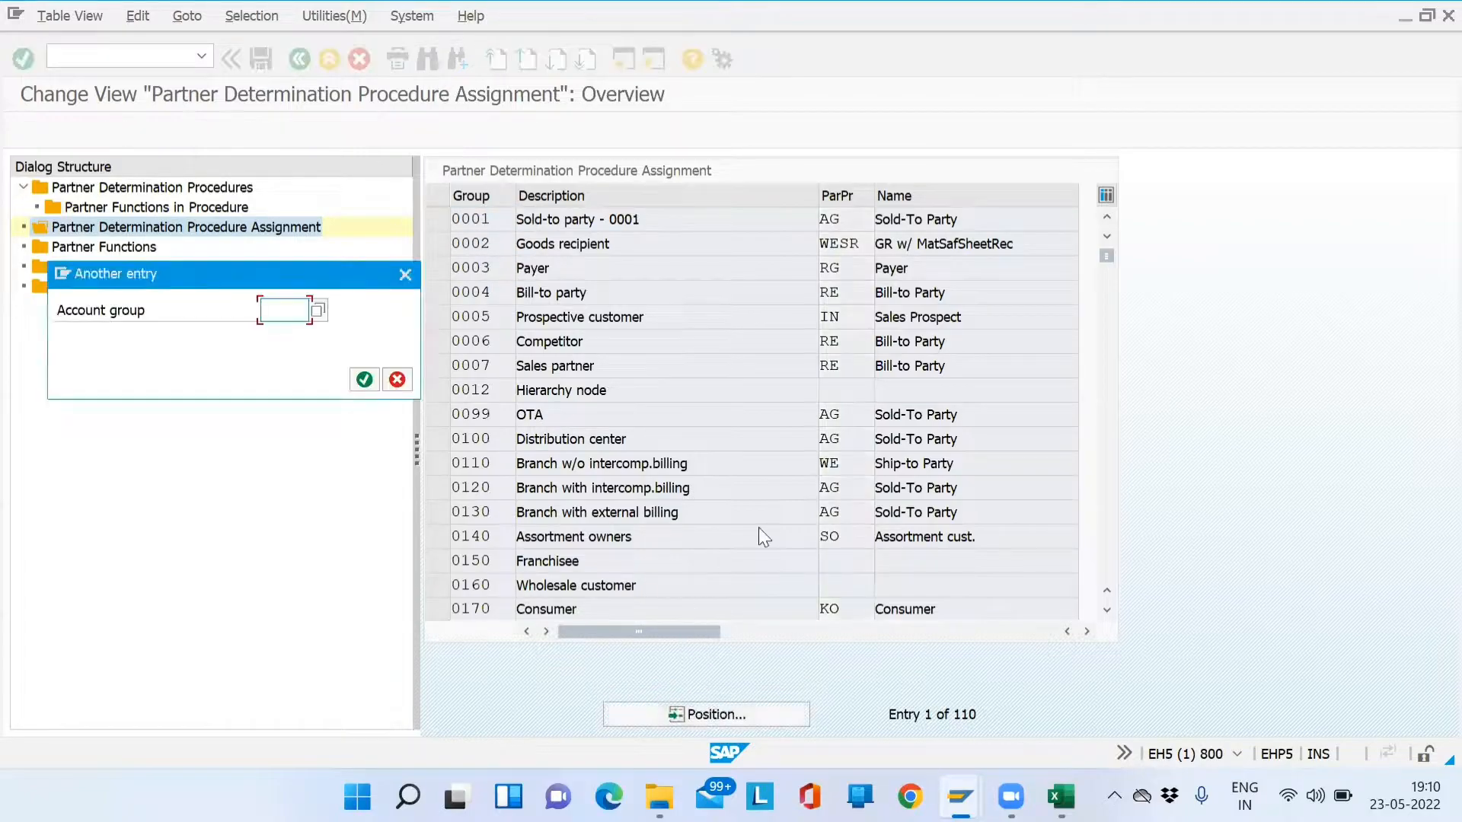
type("Z")
key("BackSpace")
type("SD01")
key("Return")
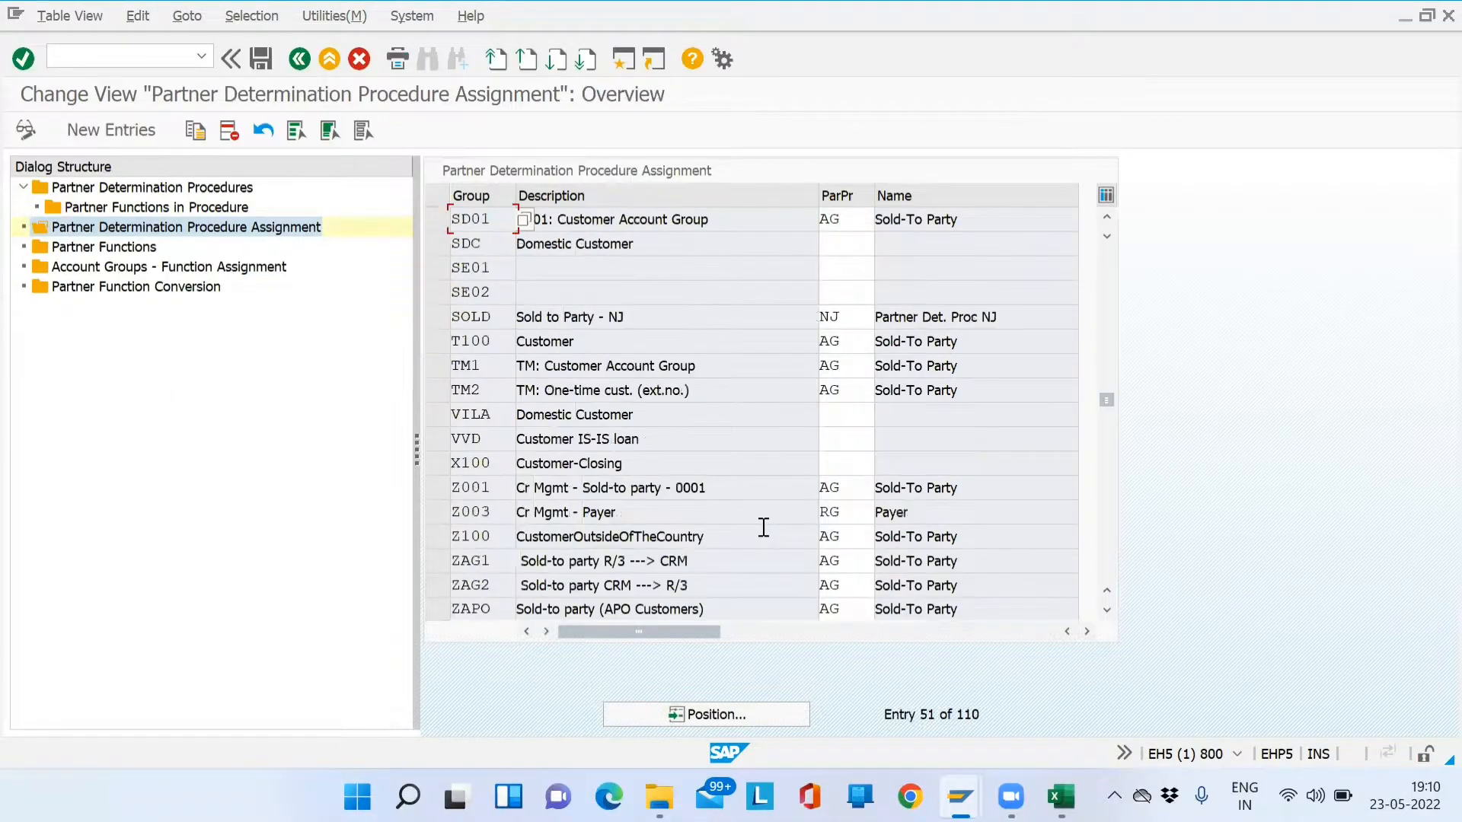
left_click_drag(504, 221, 440, 218)
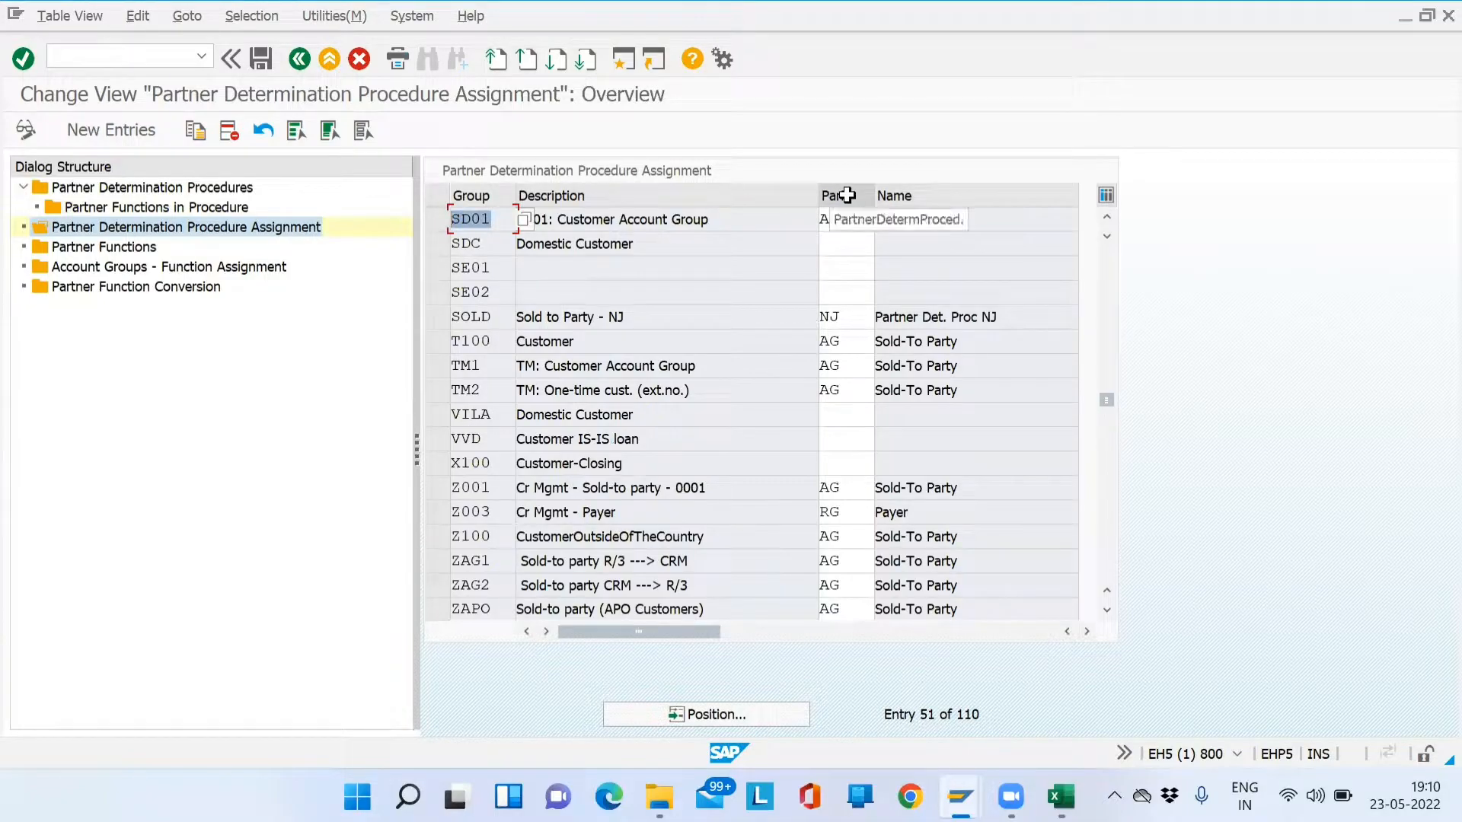
left_click_drag(846, 221, 807, 221)
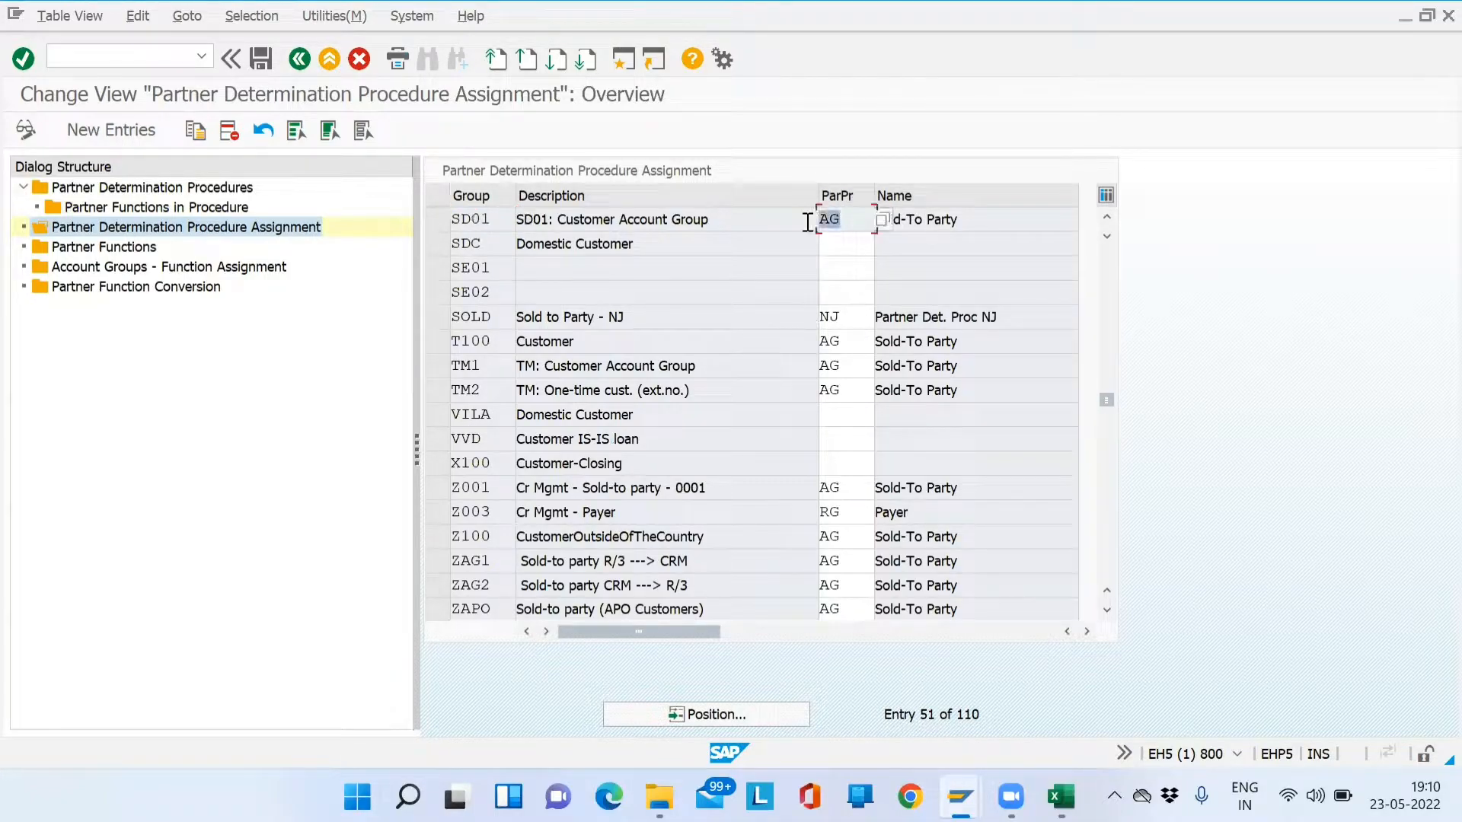
- Compare with the SD01 and AG notes in Excel cells C109:D110, then return to SAP
key("alt+Tab")
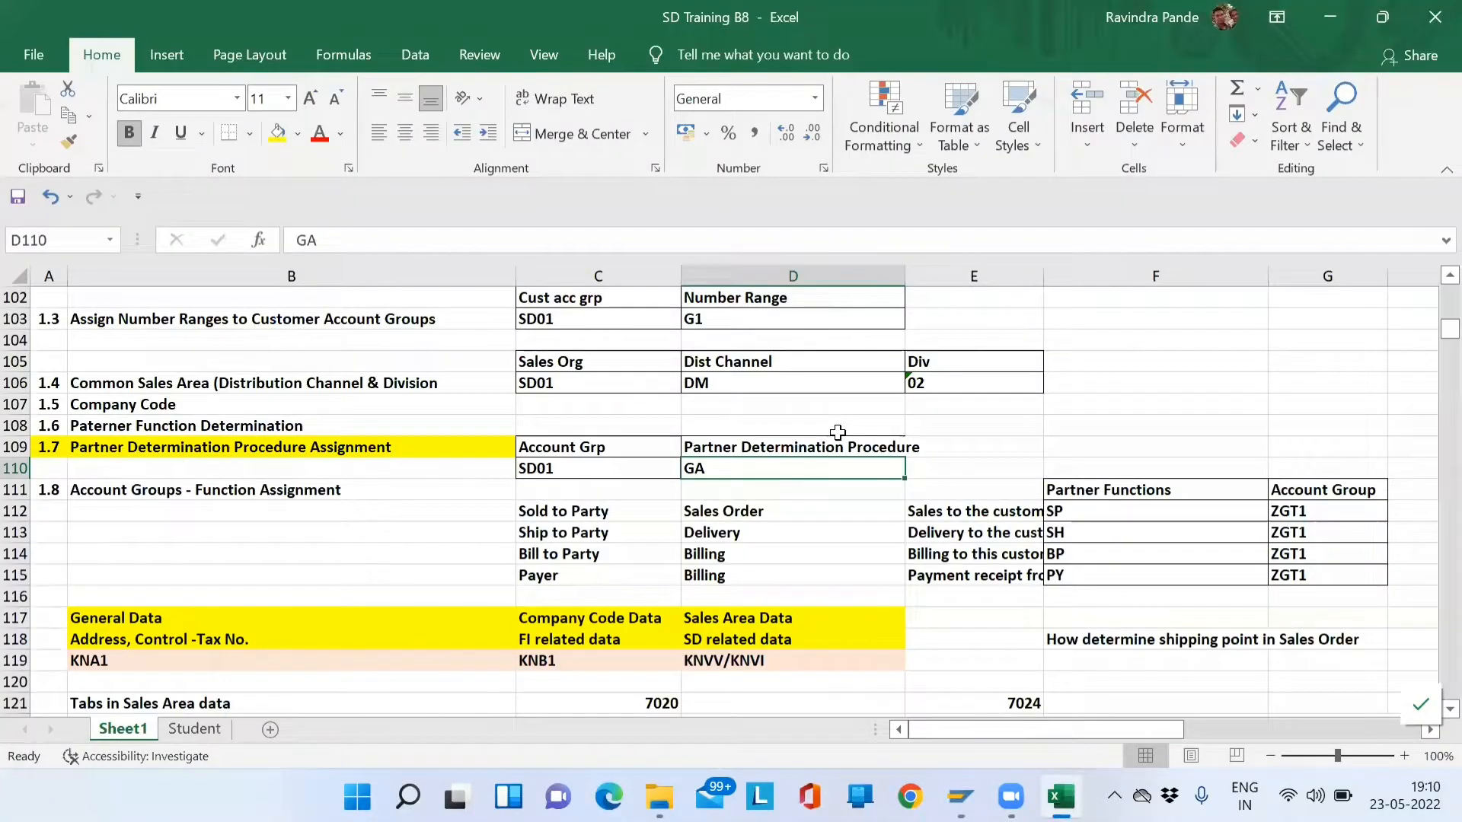
left_click(591, 467)
left_click_drag(650, 468, 719, 467)
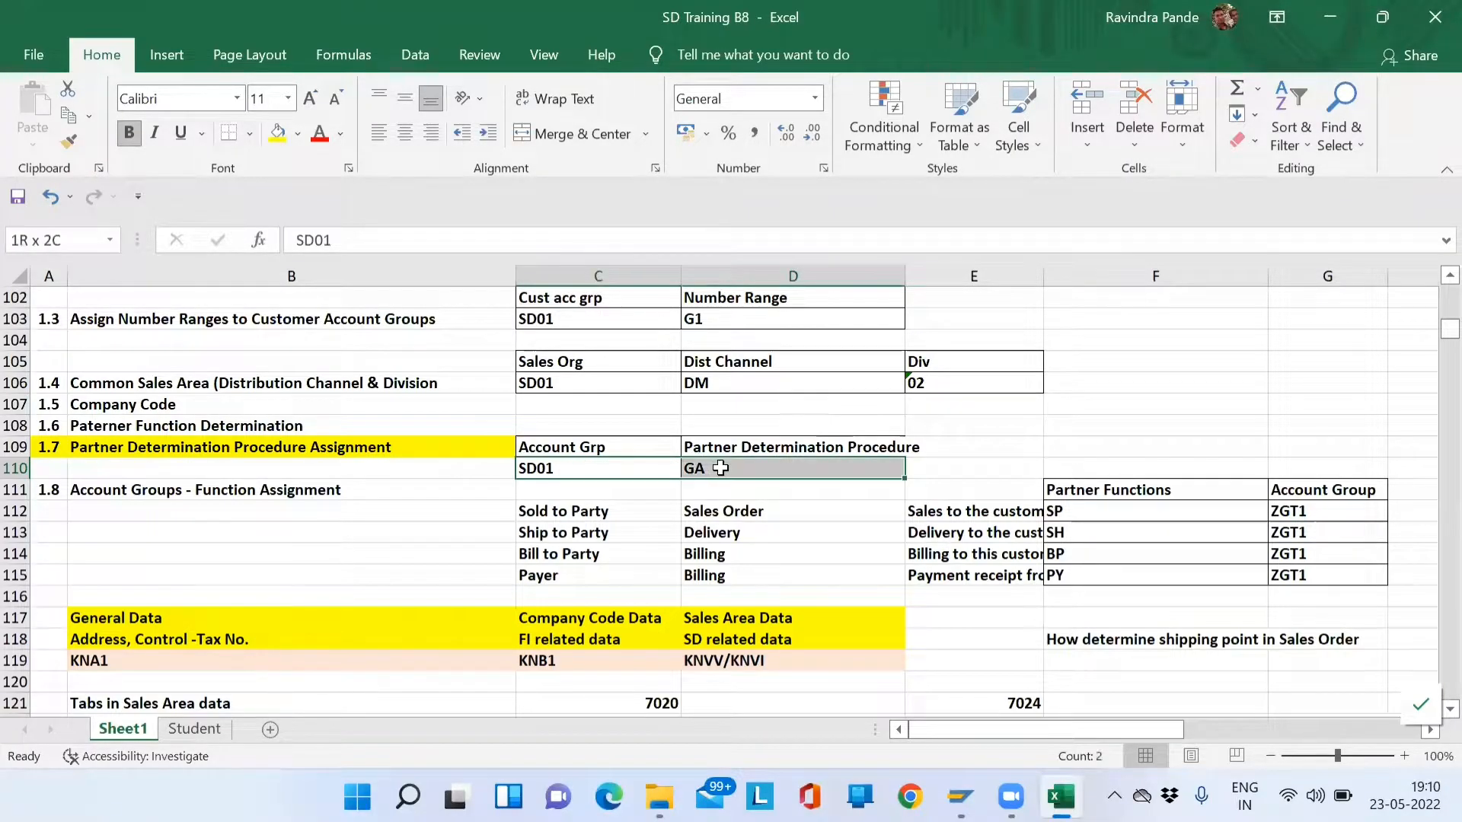
left_click_drag(630, 447, 733, 479)
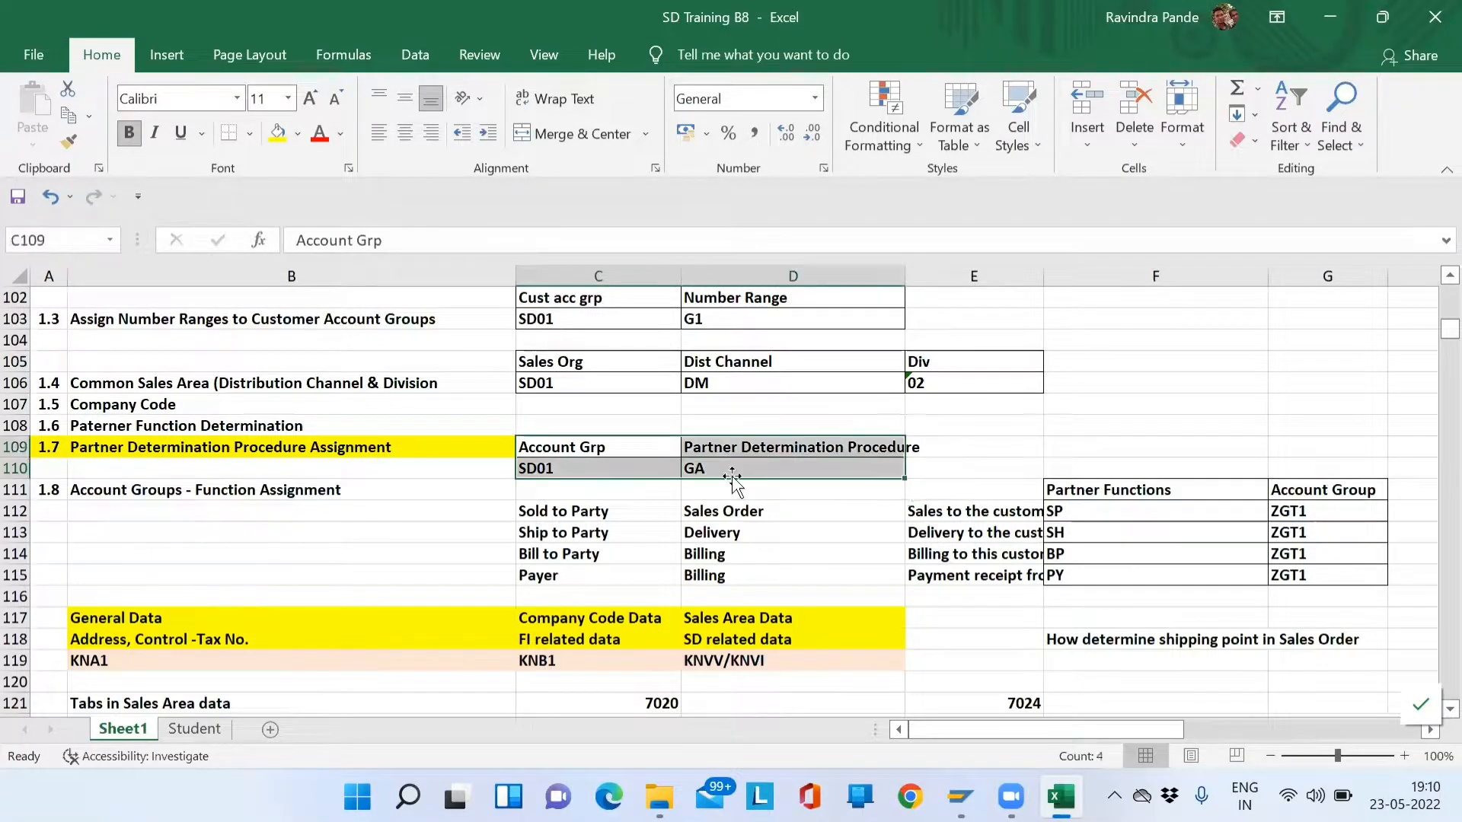
key("alt+Tab")
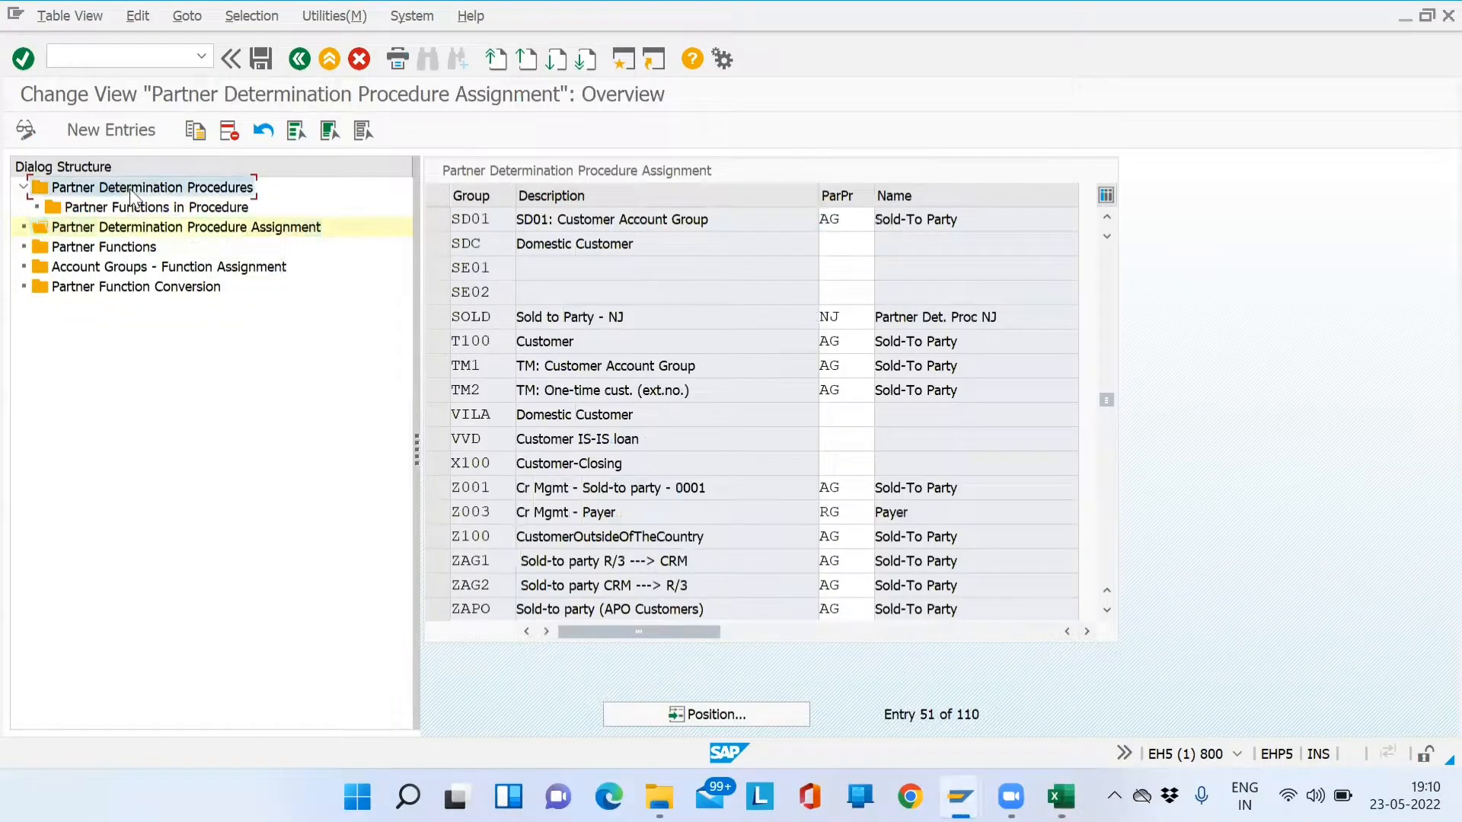
left_click(127, 209)
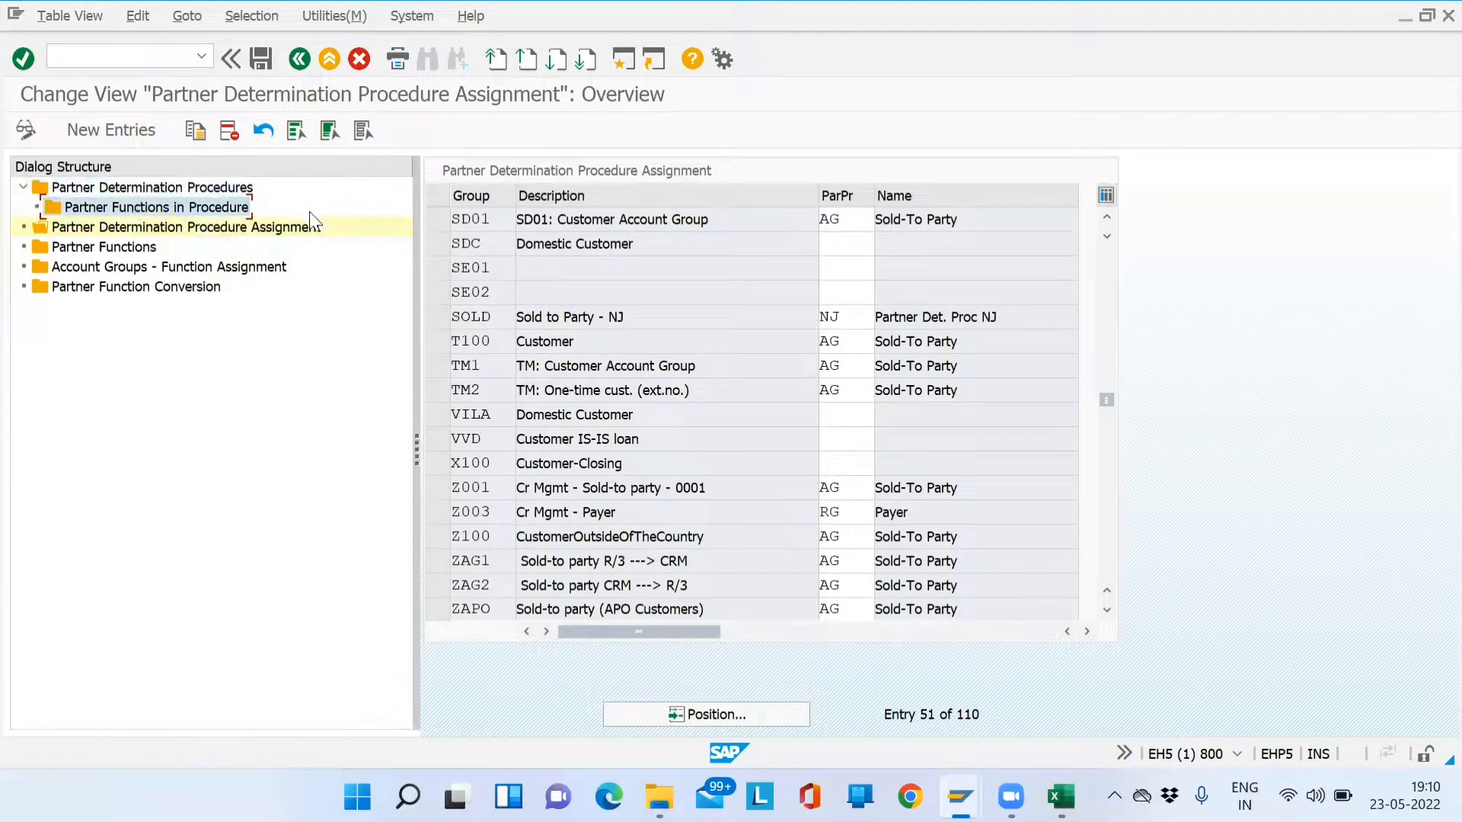
double_click(449, 220)
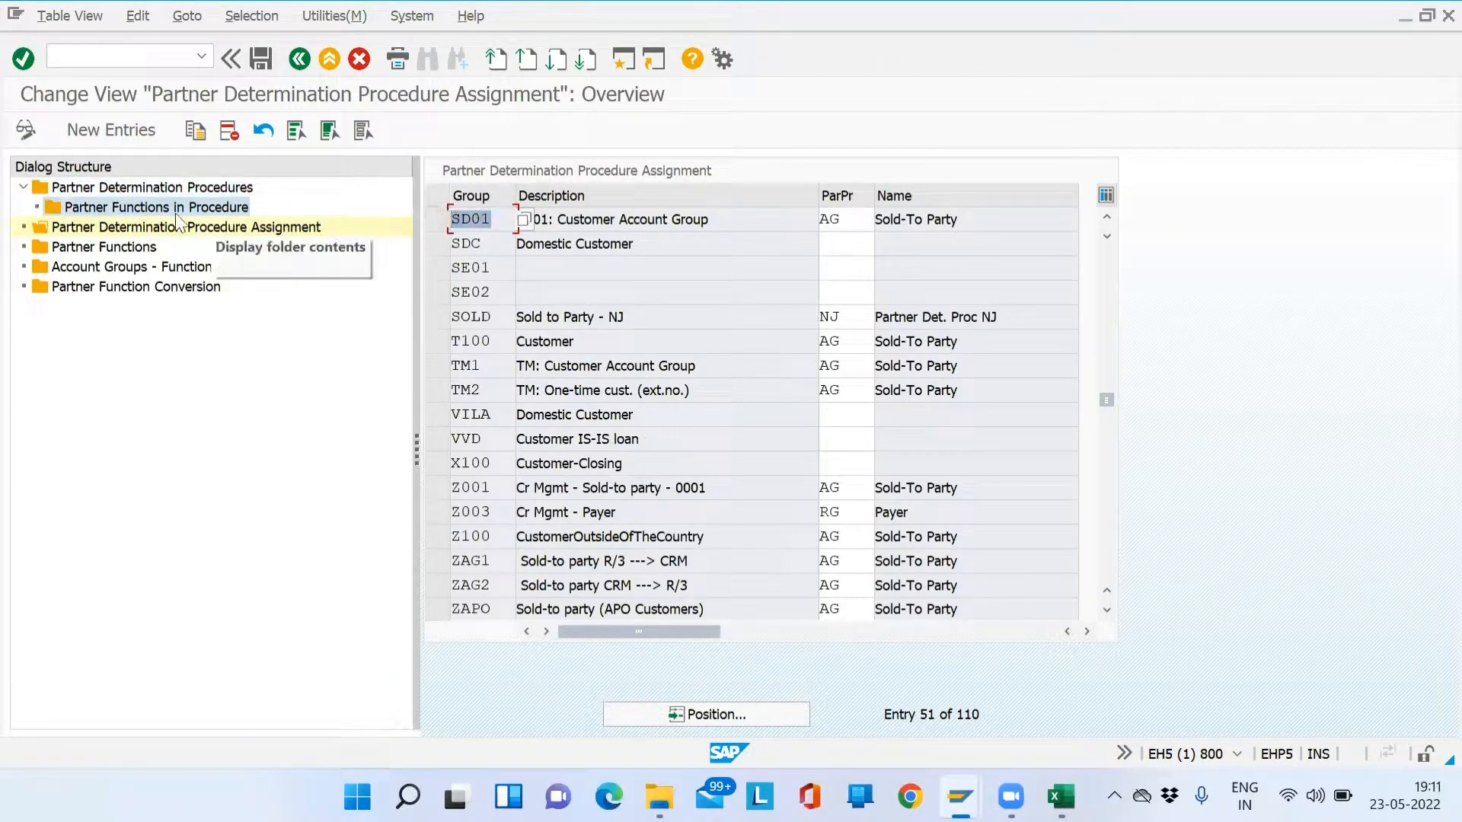
left_click(859, 225)
left_click_drag(859, 226, 806, 222)
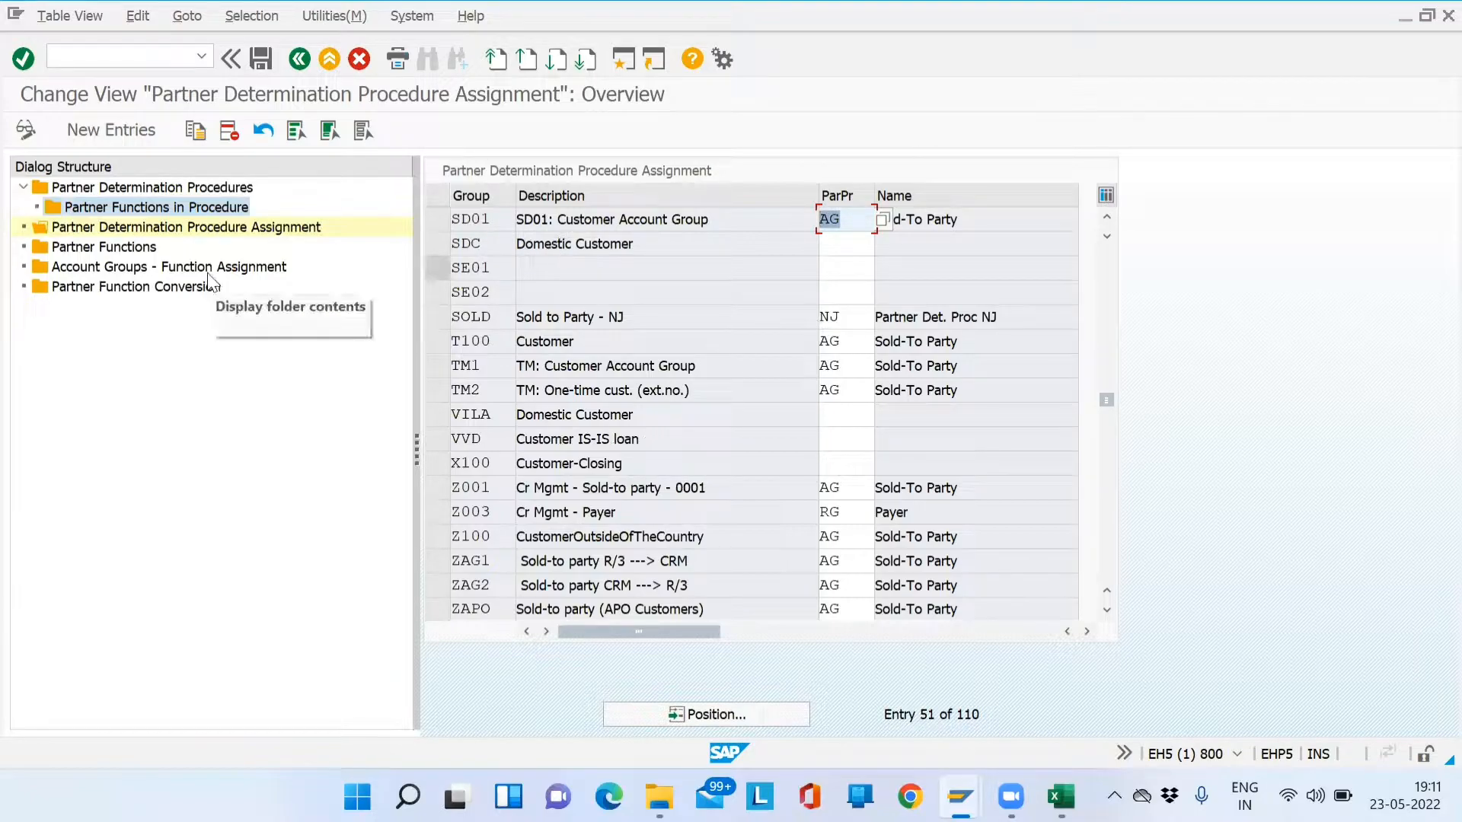
left_click(105, 251)
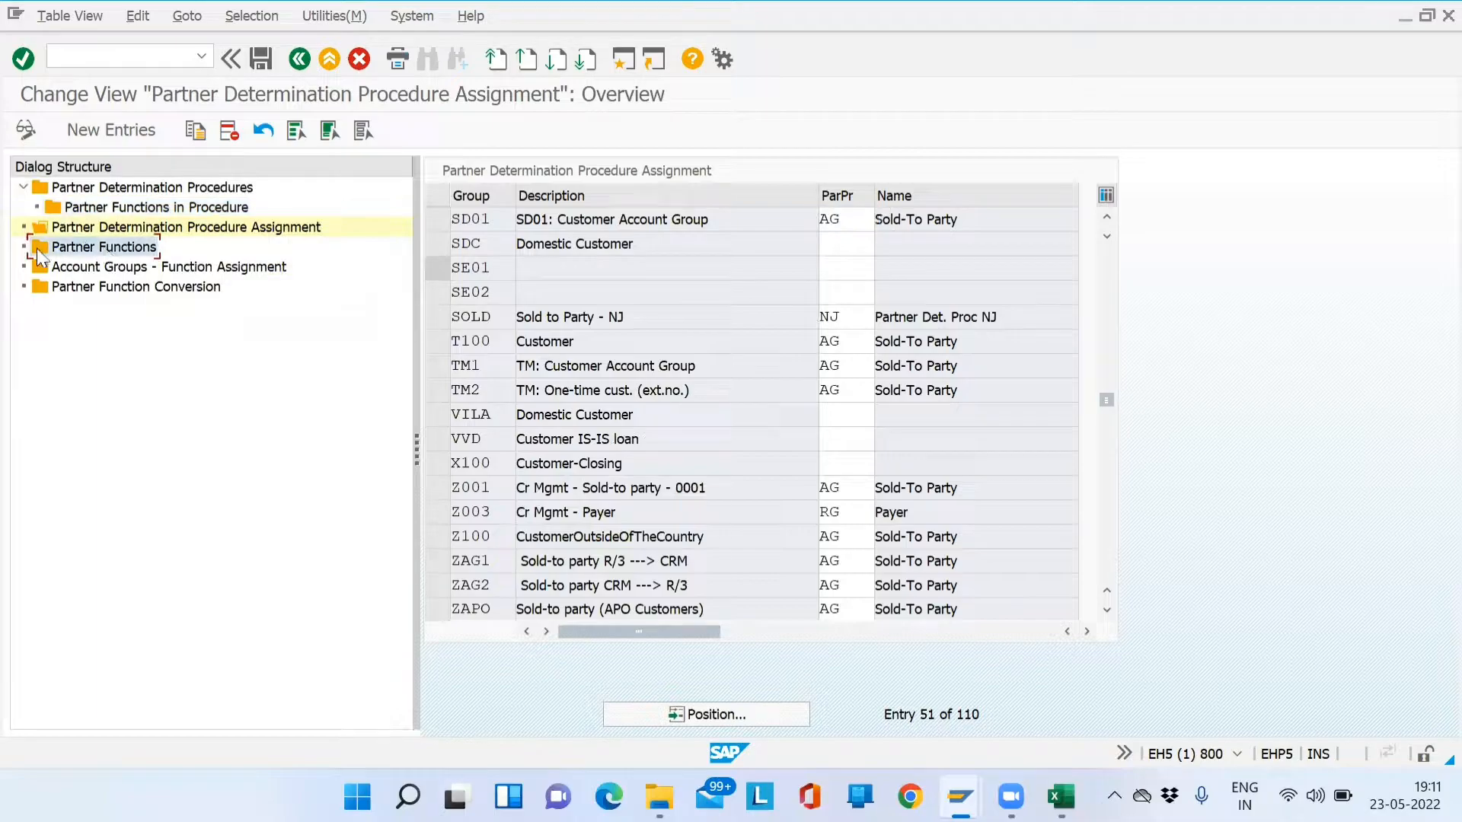
- Open the Partner Functions list and jump to Sold-to party SP
double_click(98, 256)
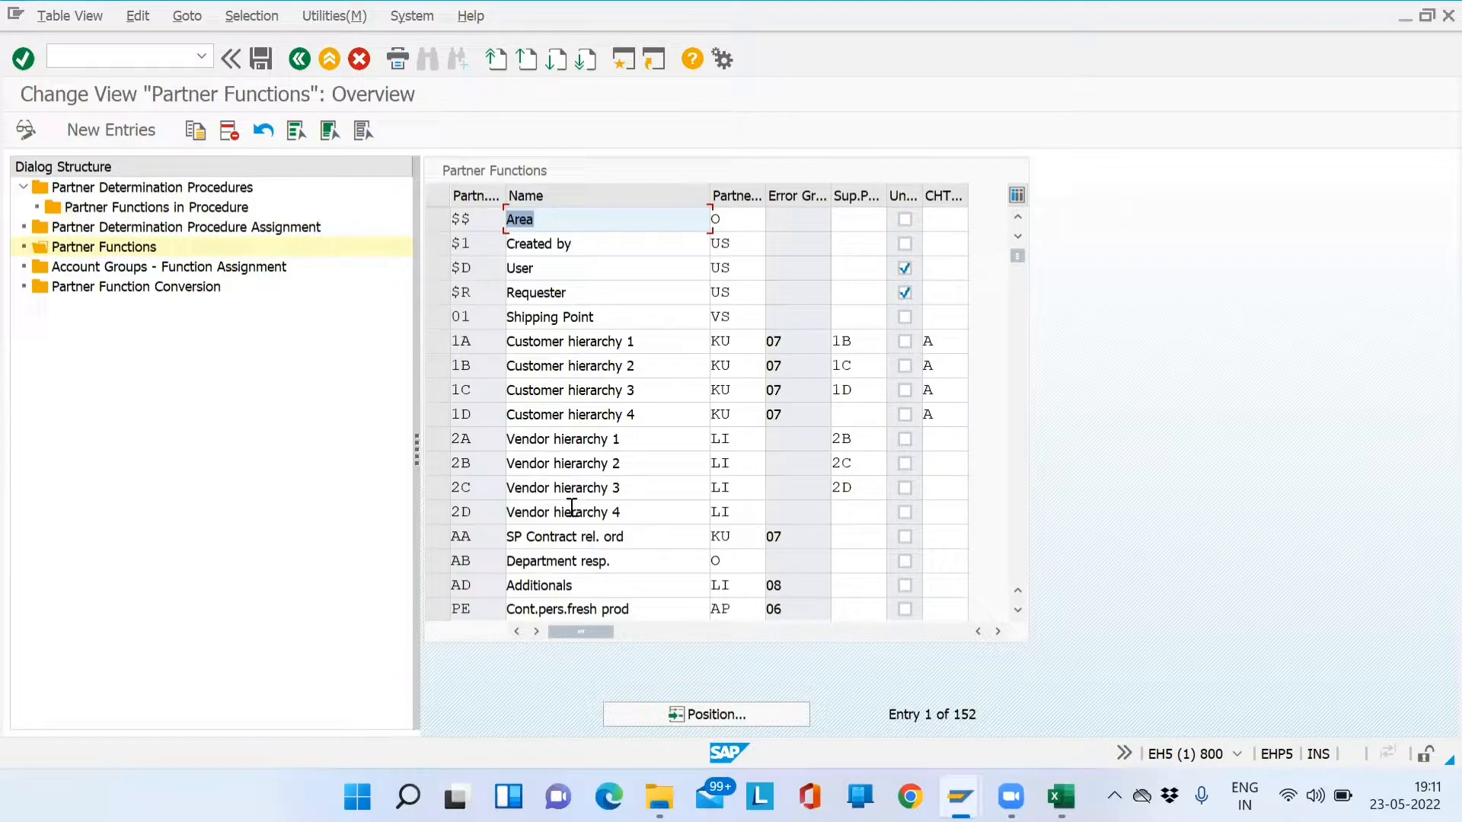
left_click(619, 707)
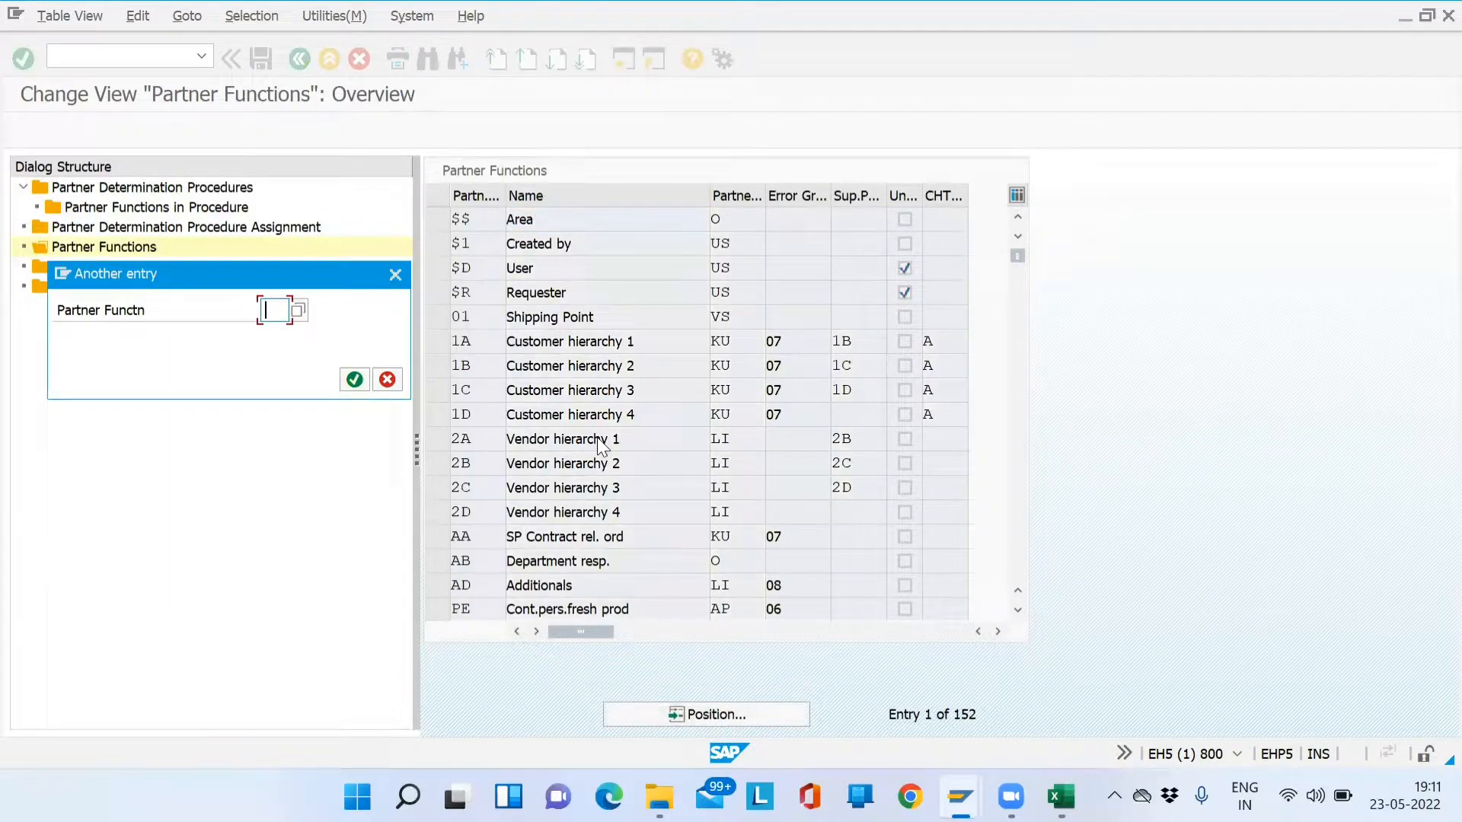
type("SP")
key("Return")
left_click(441, 220)
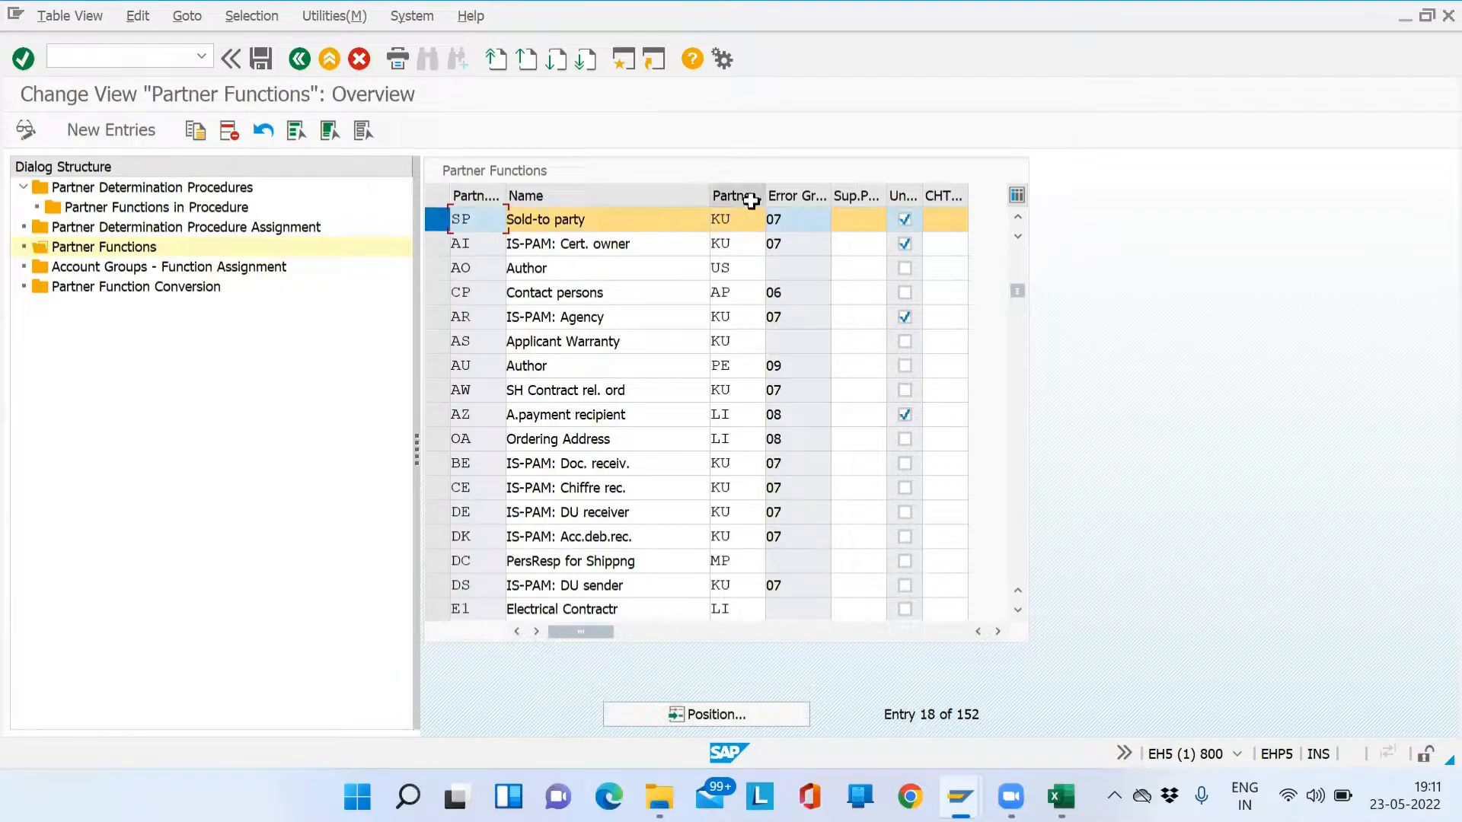
- Review SP's partner type KU in the F4 list, close it unchanged, and select the AZ row
left_click(745, 224)
left_click(774, 221)
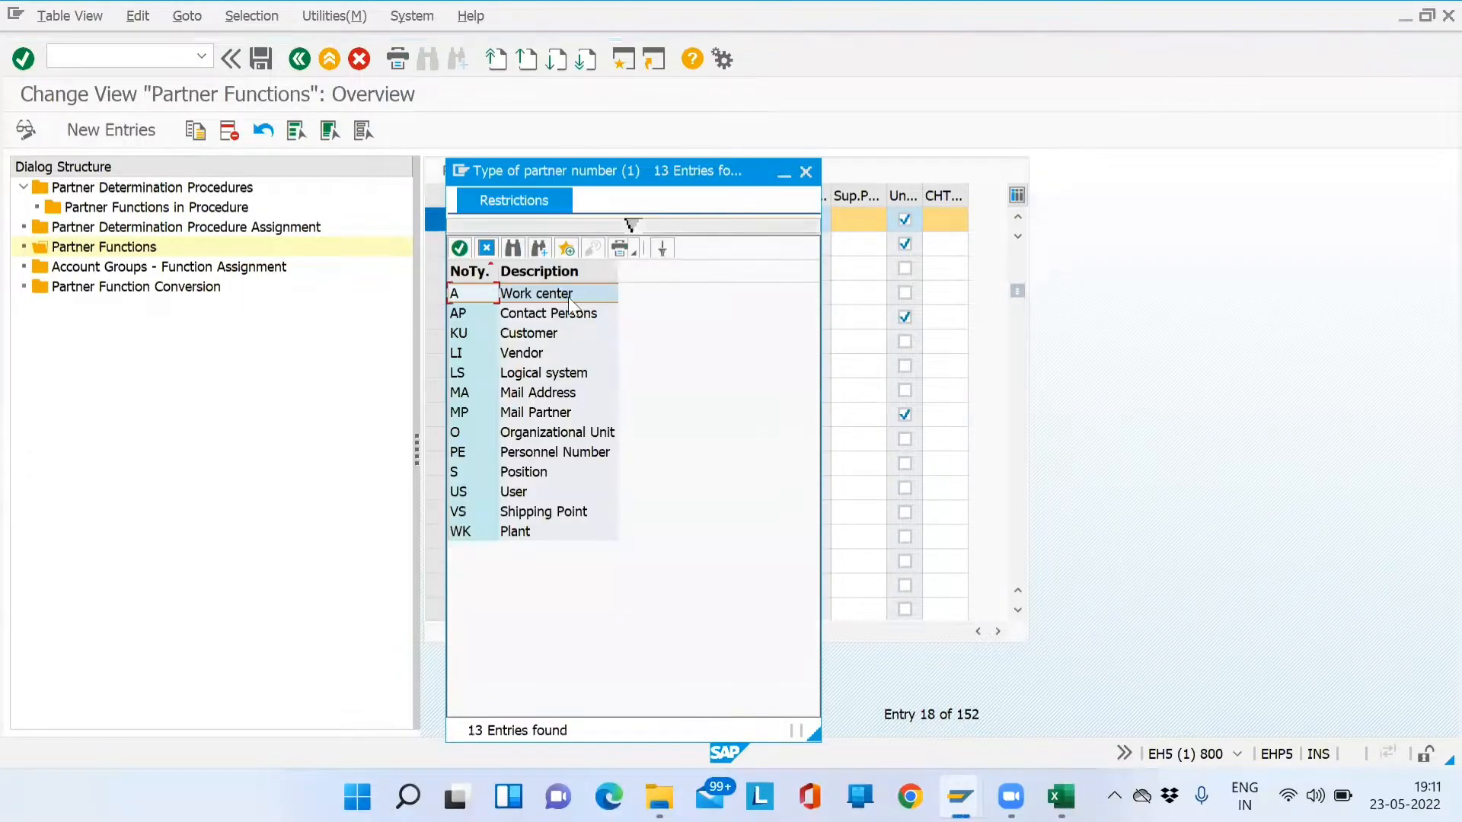
left_click(467, 333)
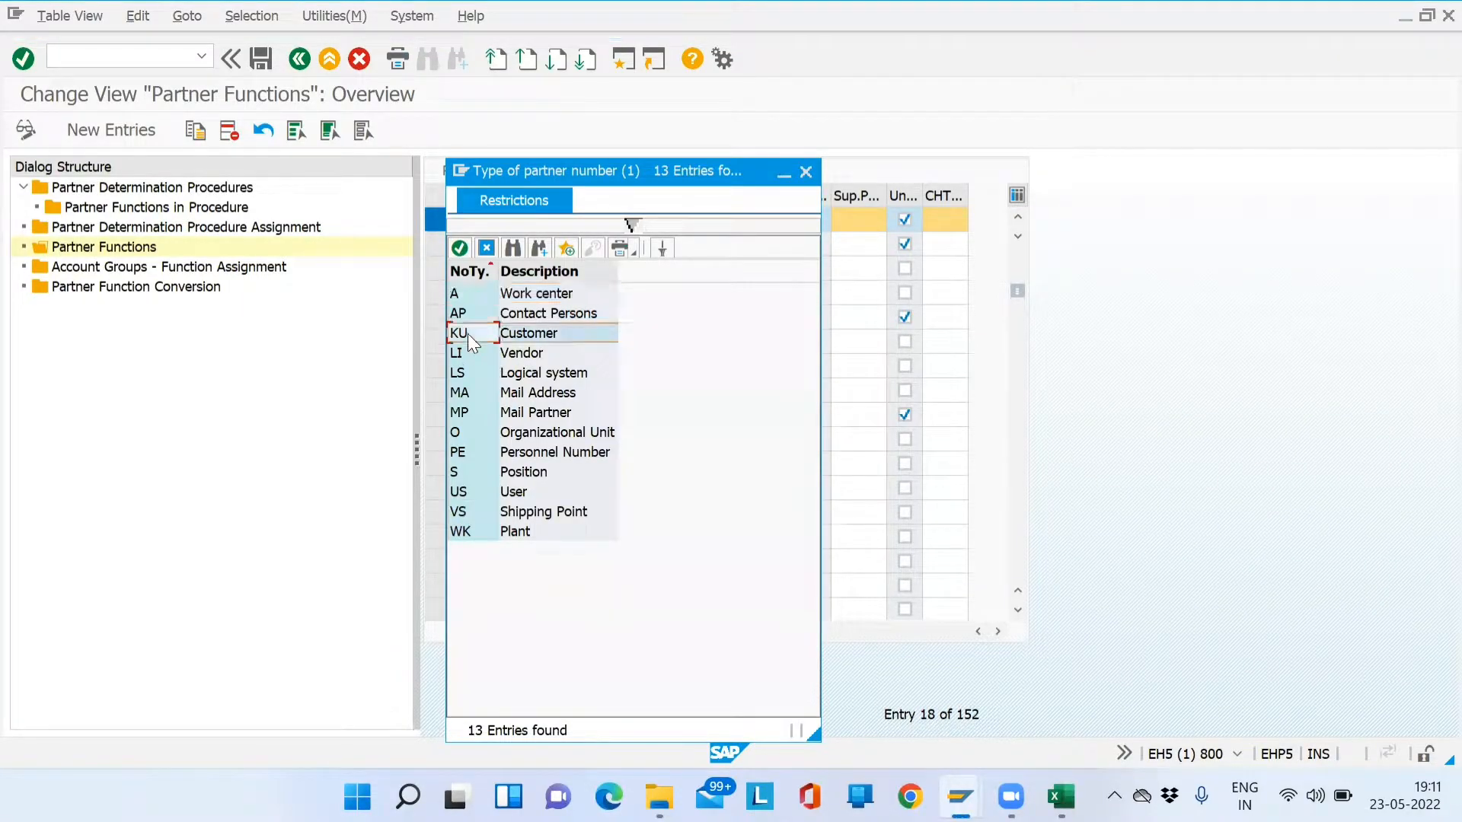
left_click(485, 353)
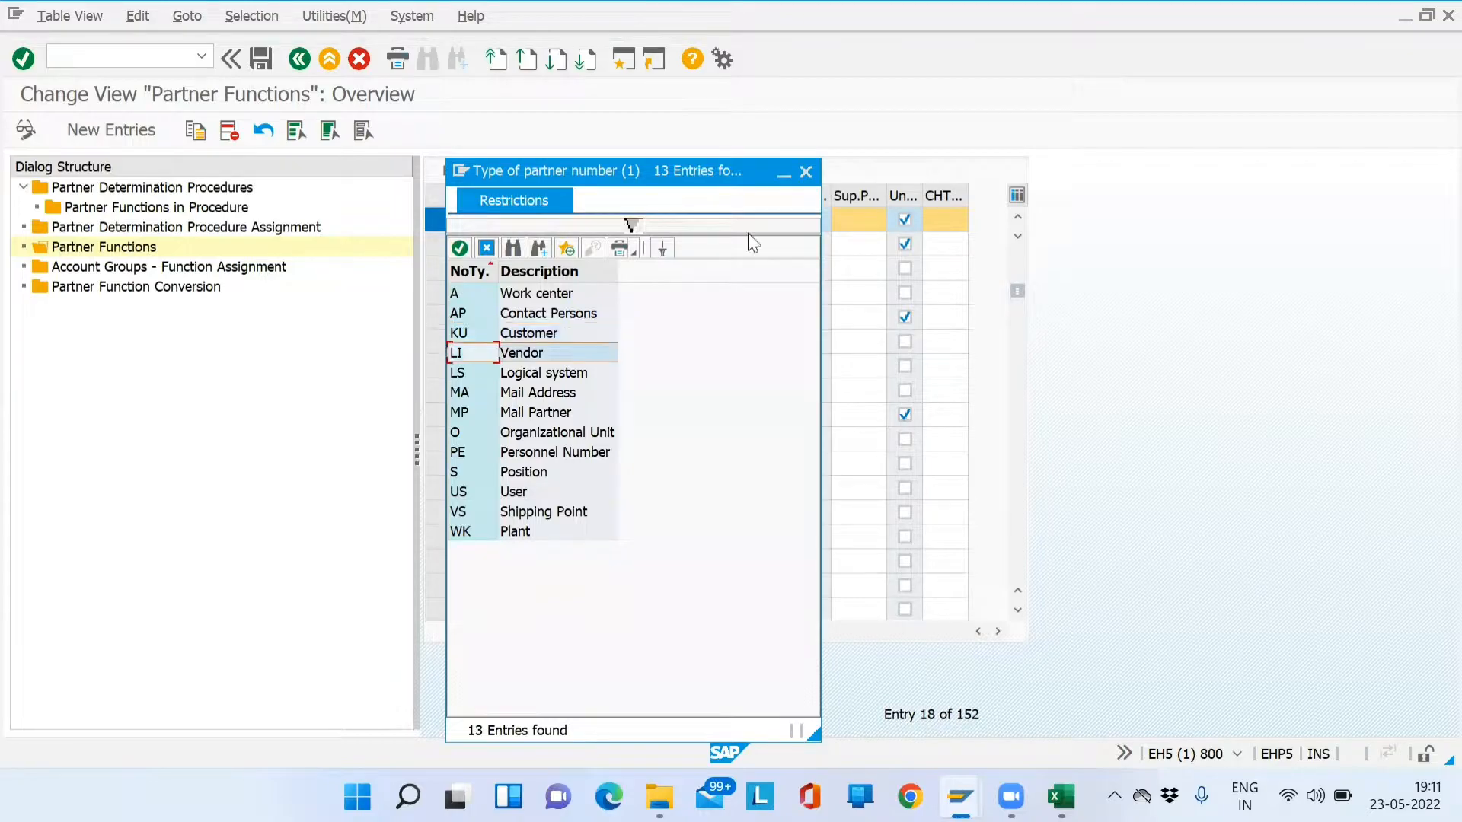
left_click(804, 172)
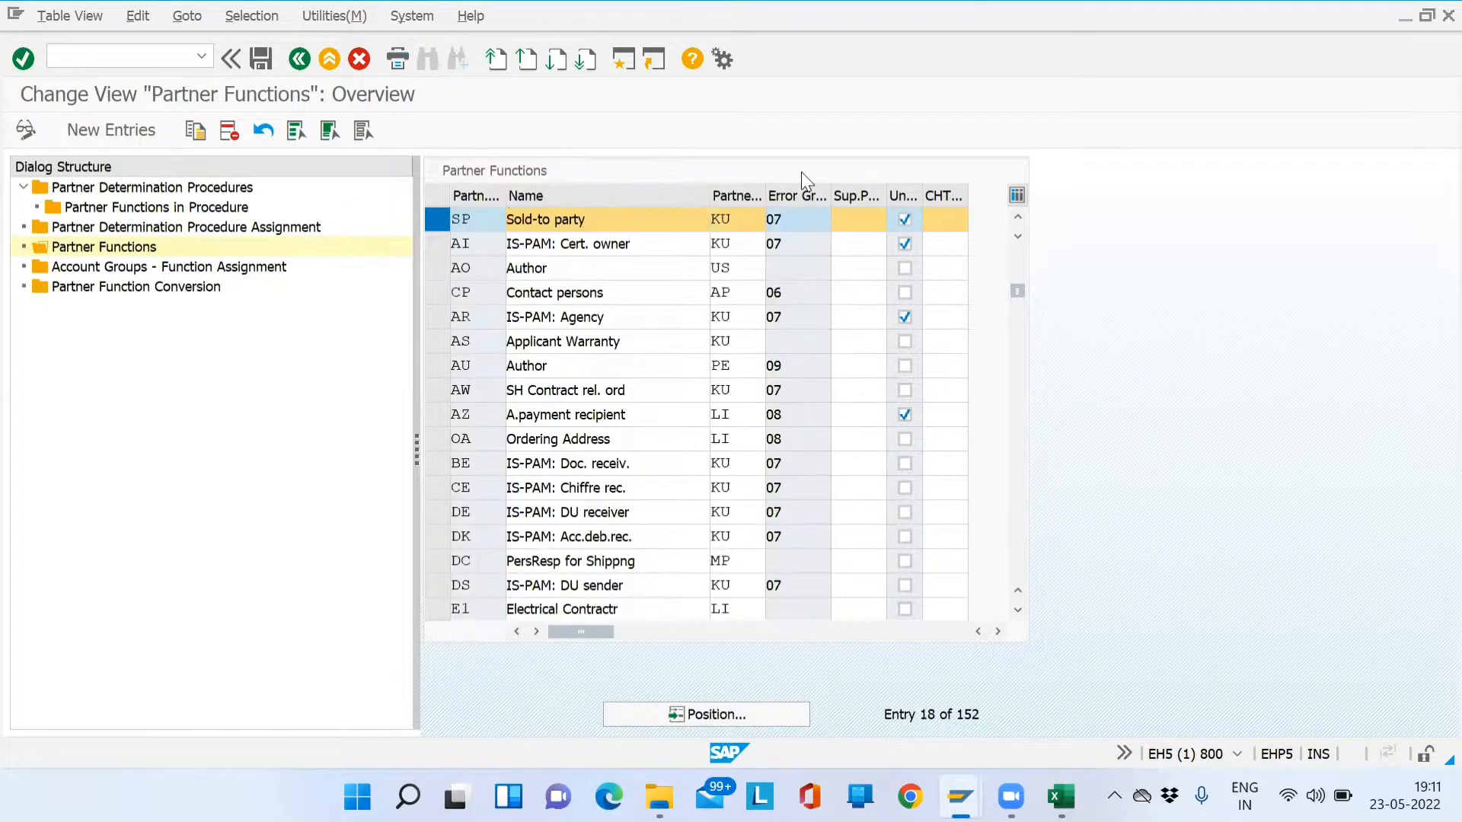
double_click(735, 421)
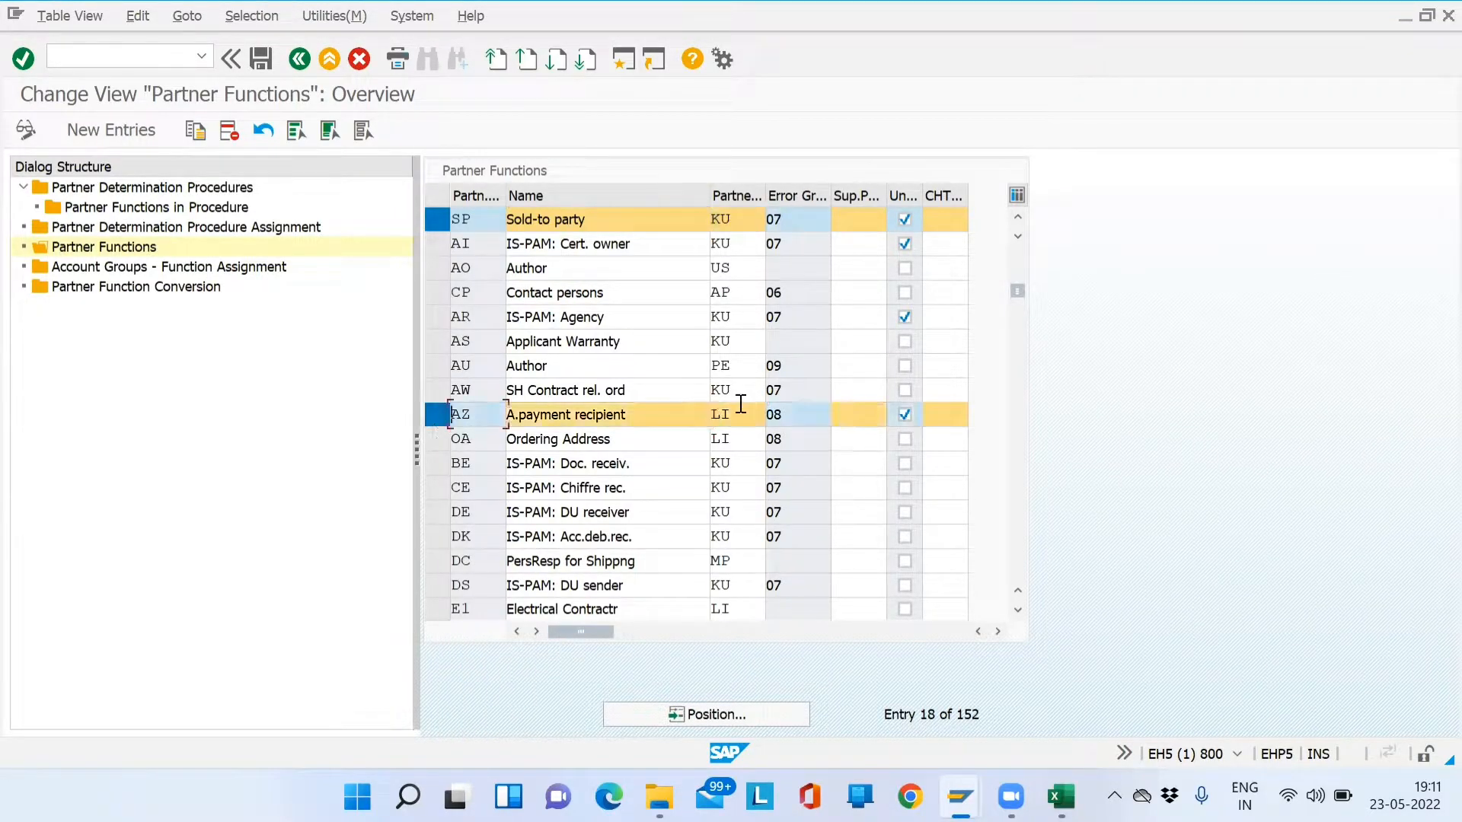
left_click(735, 410)
left_click(603, 440)
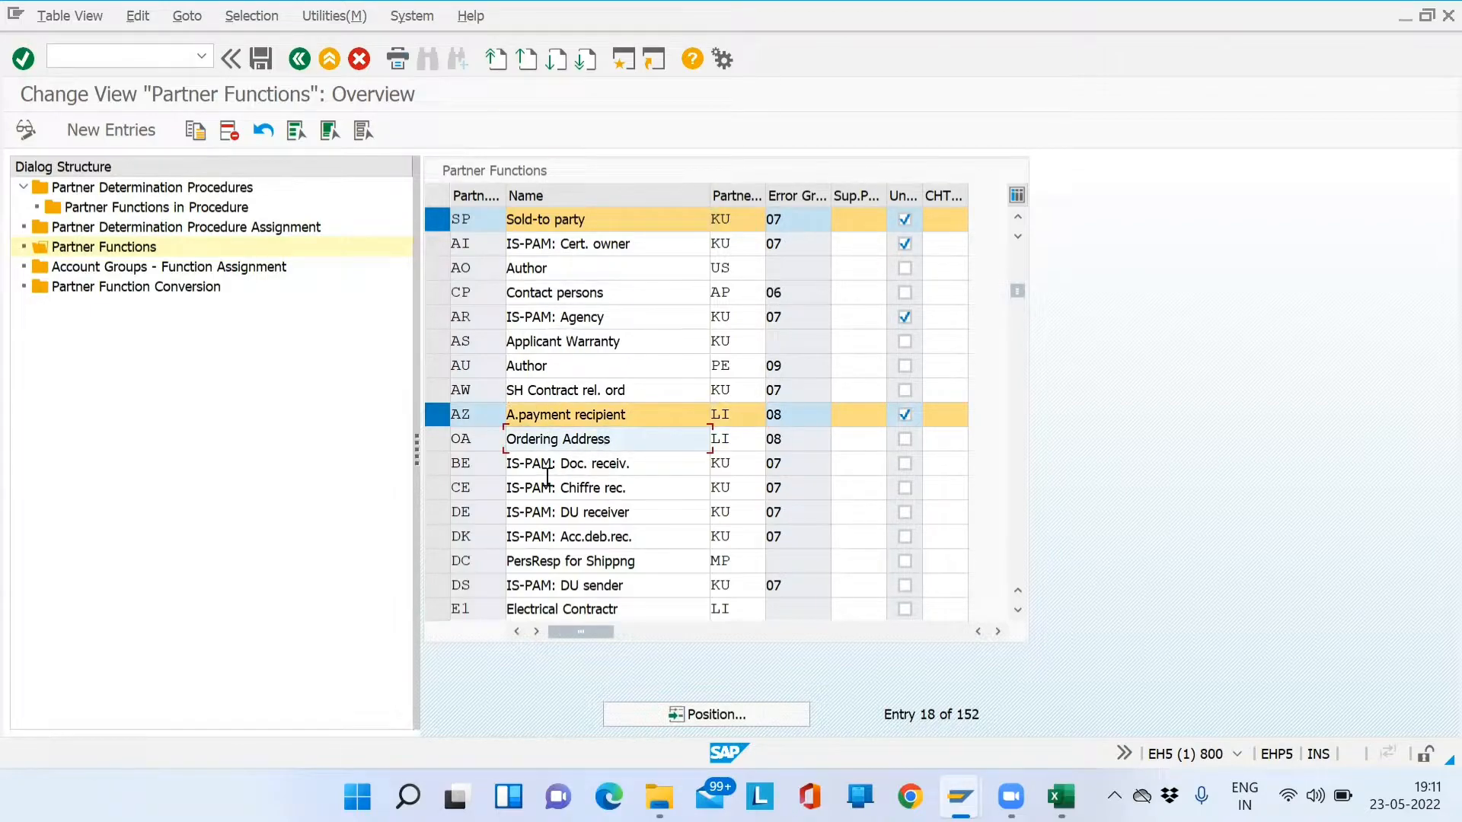
left_click(559, 534)
key("Page_Down")
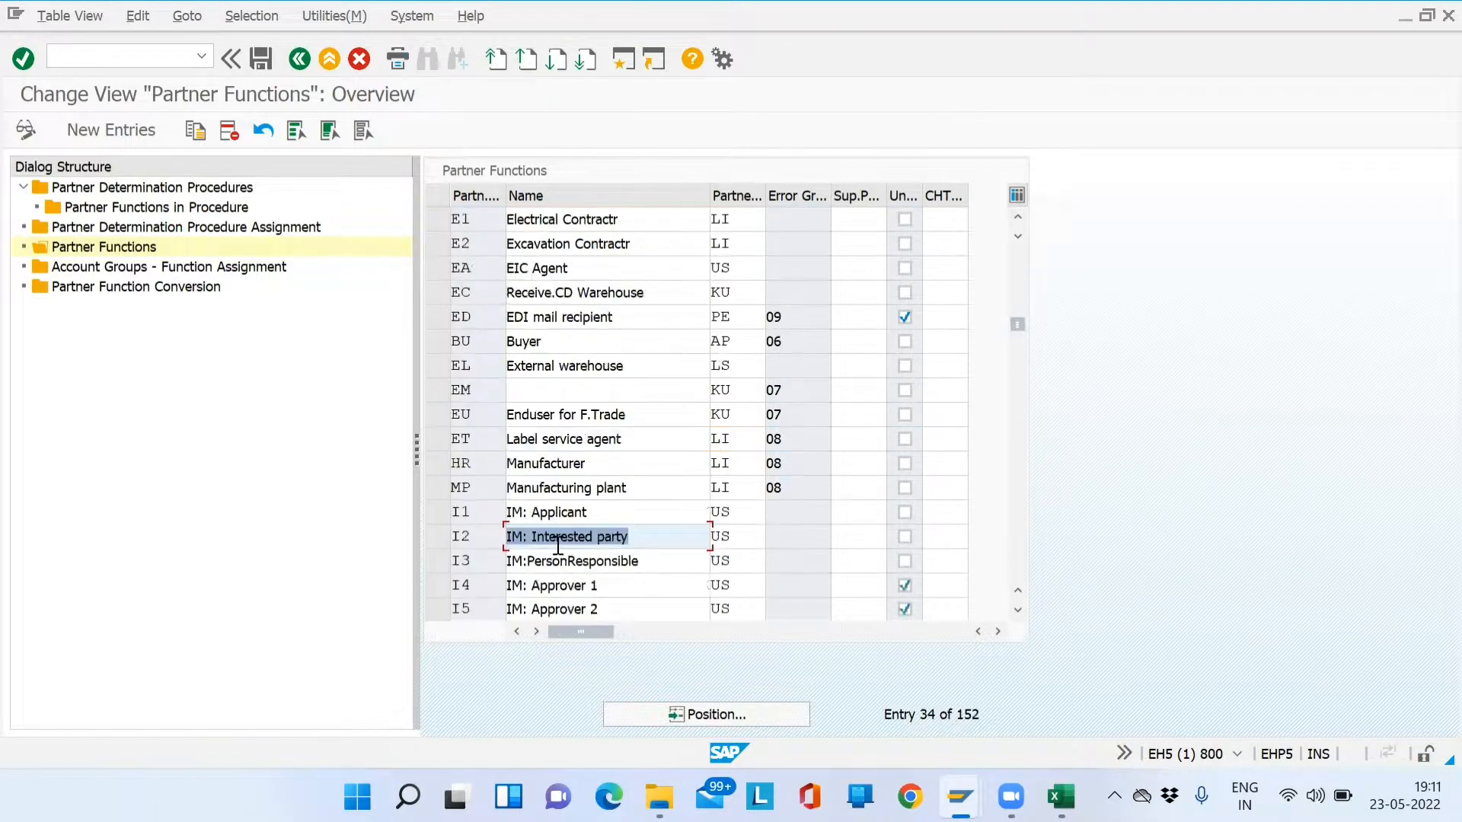
left_click(640, 242)
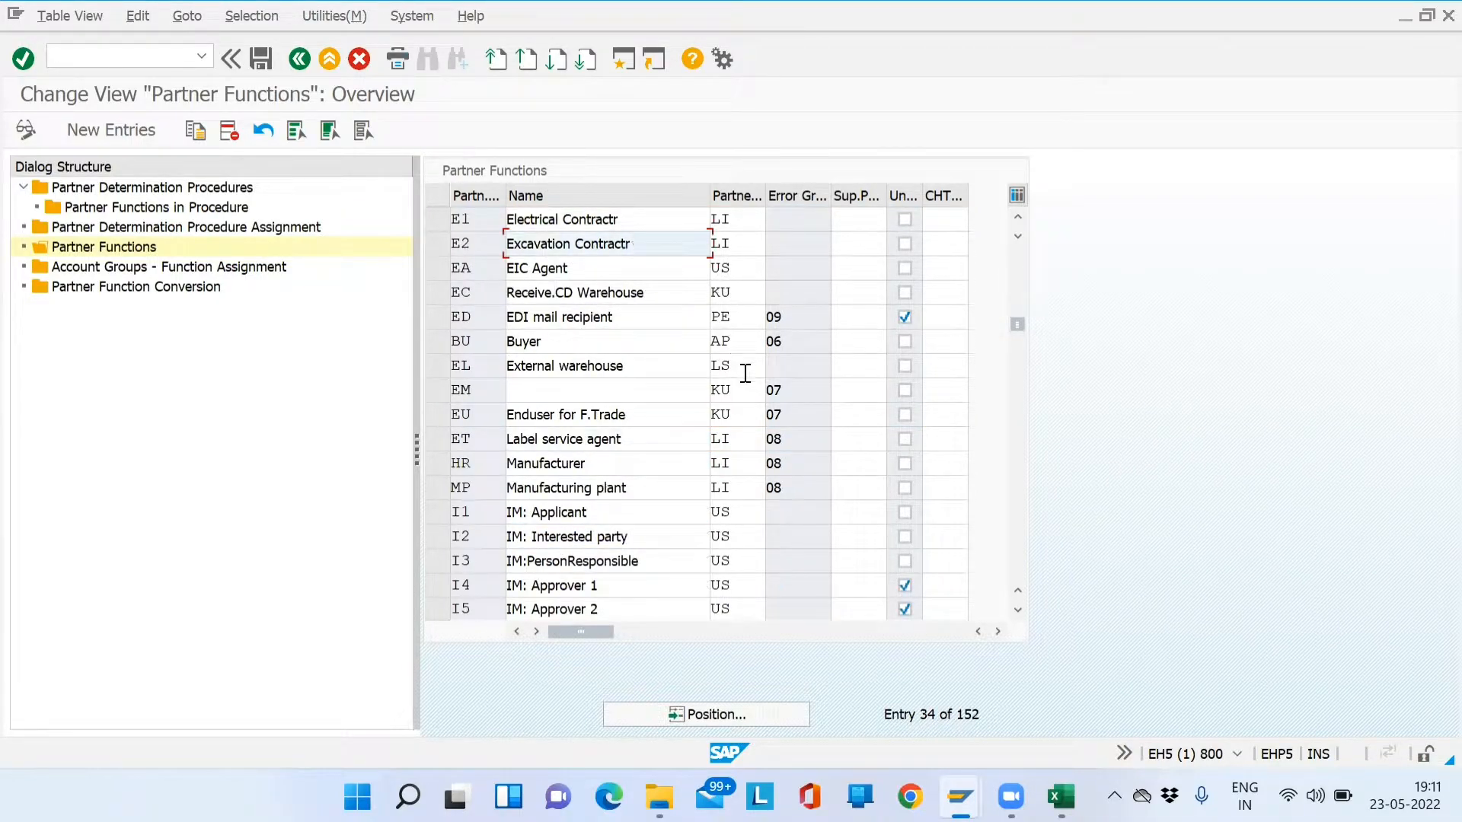
left_click(753, 219)
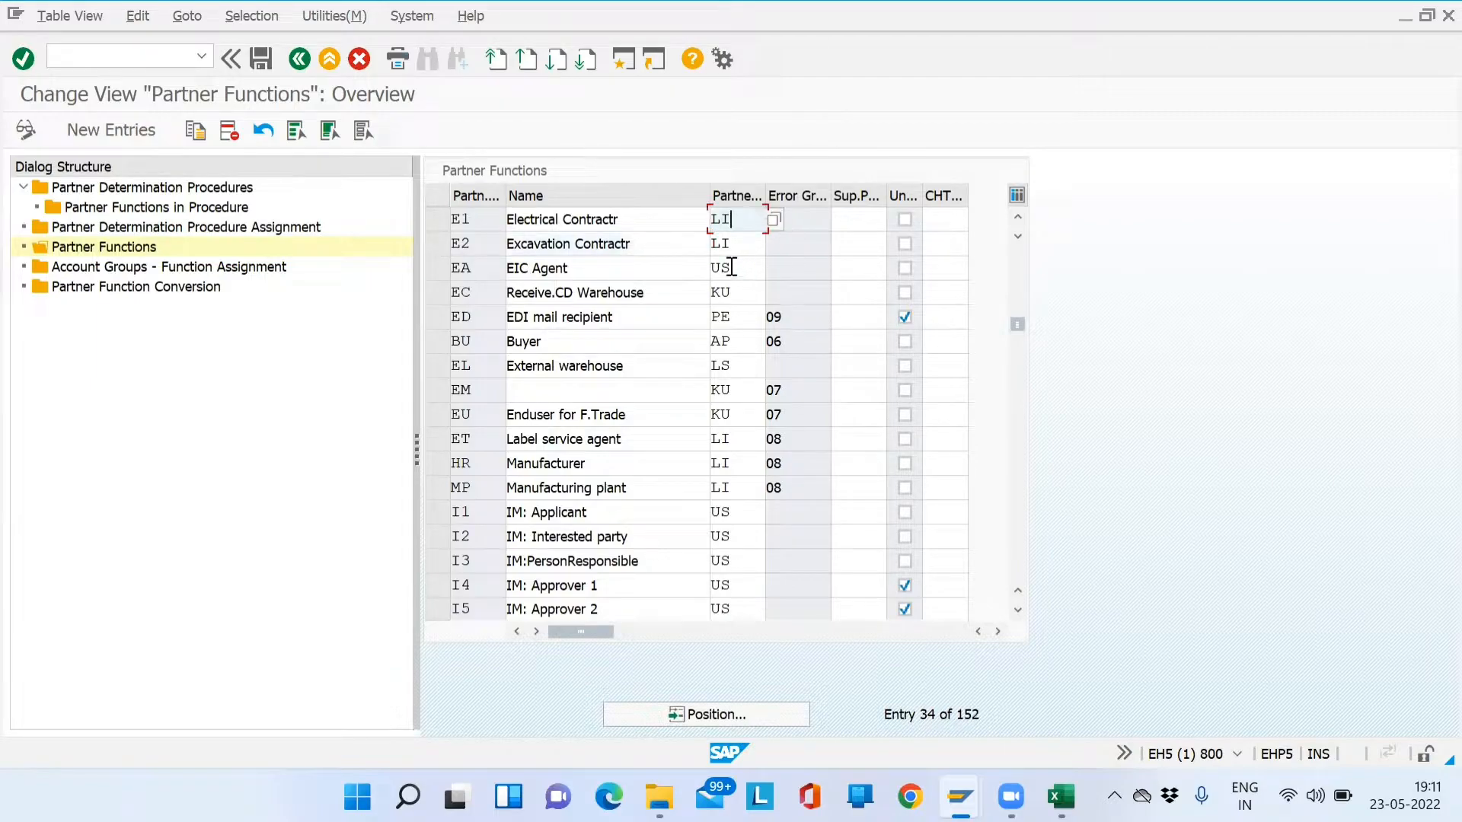
left_click(775, 219)
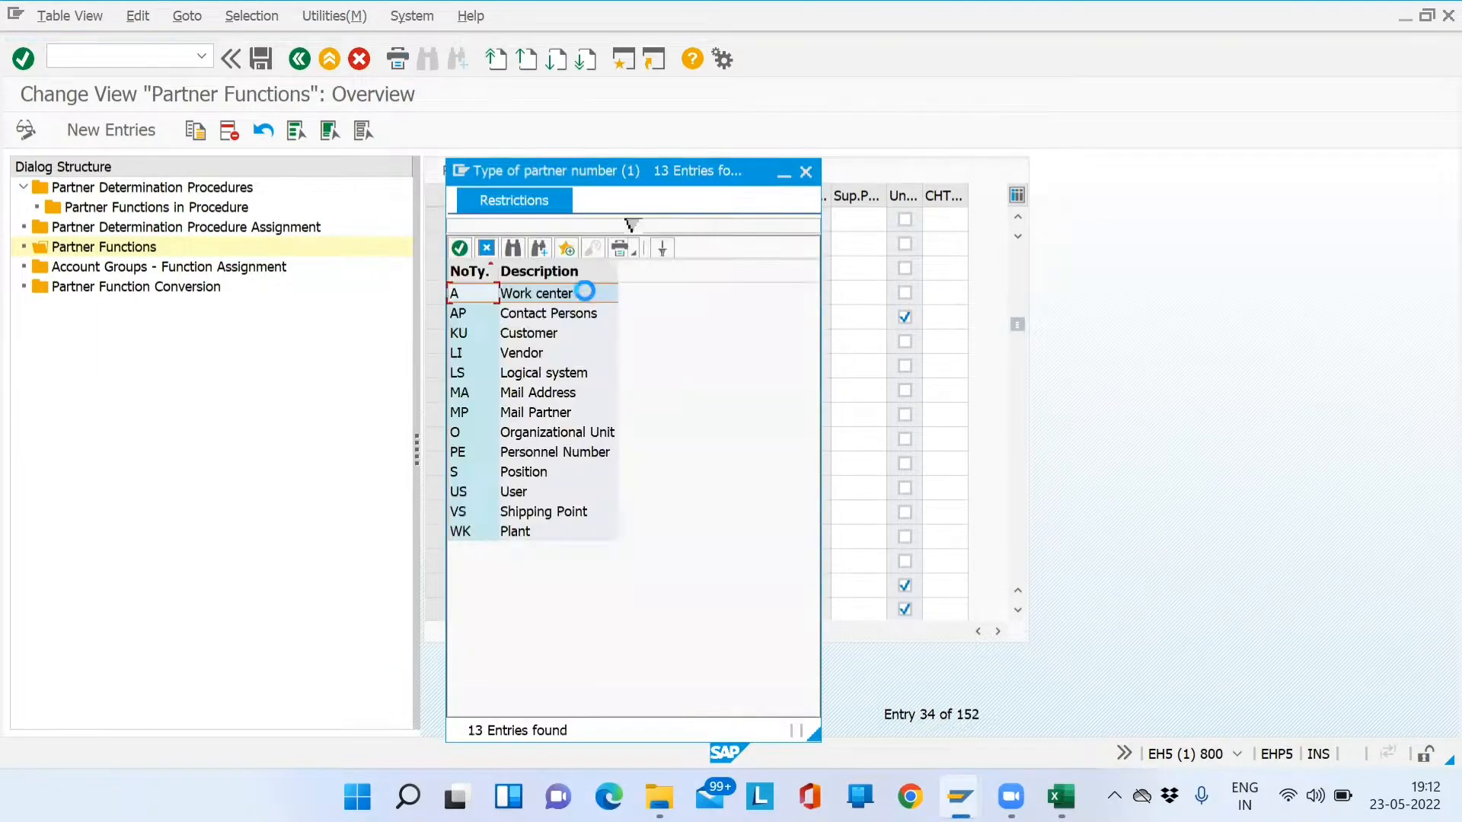
left_click(548, 320)
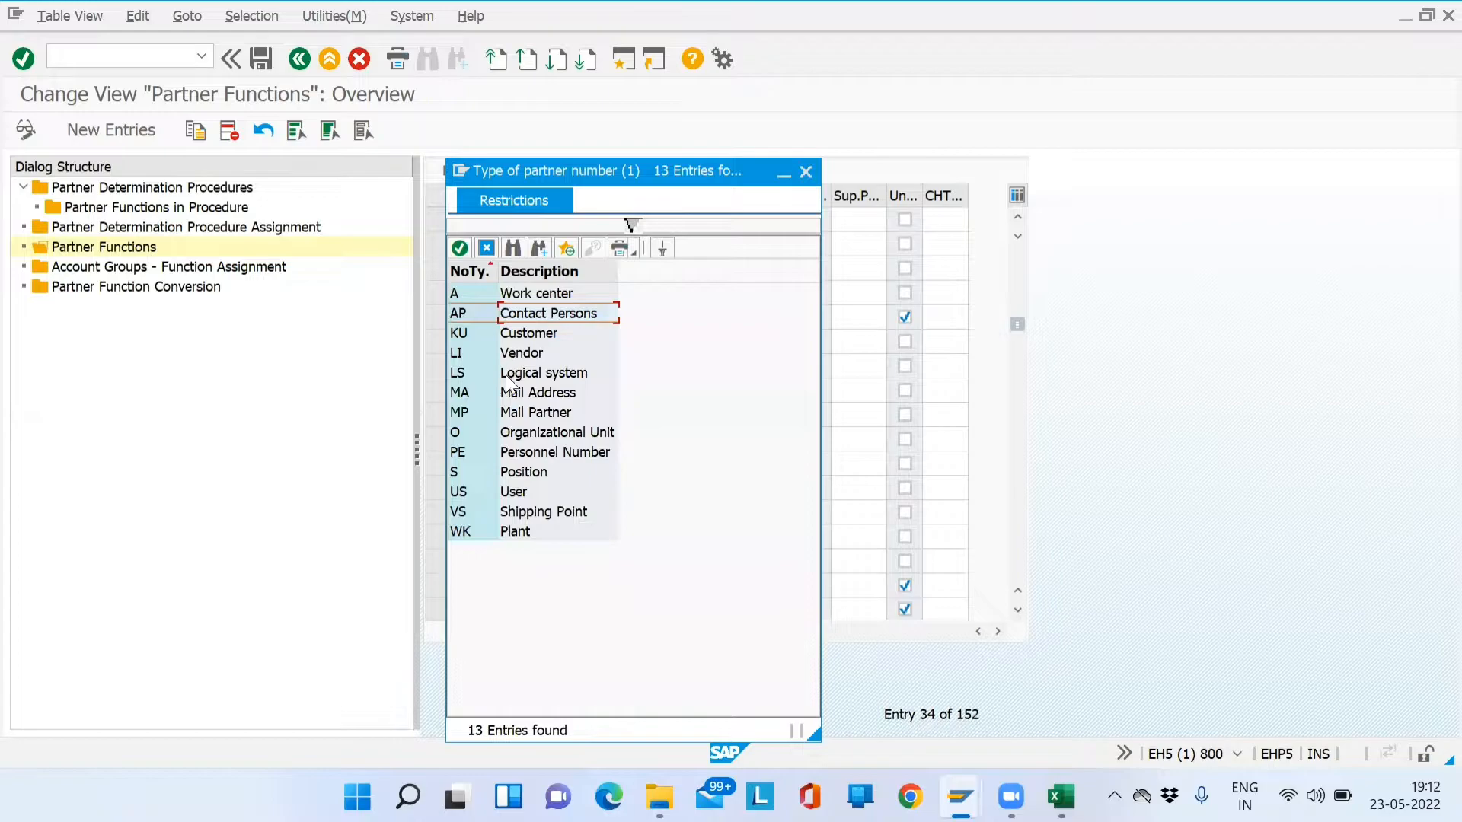
left_click(524, 355)
left_click(511, 493)
left_click(526, 333)
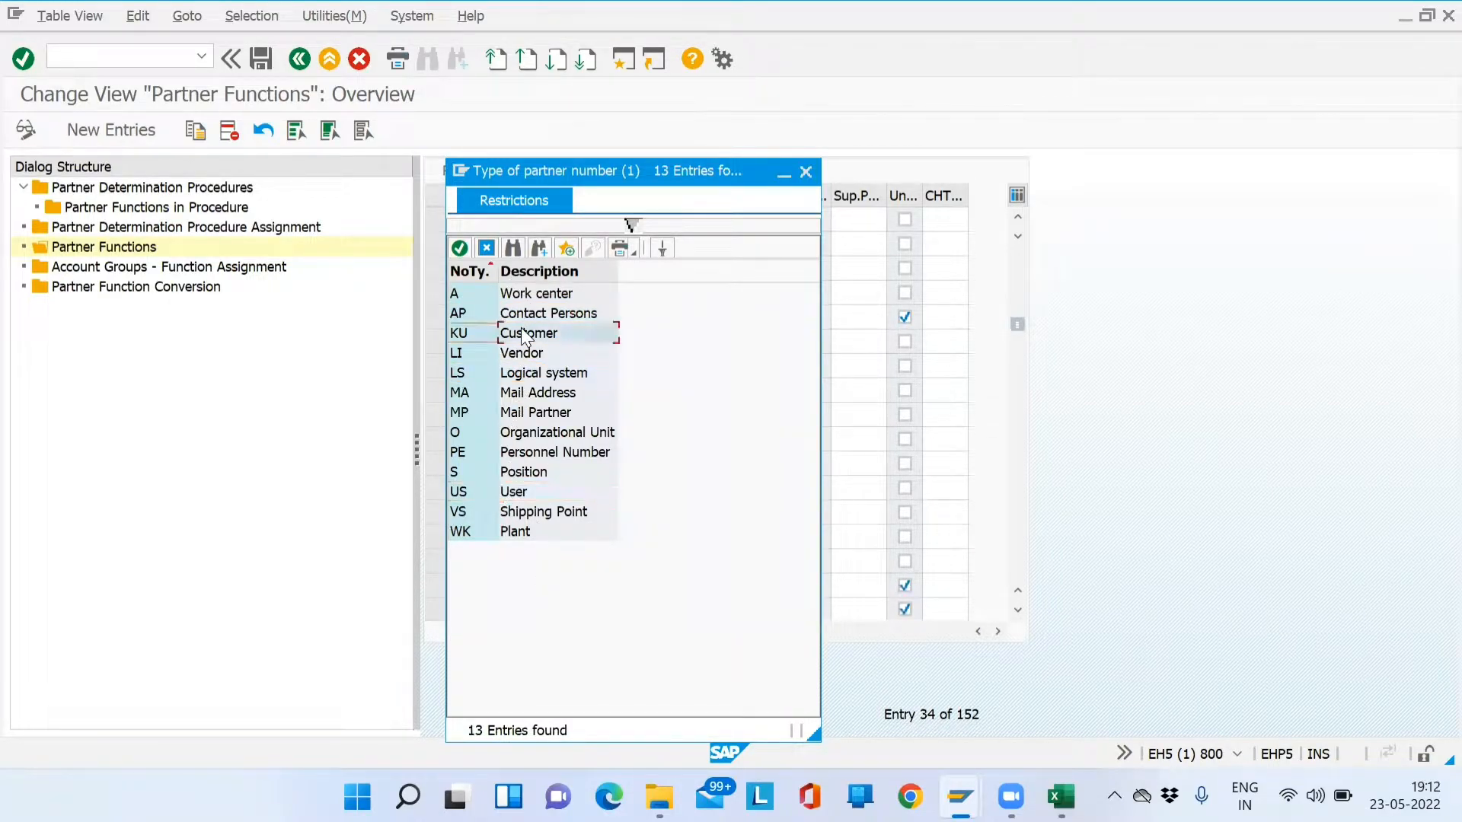
left_click(805, 172)
left_click(634, 714)
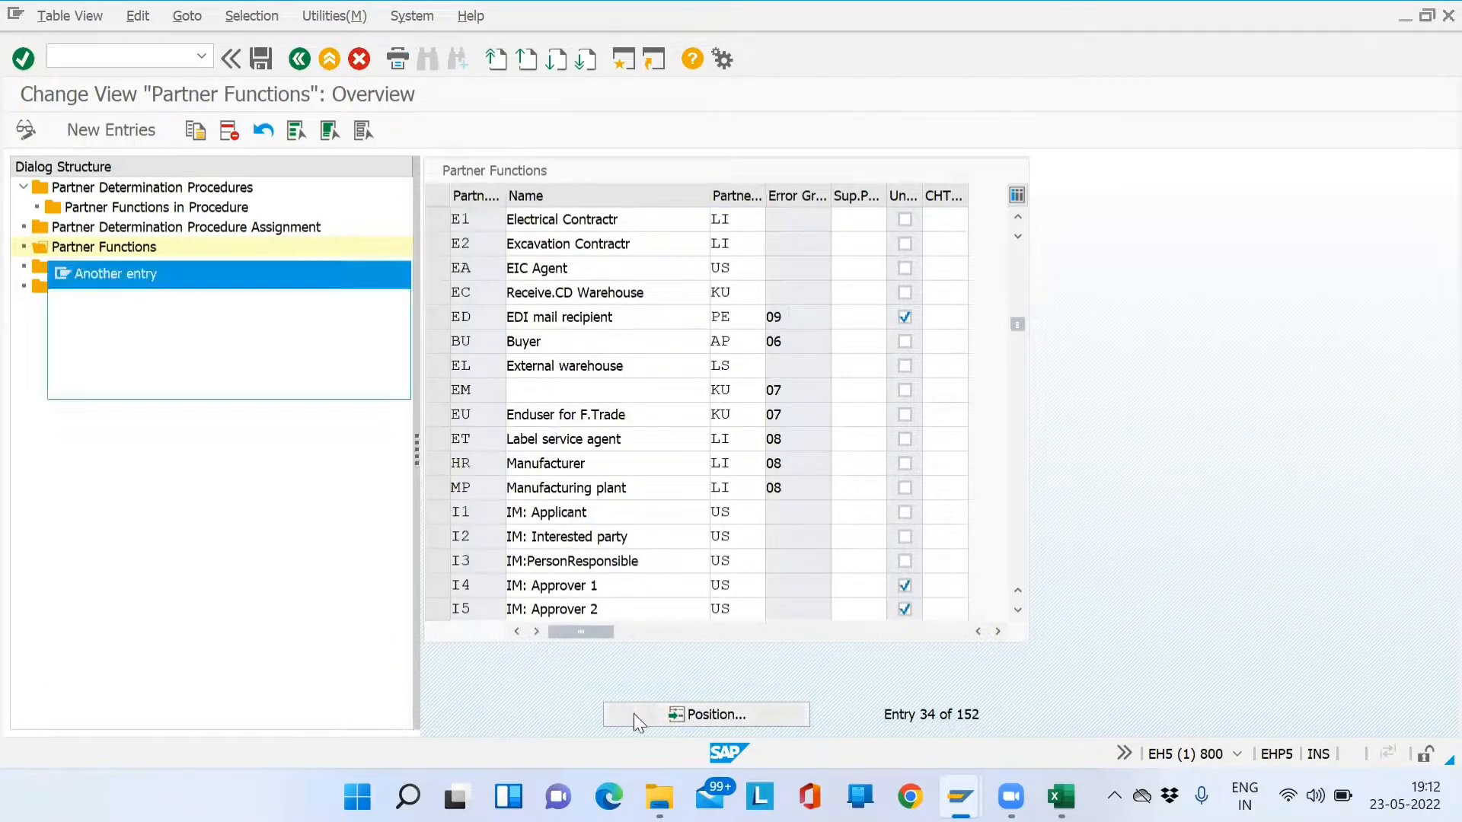
type("SP")
key("Return")
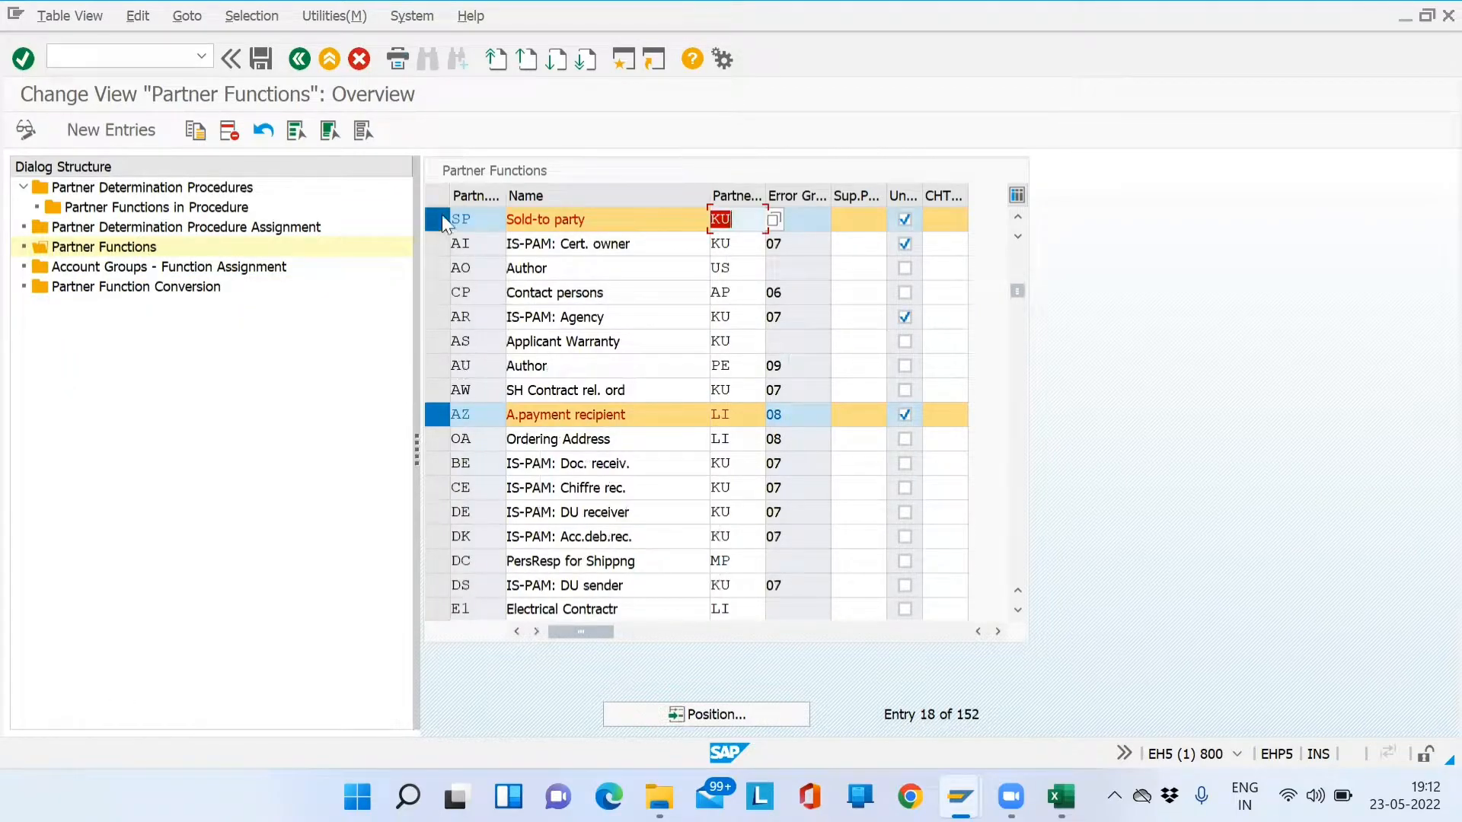
left_click(440, 420)
left_click(695, 719)
type("SH")
key("Return")
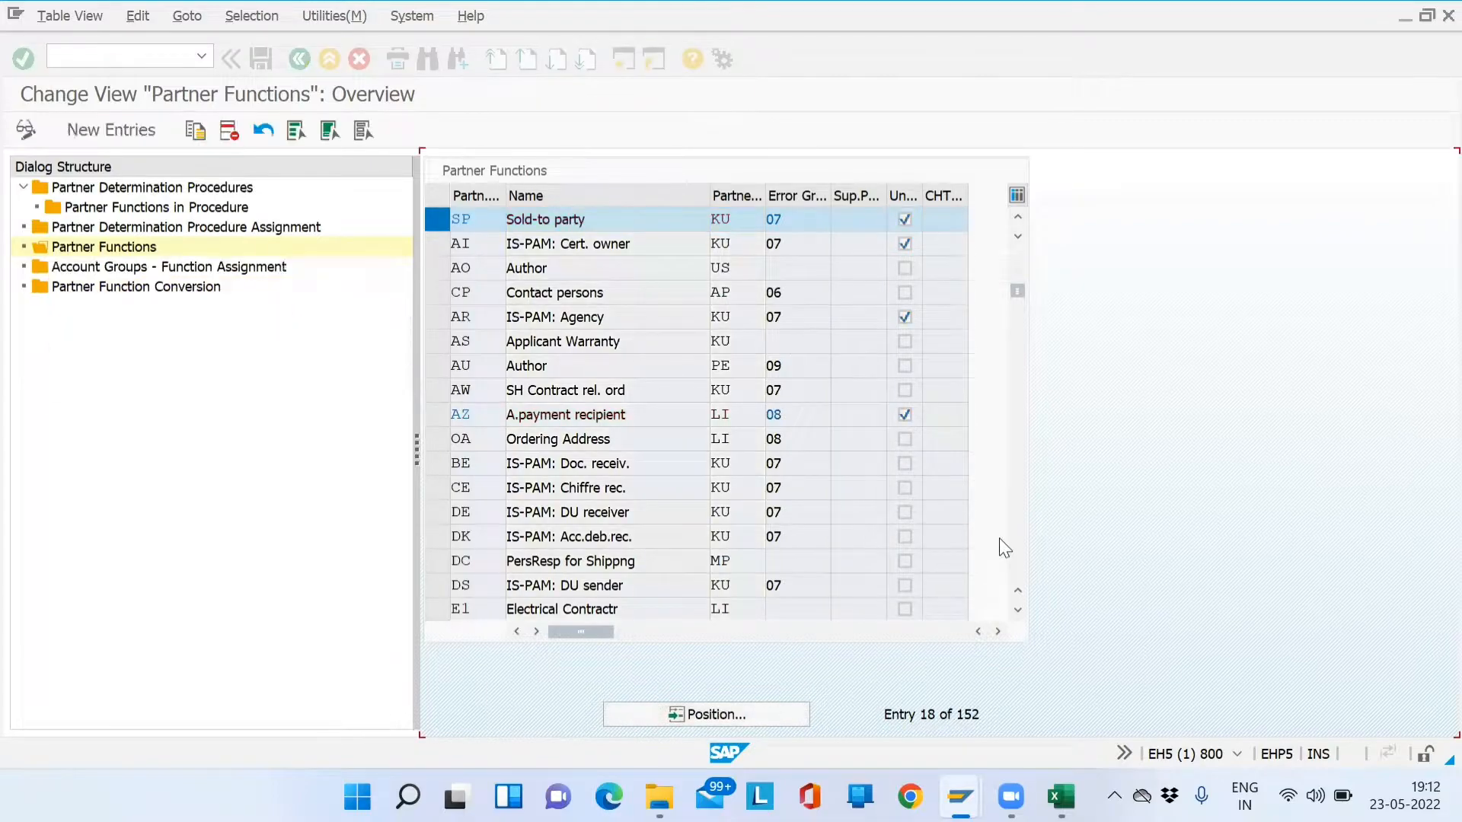
left_click(439, 220)
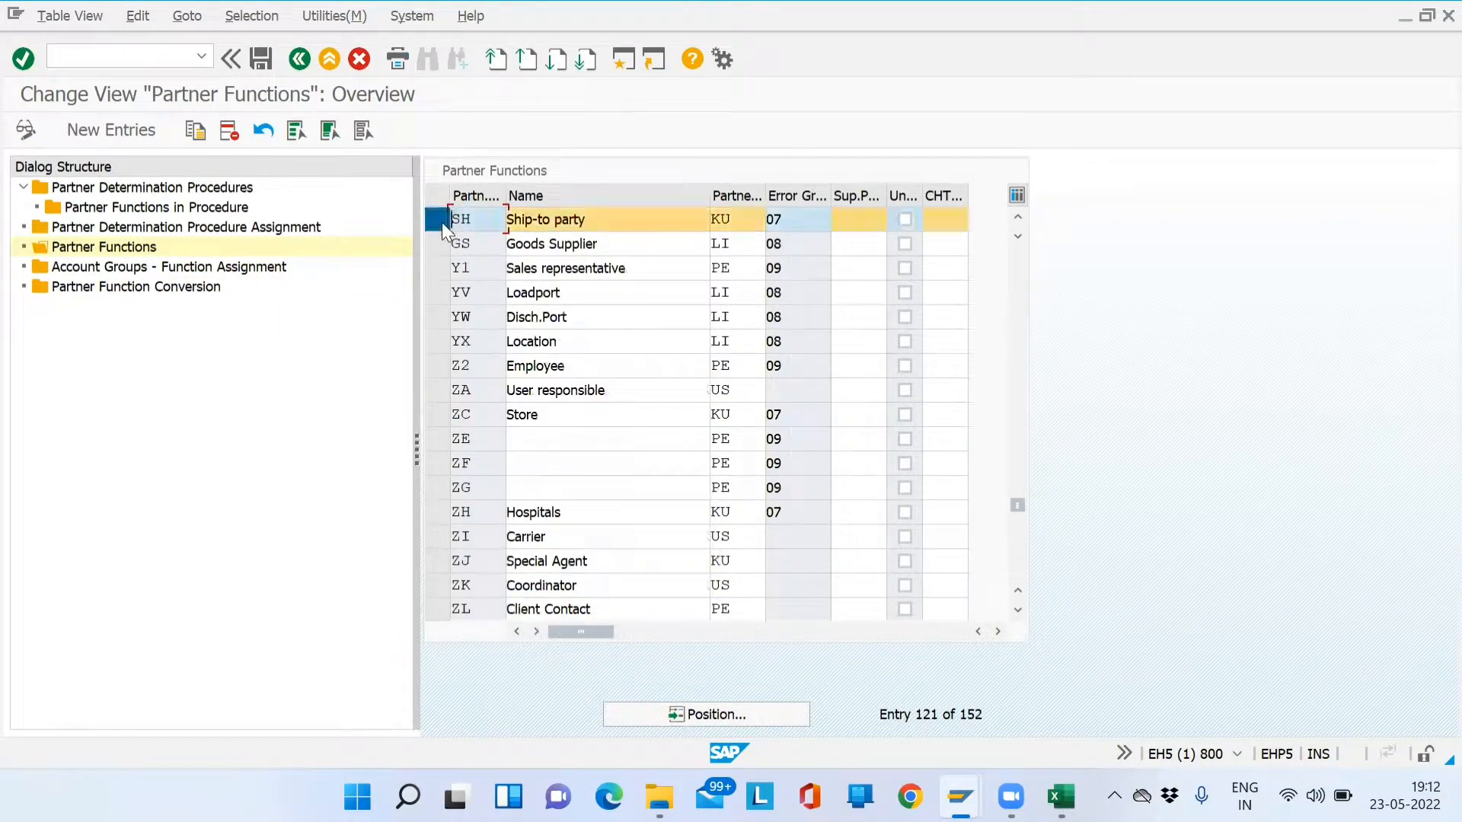
left_click(641, 718)
type("BP")
key("Return")
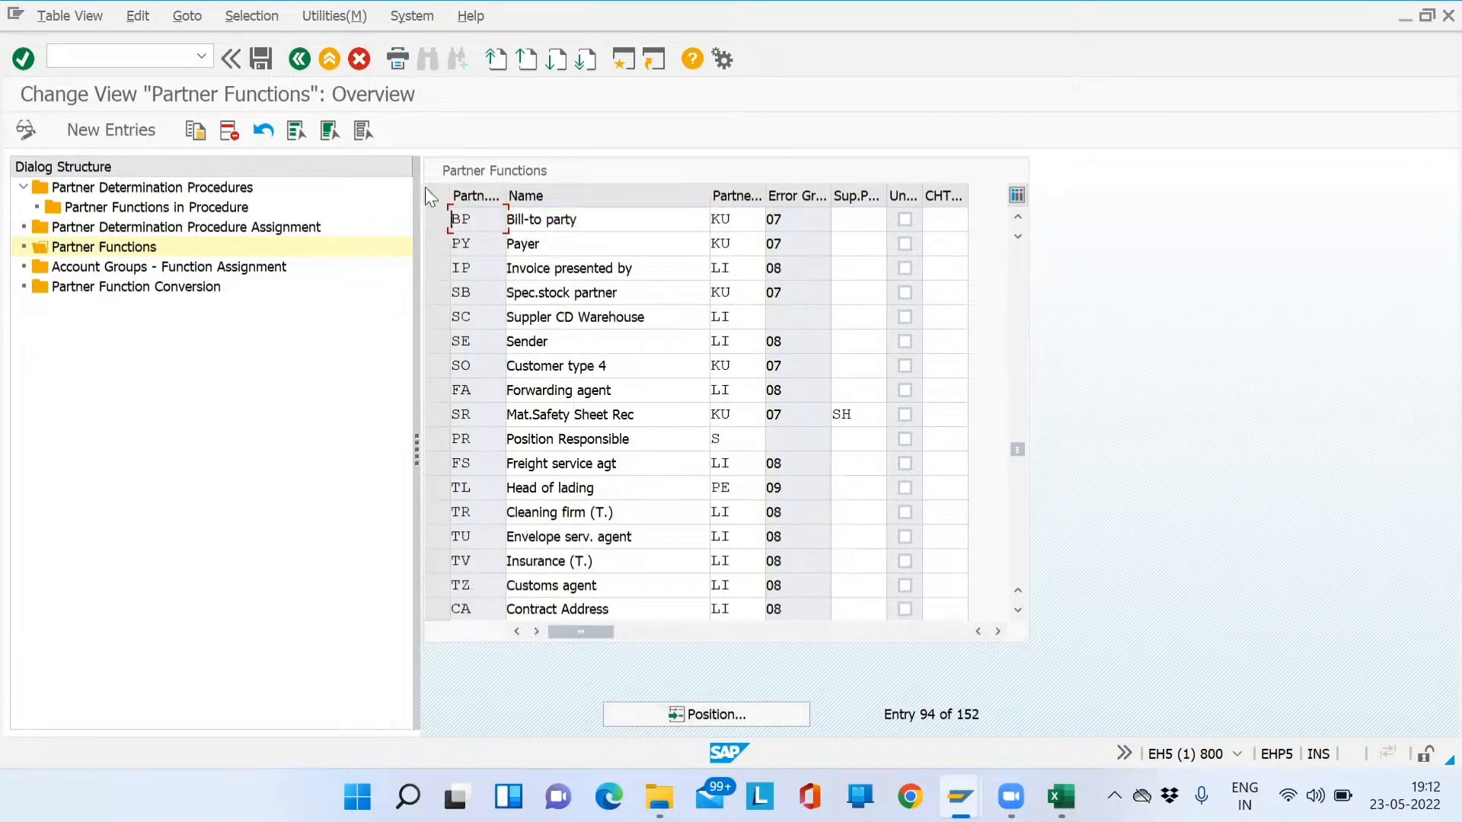
left_click(436, 220)
left_click(646, 706)
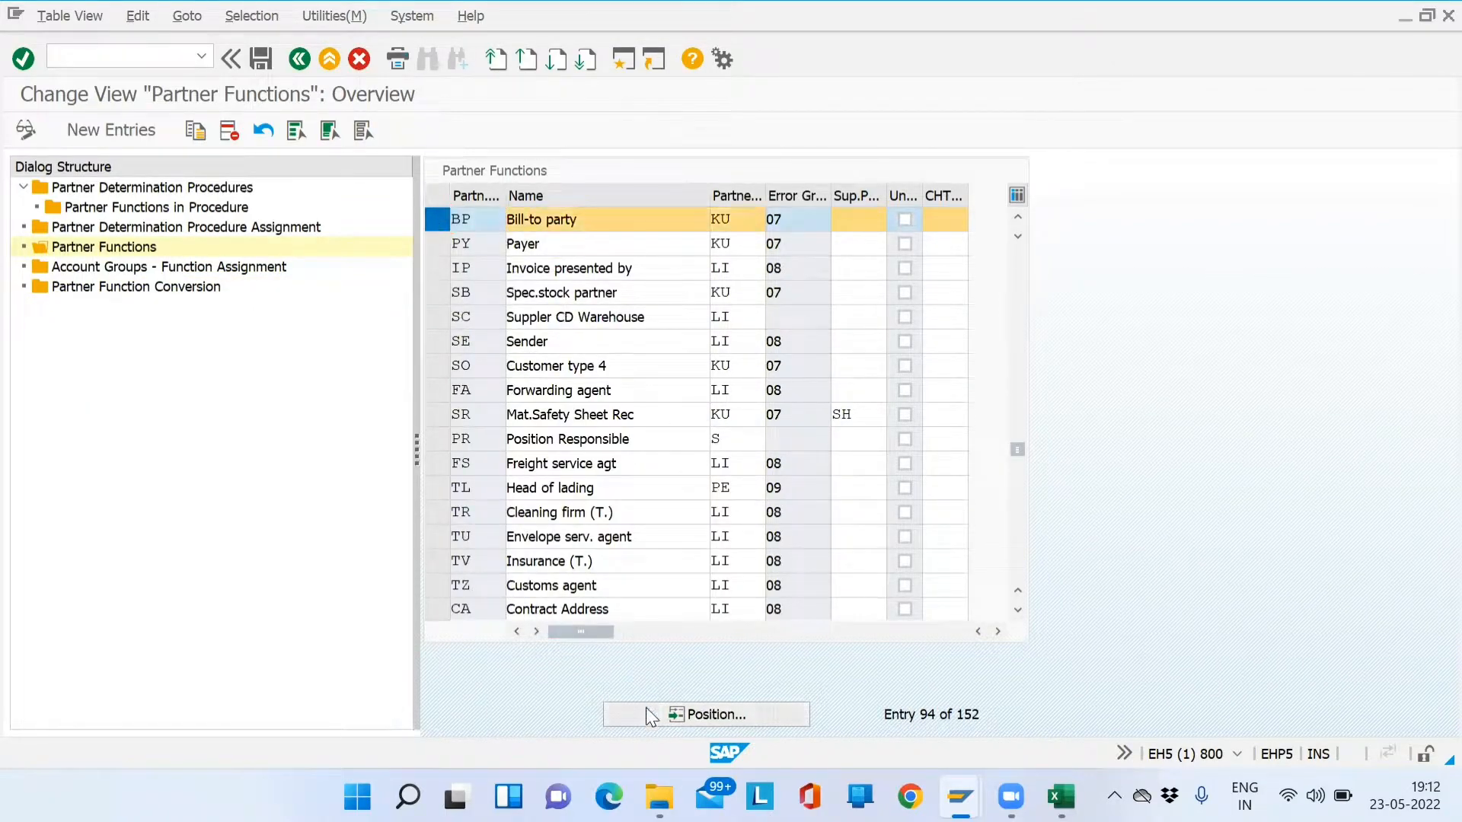
type("PY")
key("Return")
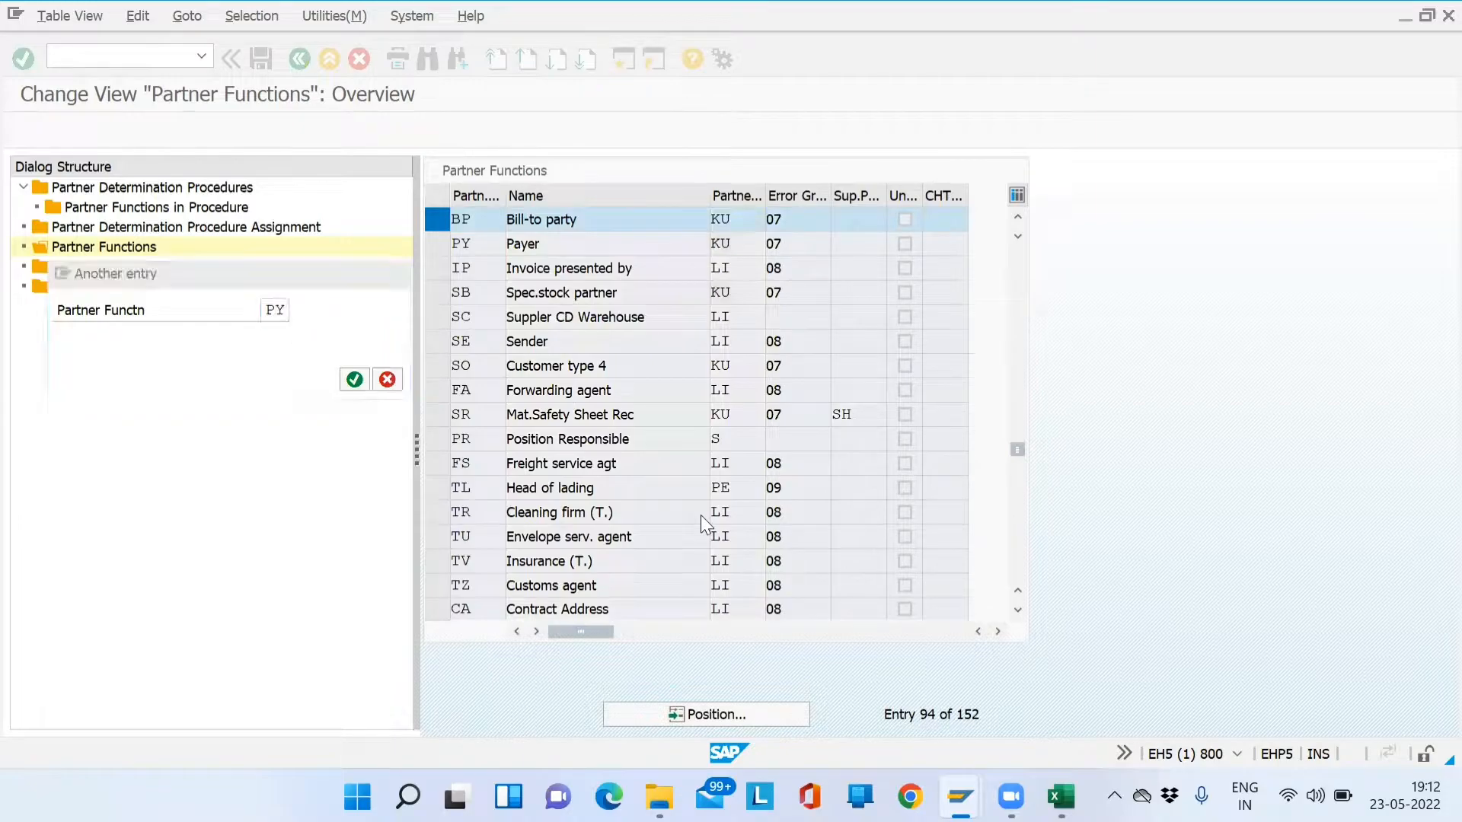
left_click(440, 216)
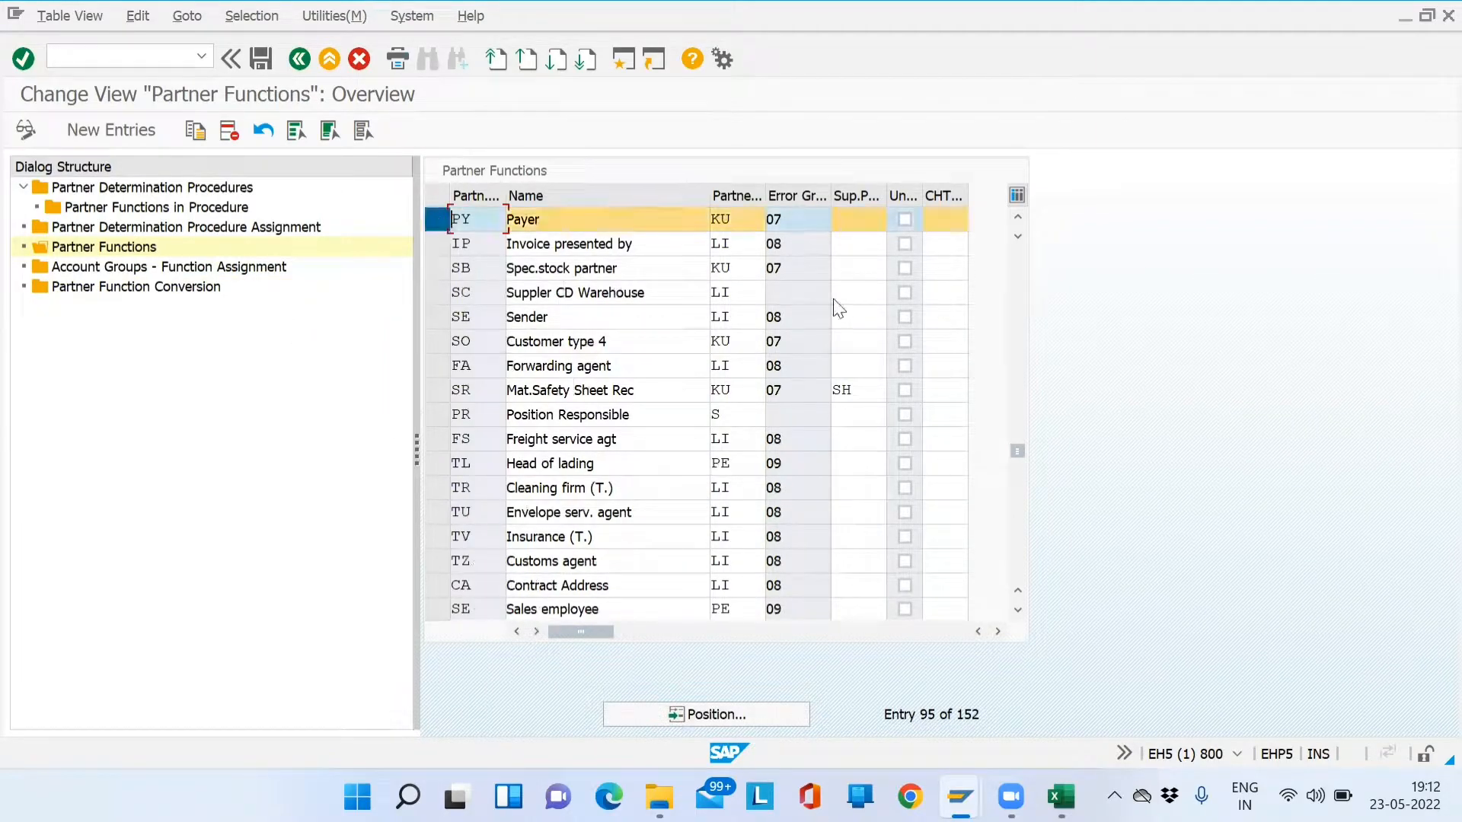
left_click_drag(1024, 453, 1016, 337)
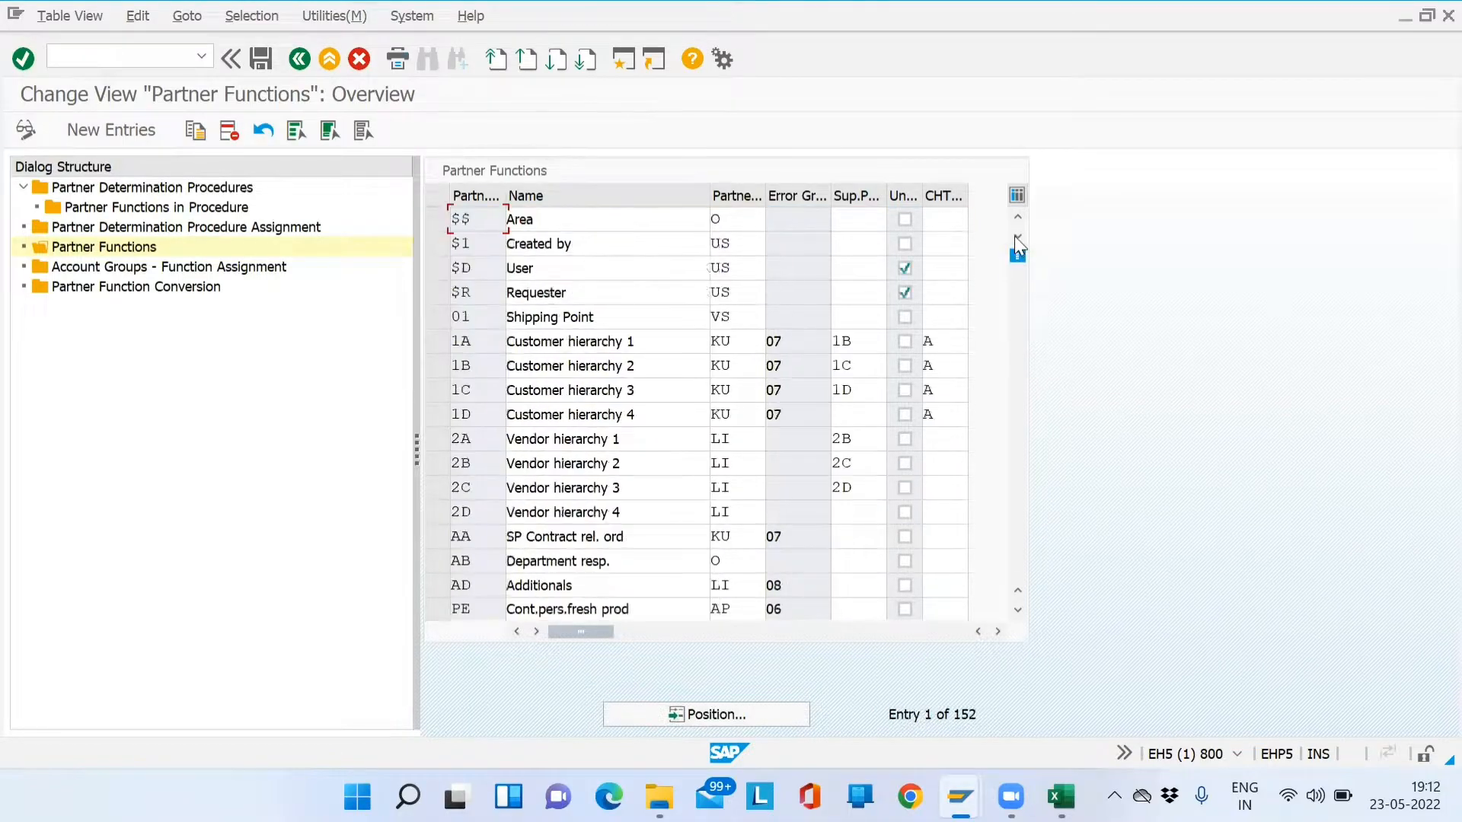
left_click_drag(1017, 255, 1018, 361)
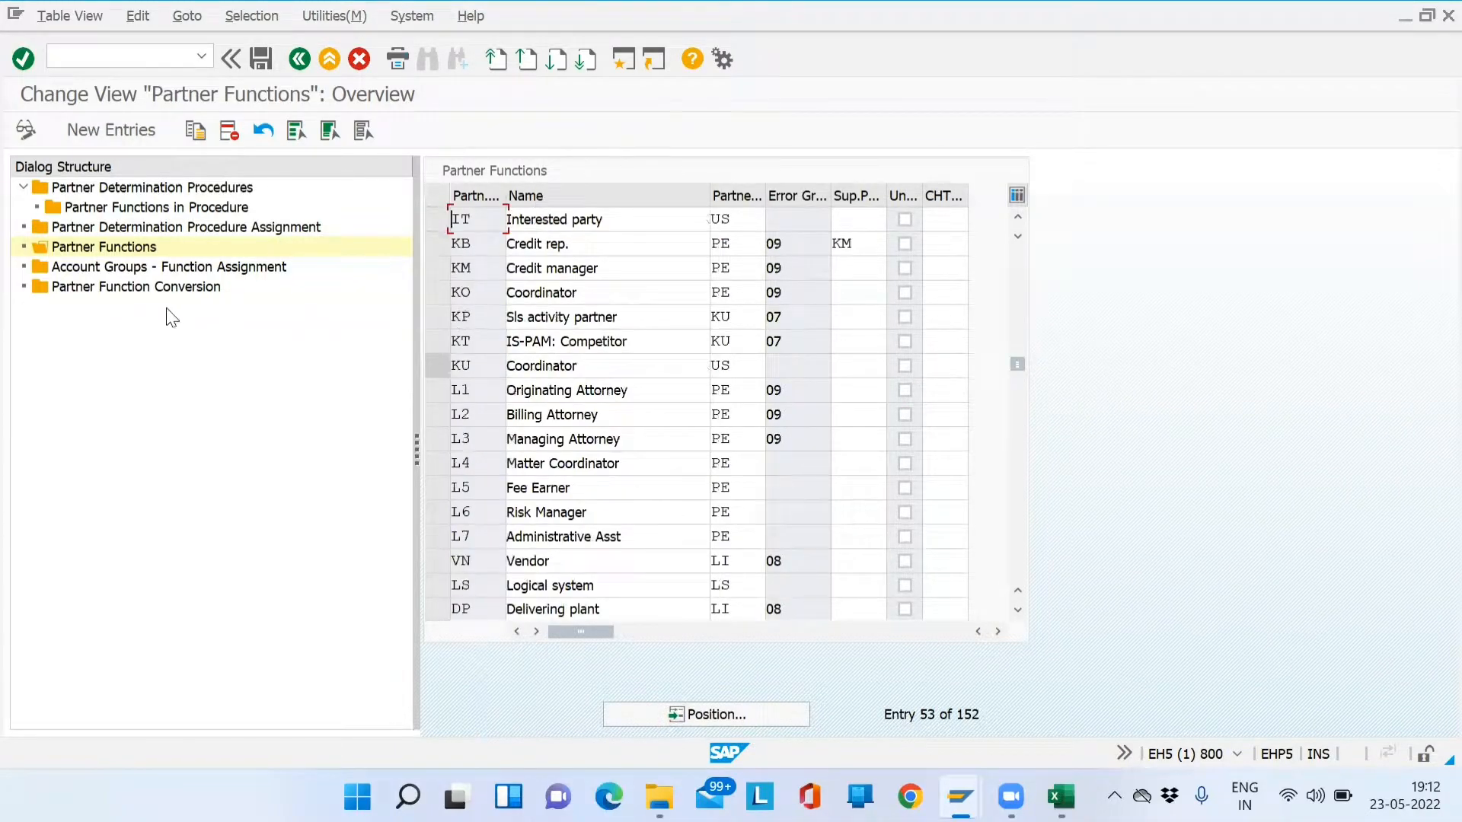
left_click(95, 273)
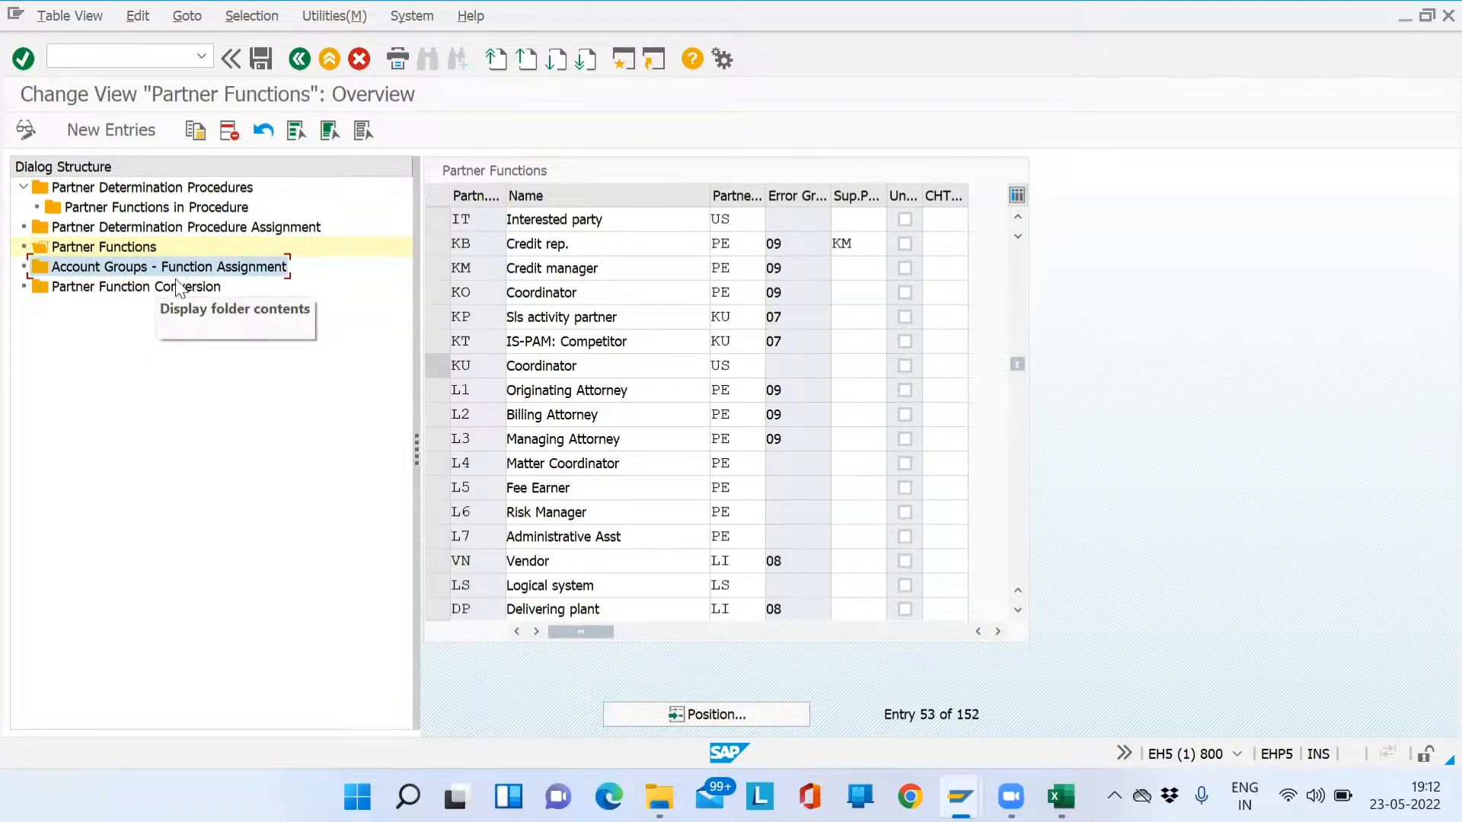
left_click(67, 248)
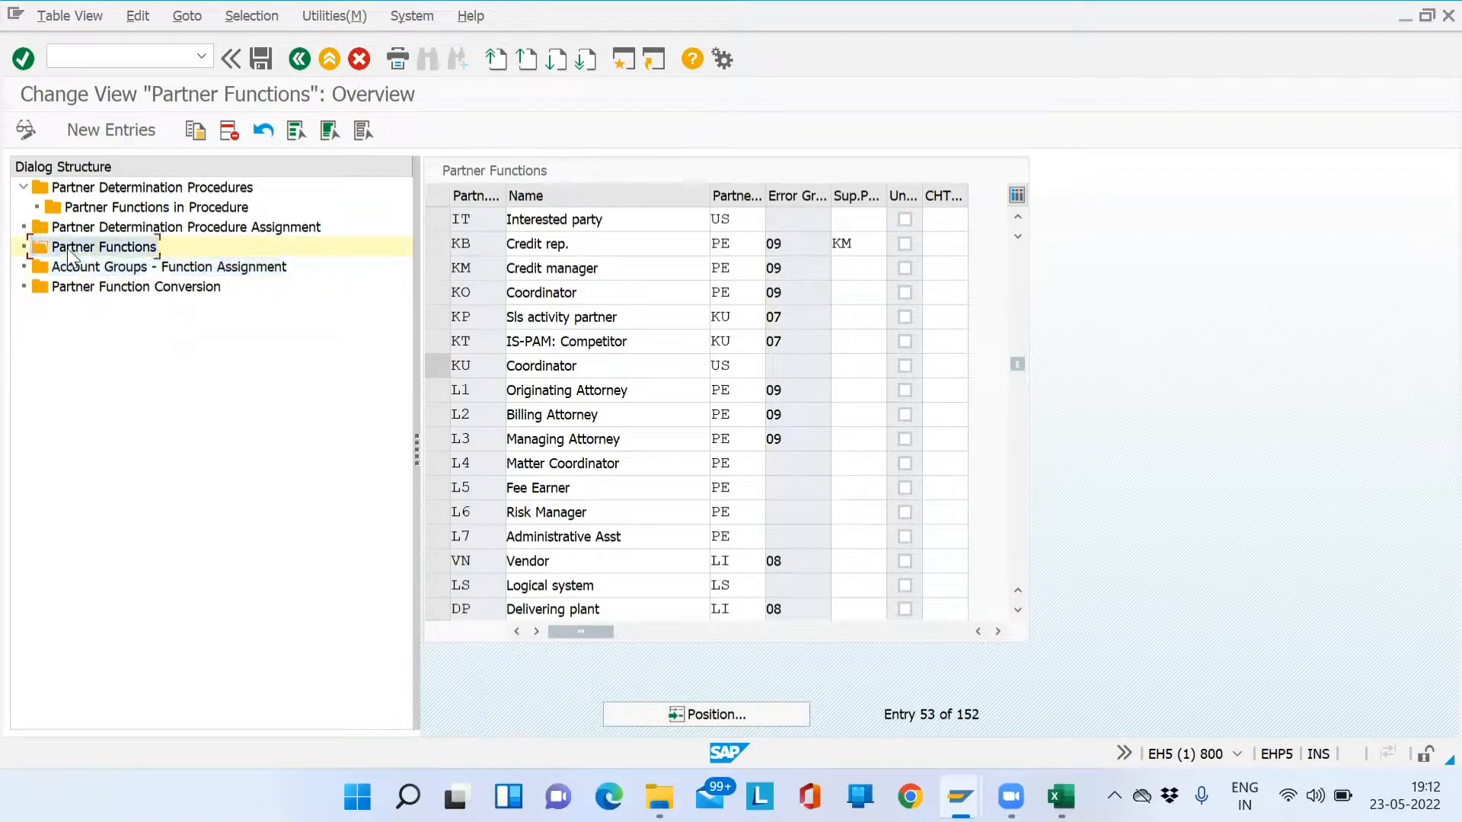
left_click(86, 268)
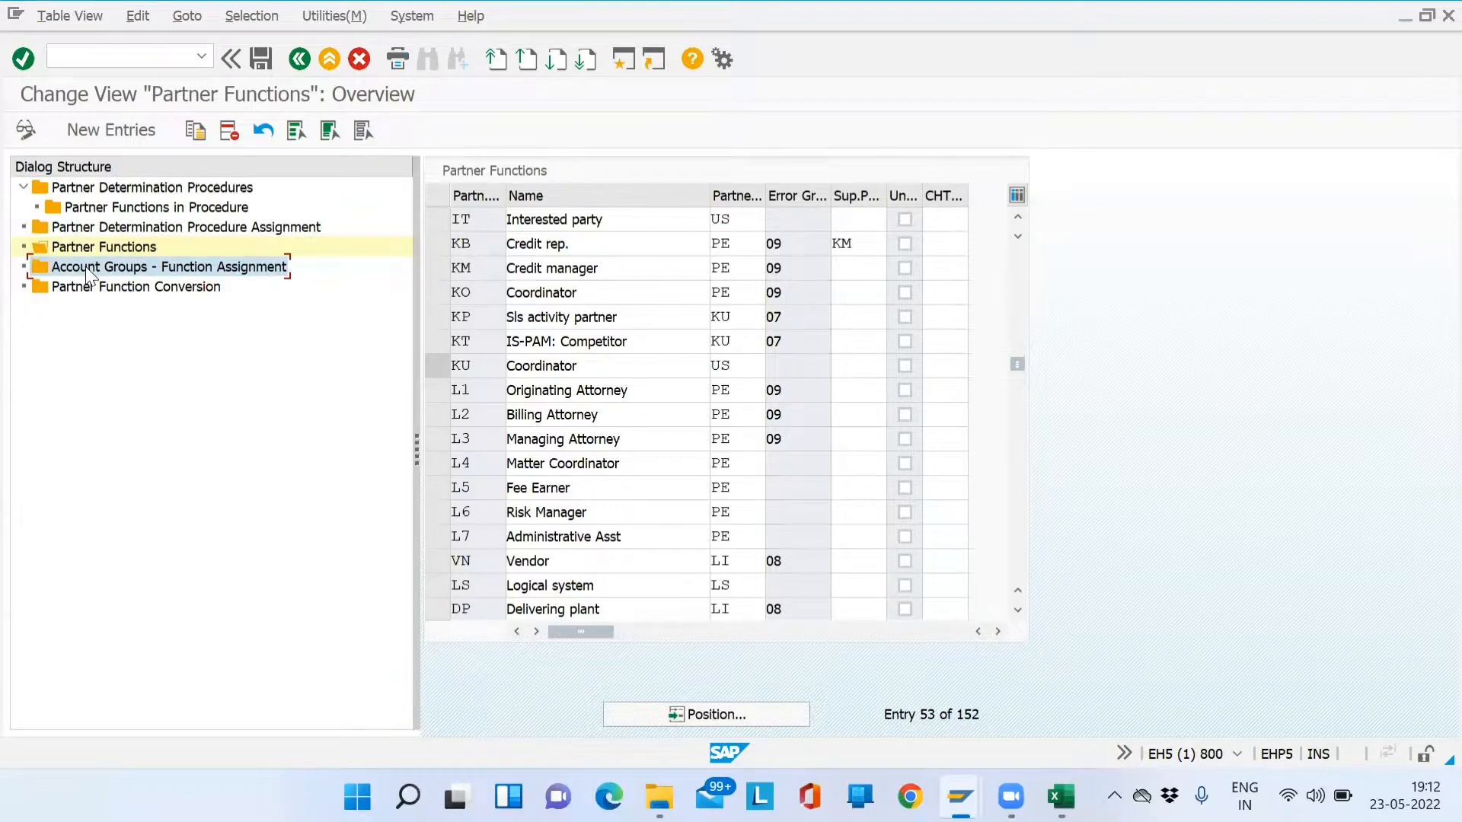
left_click(94, 233)
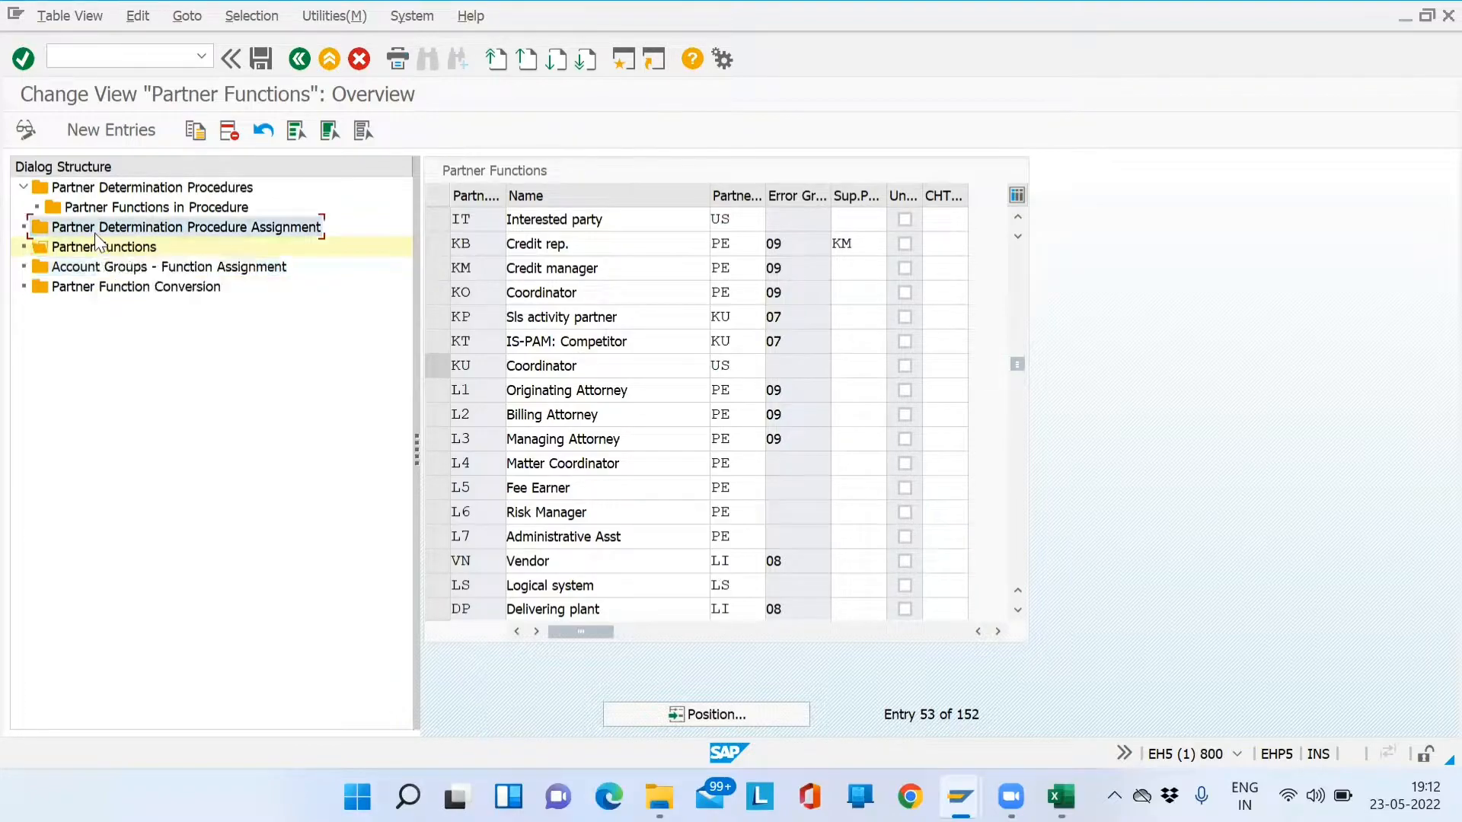
left_click(96, 274)
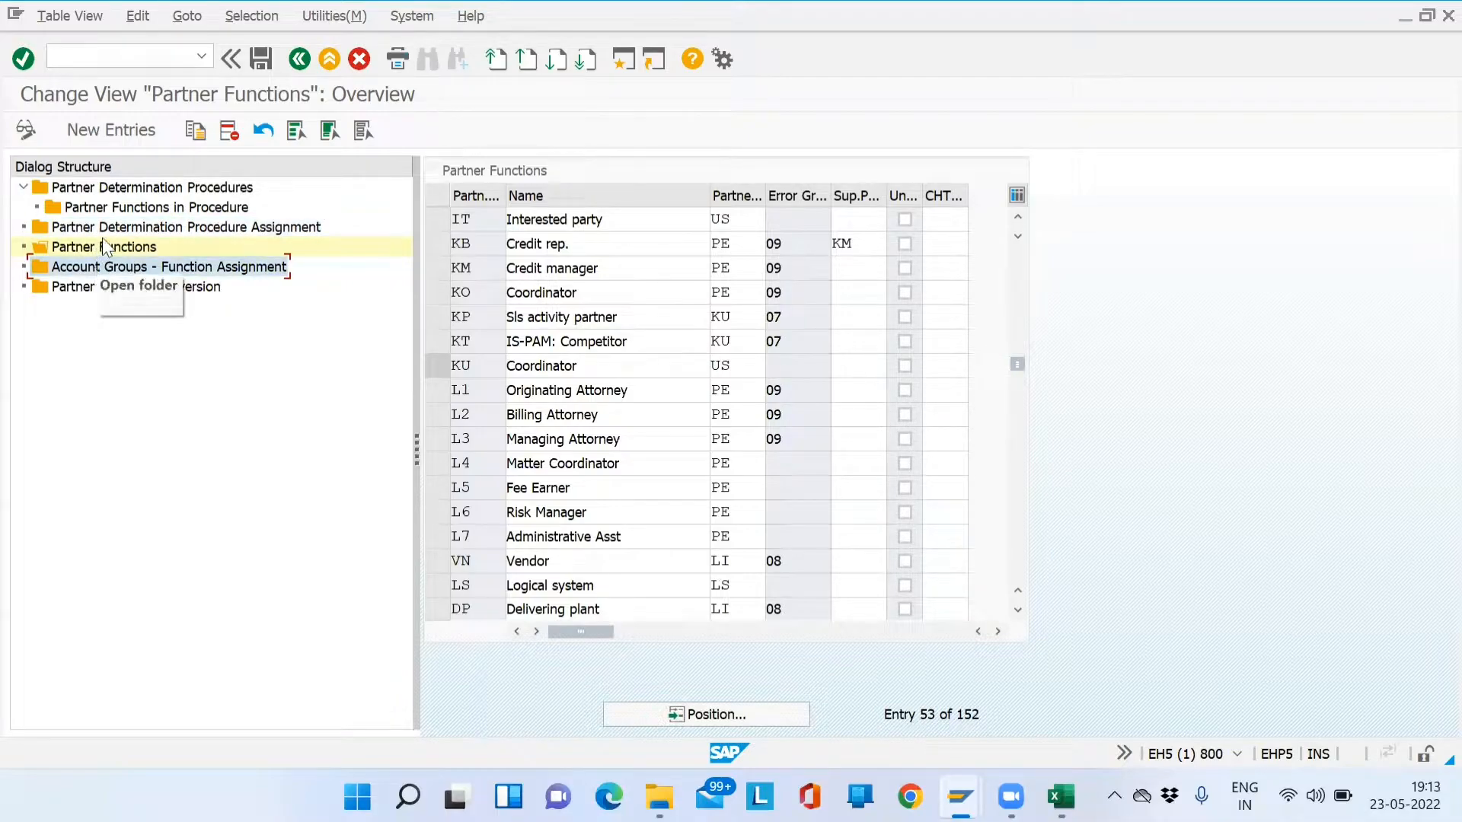
left_click(111, 235)
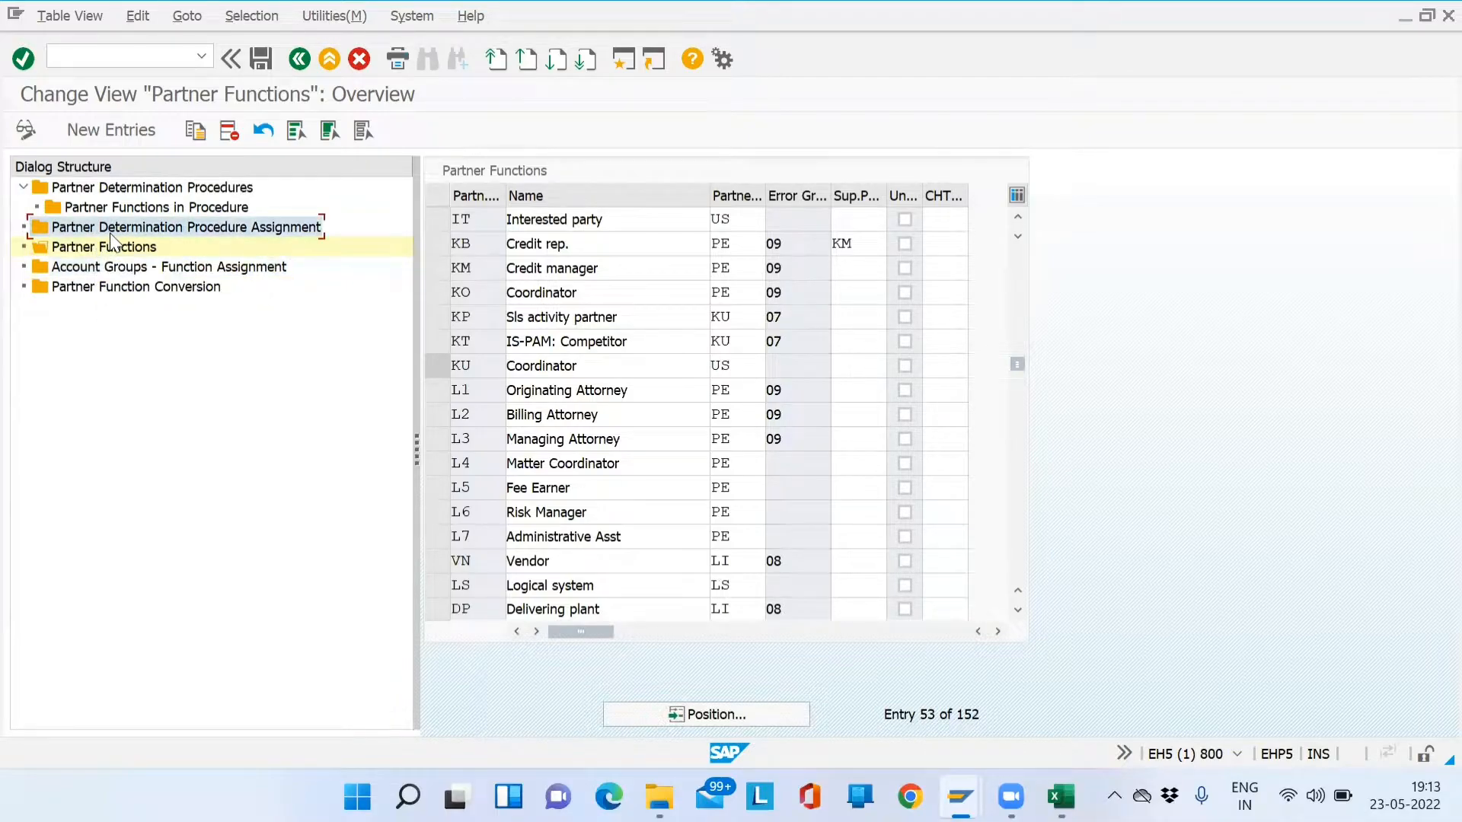
left_click(122, 193)
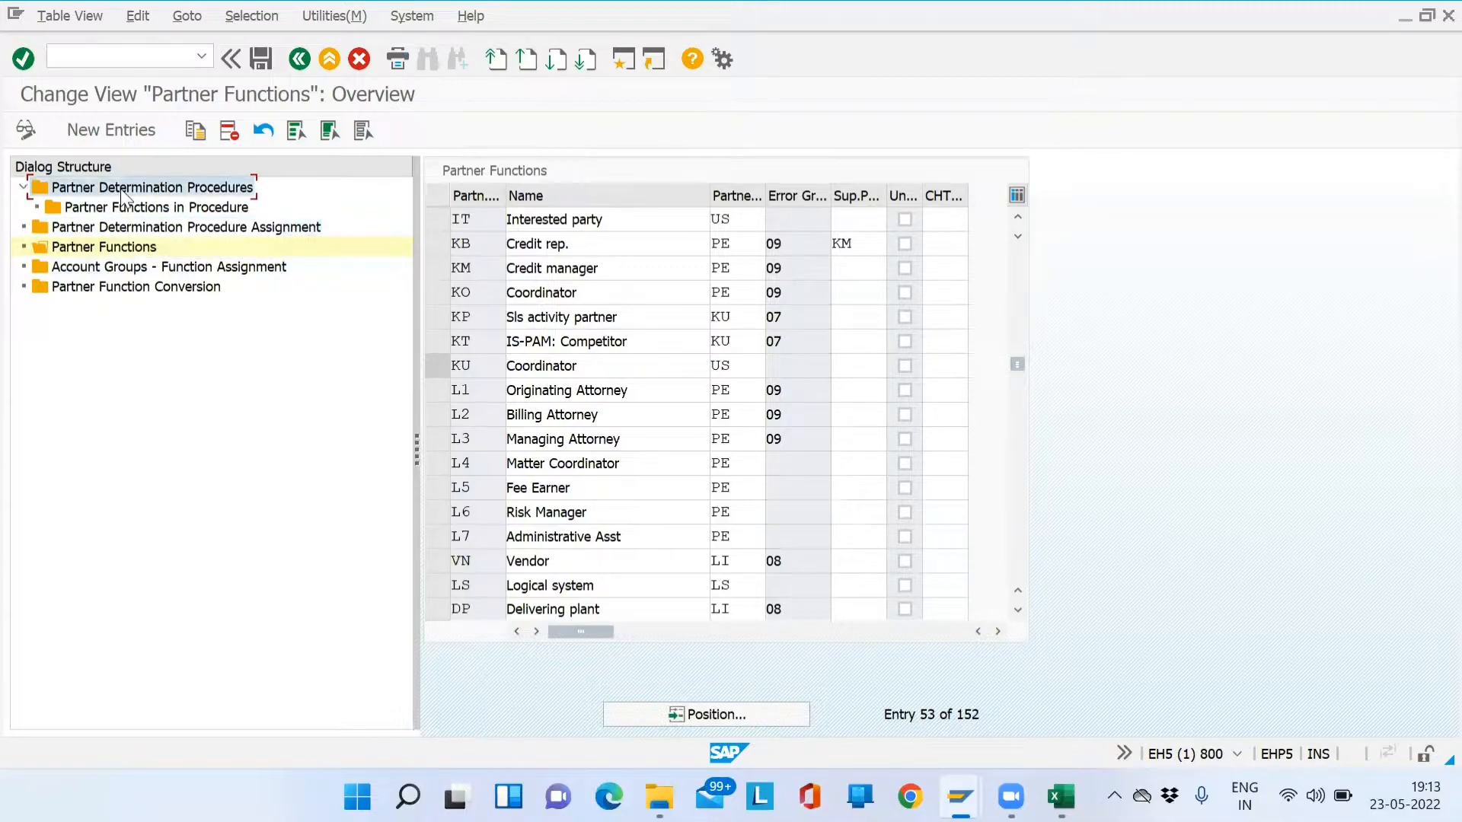
left_click(114, 228)
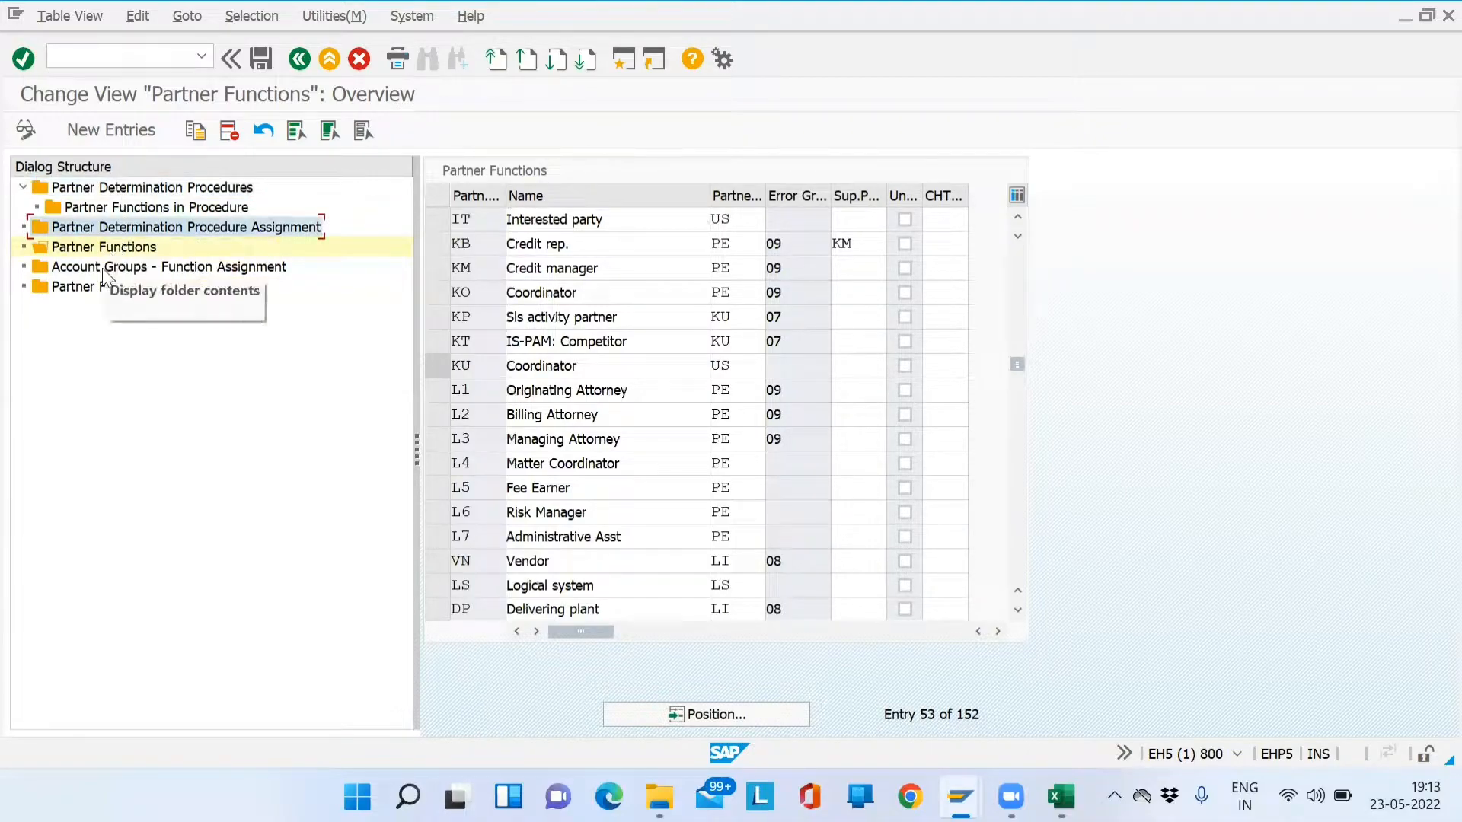
left_click(102, 268)
- Add new function assignment entries for partner functions SP, SH, BP and PY
double_click(103, 268)
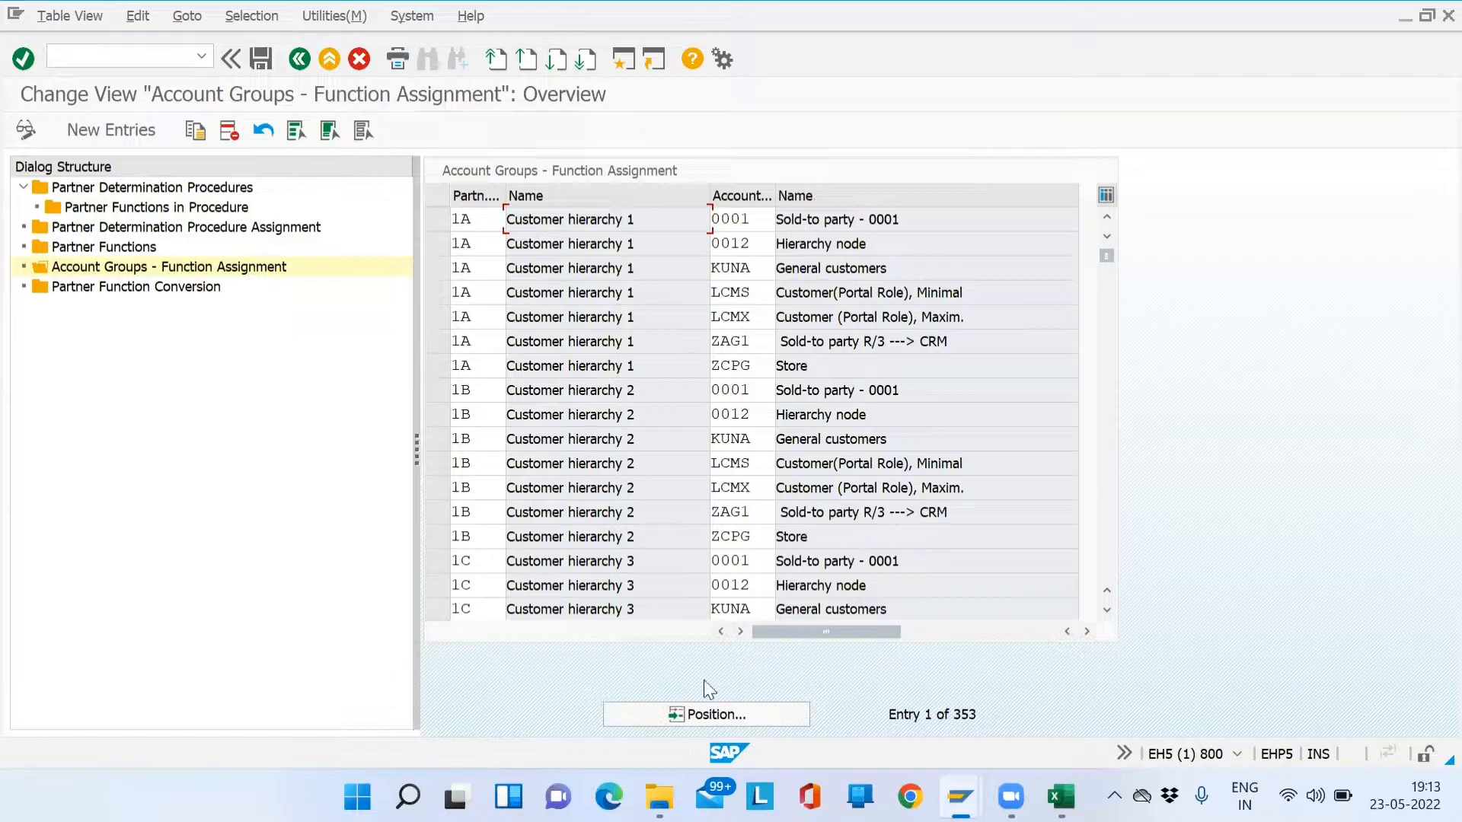
left_click(135, 130)
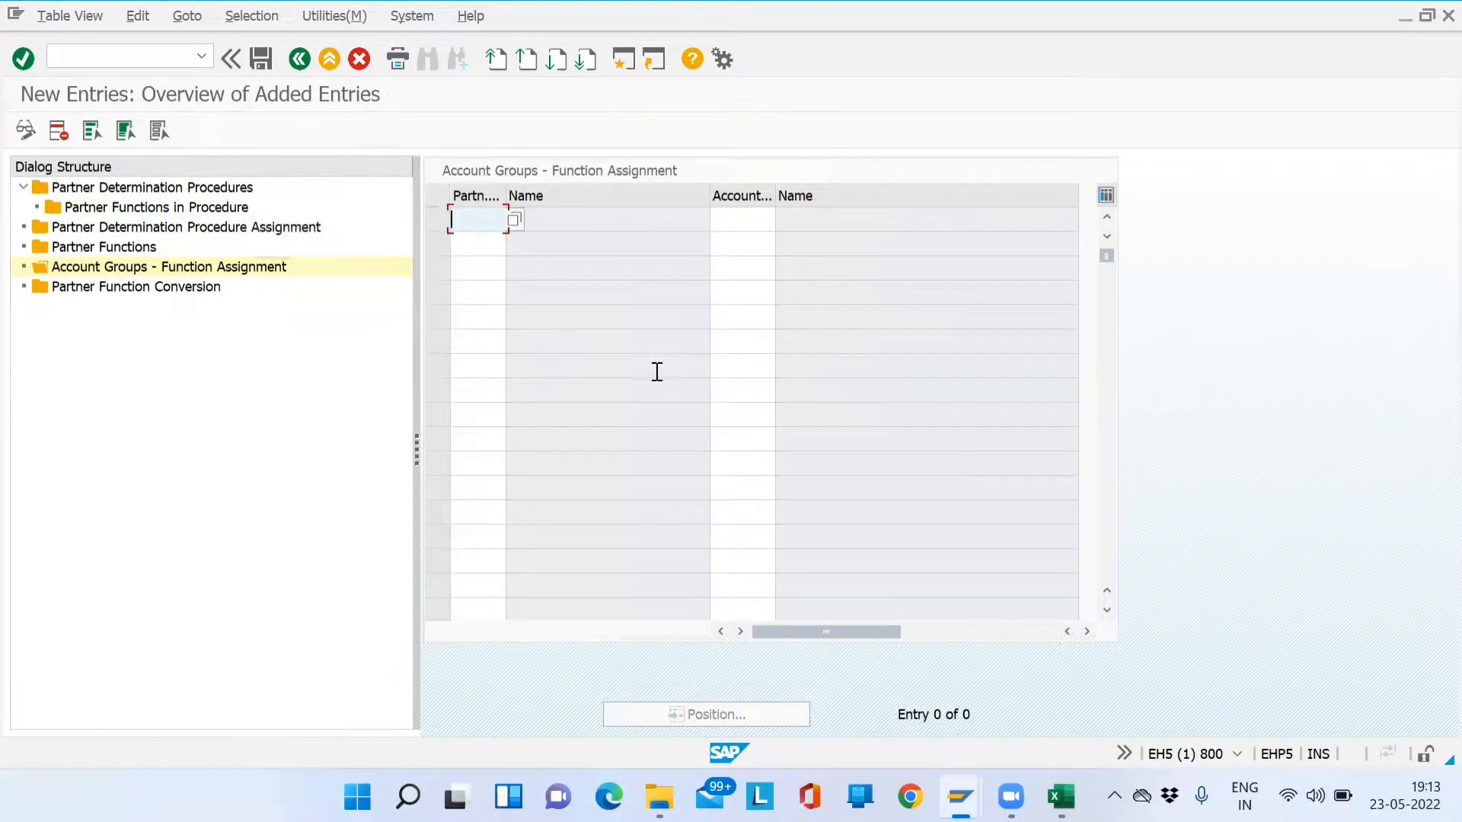
type("SP")
key("Down")
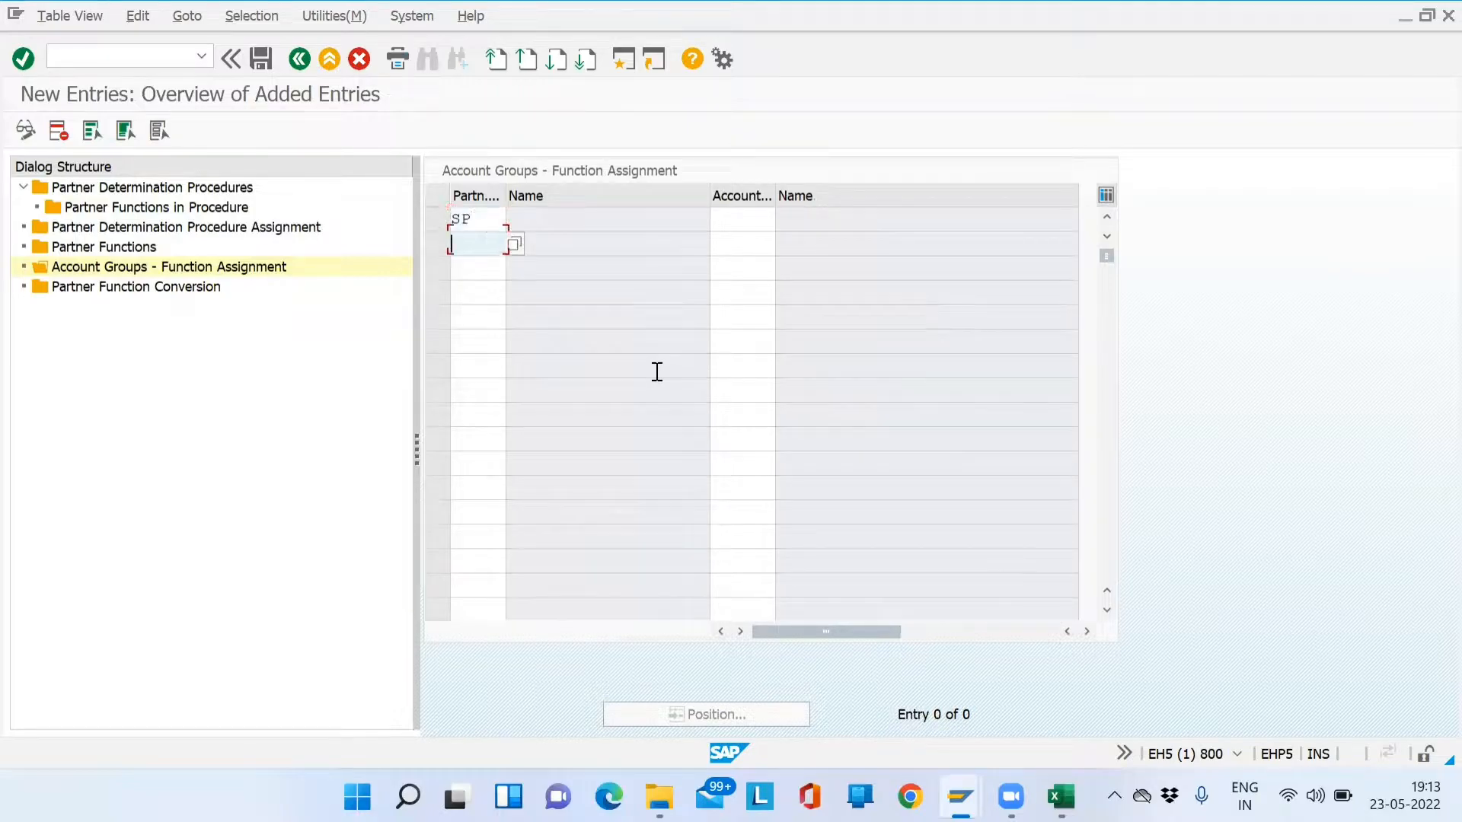
type("SH")
key("Down")
type("BP")
key("Down")
type("PY")
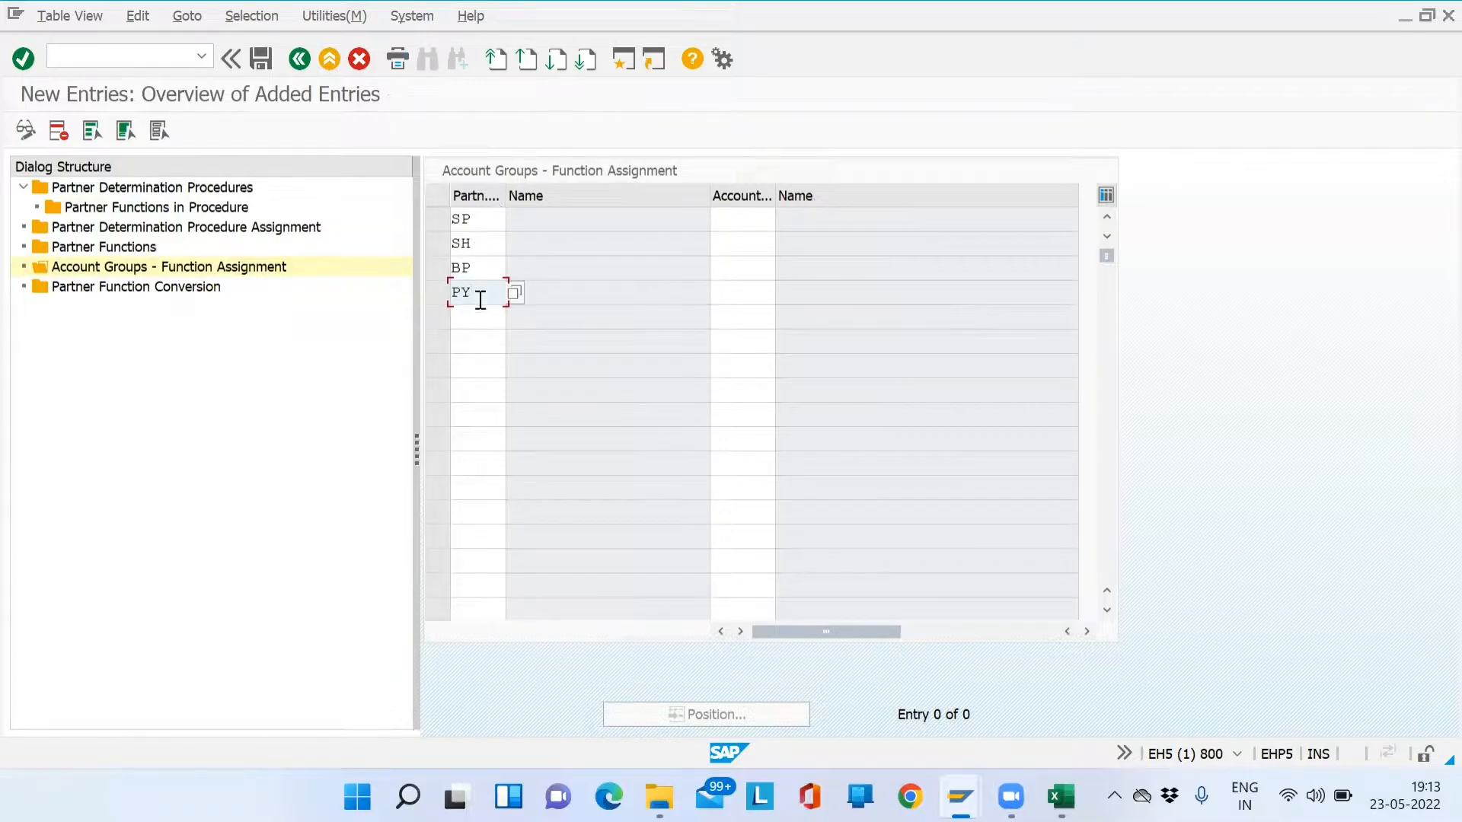
- Assign account group SD01 to all four rows and accept the validation warnings
left_click(727, 219)
type("SD01")
key("Down")
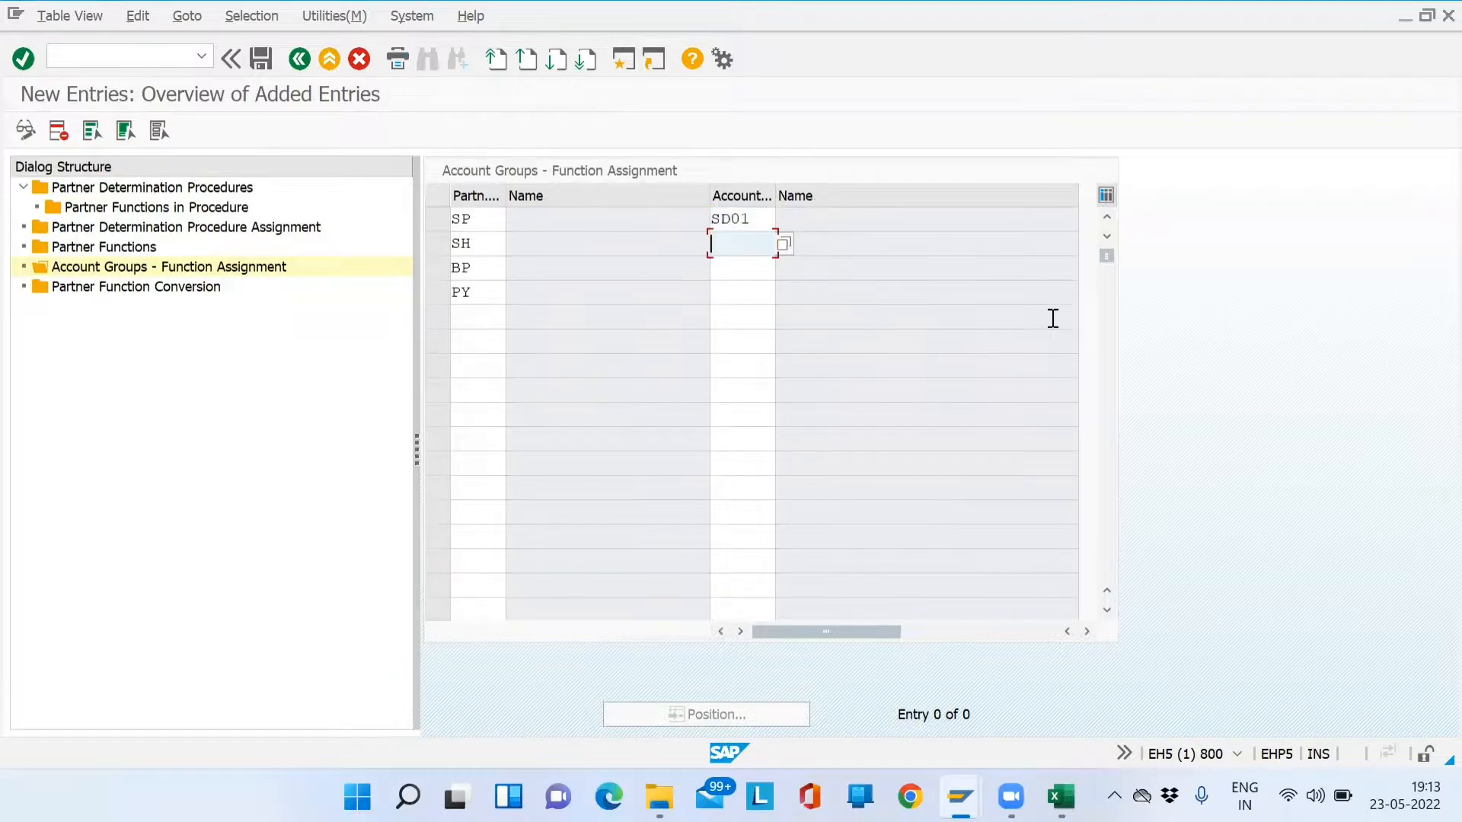
type("SD01")
key("Down")
type("SD01")
key("Down")
type("SD01")
key("Return")
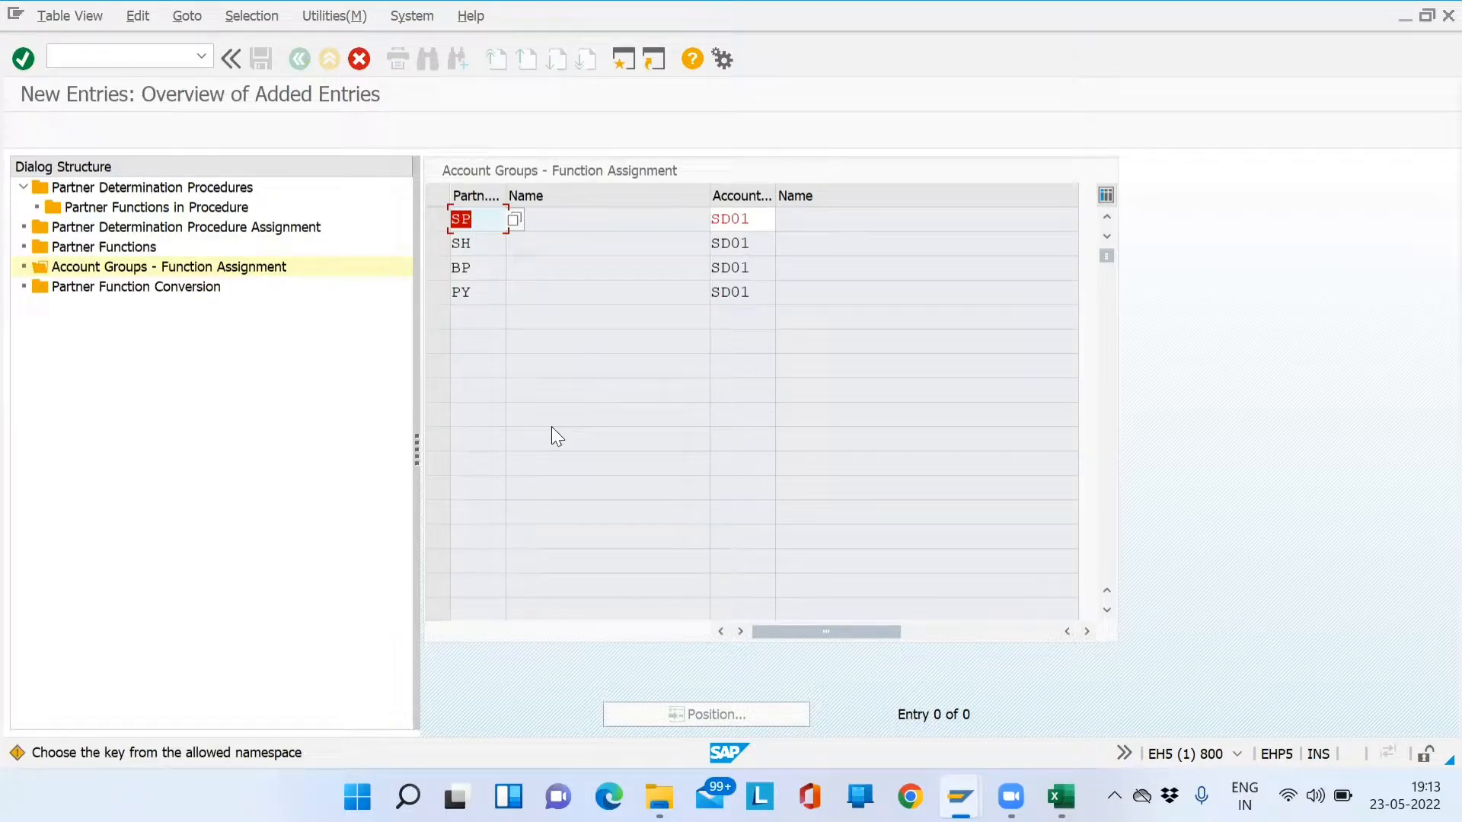
key("Return")
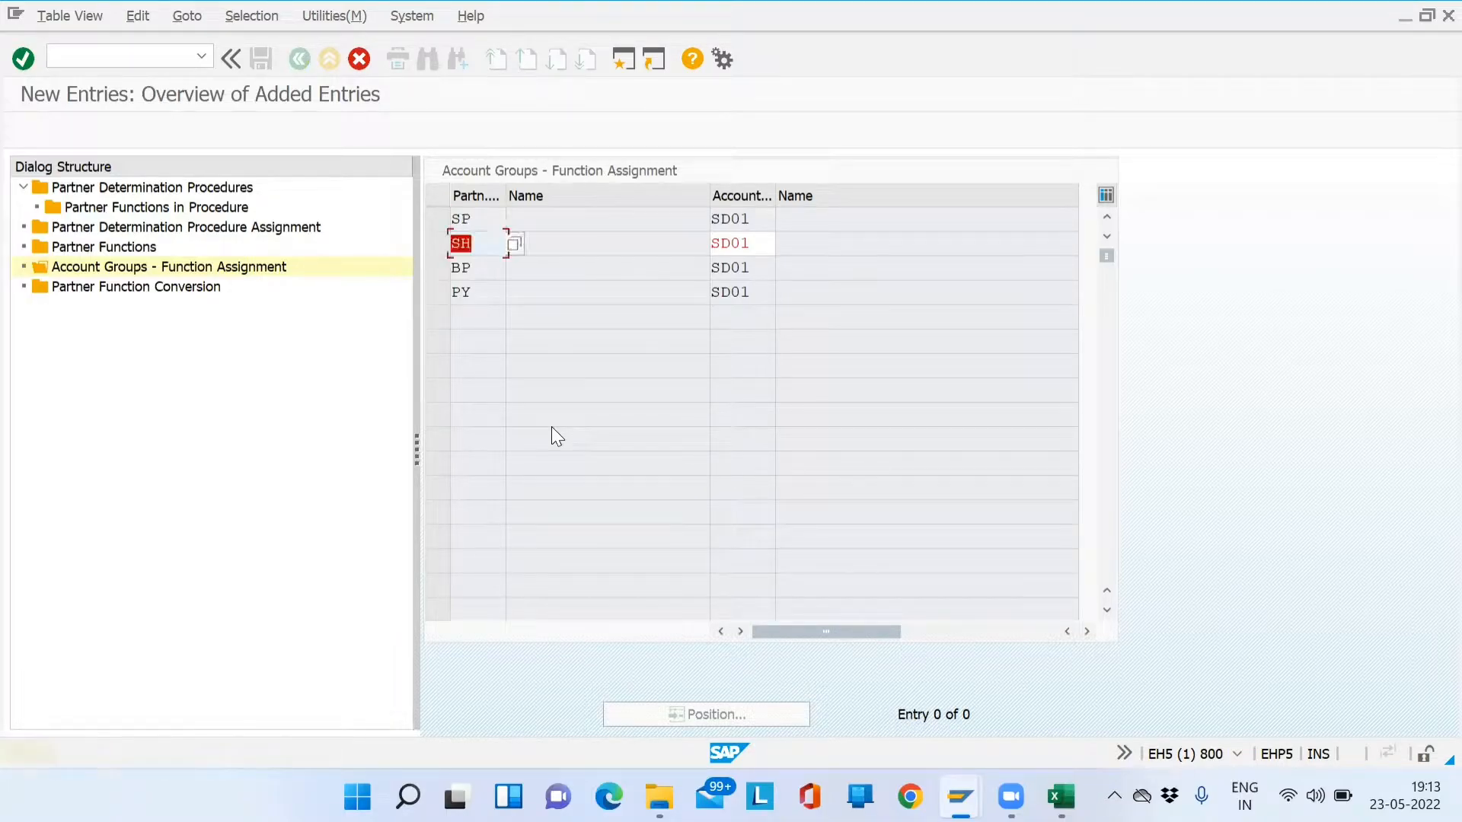
key("Return")
key("Return")
key("Return")
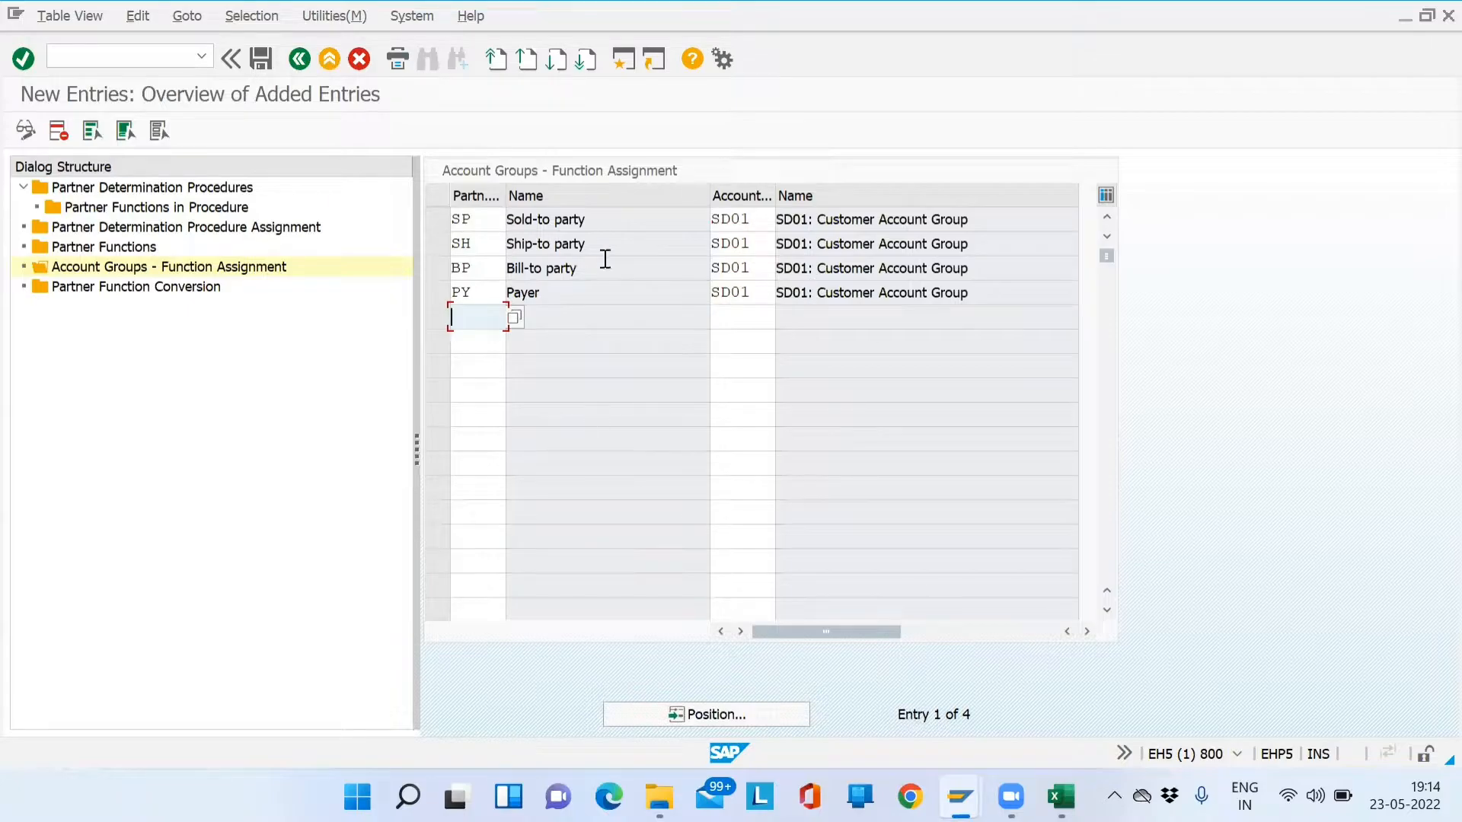
- Save the assignments under a customizing request and switch to the Excel workbook
left_click(260, 59)
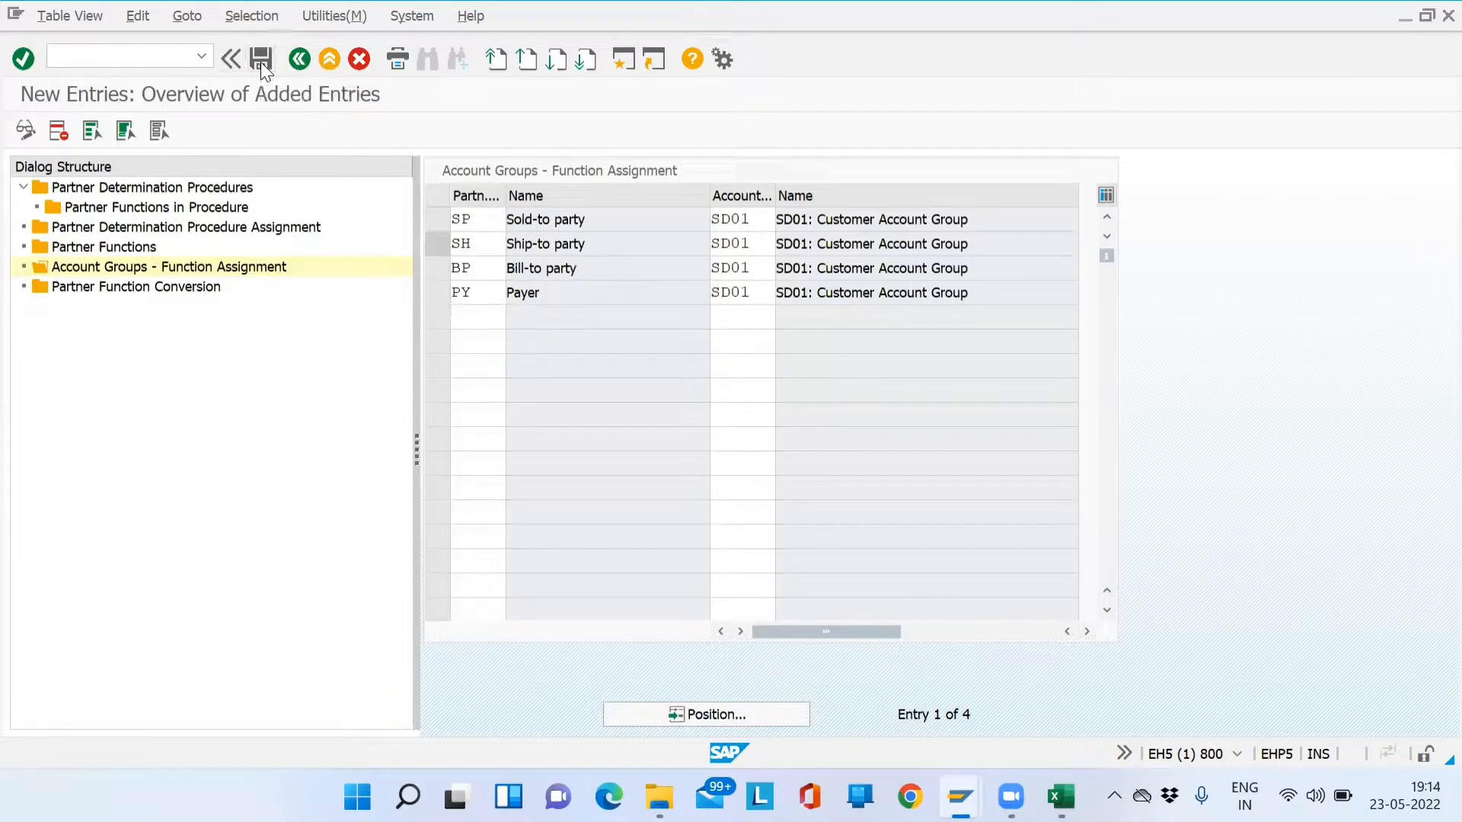
left_click(415, 379)
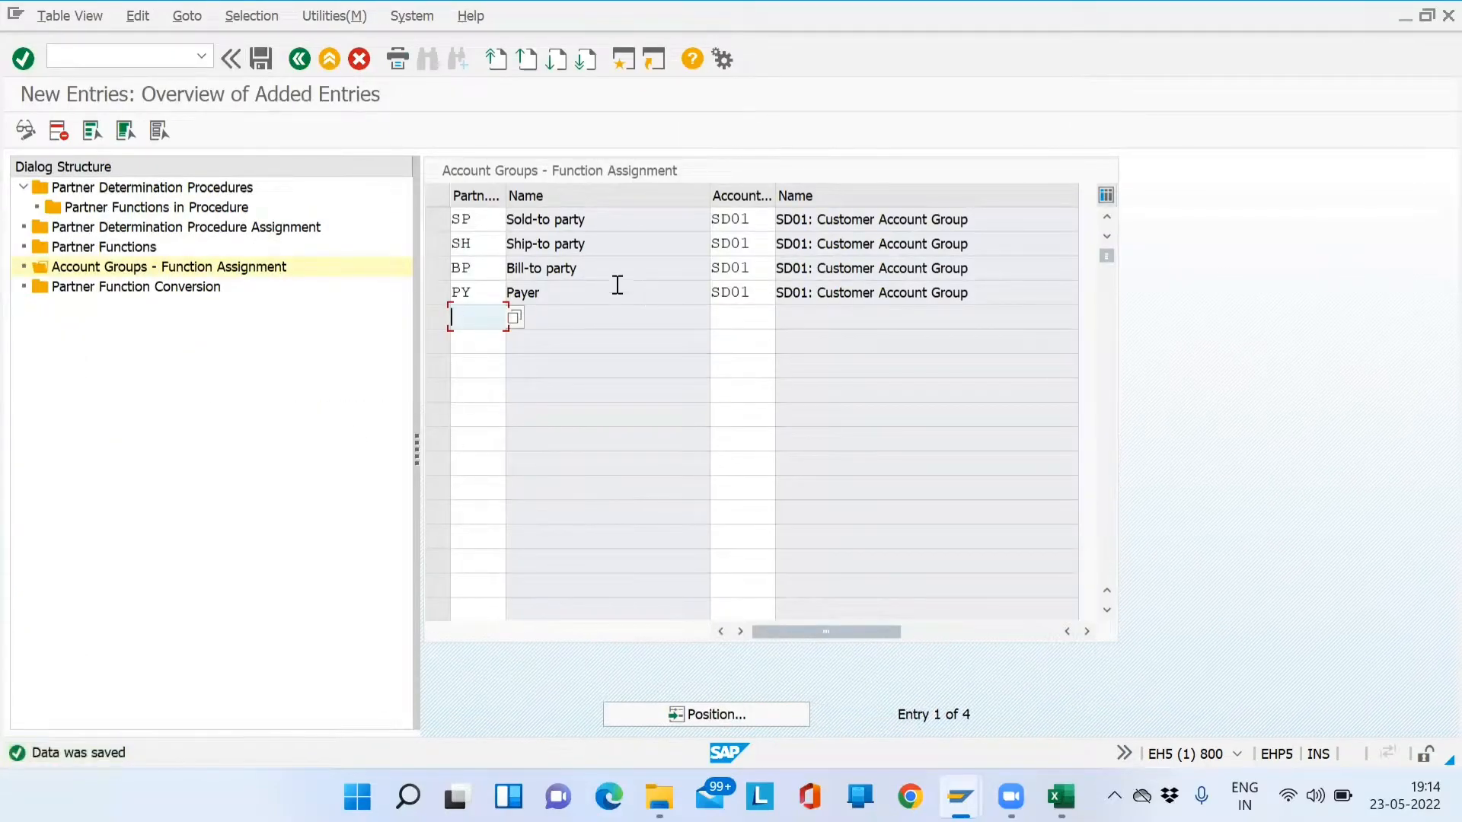
key("alt+Tab")
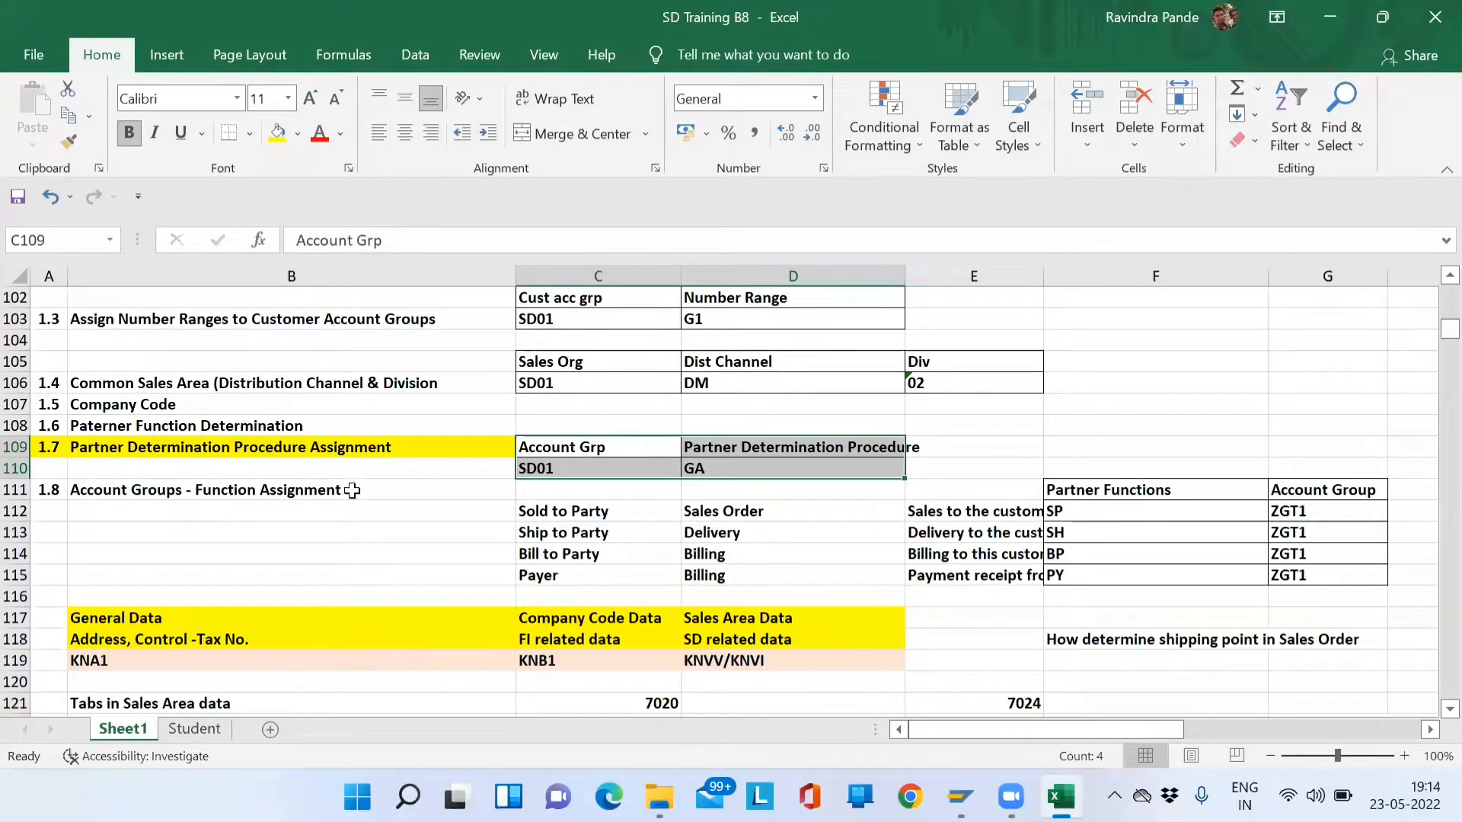
- Add '(3)' to the B109 heading and '(5)' to the B111 heading
left_click(471, 451)
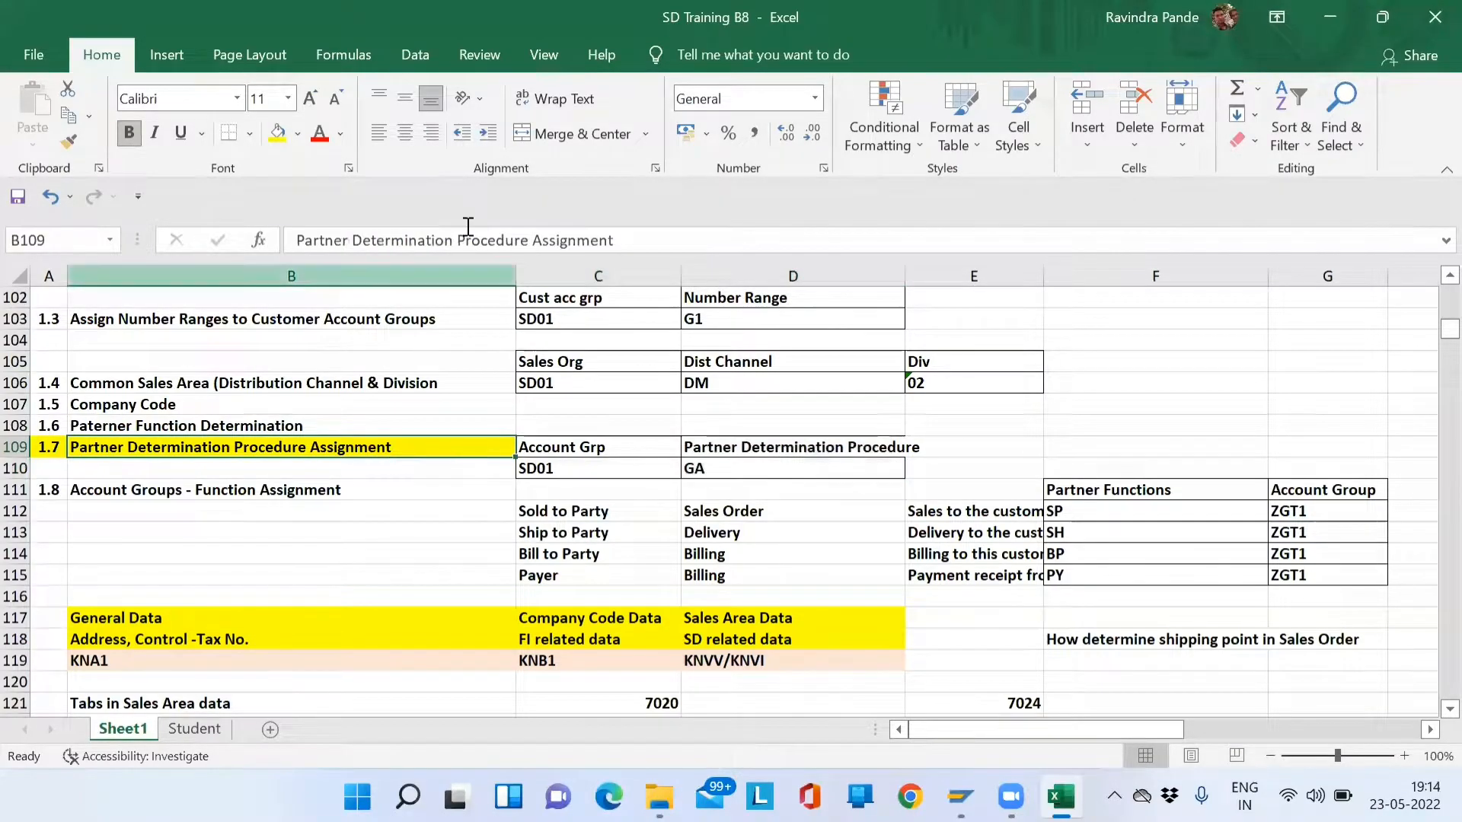
left_click(647, 238)
type("(")
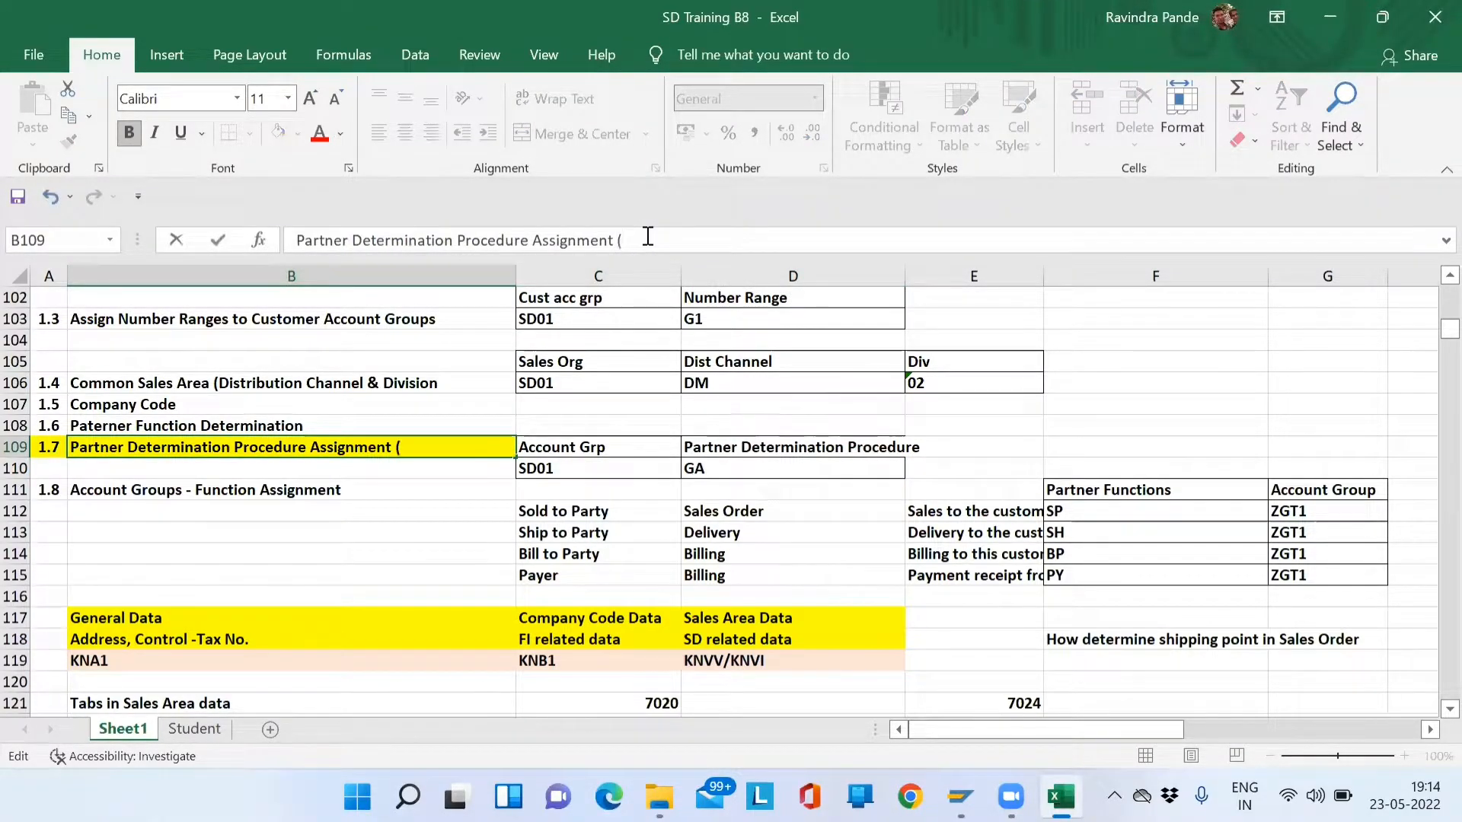
type("3)")
key("Return")
key("Return")
left_click(649, 237)
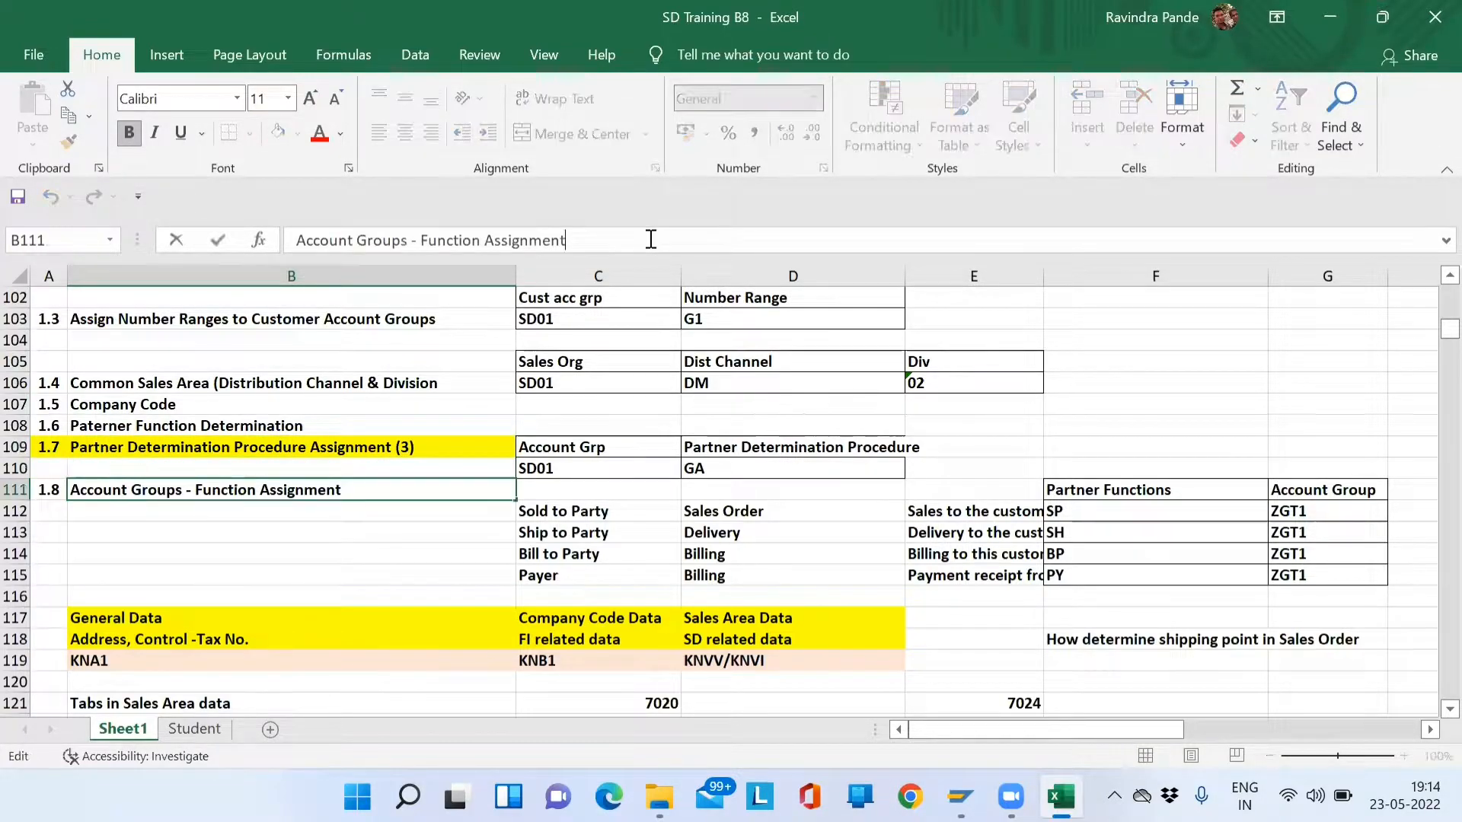
type("(5)")
key("Return")
key("Up")
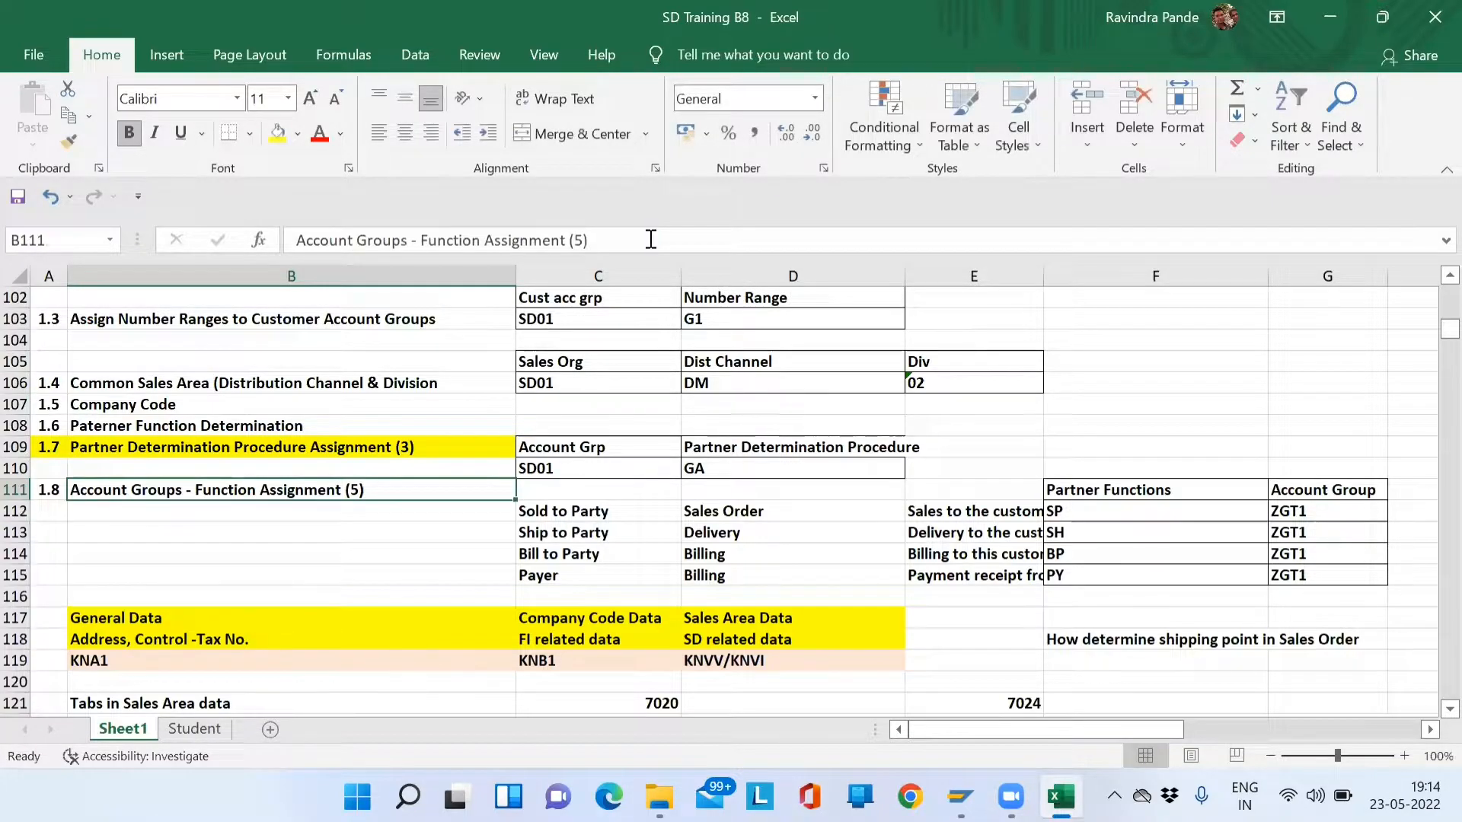
key("Right")
key("Right")
key("Right")
key("Right")
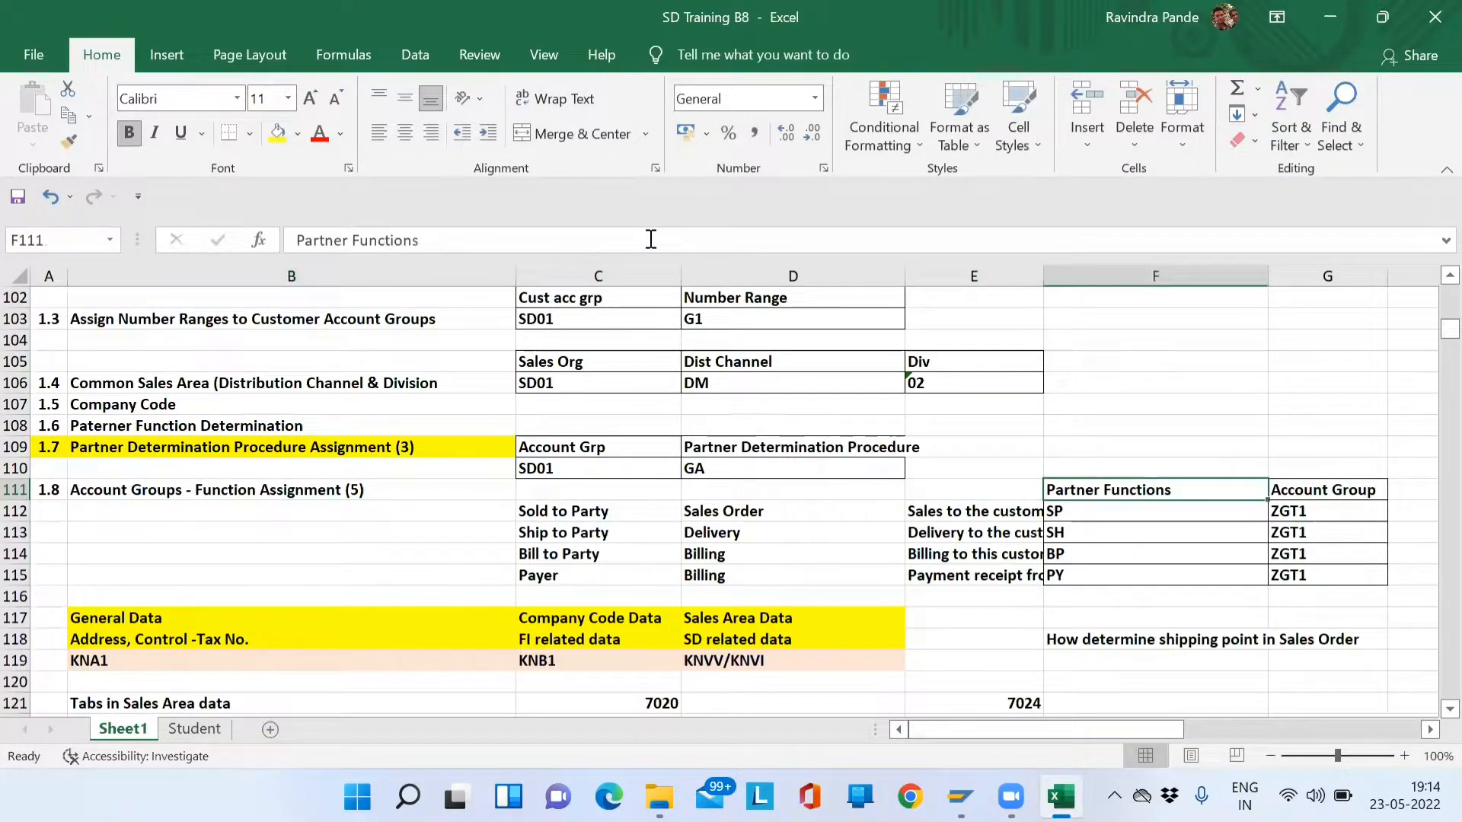
key("Left")
key("Left")
key("Left")
key("Left")
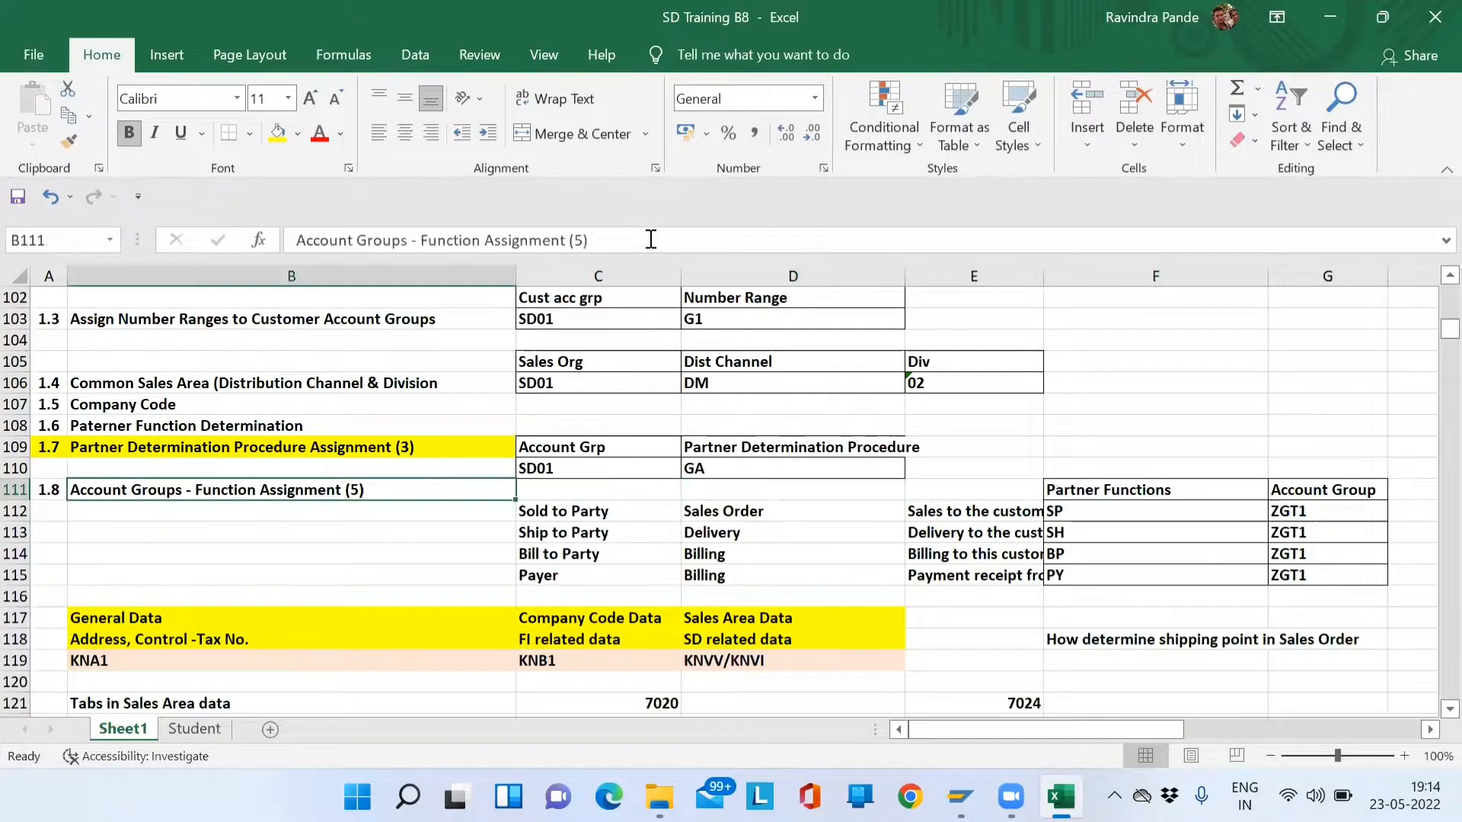
key("Up")
key("Up")
- Relabel the headings as 'Step-3' and 'Step-5', deleting a stray backslash in B110
left_click(617, 241)
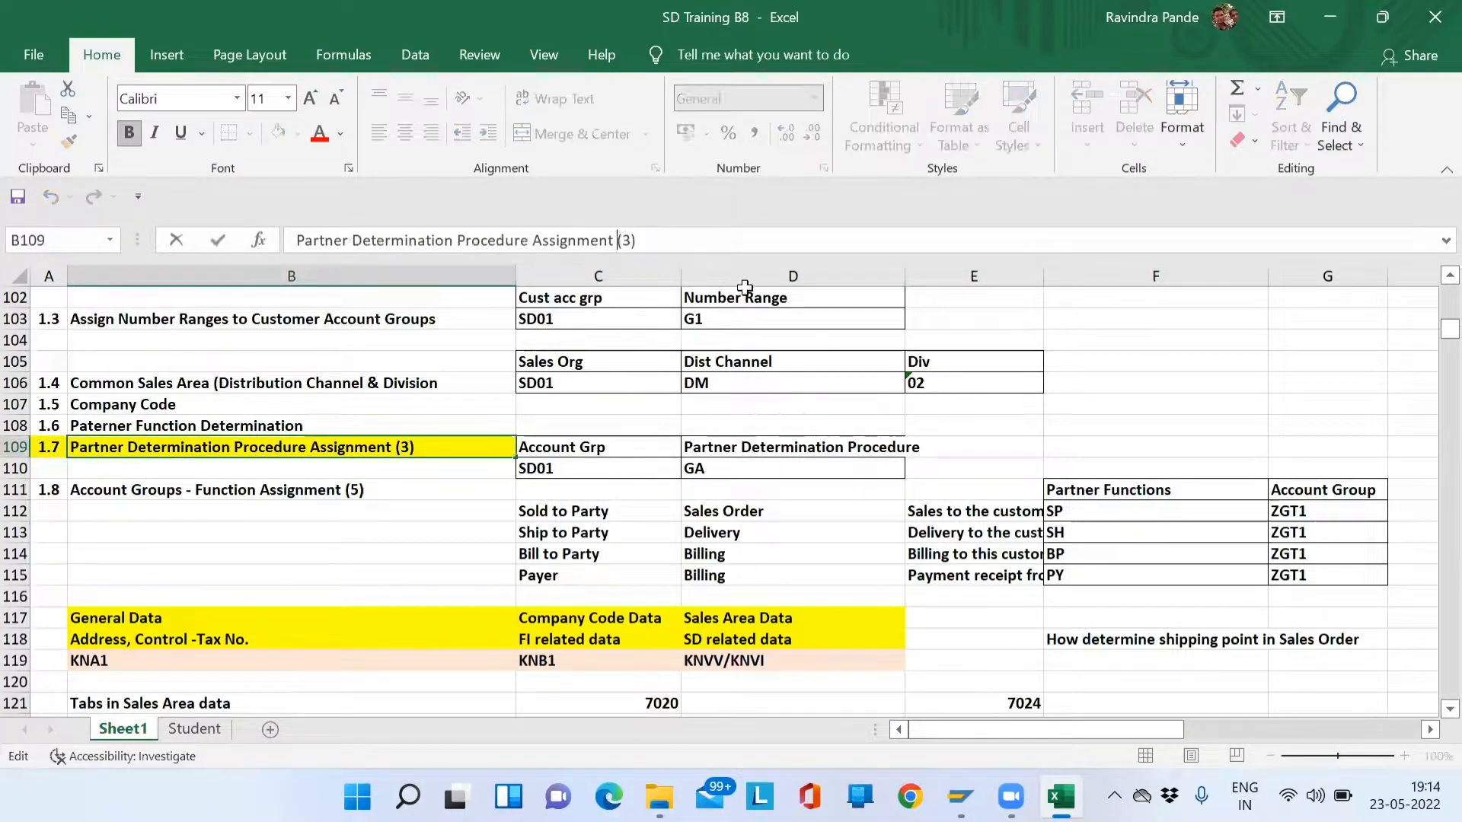
type("Step-")
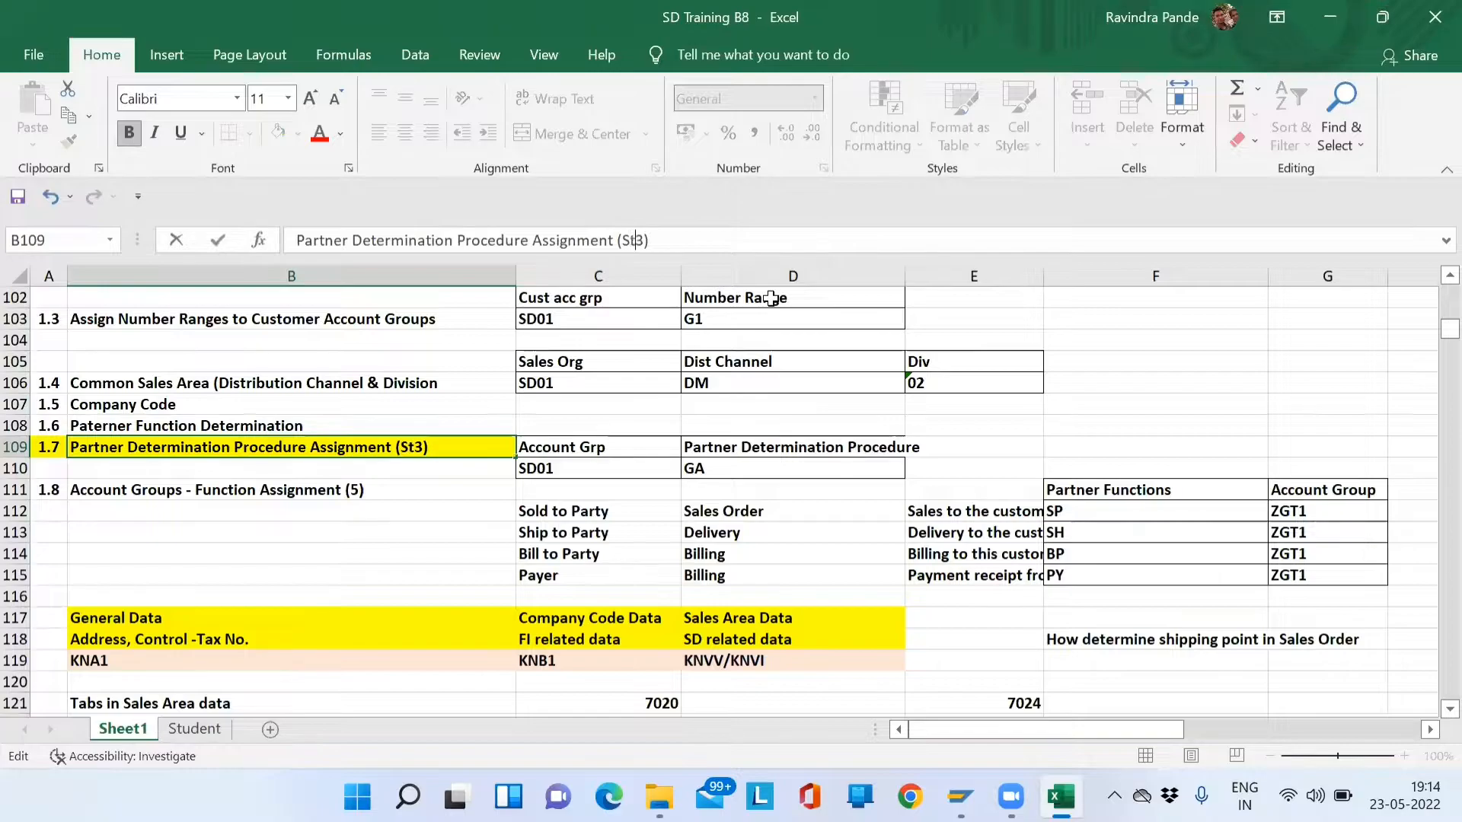
key("Return")
type("\\")
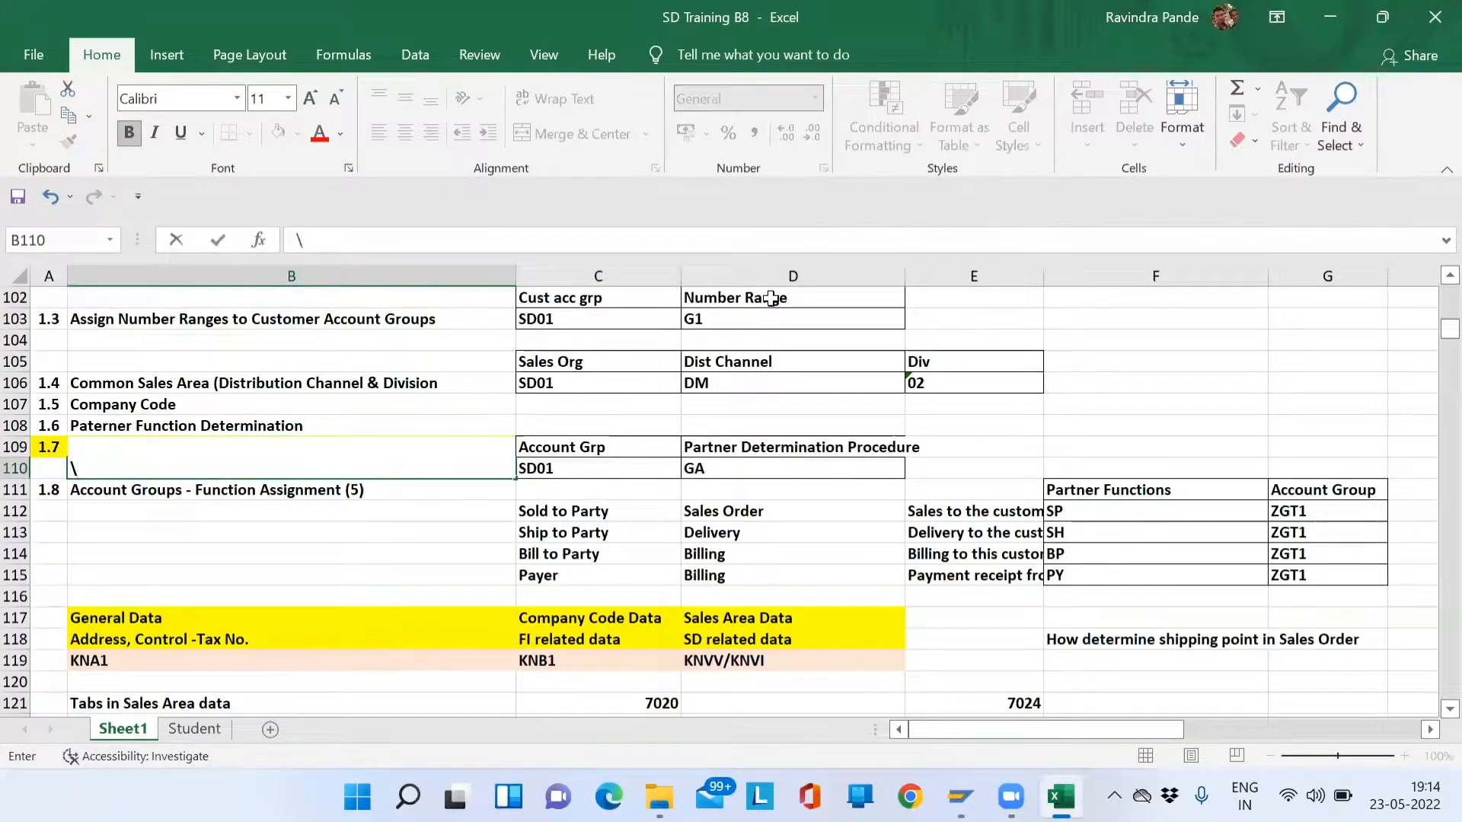
key("Return")
key("Up")
key("Delete")
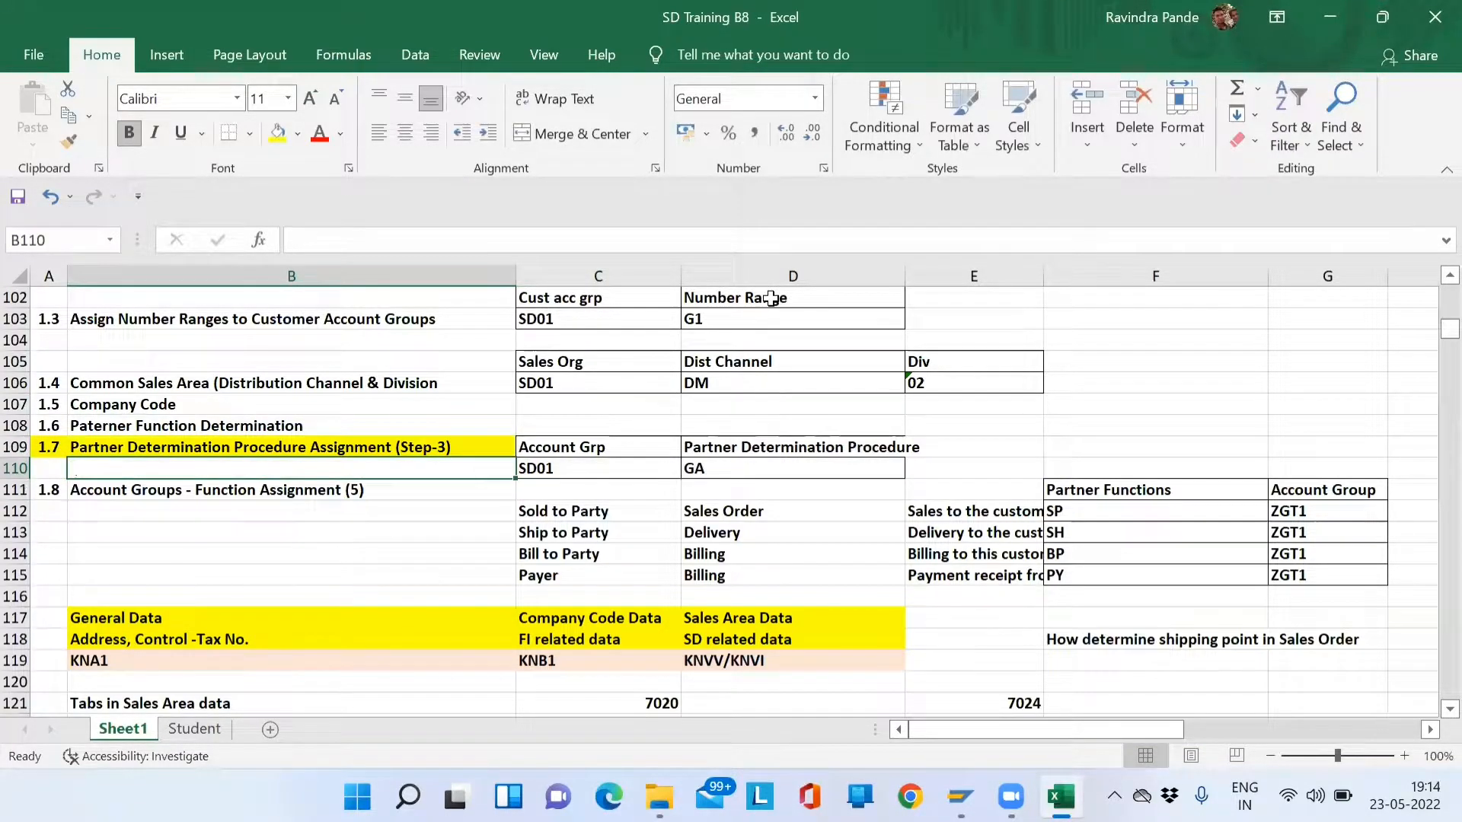
key("Down")
left_click(573, 241)
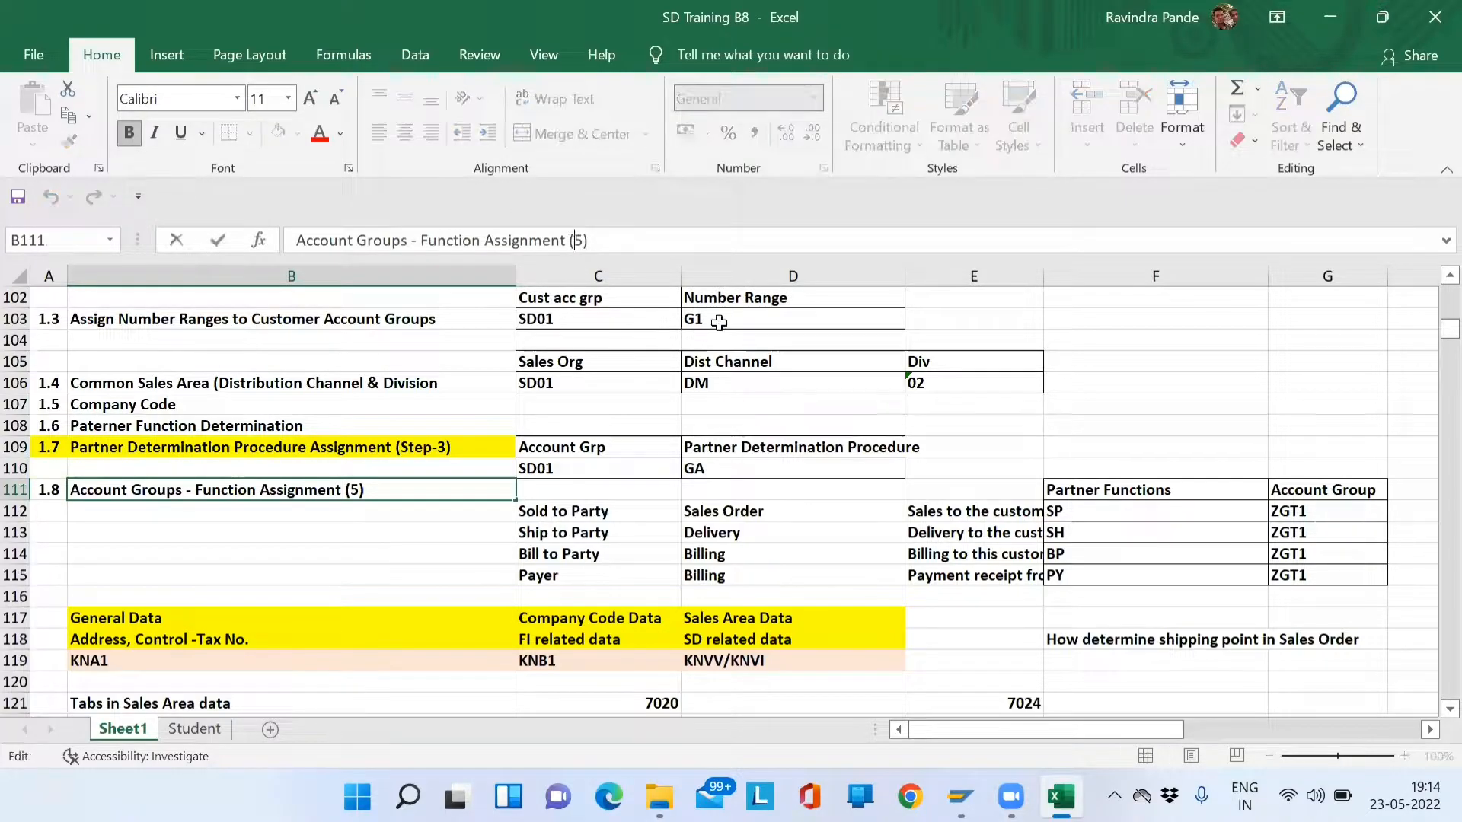
type("Step-")
key("shift+Tab")
- Review the Step-3 and Step-5 headings and the Sold to Party through Payer list, then return to SAP
key("Up")
key("Up")
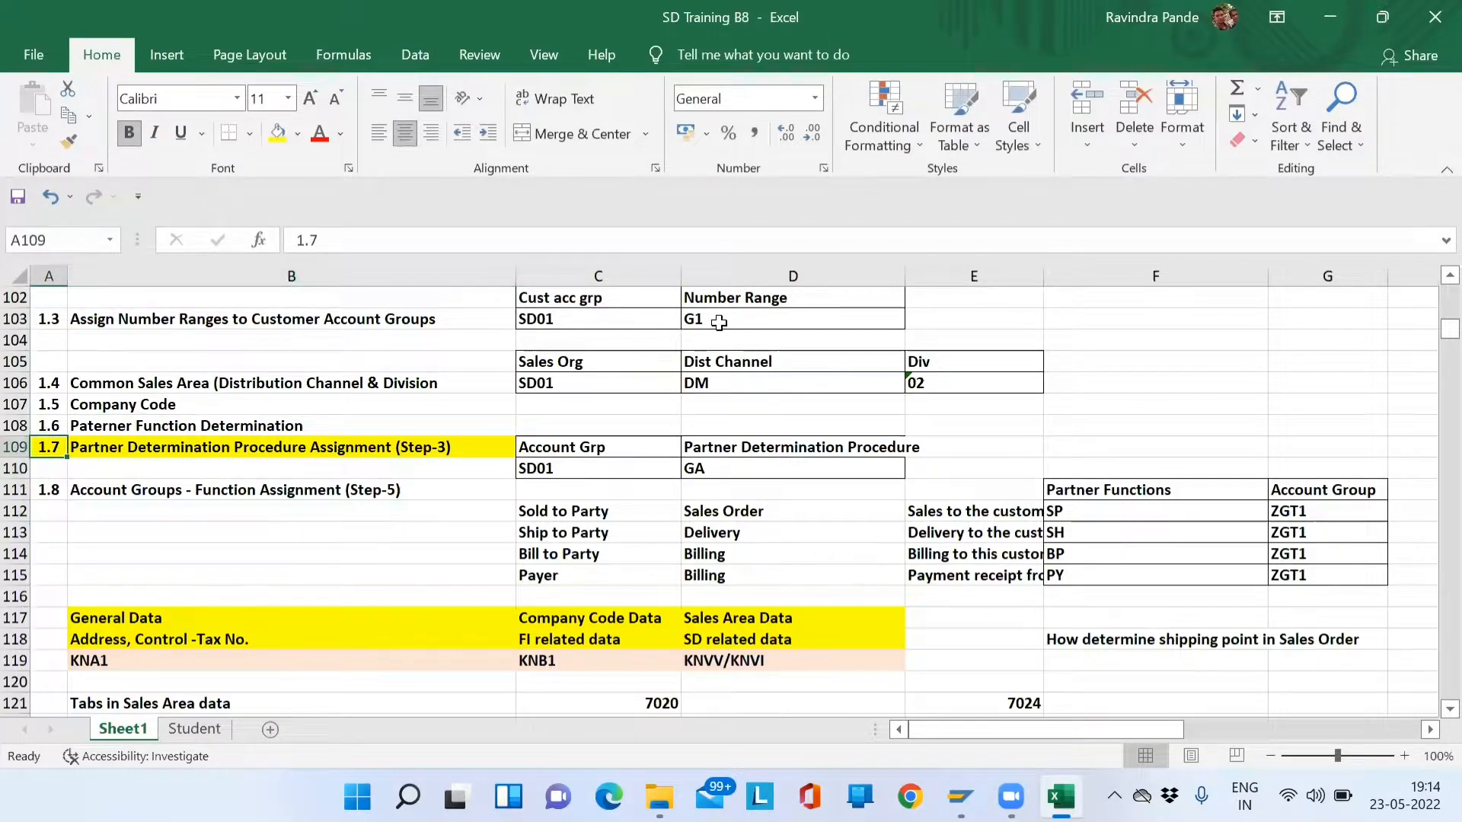
key("shift+Down")
key("shift+Down")
key("shift+Right")
key("shift+Right")
key("shift+Left")
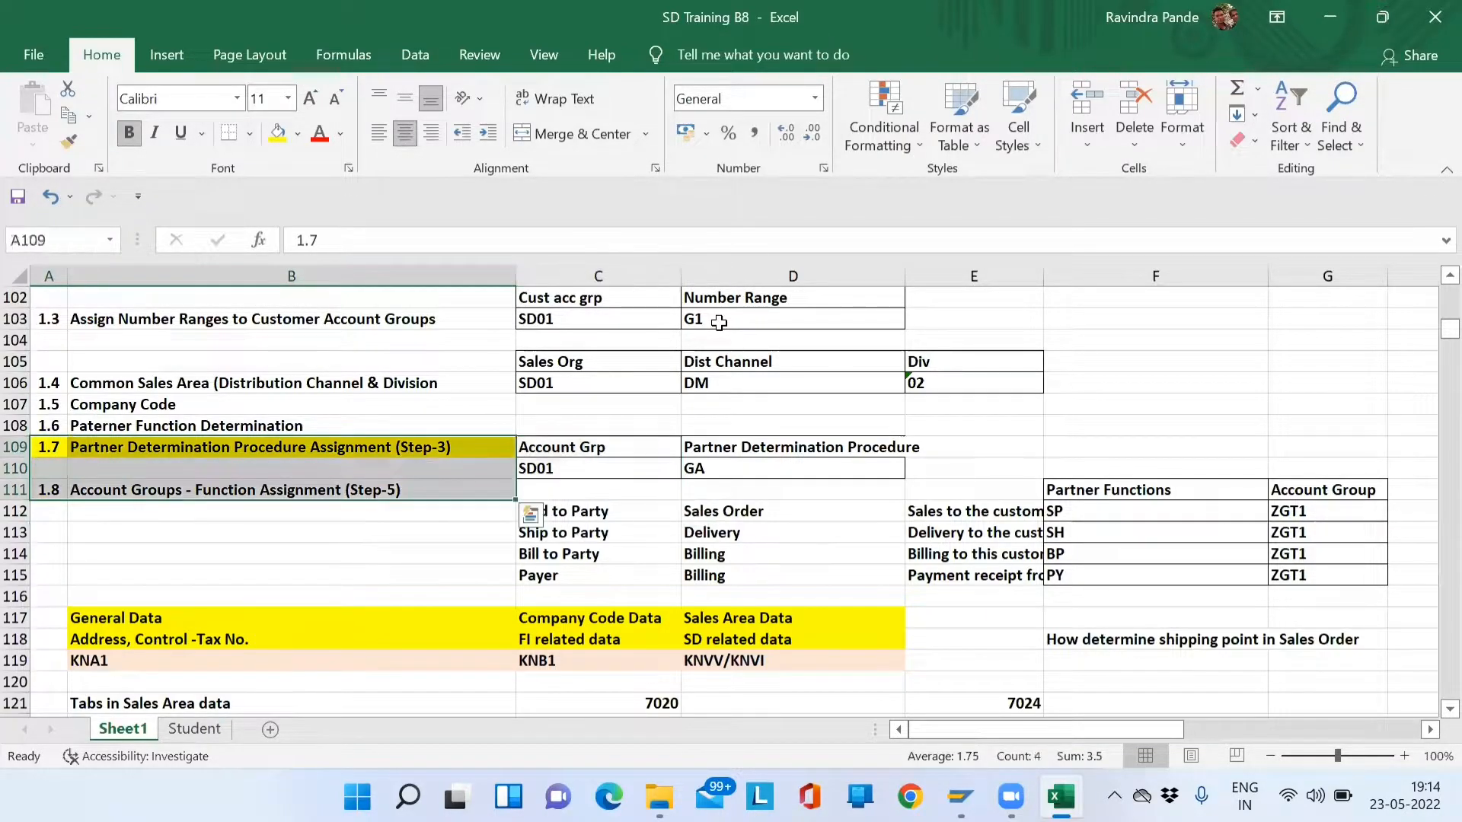
key("Right")
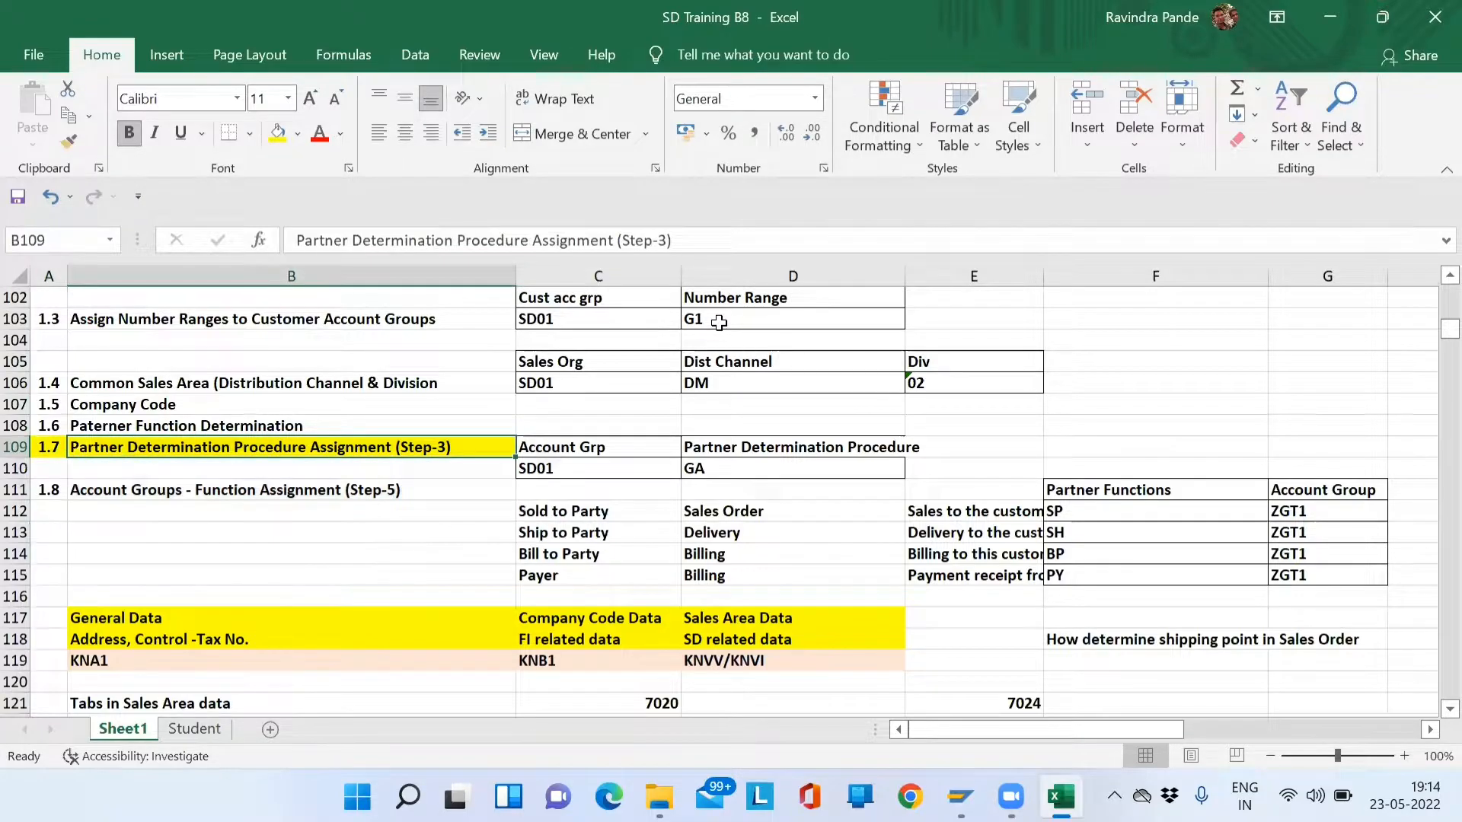
key("Left")
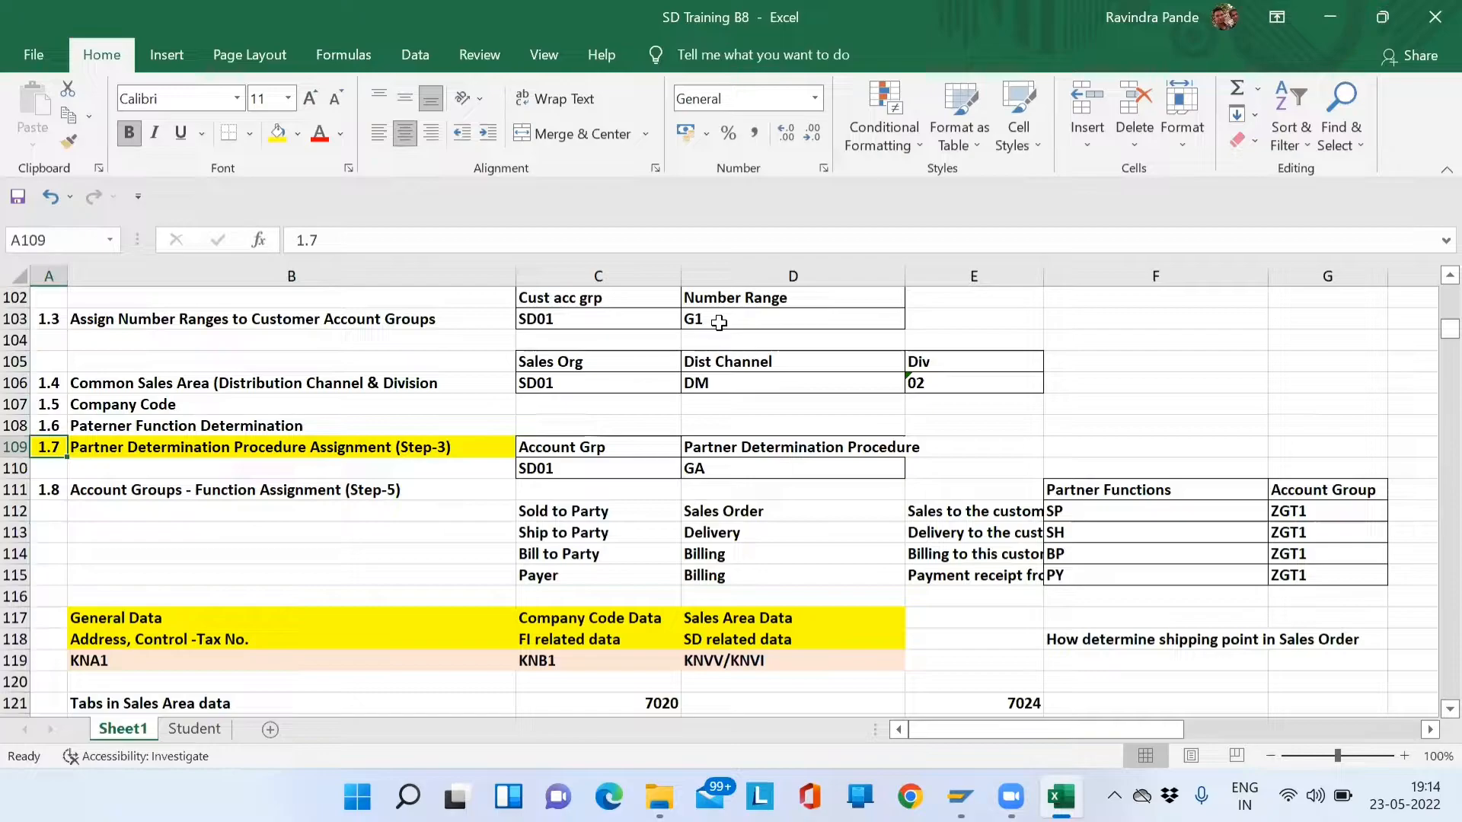
key("Down")
key("Down")
key("Up")
key("Up")
key("shift+Down")
key("shift+Down")
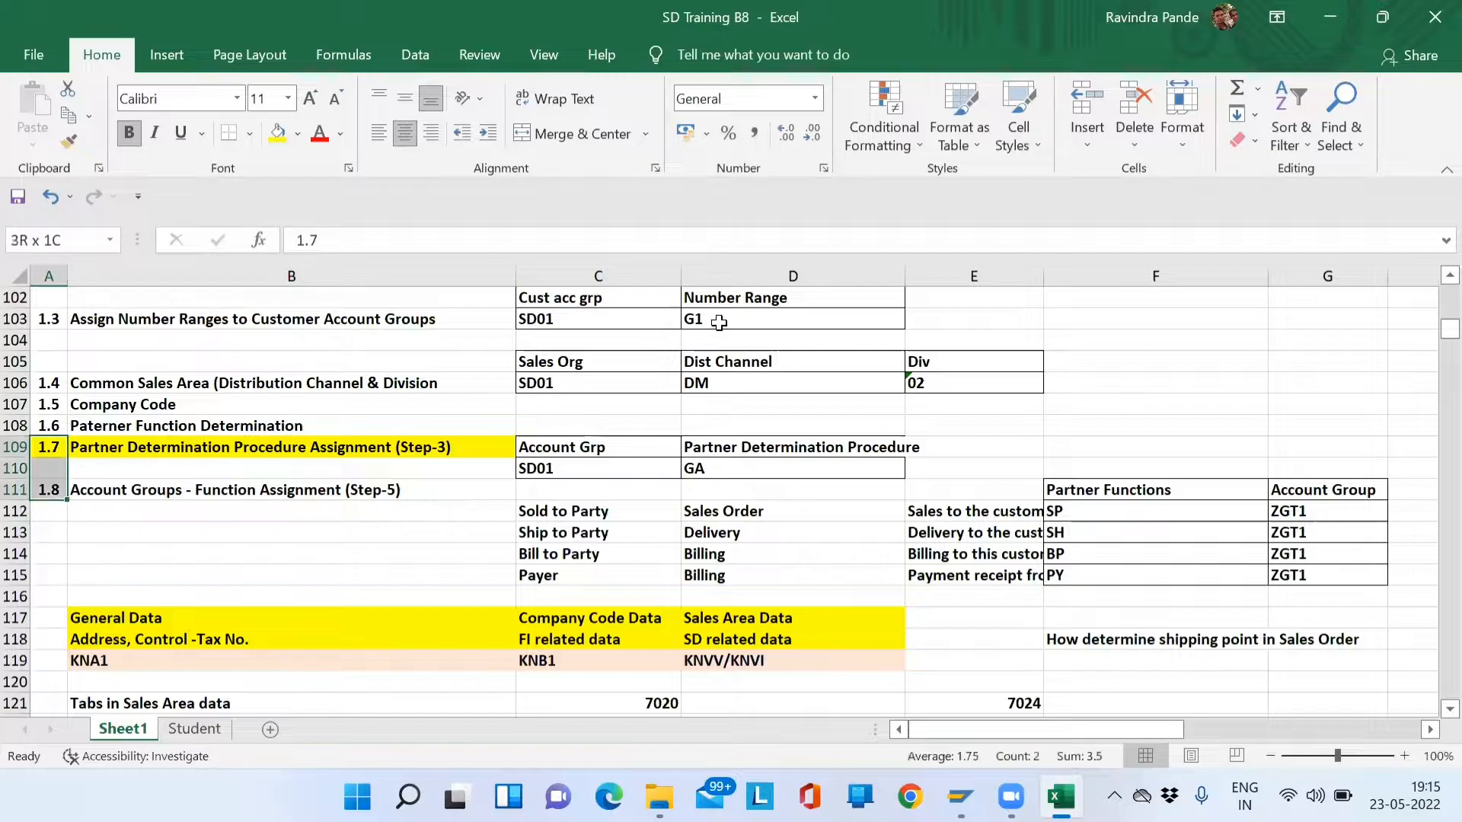
key("shift+Right")
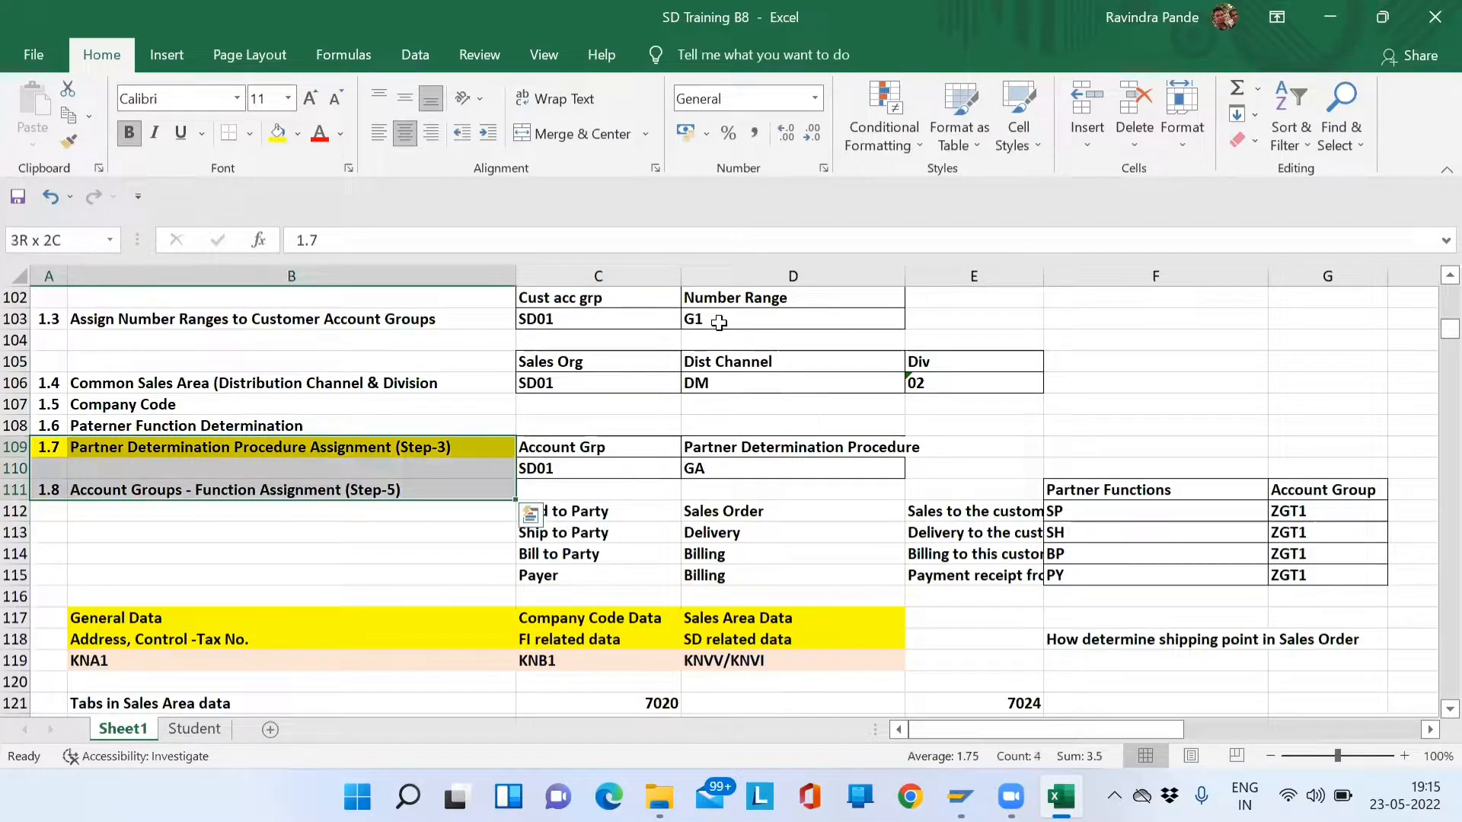
key("Left")
key("Down")
key("Down")
key("Right")
key("Right")
key("Down")
key("Down")
key("Up")
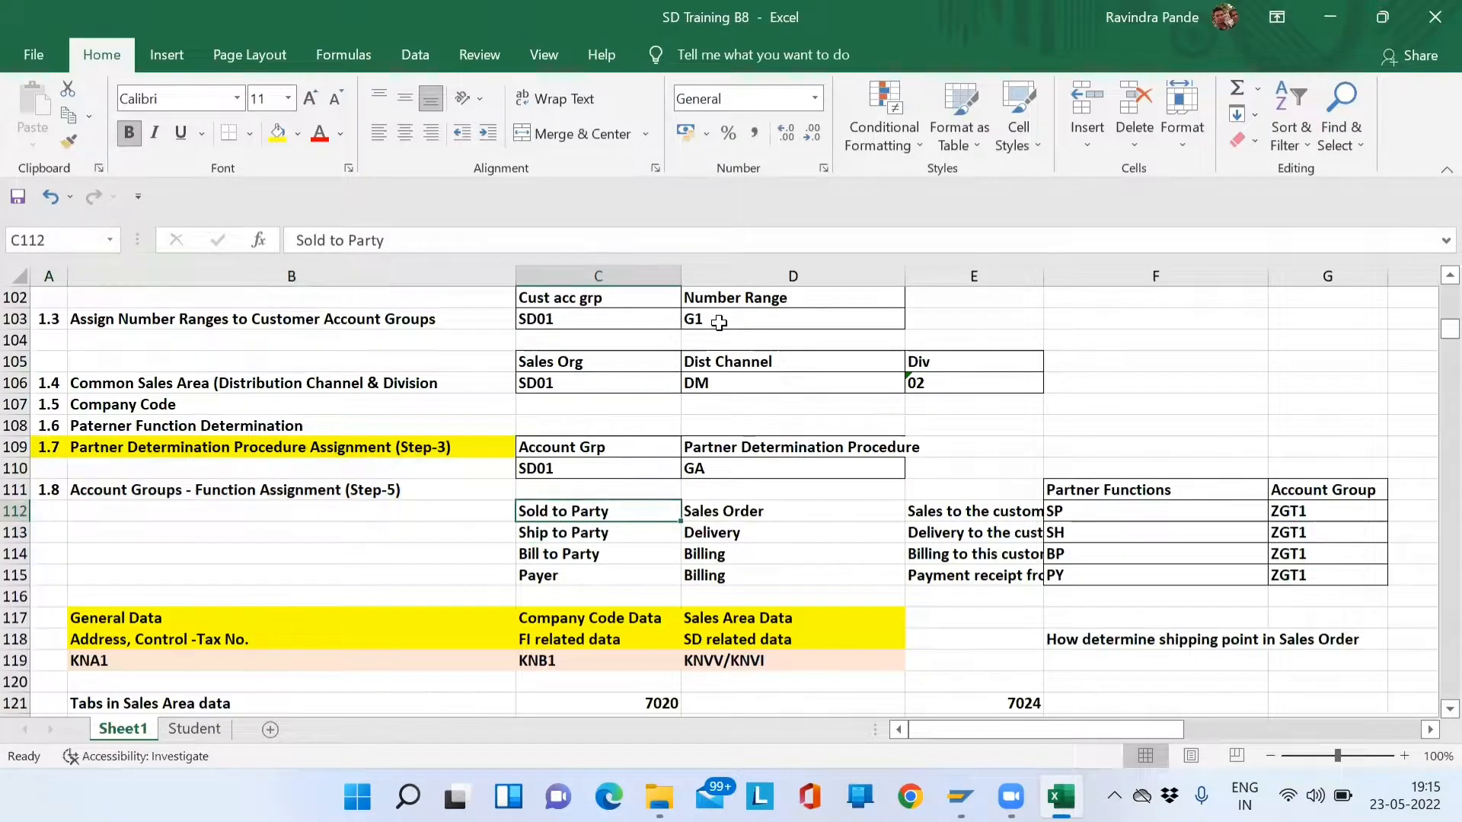
key("Down")
key("Down")
key("Down")
key("Up")
key("Up")
key("Up")
key("Up")
key("Down")
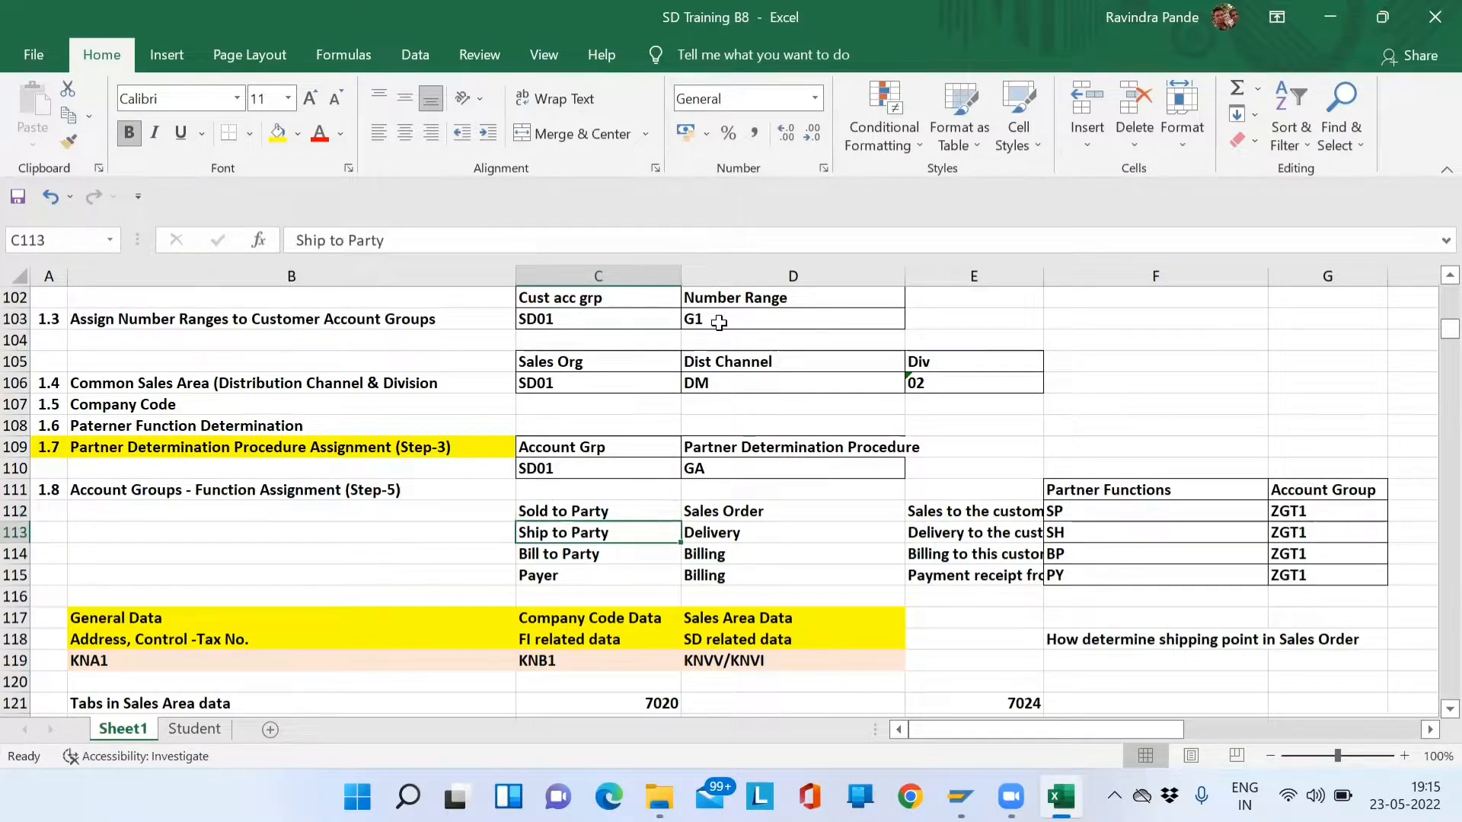
key("Up")
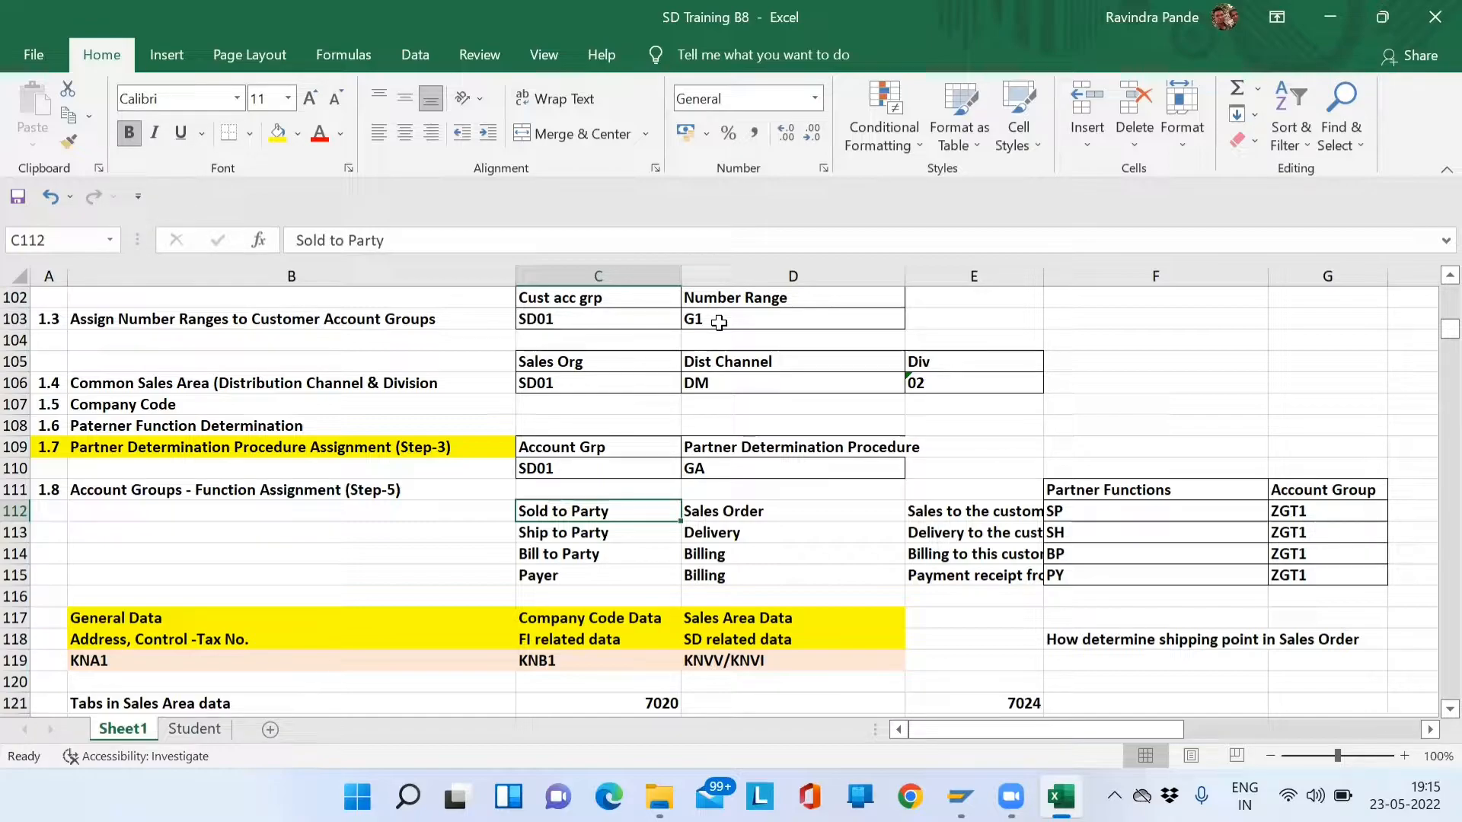
key("alt+Tab")
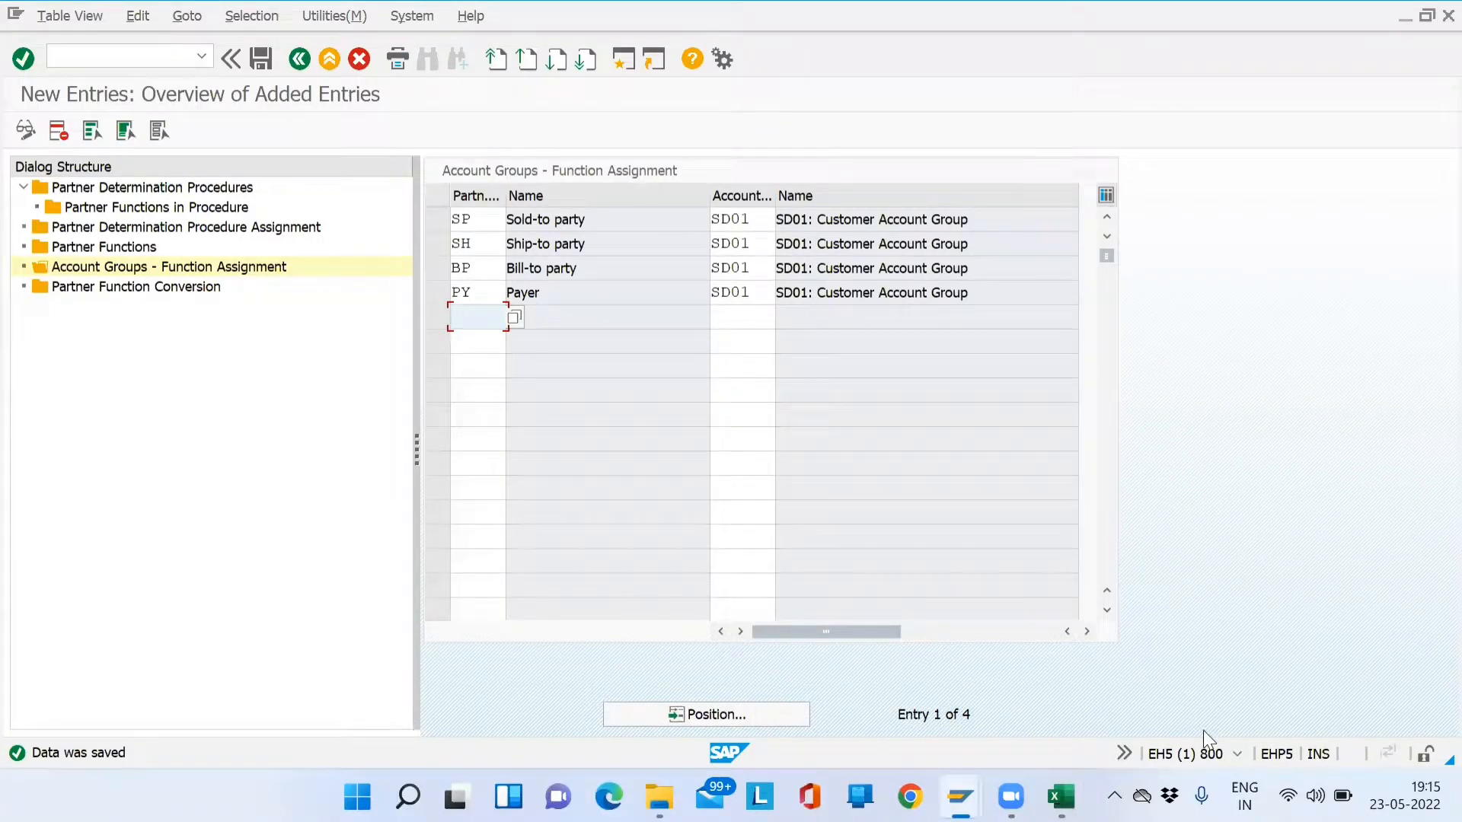
- Save the account group function assignments and back out to the partner determination activities
left_click(263, 58)
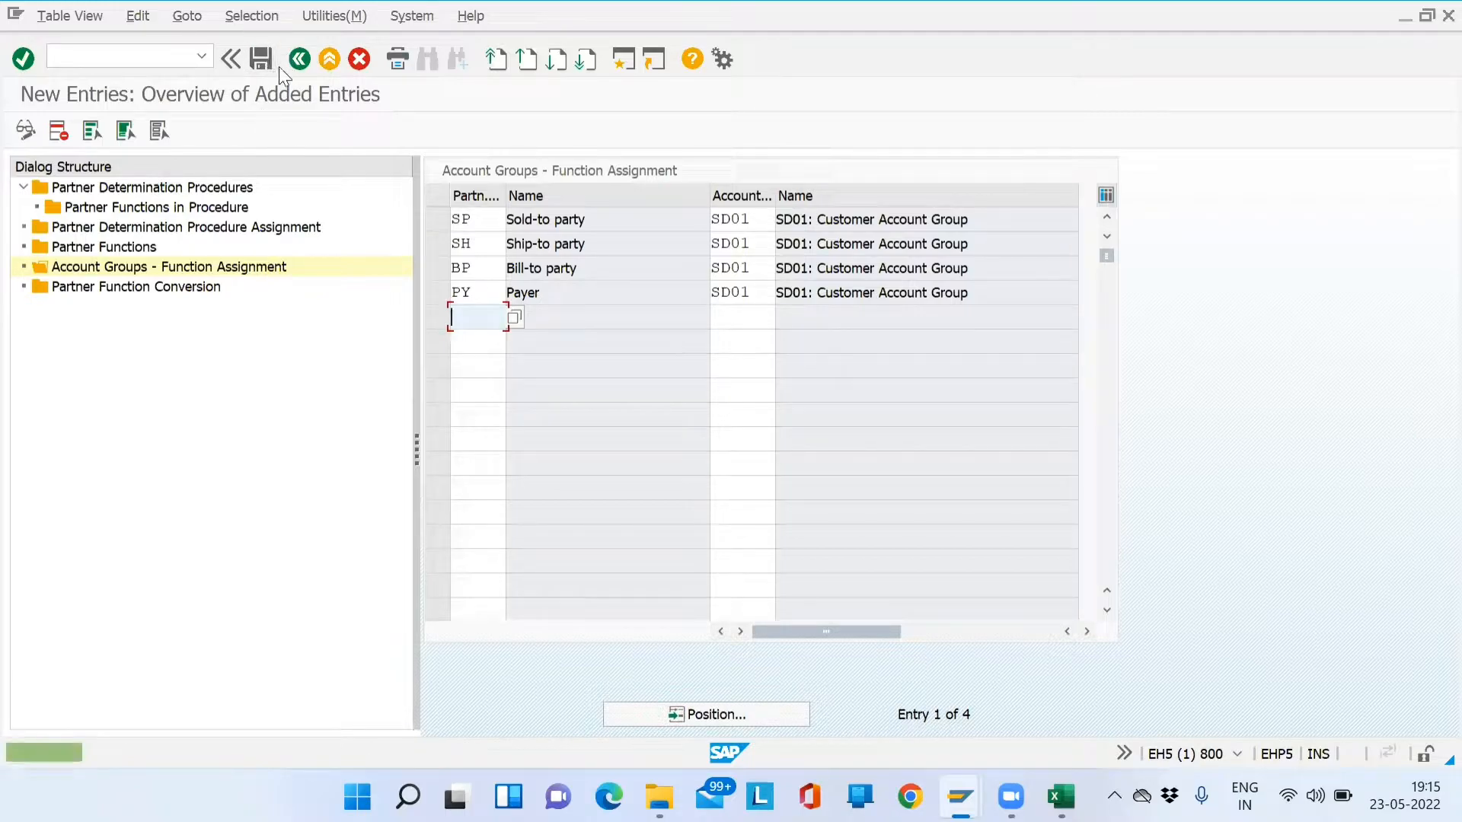
left_click(299, 60)
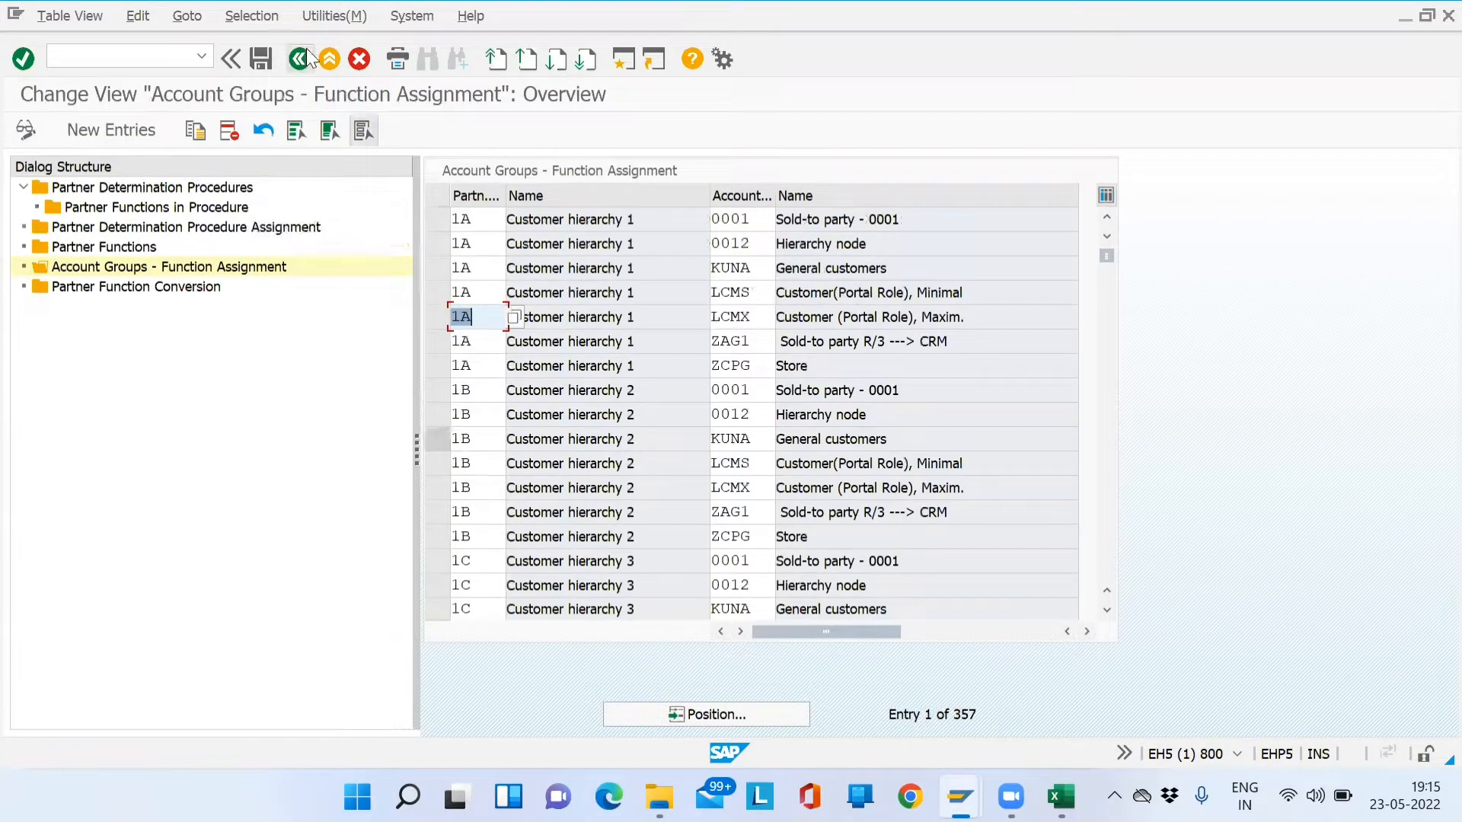
left_click(301, 59)
left_click(301, 60)
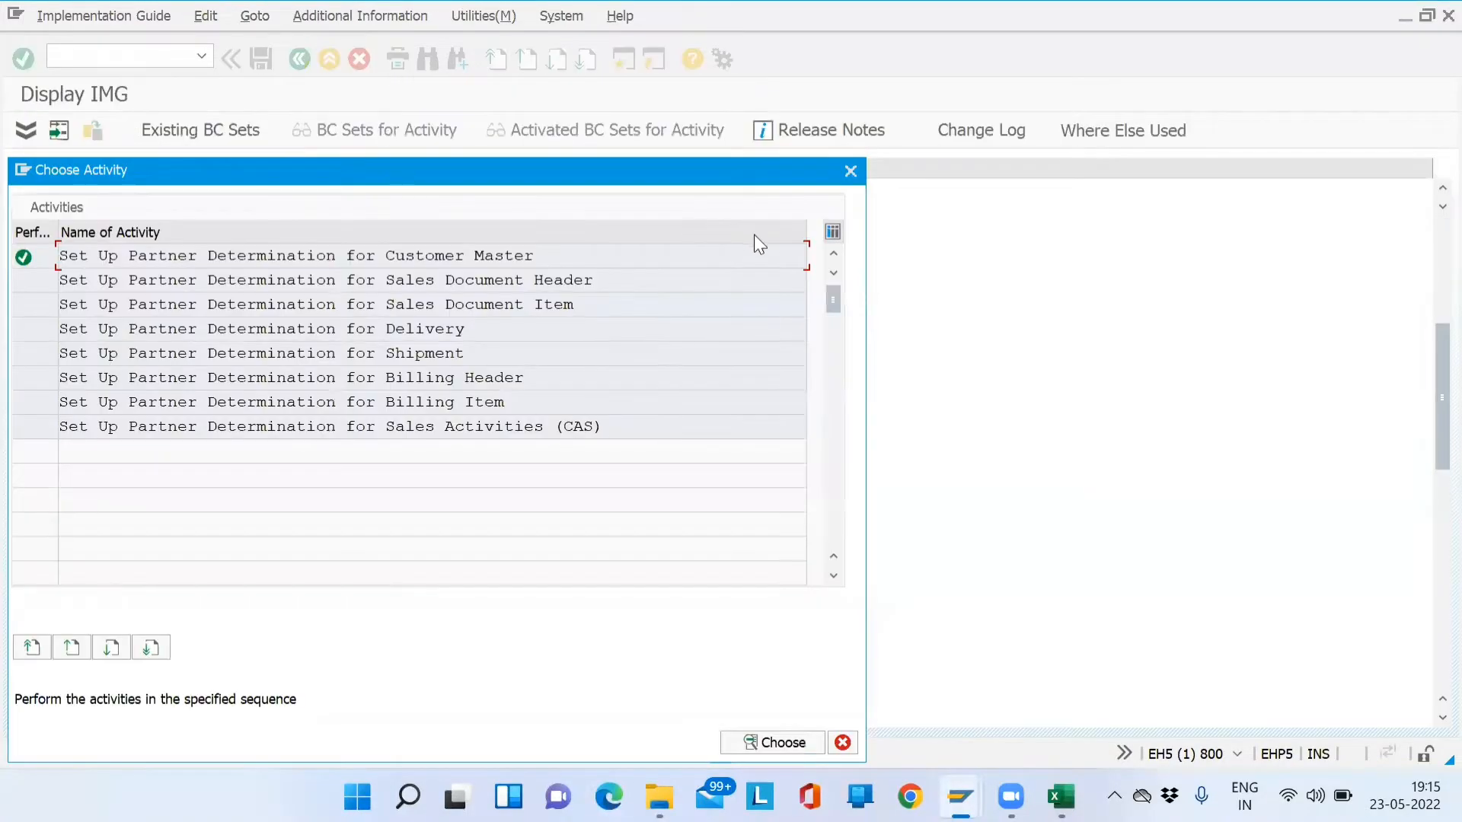
- Close the Choose Activity list and exit the implementation guide to SAP Easy Access
left_click_drag(594, 280, 48, 289)
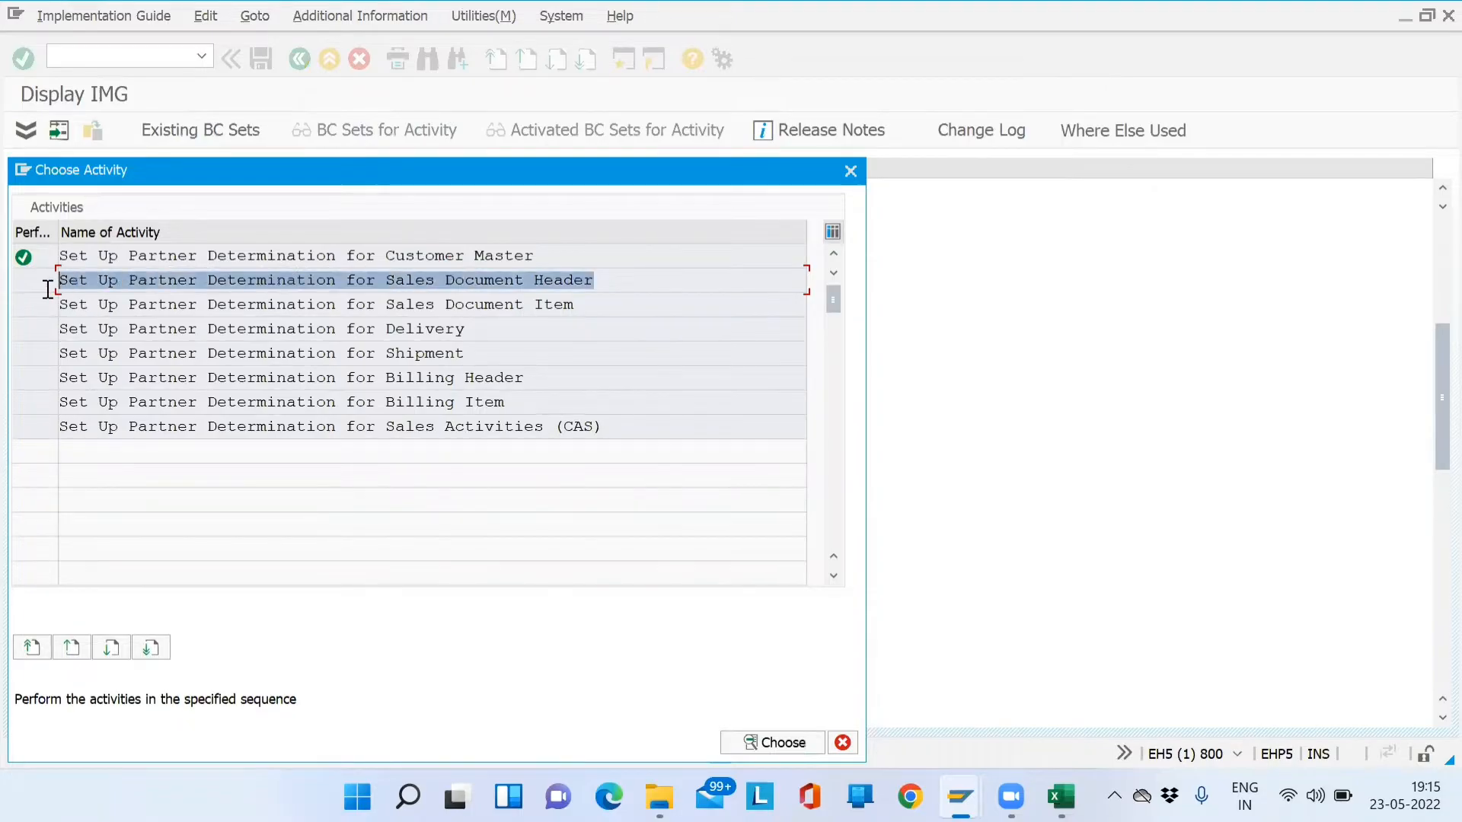
left_click_drag(591, 304, 79, 292)
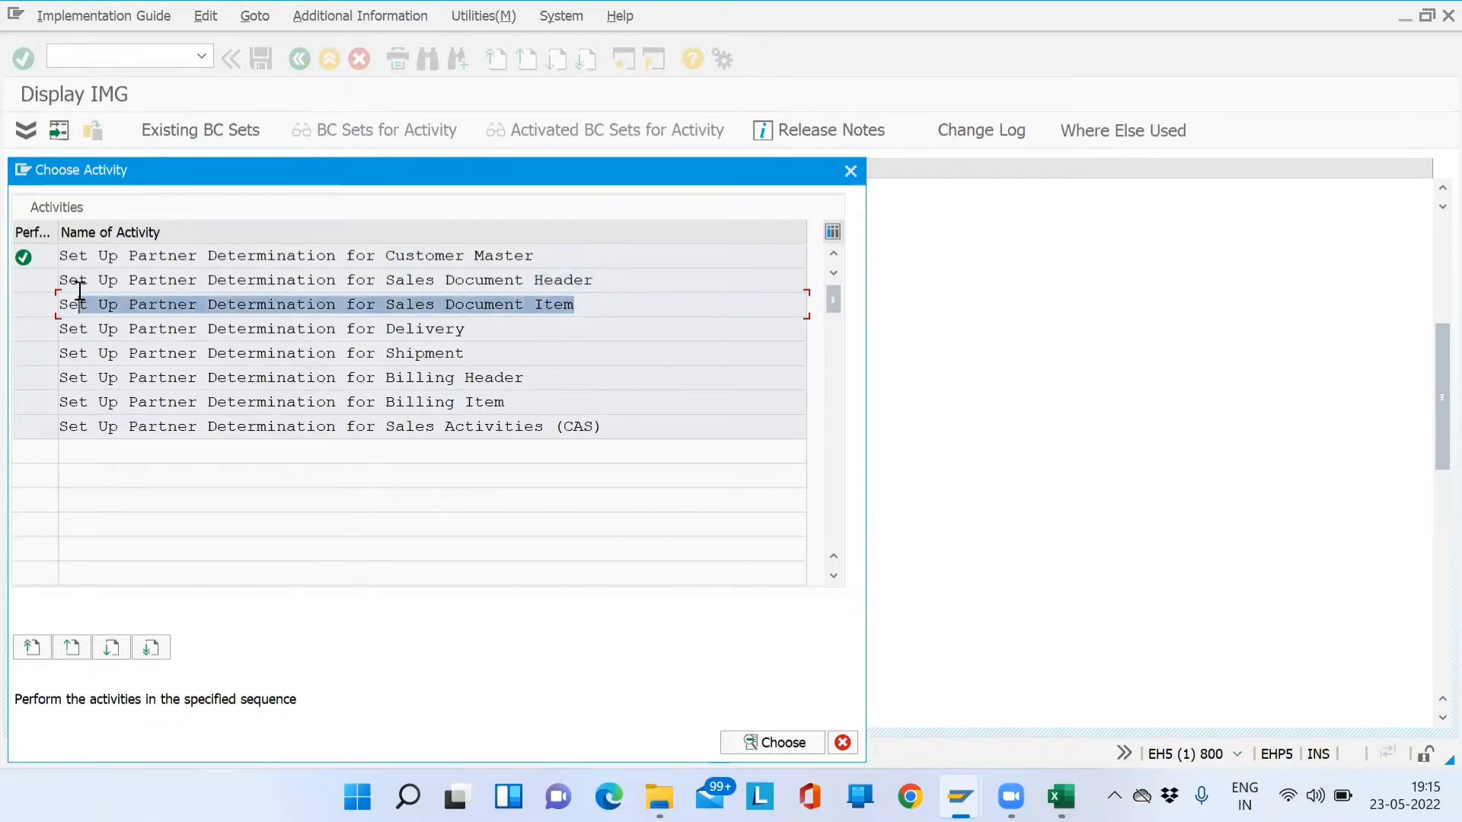
left_click(850, 170)
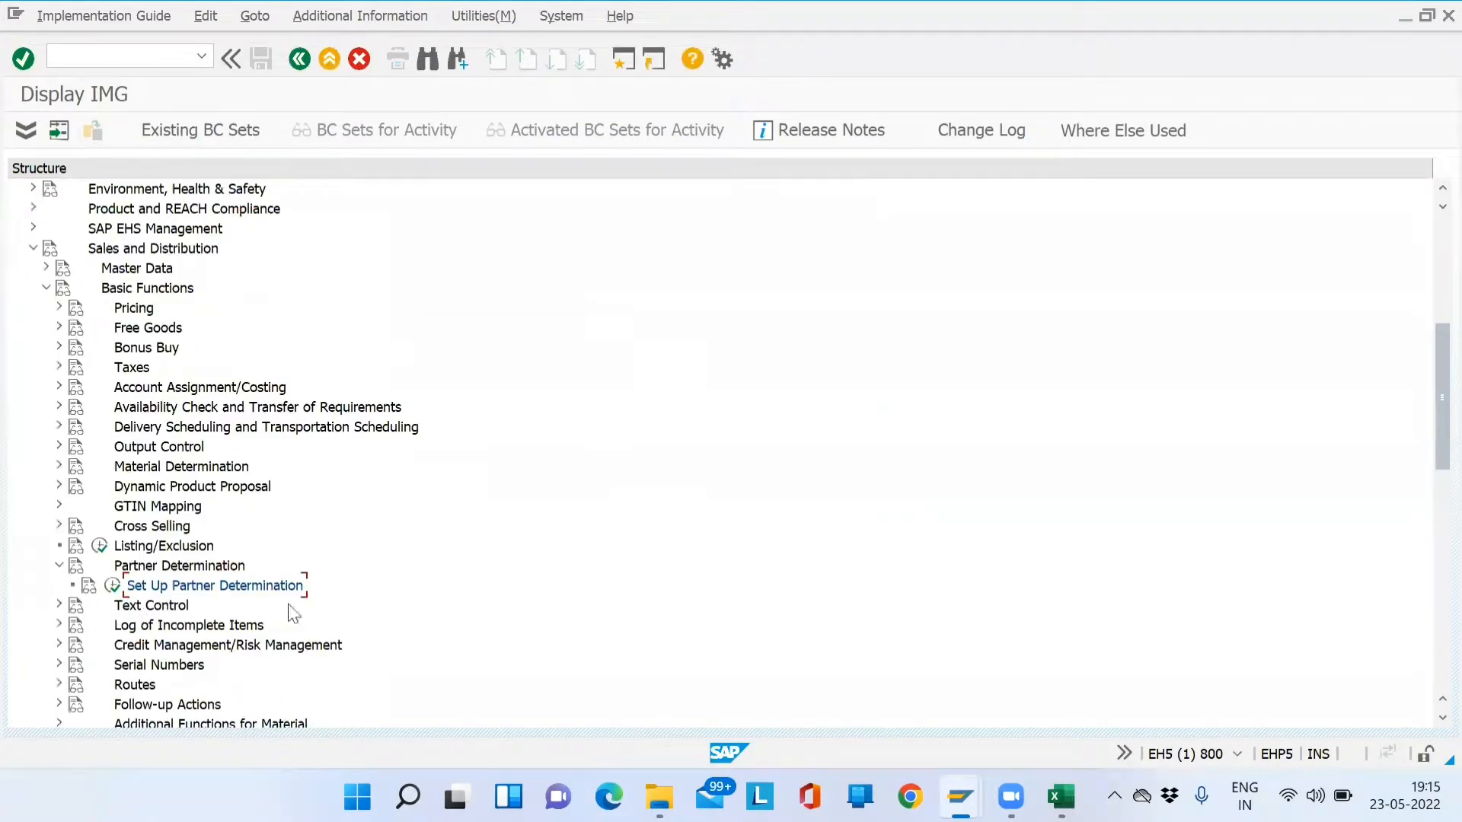
left_click(334, 61)
- Start customer creation with XD01 and choose account group SD01
left_click(333, 60)
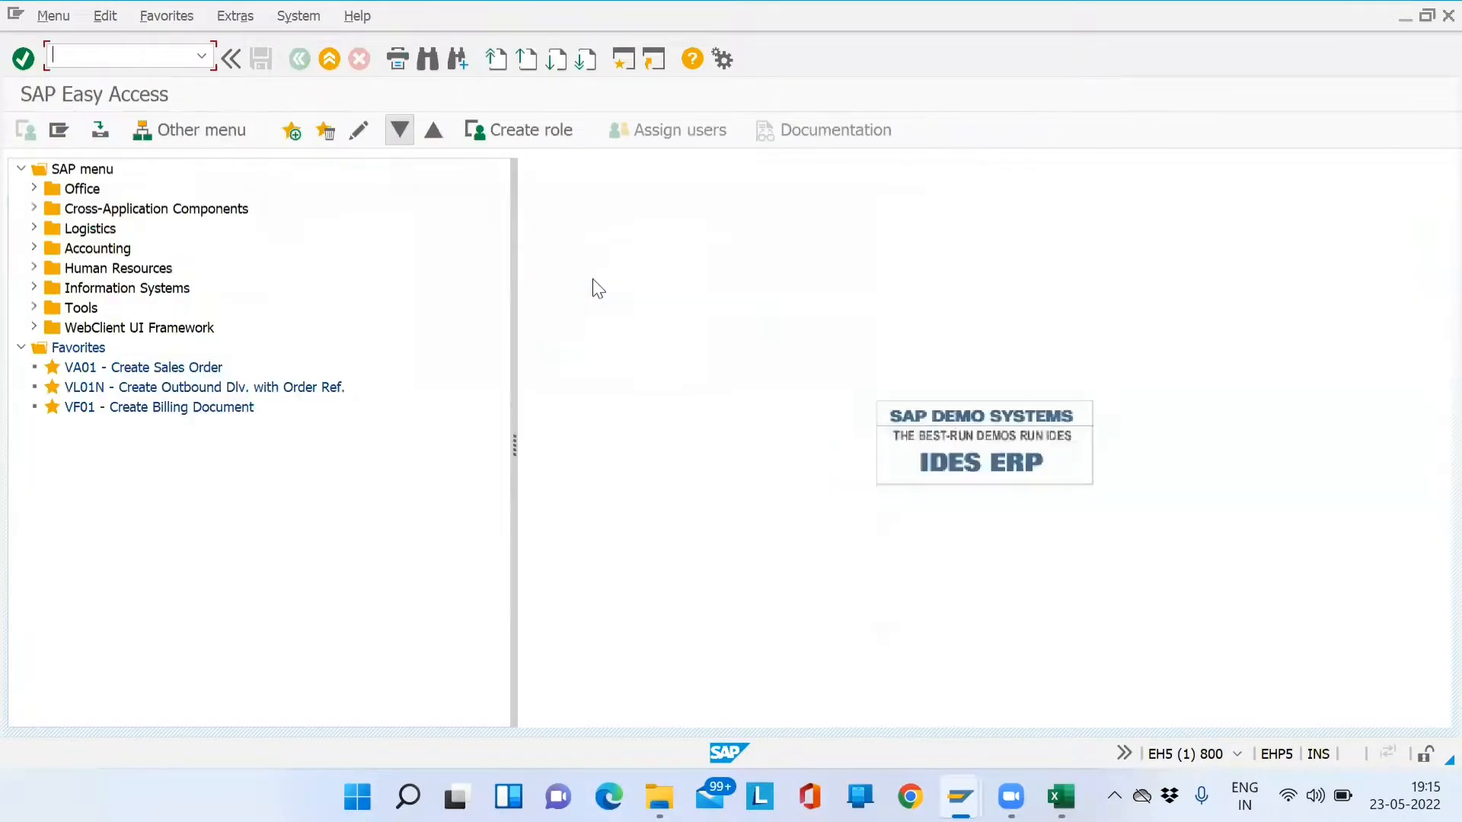
type("xd01")
key("Return")
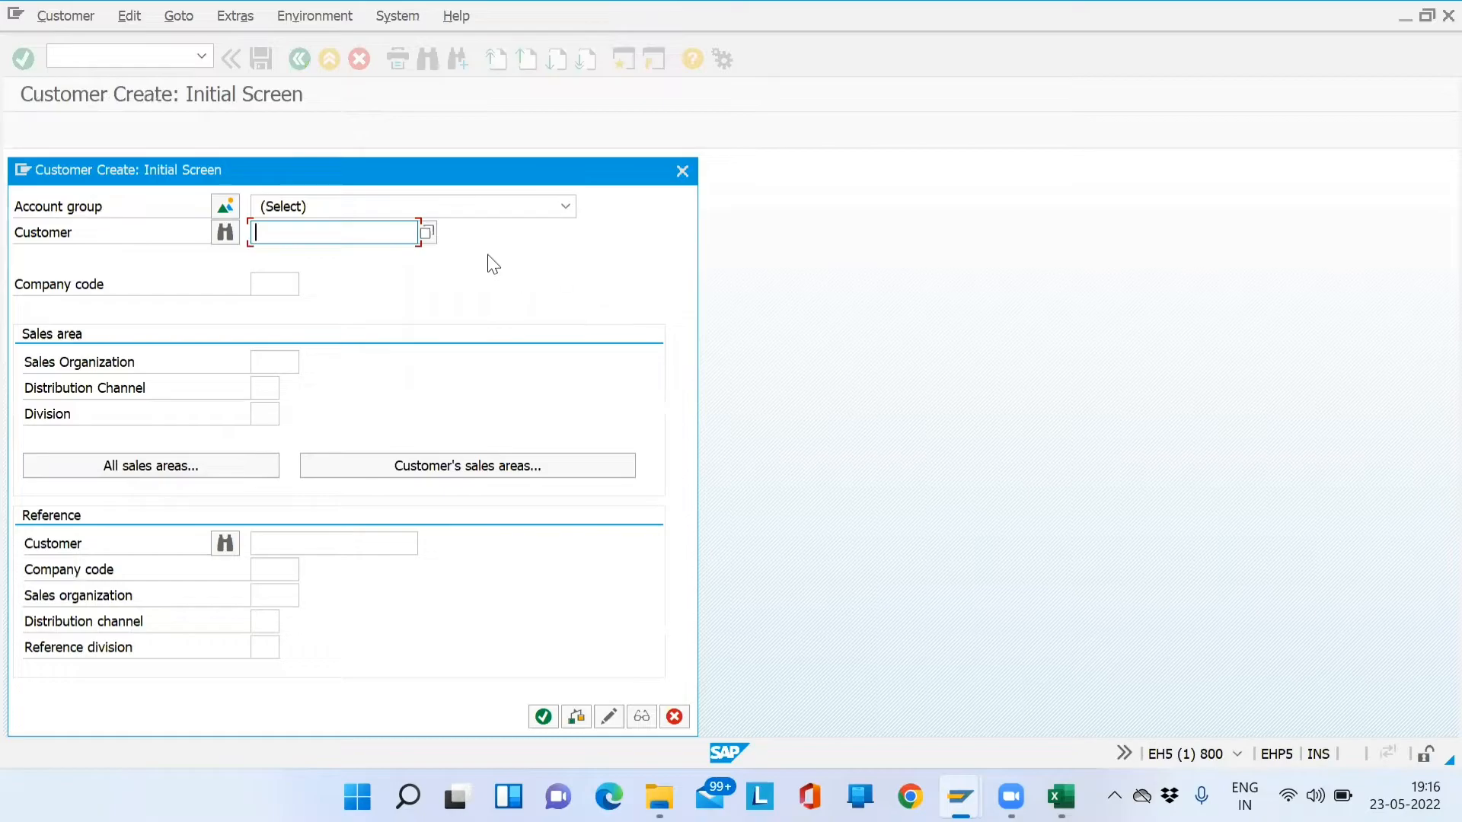
left_click(565, 206)
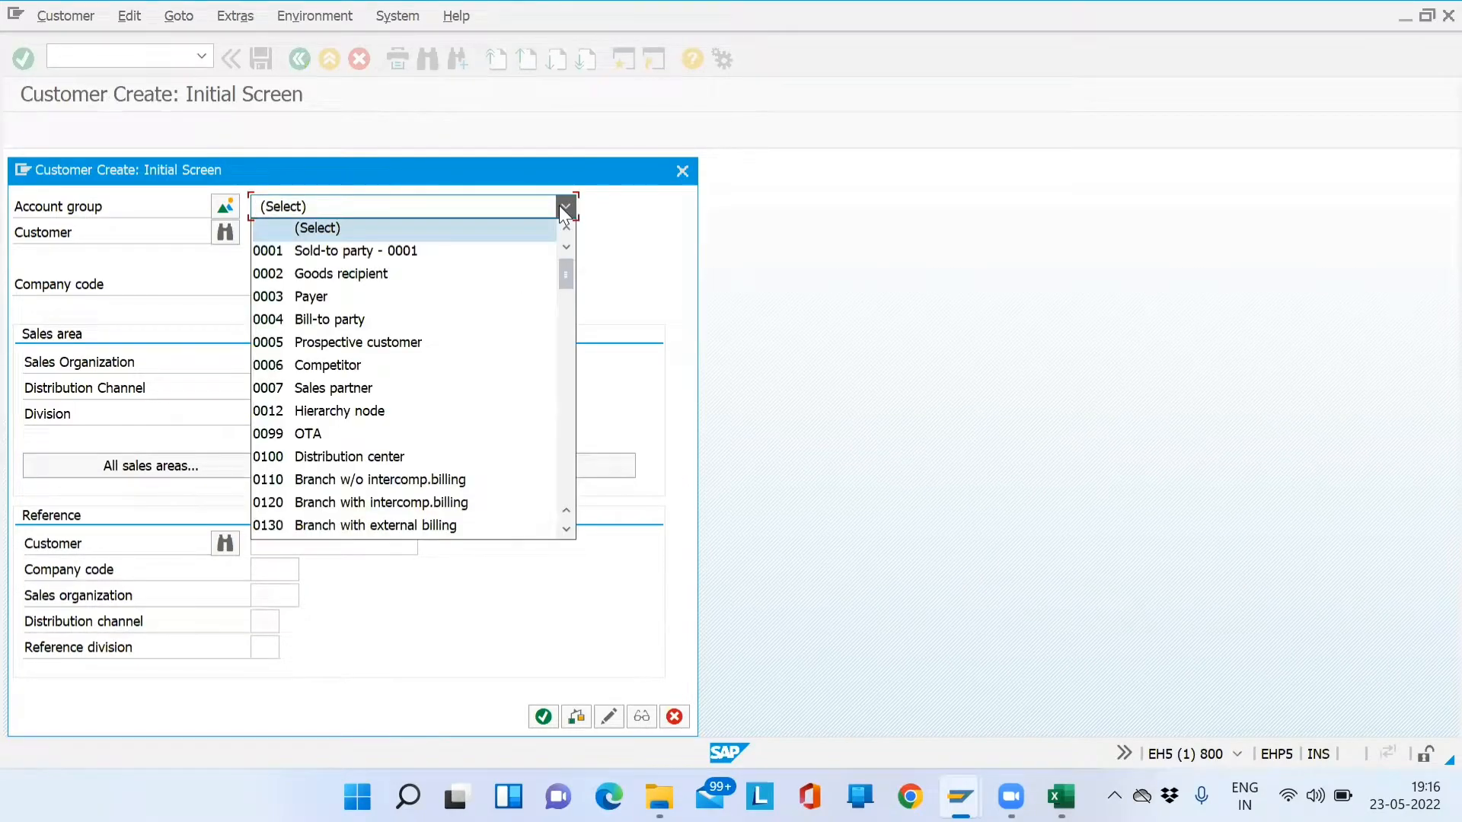
key("s")
key("Return")
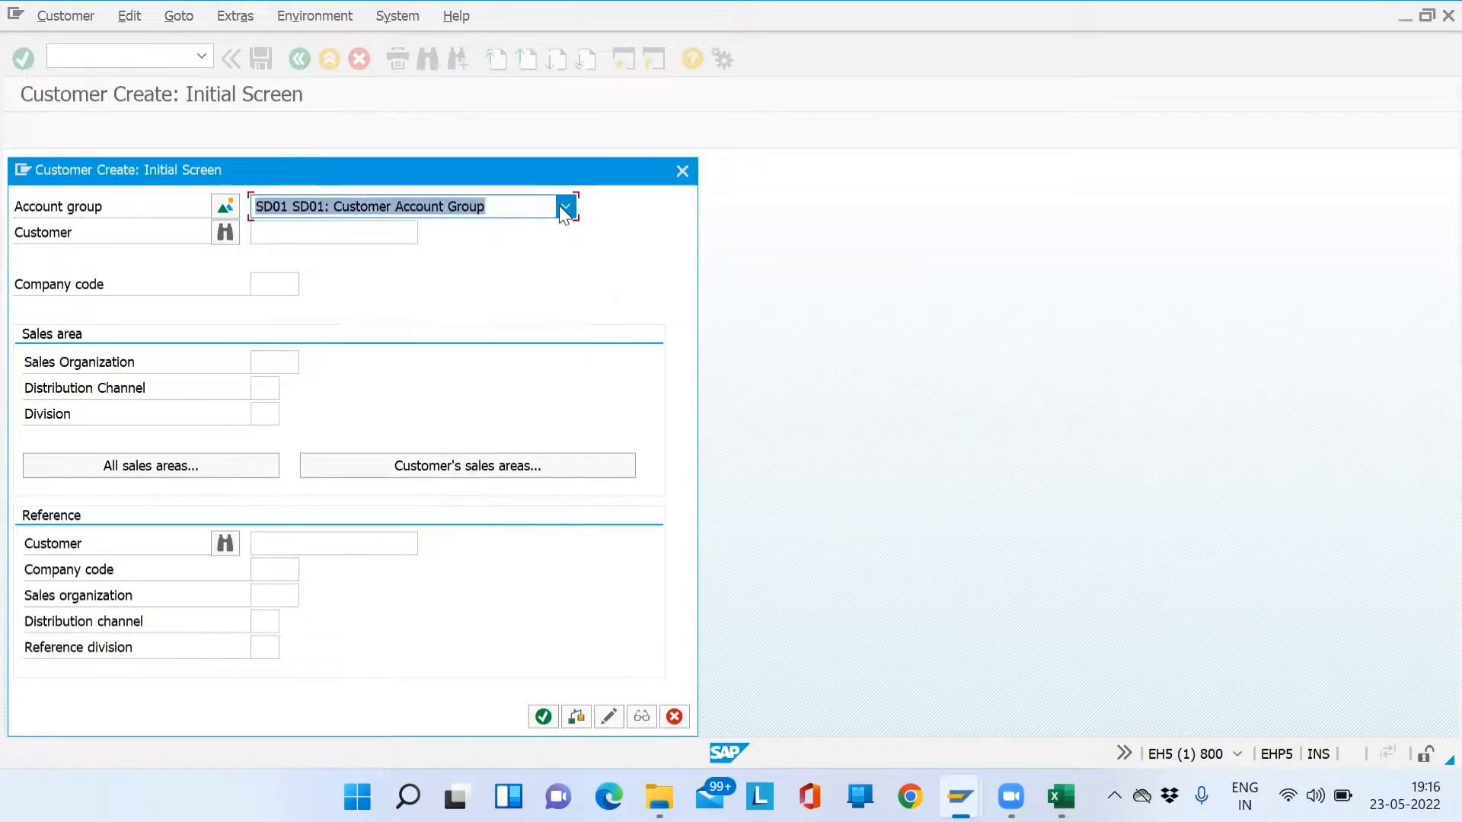
- Enter sales area Sales Org SD01, Distribution Channel DM, Division 02 and confirm
left_click(275, 360)
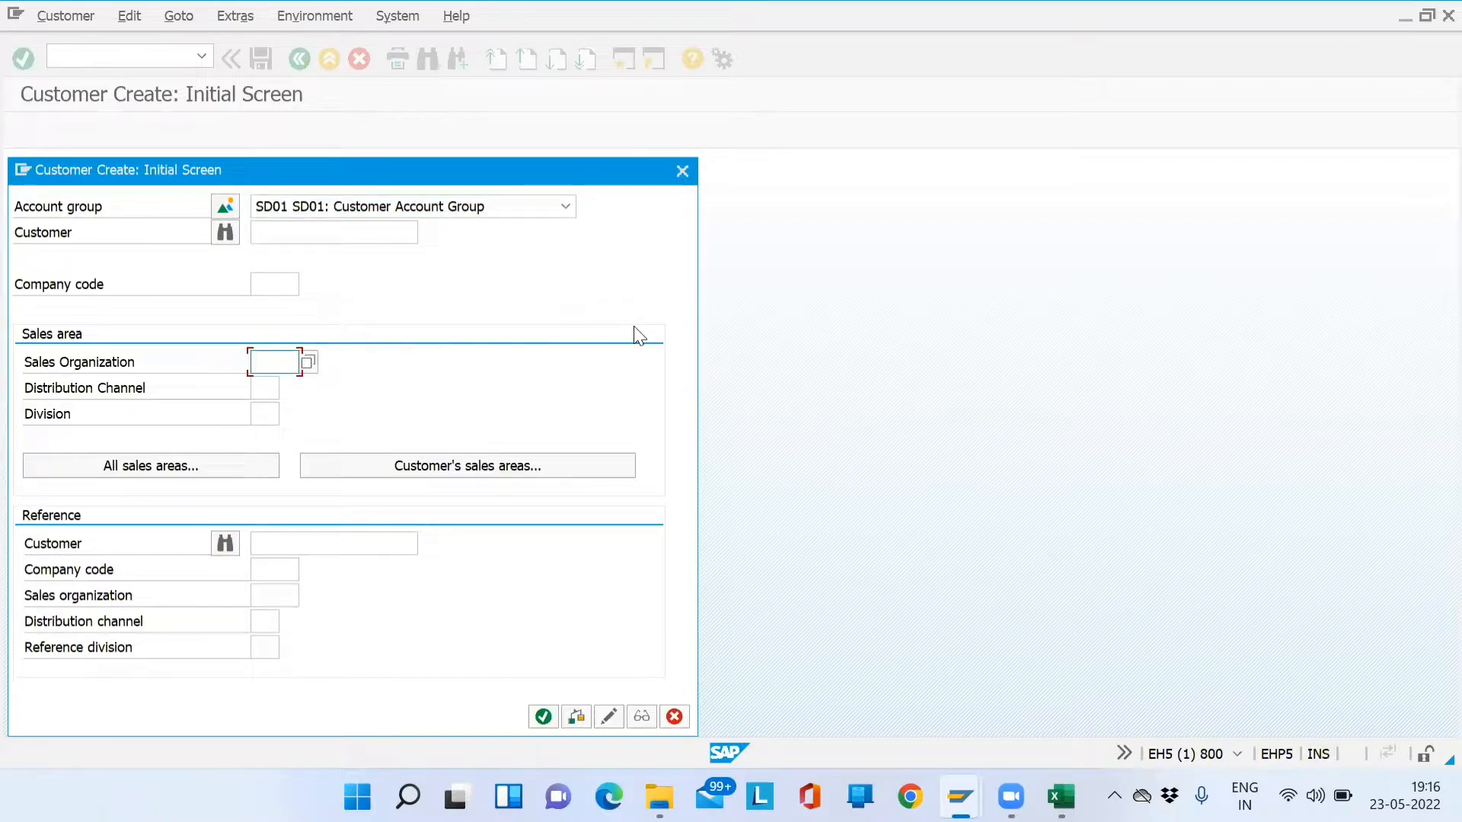
type("SD01")
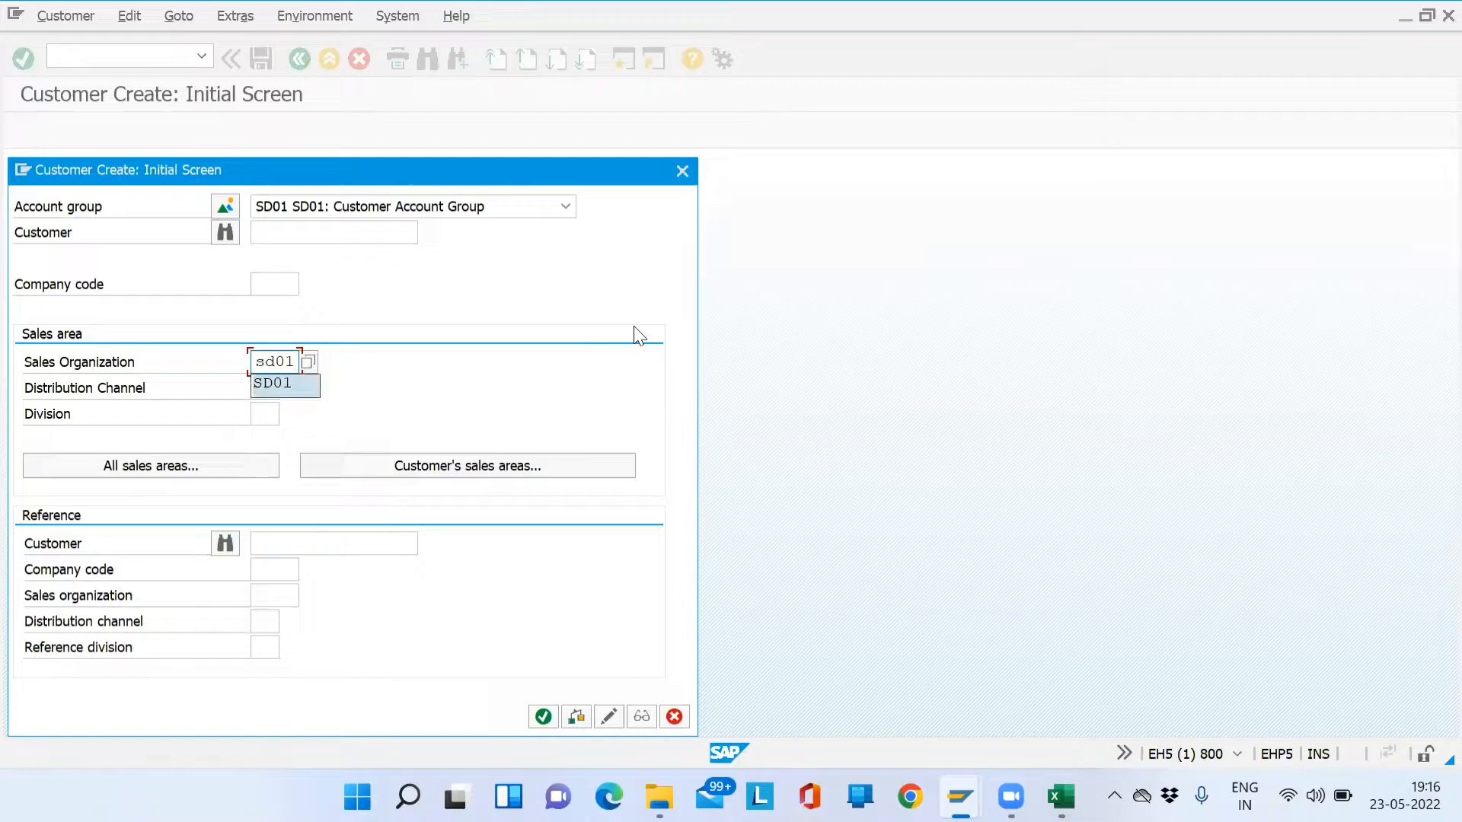
key("Tab")
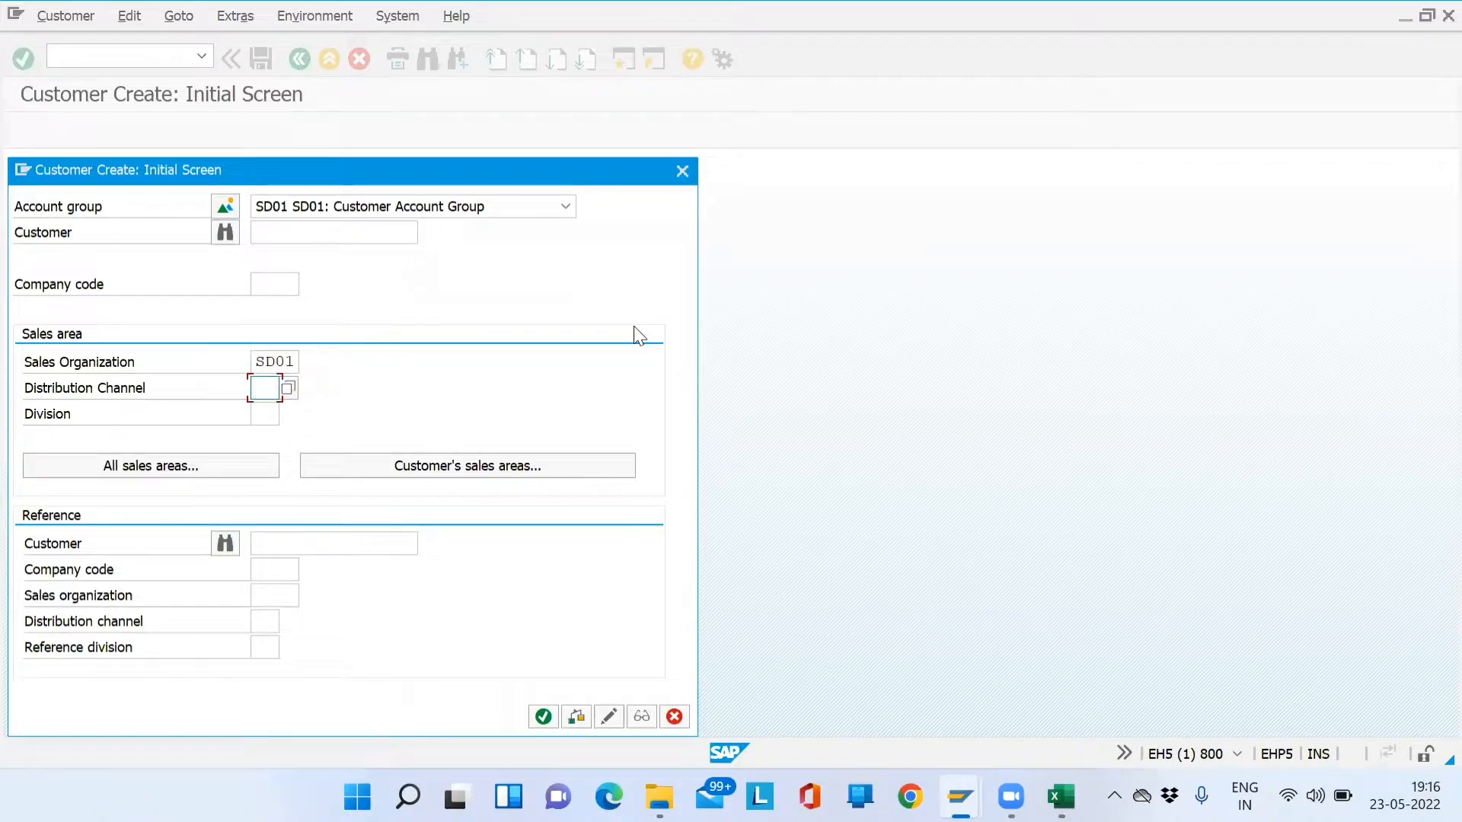
type("dm")
key("Tab")
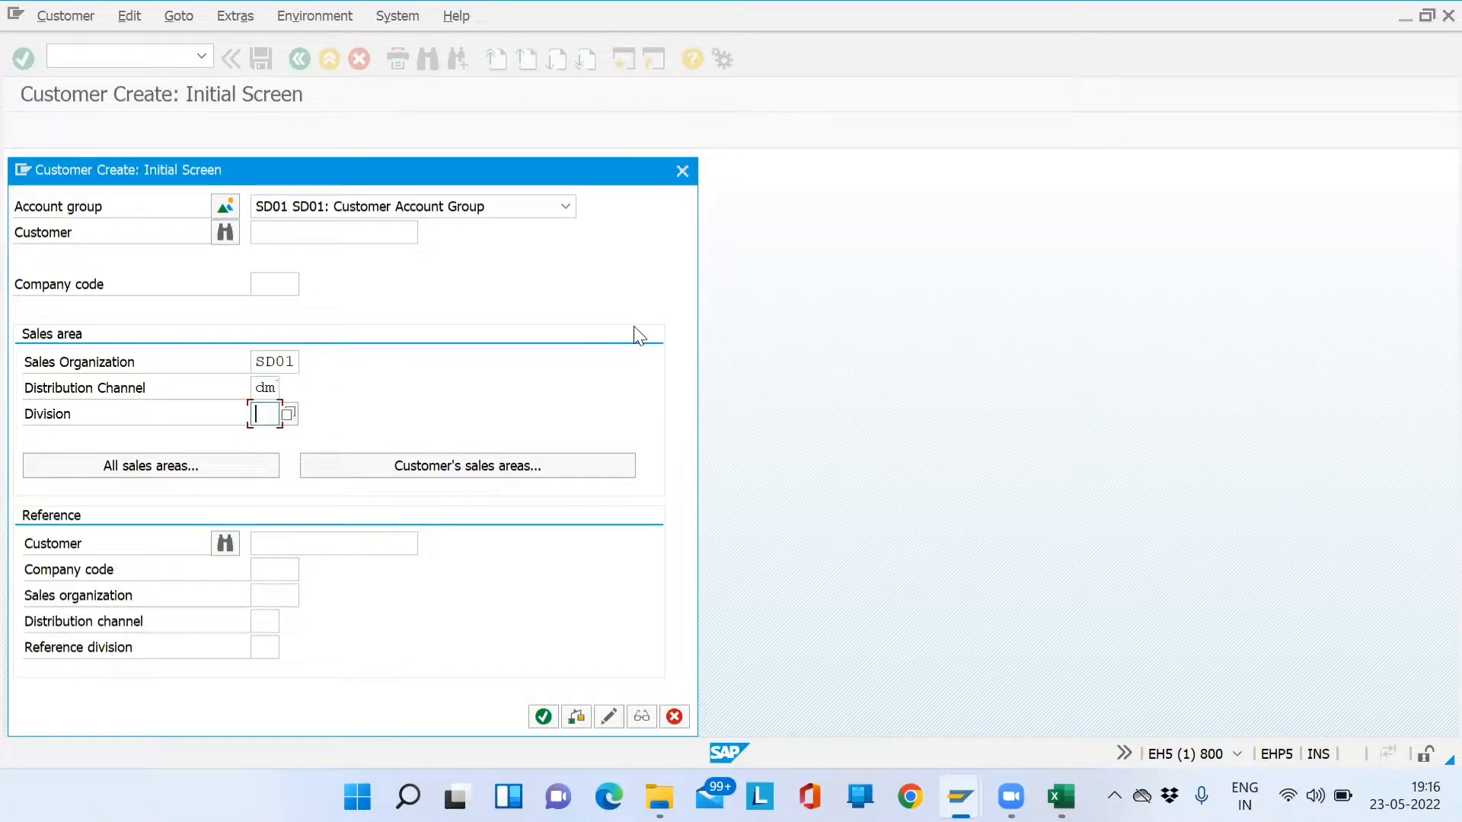
type("02")
key("Return")
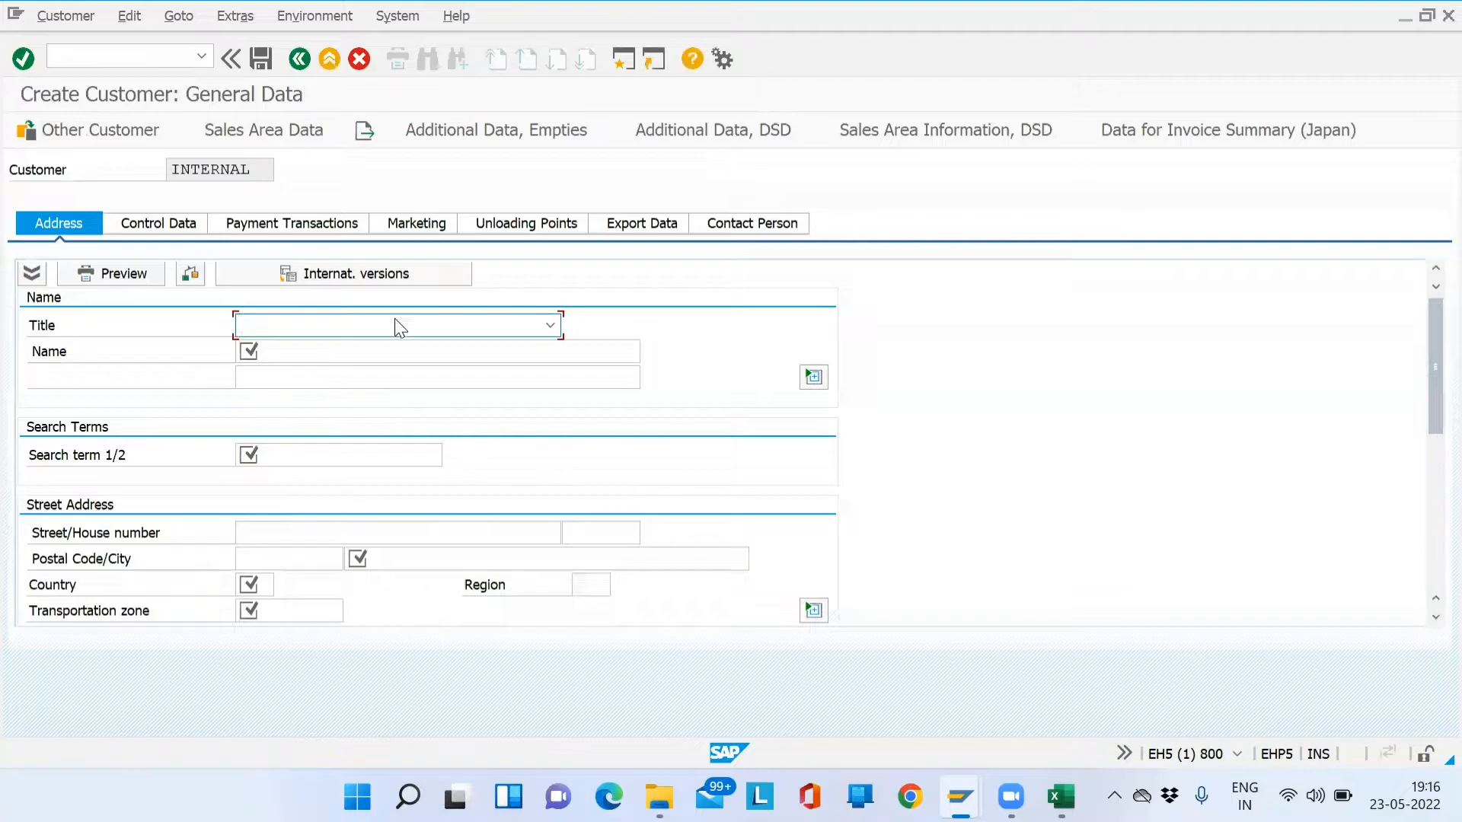
- Set title Company, enter the customer name, search term SM and street 'ABC street'
left_click(550, 326)
left_click(509, 341)
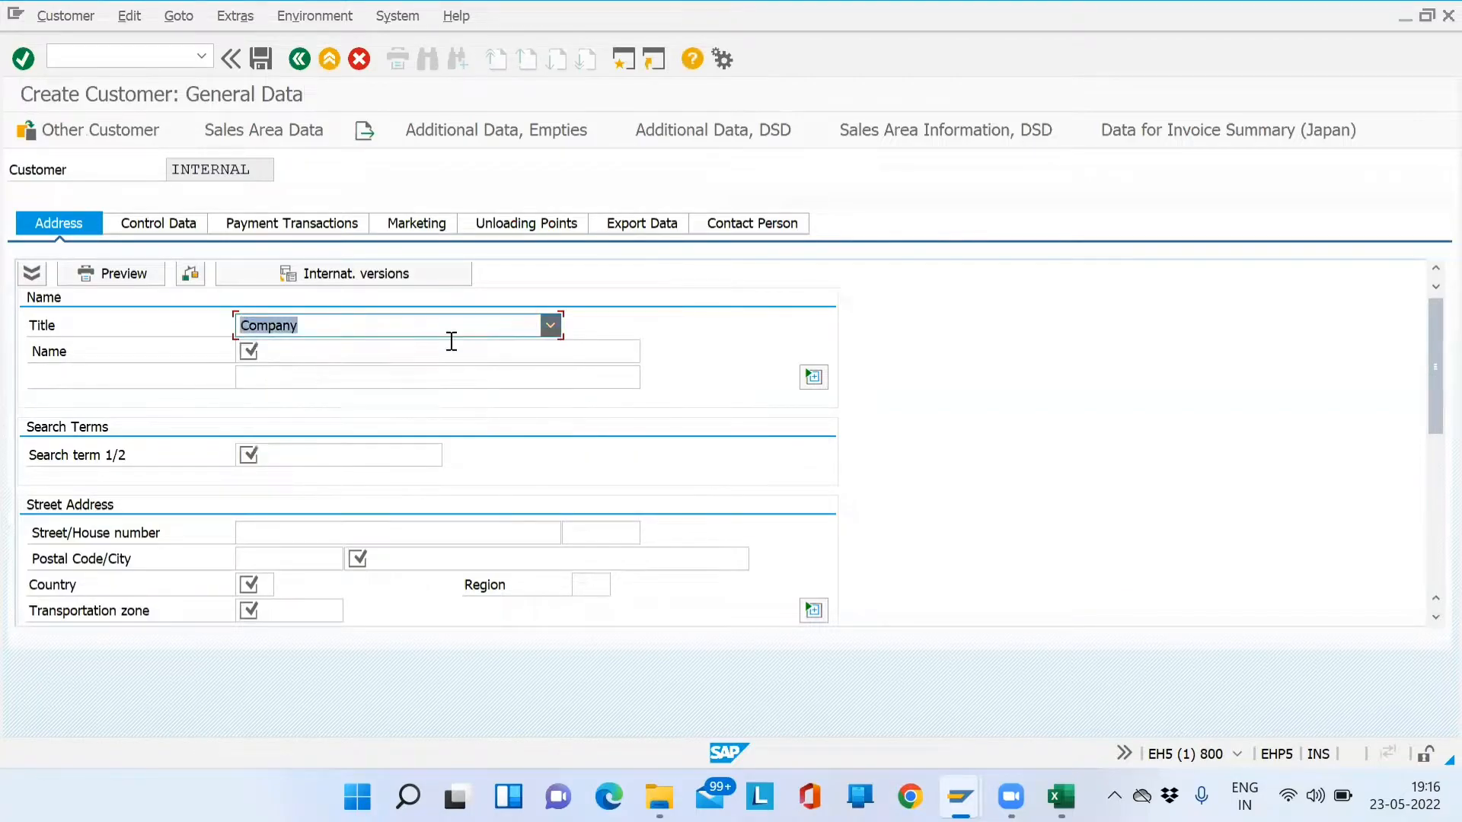
left_click(427, 347)
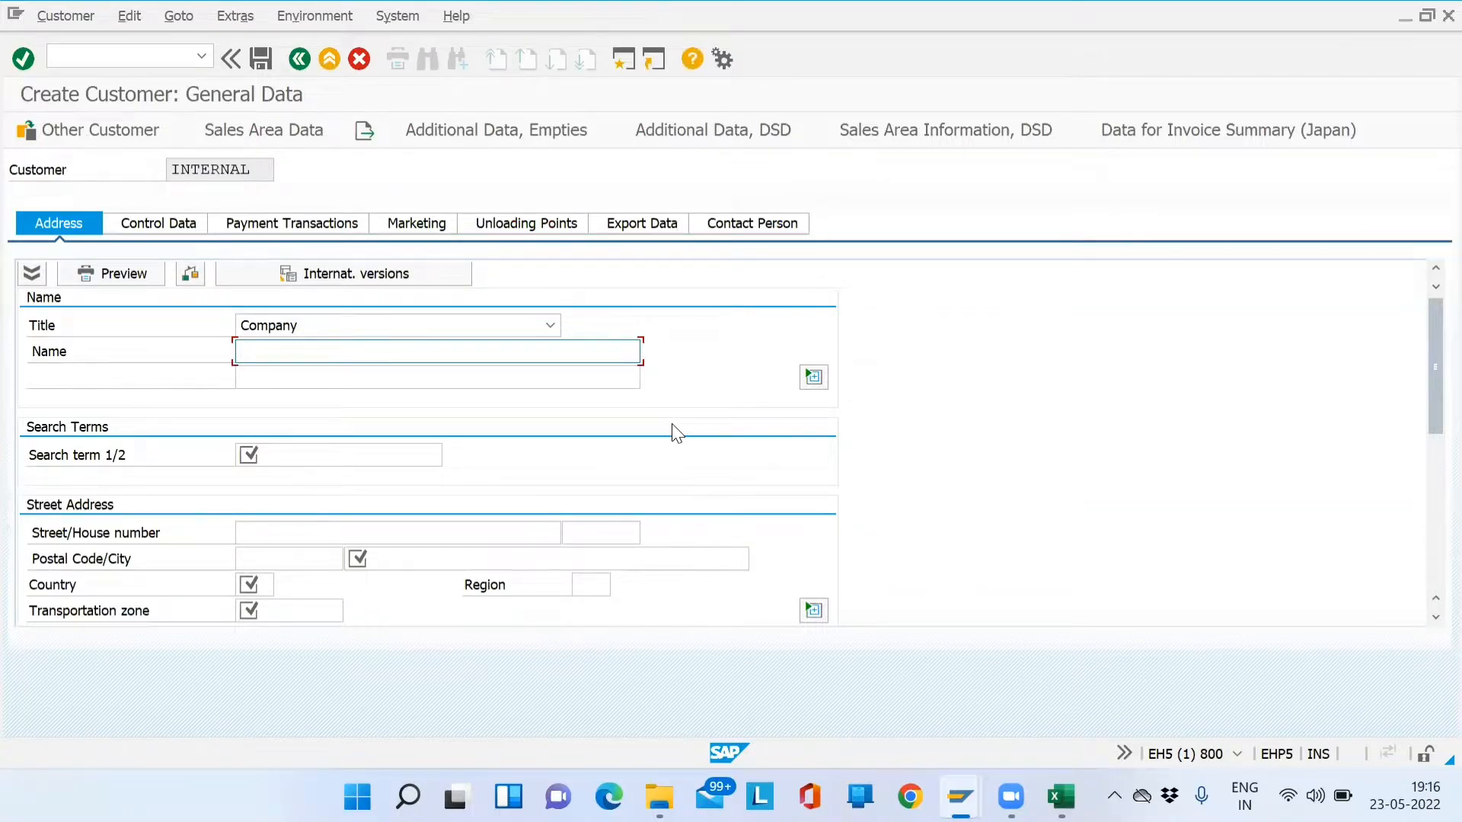
type("Sania Motors")
key("Tab")
key("Tab")
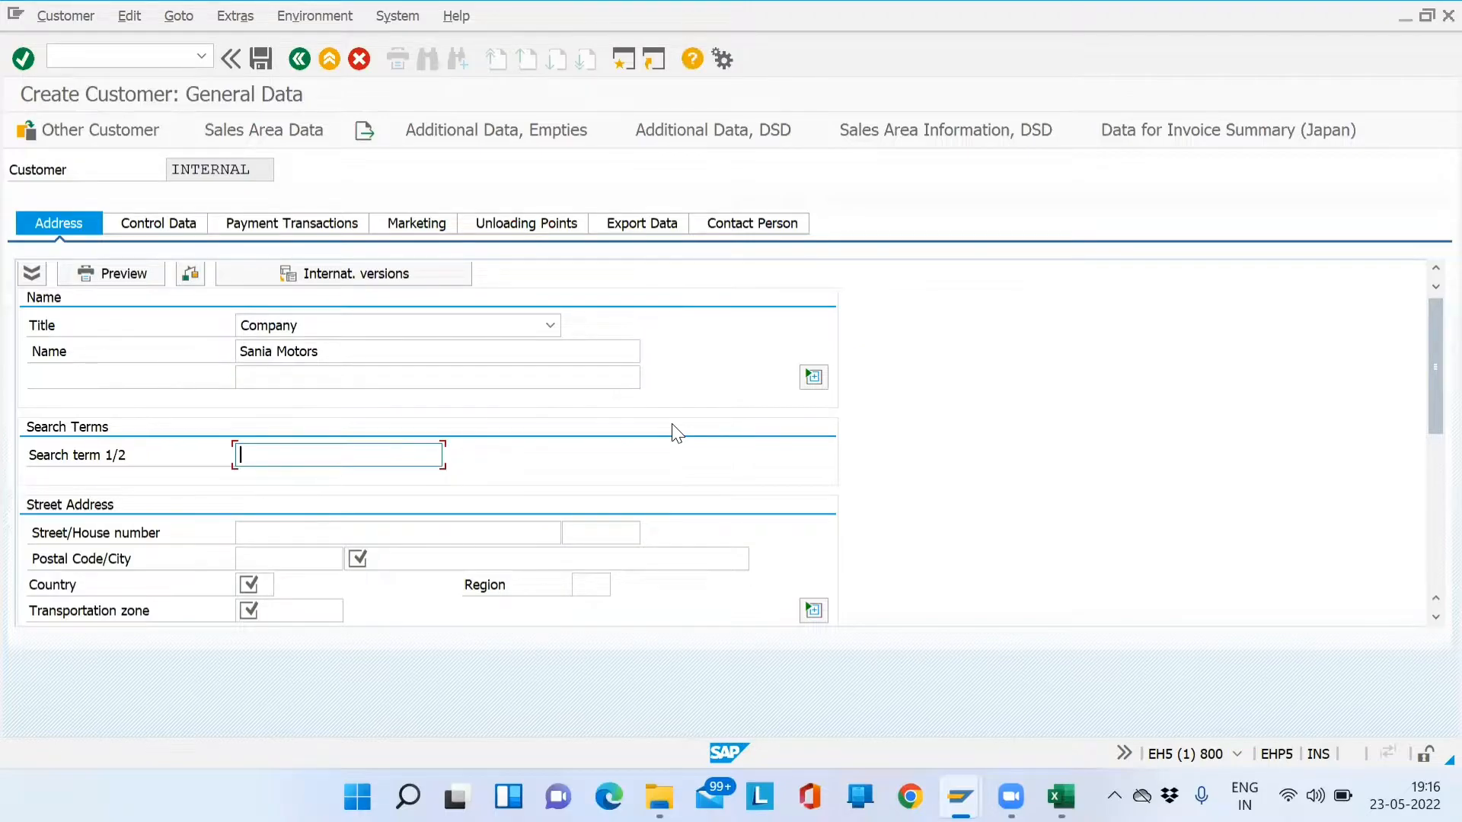
type("SM")
key("Tab")
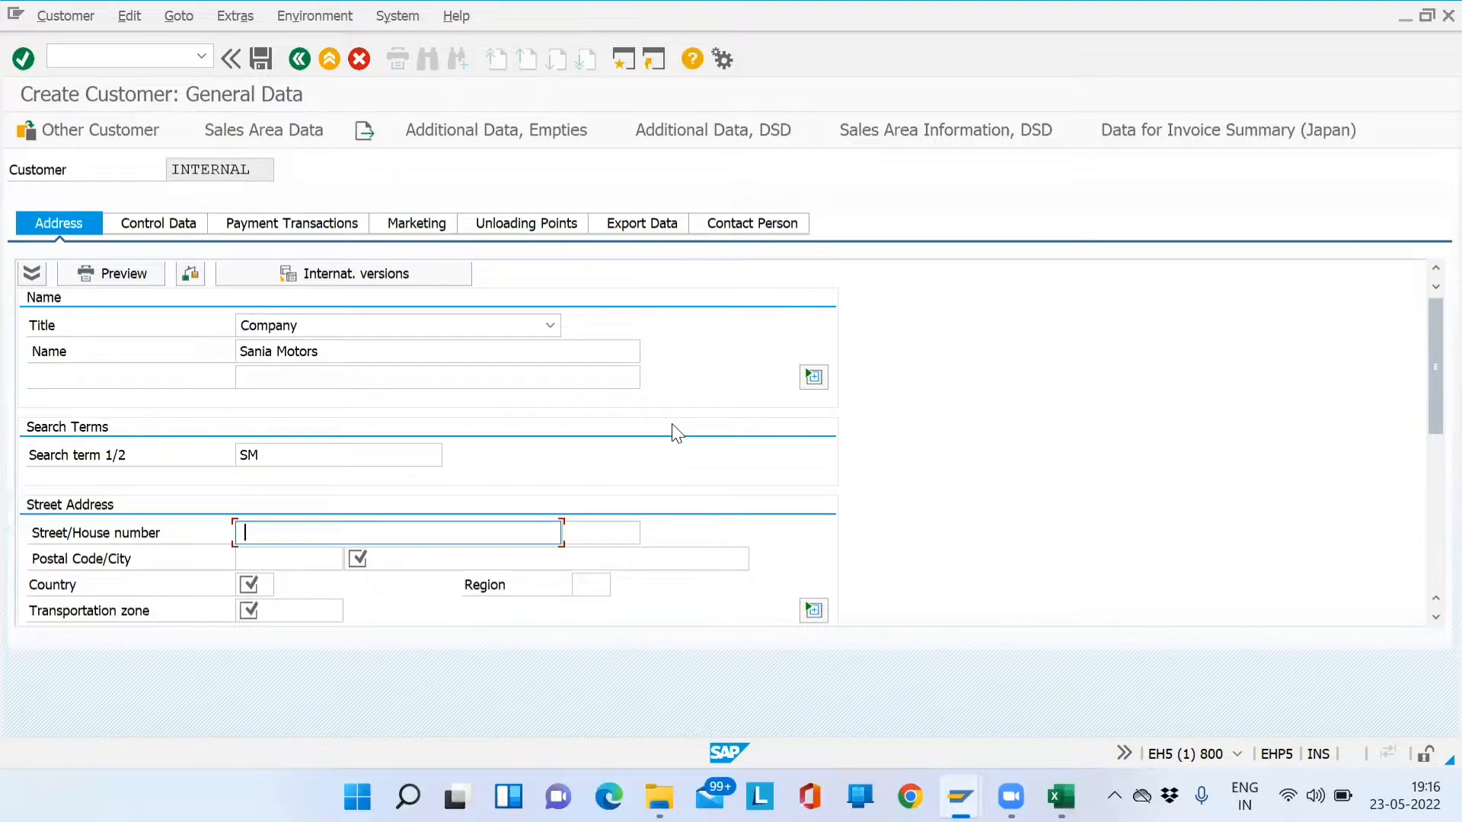
type("ABC street")
- Fill postal code 431007, city pune, country IN, region 13, transportation zone INDIA from history
key("Tab")
key("Tab")
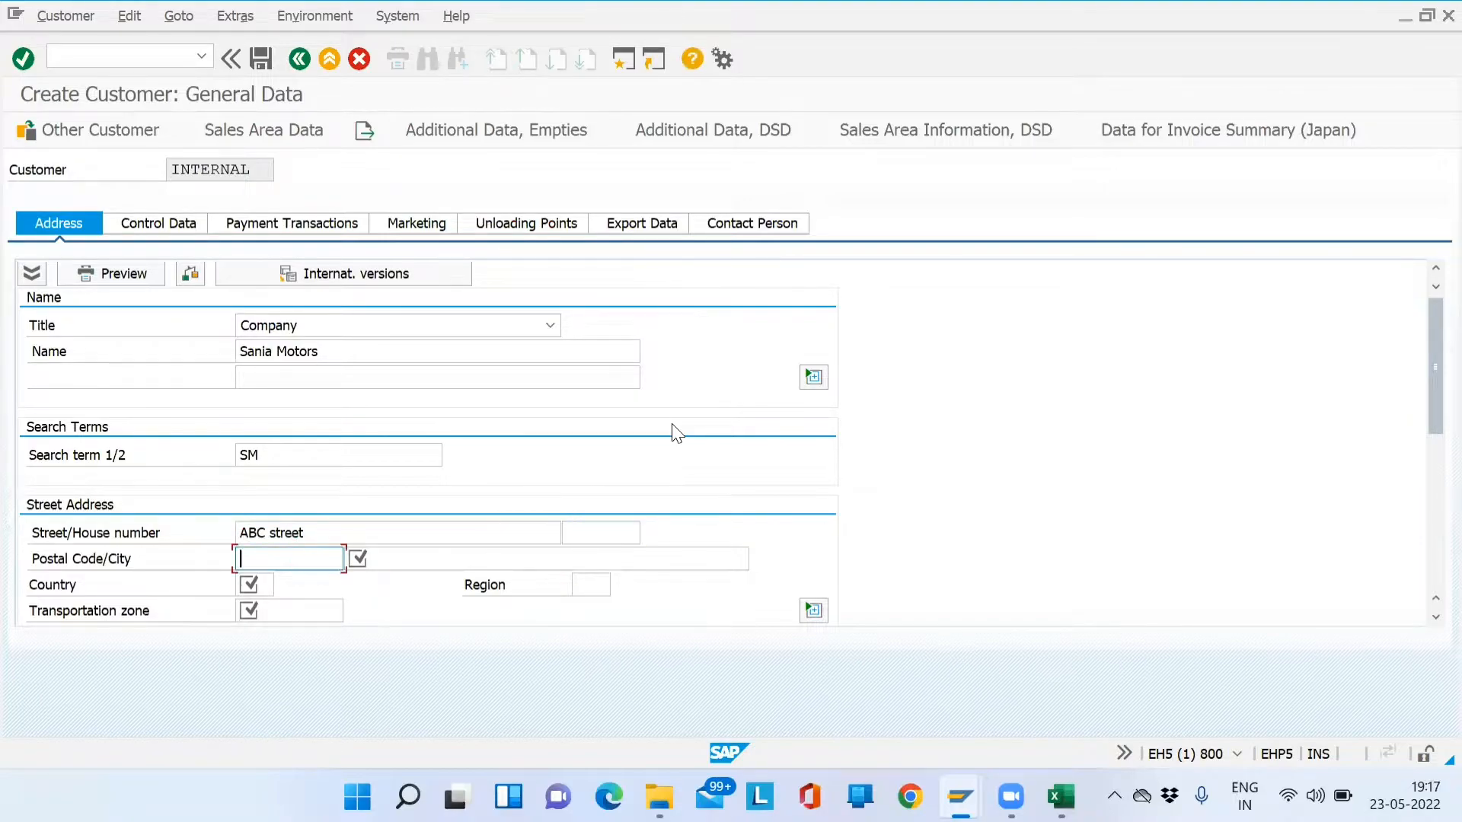
key("Down")
key("Return")
key("Tab")
key("Down")
key("Return")
key("Tab")
key("Down")
key("Return")
key("Tab")
key("Down")
key("Return")
key("Tab")
key("Down")
key("Return")
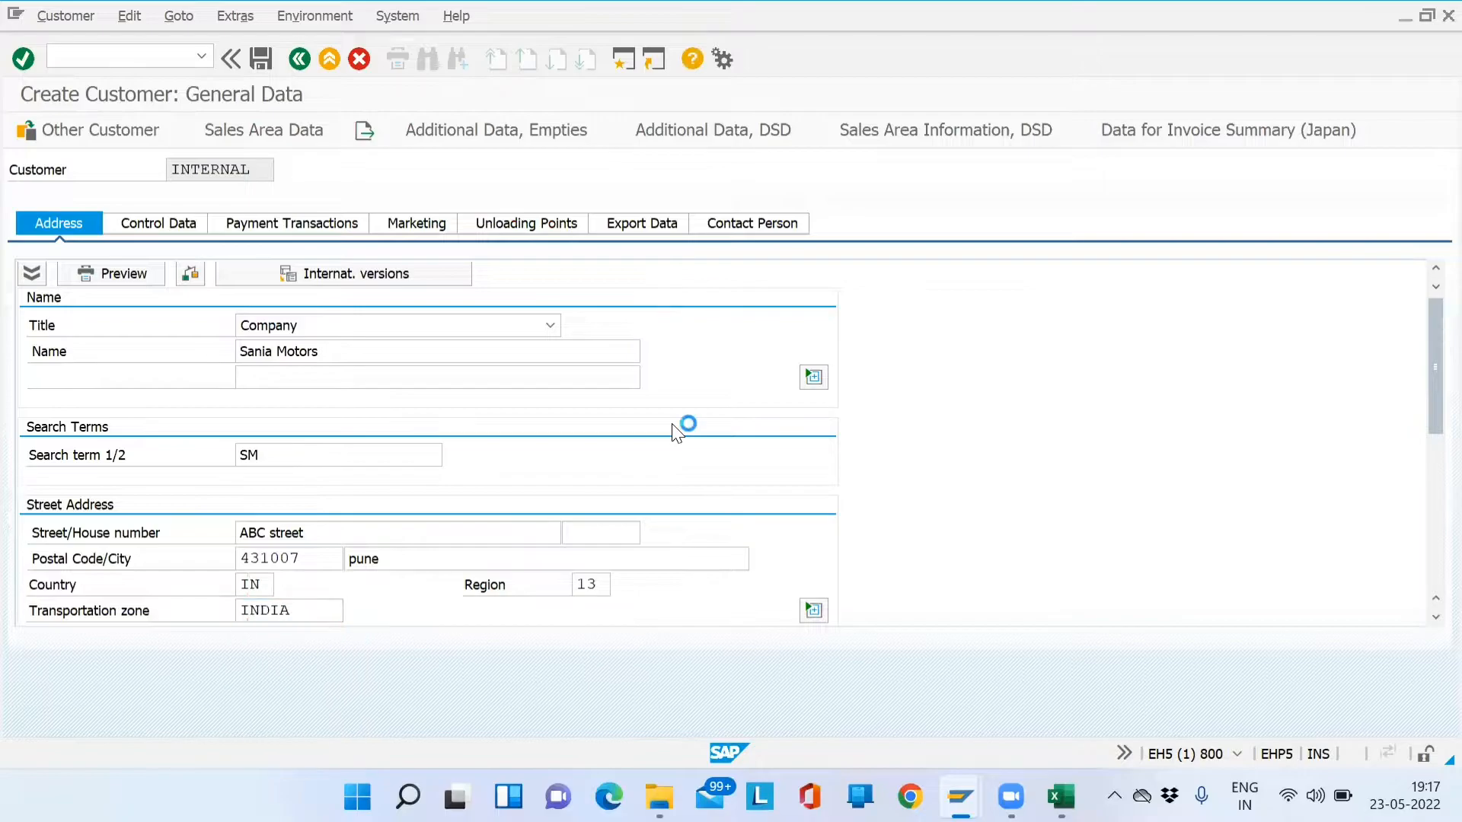
key("Return")
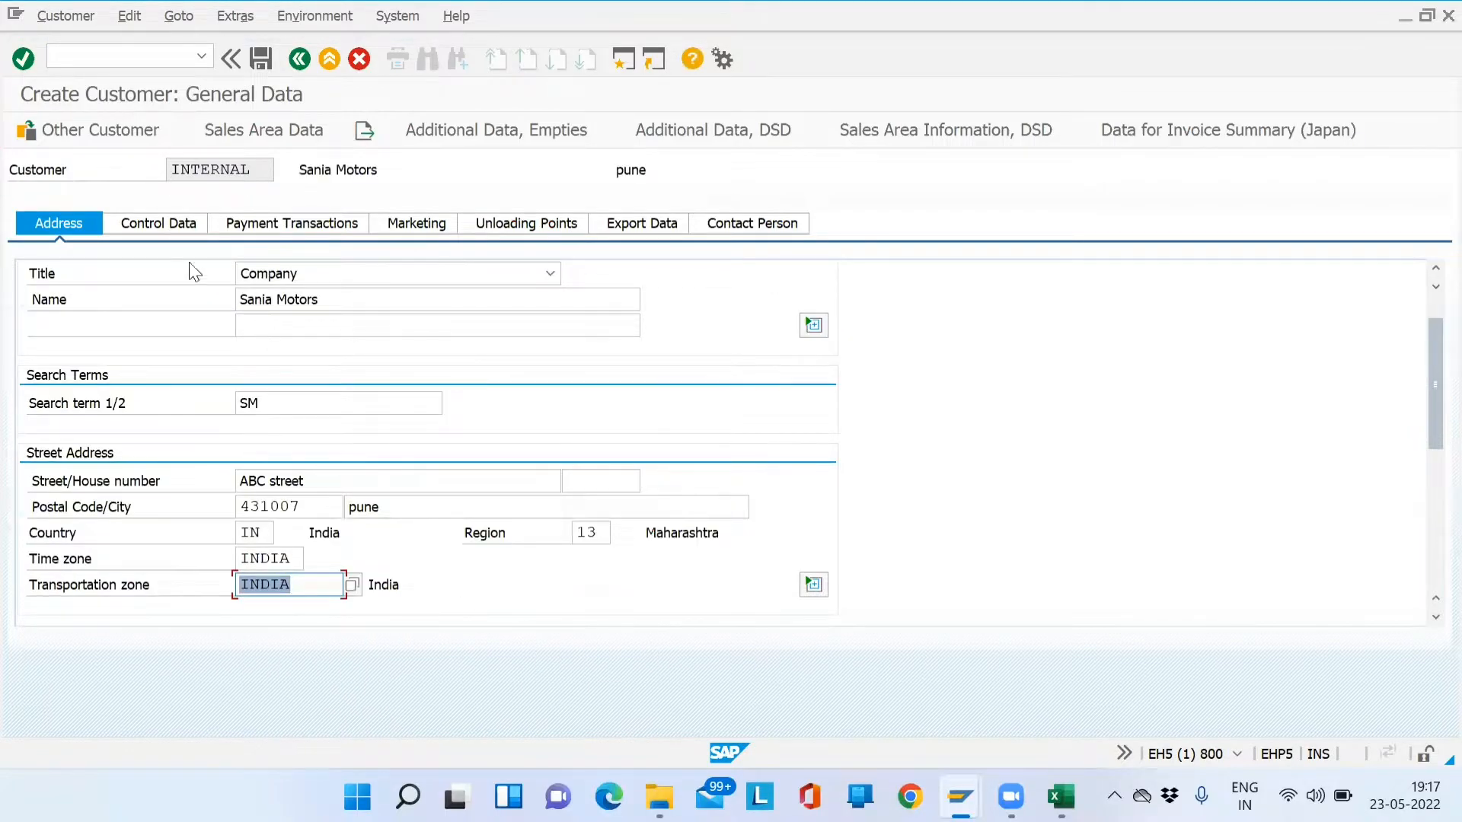
- On Control Data, fill Tax Number 3 with the saved tax number and confirm
left_click(175, 229)
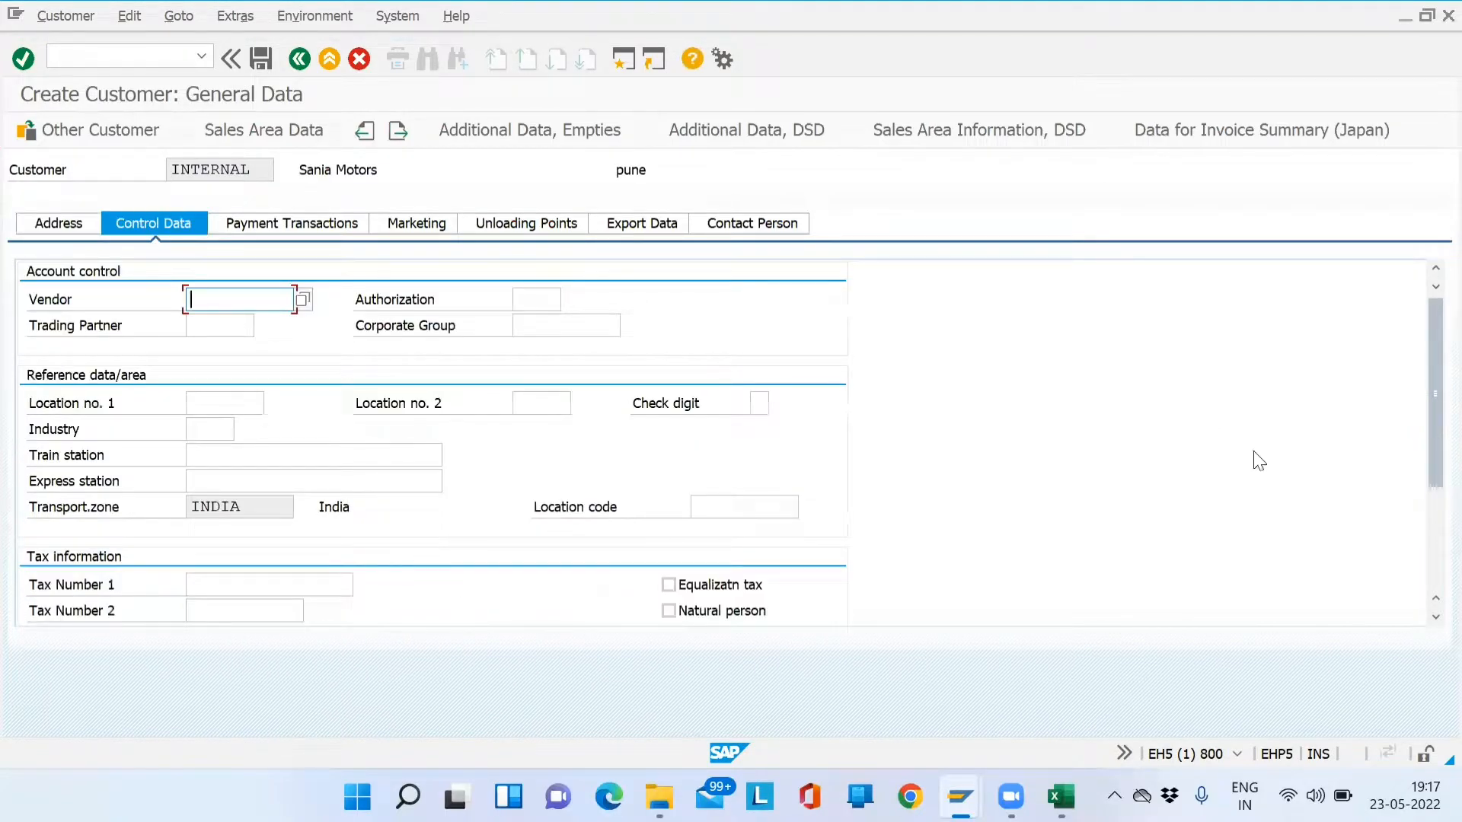
left_click_drag(1431, 455, 1429, 482)
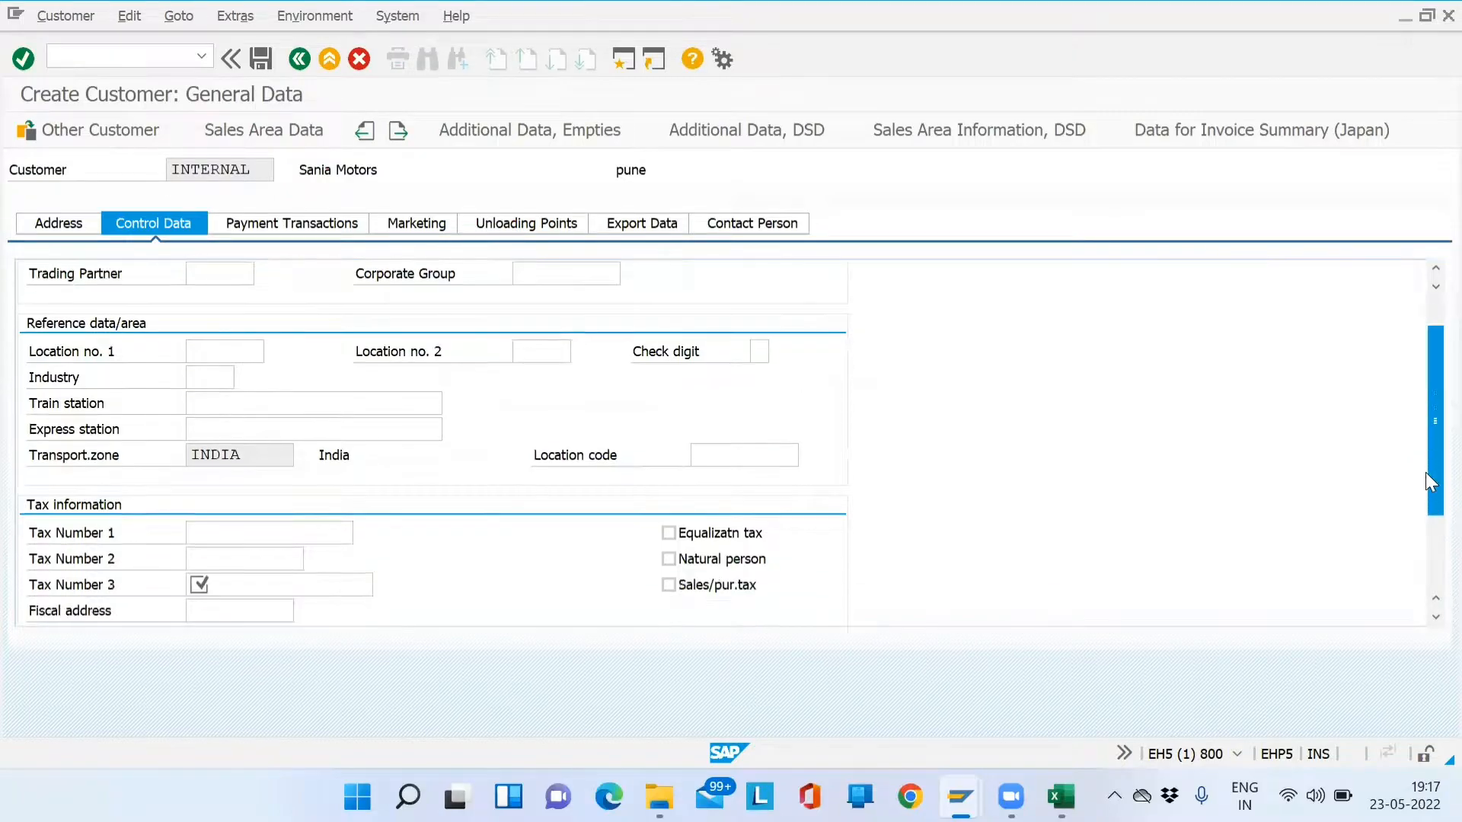
left_click(253, 591)
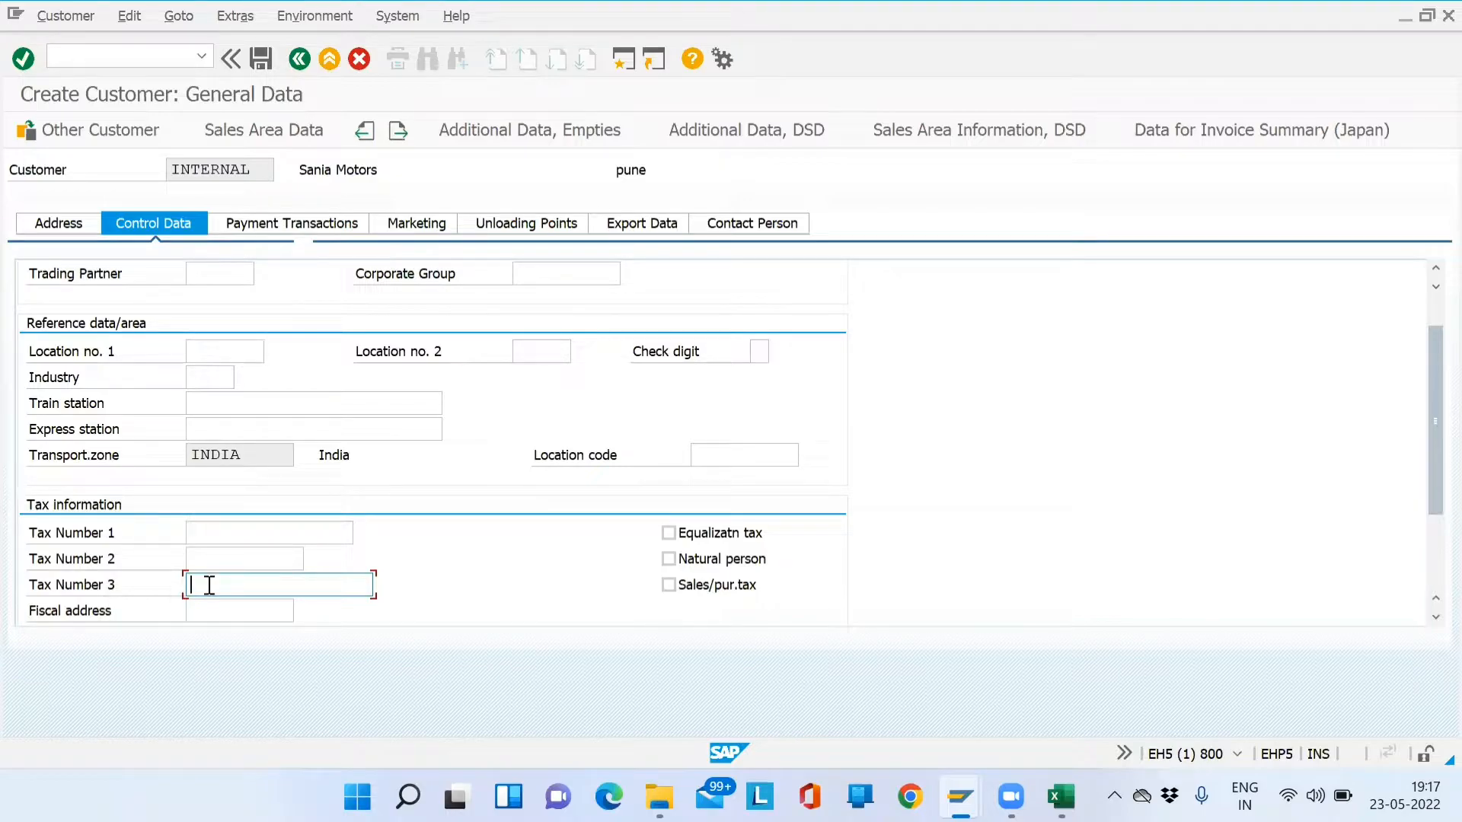
left_click(236, 558)
left_click(236, 582)
key("Down")
key("Return")
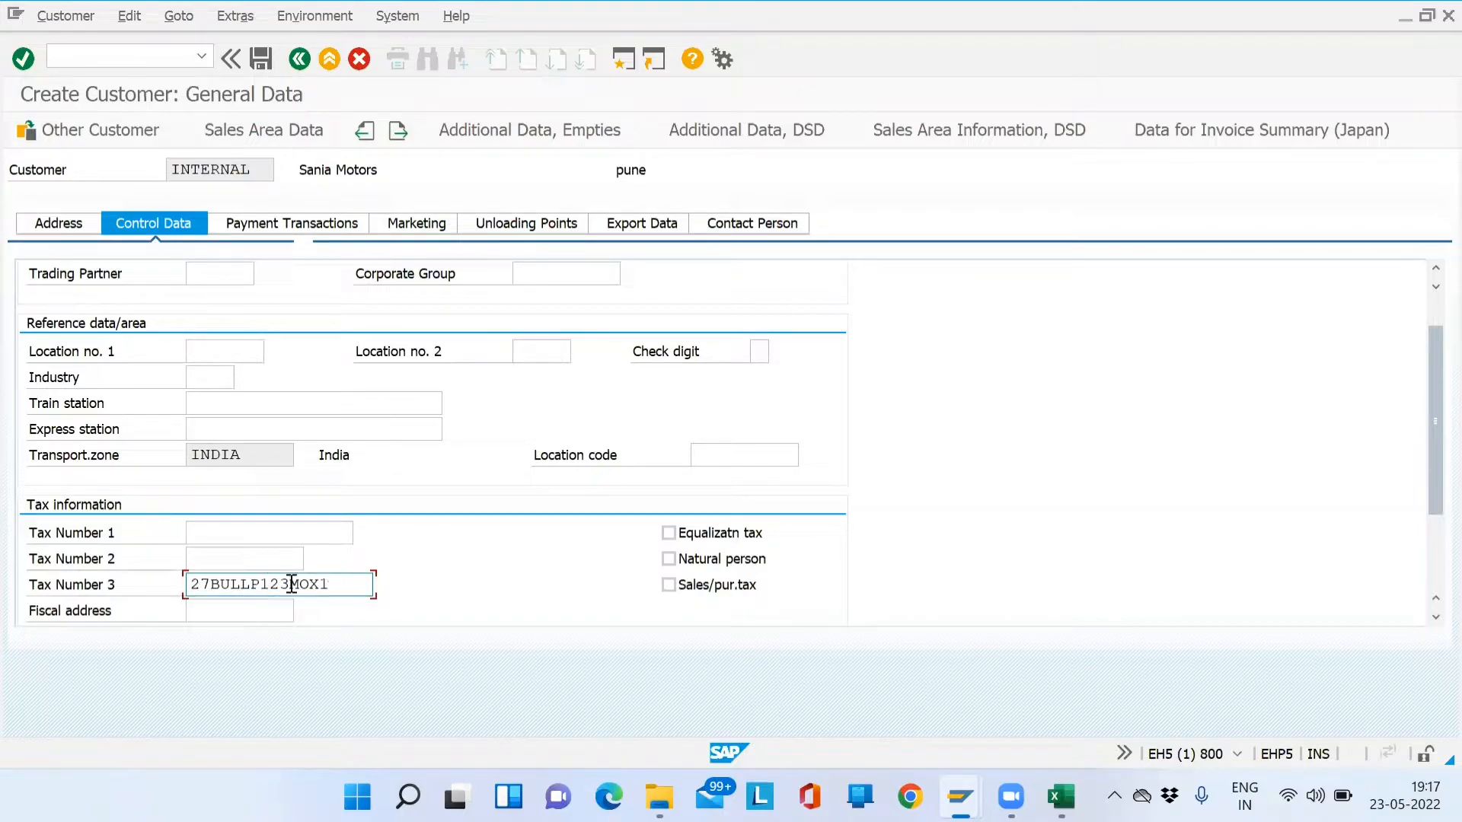
left_click_drag(336, 585, 157, 578)
left_click_drag(352, 584, 186, 586)
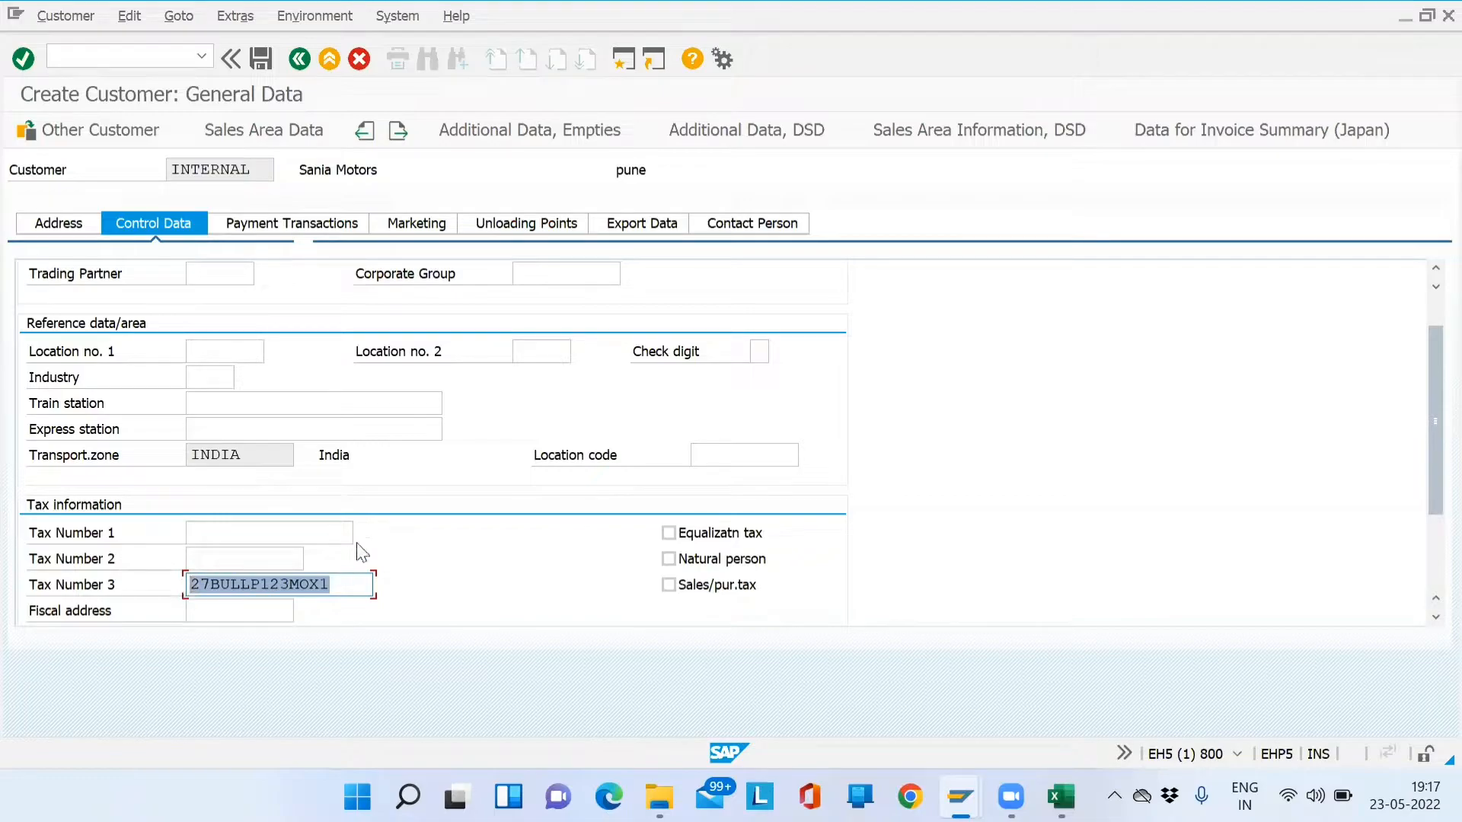
key("Return")
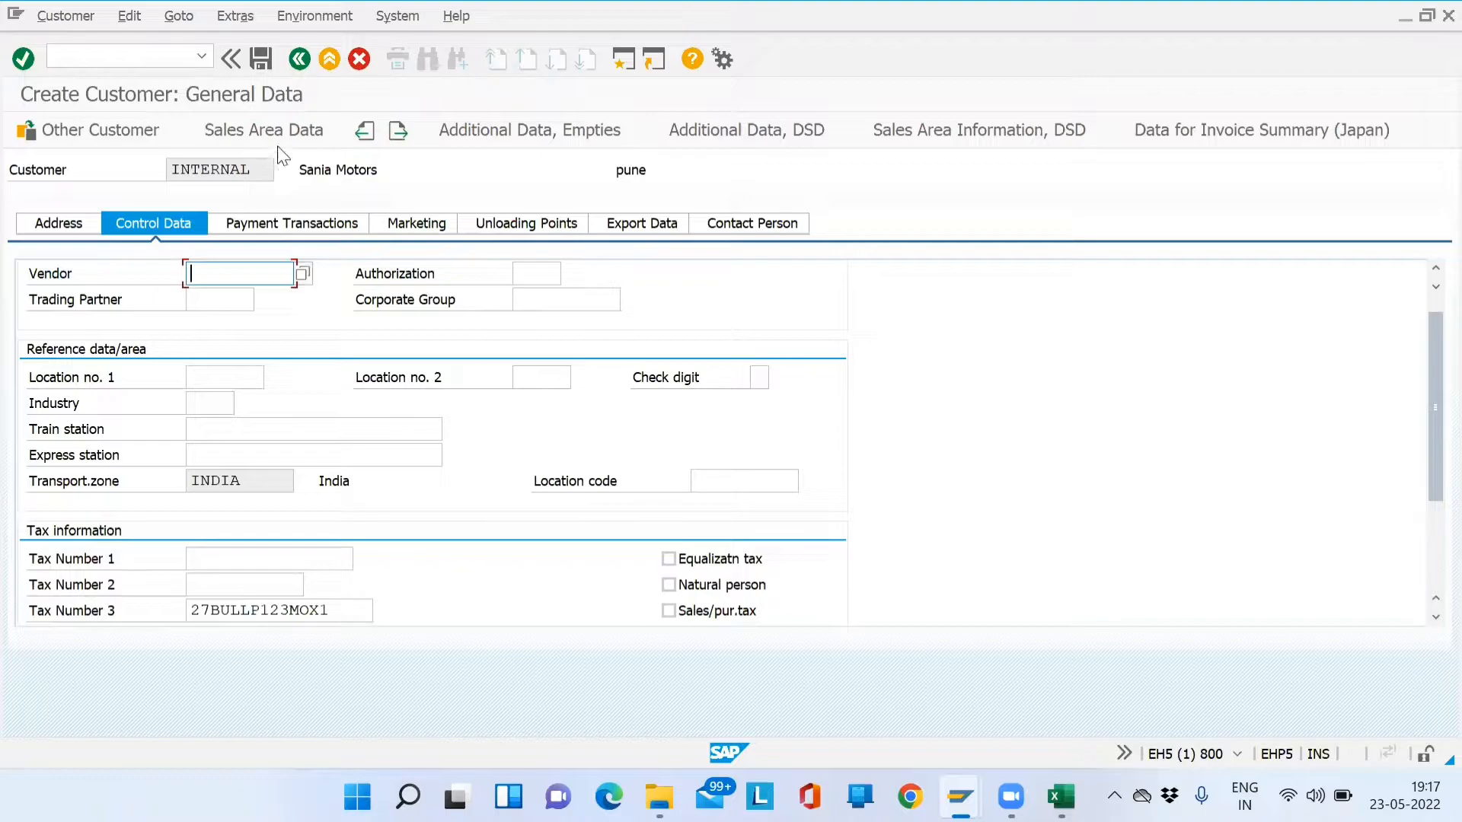
- Open the sales area data and set customer pricing procedure 1 (Standard)
left_click(286, 143)
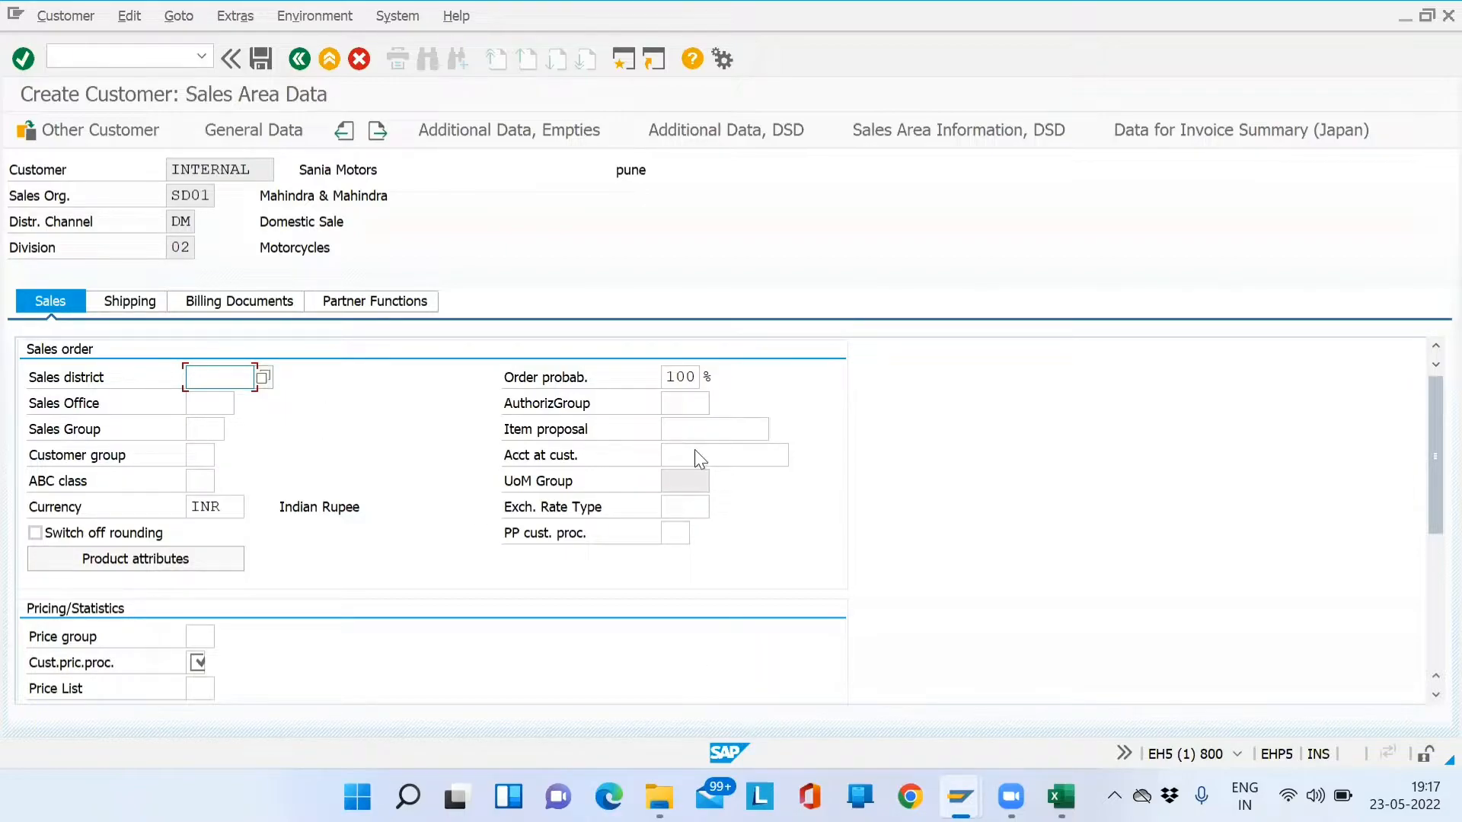
key("alt+Tab")
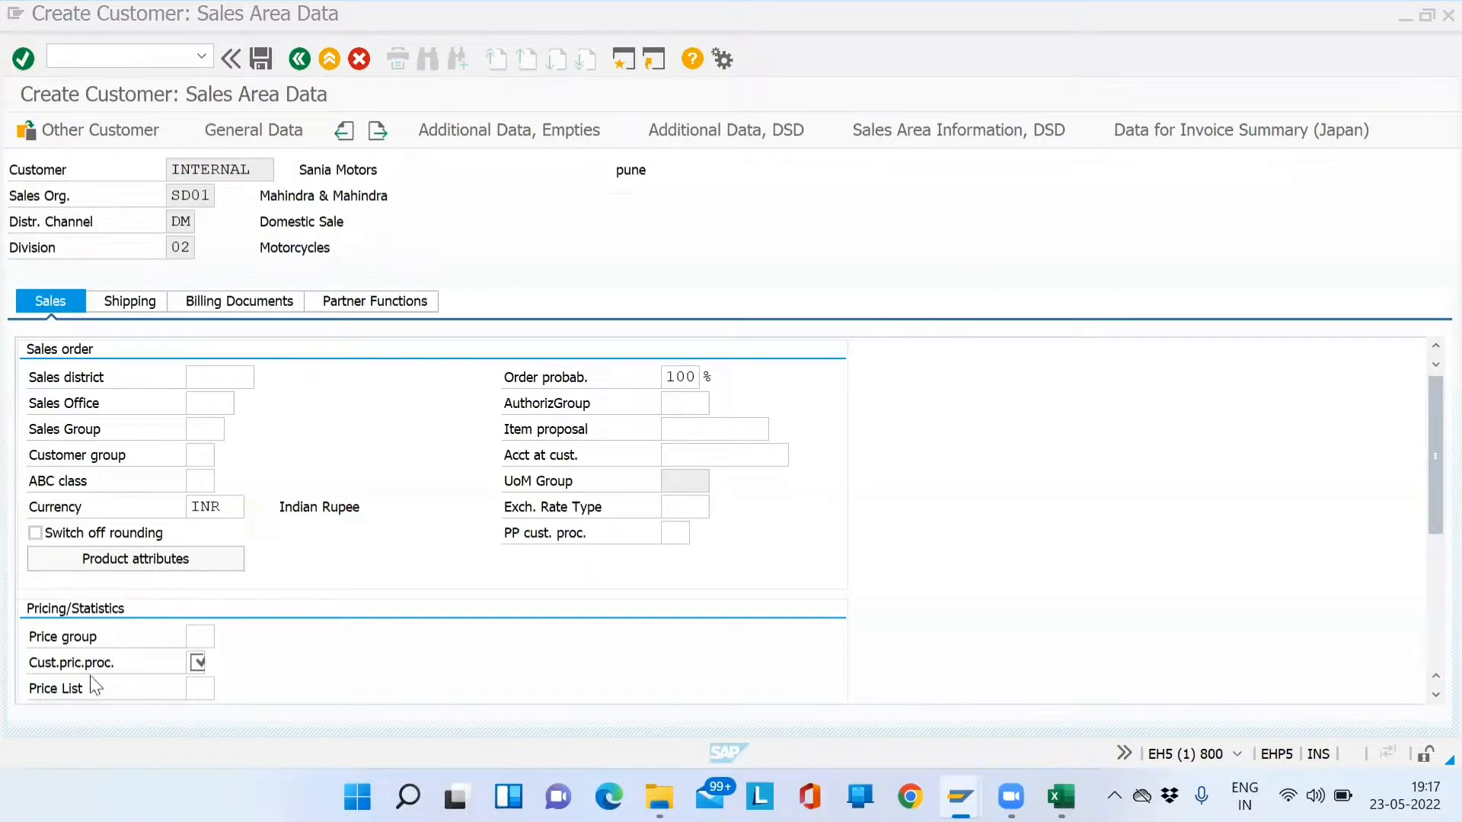
left_click(195, 662)
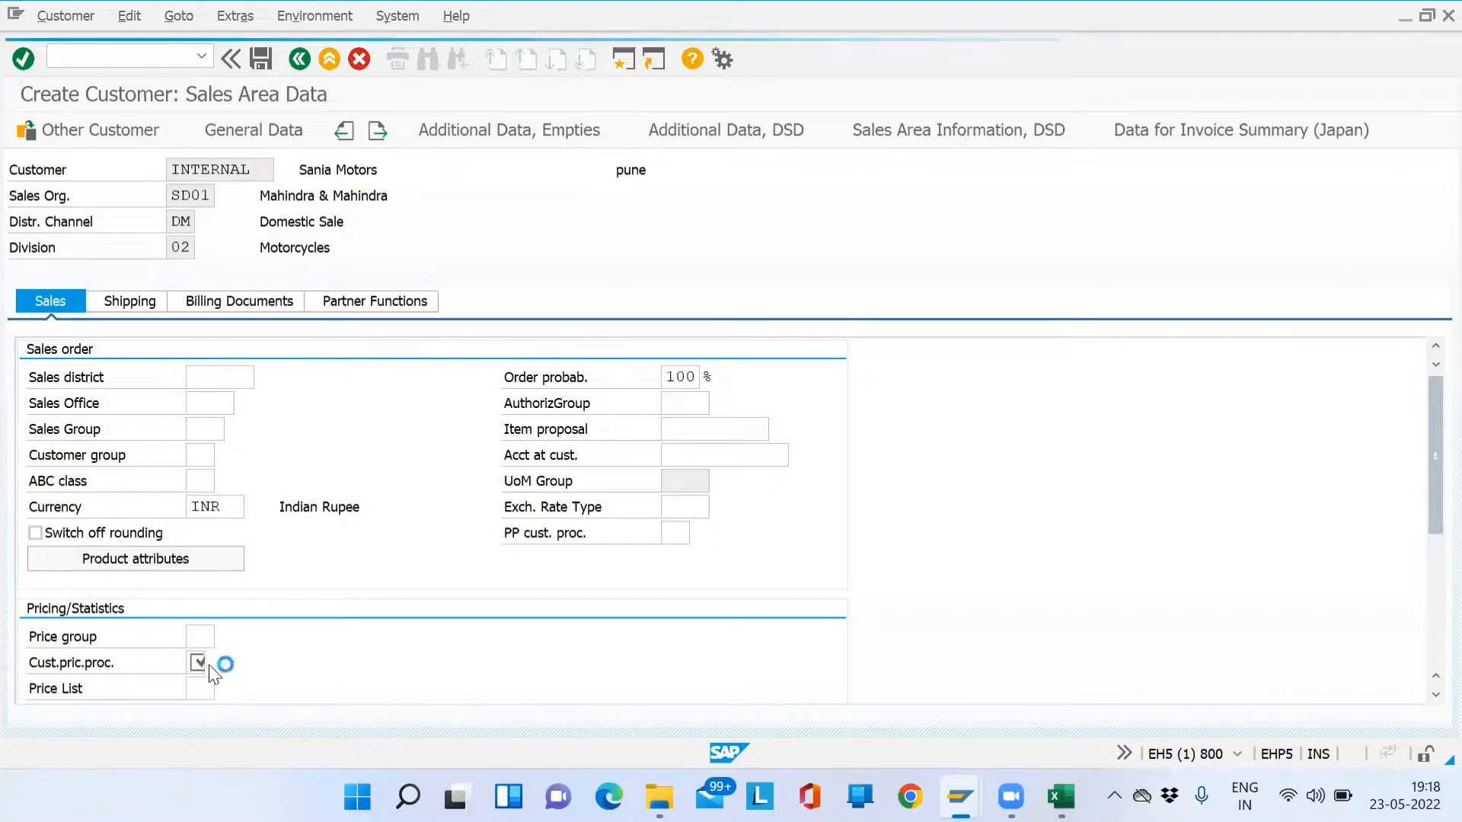
left_click(249, 176)
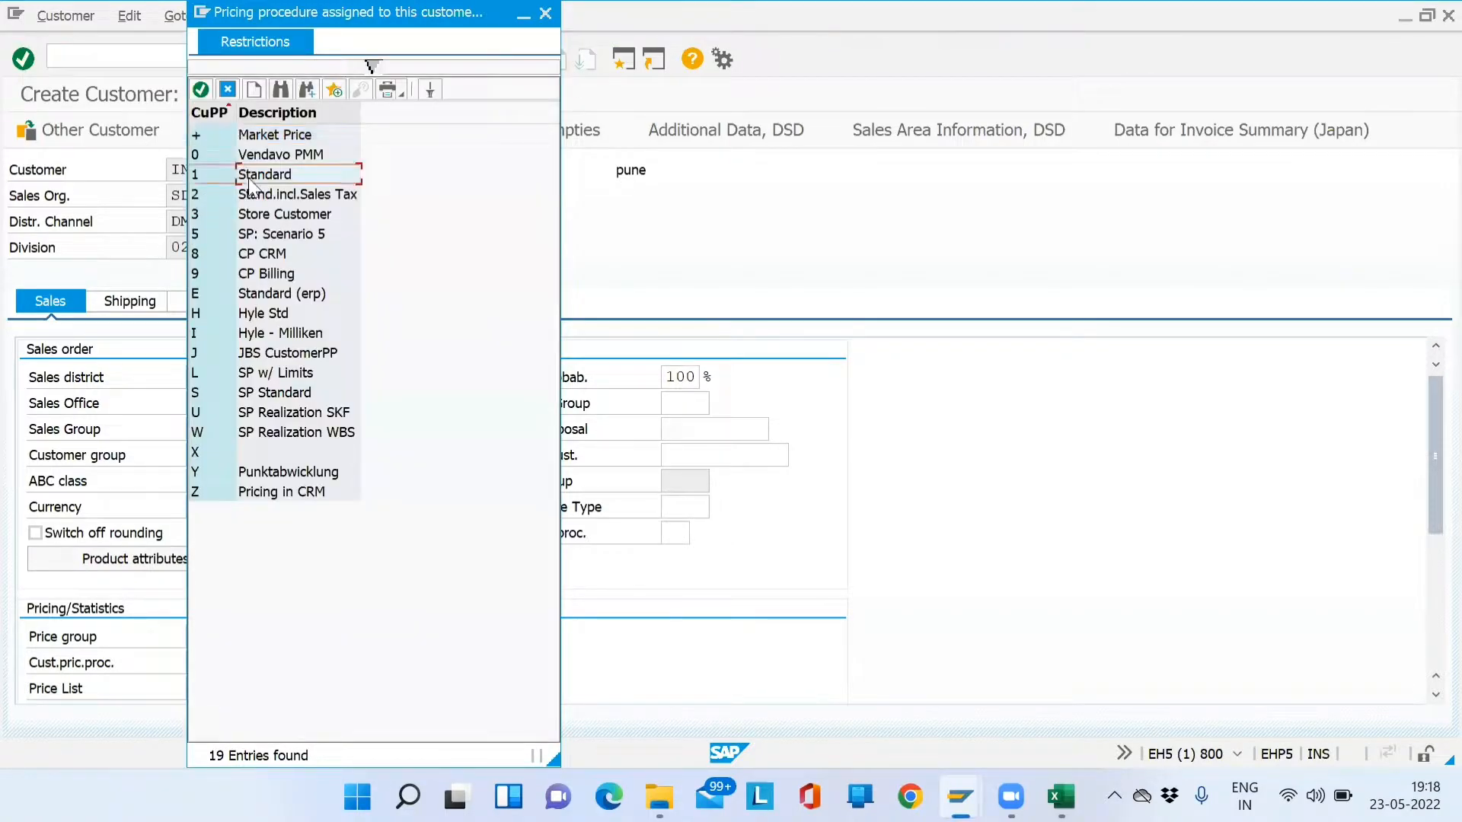
left_click_drag(302, 22, 709, 22)
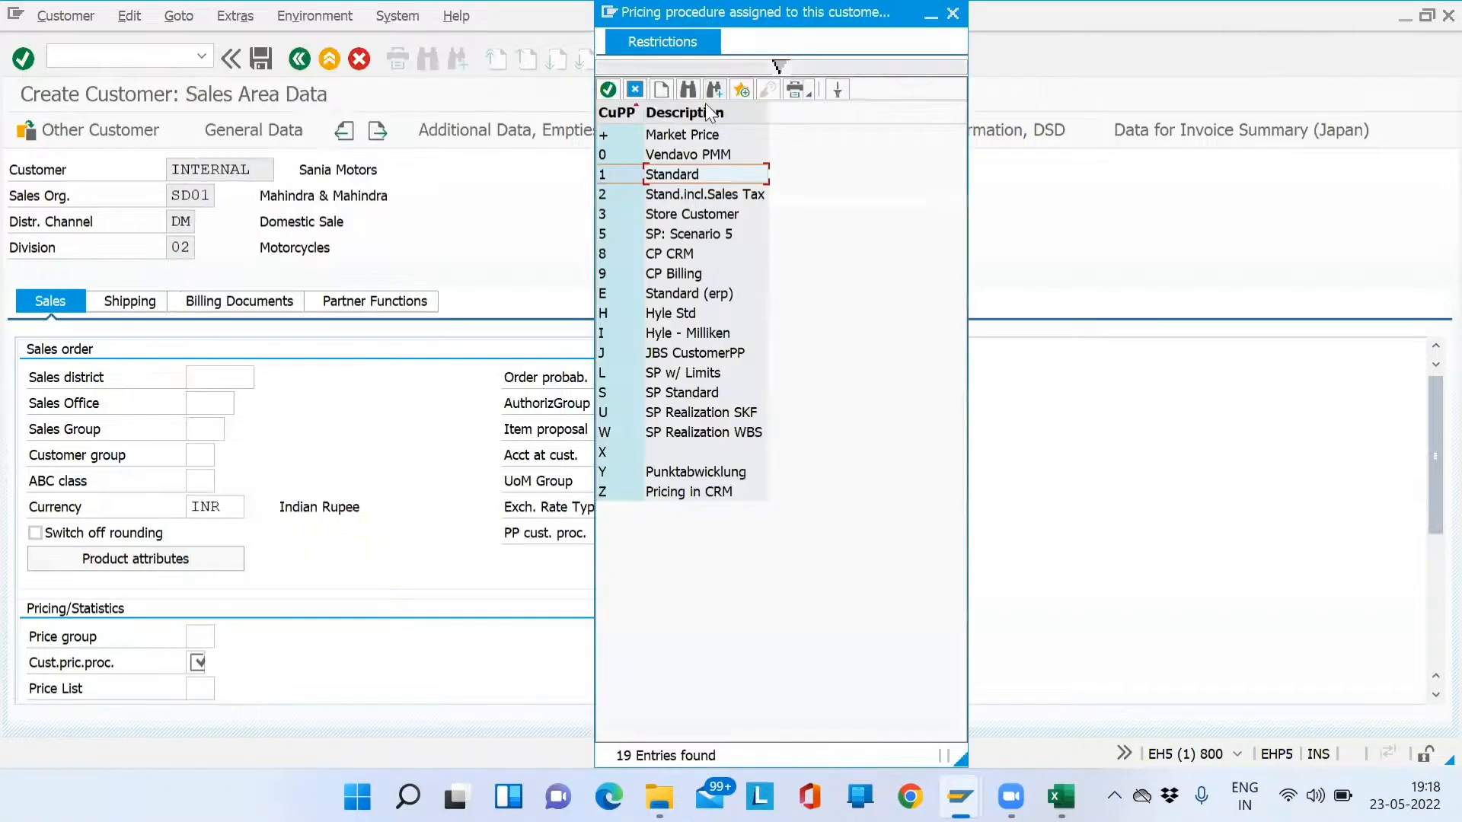
double_click(685, 174)
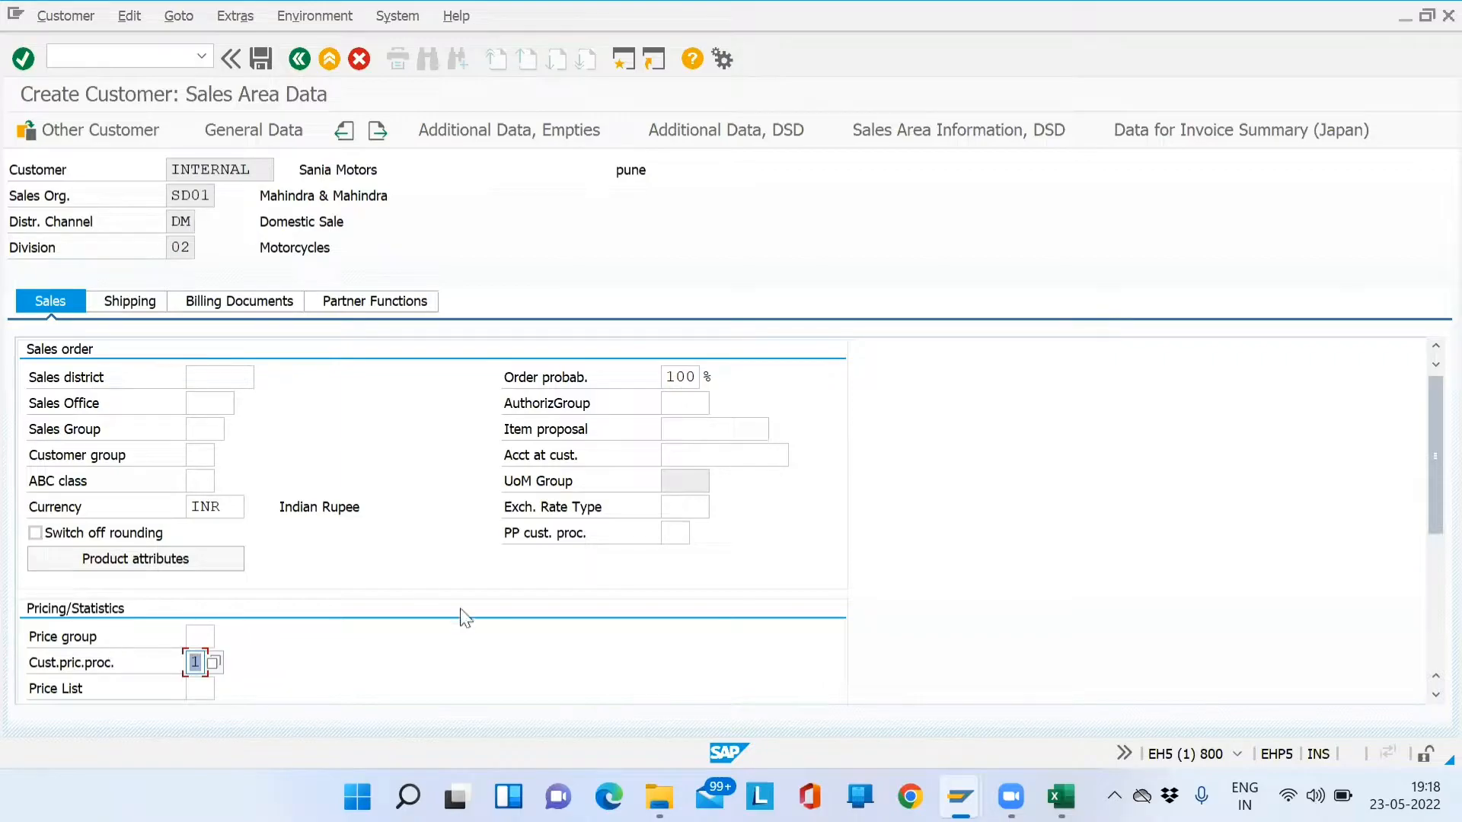
- Consult the SAP SD NOTES B8 file in the Batch8 folder, then return to SAP
left_click_drag(1425, 463, 1426, 528)
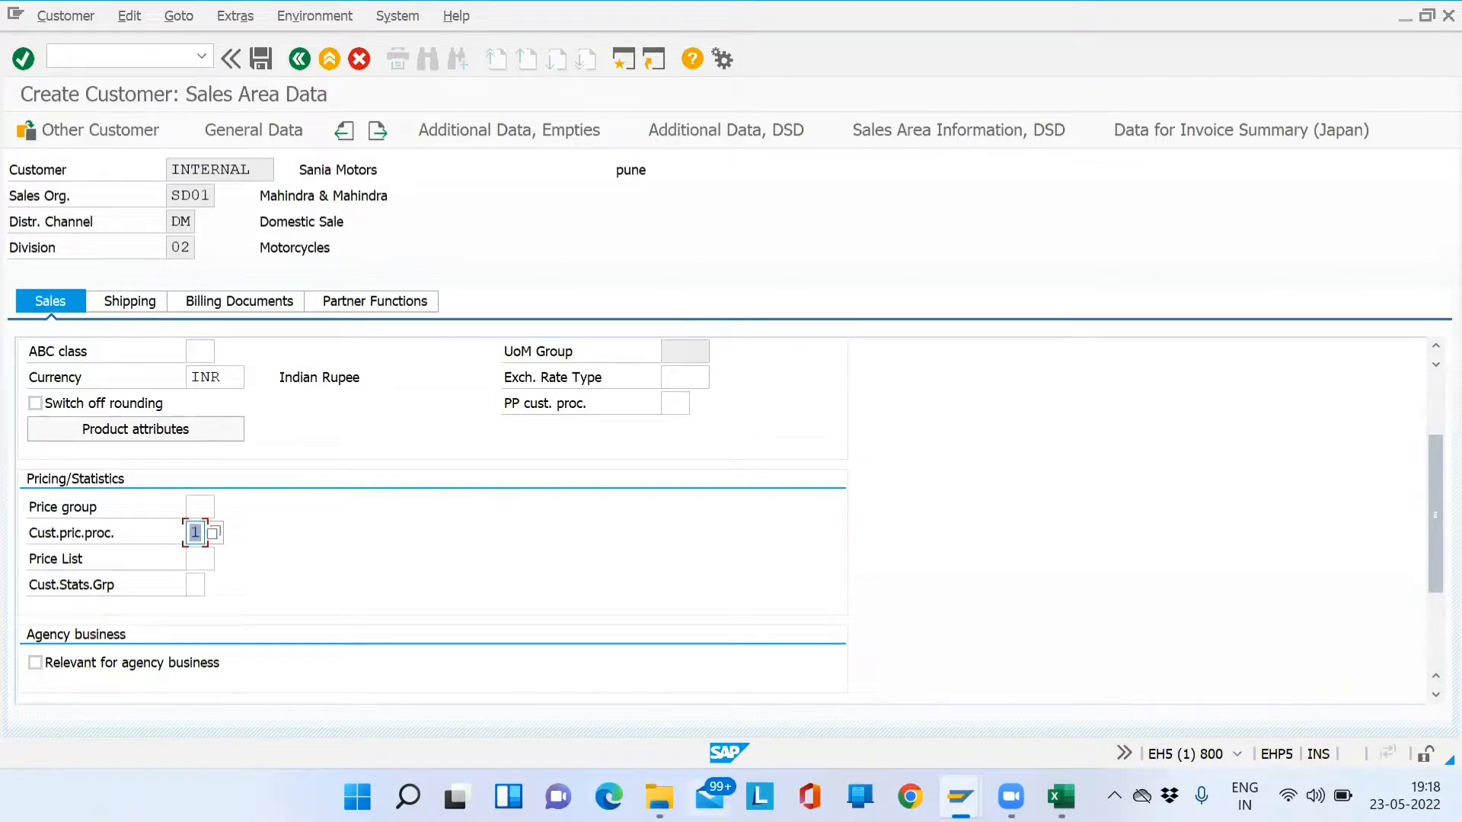
left_click(660, 796)
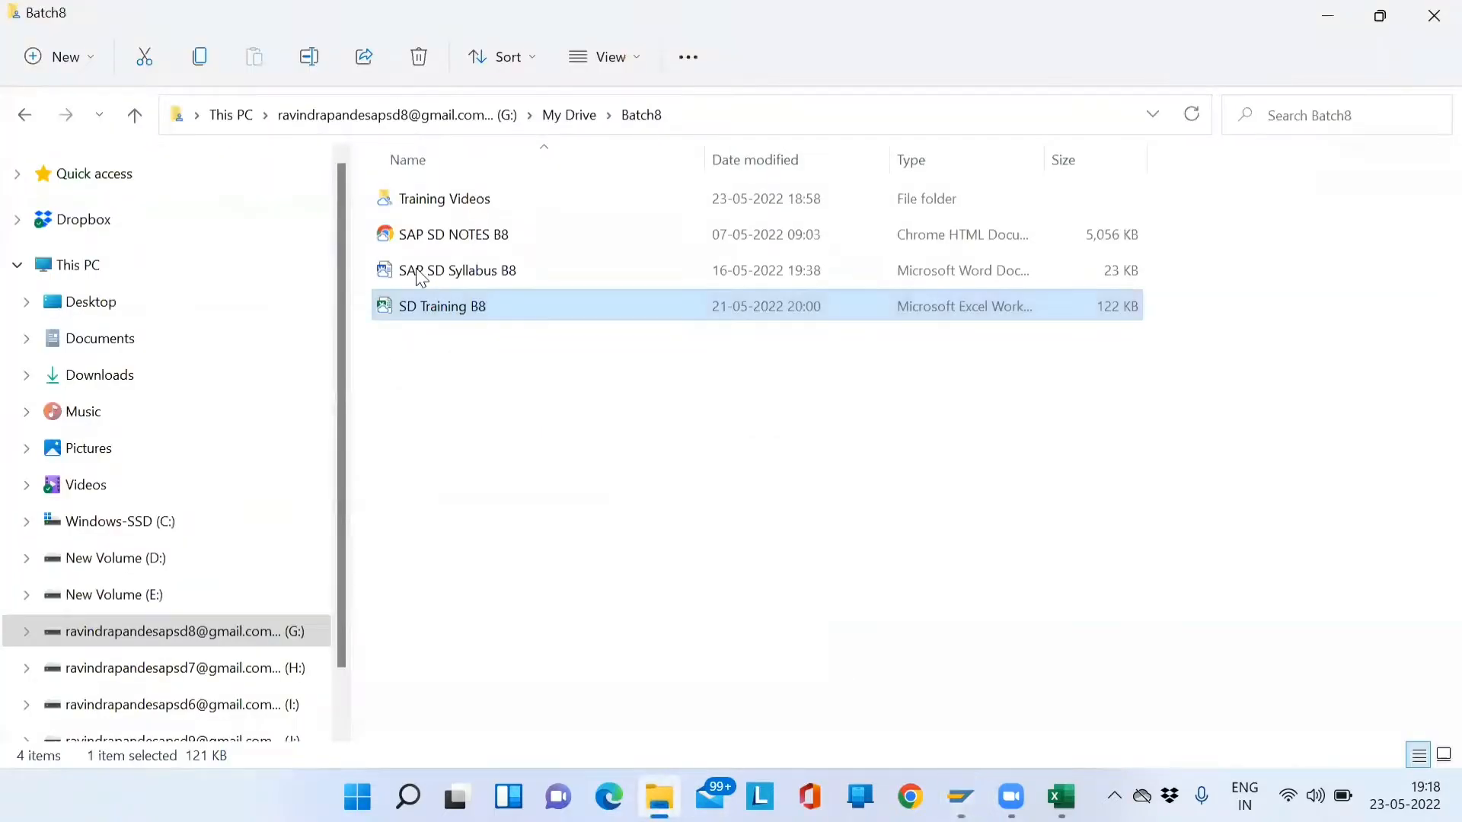
left_click(455, 236)
key("alt+Tab")
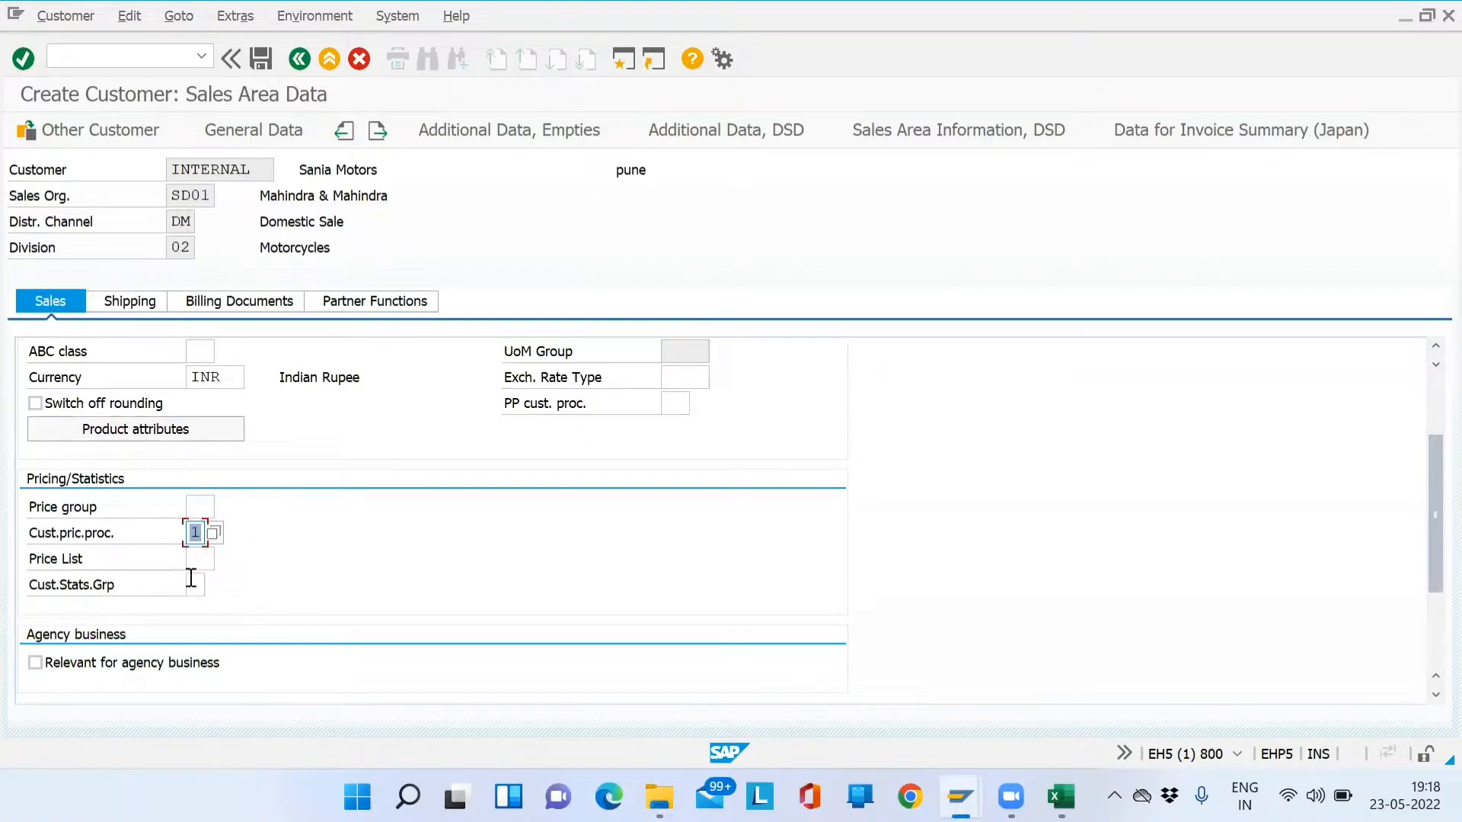
- Set shipping conditions to 02 Standard on the Shipping data
left_click(139, 306)
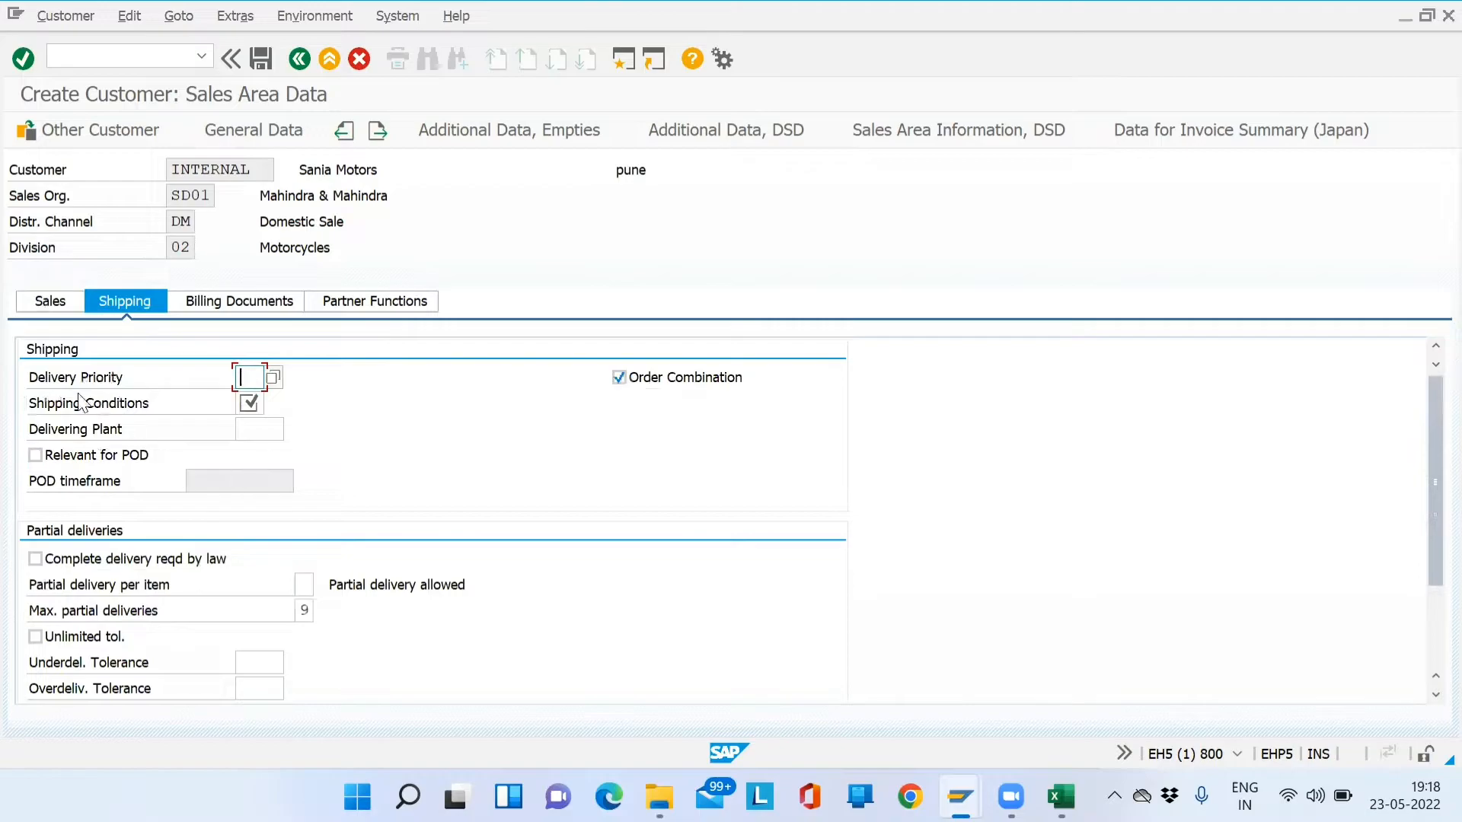
left_click(257, 404)
left_click(272, 404)
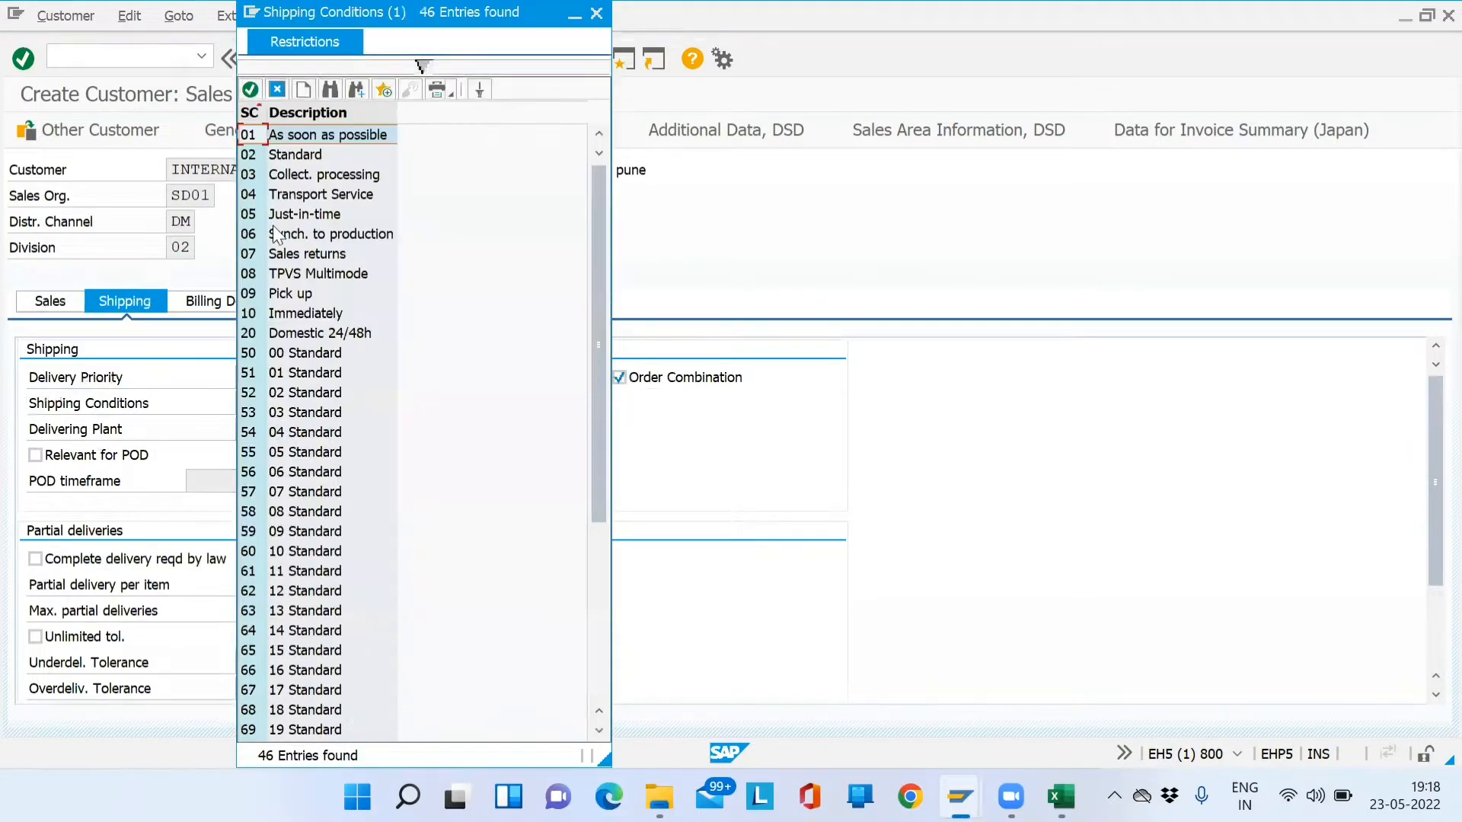
double_click(298, 155)
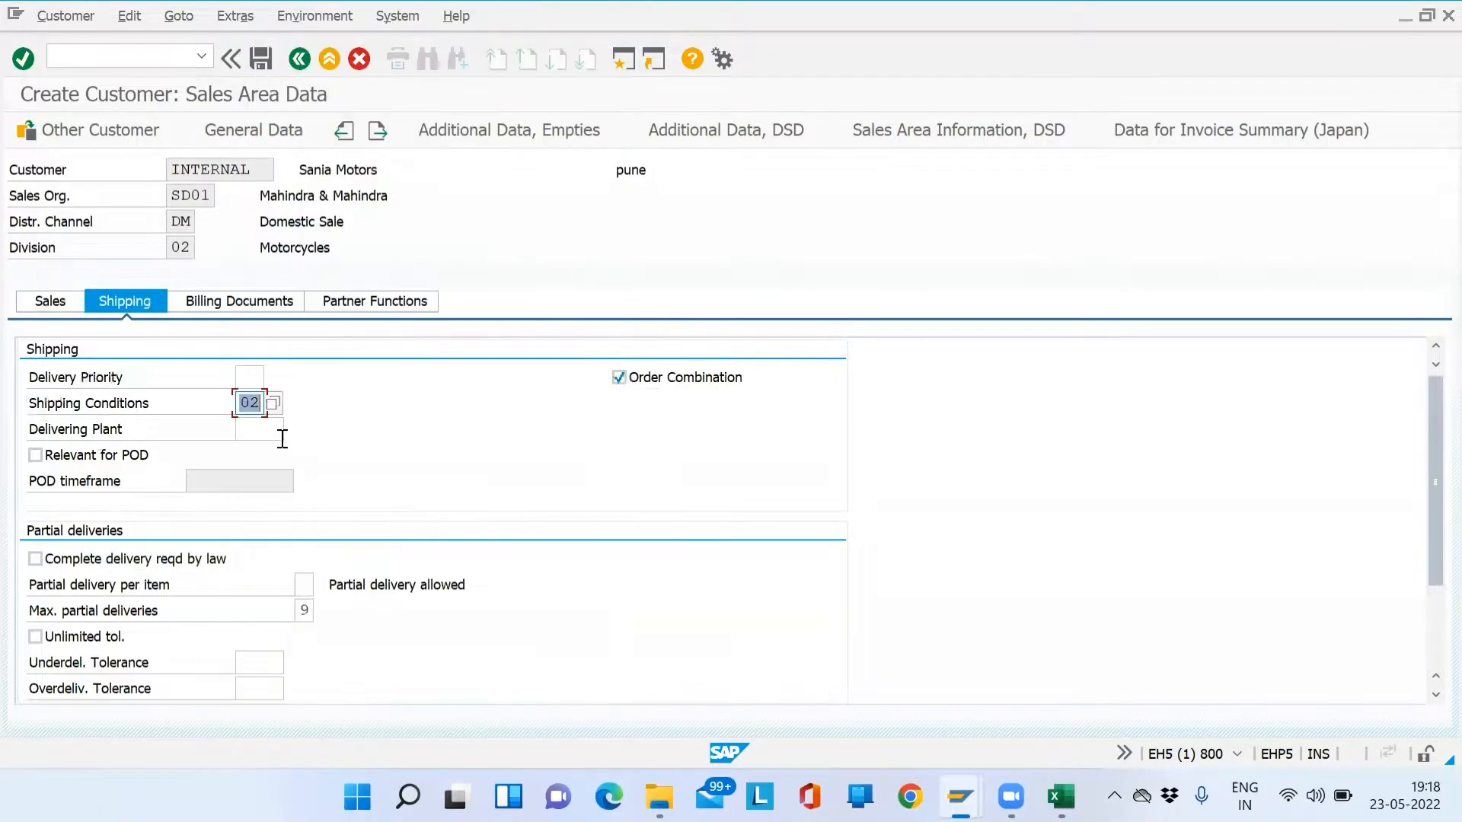
key("Return")
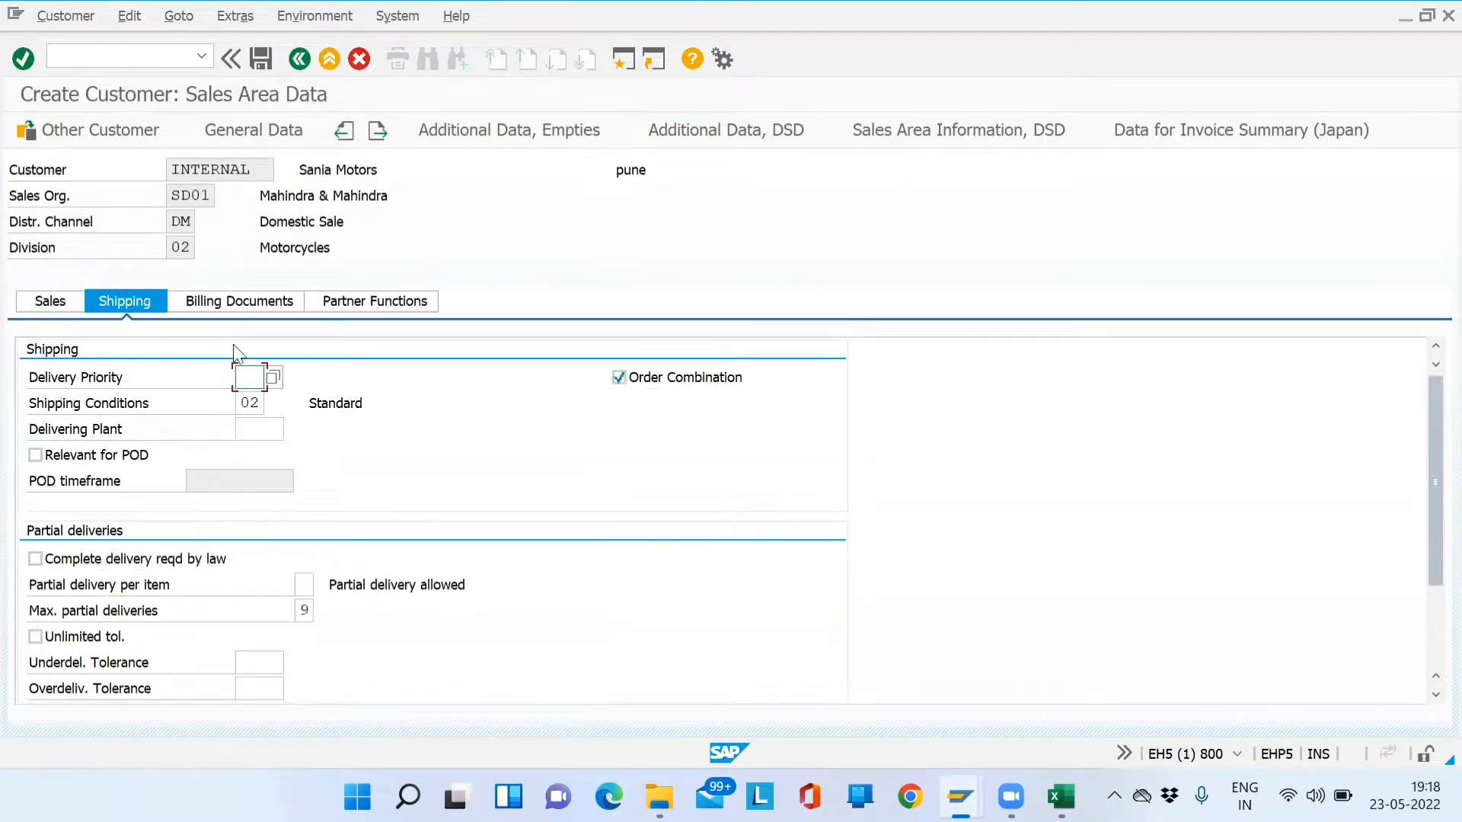
- Enter Incoterms EXW Pune and payment terms NT30 in billing data, then show partner functions
left_click(230, 302)
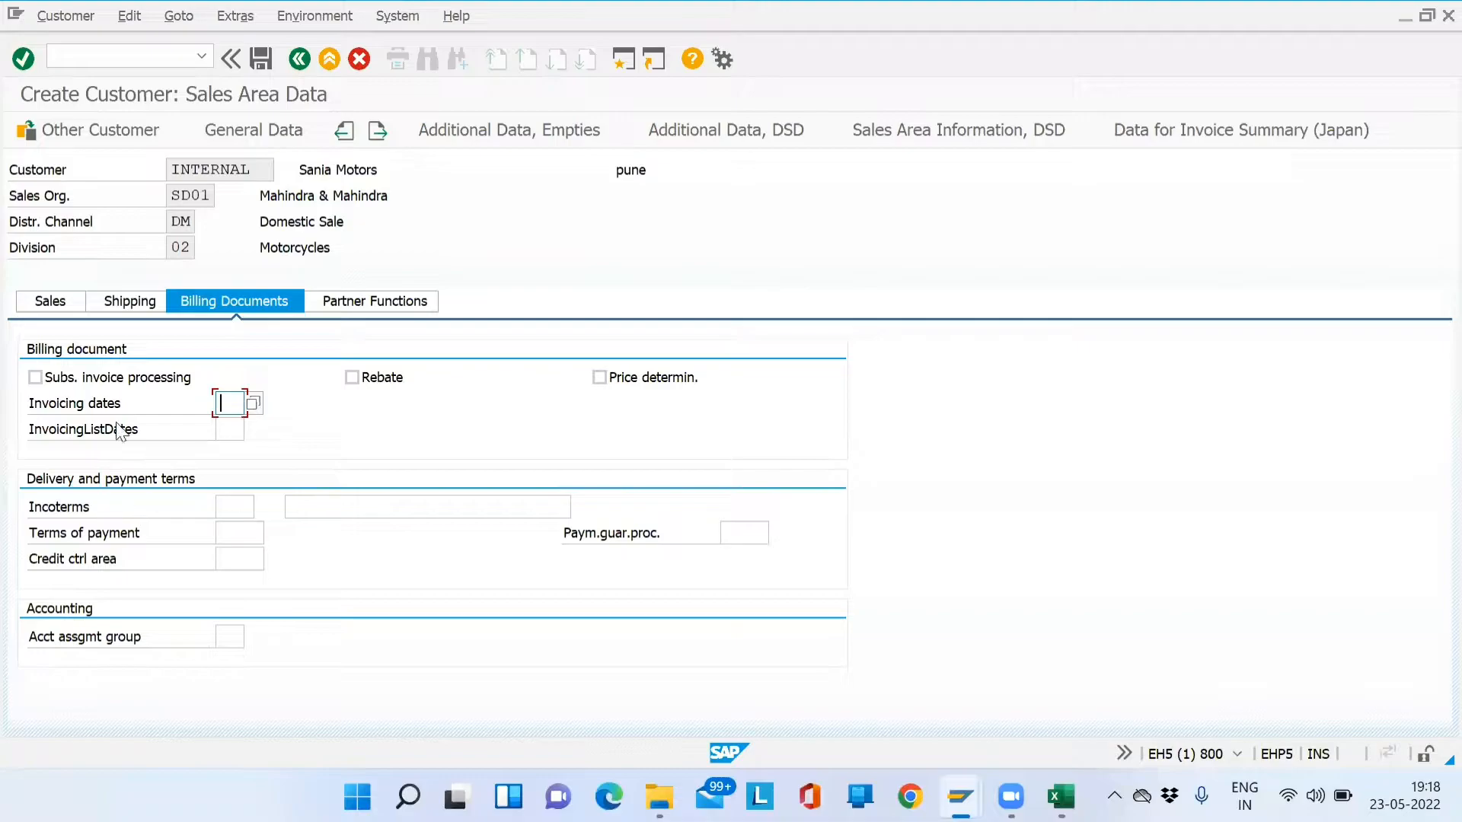
left_click(237, 508)
type("EXW")
key("Tab")
key("Down")
key("Tab")
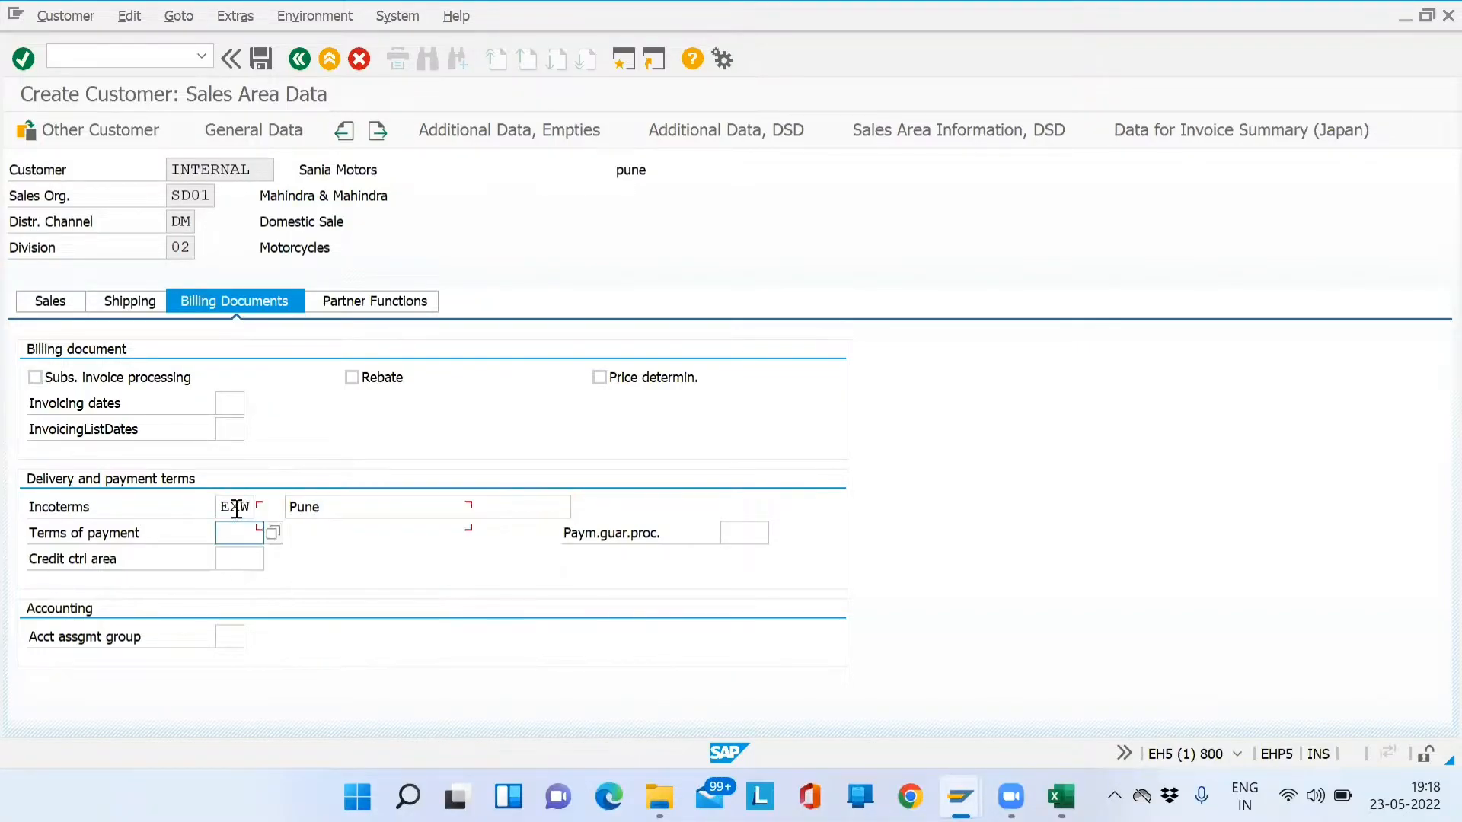
key("Down")
key("Return")
key("Return")
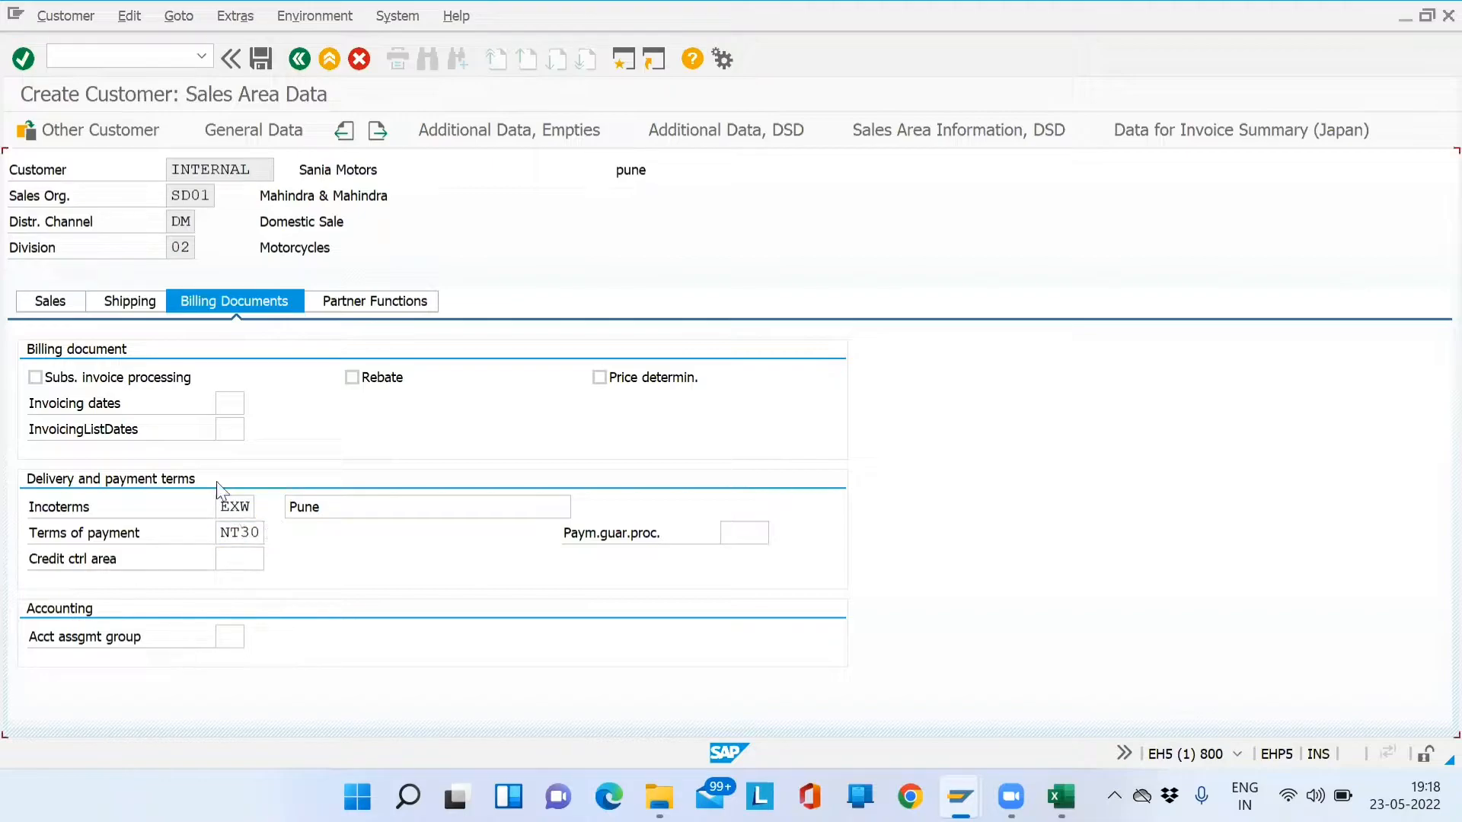
double_click(223, 536)
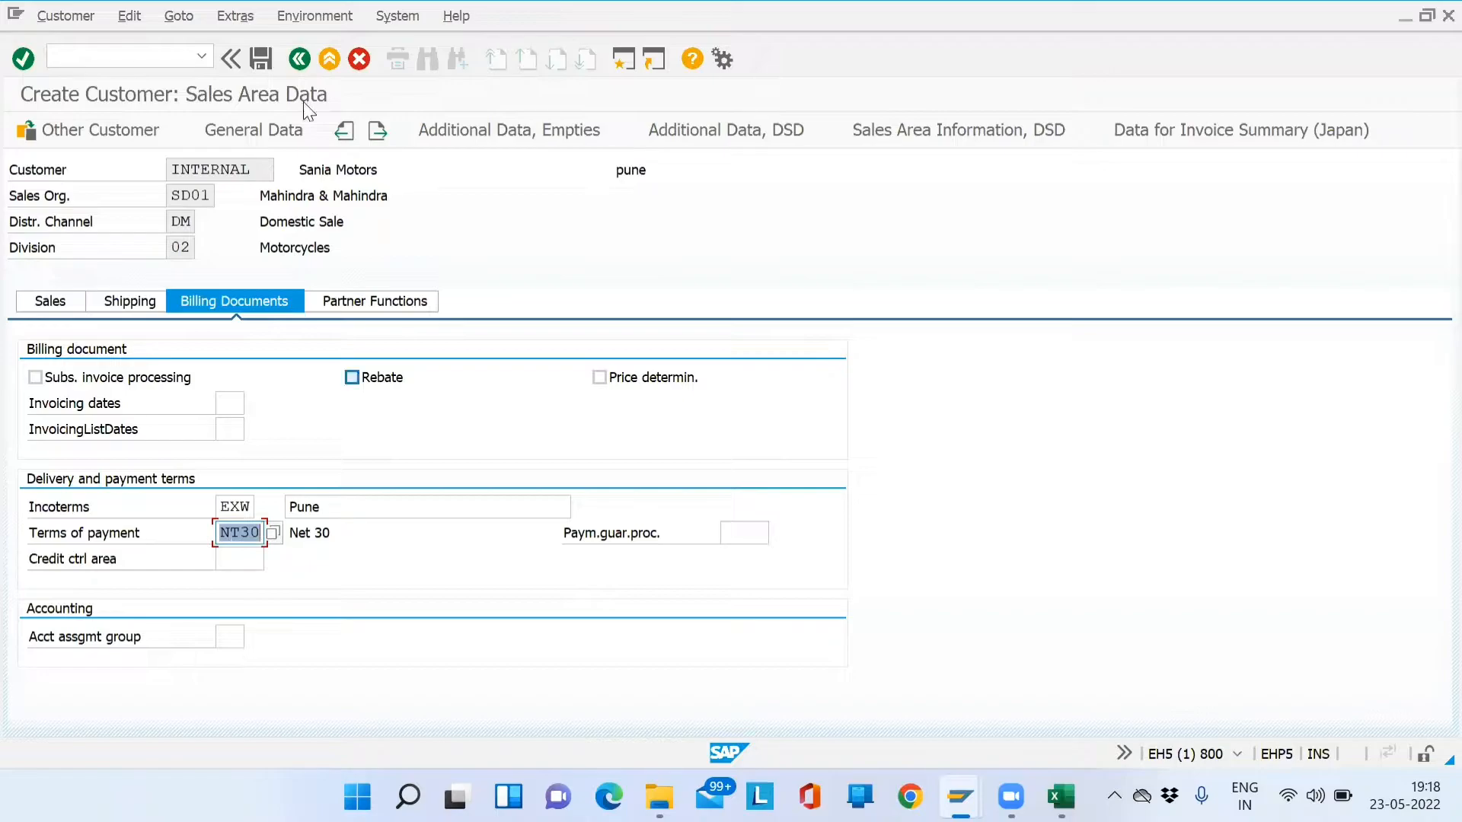
left_click(400, 302)
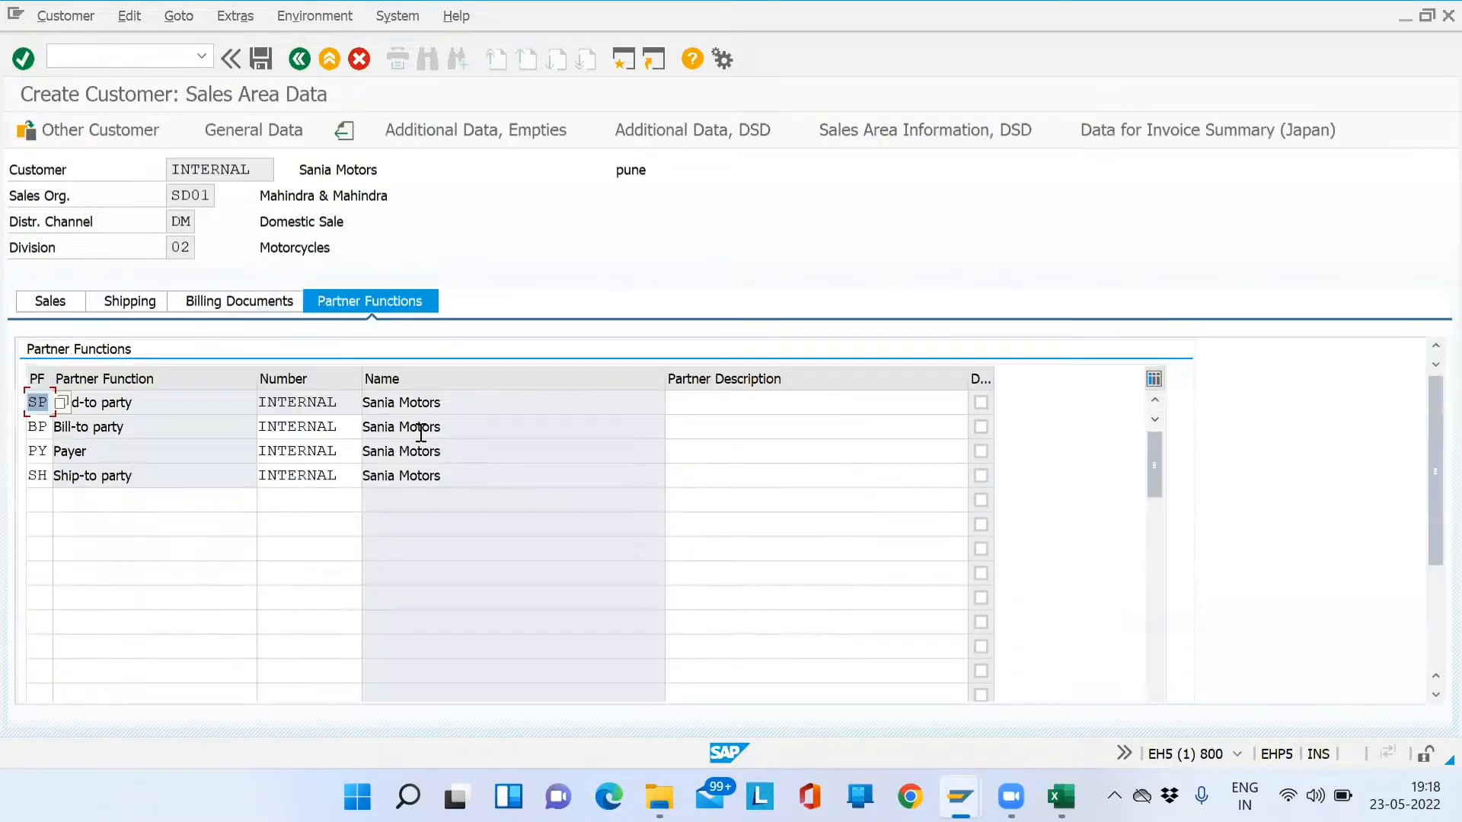
left_click_drag(258, 169, 168, 177)
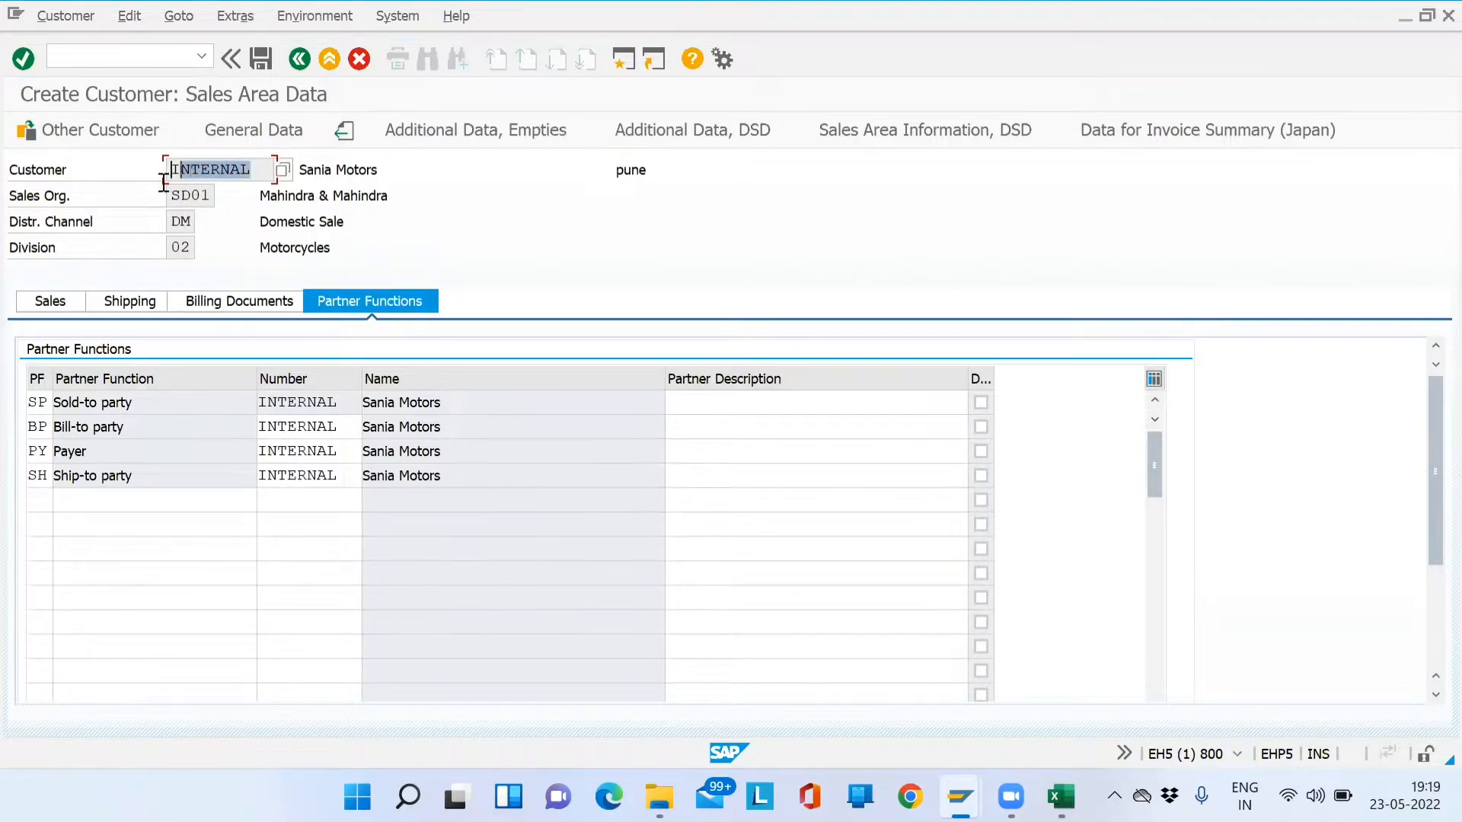
left_click_drag(344, 405, 256, 402)
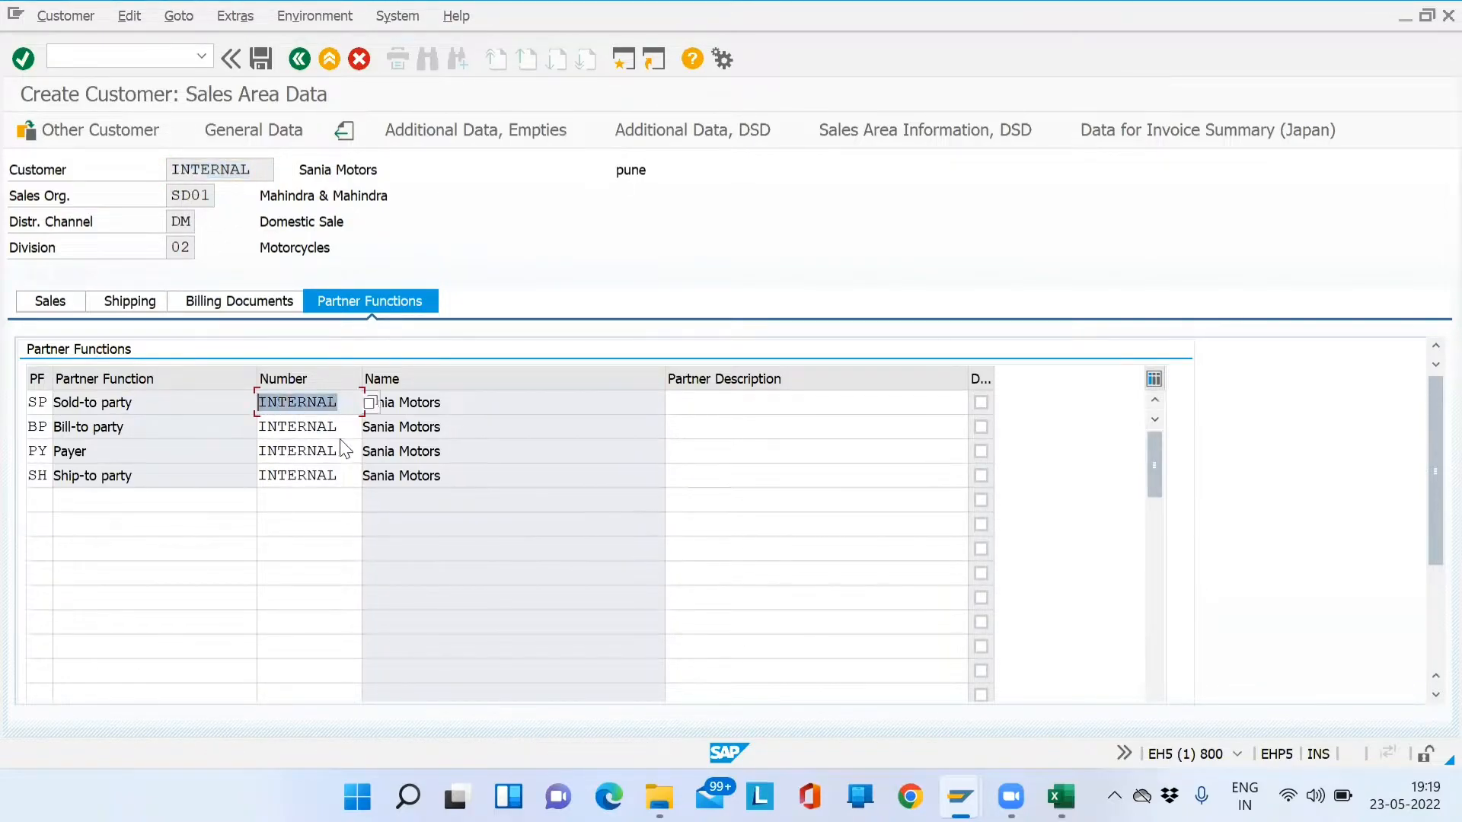
left_click_drag(350, 424, 251, 428)
left_click_drag(338, 456, 255, 450)
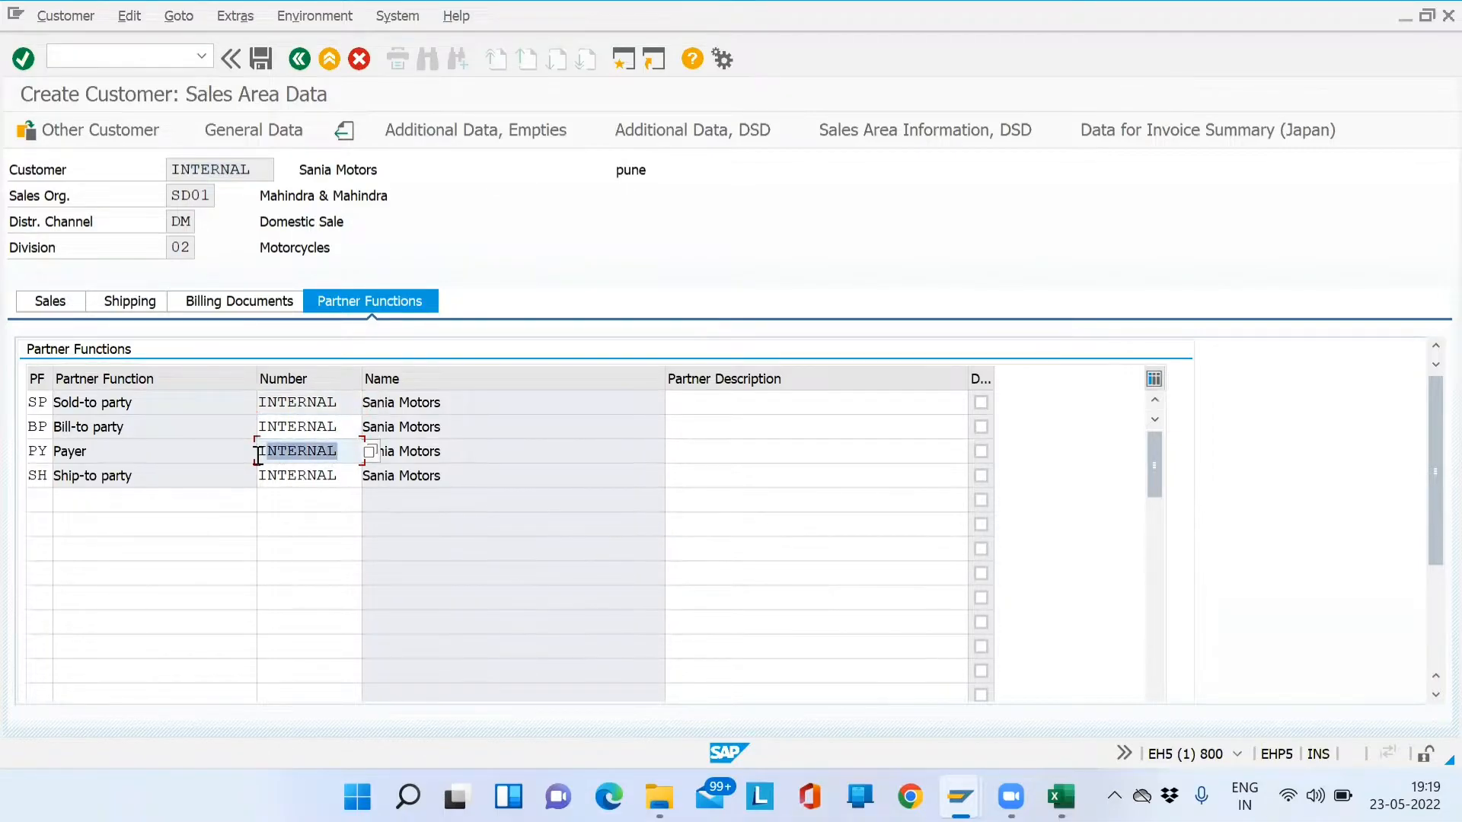
left_click_drag(347, 486, 257, 488)
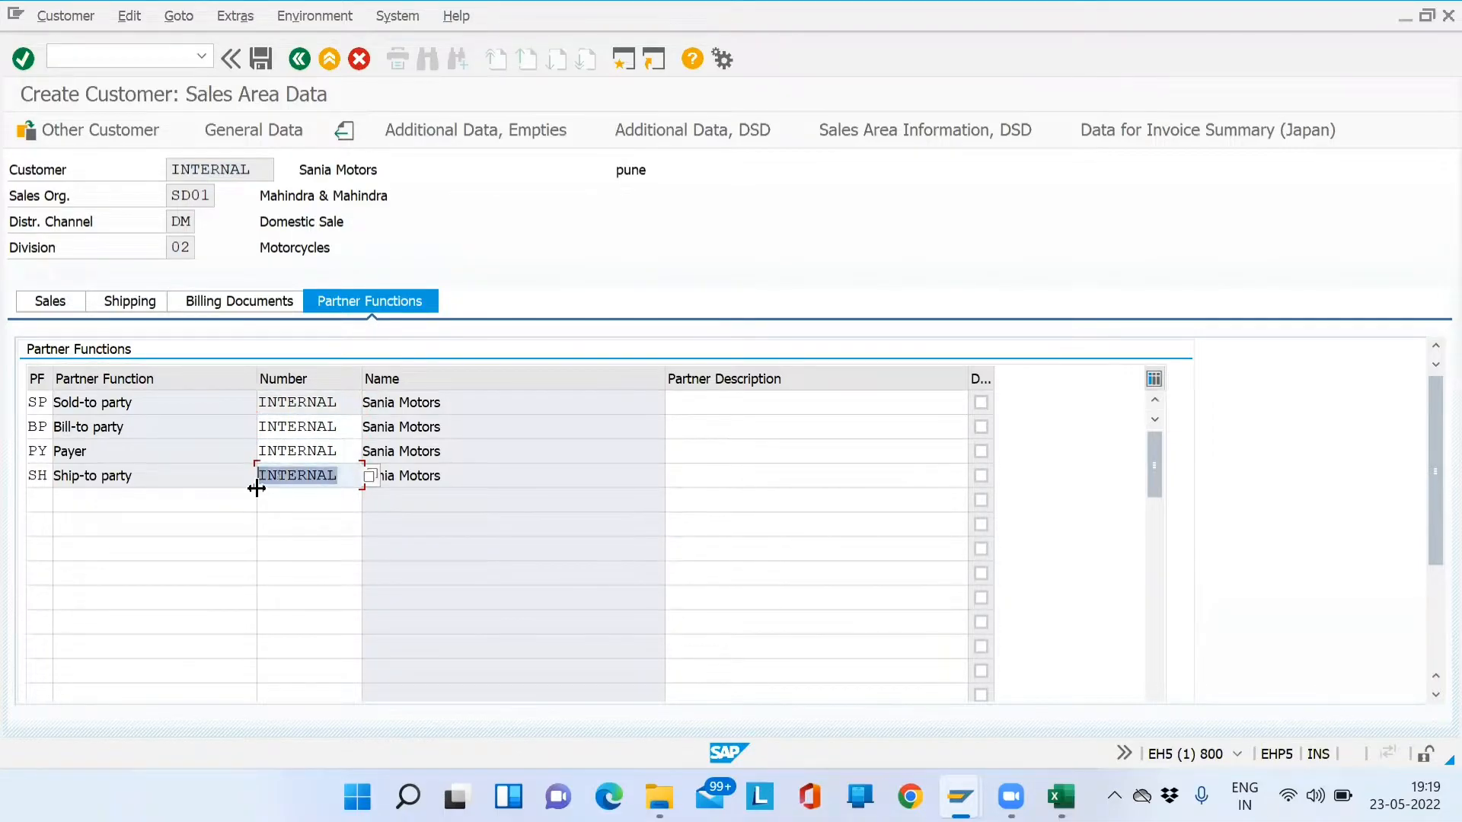
left_click_drag(339, 428, 256, 432)
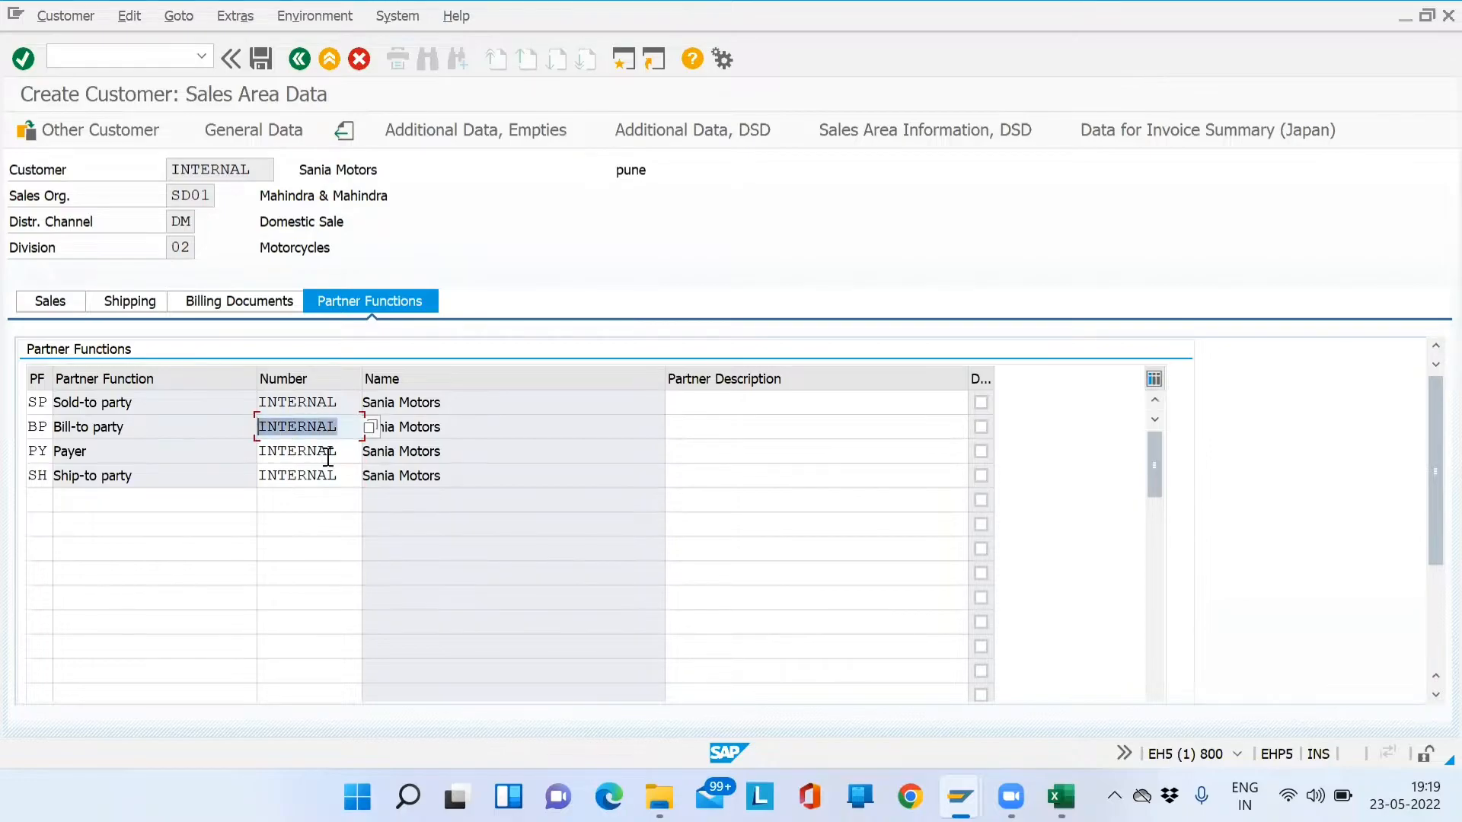
left_click_drag(337, 455, 255, 450)
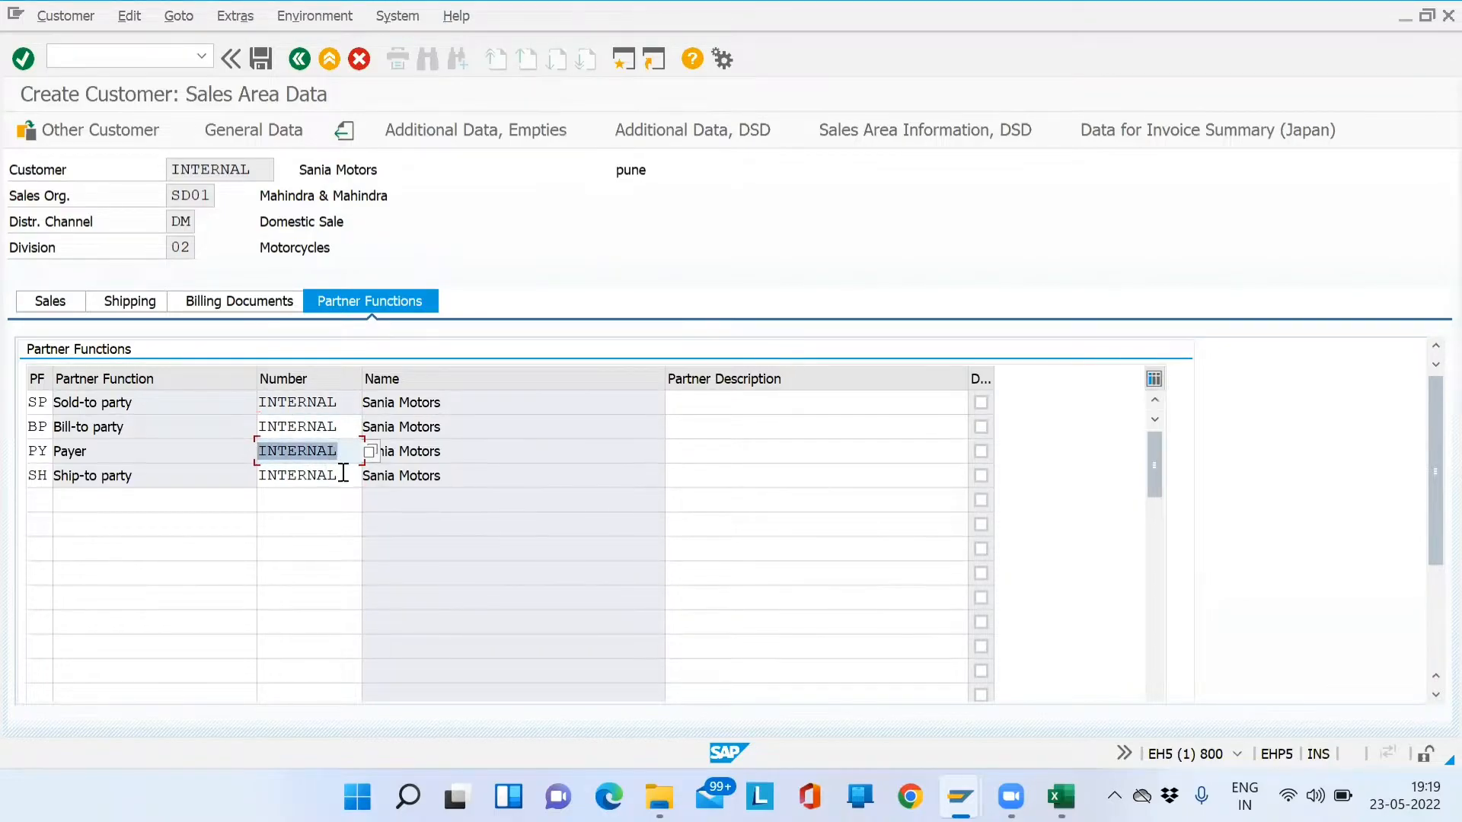
left_click_drag(343, 475, 256, 477)
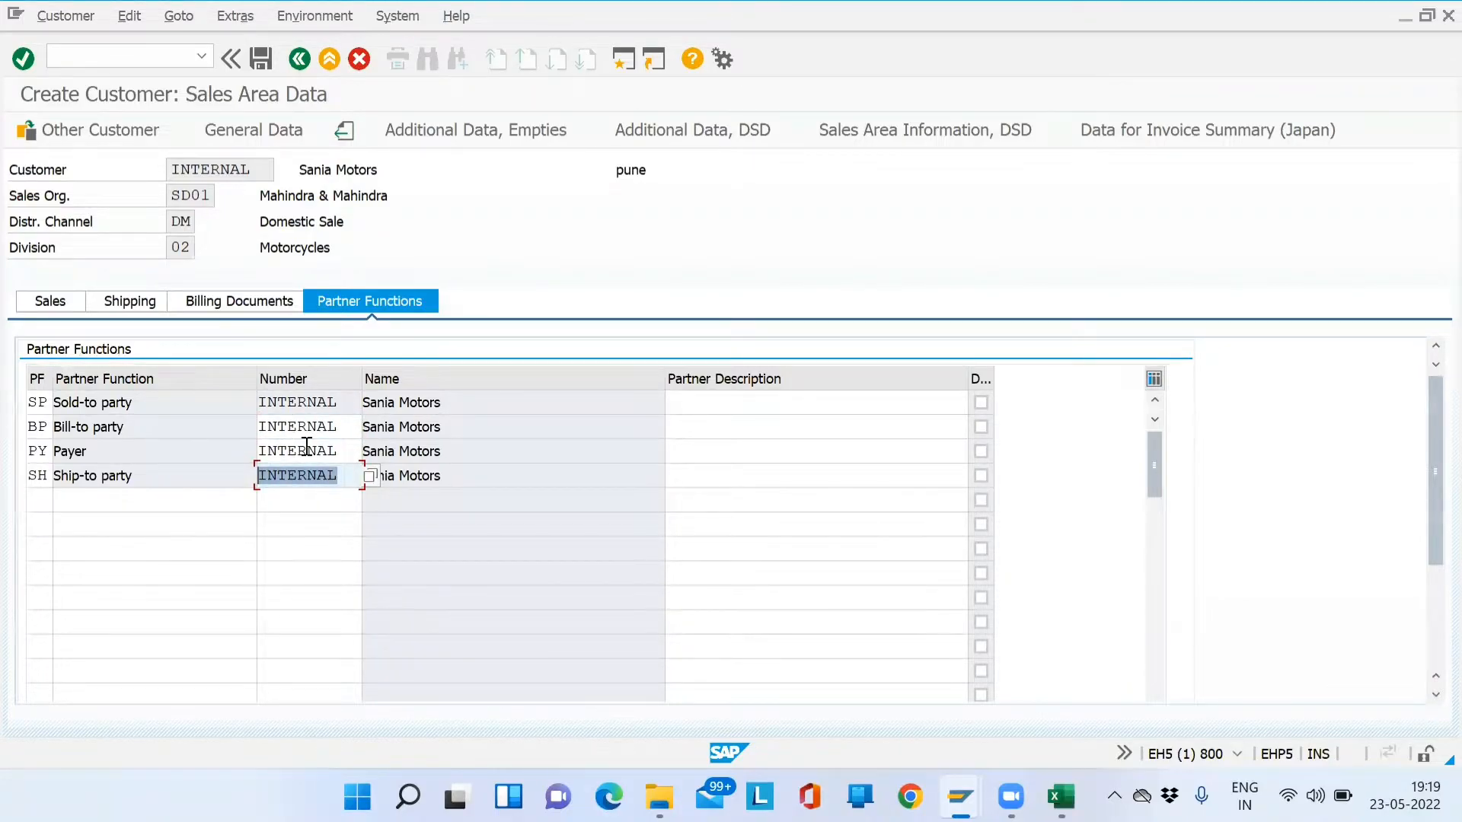
left_click_drag(352, 403, 256, 403)
left_click_drag(267, 169, 166, 163)
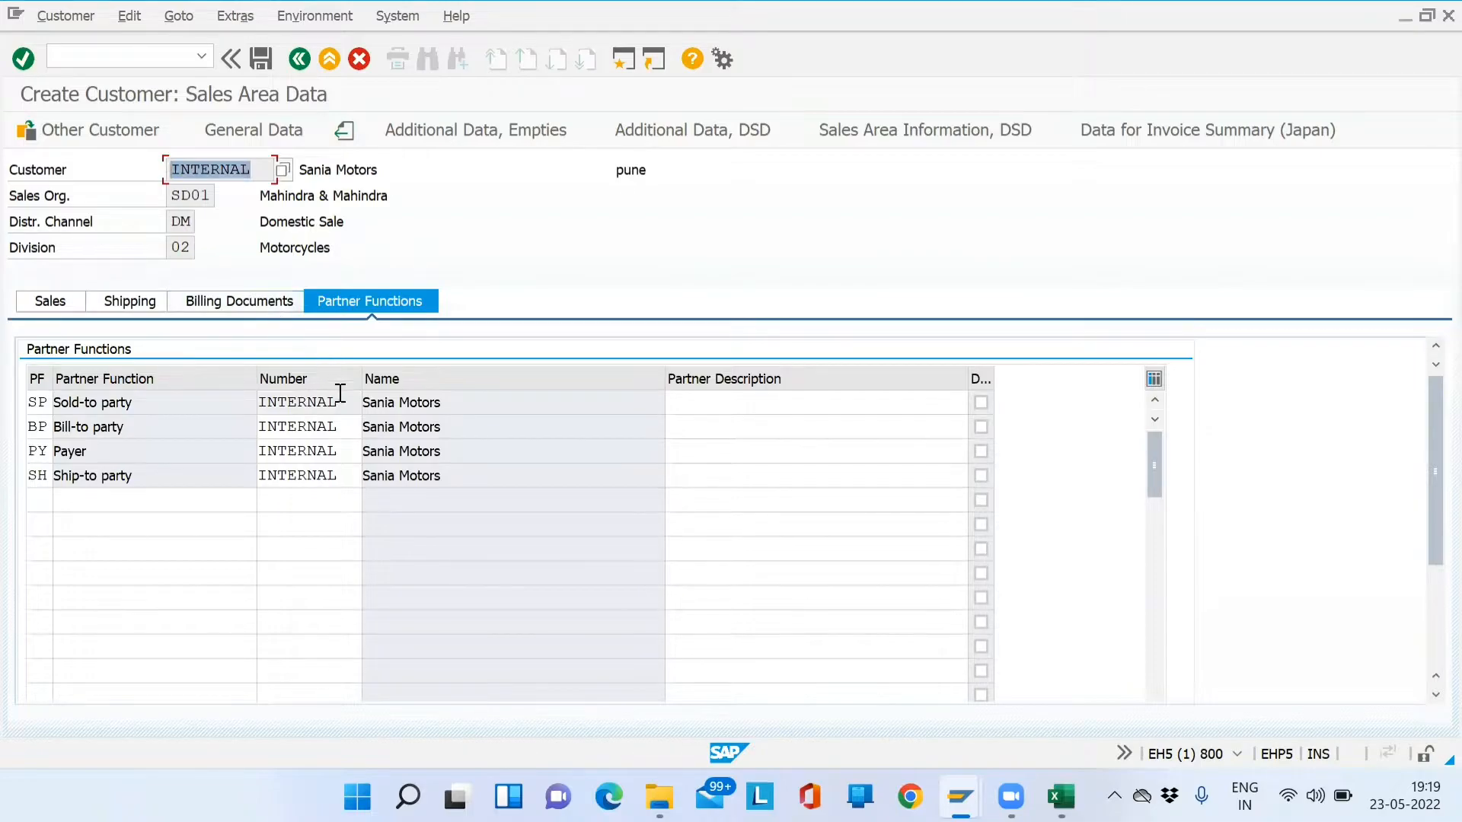
left_click_drag(344, 405, 229, 405)
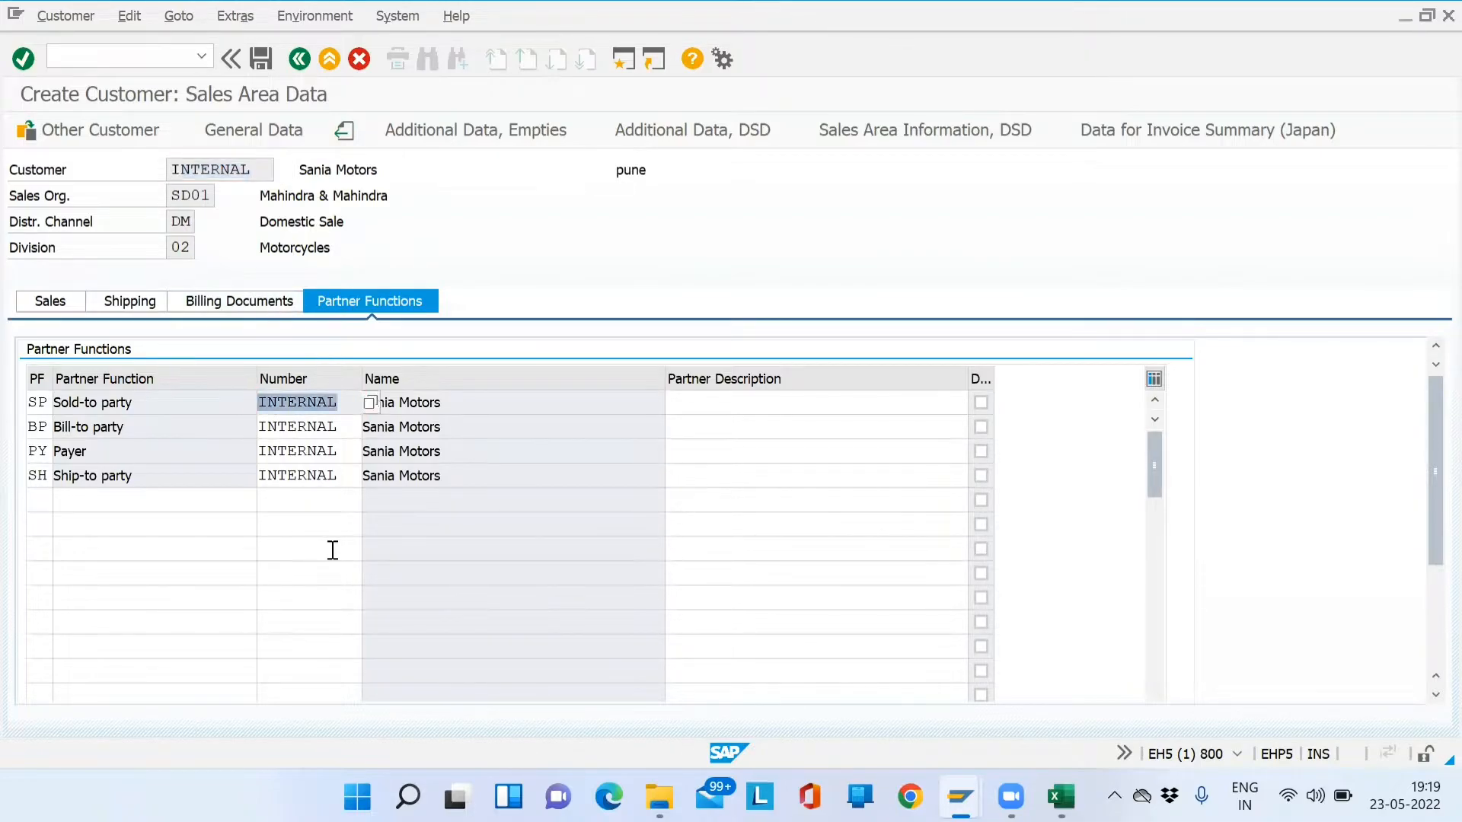
key("alt+Tab")
key("alt+shift+Tab")
left_click(30, 407)
left_click_drag(352, 408, 267, 396)
- In a new SPRO session, open Sales and Distribution > Partner Determination > Customer Master procedures
left_click(622, 59)
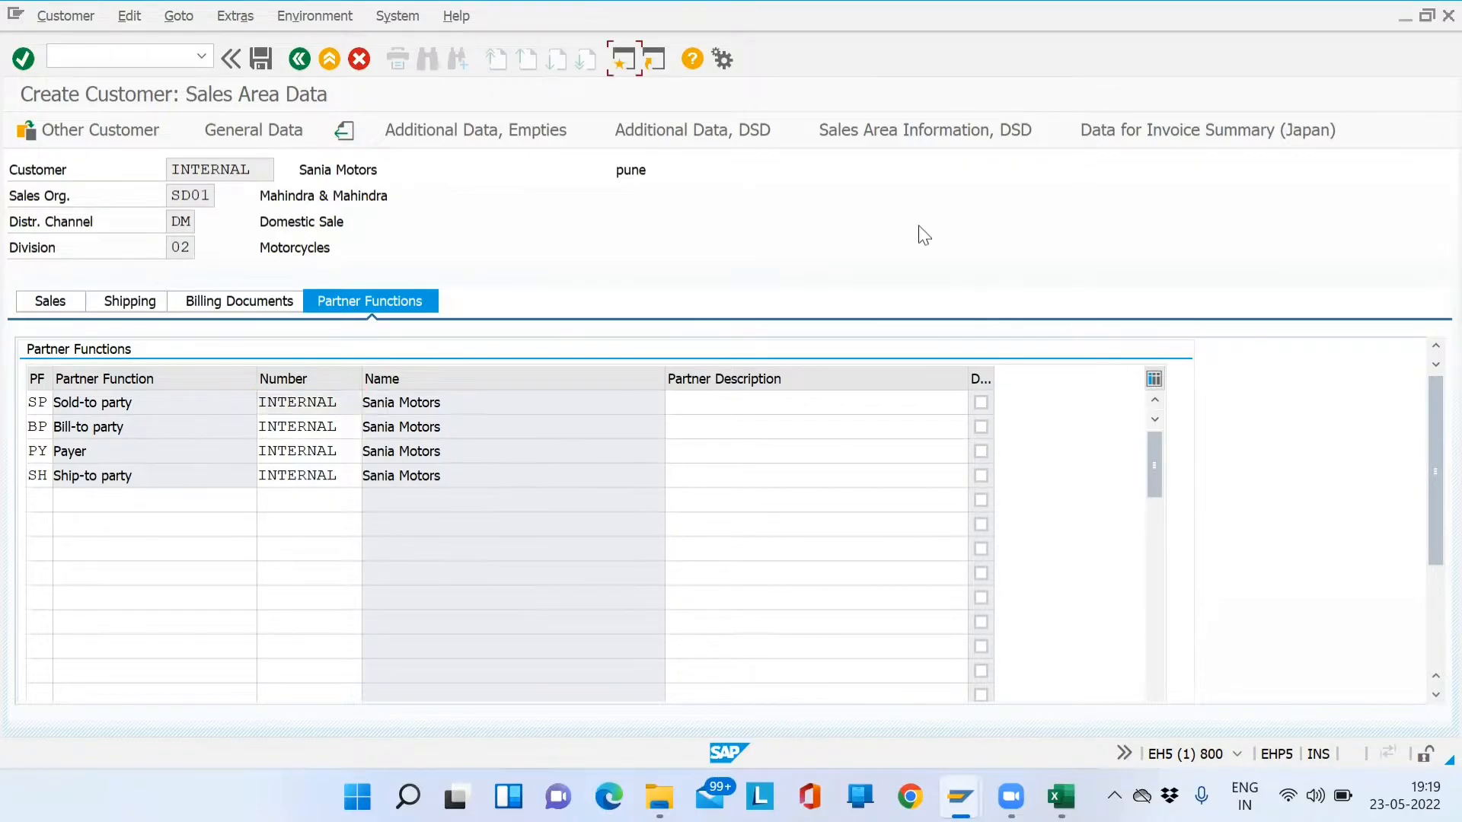
type("s")
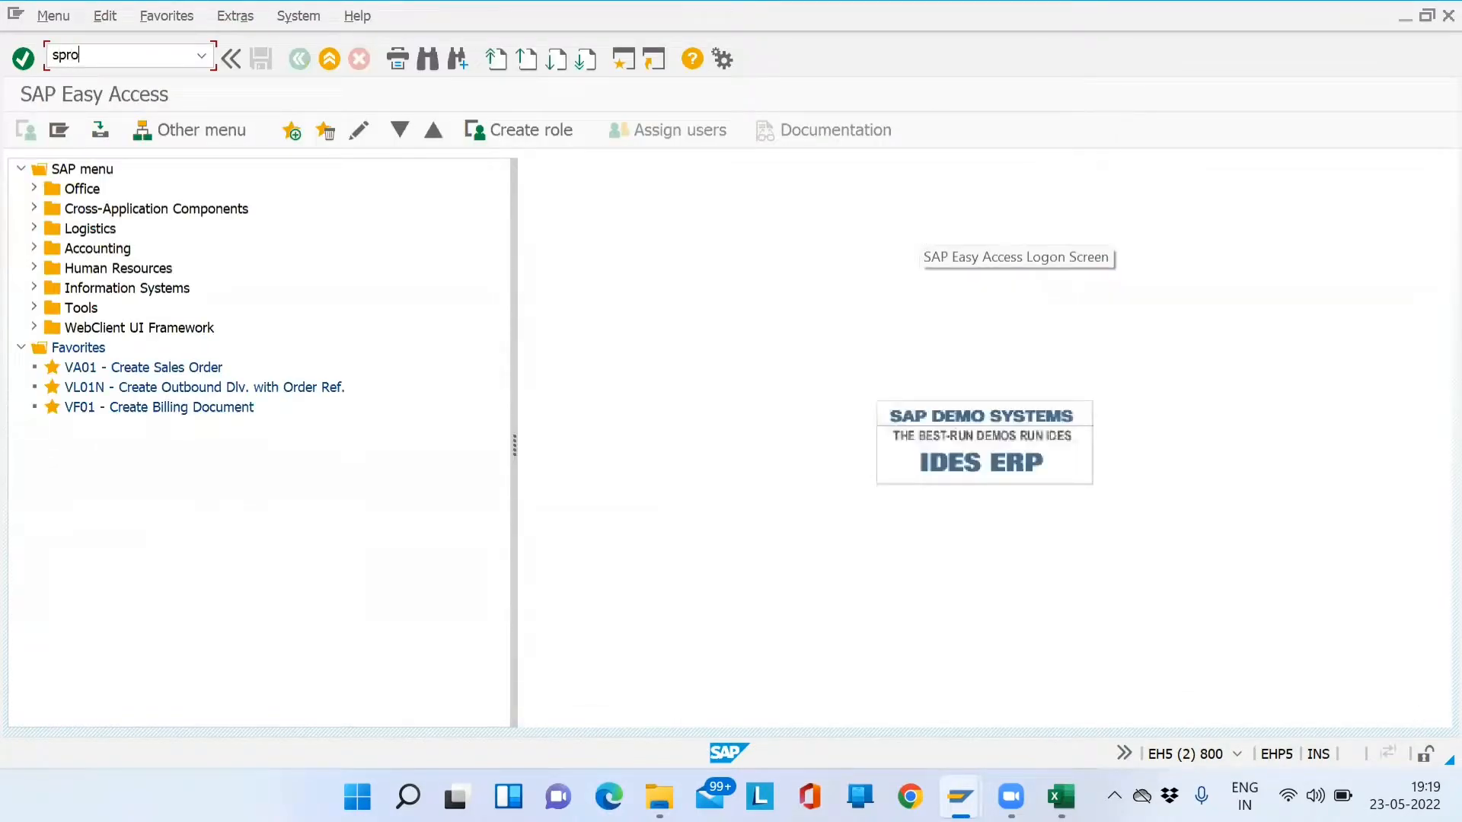
type("pro")
key("Return")
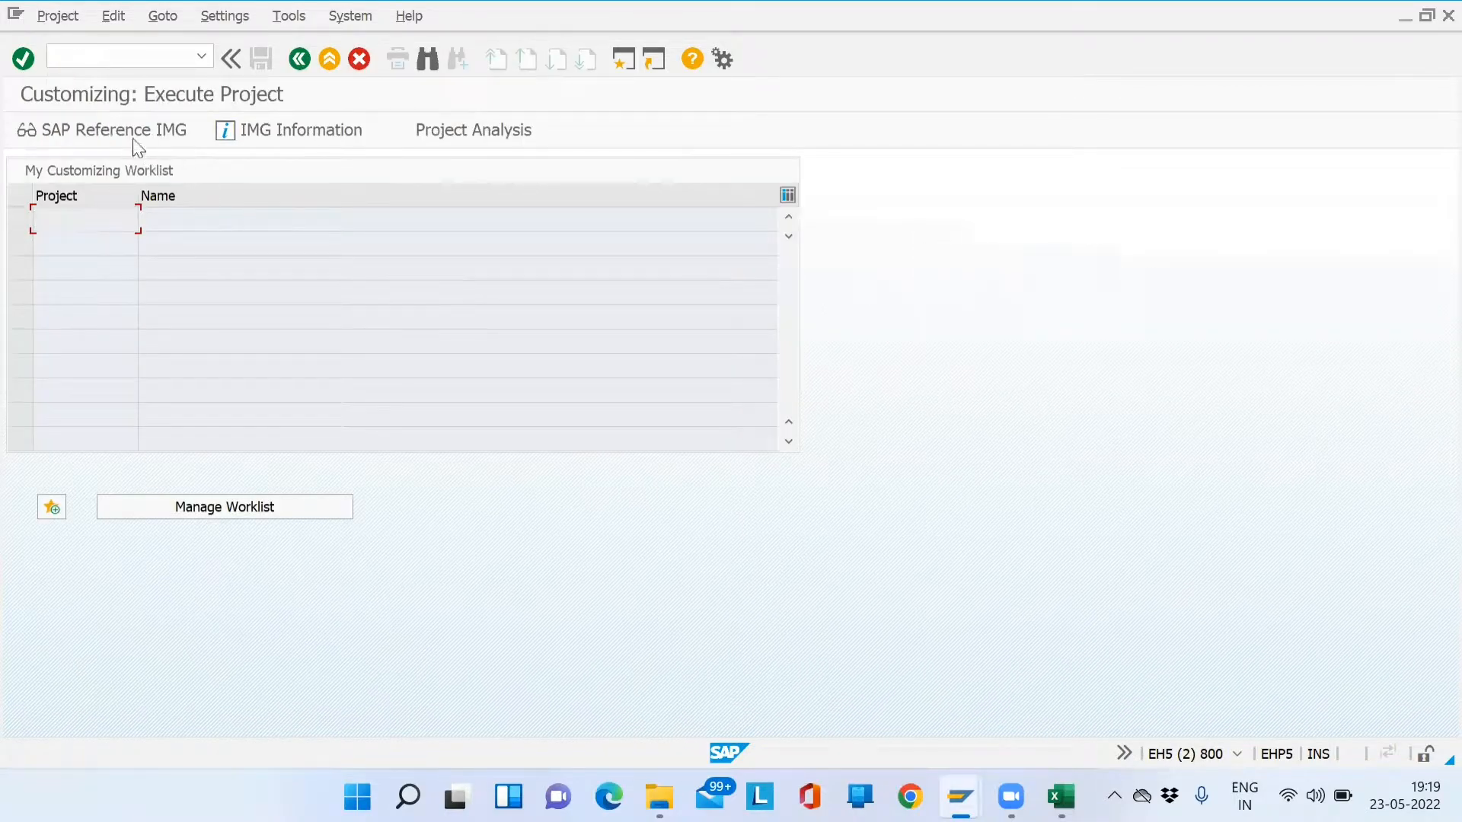
left_click(128, 137)
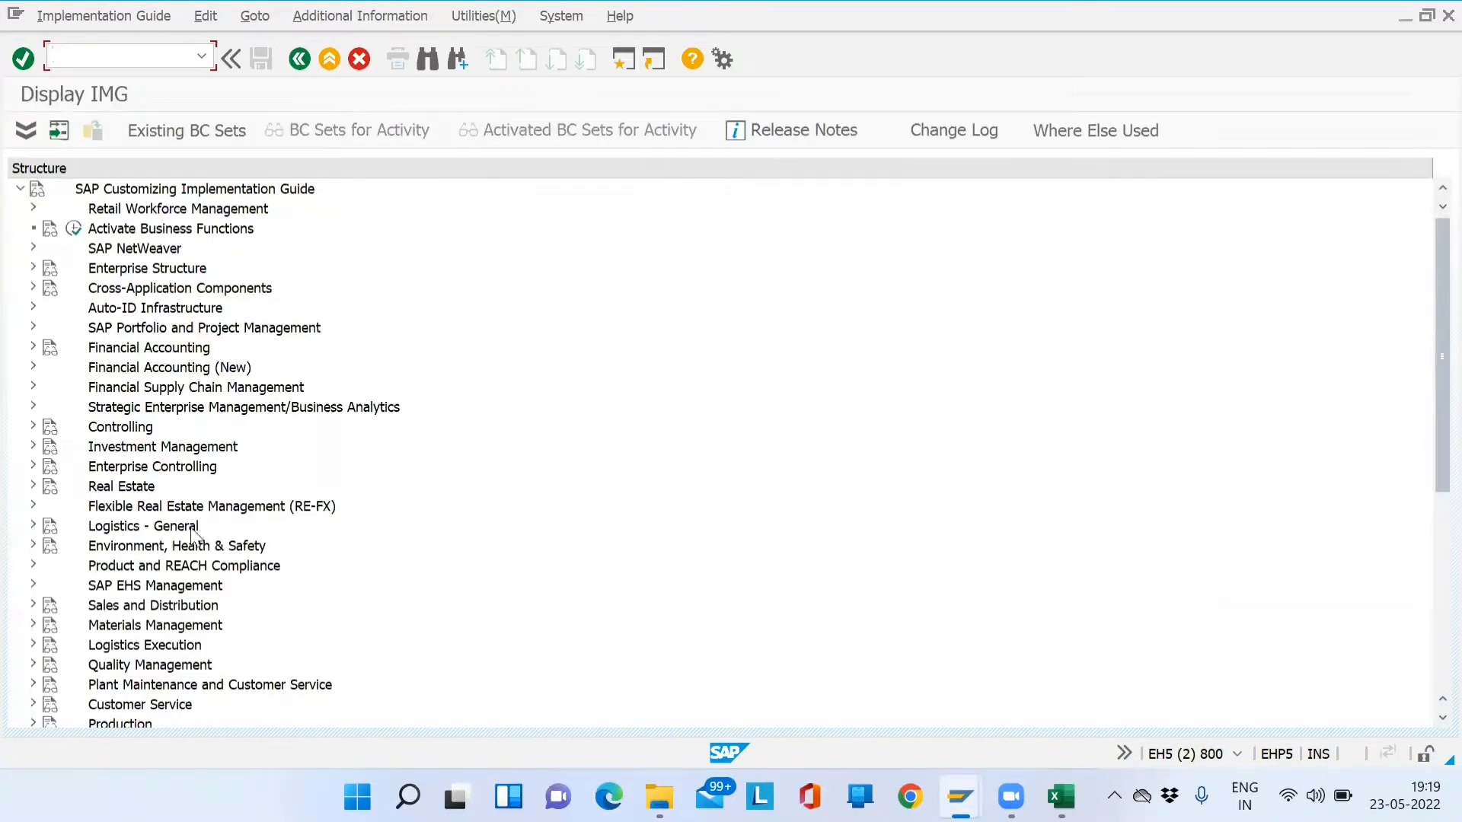
left_click(33, 606)
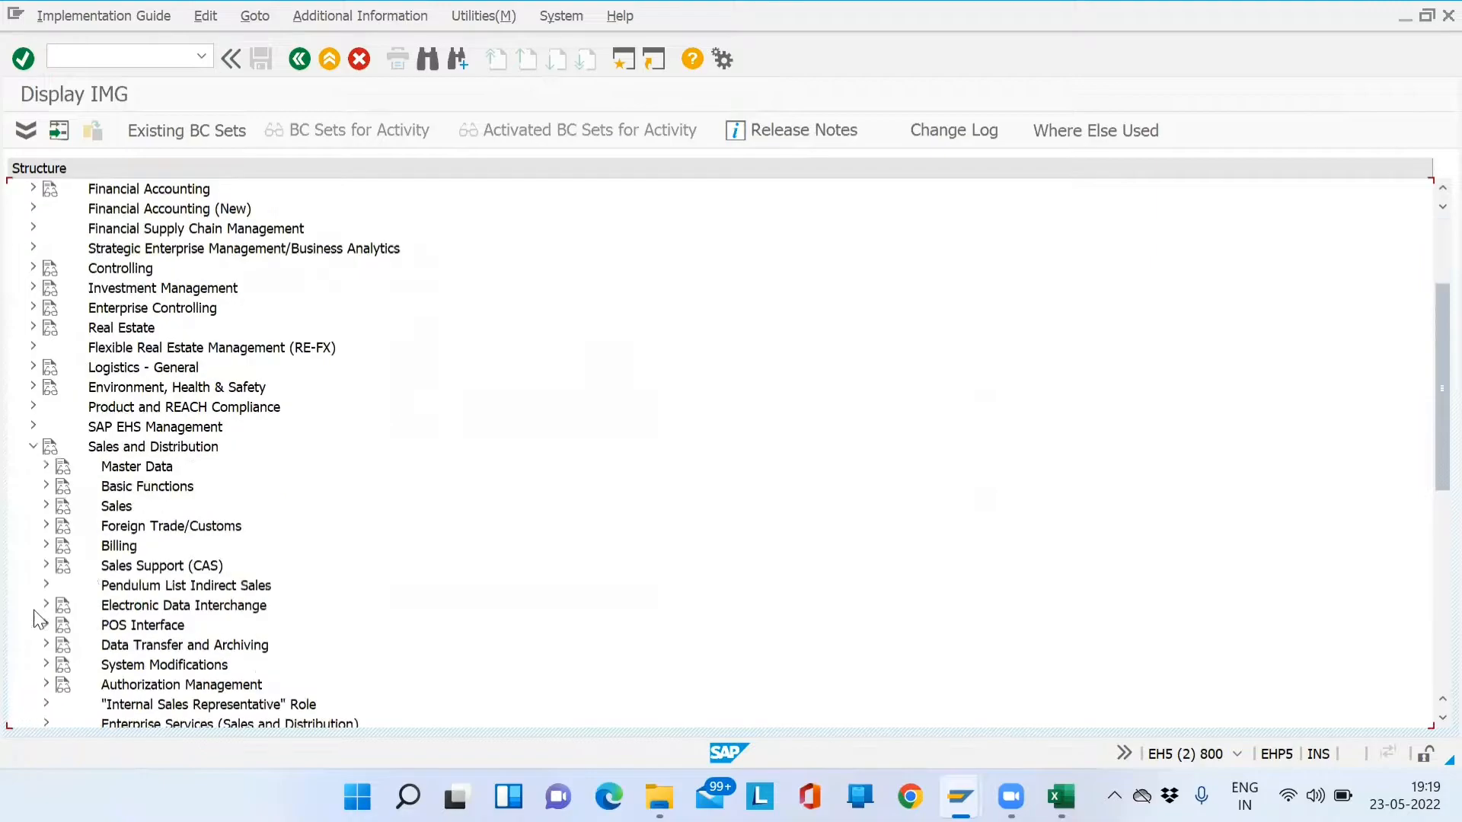
left_click(44, 486)
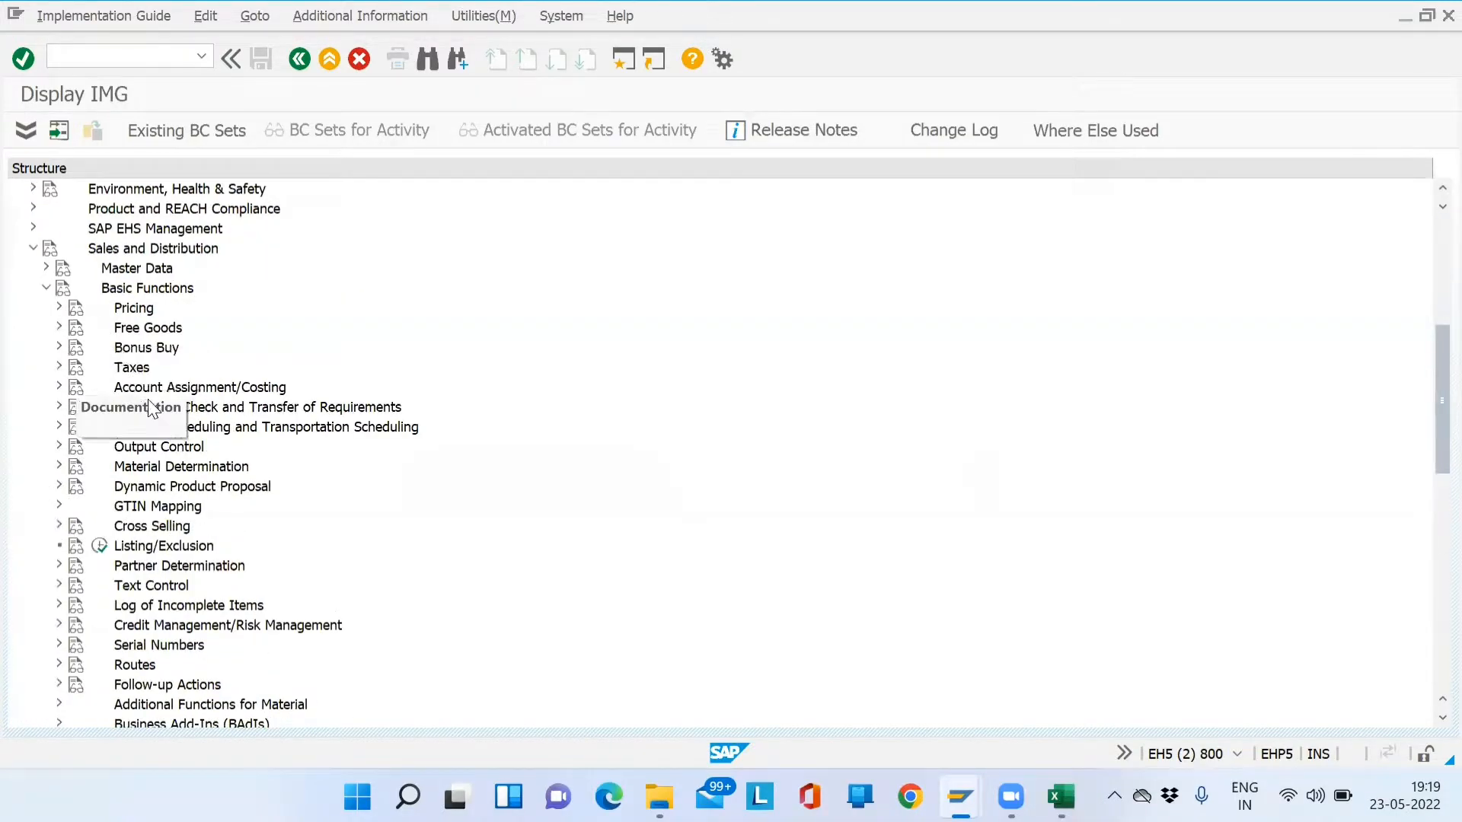
left_click(59, 565)
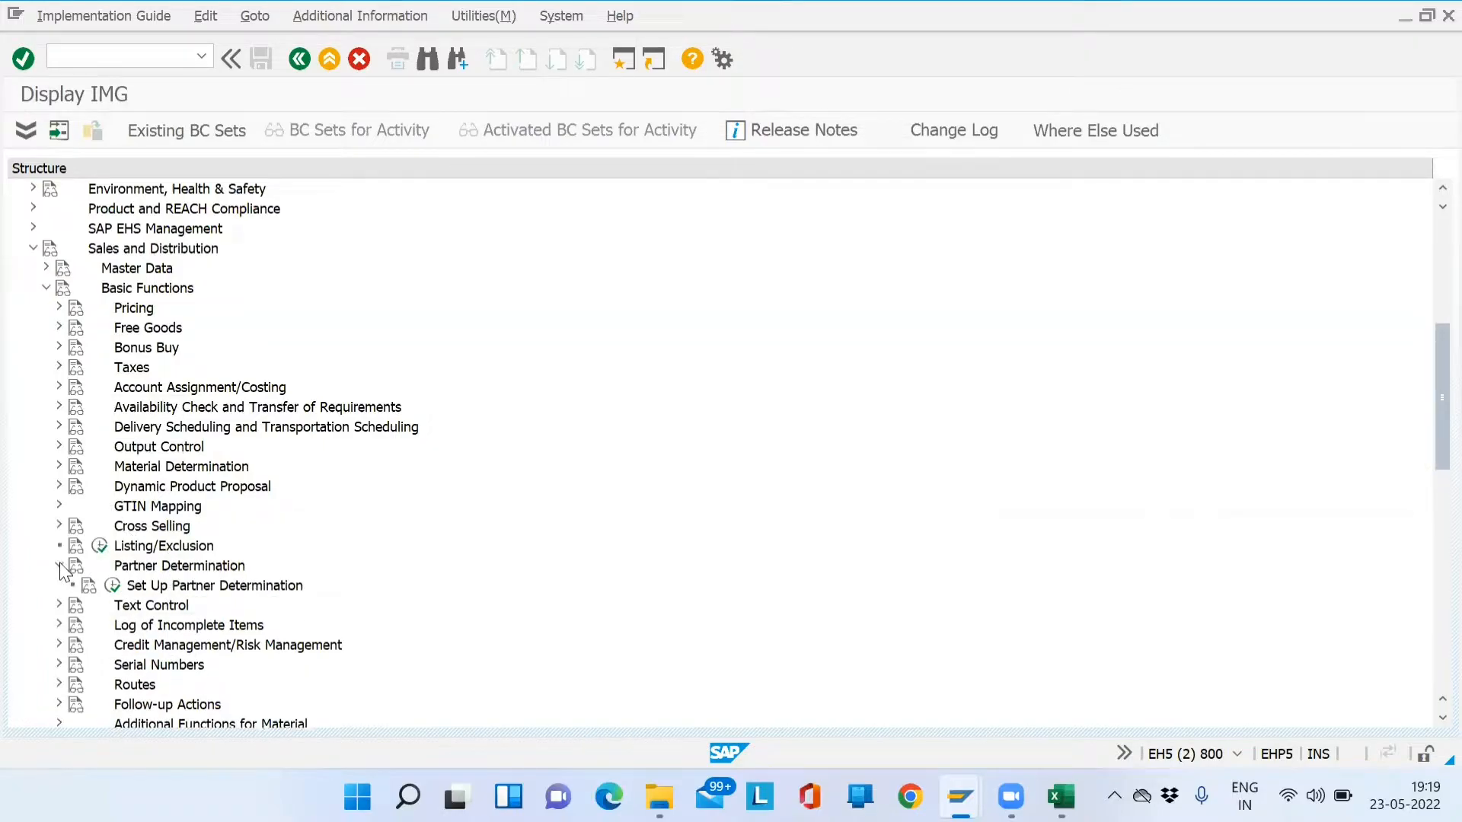
left_click(112, 585)
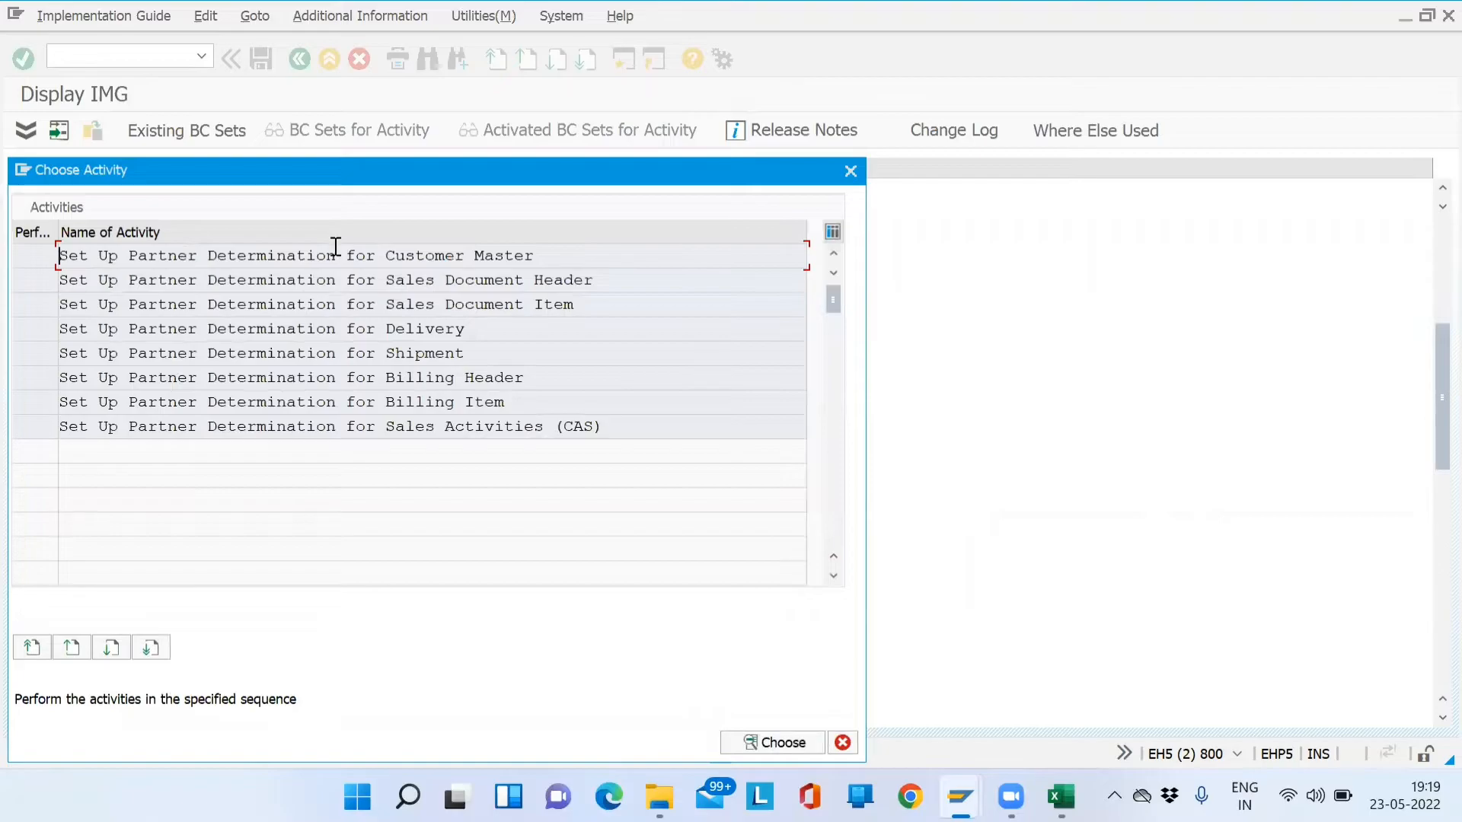
double_click(333, 248)
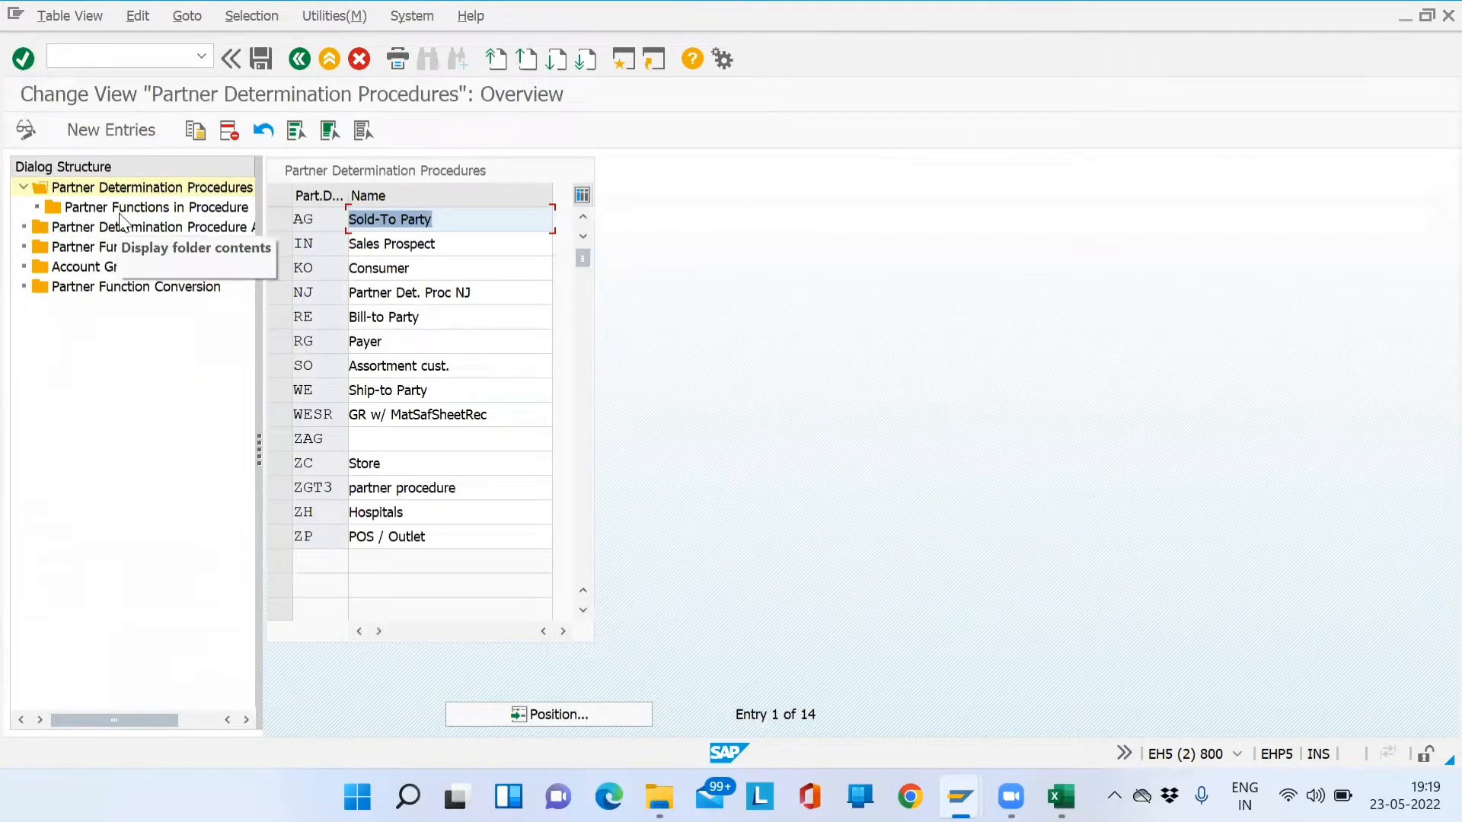
- Review procedure AG's Sold-to, Bill-to, Payer and Ship-to partner functions, then return to the customer
left_click(280, 219)
left_click(161, 213)
double_click(161, 213)
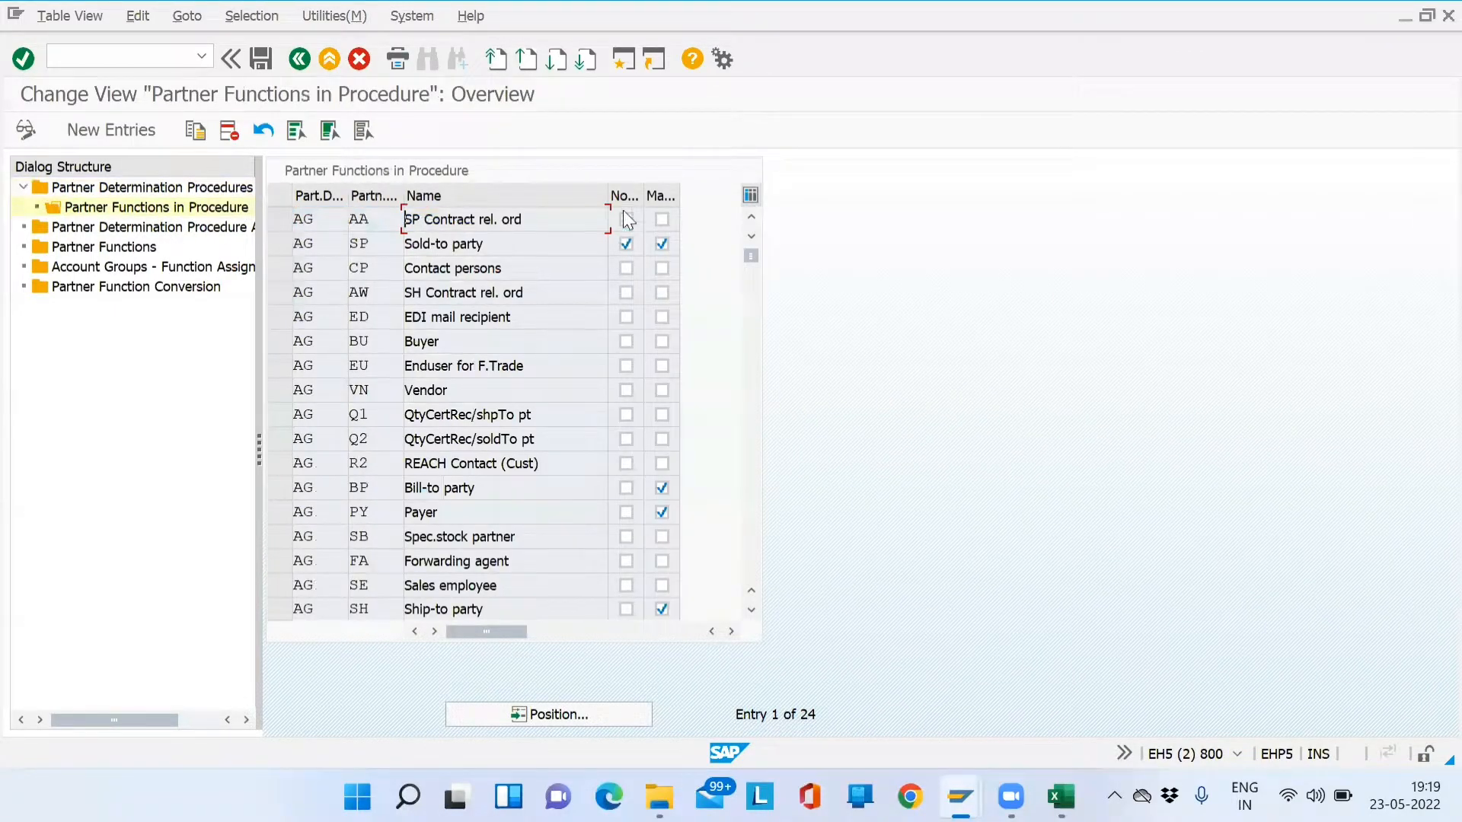
left_click(280, 244)
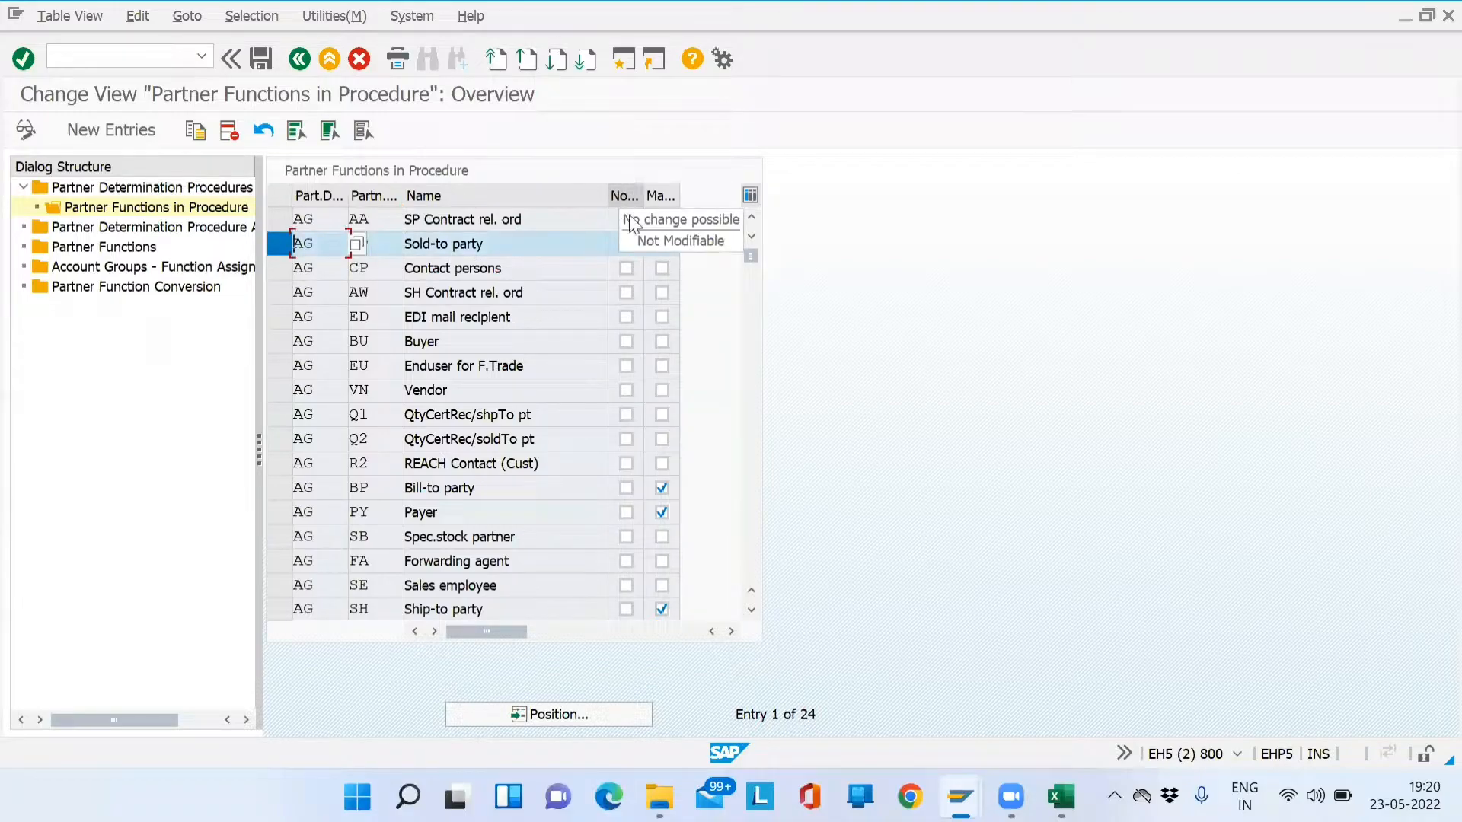
left_click(626, 243)
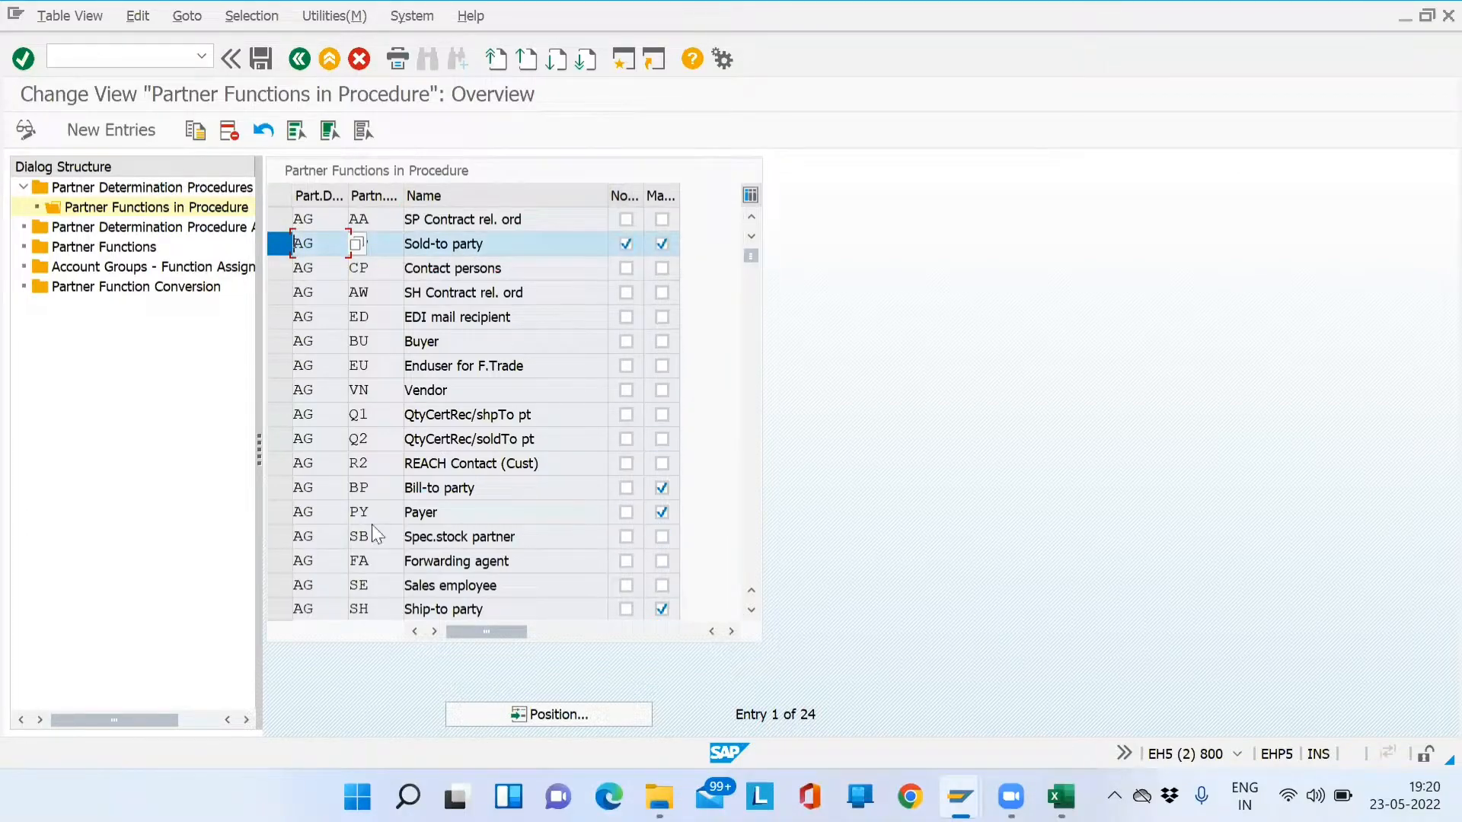
left_click(279, 487)
left_click(280, 511)
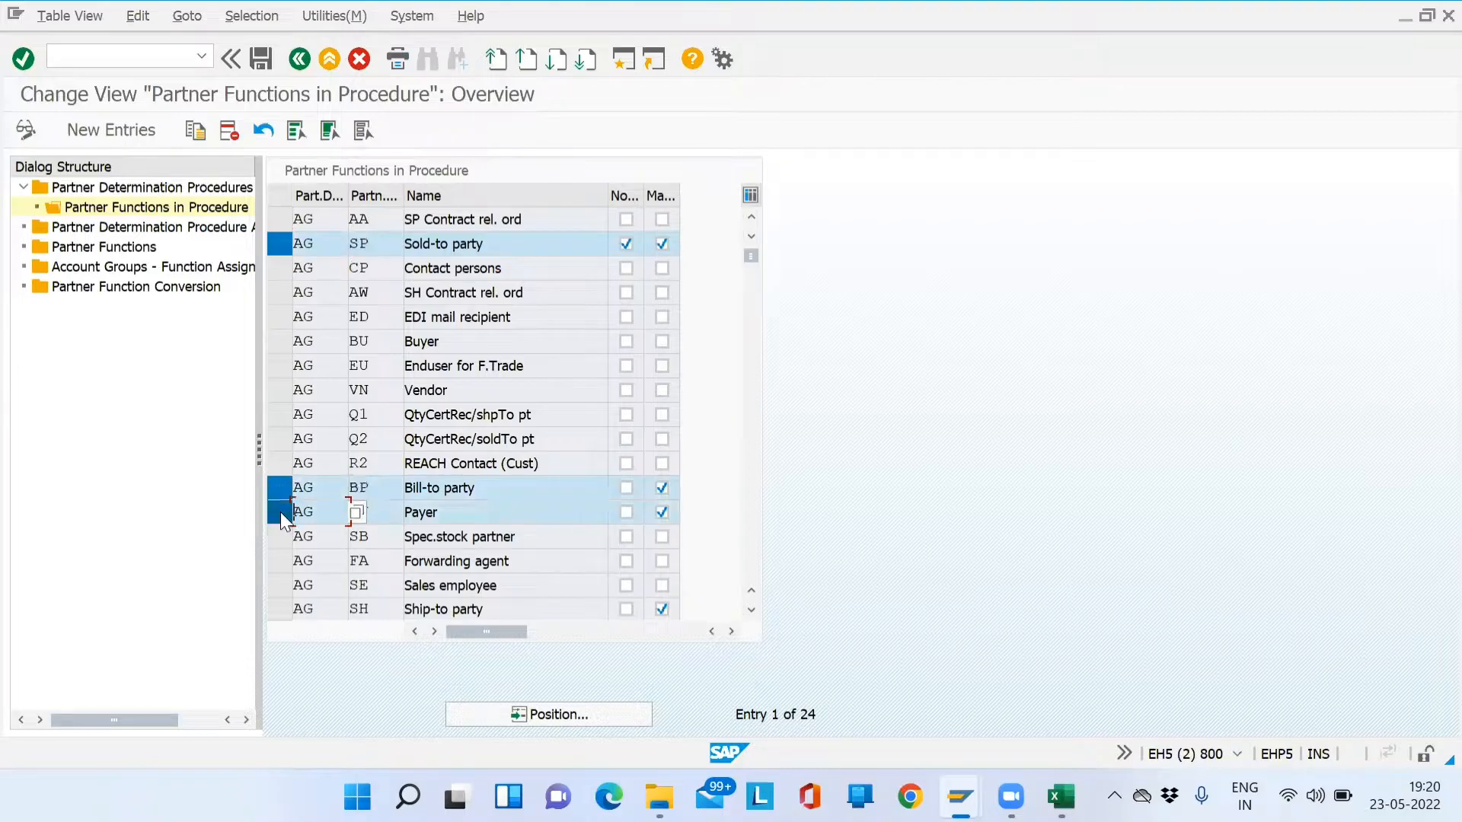
left_click(287, 610)
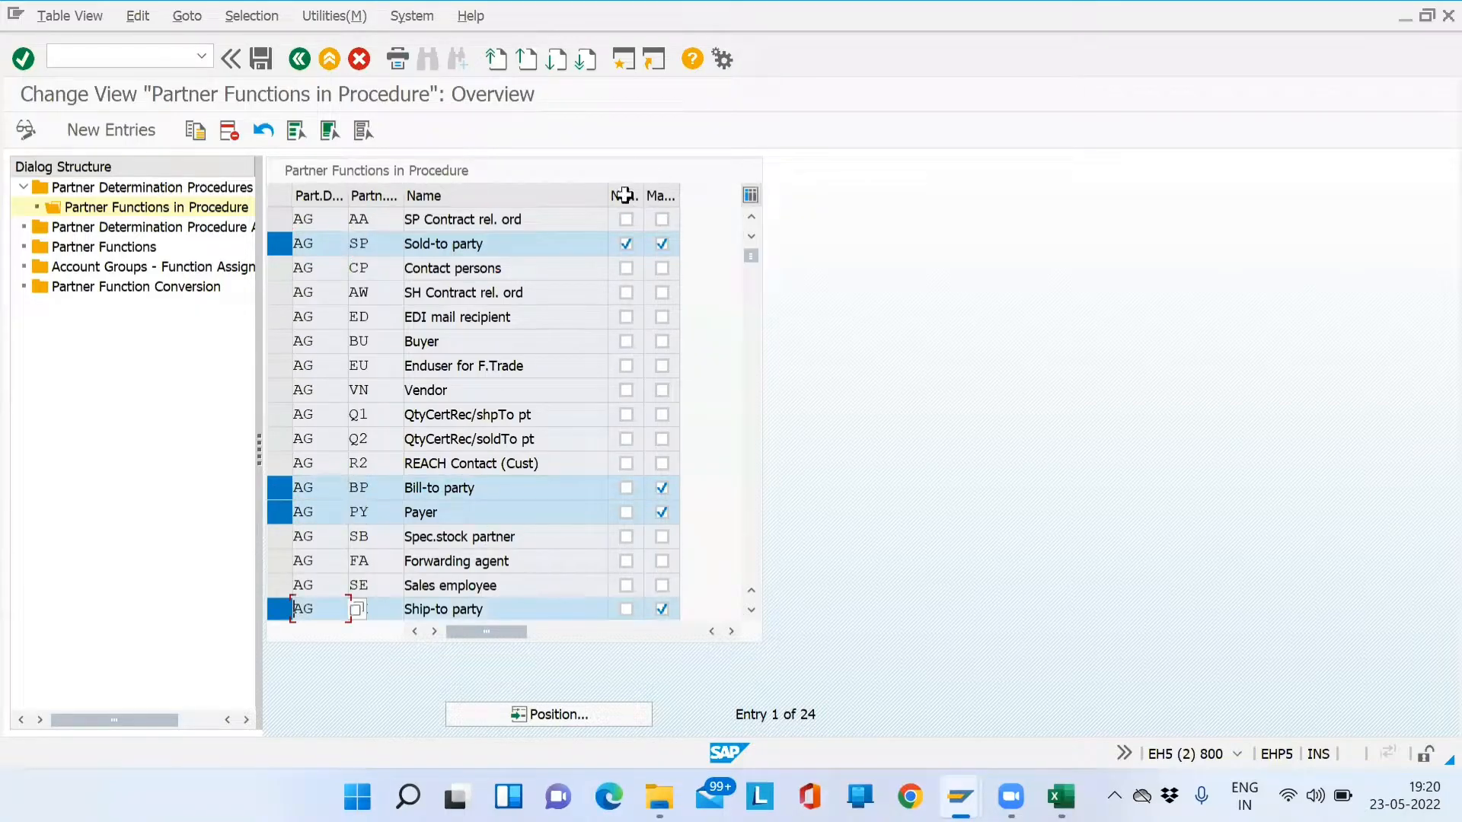
key("alt+Tab")
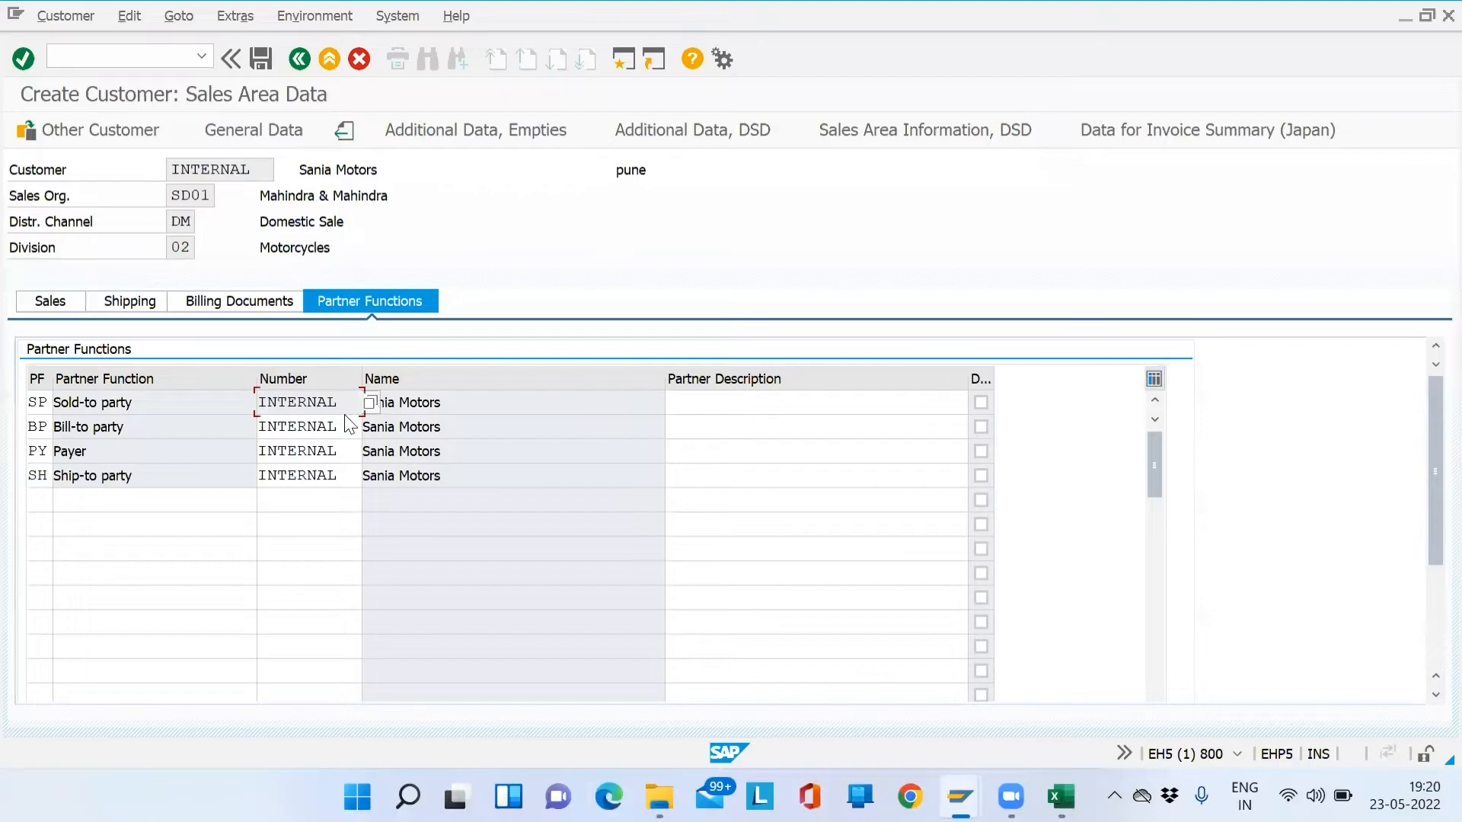
- Clear the Bill-to, Payer and Ship-to partner numbers
left_click_drag(344, 403, 251, 410)
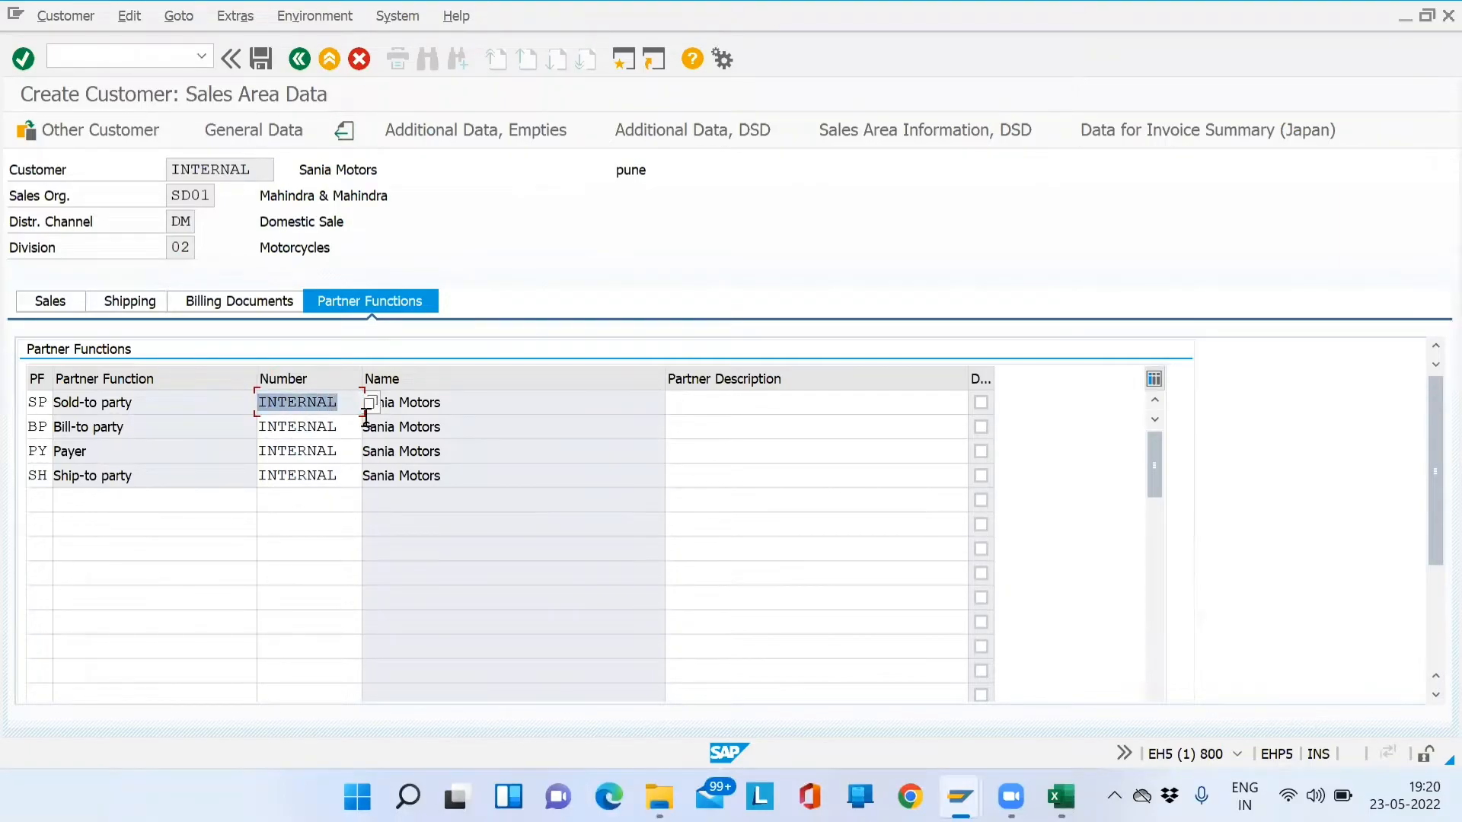
left_click(329, 428)
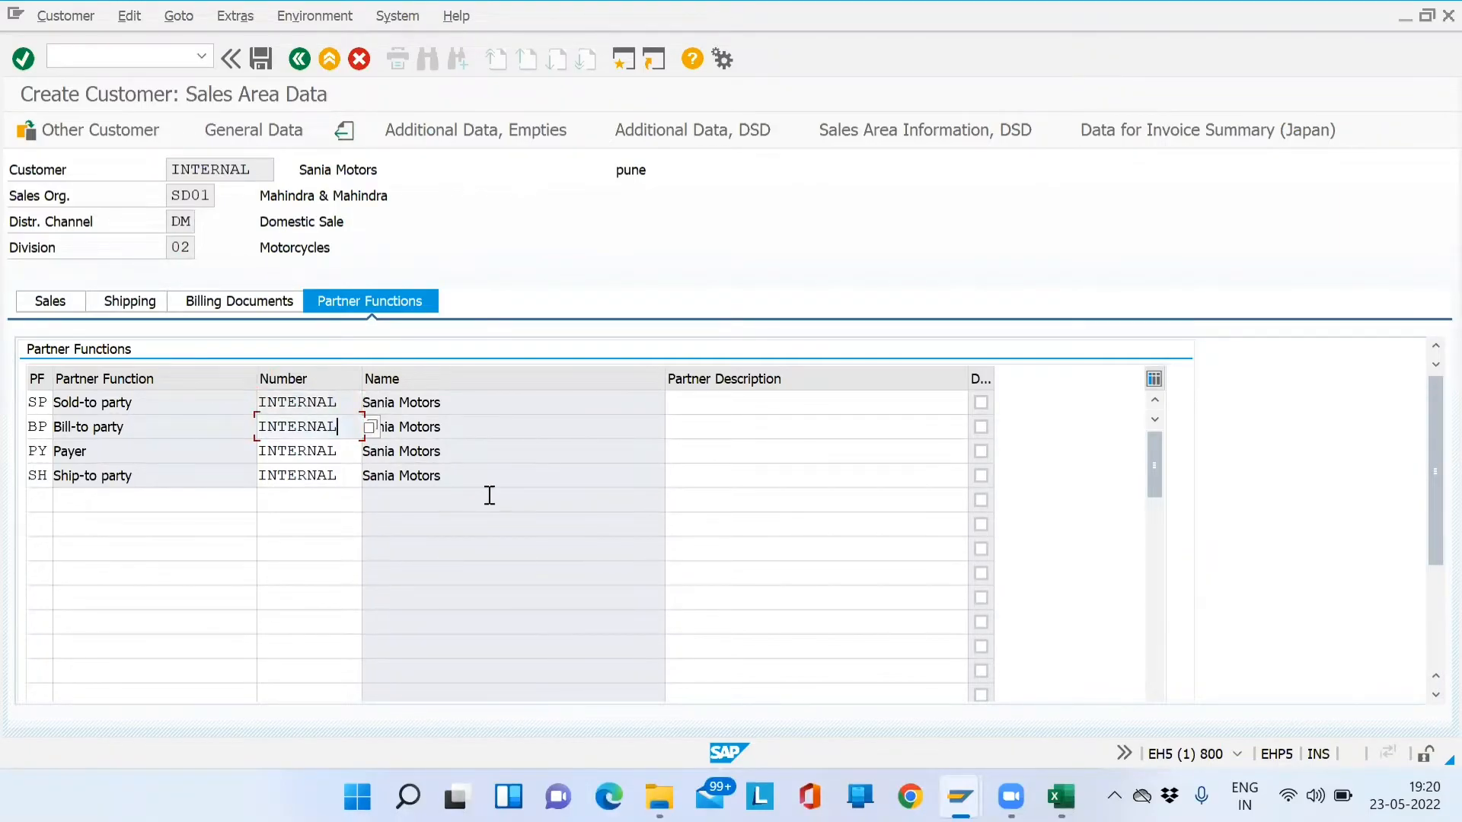
key("BackSpace")
key("BackSpace")
key("BackSpace")
key("BackSpace")
key("BackSpace")
key("BackSpace")
key("BackSpace")
key("BackSpace")
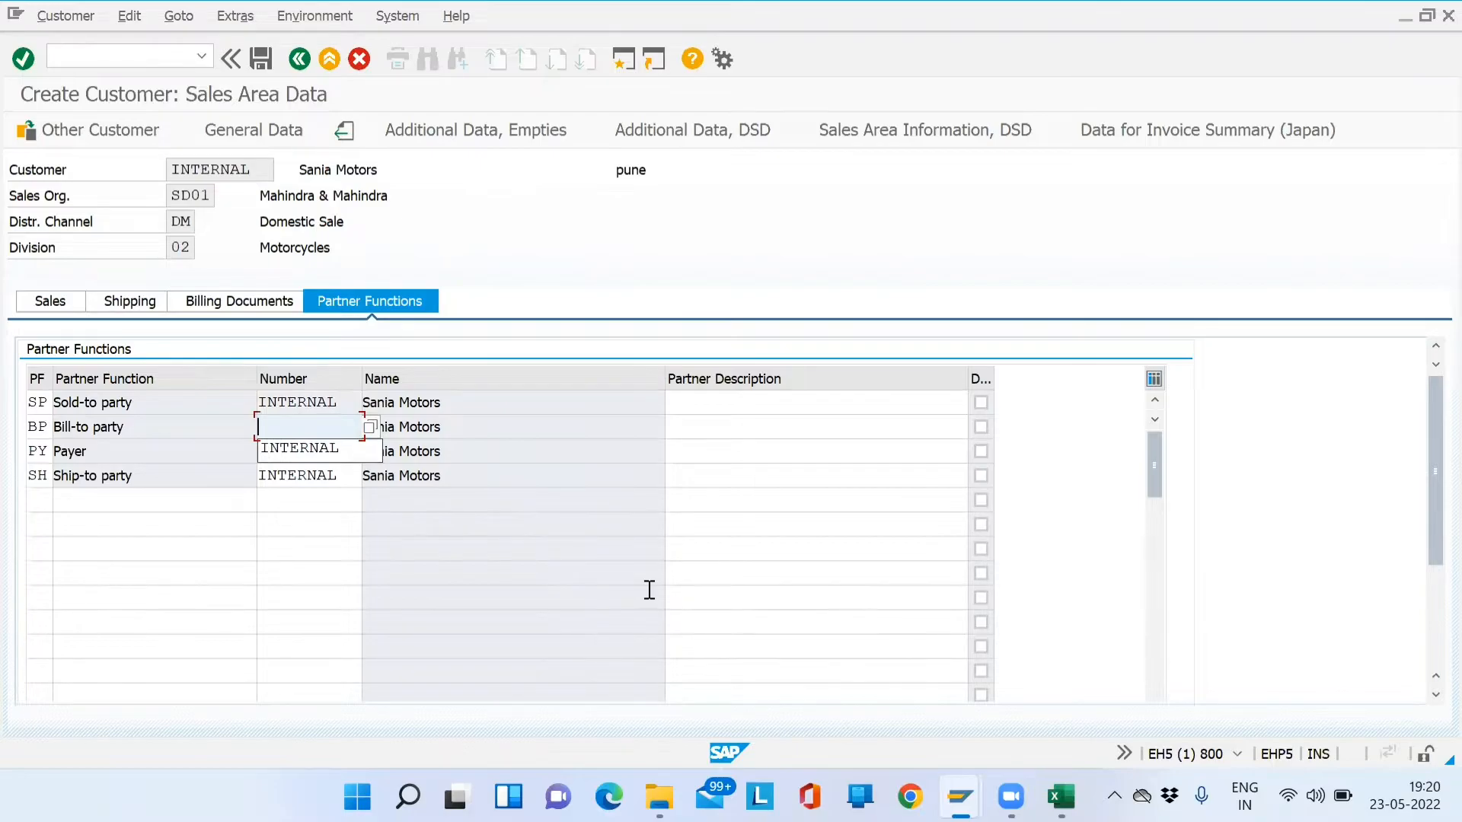
key("Tab")
key("Tab")
key("Tab")
key("Tab")
key("BackSpace")
key("Tab")
key("Tab")
key("Tab")
key("Tab")
key("BackSpace")
key("alt+Tab")
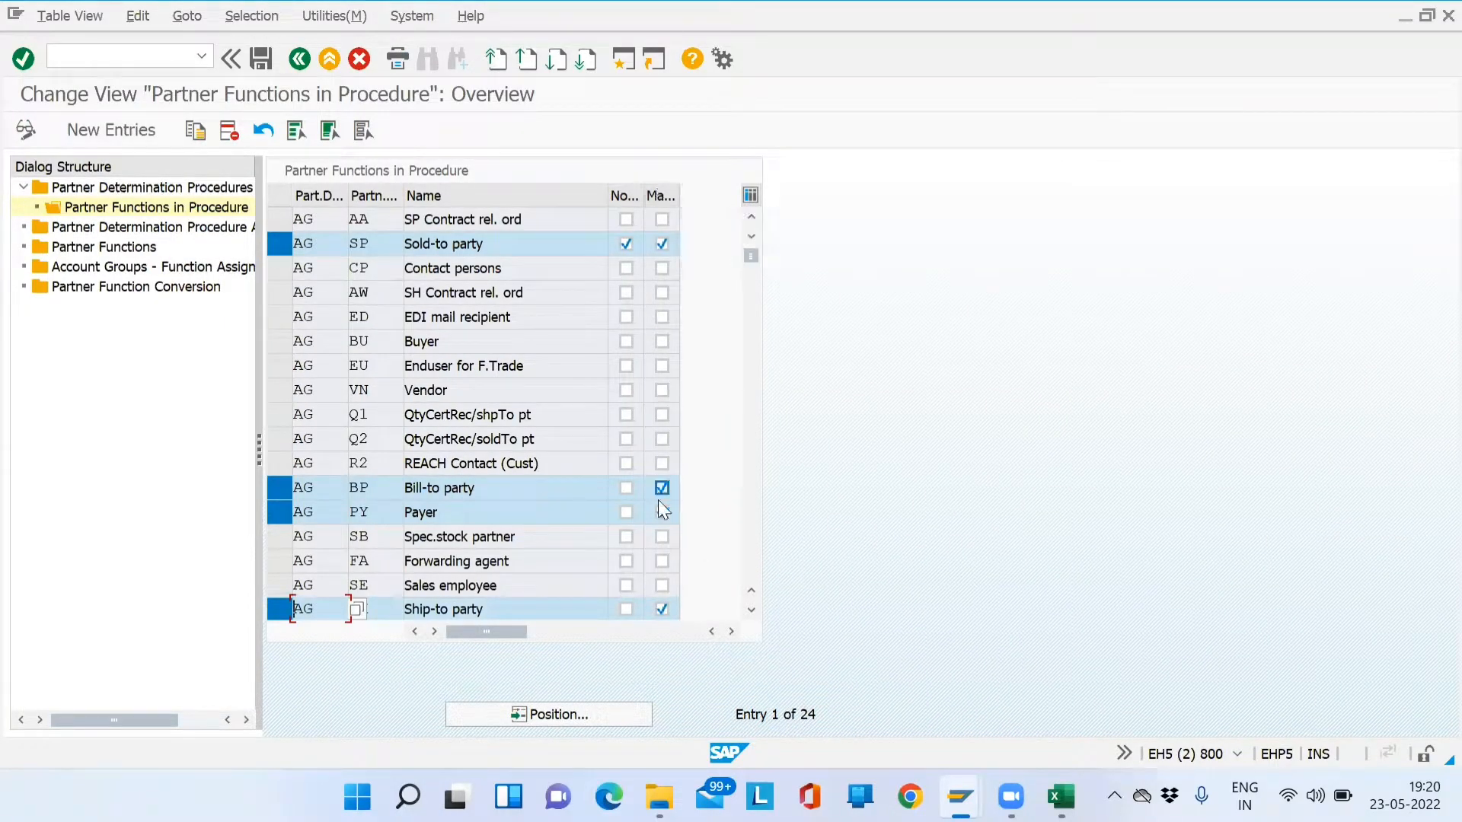
- Refill Bill-to, Payer and Ship-to numbers with INTERNAL and save the customer
key("alt+Tab")
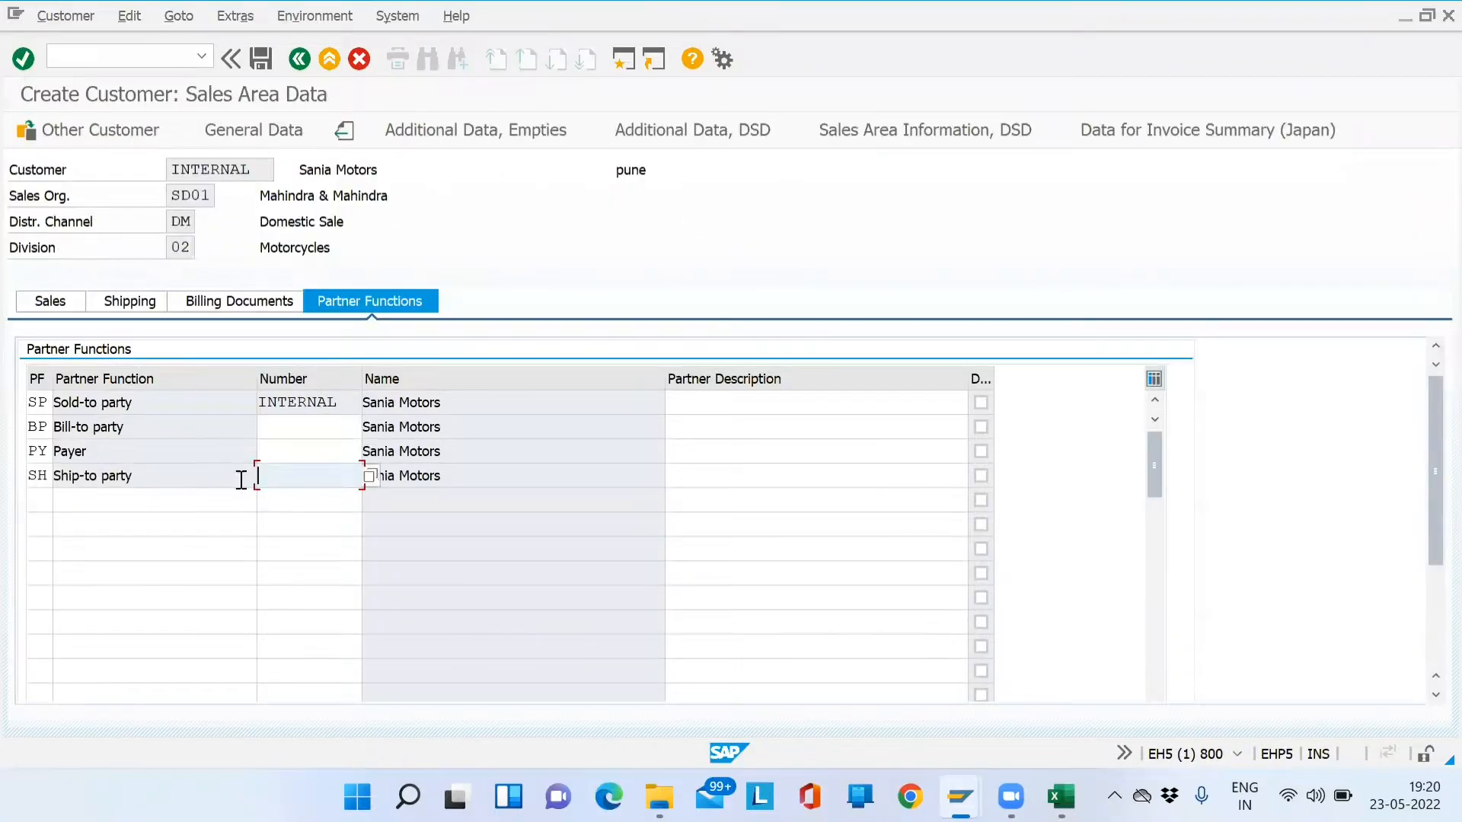
left_click(304, 436)
key("Down")
key("Return")
key("Down")
key("Down")
key("Return")
key("Down")
key("Down")
key("Return")
key("Return")
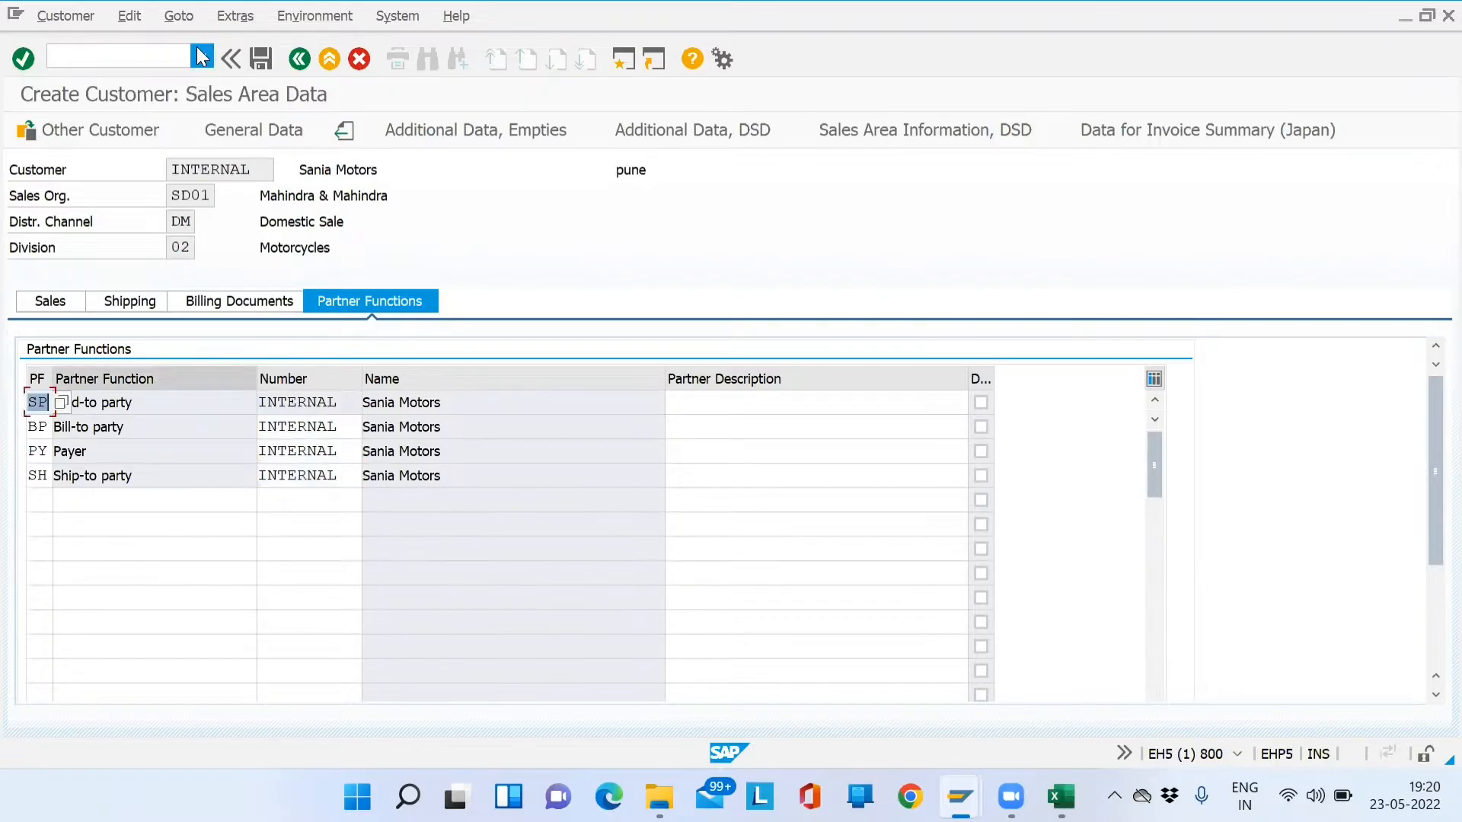
left_click(259, 66)
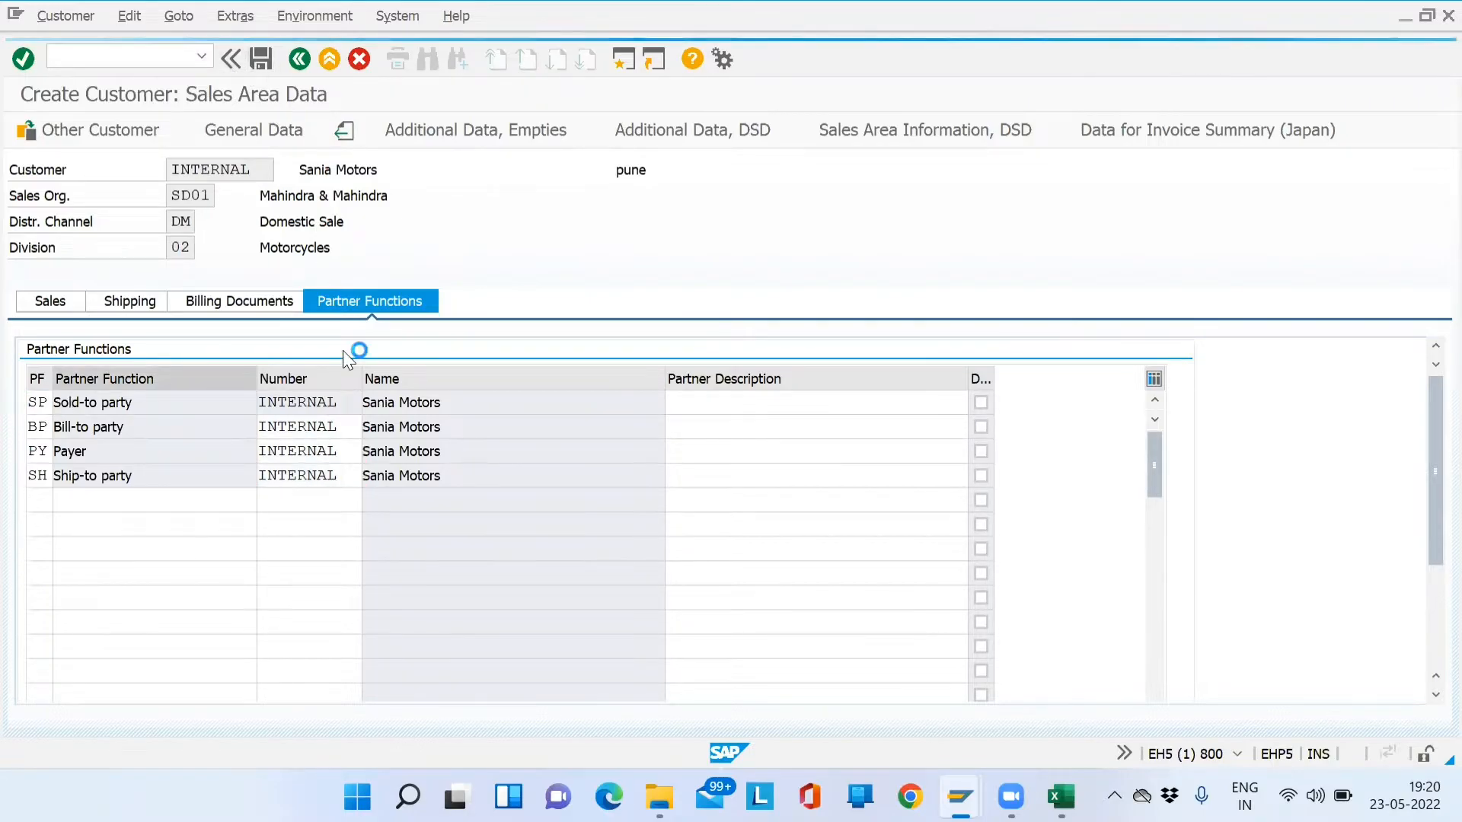
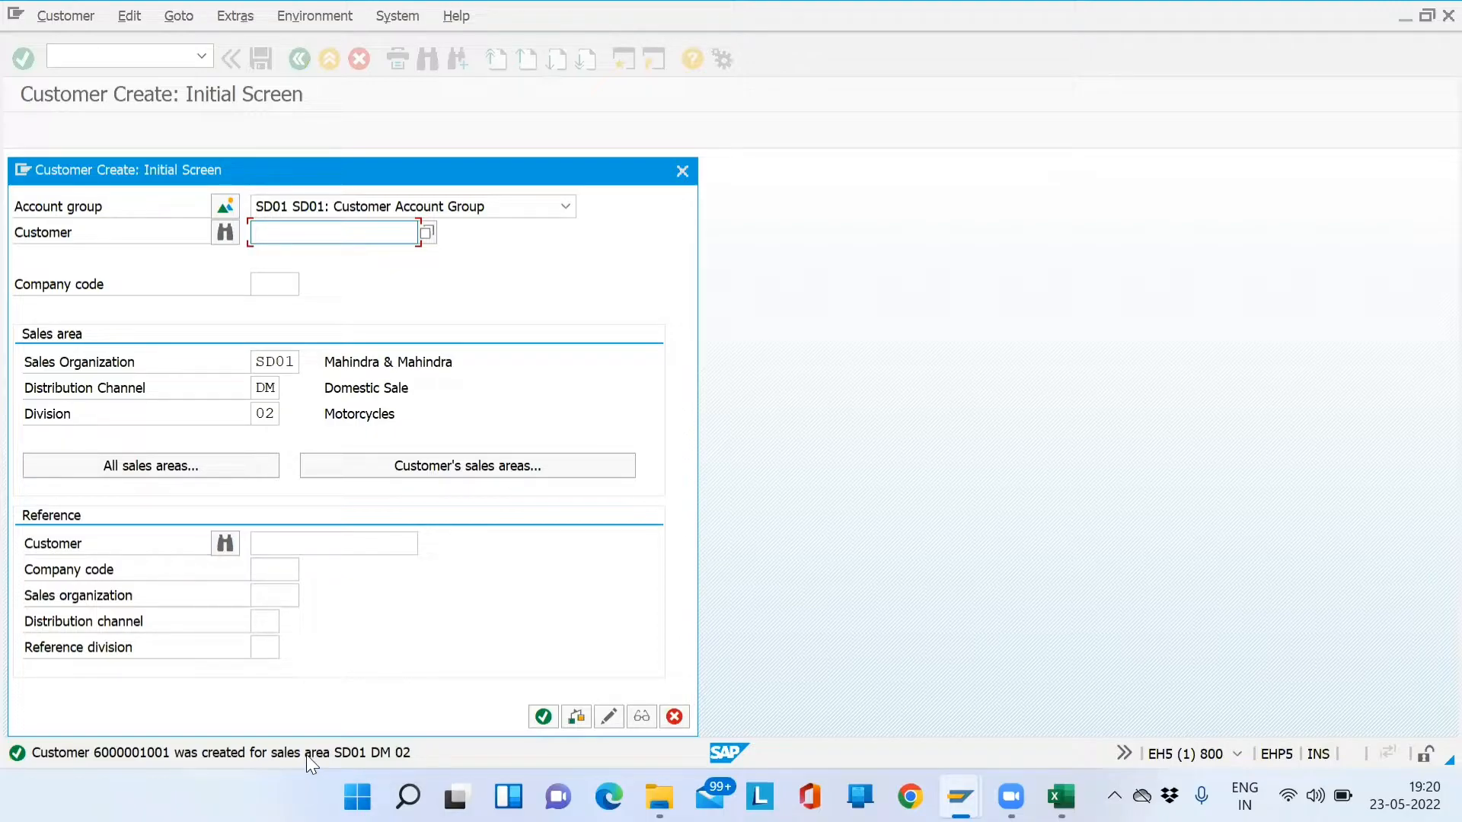
- Run XD02 for the new customer with company code SD01
left_click(682, 171)
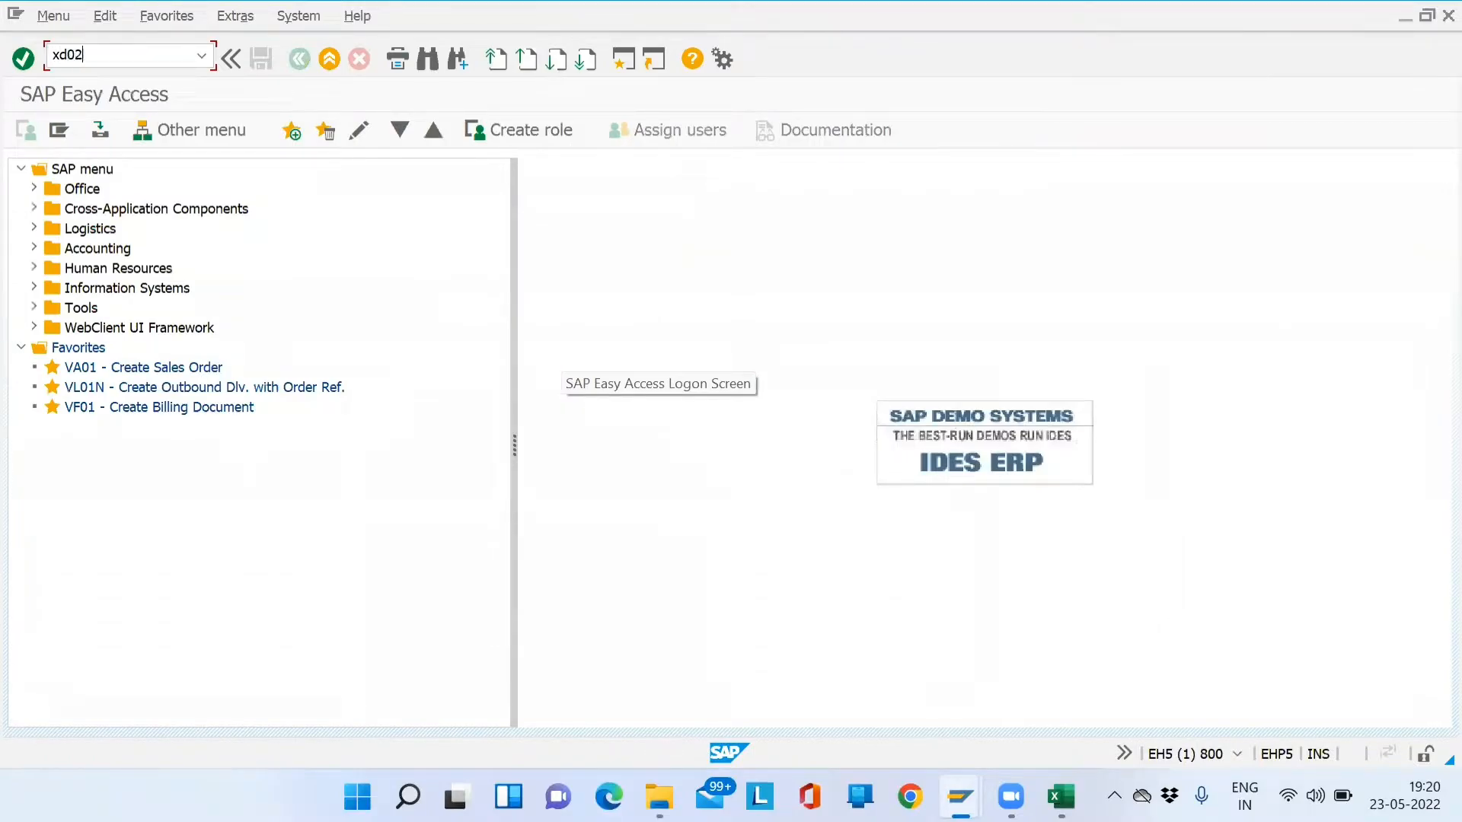
key("Return")
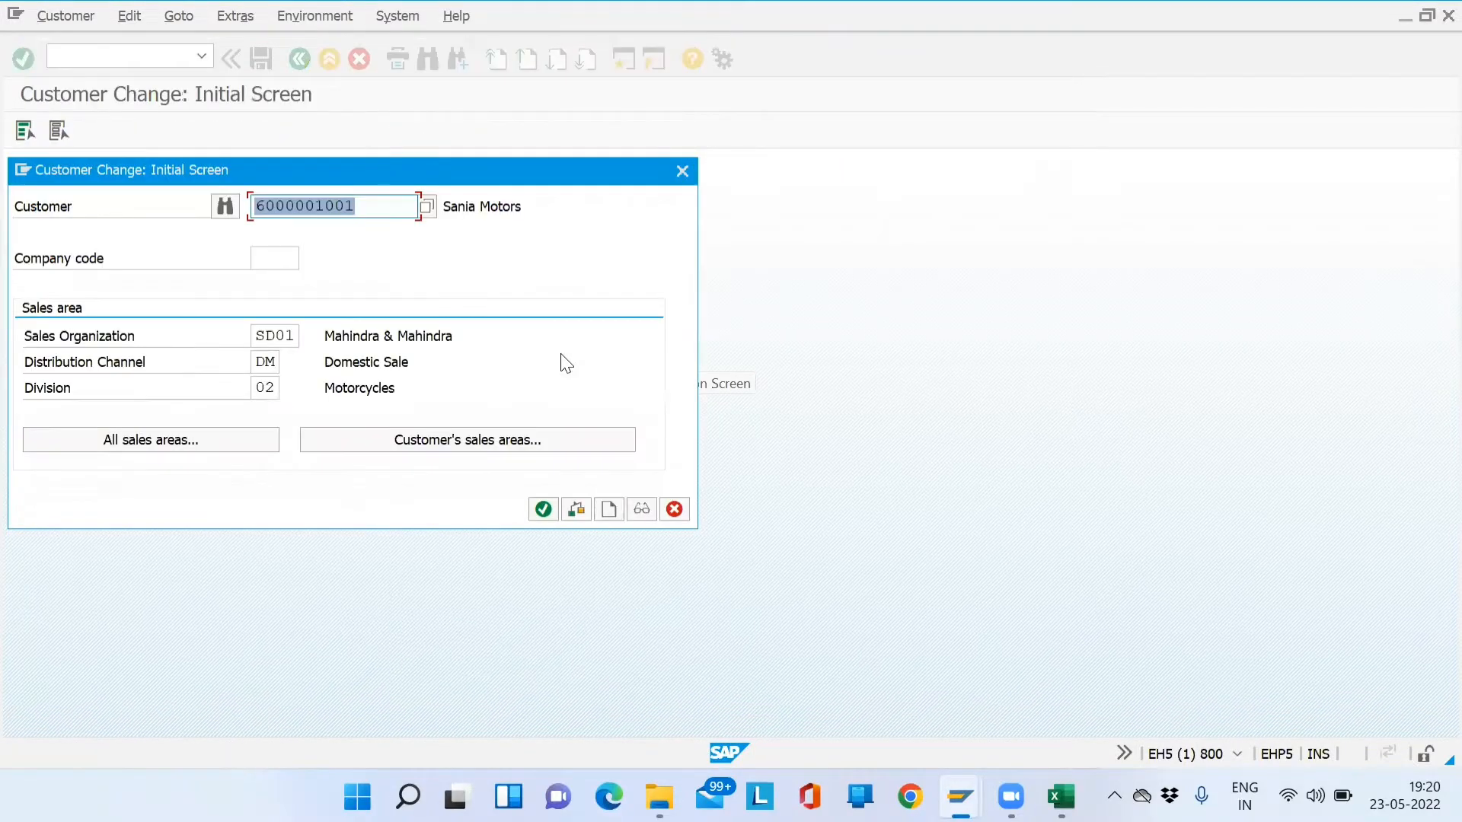
left_click(281, 263)
type("sd01")
key("Return")
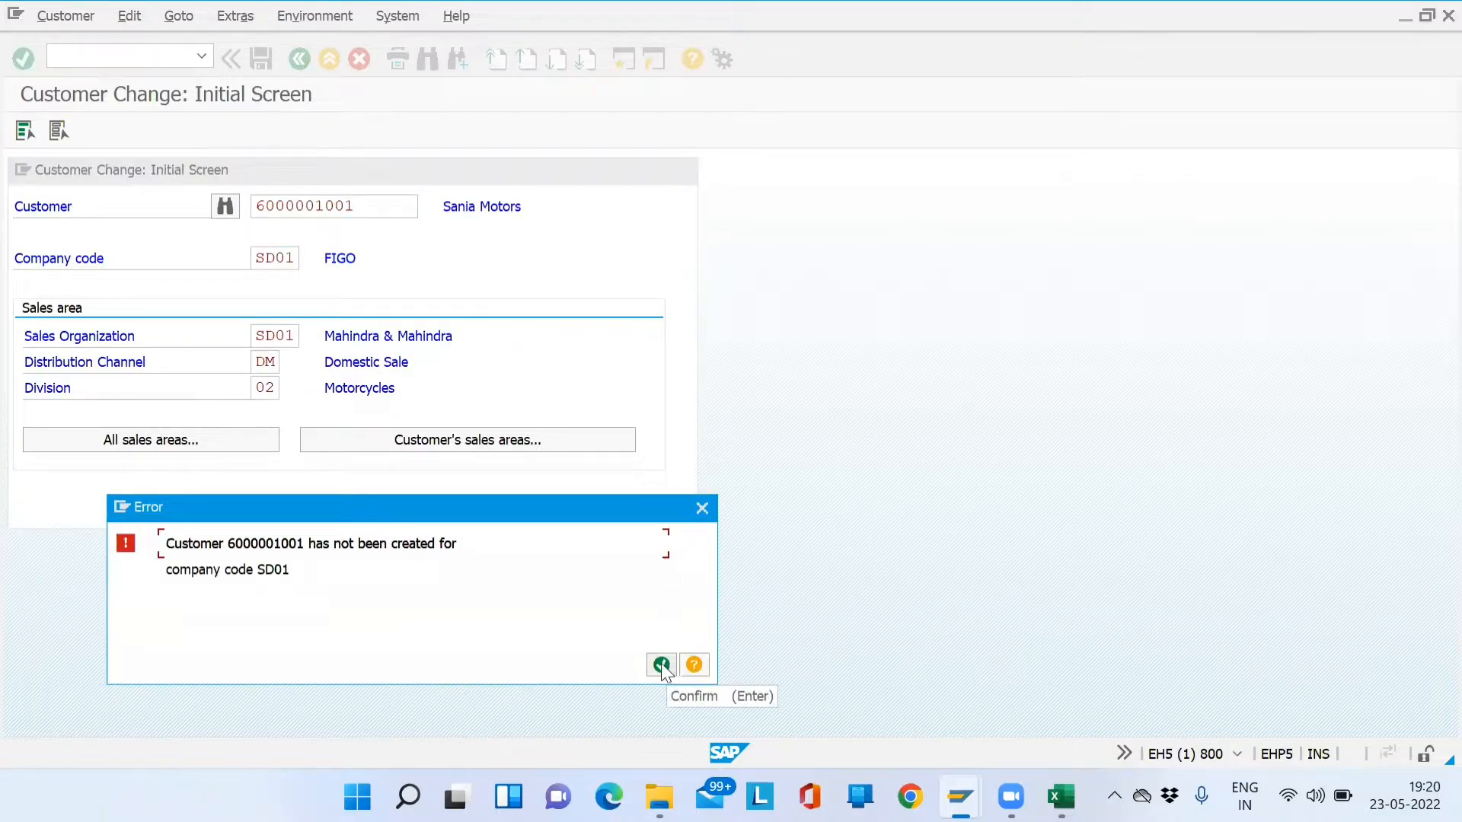
- Dismiss the error that the customer doesn't exist in SD01 and clear the company code
left_click(315, 577)
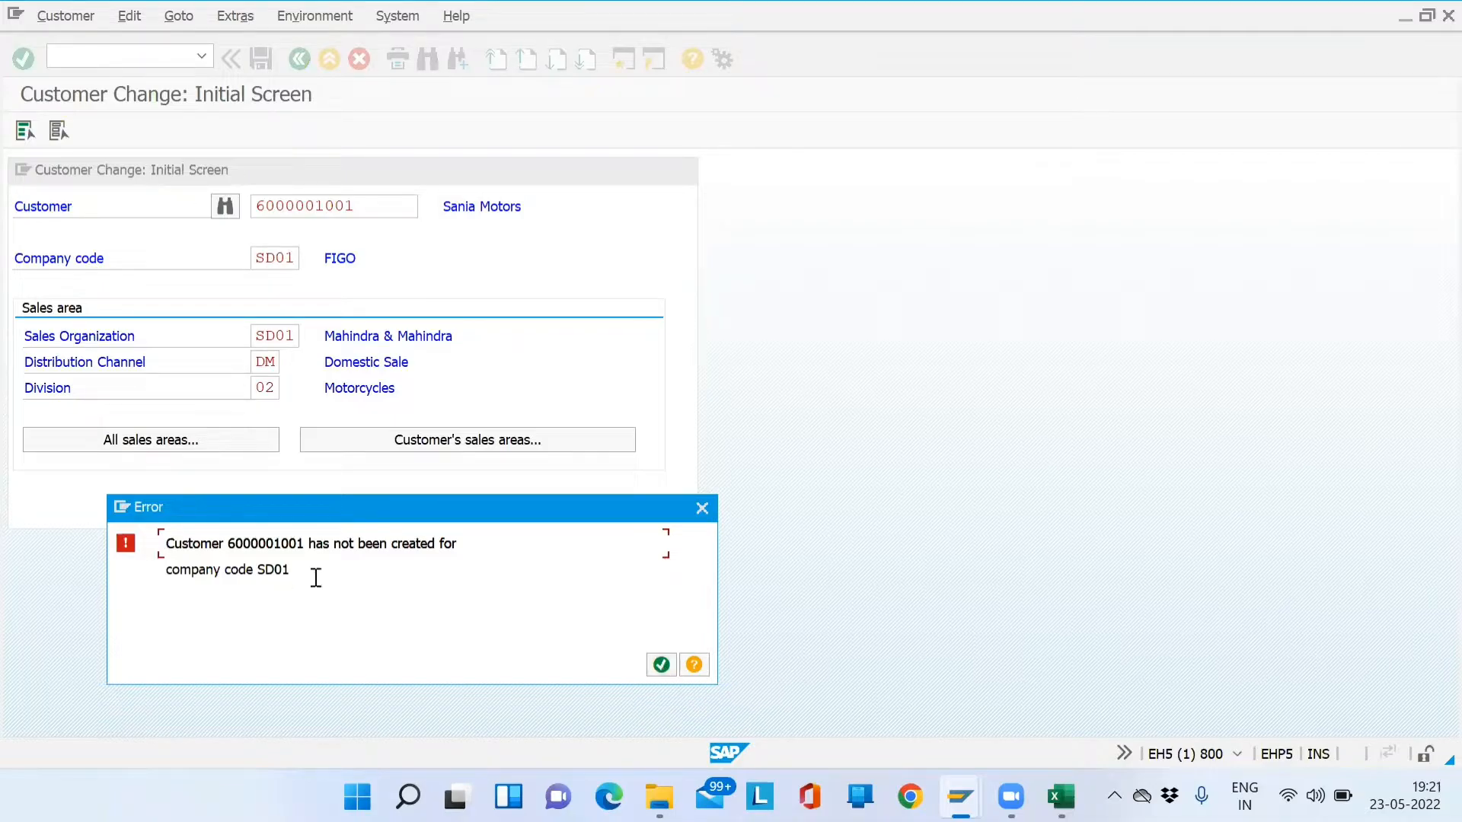
triple_click(192, 567)
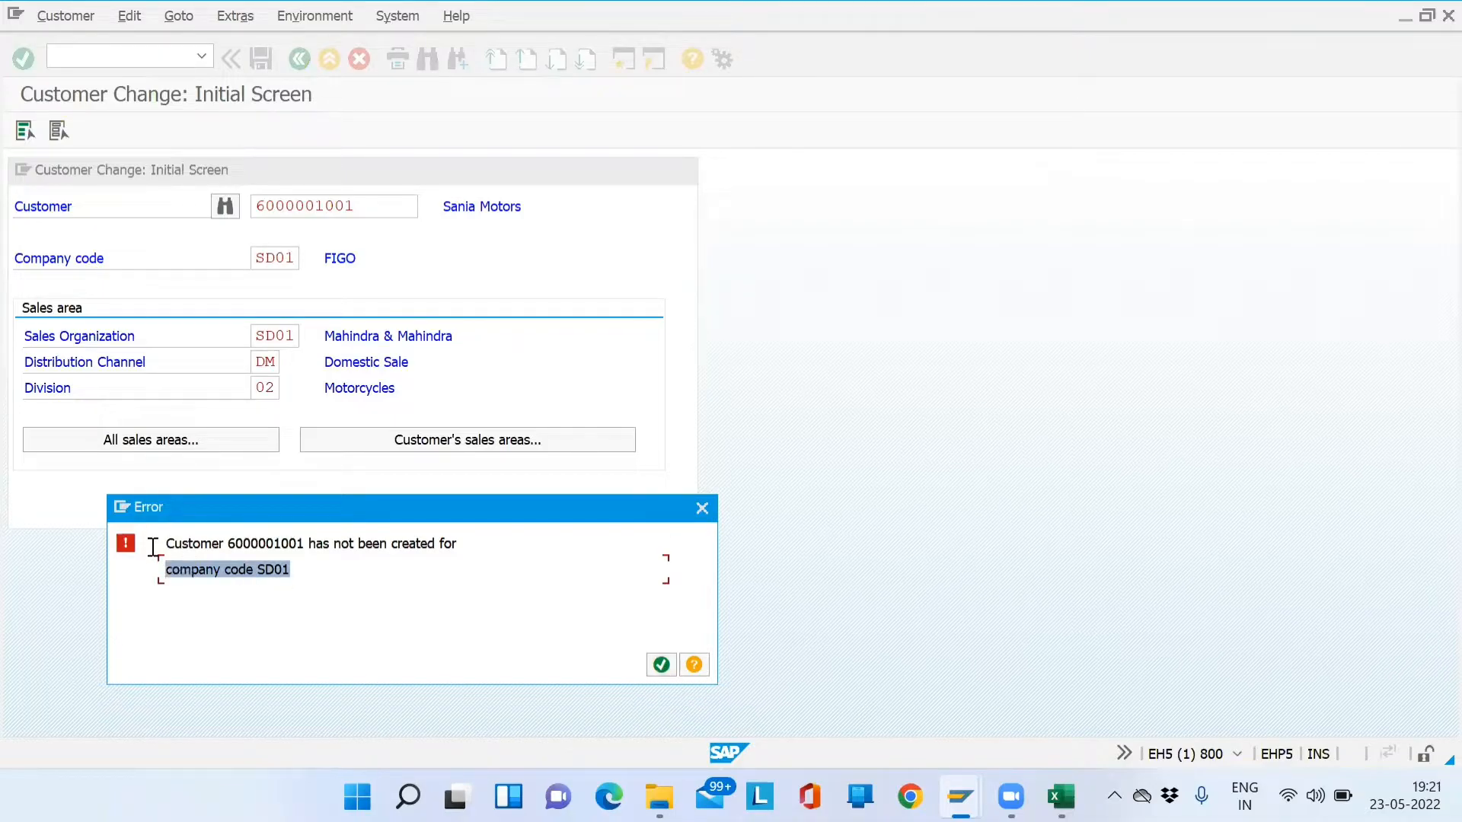
left_click(660, 665)
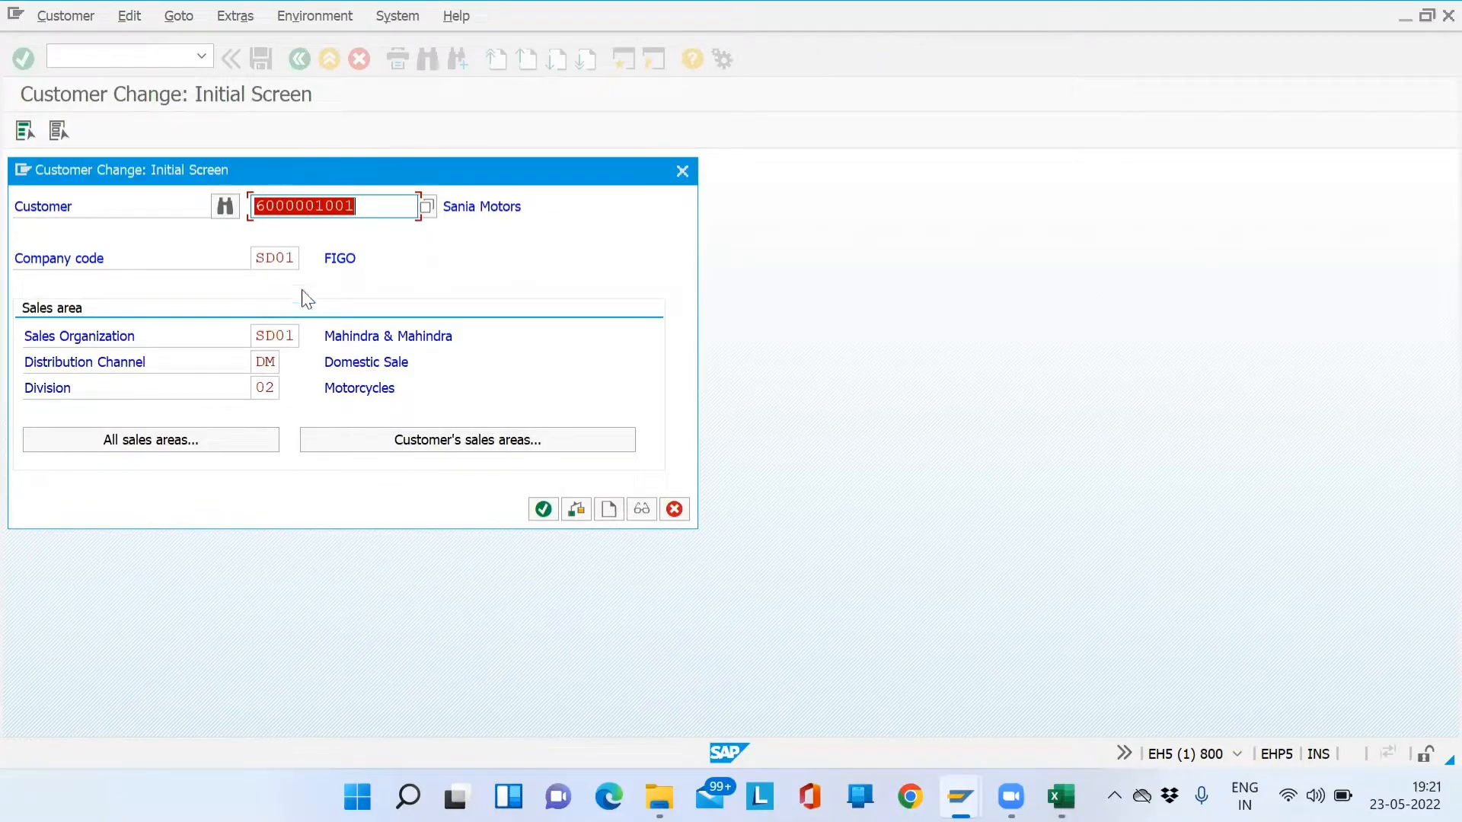
left_click(294, 259)
key("BackSpace")
key("BackSpace")
key("BackSpace")
key("BackSpace")
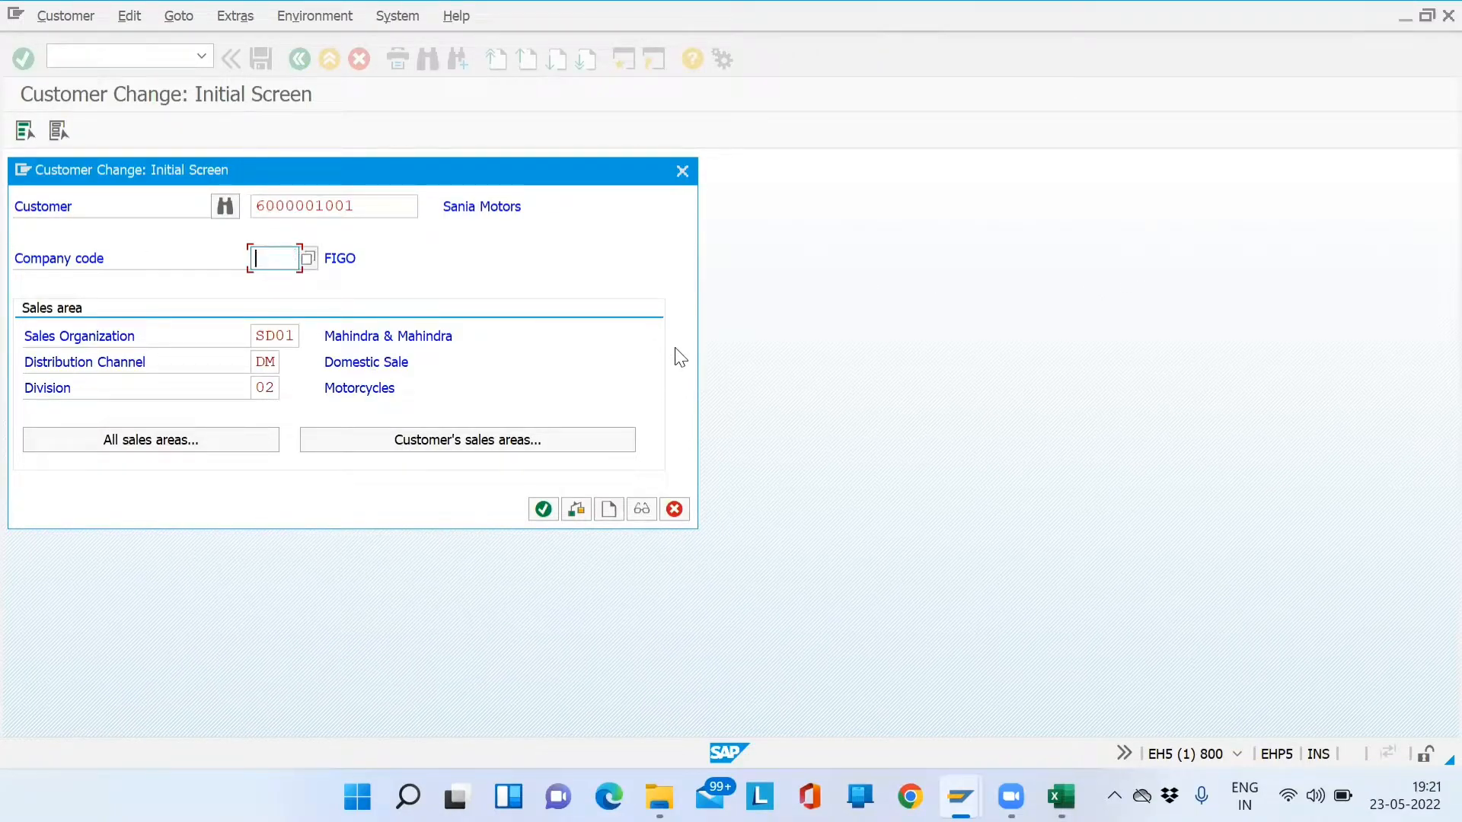
key("Escape")
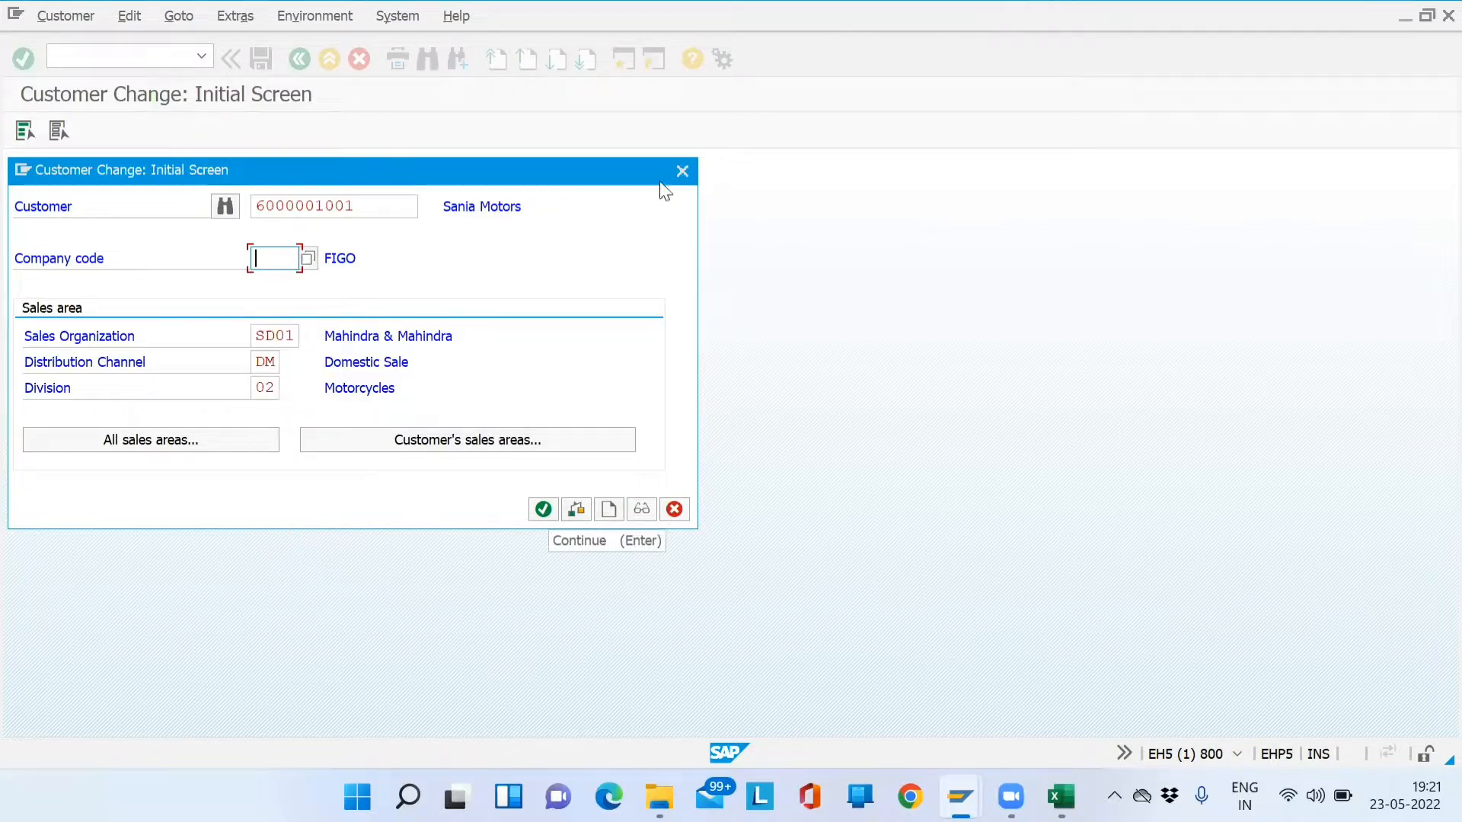
- Close Customer Change, open and close XD01, then enter transaction xd03
left_click(682, 170)
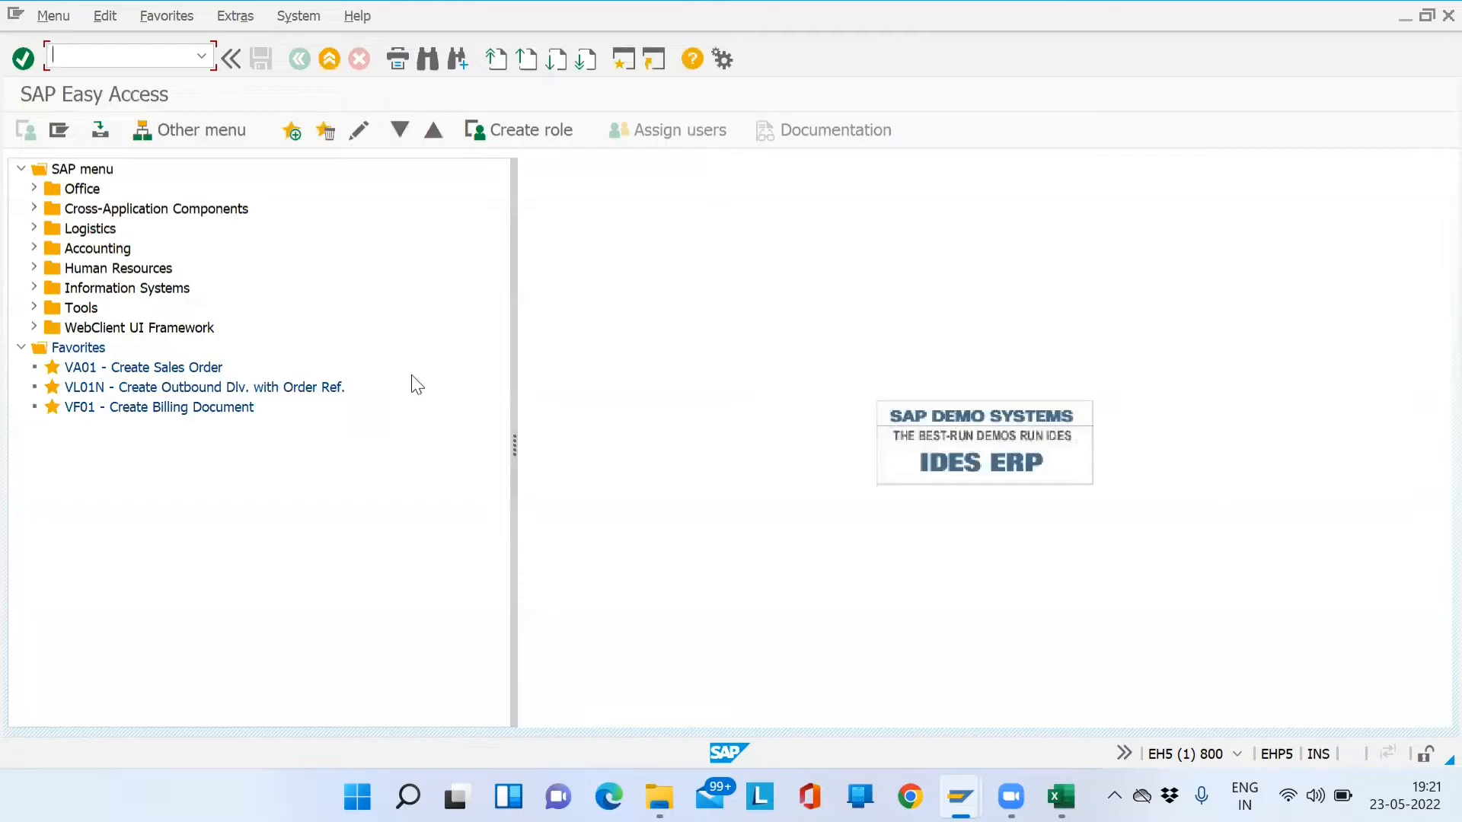
key("Return")
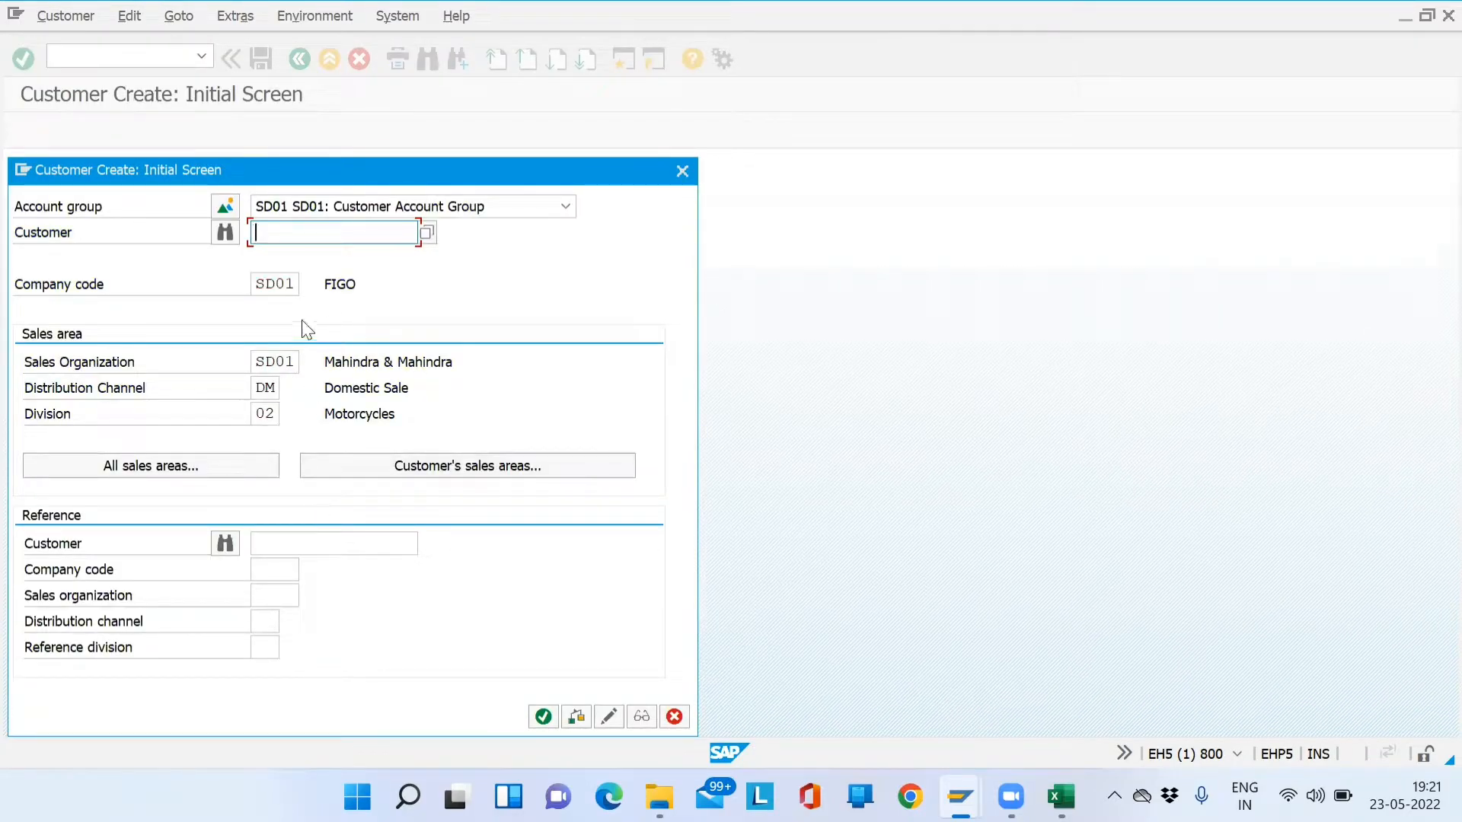
left_click(684, 172)
type("xd03")
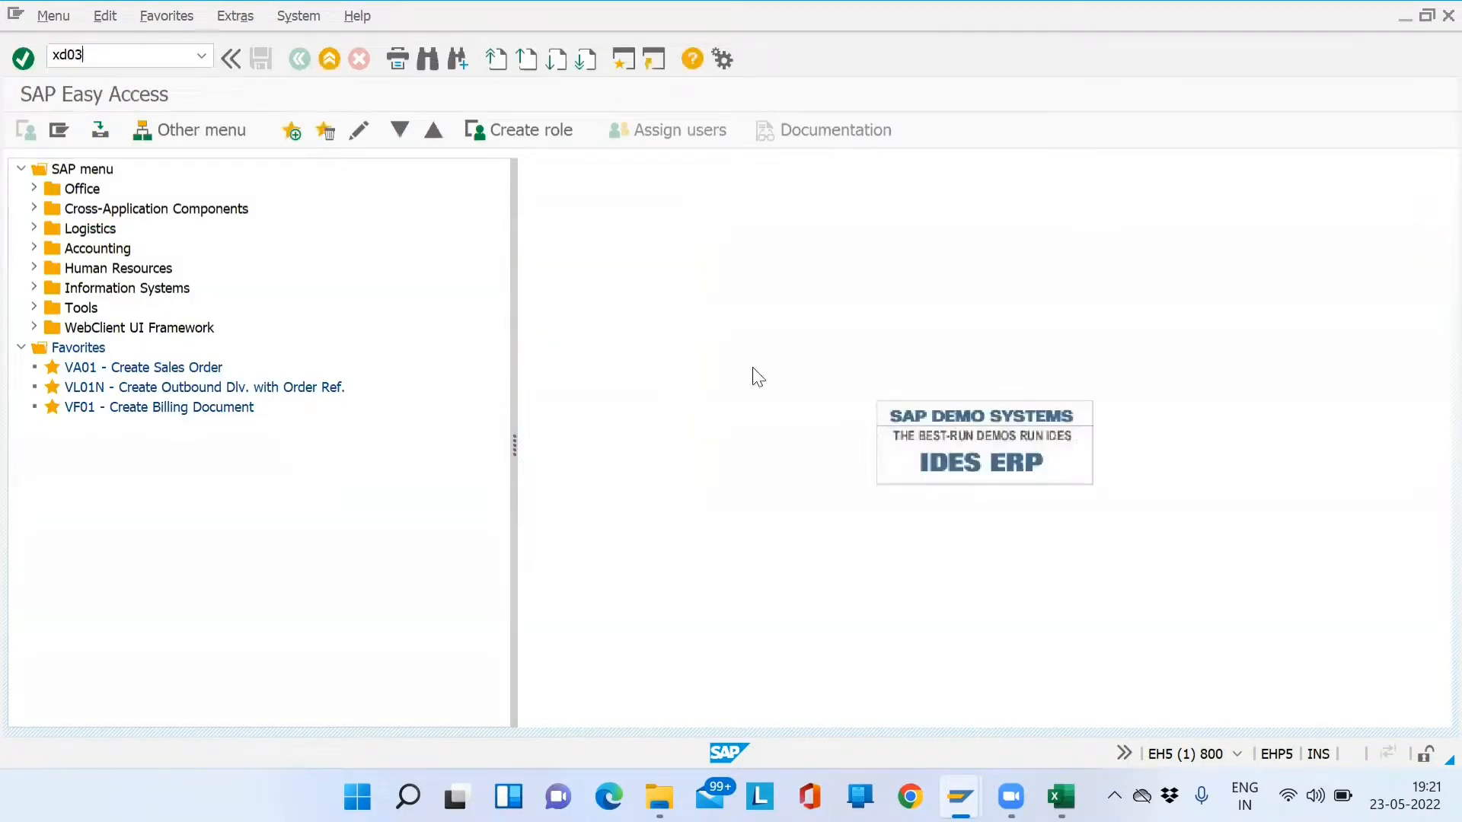
key("Return")
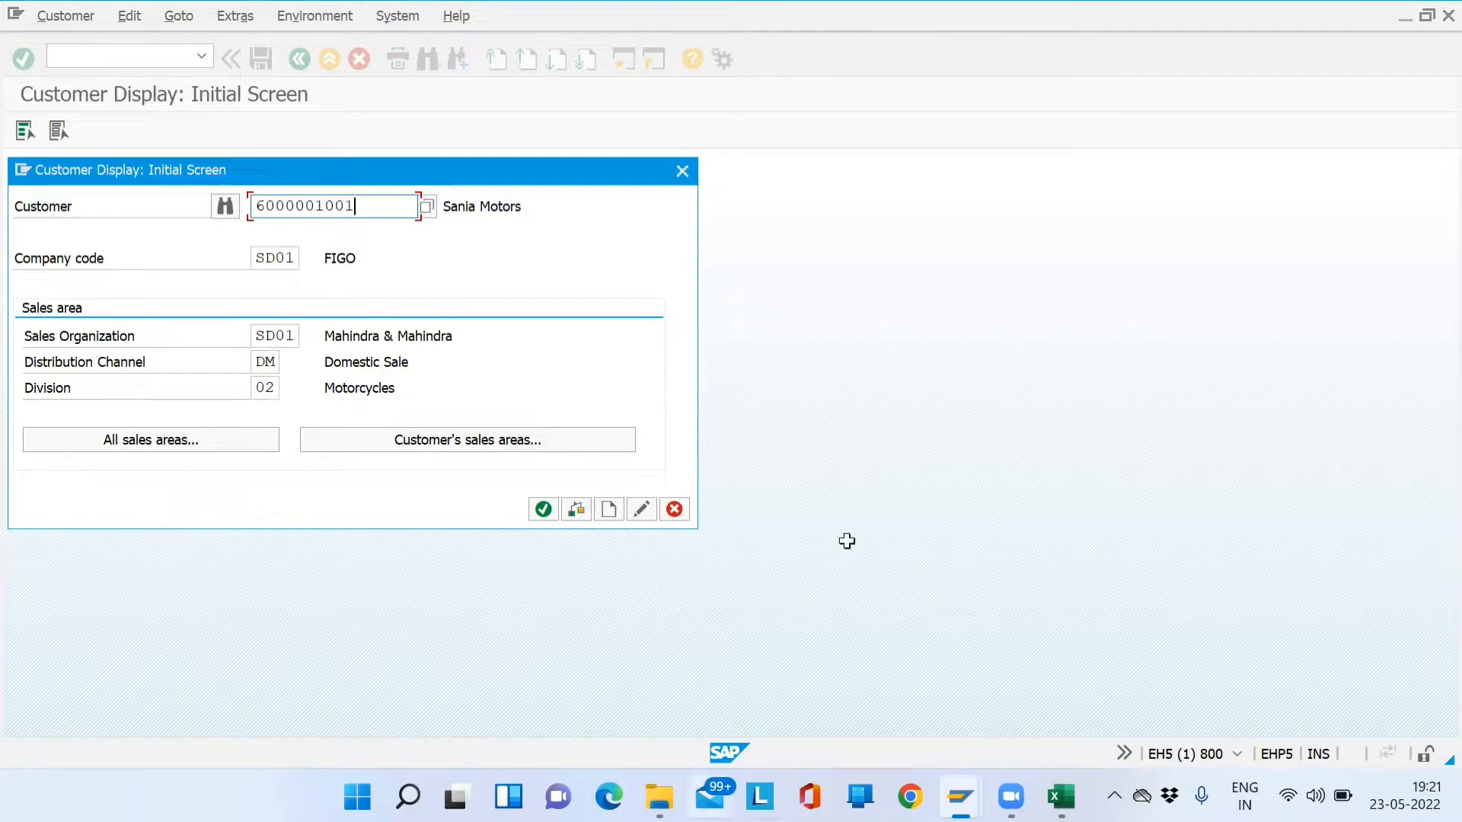
- Enter 'Customer No' in D98 and the new customer's number in E98
key("alt+Tab")
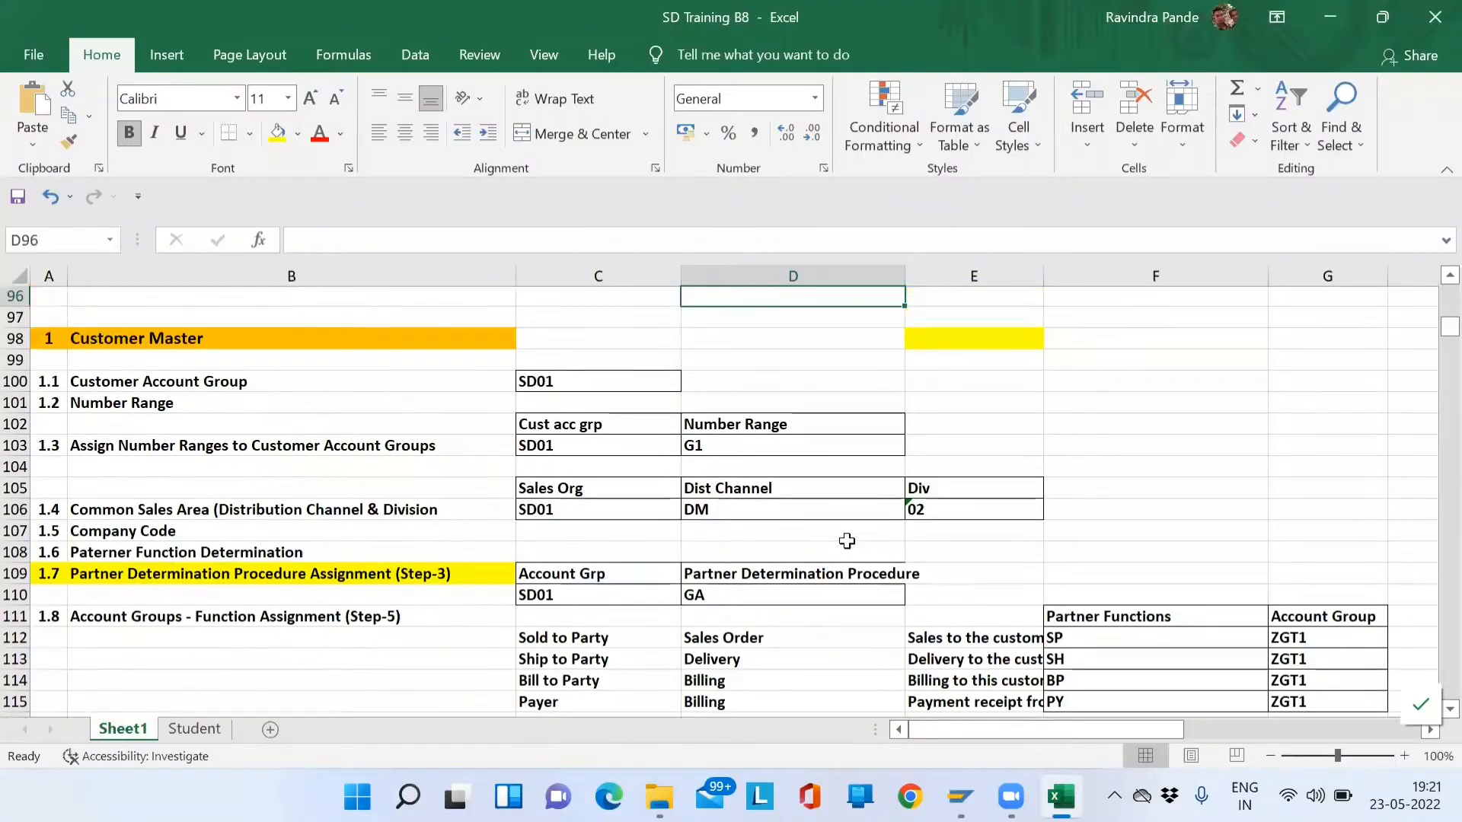
type("Custo")
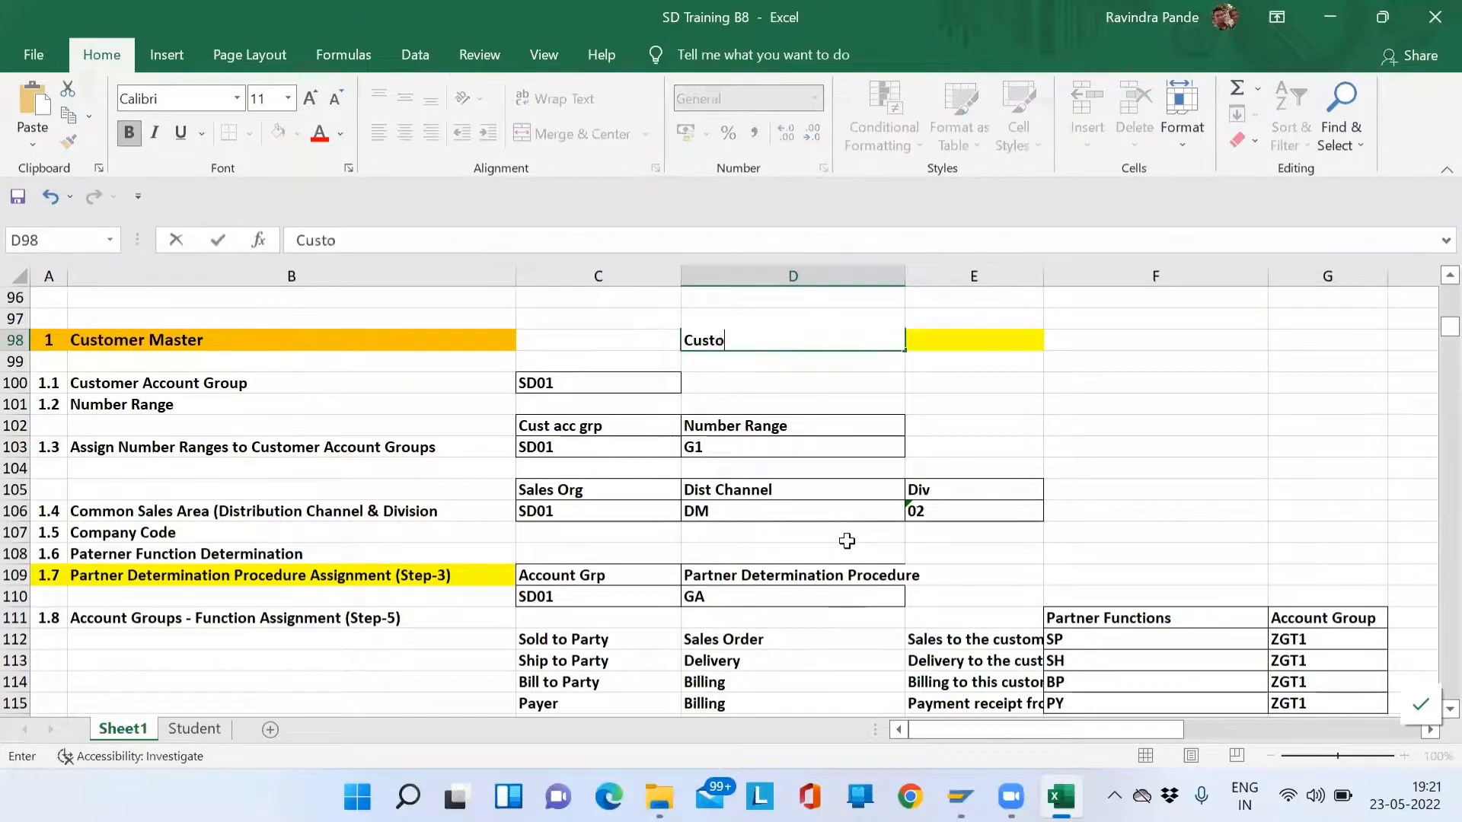
type("mer No")
key("Tab")
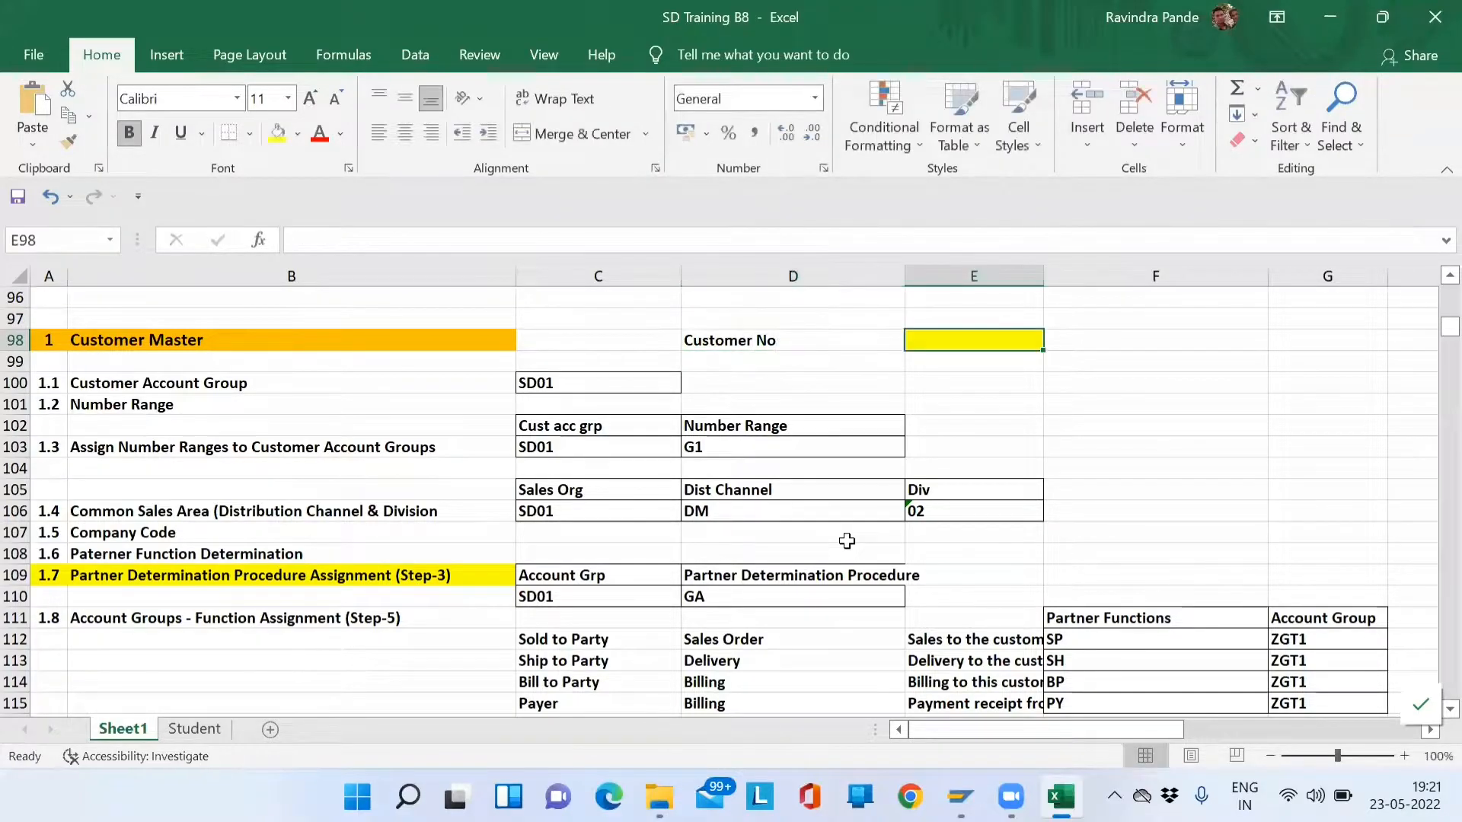
type("6000001001")
key("Return")
key("Up")
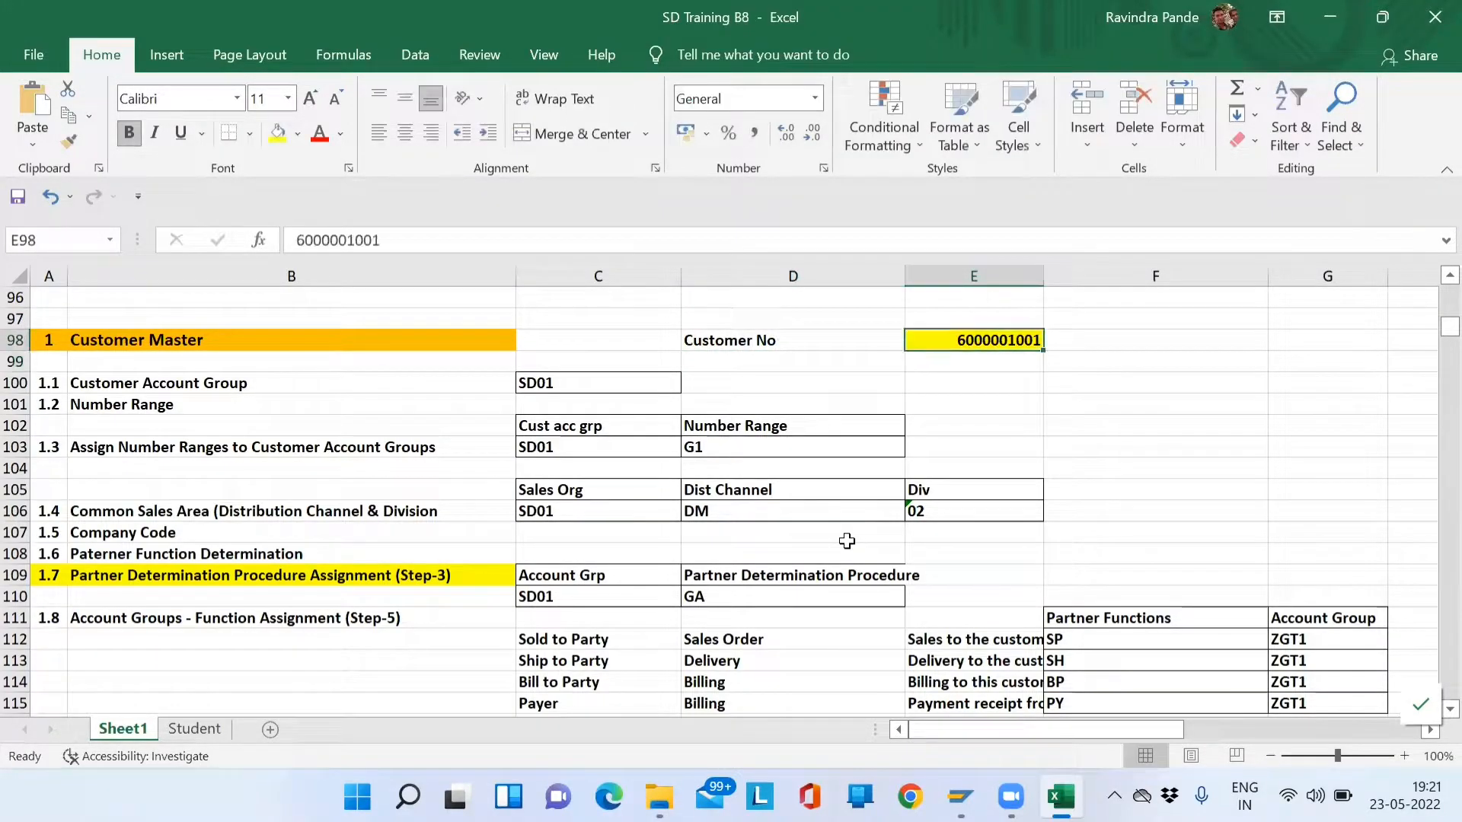
- Dismiss the company code error and display the customer without a company code
key("alt+Tab")
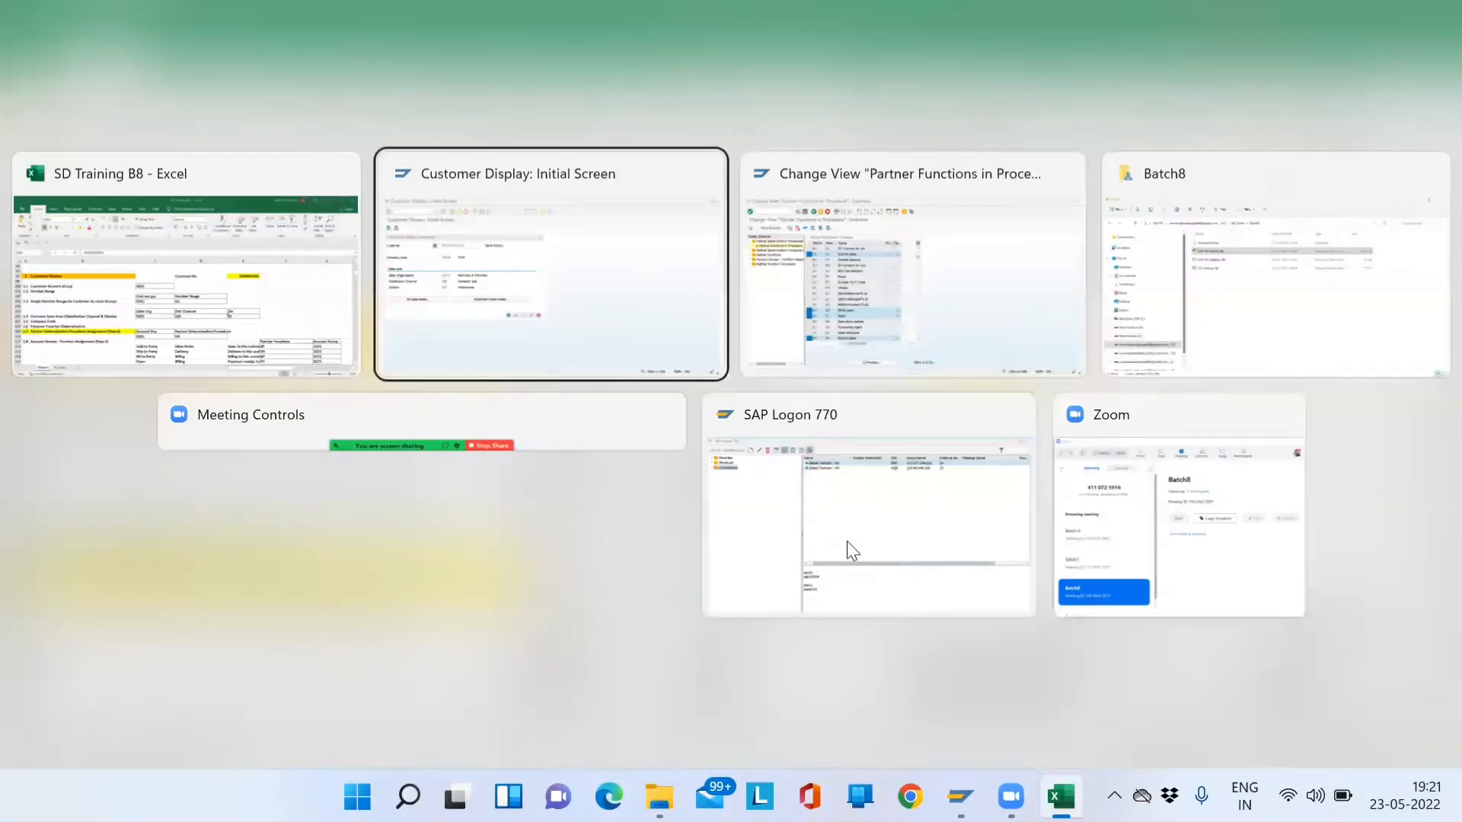
key("Return")
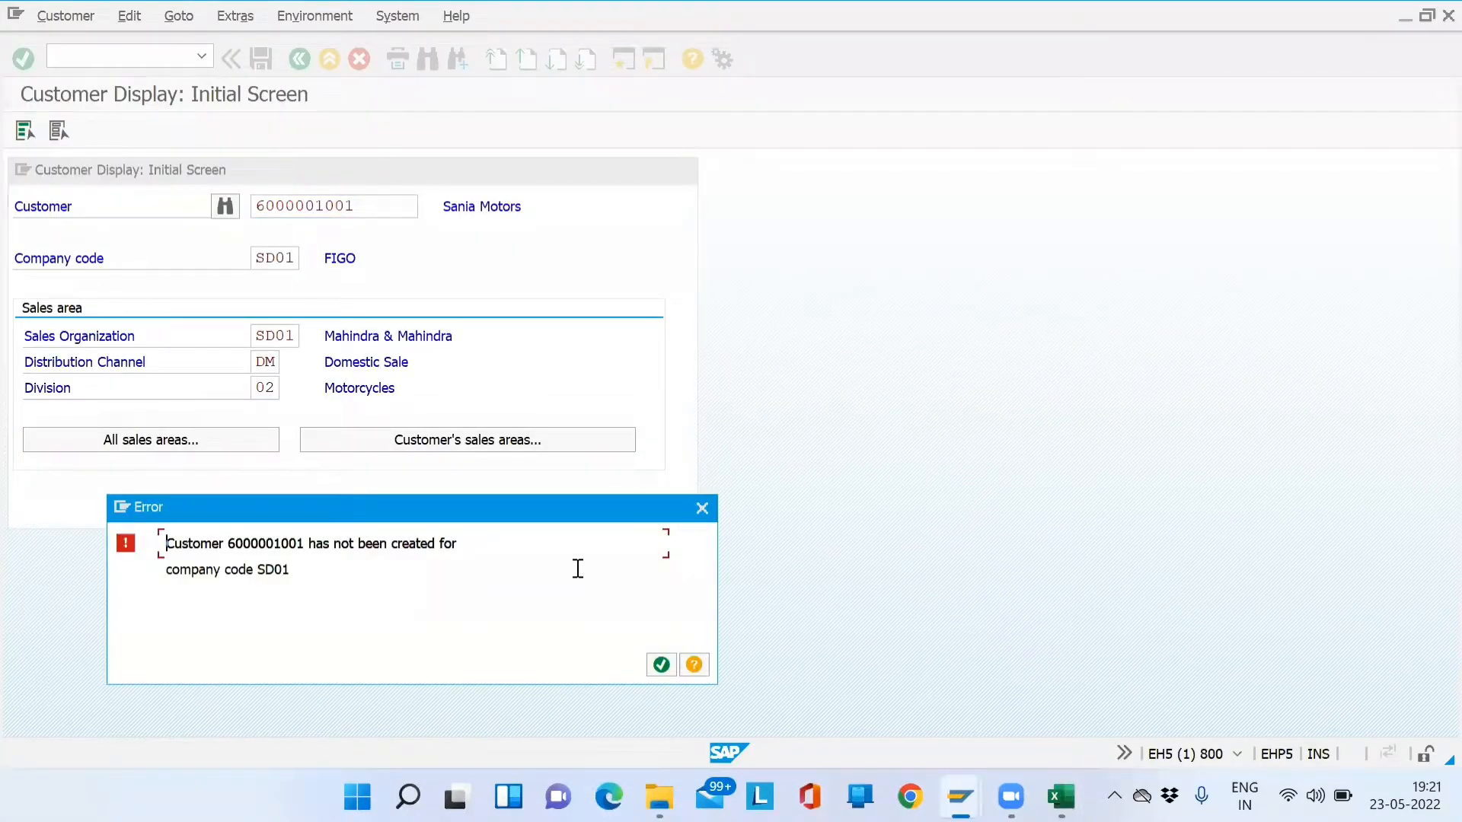
key("Return")
key("BackSpace")
key("Return")
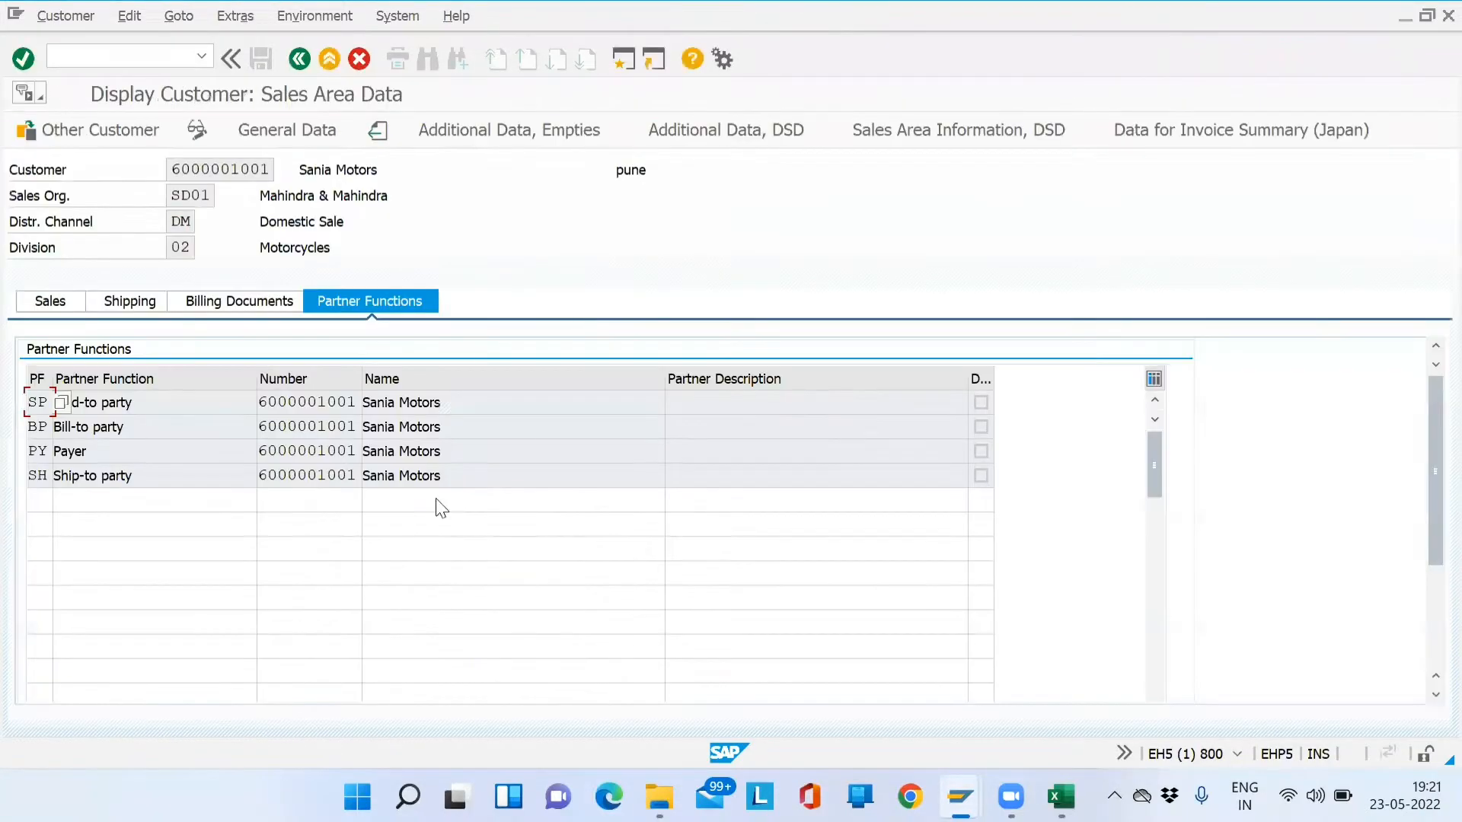
- Browse the customer's general, control, shipping and partner function data, then go back
left_click(280, 140)
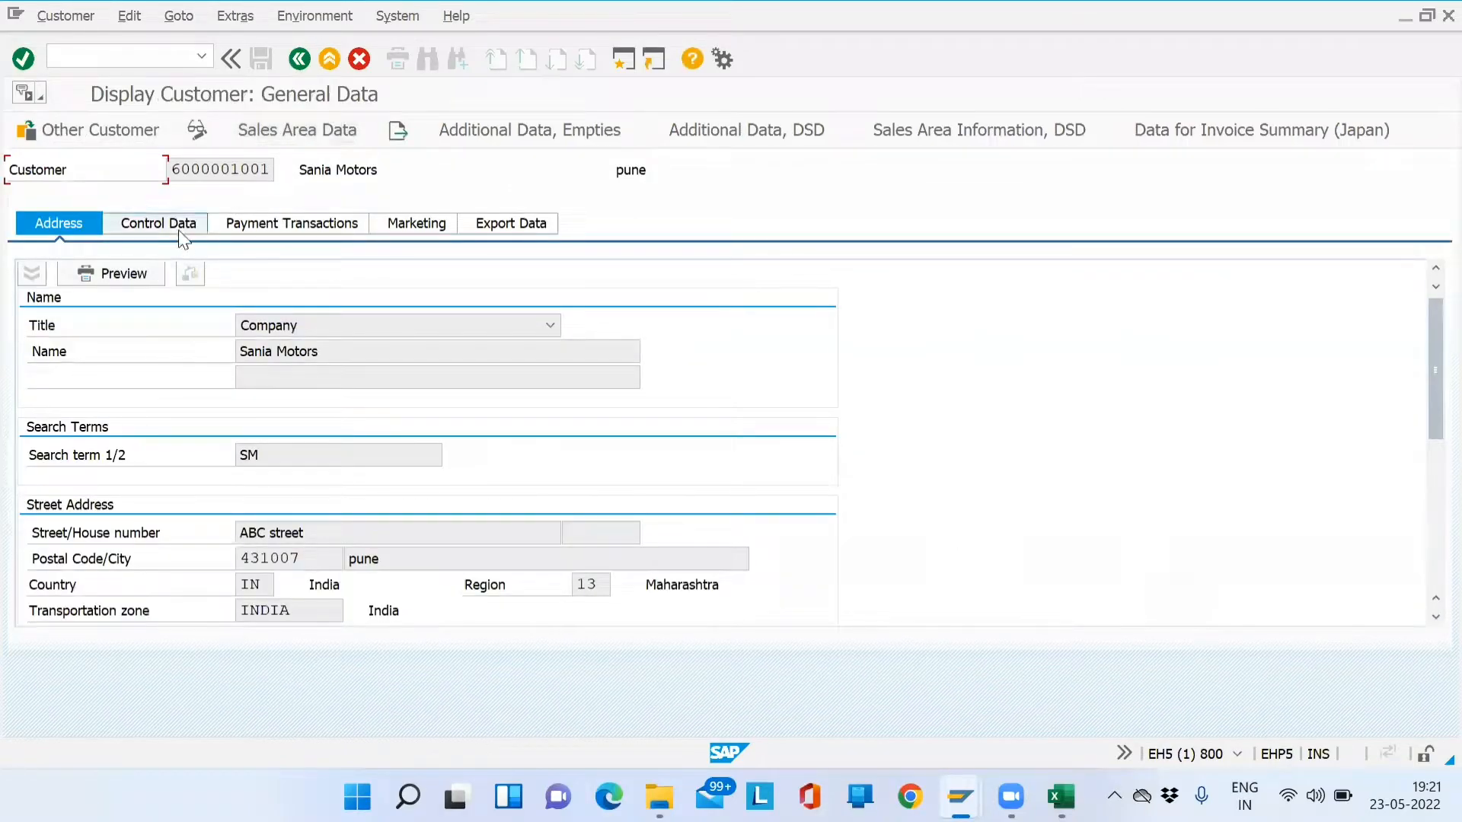
left_click(144, 225)
left_click(330, 141)
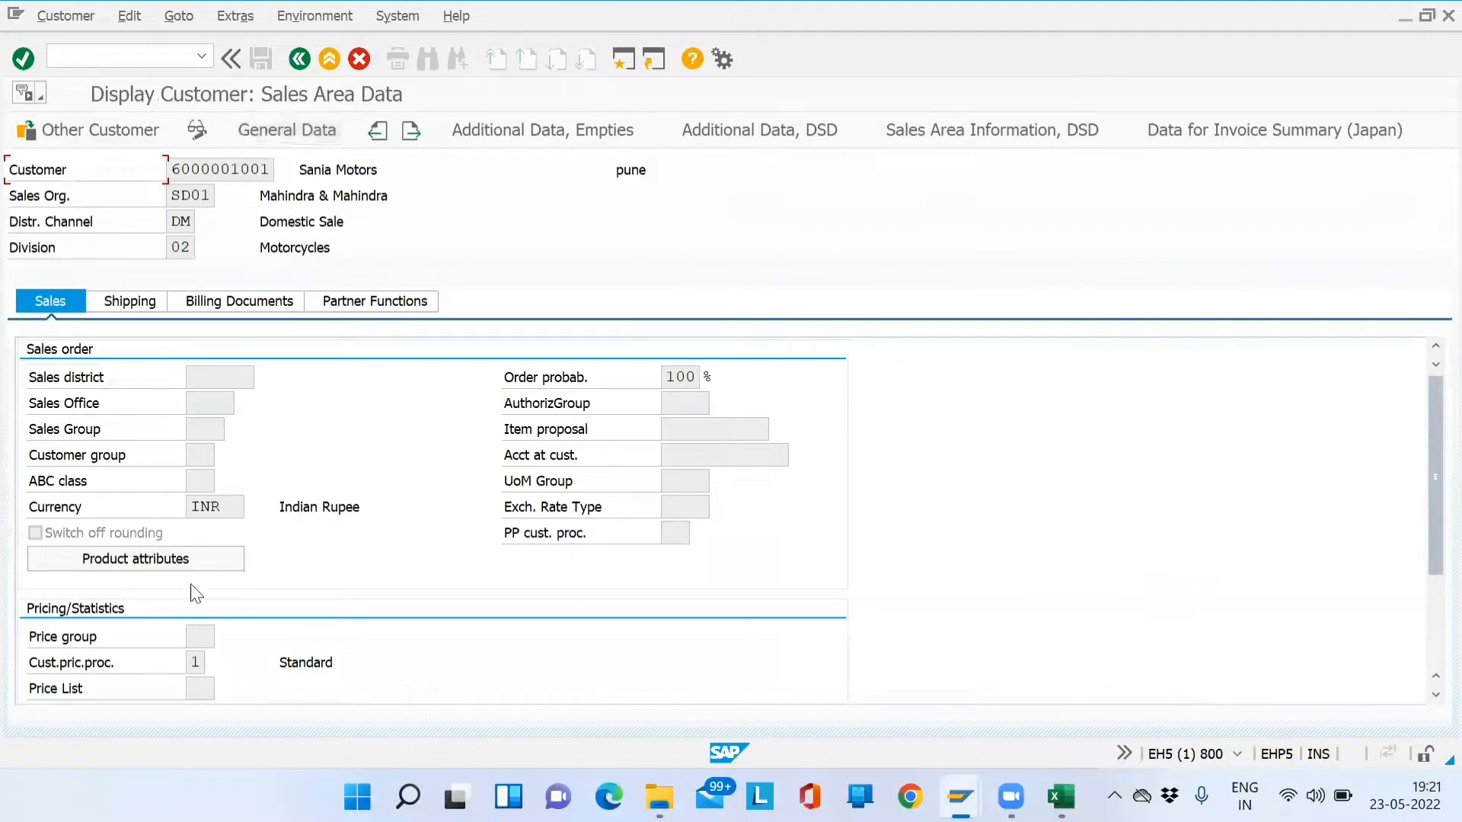
left_click(144, 301)
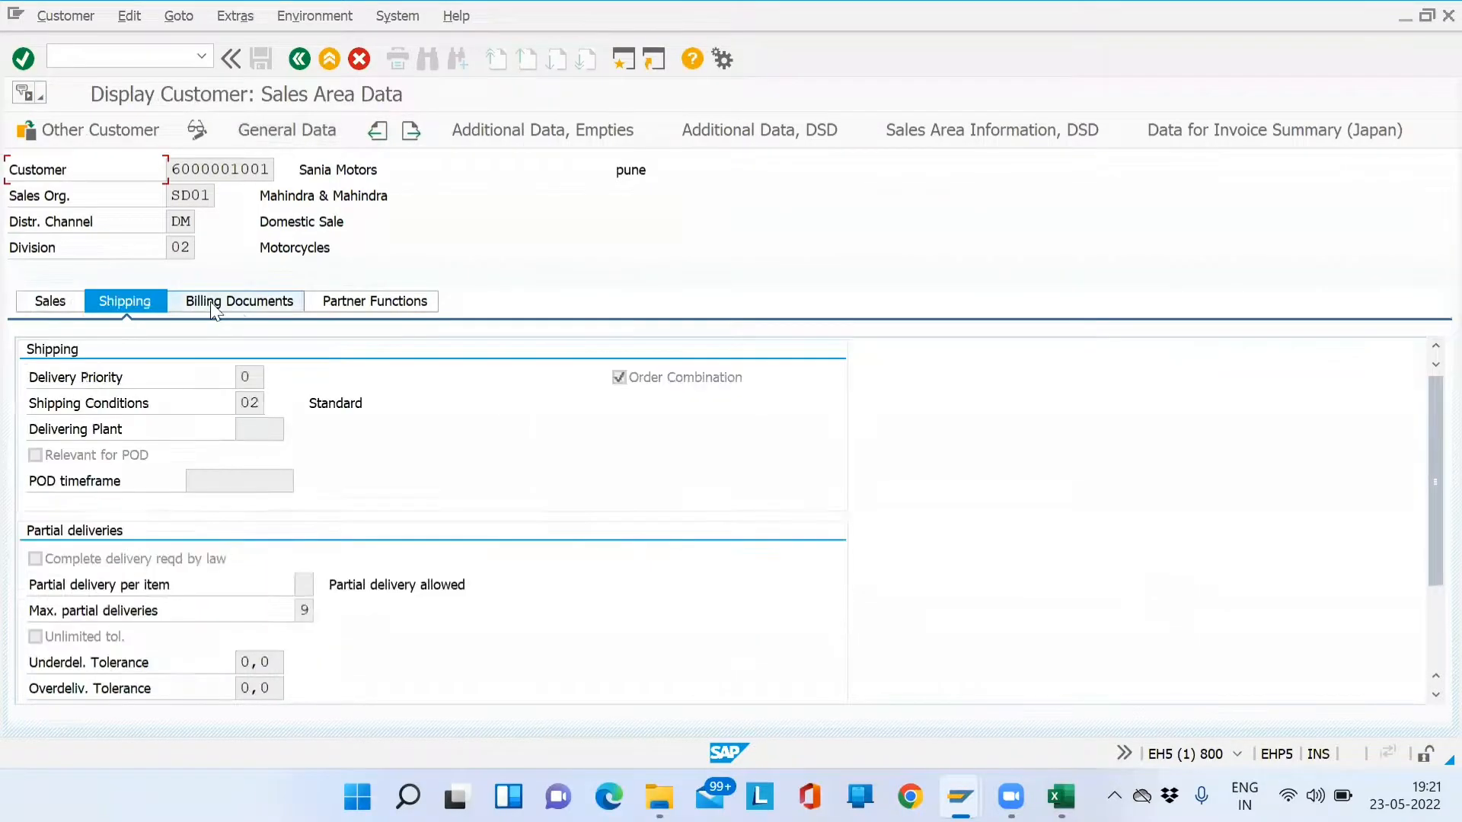
left_click(385, 301)
left_click(339, 427)
left_click(299, 59)
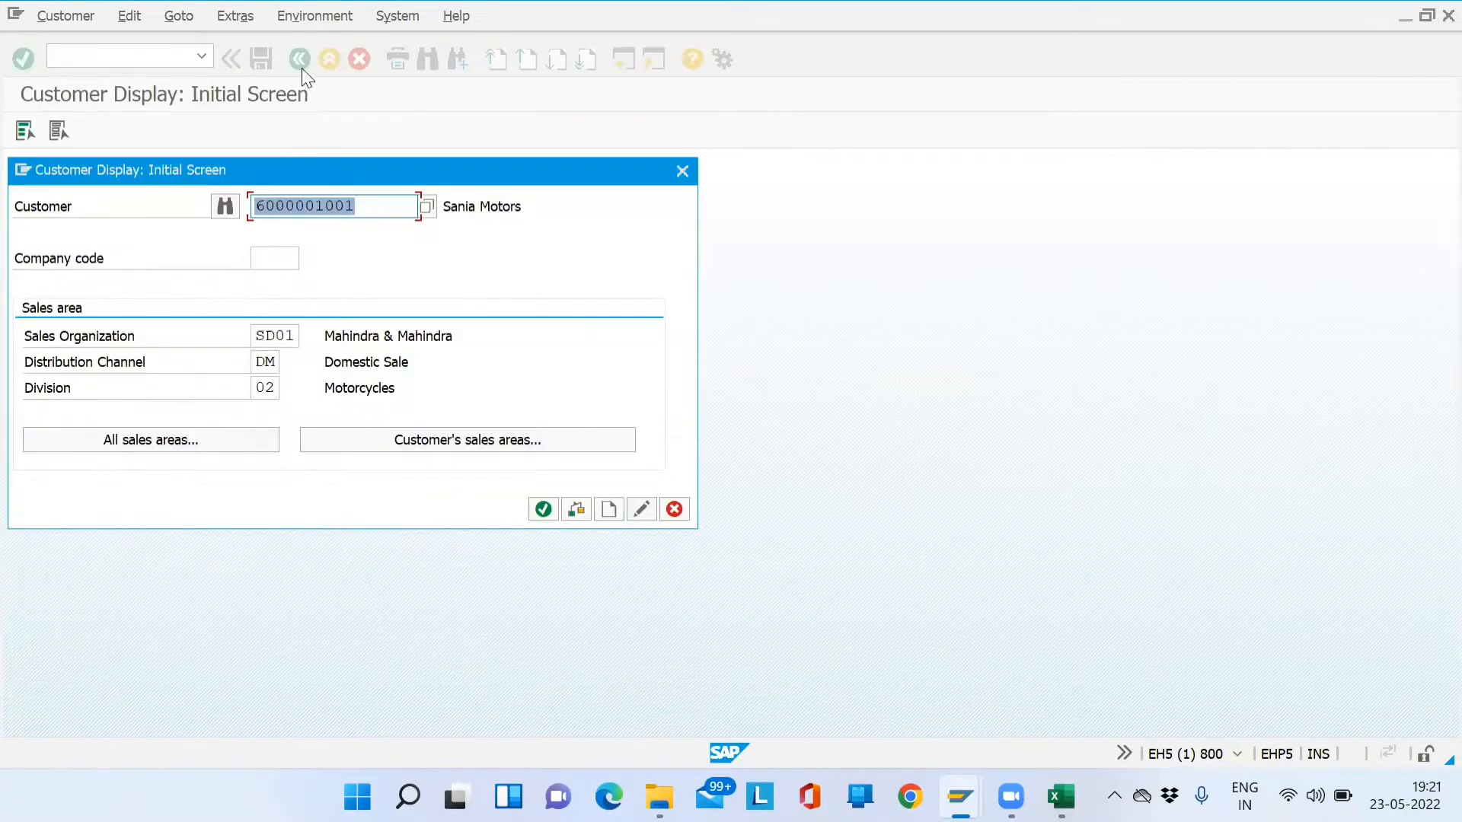
- Start XD01 with the new customer pasted as both customer and reference customer
left_click(682, 172)
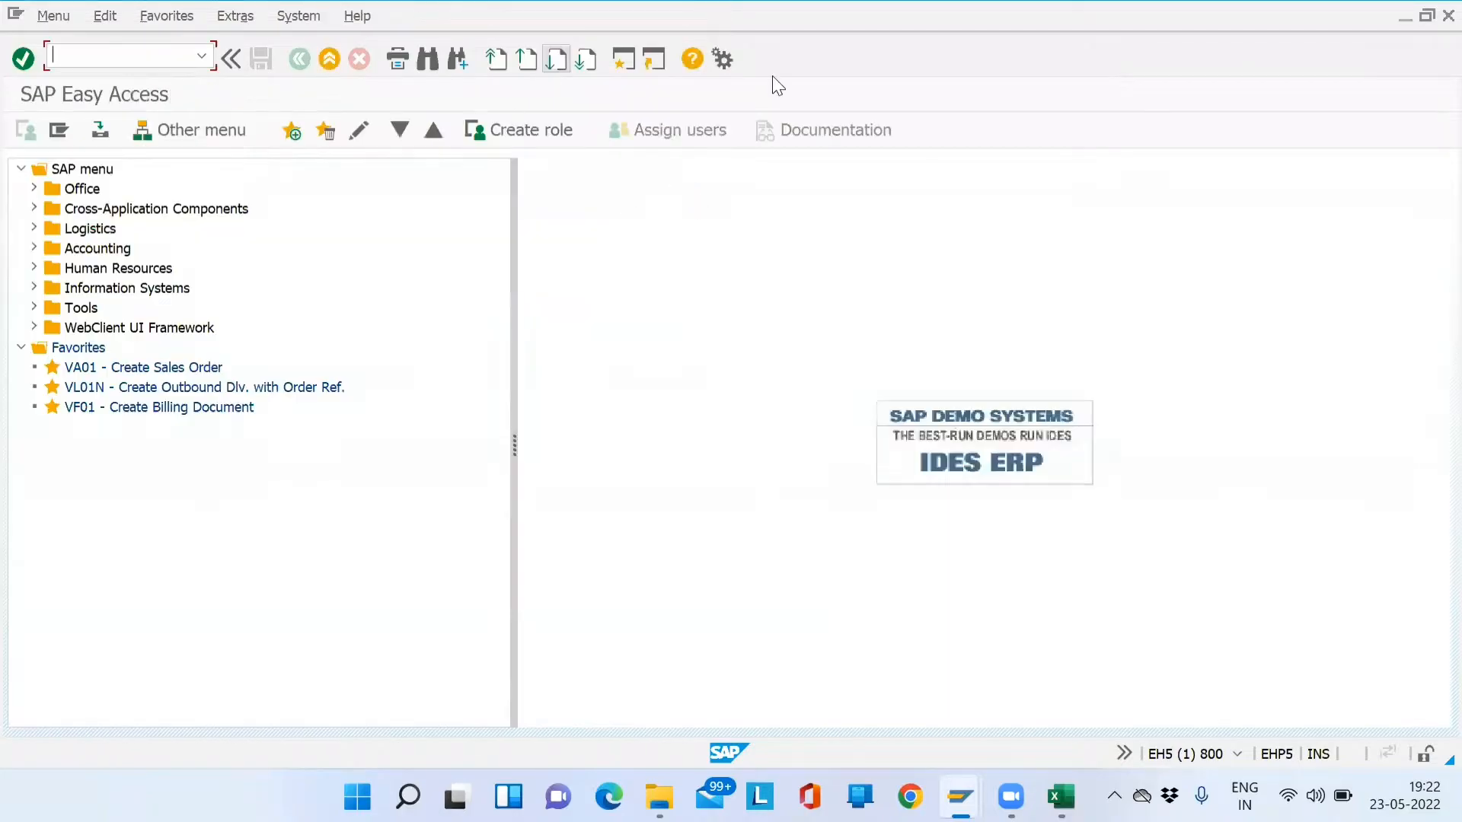
type("xd01")
key("Return")
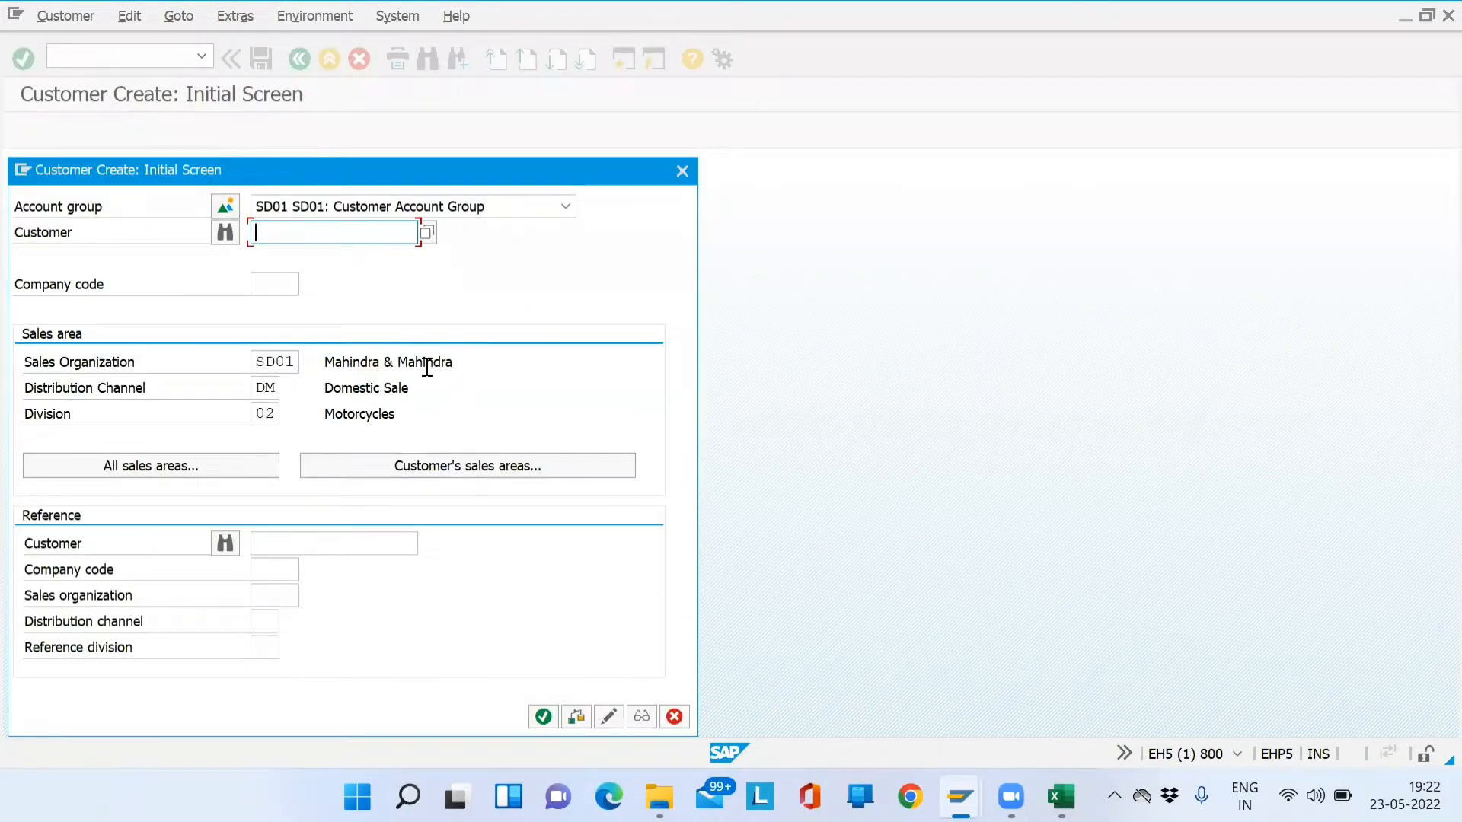
key("ctrl+v")
left_click(340, 546)
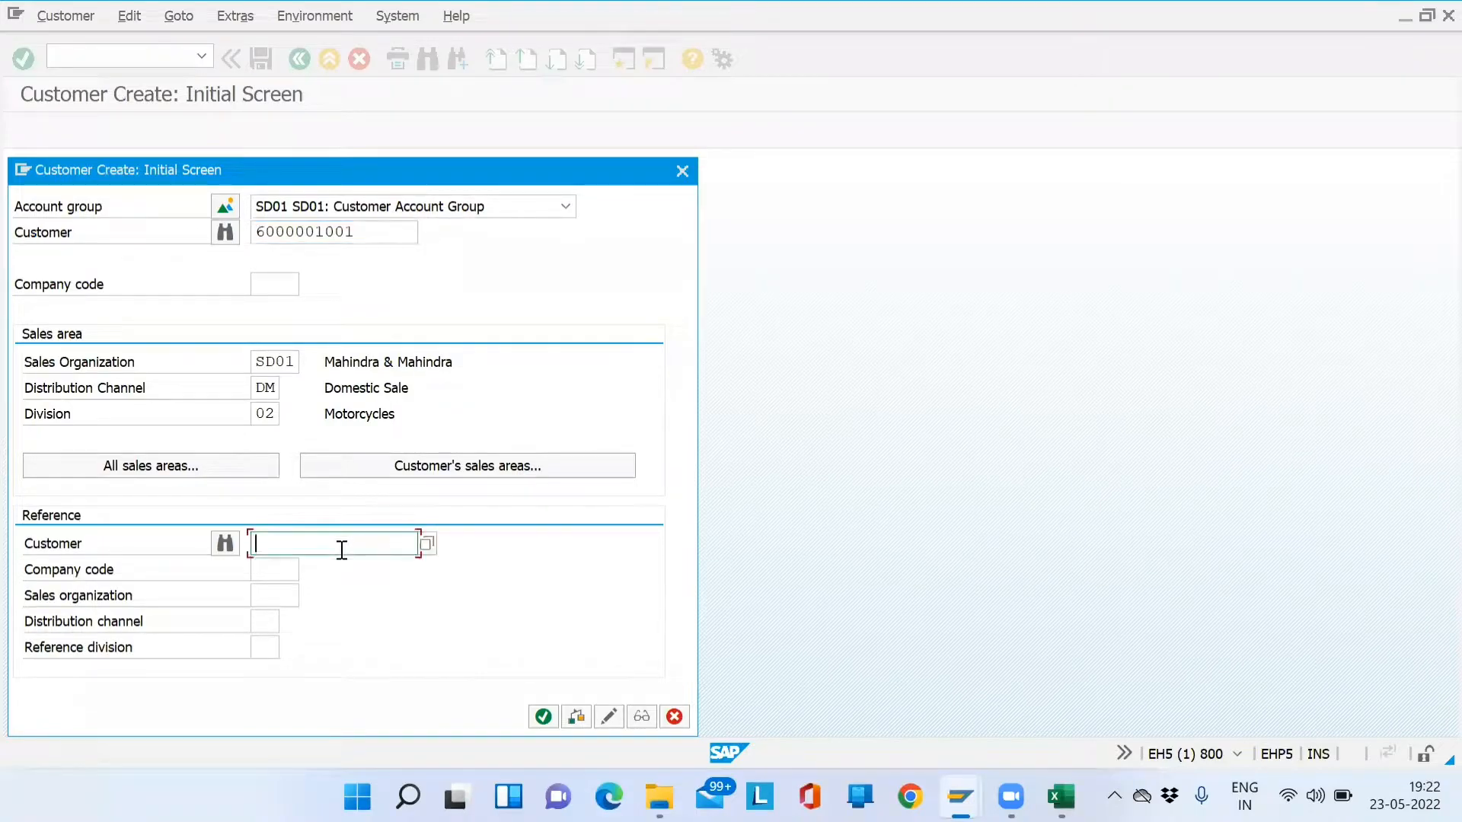
key("ctrl+v")
- Pick sales area SD01 / DM / 02 from the customer's sales areas and enter company code SD01
left_click(483, 467)
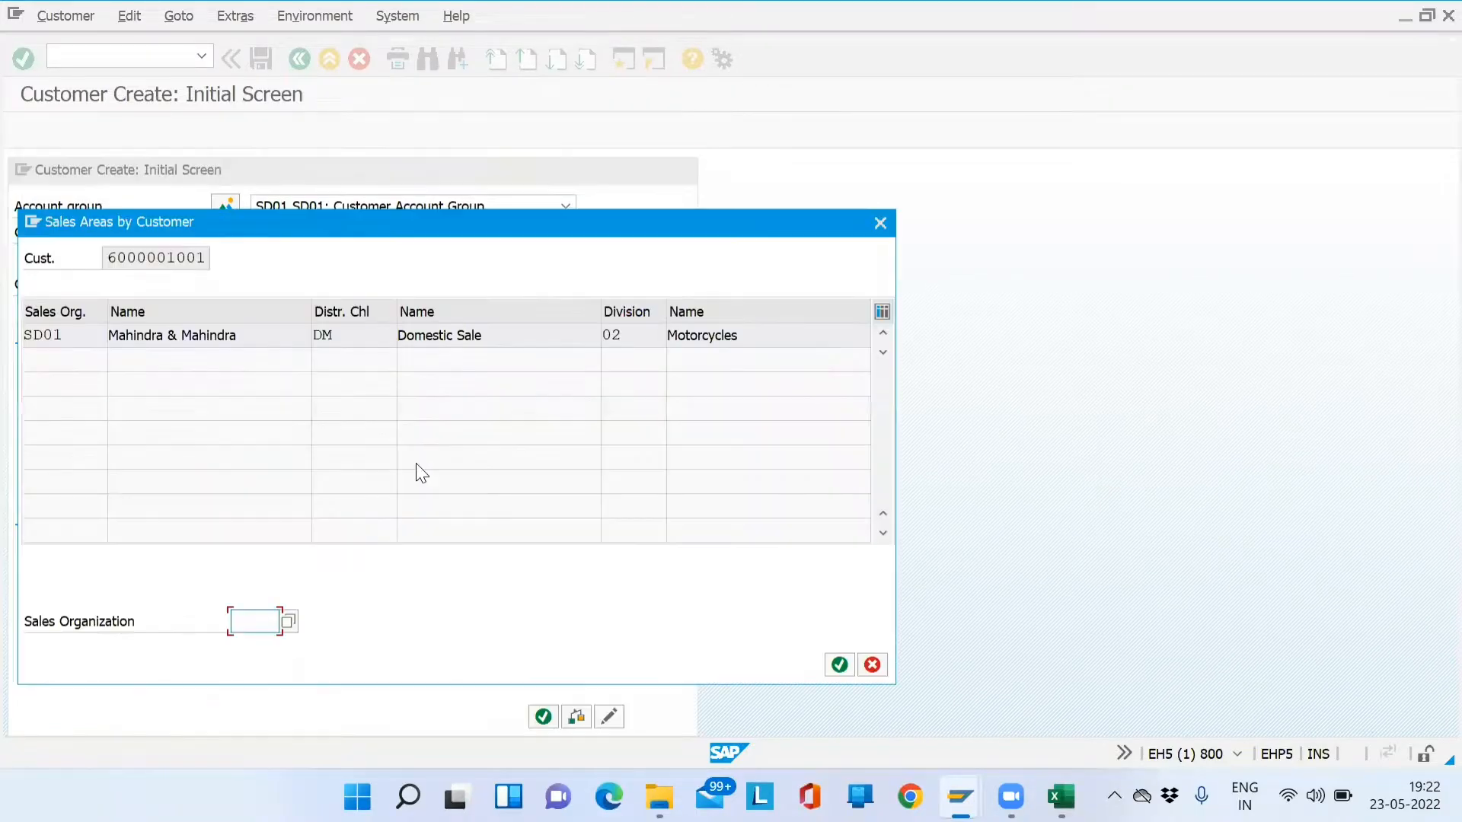
double_click(228, 336)
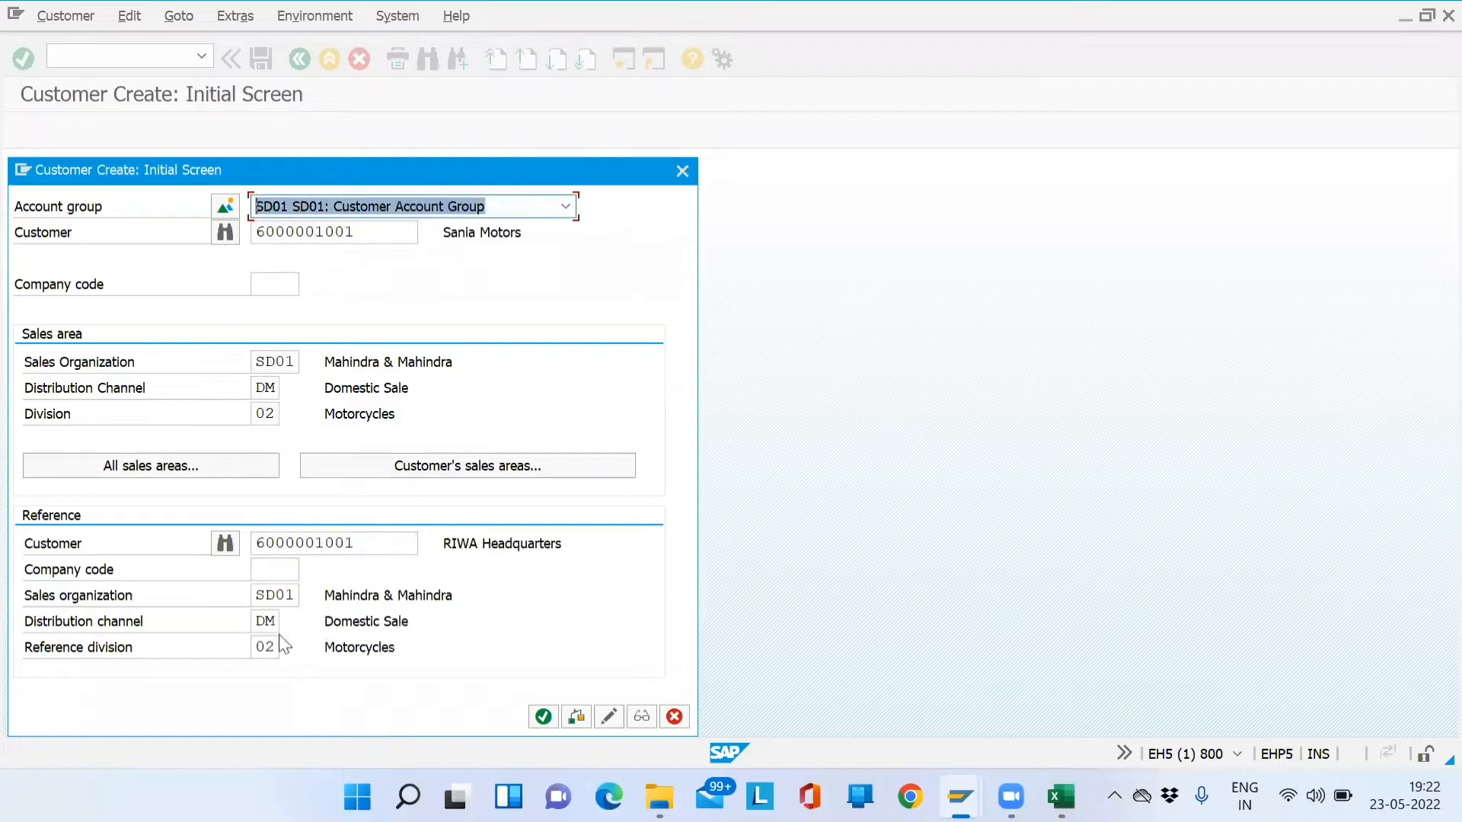
left_click(291, 573)
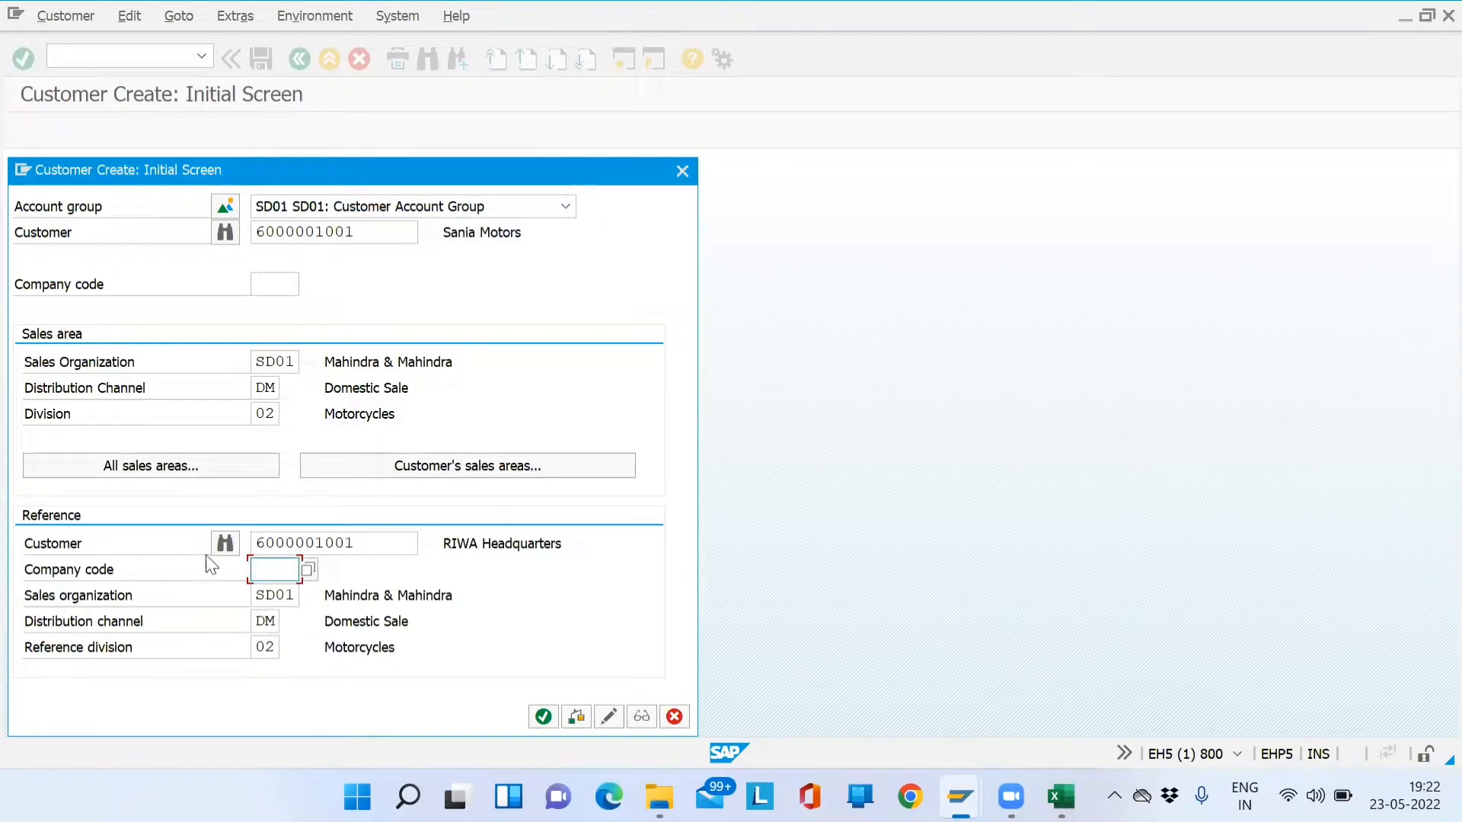
left_click(277, 274)
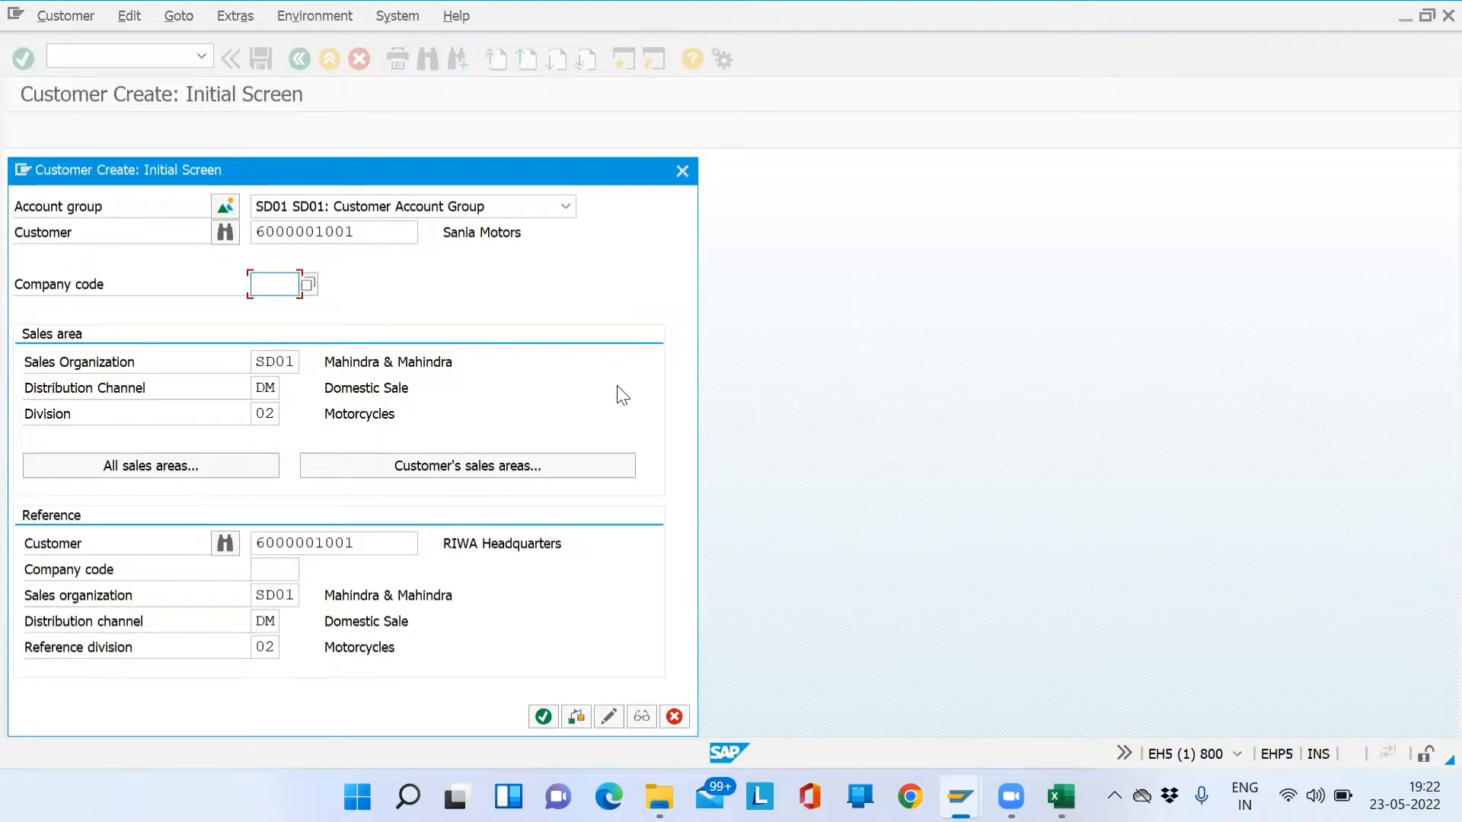
type("sd01")
key("Return")
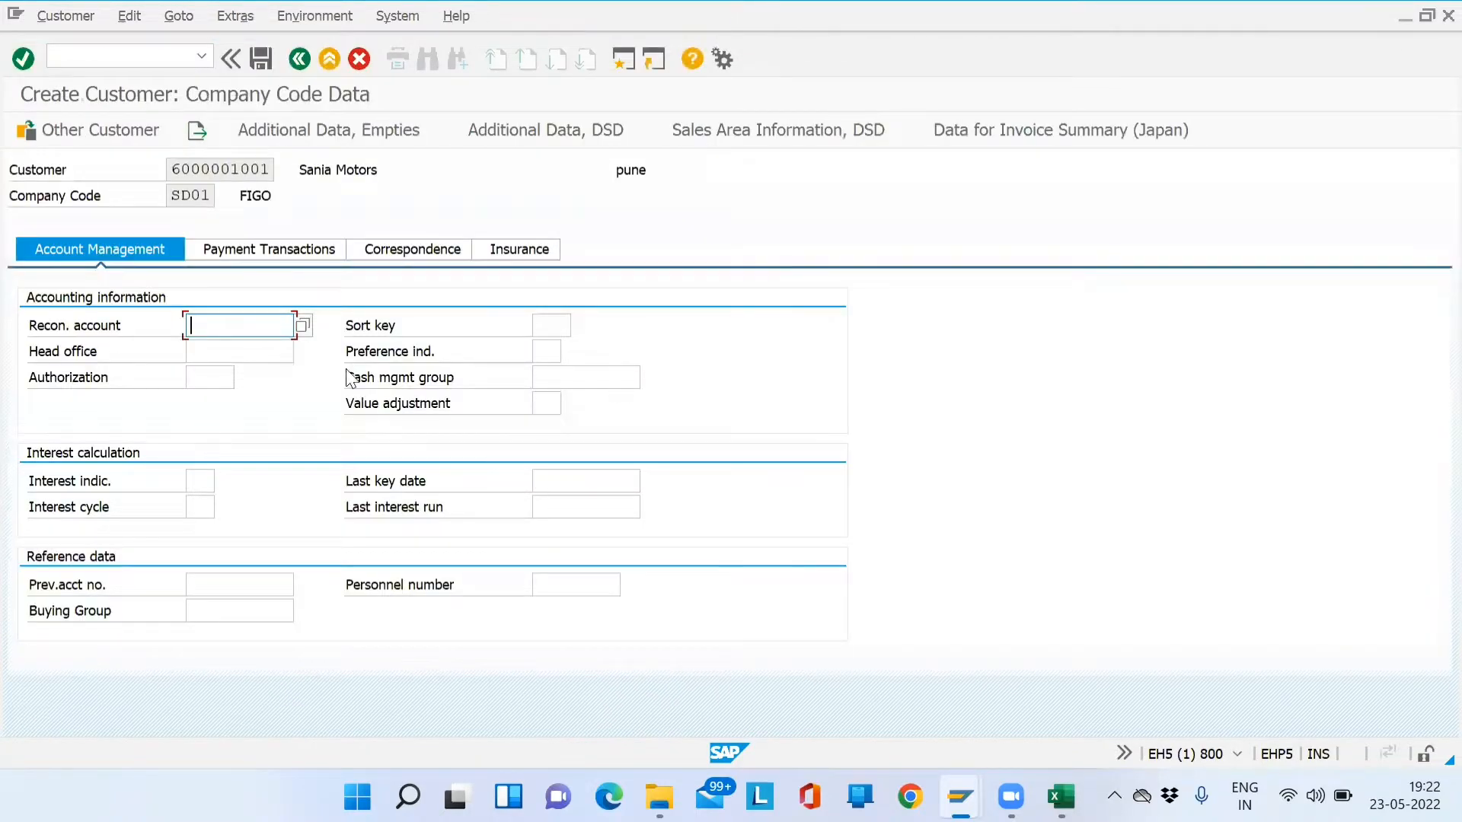
- Check the reconciliation account value list on the company code data screen
left_click(254, 348)
left_click(235, 326)
left_click(302, 327)
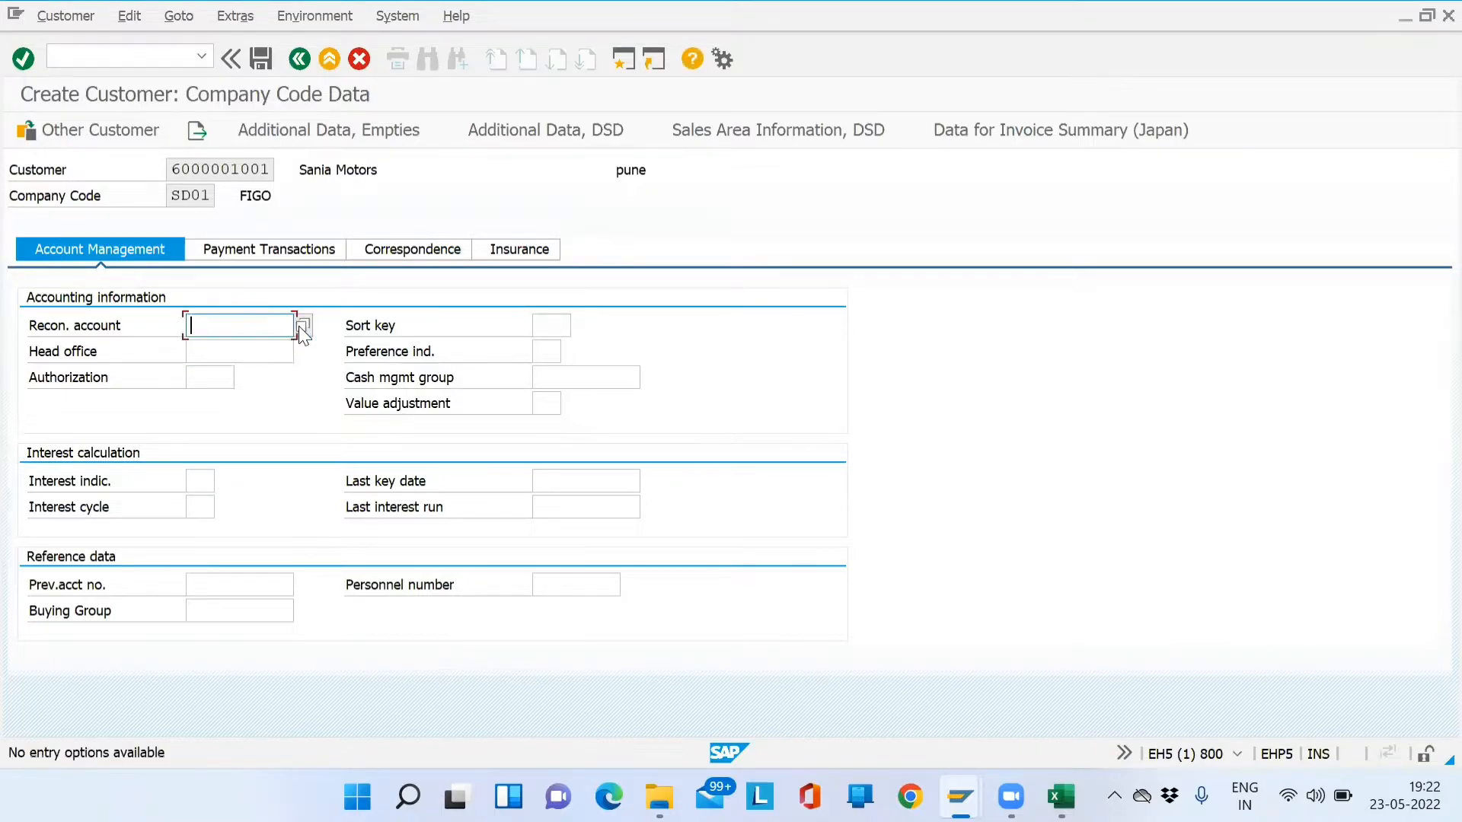
left_click(299, 332)
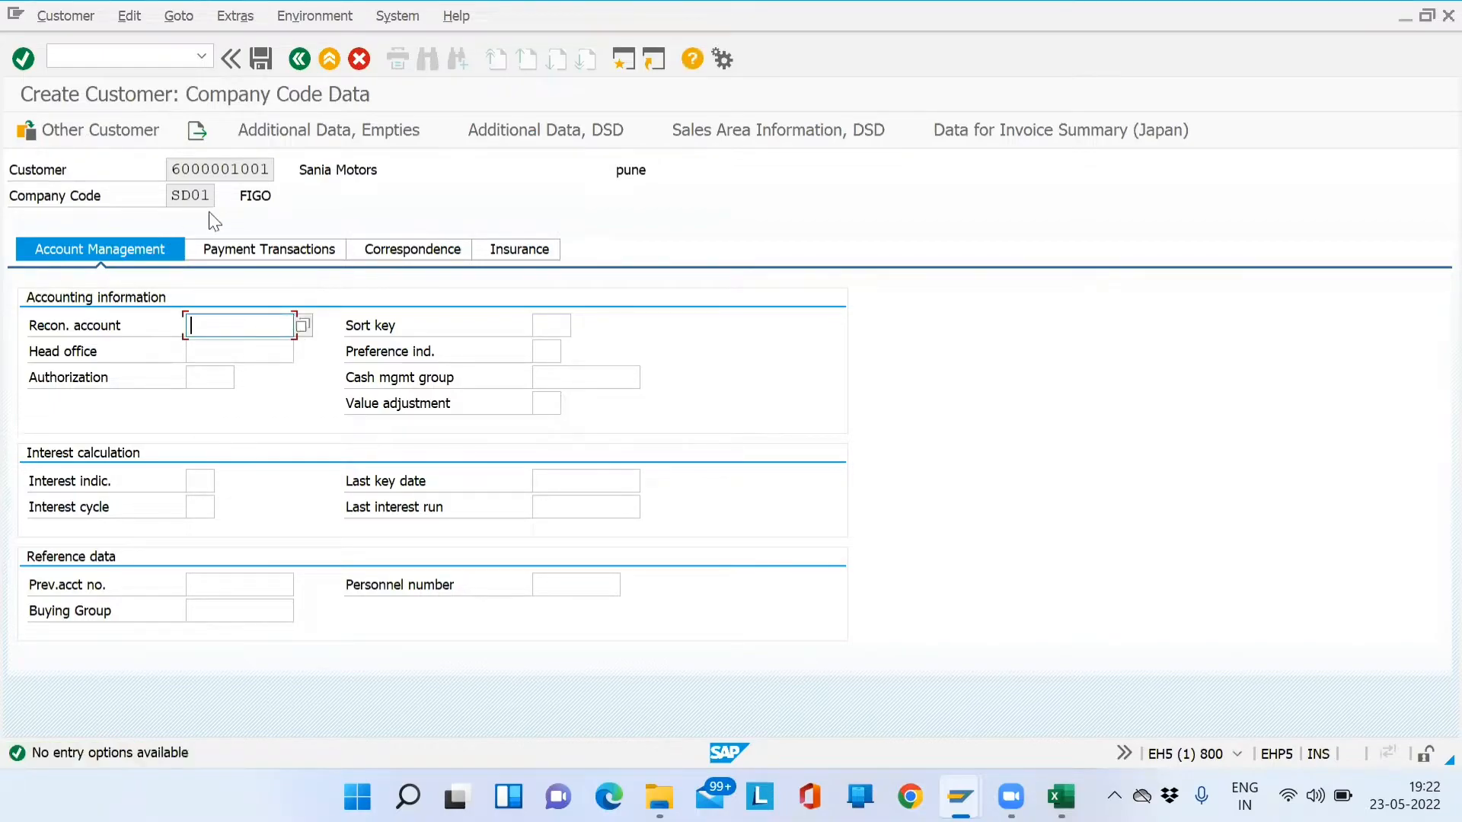
left_click(171, 196)
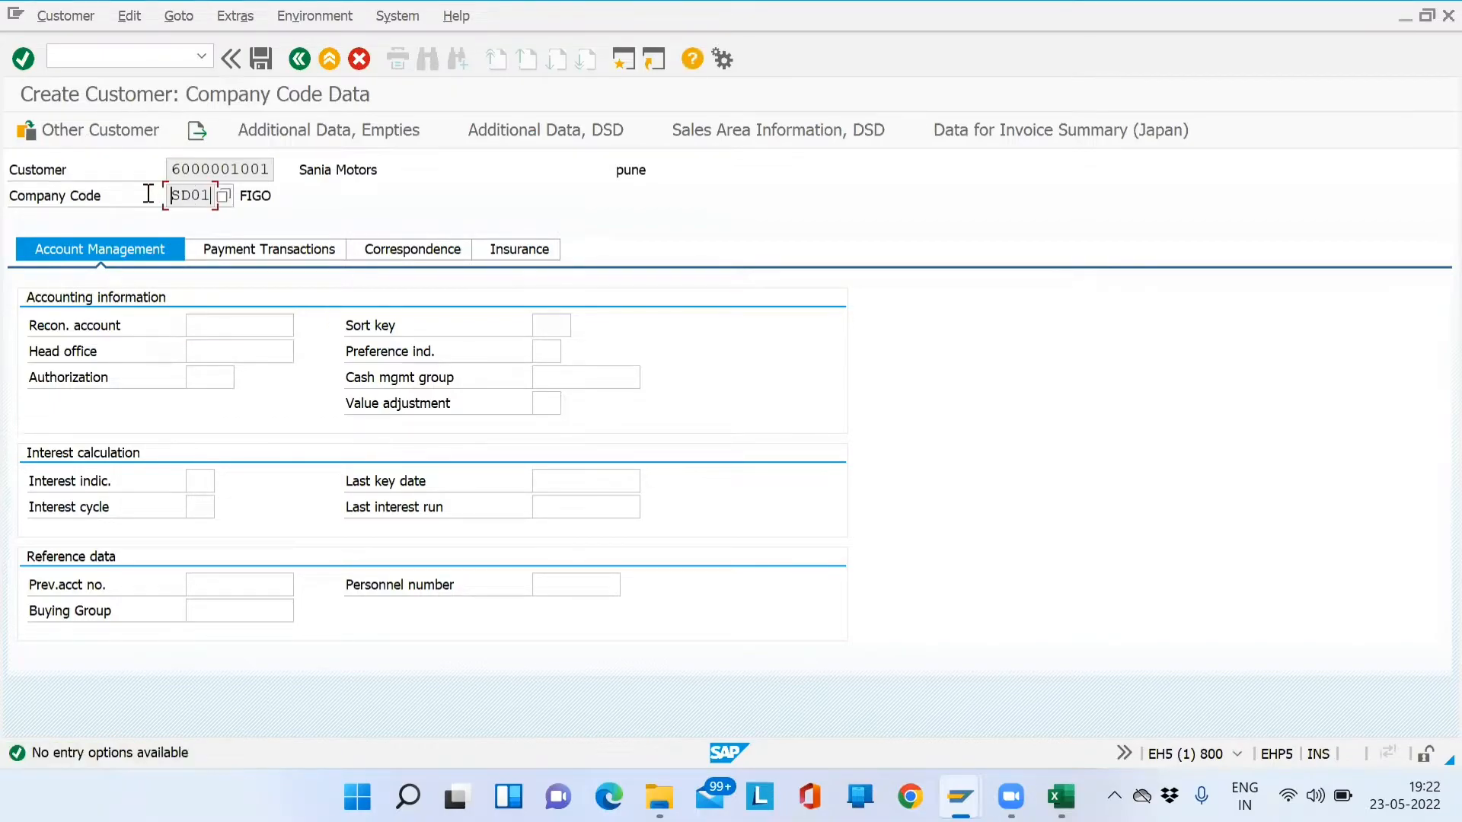
left_click(251, 325)
left_click(303, 327)
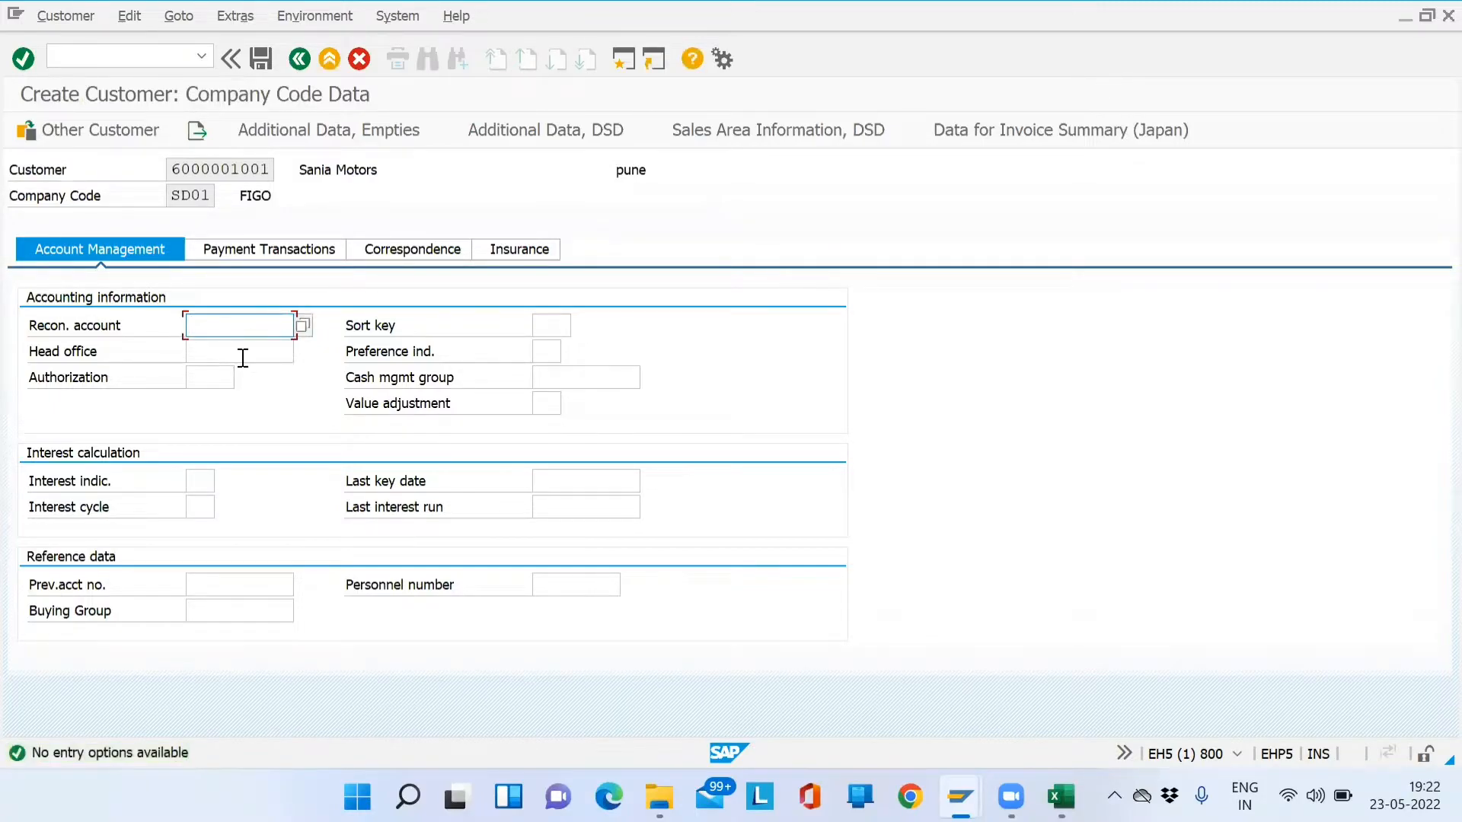
- Save the customer for company code SD01 and close the creation dialog
left_click(271, 61)
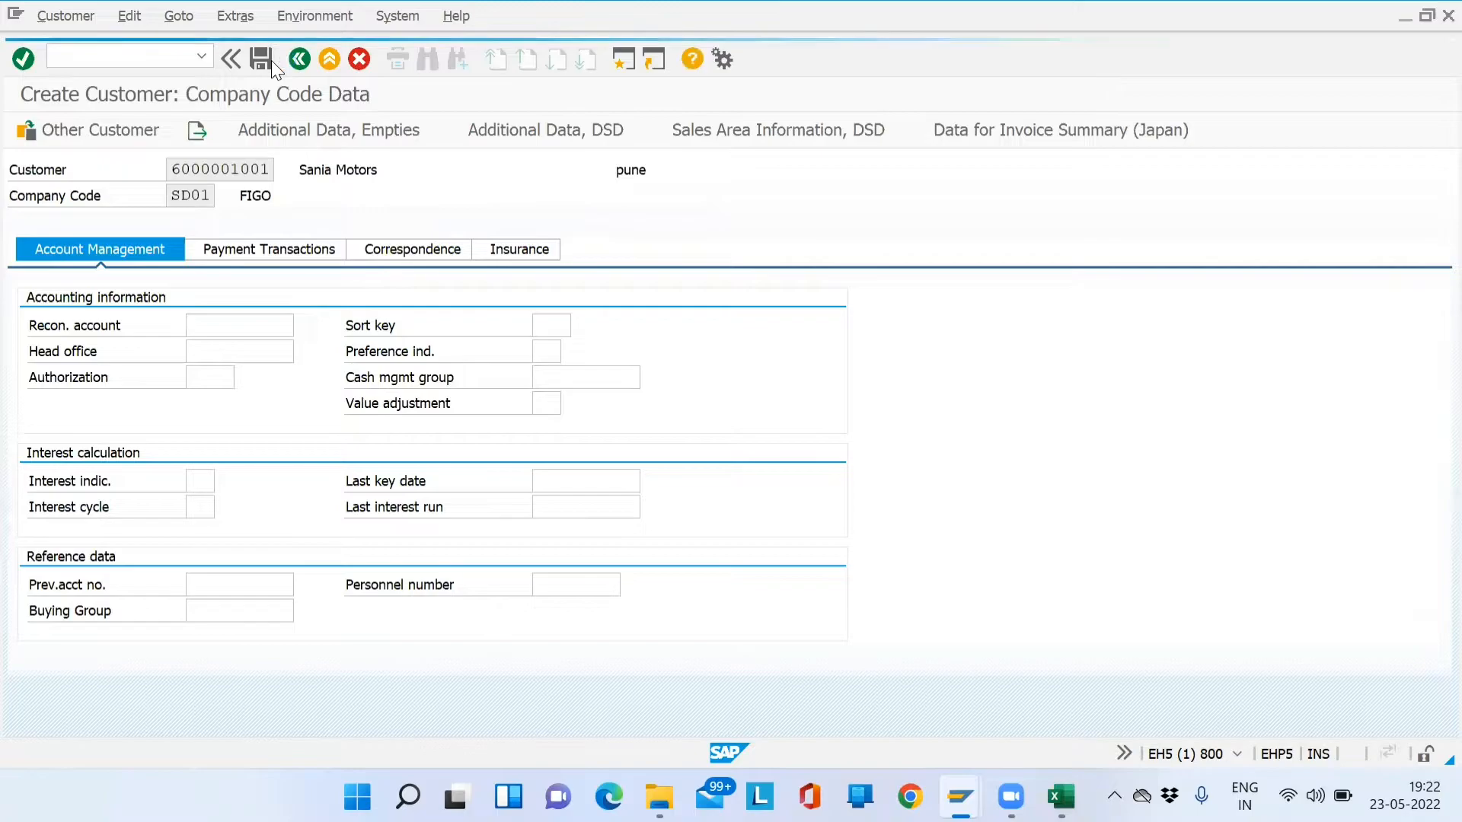
left_click(682, 170)
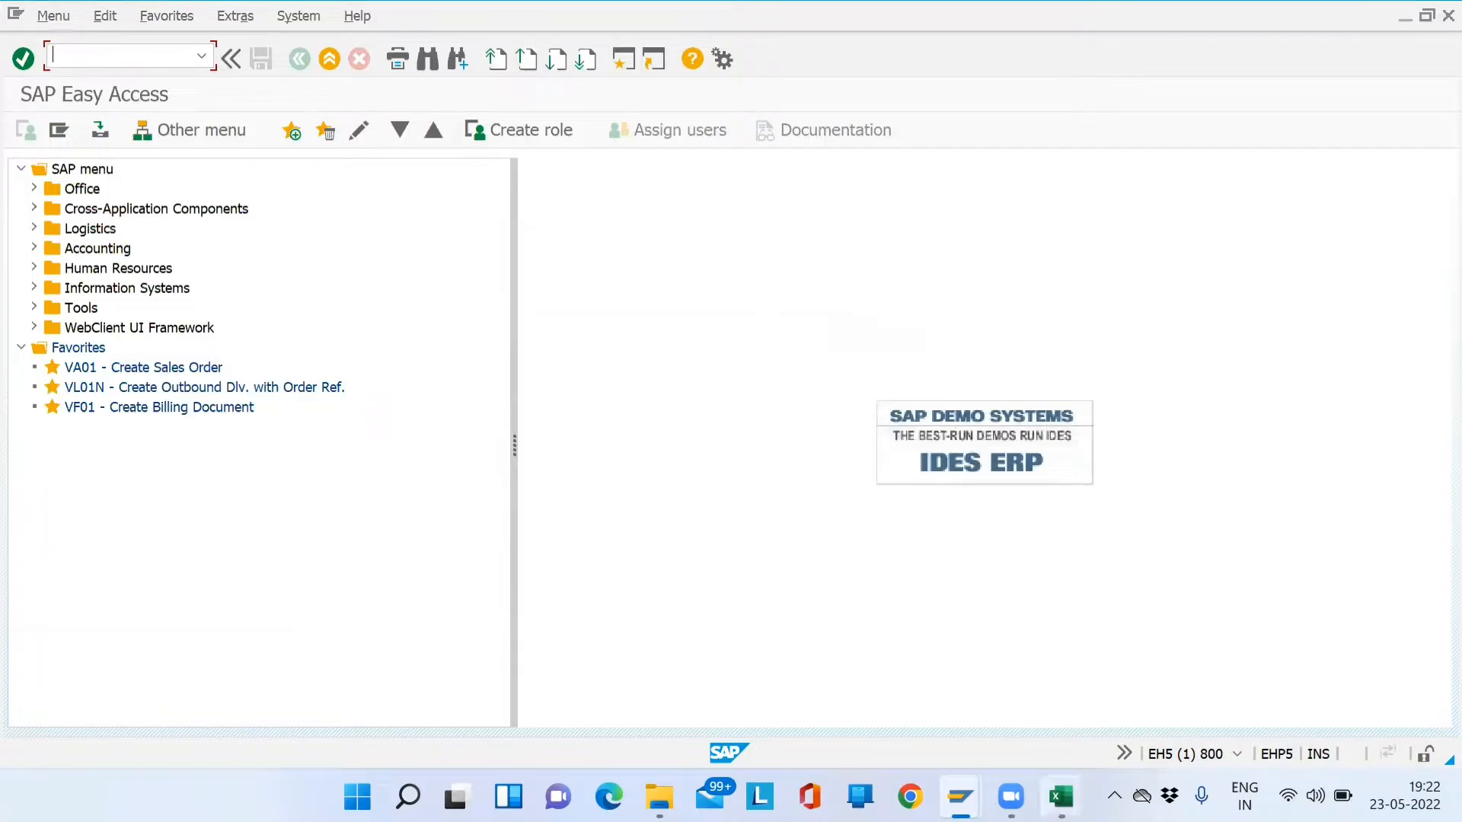
left_click(1060, 797)
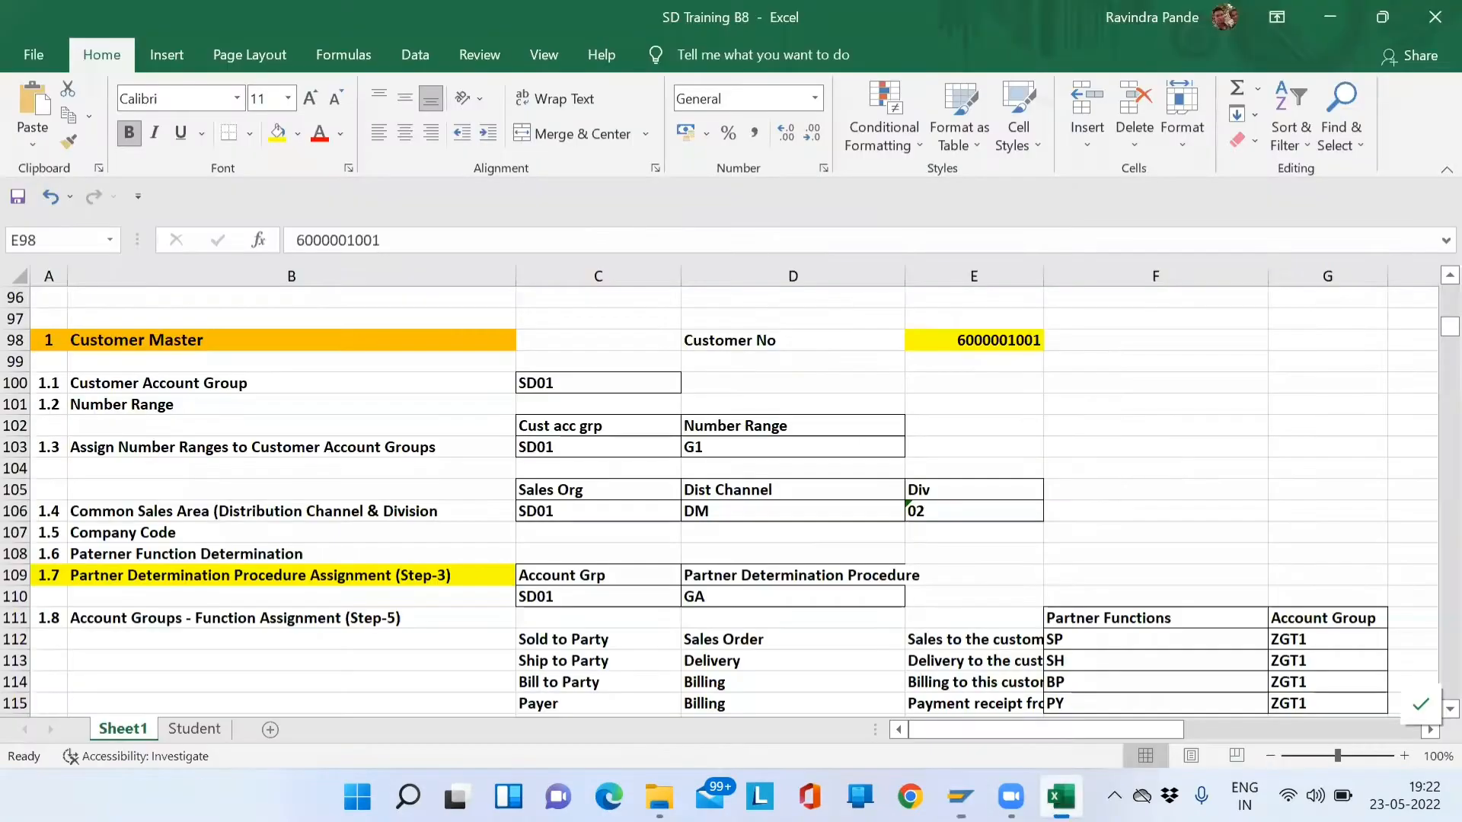
- Review the workbook notes on tables KNA1, KNB1 and KNVV/KNVI around rows 117–120
left_click(614, 537)
key("Down")
key("Down")
key("Down")
key("Down")
key("Down")
key("Down")
key("Down")
key("Down")
key("Down")
key("Down")
key("Down")
key("Down")
key("Down")
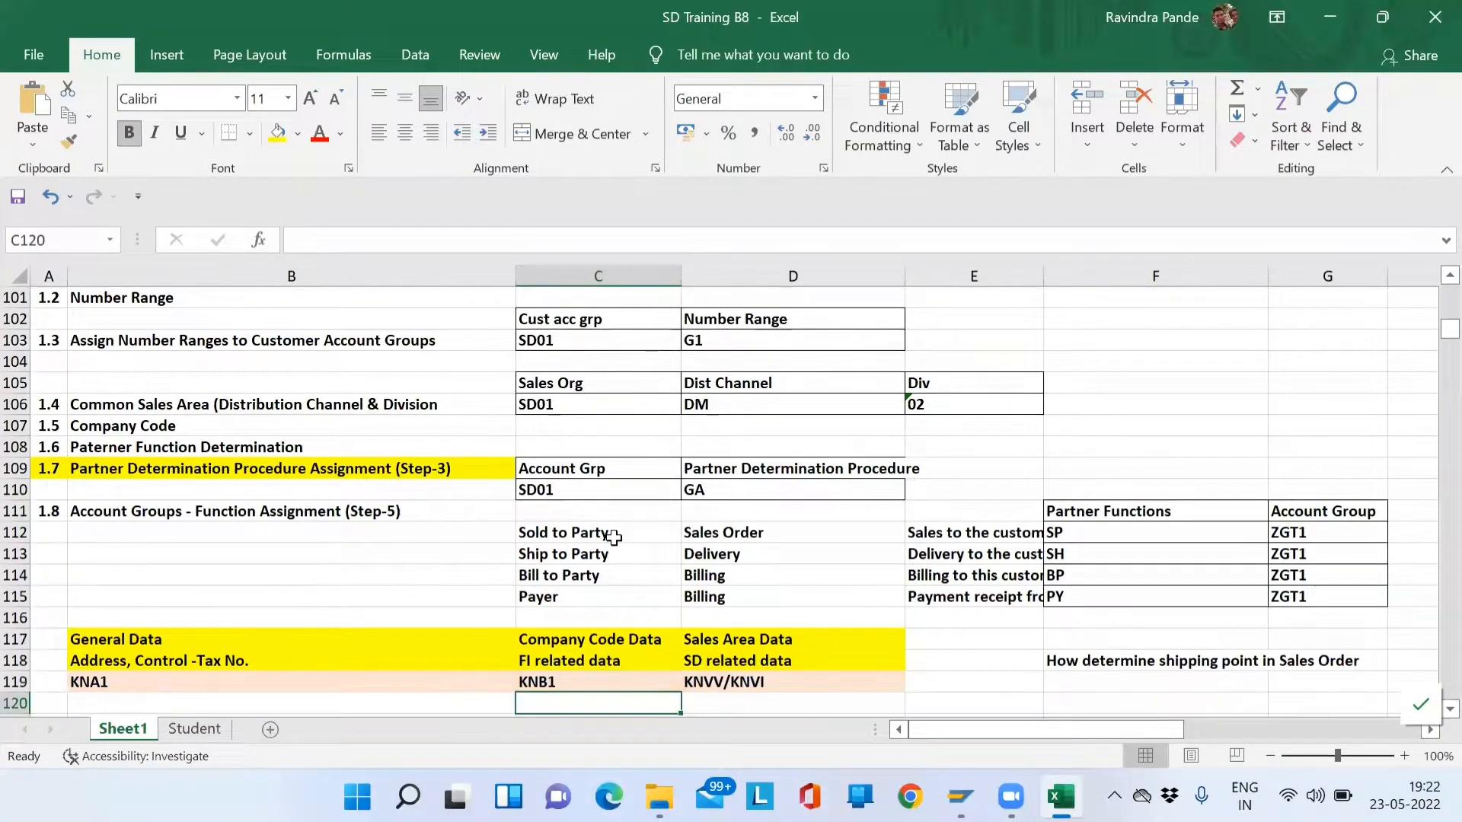
key("Down")
key("Down")
key("Down")
key("Down")
key("Up")
key("Up")
key("Up")
key("Up")
key("Up")
key("Up")
key("Up")
key("Left")
key("Left")
key("Right")
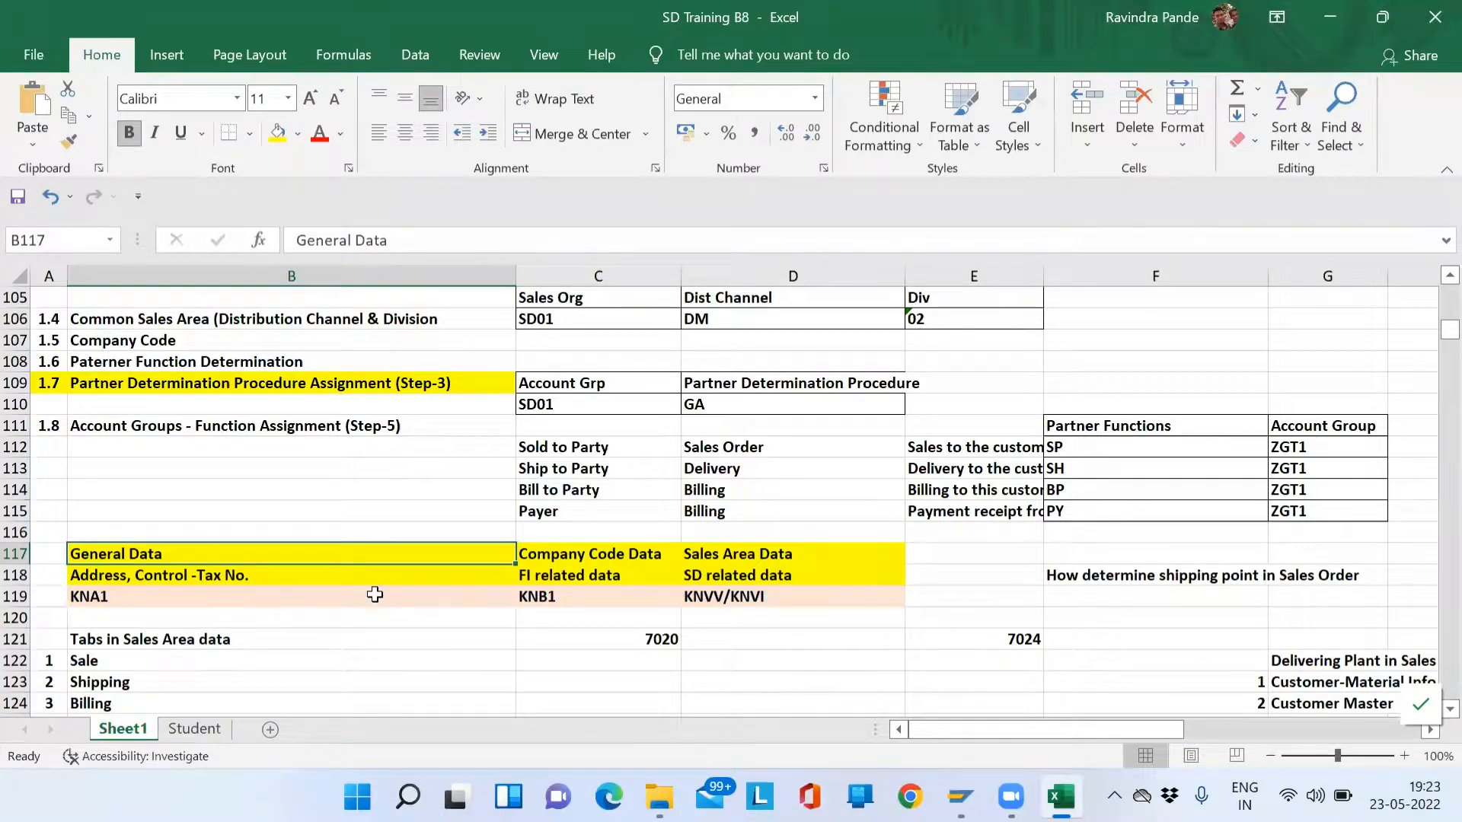
left_click(131, 613)
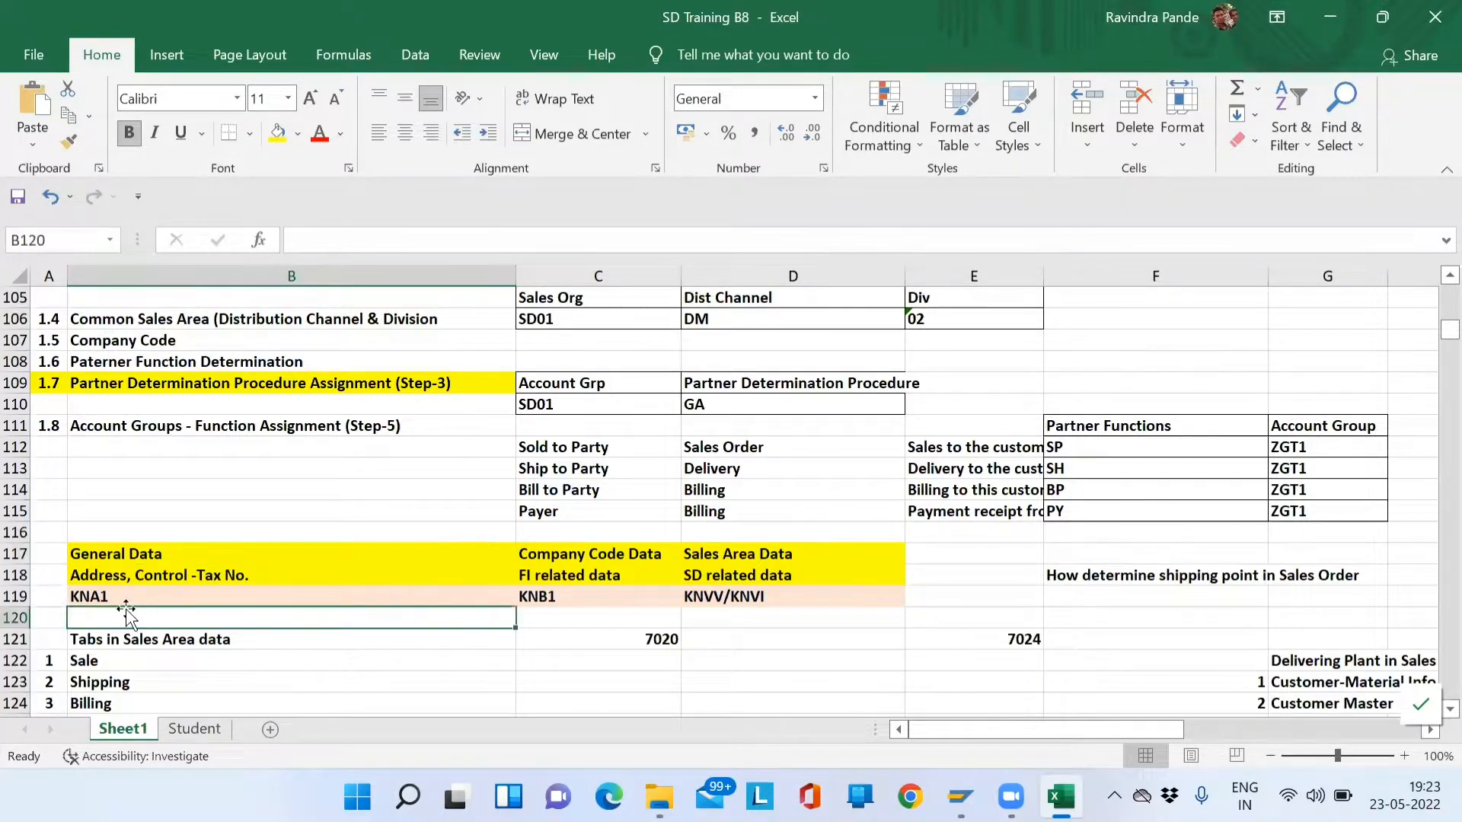
left_click(131, 600)
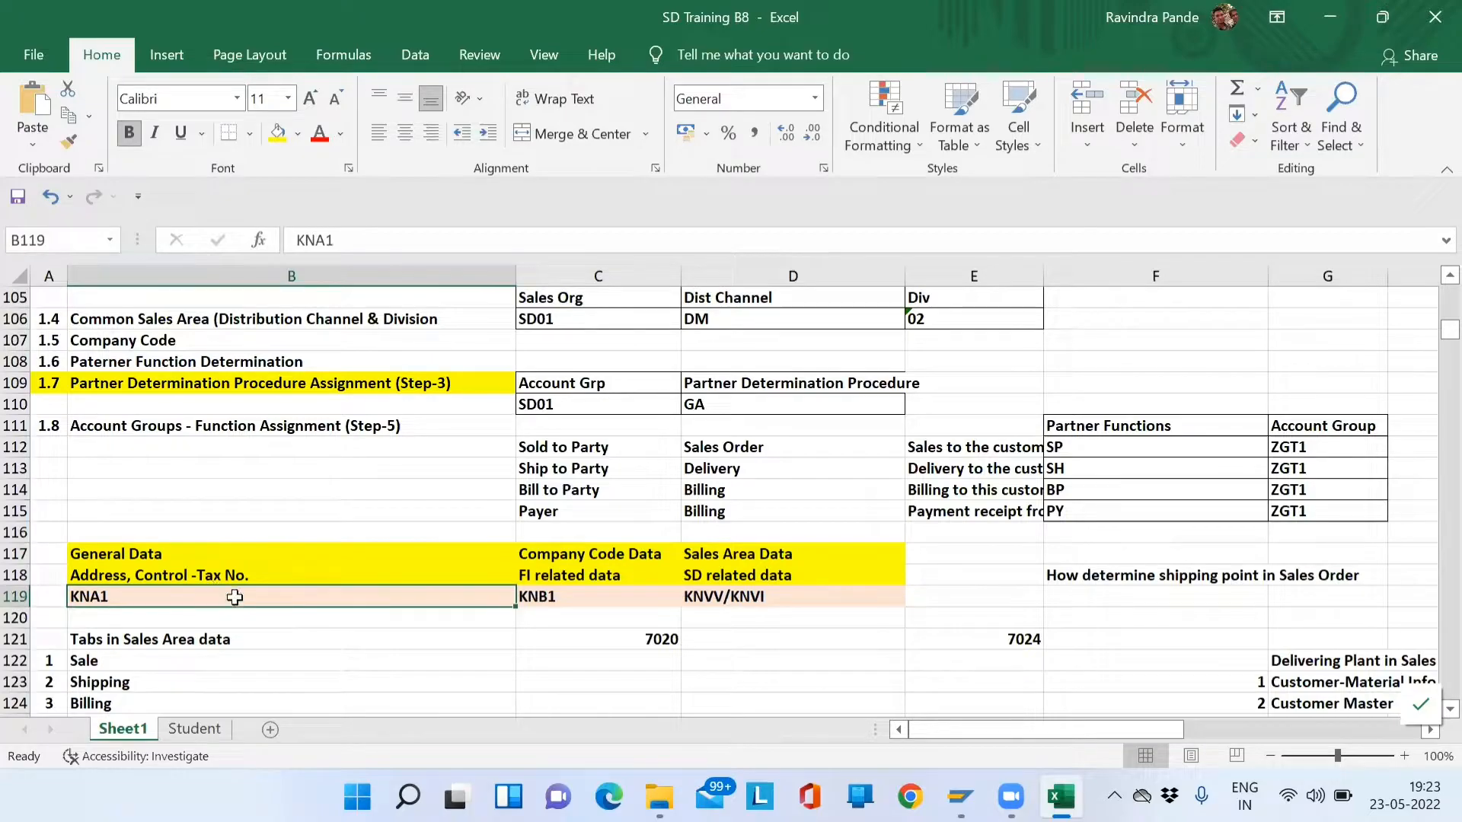
key("alt+Tab")
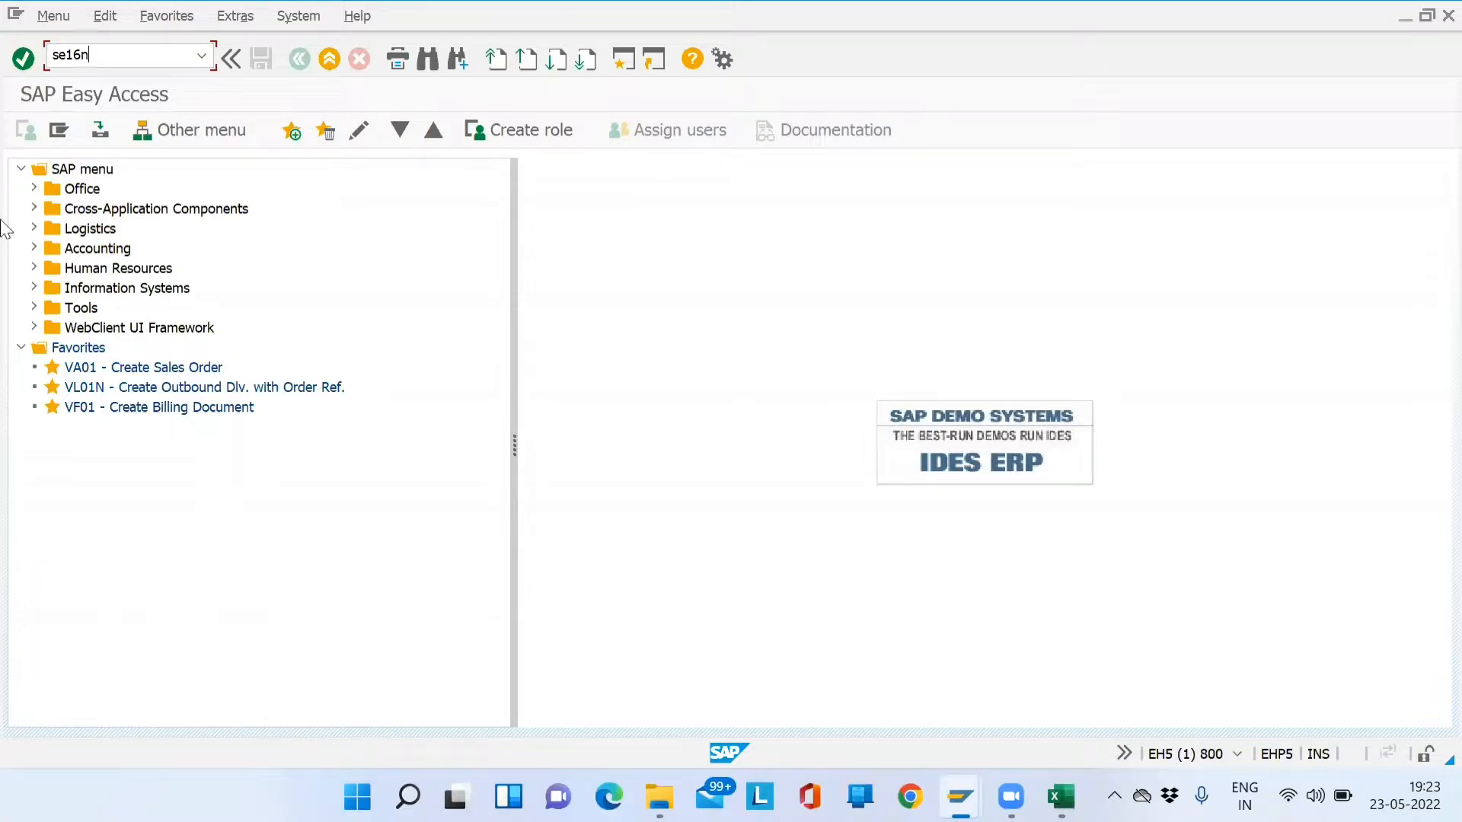
- Select the se16n transaction code in the SAP command field
double_click(114, 54)
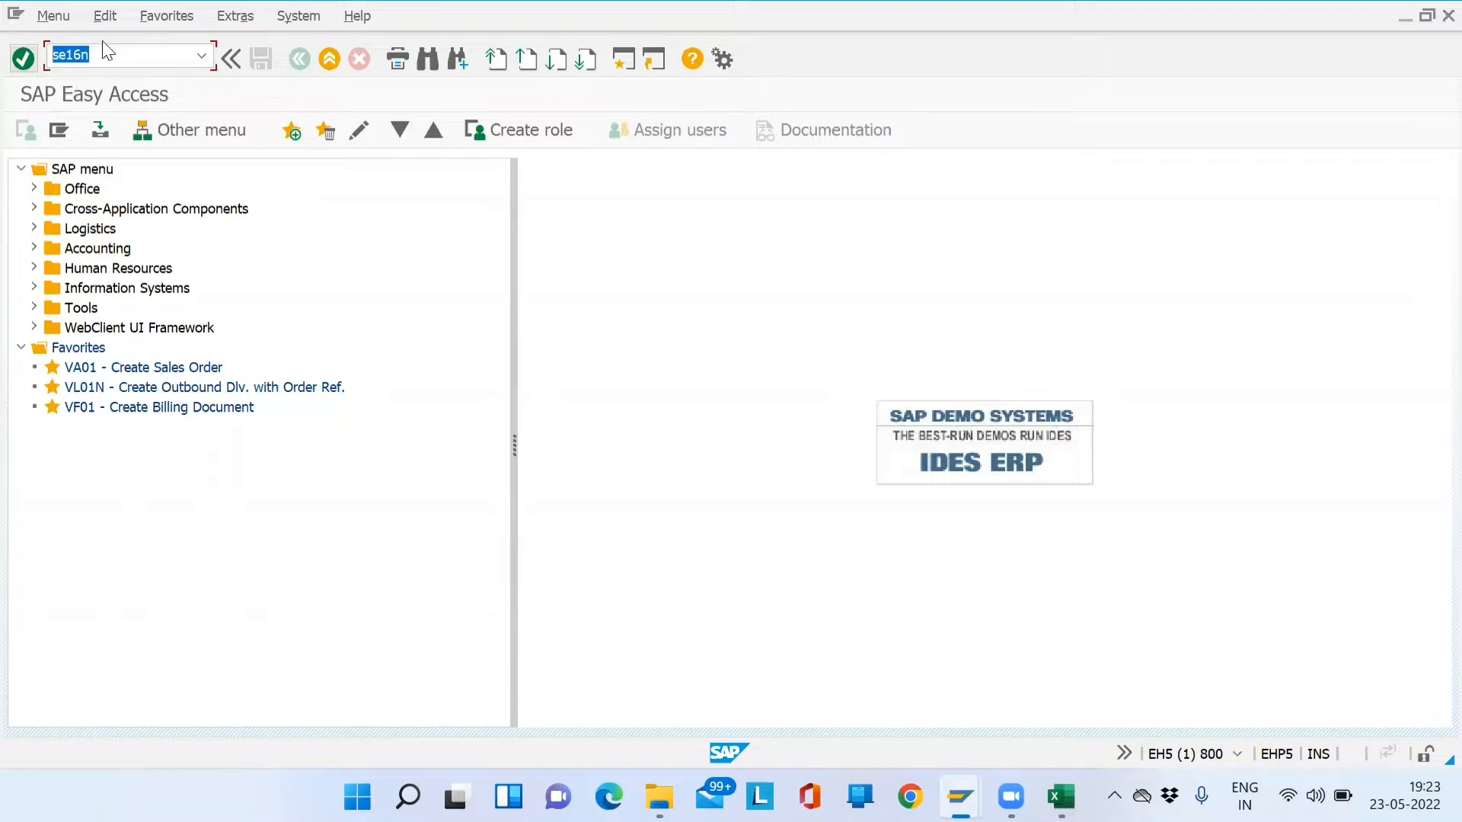
left_click(122, 58)
left_click_drag(122, 60, 12, 62)
key("alt+Tab")
- Enter 'T code - SE16N (To see table data)' in cell B116
key("Up")
key("Up")
key("Up")
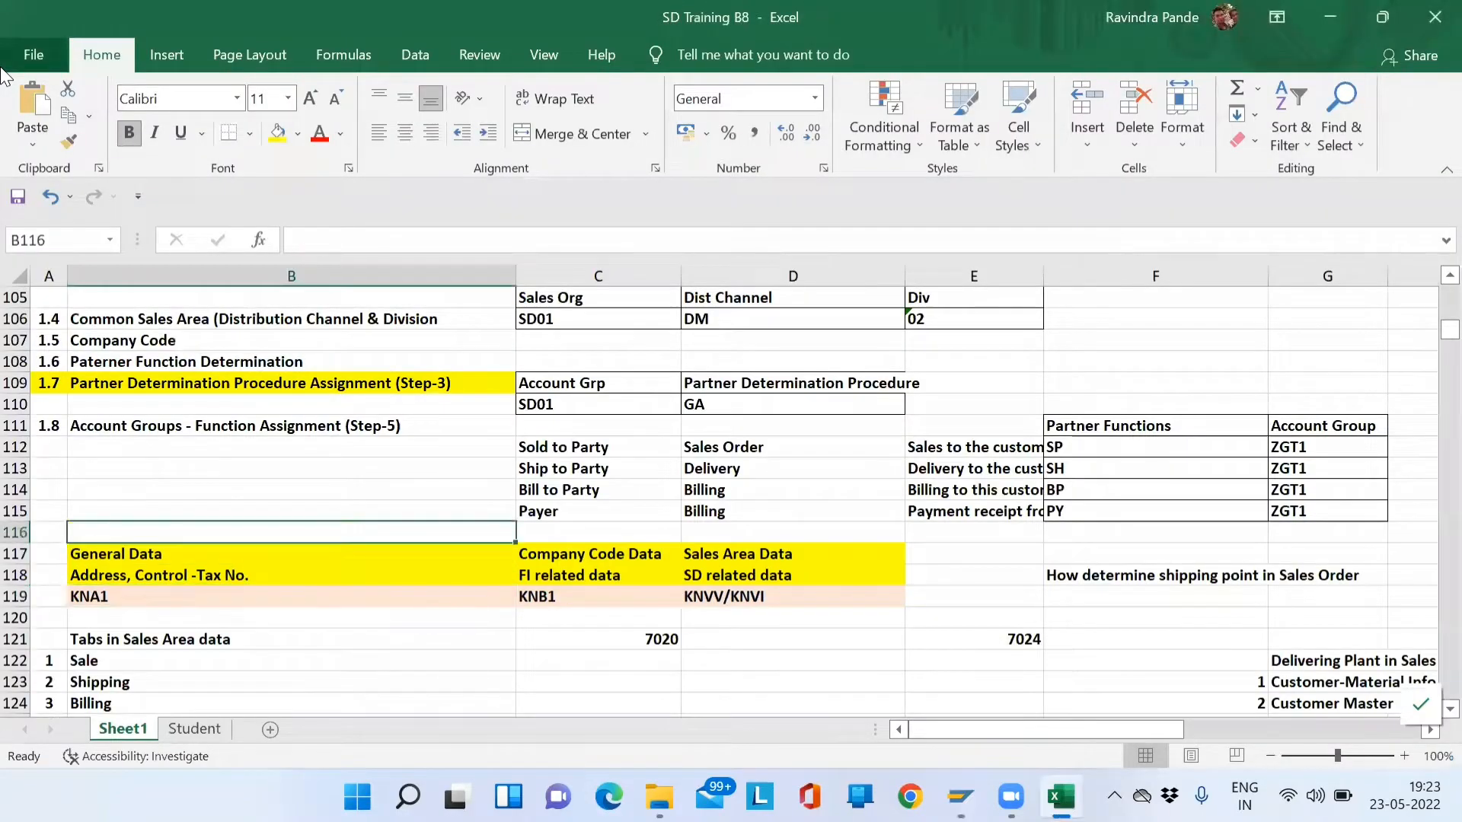
type("T code")
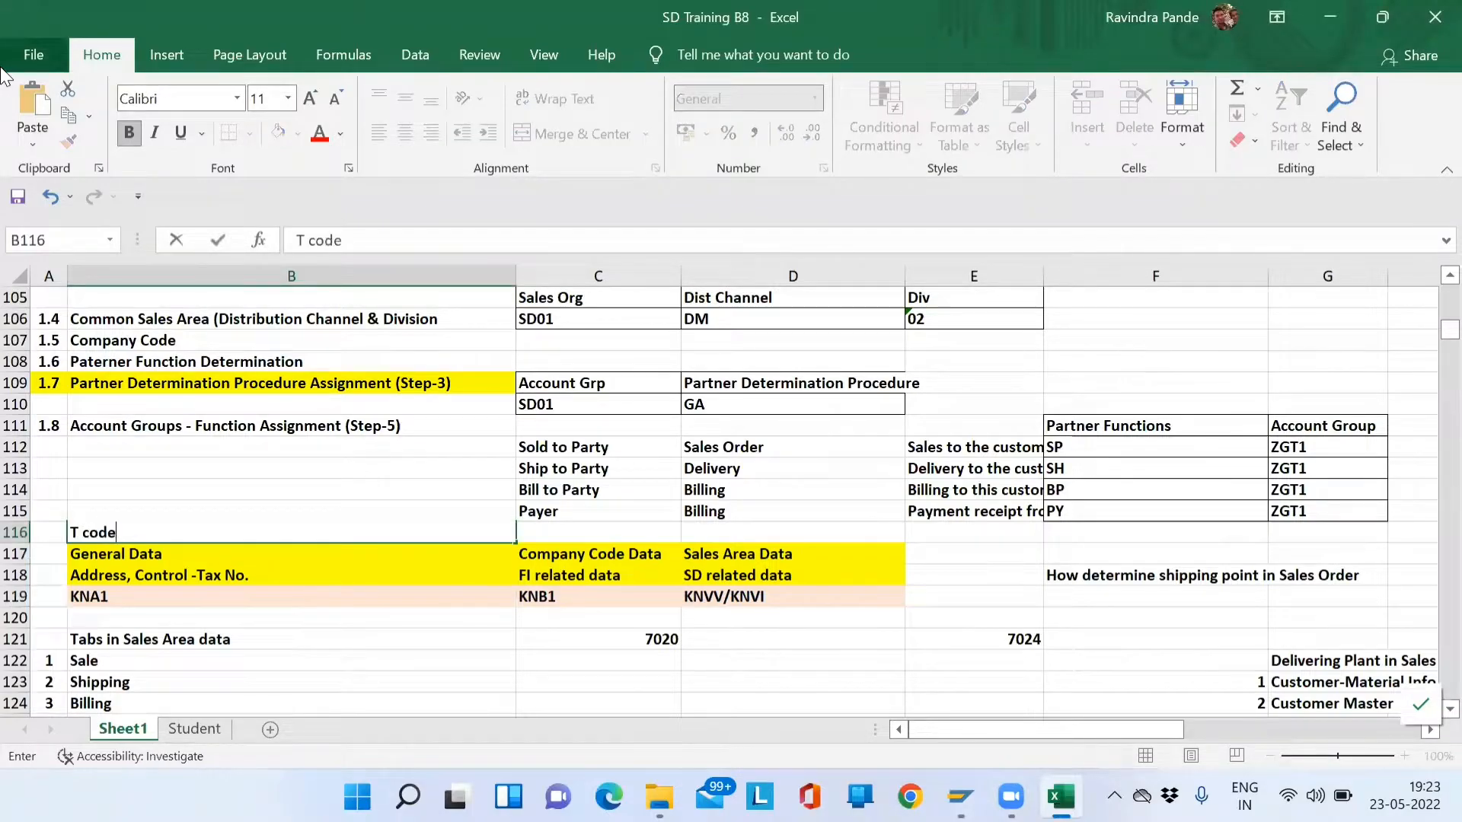
type(" - SE16N")
key("ctrl+Return")
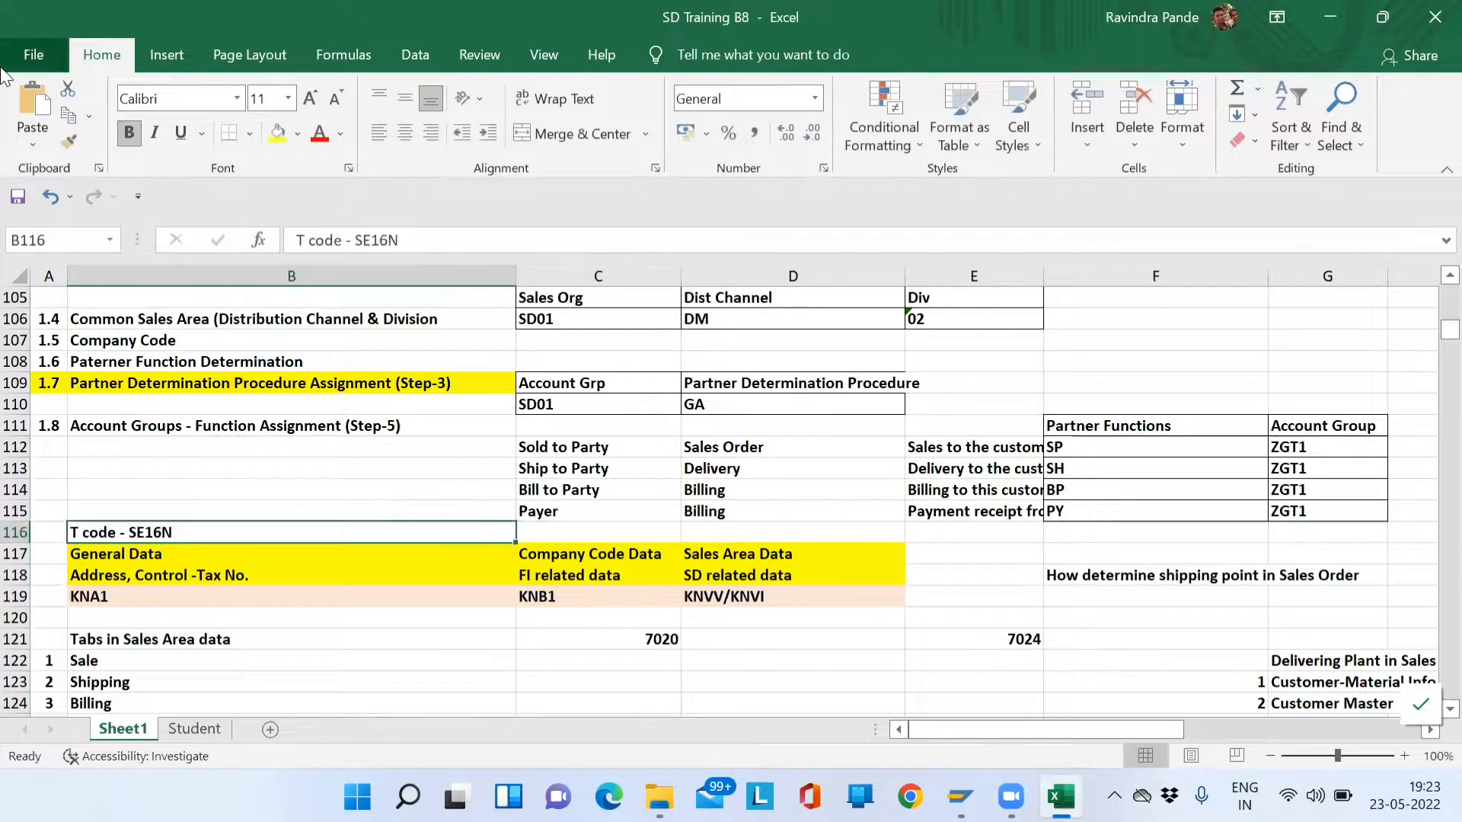
left_click(473, 235)
type("(TO")
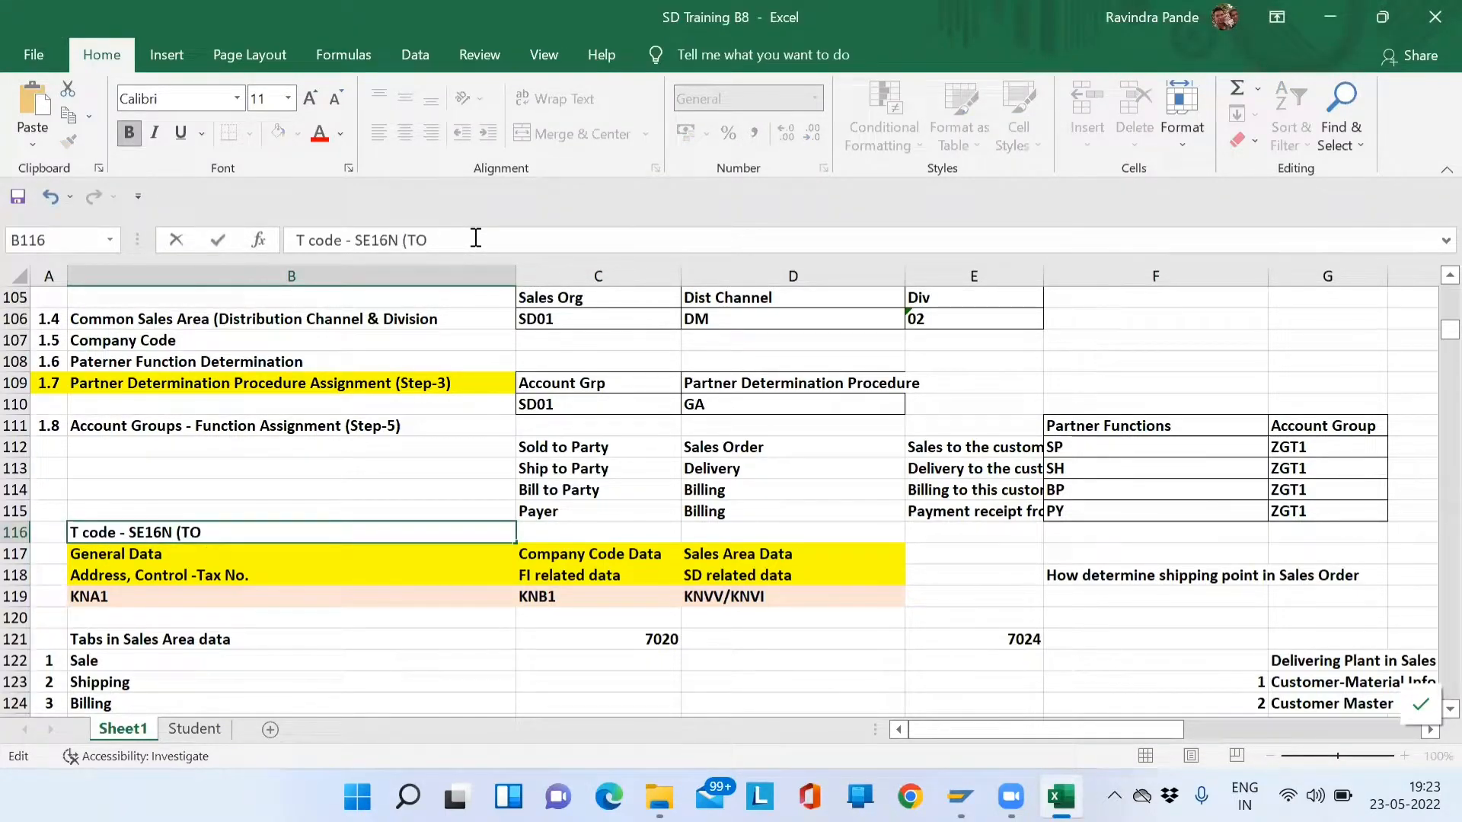
key("BackSpace")
type("o see table da")
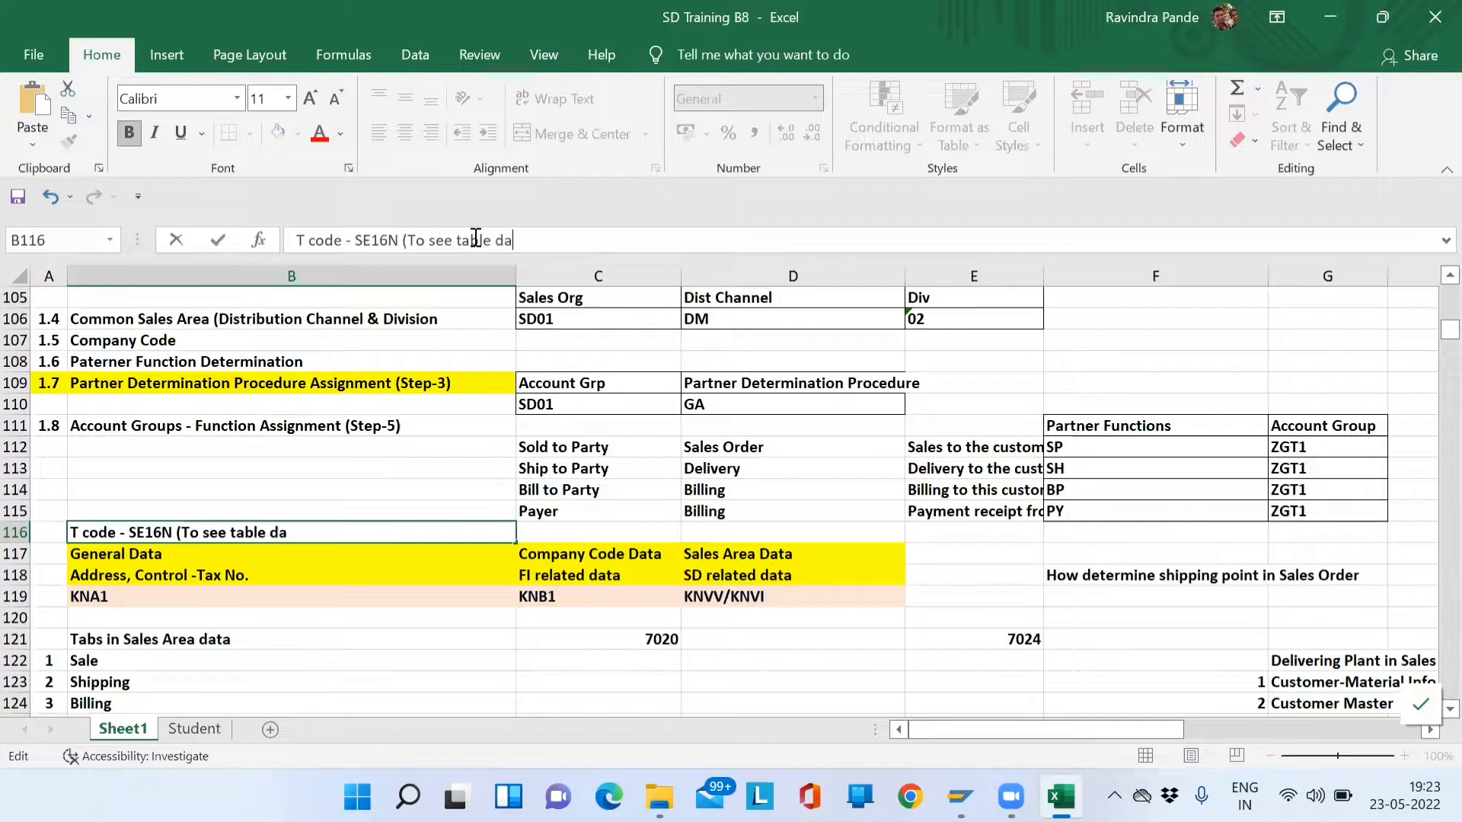
type("ta)")
key("Return")
key("Up")
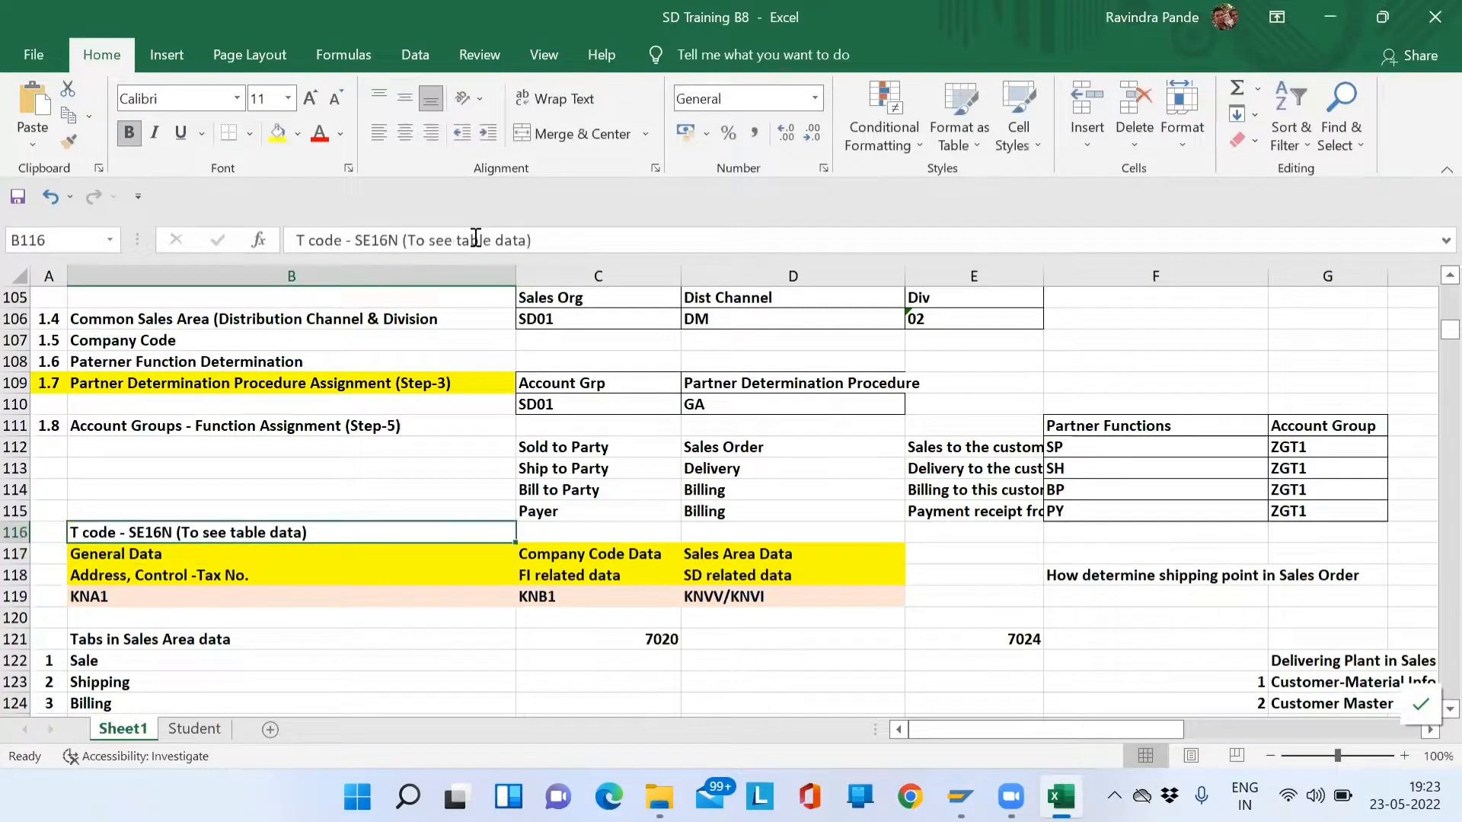
- Open SE16N and load table KNA1, copied from cell B119
key("alt+Tab")
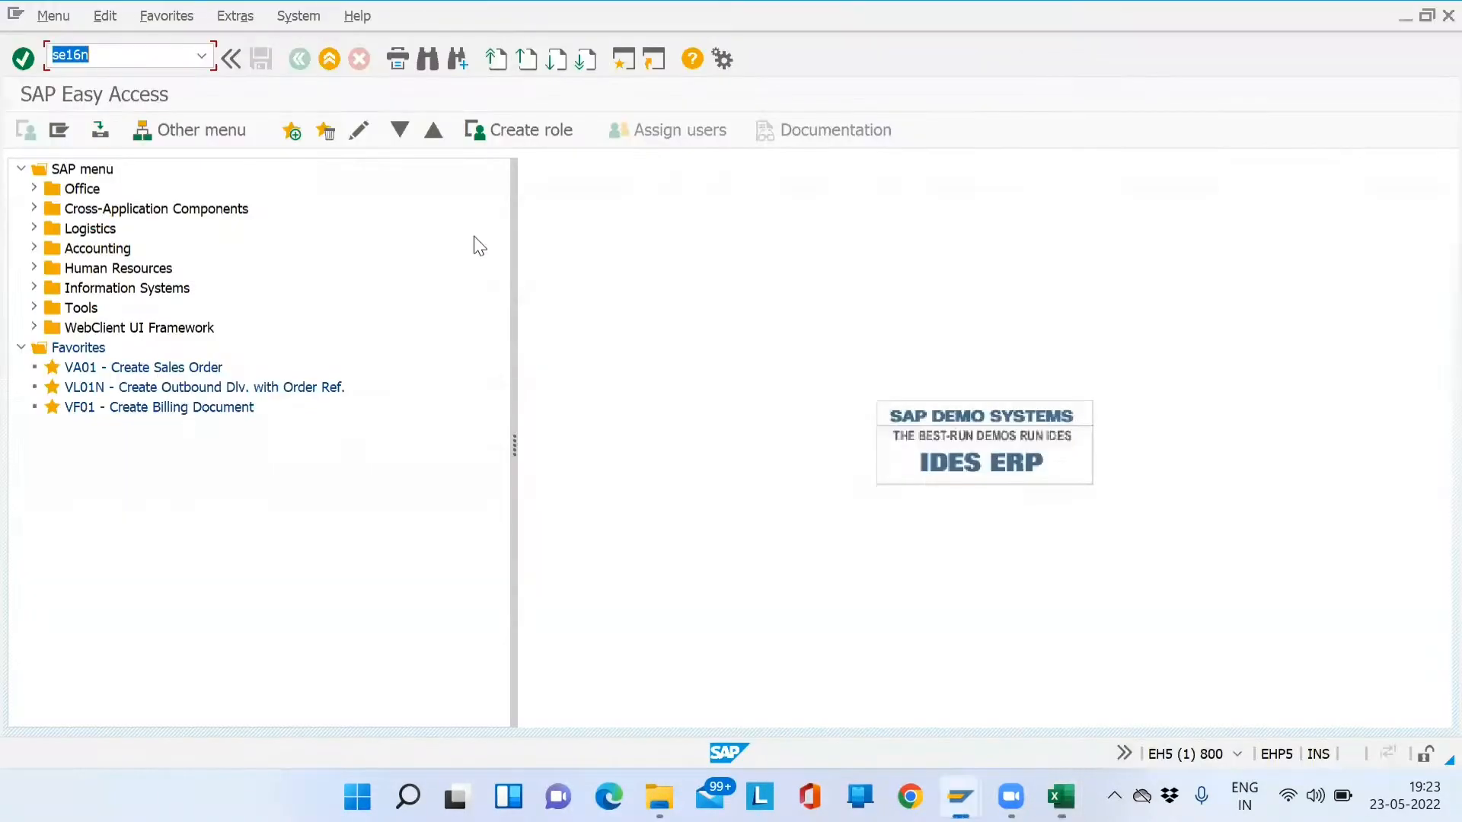
key("Return")
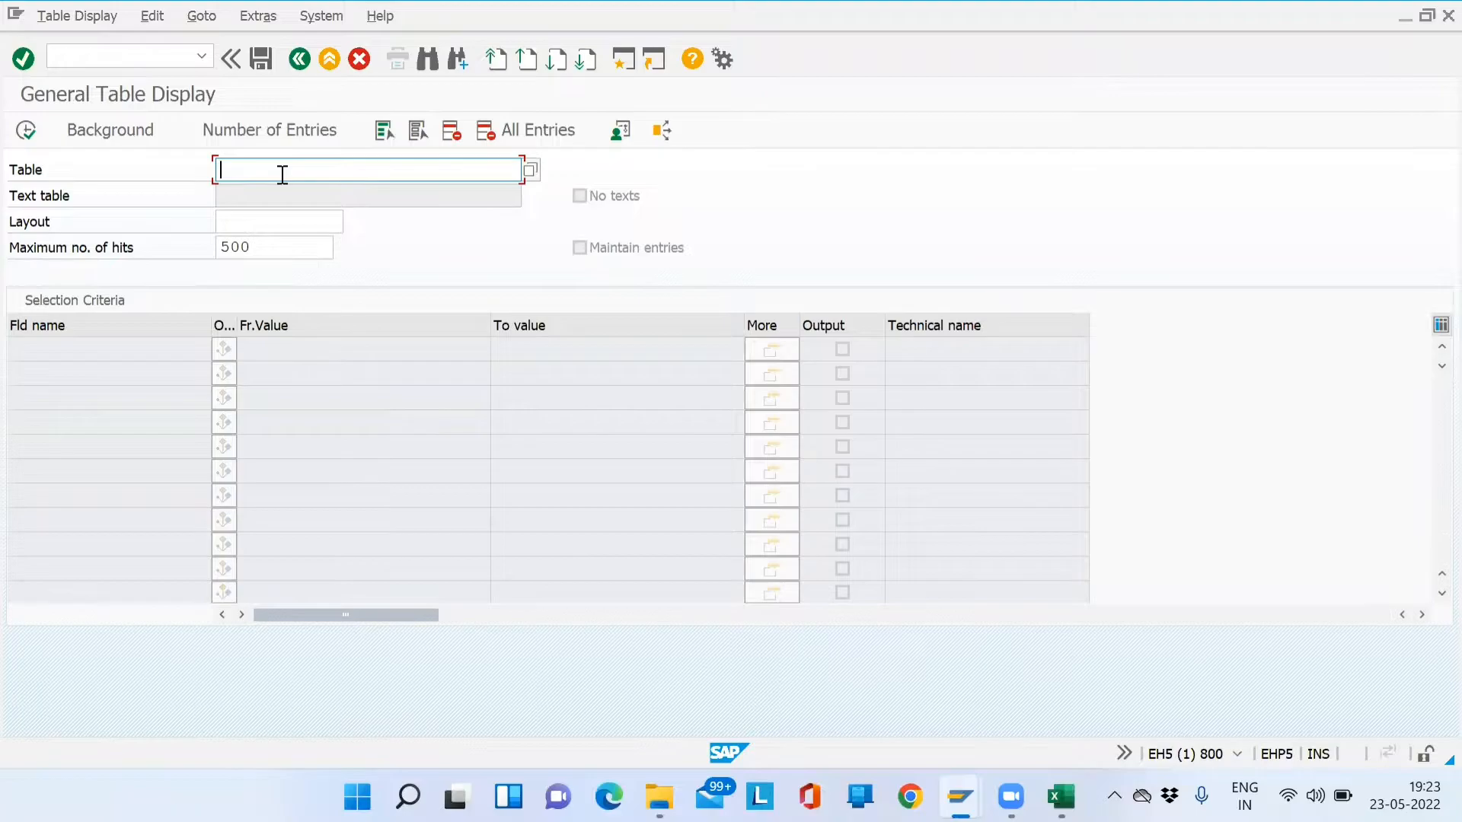
key("alt+Tab")
left_click(120, 597)
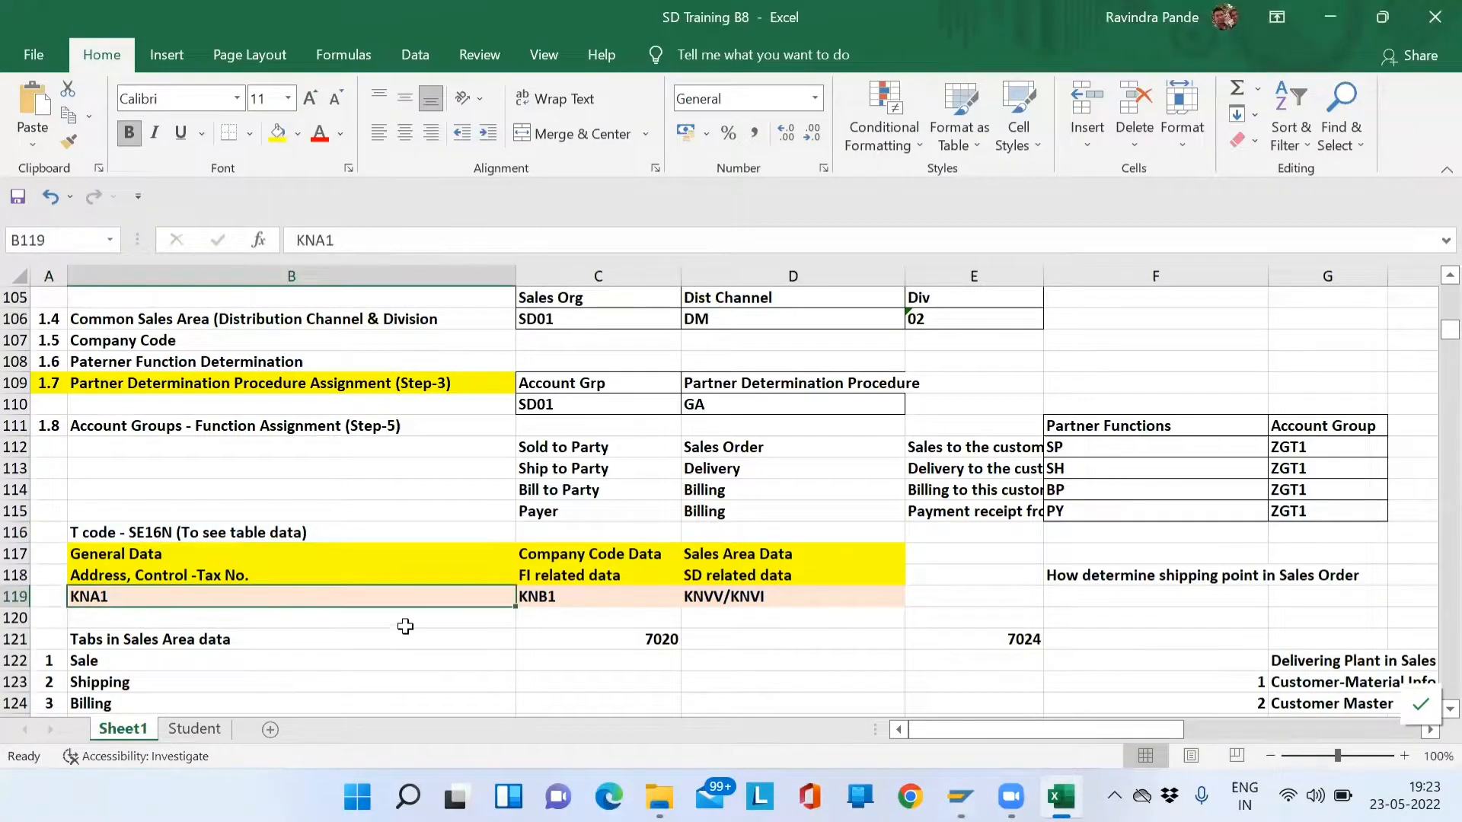
key("ctrl+c")
key("alt+Tab")
key("ctrl+v")
key("Return")
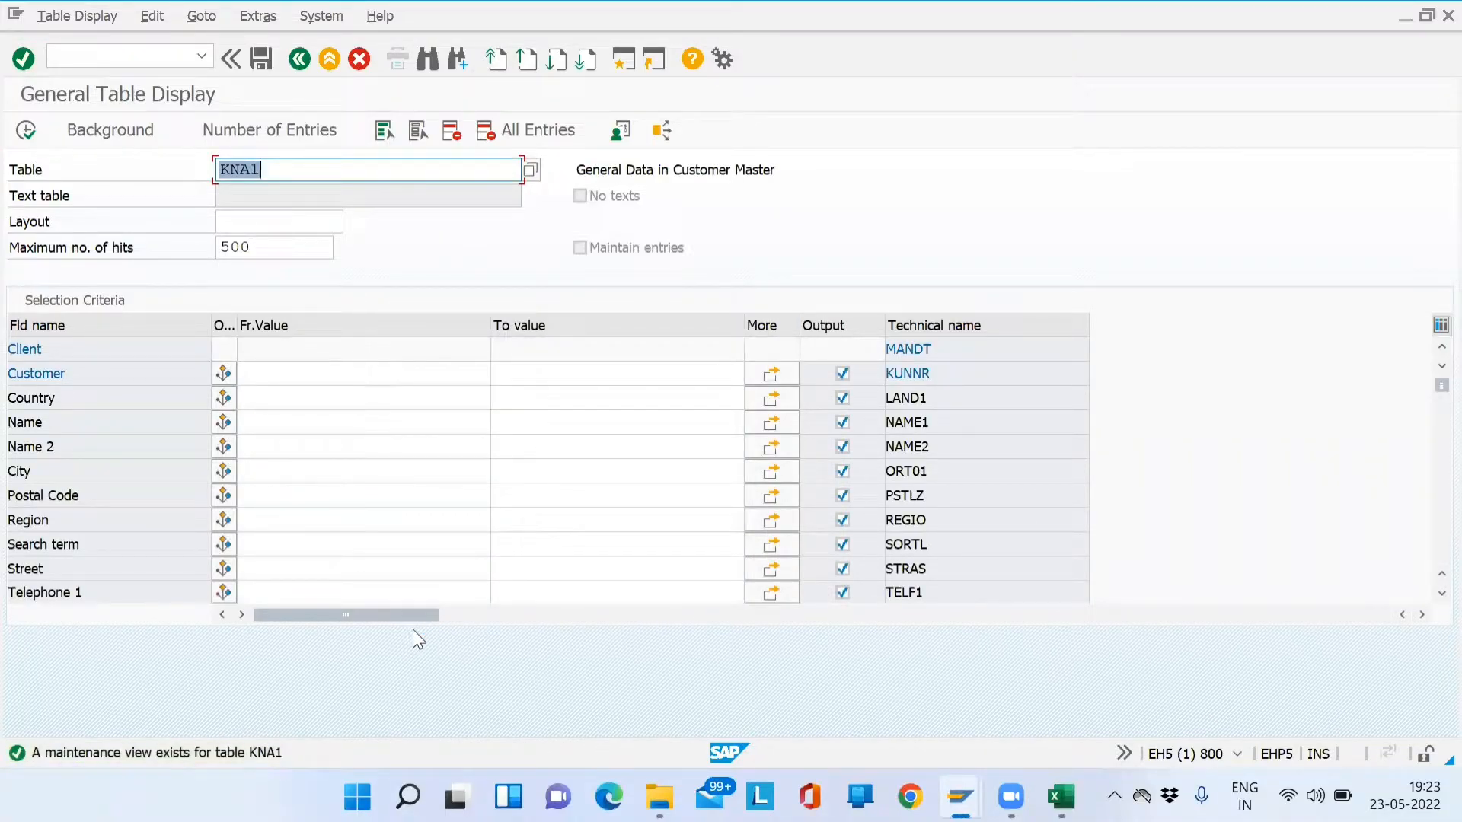
- Point out KNA1's Customer, Country, Name, Name 2 and City fields
left_click(98, 379)
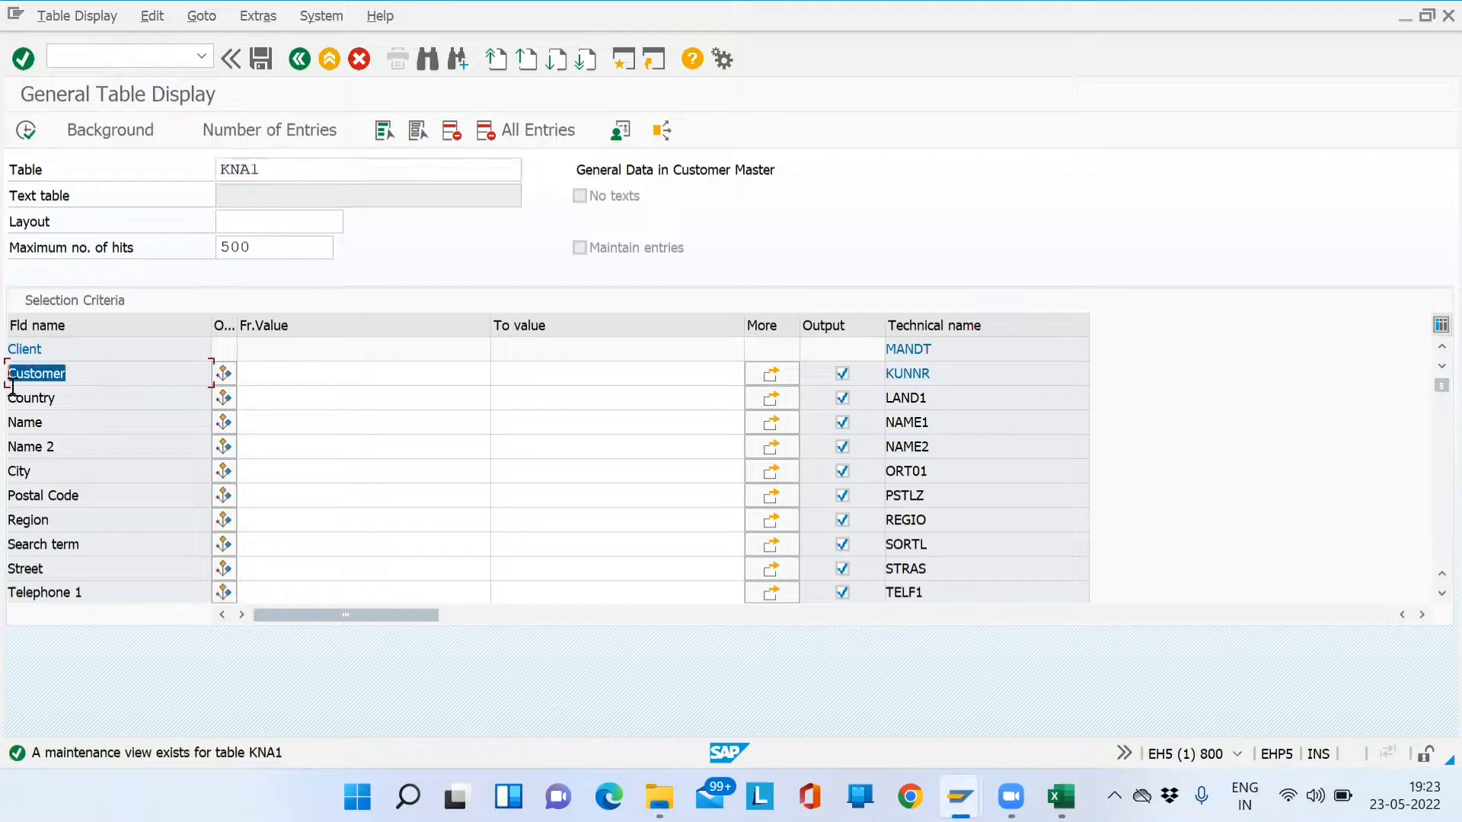
left_click(75, 398)
left_click(67, 419)
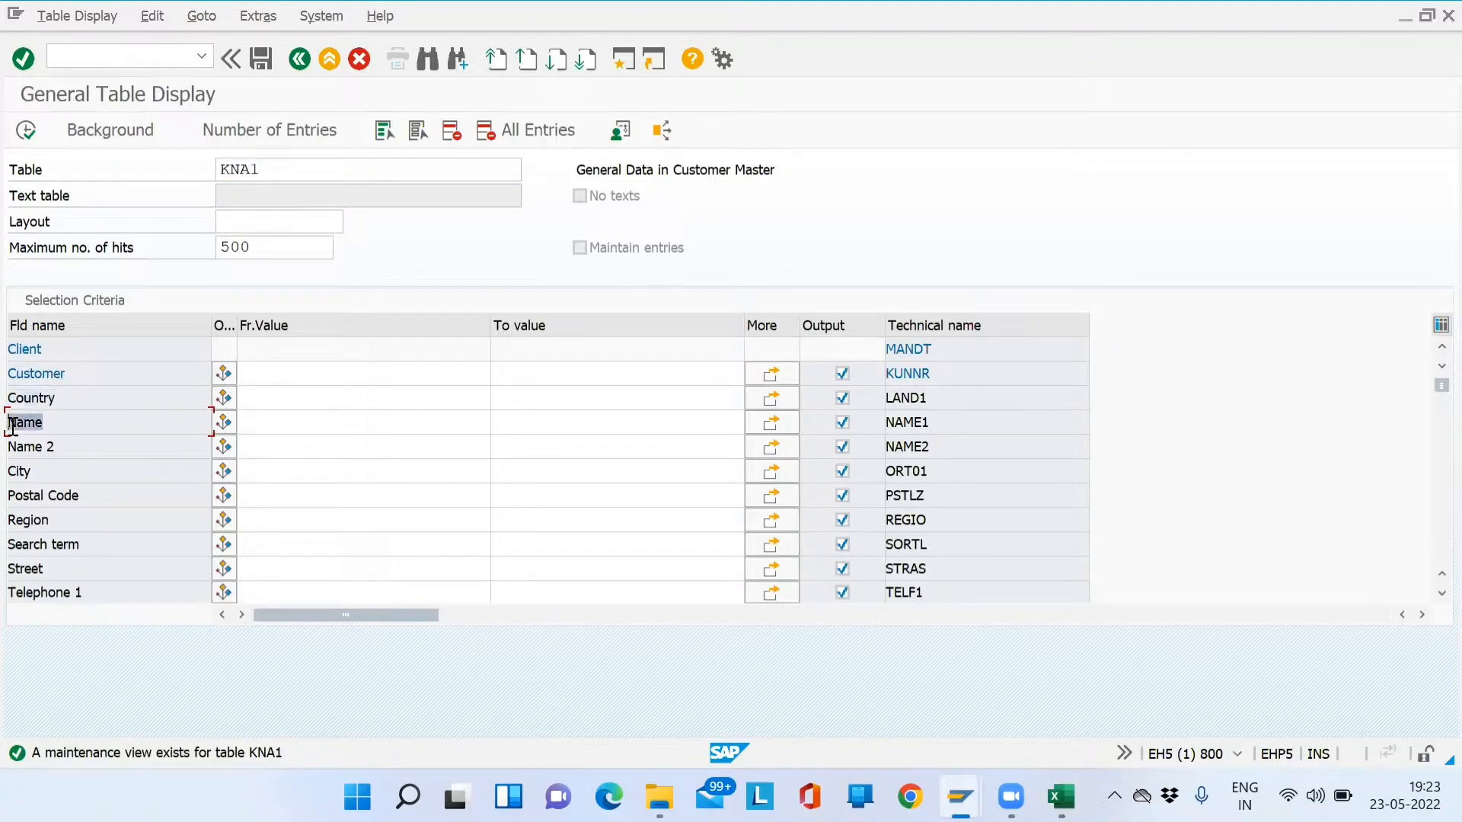
left_click(47, 447)
left_click(42, 472)
key("alt+Tab")
key("alt+Tab")
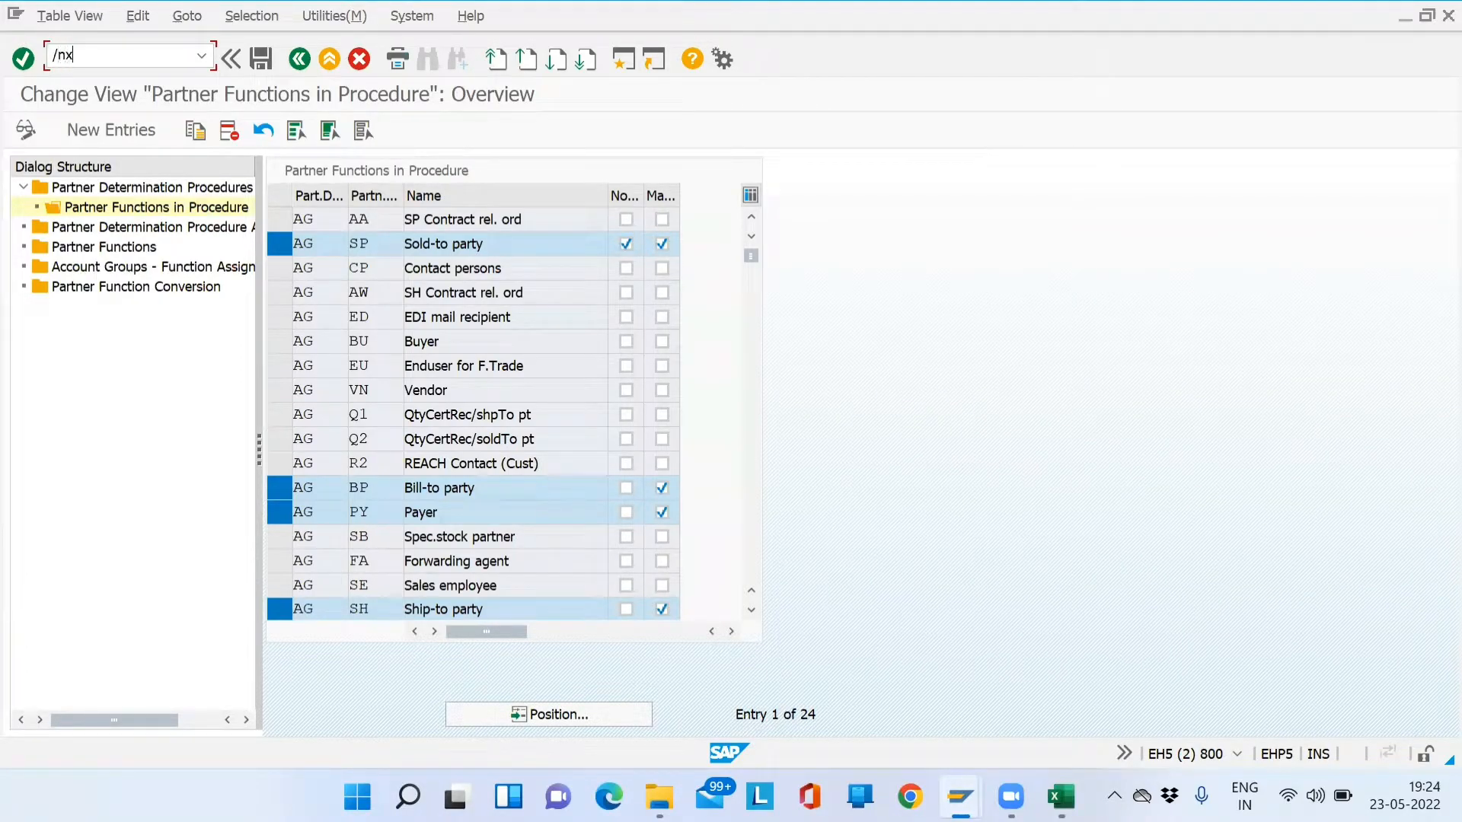
key("Return")
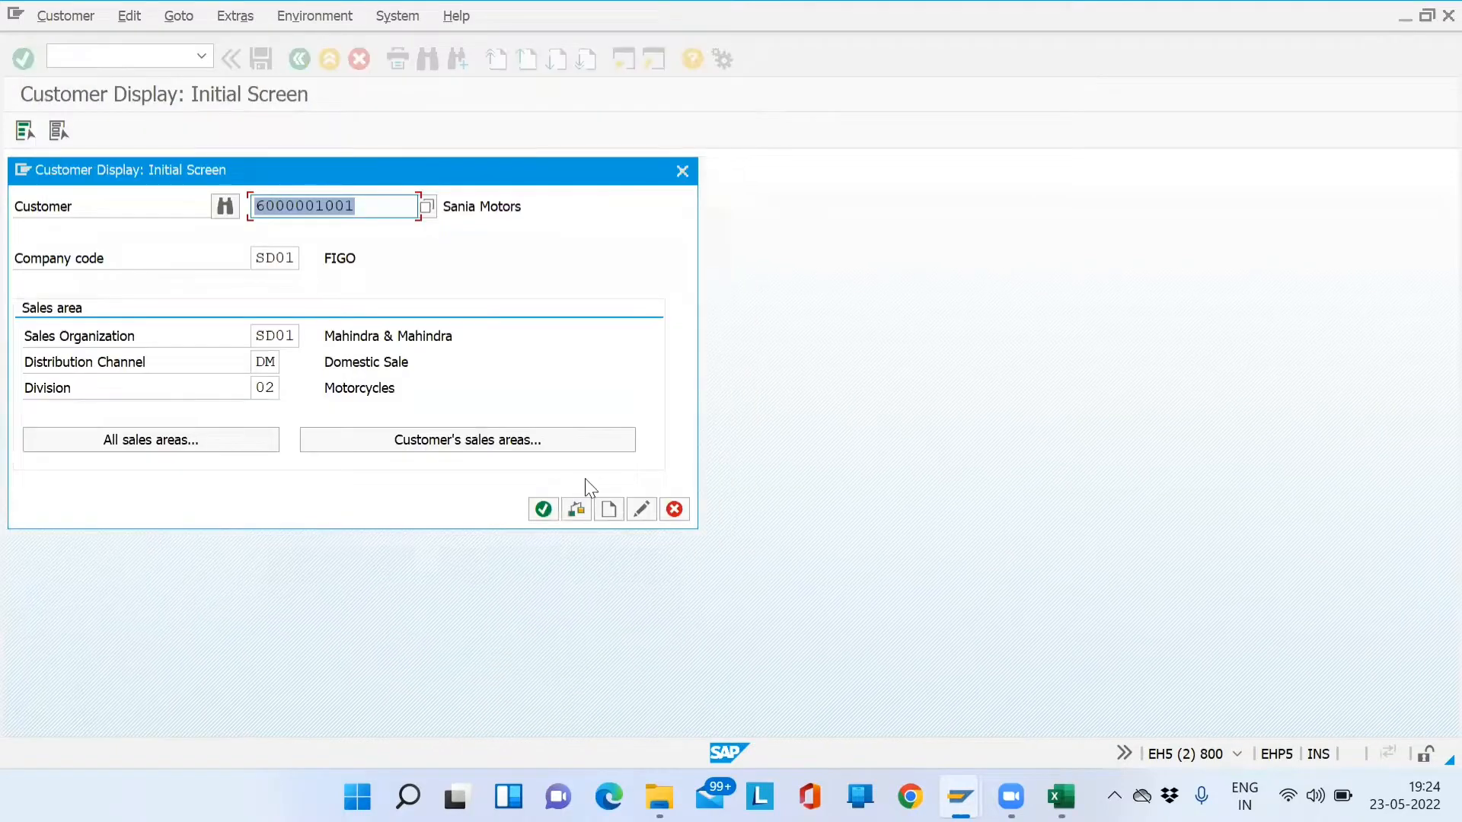
key("Return")
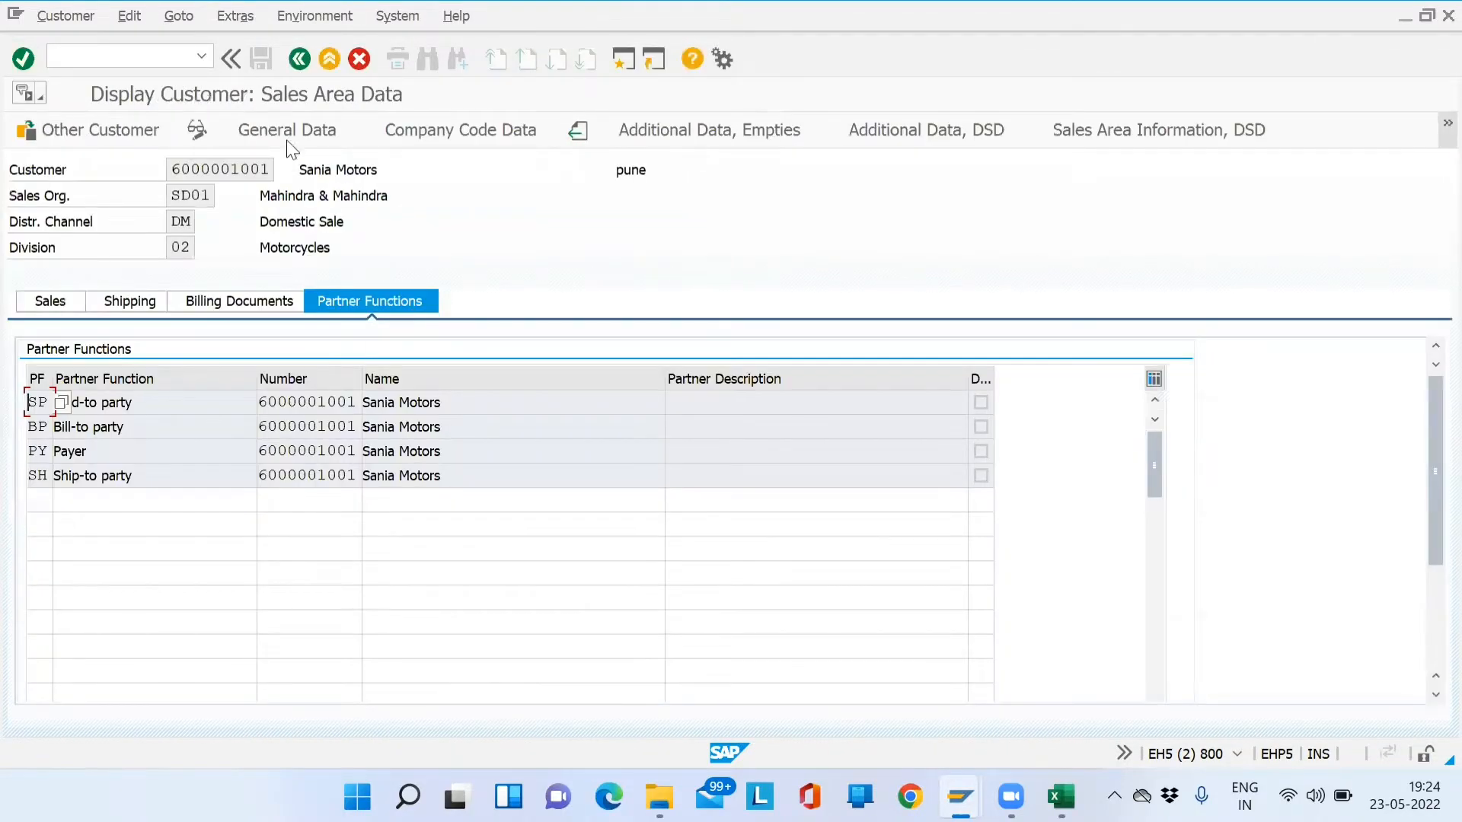
left_click(287, 128)
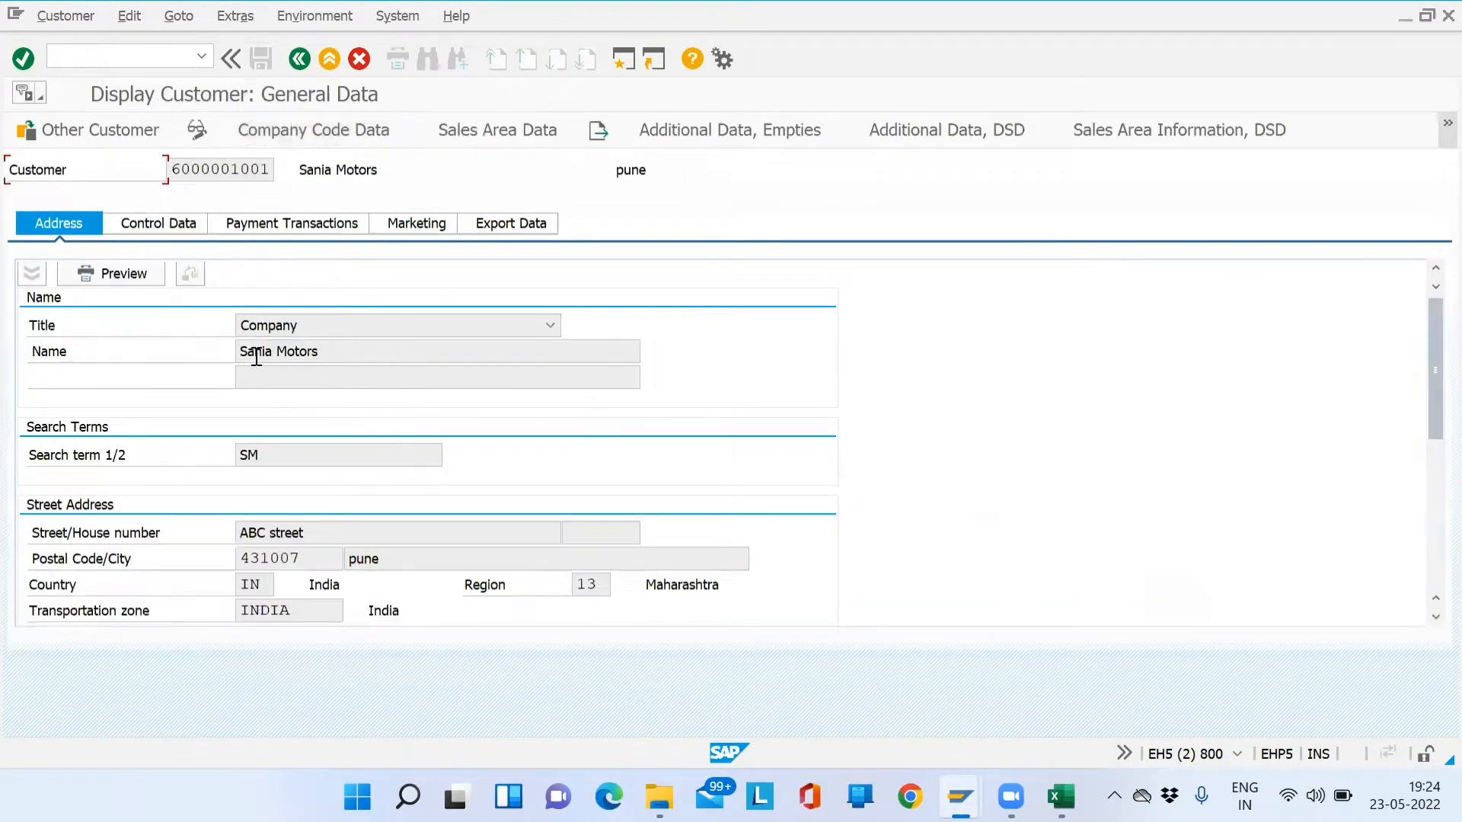
left_click_drag(323, 348, 233, 344)
left_click_drag(274, 169, 124, 171)
key("alt+Tab")
left_click(302, 374)
key("ctrl+v")
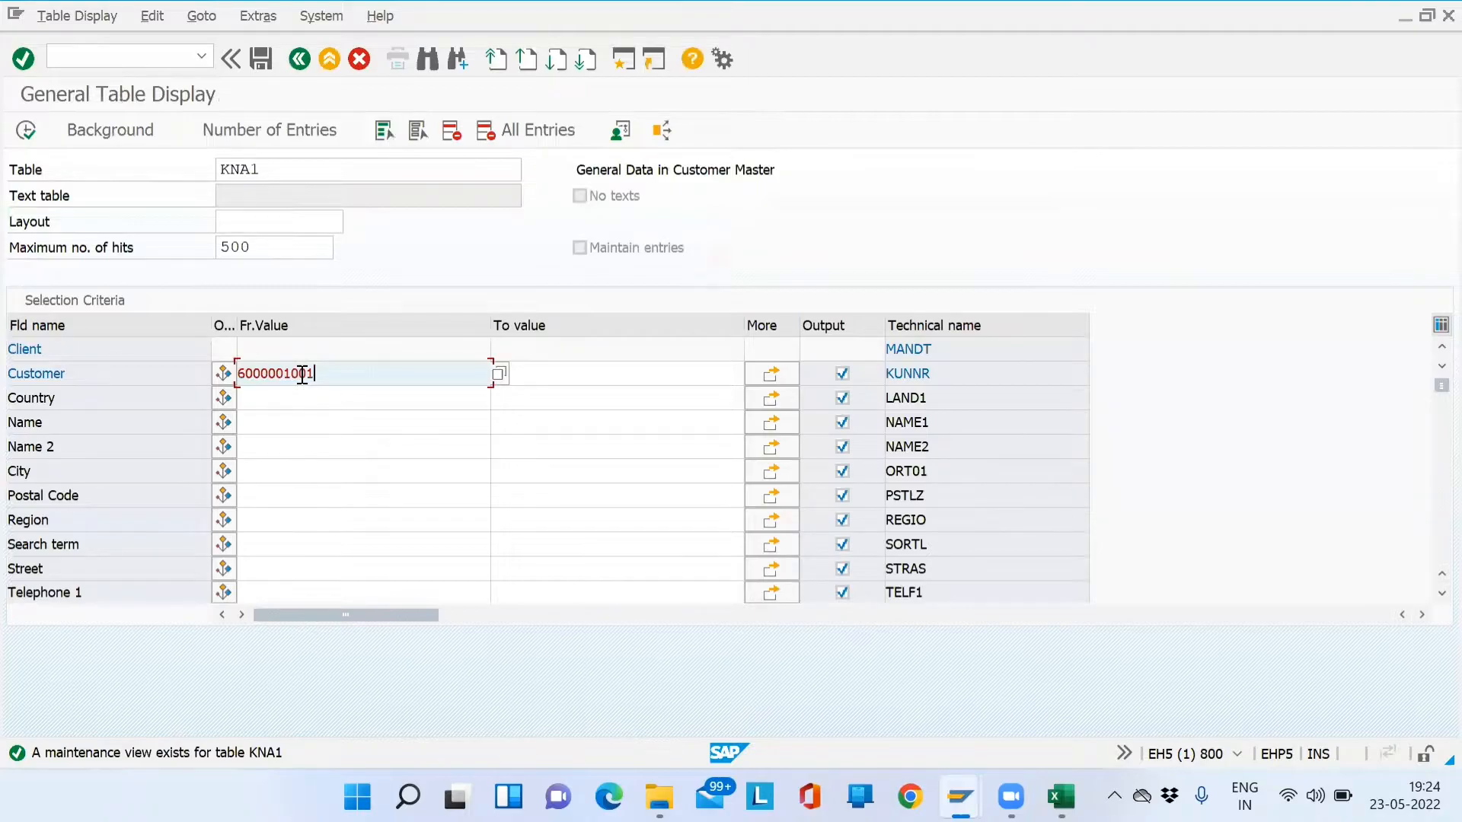
- Run the KNA1 selection and check the result's Name 1 and City values
left_click(26, 130)
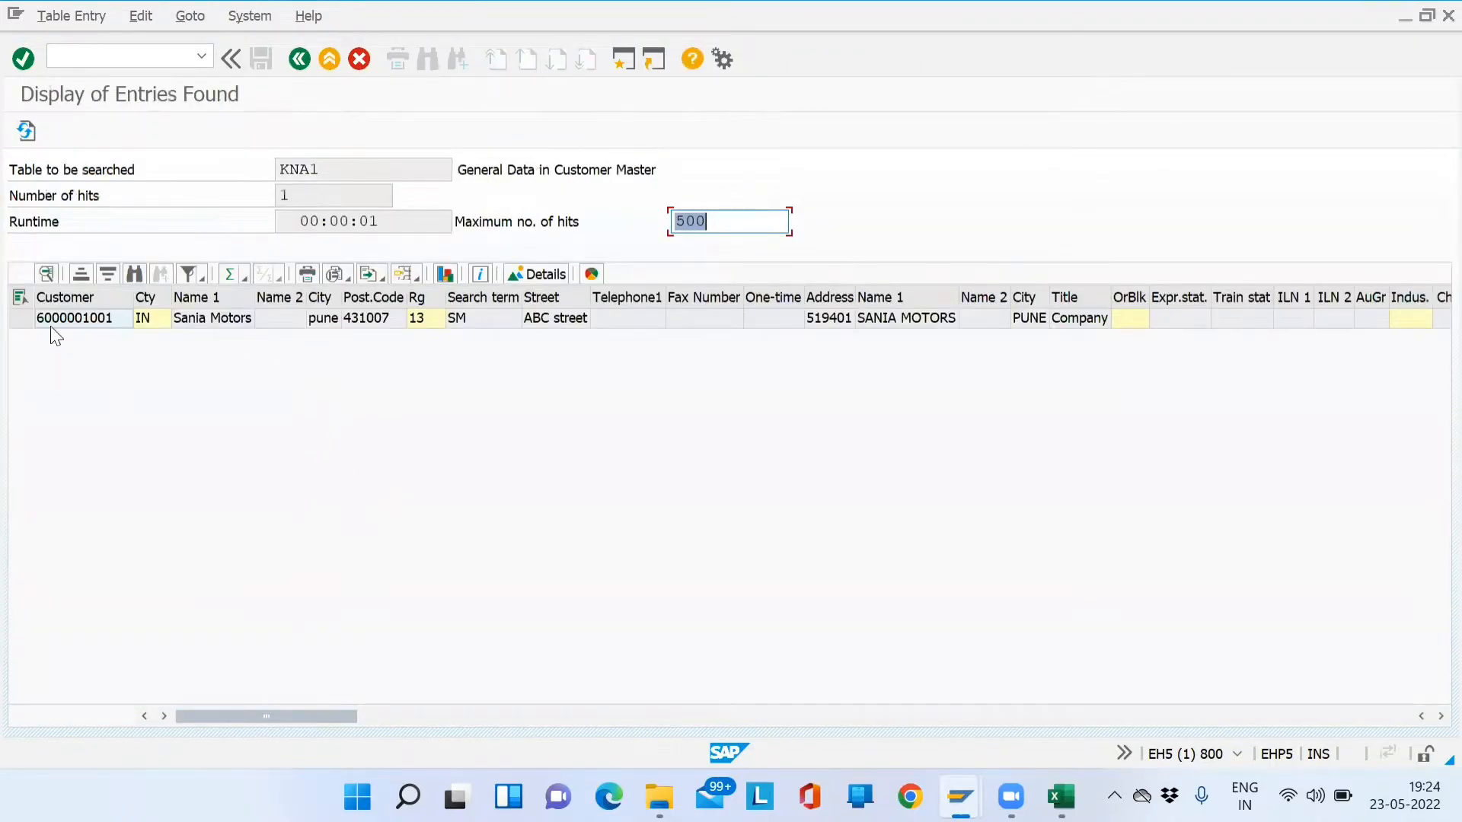
left_click(87, 323)
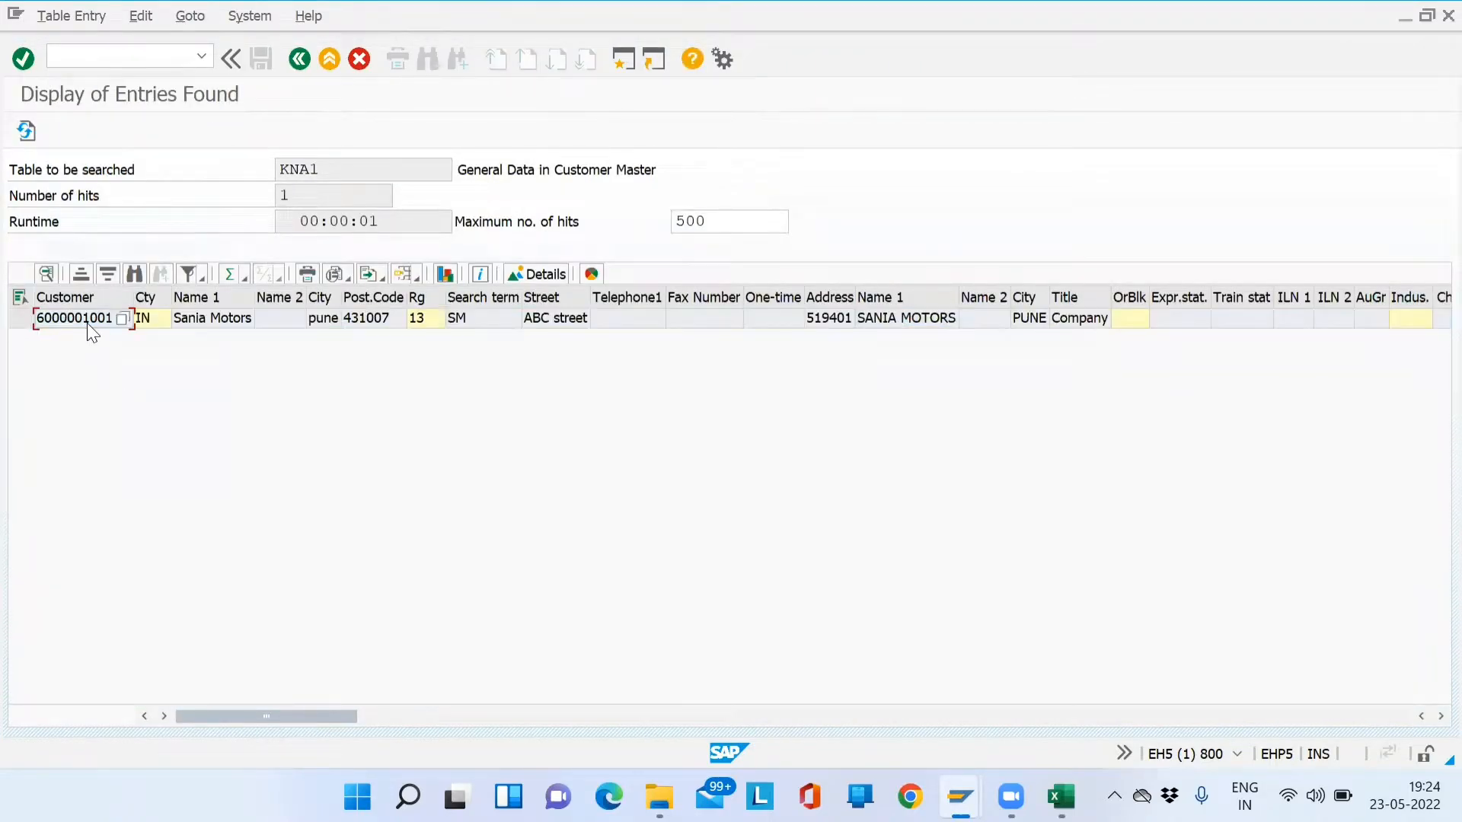
left_click(203, 323)
left_click(322, 323)
- Note the KNA1 table name and return to the customer's general data window
key("alt+Tab")
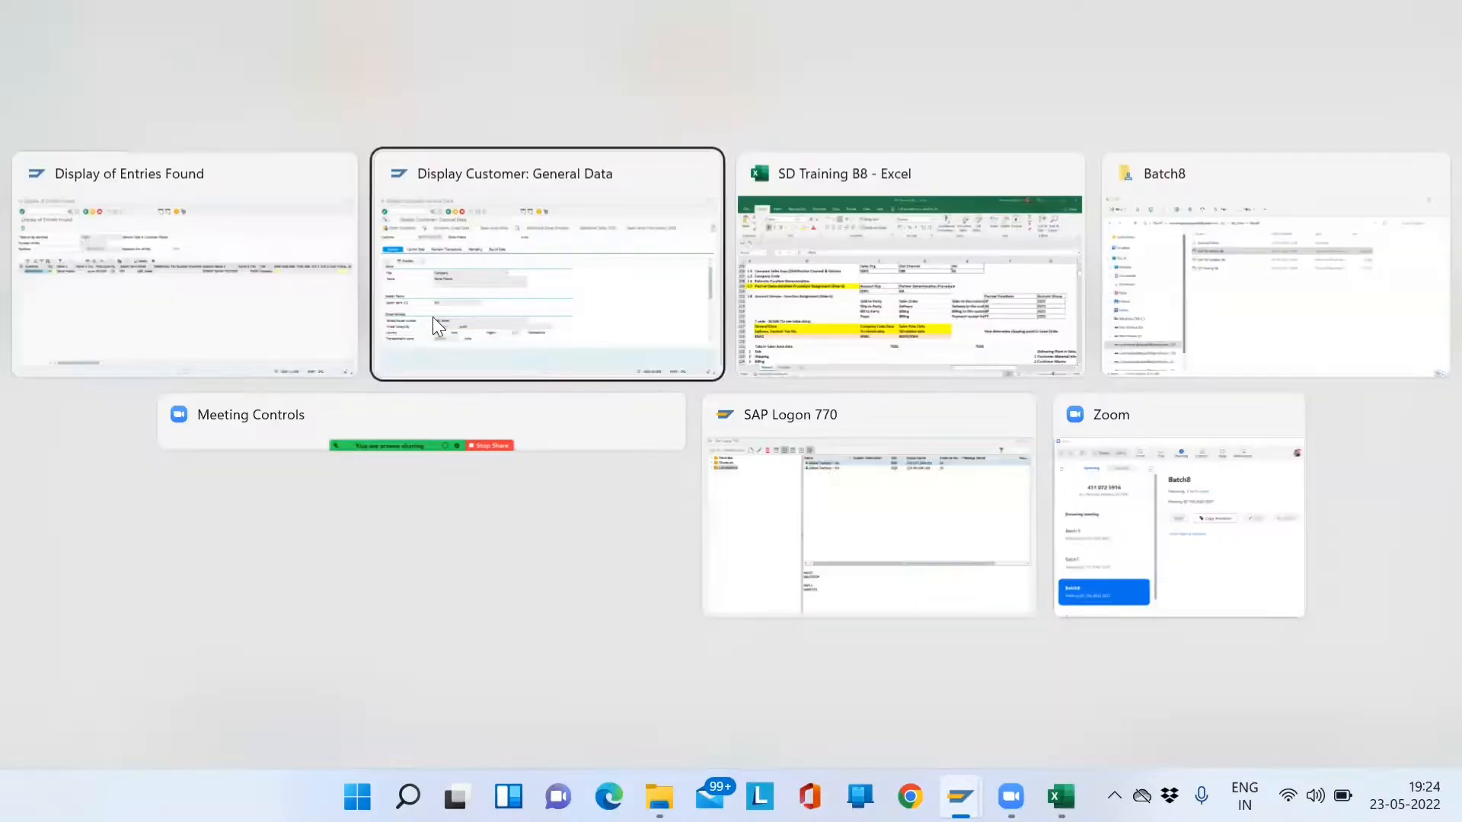
key("alt+Tab")
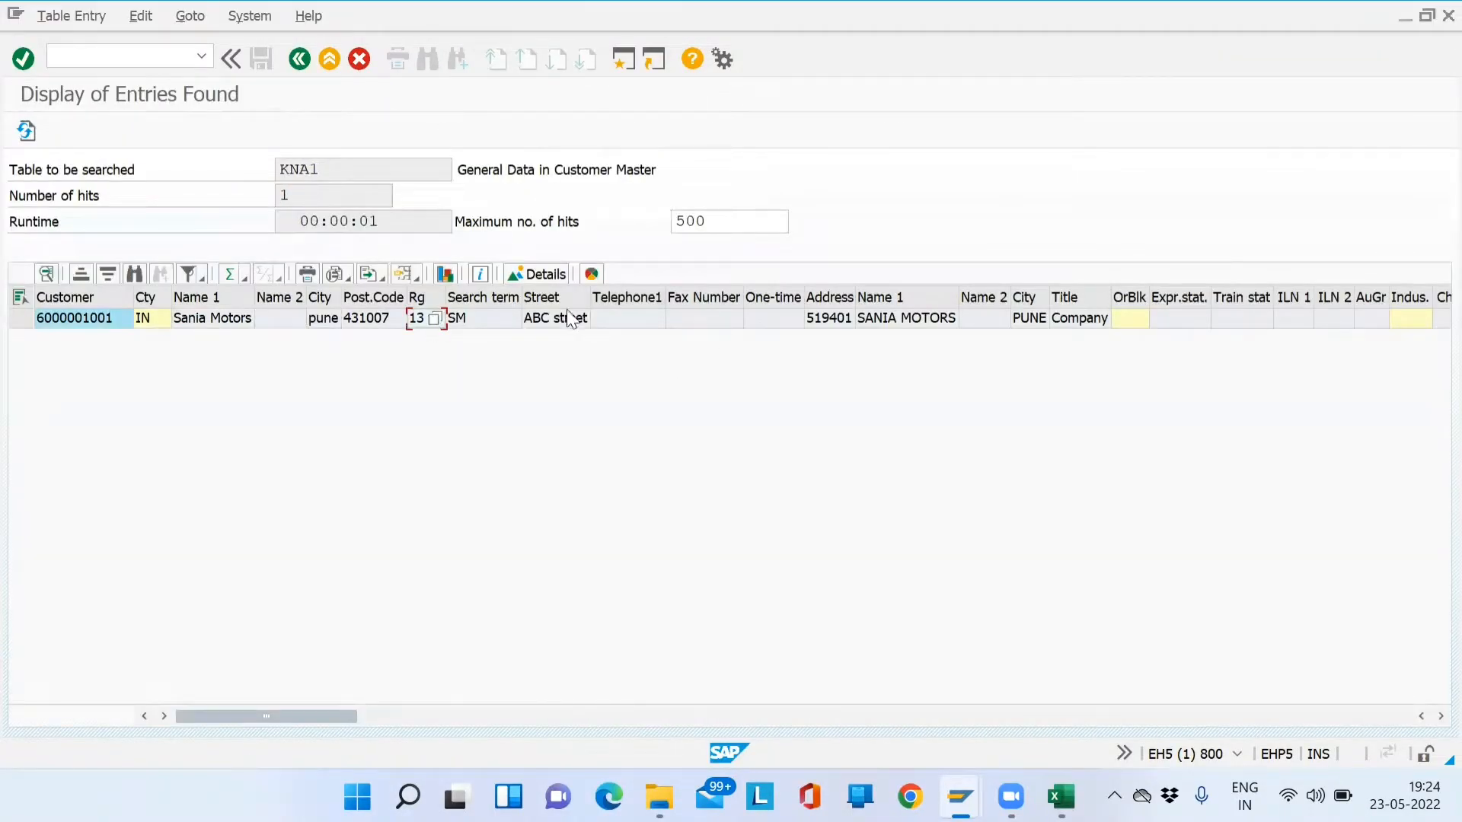
left_click_drag(391, 173, 247, 186)
key("alt+Tab")
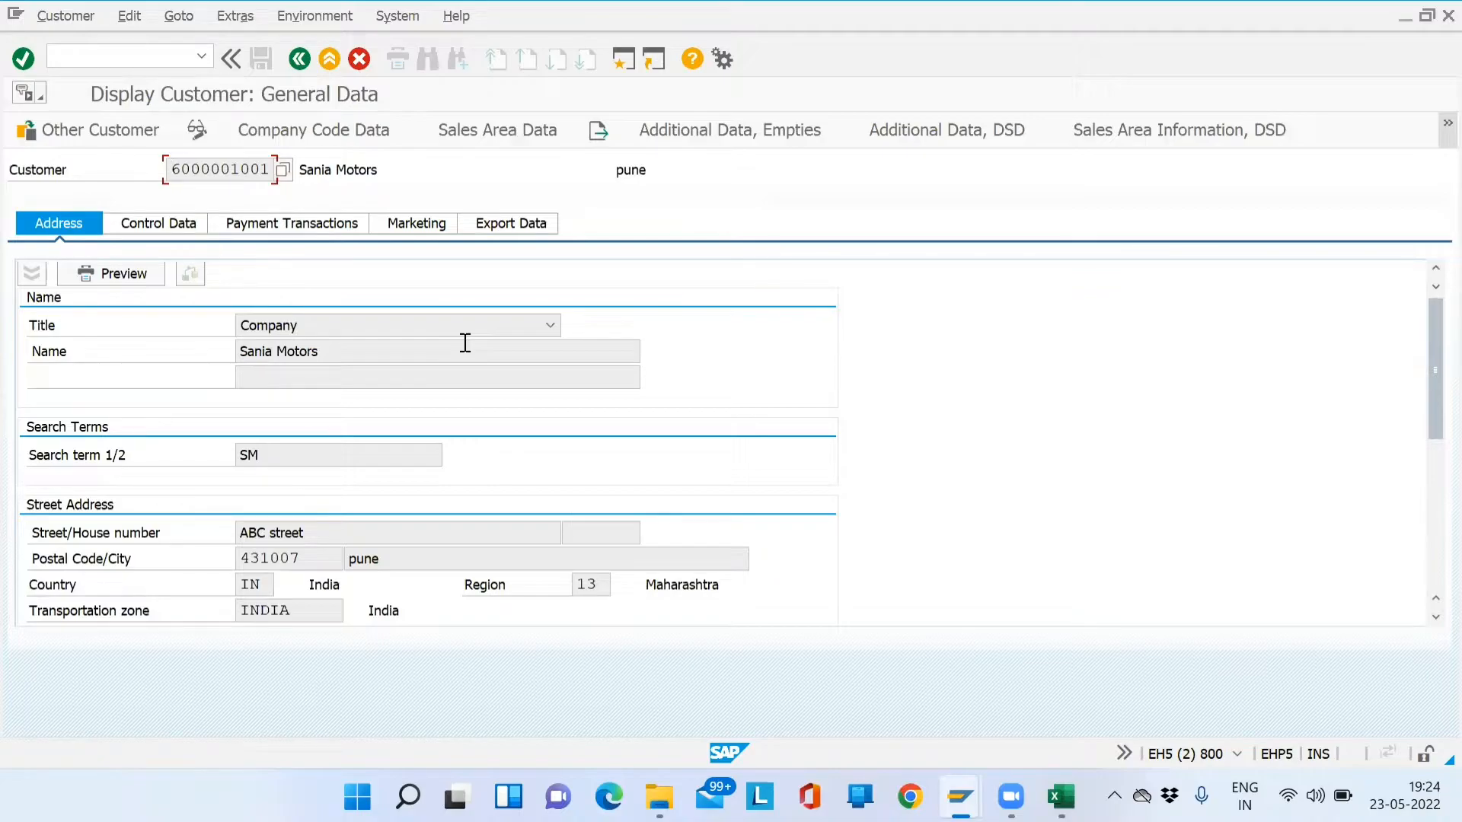
left_click(329, 127)
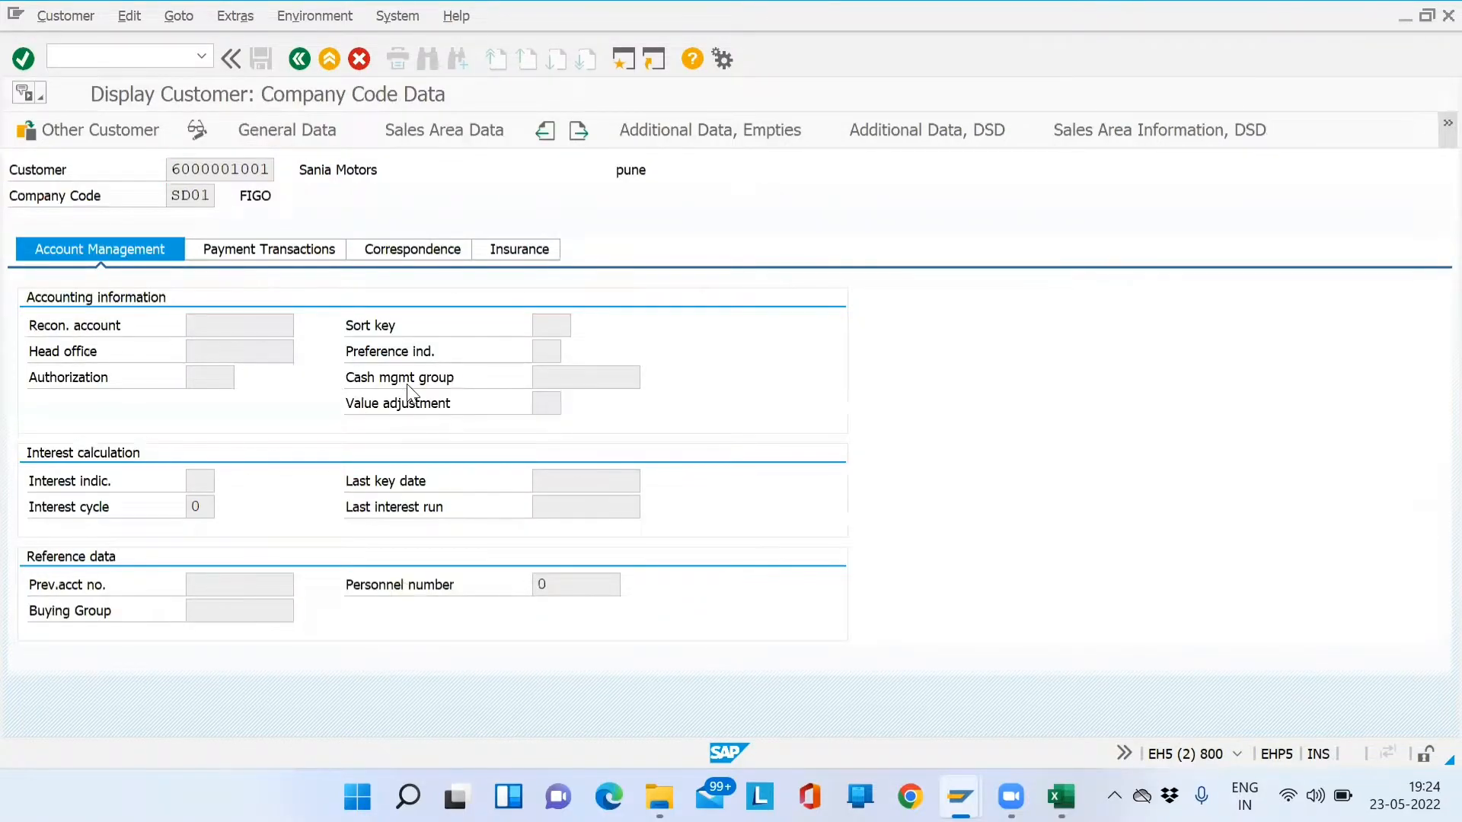
key("alt+Tab")
key("alt+Tab")
left_click(295, 69)
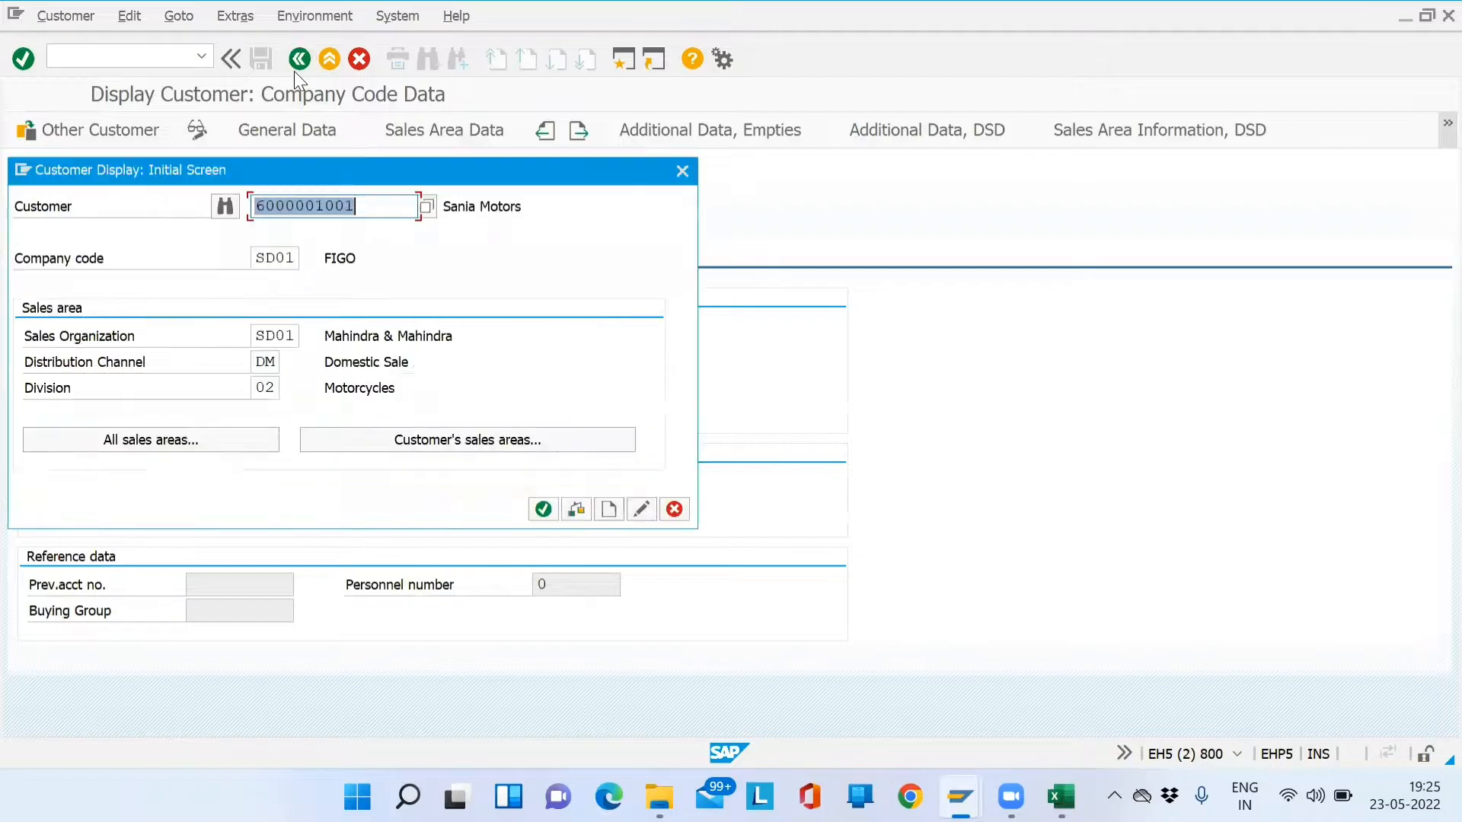
key("Return")
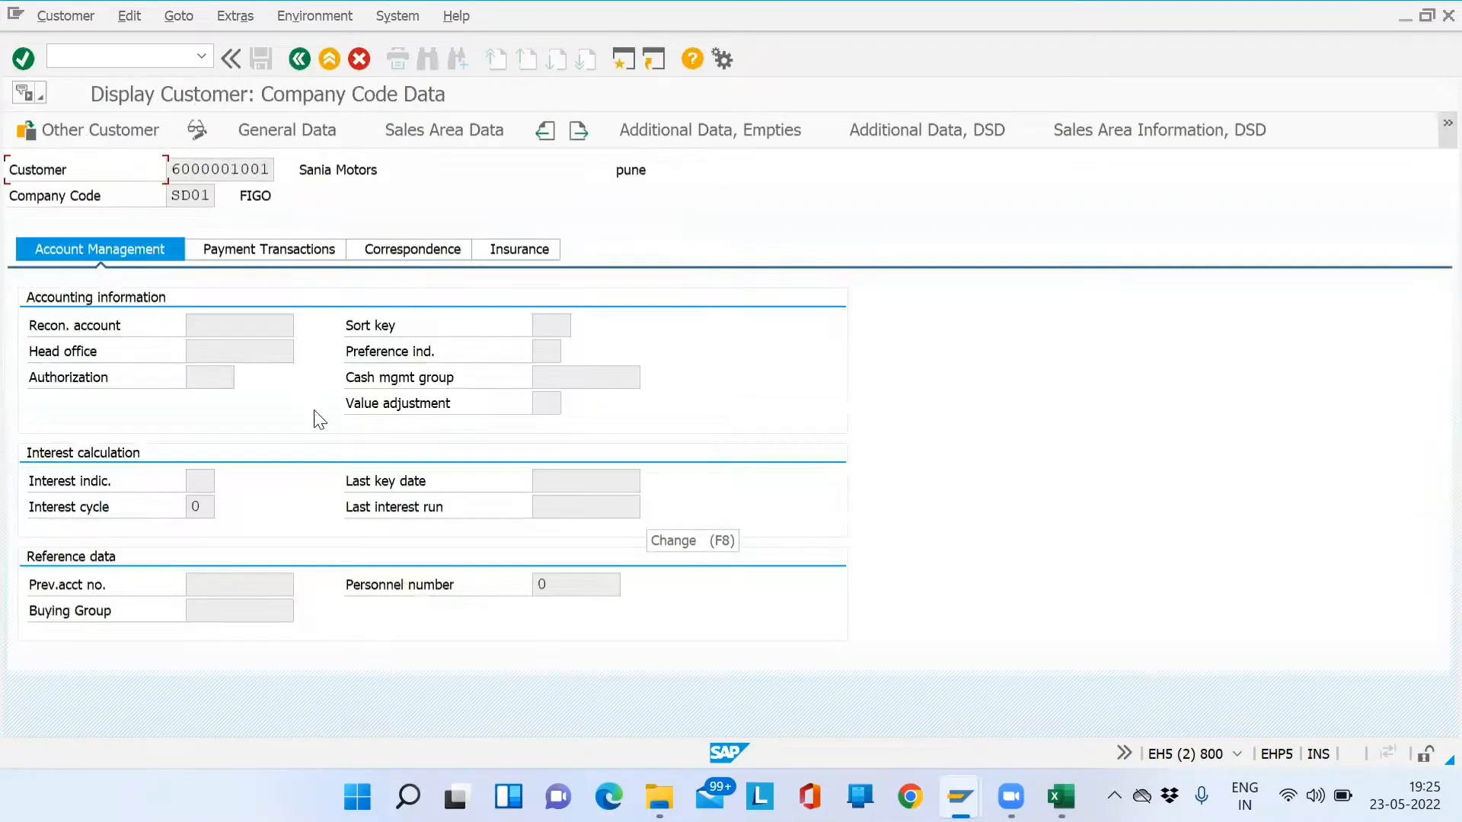
left_click(272, 130)
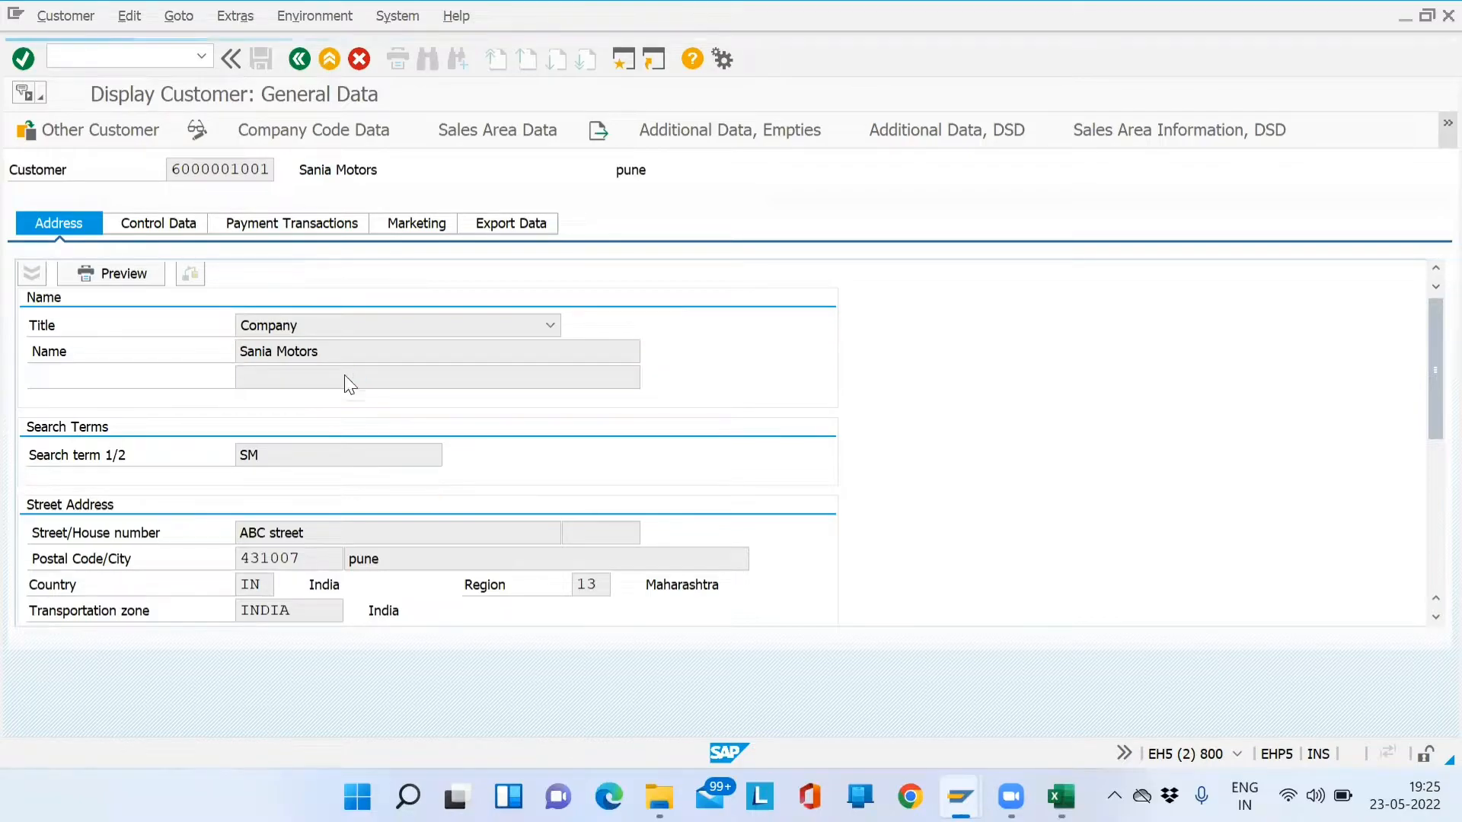
left_click(369, 348)
key("F1")
- Check the Name field's technical info, screen field ADDR1_DATA-NAME1, then close its help
left_click(476, 138)
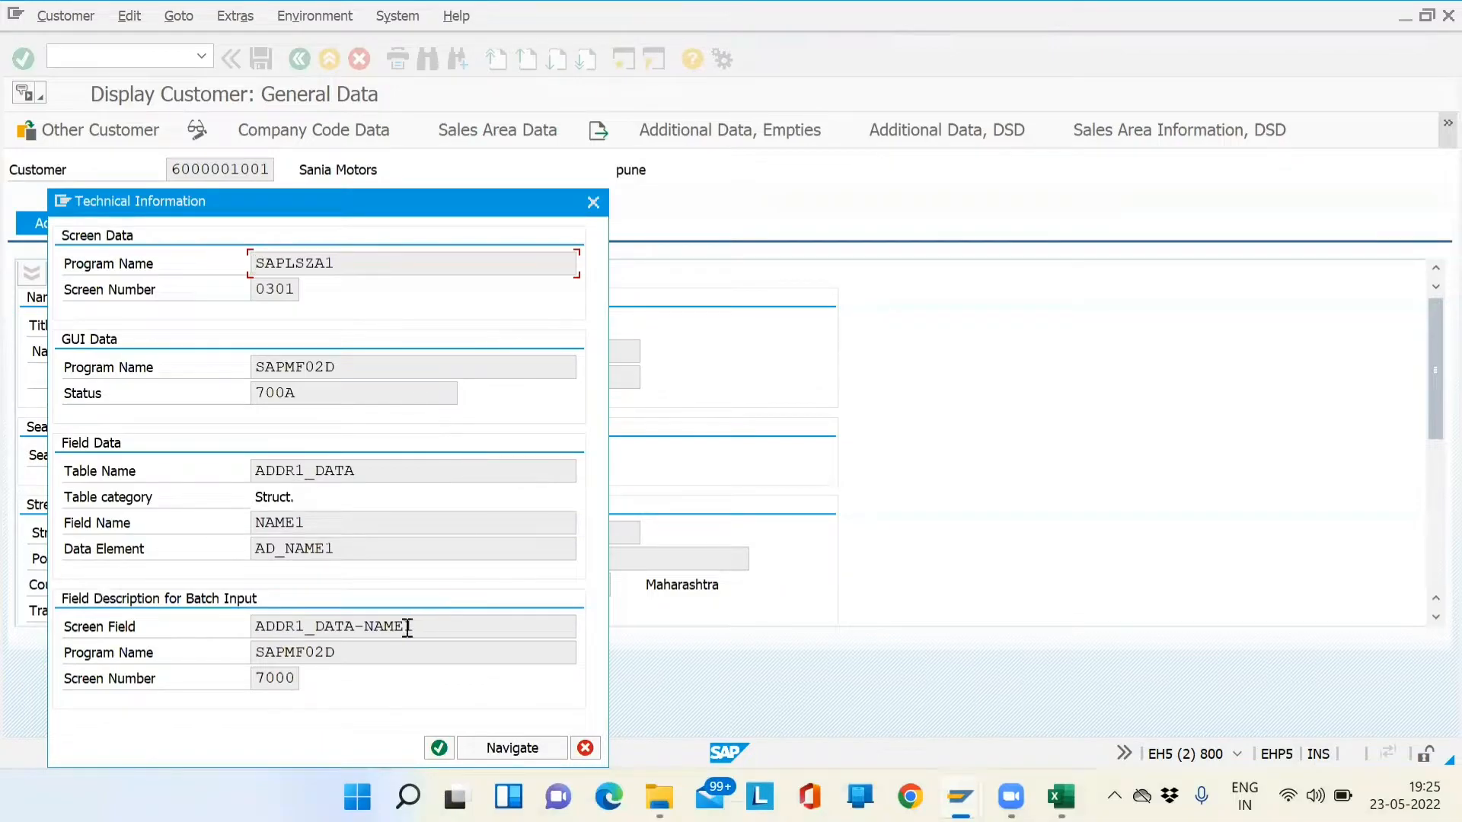
left_click_drag(471, 629, 293, 659)
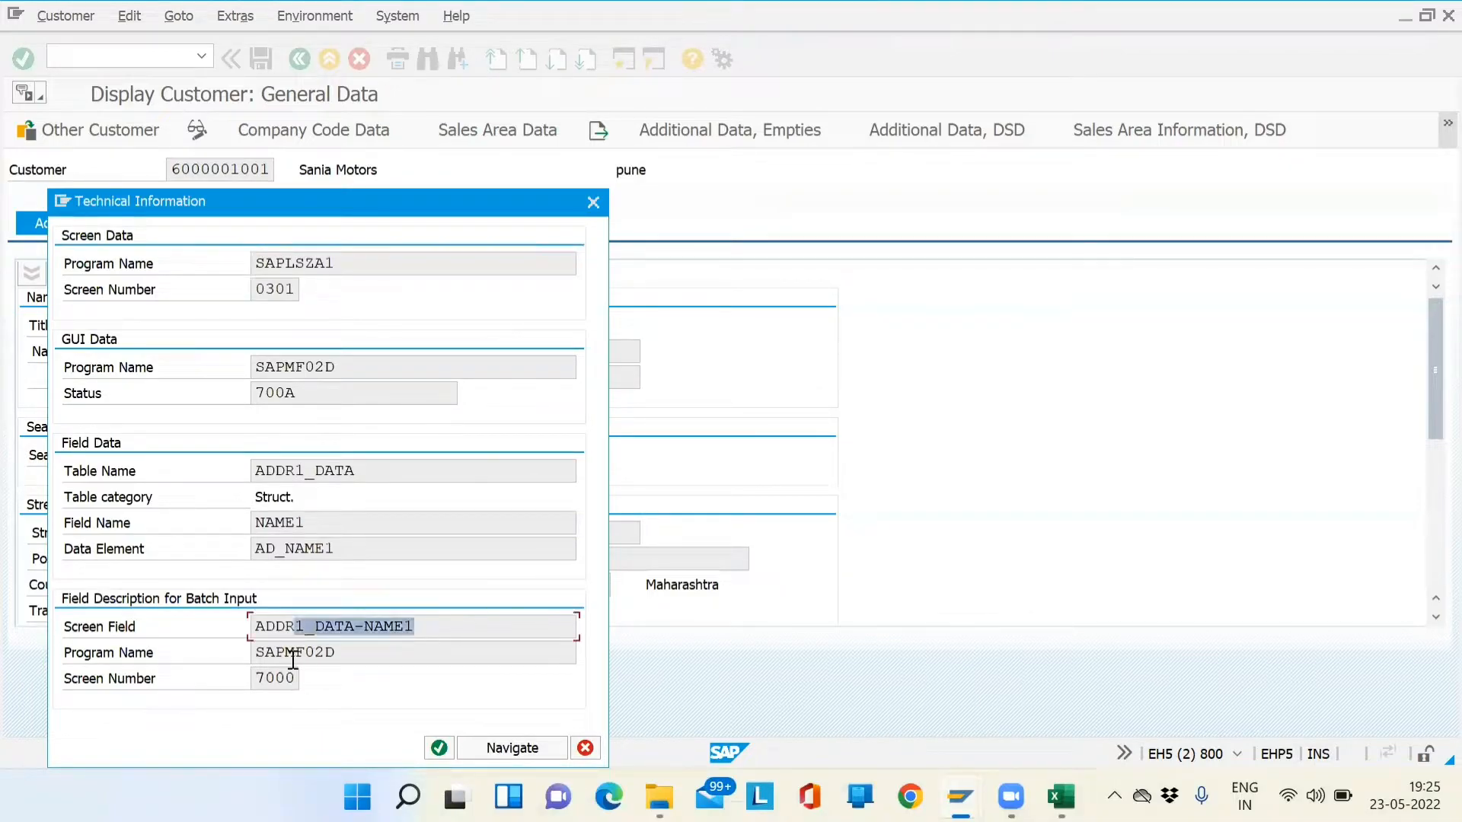
left_click_drag(217, 625, 211, 624)
left_click(351, 649)
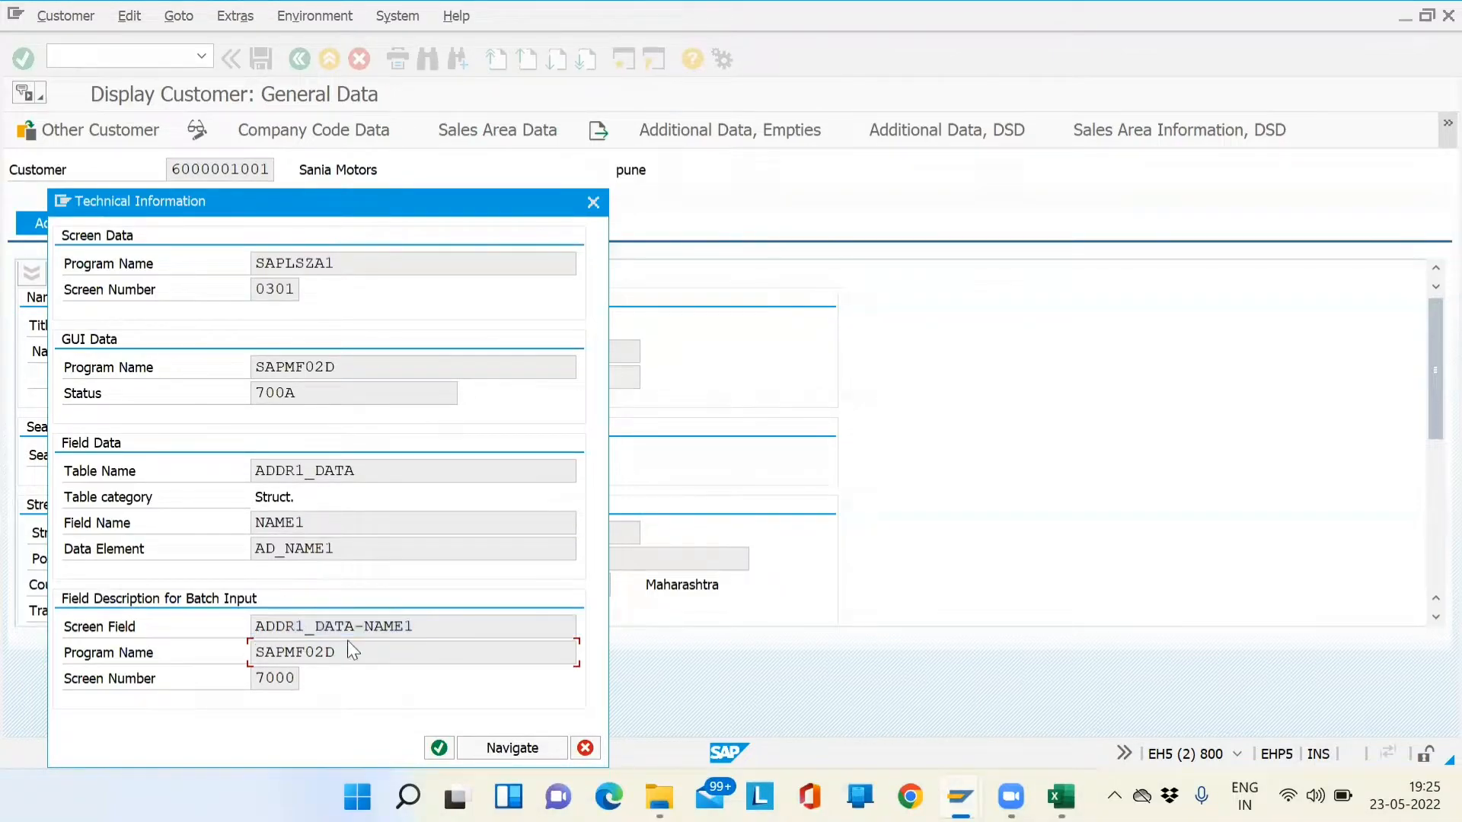
left_click_drag(350, 629, 212, 622)
left_click_drag(426, 625, 370, 626)
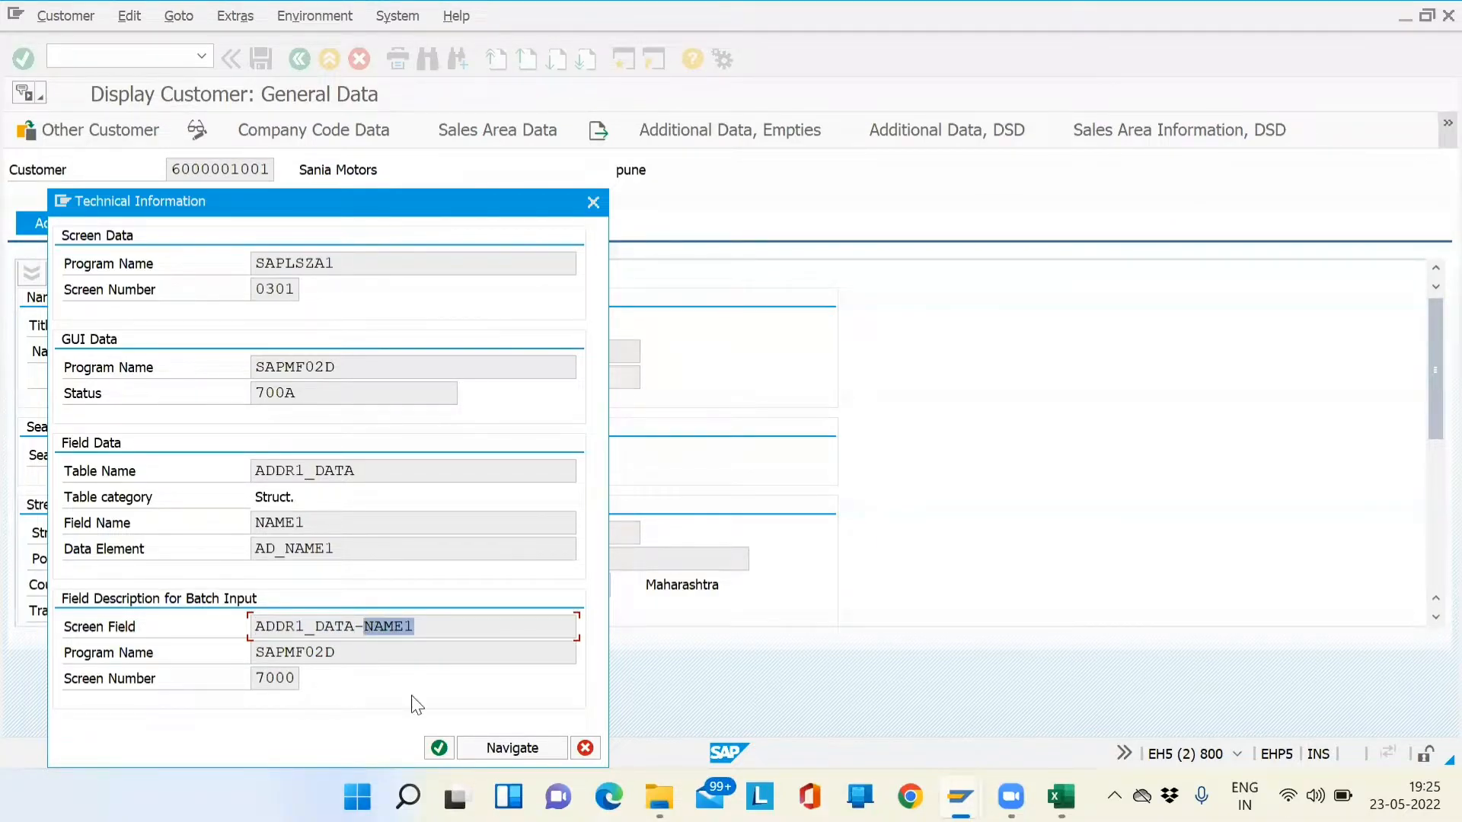
left_click(440, 749)
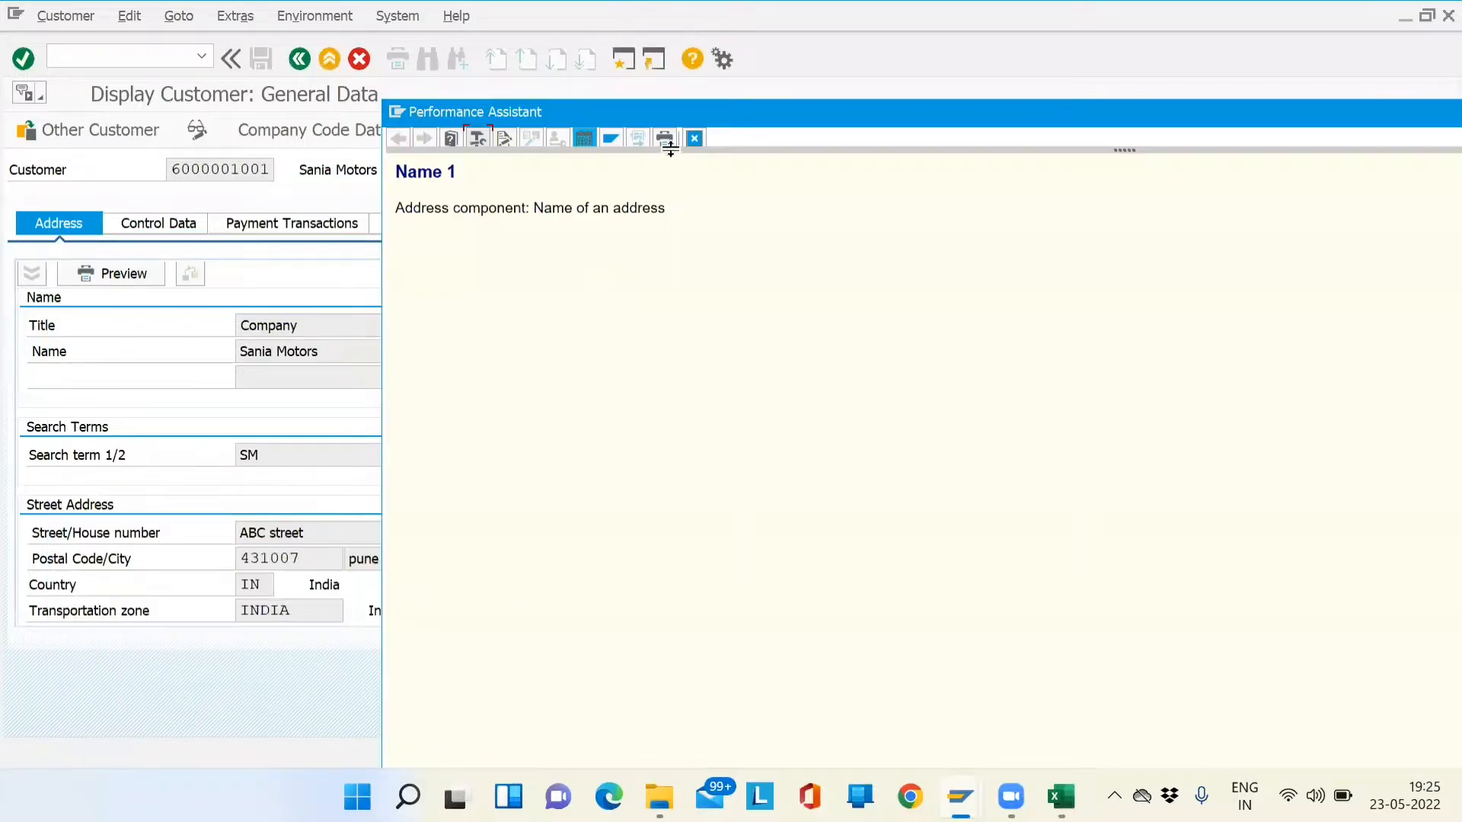
left_click(694, 140)
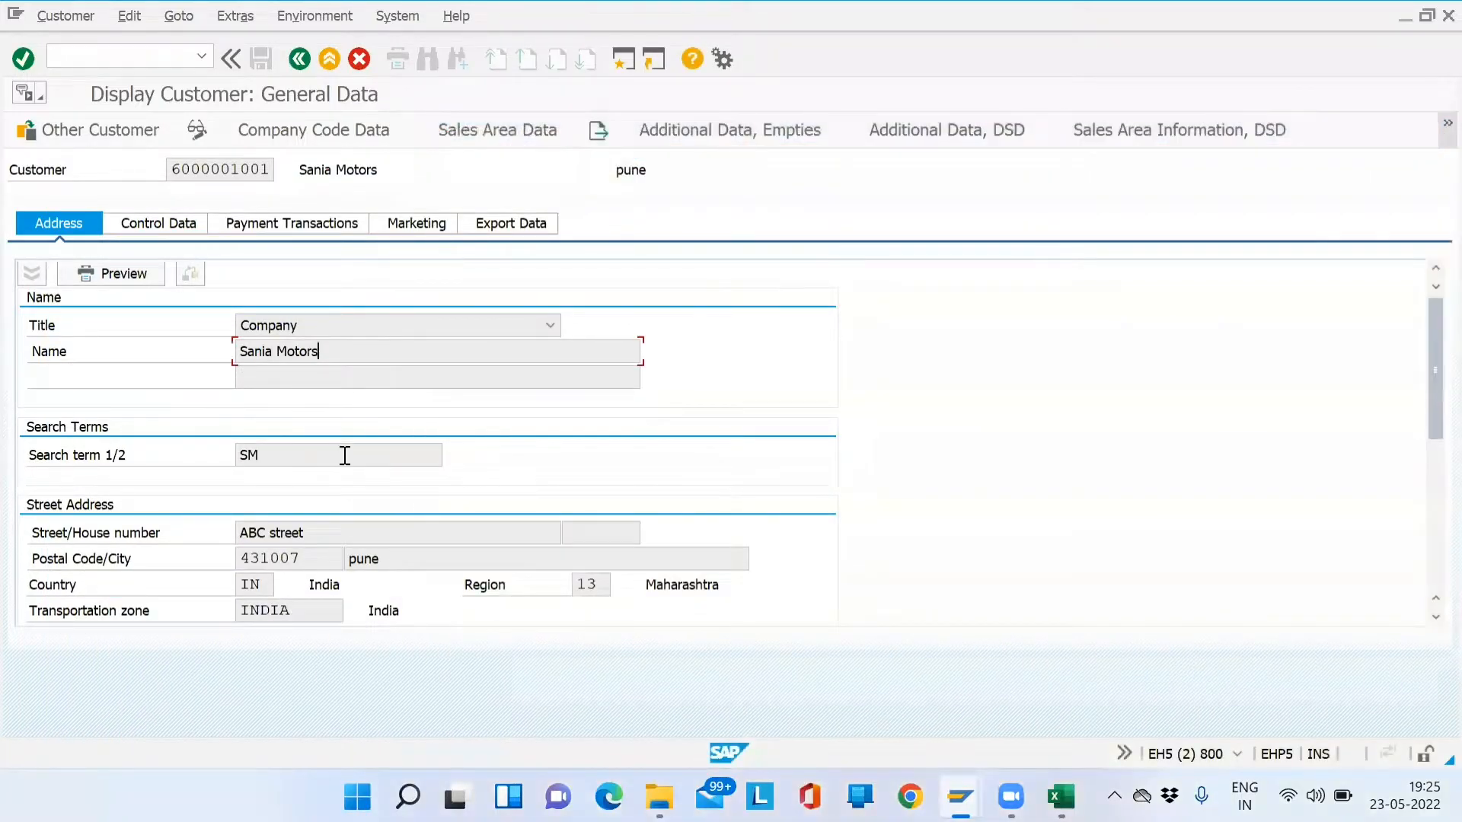
- Check Search Term 1's technical details (SORT1) and close its help
key("F1")
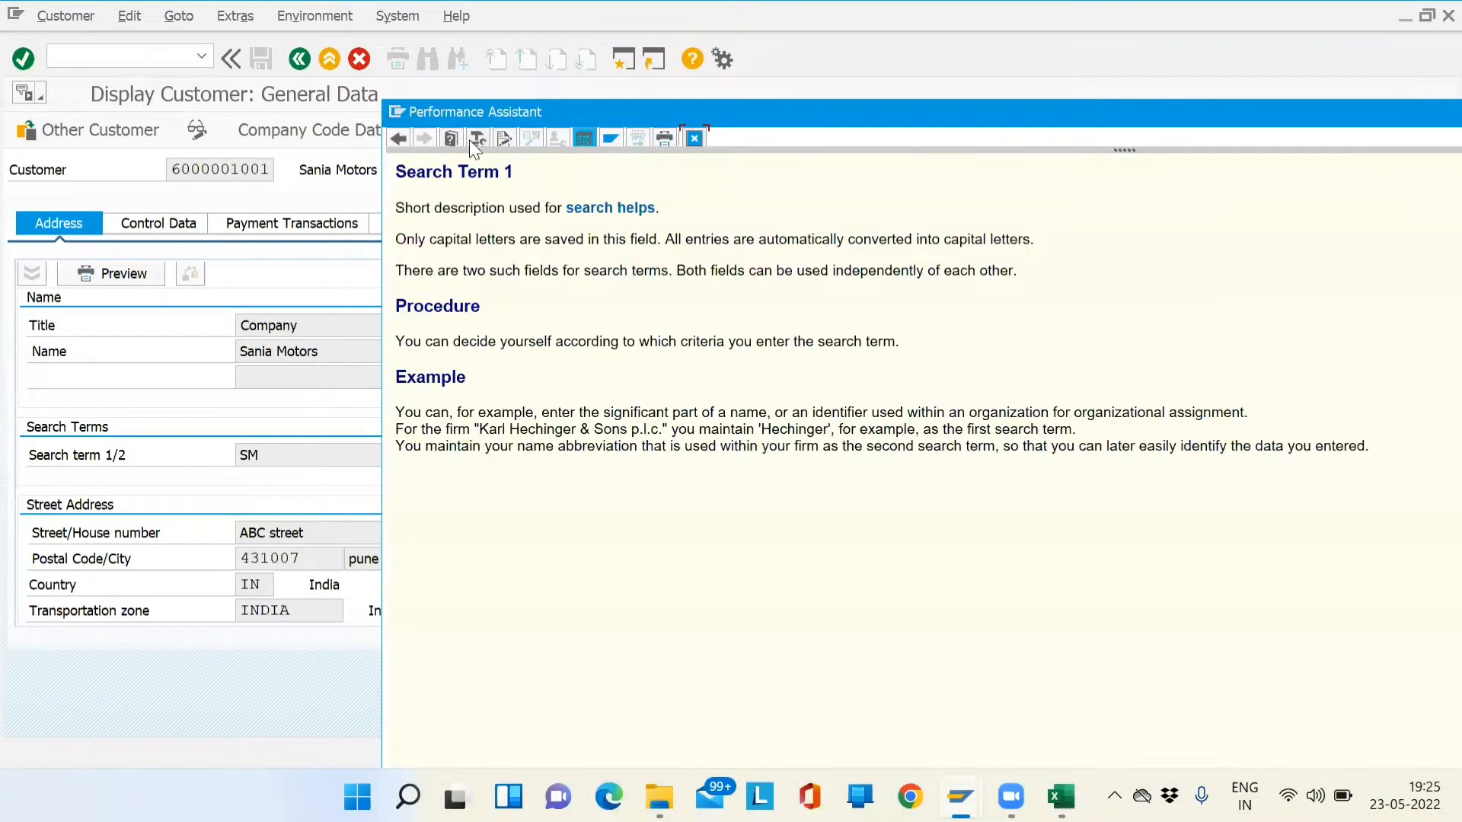
left_click(473, 140)
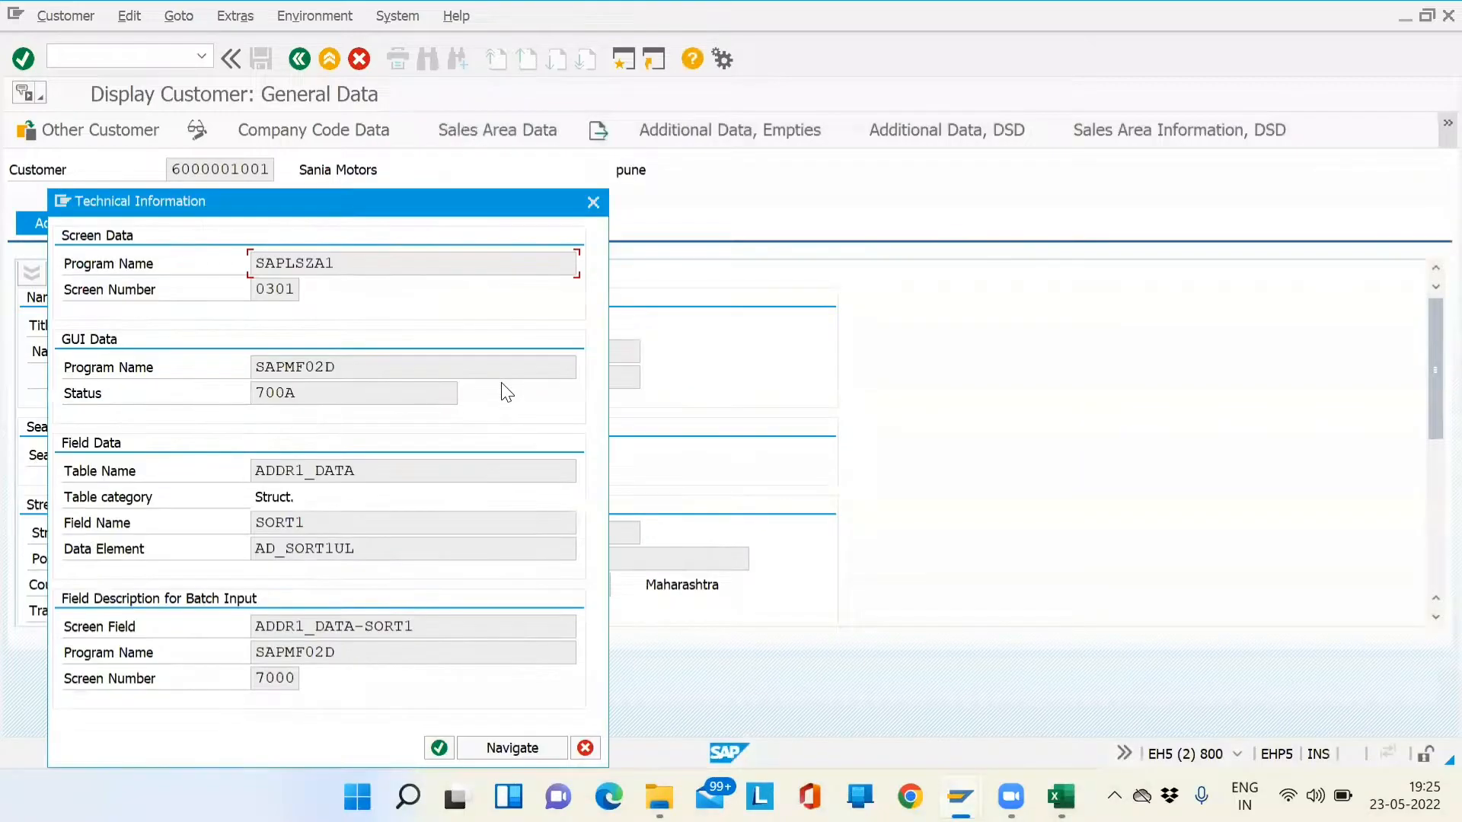
left_click(593, 202)
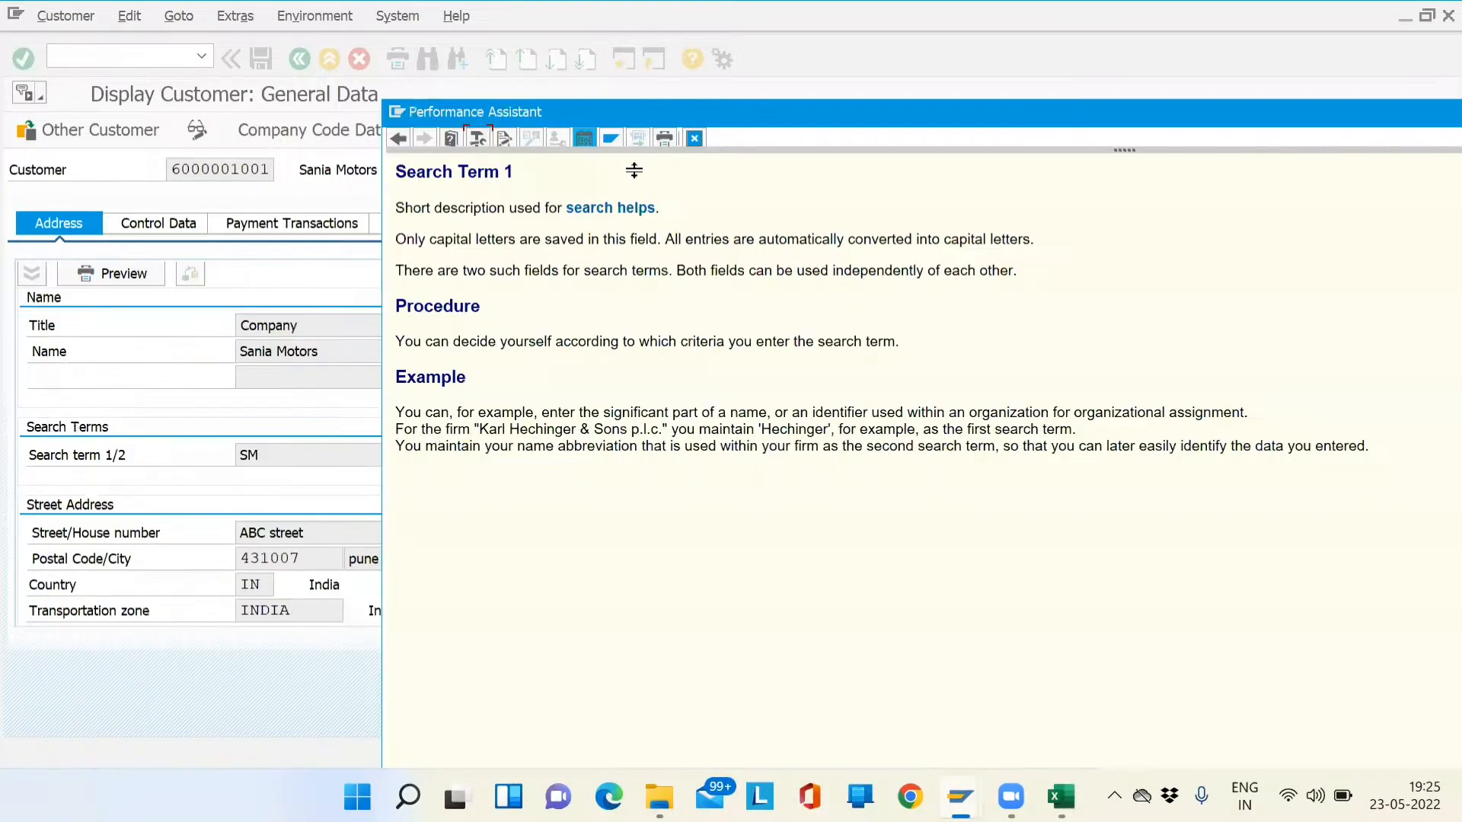
left_click(695, 140)
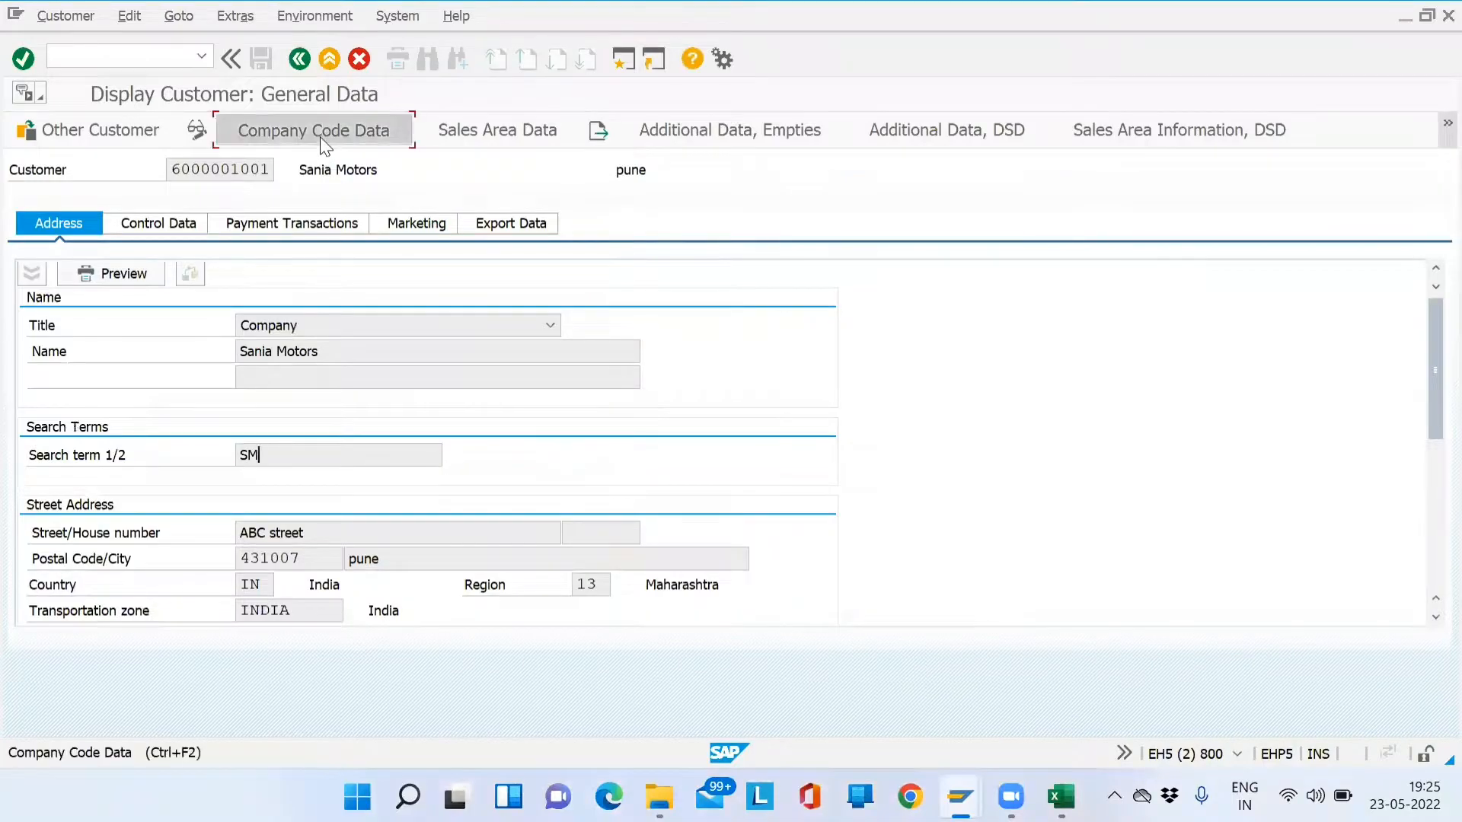
- Look up the reconciliation account's technical info, screen field KNB1-AKONT
left_click(233, 333)
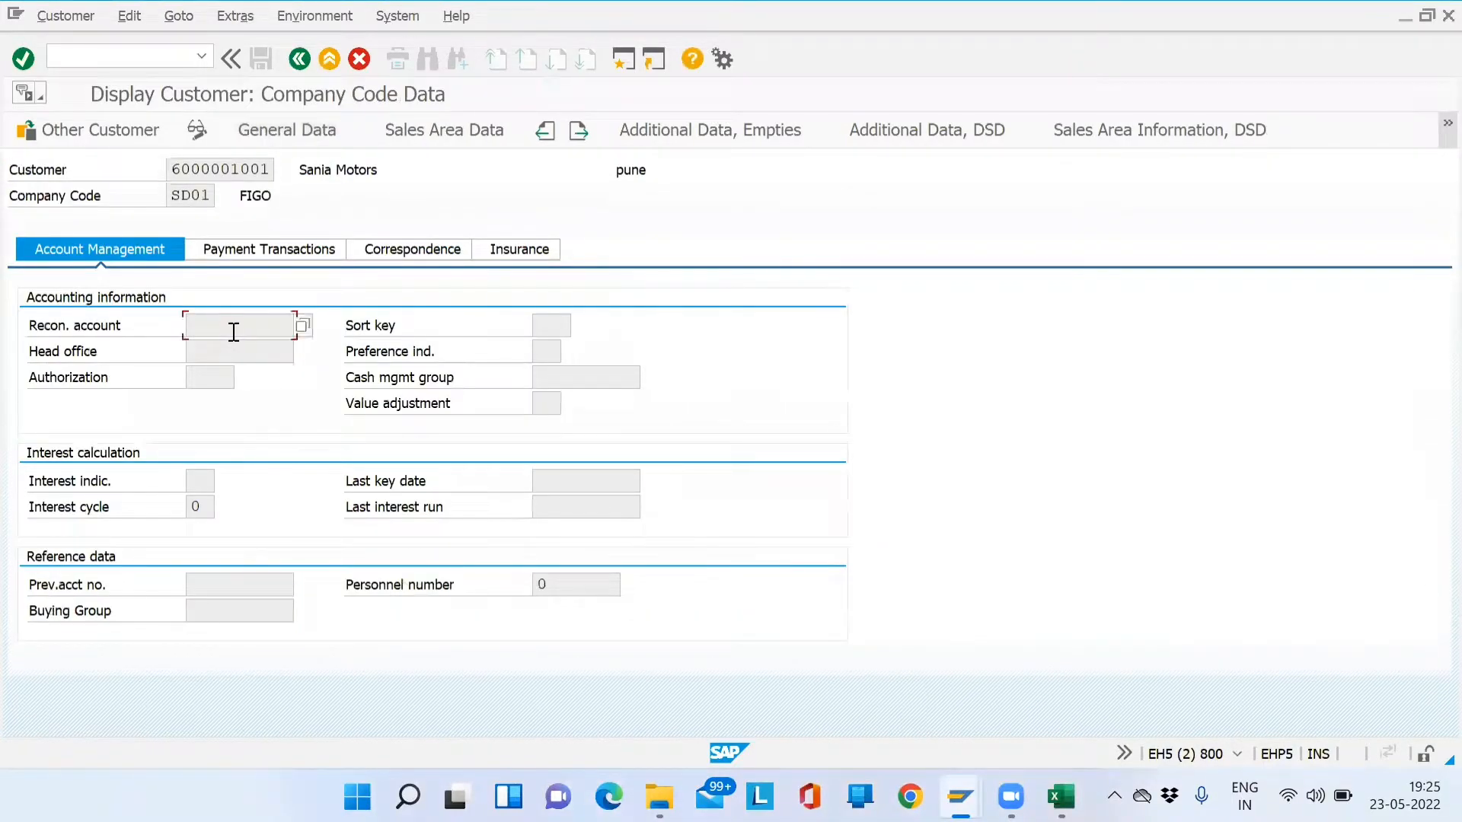
key("F1")
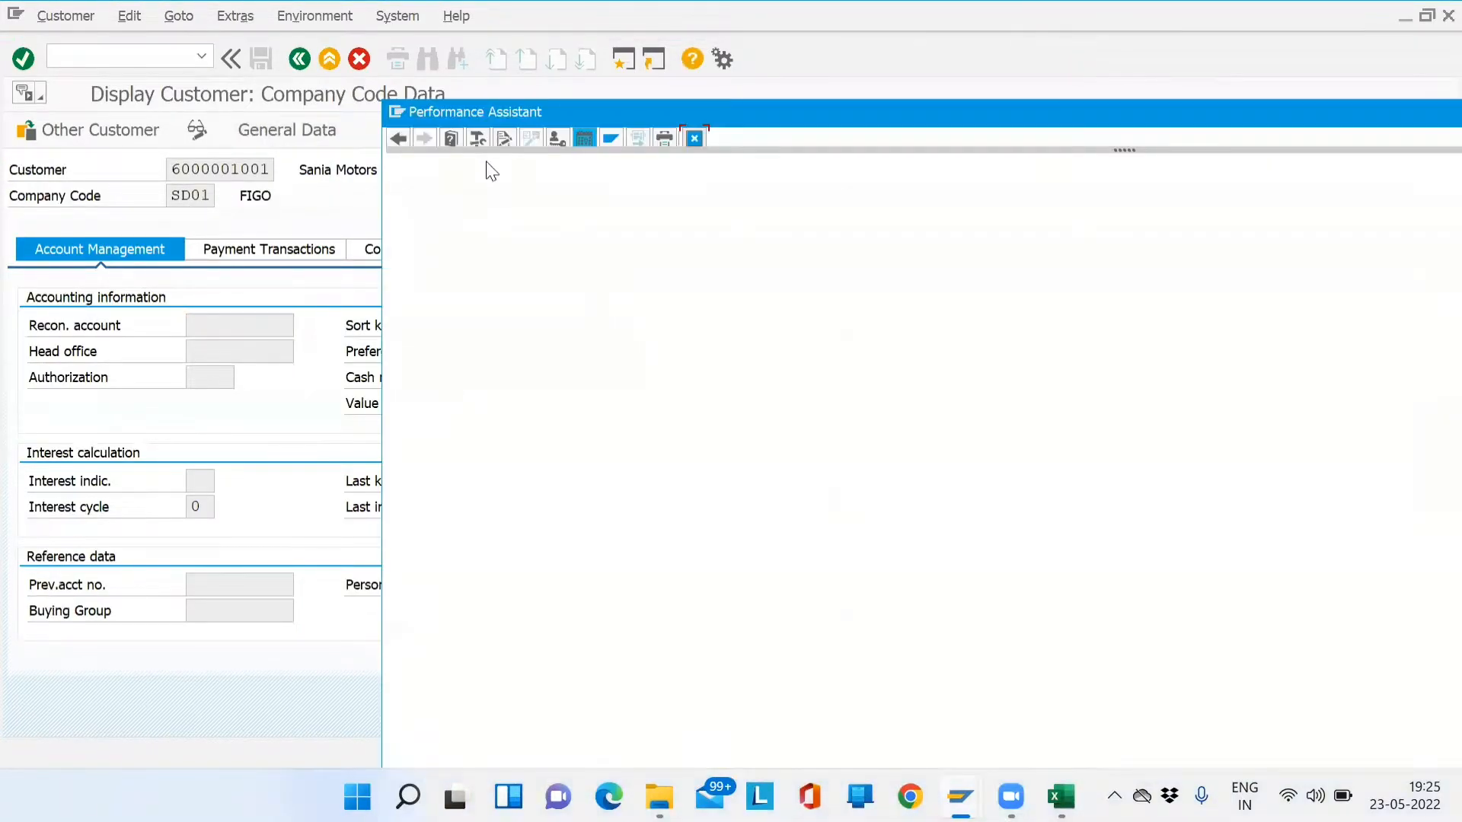
left_click(479, 140)
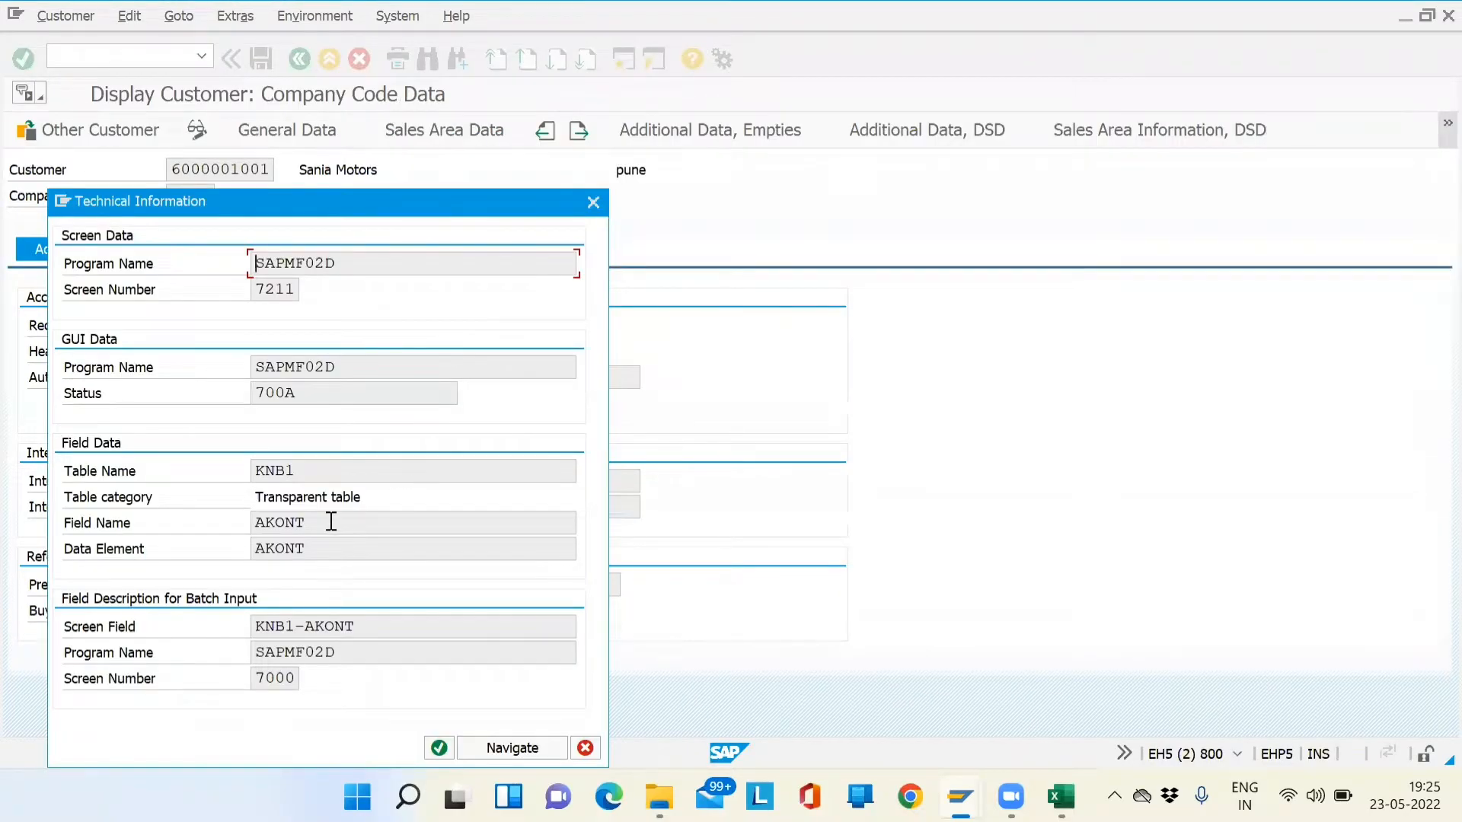
left_click_drag(259, 643, 355, 630)
left_click(291, 626)
left_click_drag(355, 630, 308, 631)
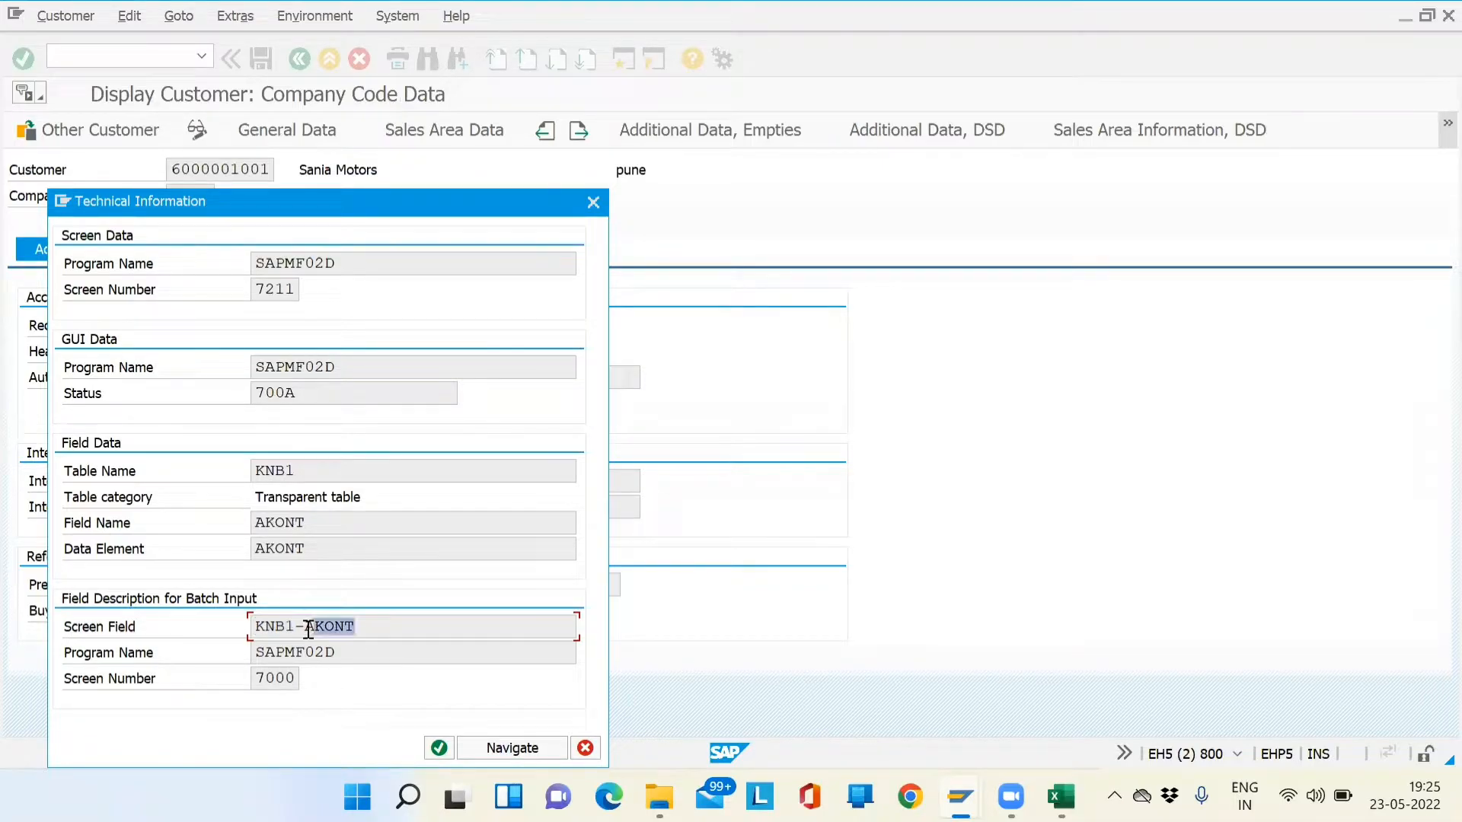
left_click(439, 746)
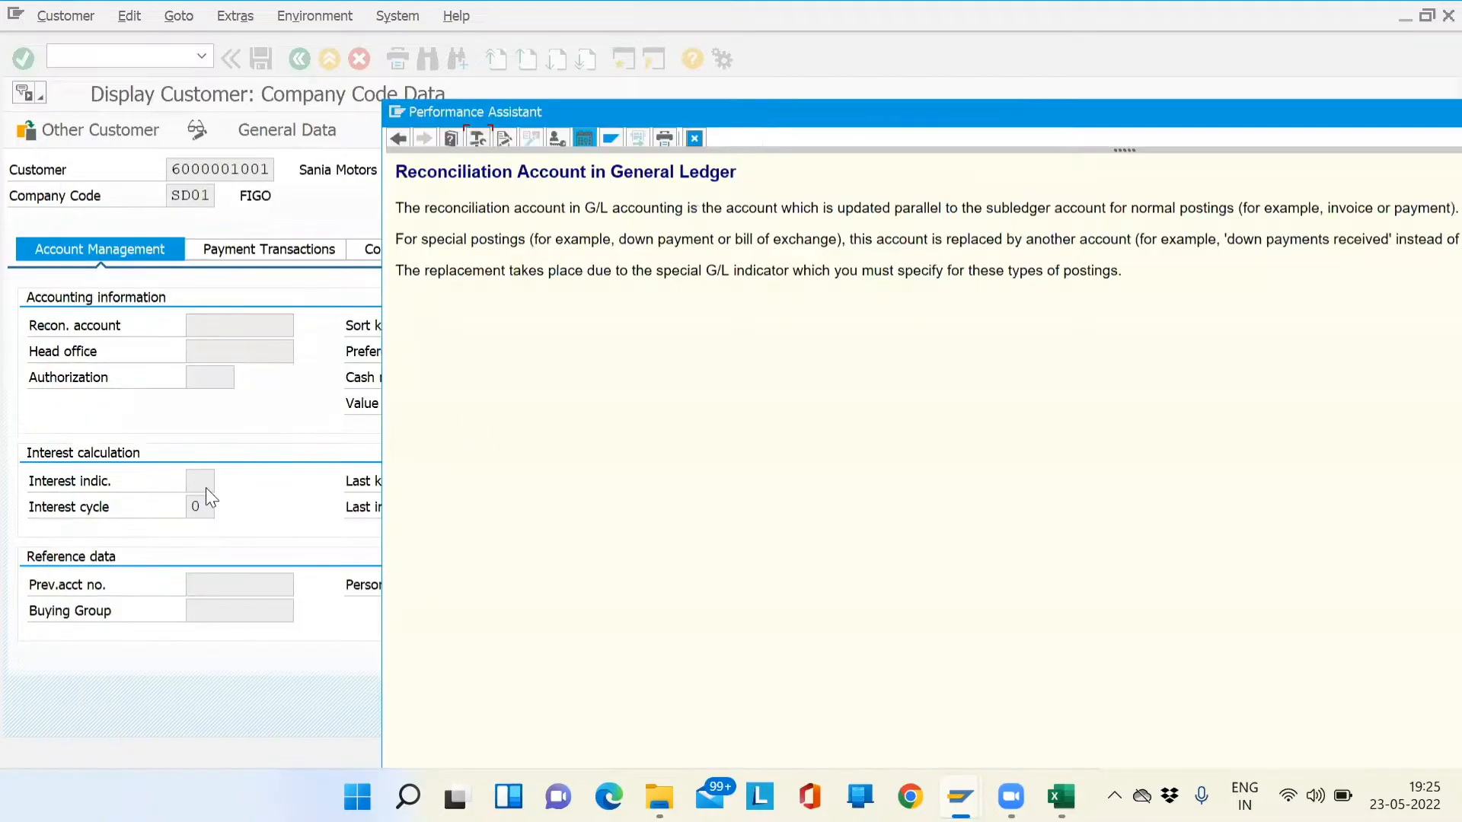
left_click(695, 138)
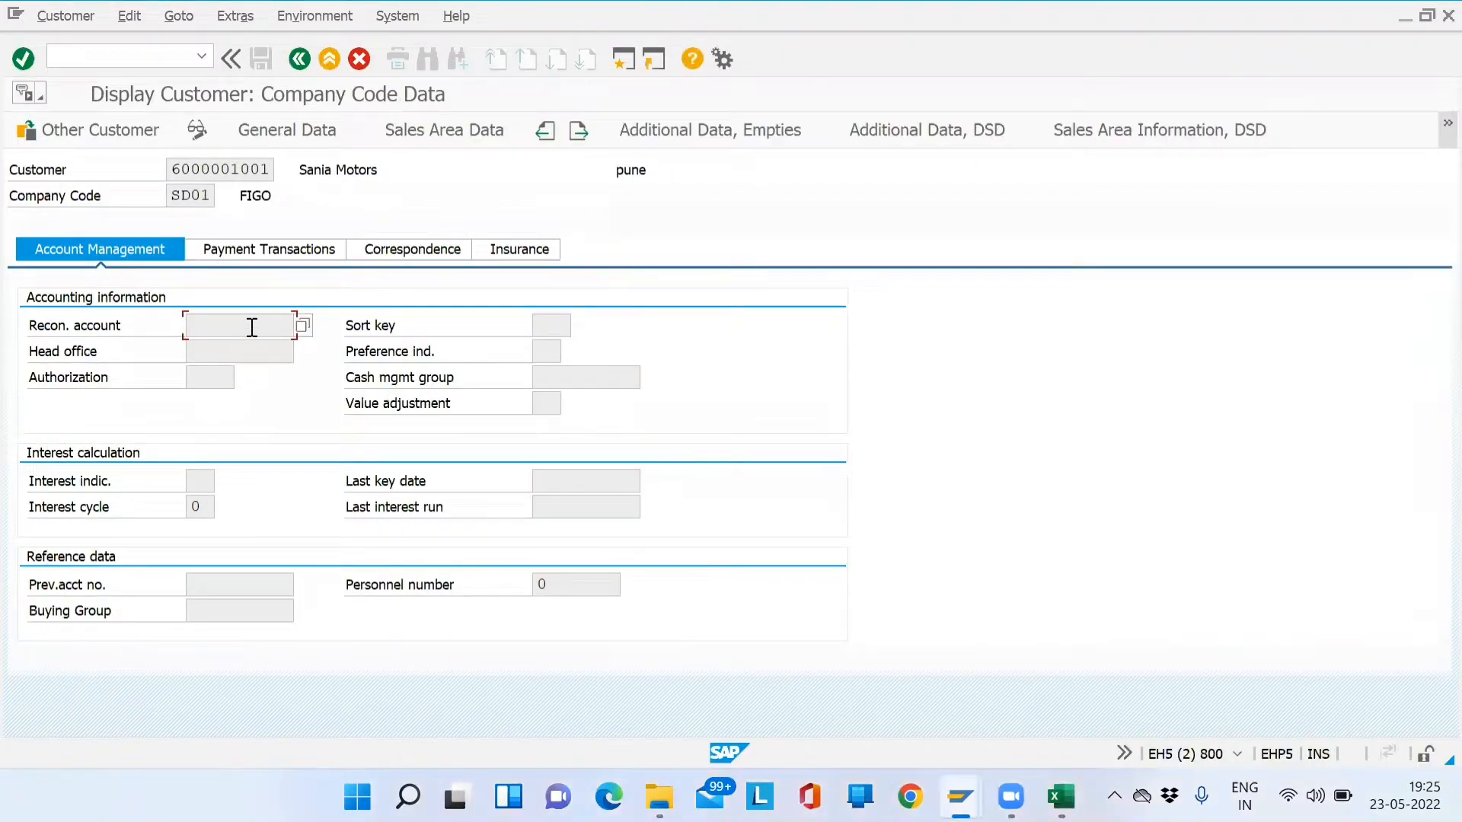
- Reopen the reconciliation account details to point out table KNB1 and field AKONT
key("F1")
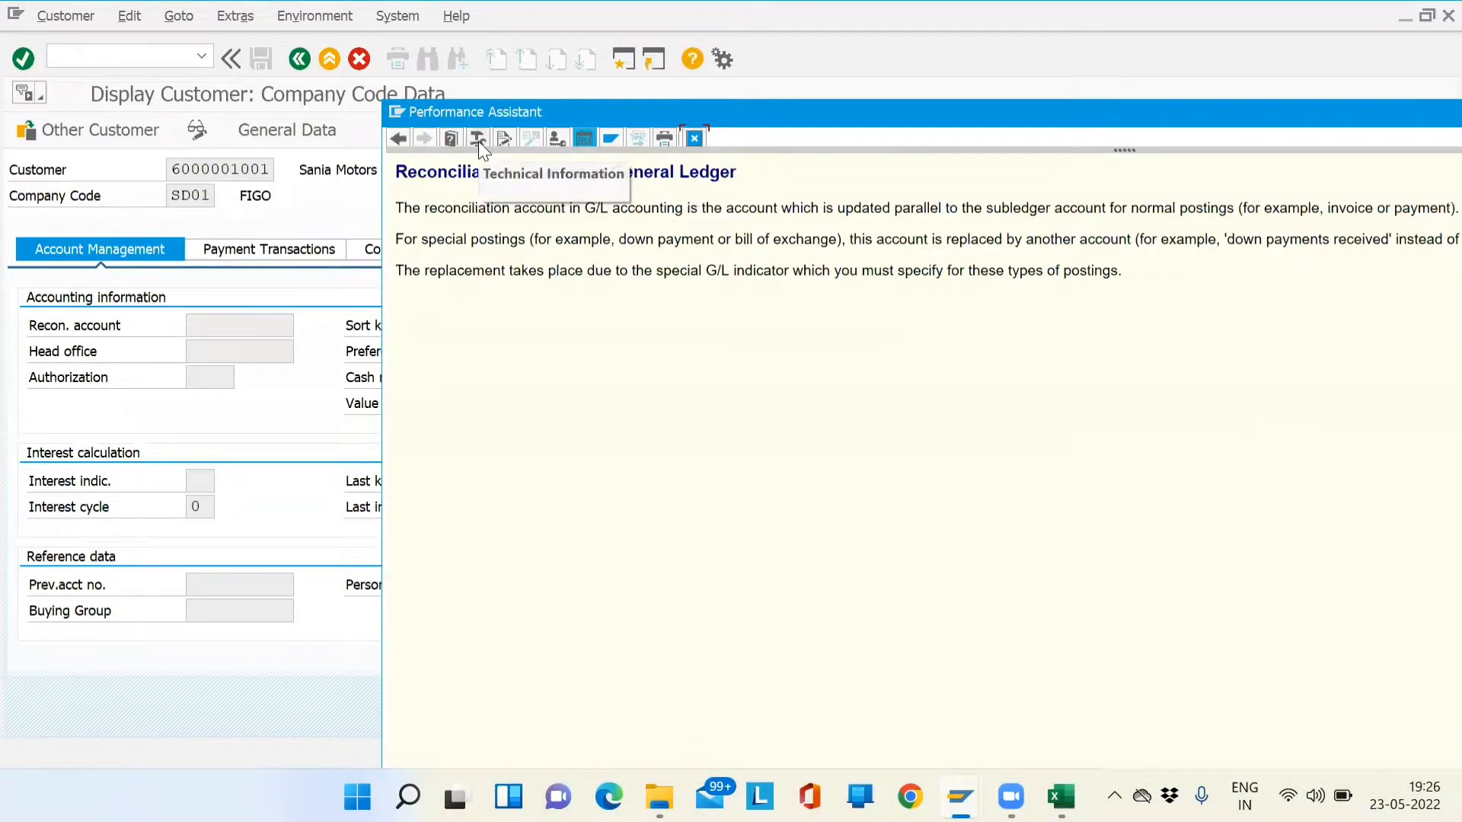
left_click(478, 140)
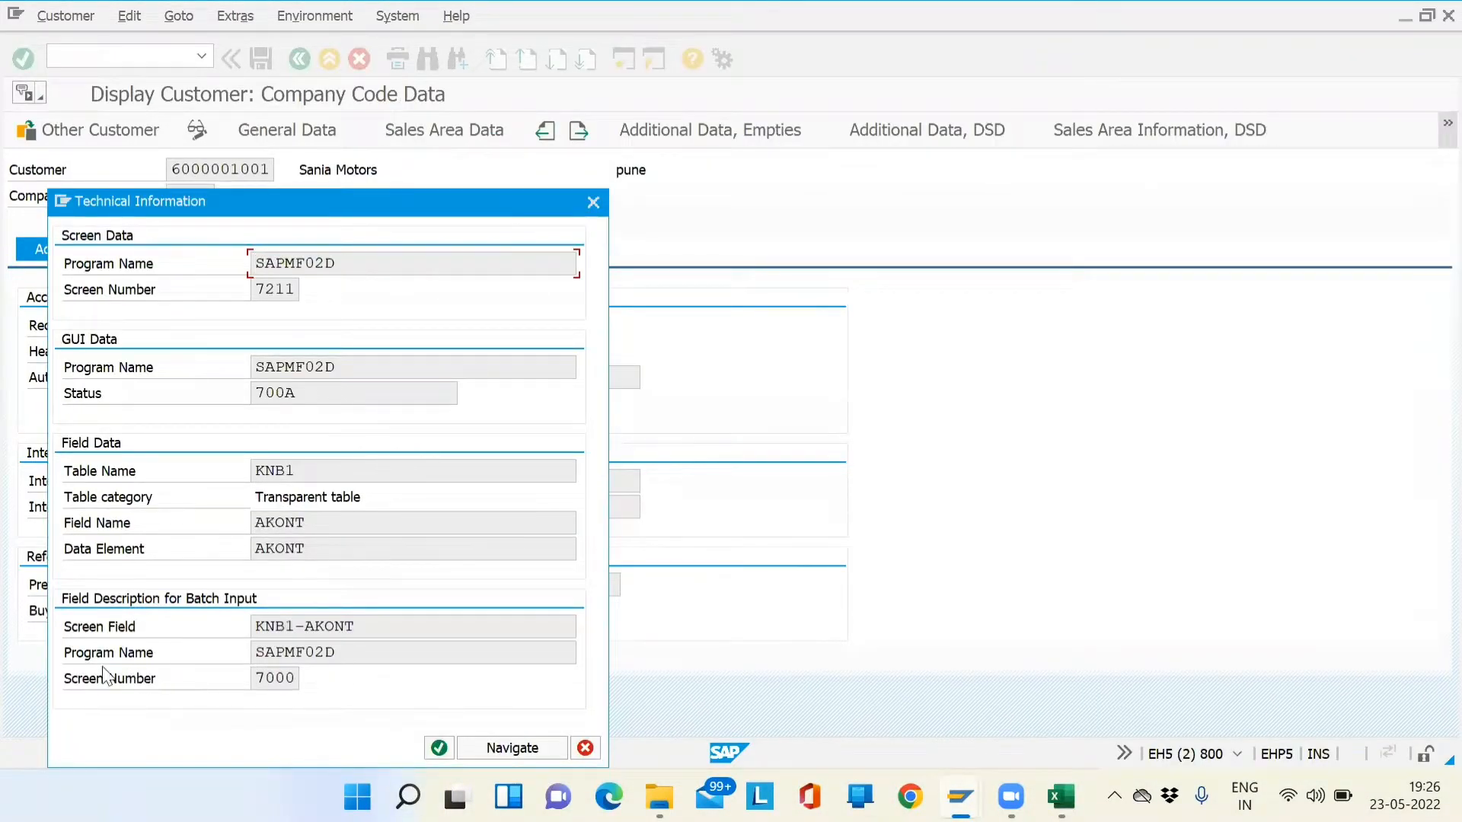
left_click_drag(392, 621, 229, 632)
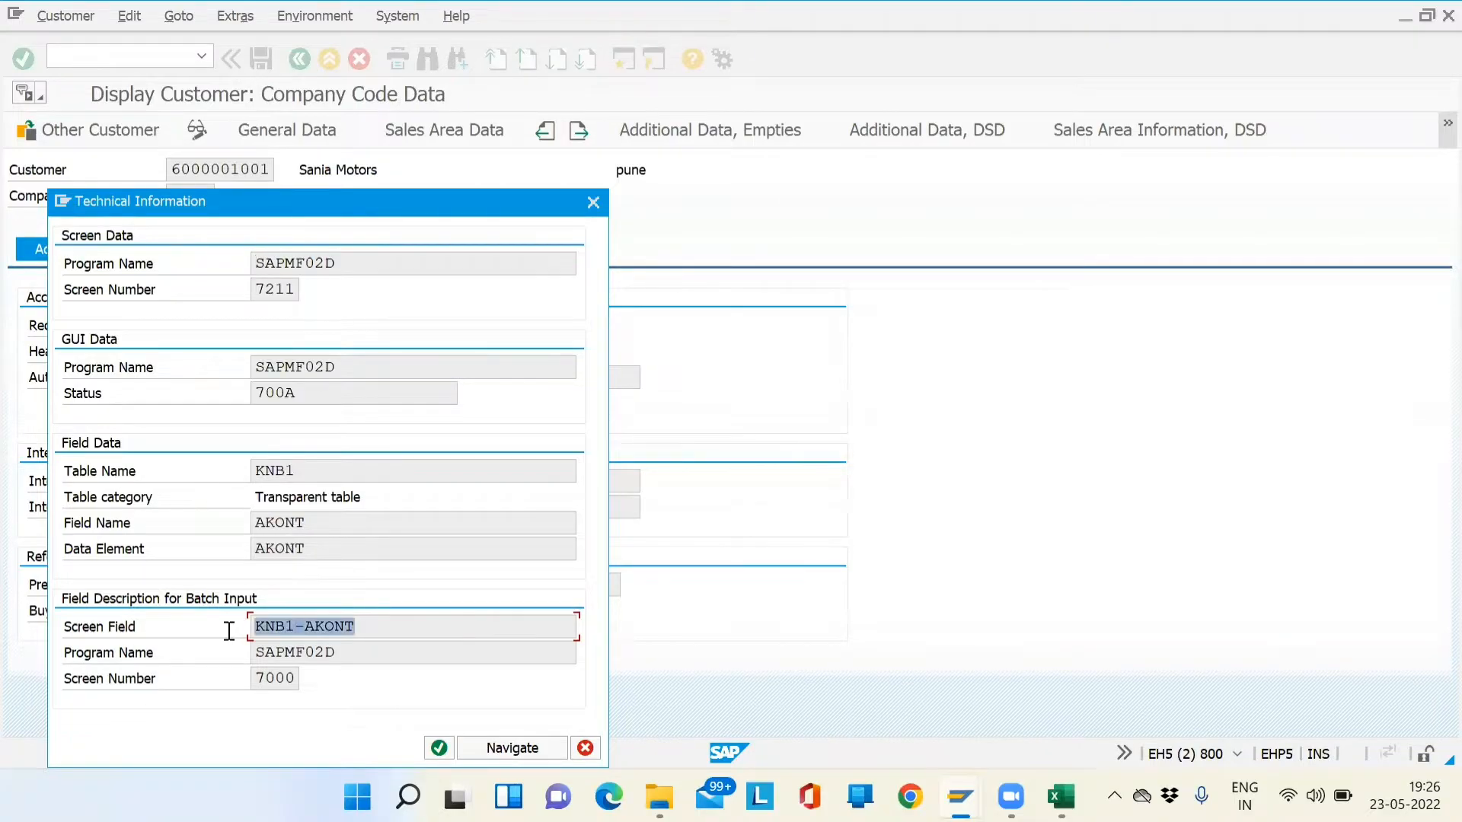
left_click(363, 626)
left_click_drag(361, 627, 241, 630)
left_click_drag(381, 629, 305, 636)
key("Return")
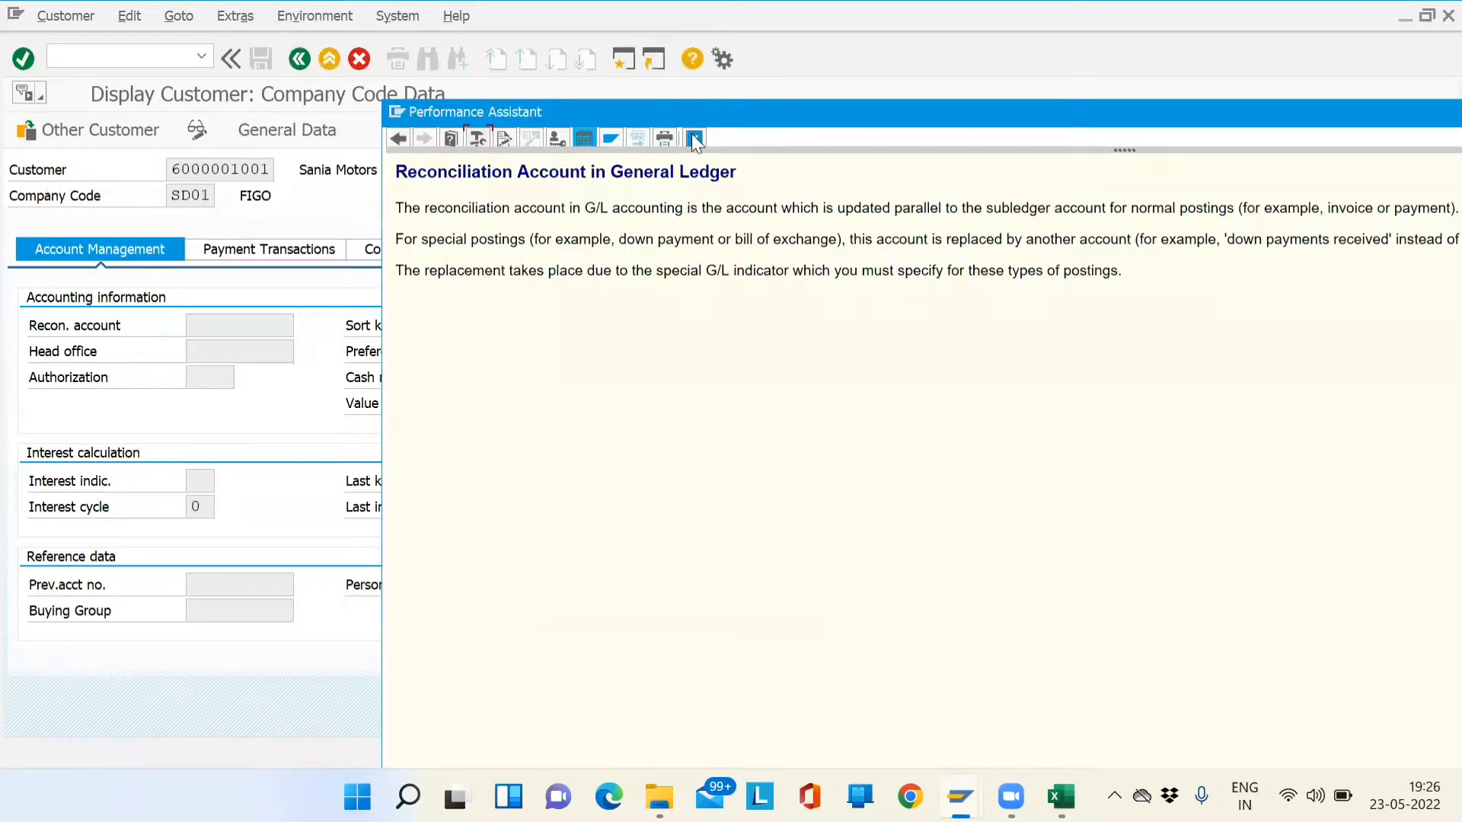
left_click(693, 138)
left_click(284, 129)
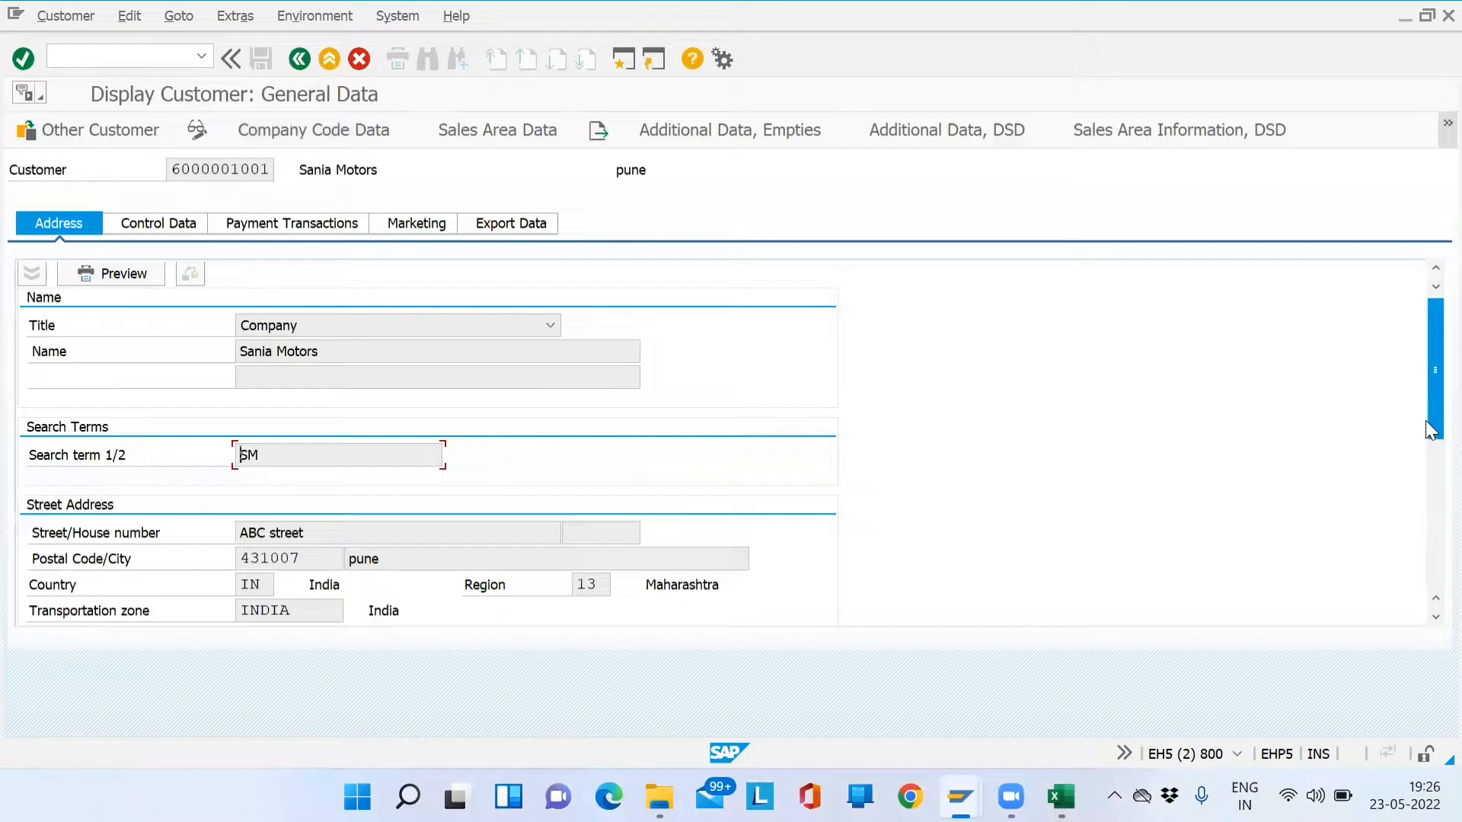
- Check the Region field's technical details, ADDR1_DATA-REGION, and close the help windows
left_click_drag(1425, 412, 1425, 477)
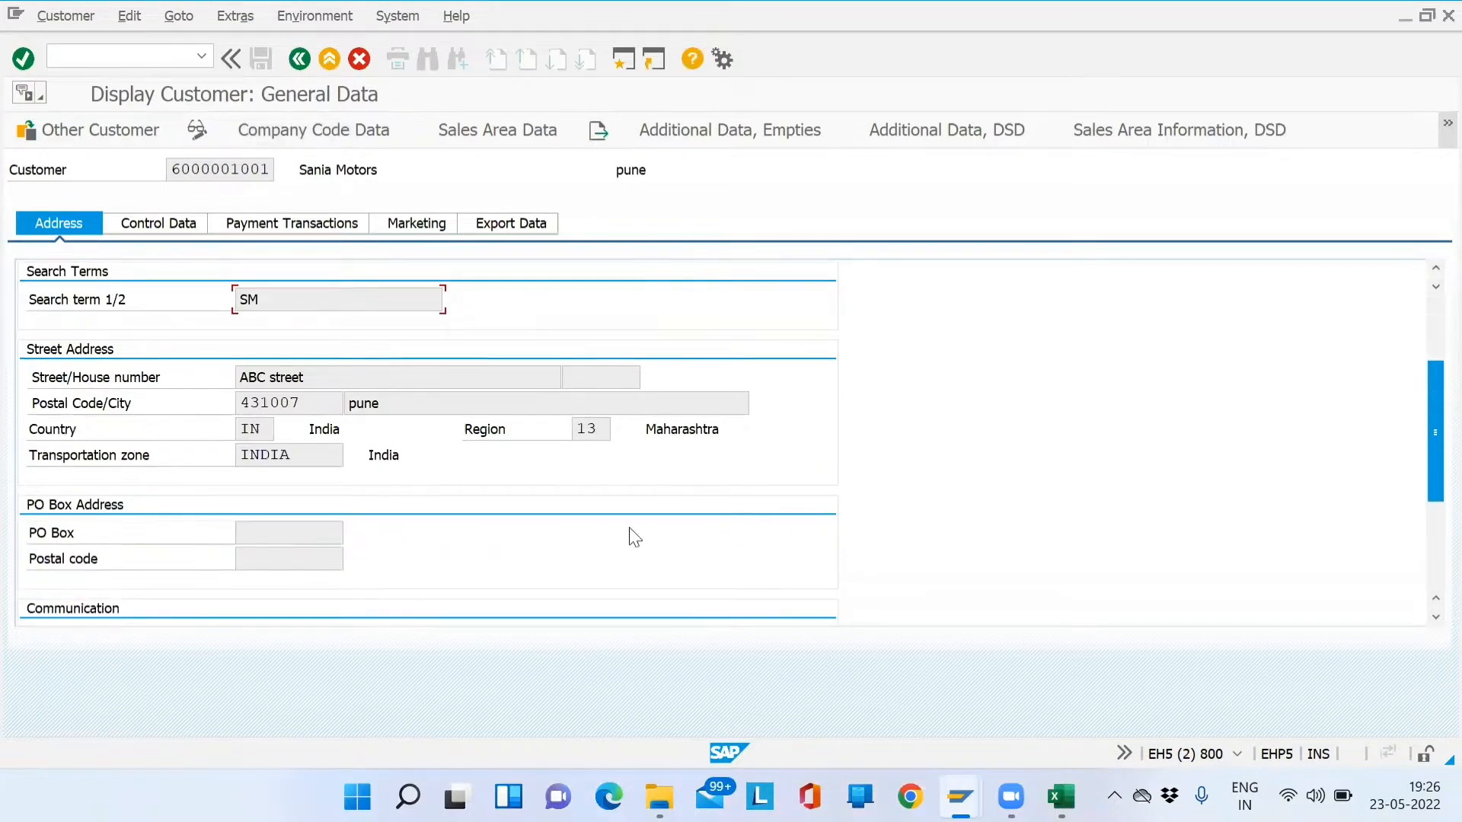
left_click(586, 431)
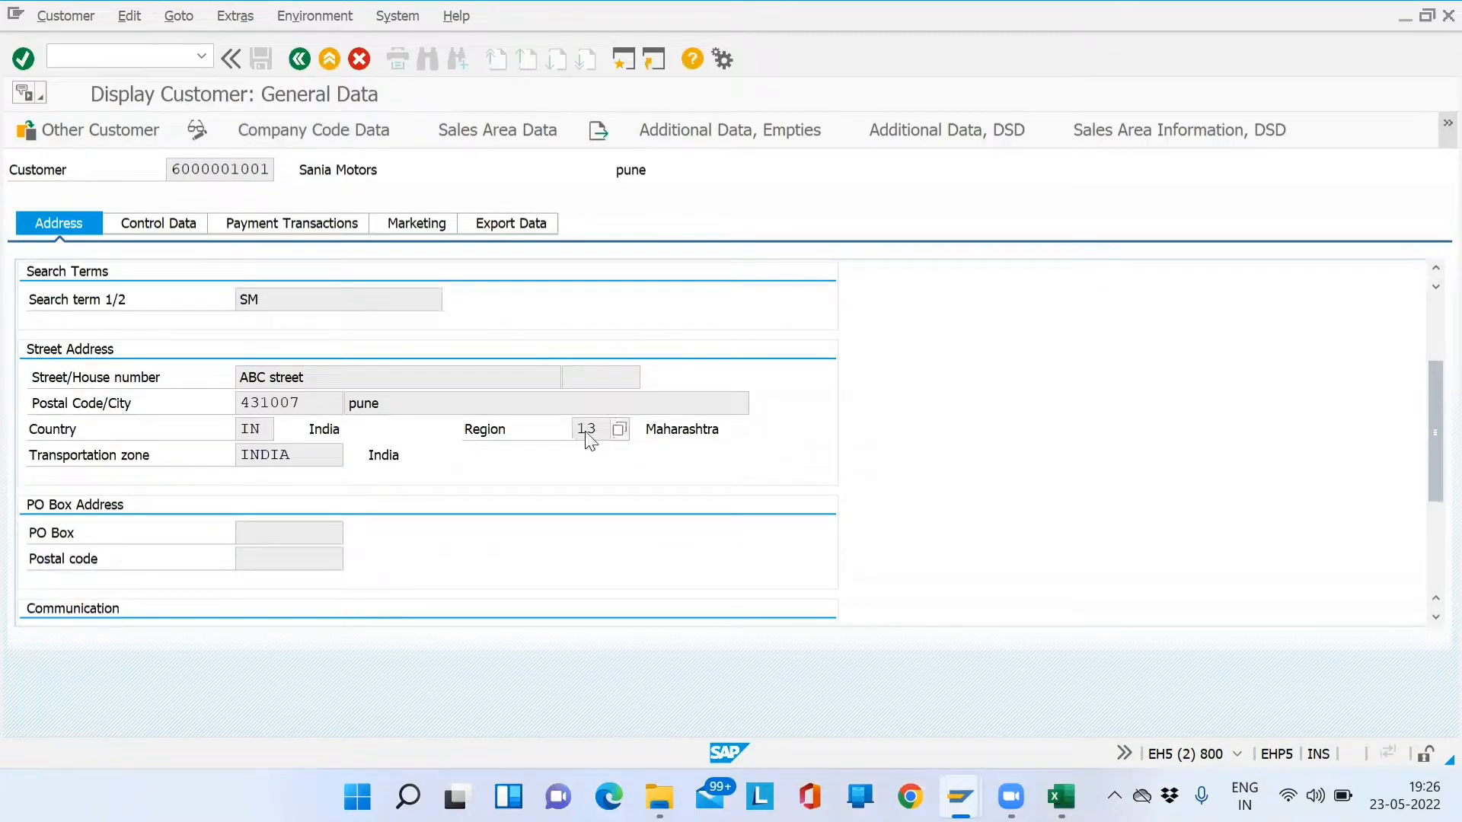
key("F1")
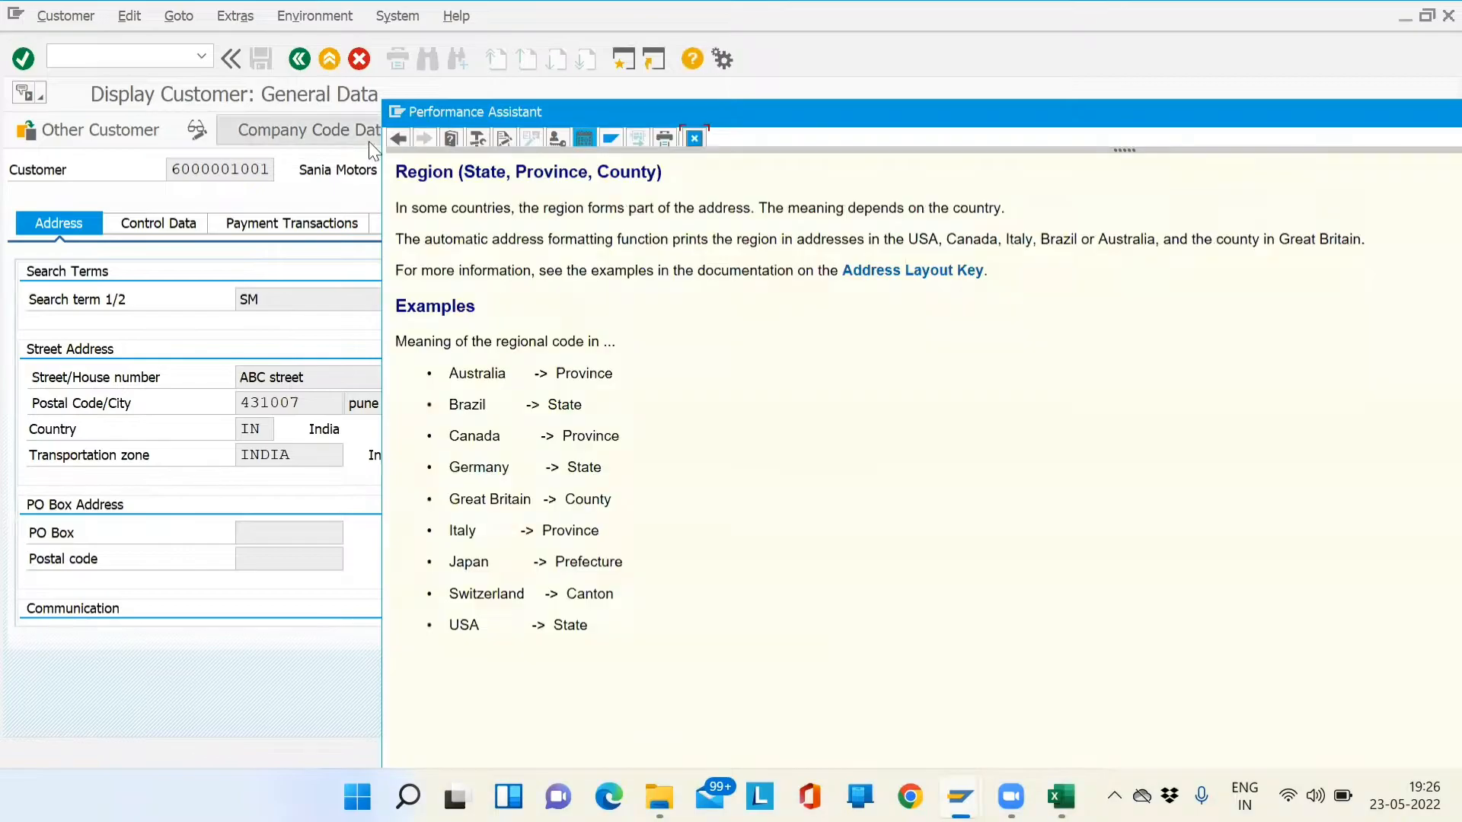
left_click(476, 140)
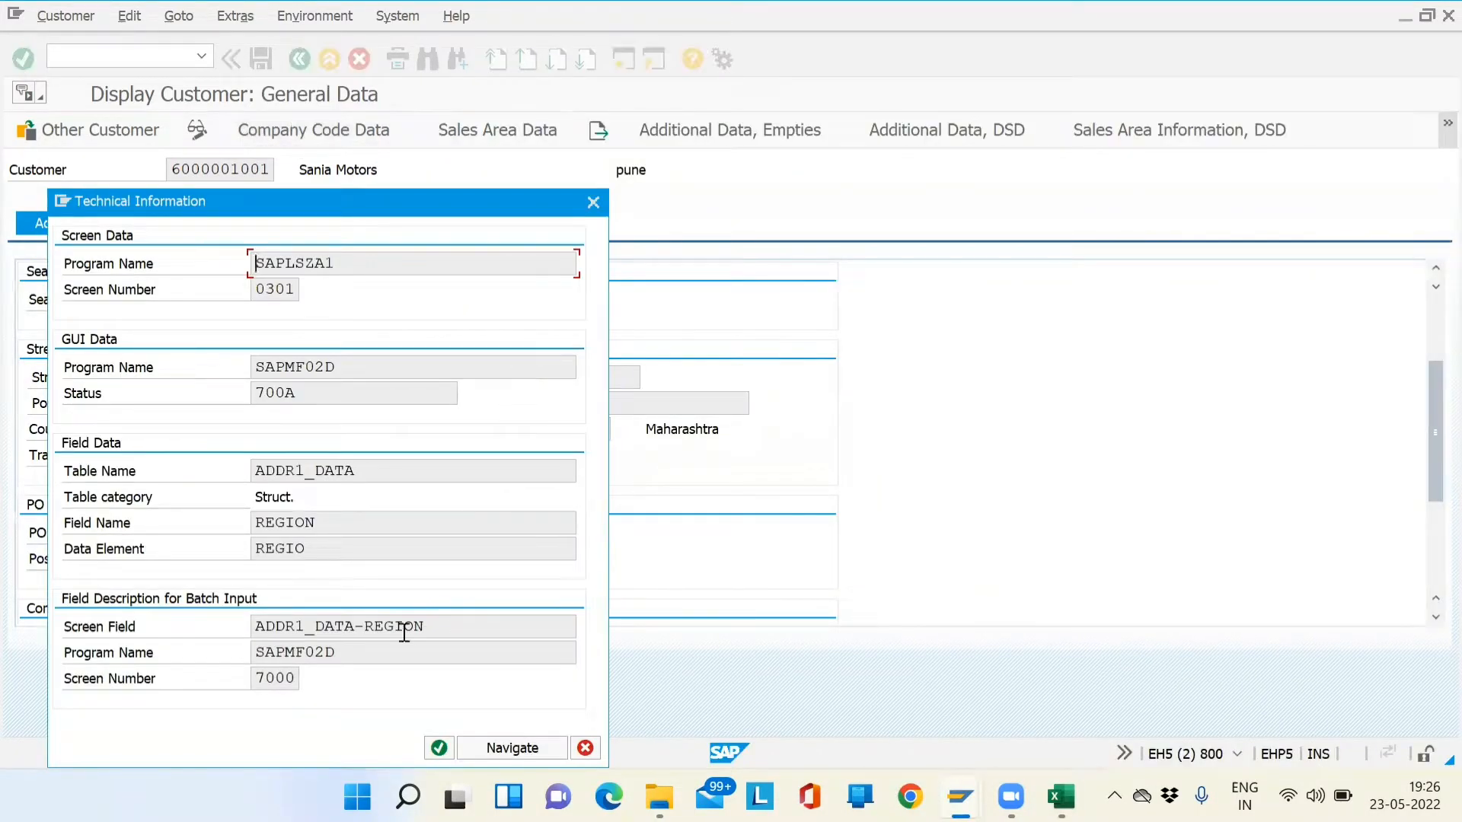
double_click(361, 626)
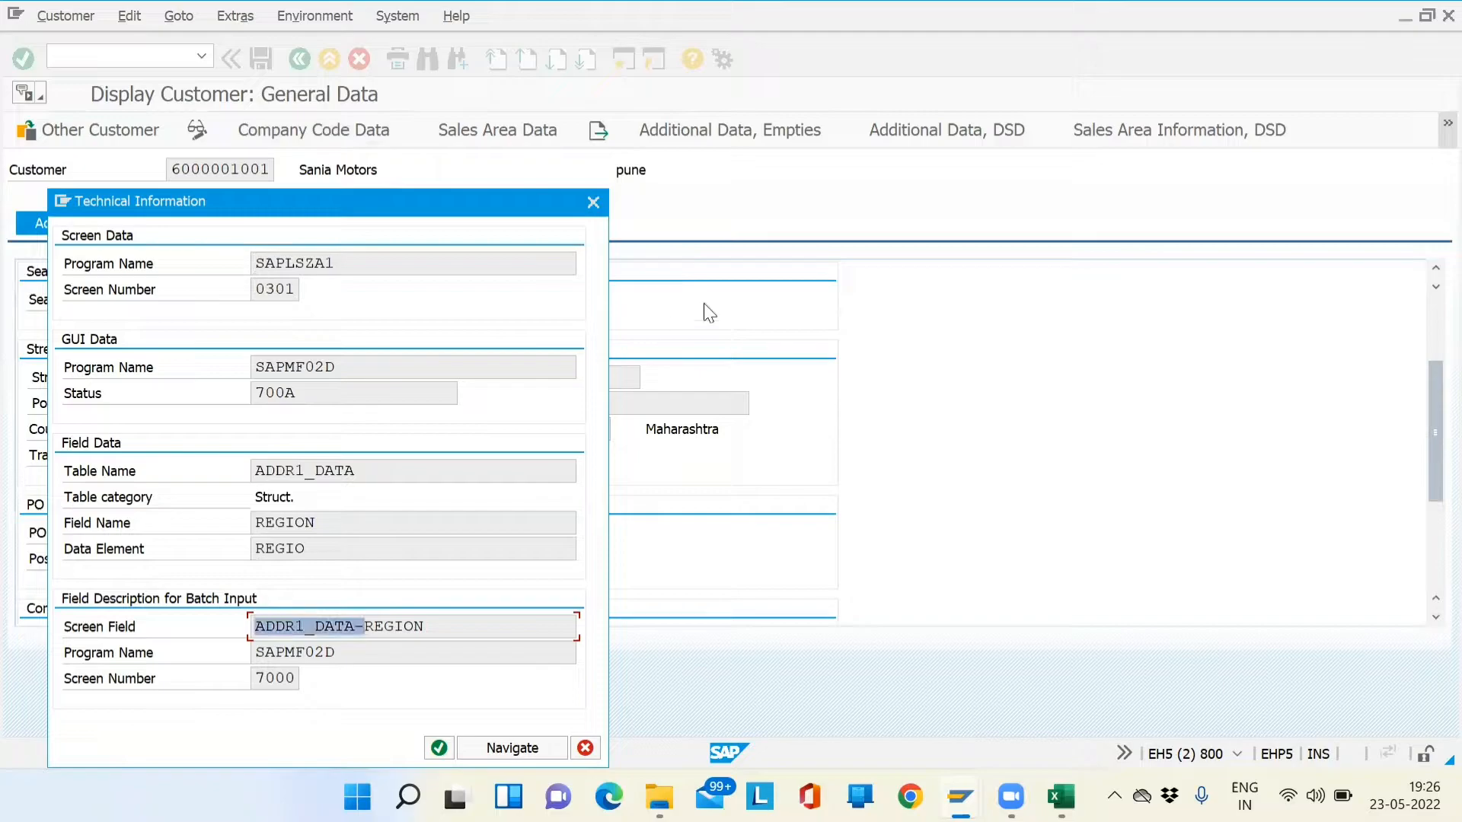
left_click(594, 203)
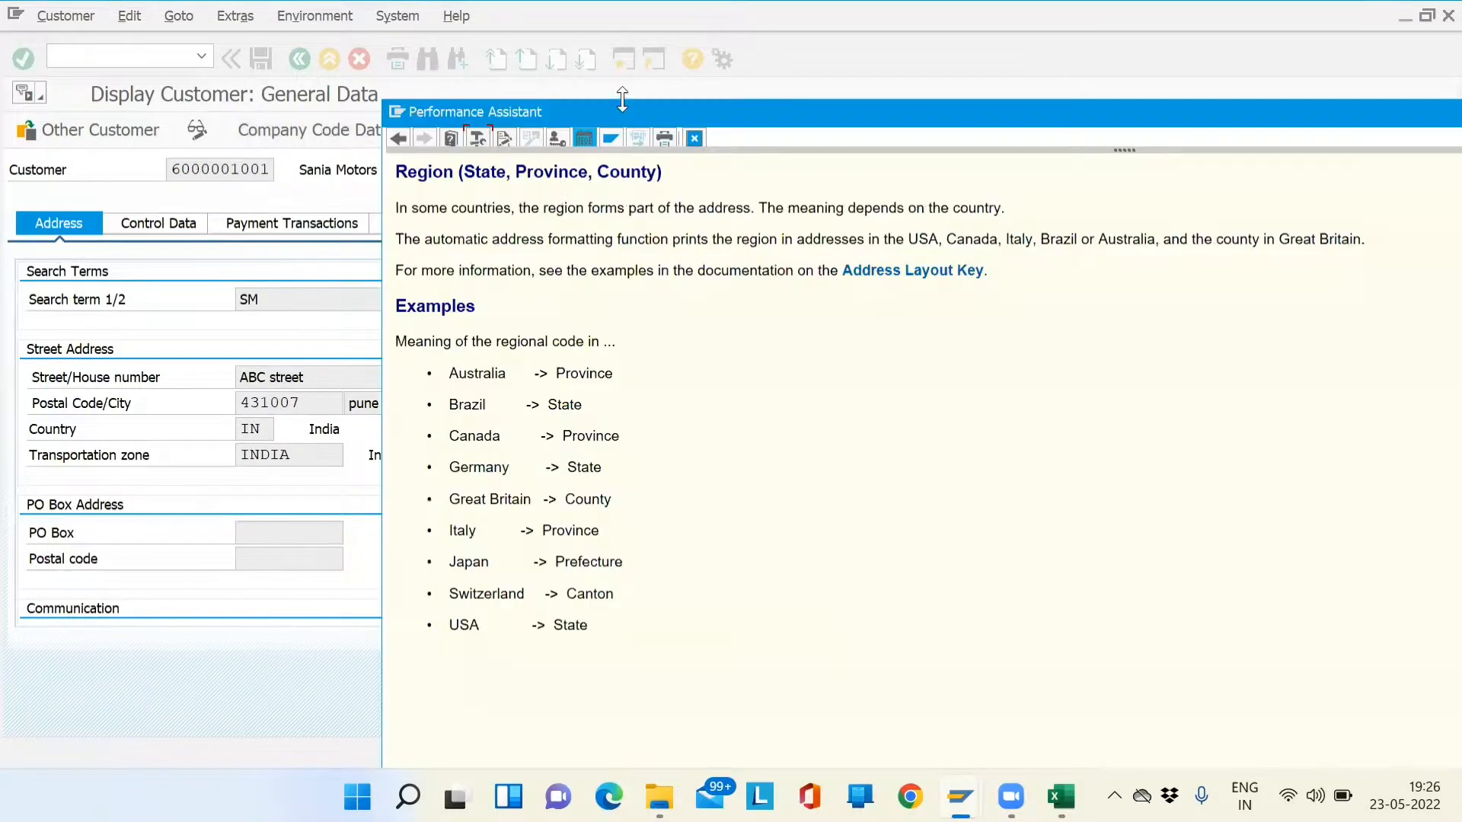
left_click(690, 143)
- Return to the SE16N selection screen and load table KNB1
key("super+Tab")
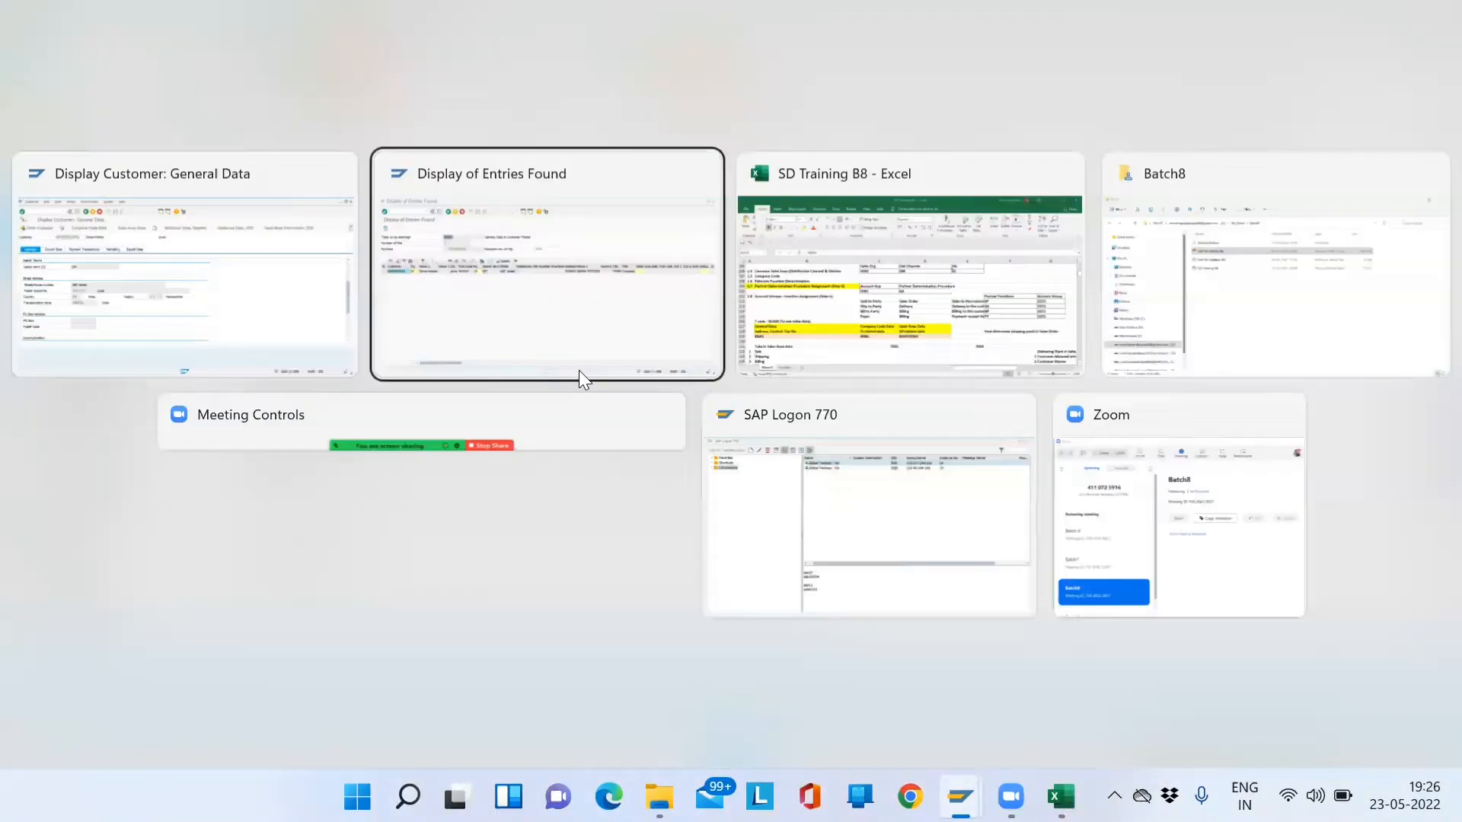
left_click(578, 370)
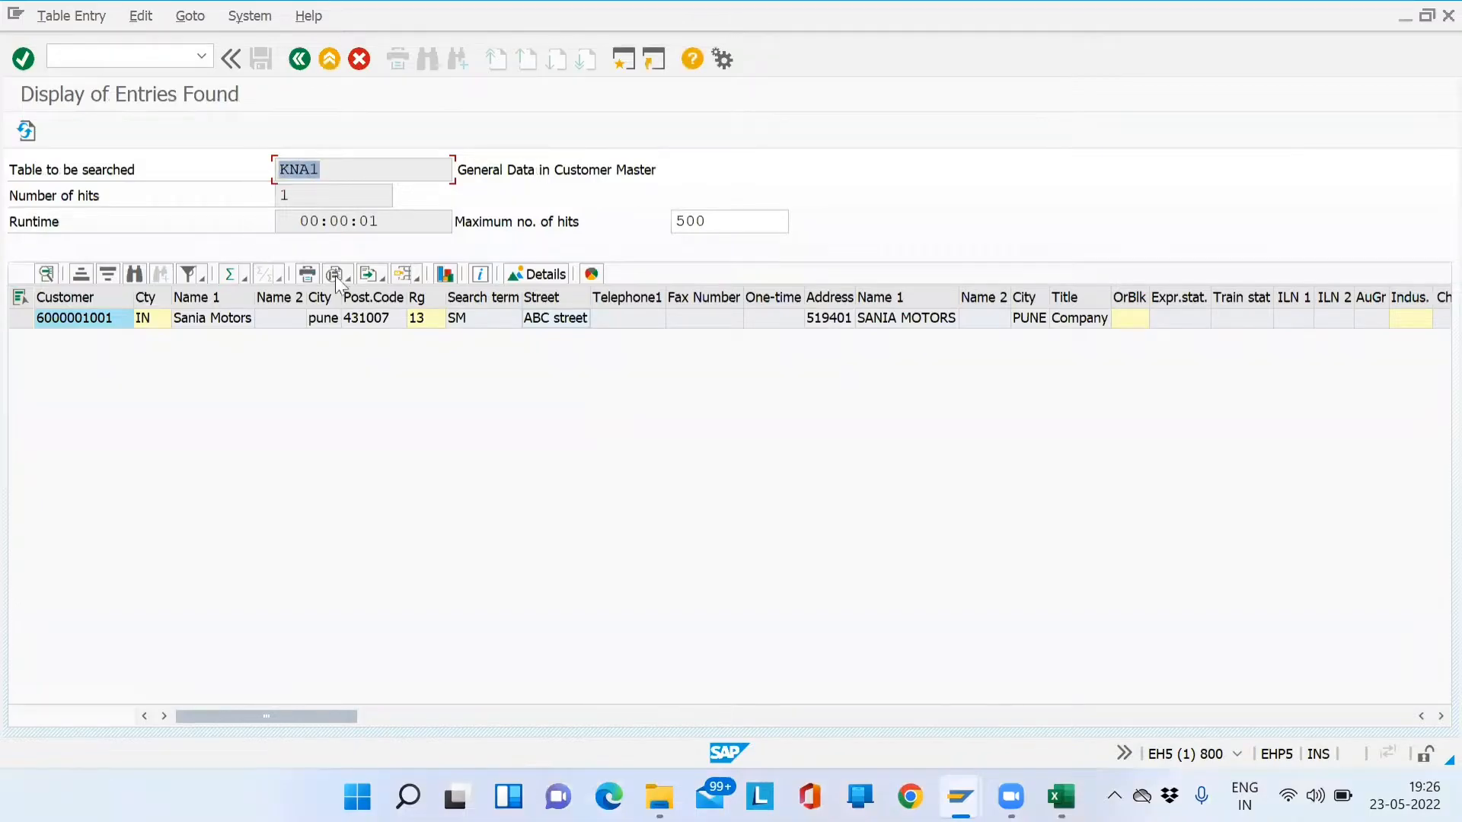
left_click(366, 319)
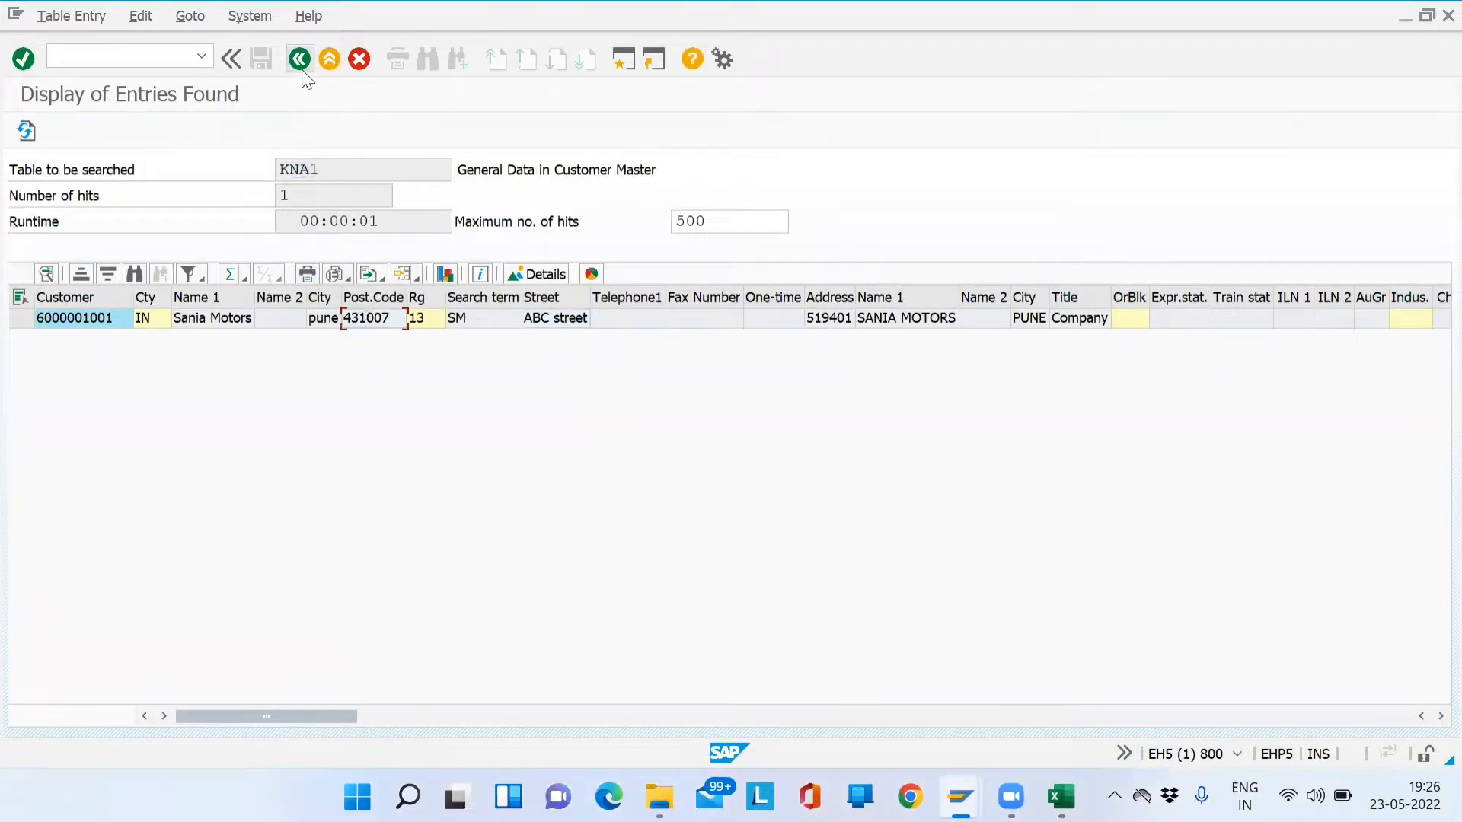
left_click(300, 66)
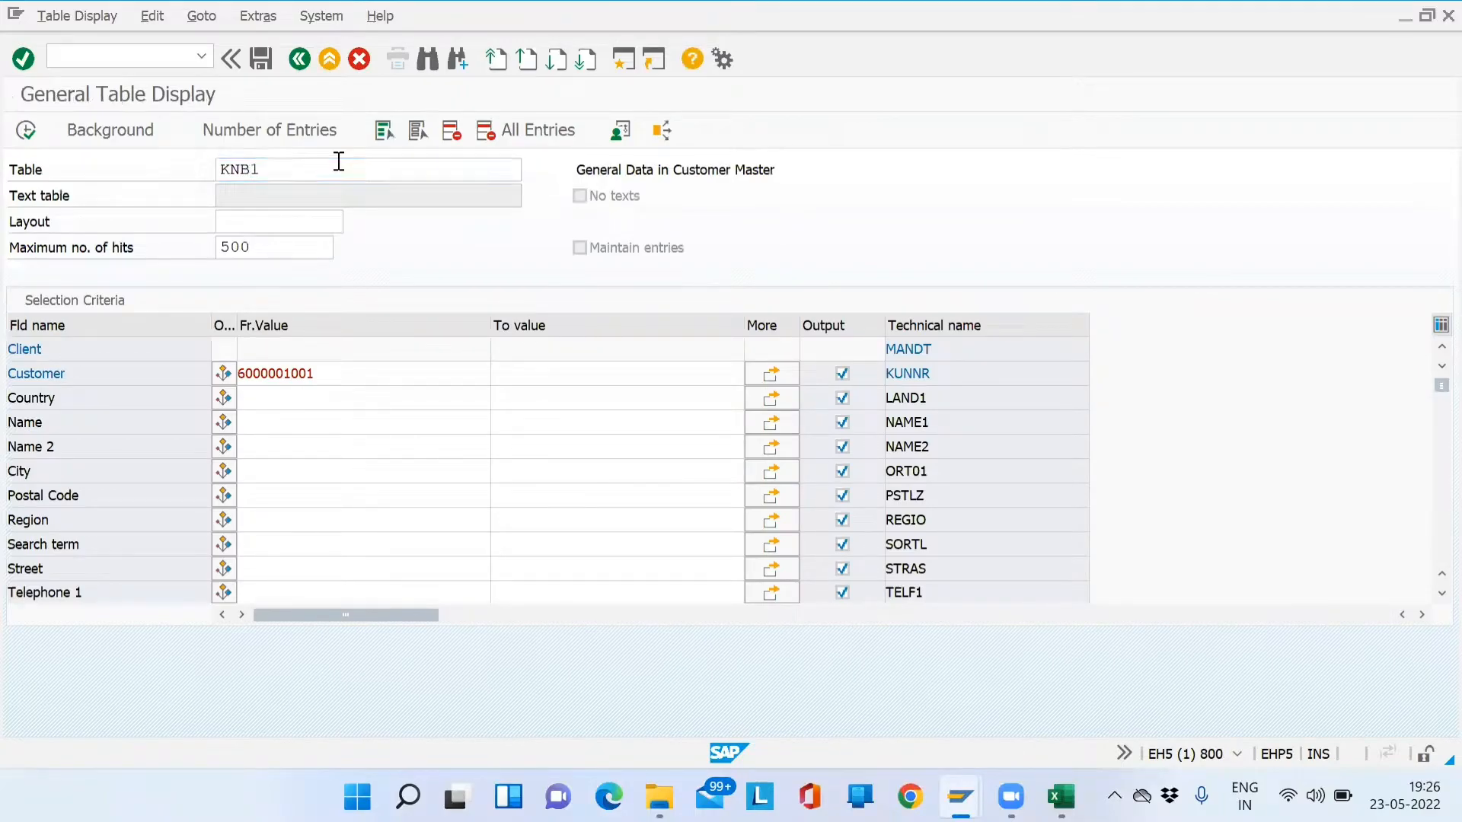
key("Return")
left_click_drag(582, 175, 819, 173)
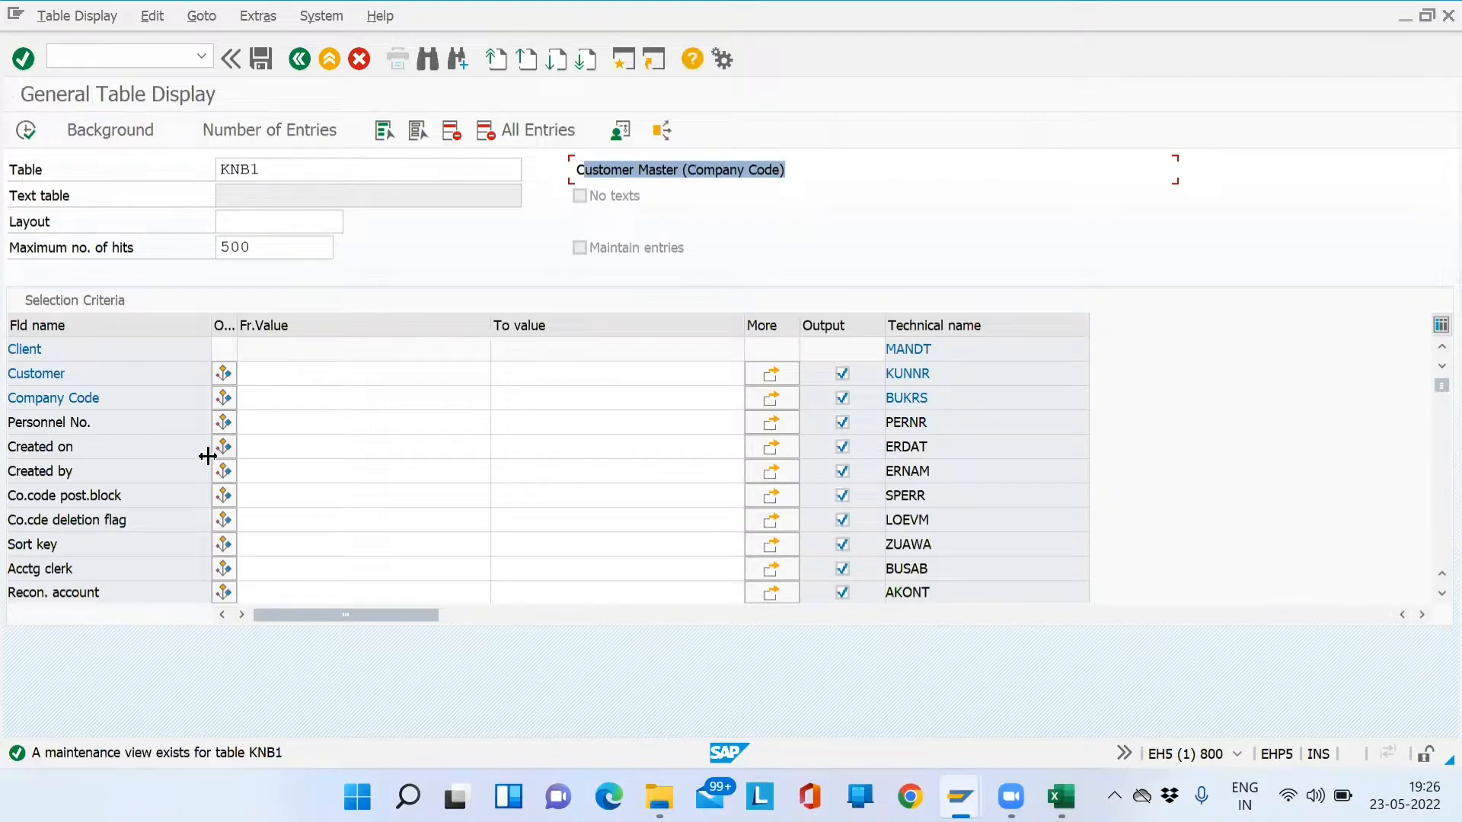
- Run KNB1 for the earlier customer number and confirm company code SD01
left_click(277, 374)
key("Down")
key("Return")
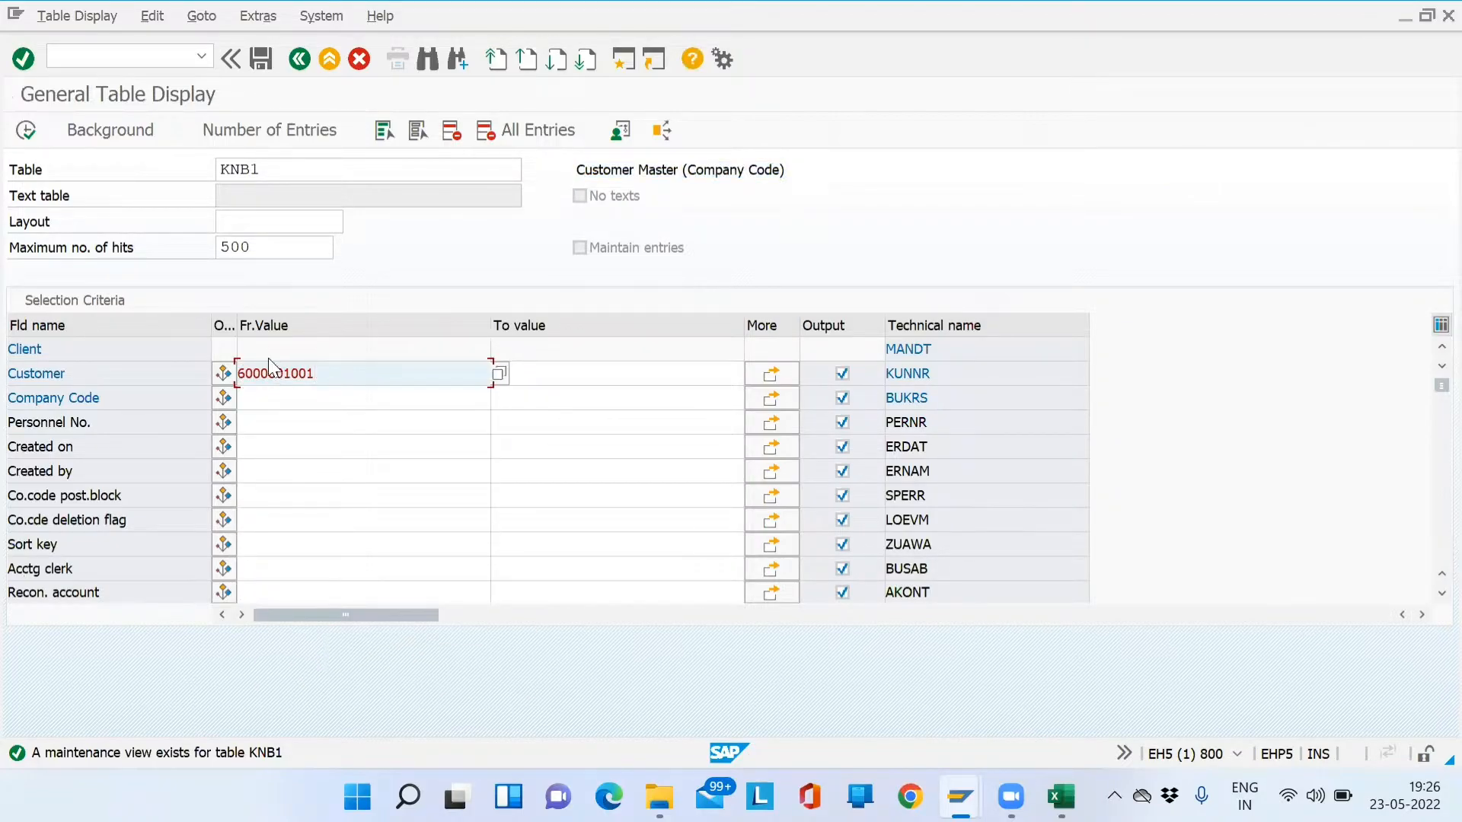
left_click(27, 129)
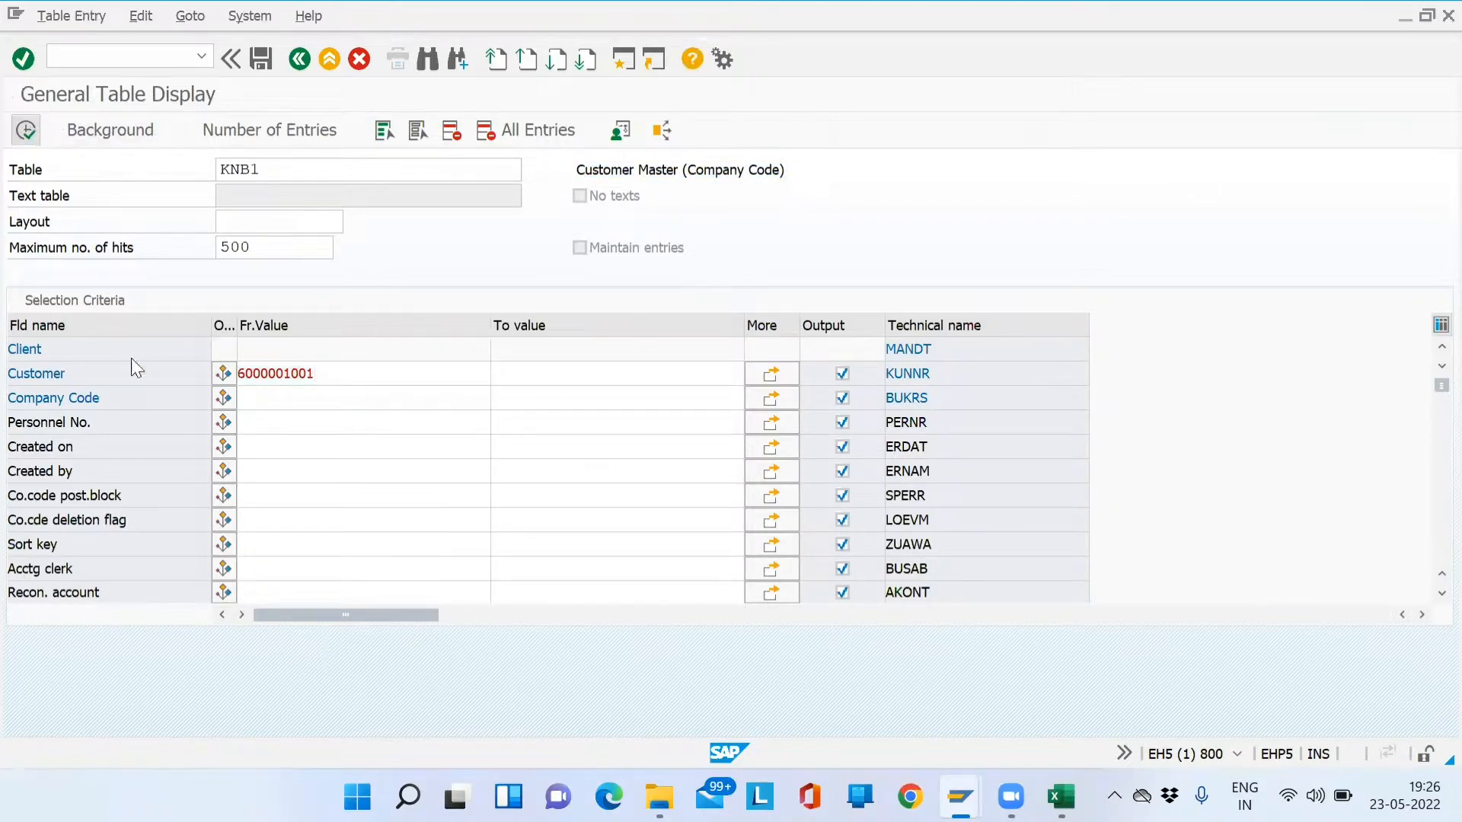
left_click(160, 323)
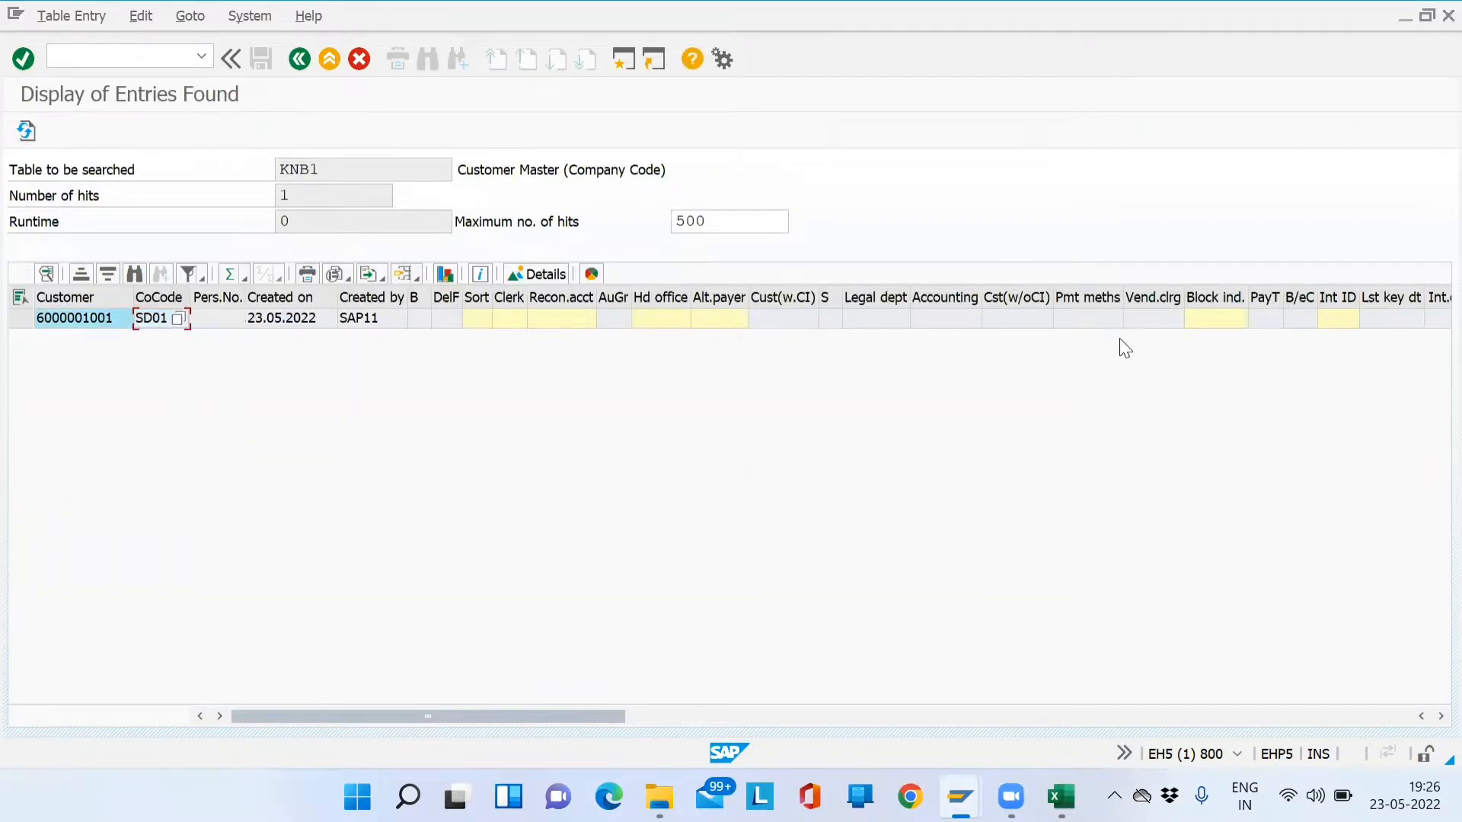
left_click(300, 59)
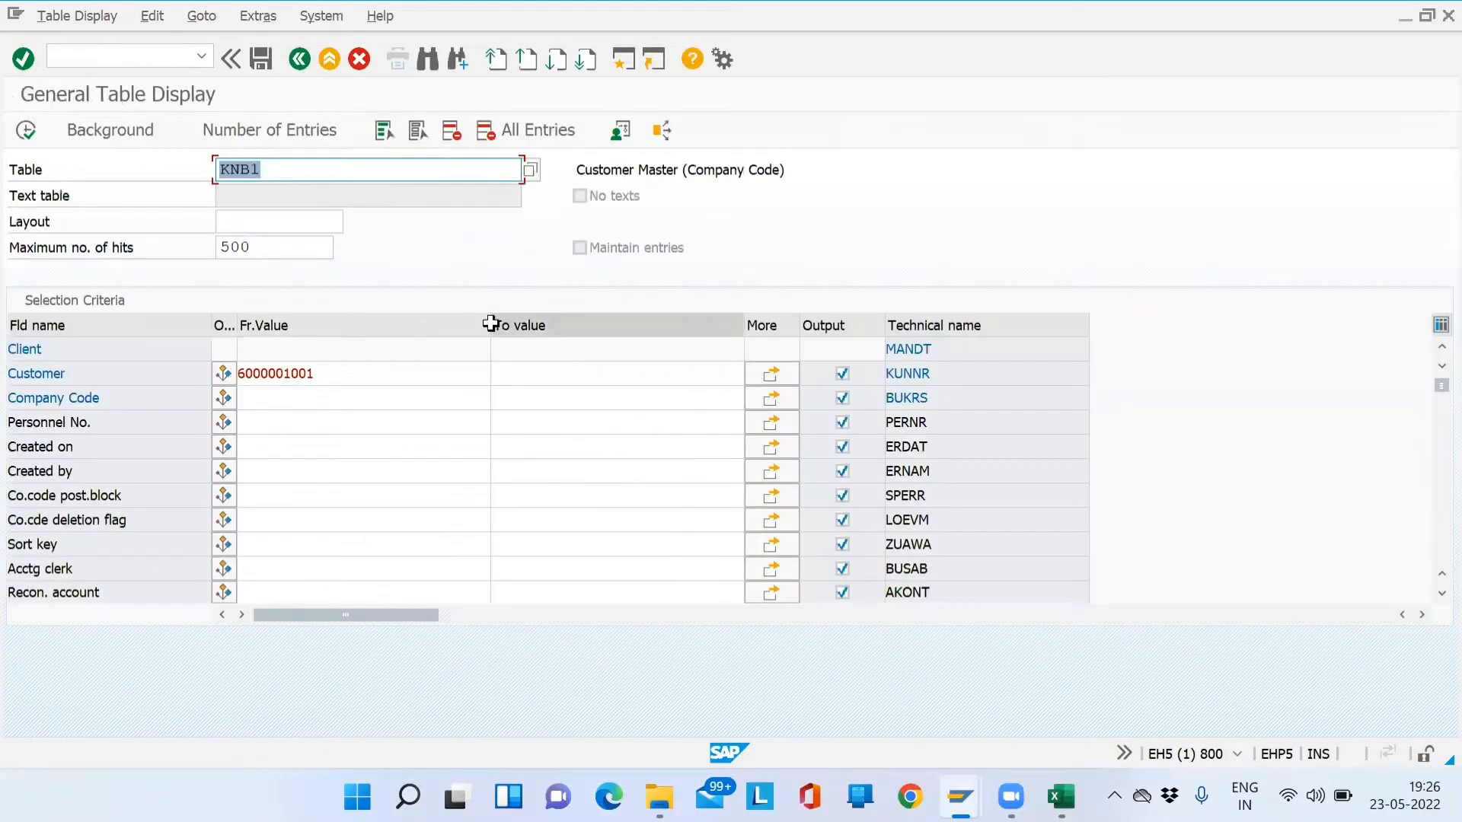
- Glance at the SD related data note in the Excel training workbook
key("alt+Tab")
key("alt+Tab")
key("Right")
key("Right")
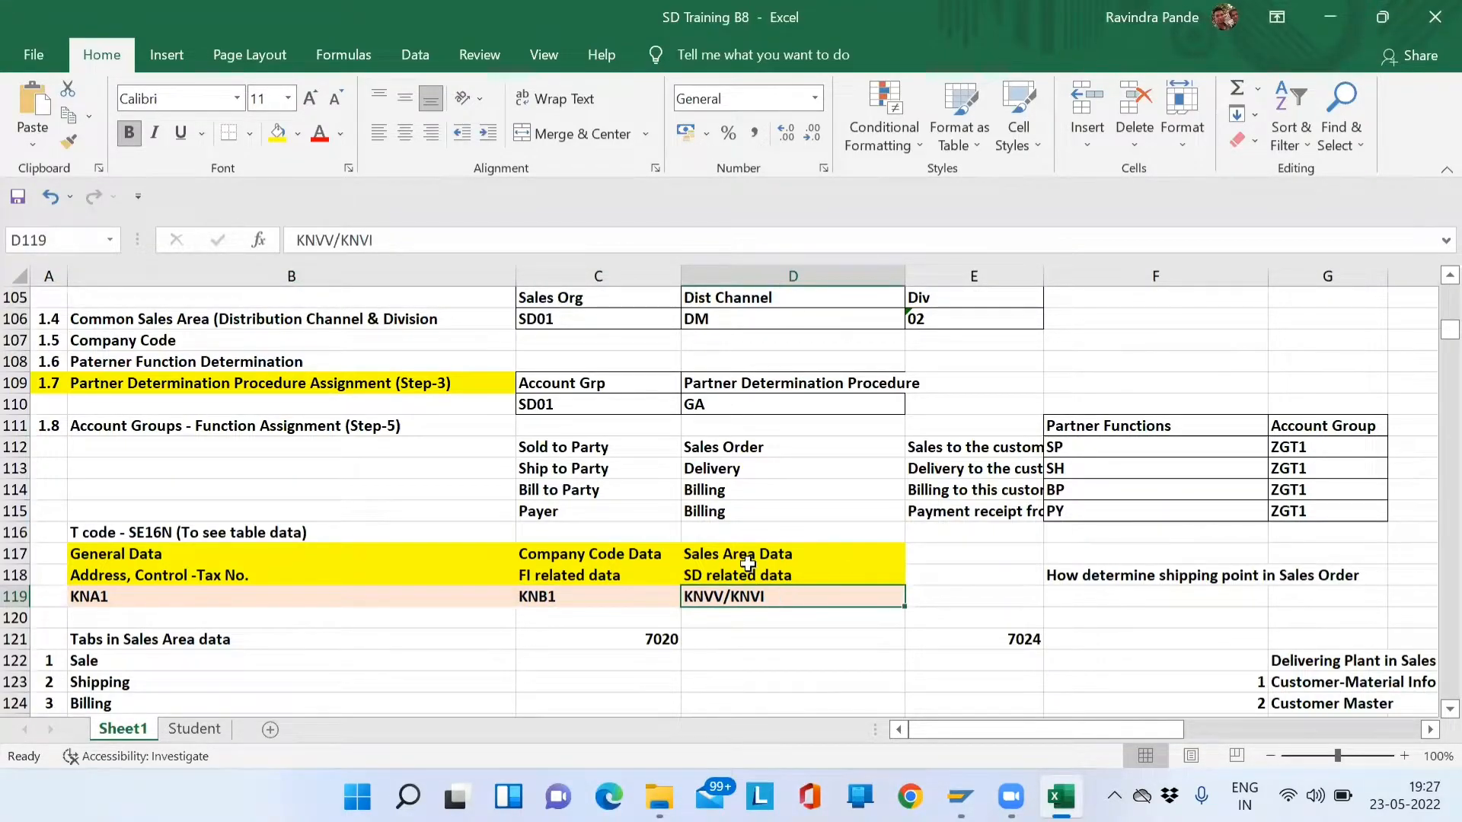
left_click(760, 573)
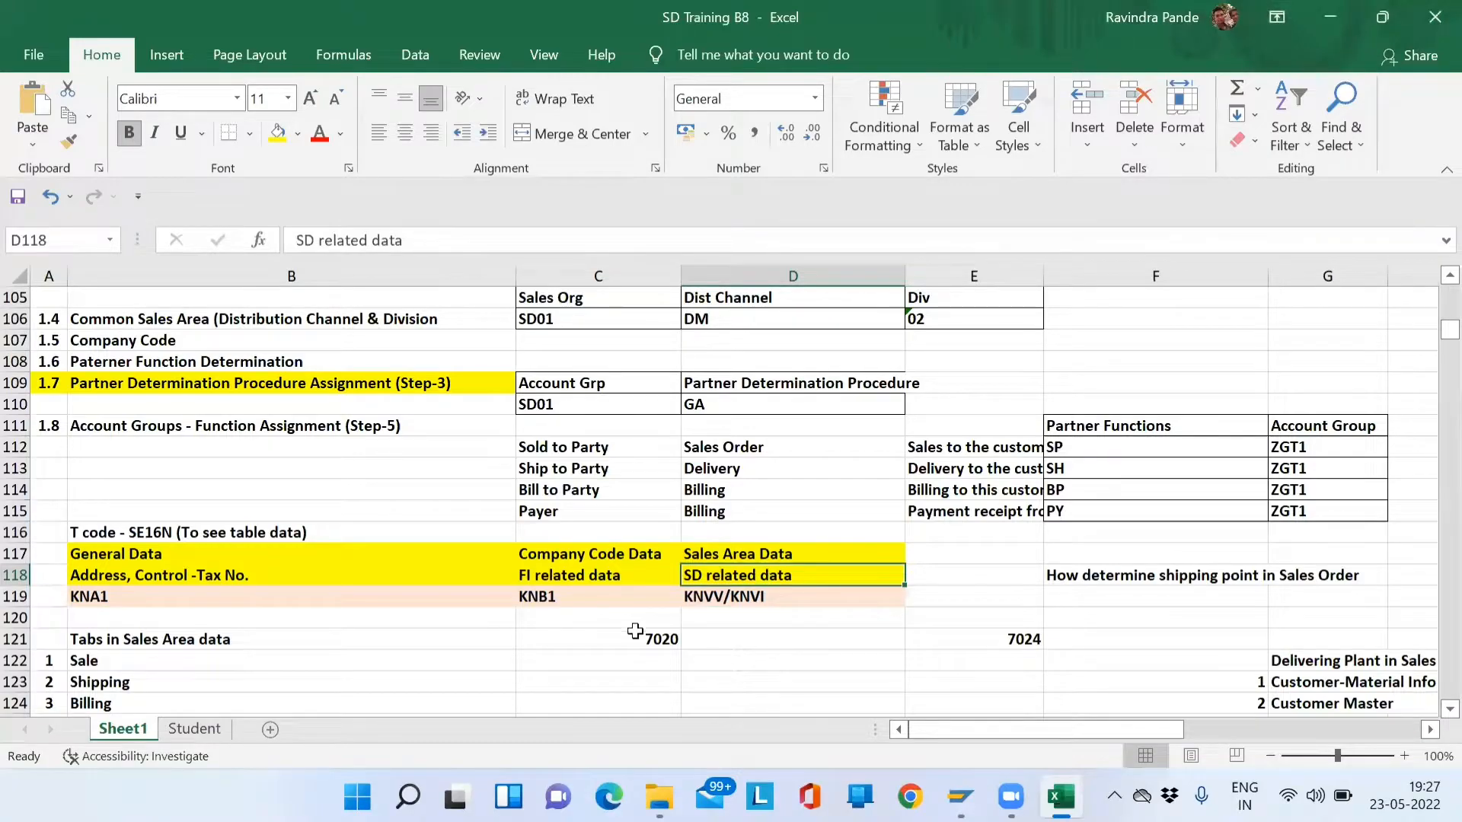
key("alt+Tab")
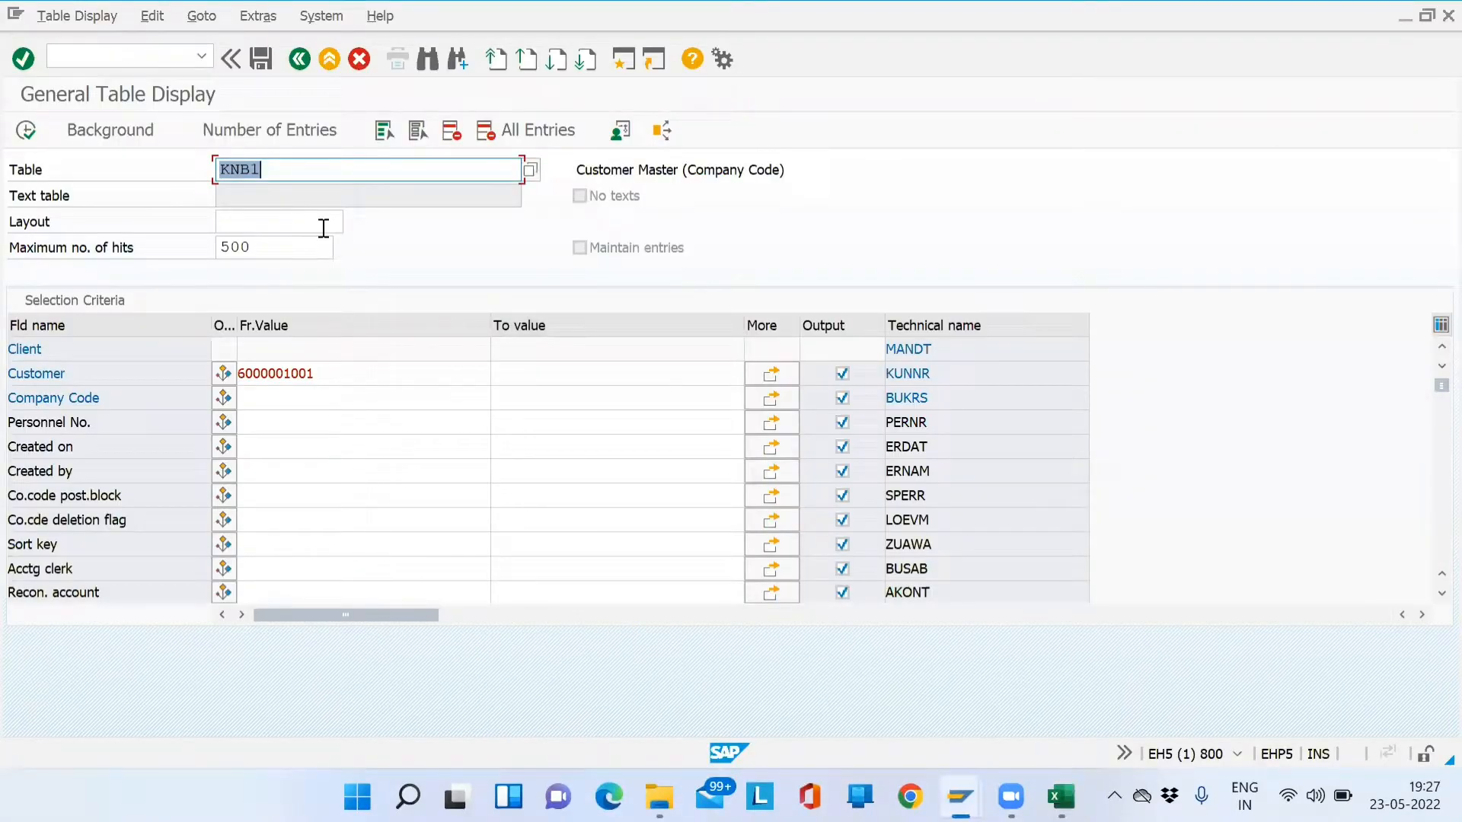
- Load table KNVV and run it for the earlier customer number
type("KNVV")
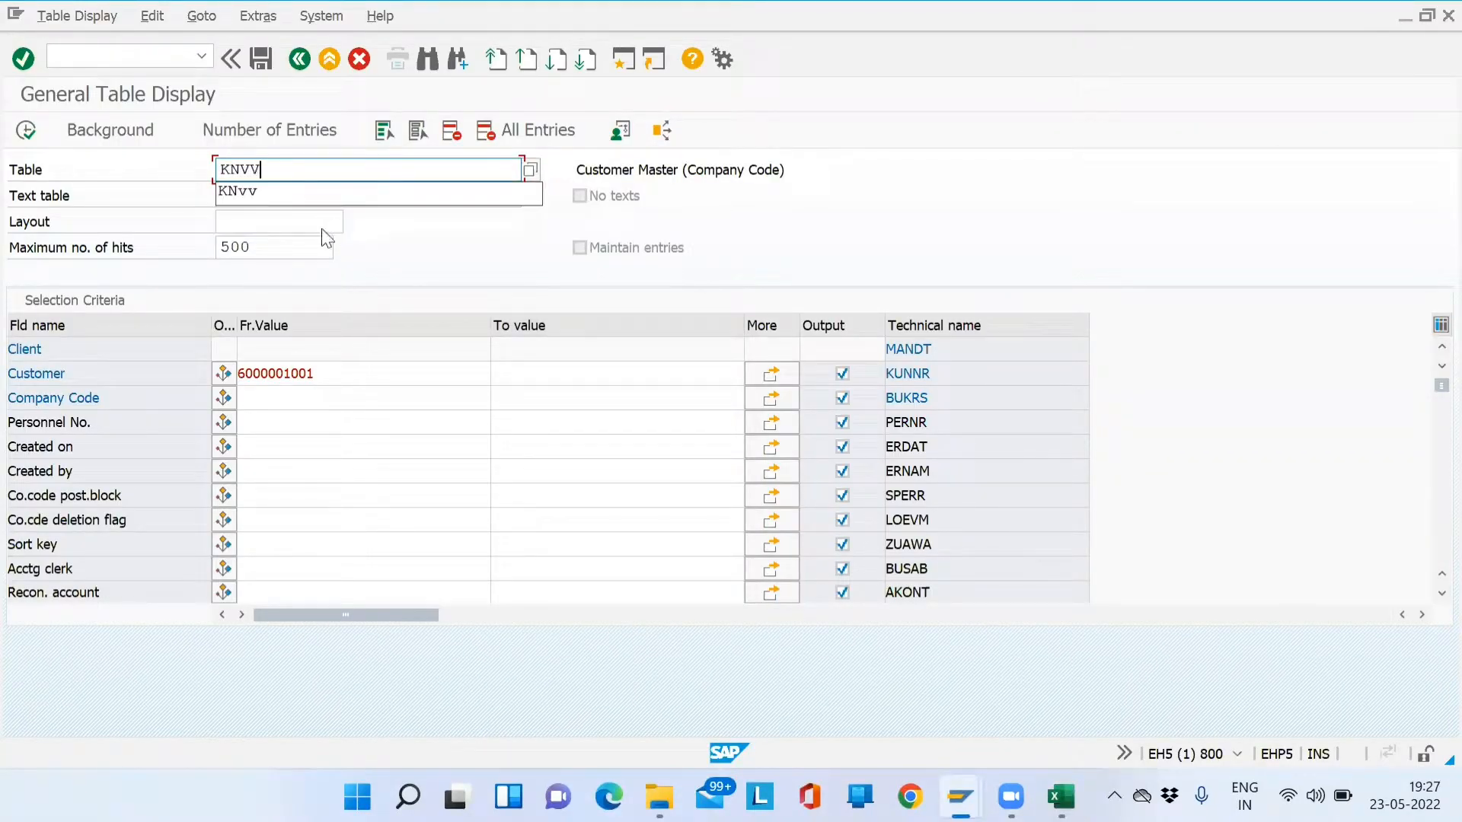
key("Return")
left_click(278, 374)
key("space")
key("Down")
key("Return")
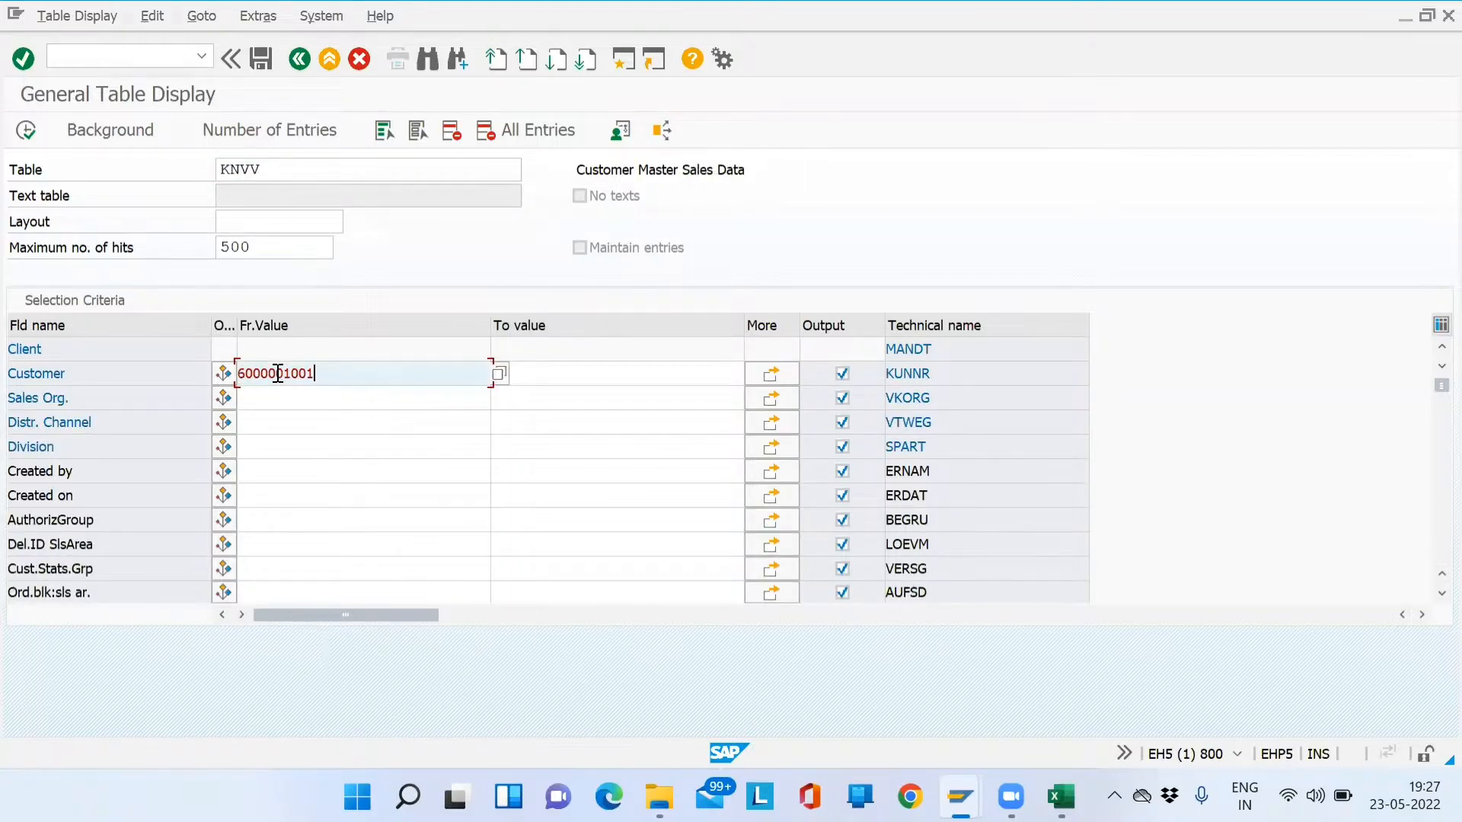
left_click(31, 128)
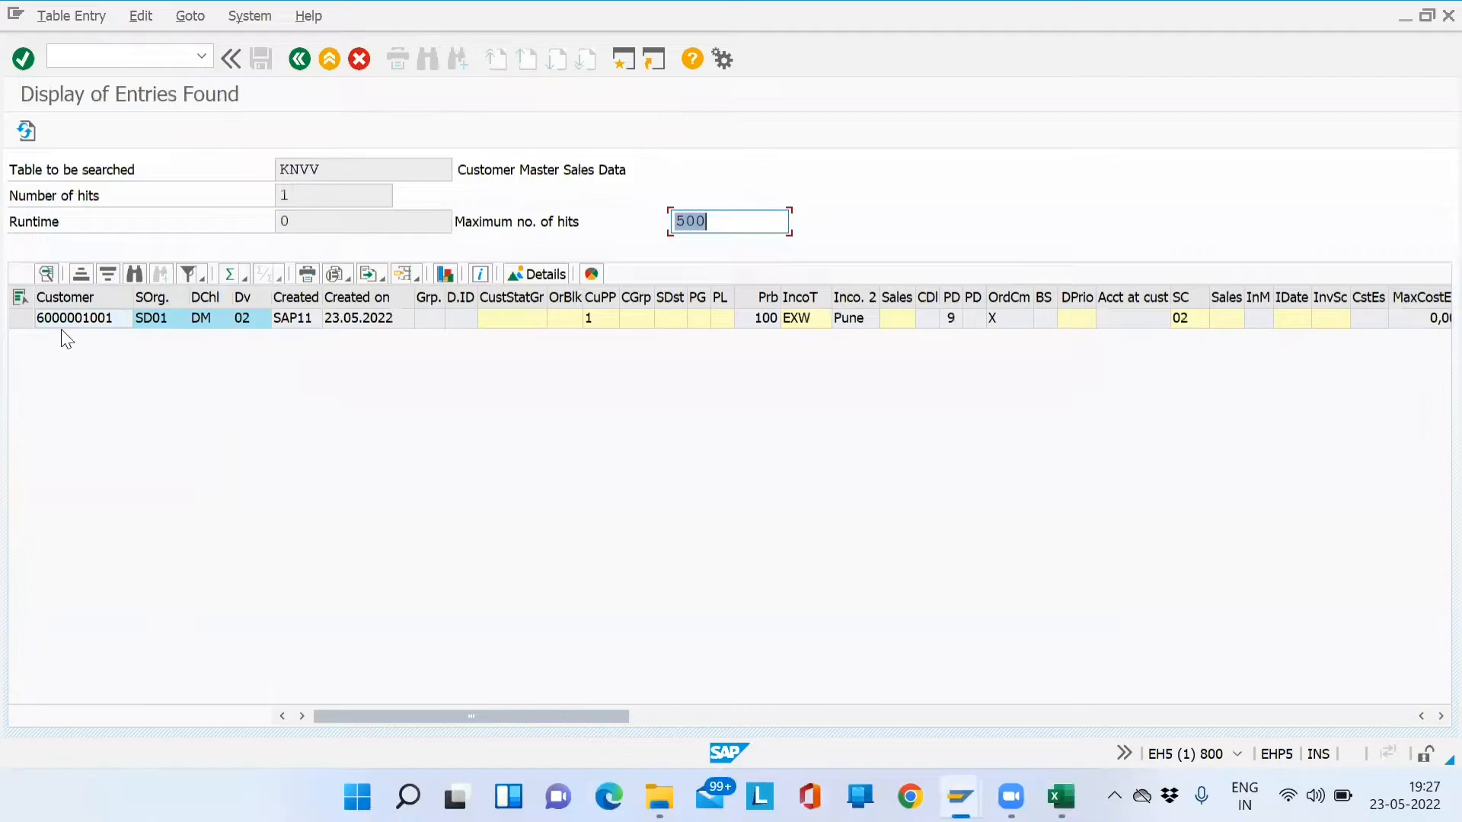
- Review the KNVV row: SD01/DM/02, pricing procedure 1, incoterms EXW, max partial deliveries 9
left_click(71, 319)
left_click(158, 319)
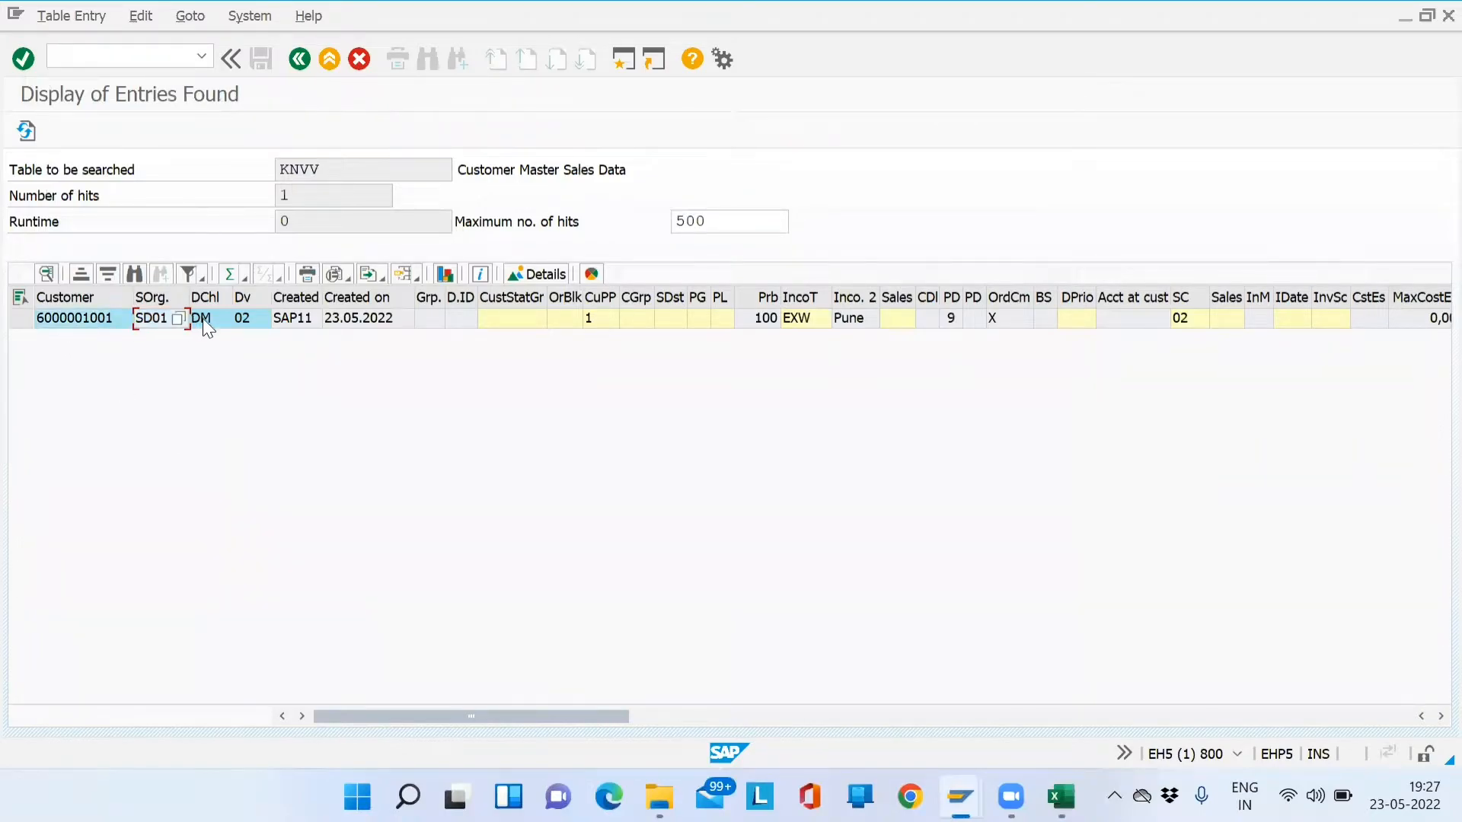
left_click(254, 327)
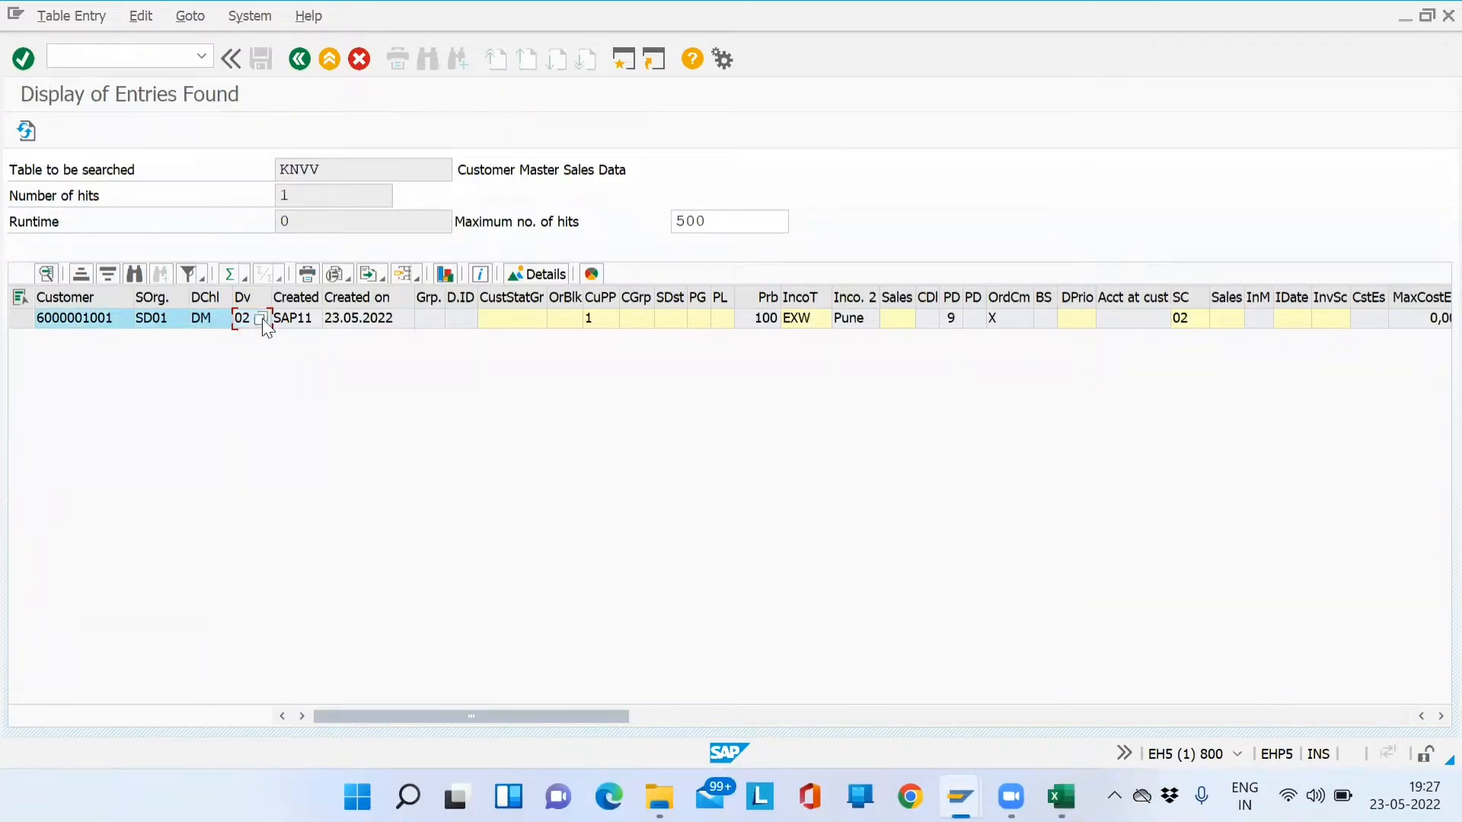
left_click(294, 325)
left_click(363, 326)
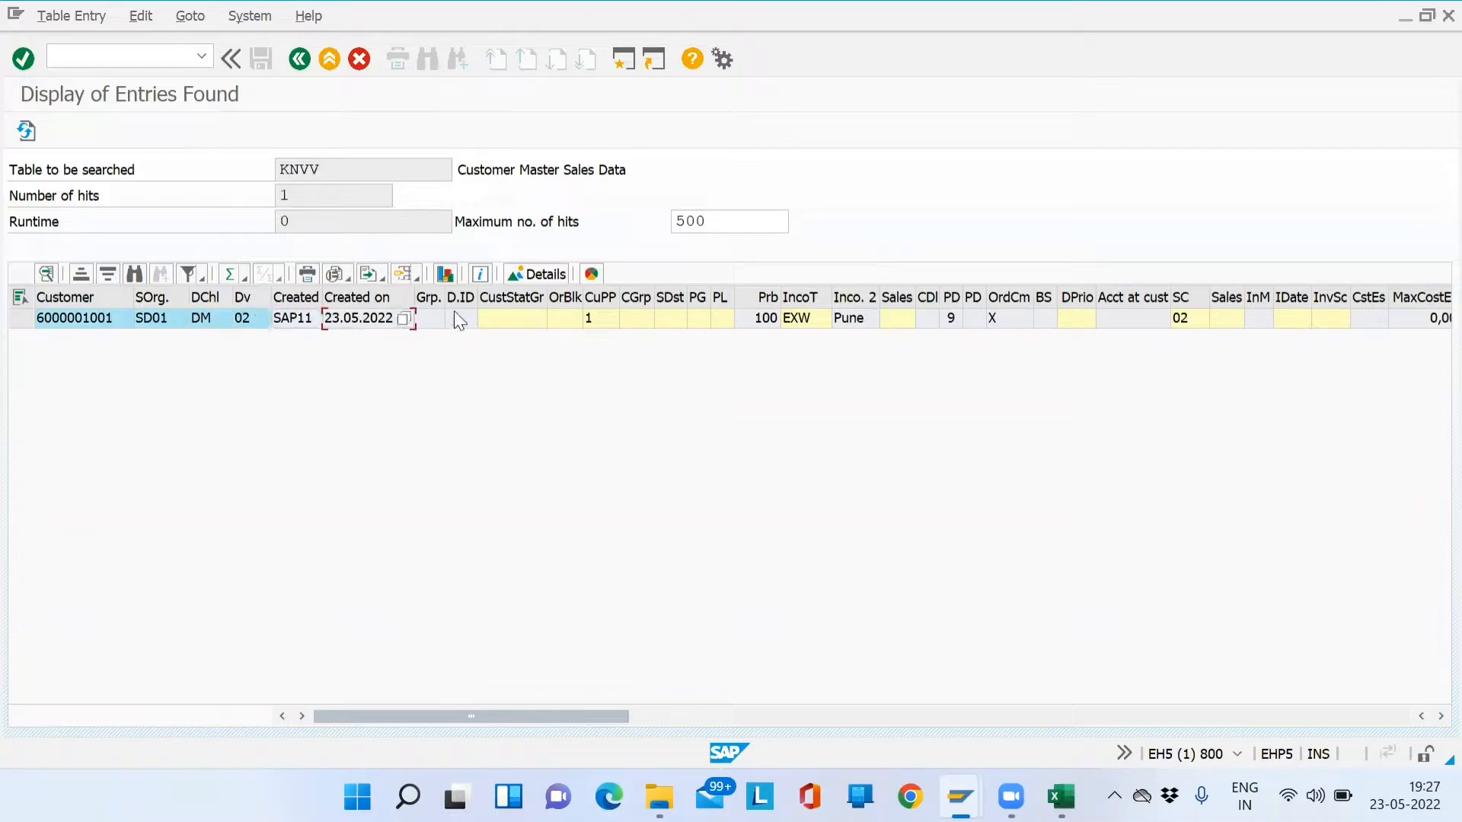
left_click(595, 317)
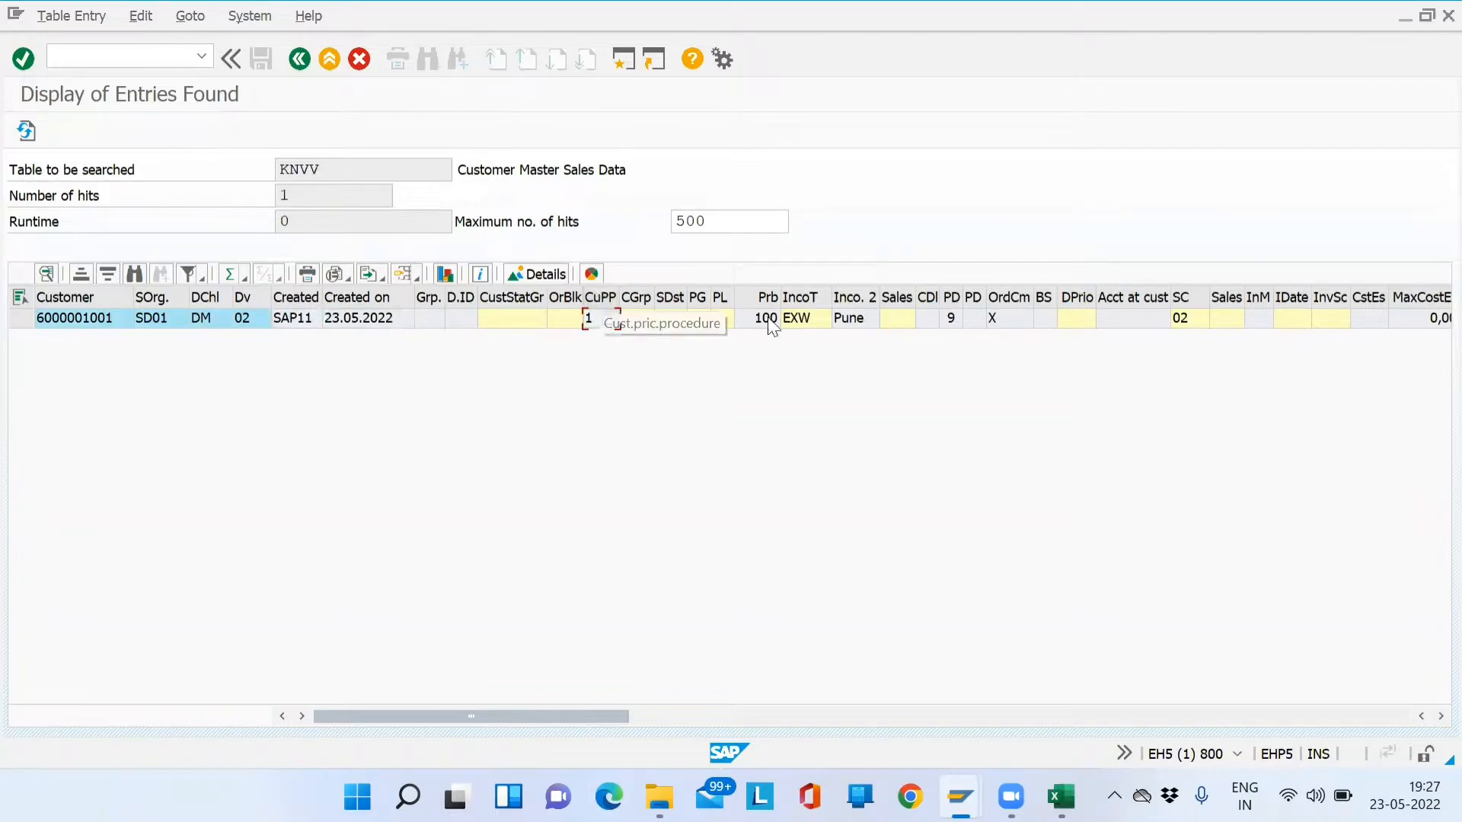
left_click(808, 317)
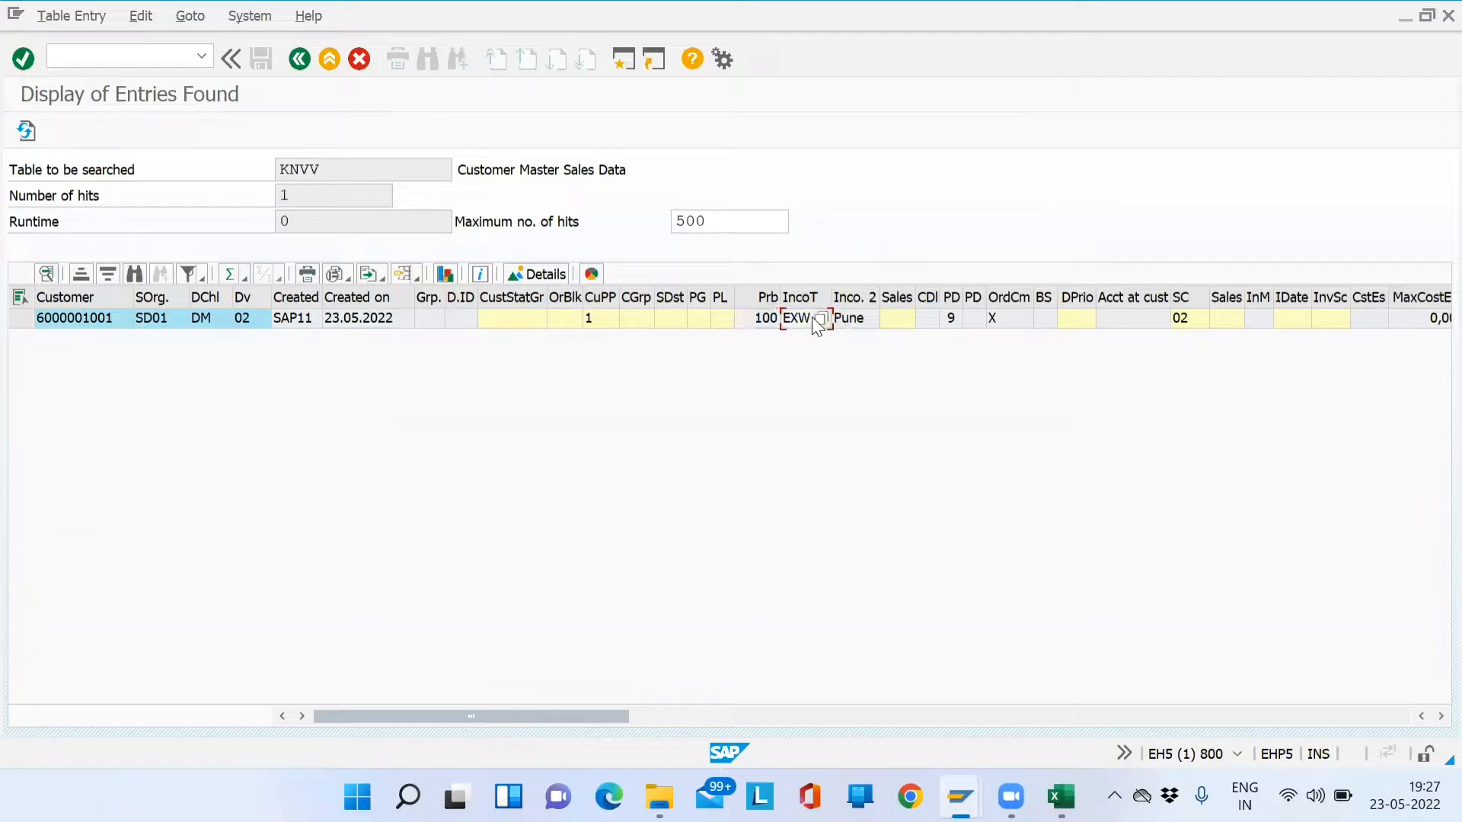
left_click(948, 323)
key("Right")
key("Right")
key("Right")
key("Right")
key("Right")
key("Right")
key("Right")
key("Right")
key("Right")
key("Right")
key("Right")
key("Left")
key("Left")
key("Left")
key("Left")
key("Left")
left_click(300, 61)
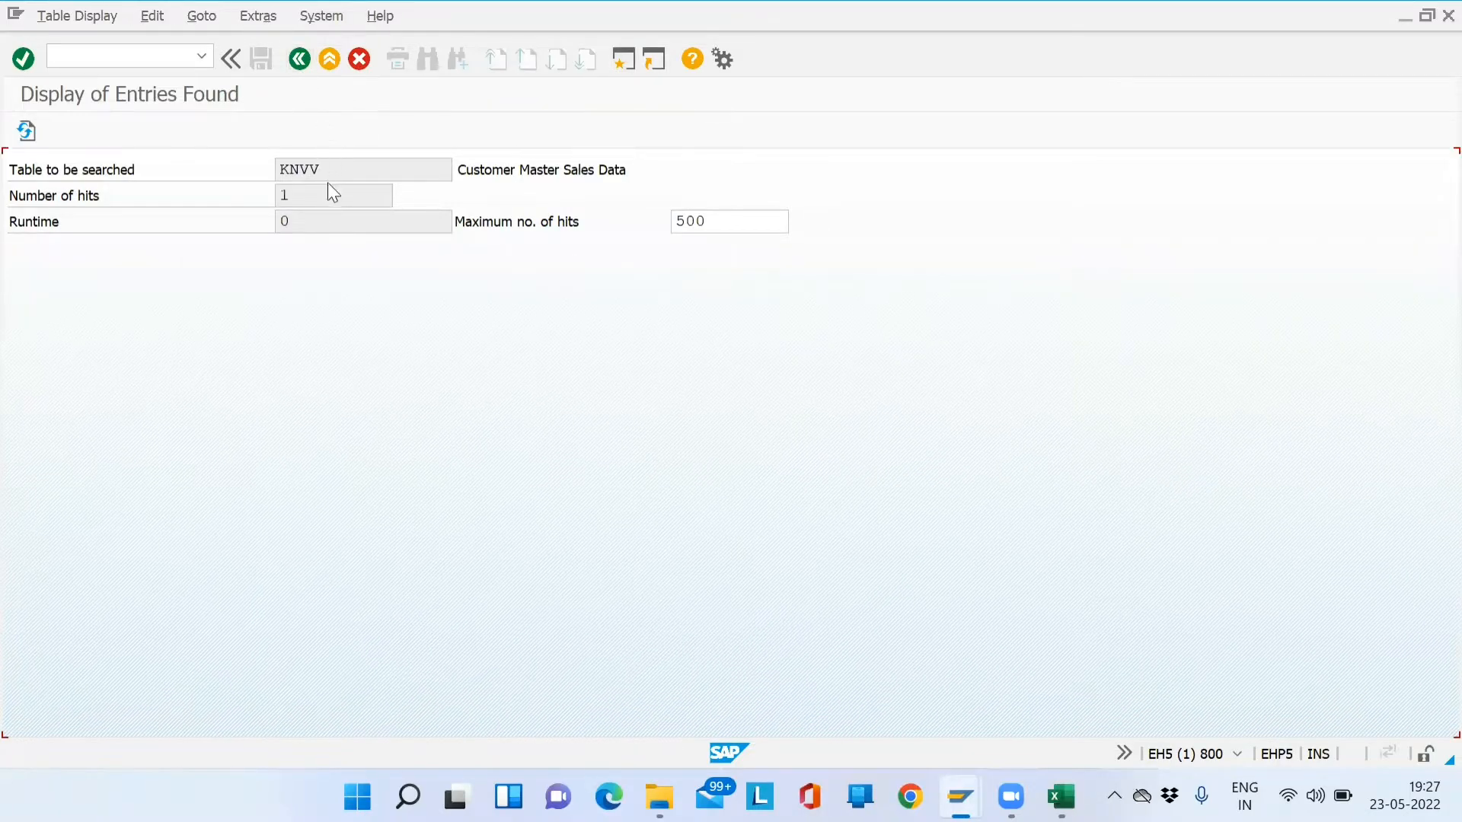
- Load table KNVI and list all its tax indicator entries
type("I")
key("Return")
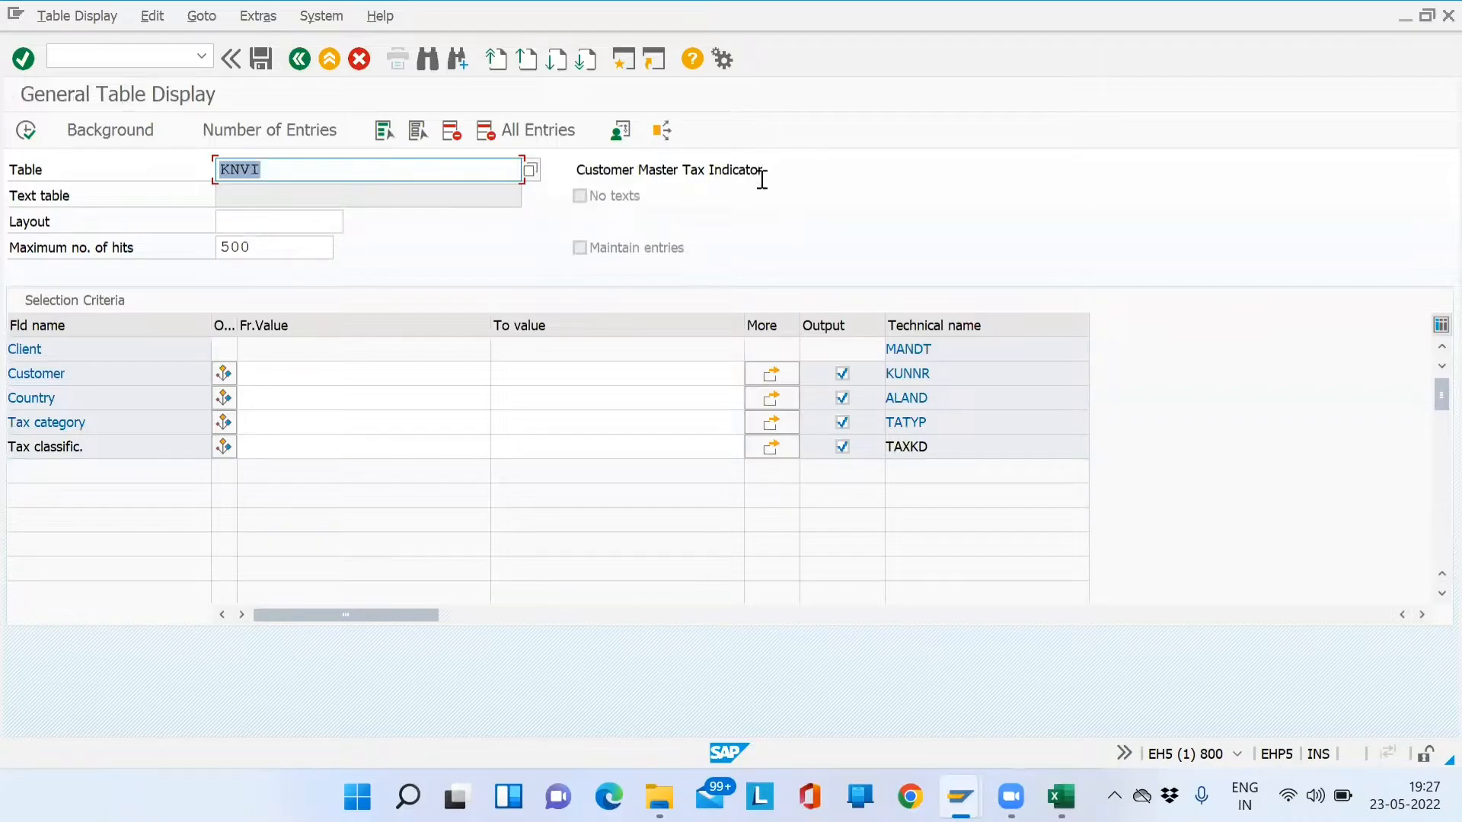
left_click_drag(762, 178, 571, 195)
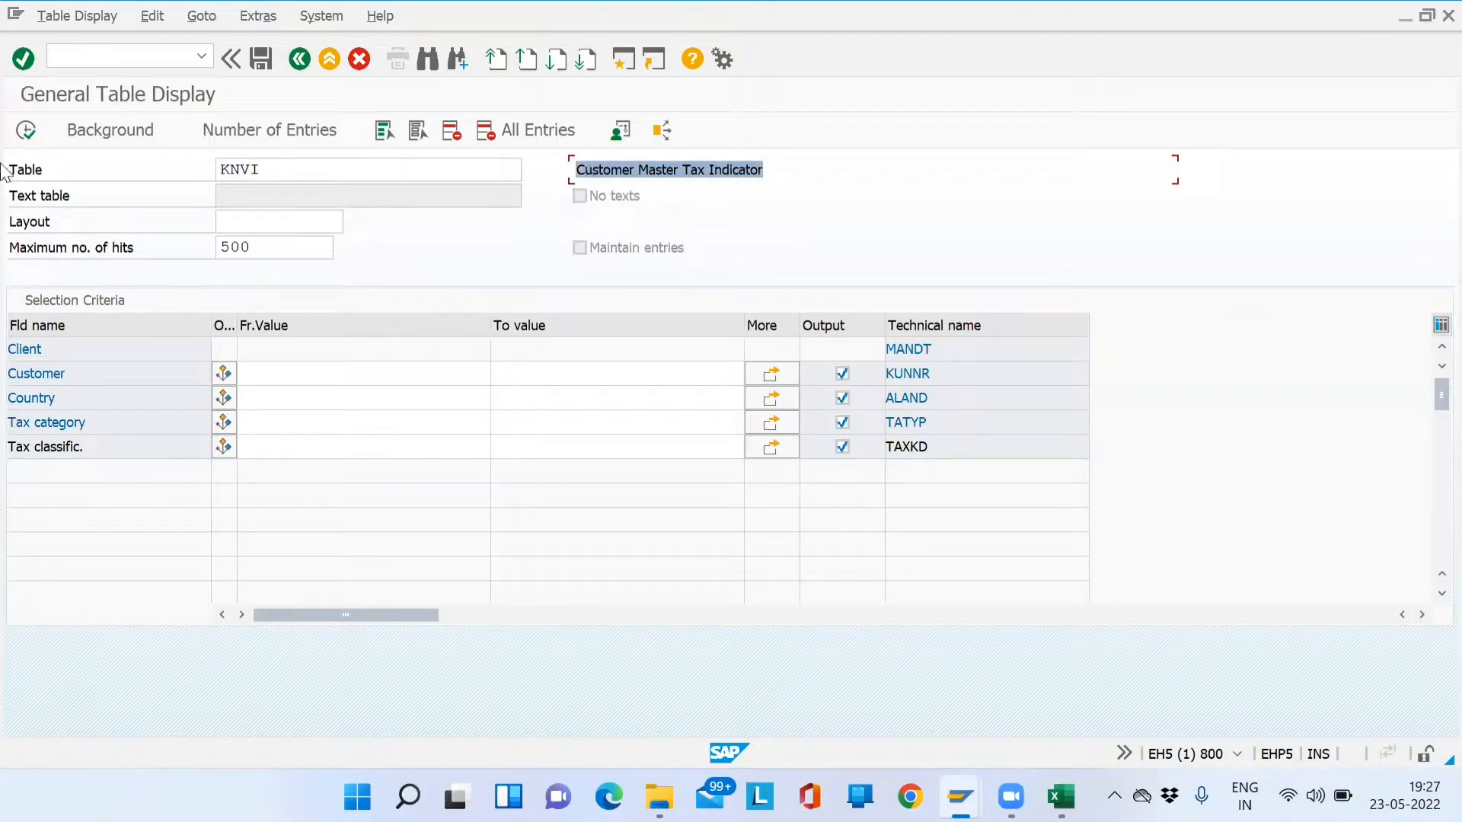
left_click(23, 136)
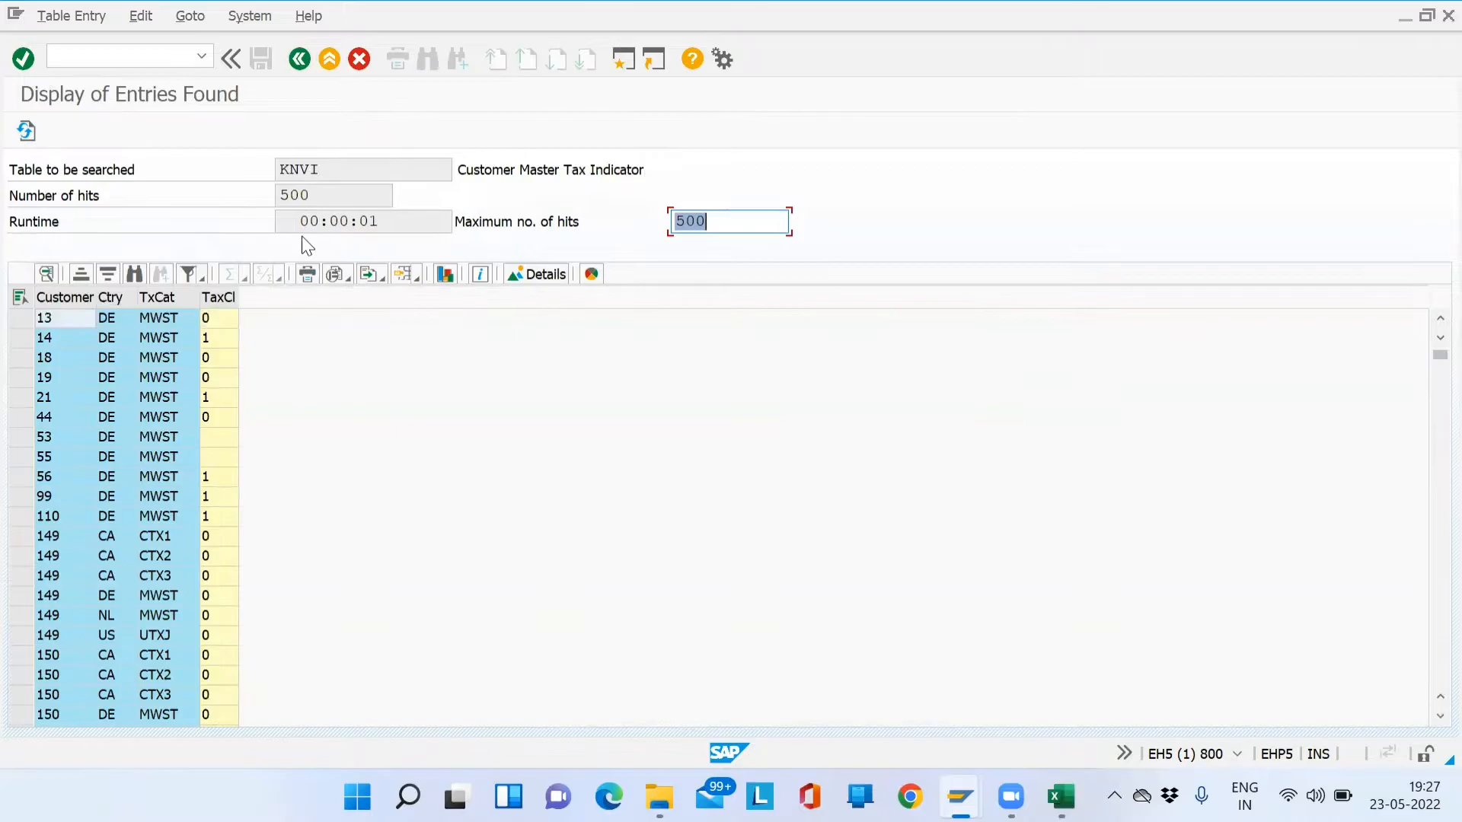
left_click(301, 65)
- Rerun KNVI for the pasted customer number, find no entries, and return to Easy Access
left_click(309, 373)
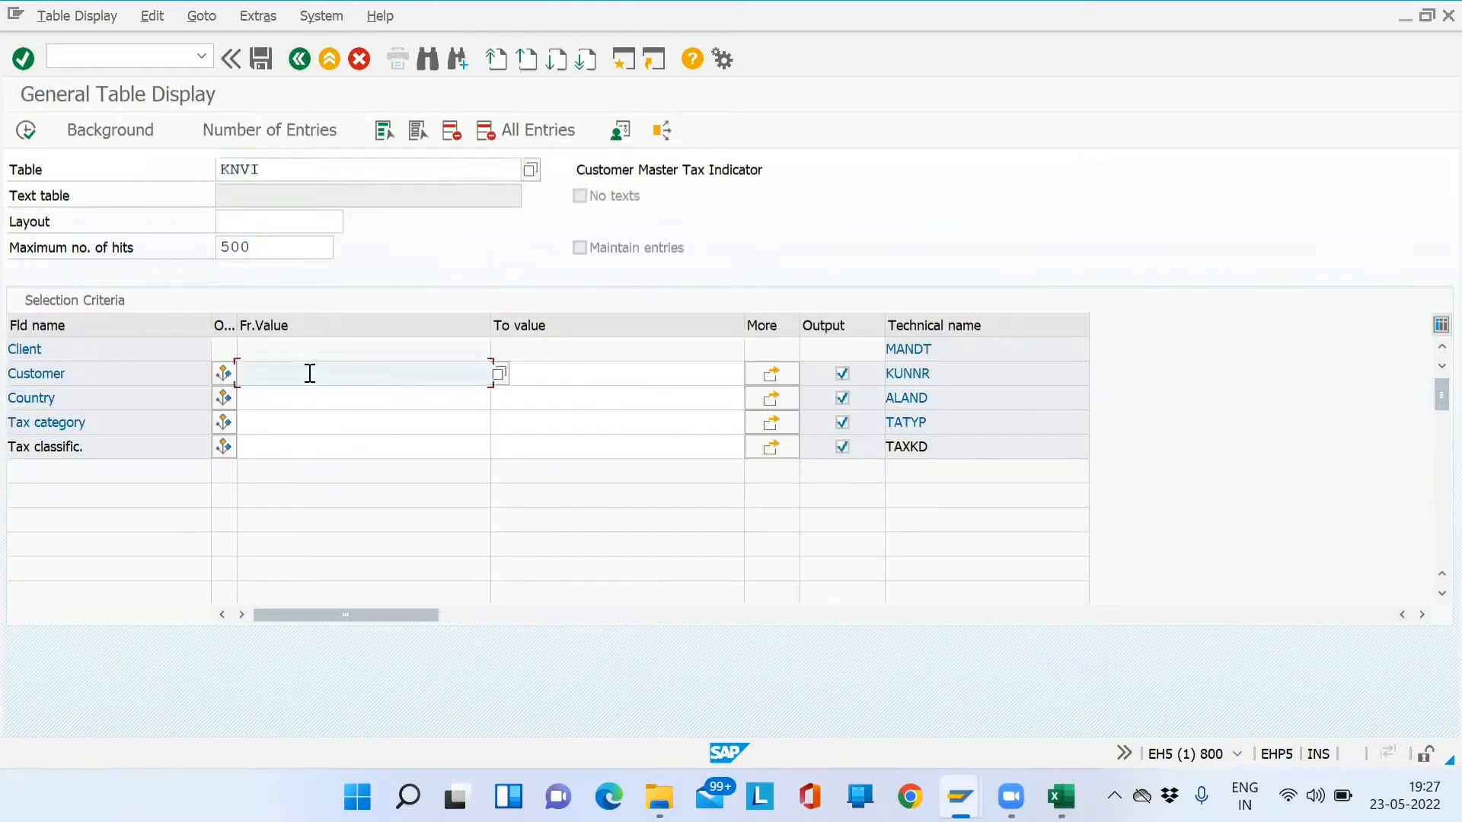
key("ctrl+v")
left_click(24, 134)
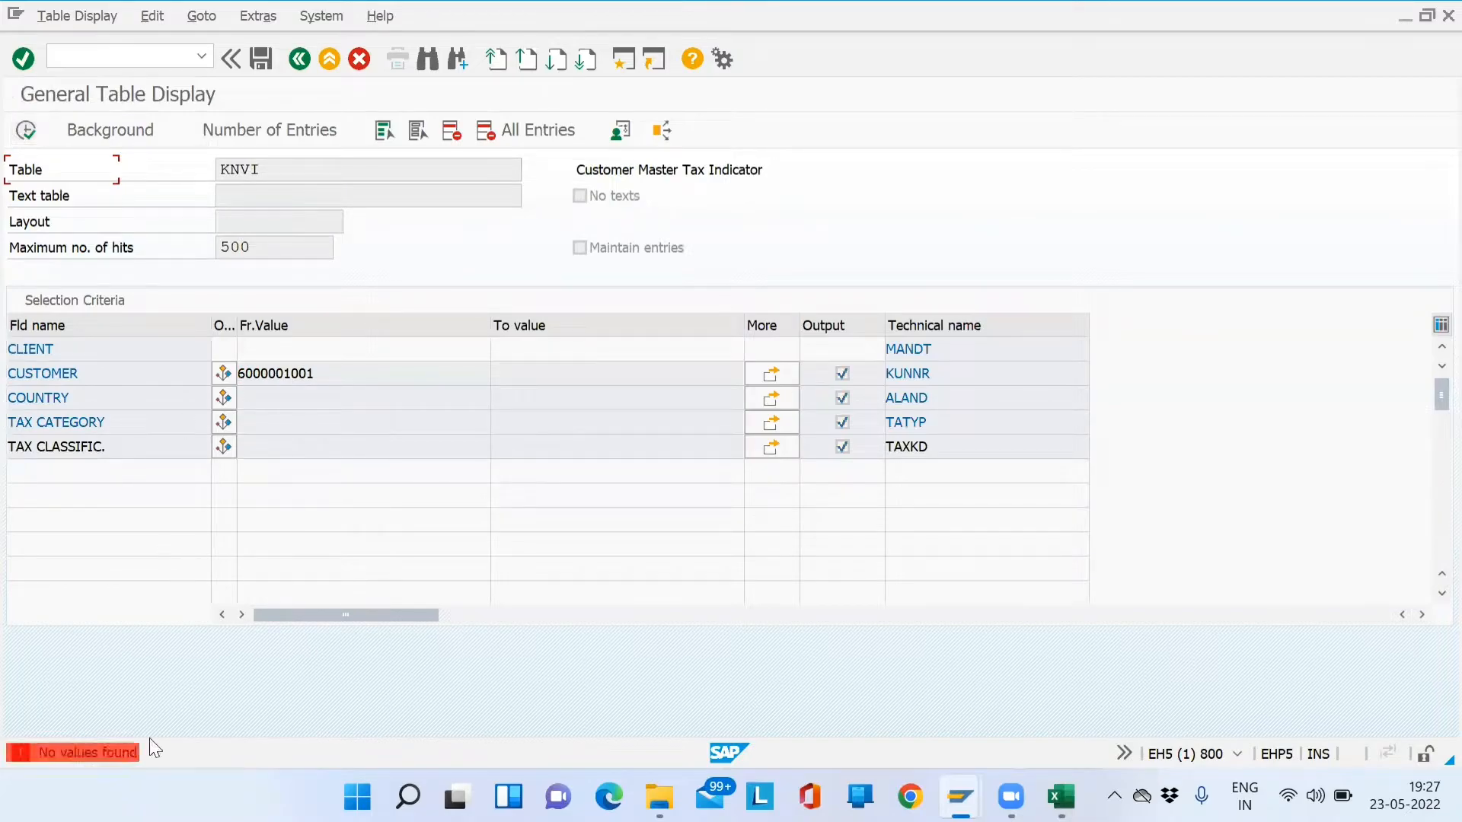
left_click(302, 58)
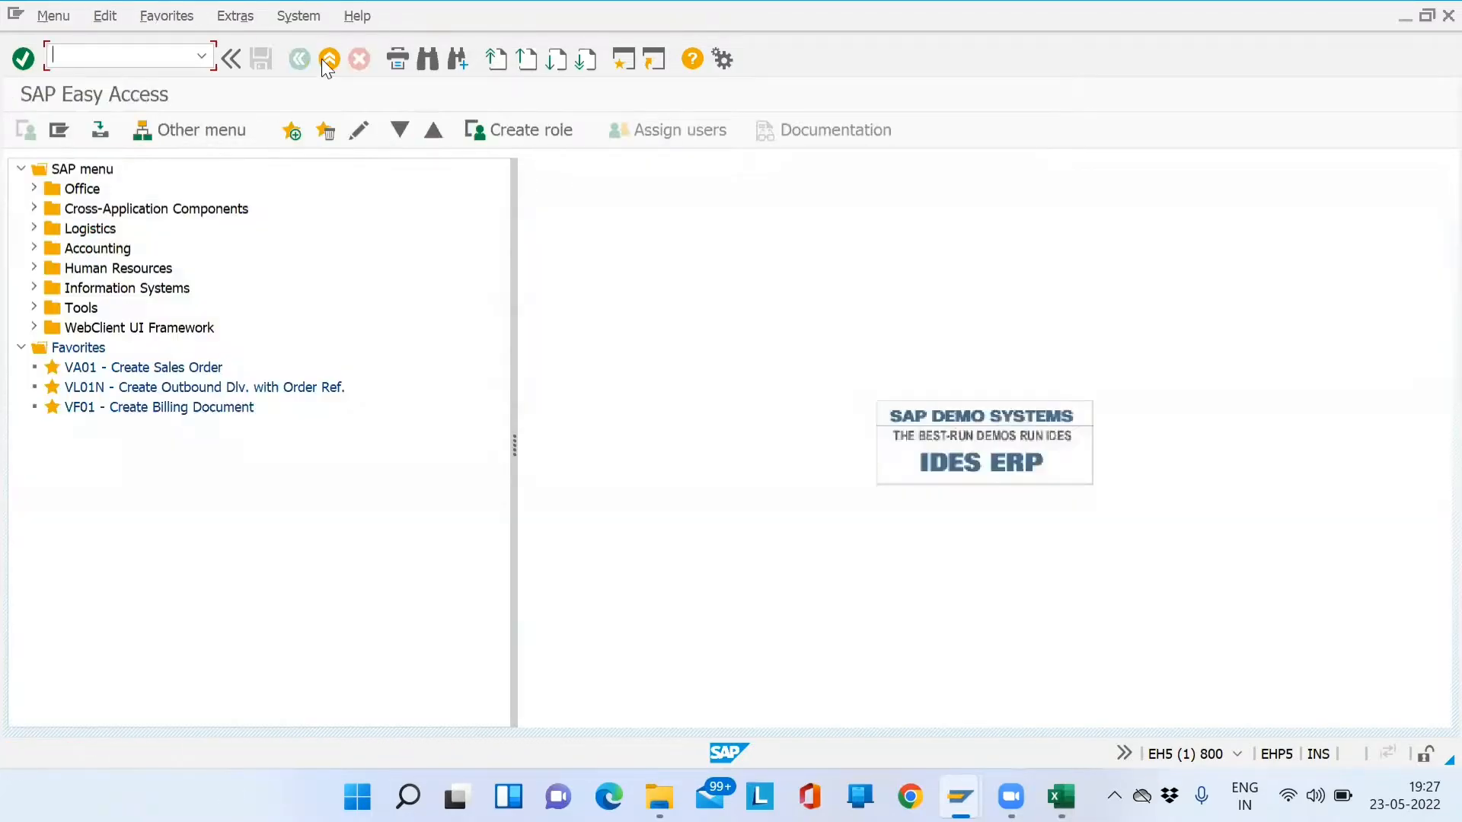
- Select the table notes in Excel range B116:D119
key("alt+Tab")
key("Down")
key("Left")
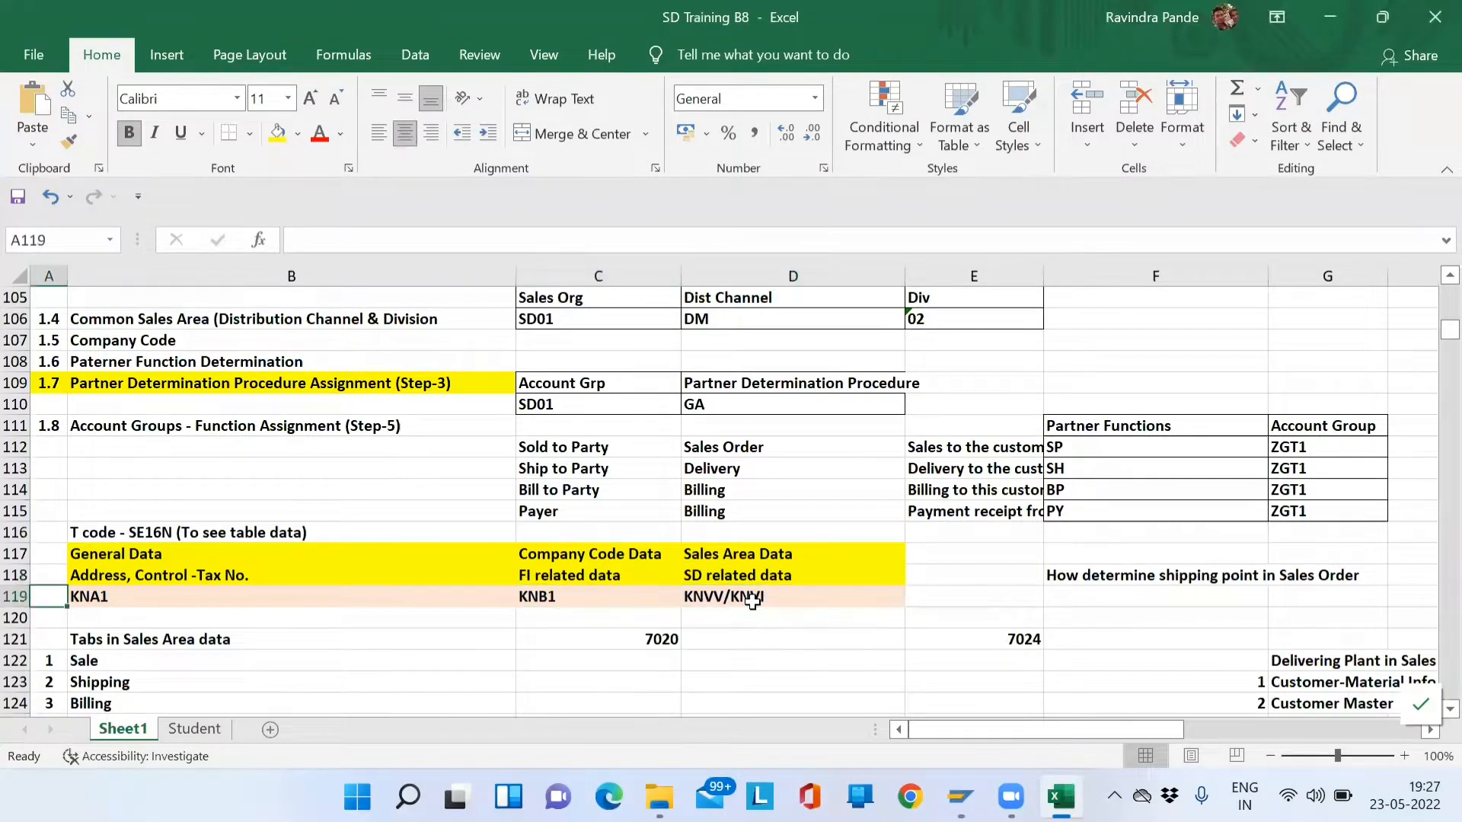
key("Left")
key("Up")
key("Up")
key("Up")
key("shift+Down")
key("shift+Down")
key("shift+Down")
key("shift+Right")
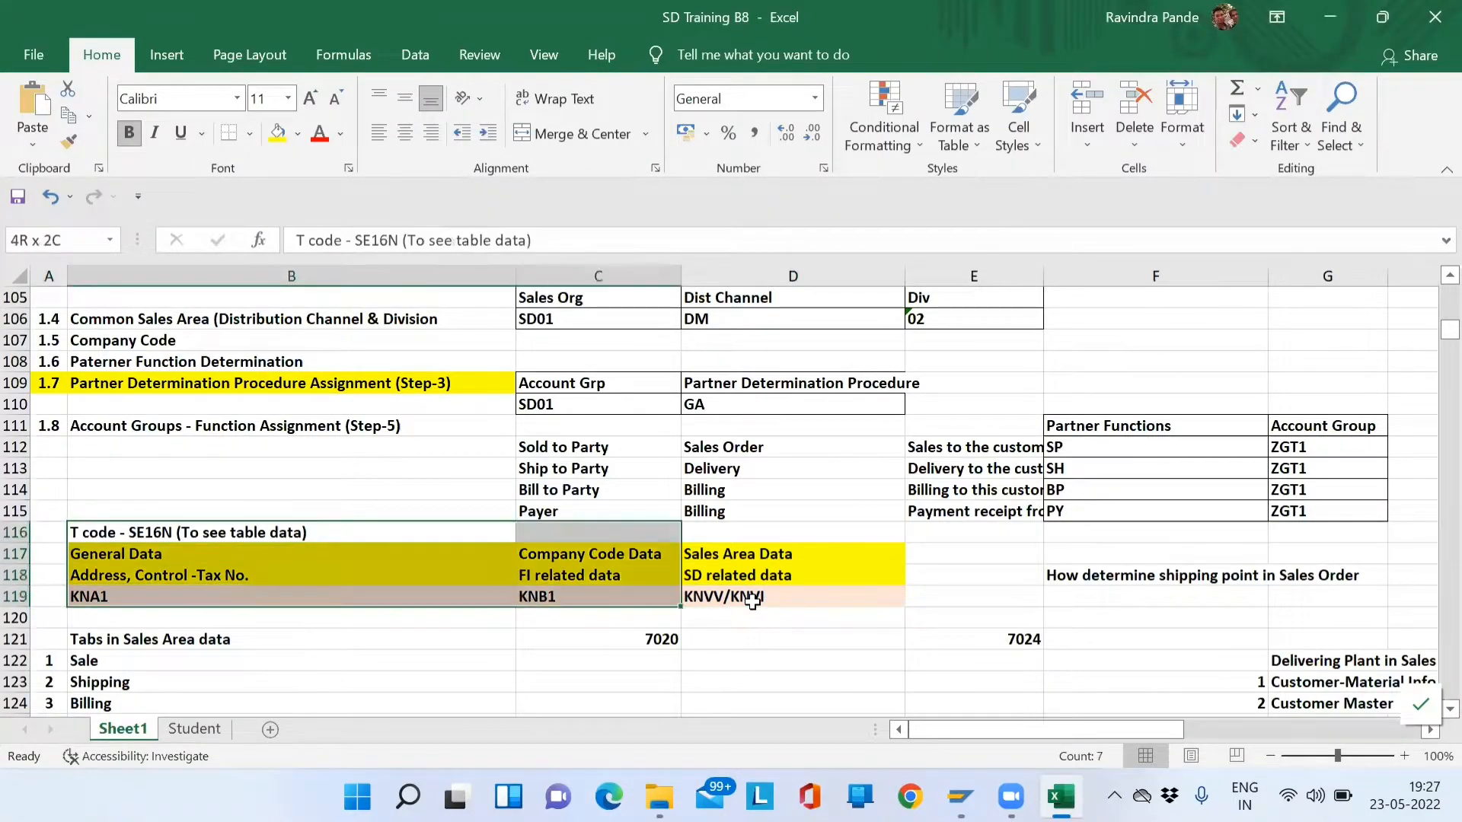
key("shift+Right")
key("shift+Right")
key("shift+Left")
- Go over the Tabs in Sales Area data list: Sale, Shipping, Billing, Partner Function
key("Down")
key("Down")
key("Down")
key("Down")
key("Down")
key("Down")
key("Down")
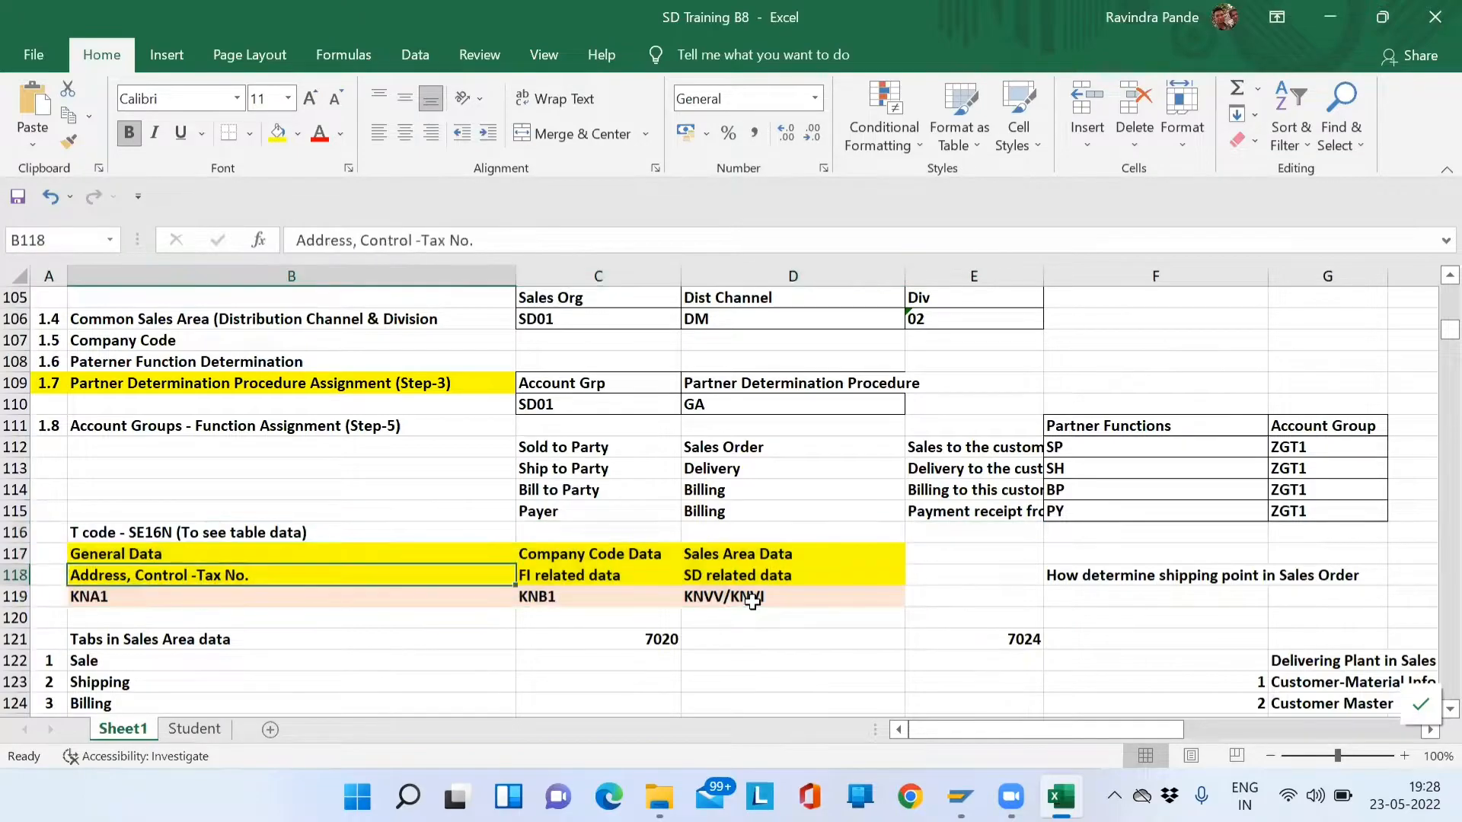
key("Up")
key("Up")
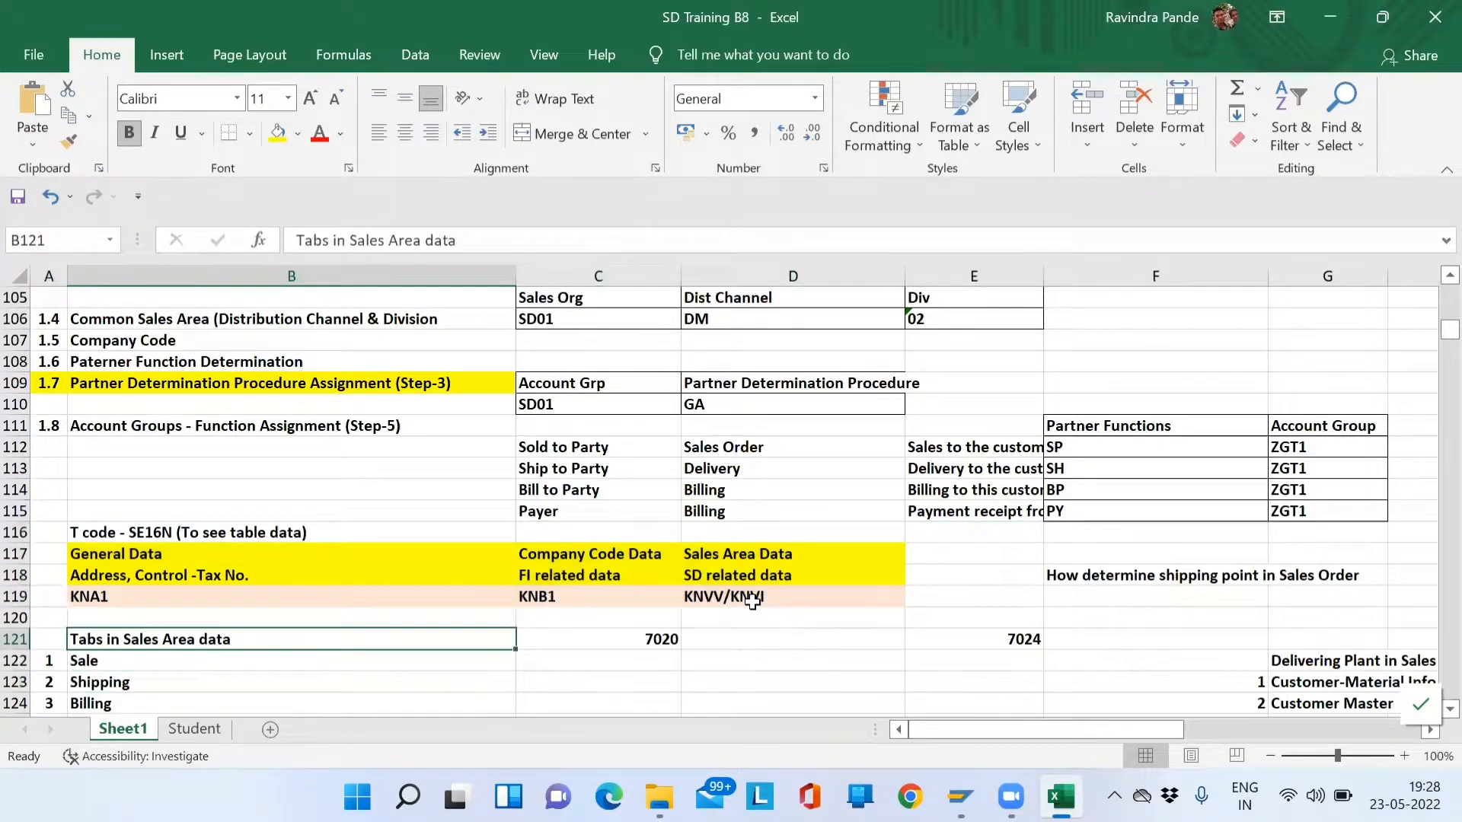
key("Down")
key("Down")
key("Down")
key("Down")
key("Down")
key("Up")
key("Up")
key("Up")
key("Up")
key("Down")
key("Up")
key("Up")
key("Down")
key("Down")
key("Up")
key("Up")
key("Down")
key("shift+Down")
key("shift+Down")
key("shift+Down")
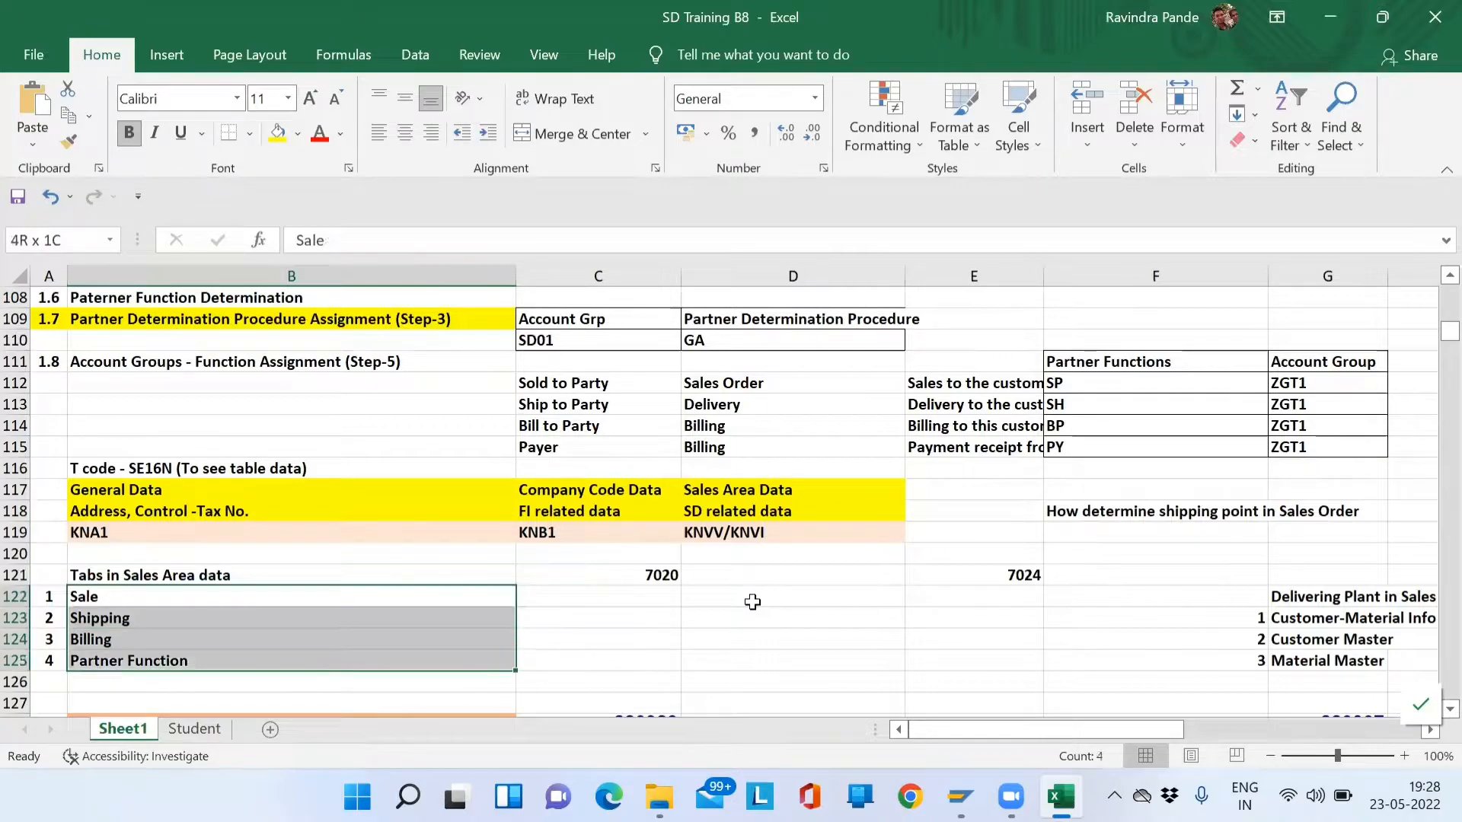
key("shift+Right")
key("shift+Right")
key("shift+Right")
key("shift+Right")
key("shift+Right")
key("shift+Right")
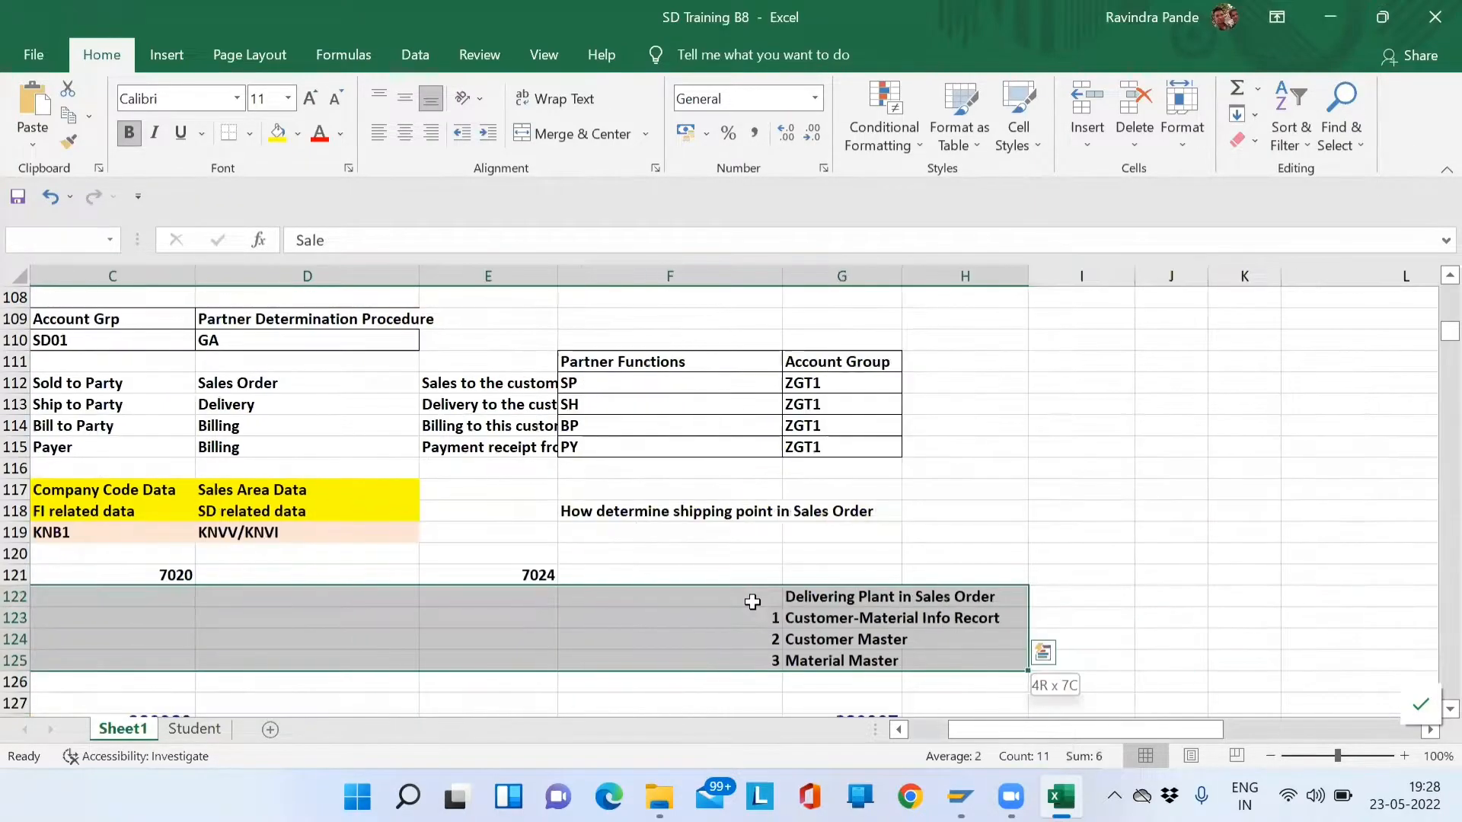
- Review the Delivering Plant in Sales Order source notes, then return to SAP
key("Right")
key("Right")
key("Left")
key("Left")
key("Left")
key("Right")
key("Right")
key("Right")
key("Right")
key("Right")
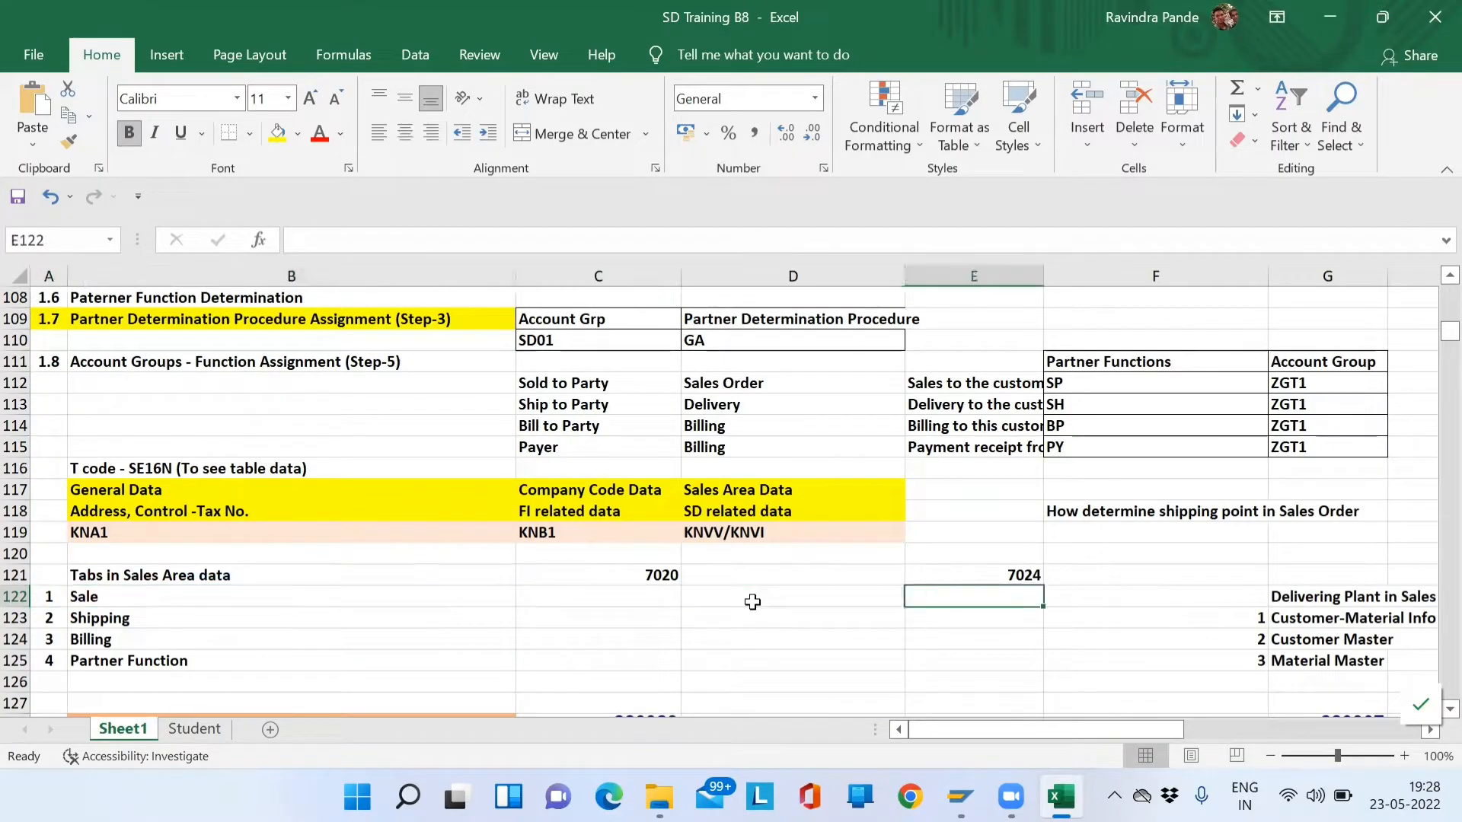
key("Right")
key("shift+Down")
key("shift+Down")
key("Down")
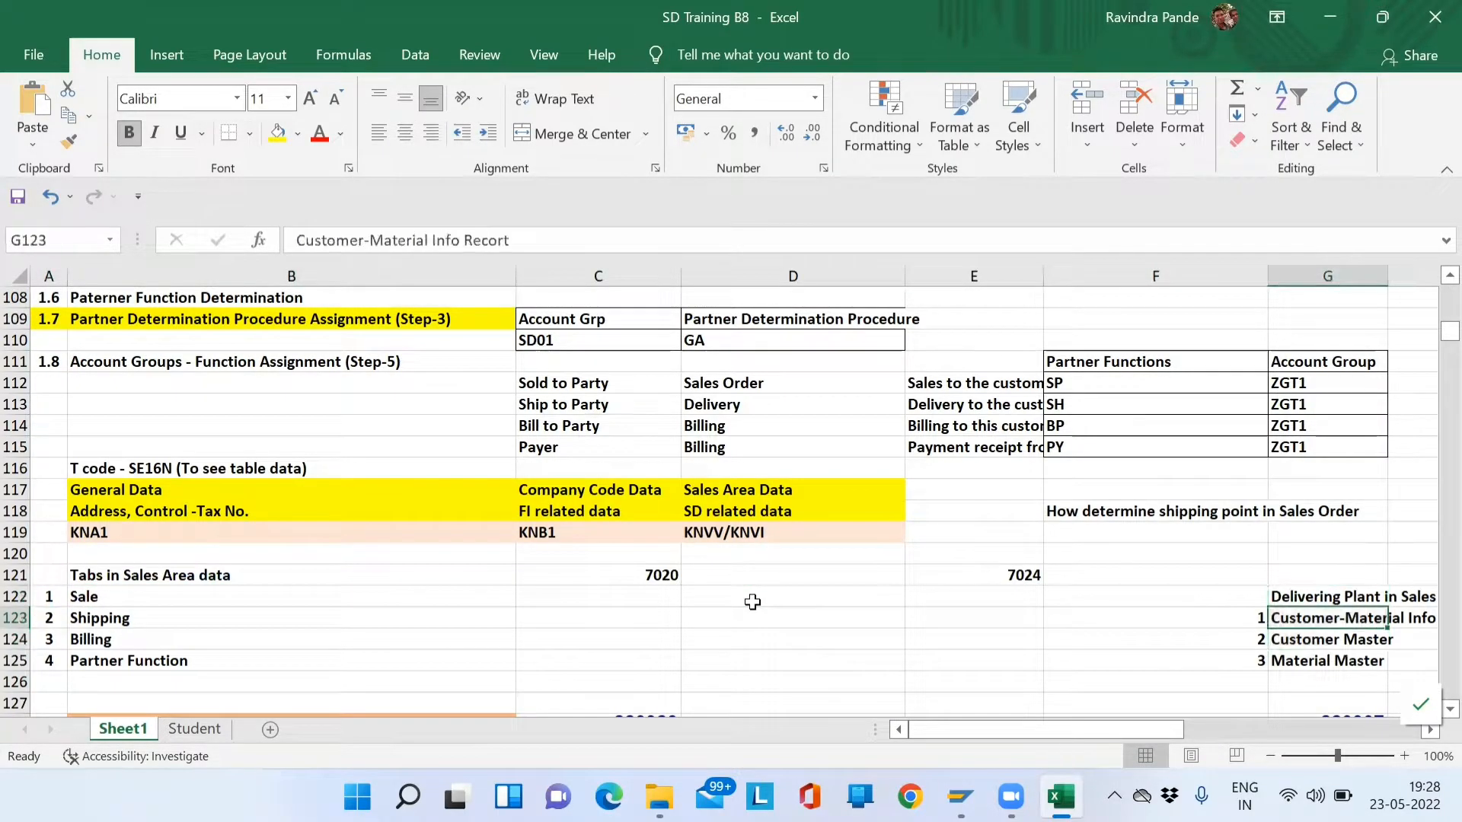
key("Up")
key("Up")
key("Left")
key("Right")
key("Down")
key("Down")
key("Left")
key("Right")
key("Up")
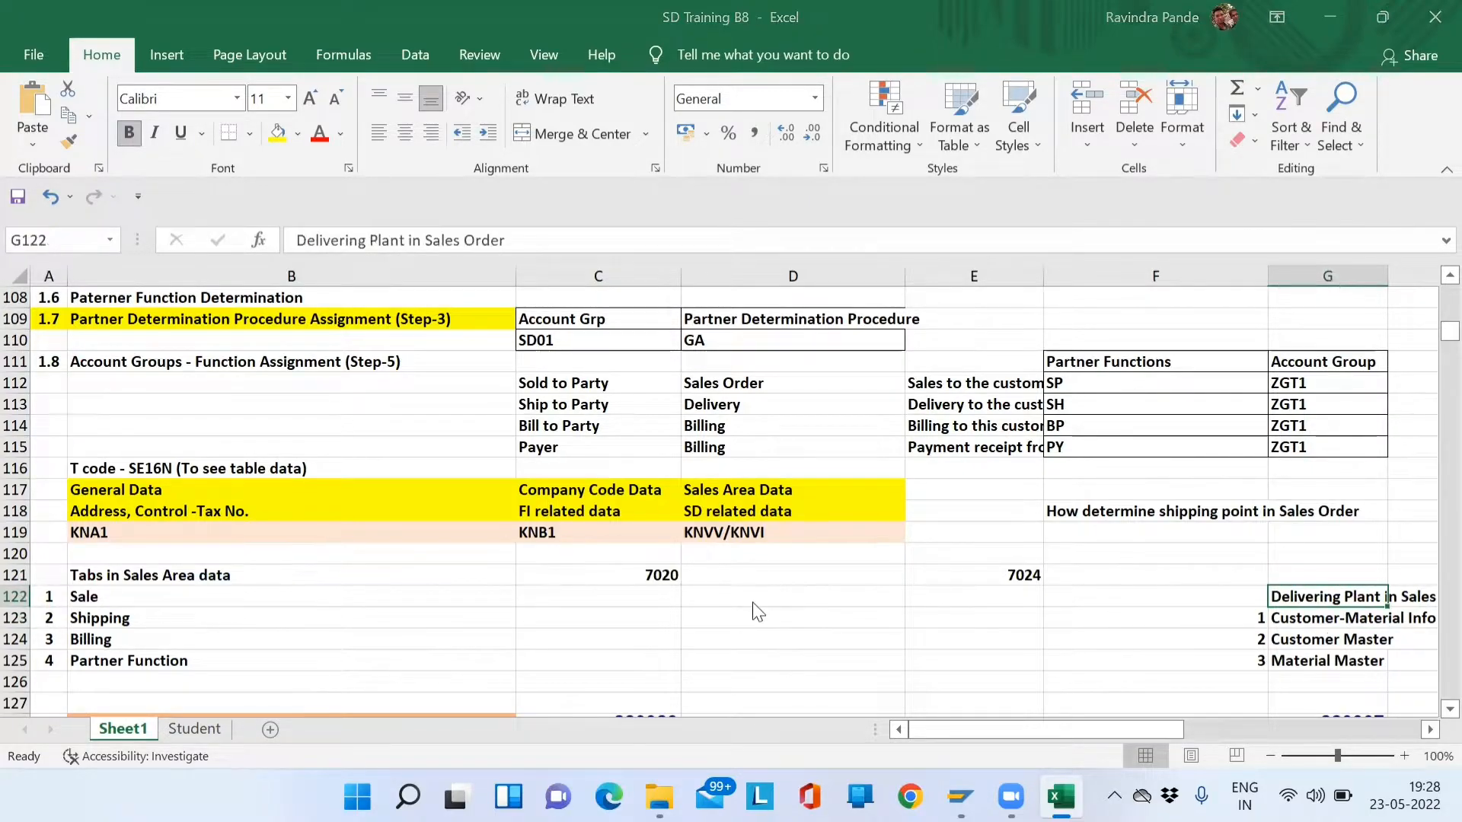
key("alt+Tab")
- Open the customer's sales area Shipping data and note the empty Delivering Plant field
left_click(497, 130)
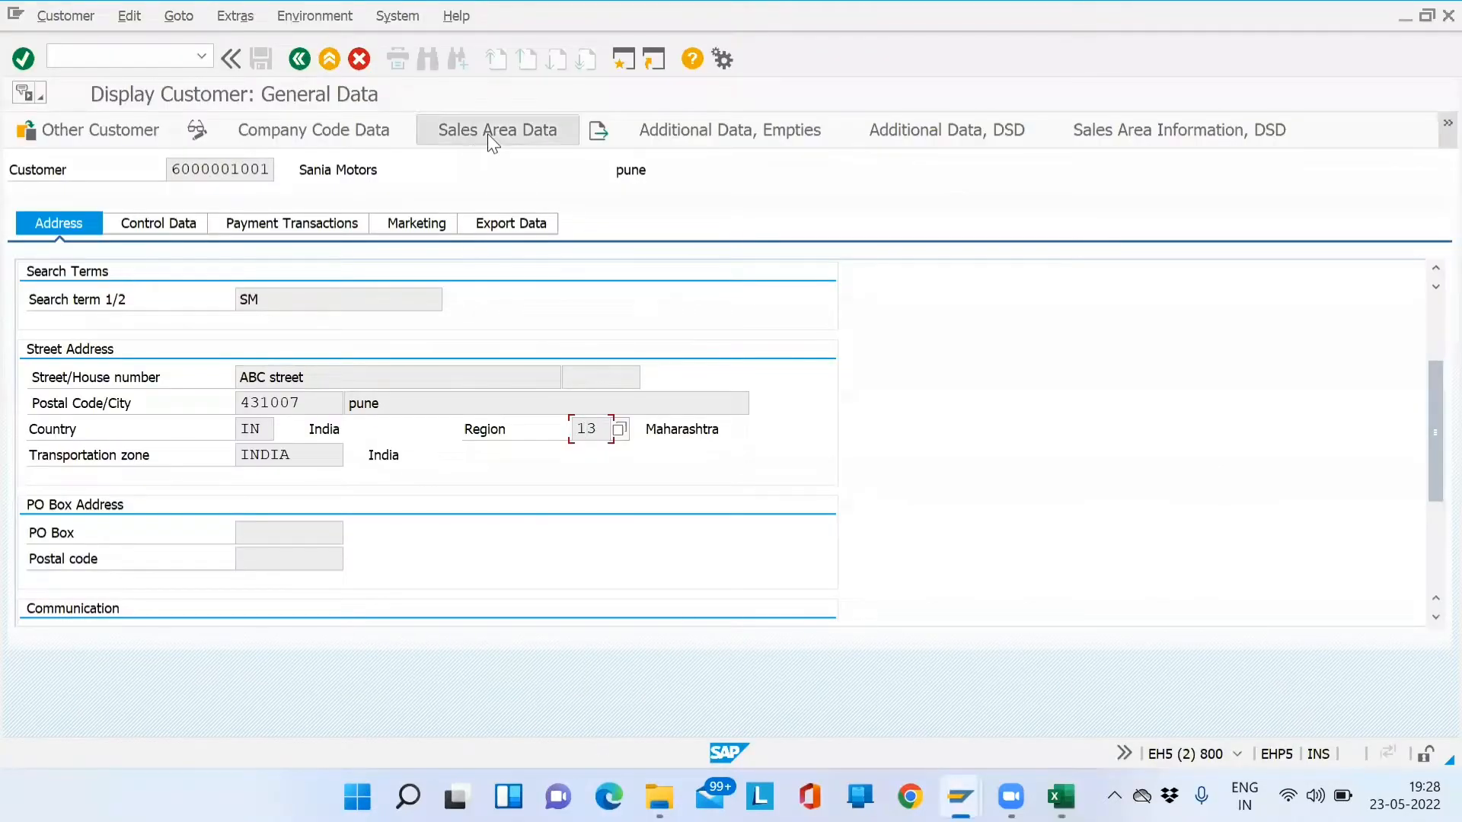
left_click(135, 307)
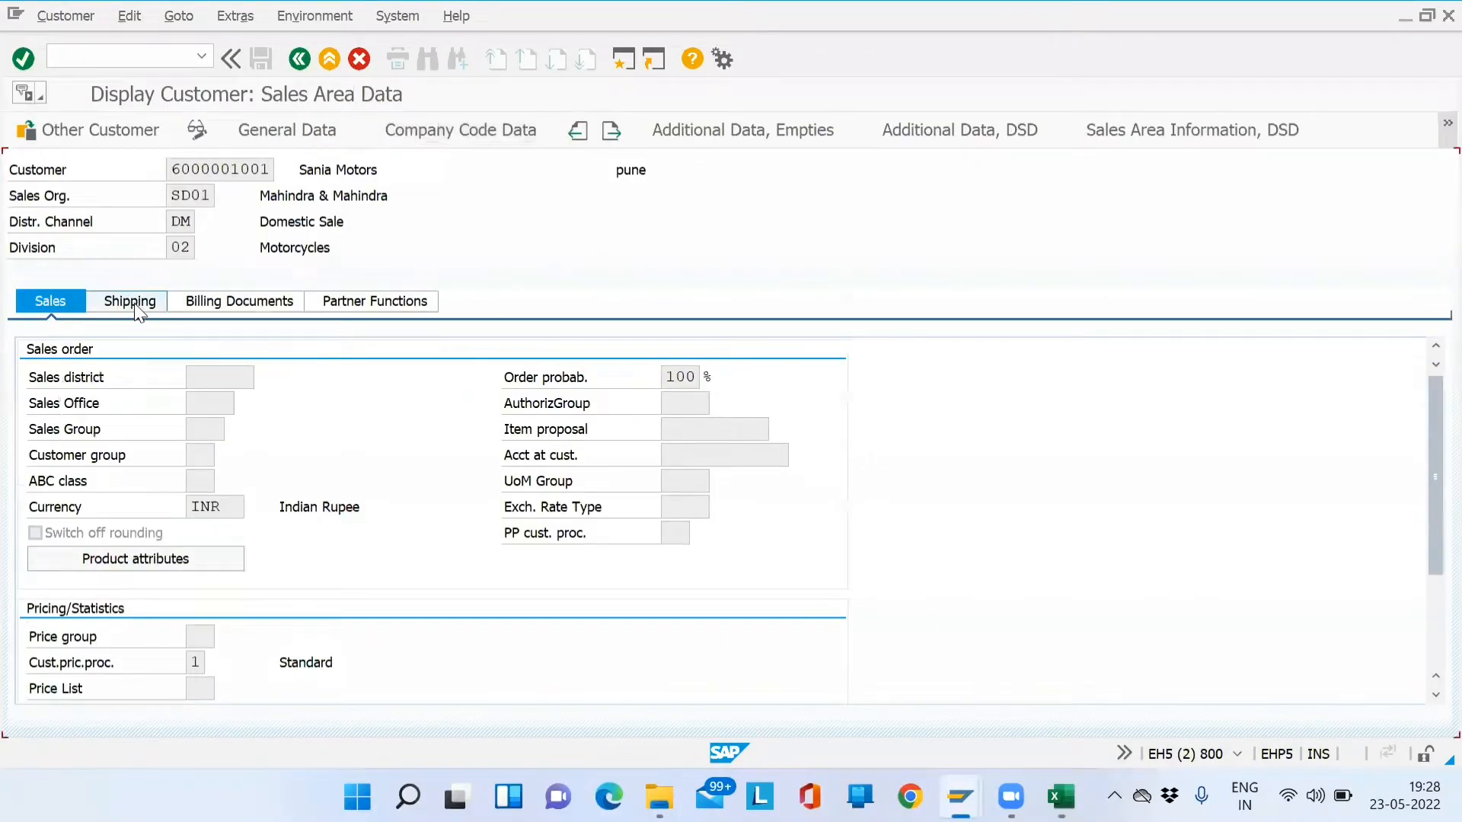
left_click(255, 431)
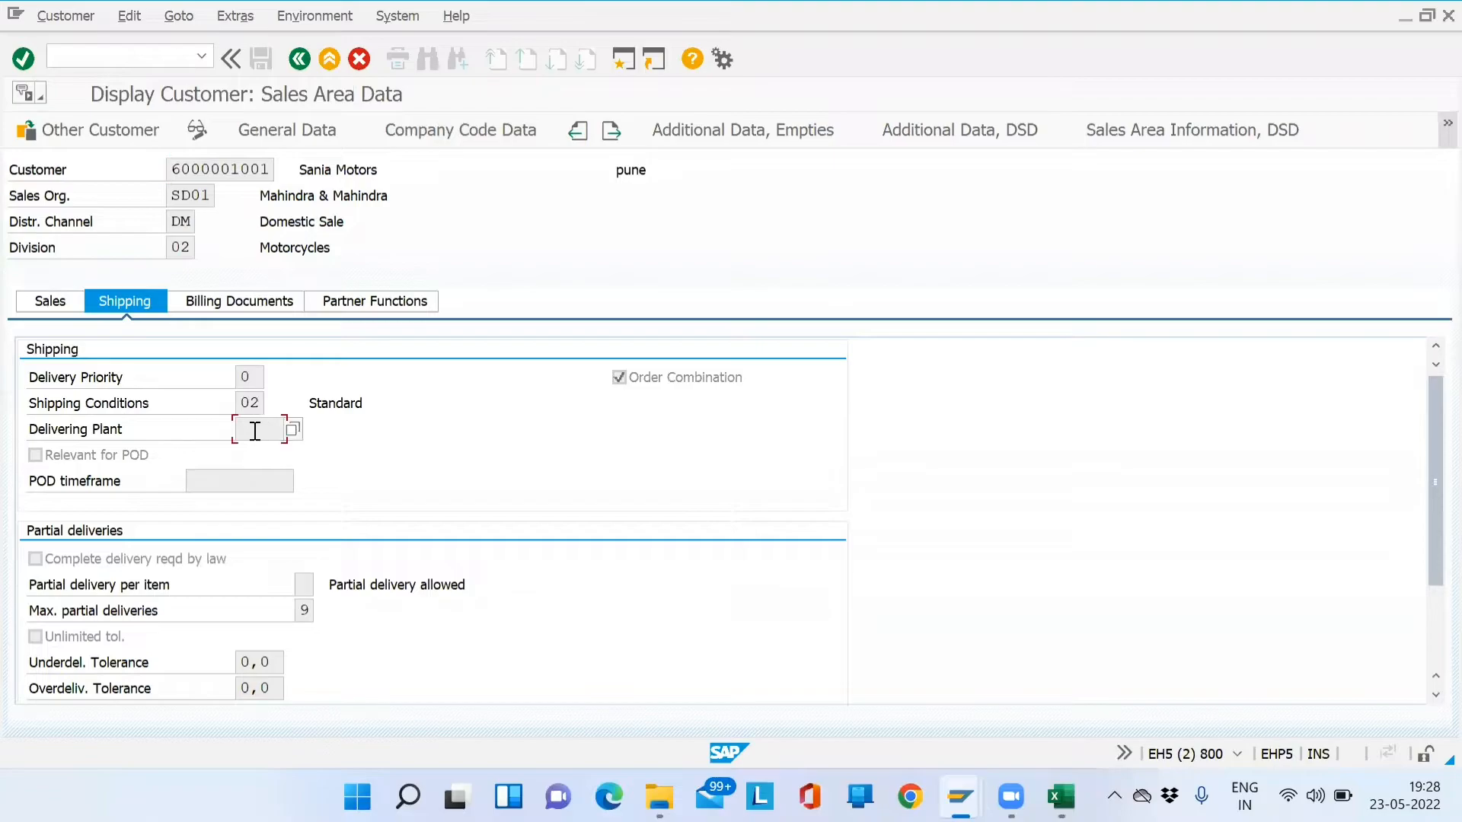
key("alt+Tab")
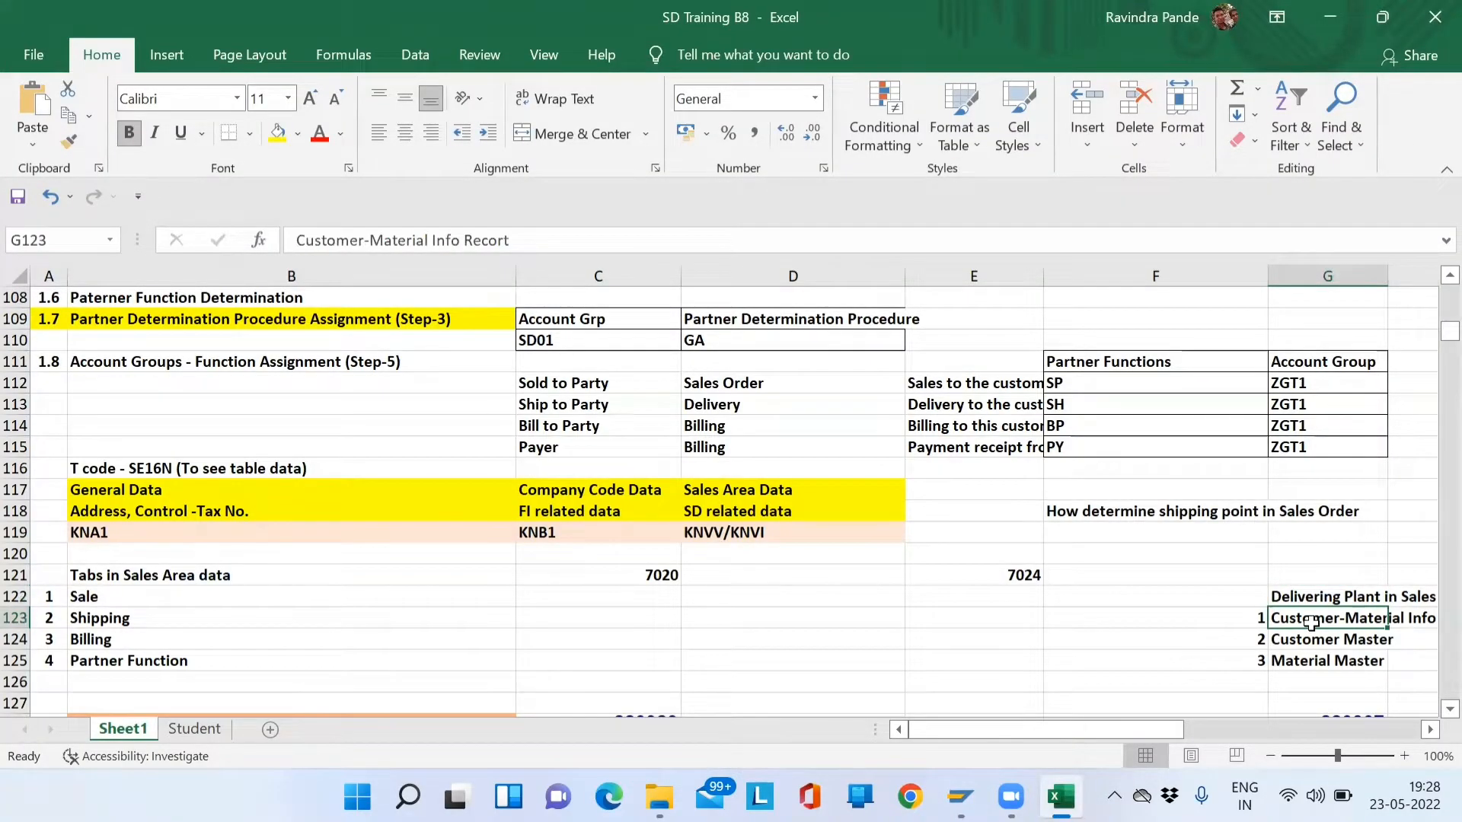
- Compare Excel's delivering plant sources, such as Customer Master, with the empty SAP field
key("Down")
key("Down")
key("alt+Tab")
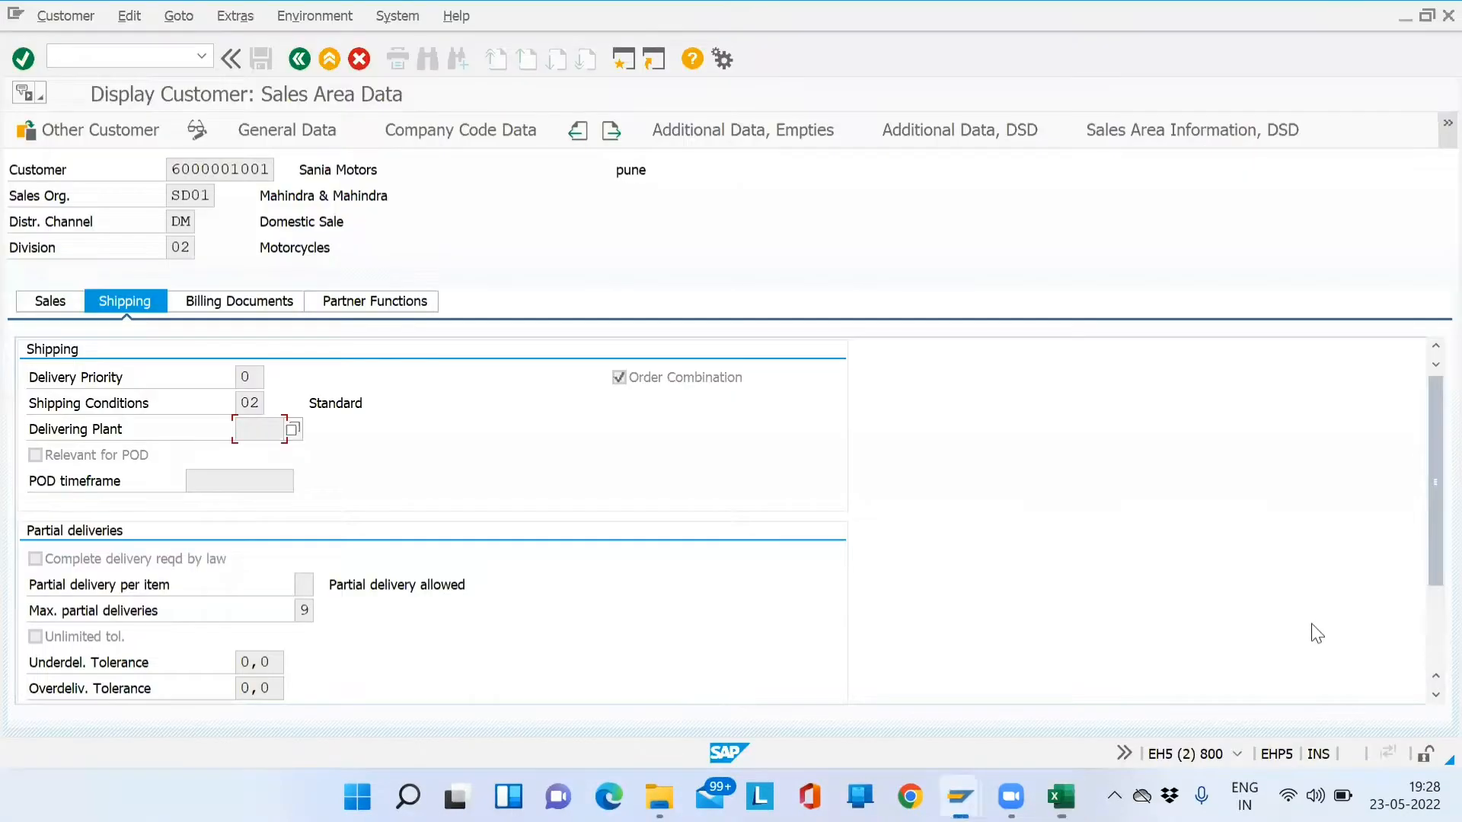
left_click(251, 449)
left_click(271, 430)
key("alt+Tab")
key("Up")
key("Up")
key("Up")
- In Excel, delete the values 7020 and 7024 from row 121
key("Down")
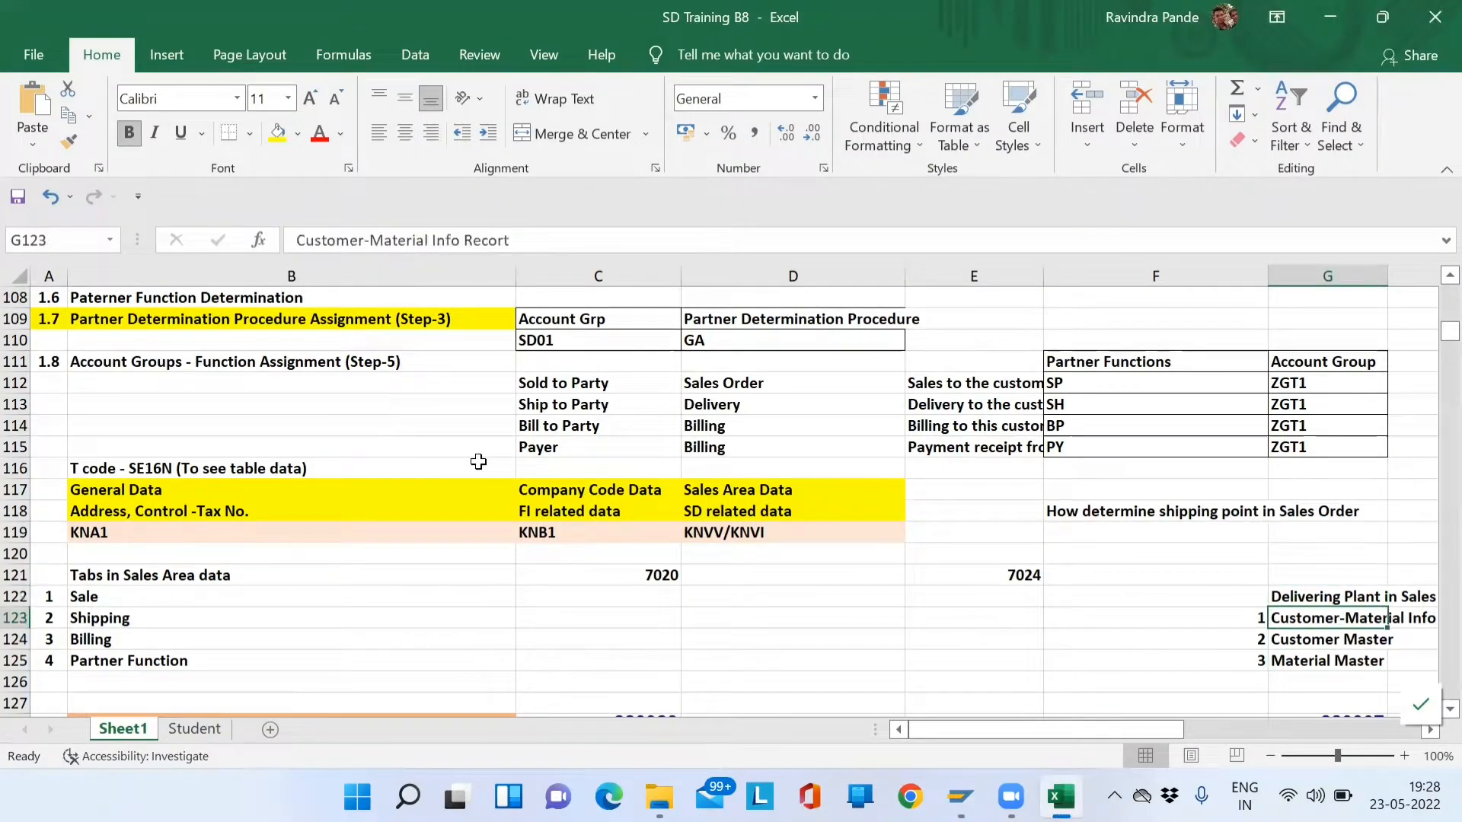
key("Left")
key("Left")
key("Left")
key("Left")
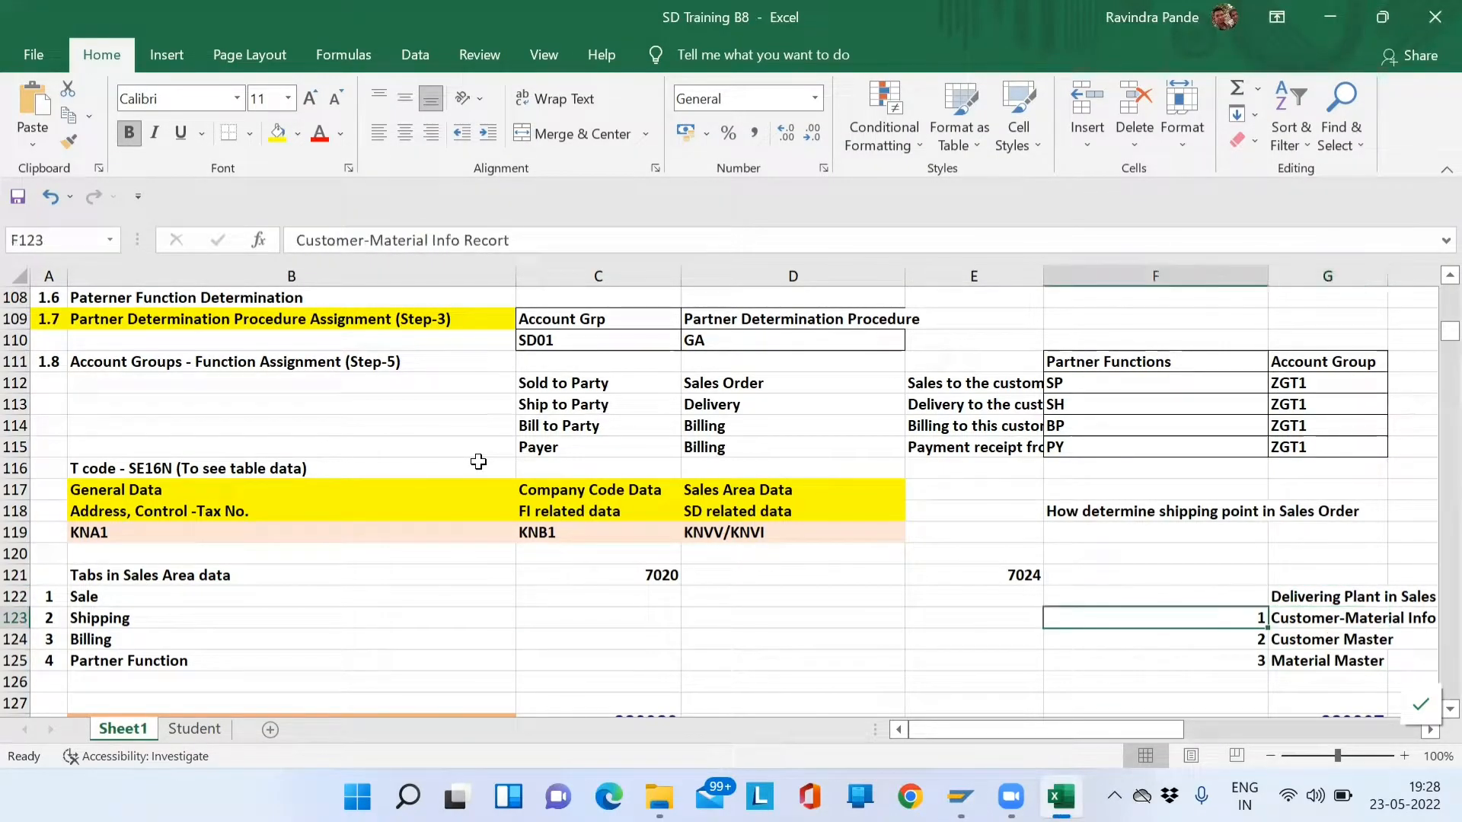
key("Up")
key("Up")
key("shift+Right")
key("shift+Right")
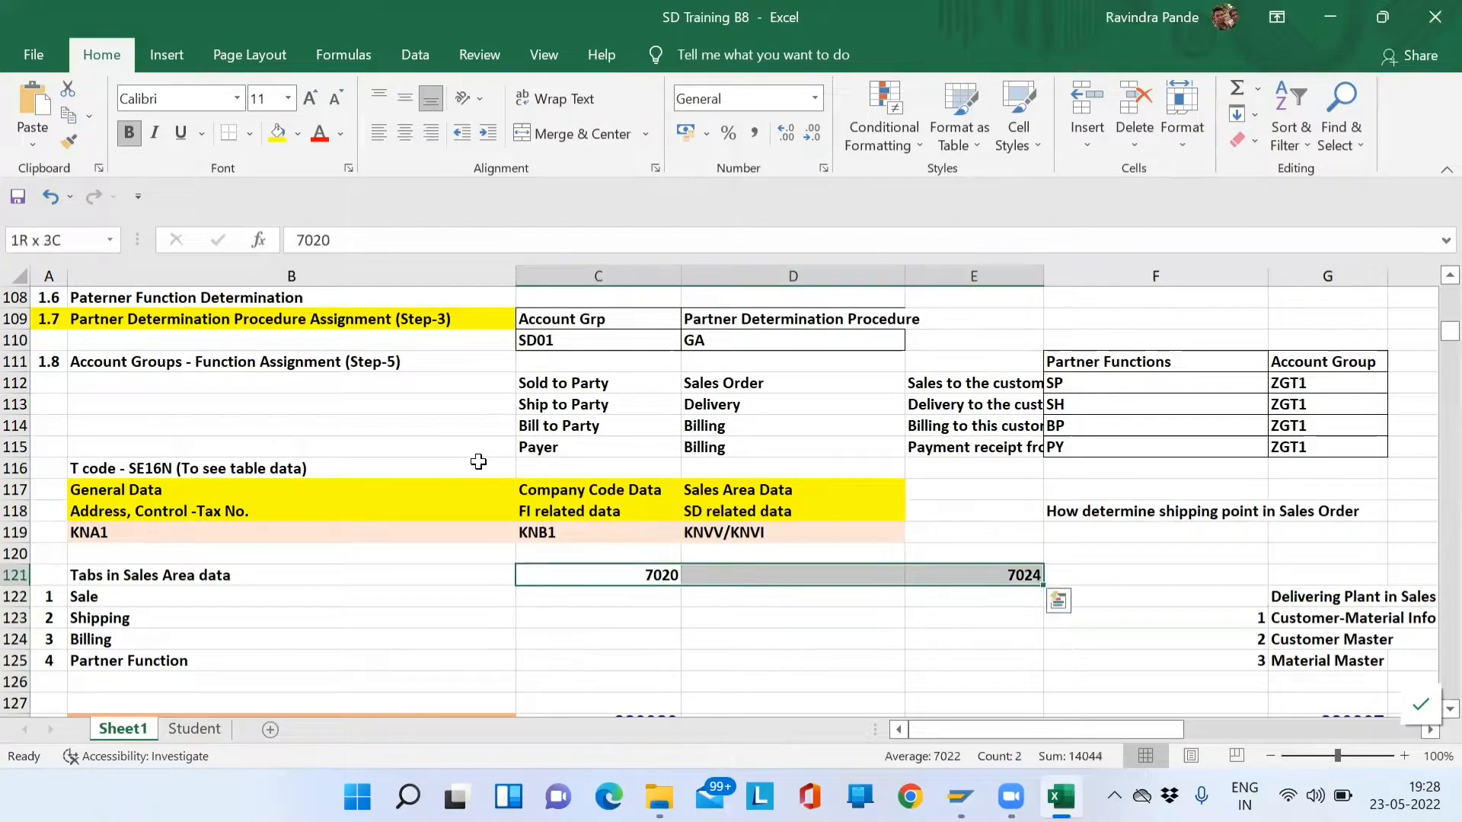
key("Delete")
key("Left")
key("Left")
key("Down")
key("Down")
key("Down")
key("Down")
key("Down")
key("Down")
key("Down")
key("Down")
key("Down")
key("Down")
key("Down")
key("Up")
key("Up")
key("Up")
key("Up")
key("Up")
key("Up")
key("Right")
key("Down")
key("Down")
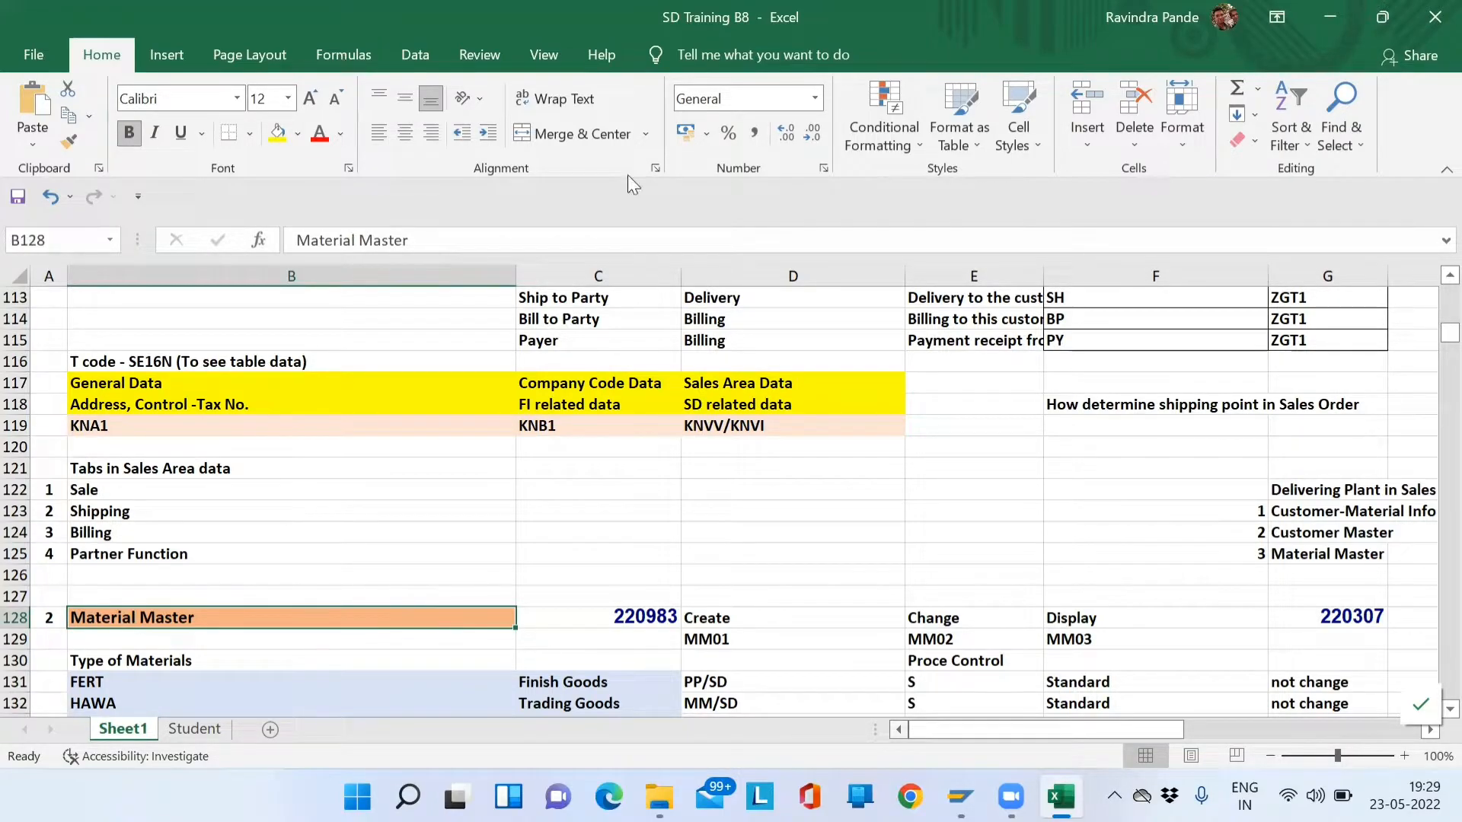
- Start transaction VA01 in SAP to create a sales order
key("alt+Tab")
type("va01")
key("Return")
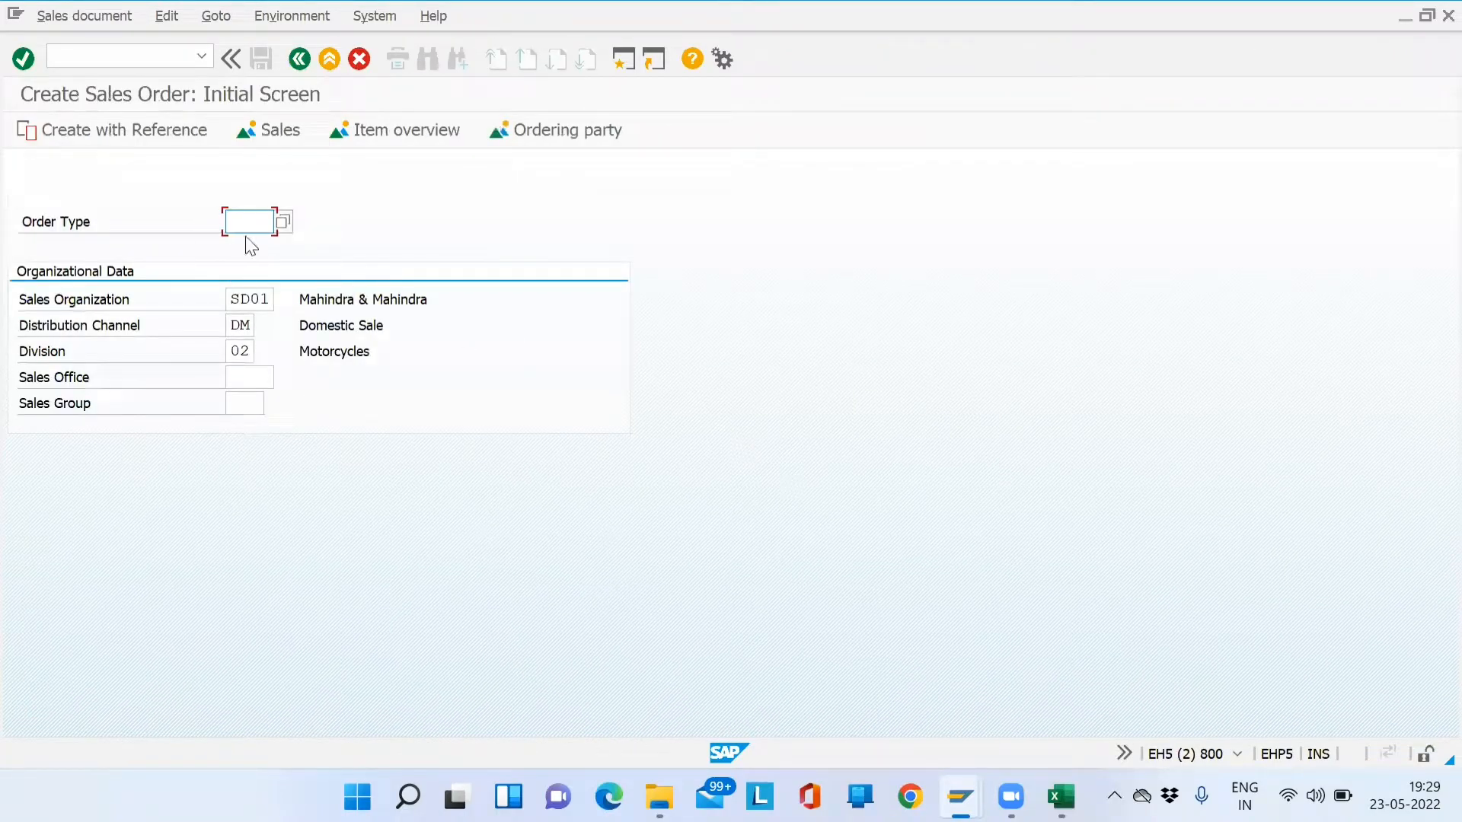
- Enter order type OR, check sales area SD01 / DM / 02, and confirm
type("OR")
left_click(271, 298)
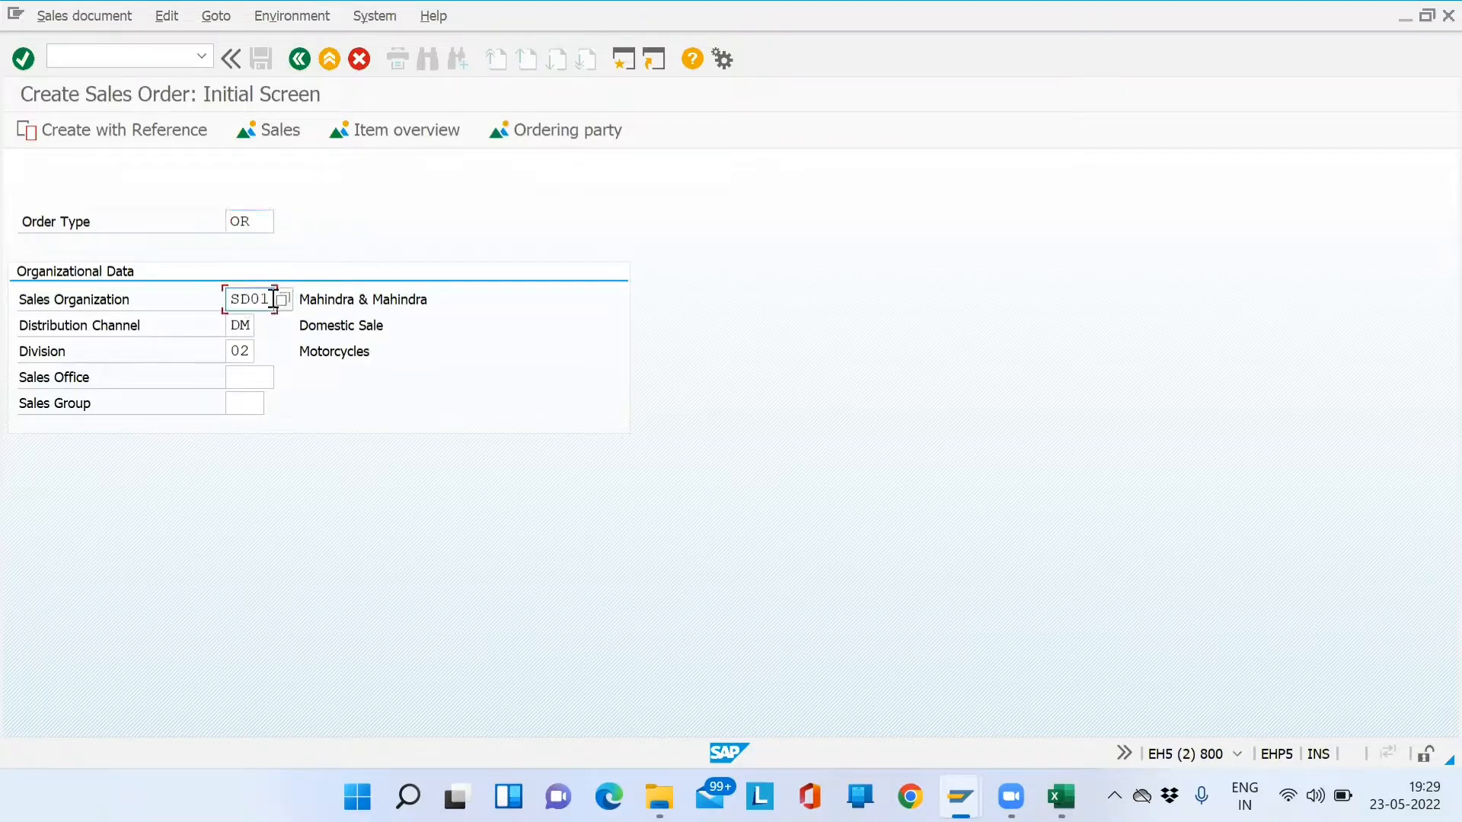
left_click(240, 329)
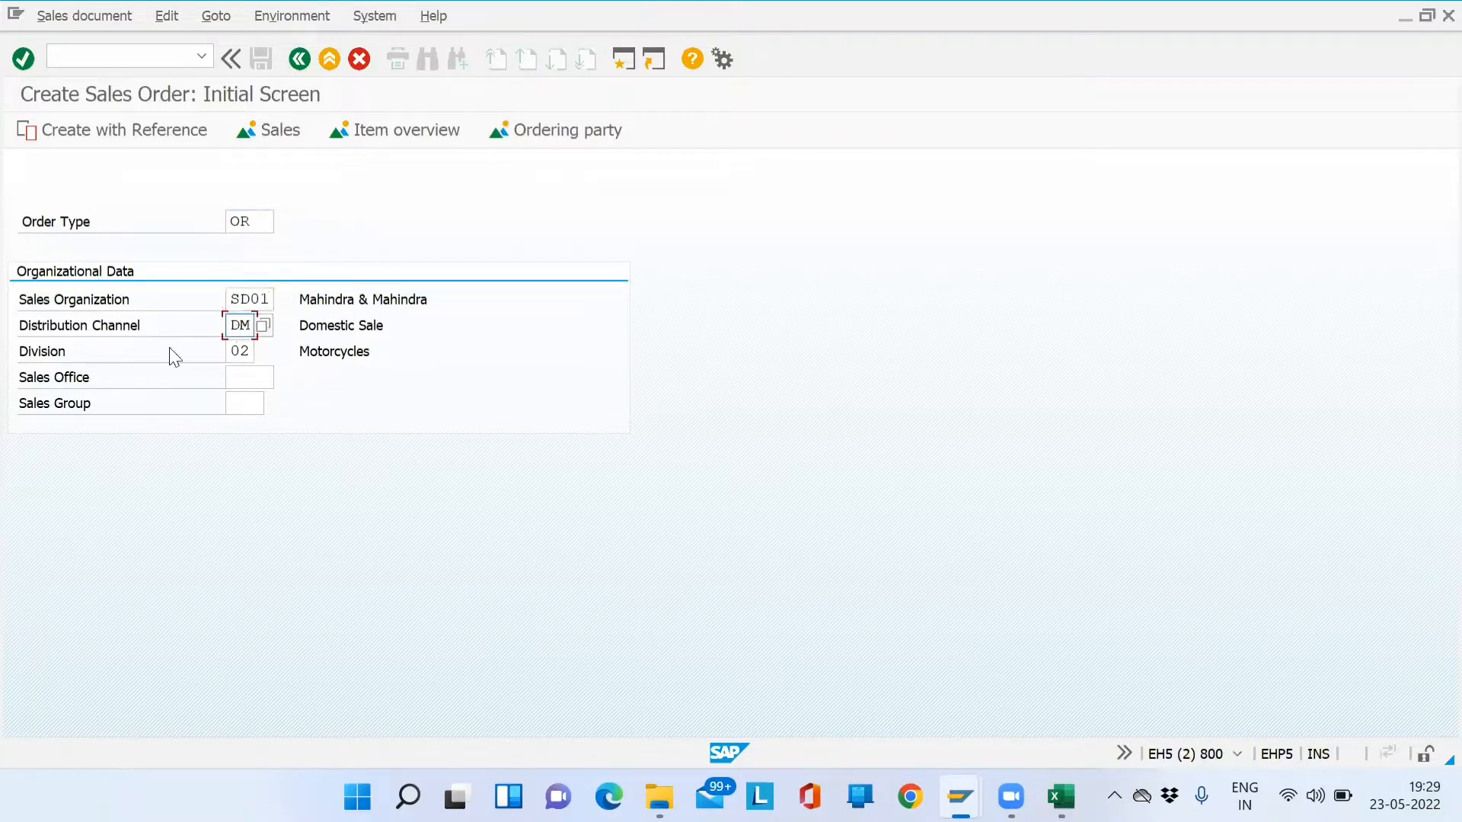
left_click(237, 353)
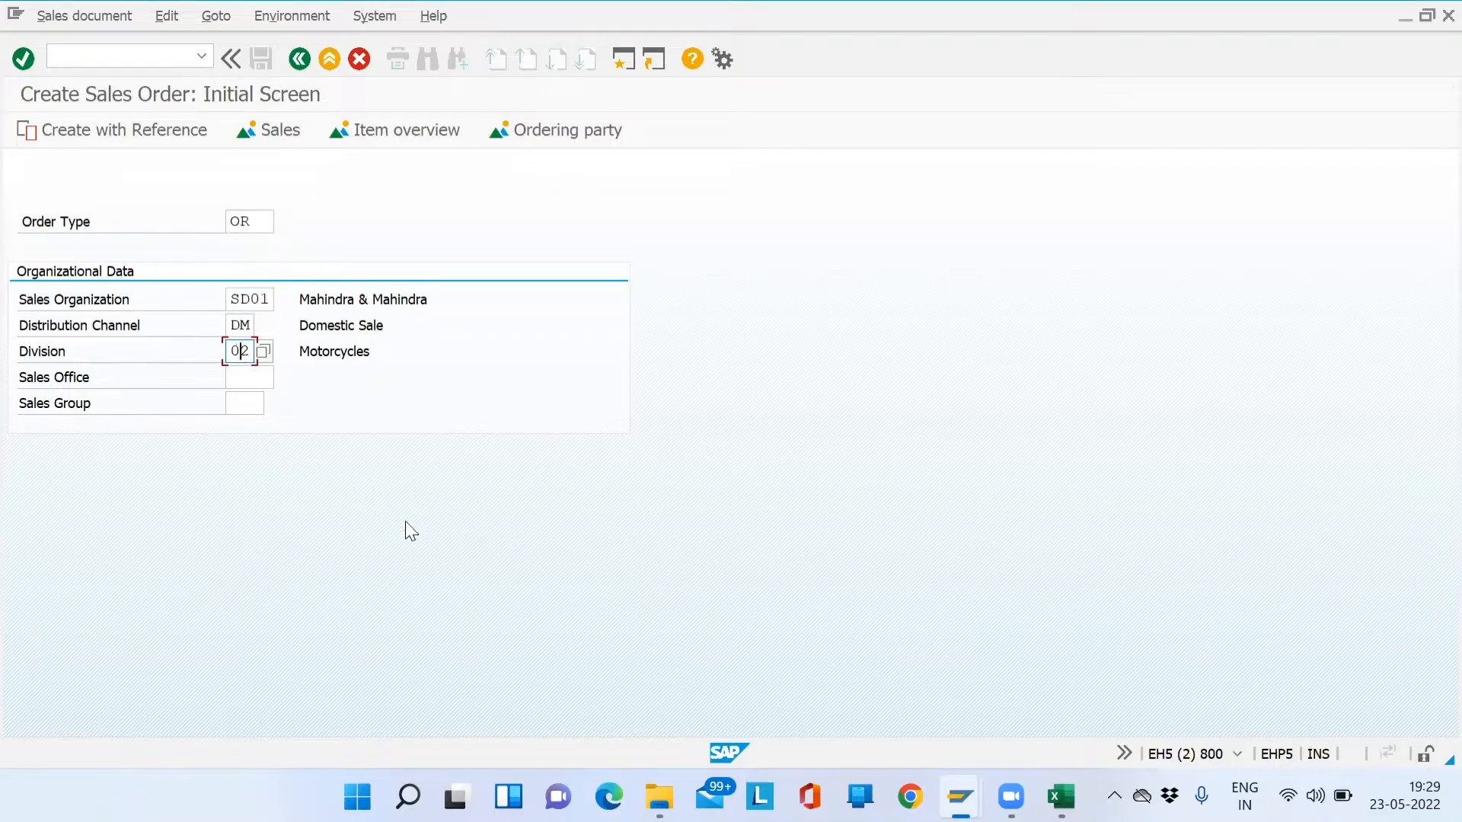
key("Return")
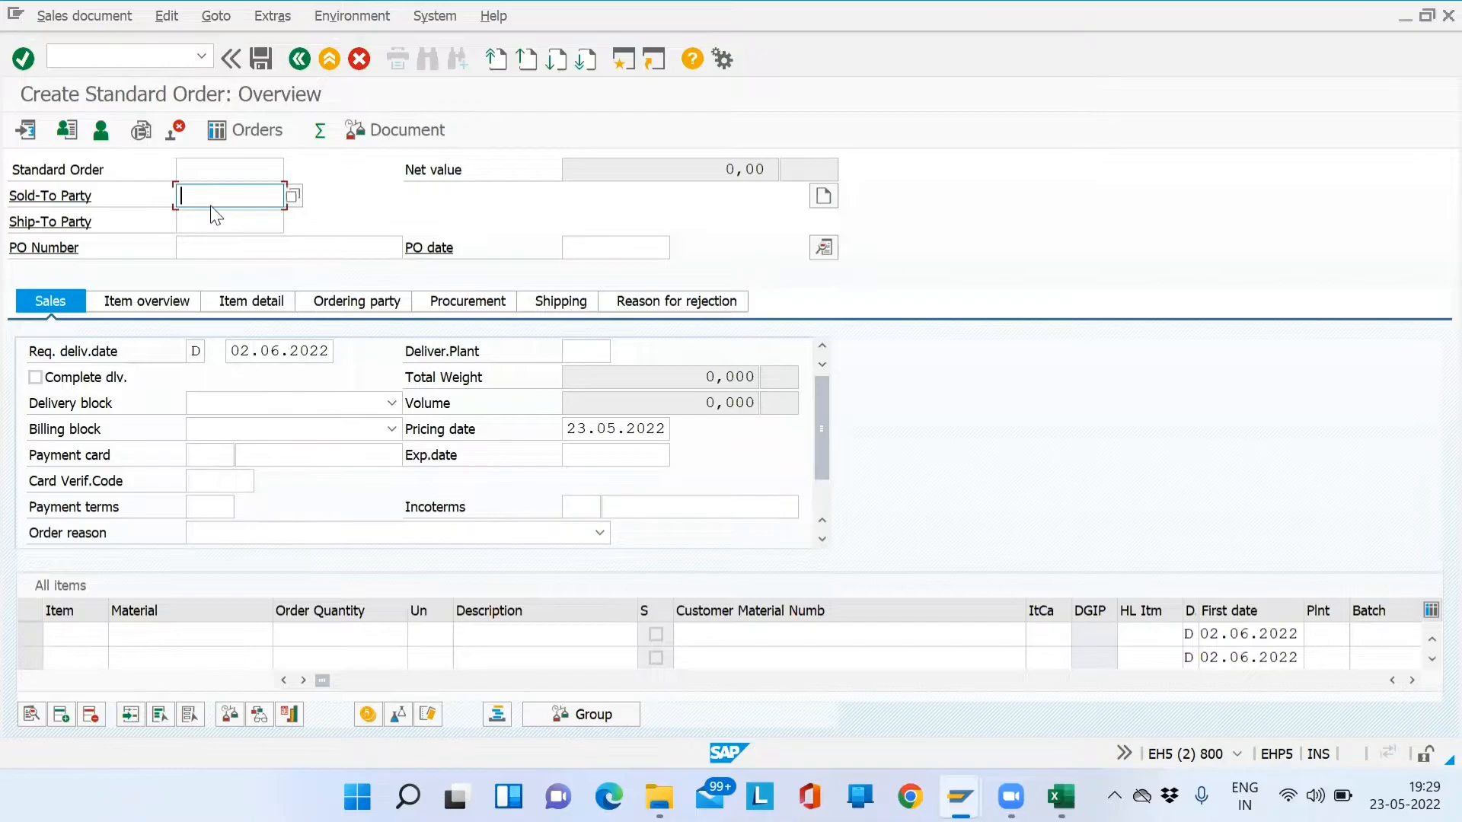
- Look over the Sold-To Party and first material item, then return to the Excel notes
key("alt+Tab")
key("alt+Tab")
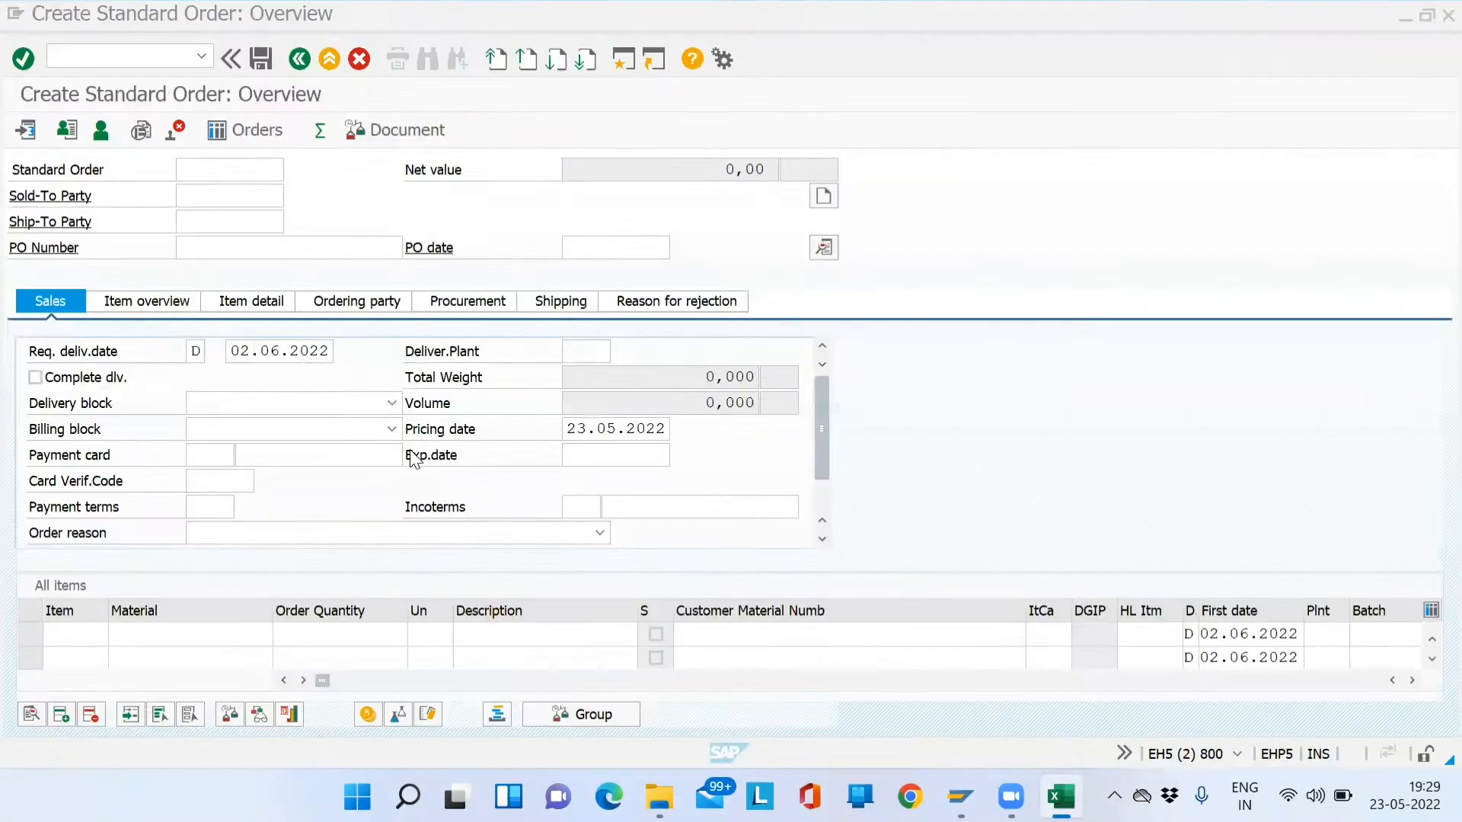
key("alt+Tab")
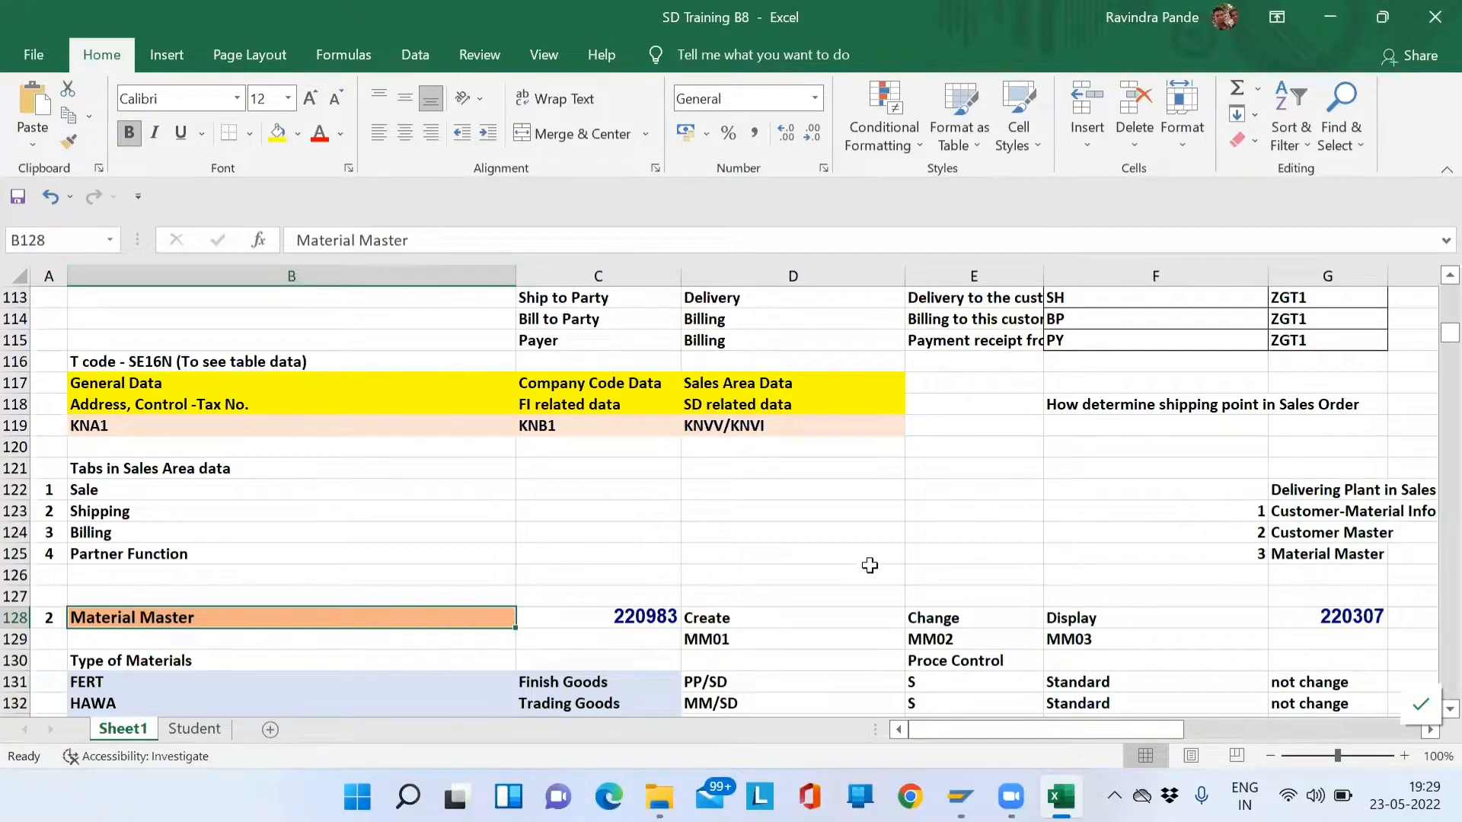
key("alt+Tab")
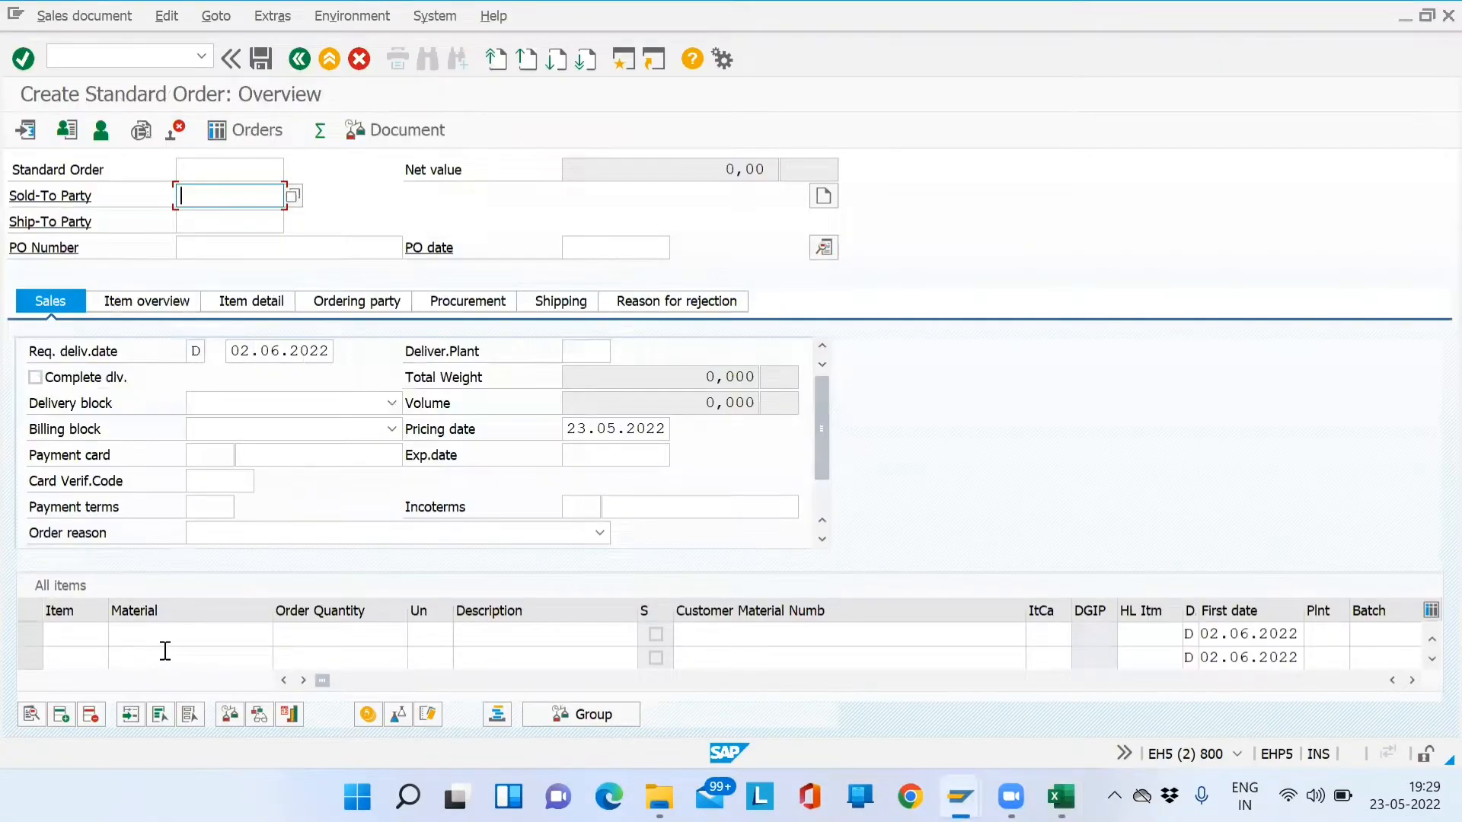
left_click(205, 634)
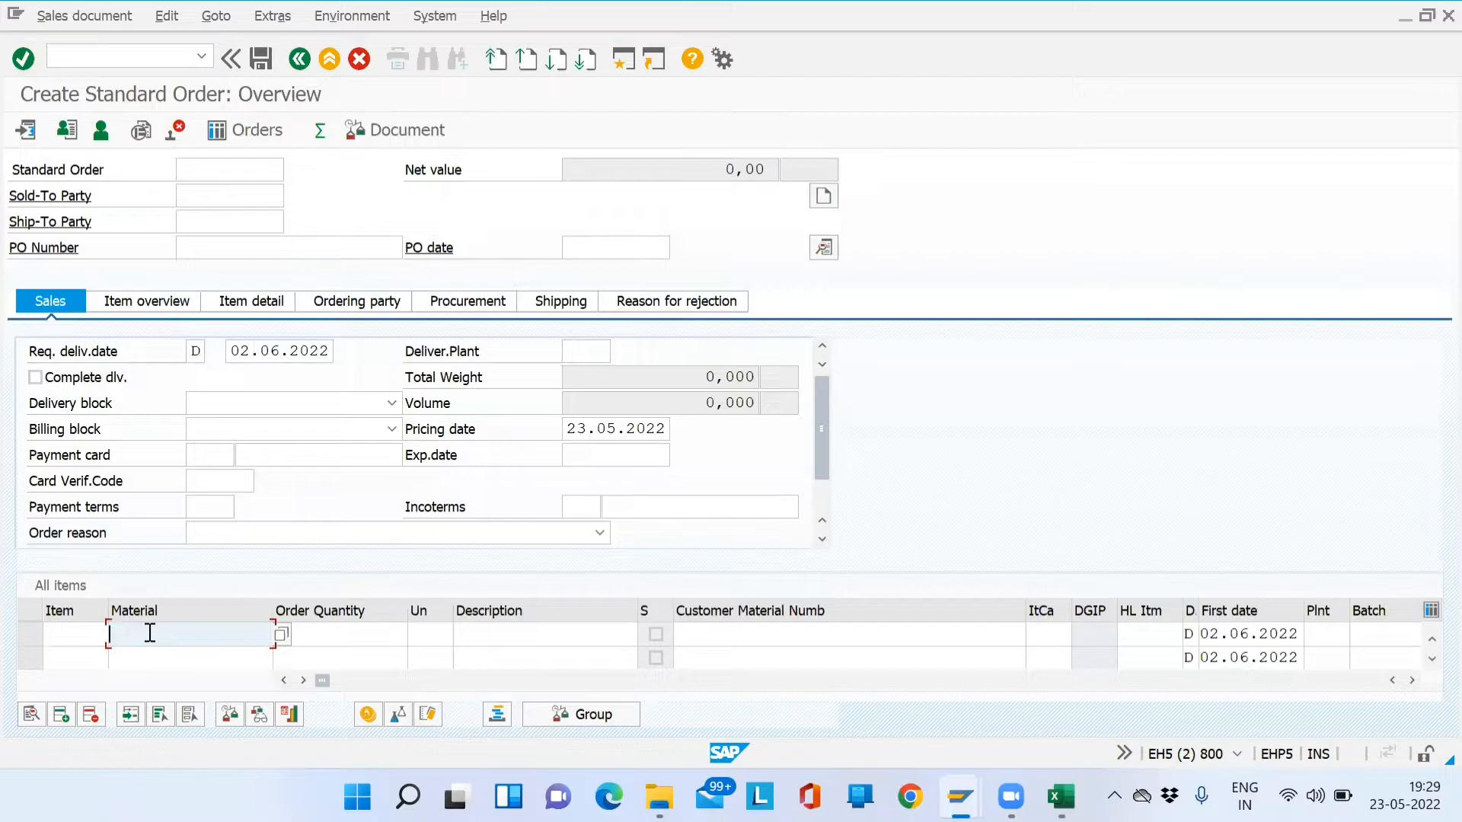
left_click(232, 197)
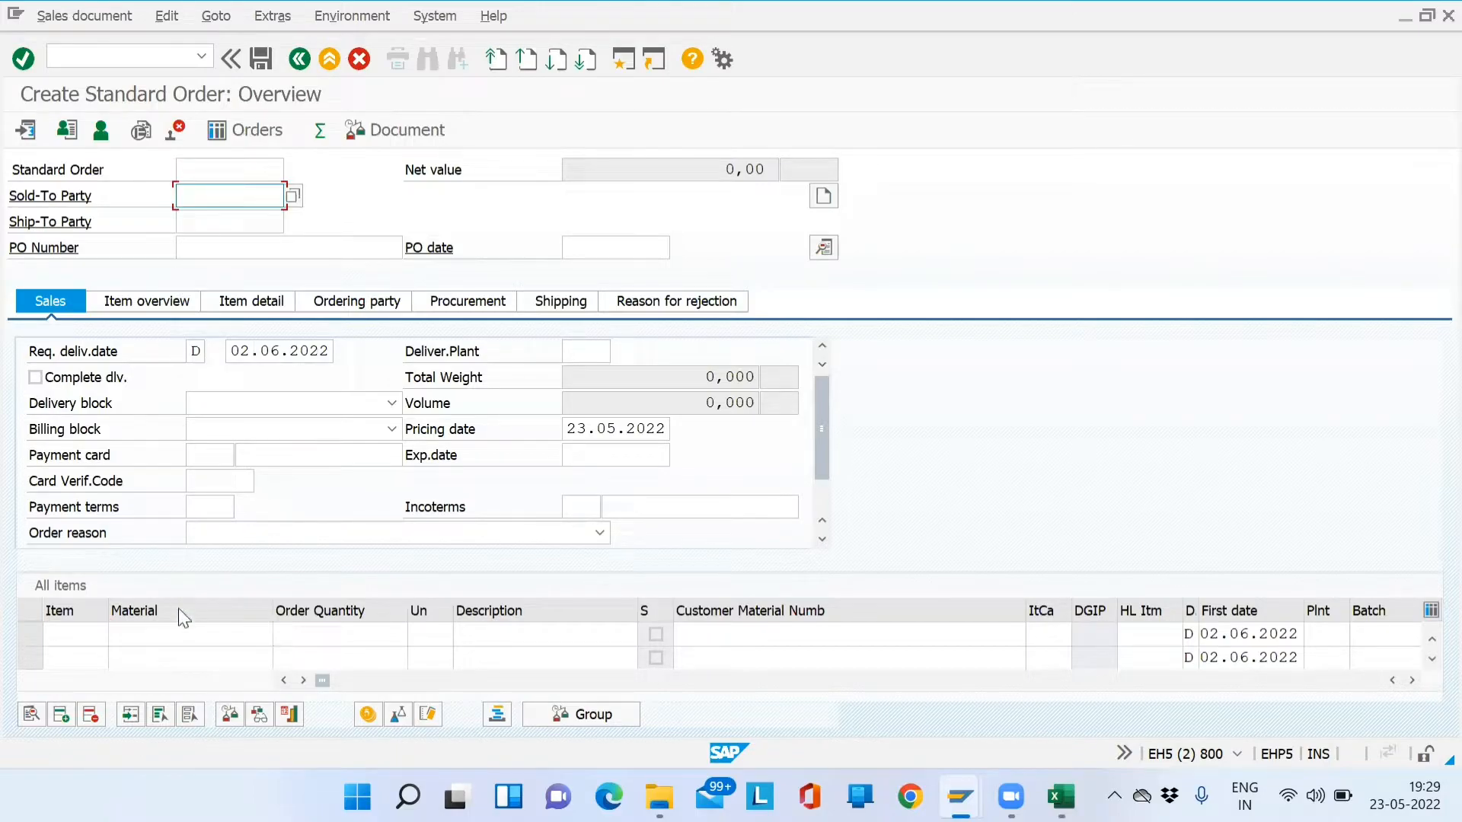
left_click(180, 636)
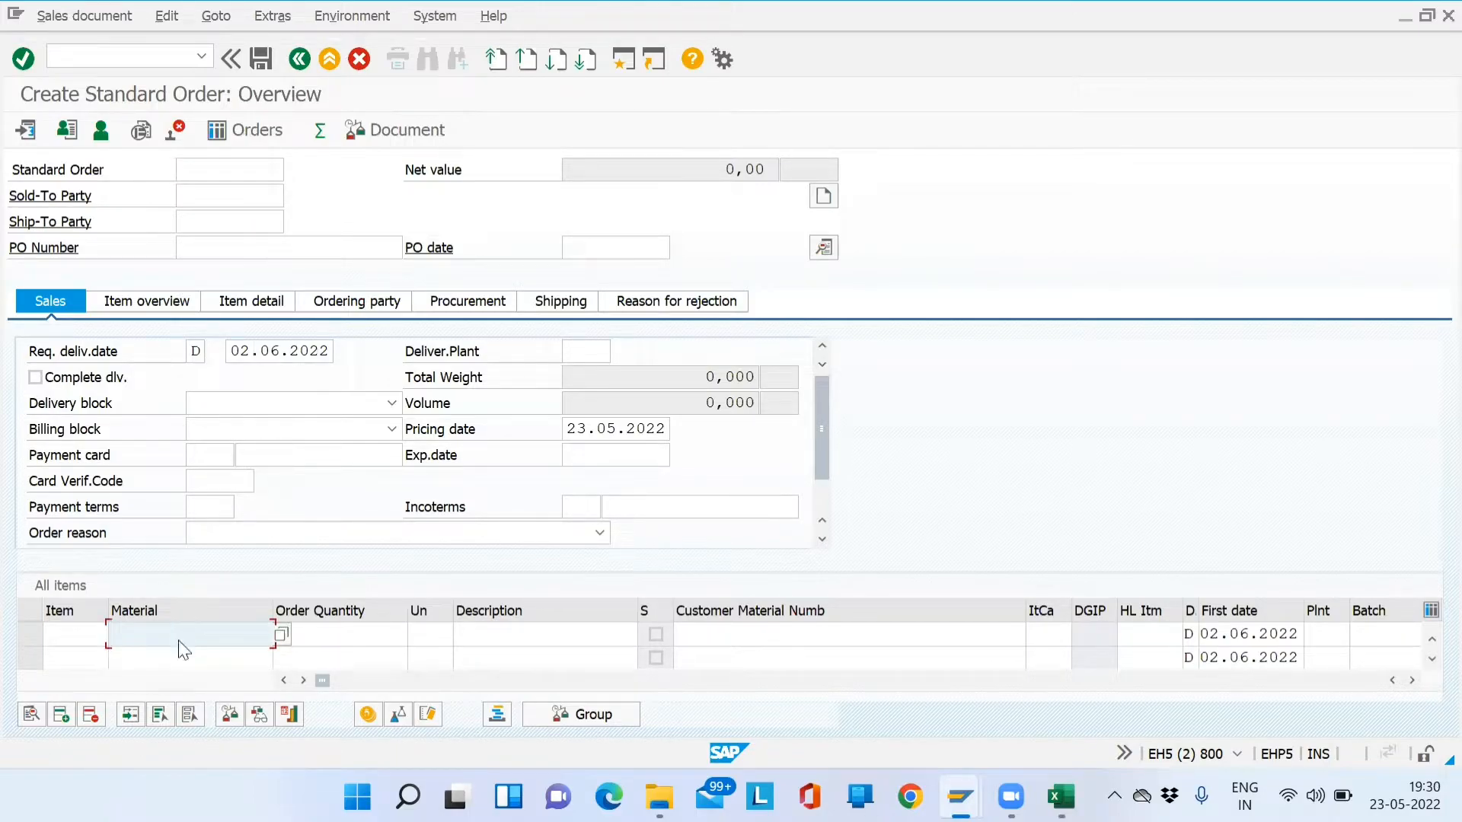
key("alt+Tab")
key("Down")
key("Down")
key("Down")
- Delete 220983 from C128 and 220307 from G128, then move to the MM01 entry
key("Up")
key("Up")
key("Up")
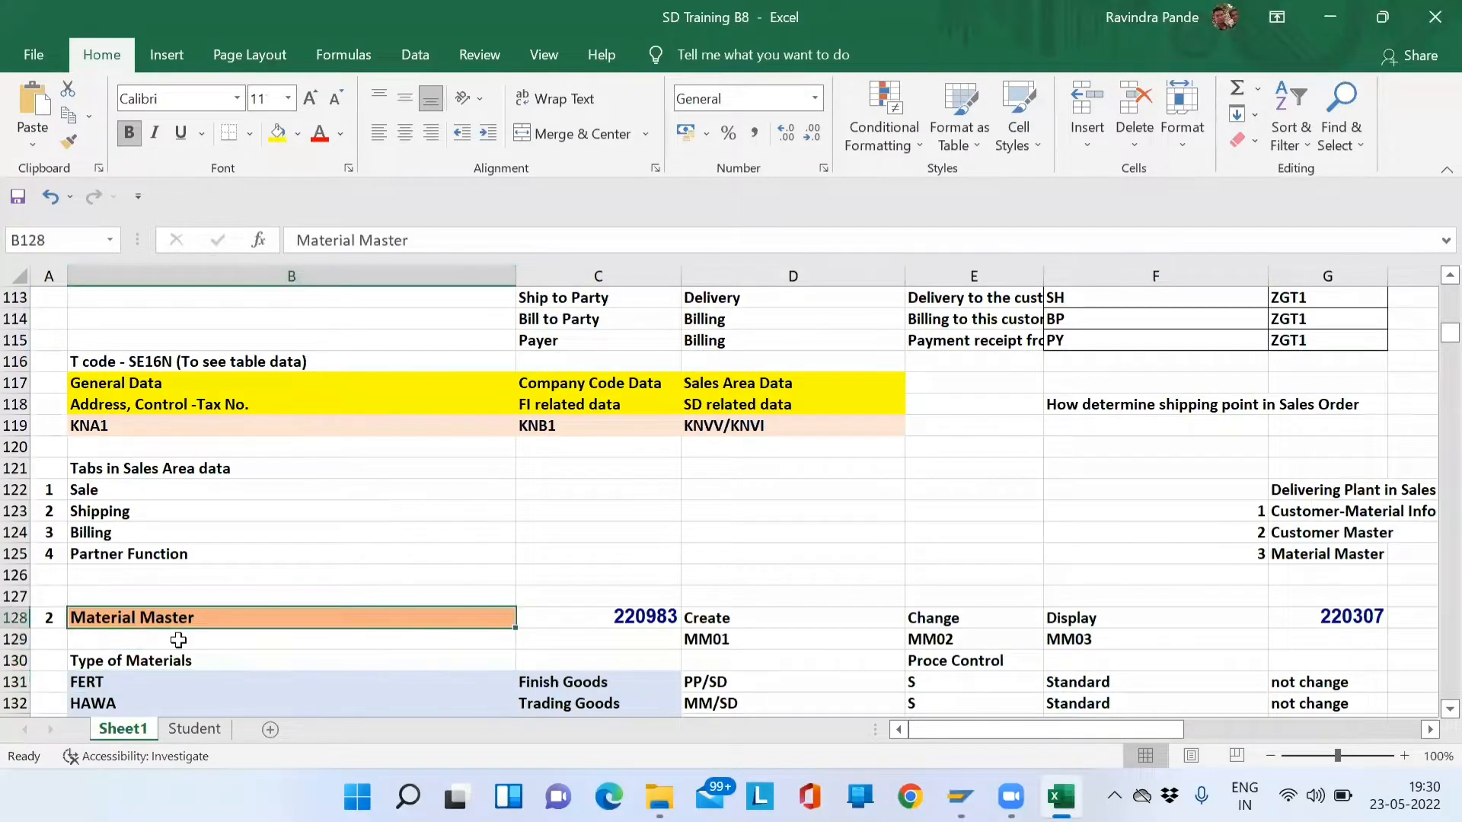
key("Right")
key("Delete")
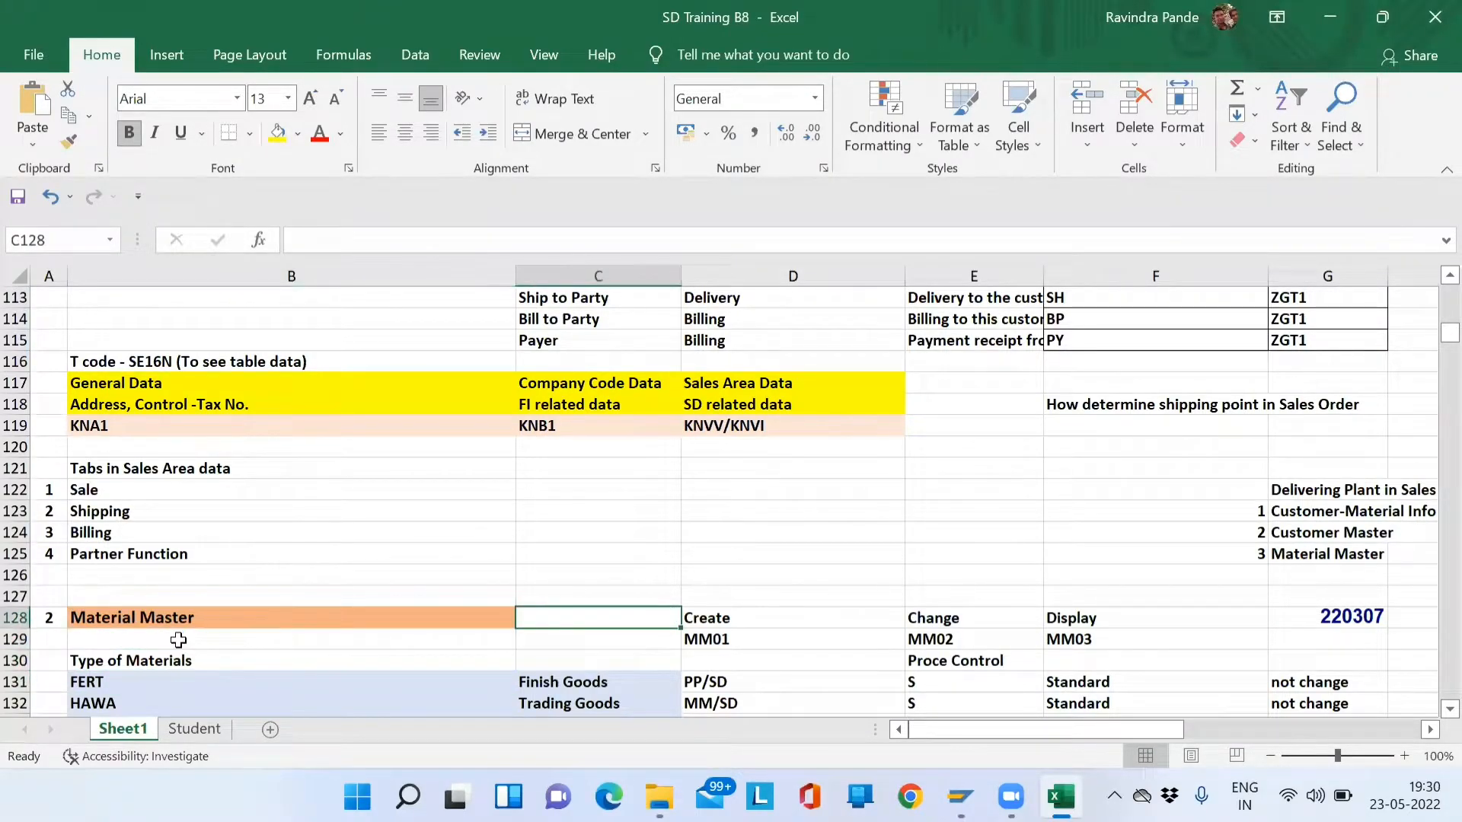
key("Right")
key("Right")
key("Right")
key("Right")
key("Delete")
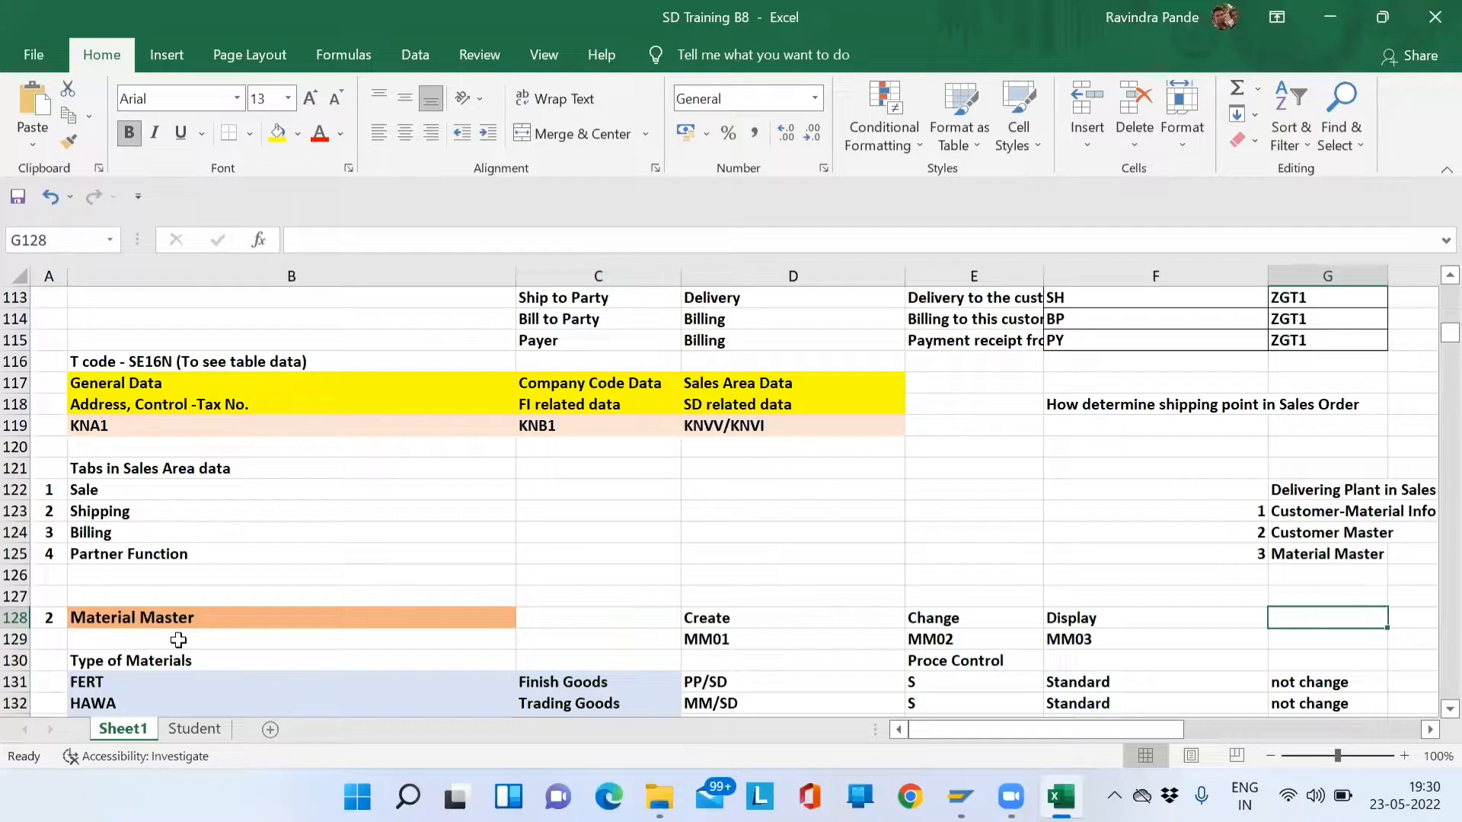
key("Left")
key("Left")
key("Left")
key("Left")
key("Down")
key("Down")
key("Down")
key("Down")
key("Down")
key("Down")
key("Up")
key("Up")
key("Up")
key("Up")
key("Up")
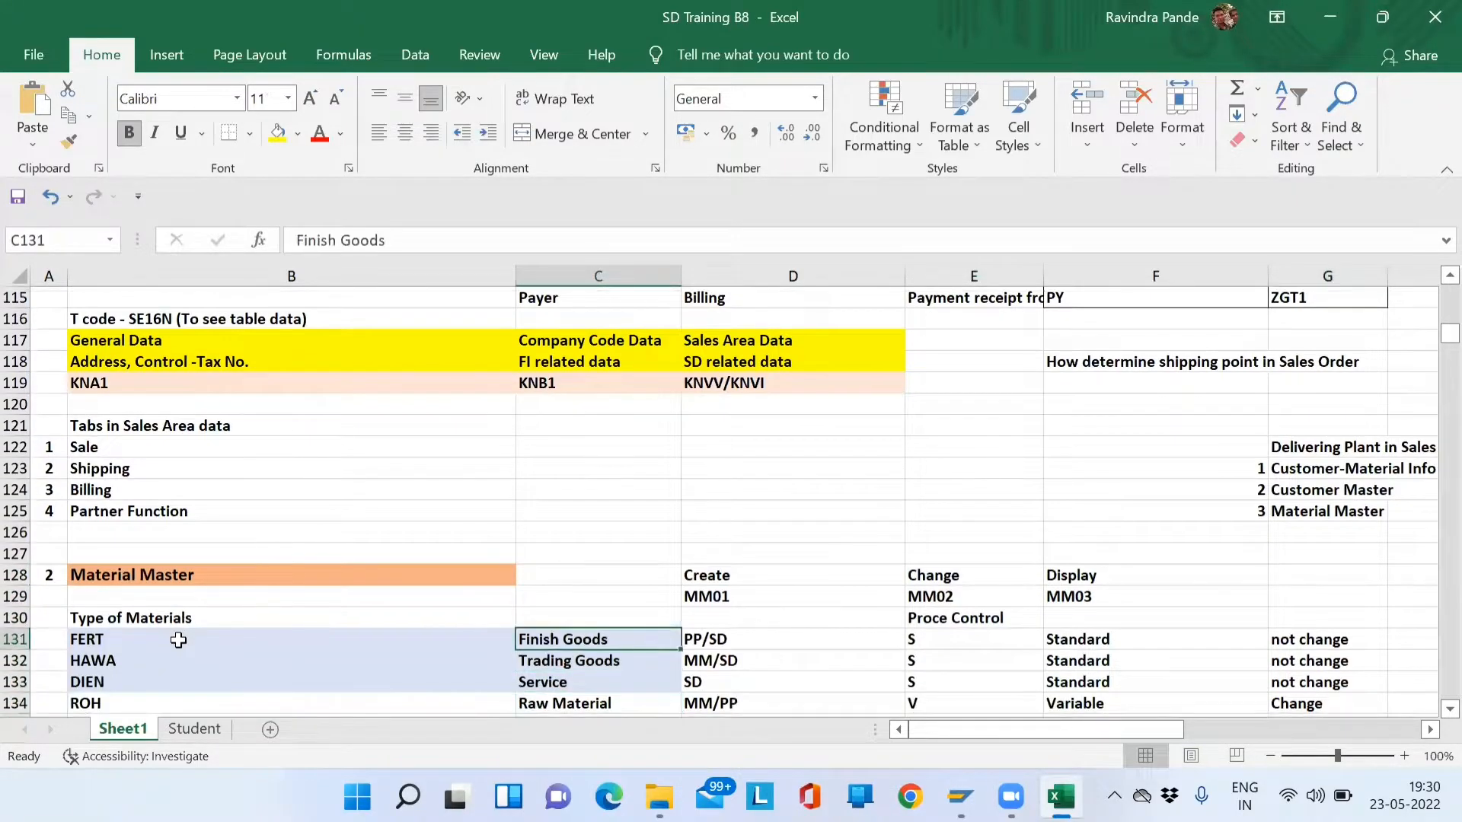
key("Right")
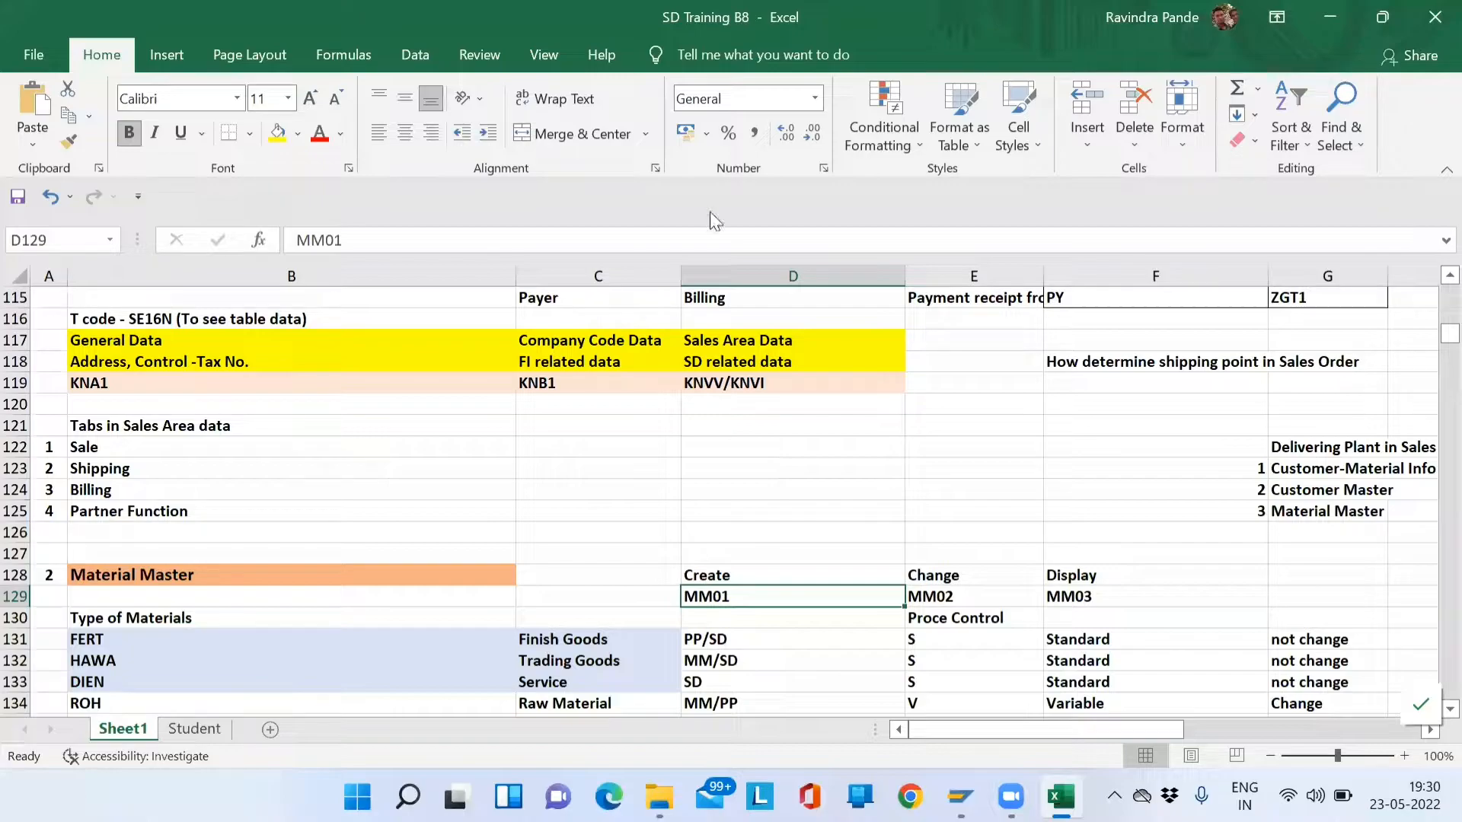
key("alt+Tab")
key("alt+Tab")
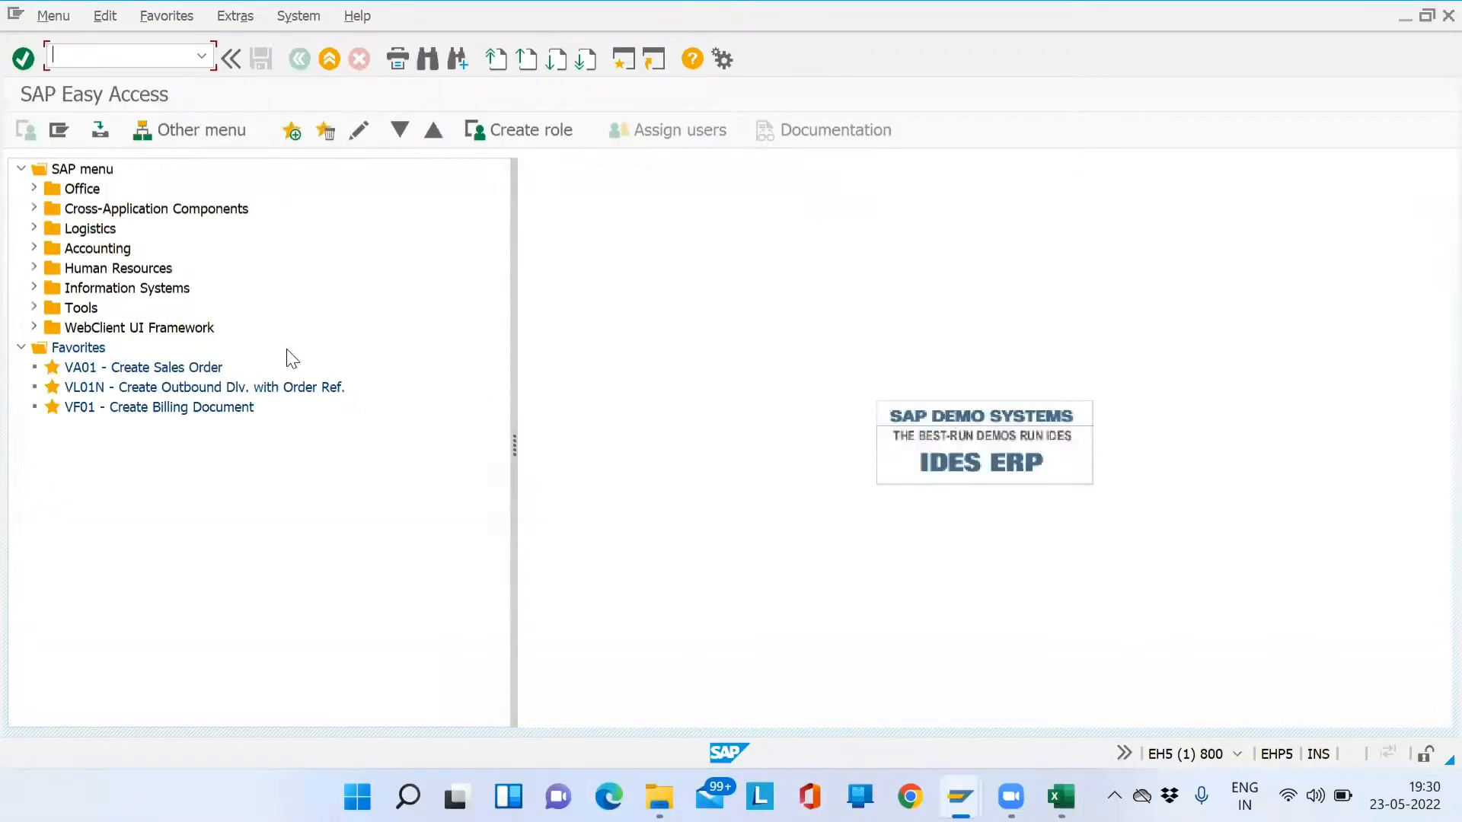
- Expand Logistics > Sales and Distribution > Master Data > Products > Material > Other Material to show MM01–MM03
left_click(34, 228)
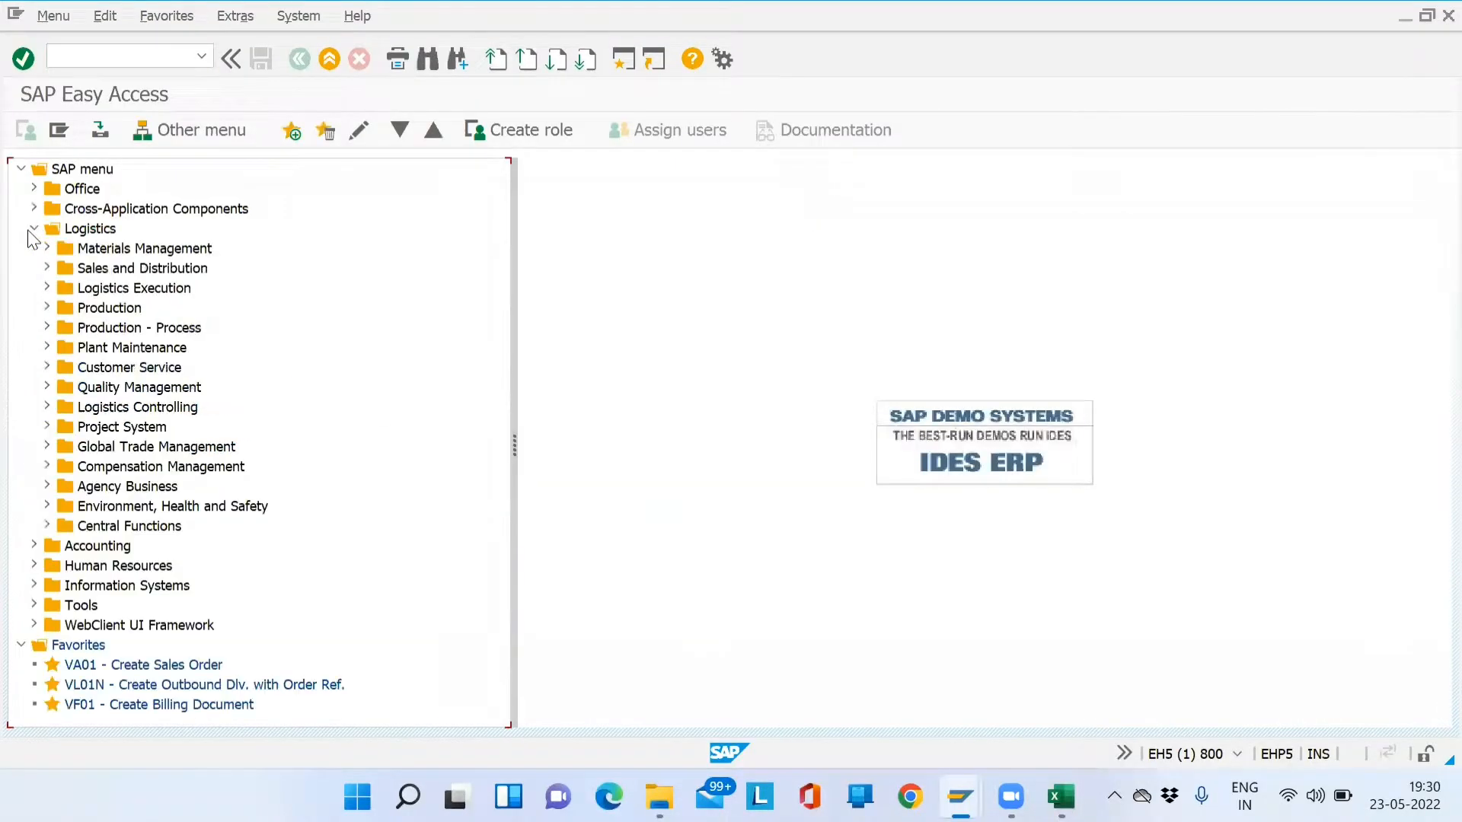
left_click(48, 267)
left_click(60, 294)
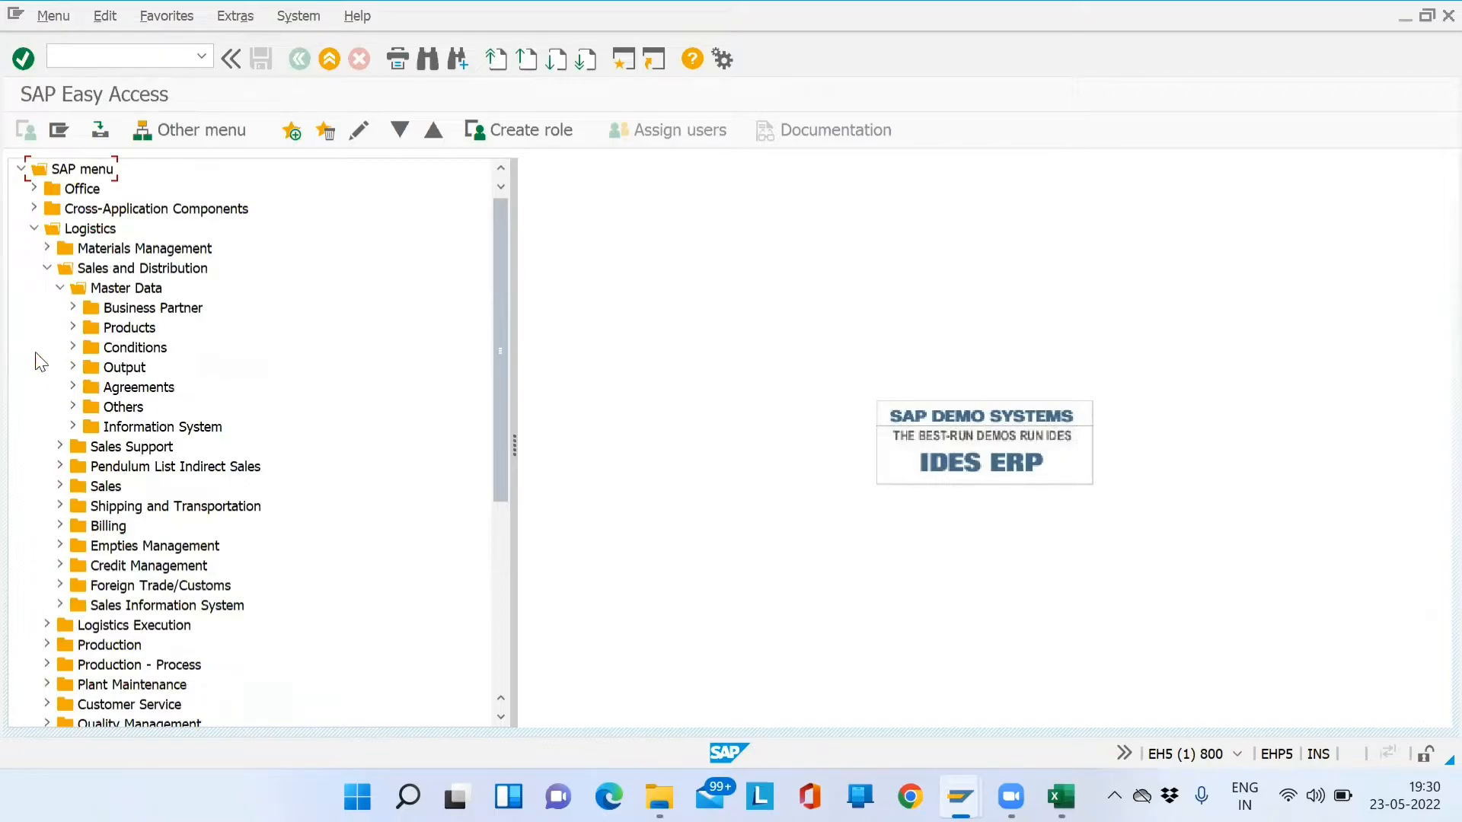
left_click(73, 328)
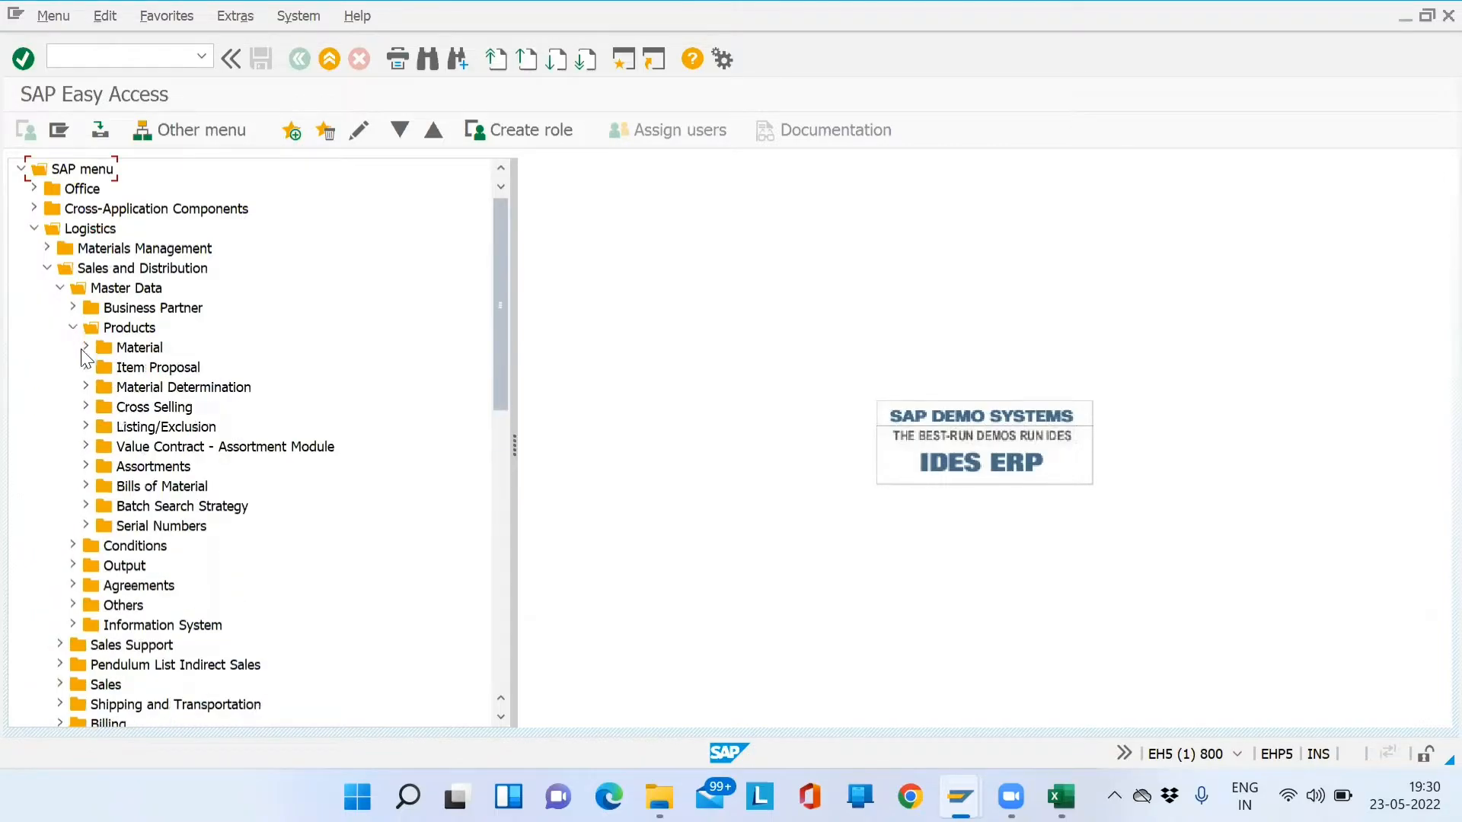
left_click(86, 348)
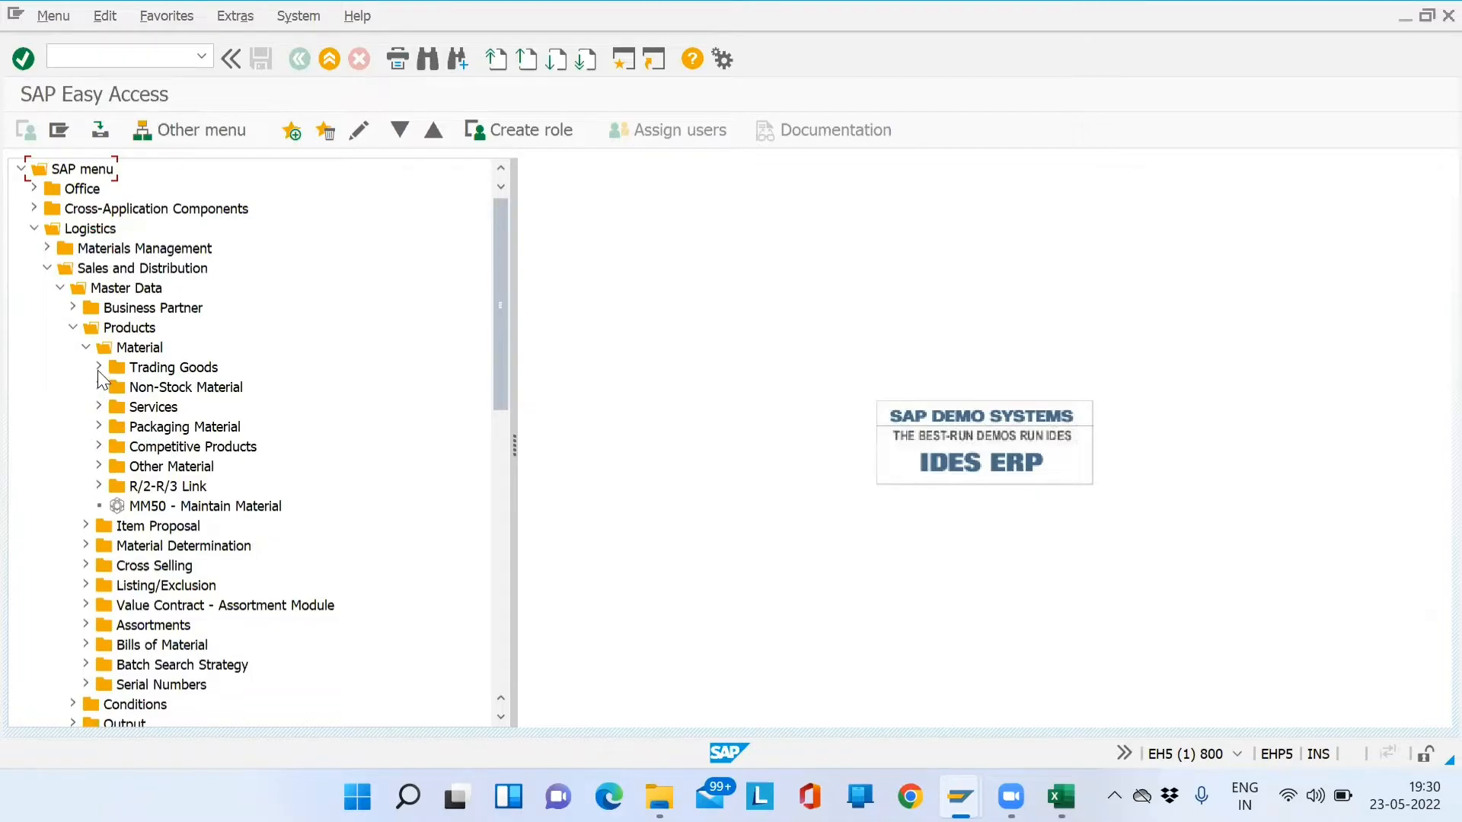
left_click(101, 464)
left_click(169, 488)
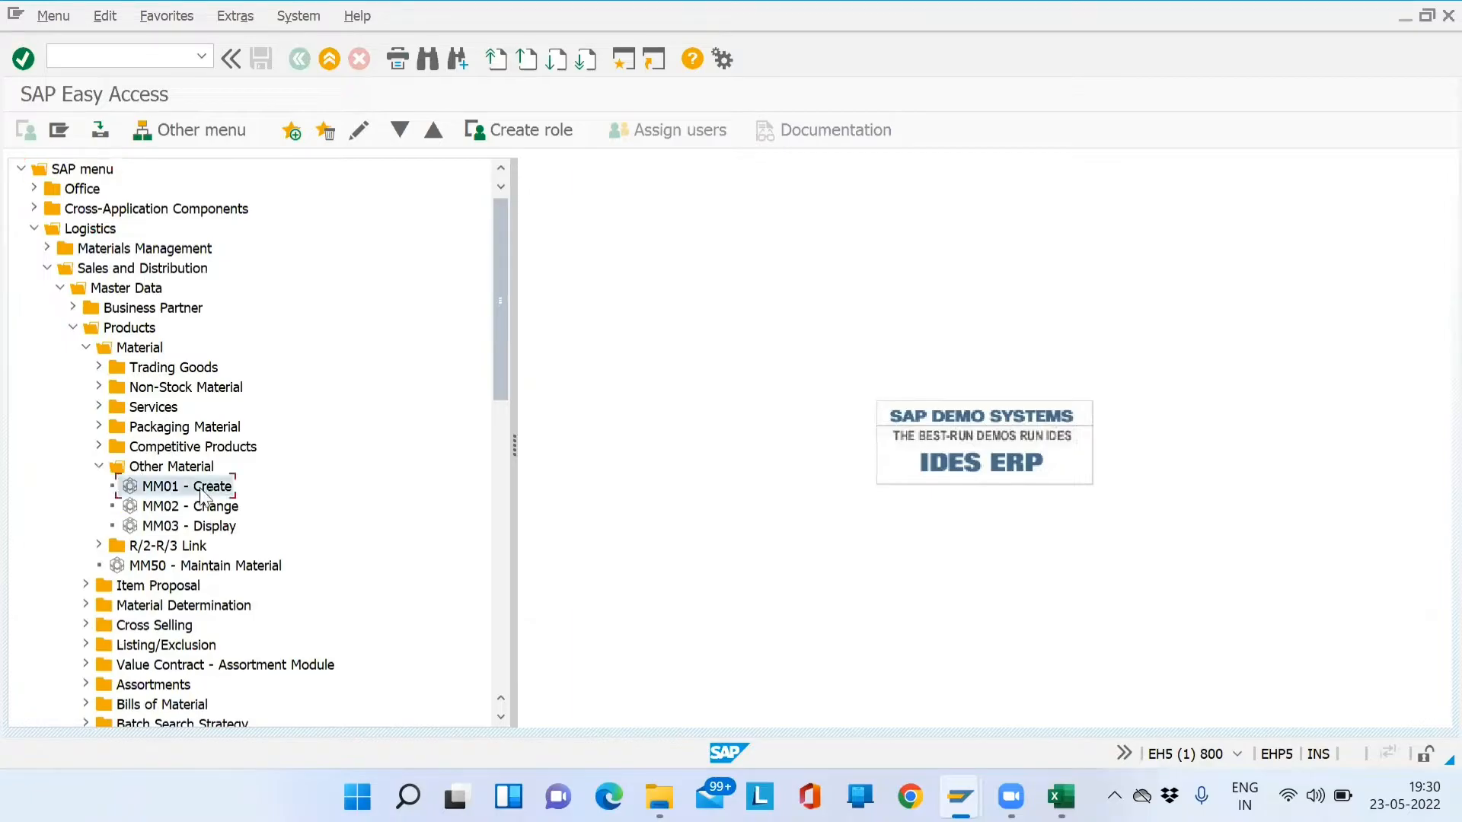
left_click(167, 507)
left_click(171, 527)
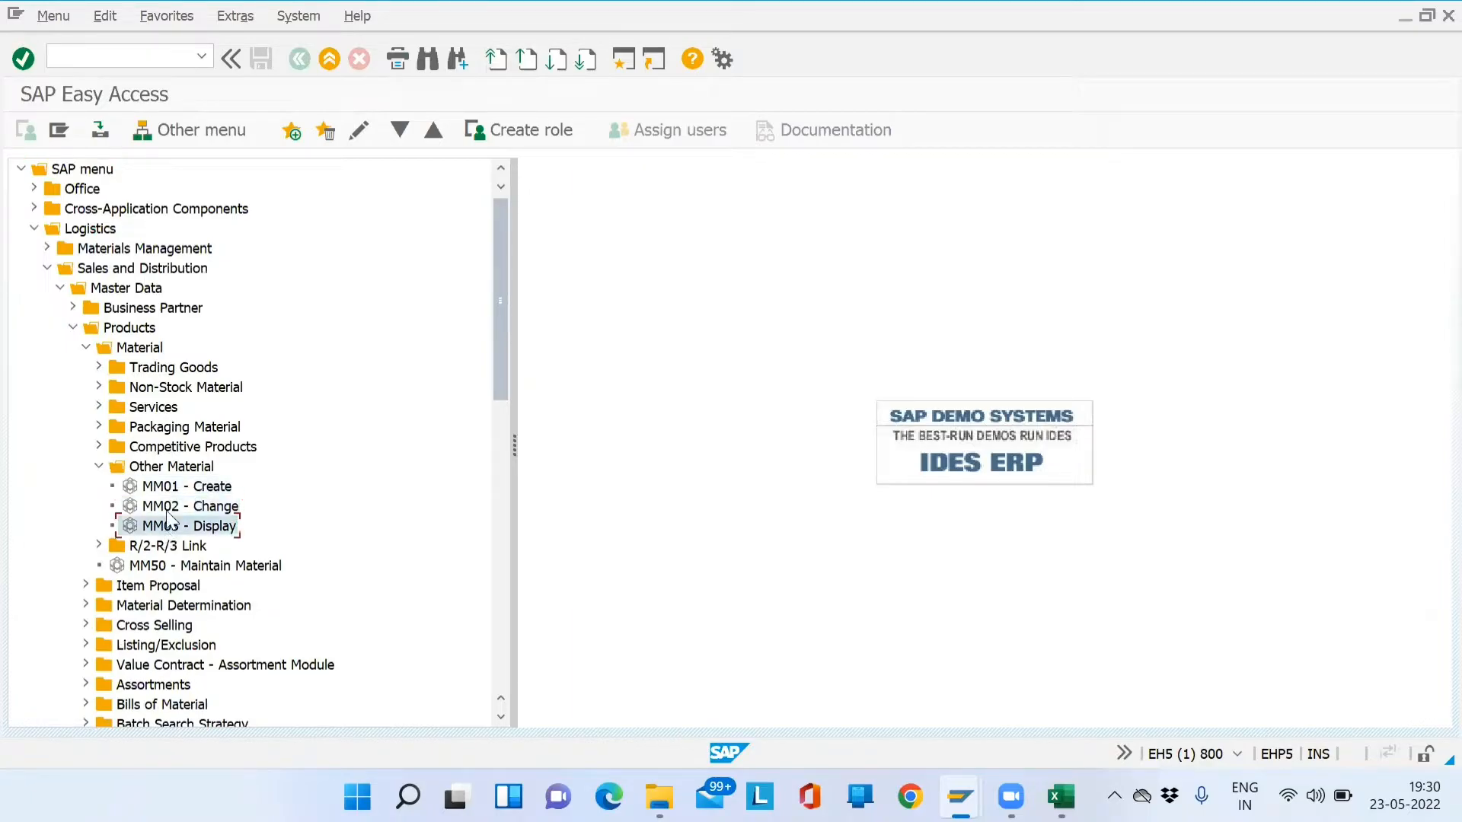
- Browse the Trading Goods, Services and Non-Stock Material categories and collapse them again
left_click(99, 368)
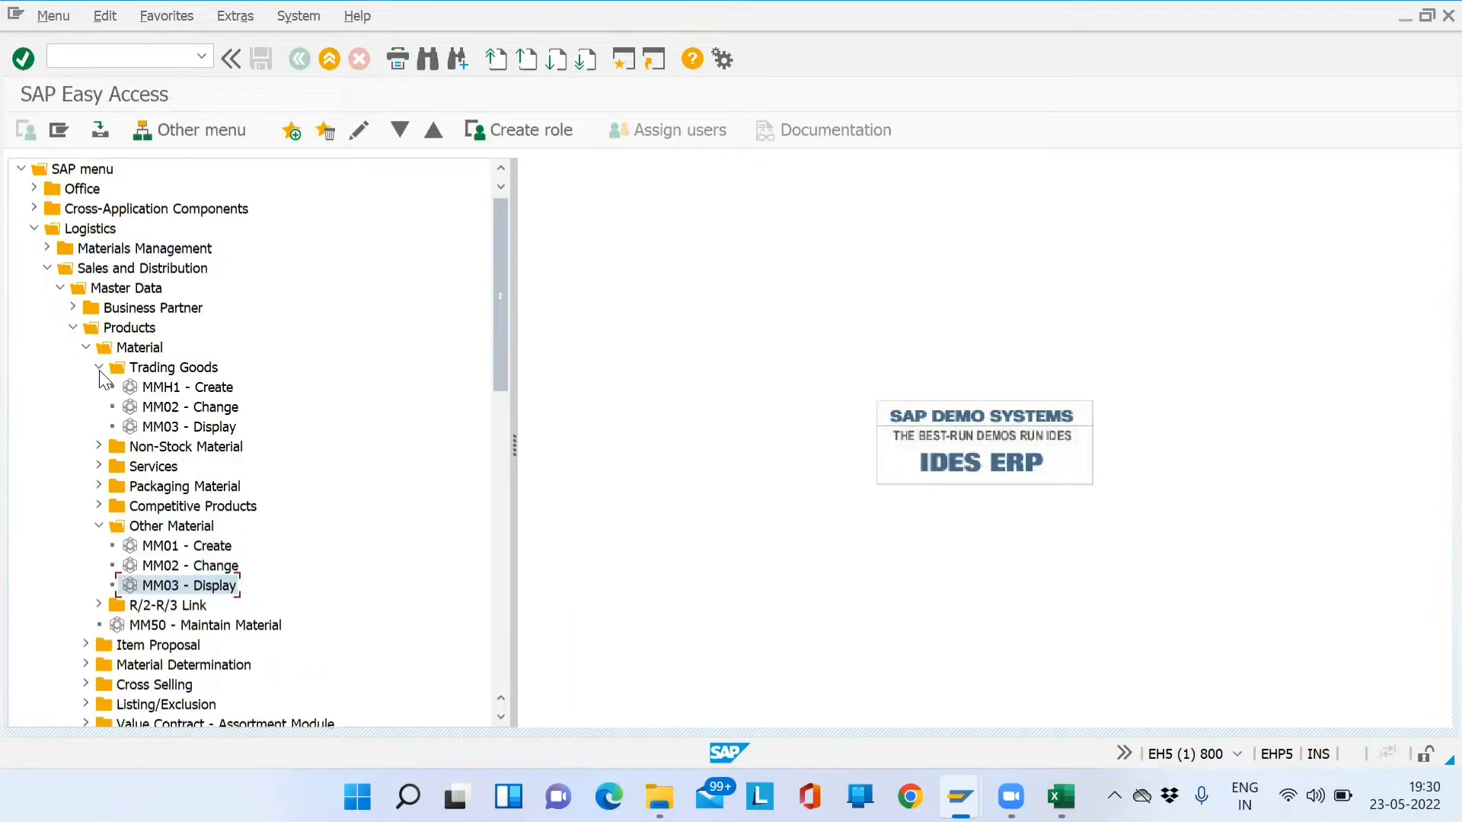
left_click(99, 368)
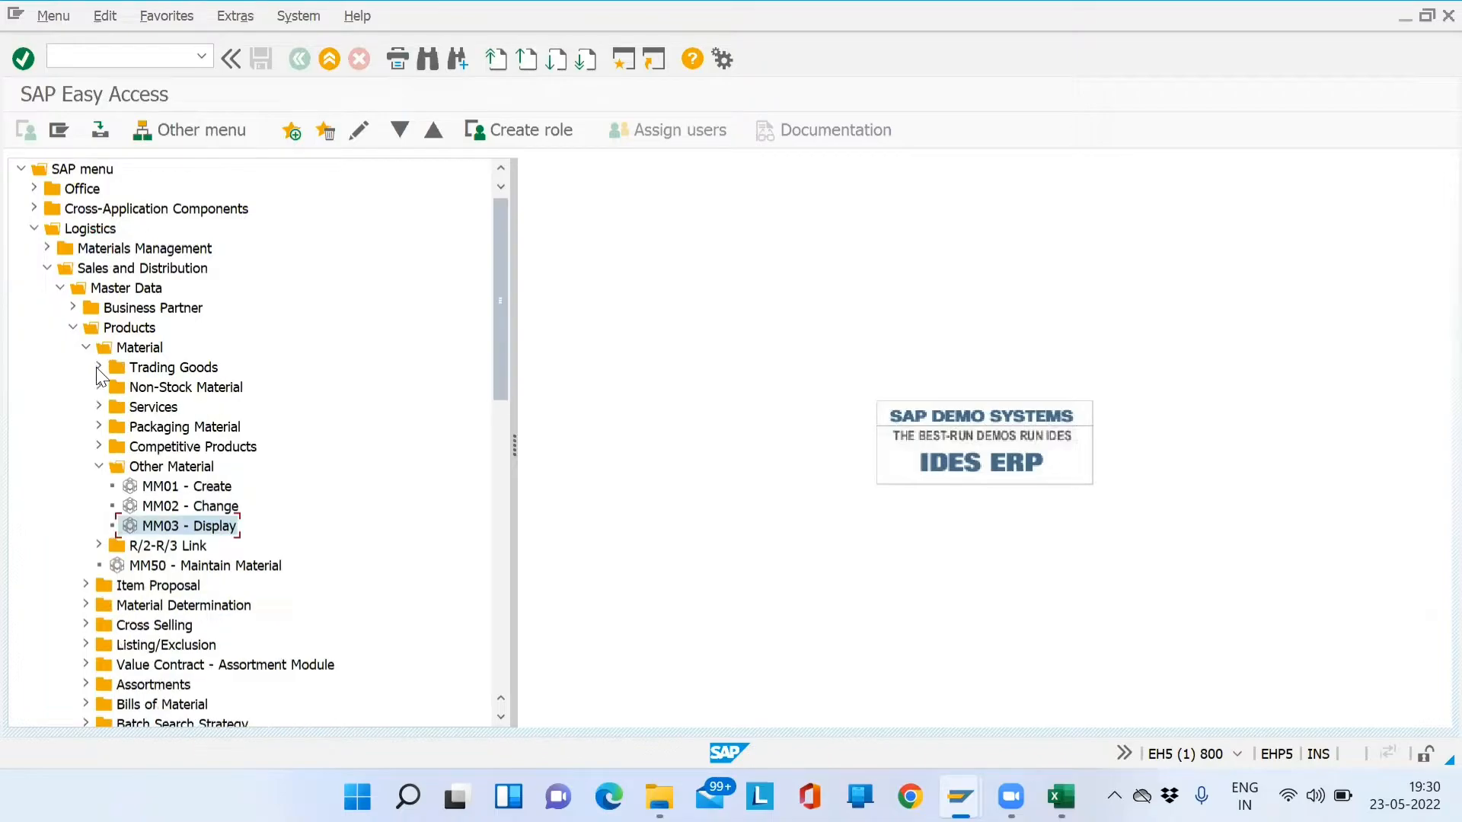
left_click(99, 407)
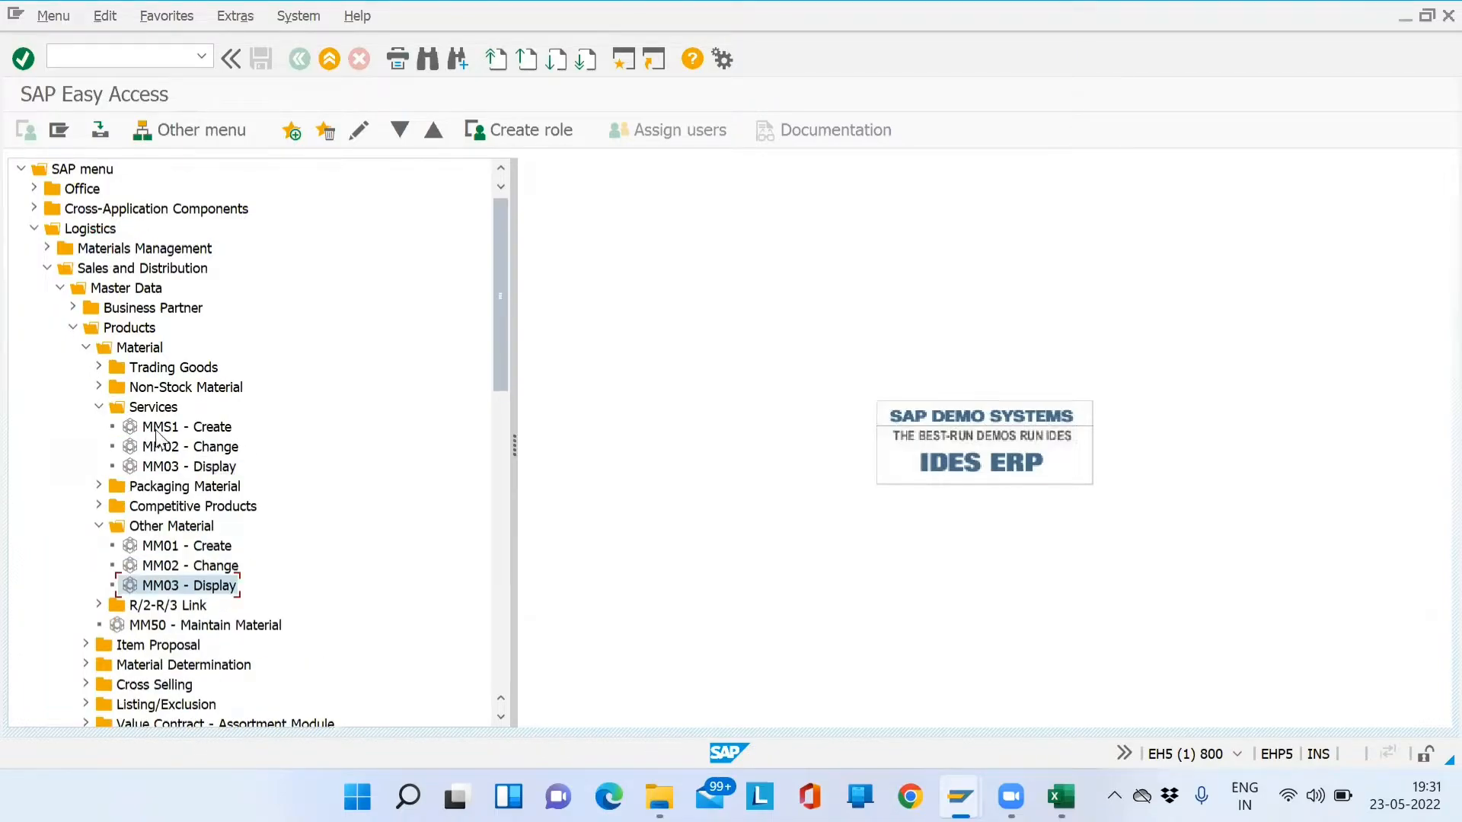
left_click(157, 431)
left_click(100, 387)
left_click(99, 389)
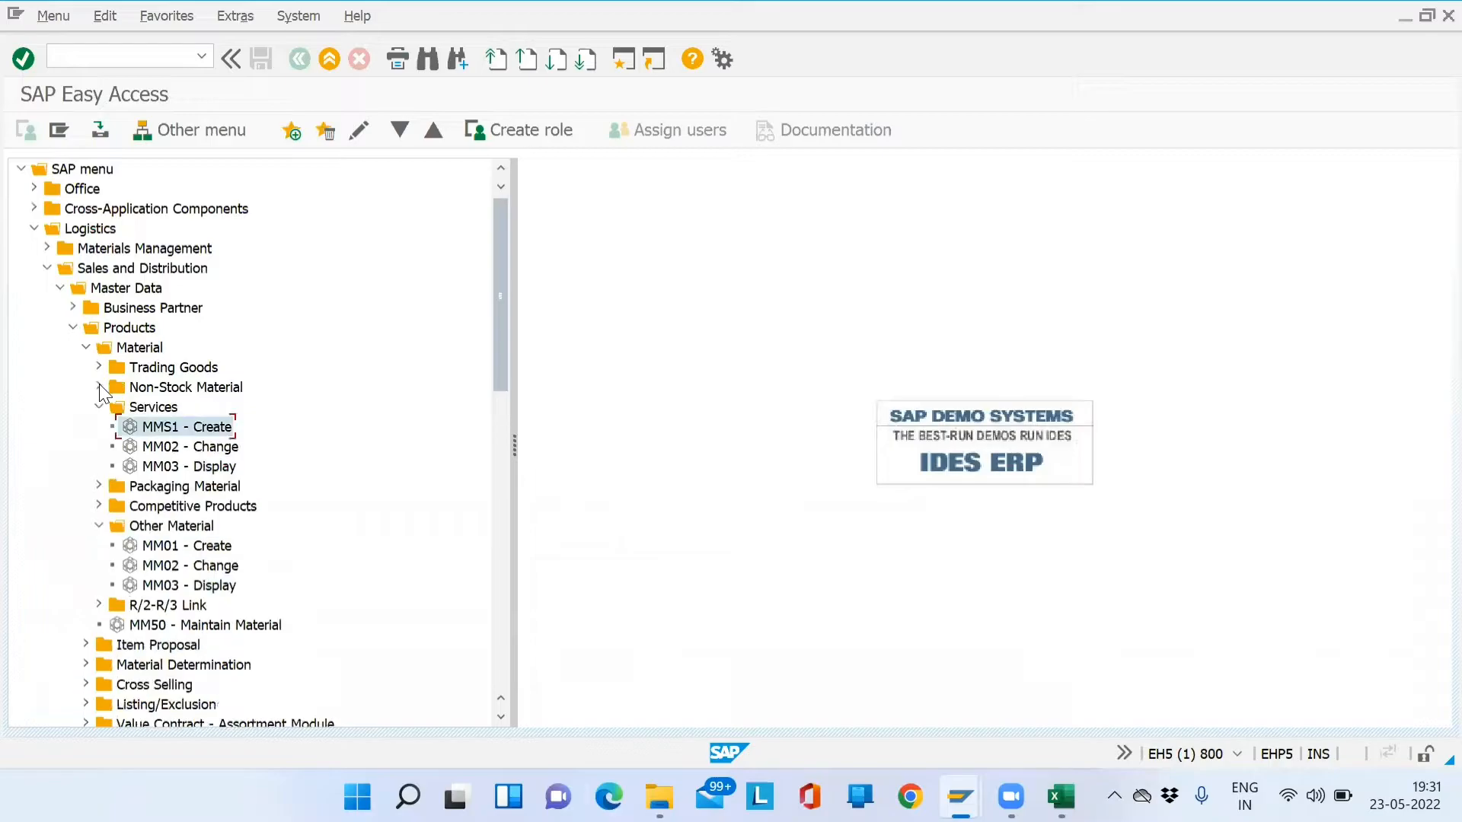
left_click(99, 407)
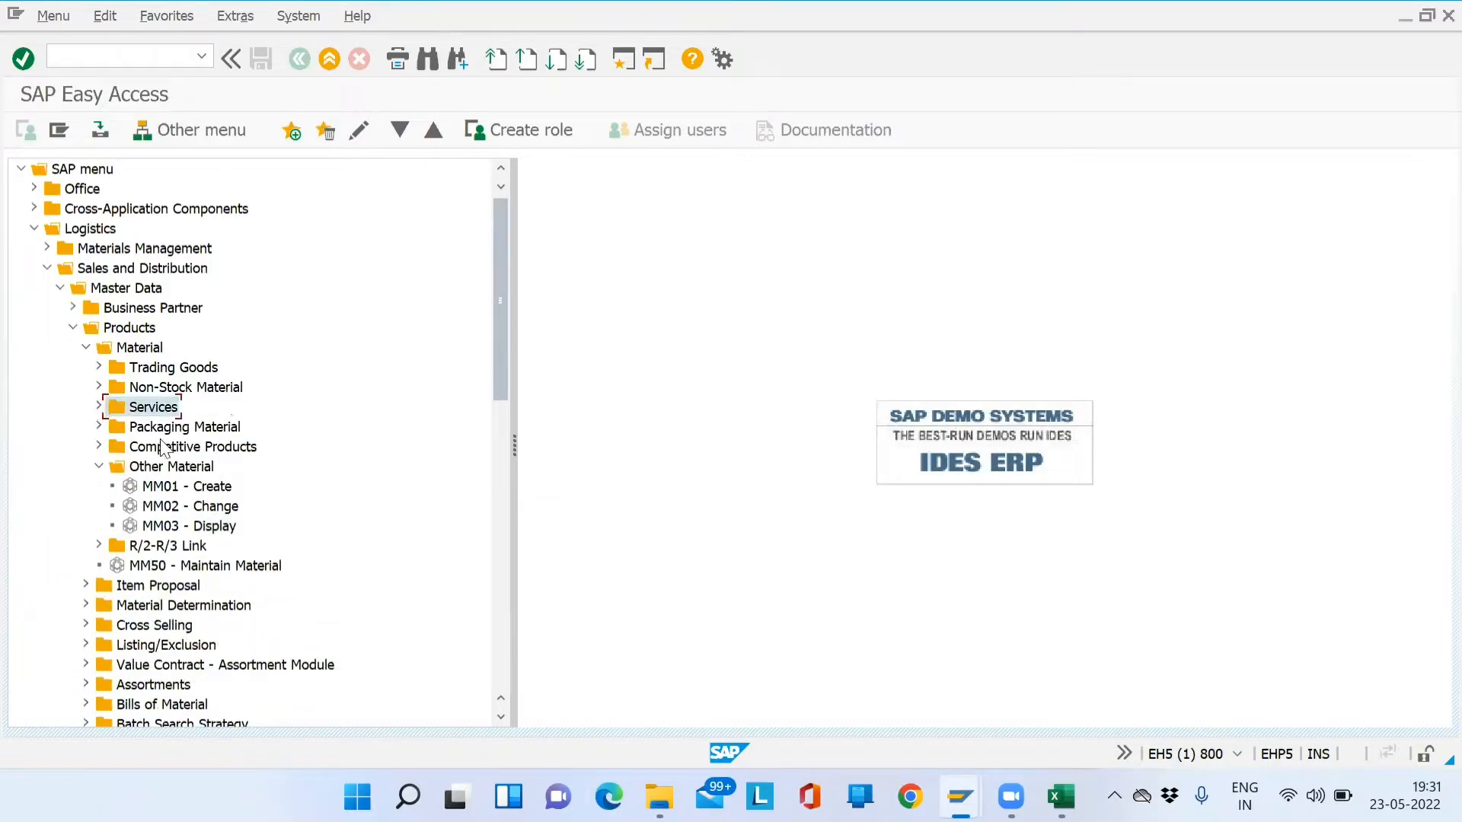
- Step through the material categories and settle on Other Material's MM01 - Create
left_click(157, 493)
key("Down")
key("Down")
left_click(157, 494)
key("Down")
key("Down")
key("Down")
key("Up")
key("Up")
key("Up")
key("Up")
key("Up")
key("Up")
key("Up")
key("Up")
key("Up")
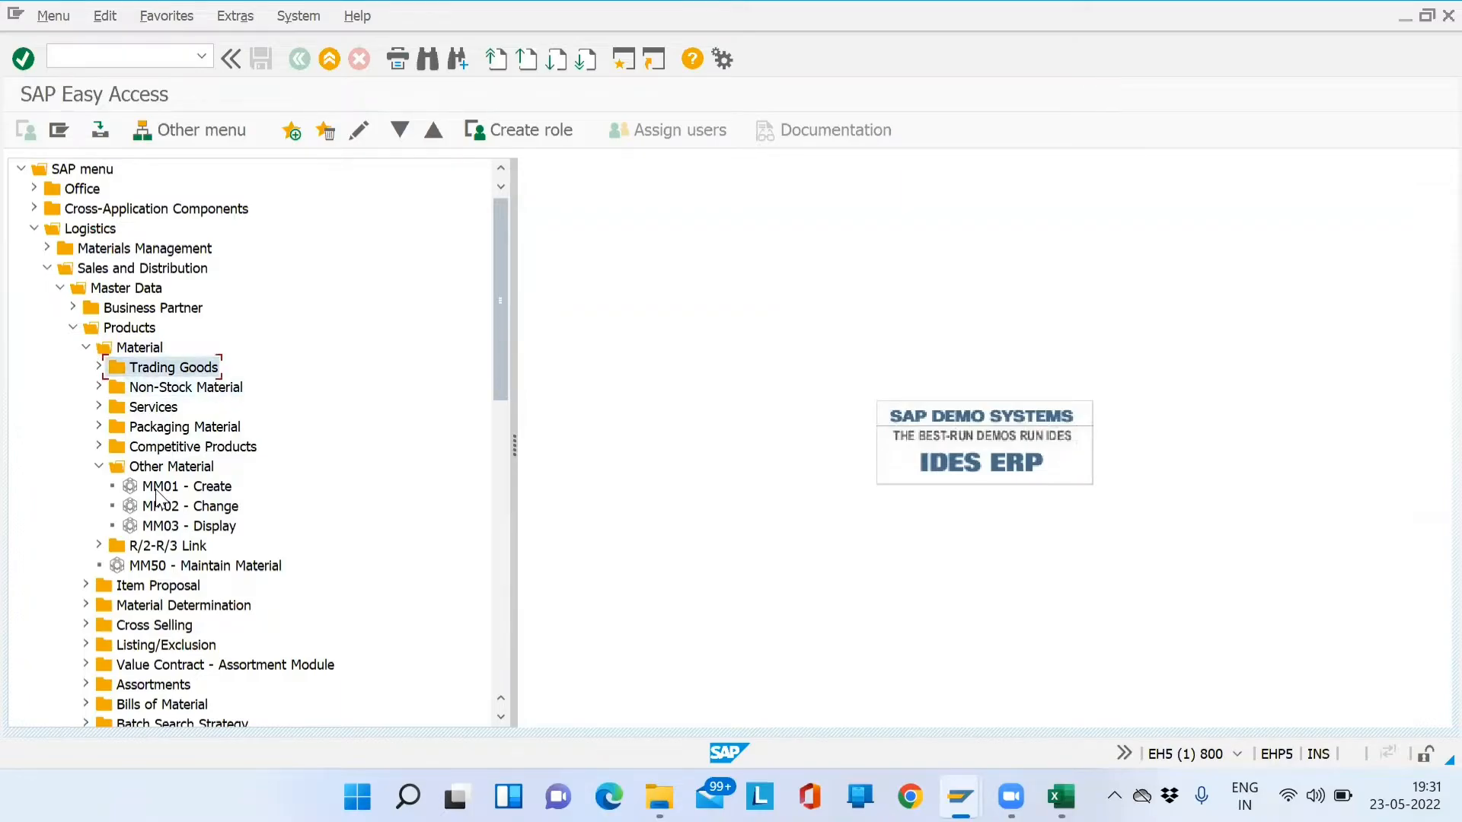
key("Down")
key("Up")
key("Down")
key("Down")
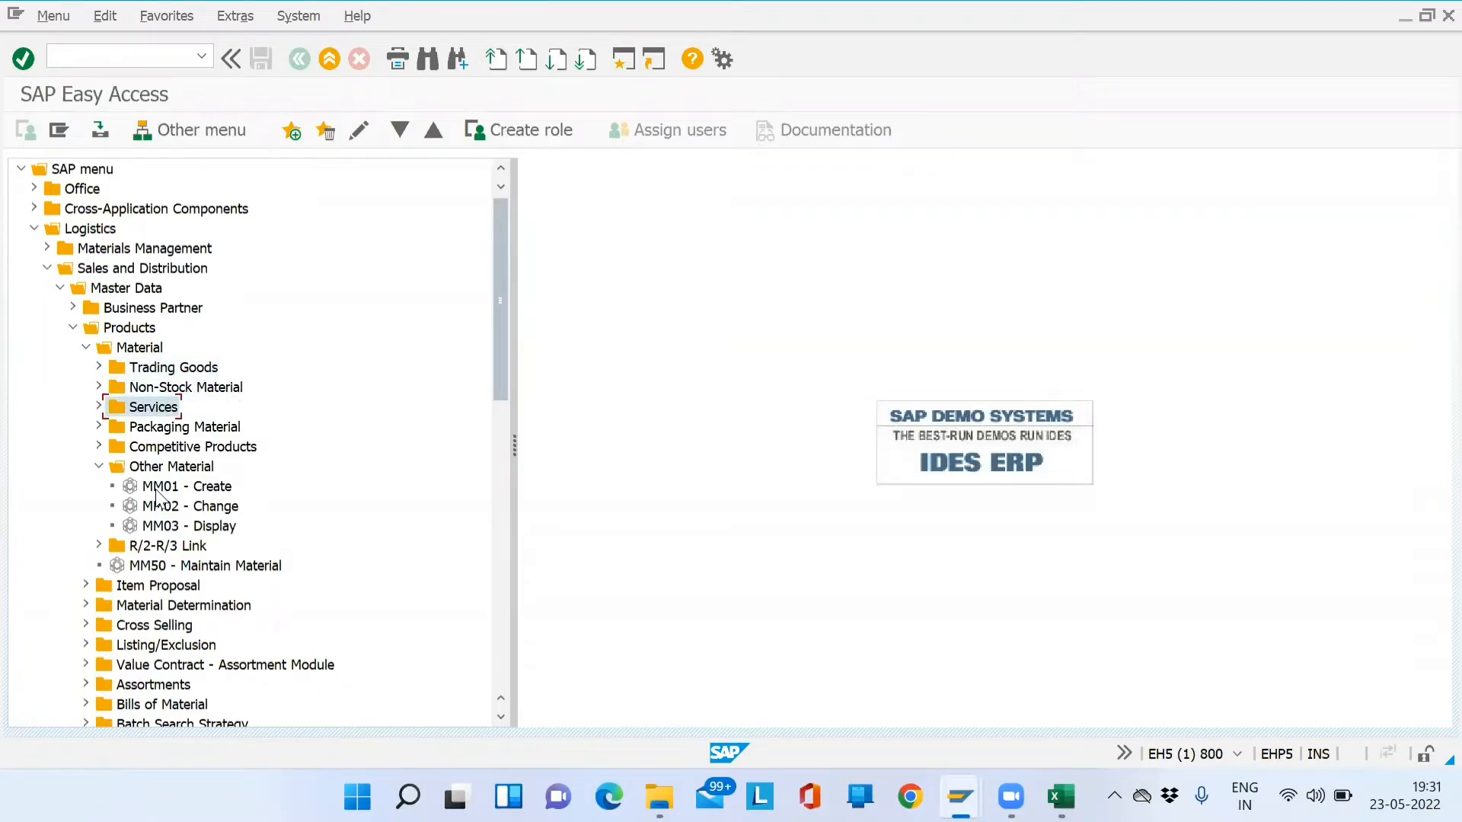
key("Down")
key("Down")
key("Down")
key("Down")
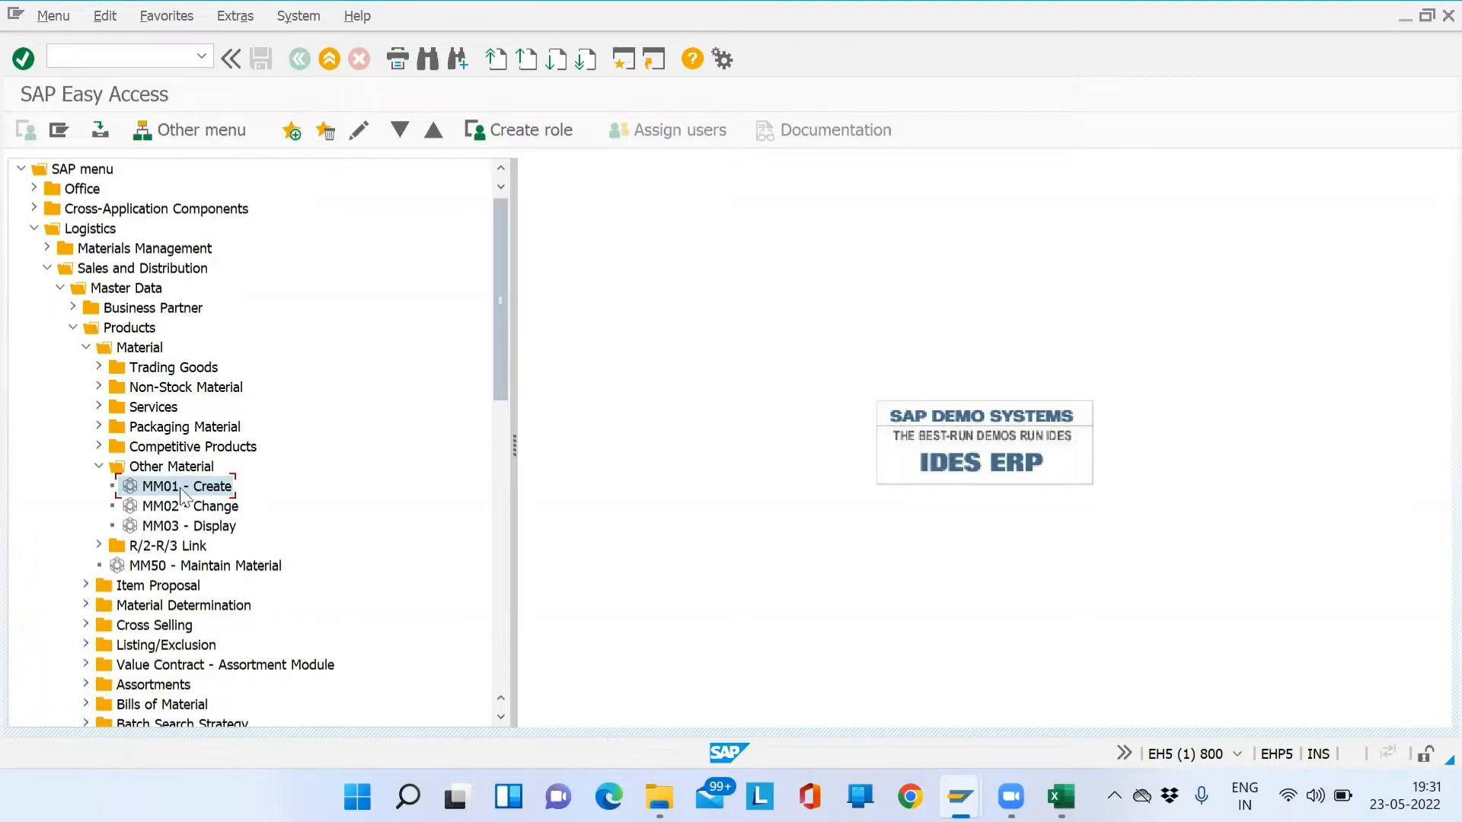
- Launch MM01 and set industry sector M Mechanical Industry and material type FERT Finished product
double_click(184, 493)
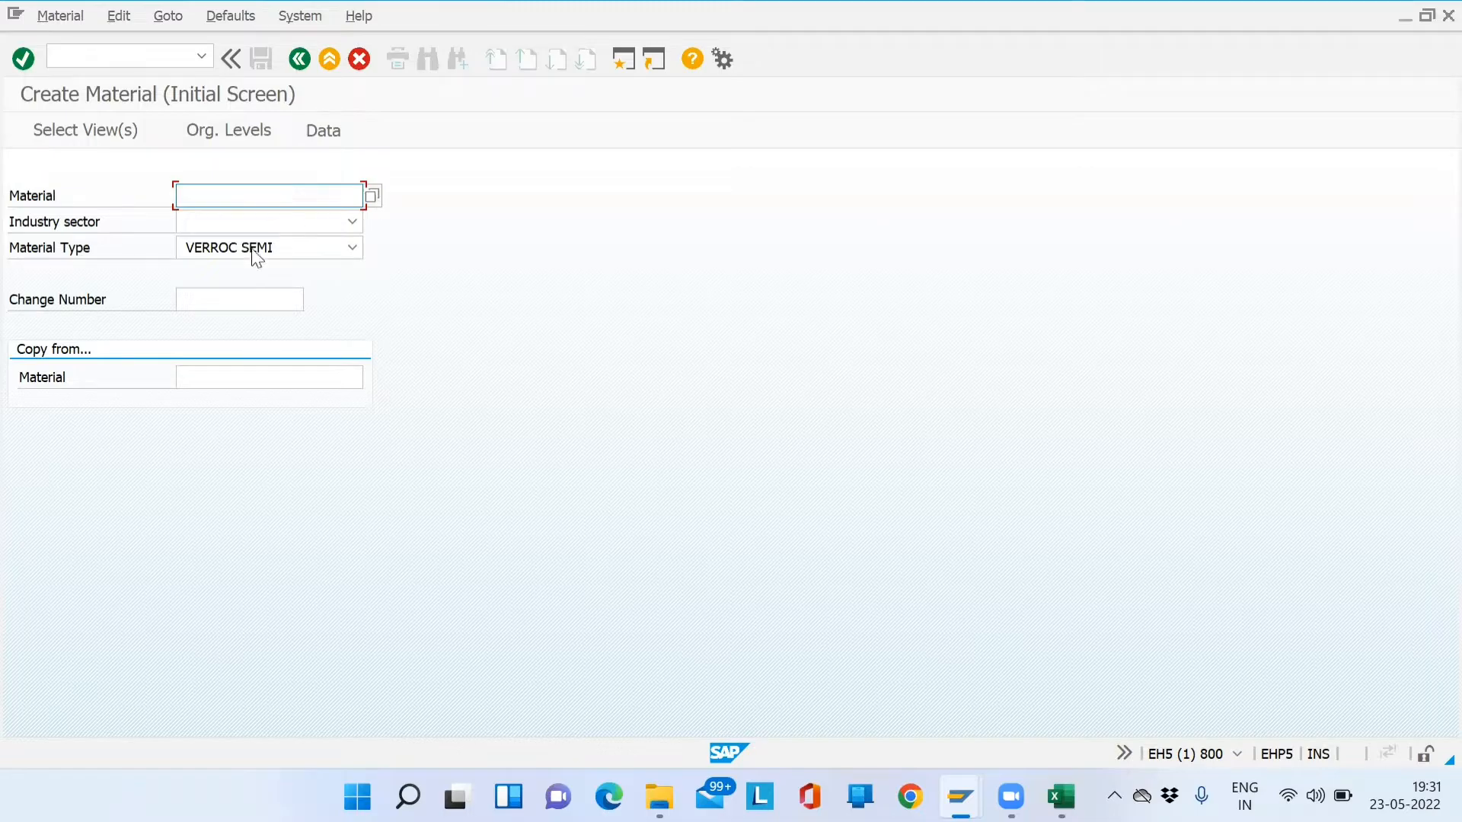
left_click(351, 221)
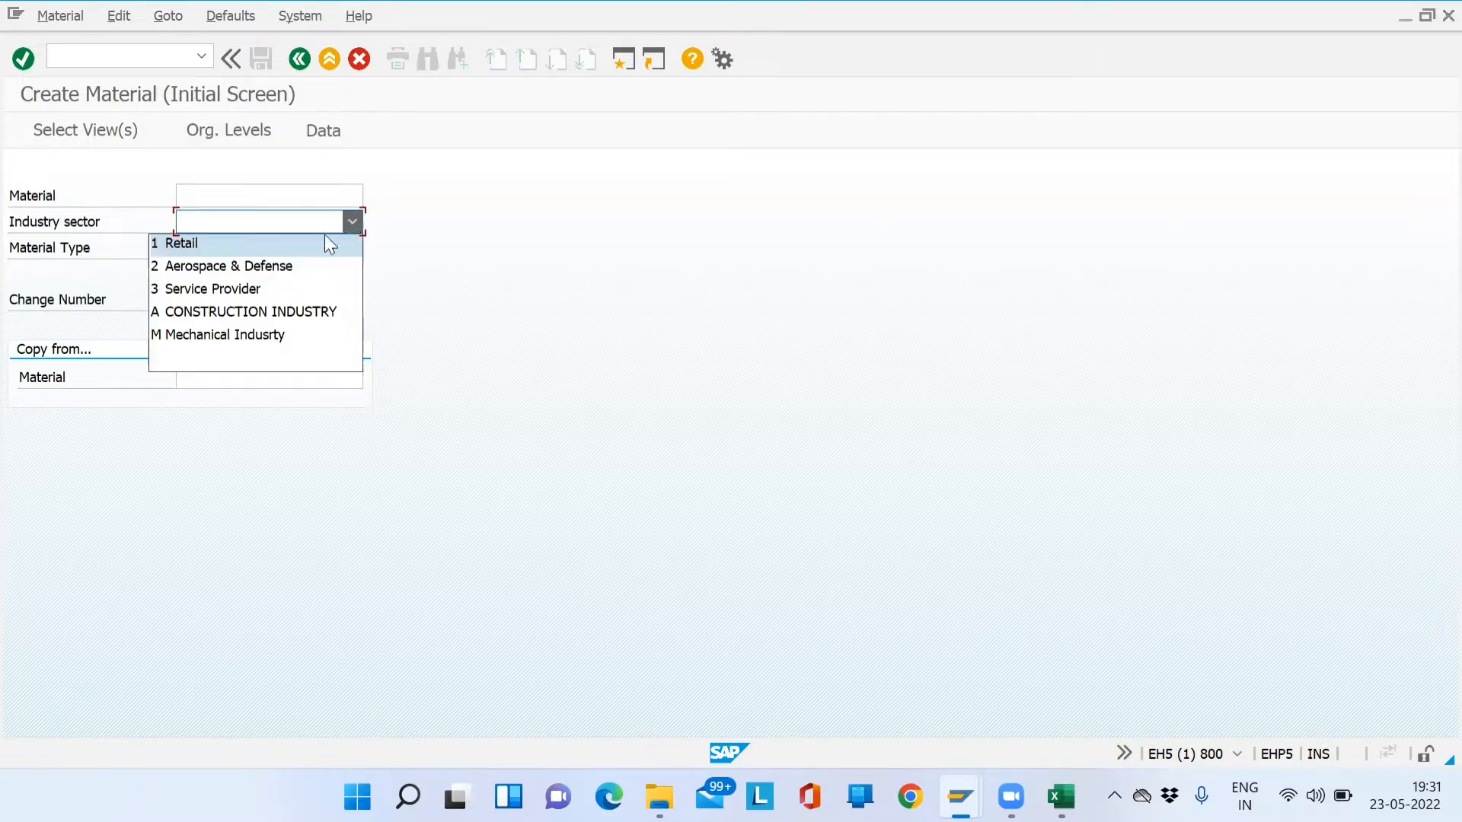
left_click(246, 335)
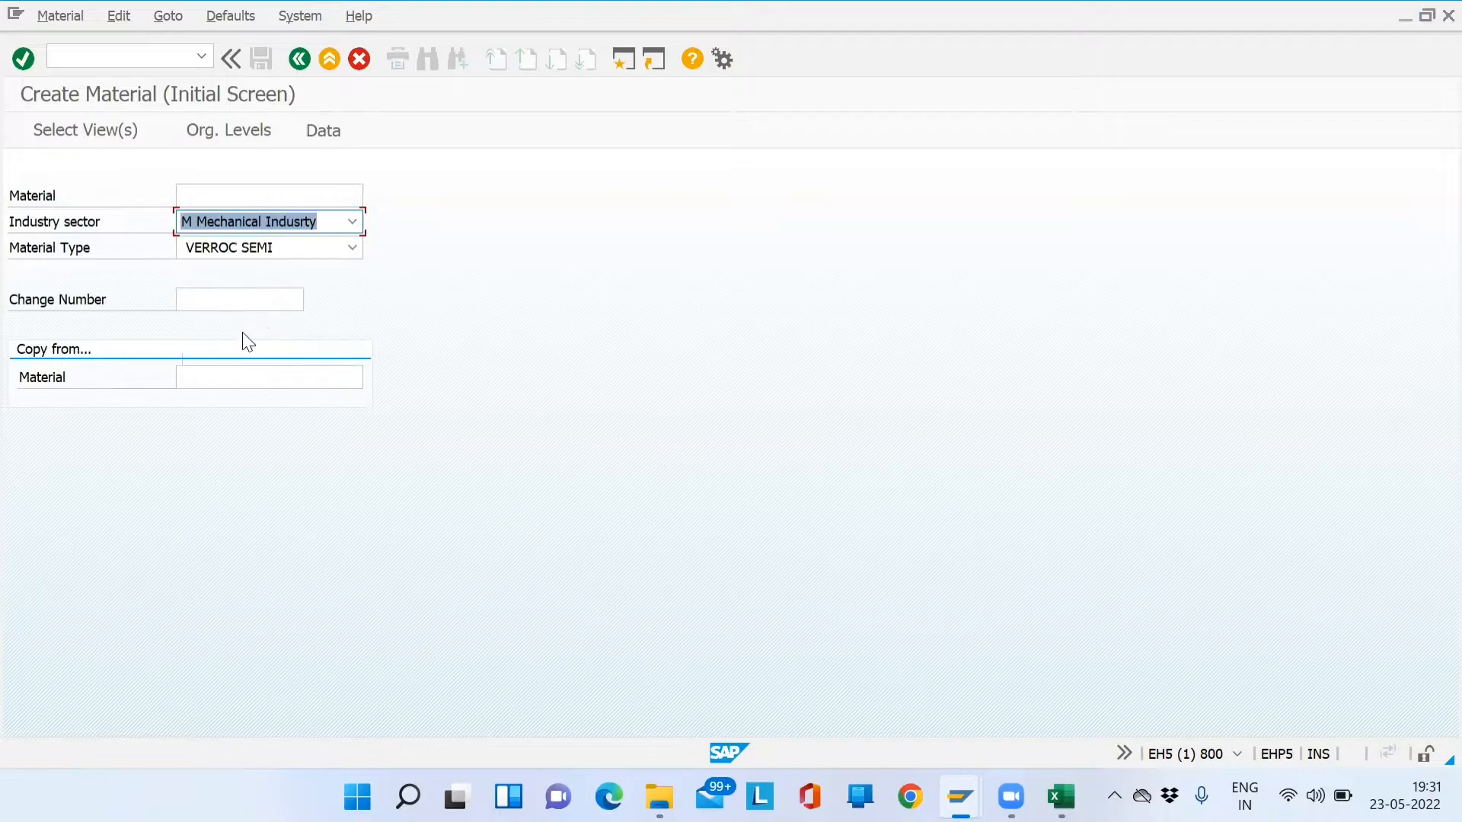
left_click(350, 255)
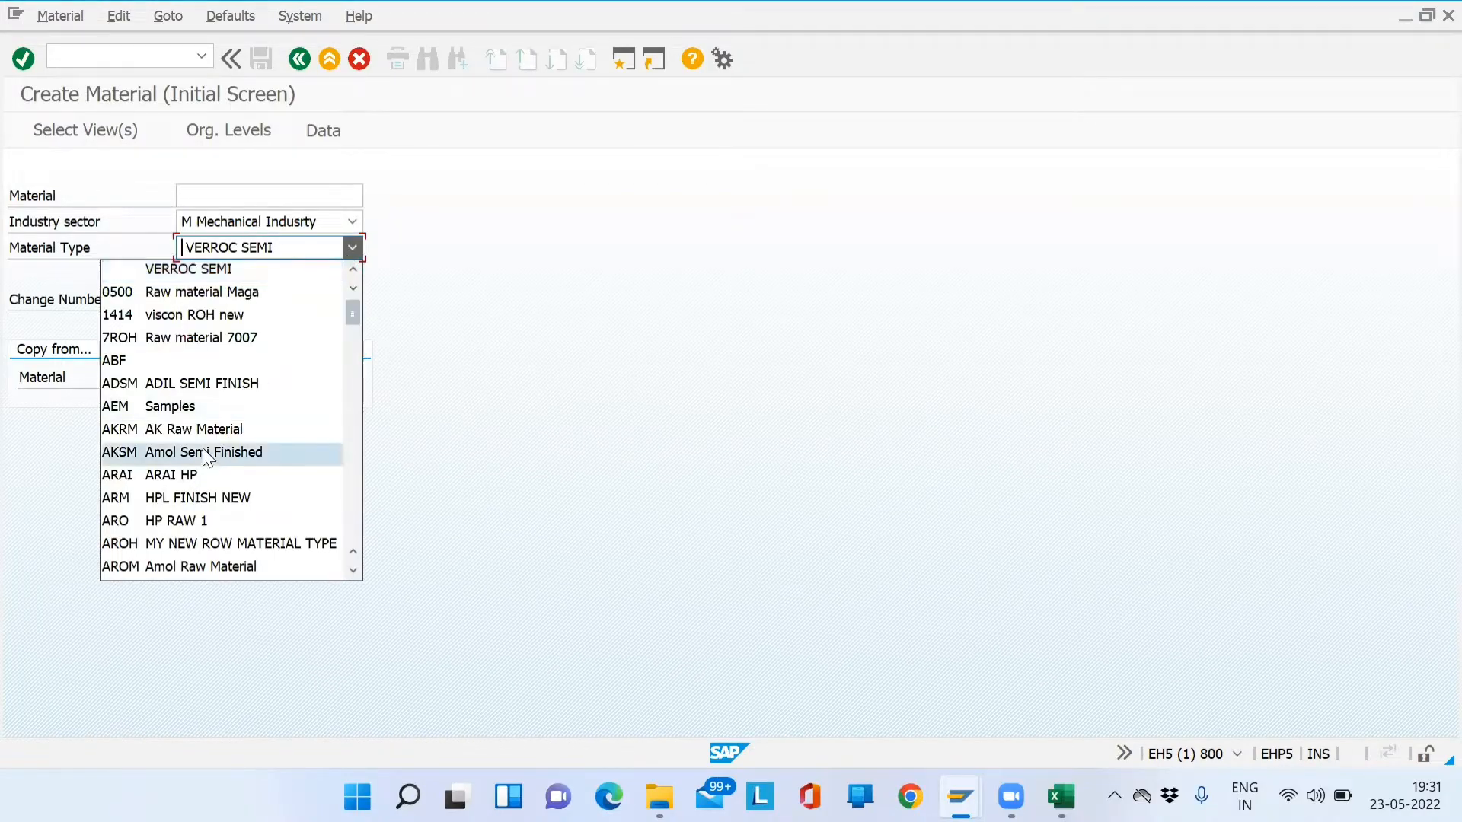
key("f")
key("f")
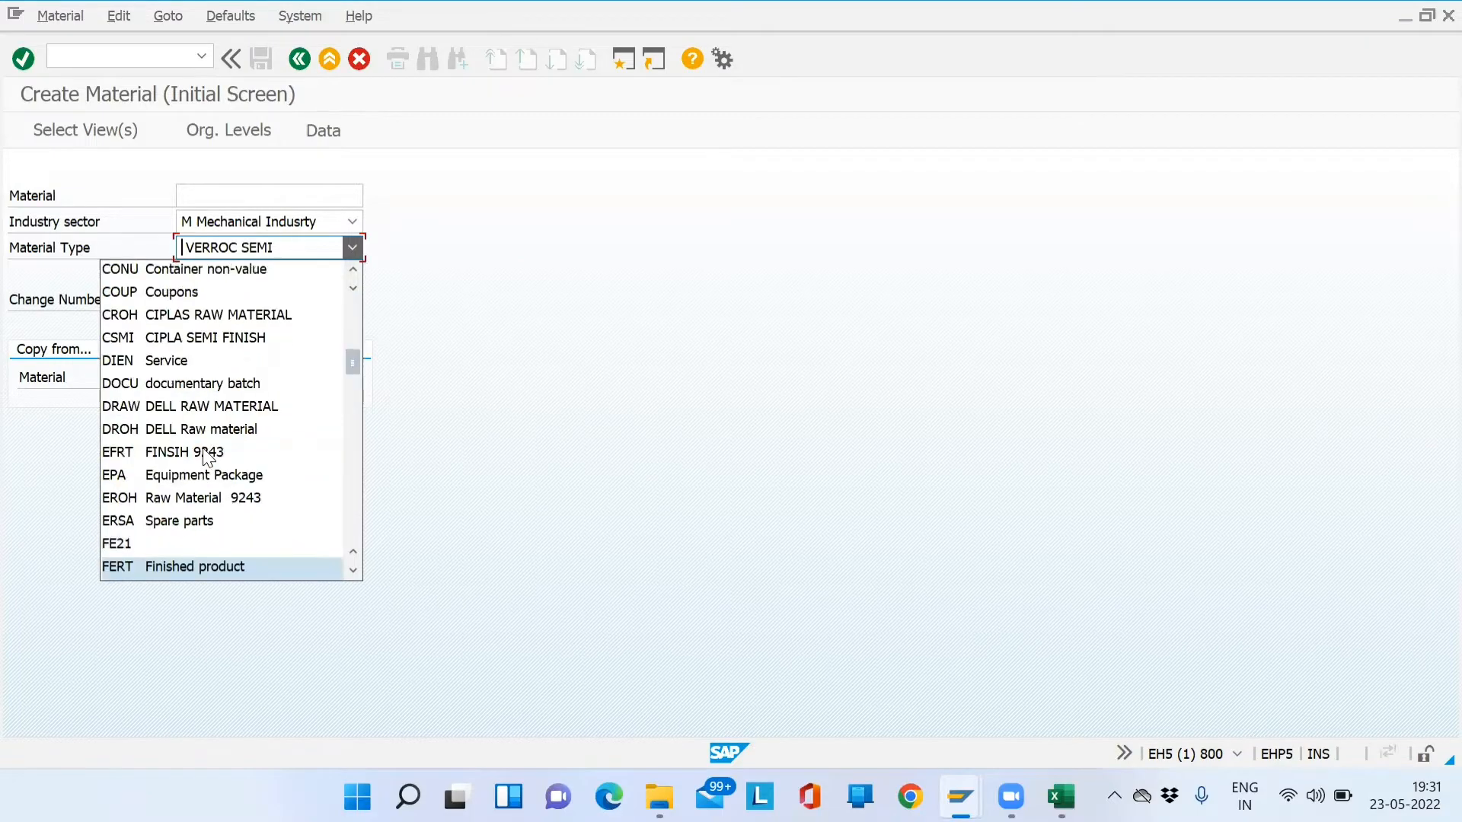
key("Return")
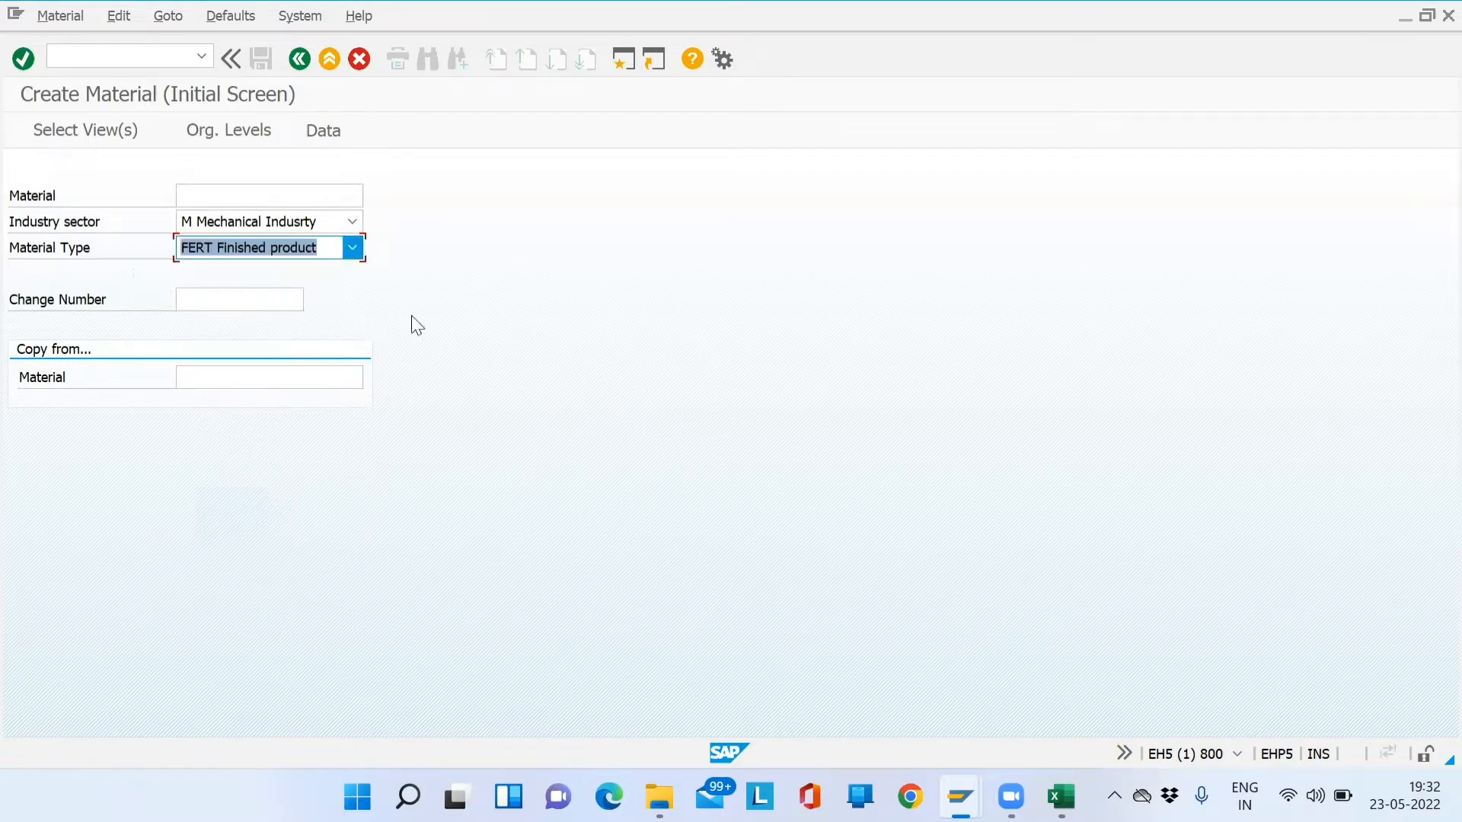
key("alt+Tab")
key("alt+Tab")
key("alt+Tab")
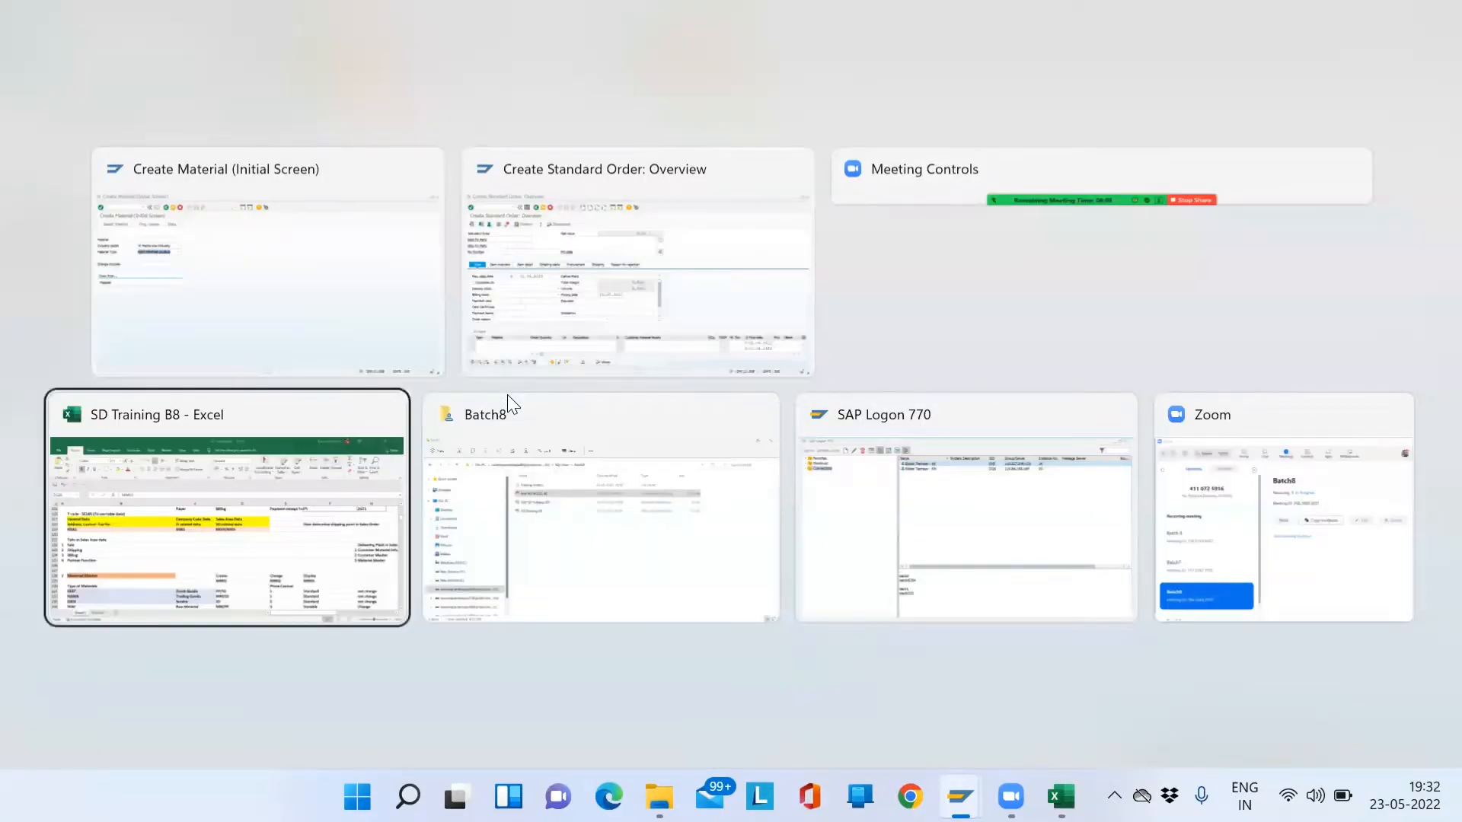
- Bring up the SD Training B8 workbook and mark the material type codes FERT through HALB
key("alt+Tab")
key("alt+Tab")
key("alt+Tab")
key("alt+Tab")
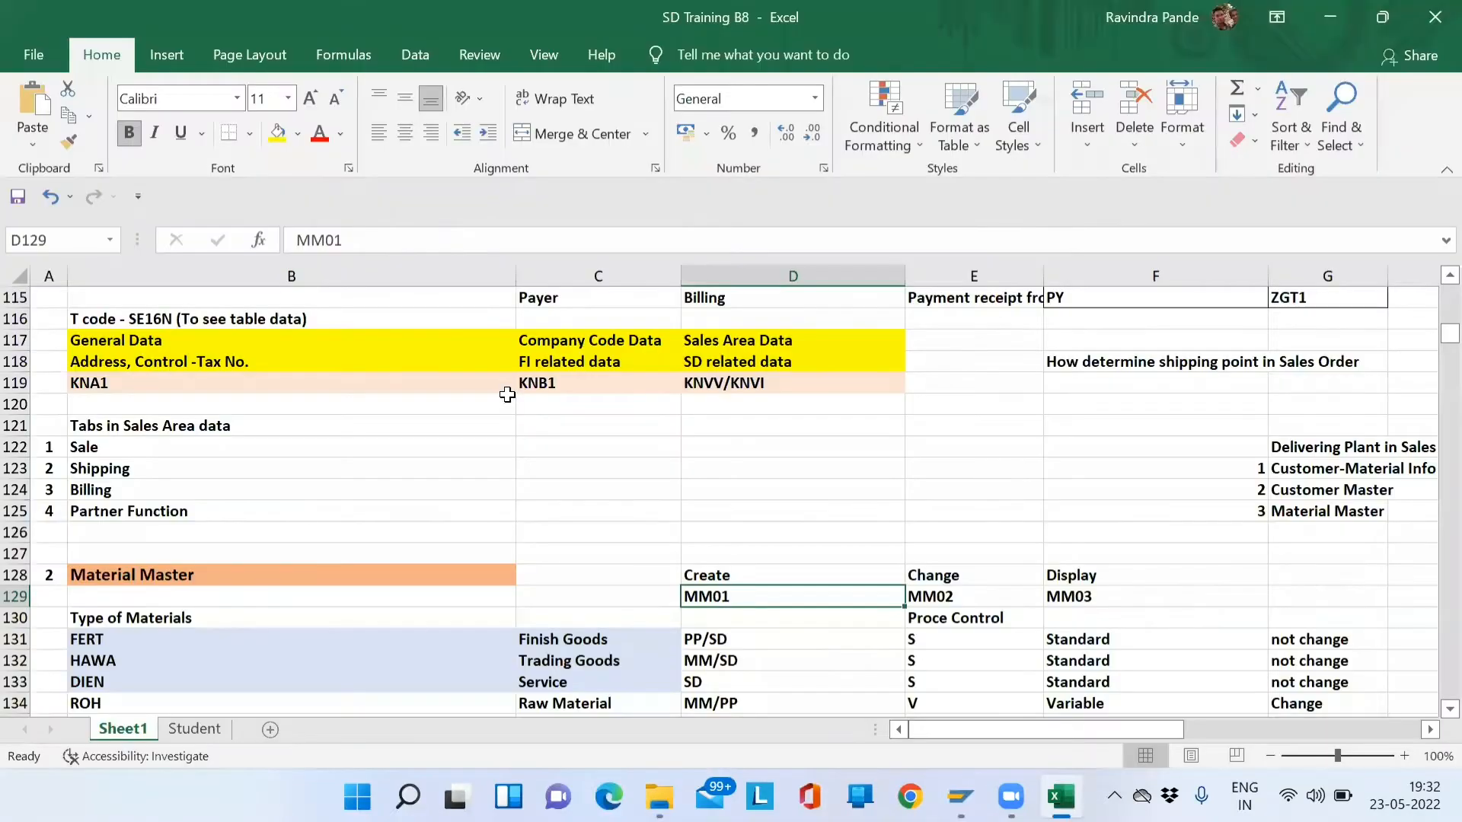
left_click(205, 659)
key("Up")
key("Up")
key("Down")
key("Down")
key("Down")
key("Up")
key("Up")
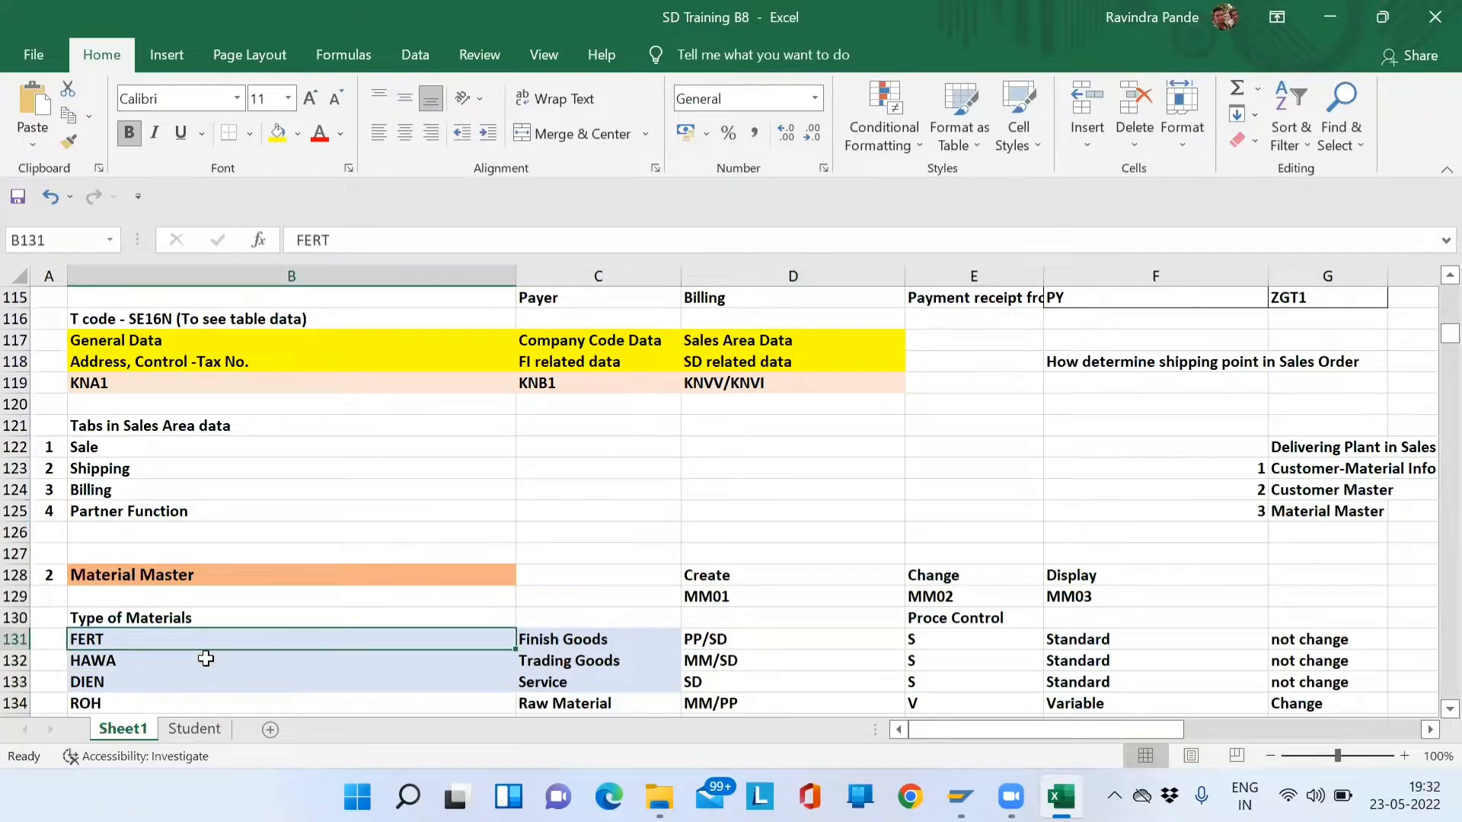
key("shift+Down")
key("shift+Down")
key("shift+Down")
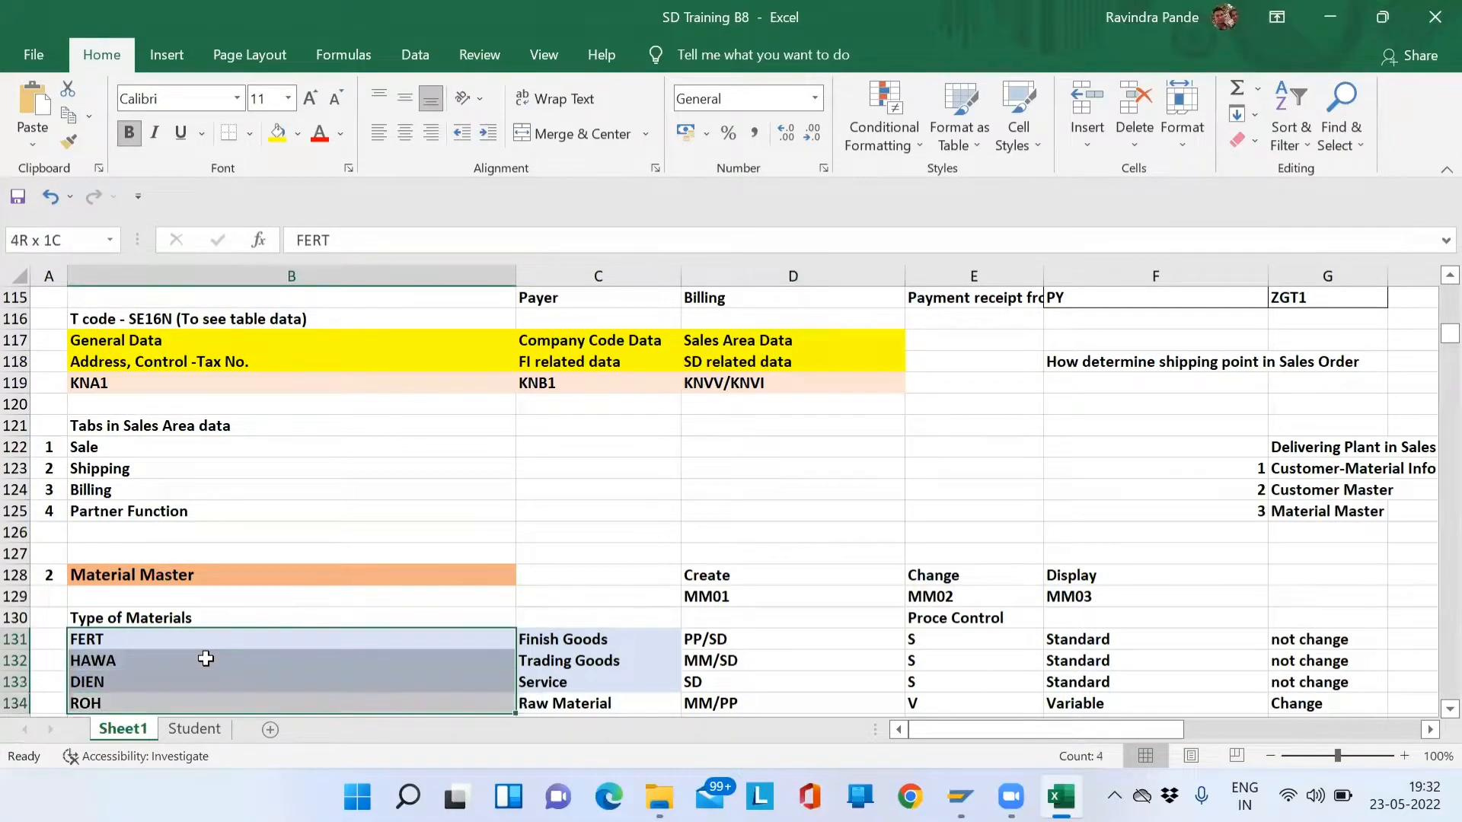
key("shift+Down")
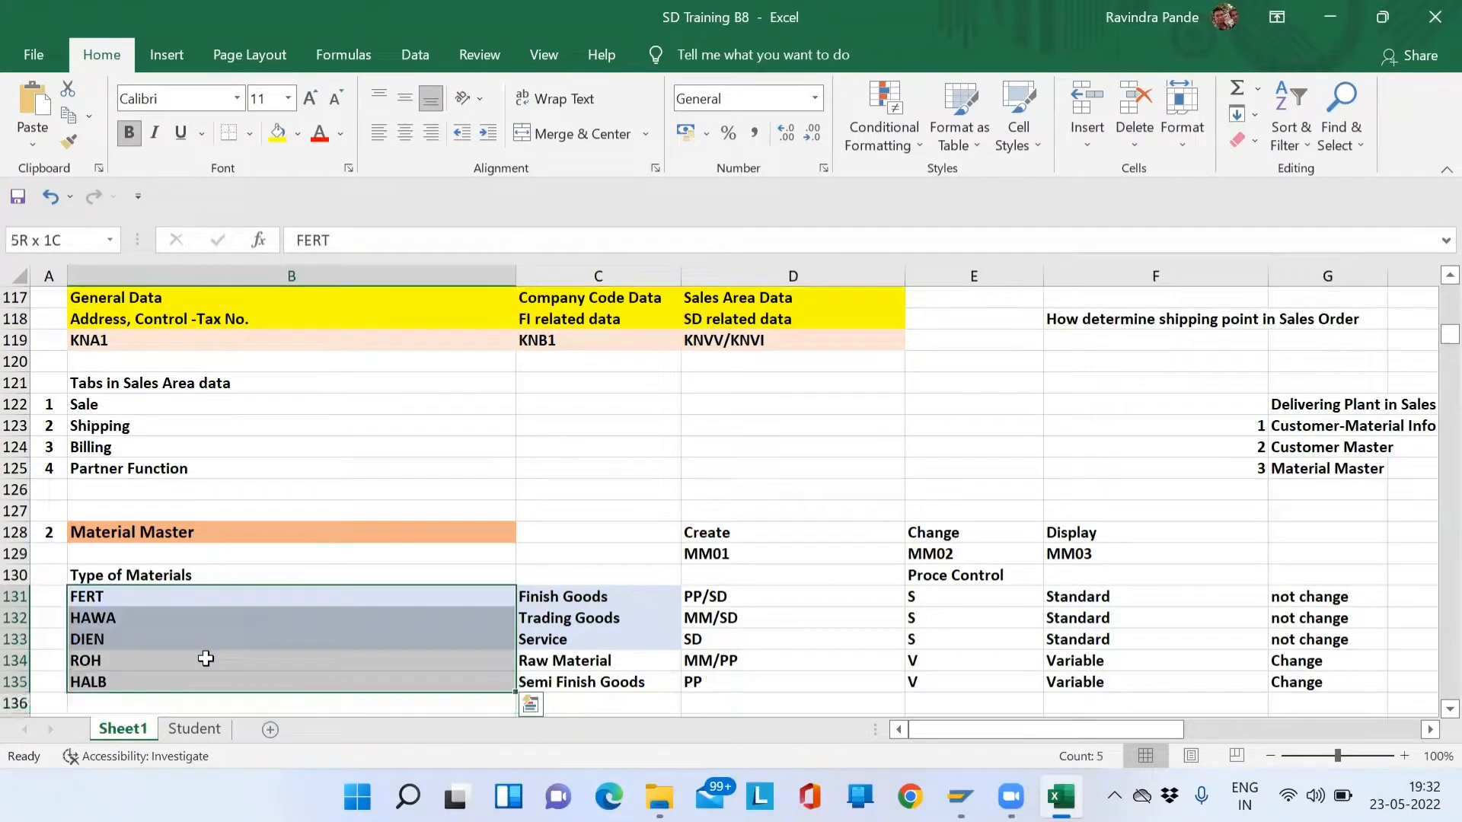
key("Right")
key("Left")
- Walk through the Finish Goods, Trading Goods and Service descriptions beside FERT, HAWA and DIEN
key("Down")
key("Down")
key("Down")
key("Down")
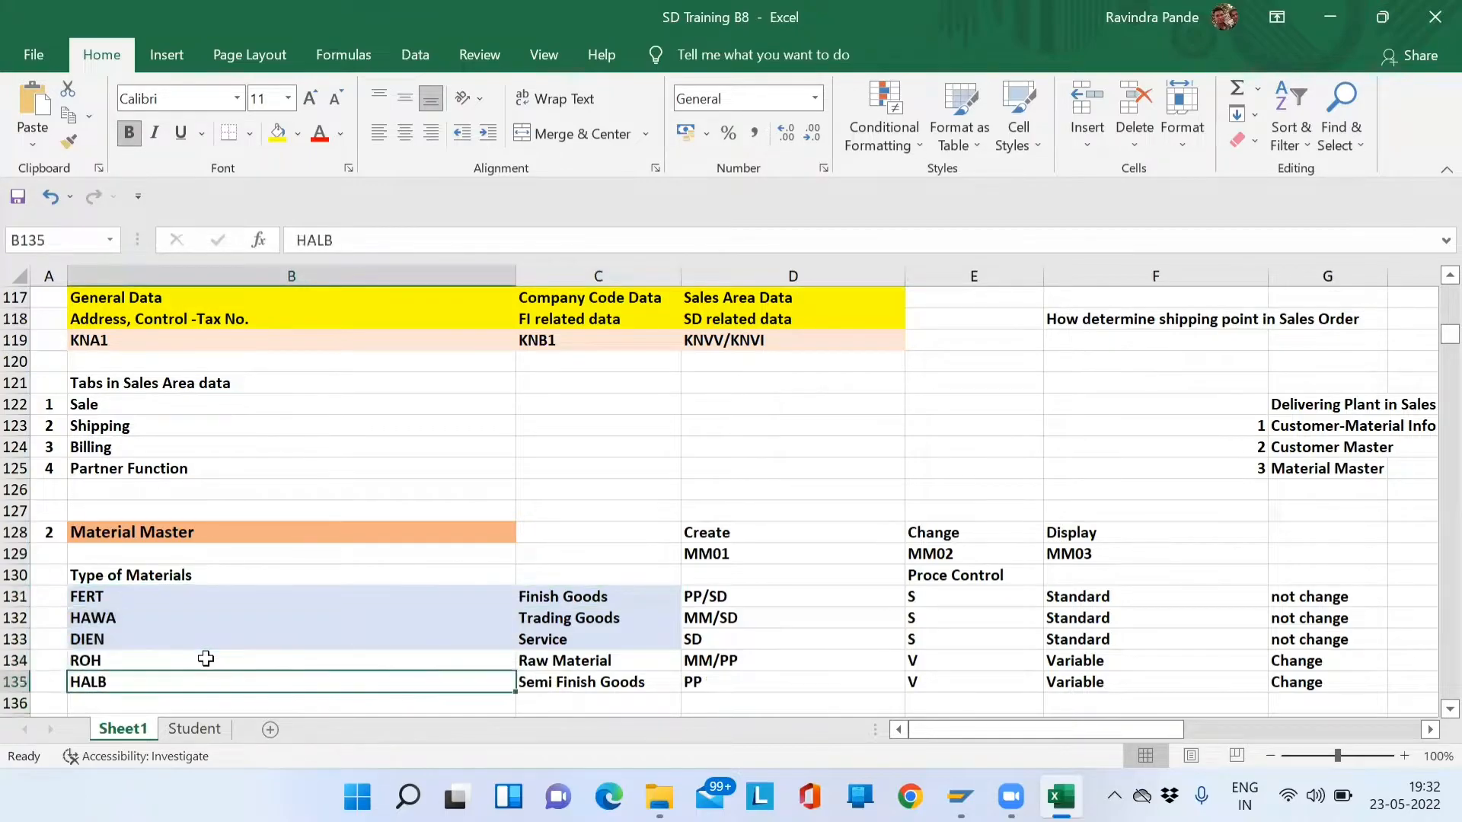
key("Right")
key("Up")
key("Up")
key("Up")
key("Up")
key("Left")
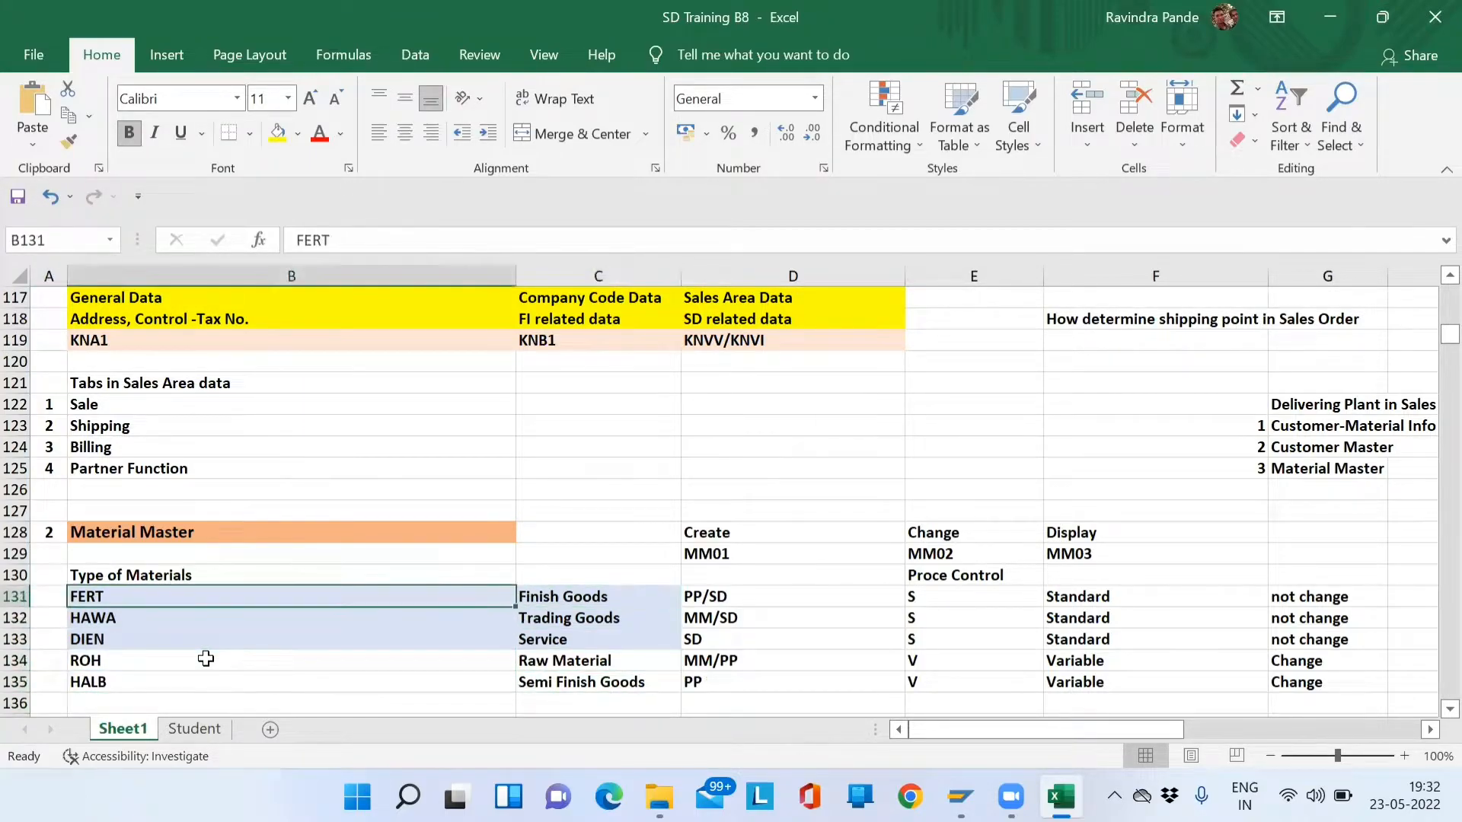
key("Tab")
key("Return")
key("Return")
key("Return")
key("Tab")
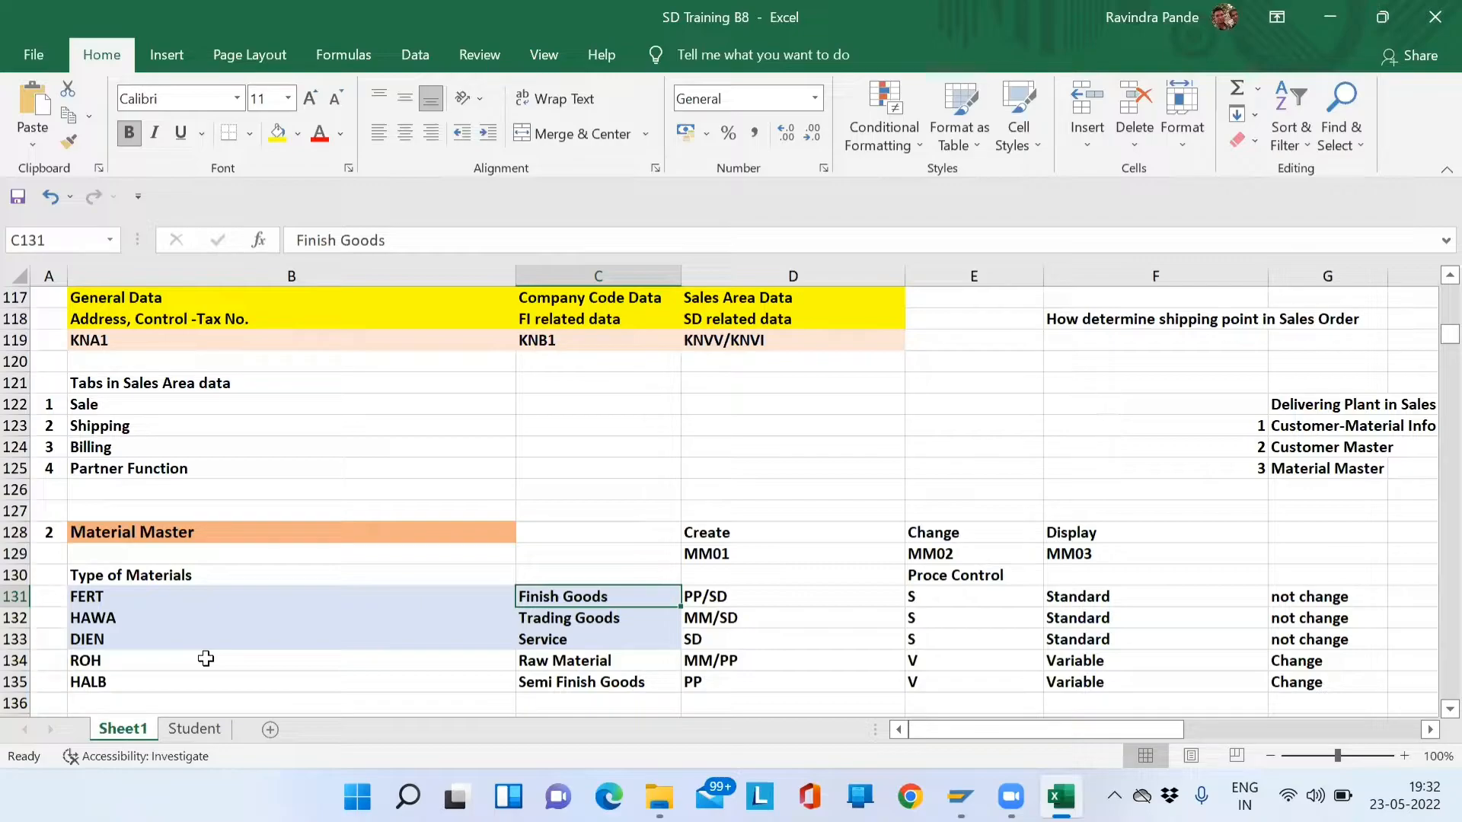
key("Return")
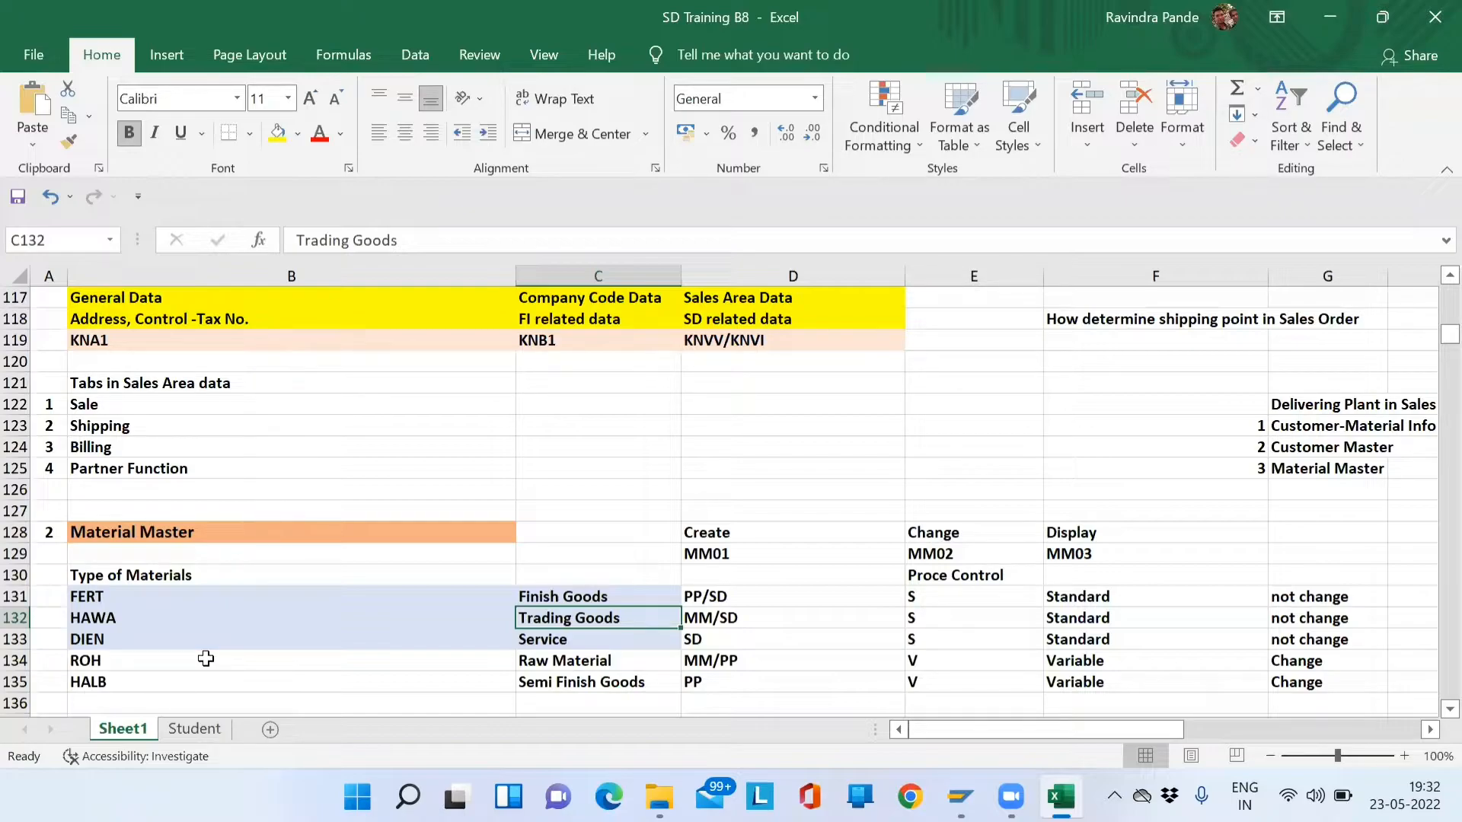
key("Down")
key("Left")
key("Left")
key("Right")
key("Right")
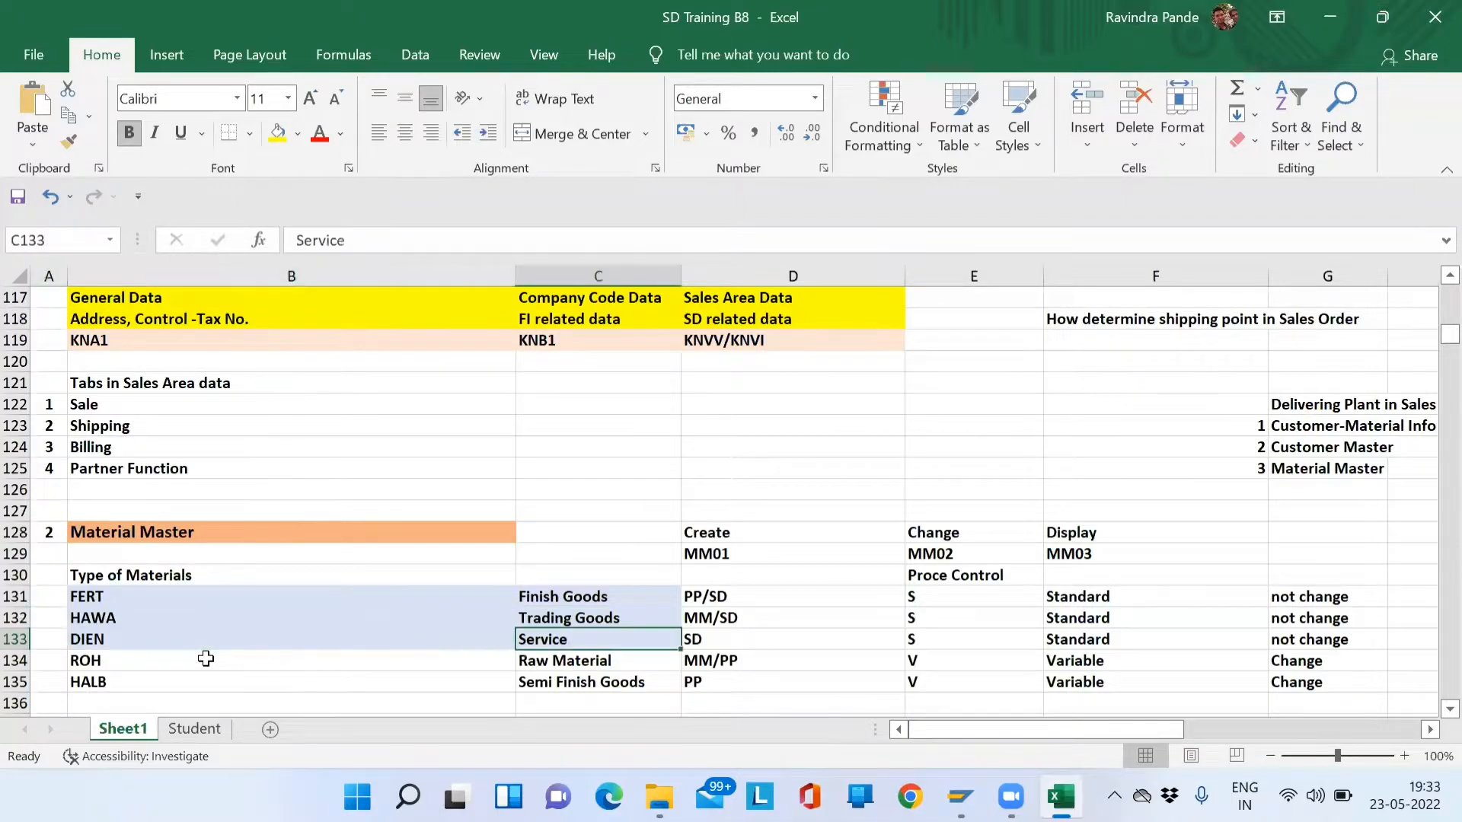
key("Left")
key("Right")
key("Right")
key("Left")
key("Right")
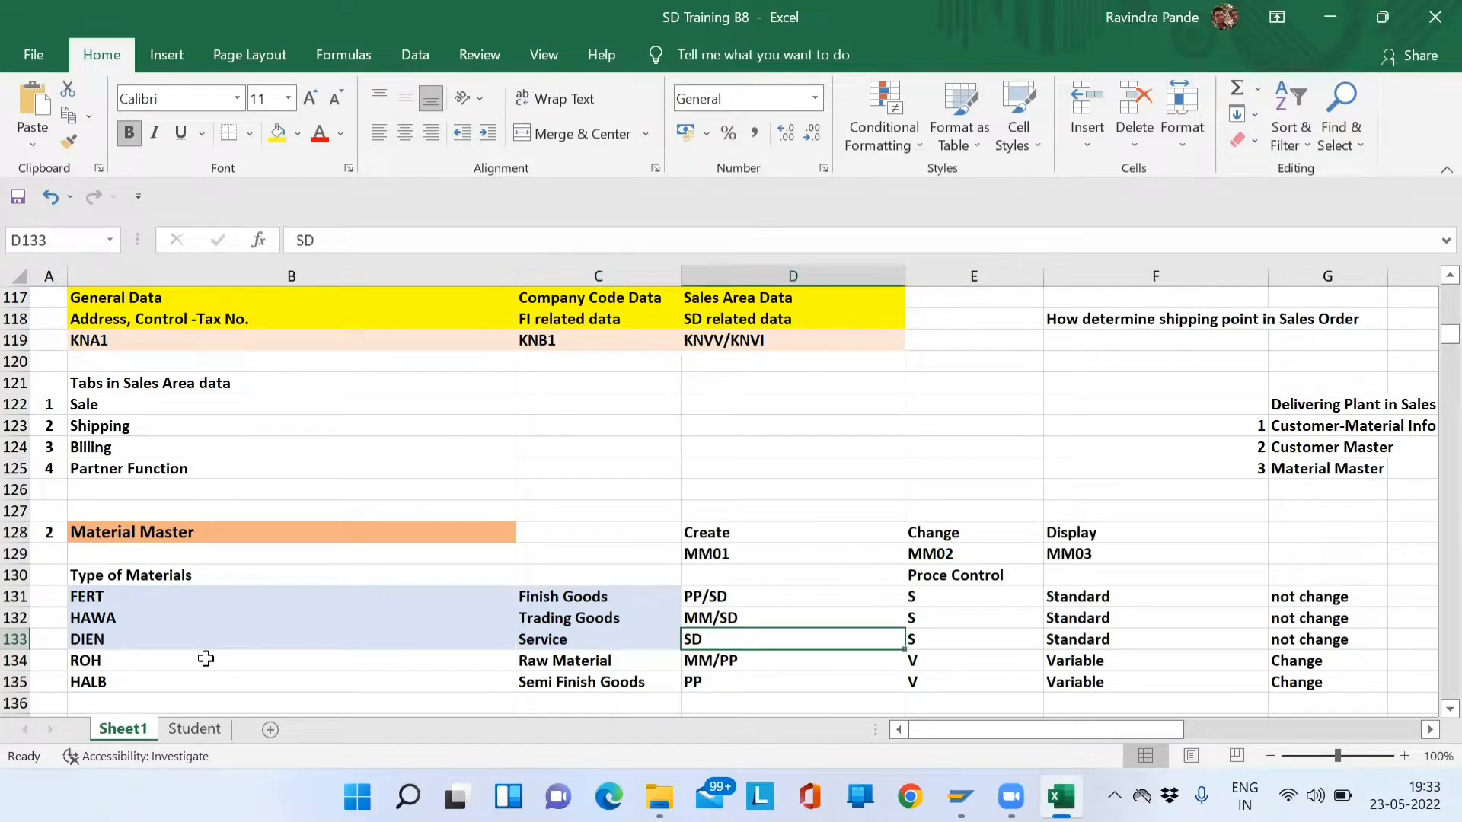
key("Left")
key("Up")
key("Up")
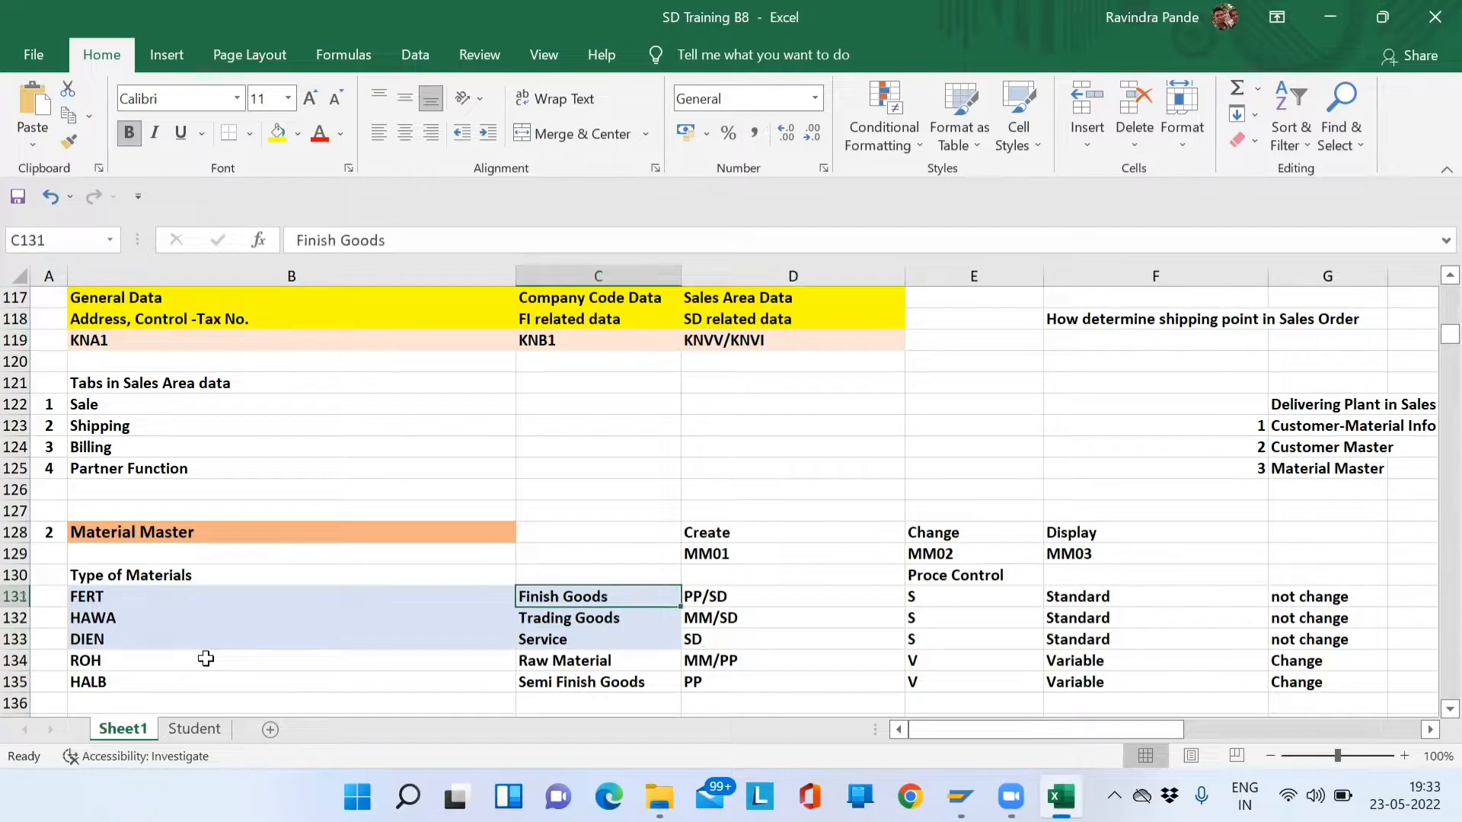
key("Left")
key("Right")
key("Right")
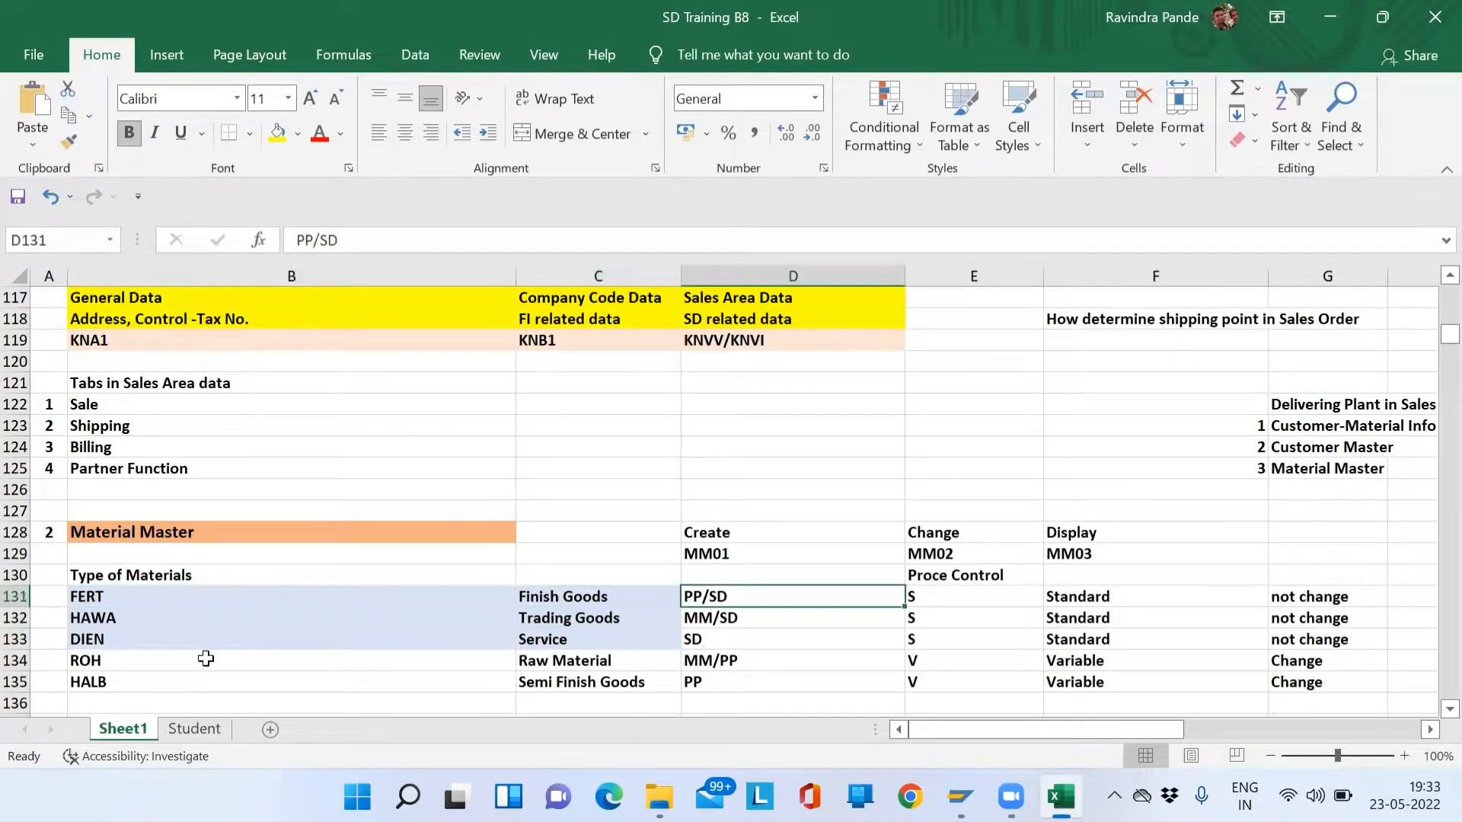
key("Down")
key("Up")
key("Down")
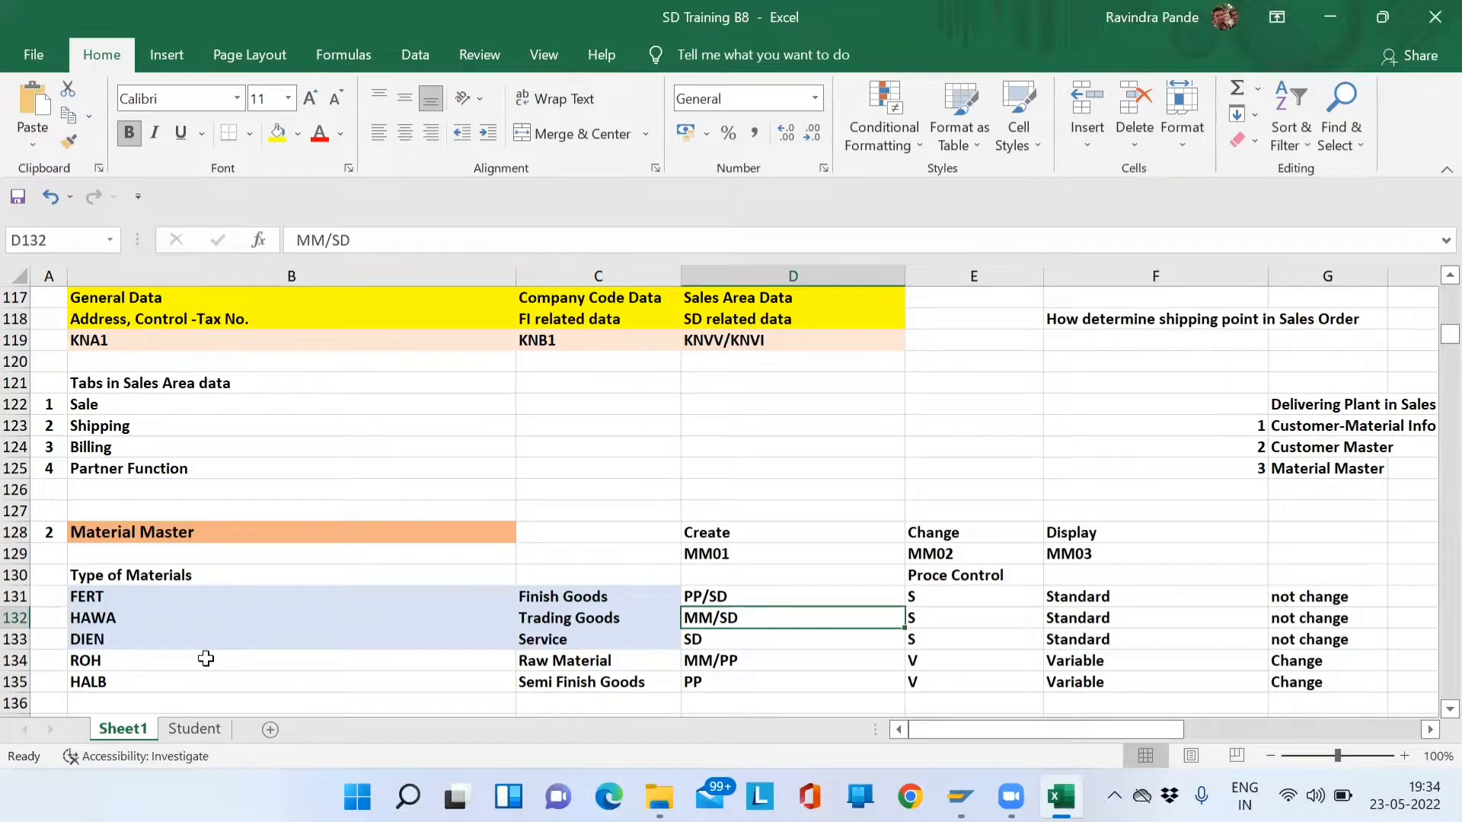
key("Down")
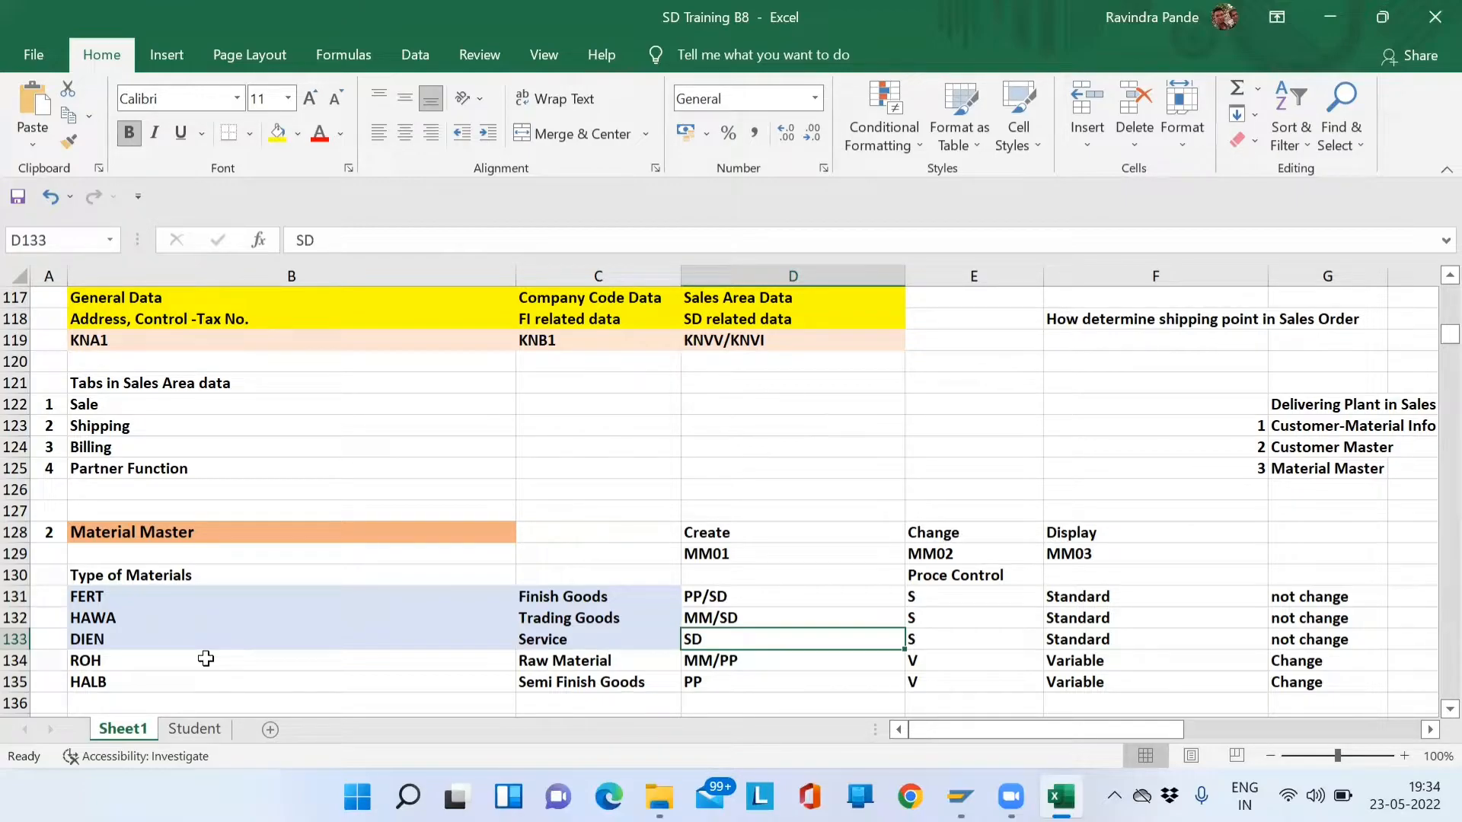
key("Down")
key("Down")
key("Left")
key("Left")
key("Left")
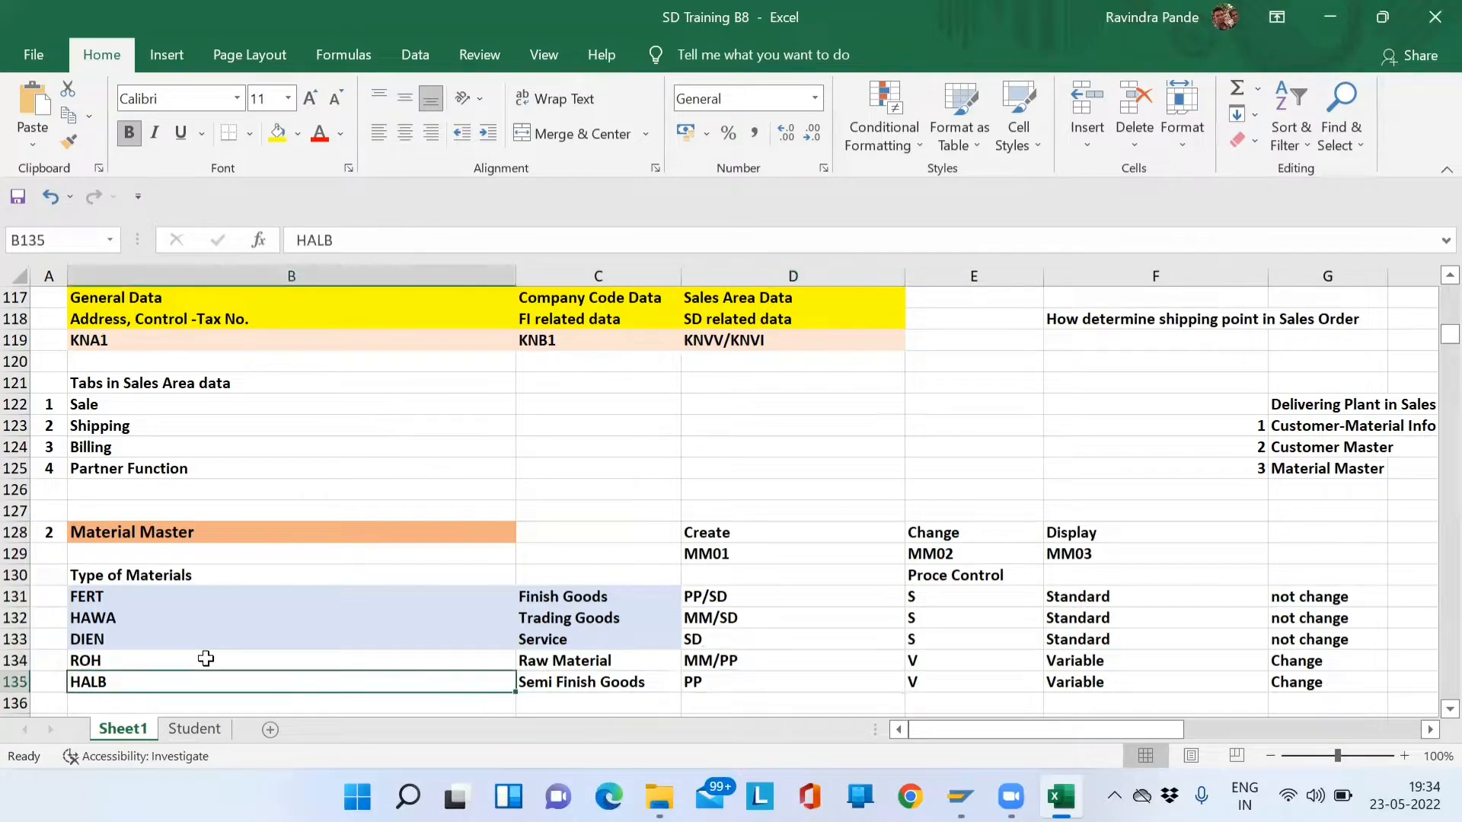
left_click(206, 659)
key("shift+Down")
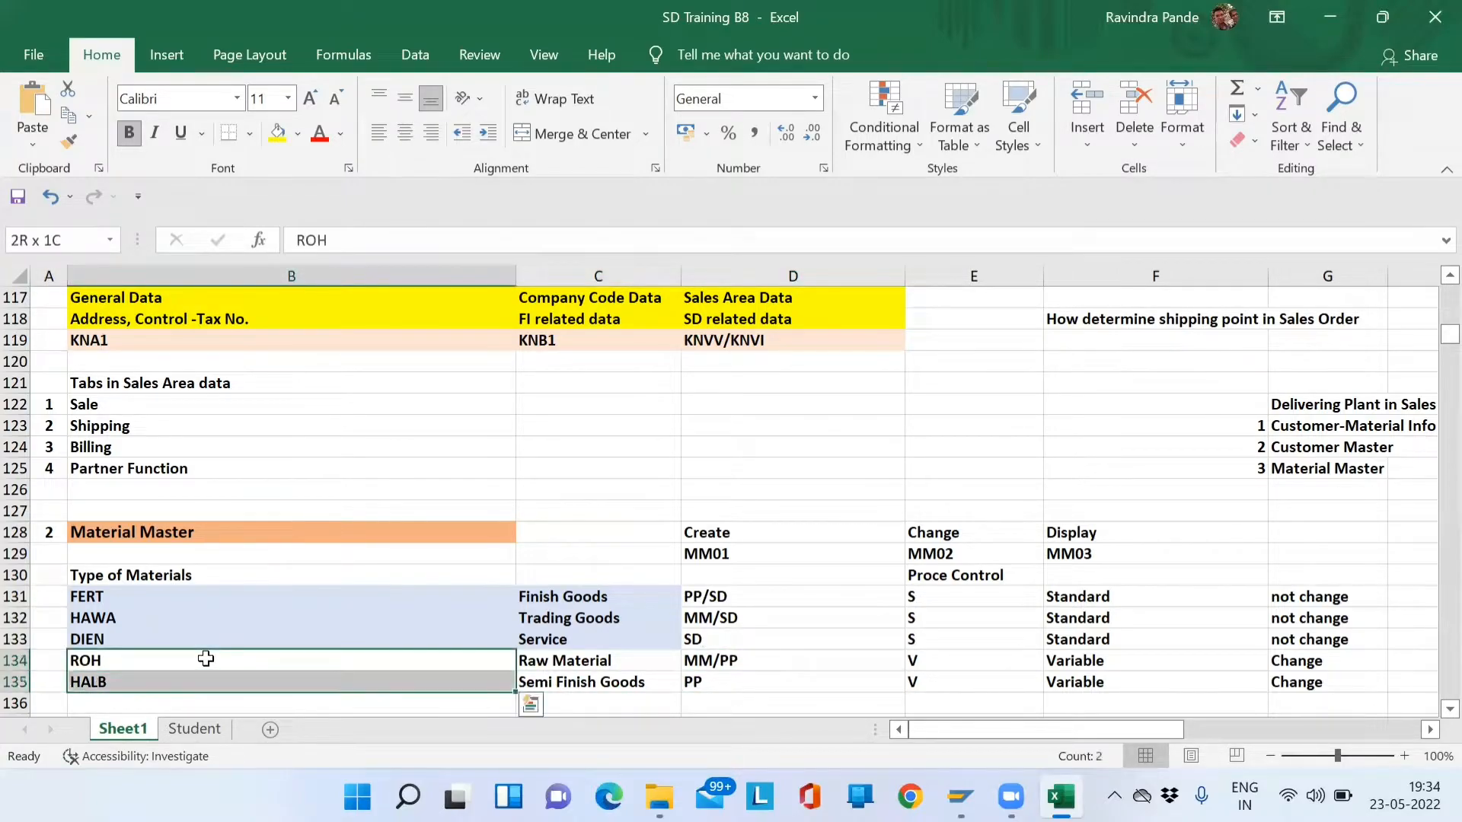
key("shift+Right")
key("shift+Right")
key("Left")
key("Right")
key("shift+Down")
key("shift+Right")
key("shift+Right")
key("Left")
key("Right")
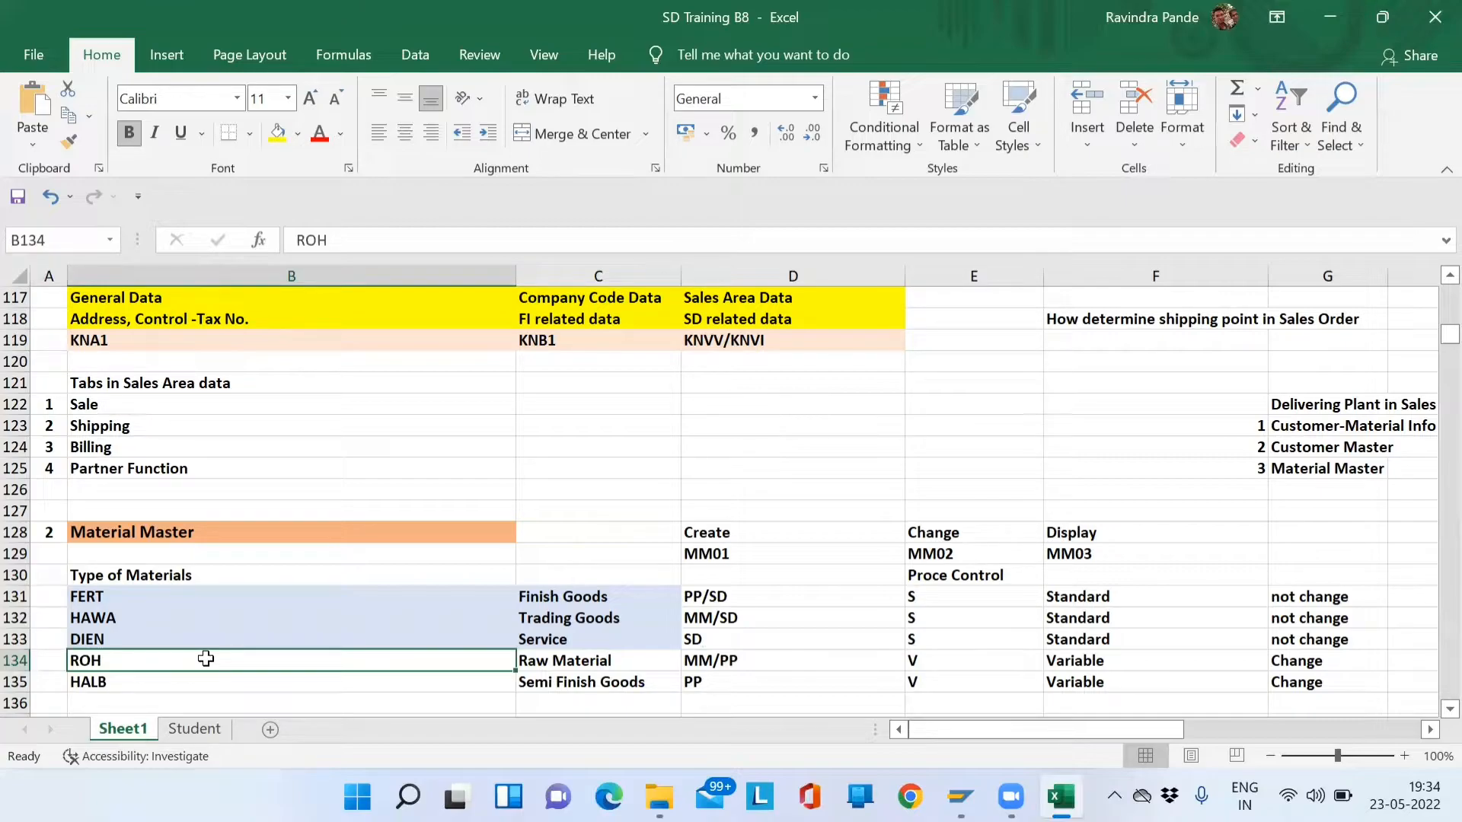
key("shift+Down")
key("shift+Right")
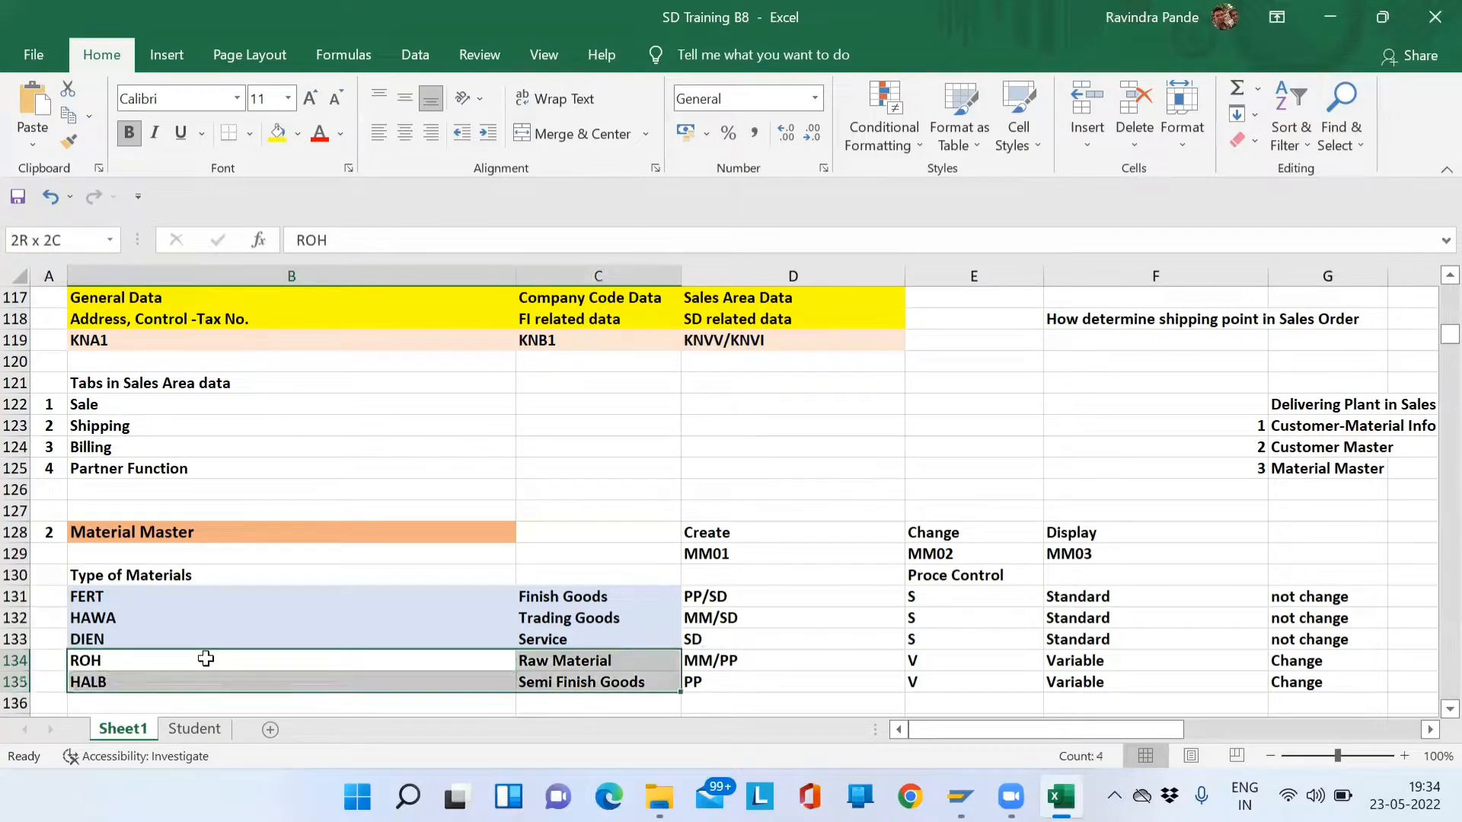
key("Right")
key("Right")
key("Down")
key("Left")
key("Left")
key("Up")
key("shift+Down")
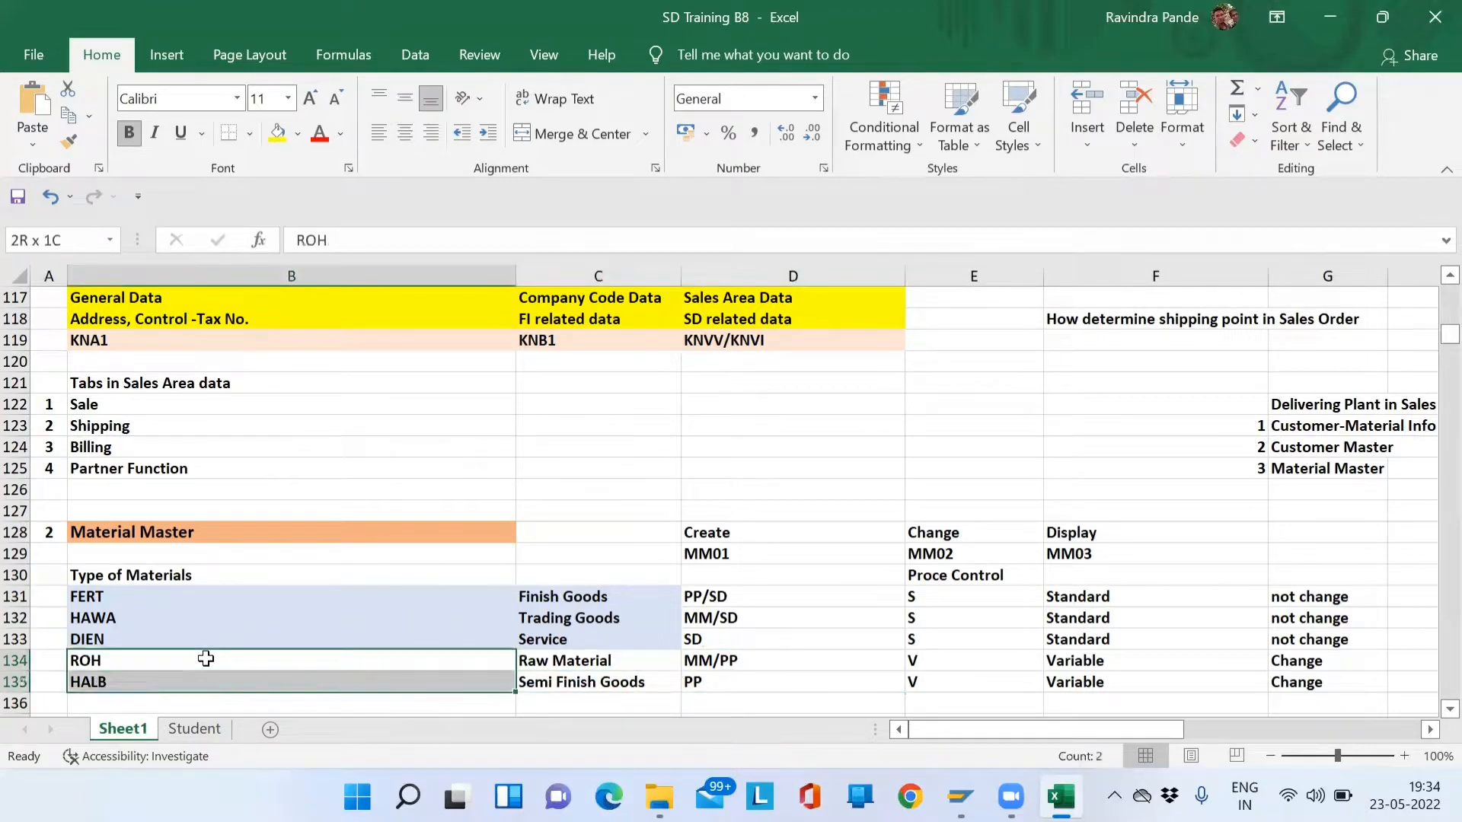
key("Down")
key("Up")
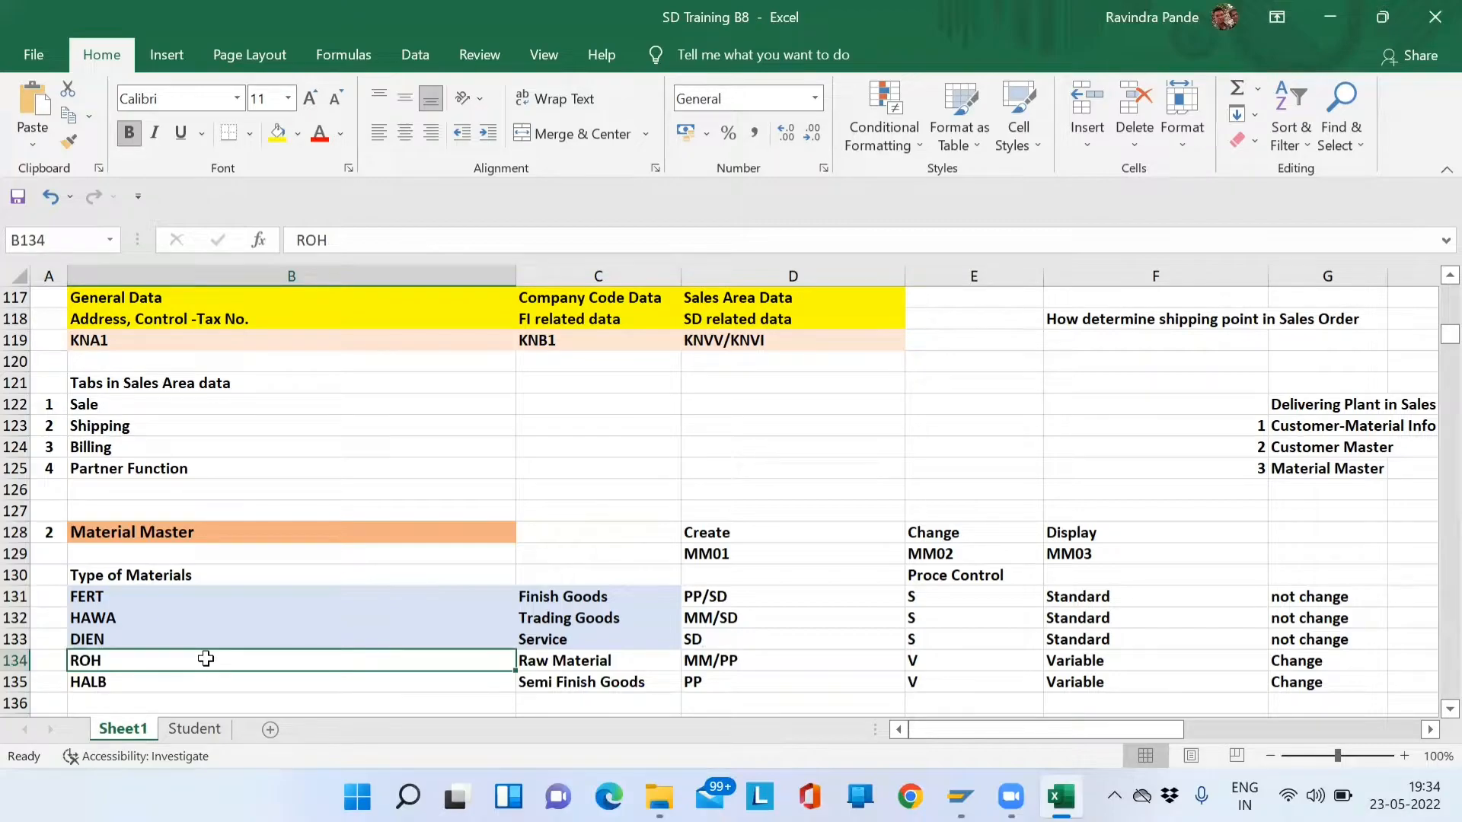
key("Right")
key("Right")
key("Down")
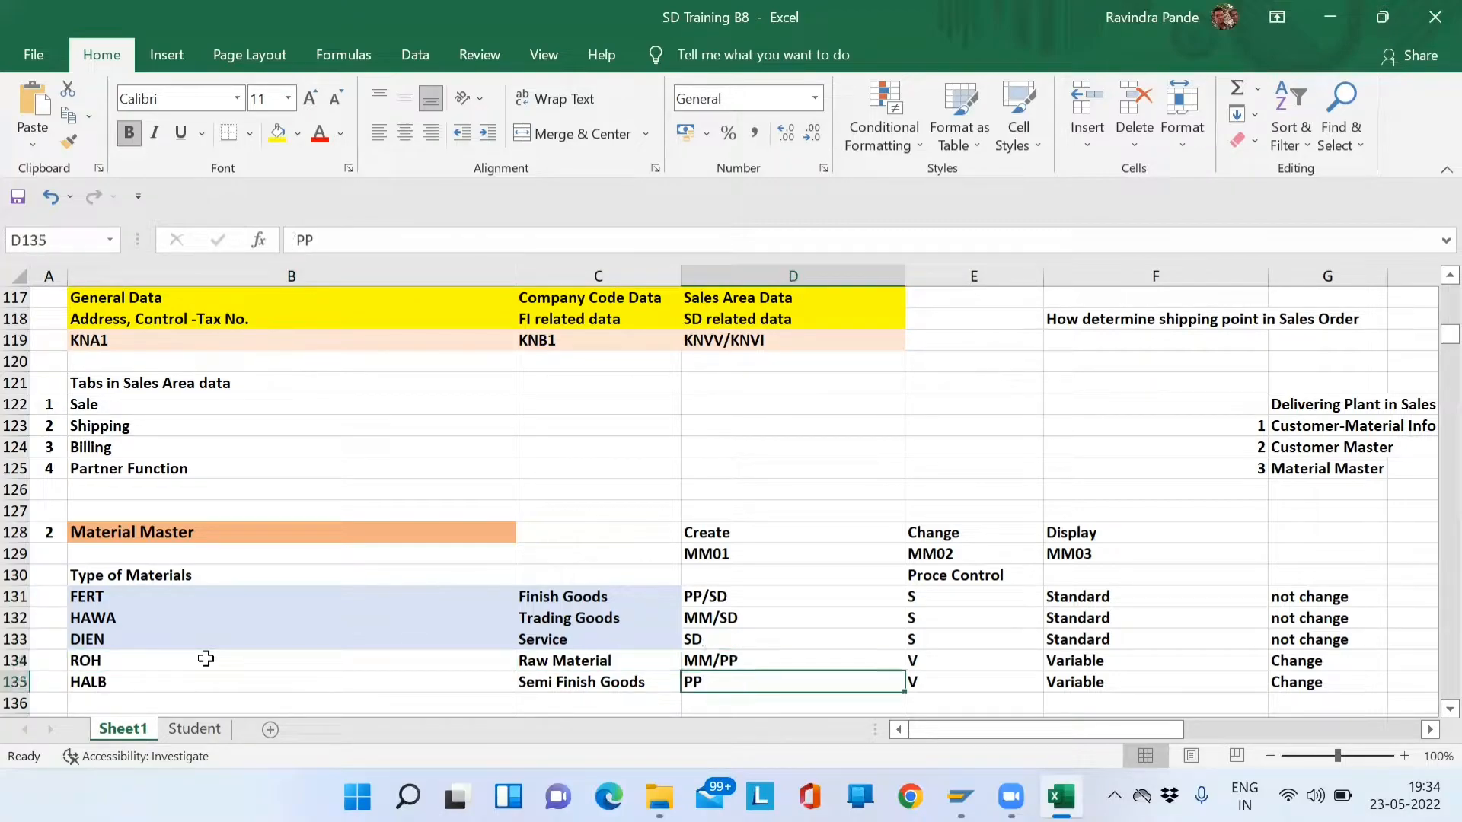
key("Up")
key("Up")
key("Up")
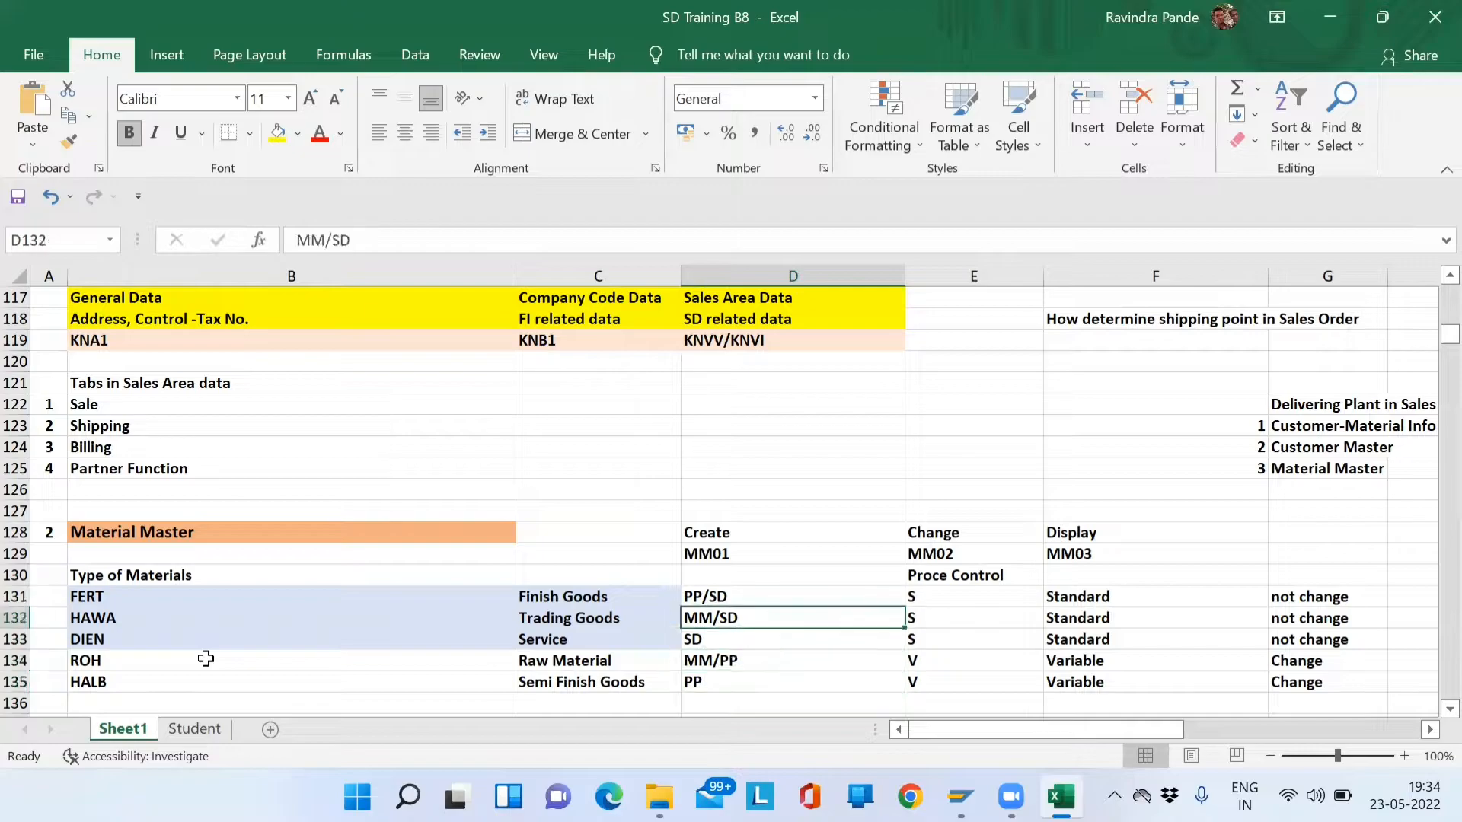
key("Up")
key("Left")
key("Right")
key("Right")
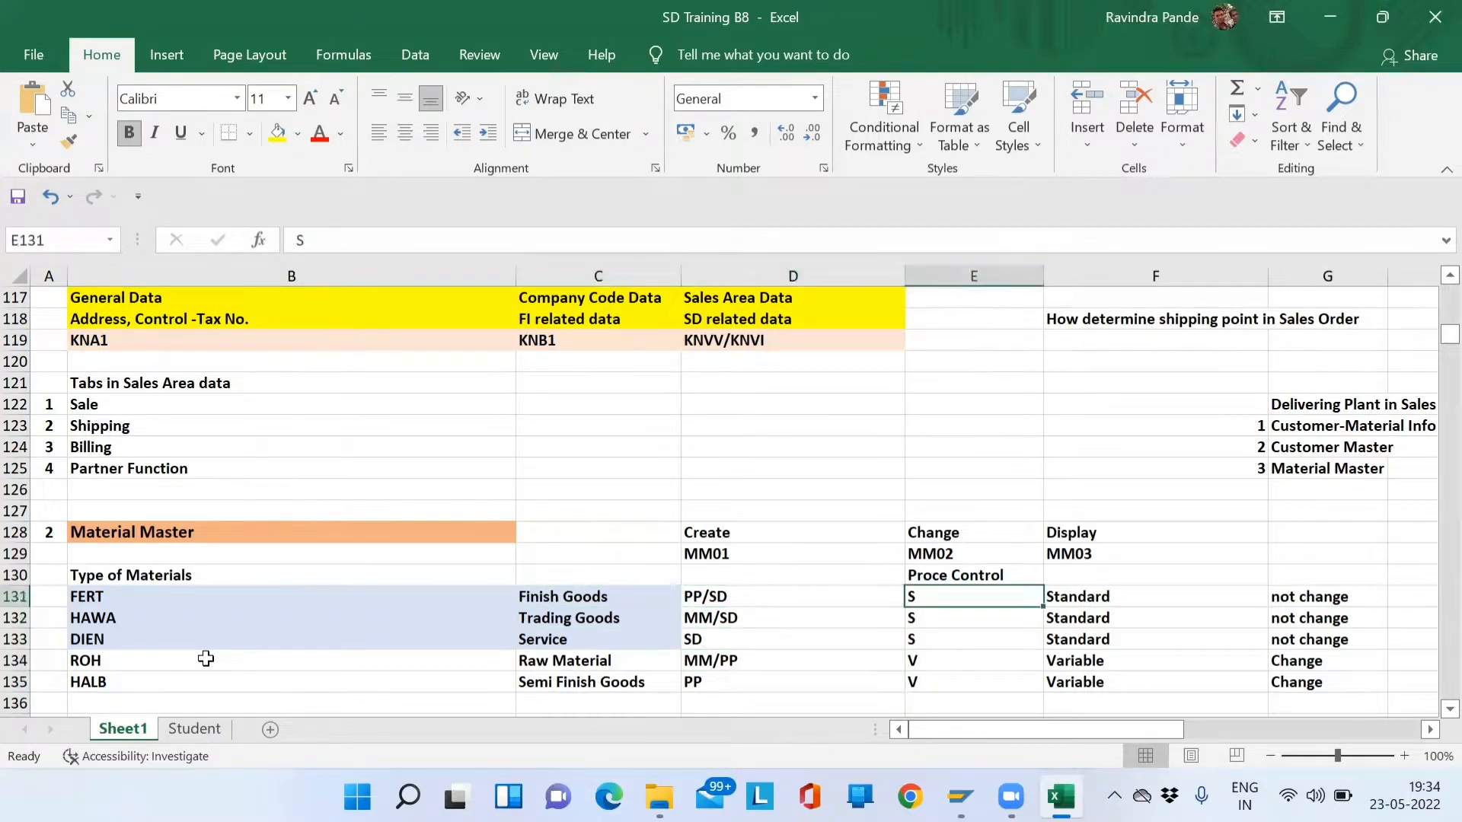
key("Left")
key("Left")
key("Left")
key("Left")
key("Right")
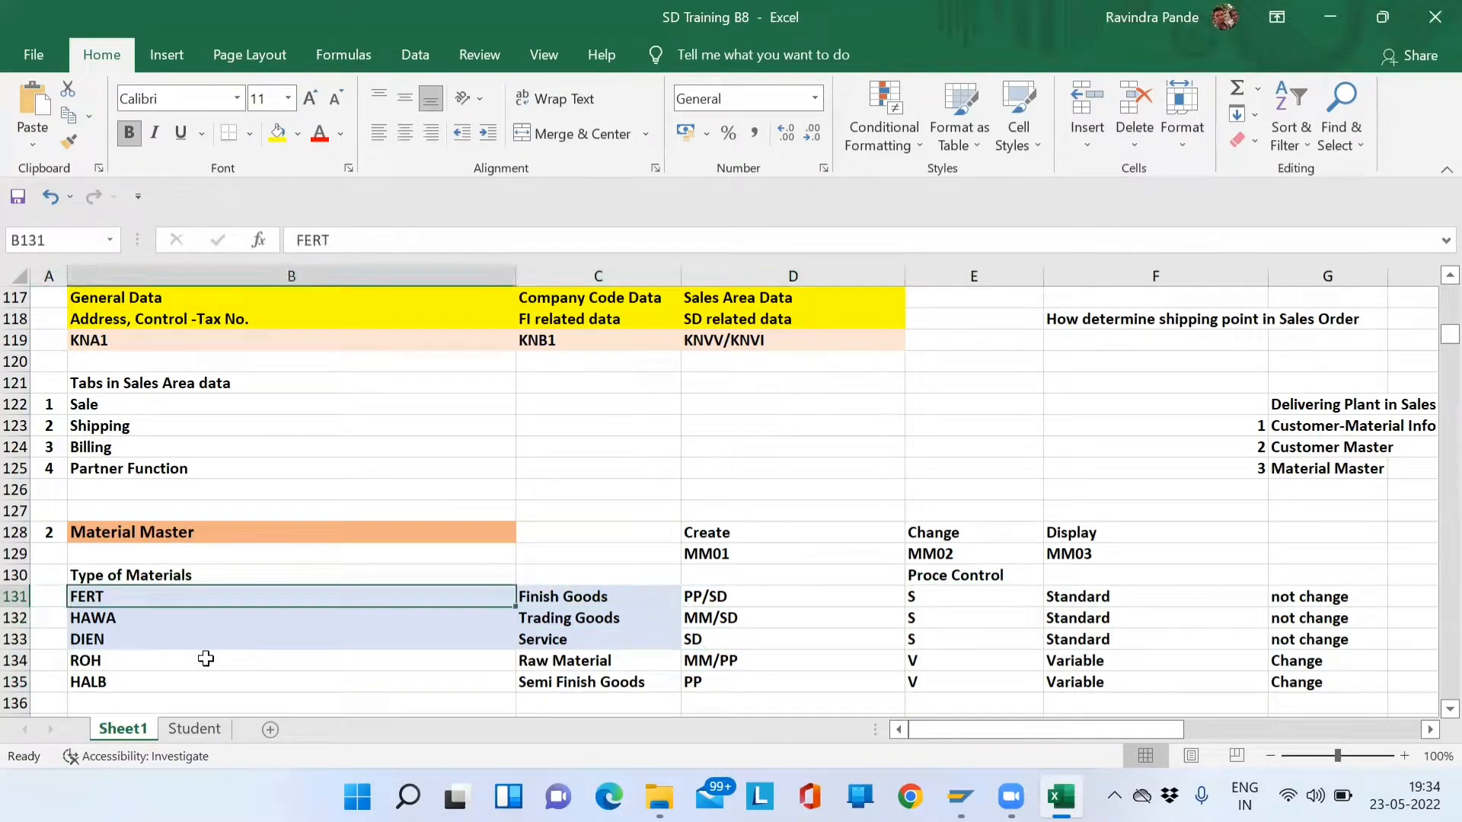
key("Return")
key("shift+Return")
- On the MM01 Create Material screen, leave Material empty and continue to Select View(s)
key("alt+Tab")
key("alt+Tab")
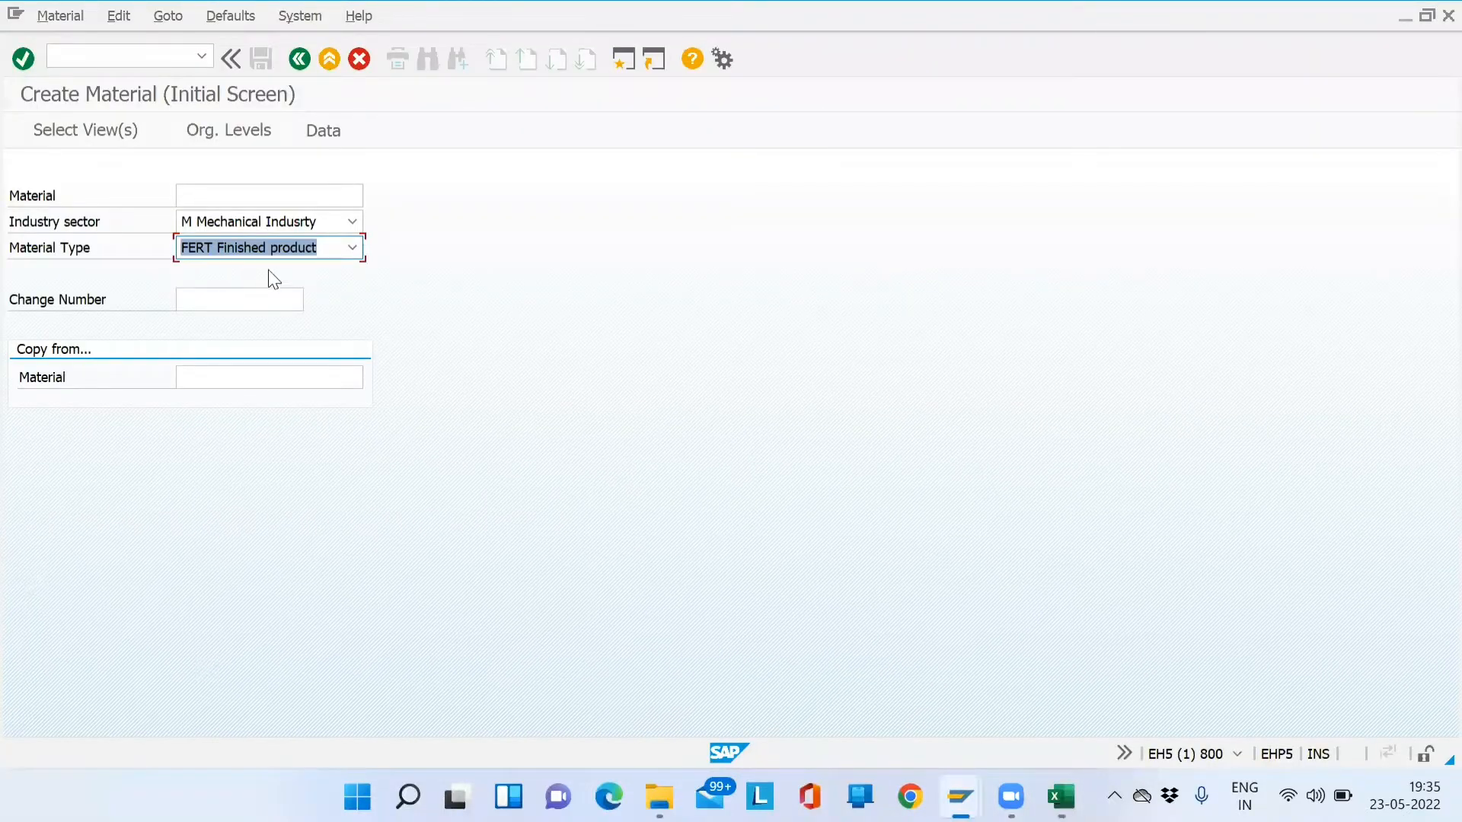
left_click(190, 195)
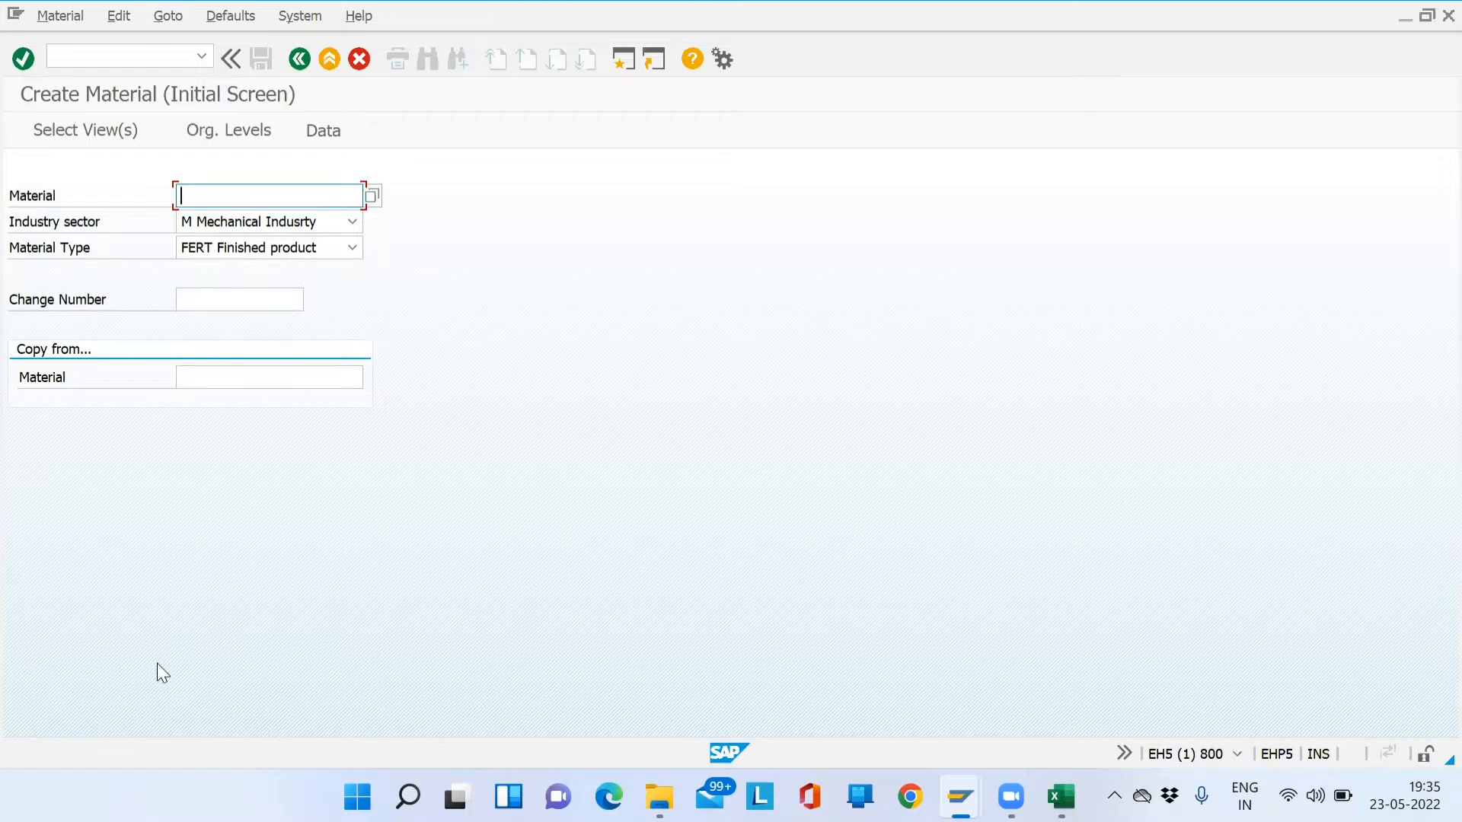
key("Return")
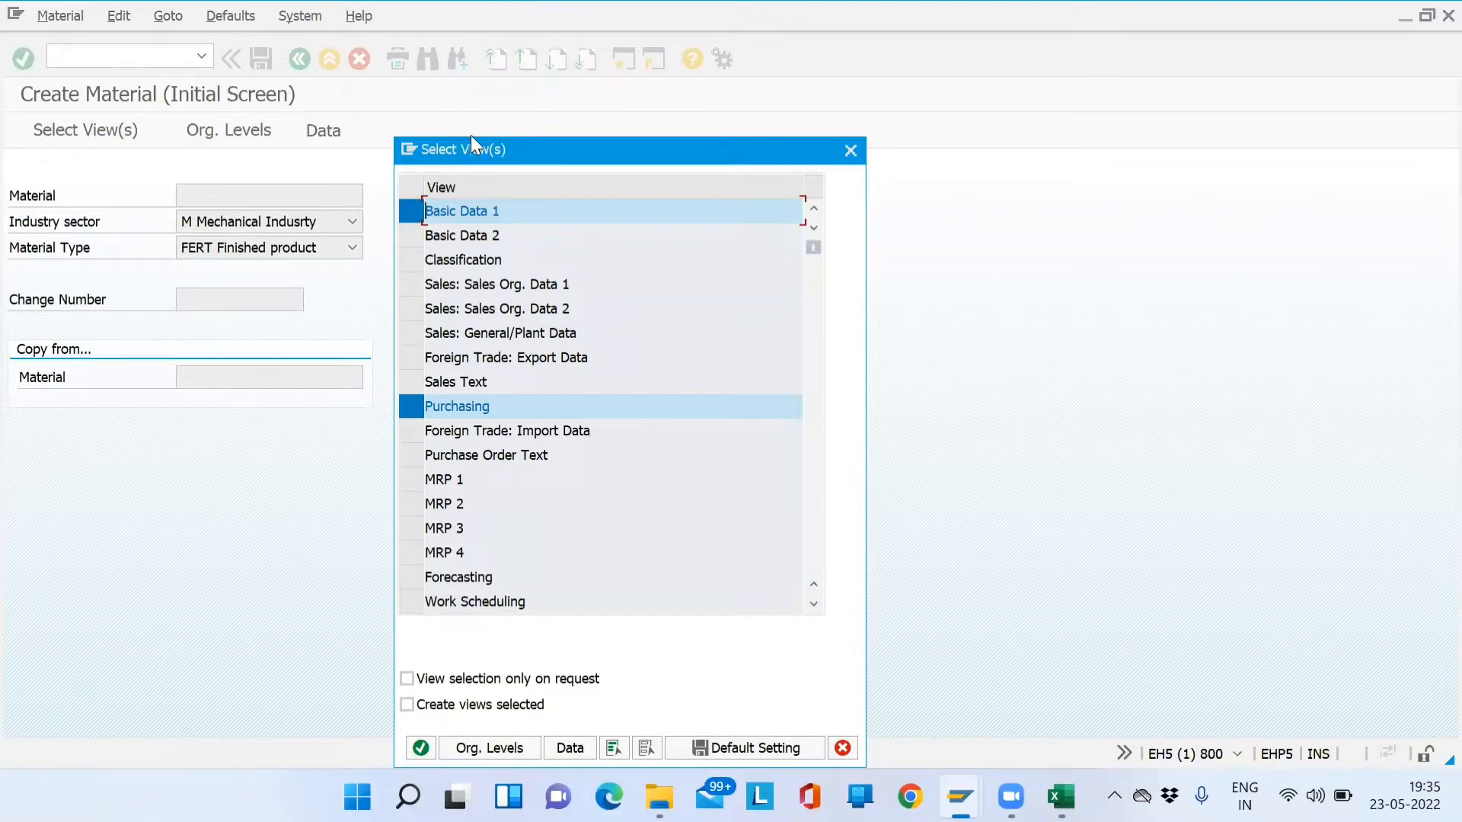
- Deselect Purchasing and tick Sales Org. Data 1 and 2, General/Plant Data, Export Data and Sales Text
left_click_drag(474, 149, 520, 17)
left_click(462, 274)
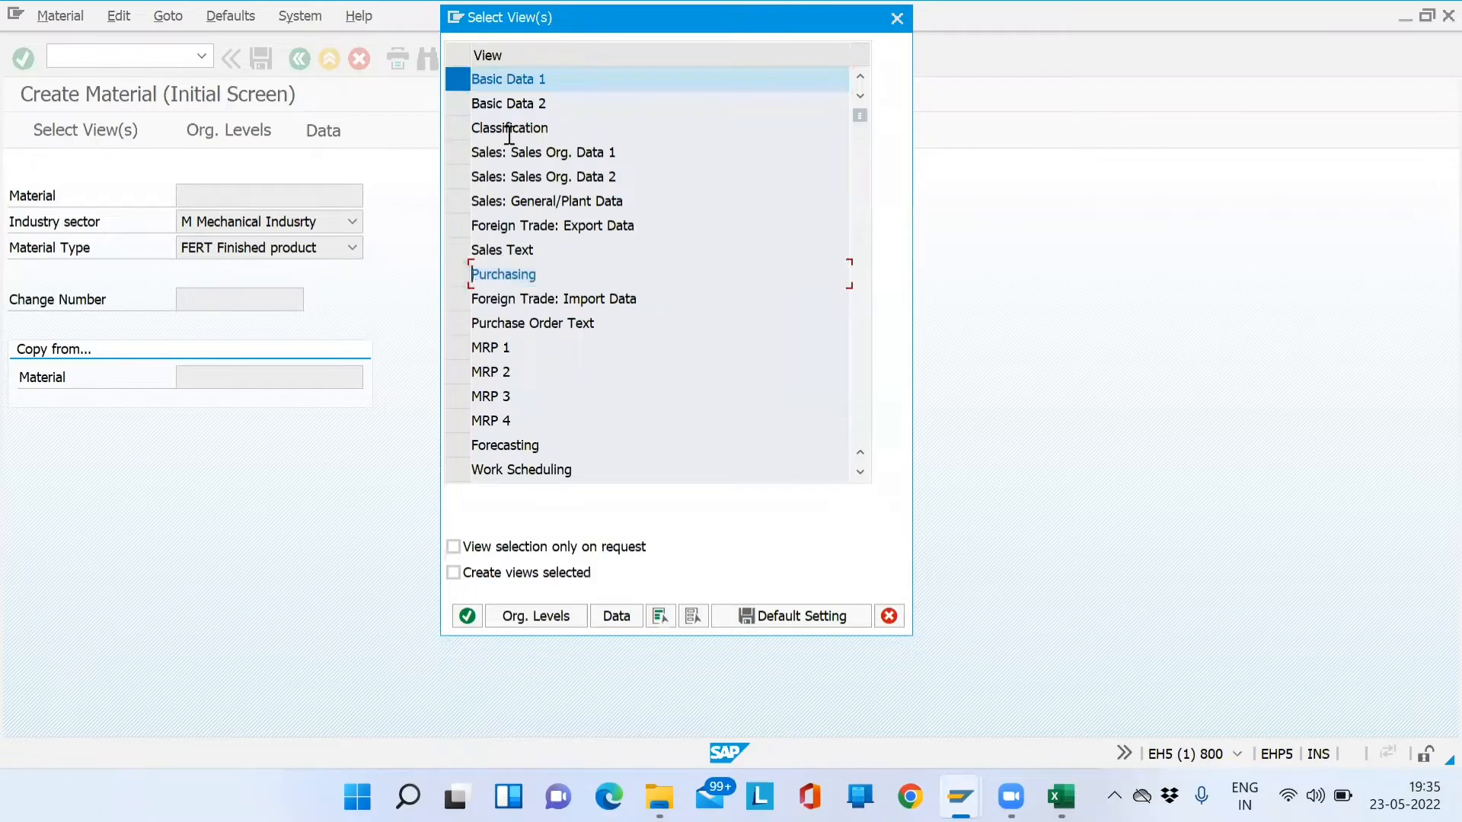
left_click(462, 105)
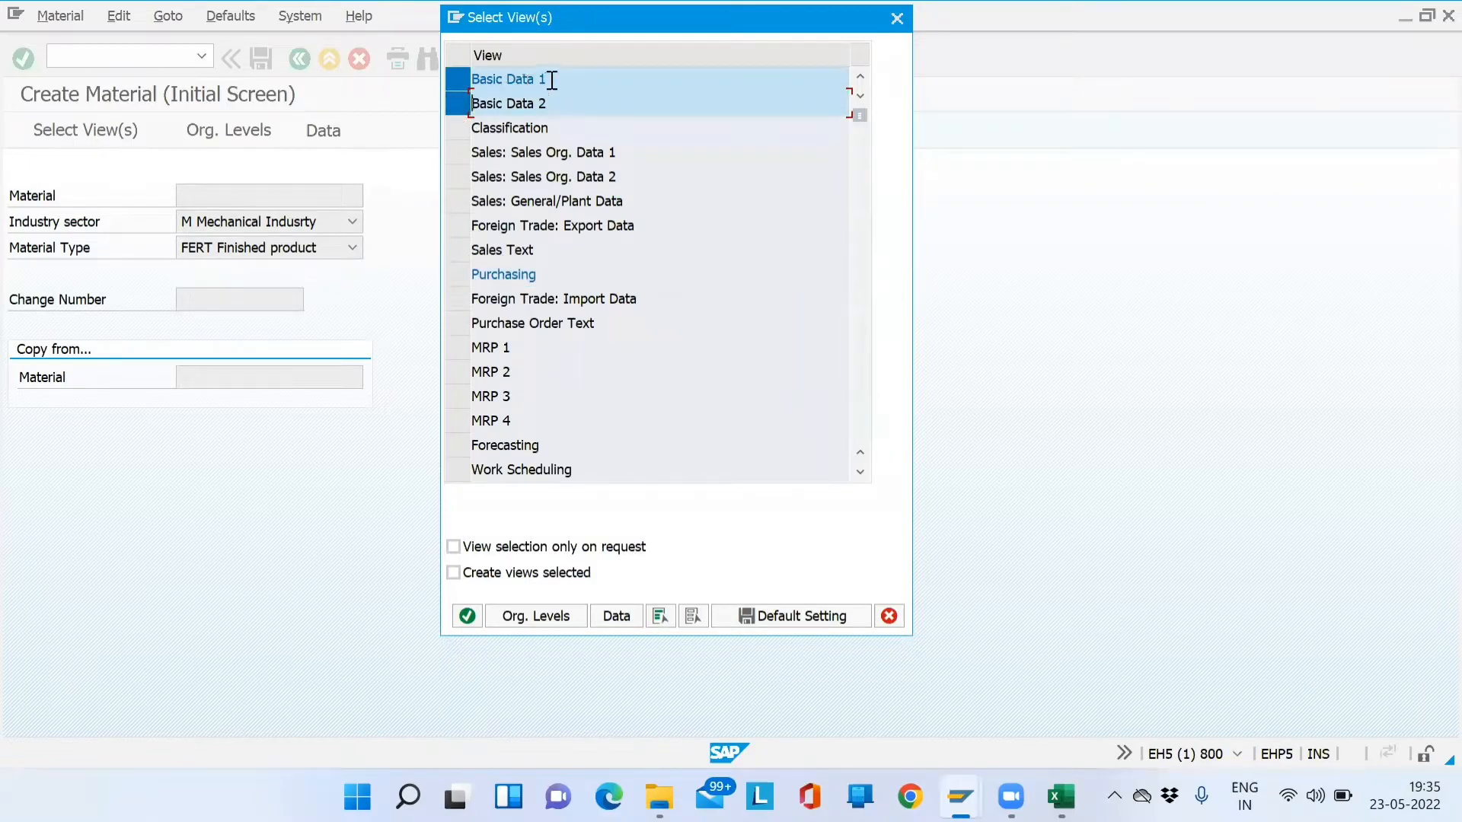
left_click_drag(544, 81, 469, 83)
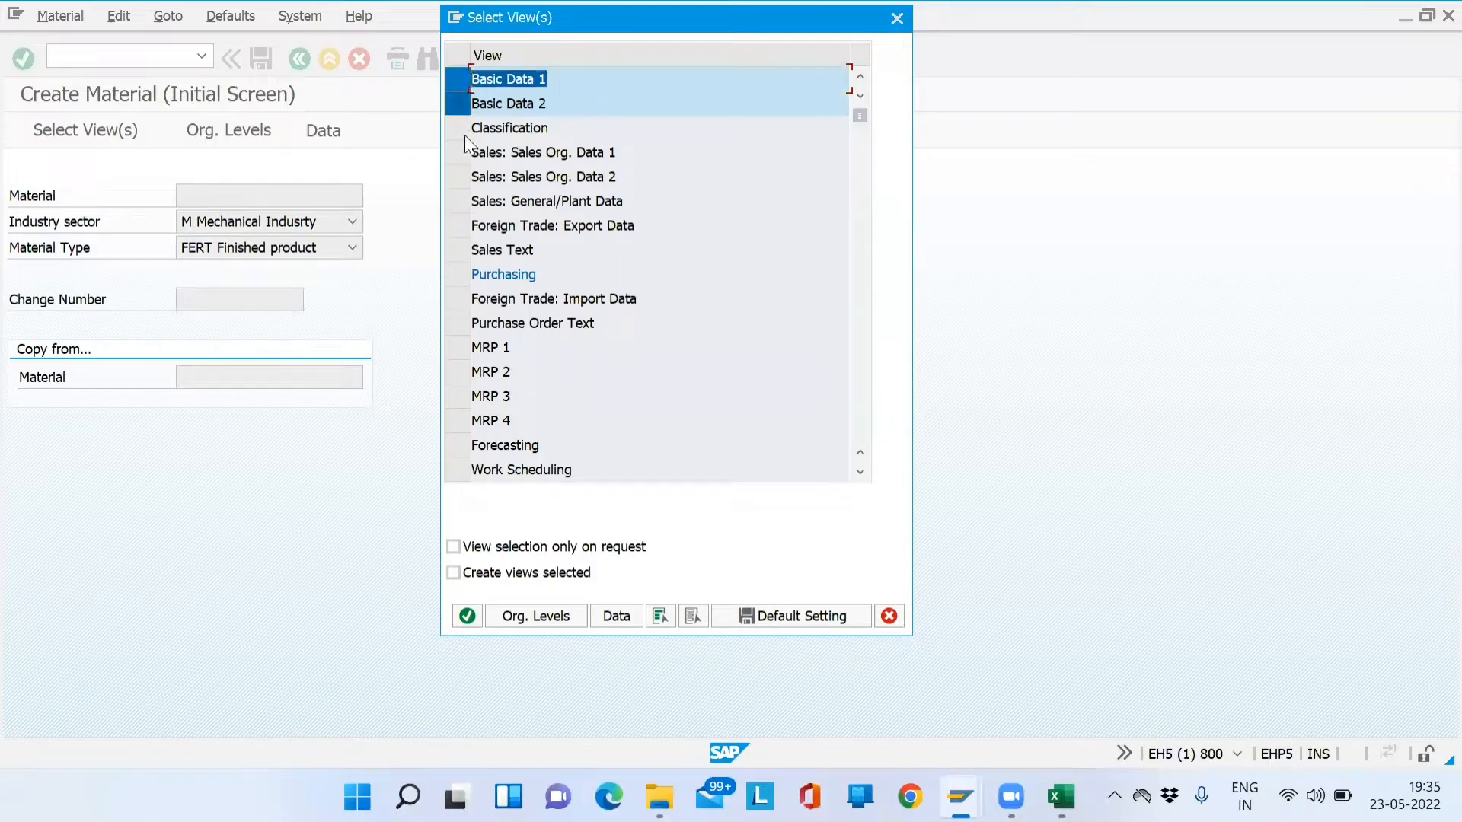
left_click(455, 156)
left_click(459, 178)
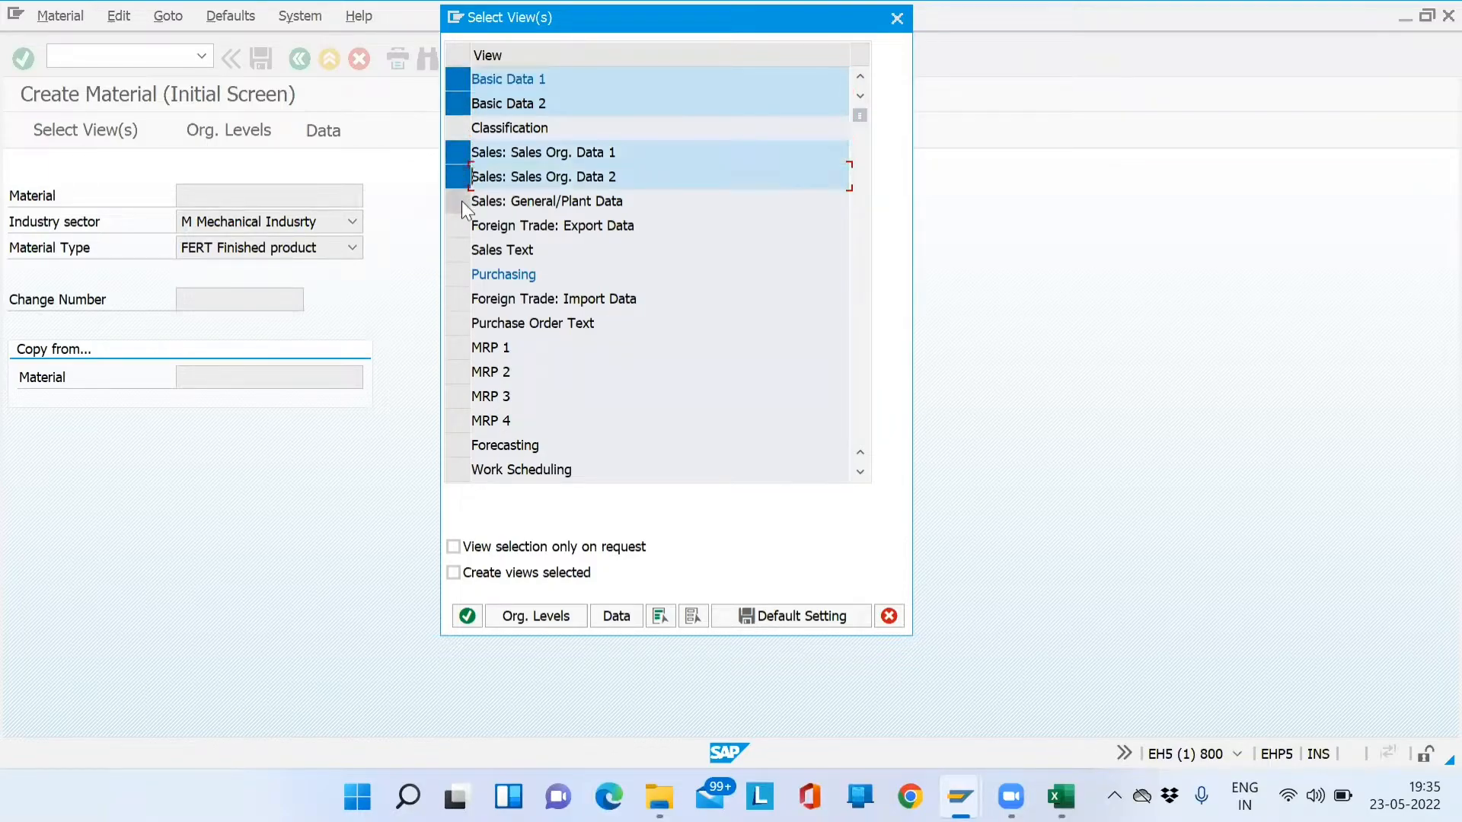
left_click(461, 202)
left_click(458, 226)
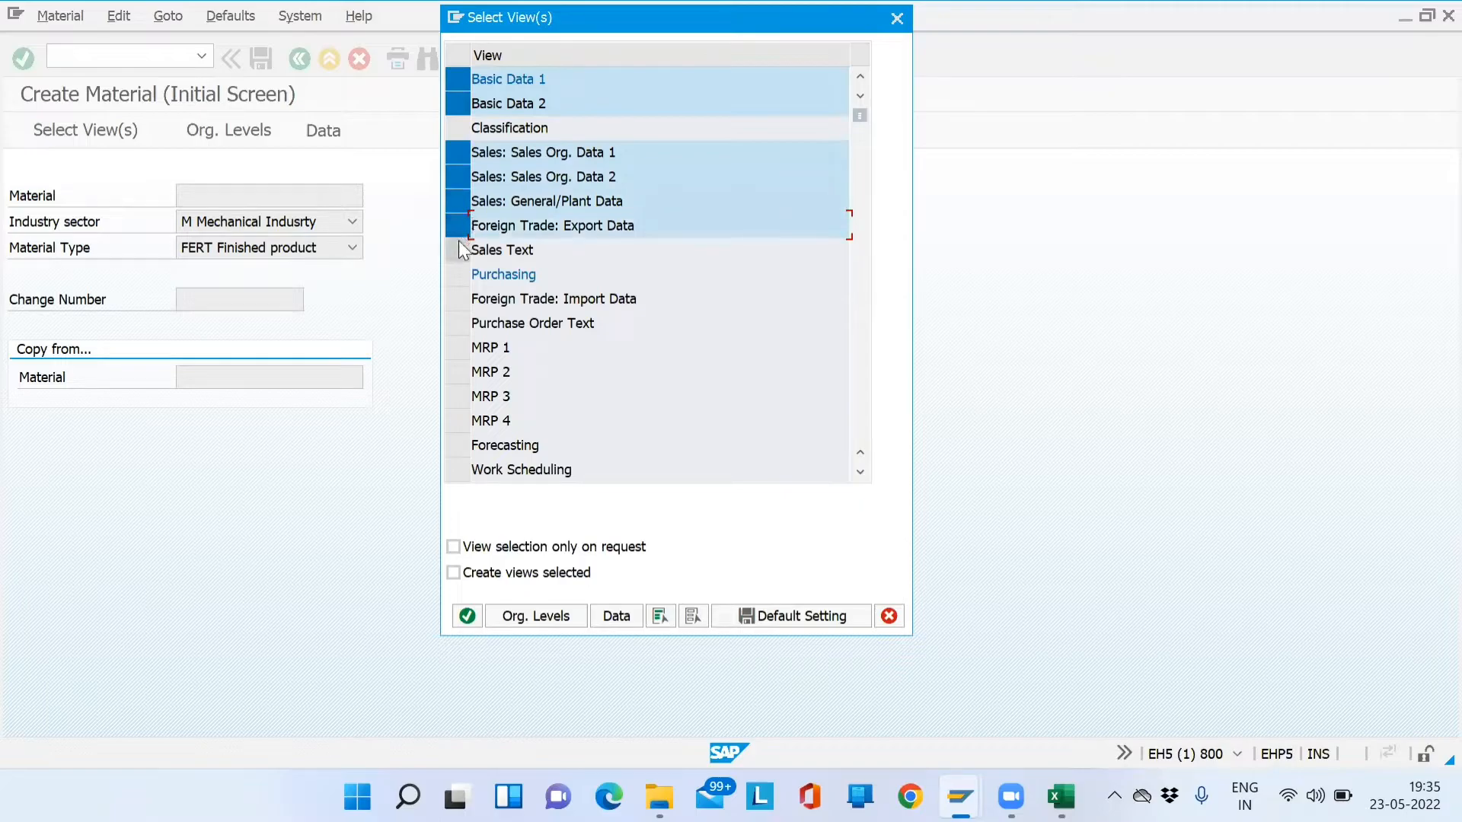
left_click(458, 242)
- Toggle the Basic Data 1 and Basic Data 2 views until both are left unselected
left_click(469, 105)
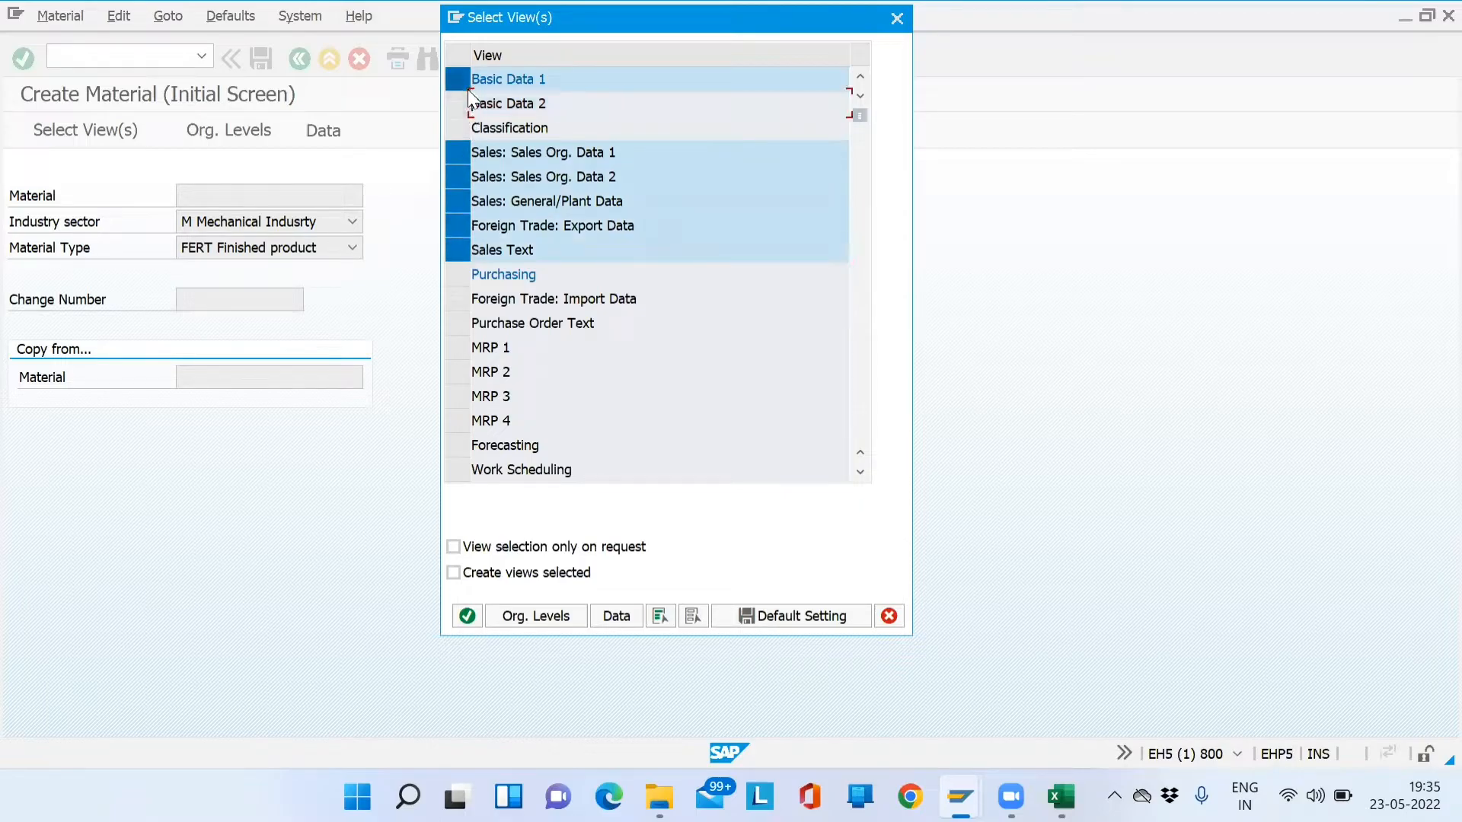
left_click(468, 85)
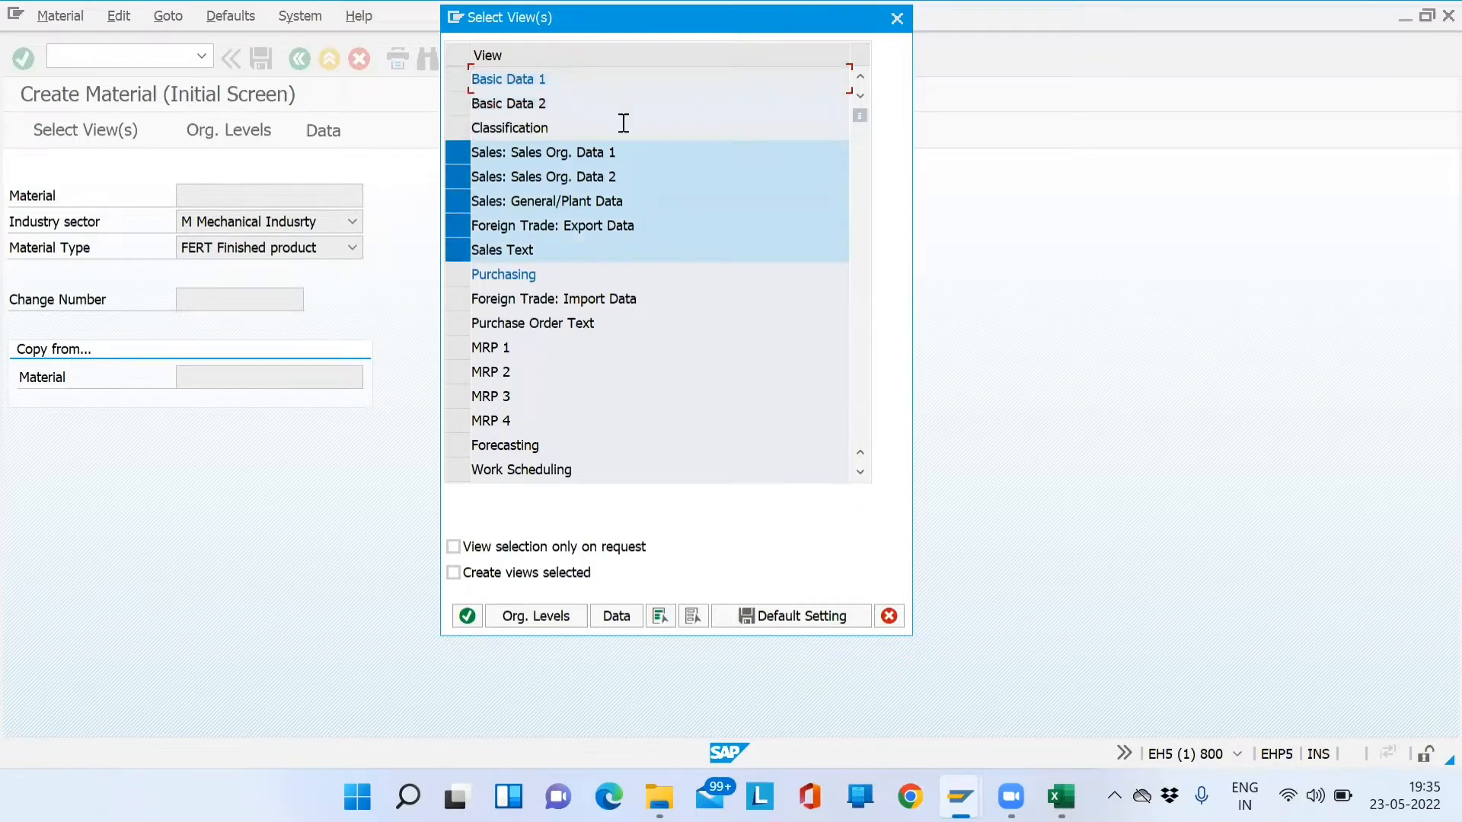
left_click(467, 81)
left_click(459, 103)
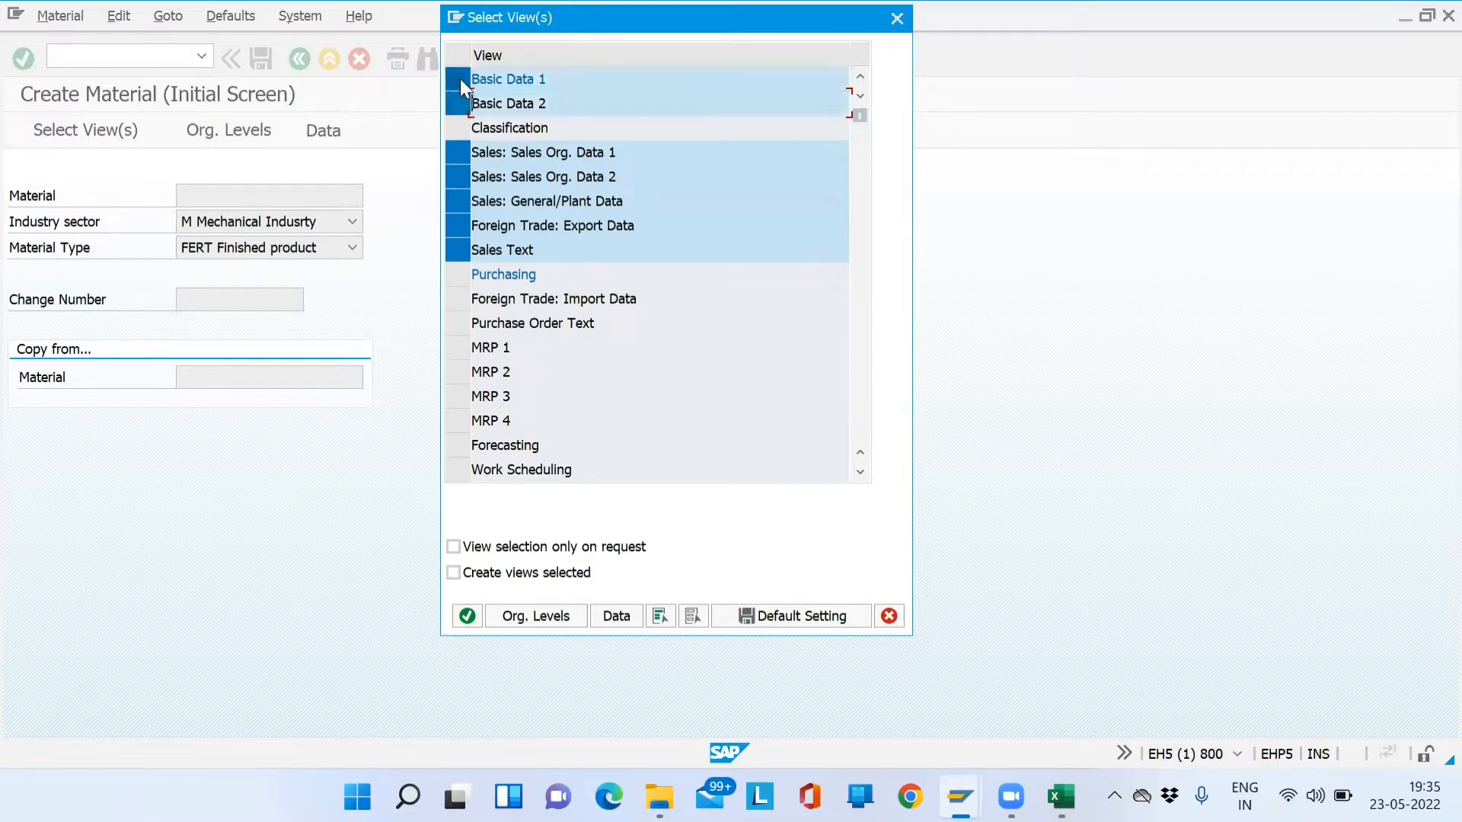
left_click(460, 79)
left_click(460, 95)
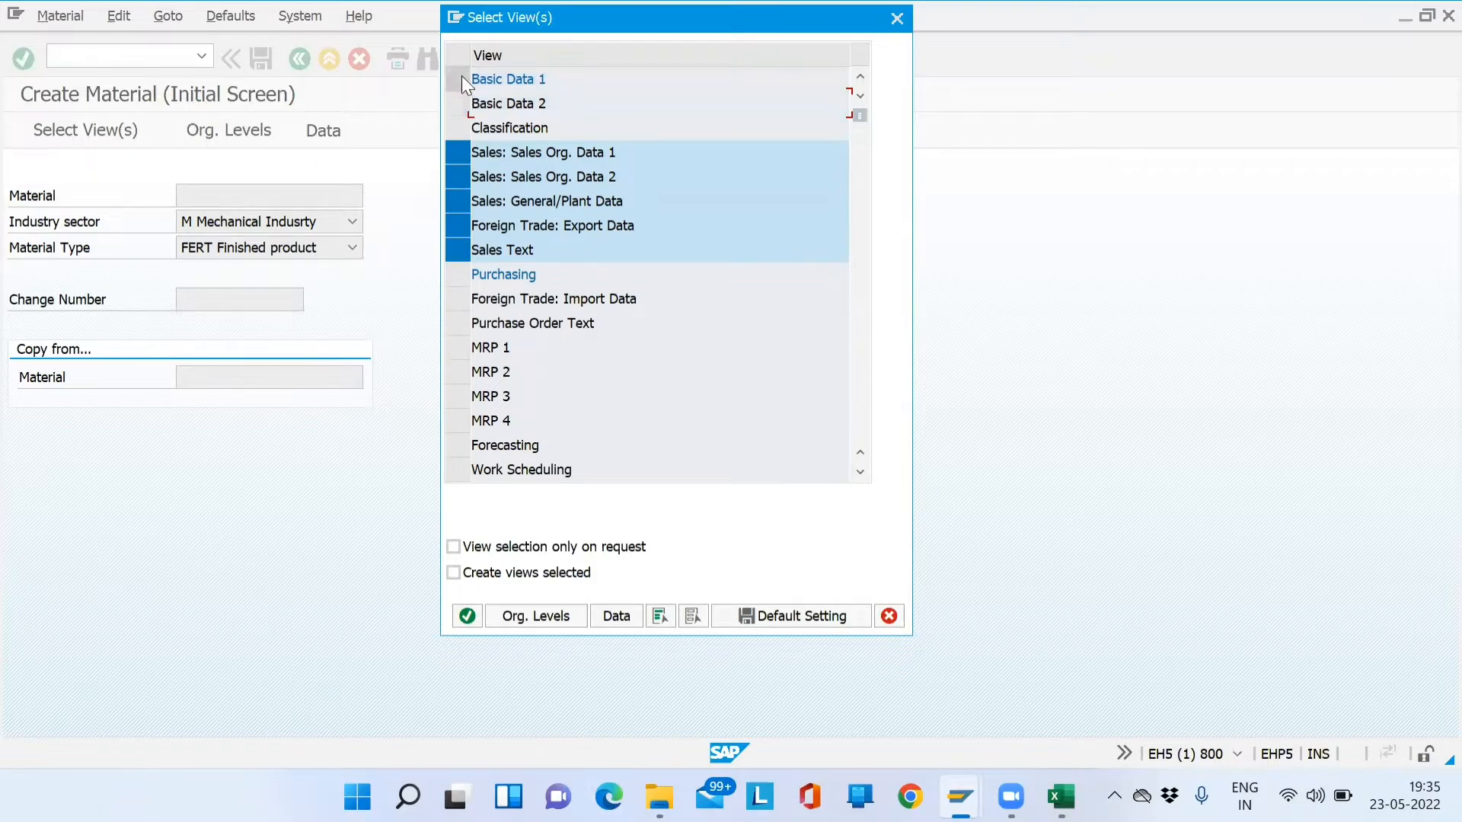
left_click(461, 79)
left_click(461, 99)
left_click(461, 96)
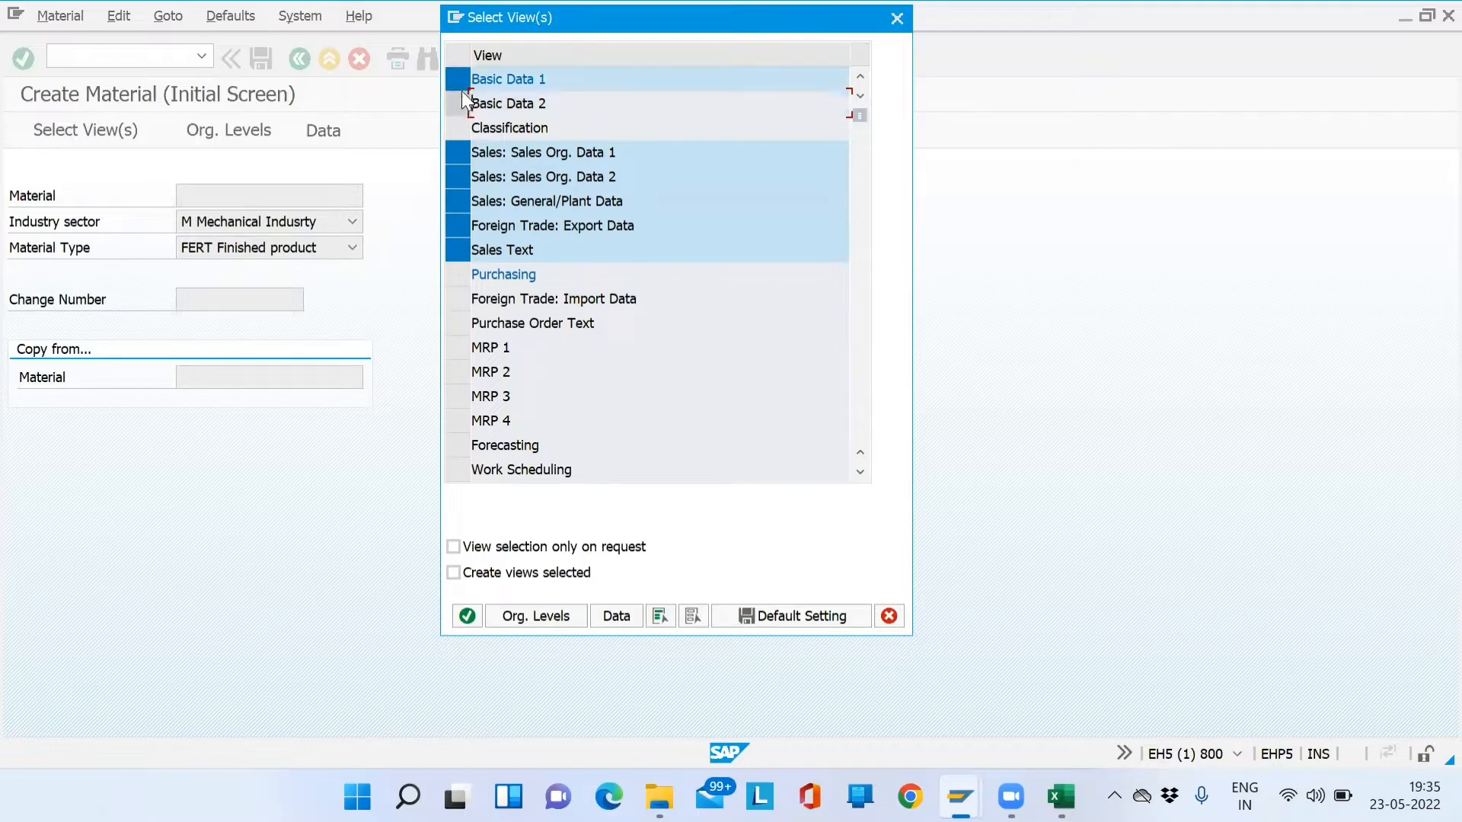
left_click(462, 85)
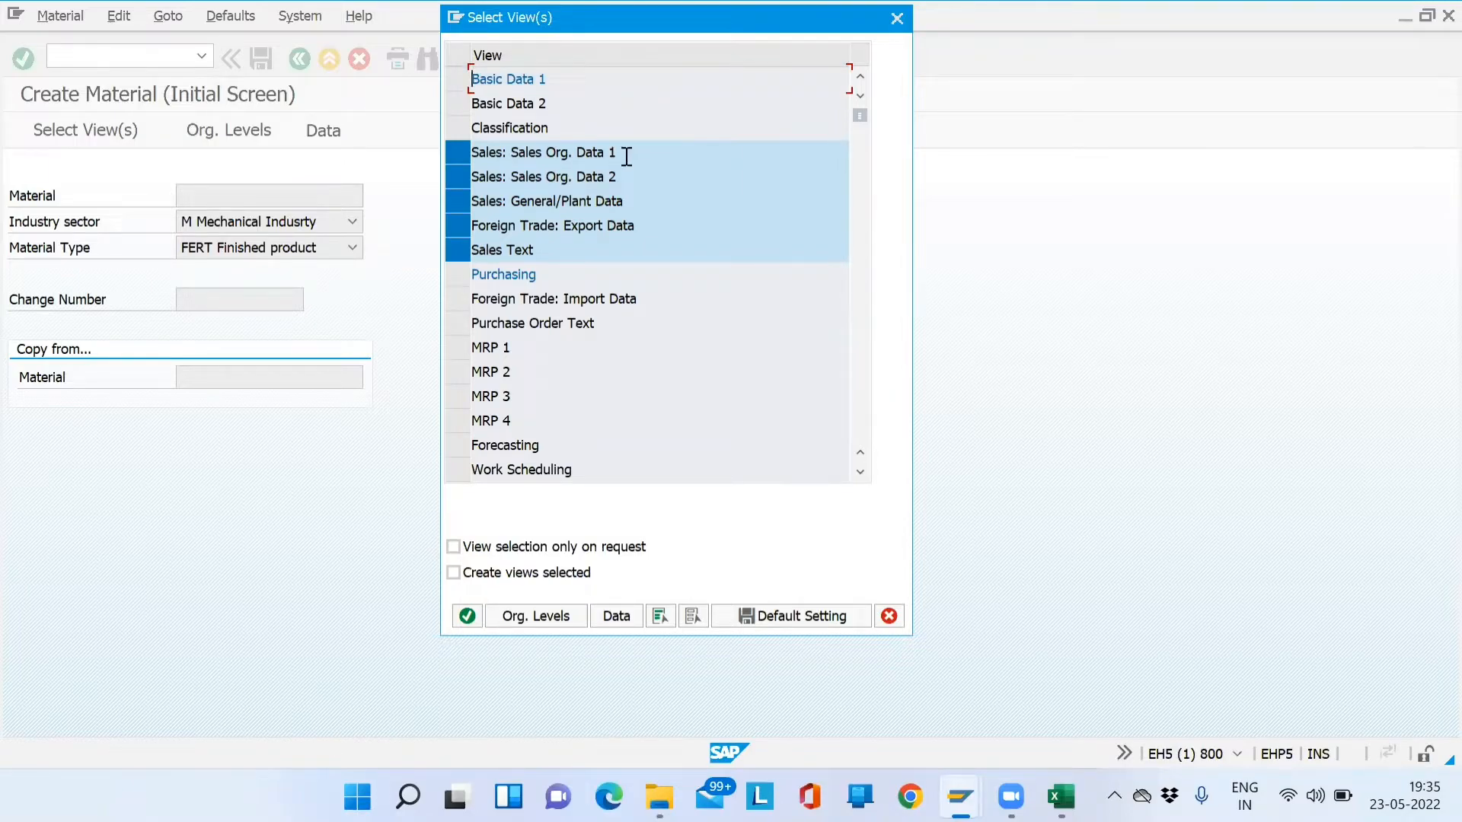
- Run through the five chosen views, from Sales: Sales Org. Data 1 down to Sales Text
left_click_drag(630, 156, 475, 147)
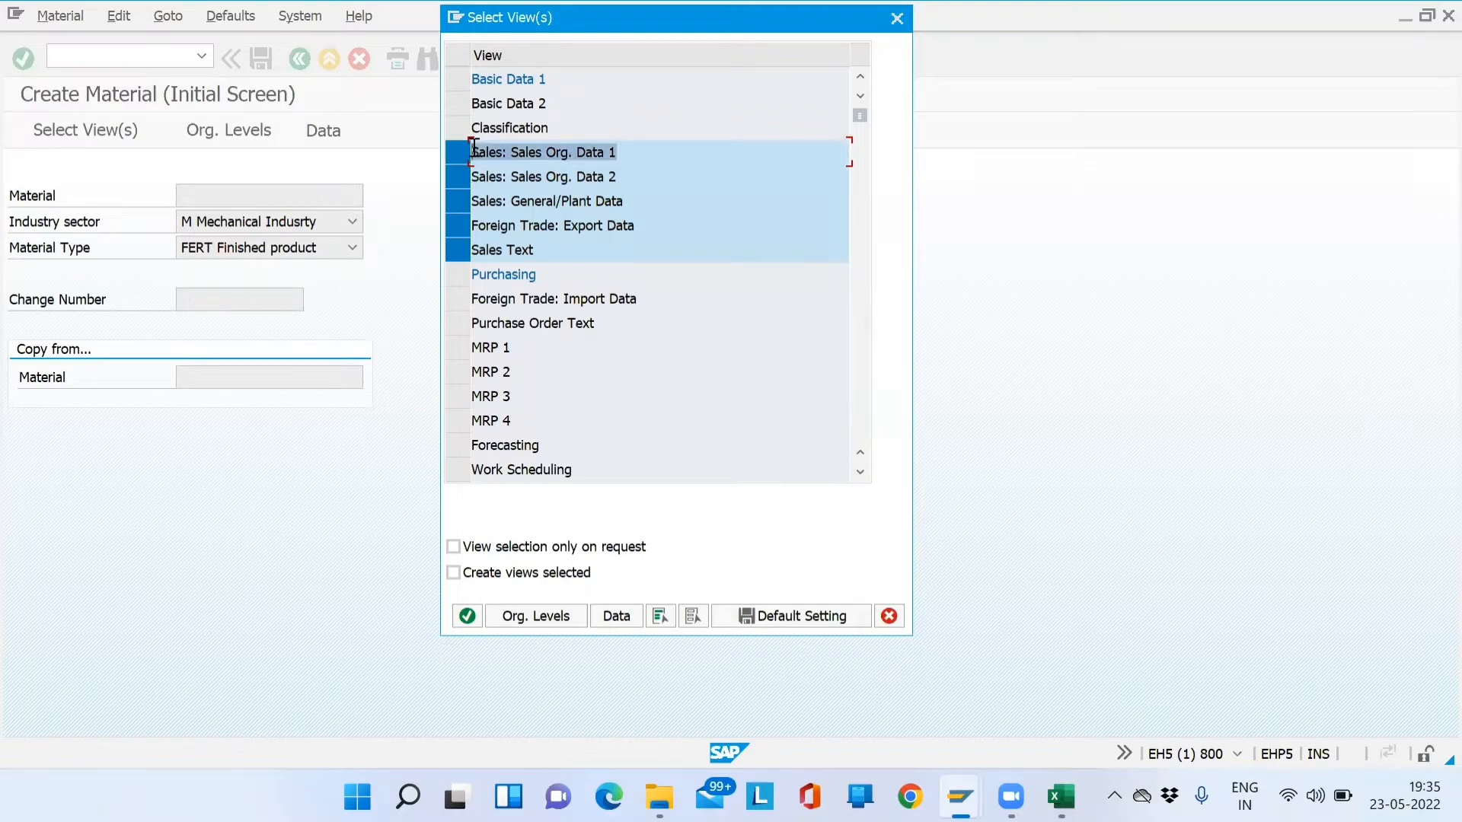
left_click(645, 175)
left_click_drag(645, 175, 472, 177)
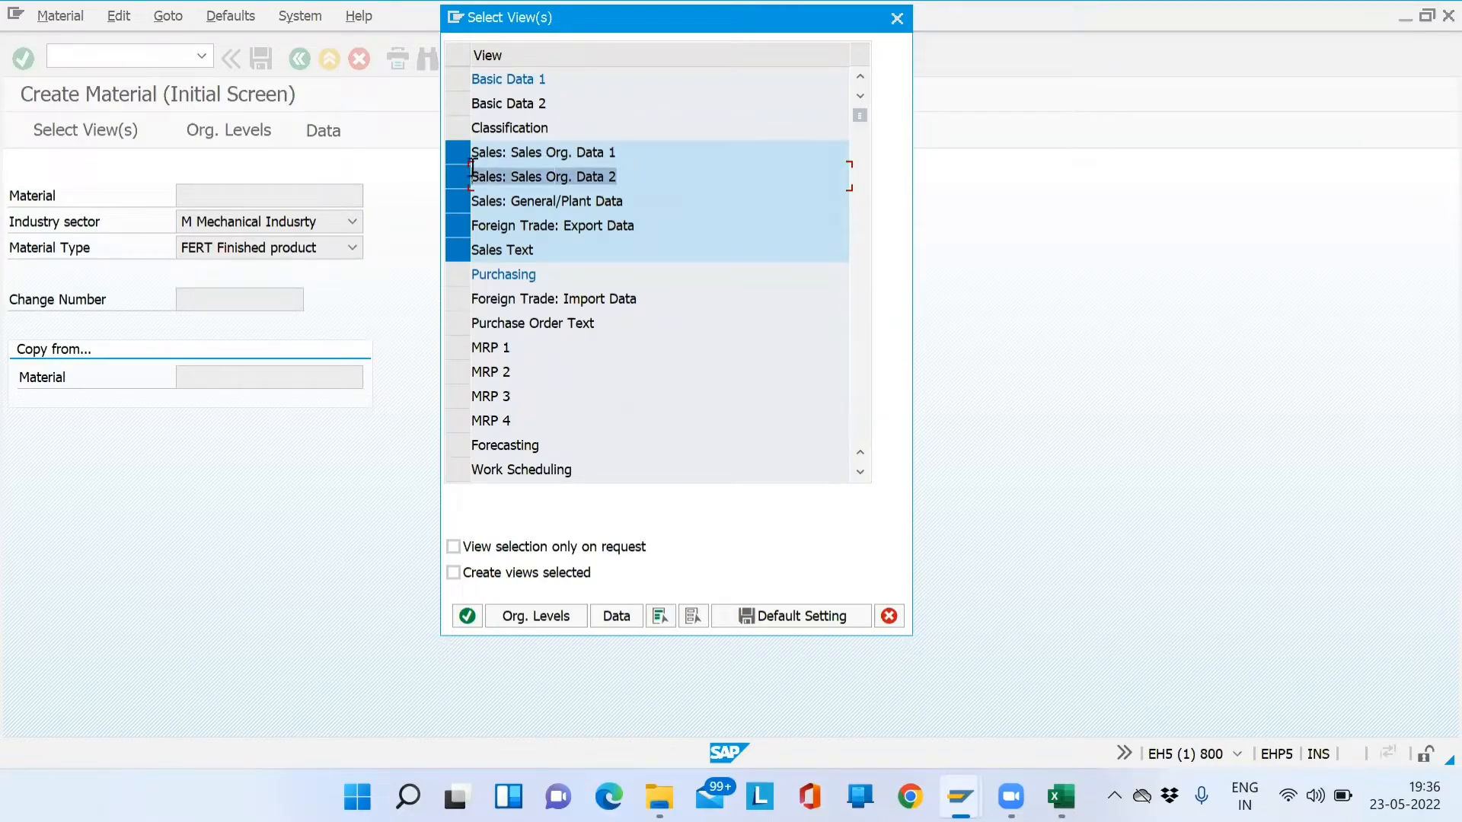
left_click(640, 198)
left_click_drag(640, 198, 480, 197)
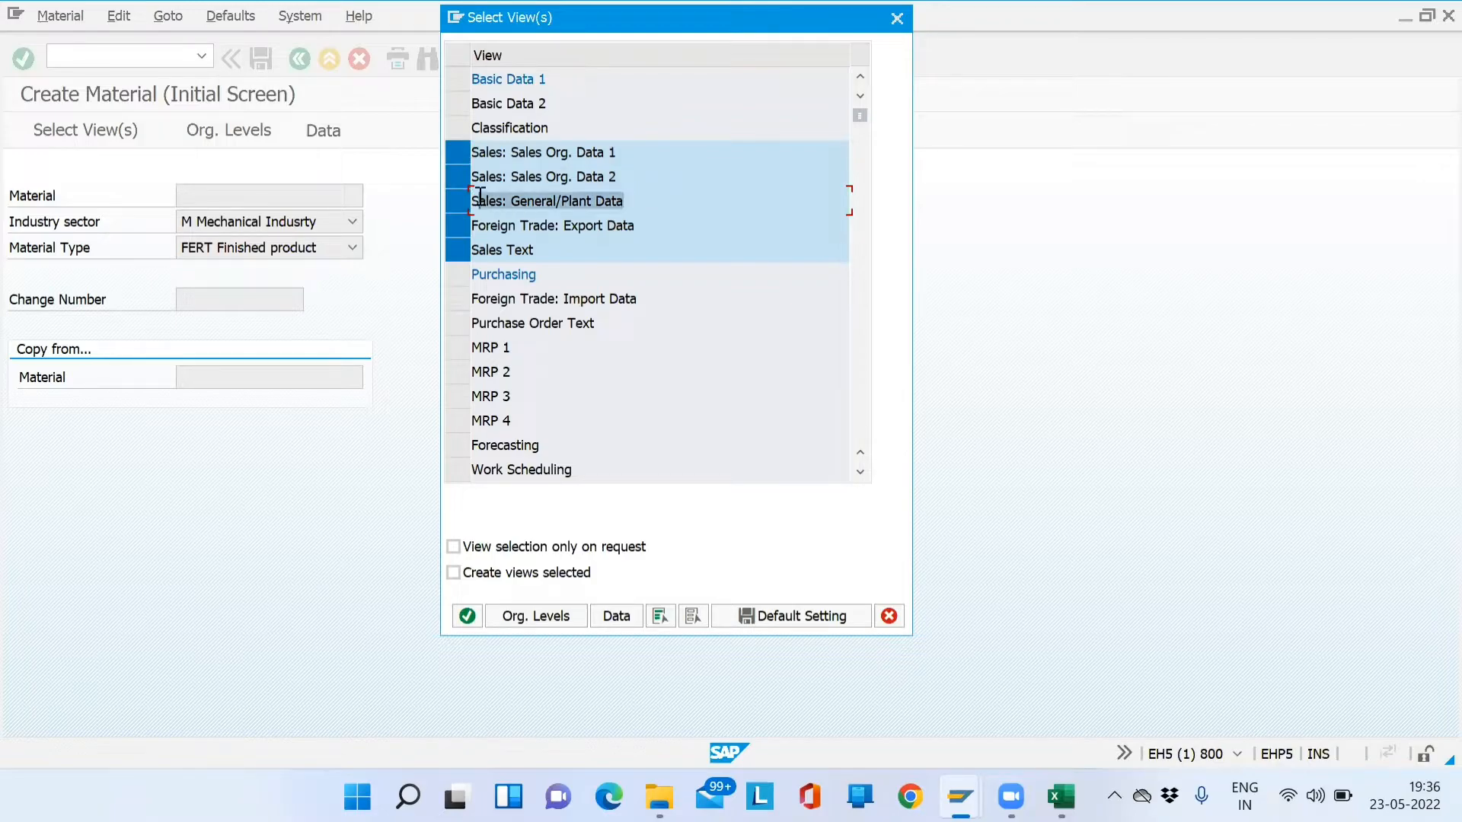
left_click(640, 222)
left_click_drag(640, 222, 478, 222)
left_click(561, 248)
left_click_drag(561, 249, 462, 255)
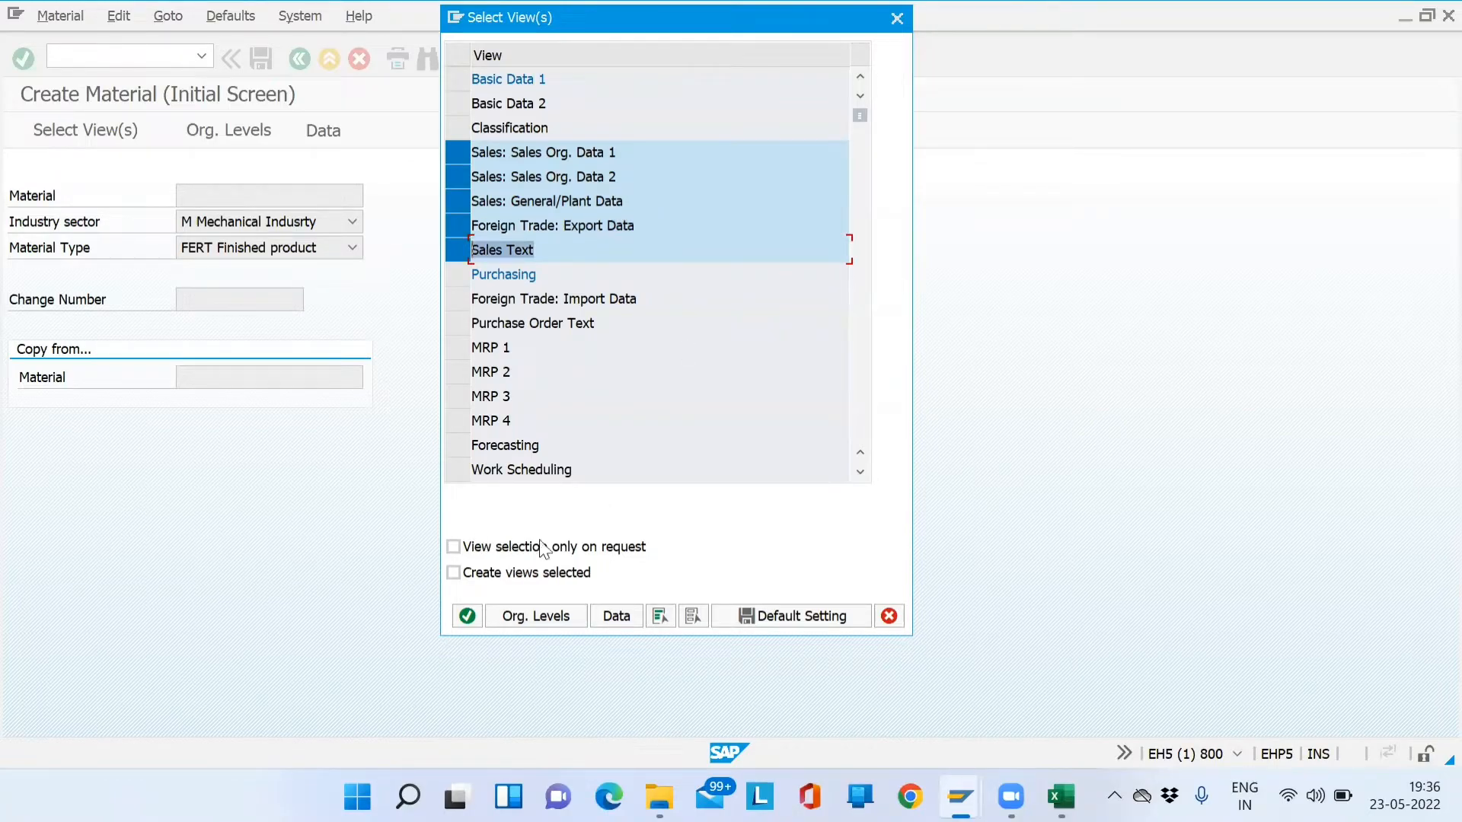
- Open the Organizational Levels dialog and enter Plant SD01
left_click(554, 616)
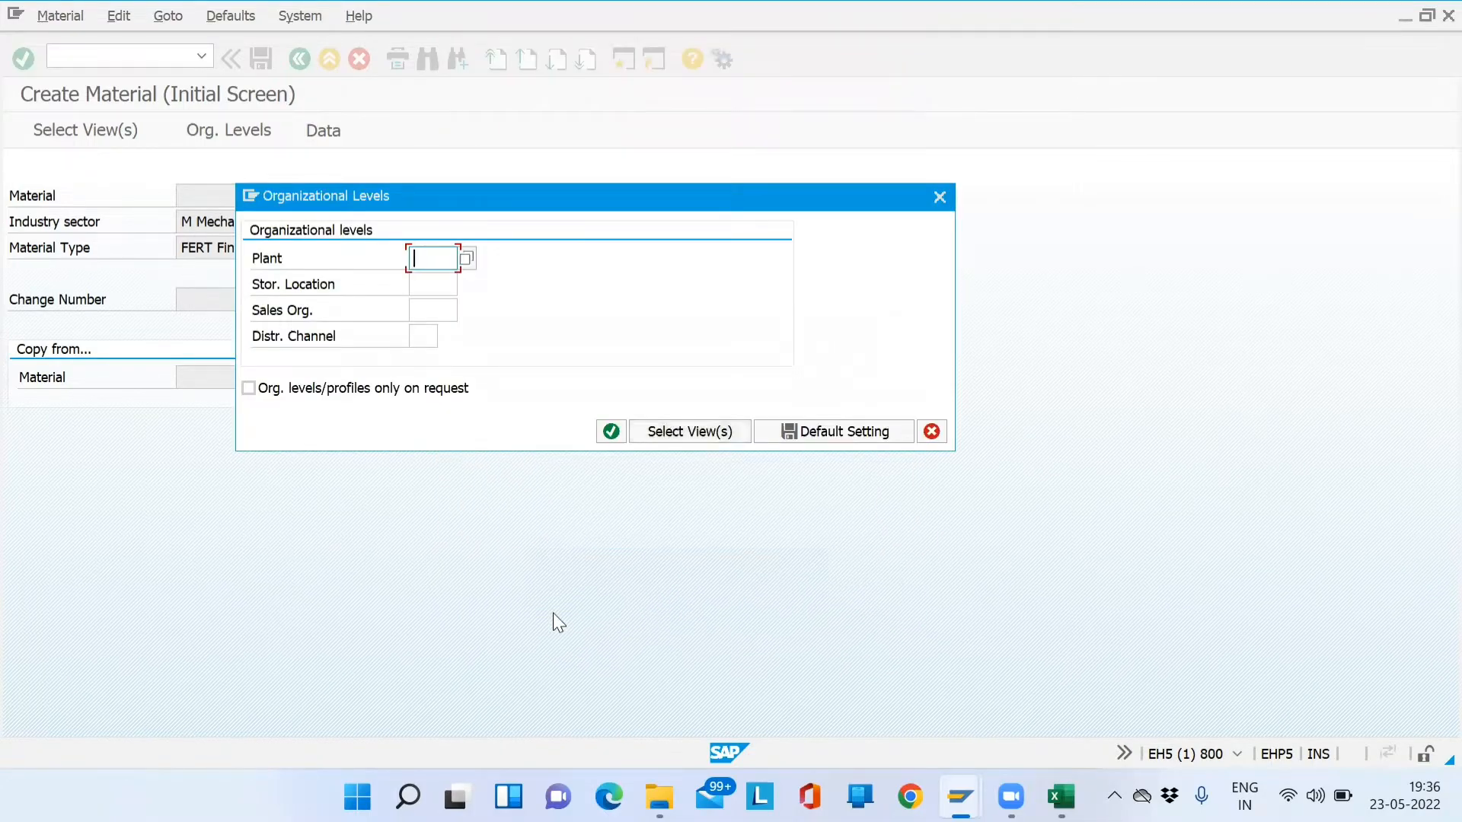
left_click_drag(370, 193, 590, 129)
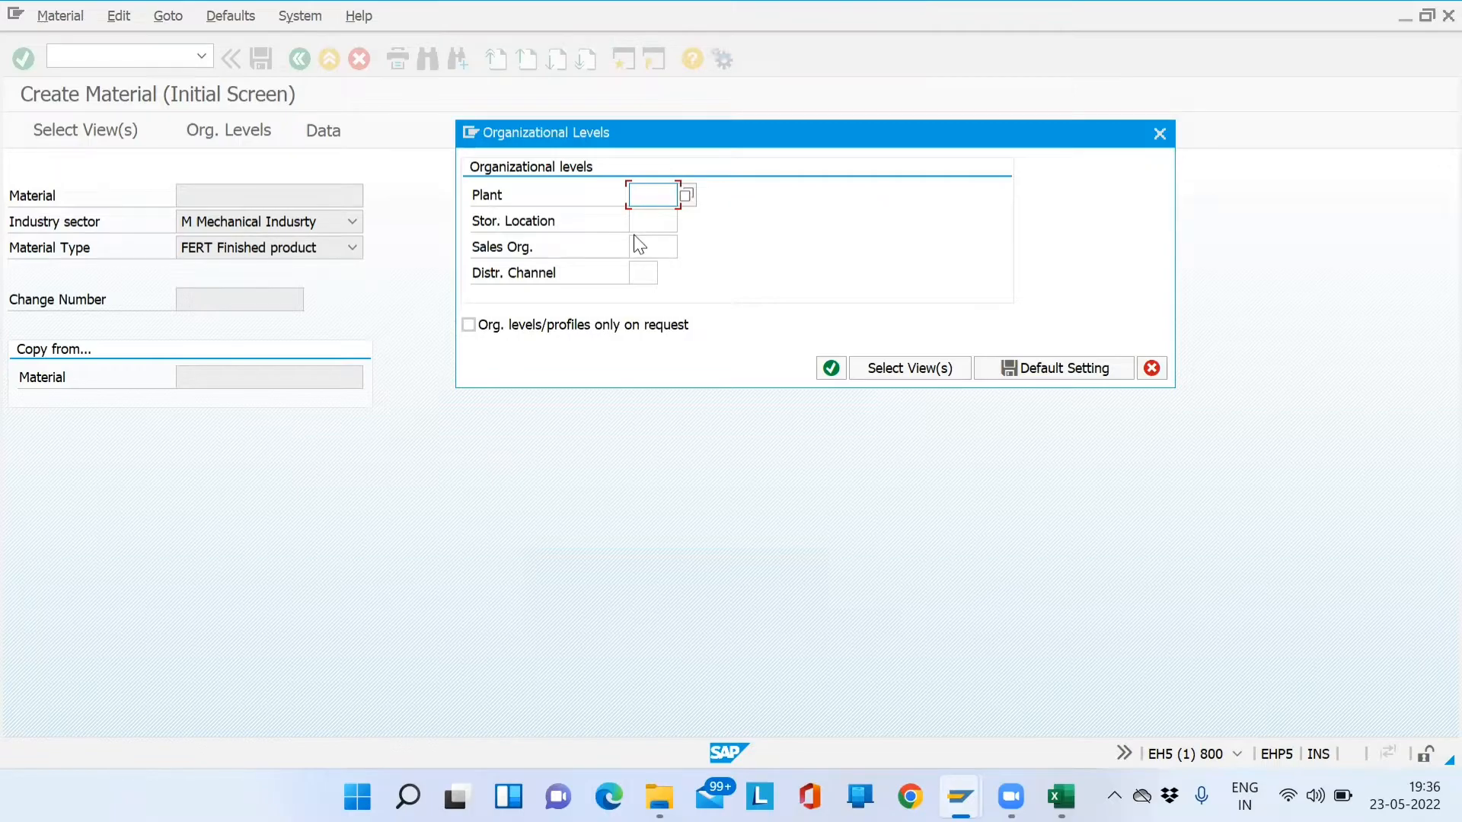
type("SD01")
key("Tab")
key("shift+Tab")
key("Tab")
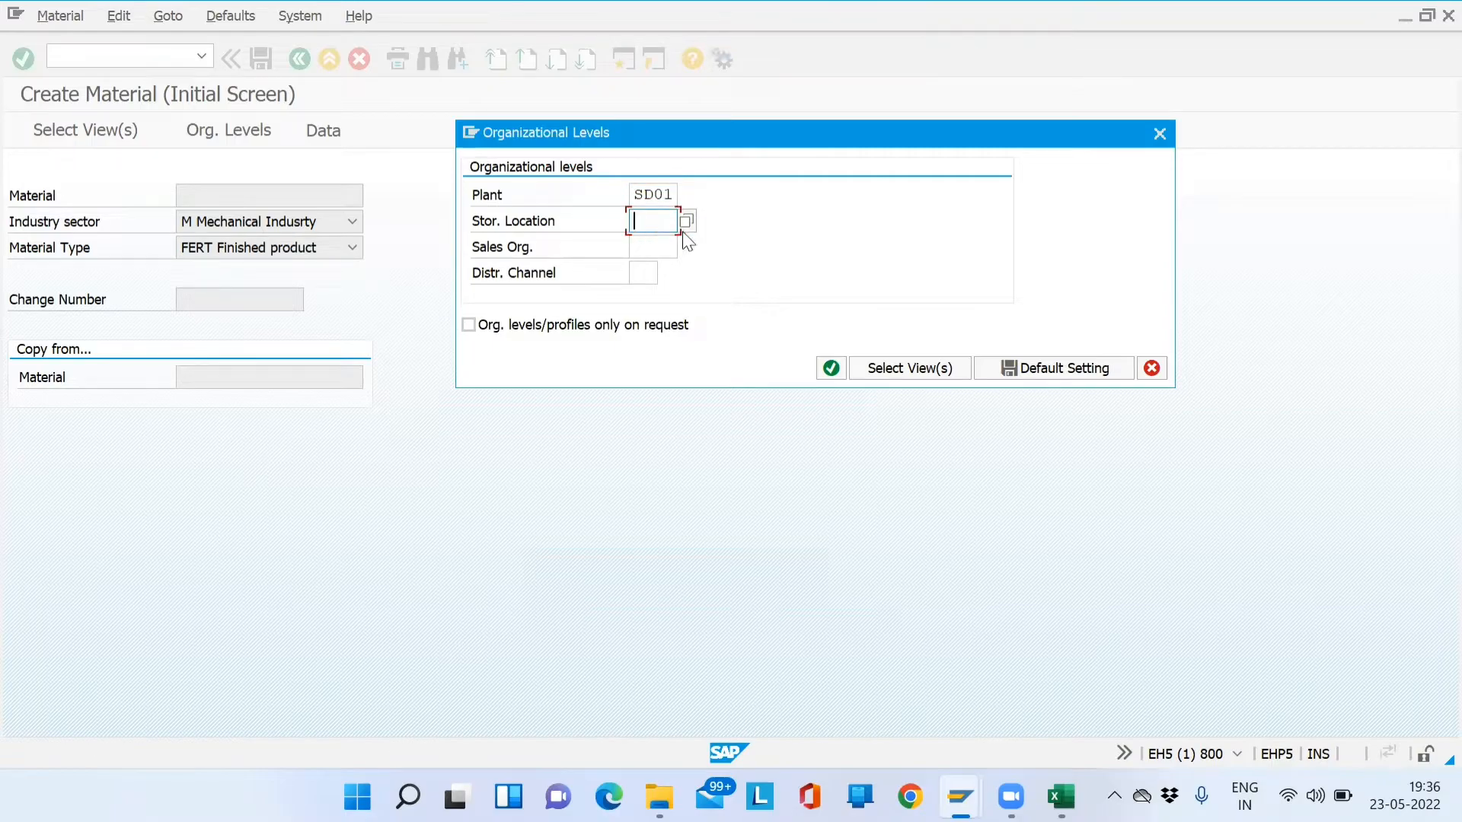
- Enter Stor. Location SD01, Sales Org. SD01 and Distr. Channel DM, check them, and submit
type("SD01")
left_click(643, 246)
type("SD")
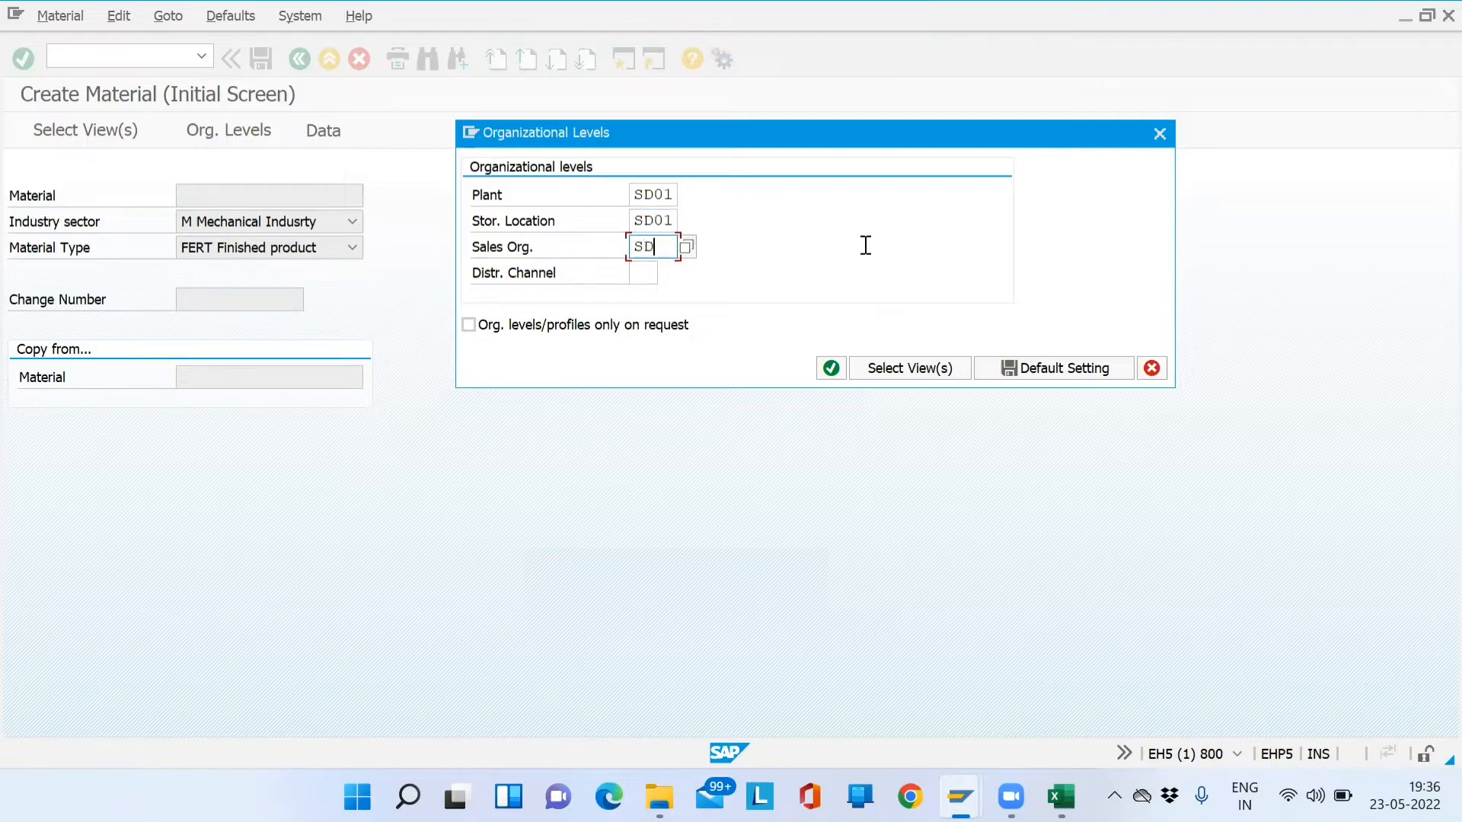
key("Tab")
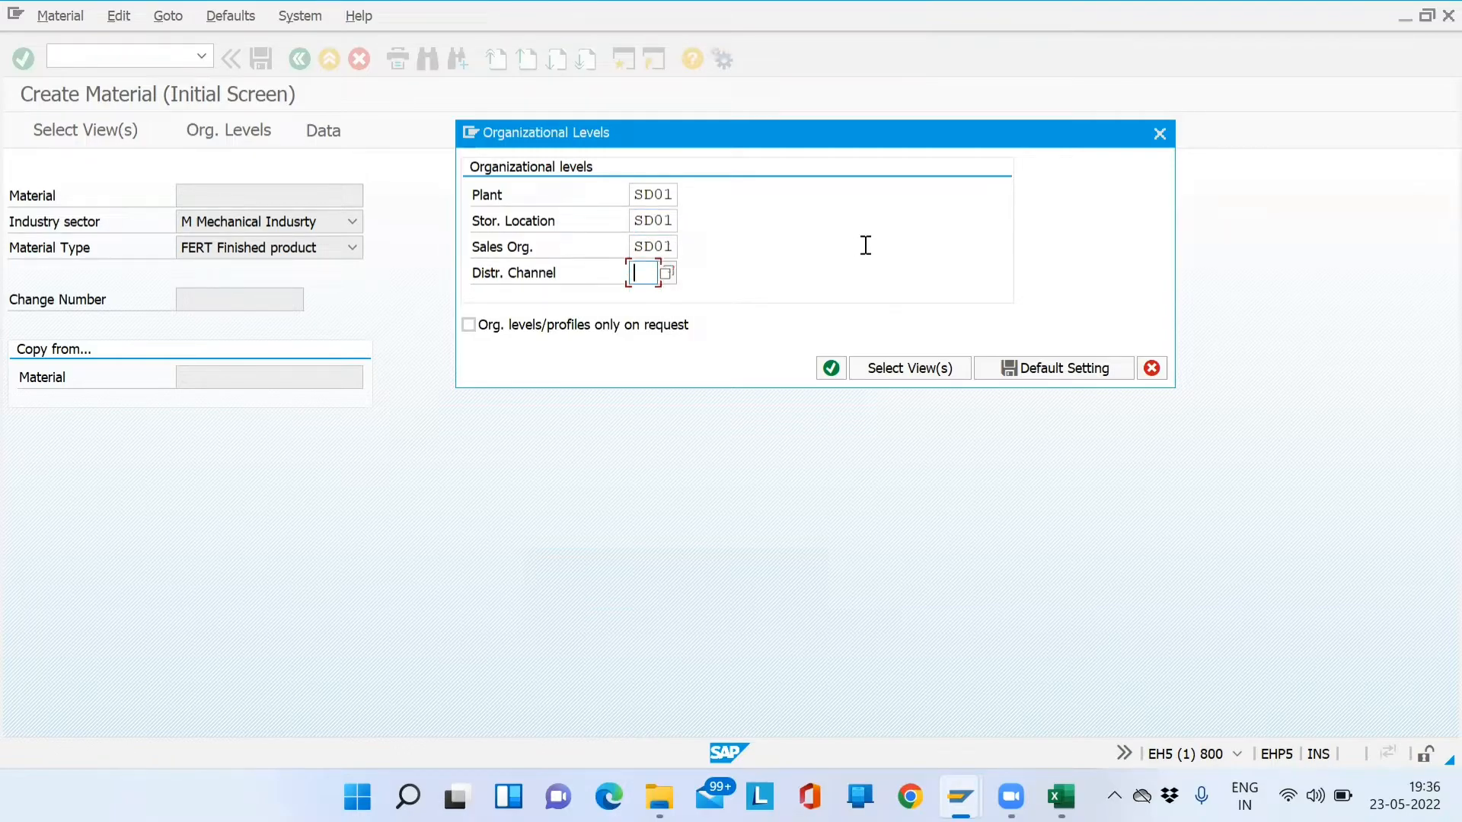
type("DM")
left_click(650, 194)
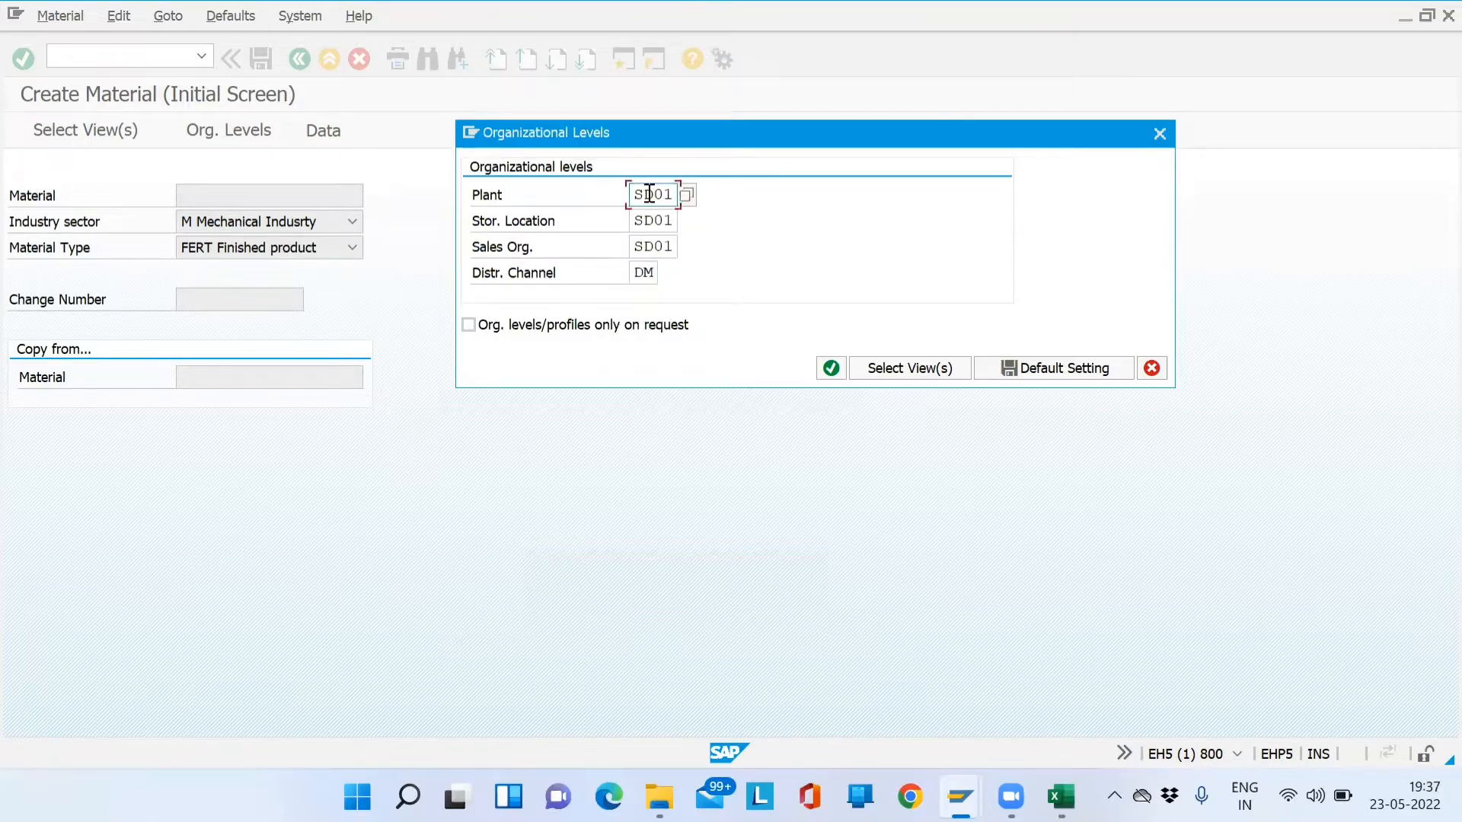
left_click(649, 220)
left_click(645, 246)
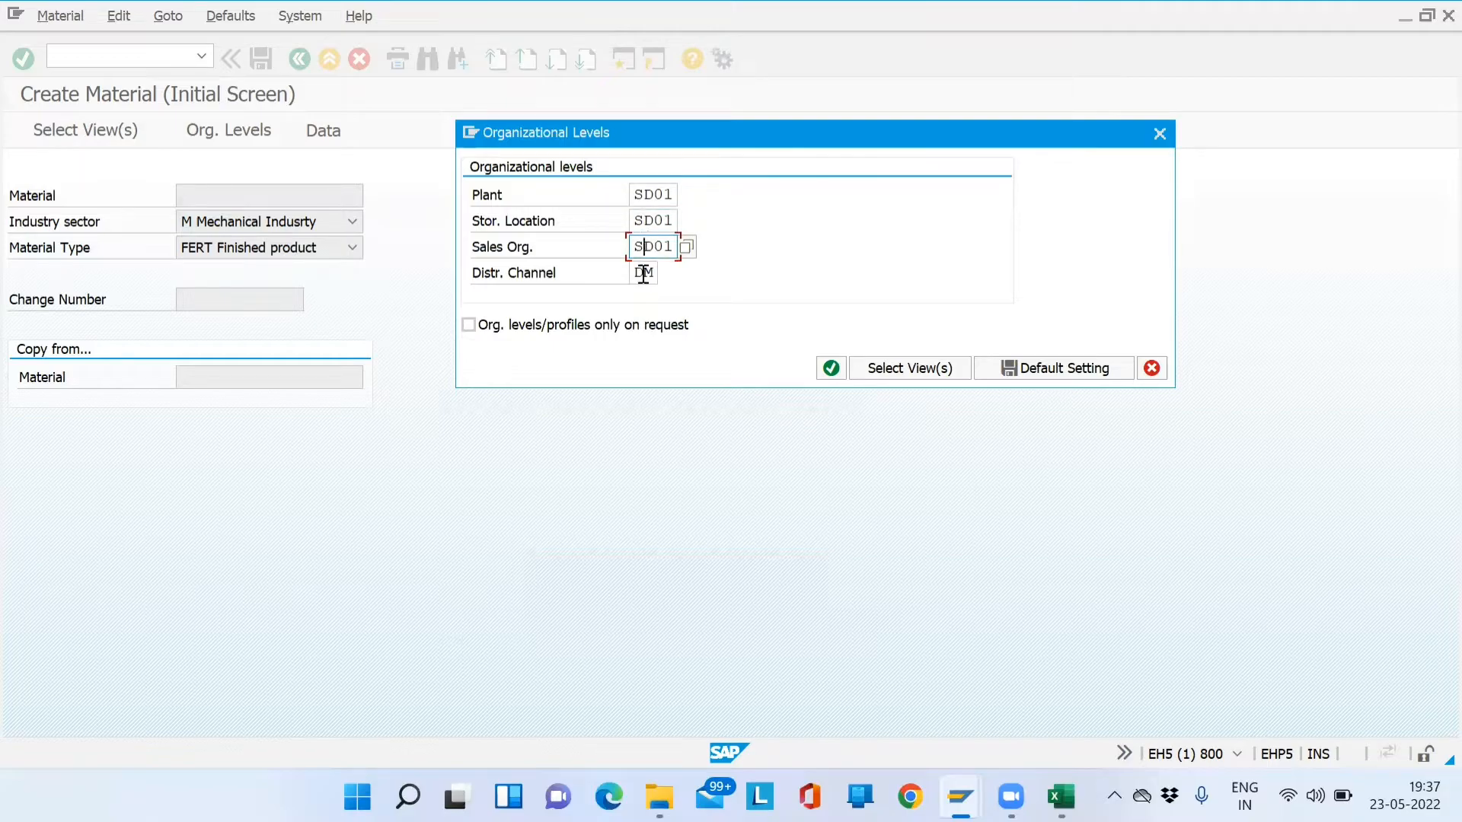
left_click(644, 272)
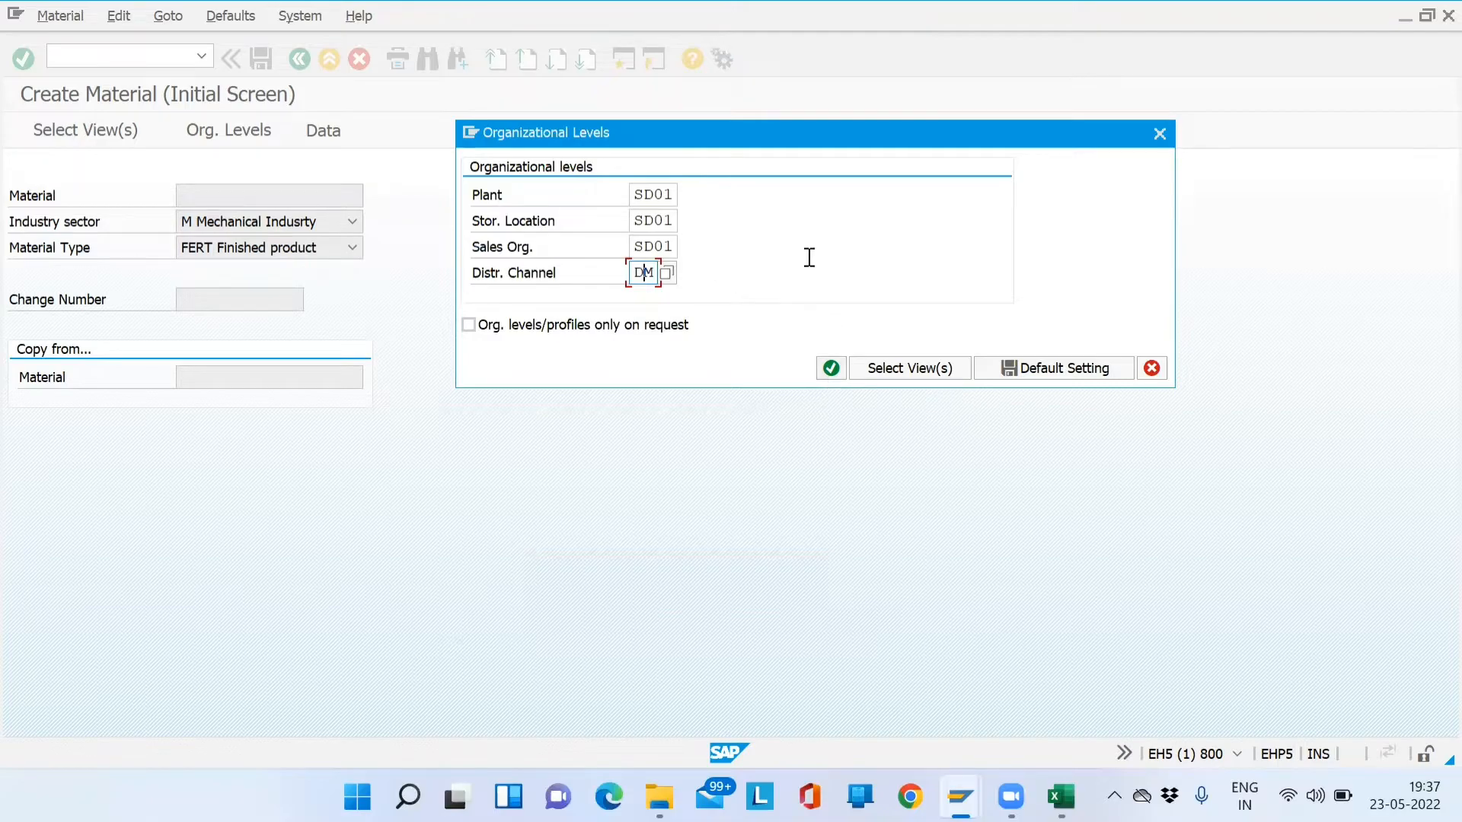
left_click(905, 373)
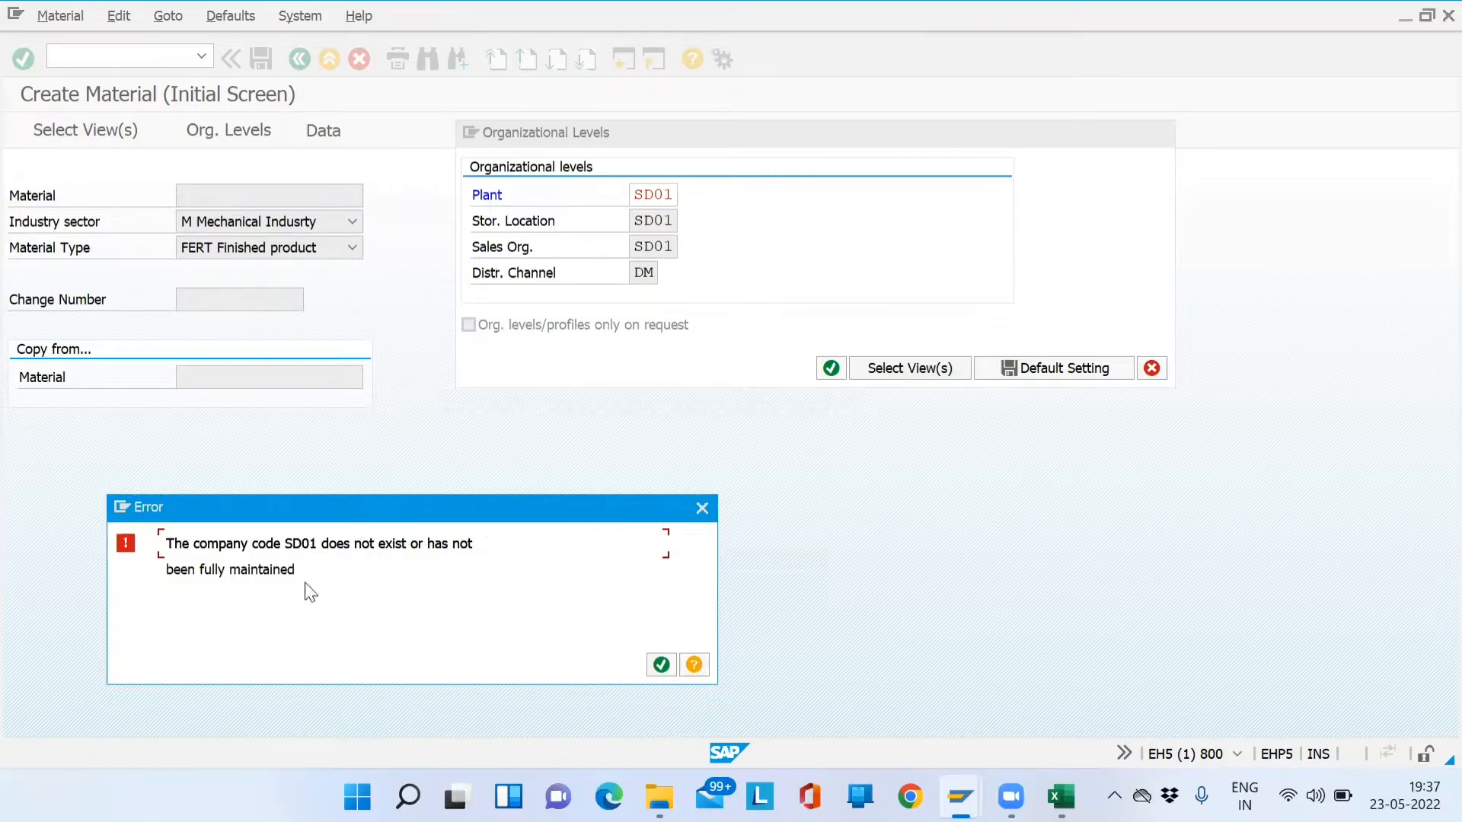
- Clear the repeated company code SD01 error in Create Material and start a second SAP session
left_click_drag(307, 574, 166, 542)
left_click(660, 664)
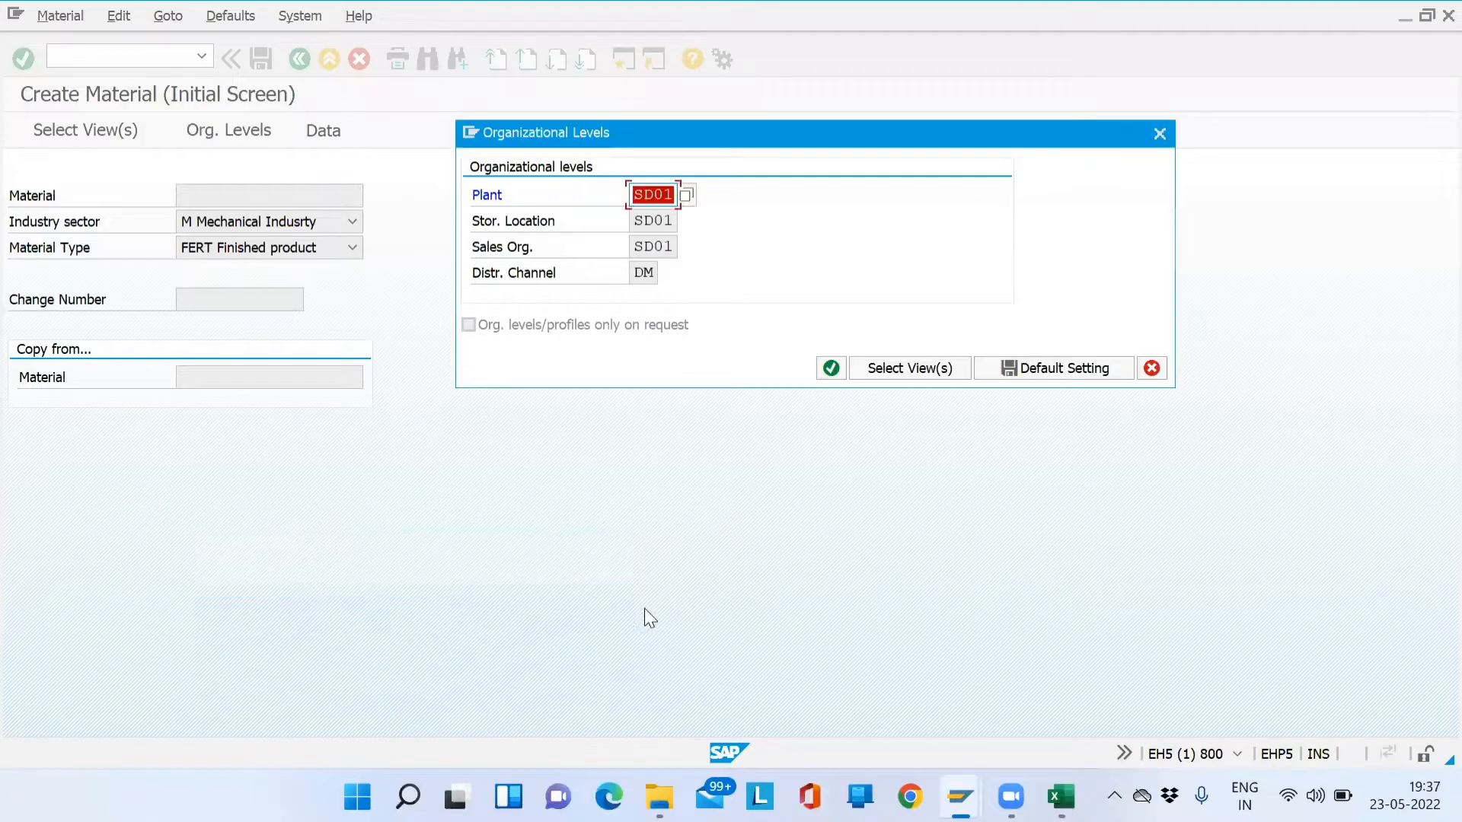
key("Return")
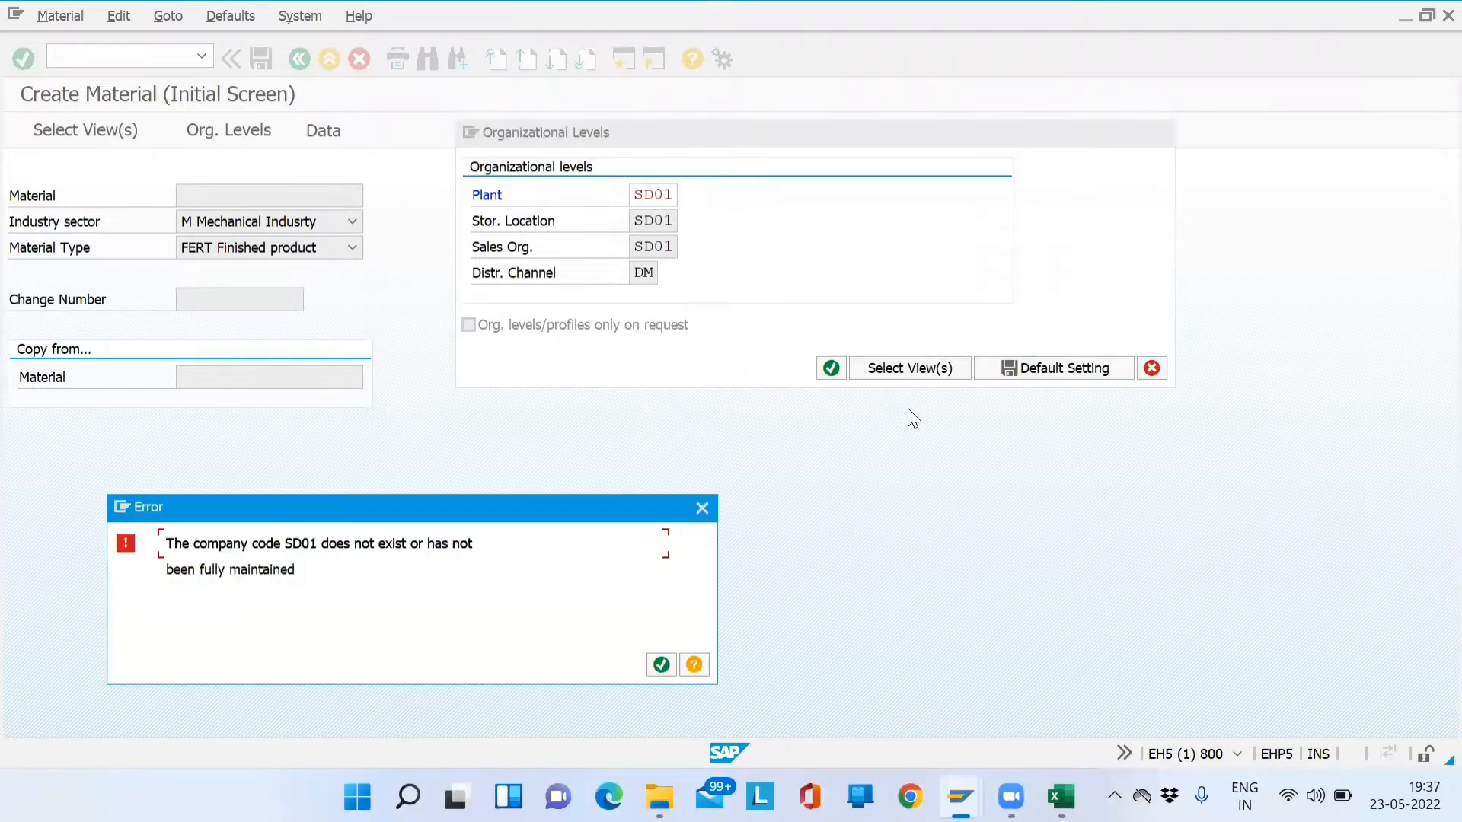
left_click(659, 665)
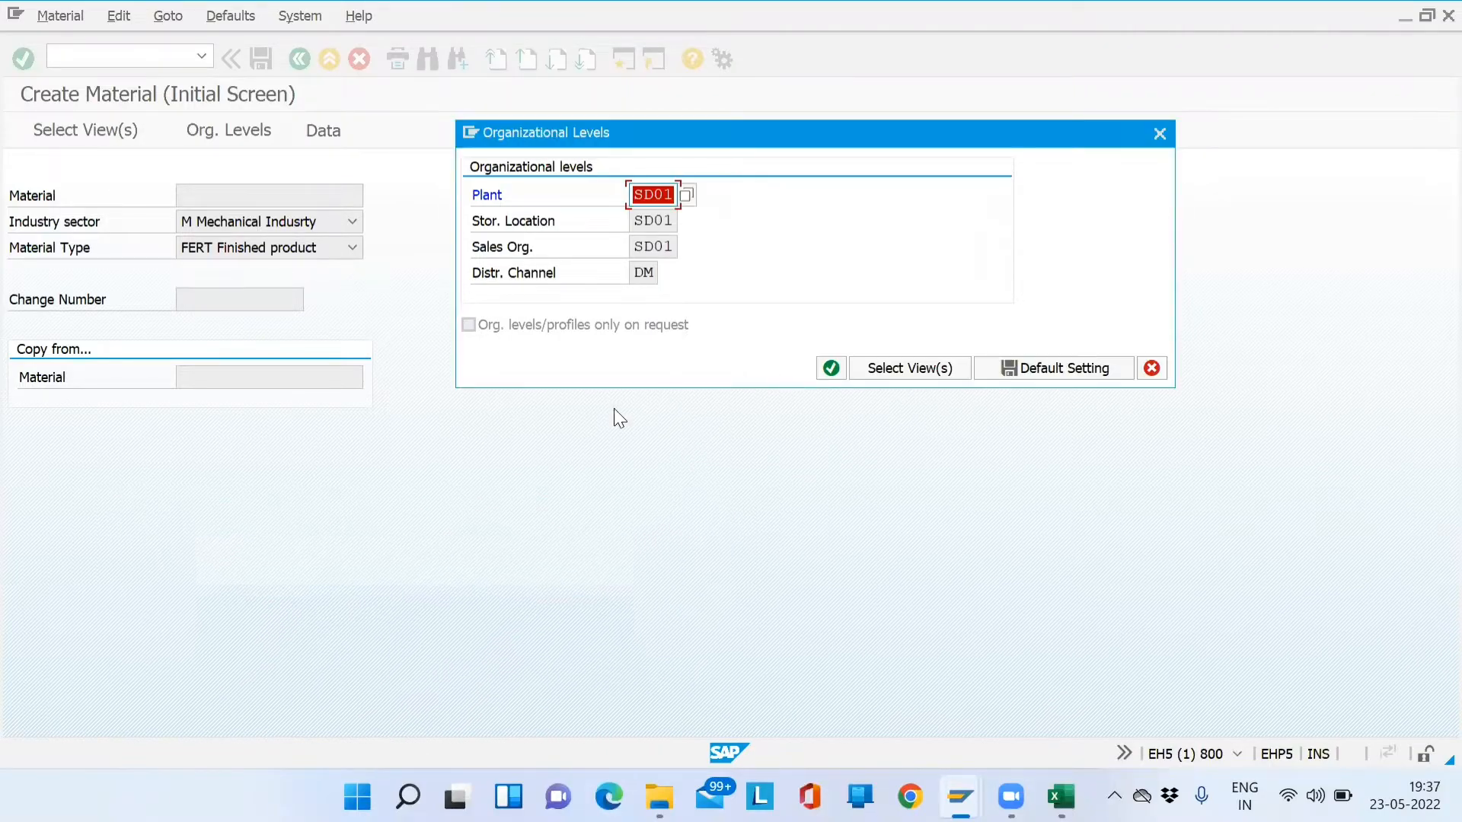
left_click(670, 226)
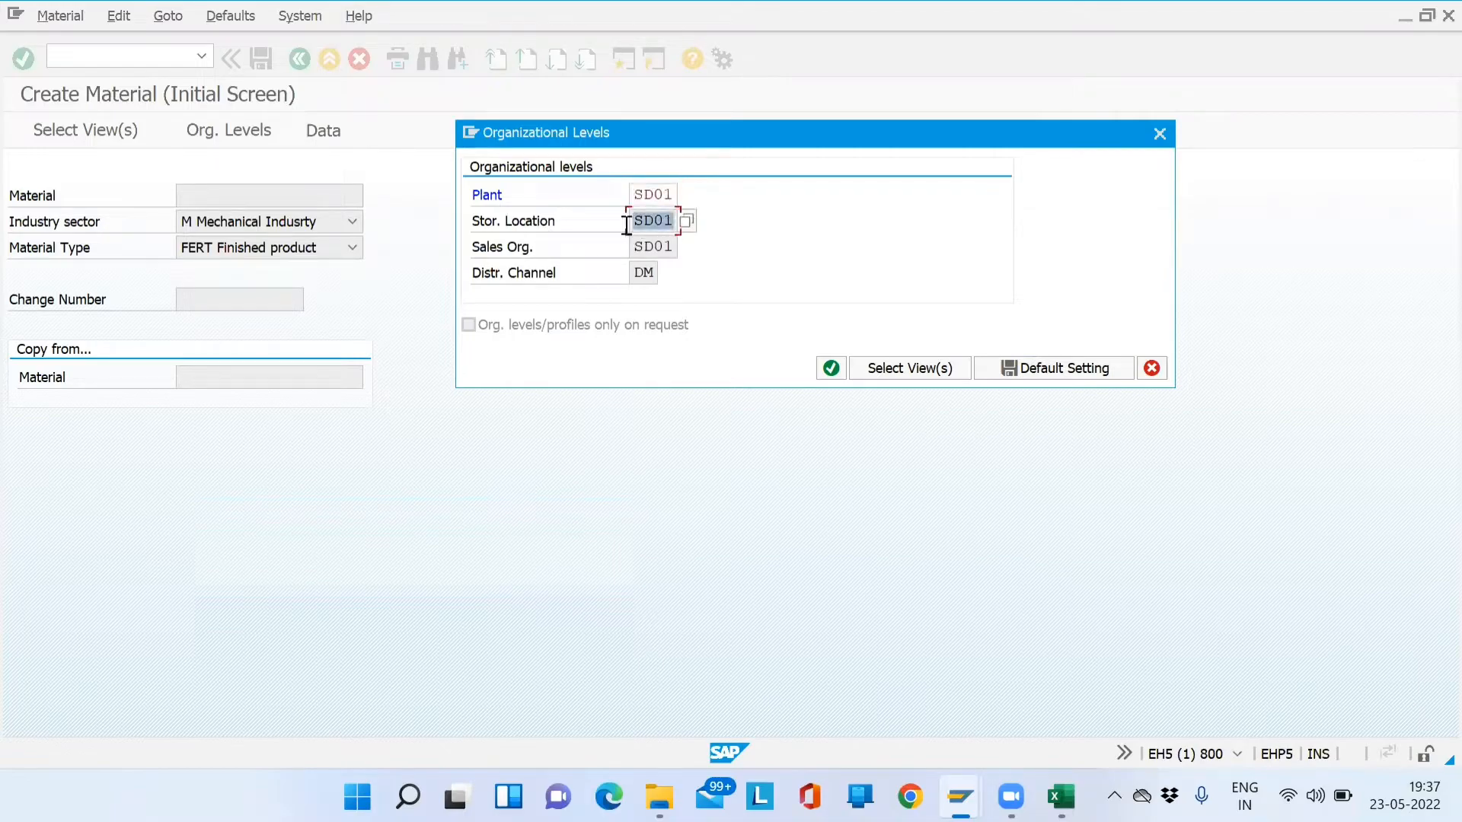
left_click(477, 135)
left_click(516, 217)
- Via SPRO, run Enterprise Structure > Assignment > Logistics - General > Assign plant to company code
type("spro")
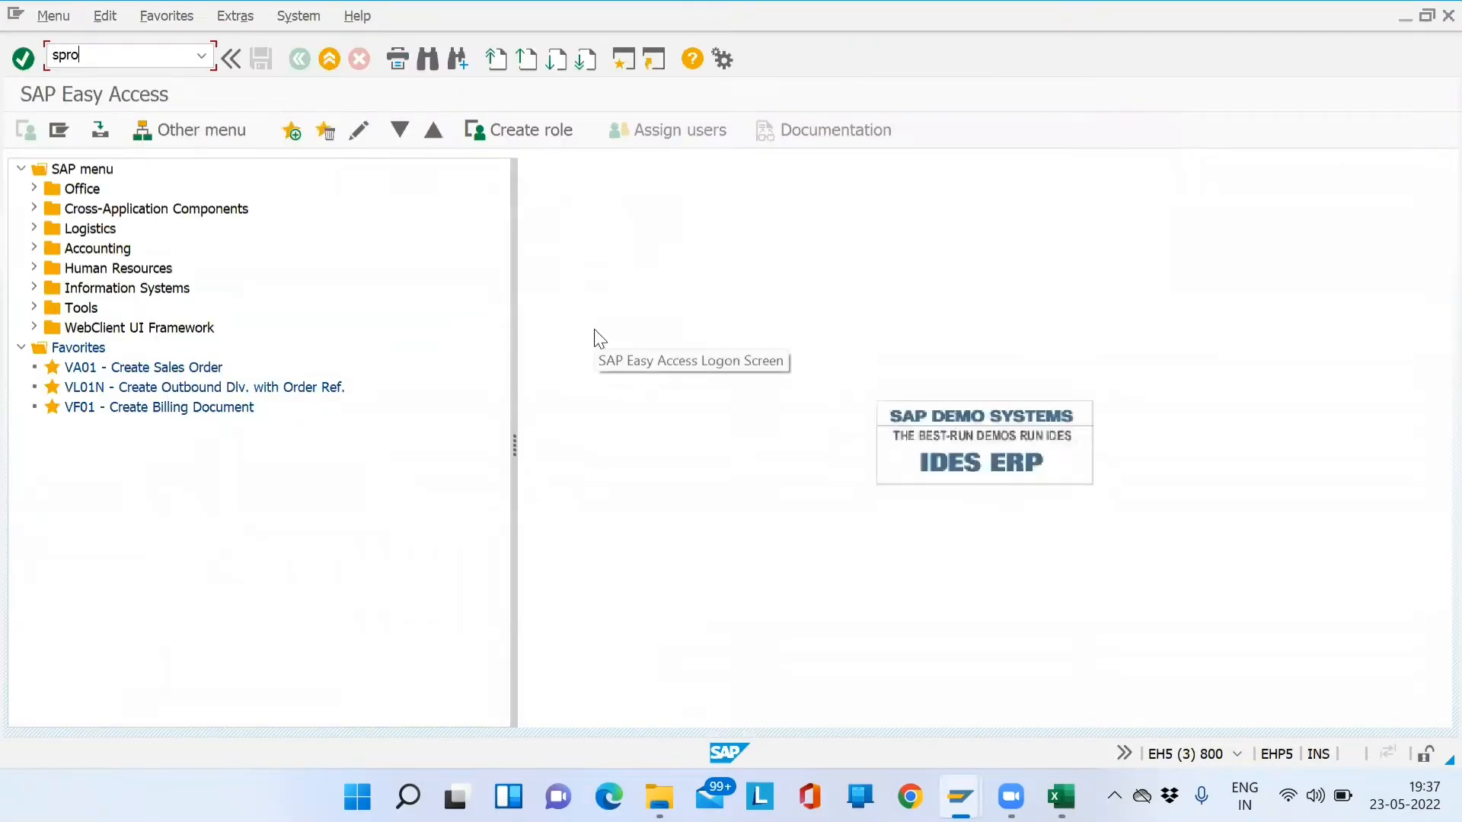
key("Return")
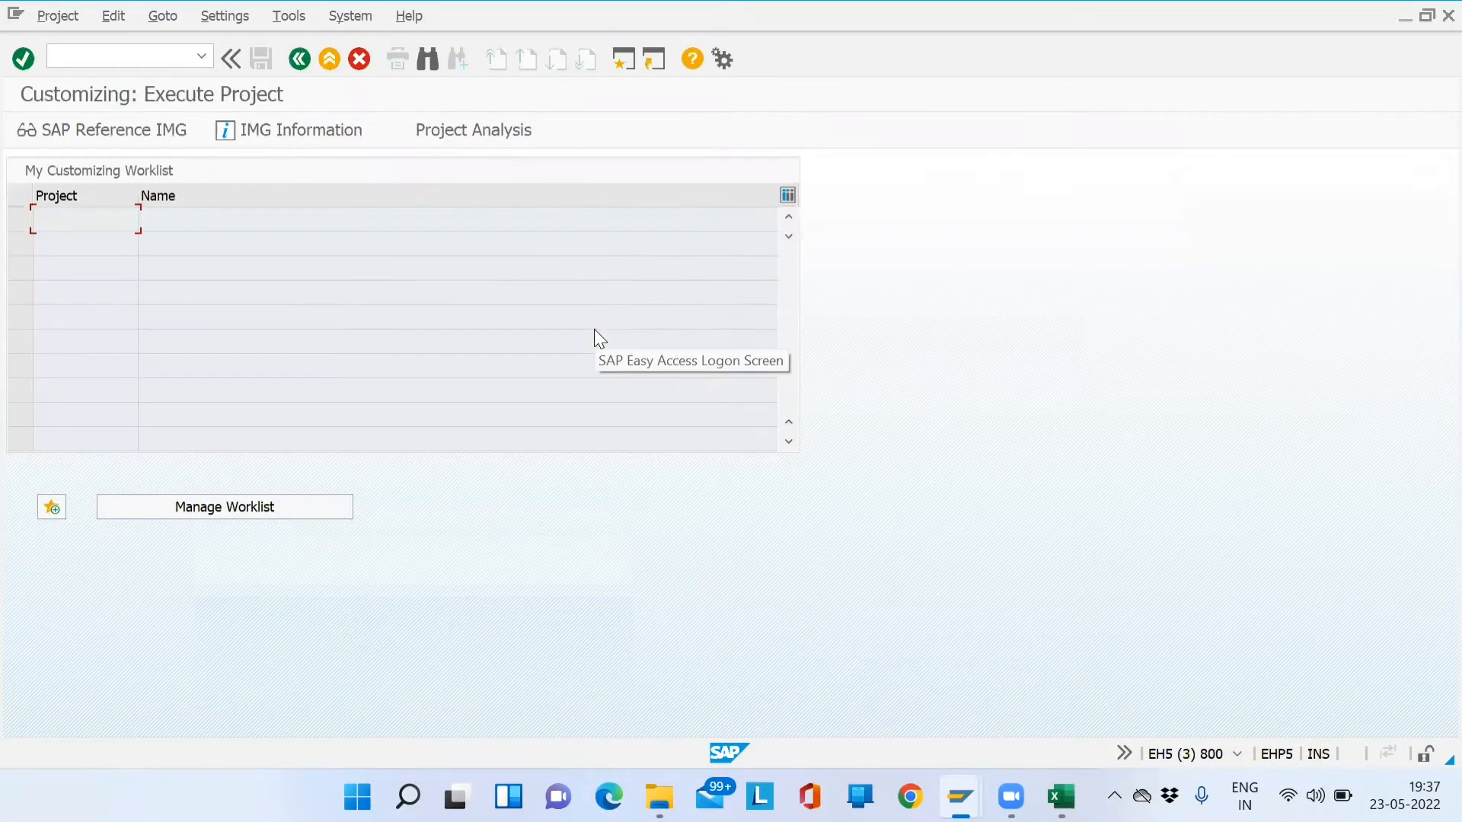
left_click(131, 143)
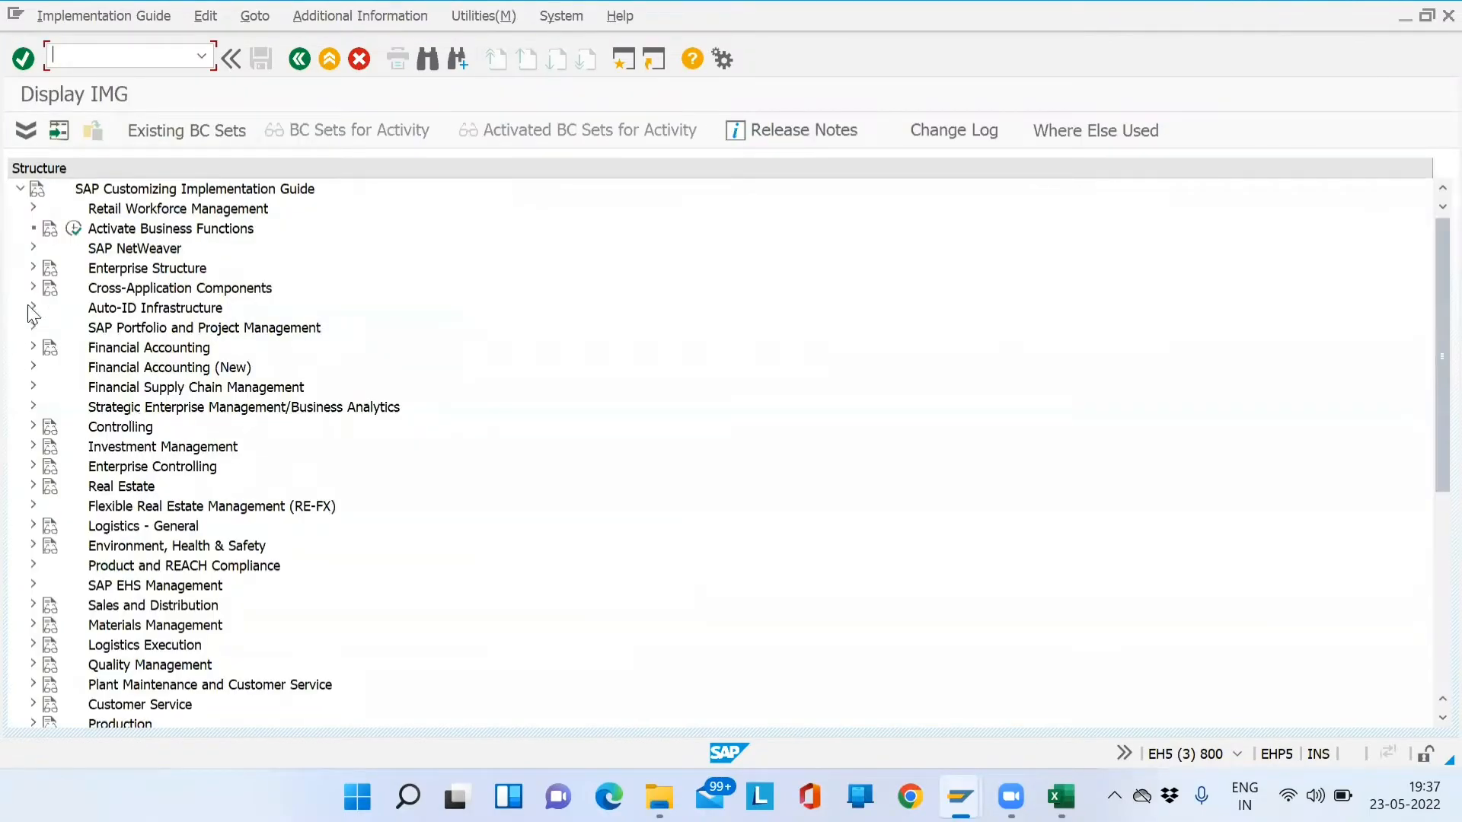
left_click(33, 268)
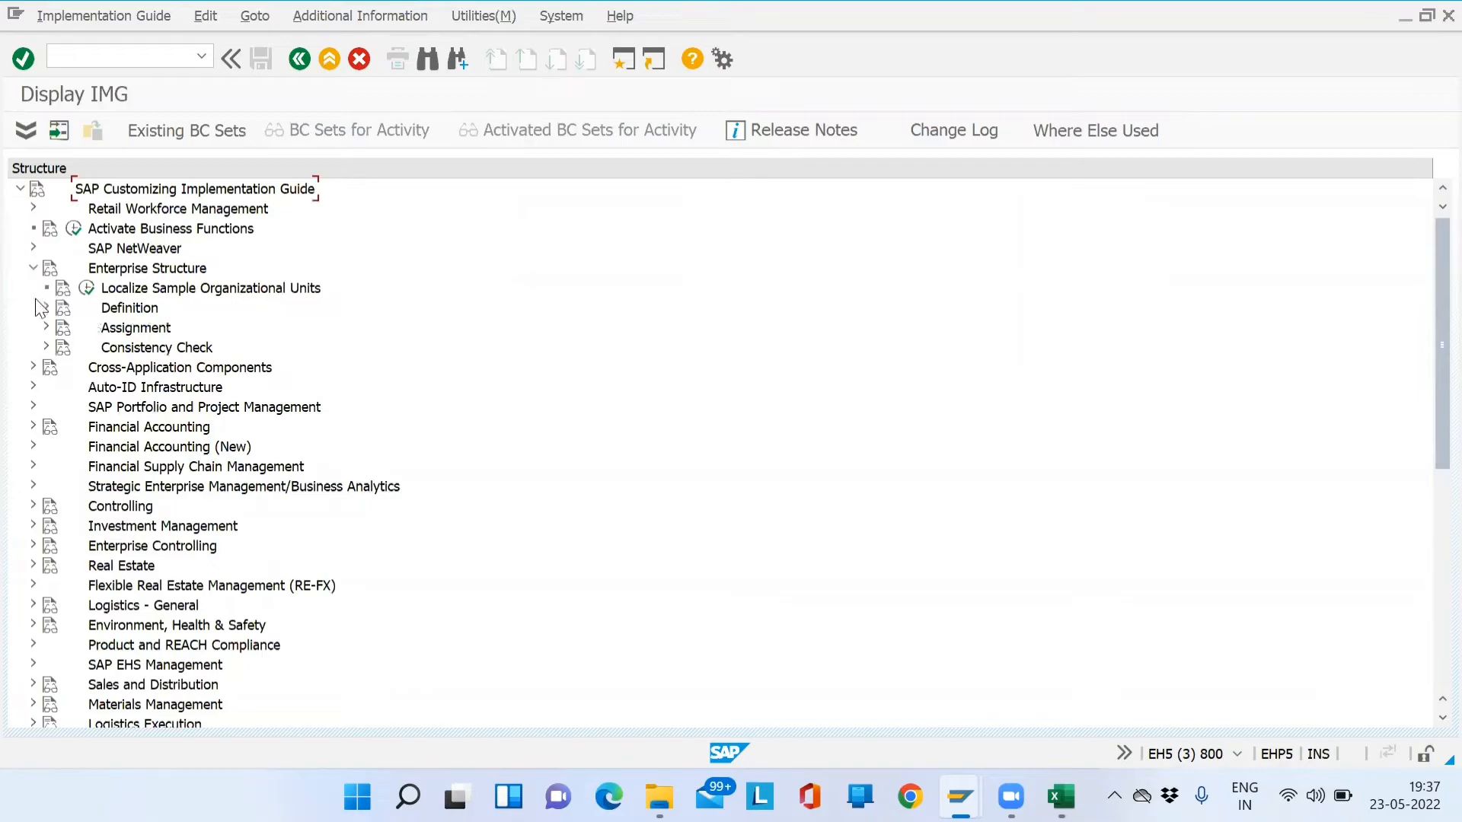
left_click(46, 328)
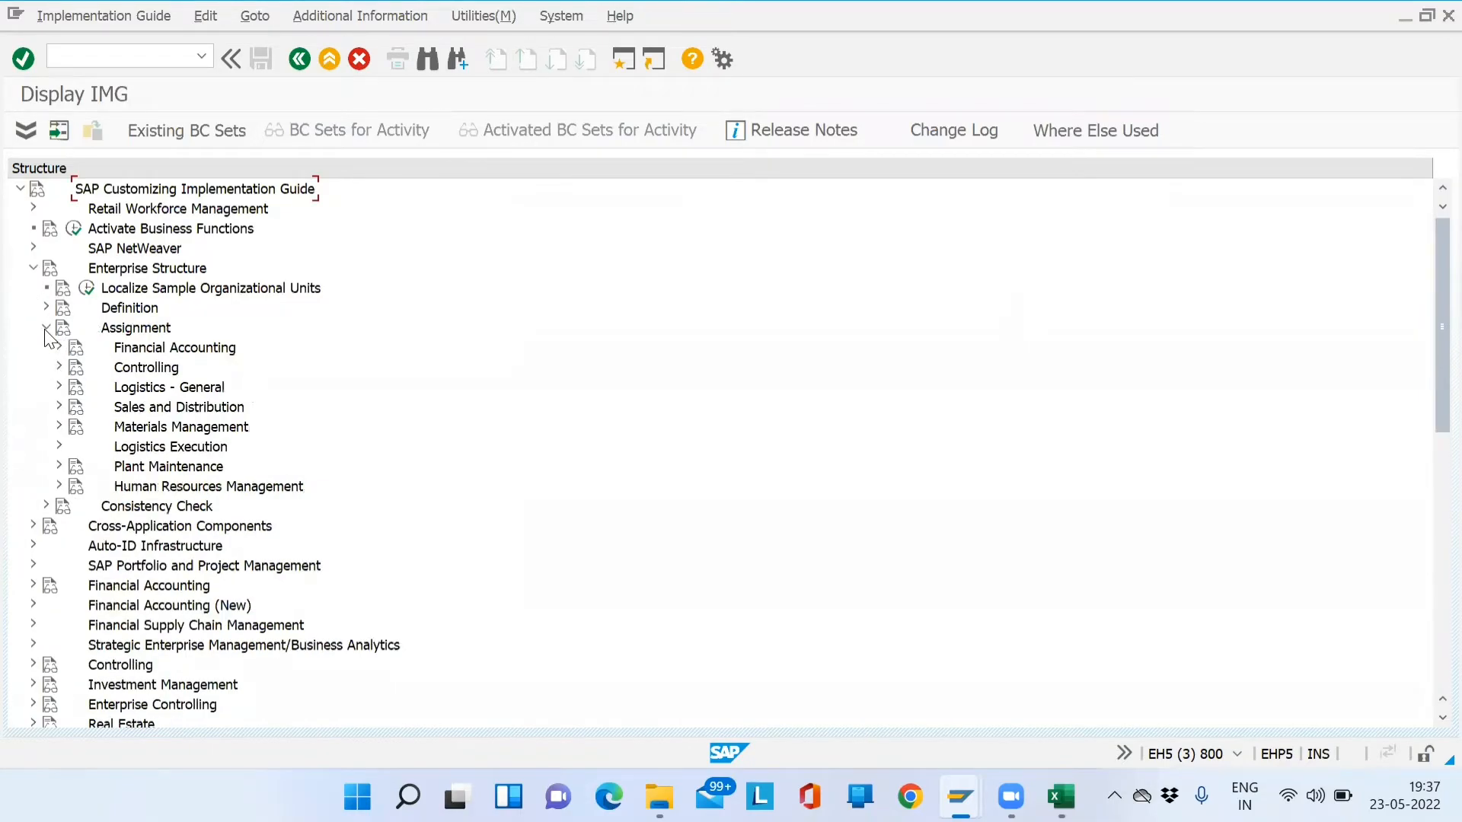
left_click(59, 387)
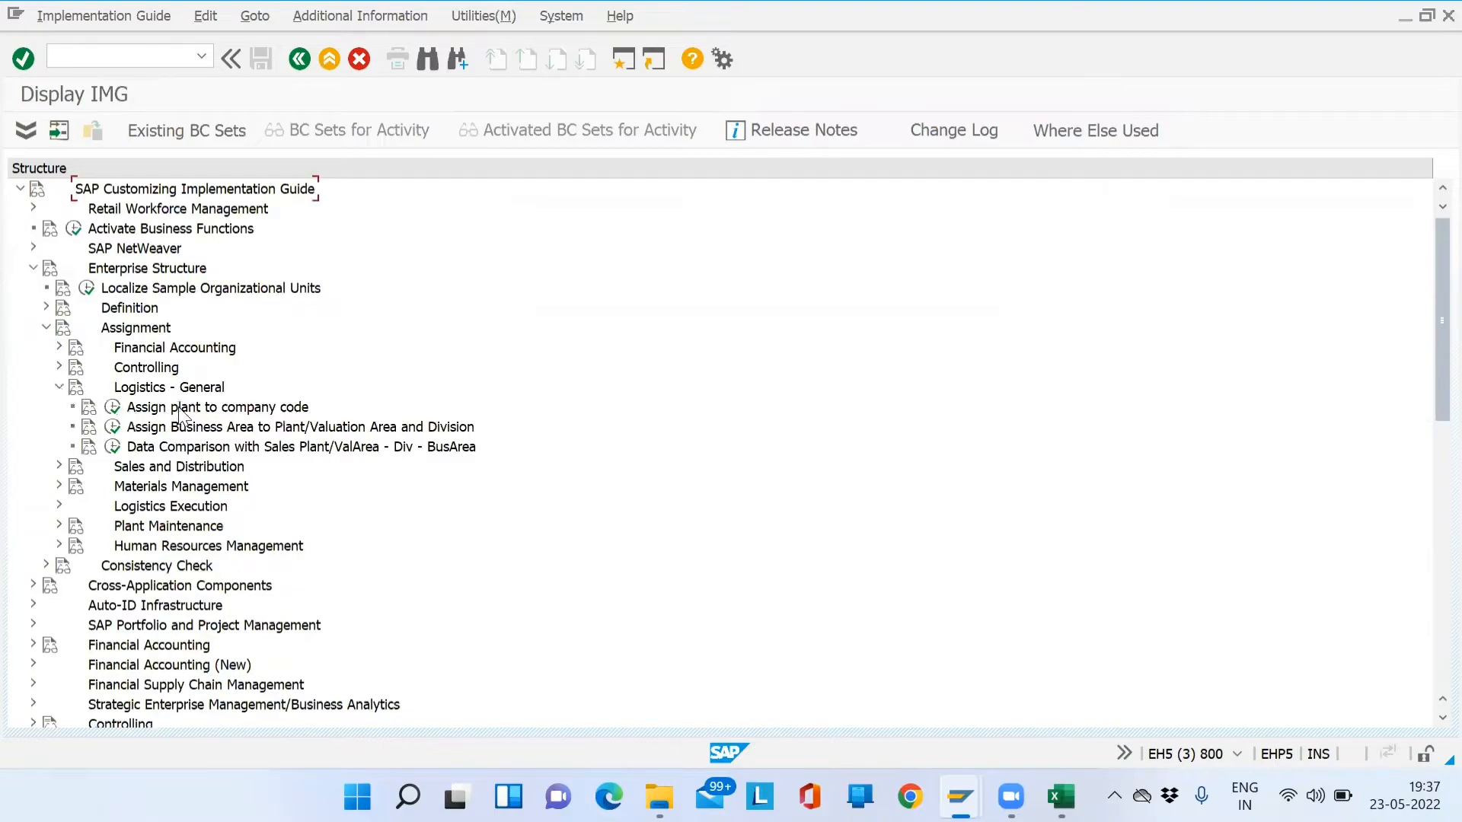
left_click(118, 409)
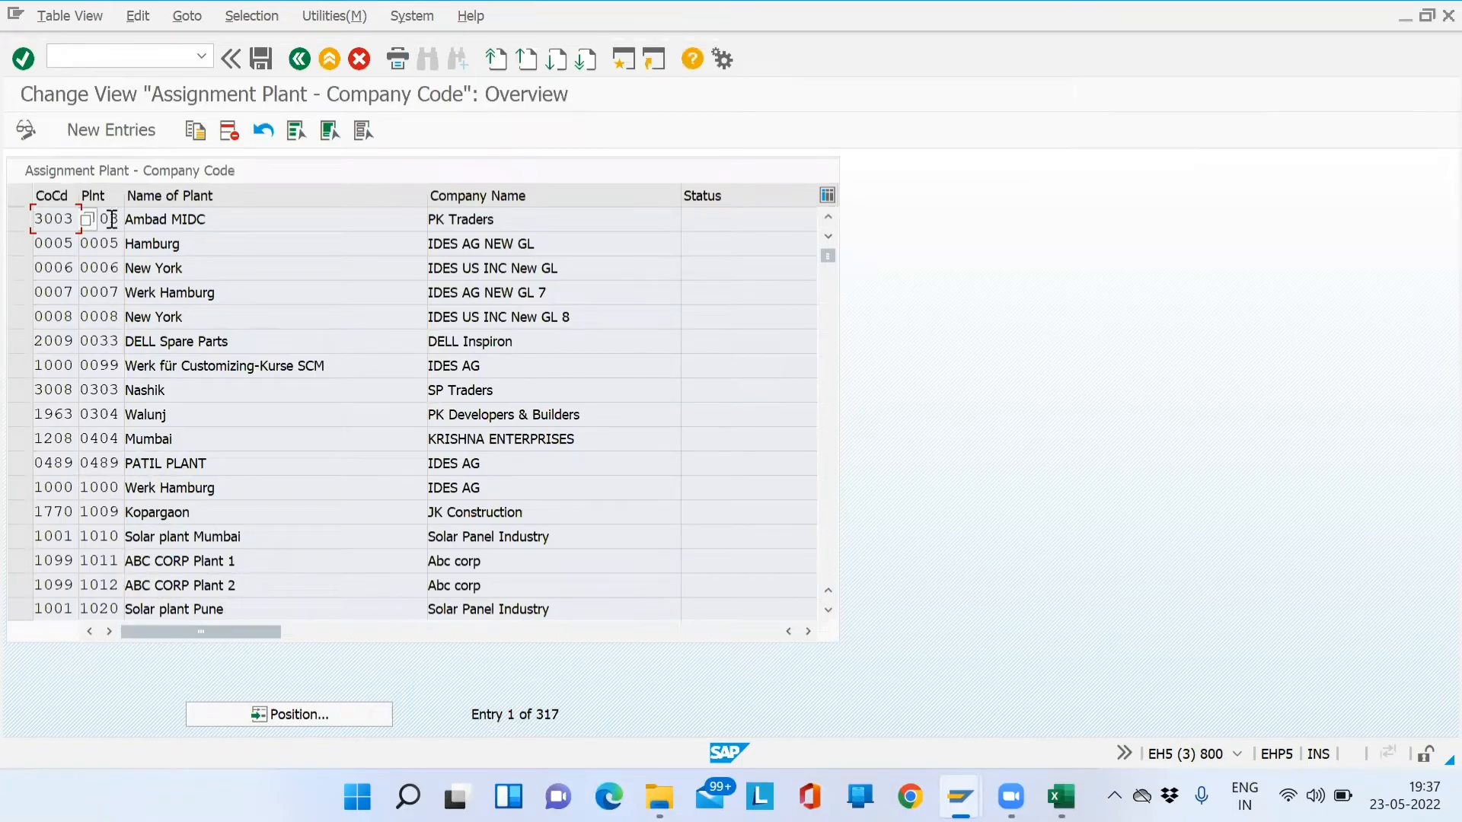
- Position the list on plant SD01, verify it belongs to company code SD01, then return to the IMG
left_click(114, 131)
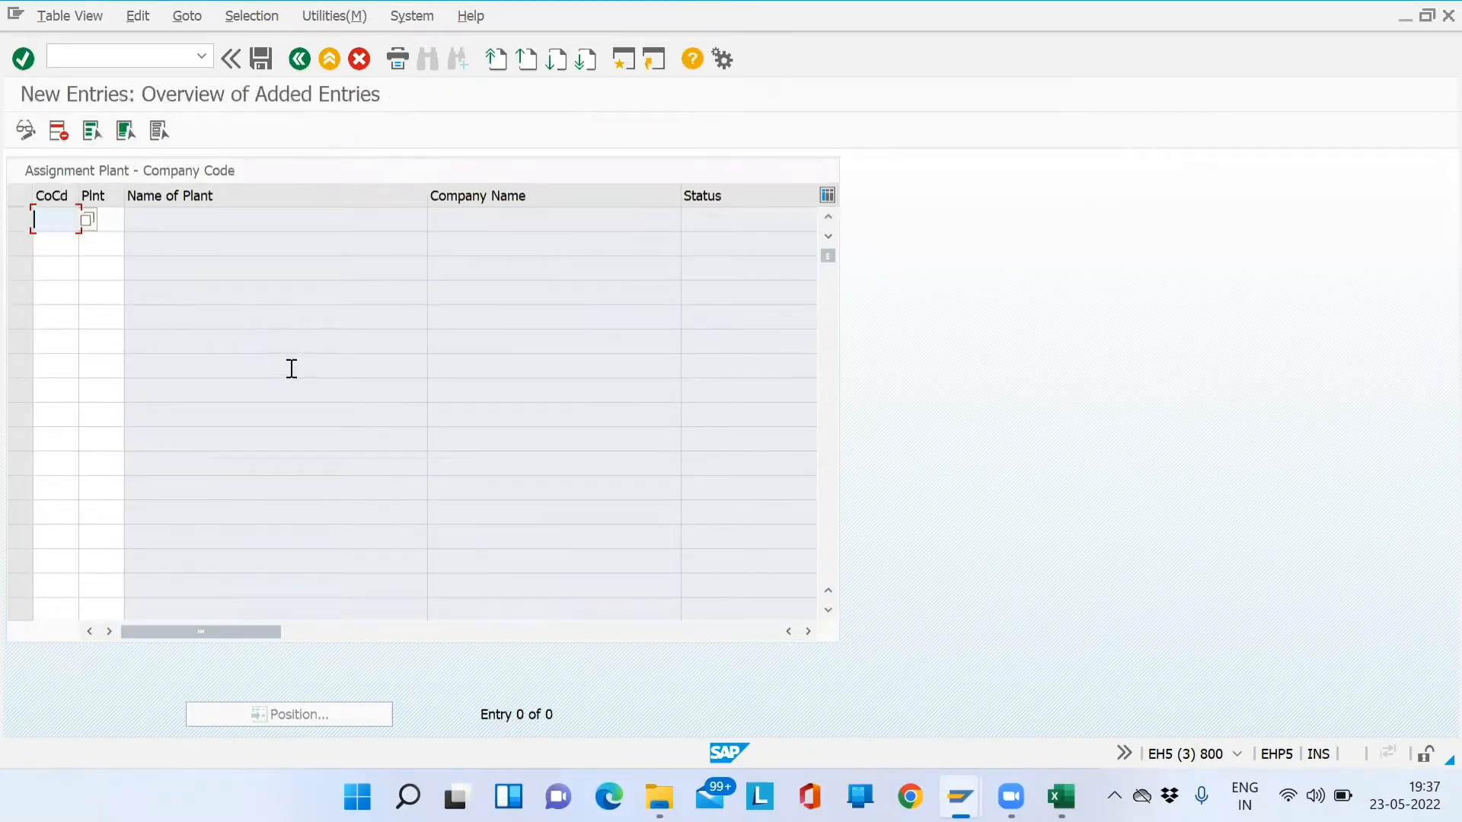
left_click(299, 61)
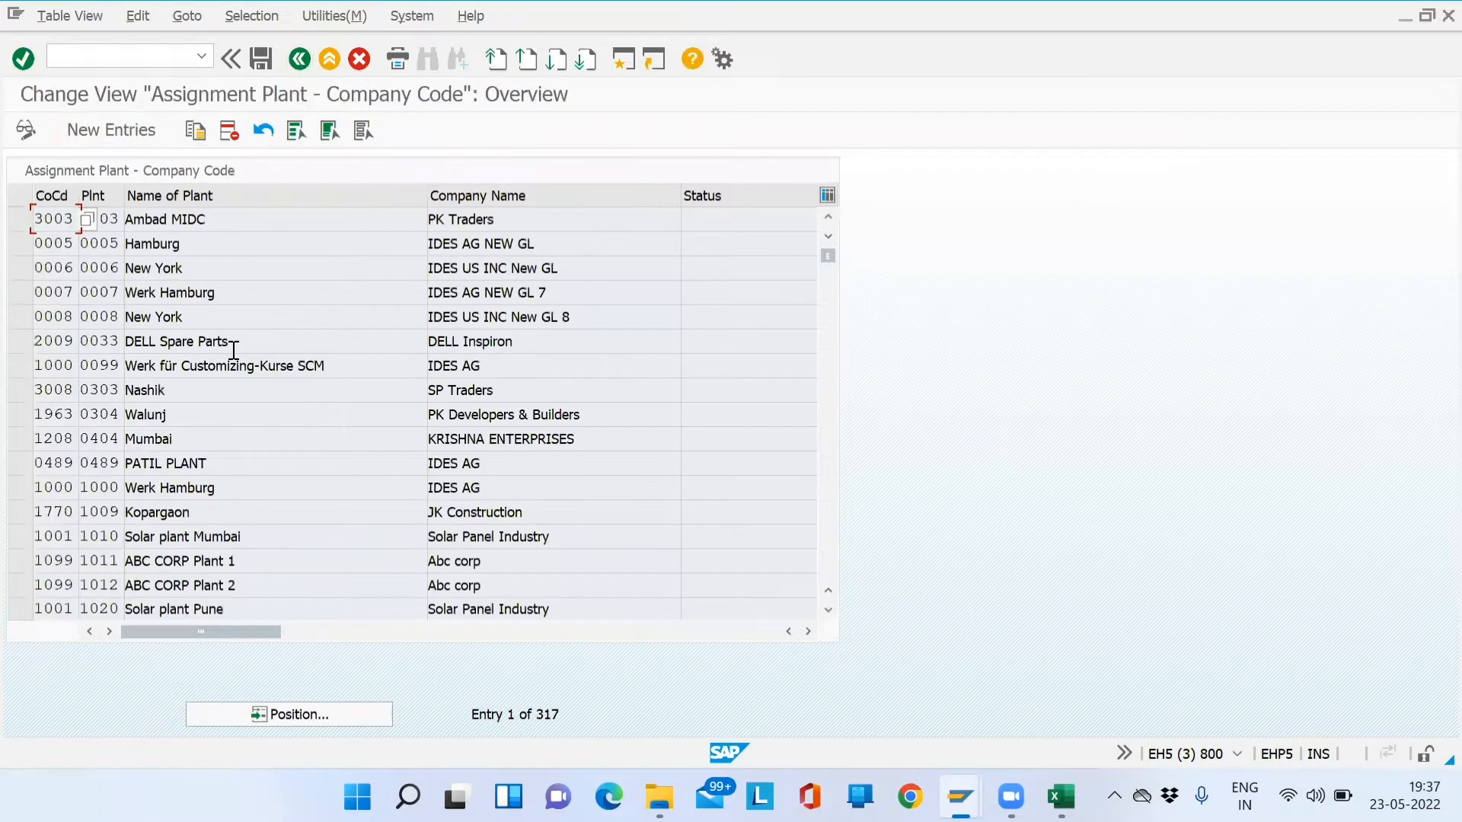
left_click(277, 715)
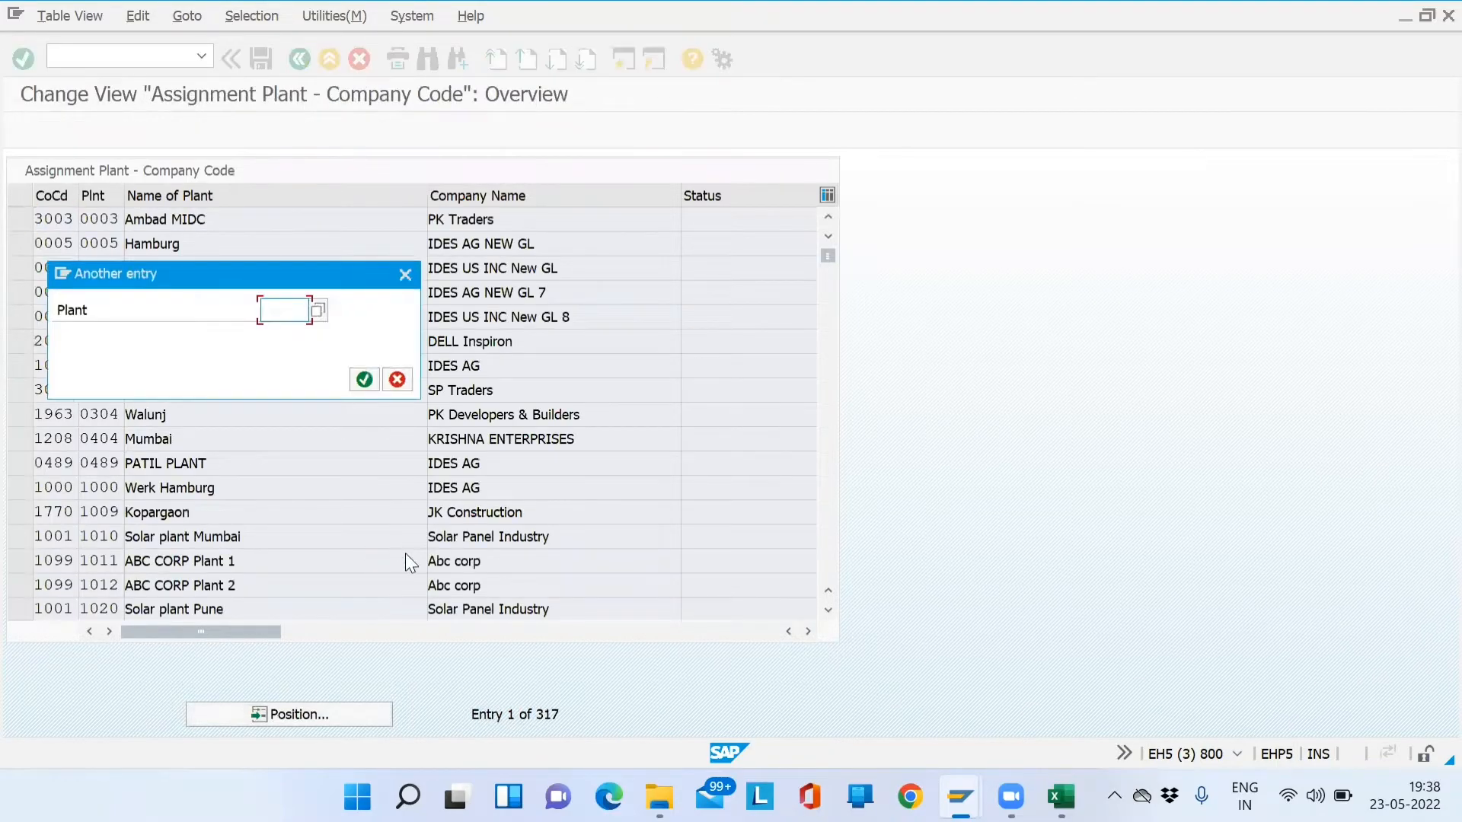
type("SD01")
key("Return")
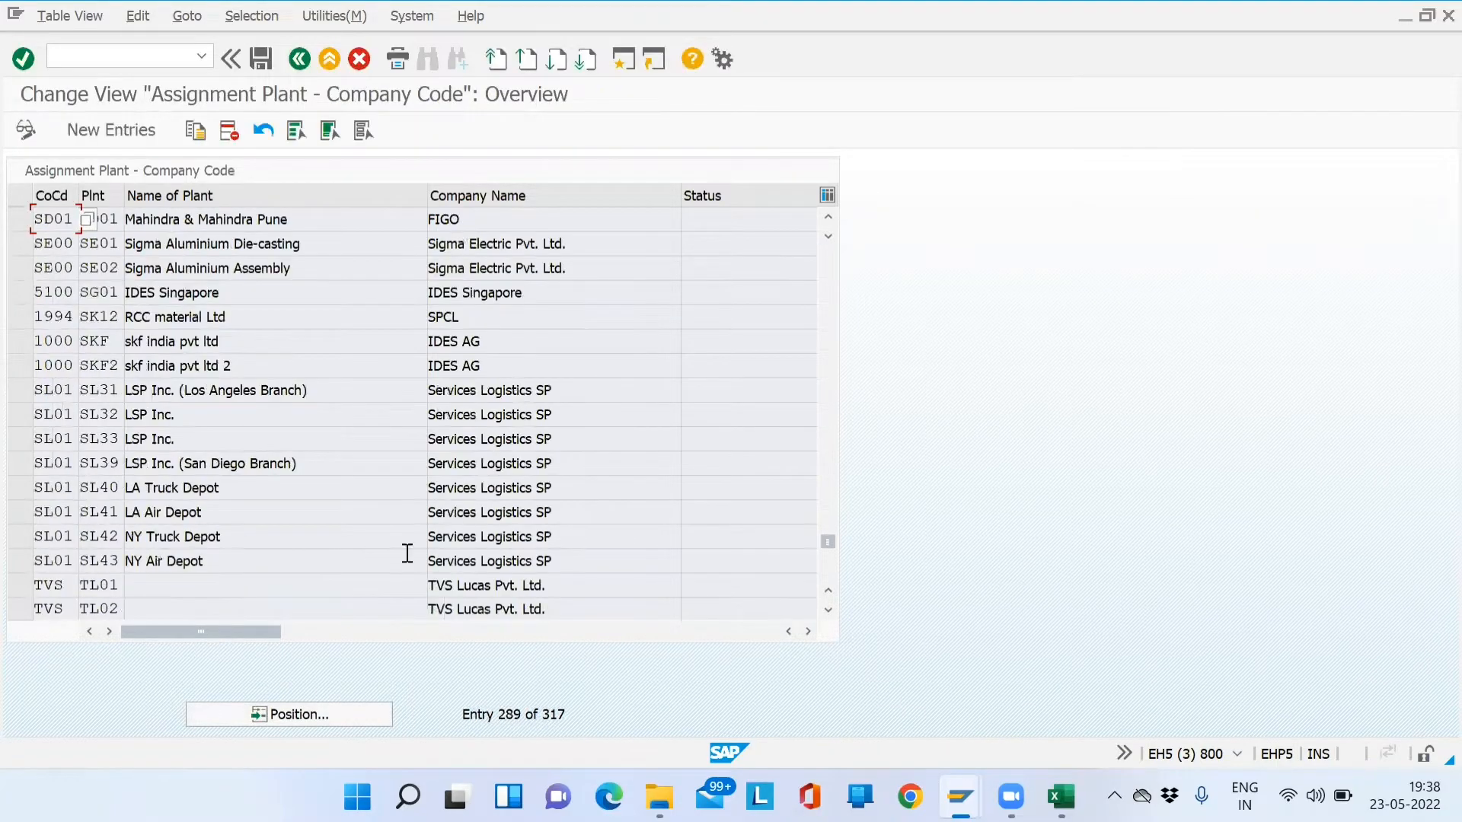
left_click(118, 220)
left_click_drag(123, 220, 78, 222)
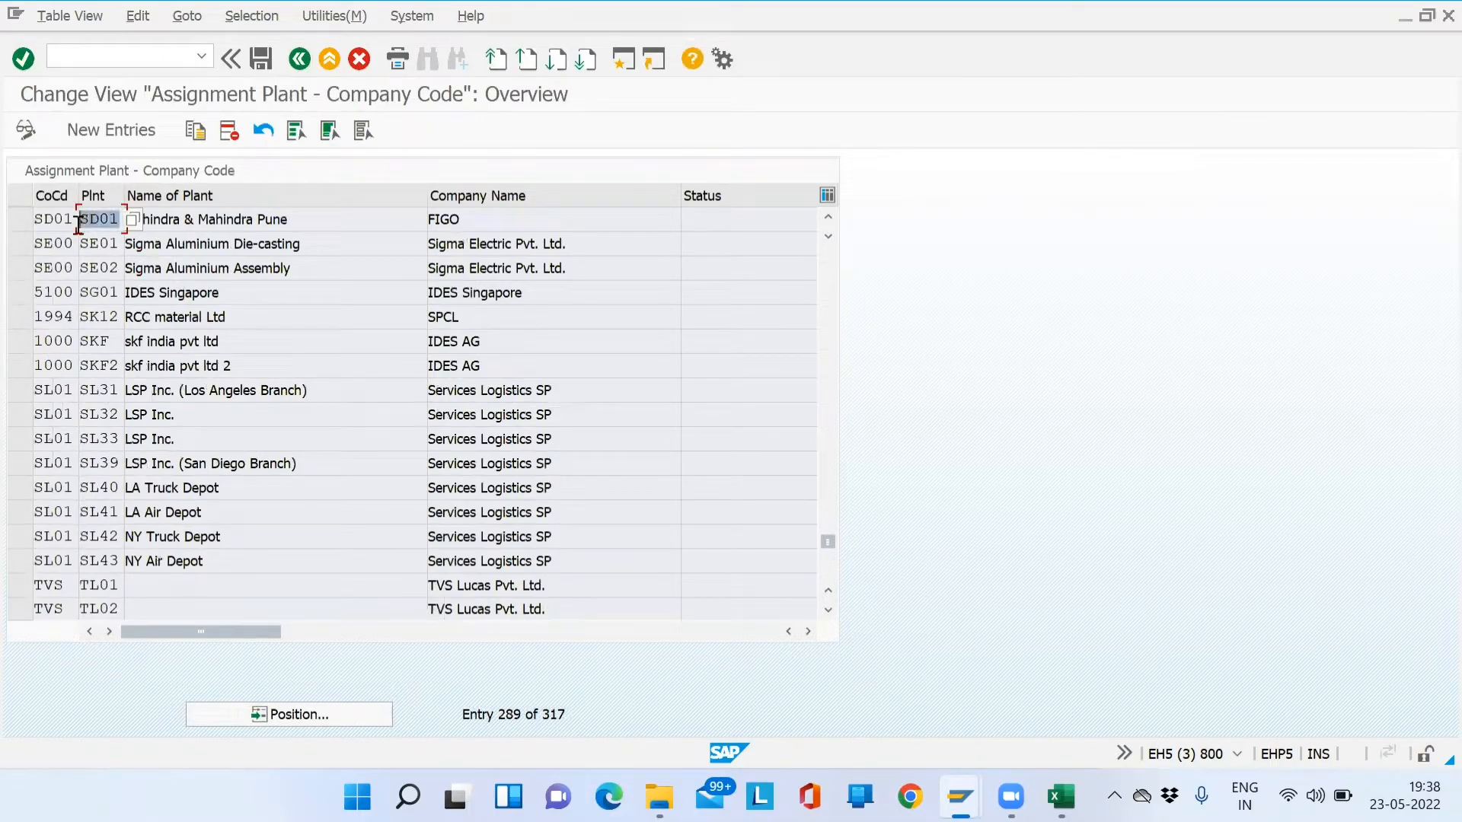
left_click(19, 219)
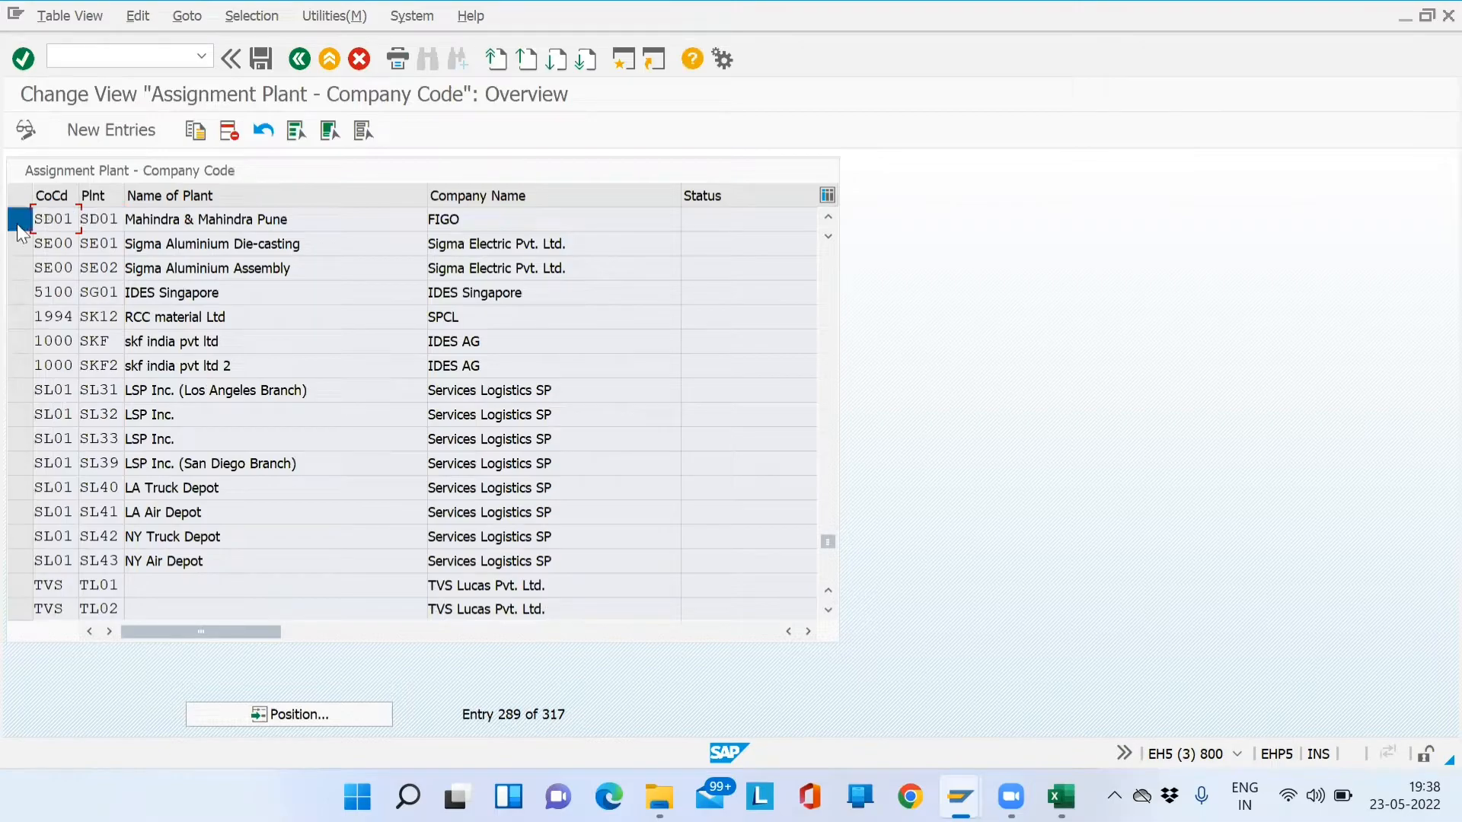
left_click(299, 61)
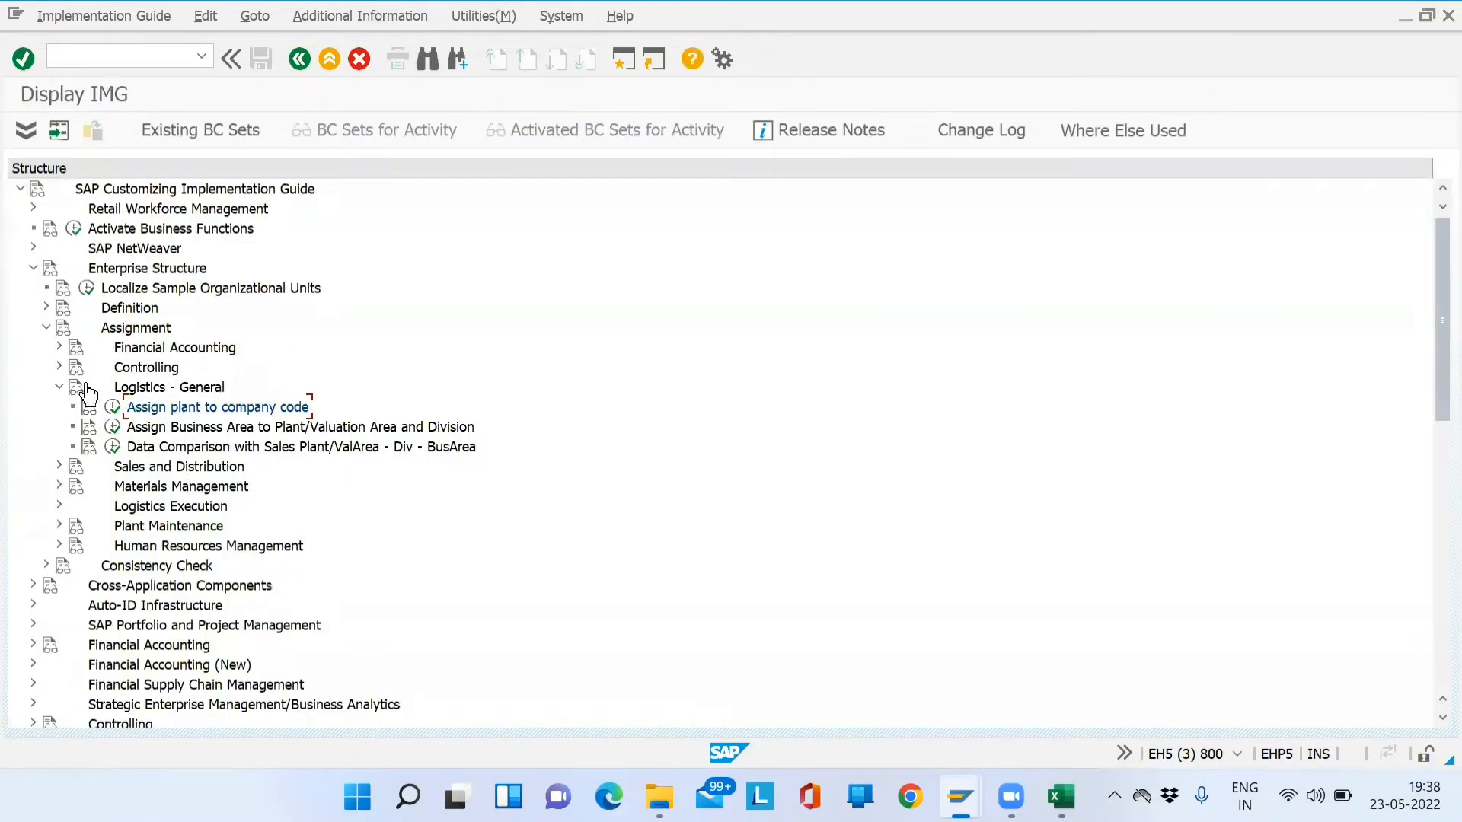
- Run Sales and Distribution > Assign sales organization - distribution channel - plant from the IMG
left_click(60, 388)
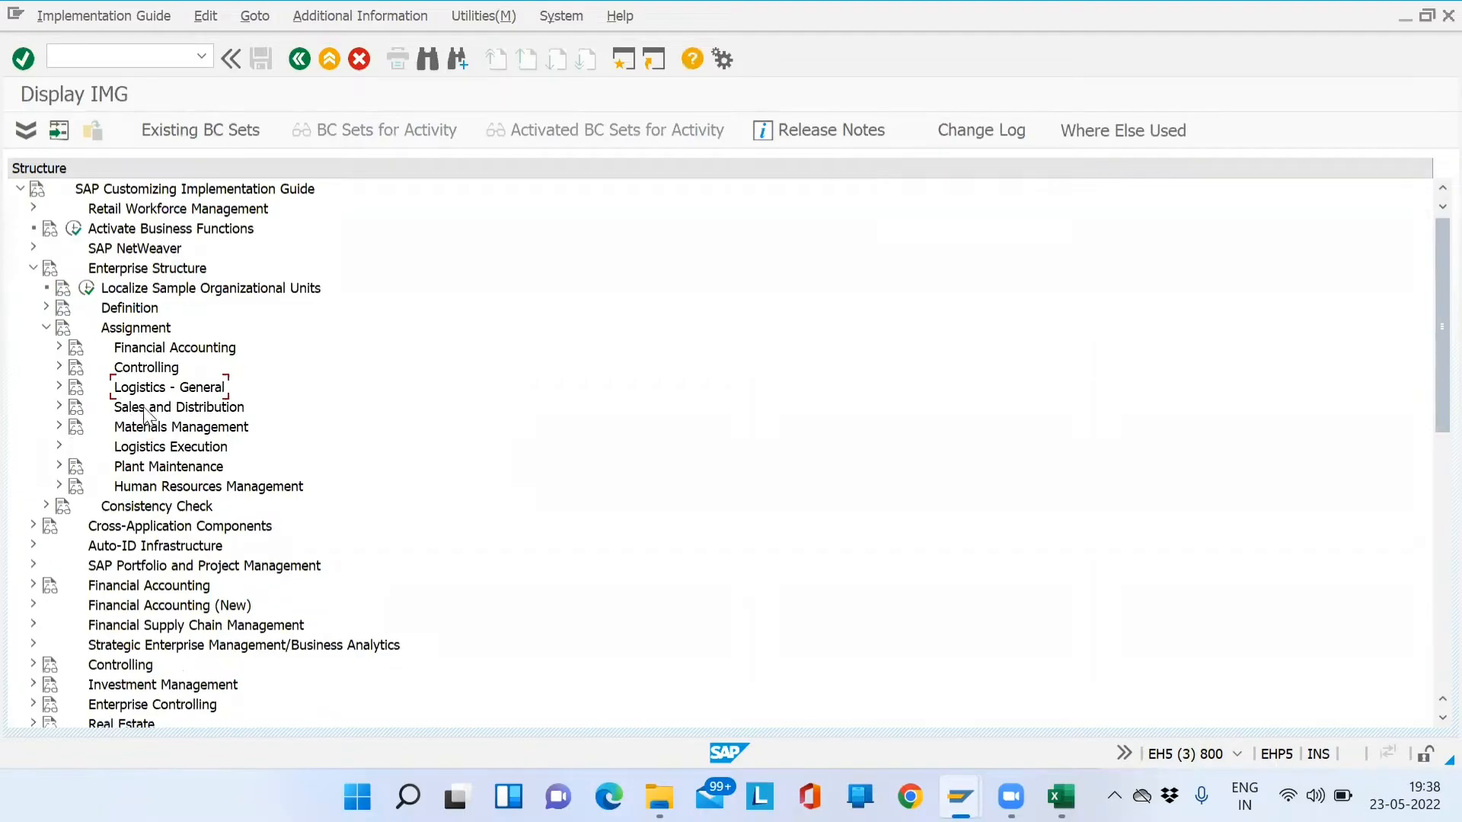
left_click(59, 407)
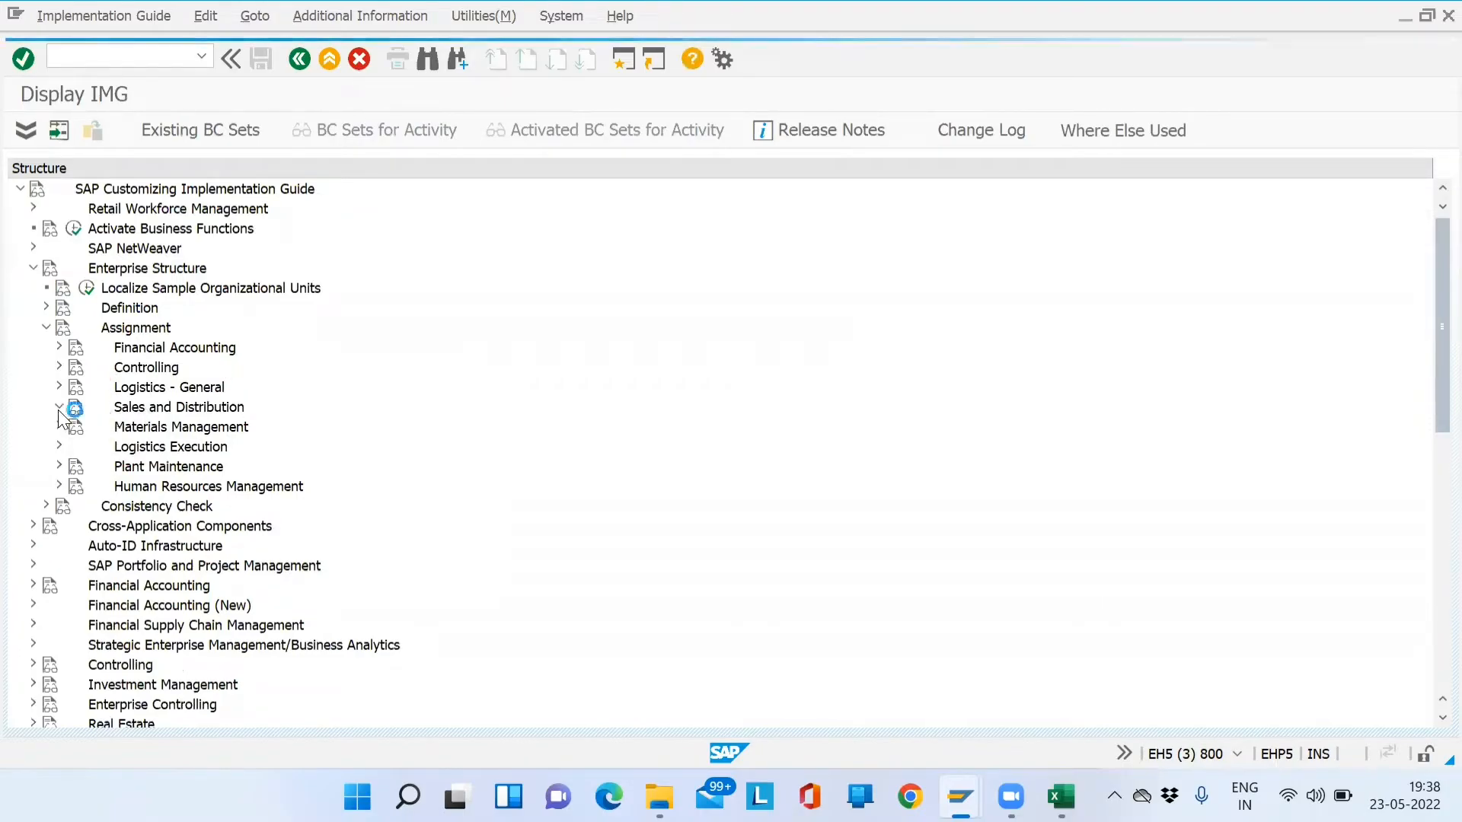
left_click(312, 554)
left_click(113, 546)
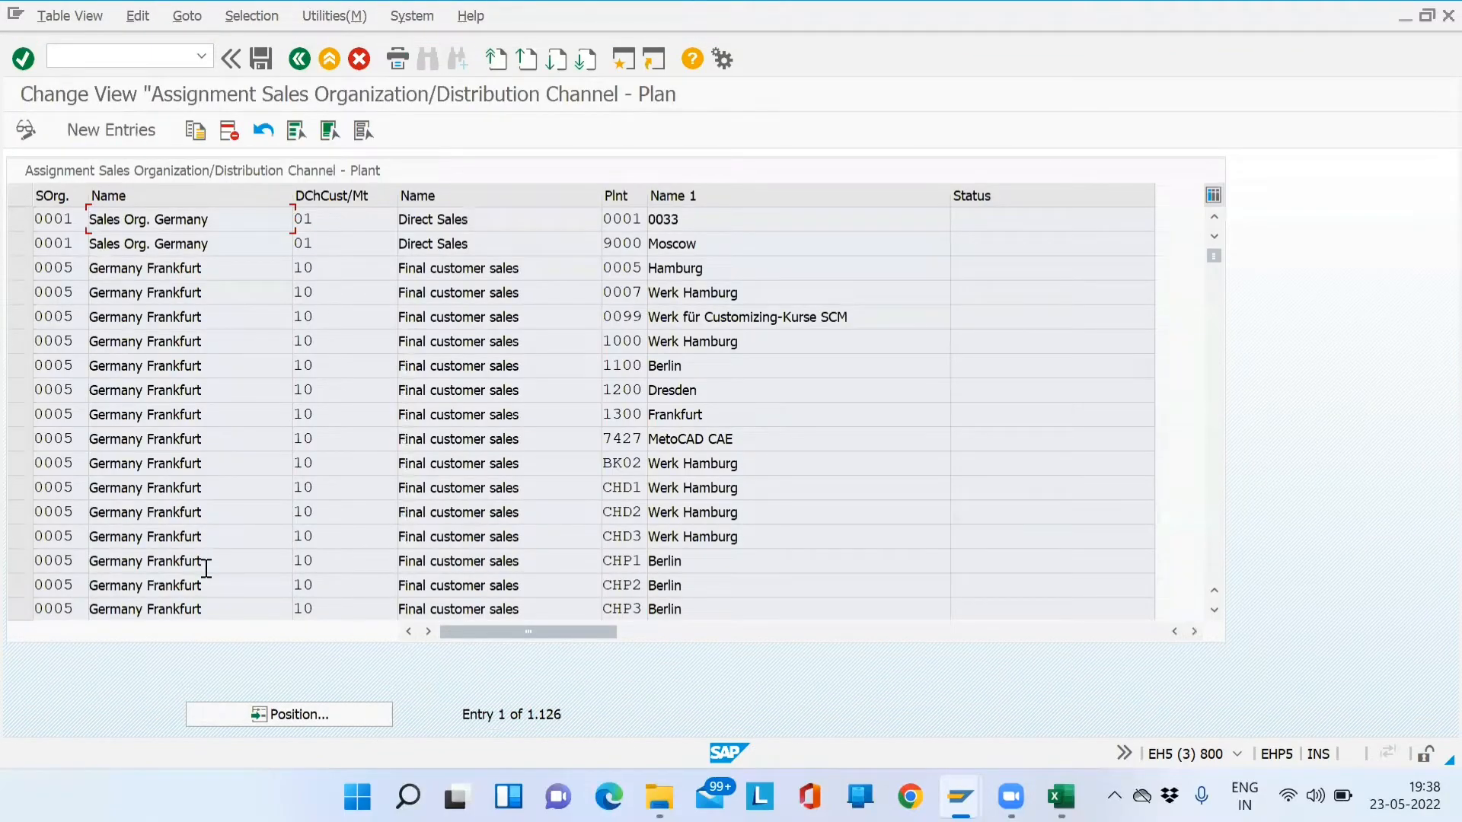
- Look up the entry for sales organization SD01 with distribution channel DM
left_click(236, 719)
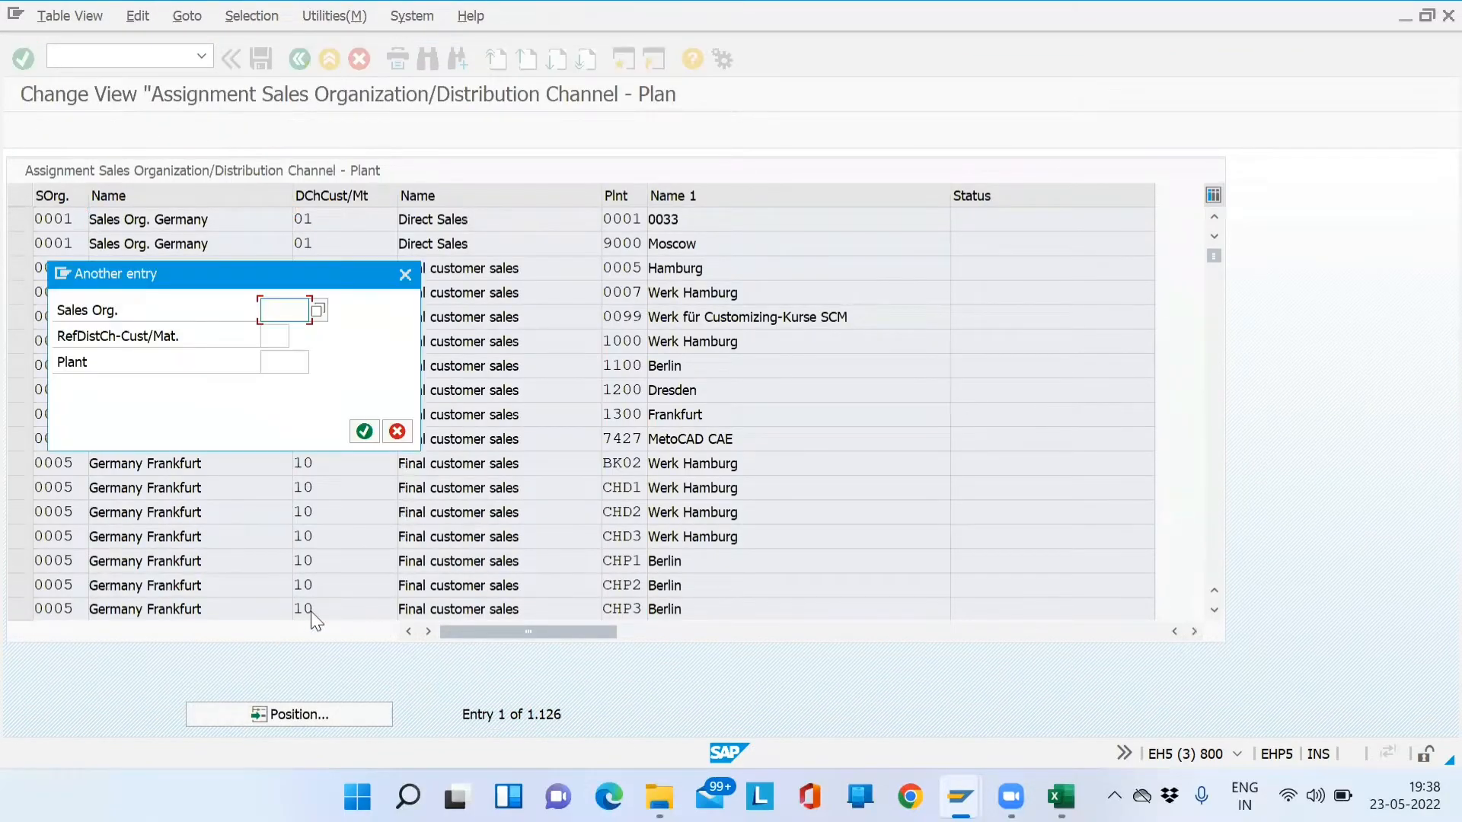
type("01")
key("Tab")
type("DM")
key("Return")
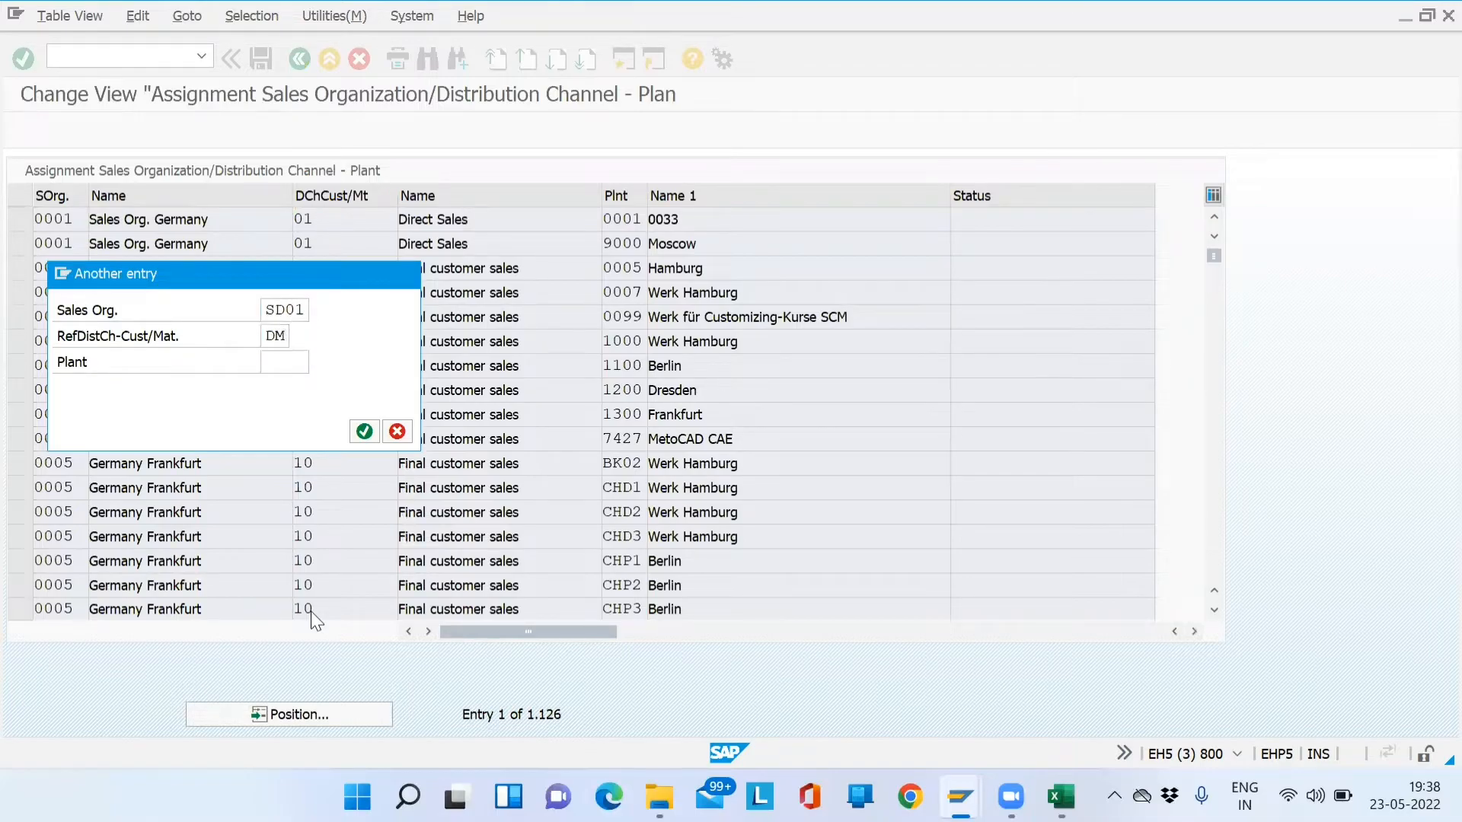
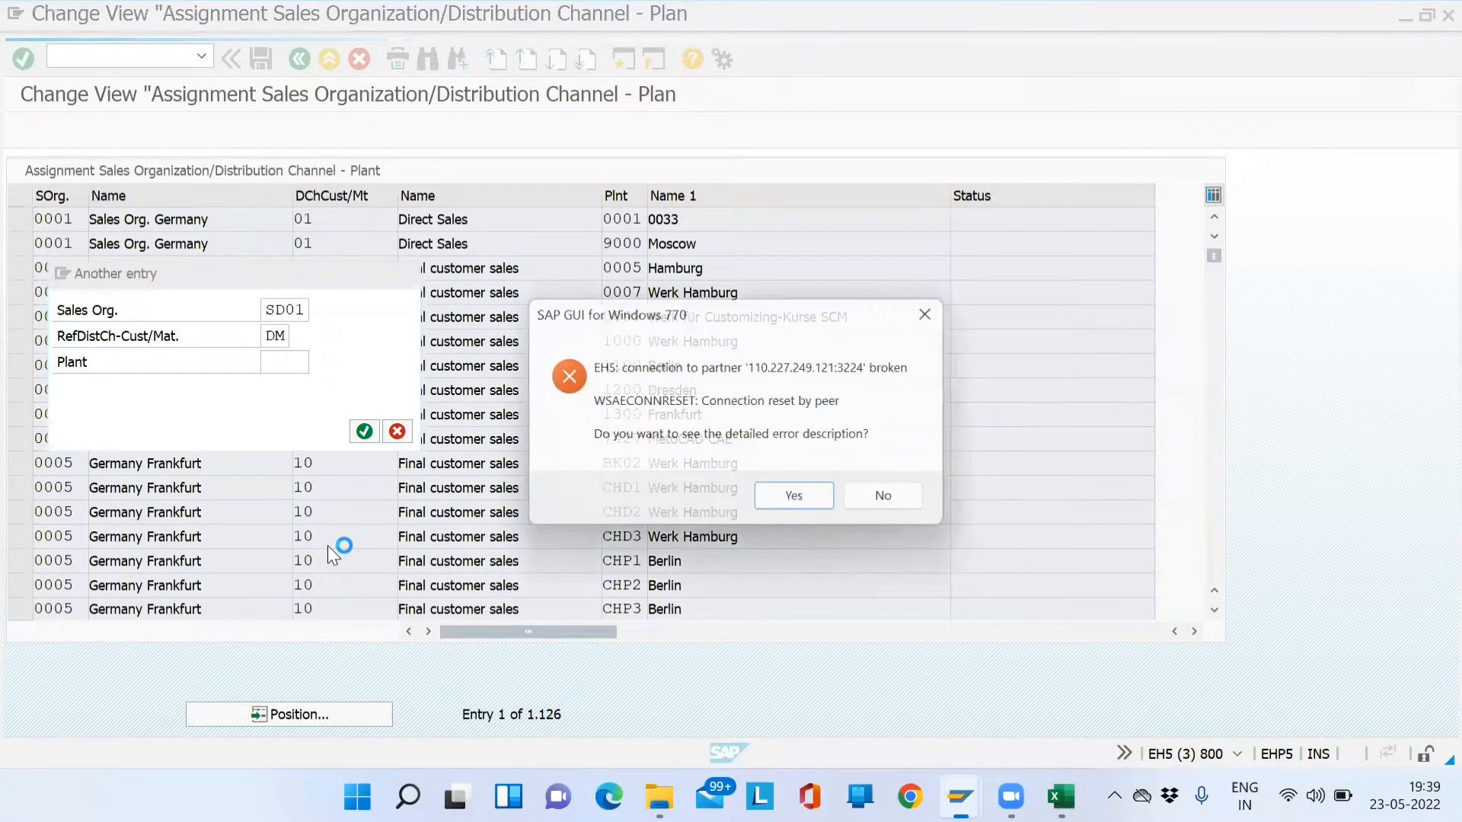
- Dismiss the connection error and log back on to Global Techsys - AK, keeping the other session
key("Return")
key("Return")
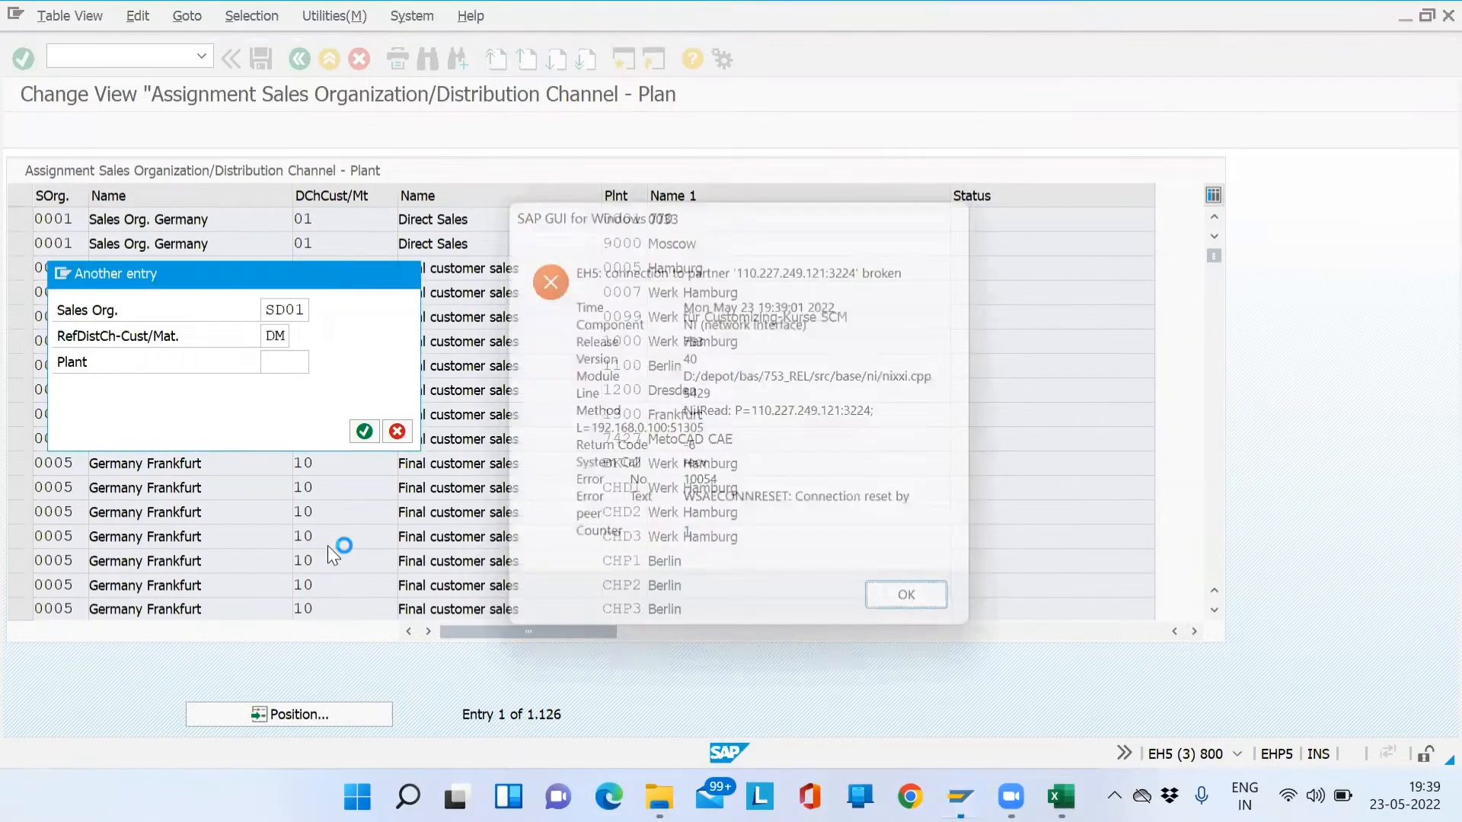
left_click(960, 796)
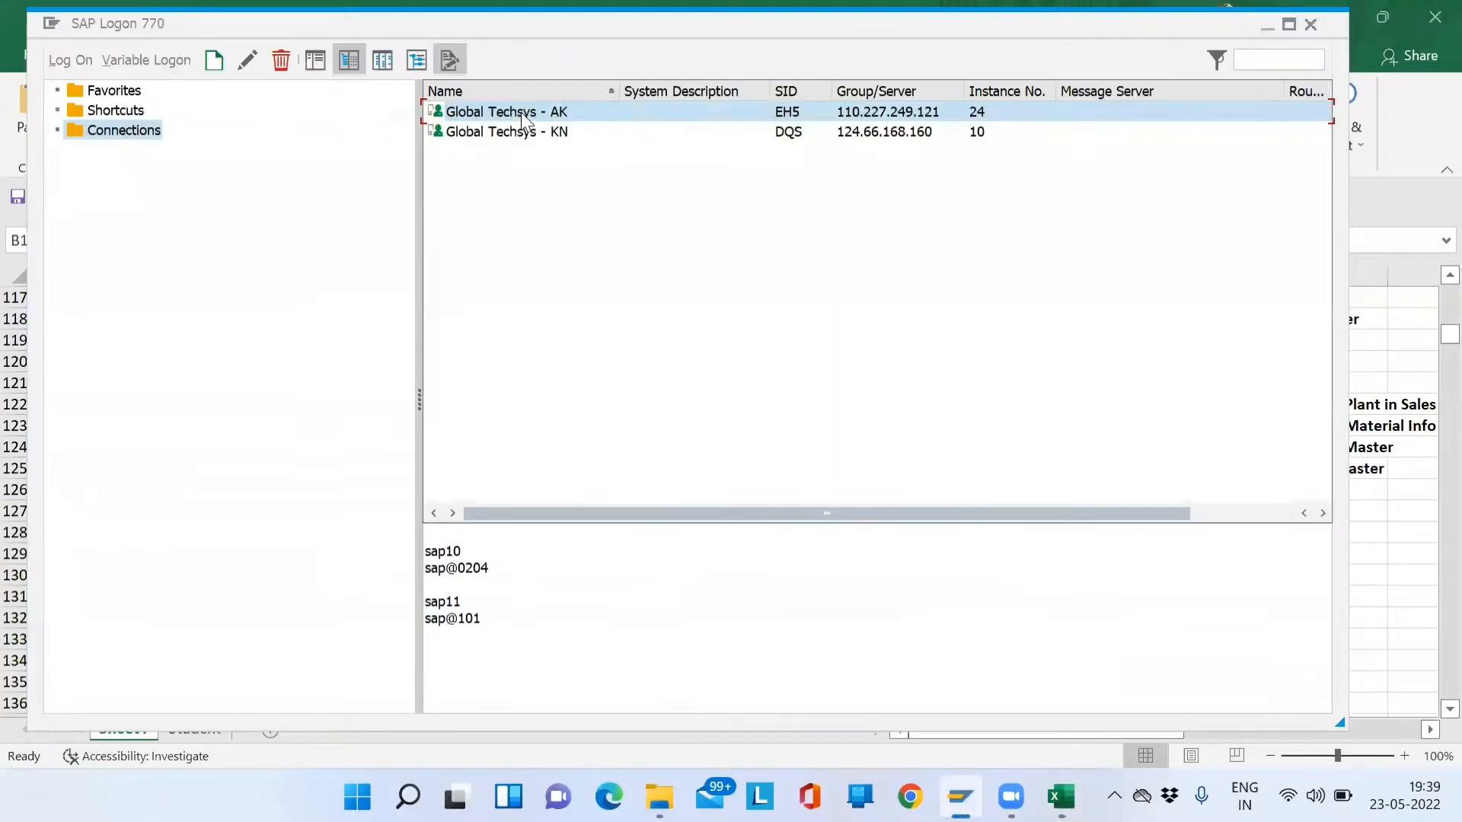
double_click(521, 112)
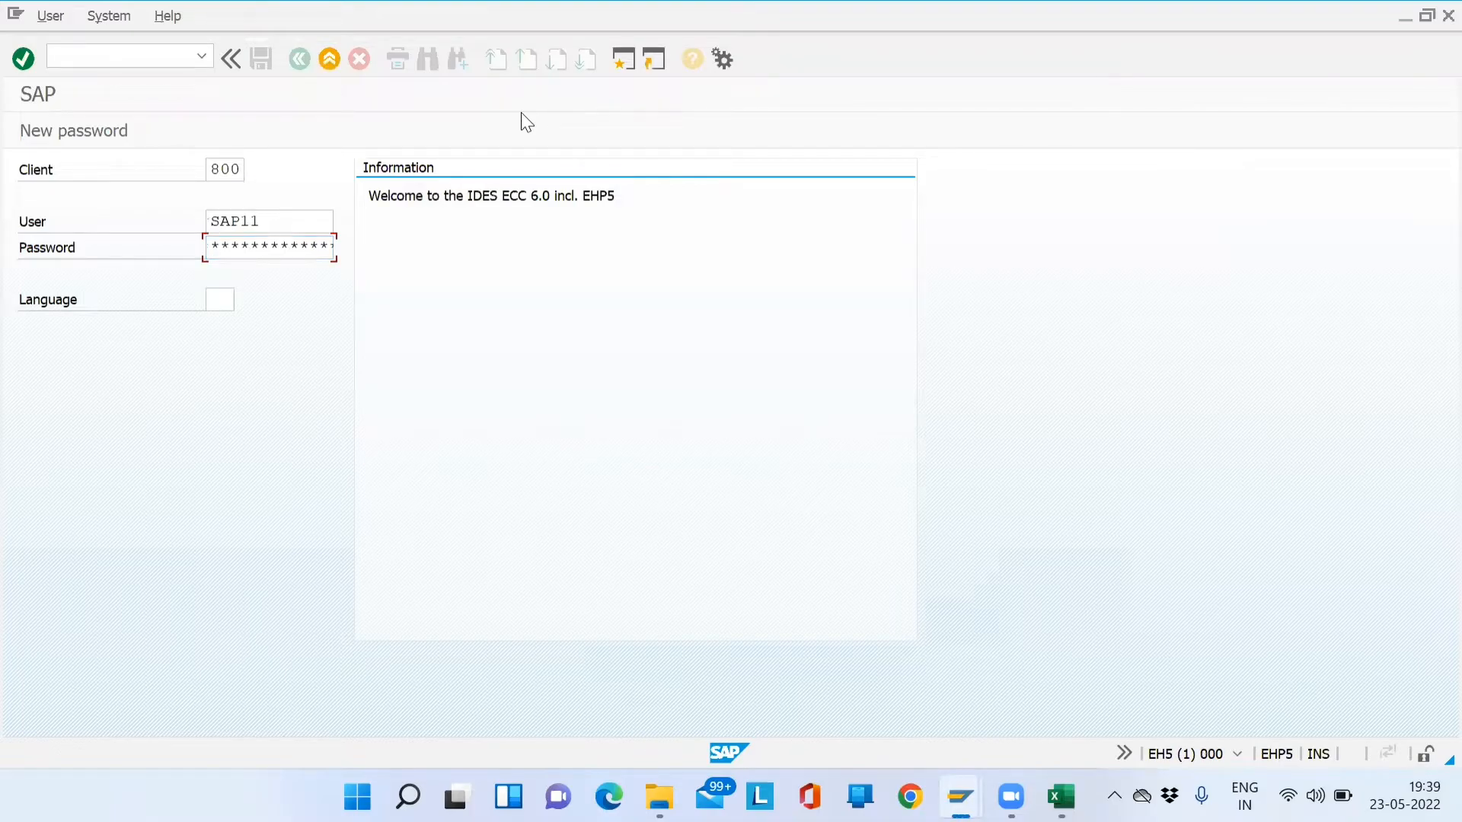
key("Return")
left_click(297, 392)
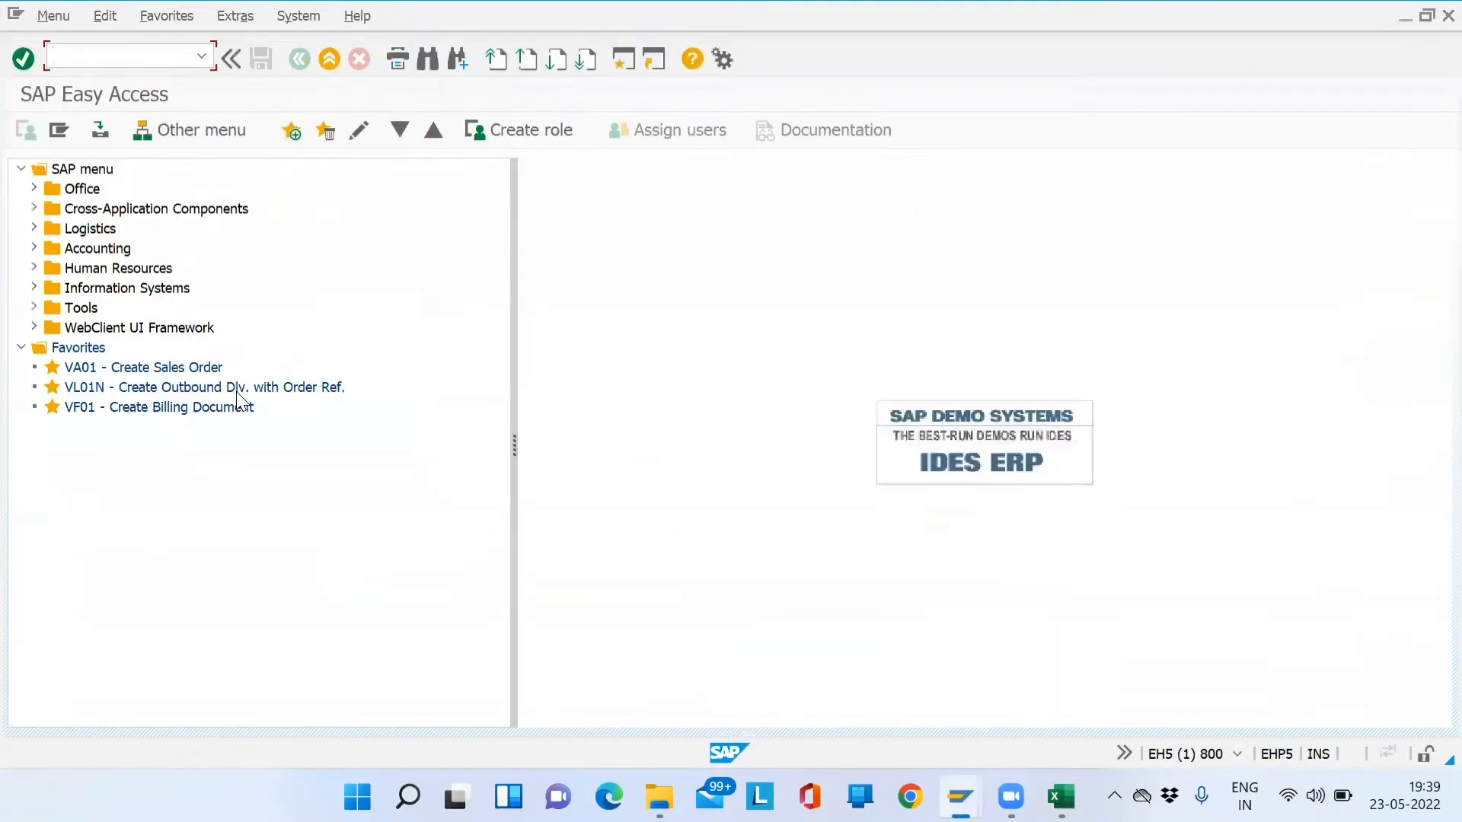
- Run SPRO and open the SAP Reference IMG
type("spro")
key("Return")
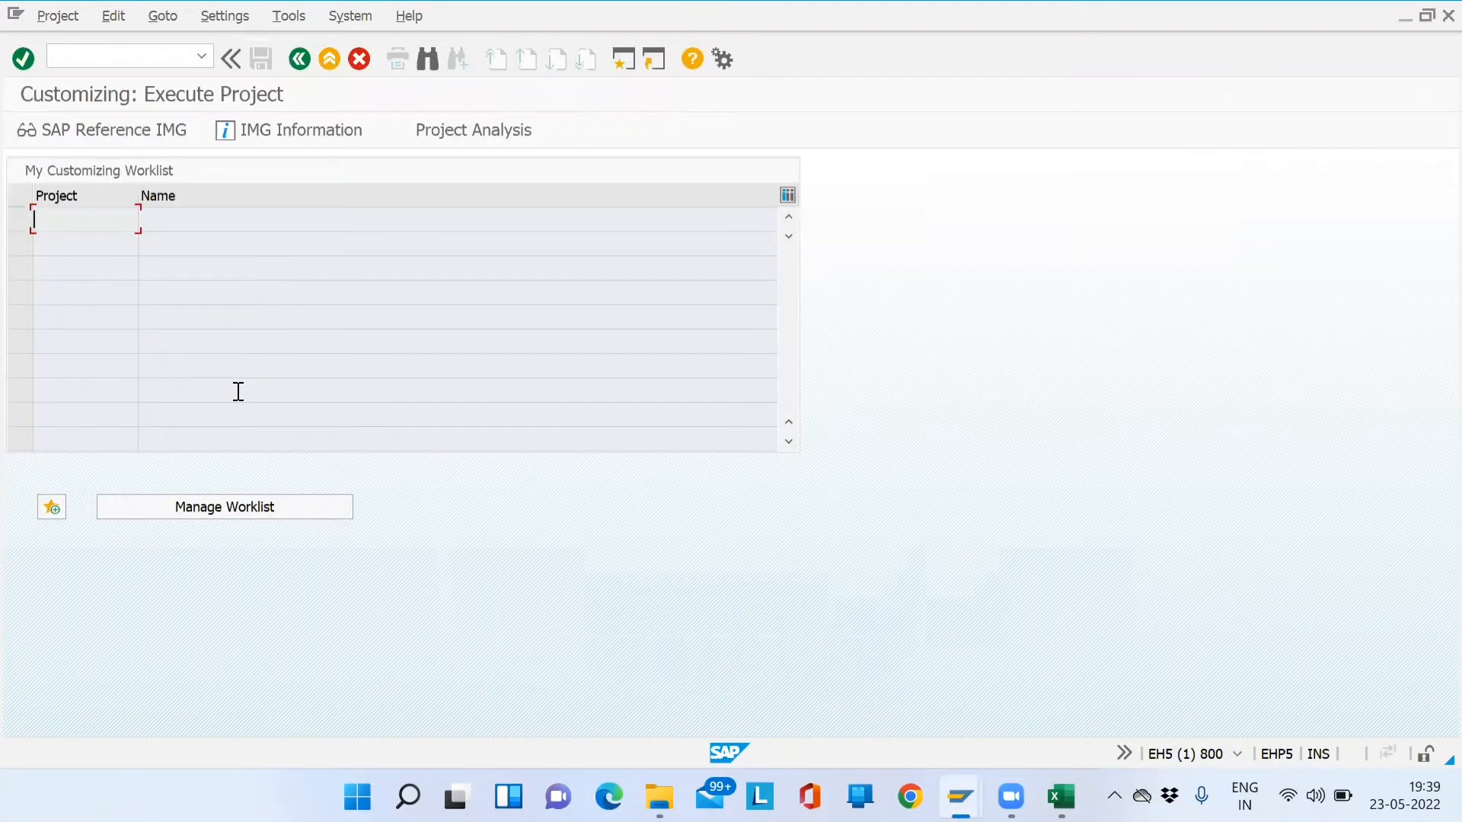
left_click(111, 139)
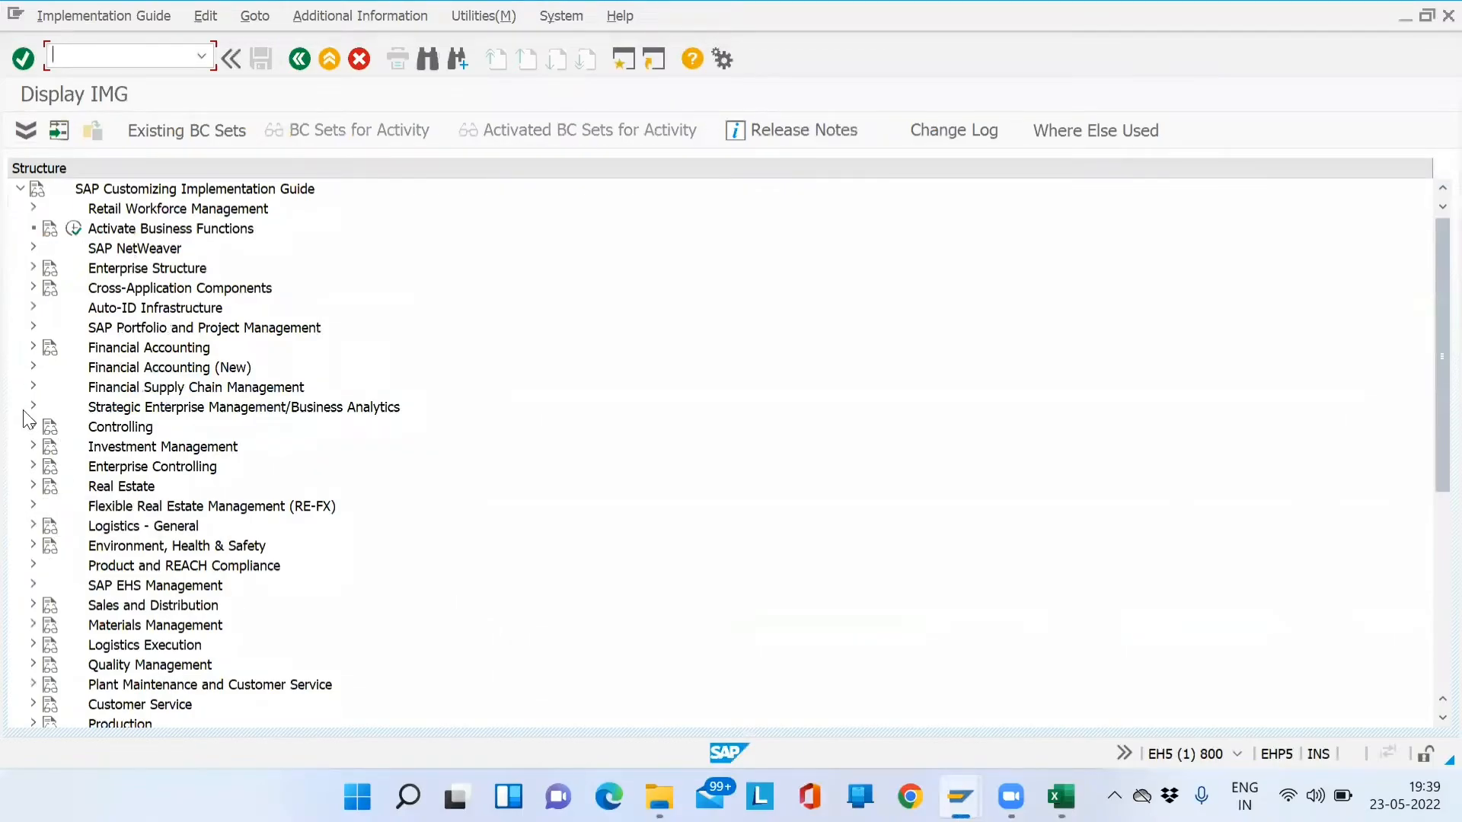
- Run Enterprise Structure > Assignment > Sales and Distribution's sales org–channel–plant activity, declining the Locked Data prompt
left_click(32, 268)
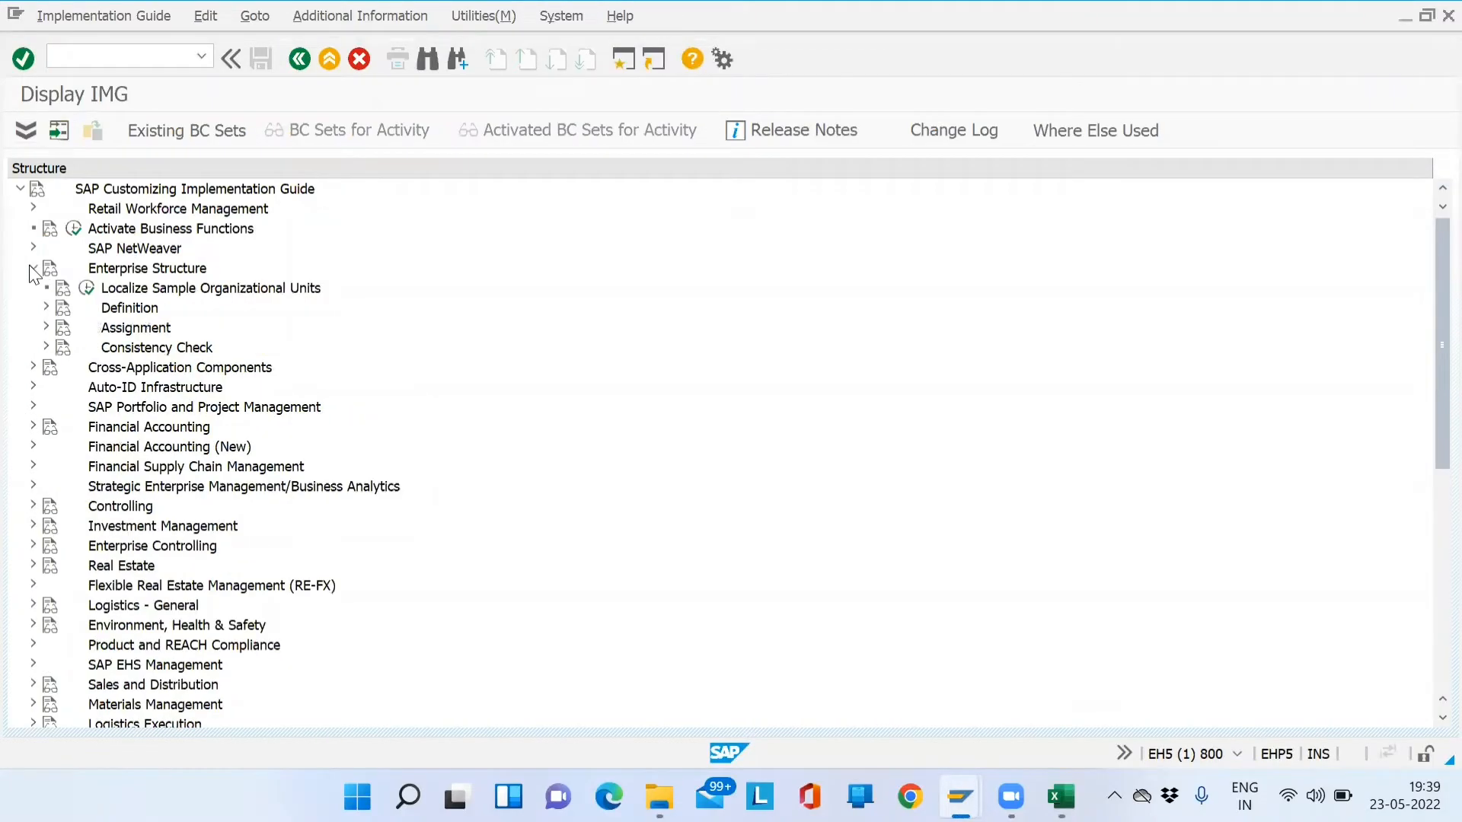
left_click(45, 327)
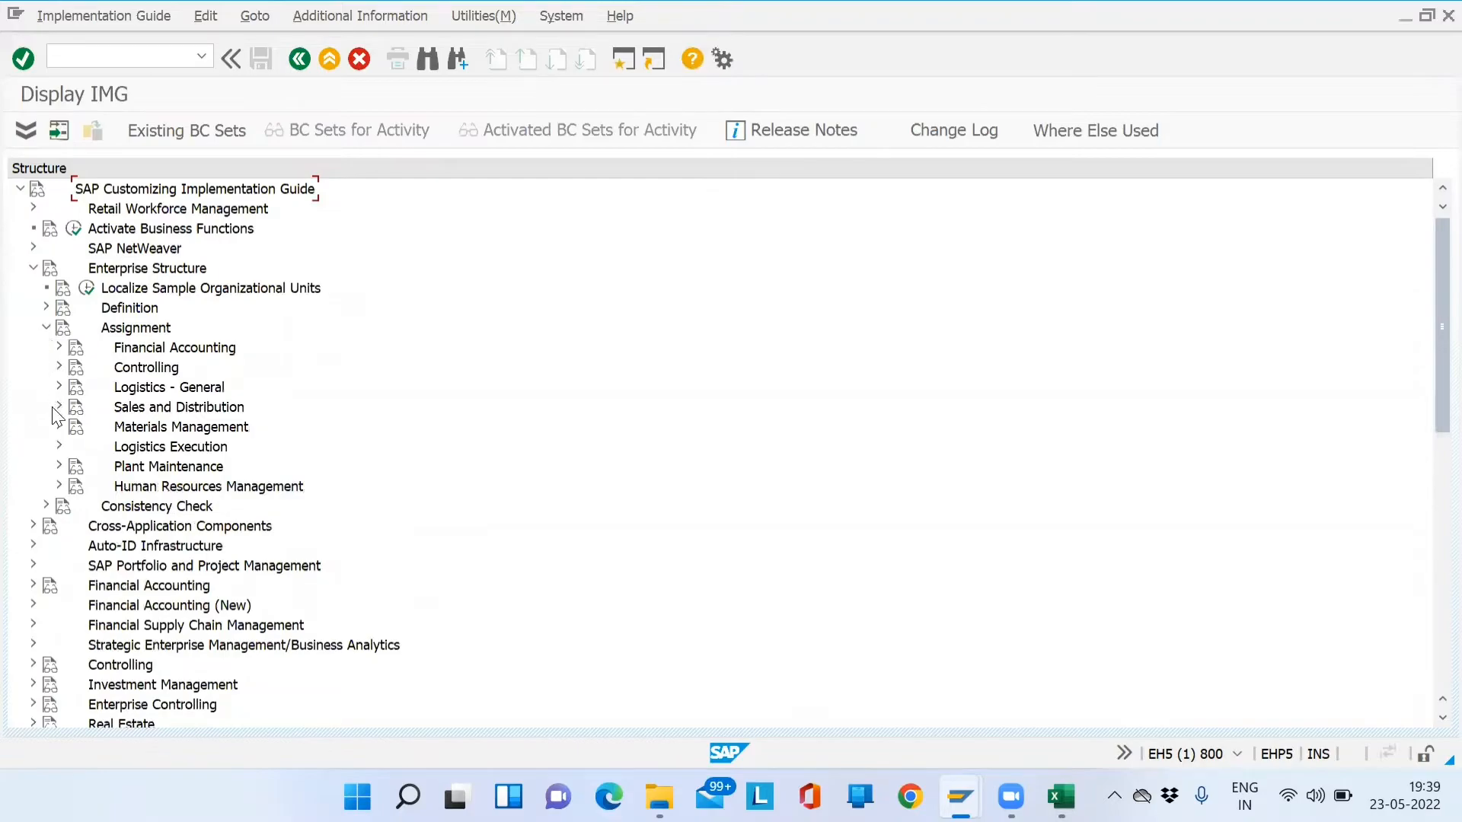
left_click(58, 407)
left_click(267, 549)
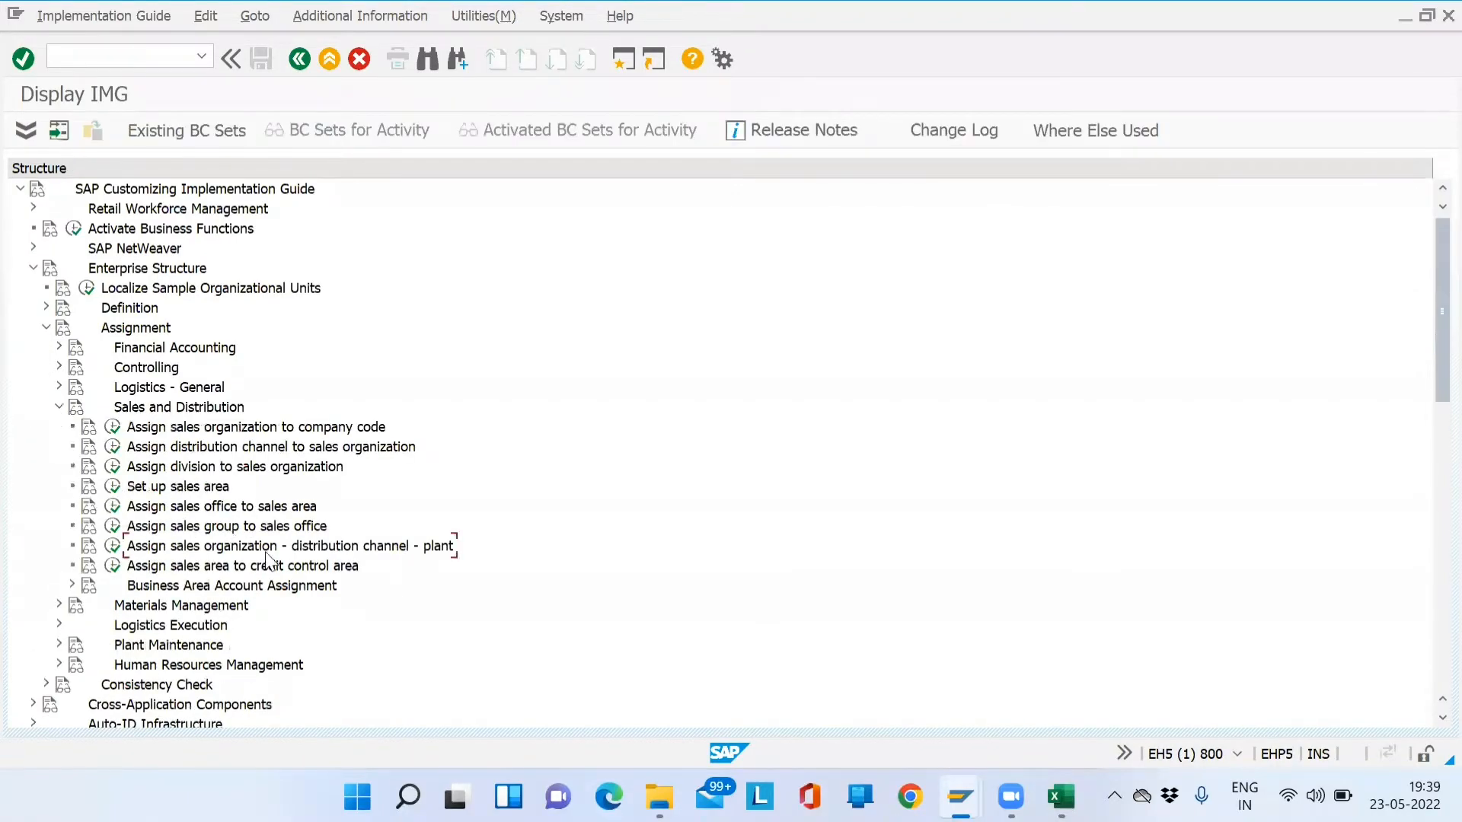
left_click(114, 550)
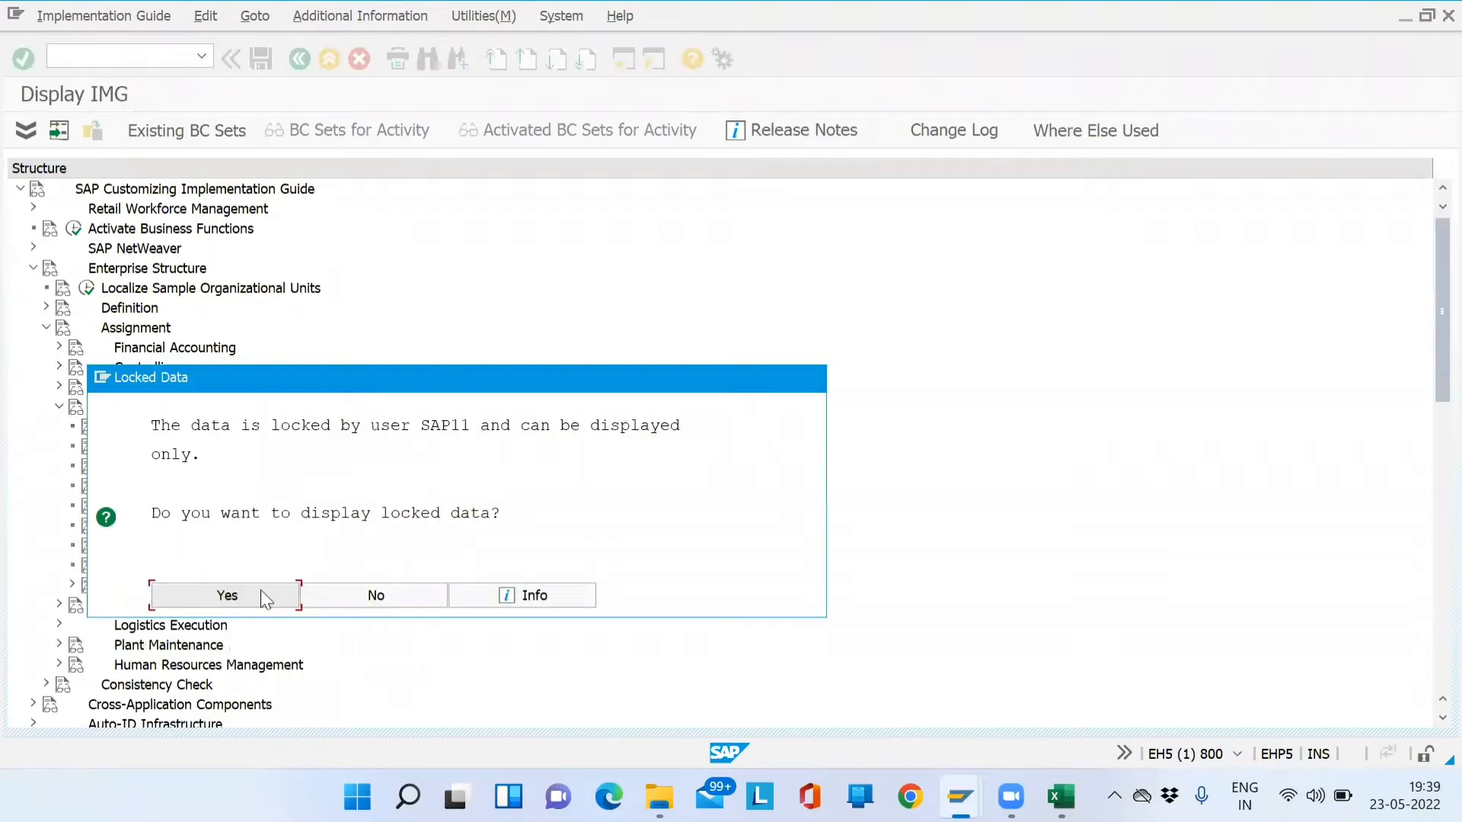
left_click(372, 598)
- In a new session, list the user's lock entries in SM12 and delete both (MARA, RSTABLE)
left_click(617, 66)
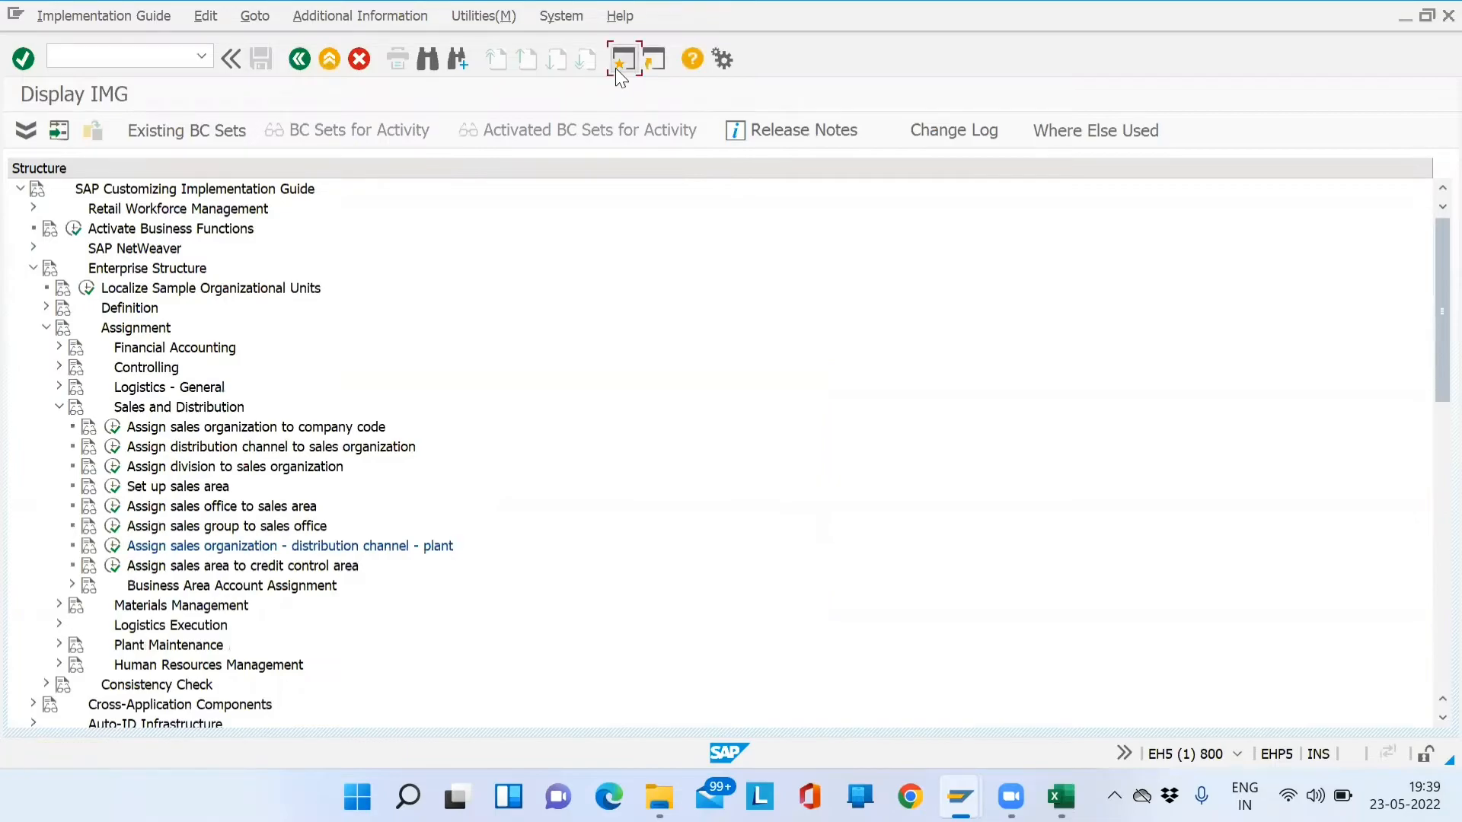
type("sm12")
key("Return")
left_click_drag(287, 301, 143, 306)
left_click(289, 303)
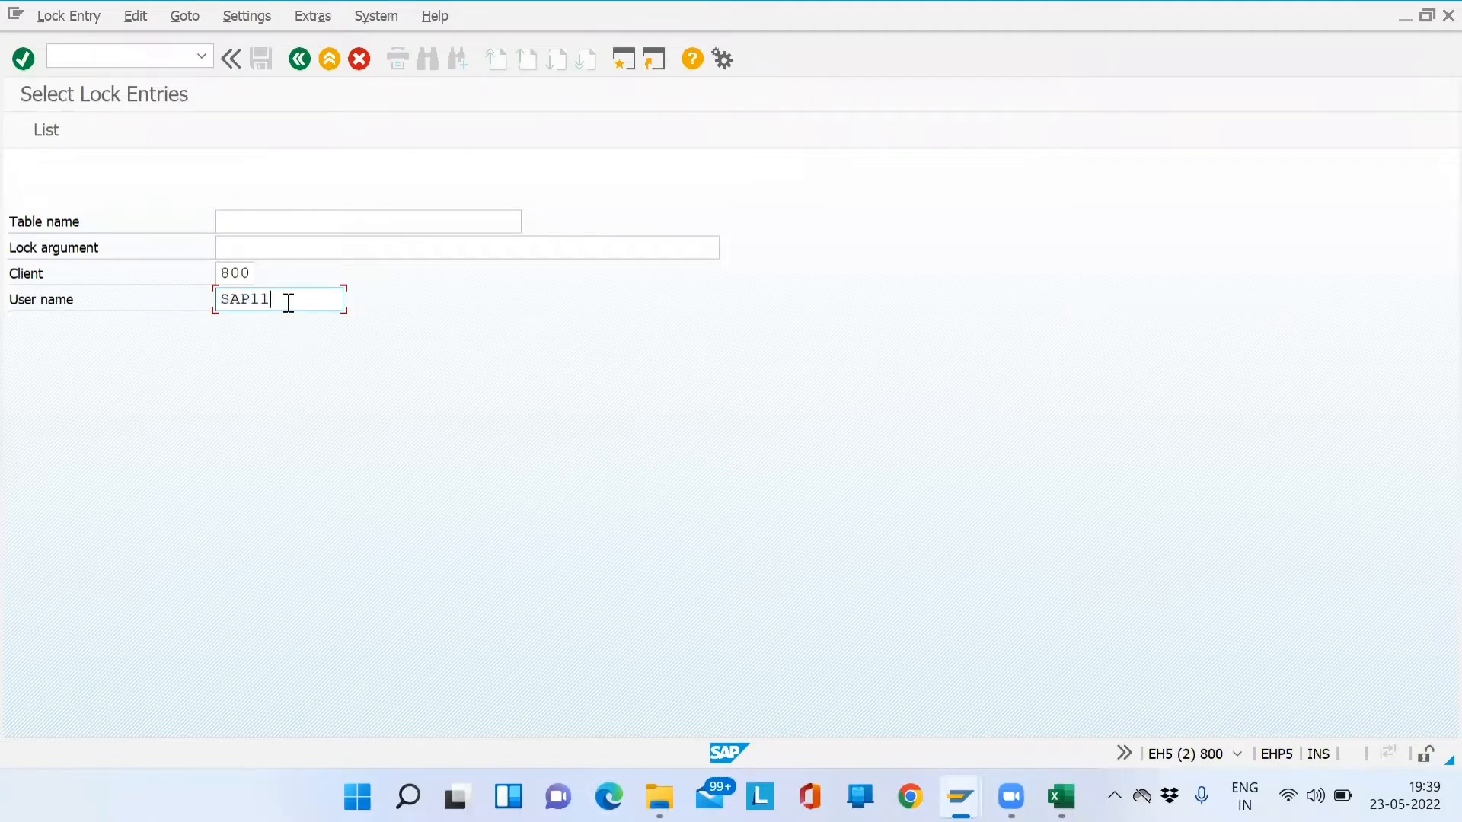
key("Return")
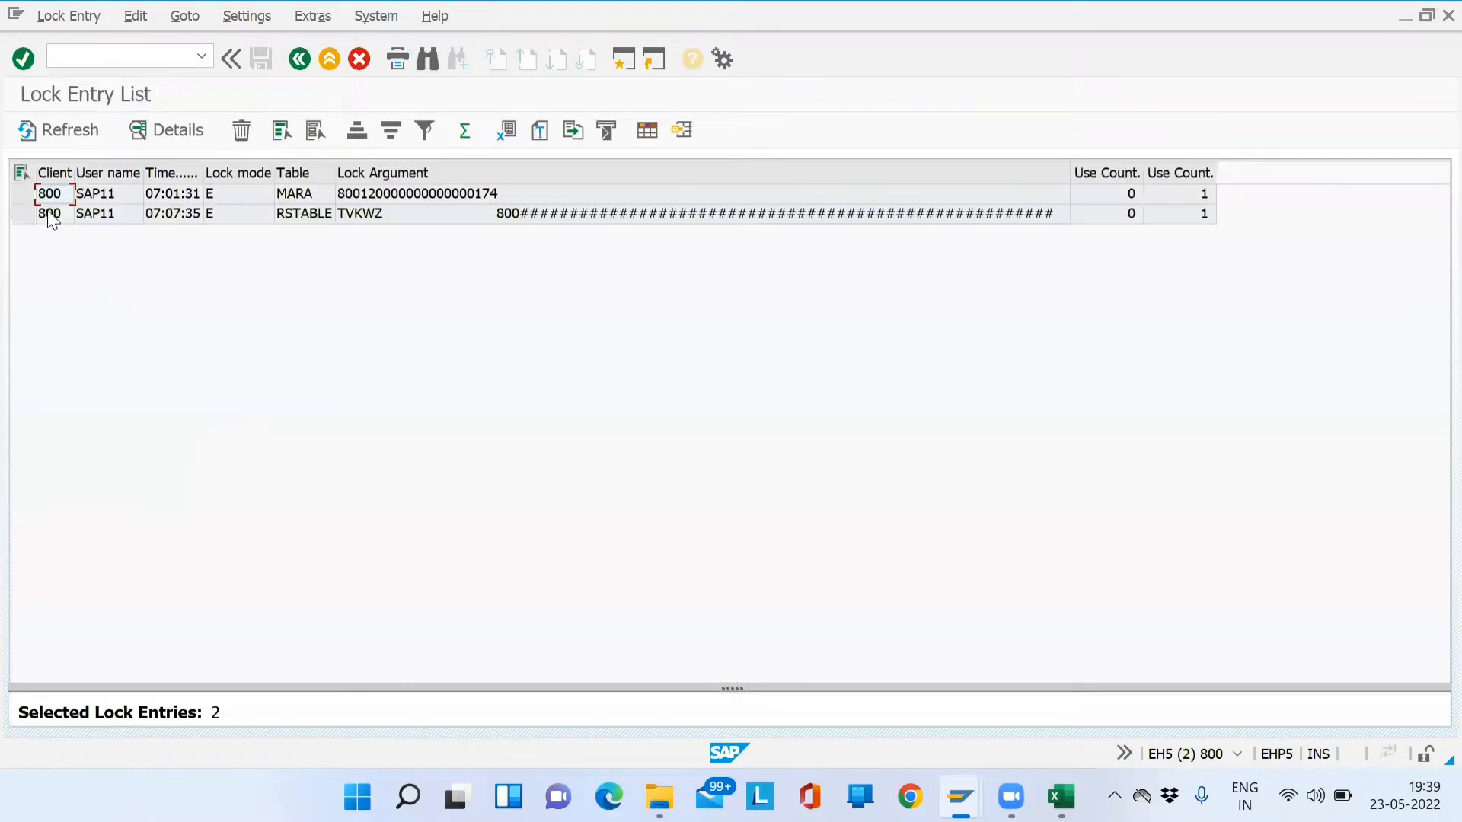
left_click(21, 174)
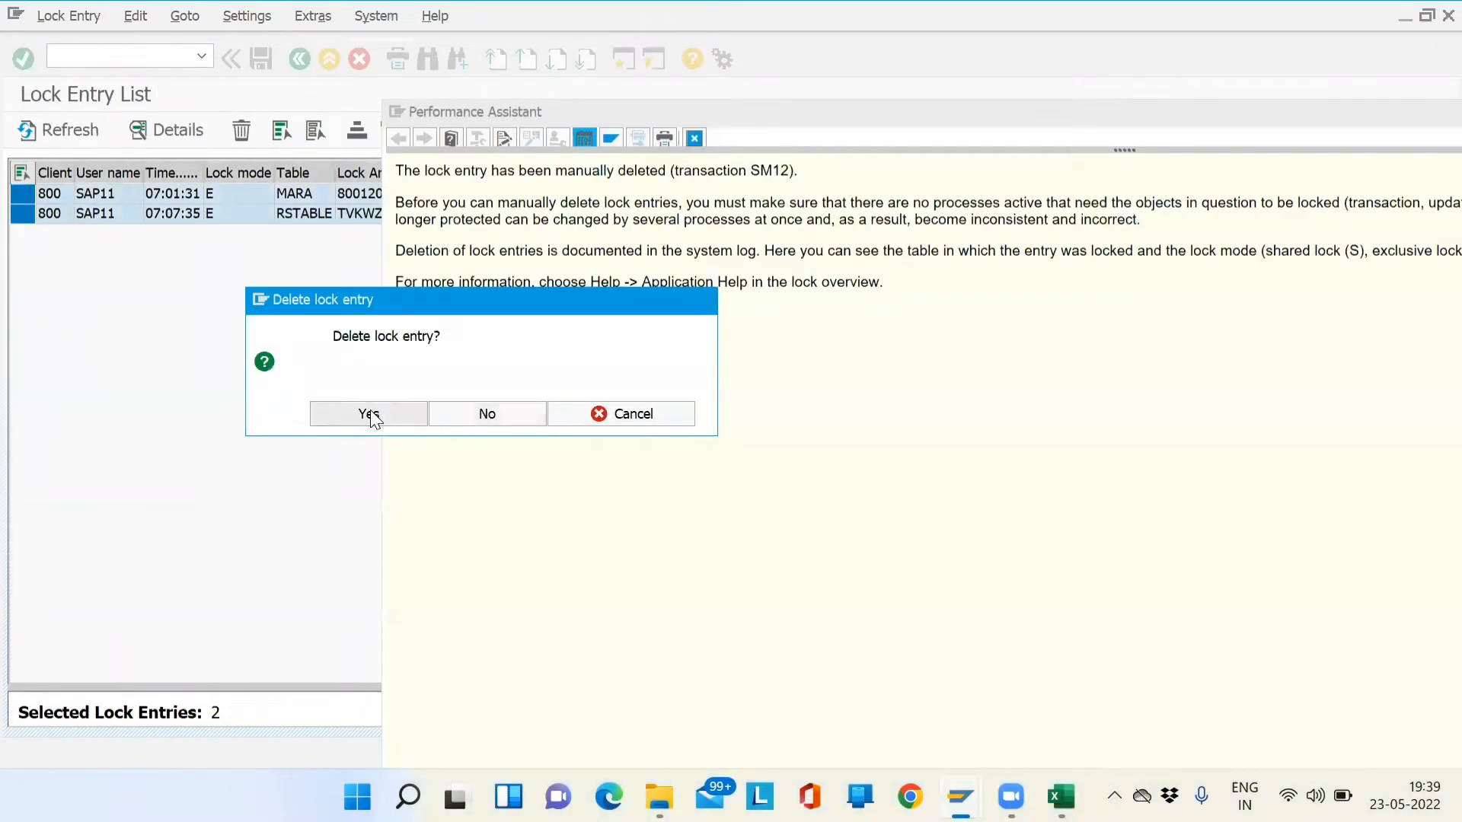
left_click(370, 414)
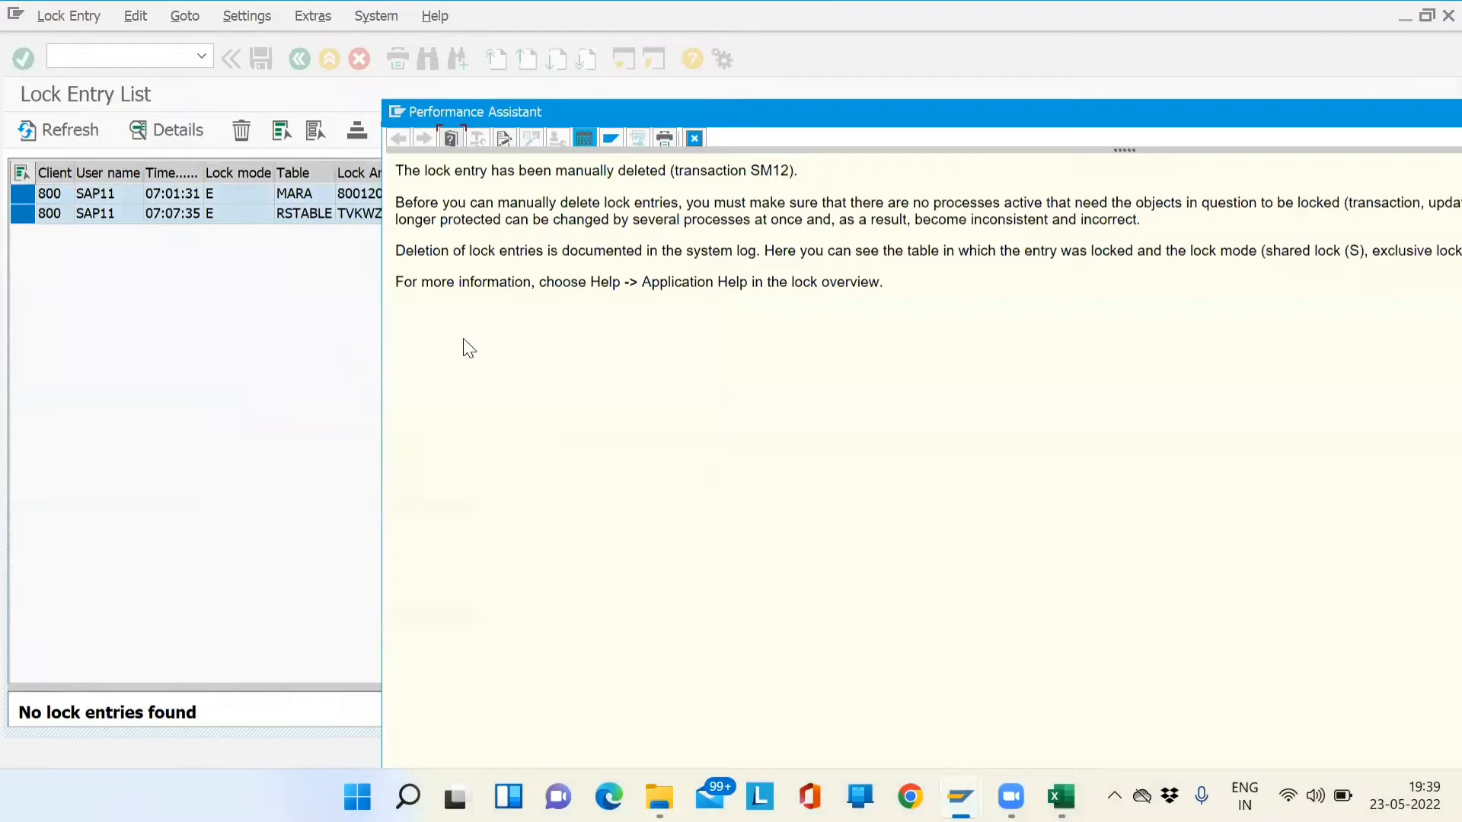
left_click(697, 143)
left_click(308, 61)
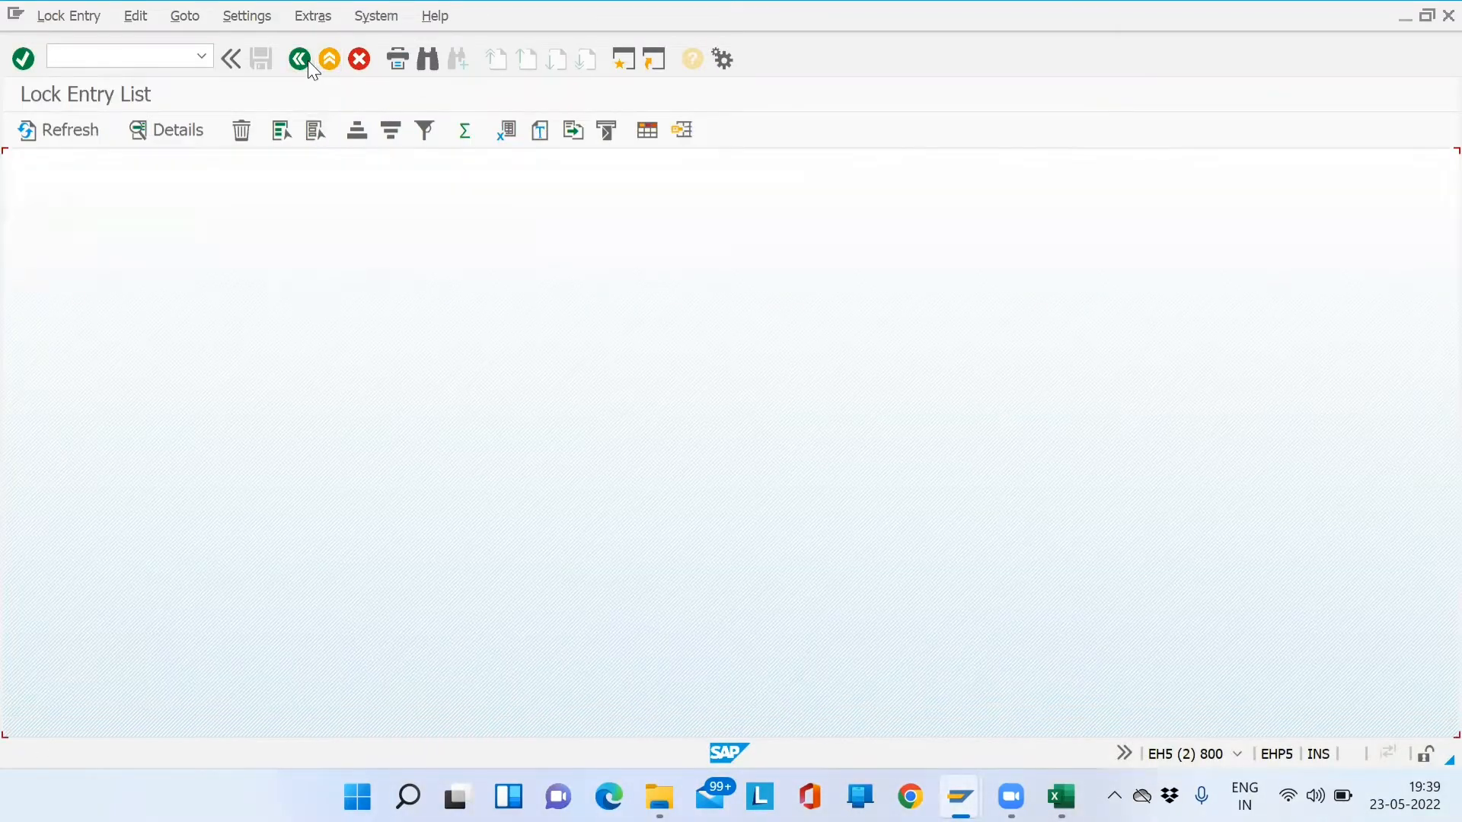
left_click(330, 61)
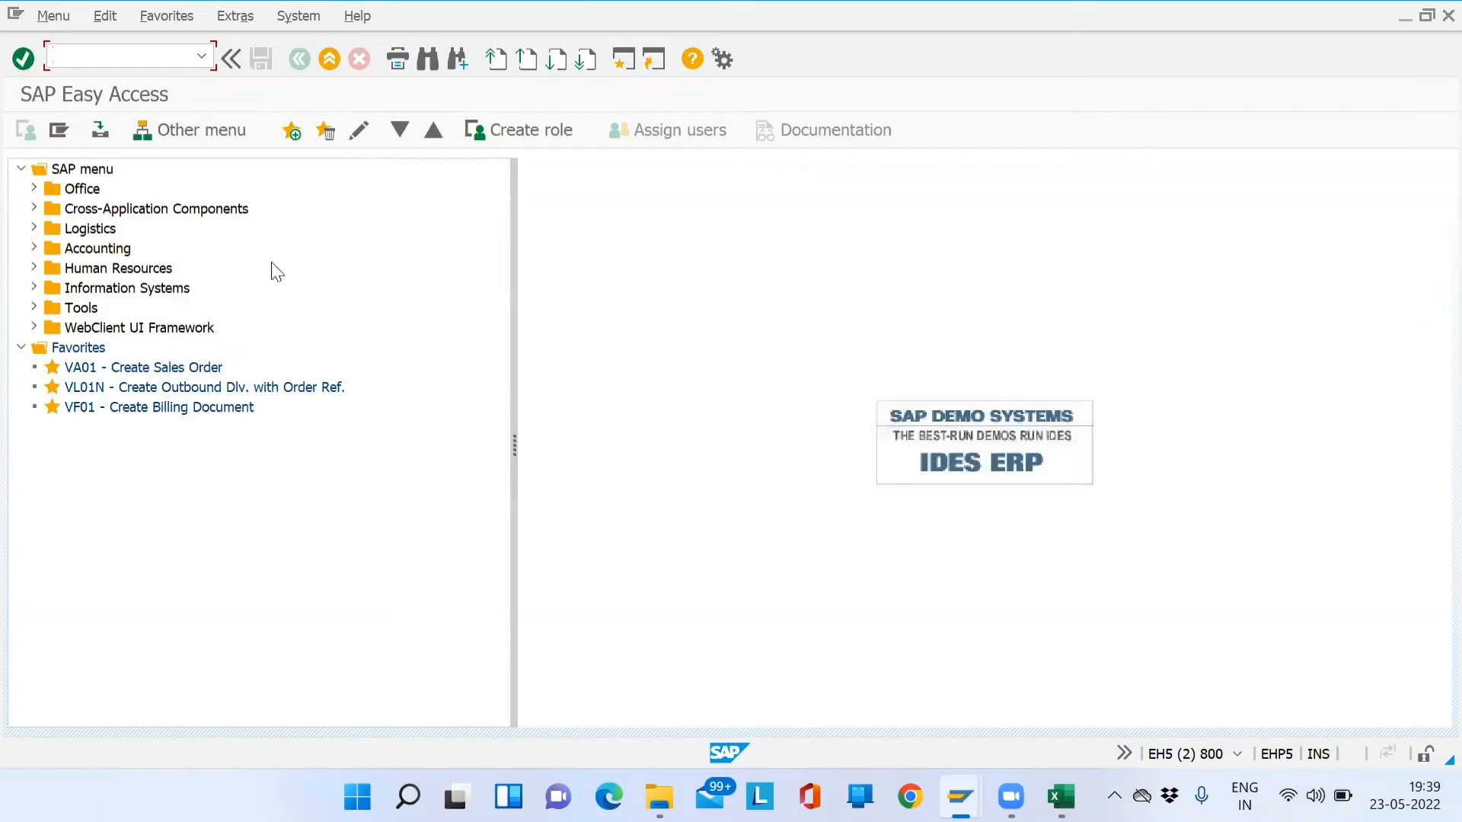
- Rerun the sales org–channel–plant assignment and position on sales organization SD01, channel DM
left_click(331, 65)
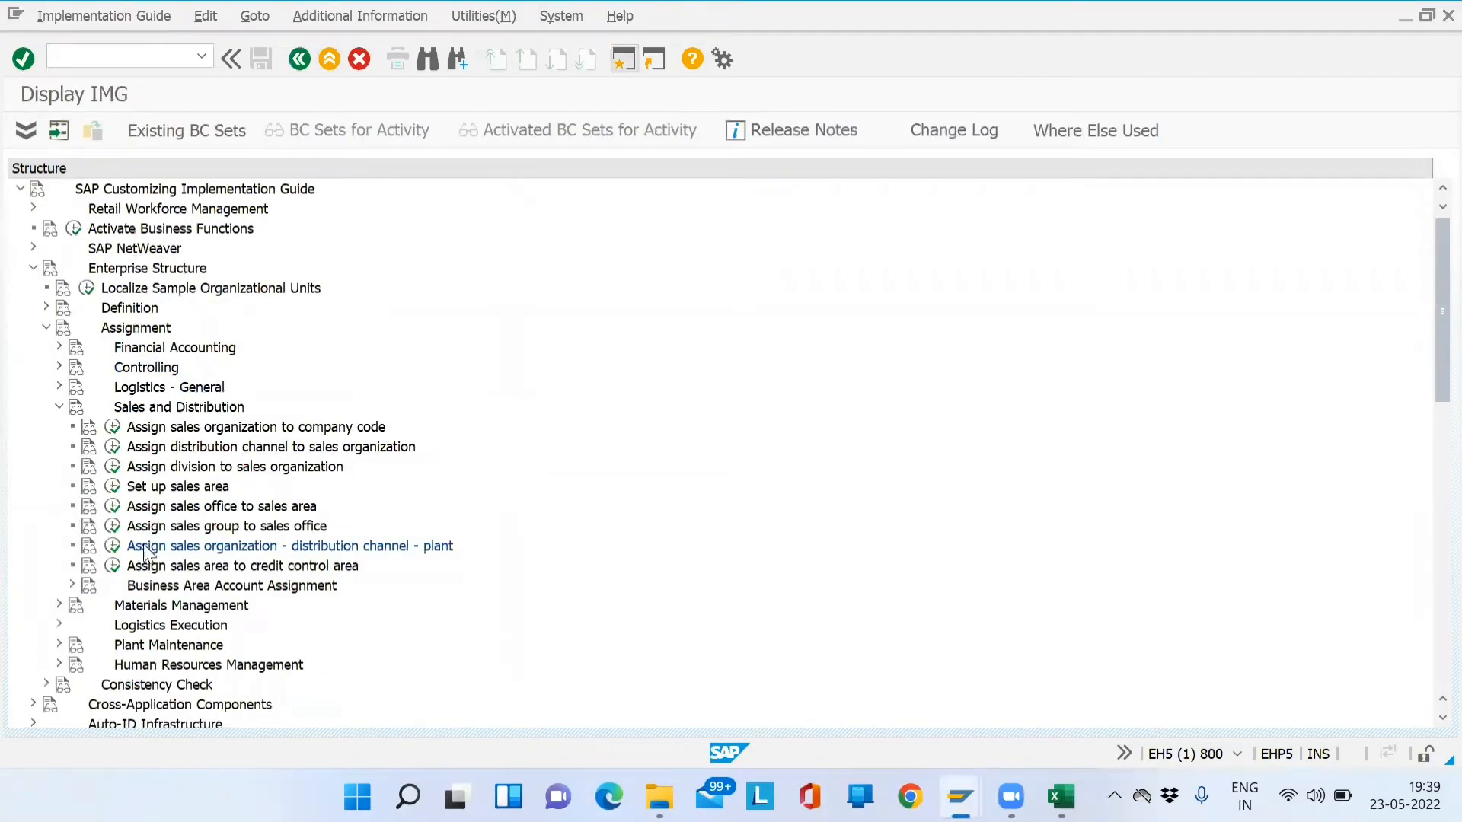
left_click(112, 547)
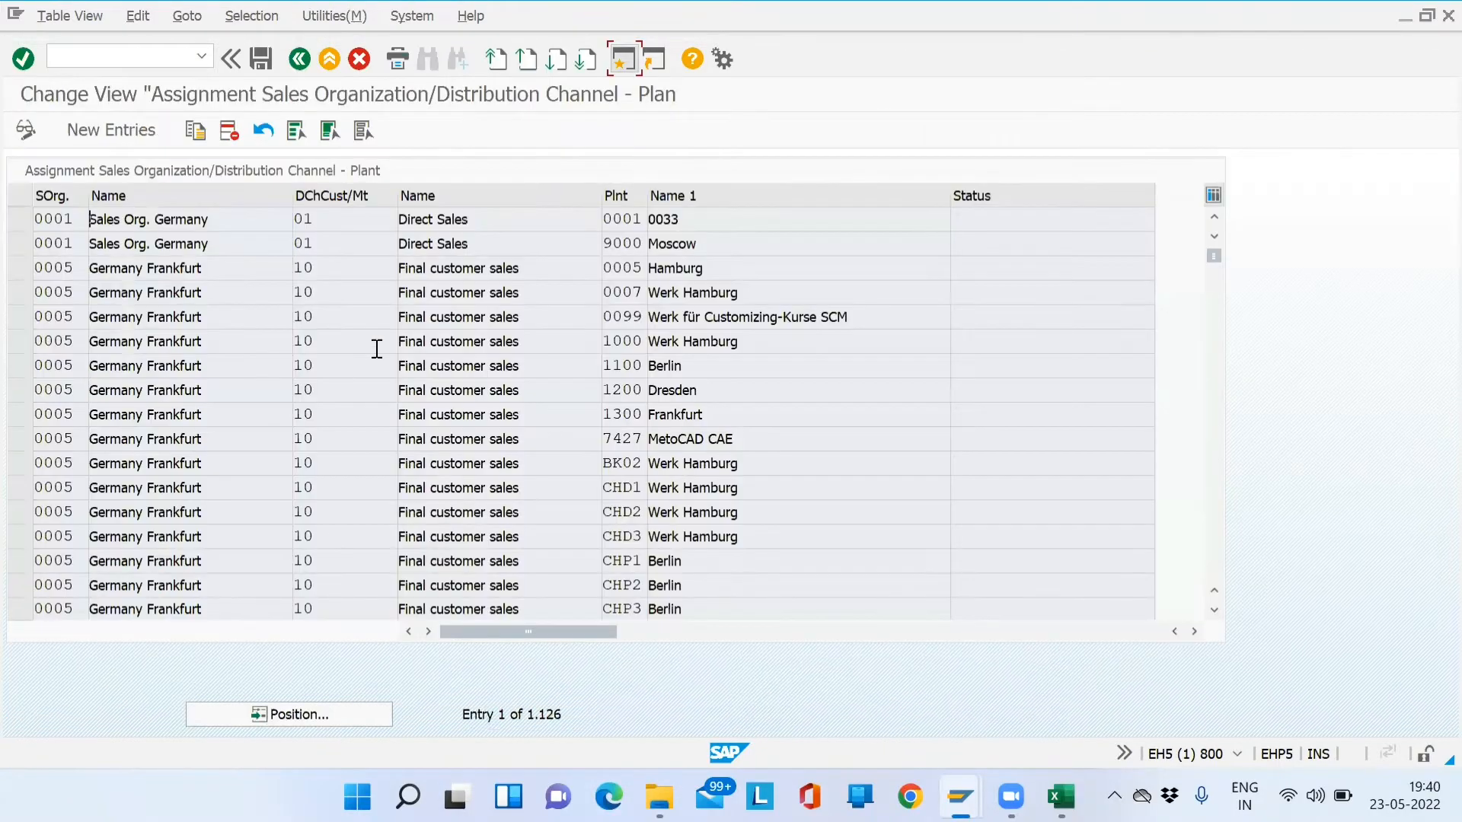
left_click(277, 711)
type("SD01")
key("Tab")
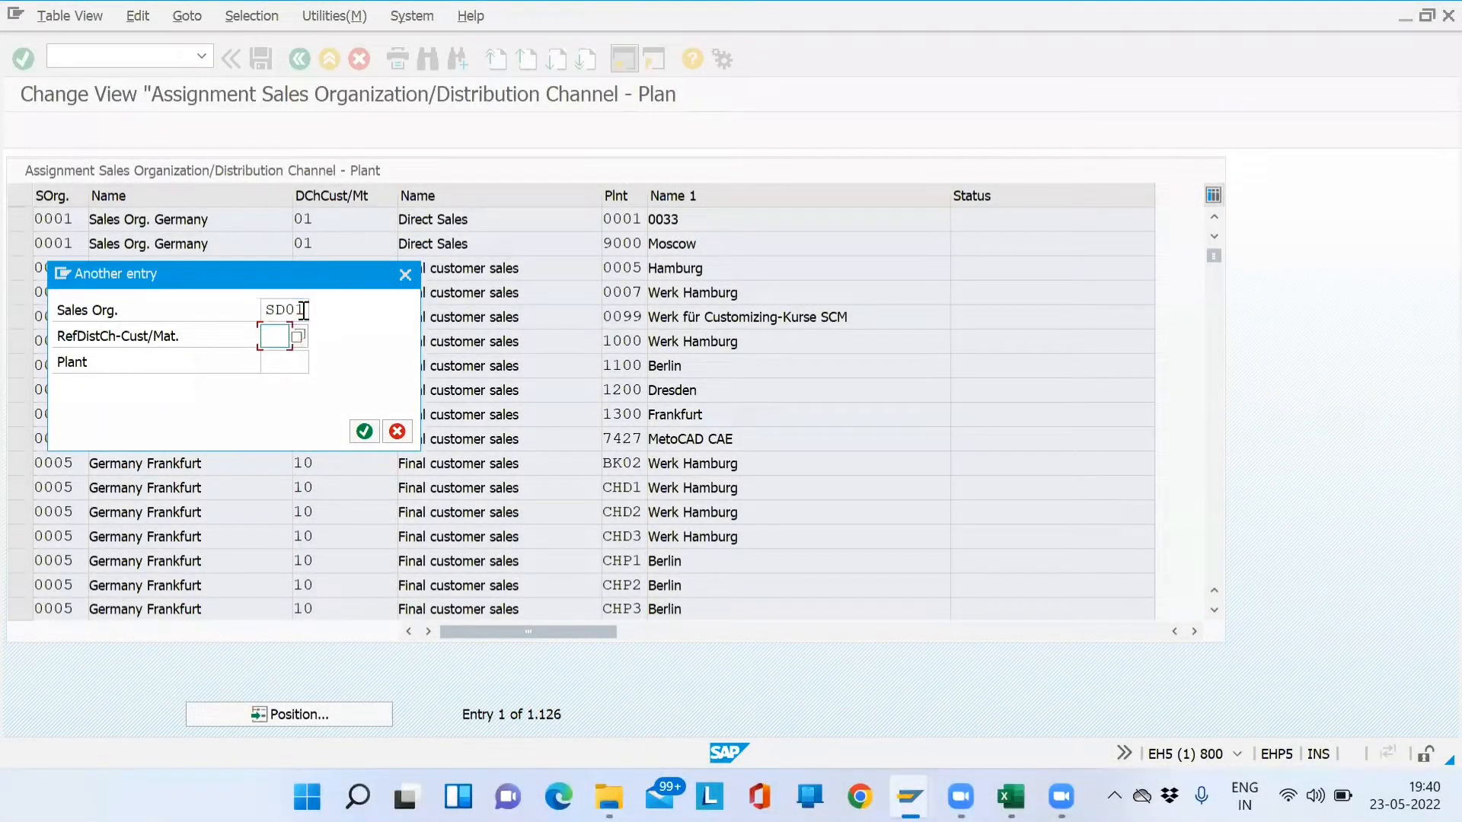
type("DM")
key("Tab")
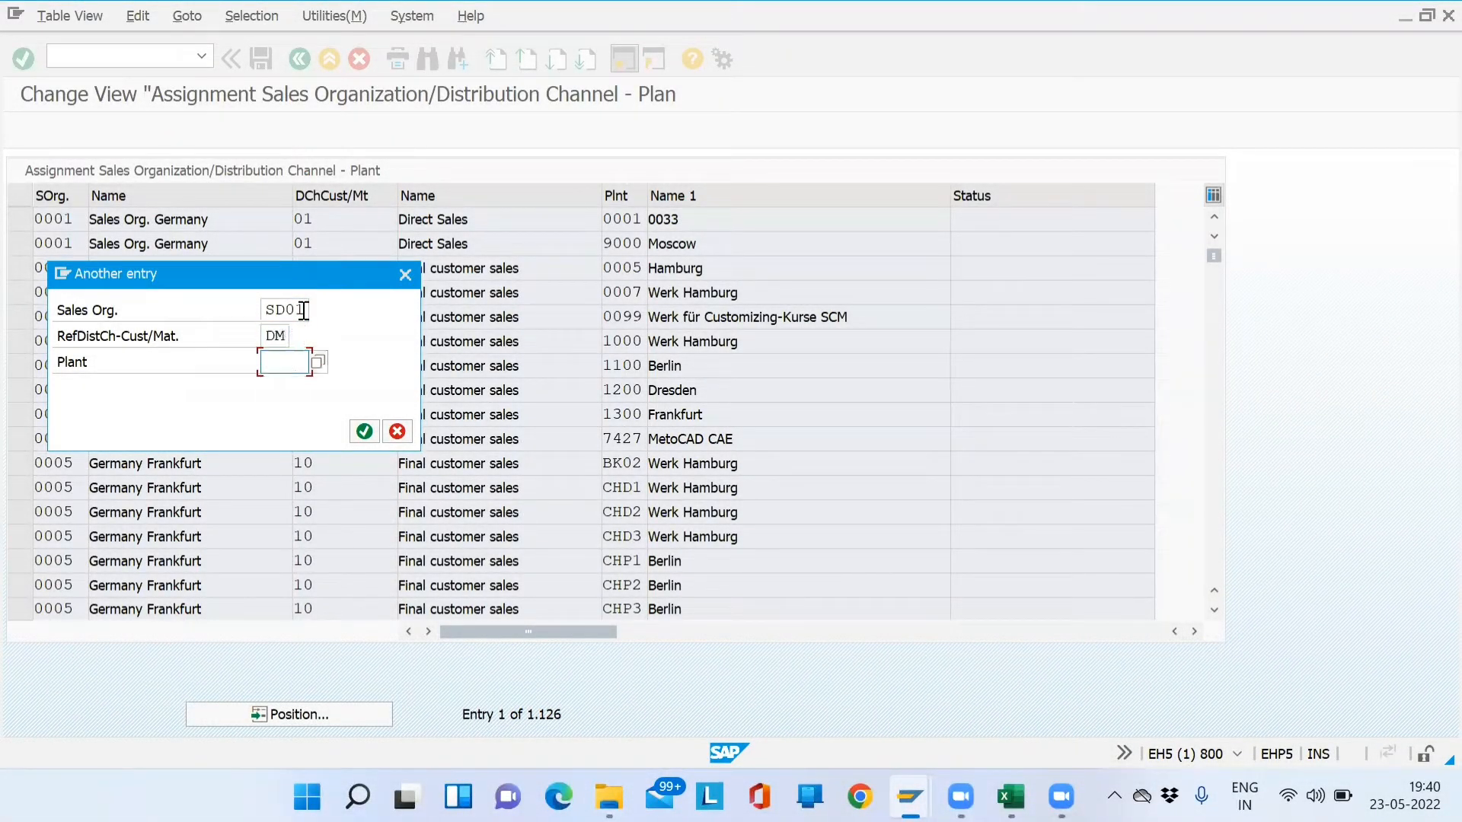
key("Return")
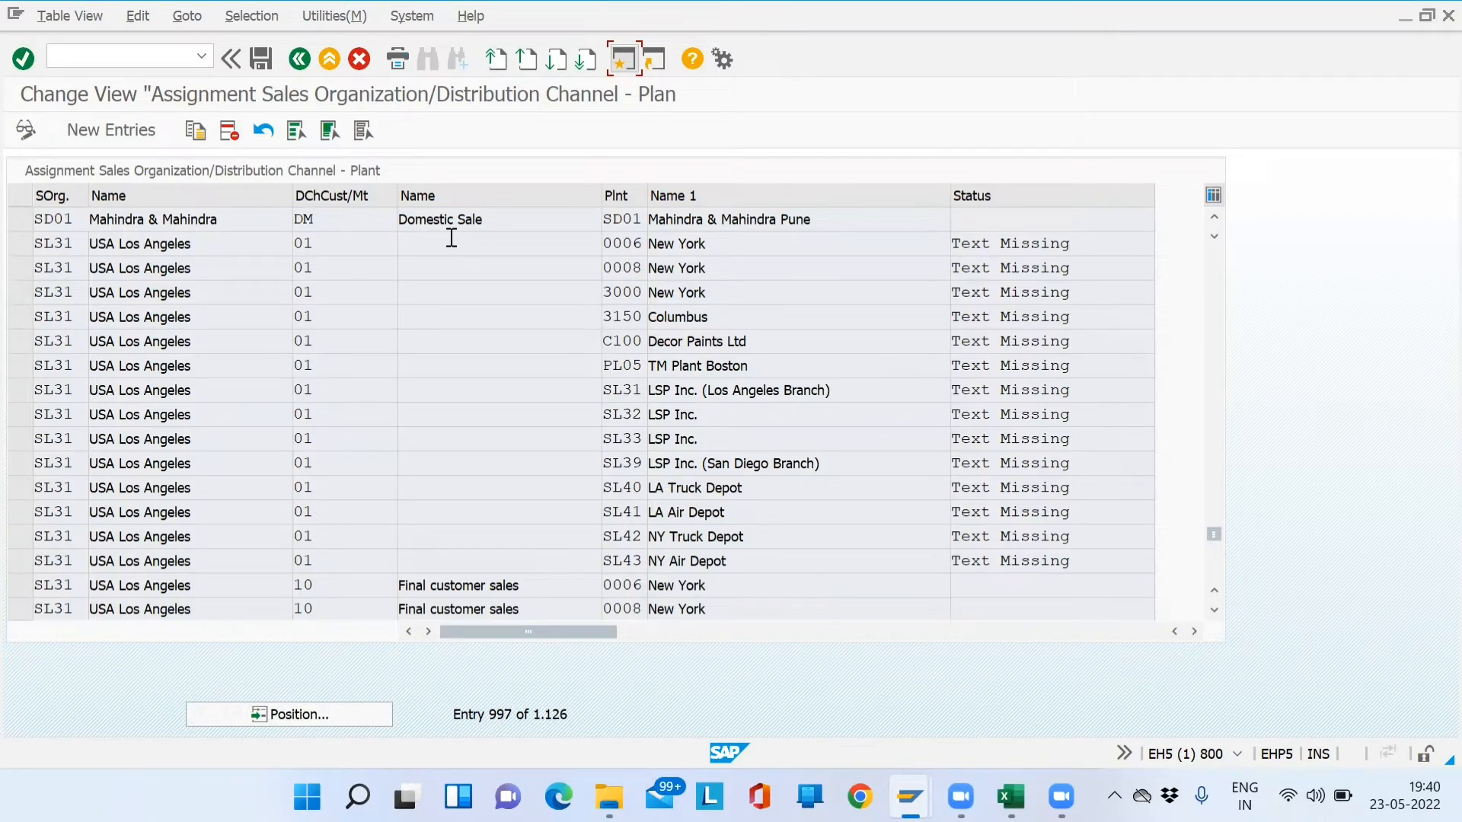
left_click(386, 228)
- Verify the SD01 / DM row is assigned to plant SD01, then start a new session
key("alt+Tab")
key("alt+Tab")
key("alt+Tab")
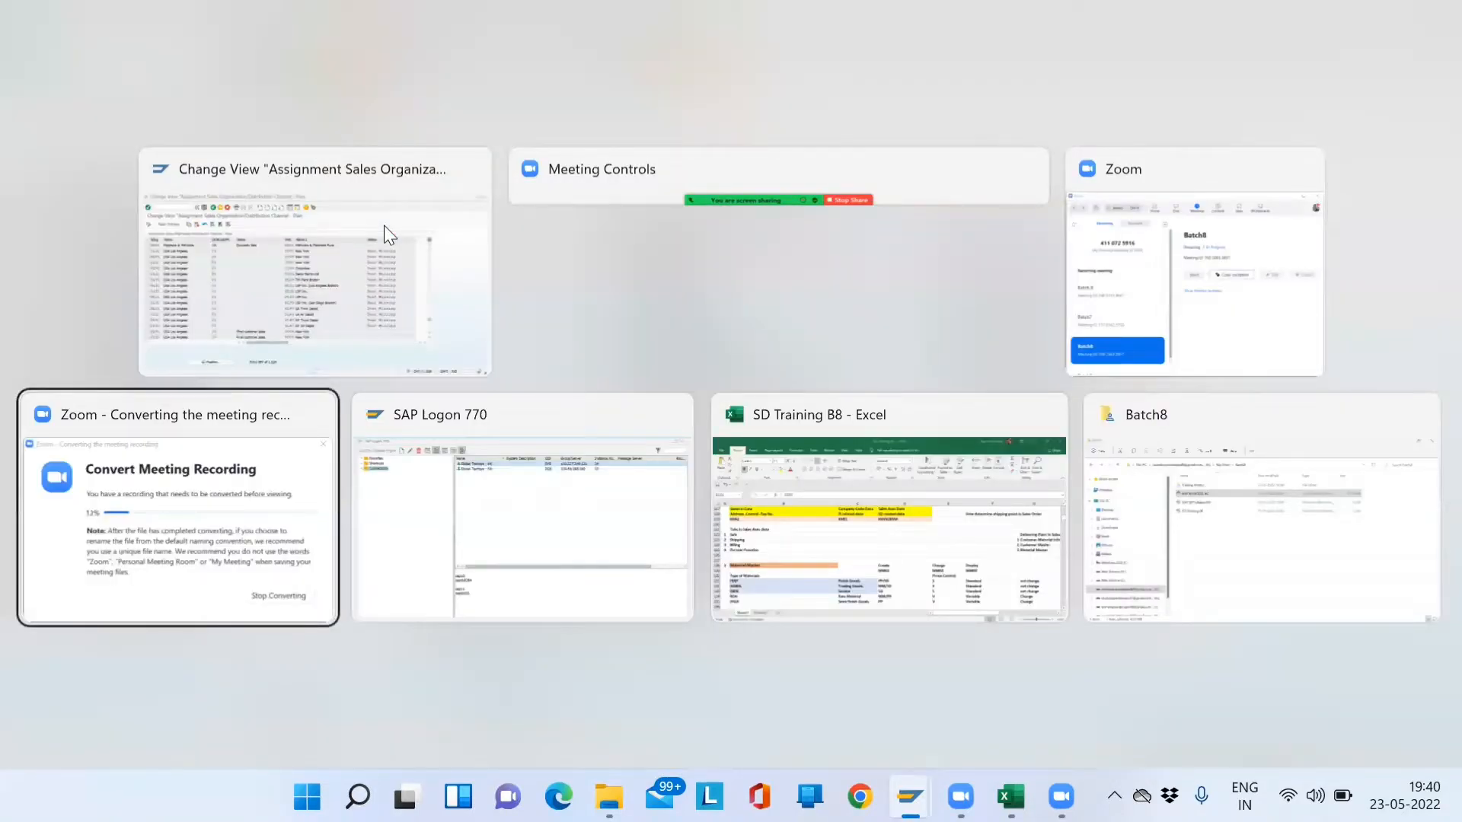
key("alt+Up")
key("alt+Right")
key("alt+Left")
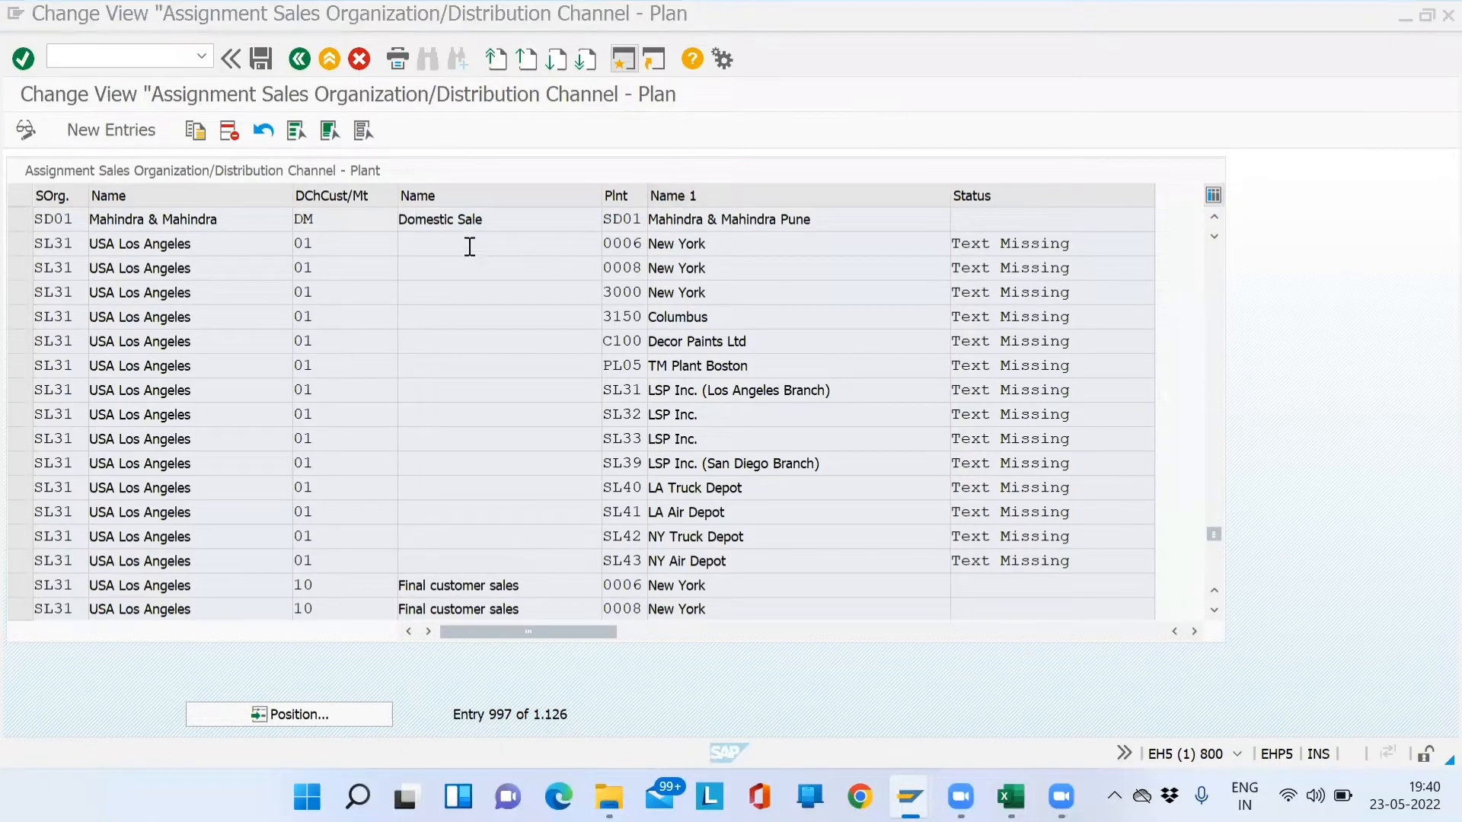
left_click_drag(243, 220, 13, 229)
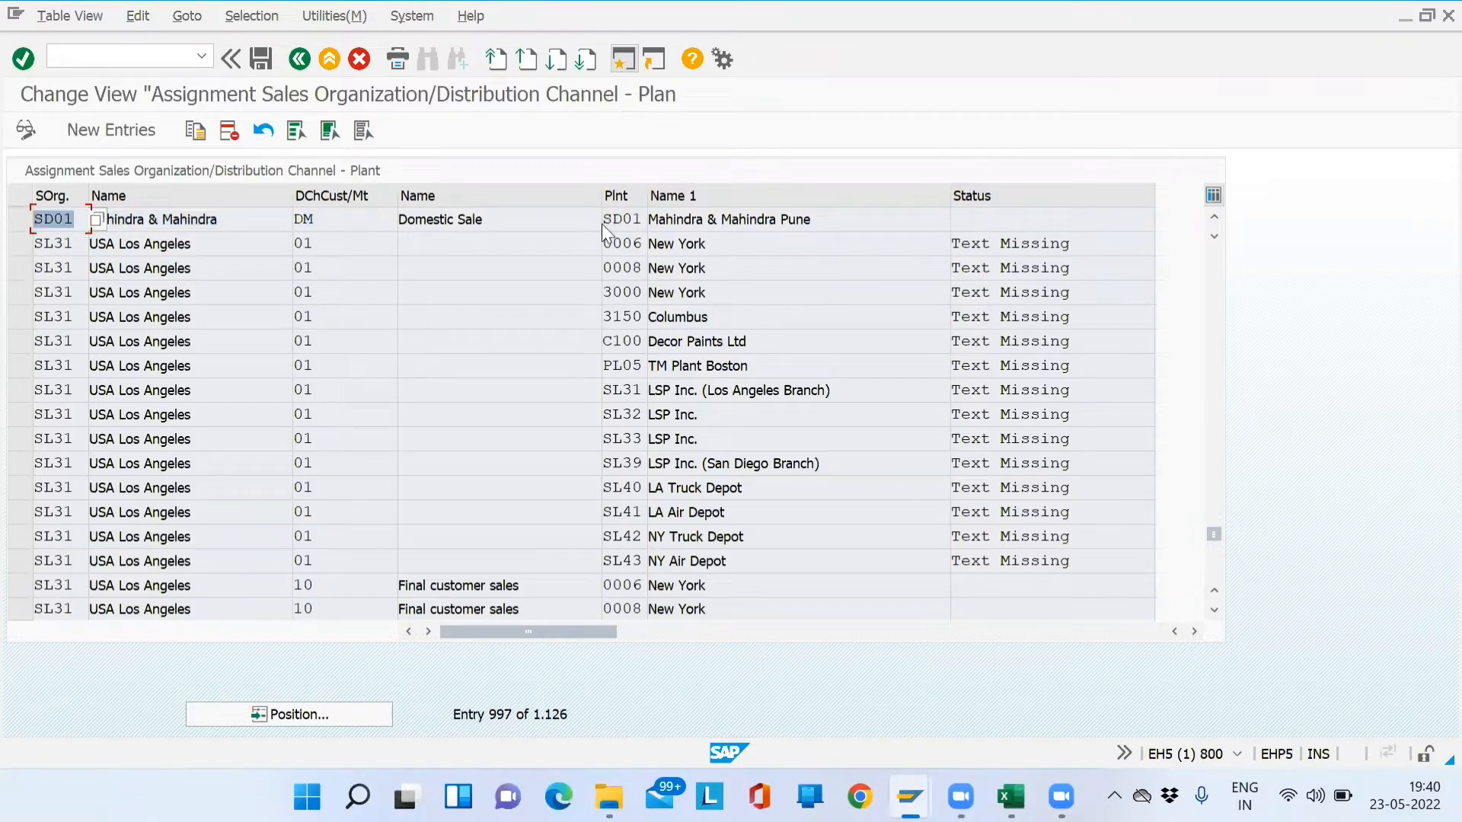
left_click_drag(605, 222, 666, 222)
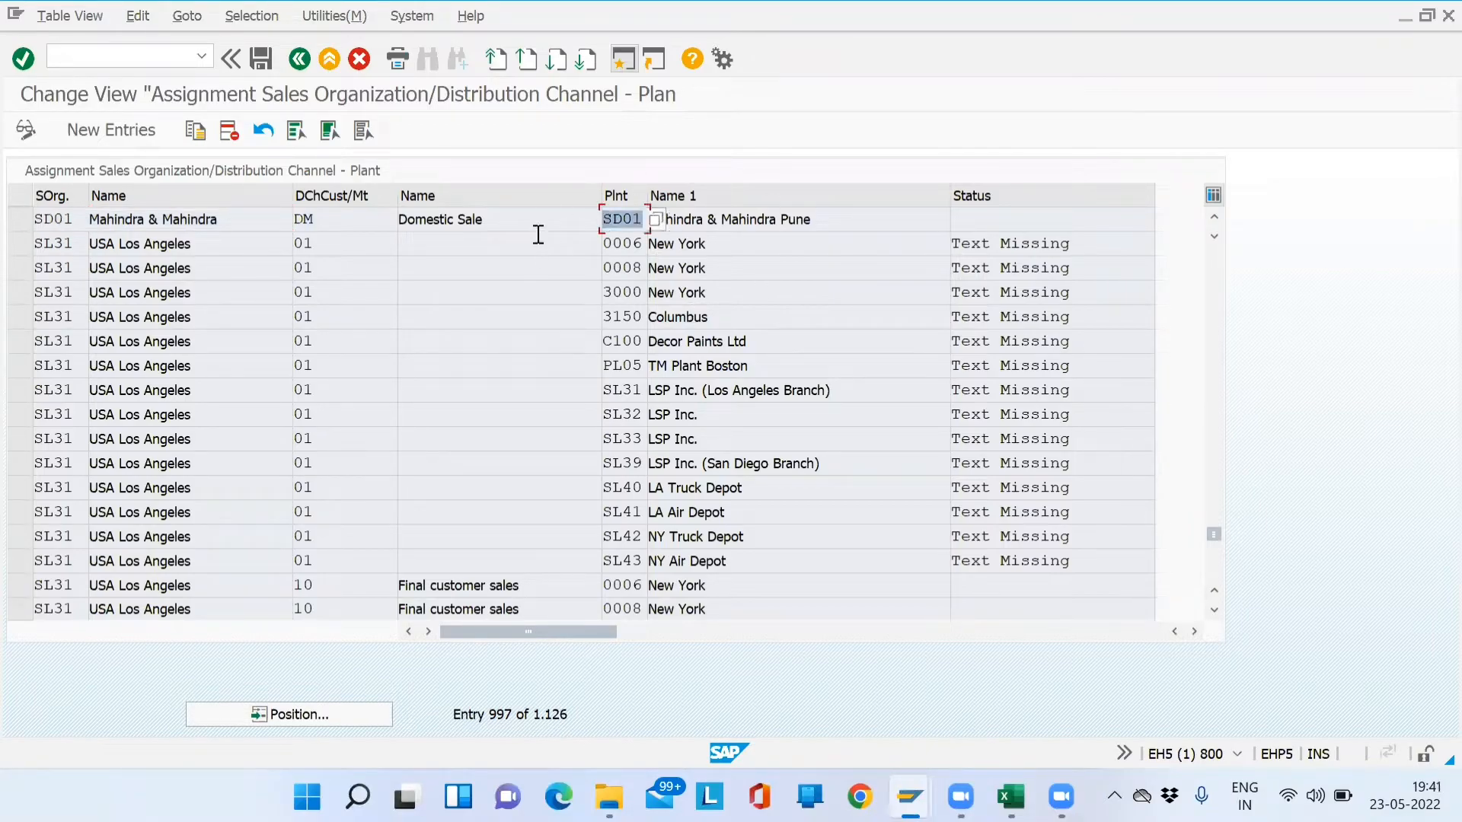
left_click(624, 61)
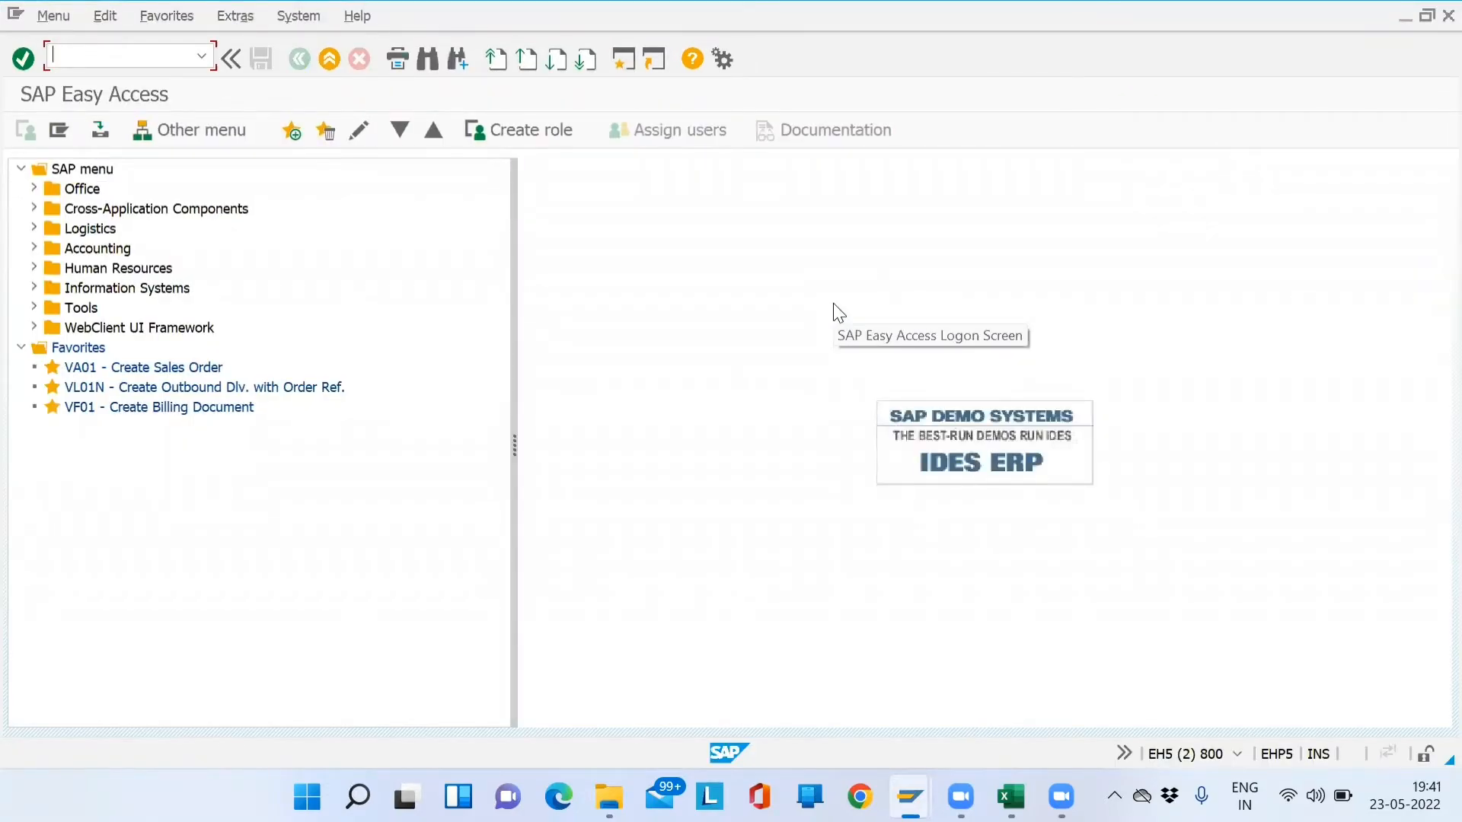
- Start MM01 with industry sector Mechanical and material type FERT Finished product
type("mm01")
key("Return")
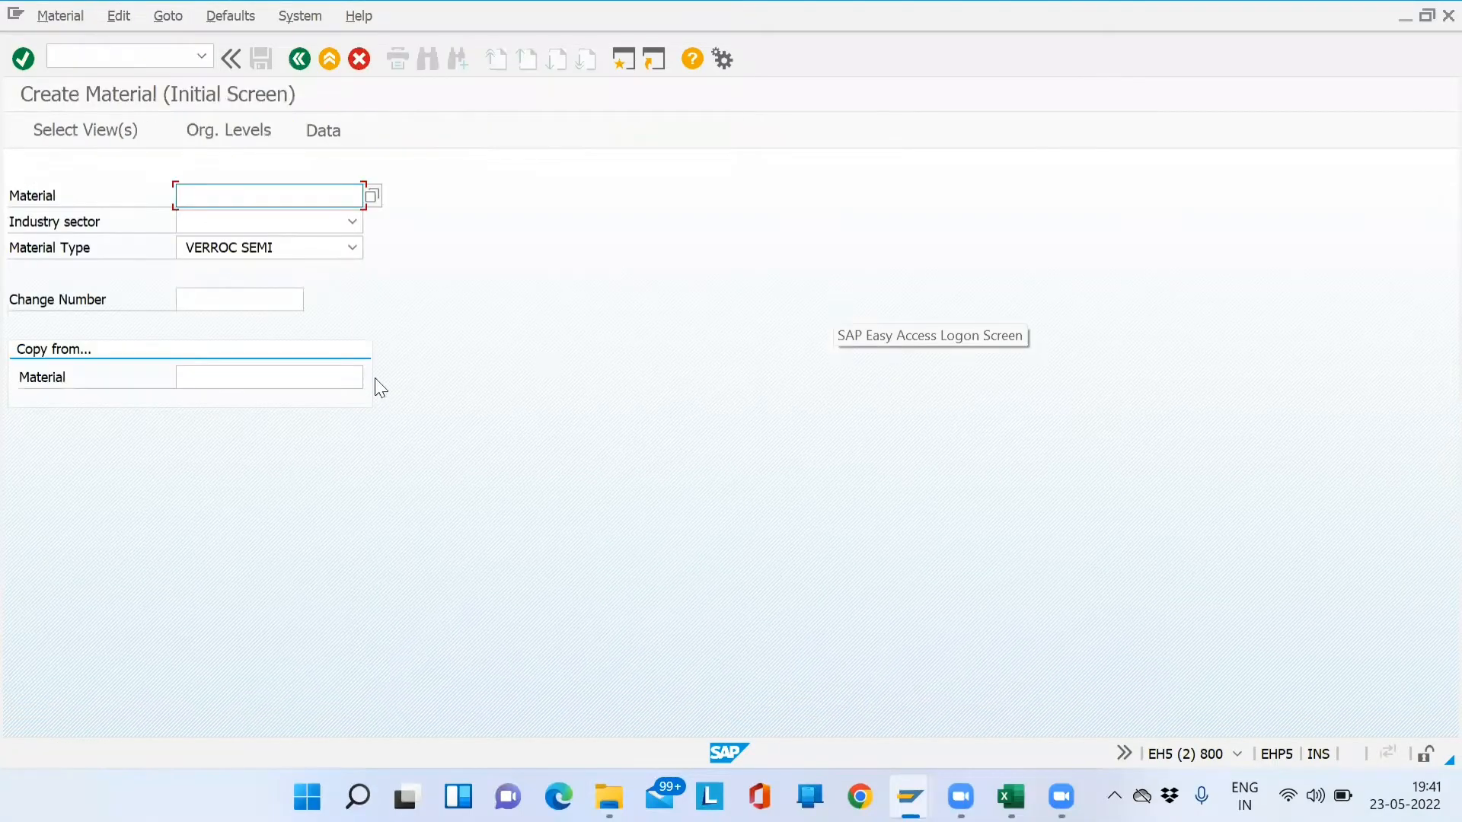
left_click(355, 223)
left_click(251, 336)
left_click(358, 248)
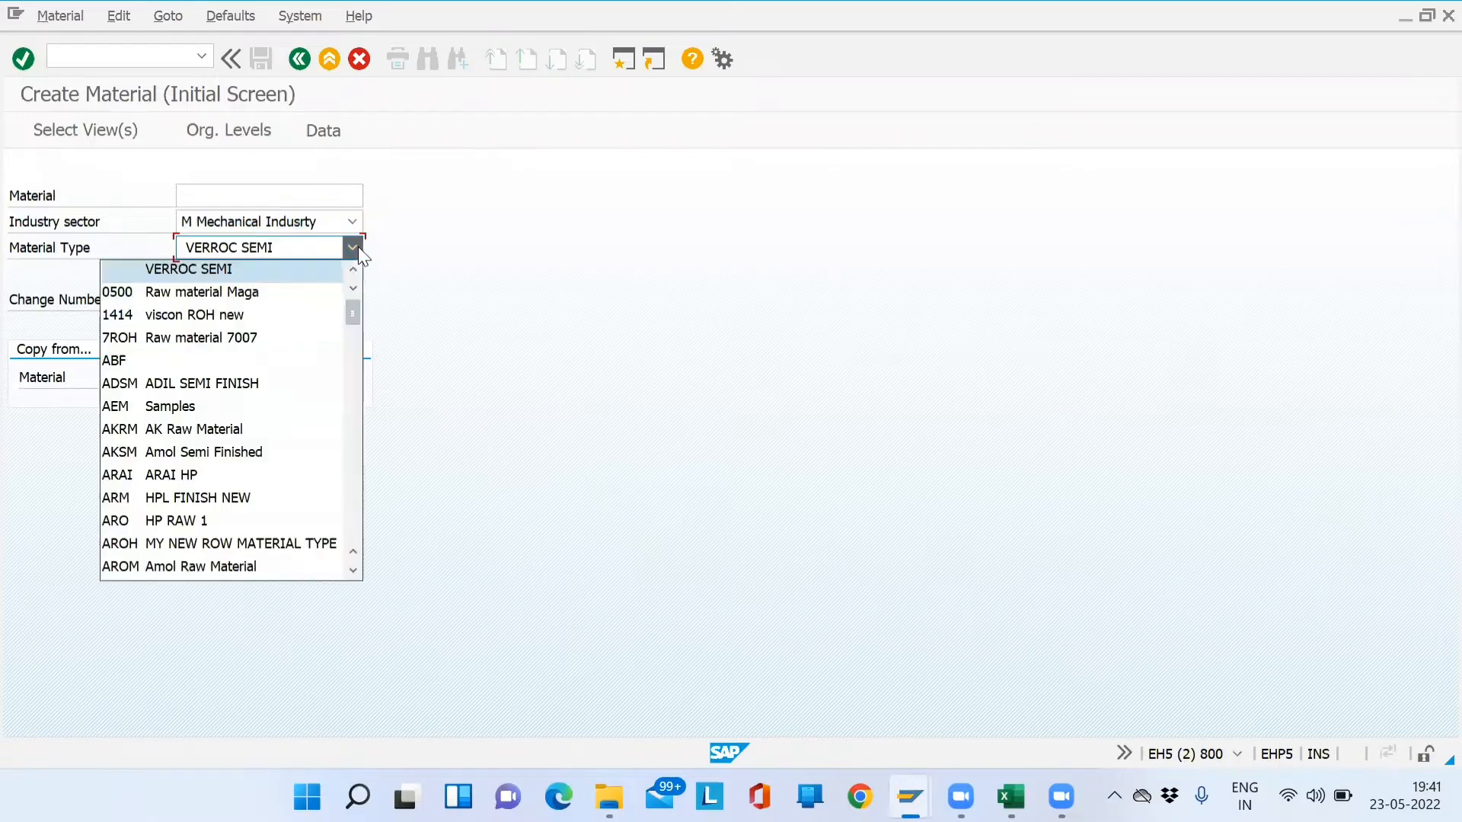
key("f")
key("f")
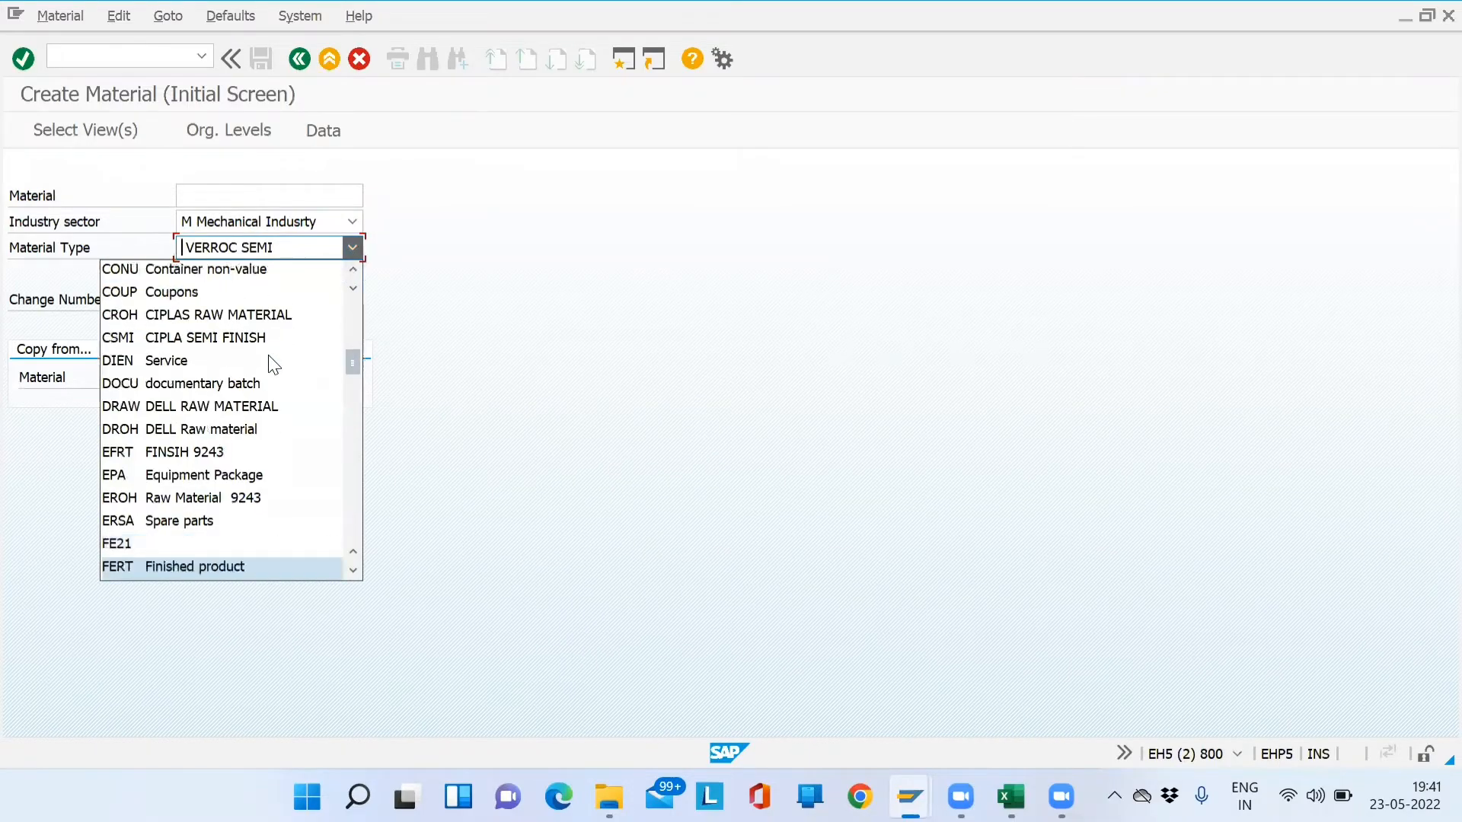
key("Return")
key("Return")
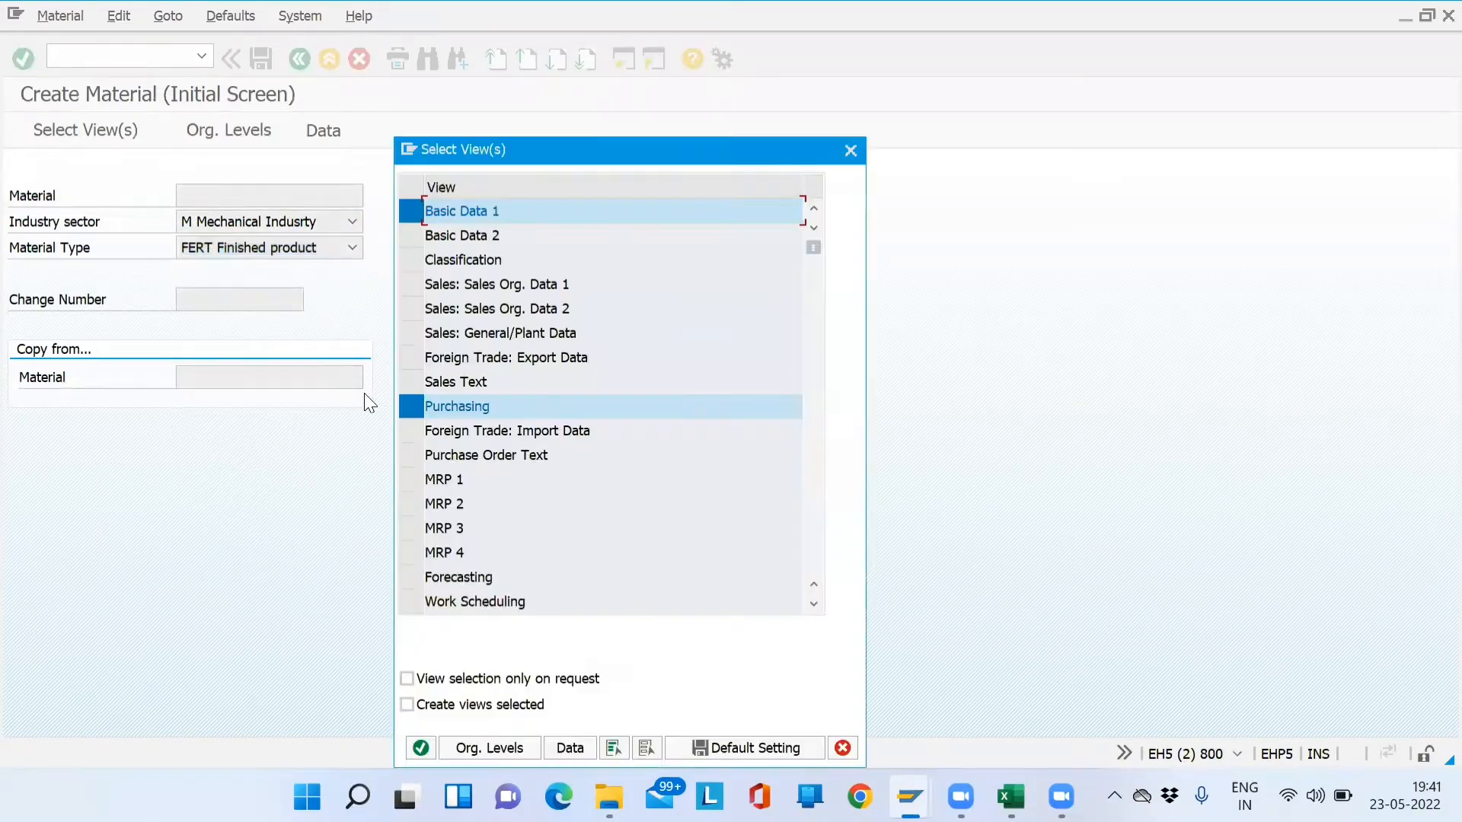
- Select the Purchasing, Sales Org. Data 1 and 2, General/Plant, Export Data and Sales Text views
left_click(428, 407)
left_click(409, 284)
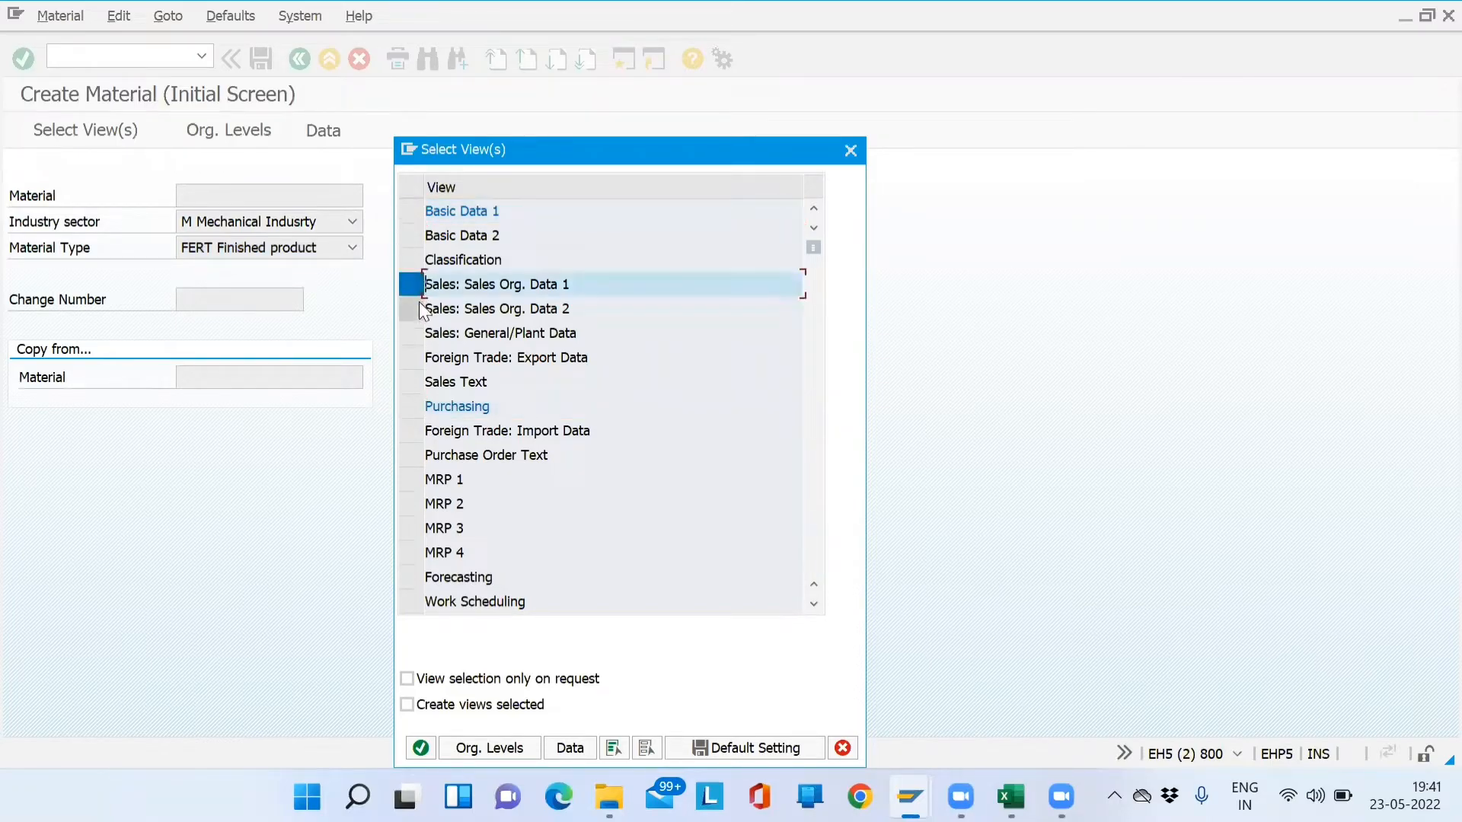
left_click(409, 308)
left_click(414, 330)
left_click(413, 359)
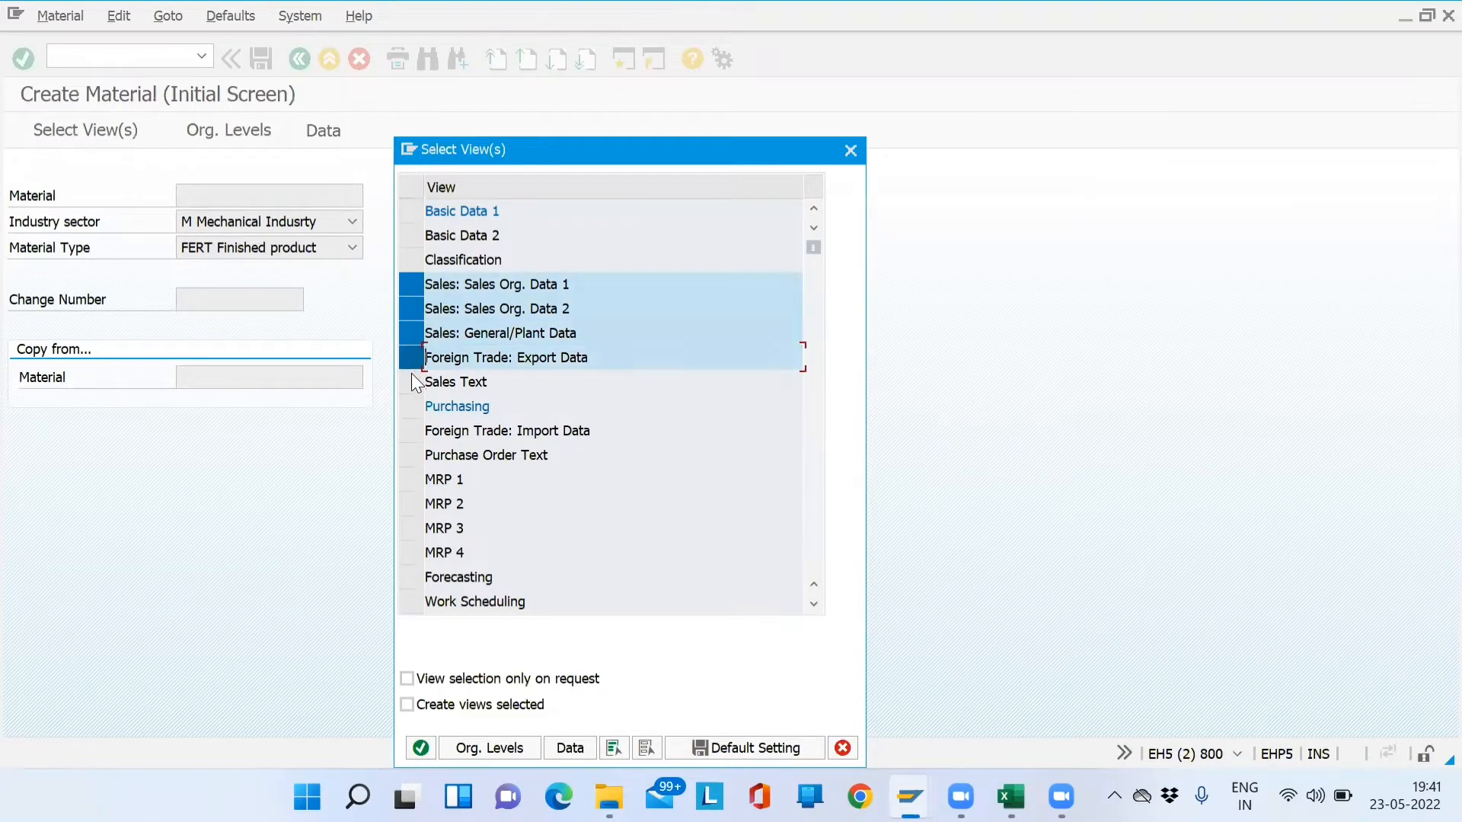
left_click(411, 373)
key("Return")
- Enter plant, storage location and sales org SD01 with channel DM, dismissing the company-code error
type("SD01")
key("Tab")
type("SD01")
key("Tab")
type("SD01")
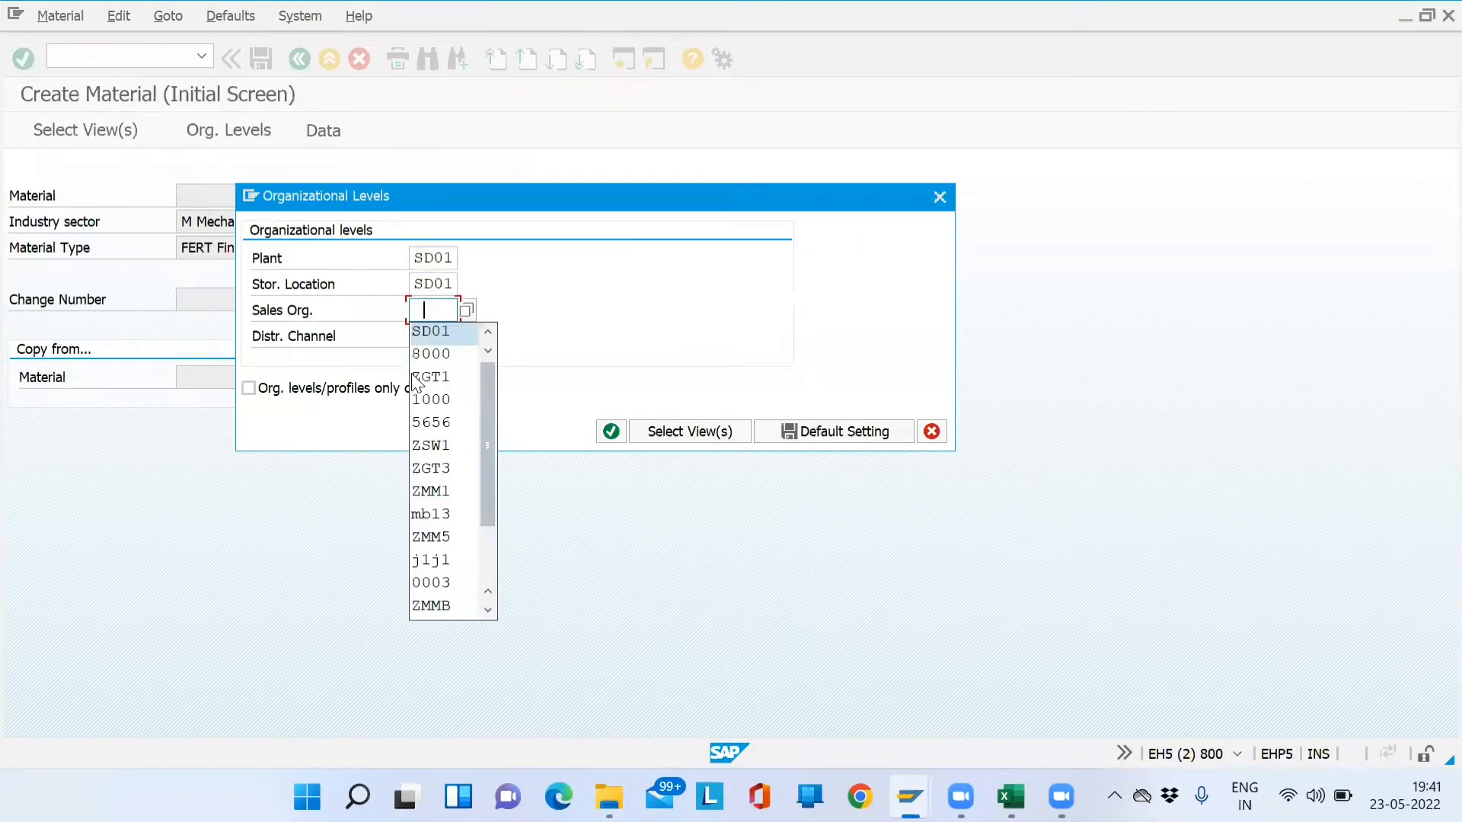
key("Tab")
type("DM")
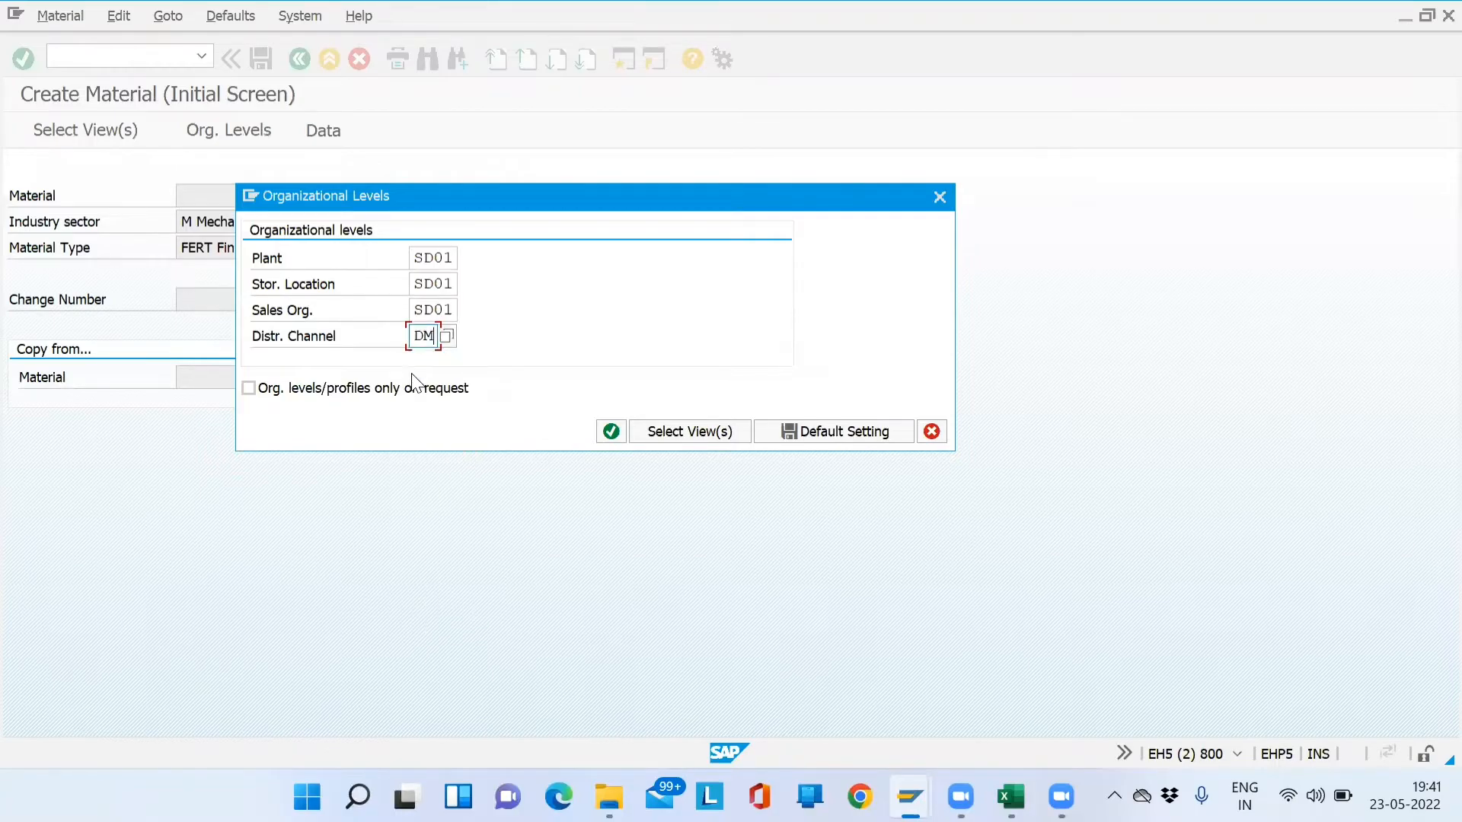
key("Return")
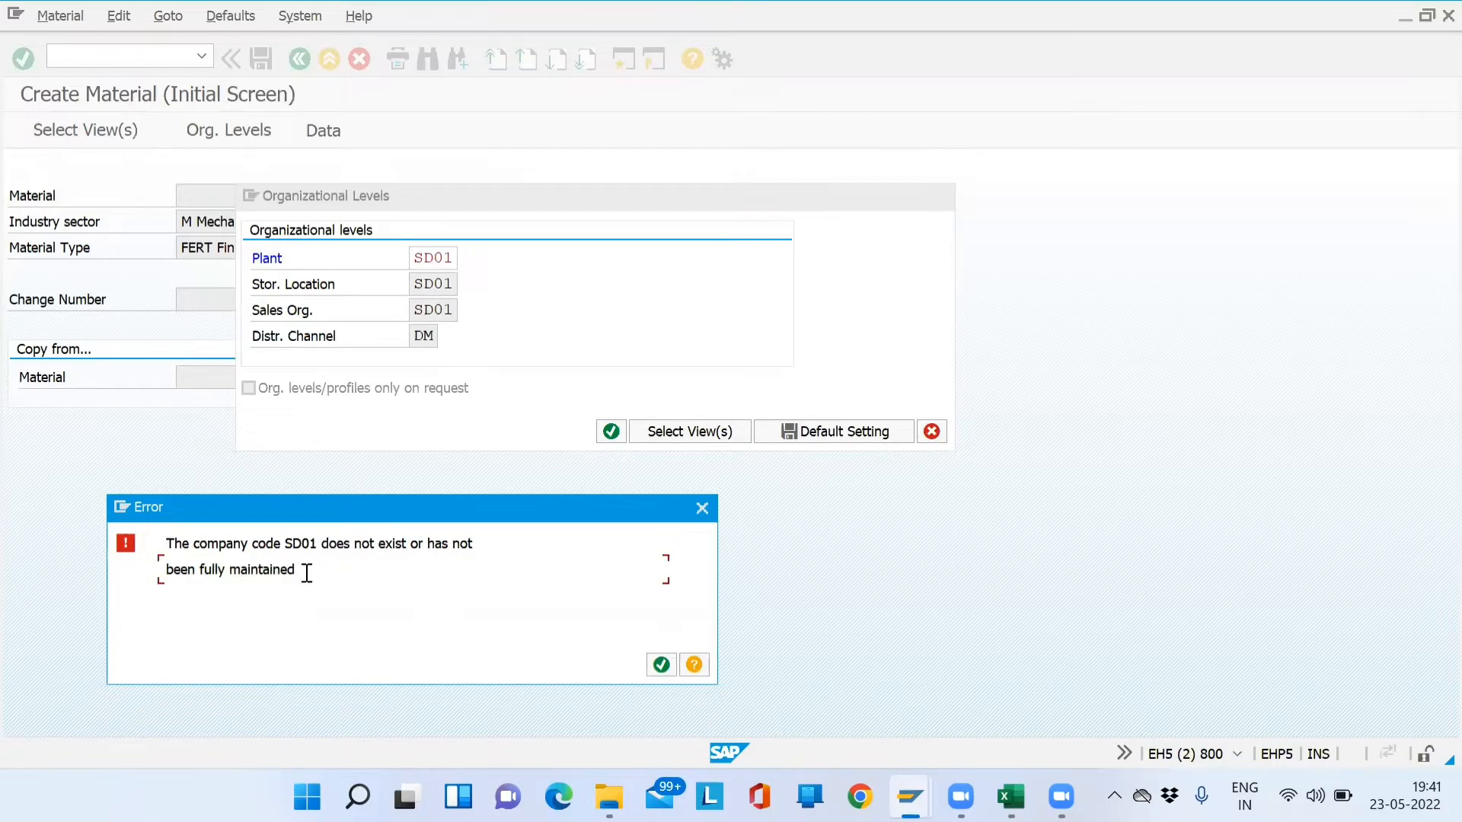
left_click_drag(306, 573, 150, 532)
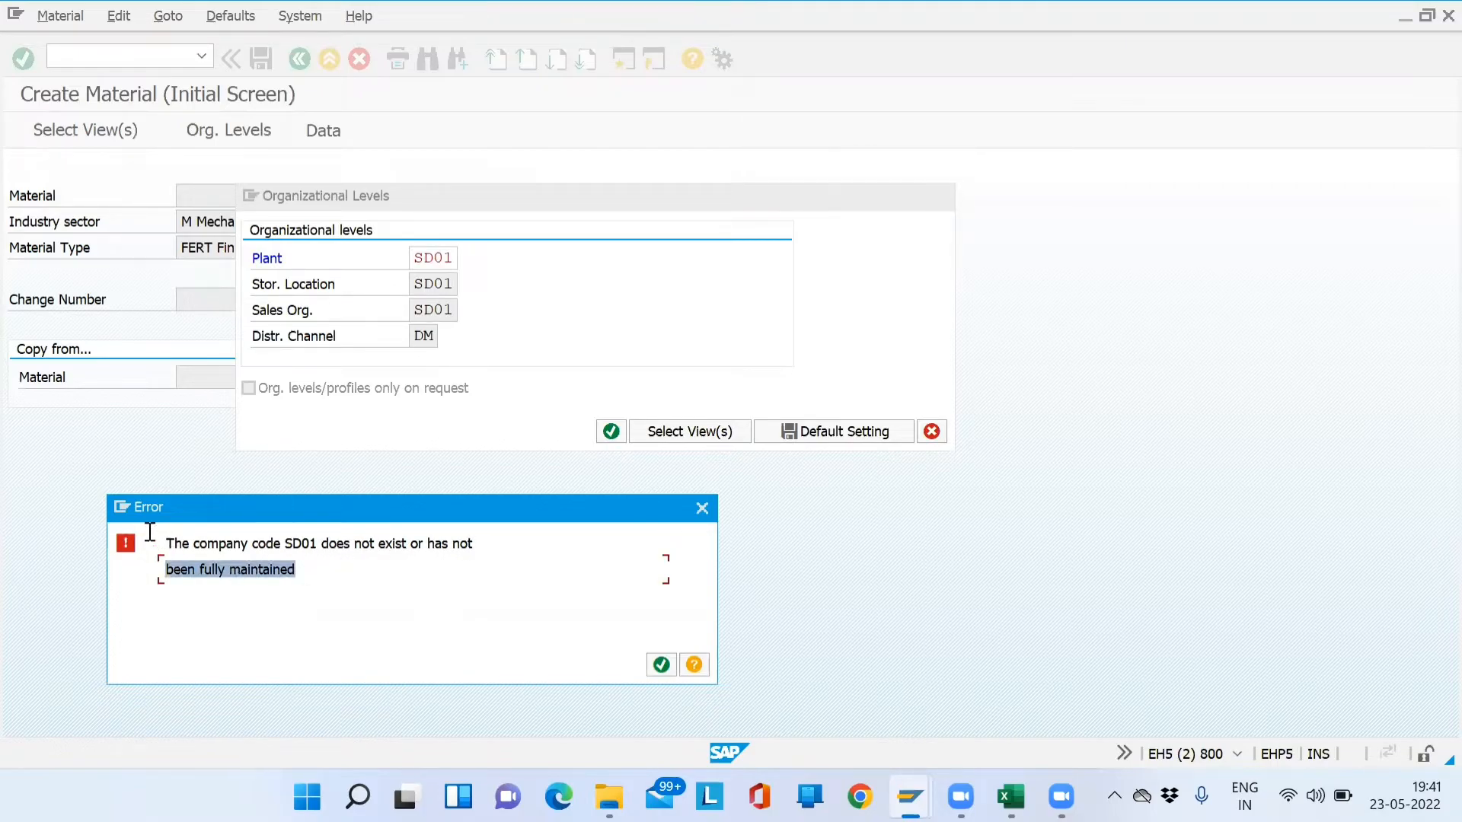
left_click(666, 665)
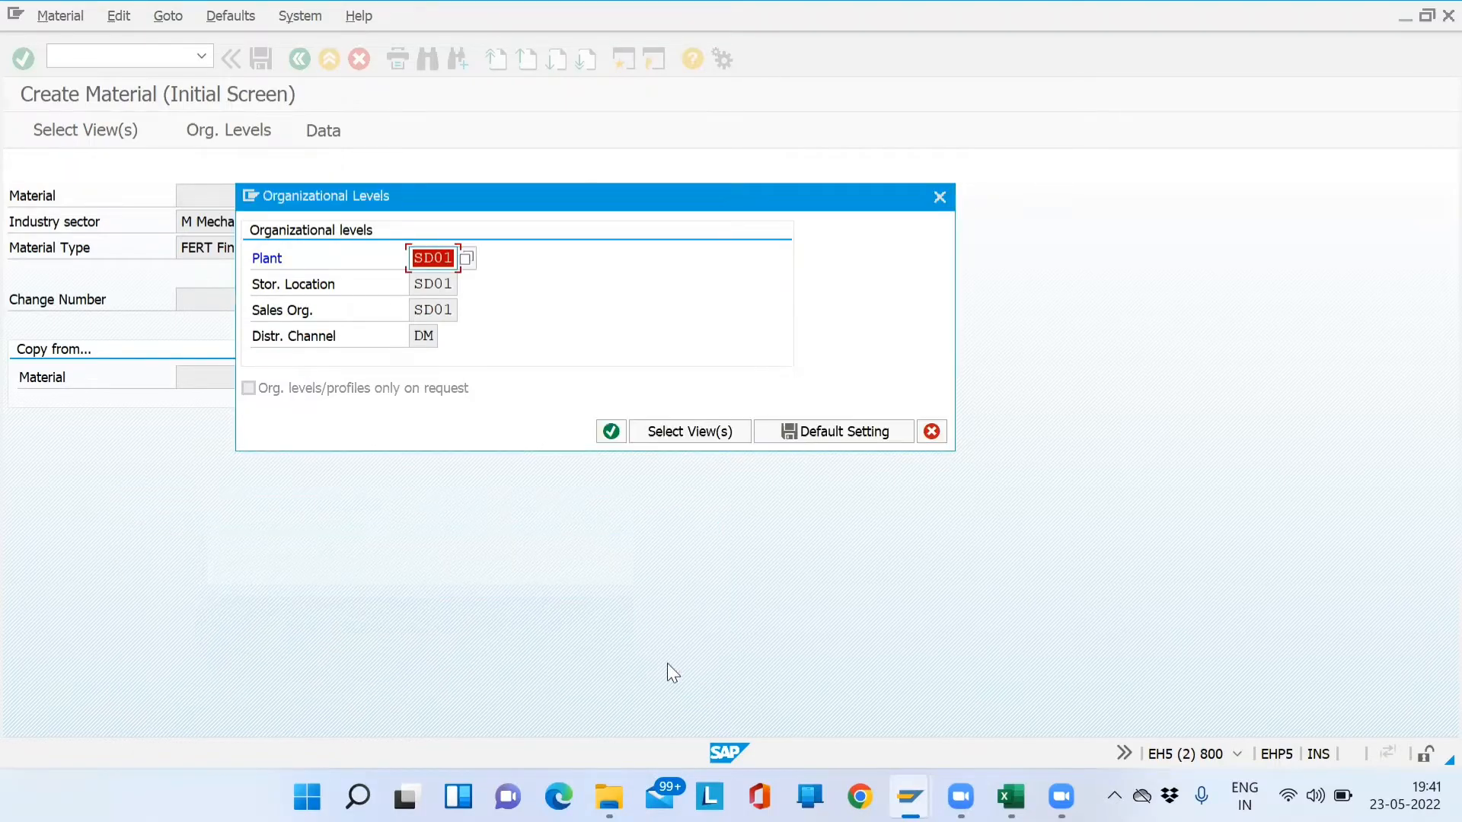
left_click(633, 319)
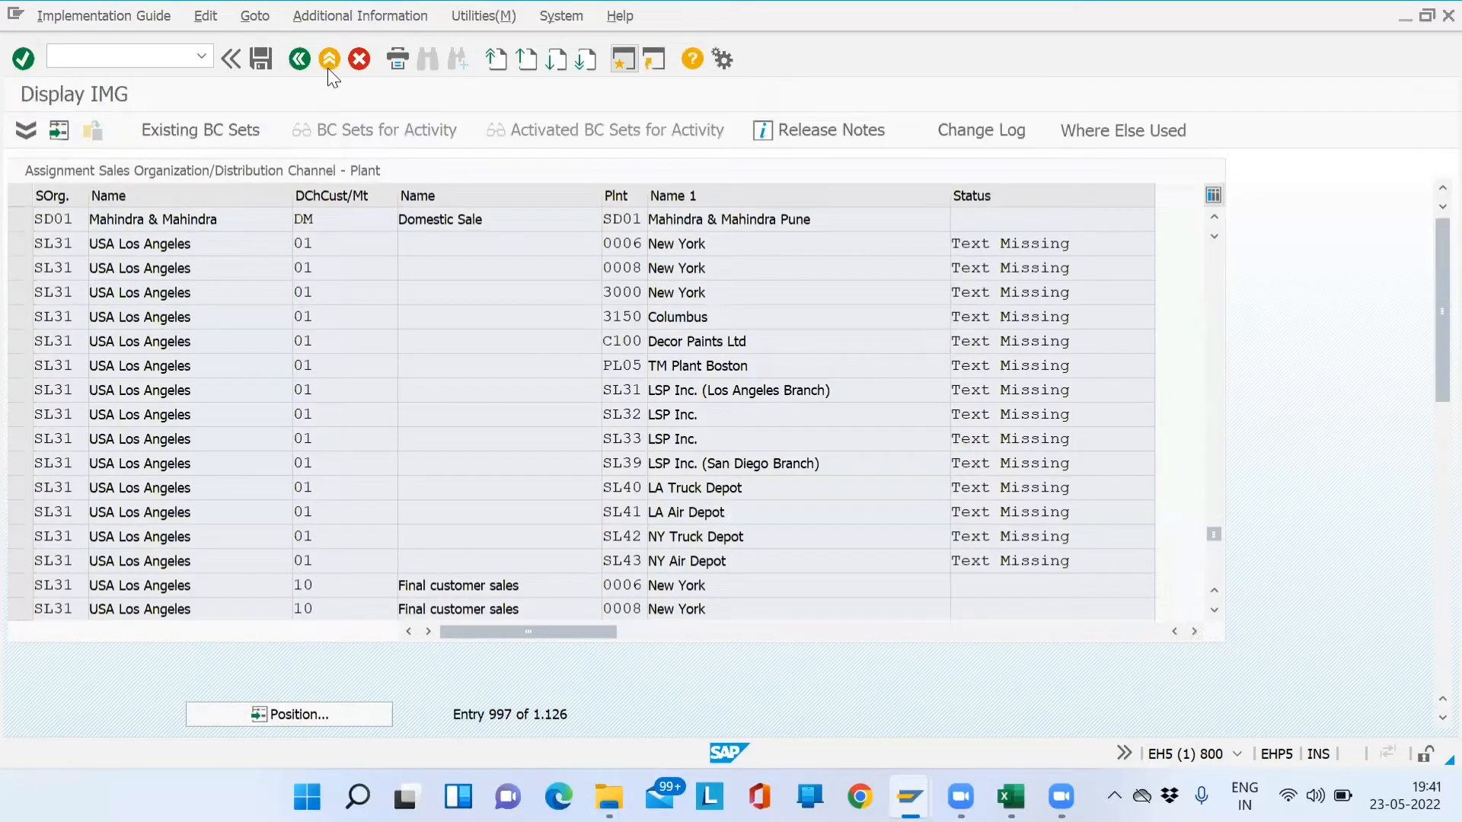
- Run Enterprise Structure > Definition's Edit, Copy, Delete, Check Company Code and choose Copy org. object
left_click(328, 66)
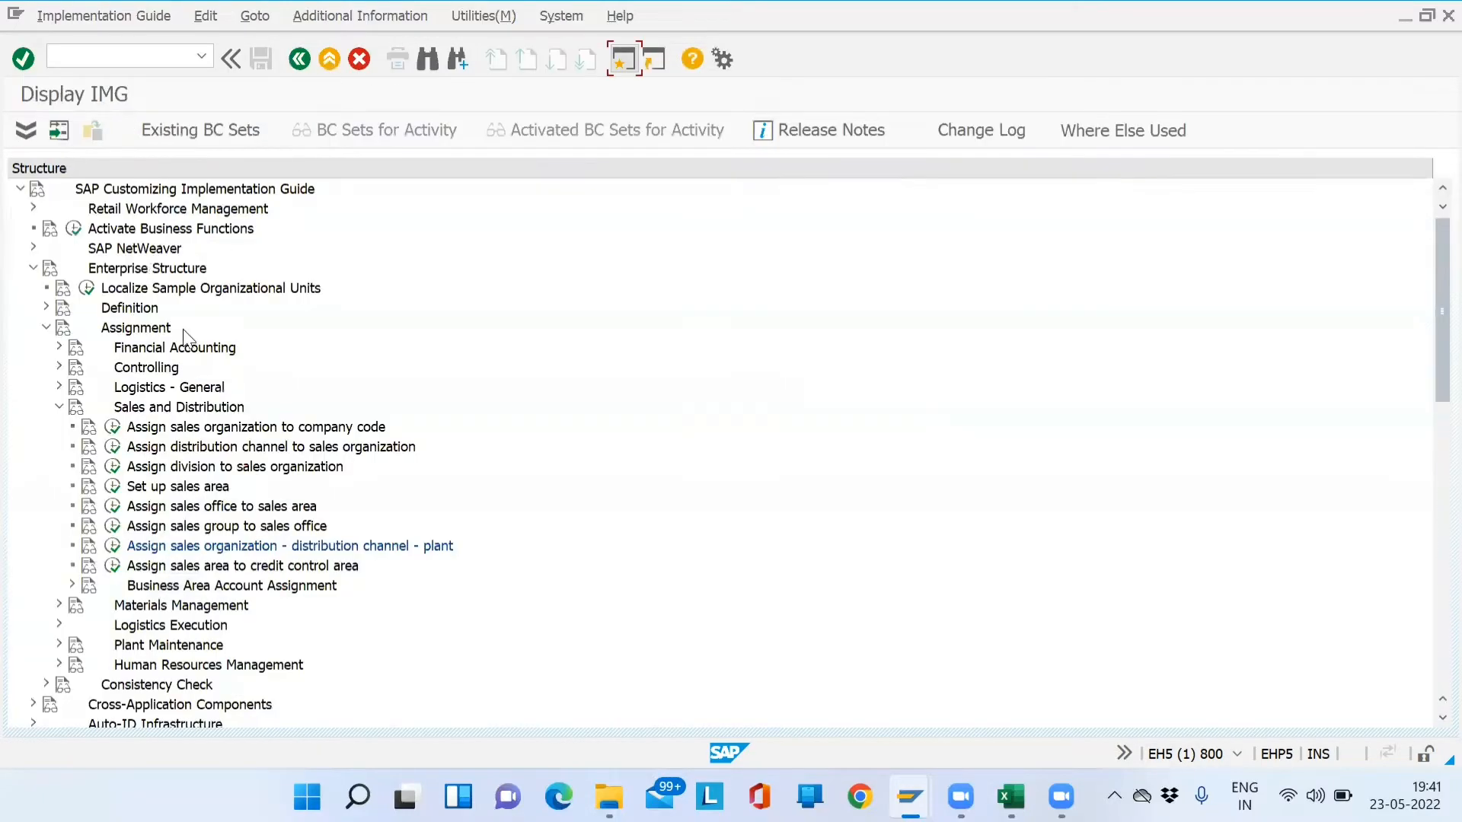
left_click(46, 307)
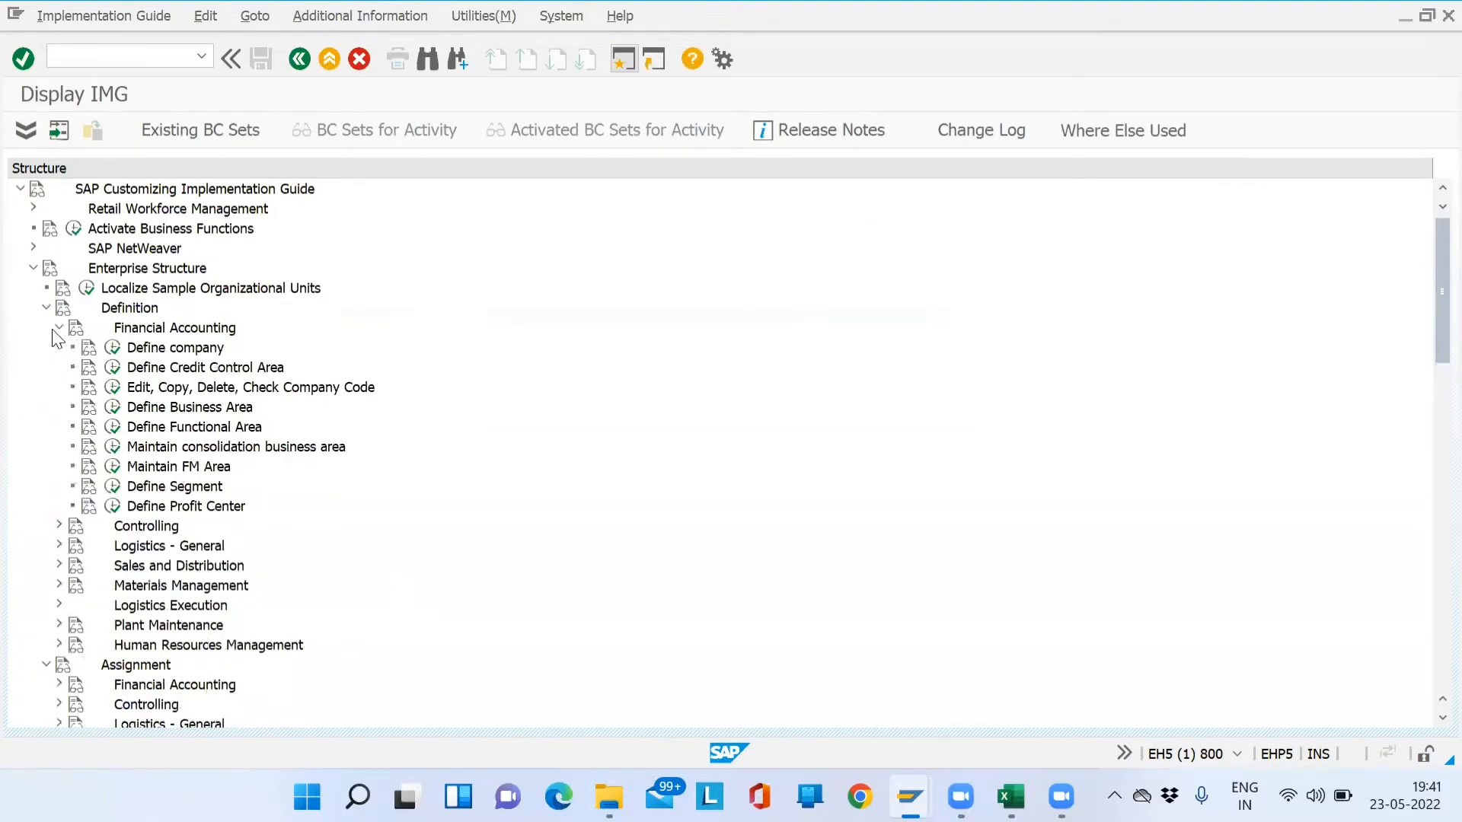
left_click(113, 389)
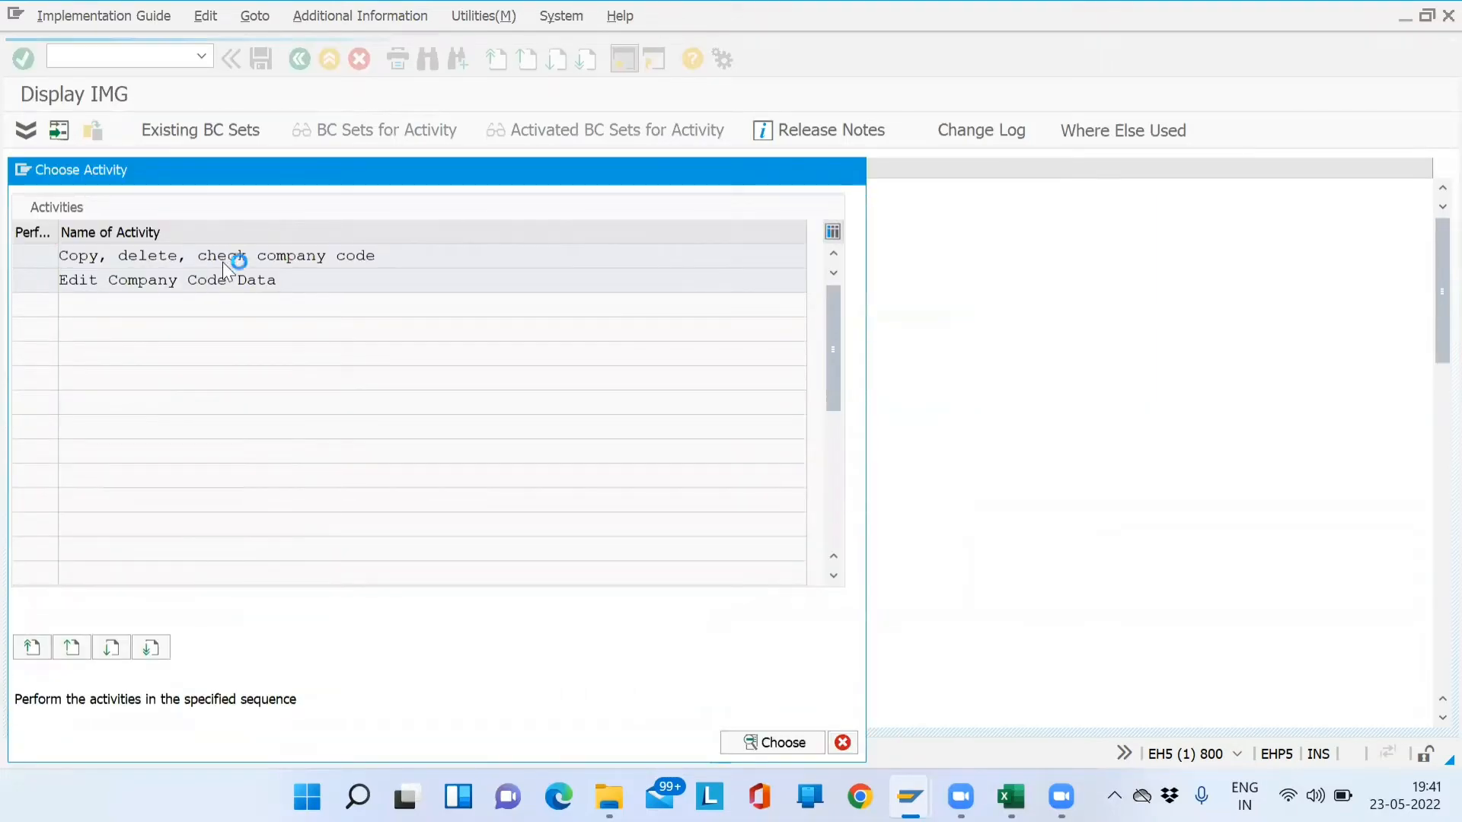
double_click(223, 261)
left_click(59, 131)
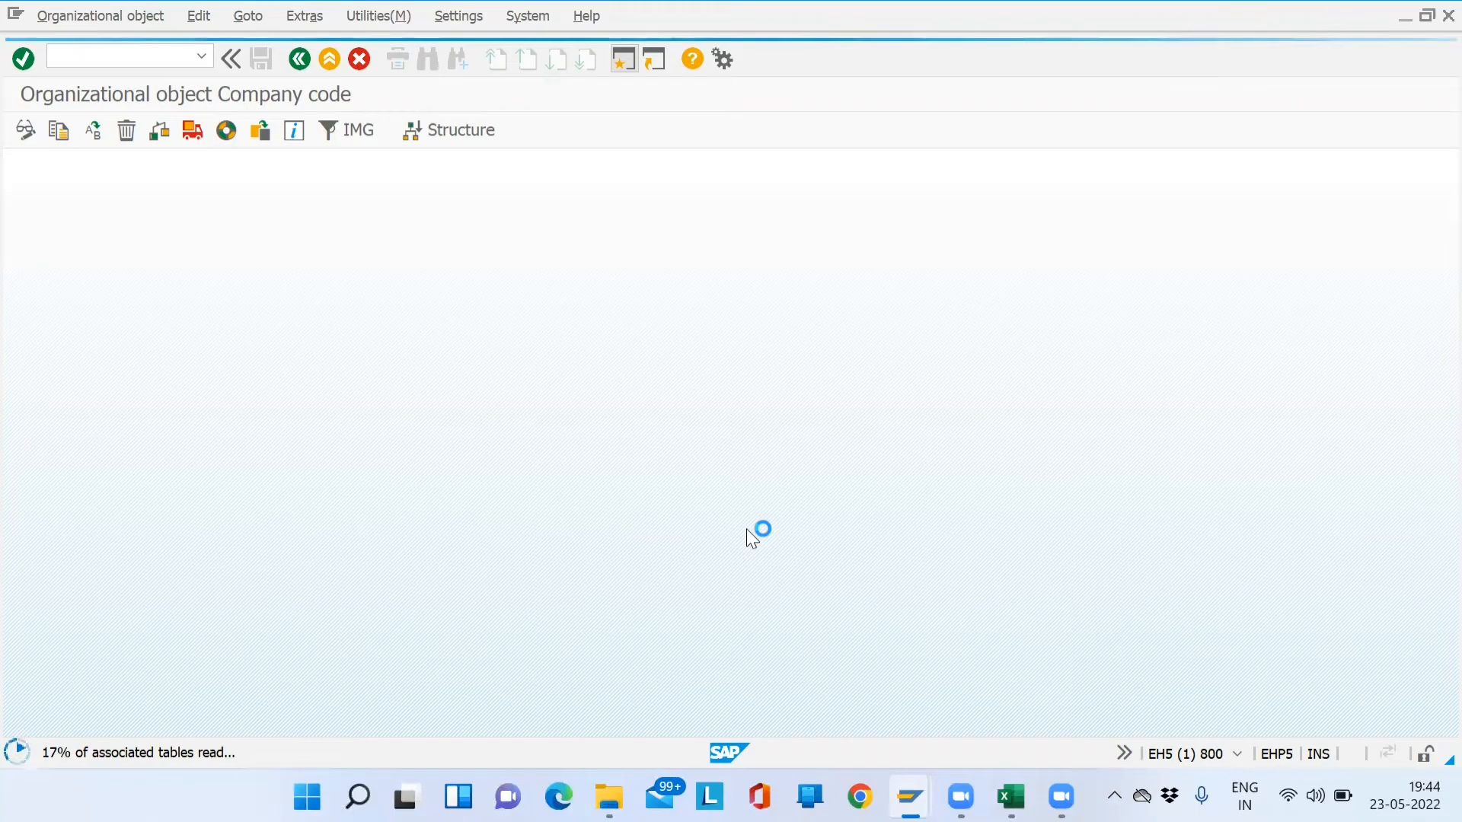
- Raise the system volume while SAP reads the company-code tables
key("XF86AudioRaiseVolume")
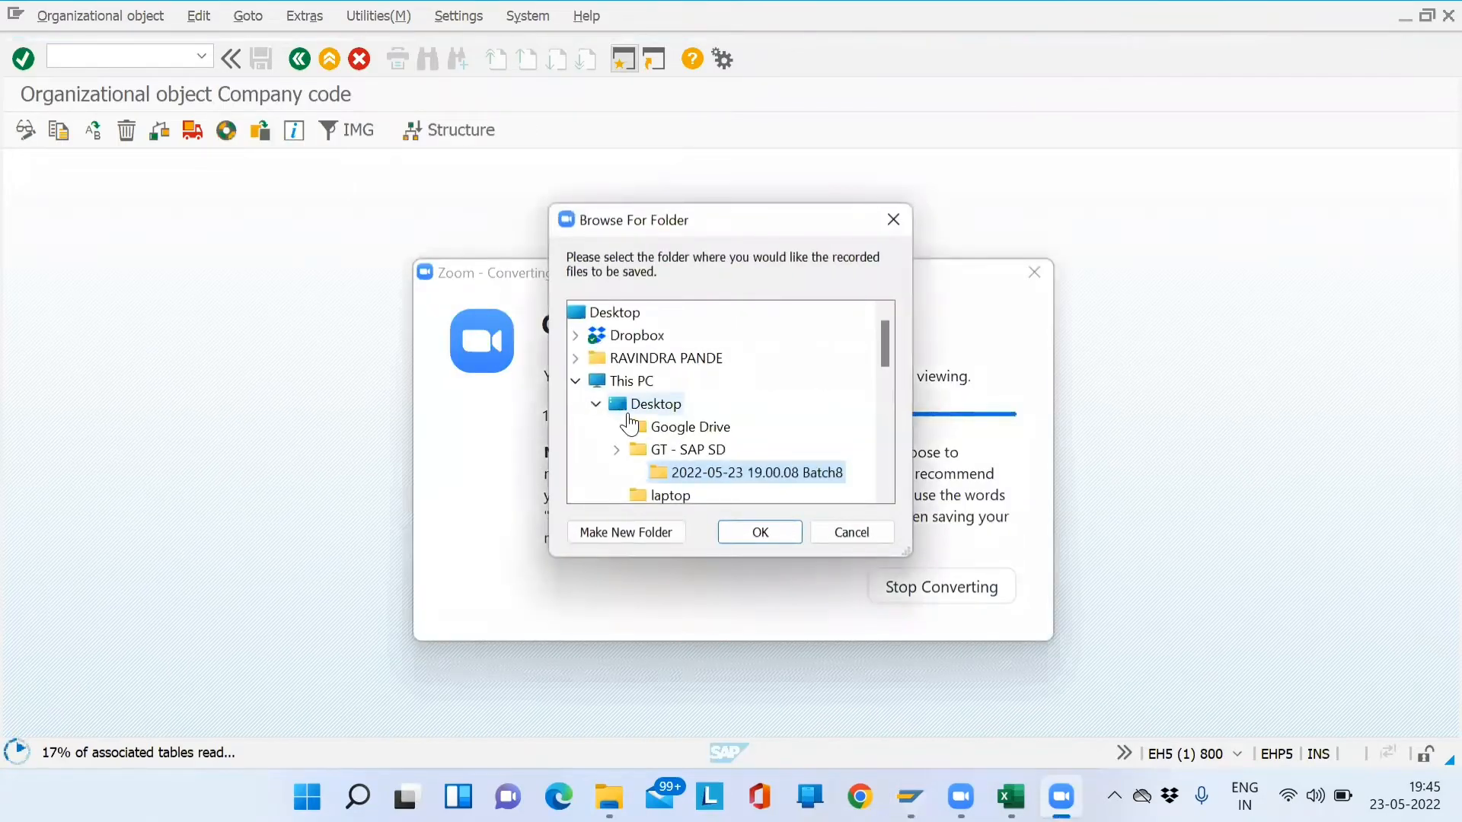
- Choose G: > My Drive > Batch8 > Training Videos as Zoom's recording save folder
left_click_drag(887, 356, 881, 444)
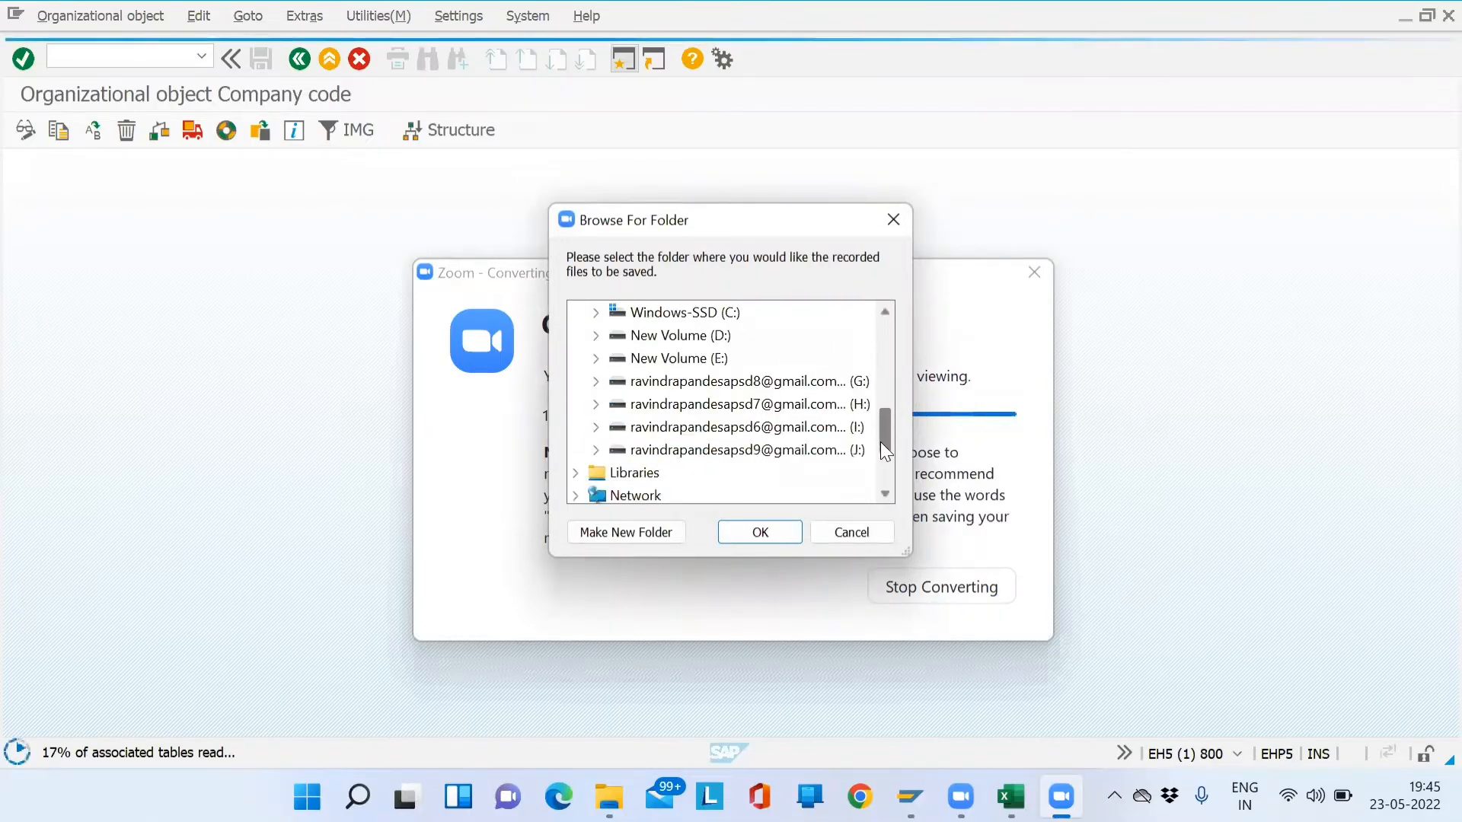
left_click(596, 382)
left_click(713, 452)
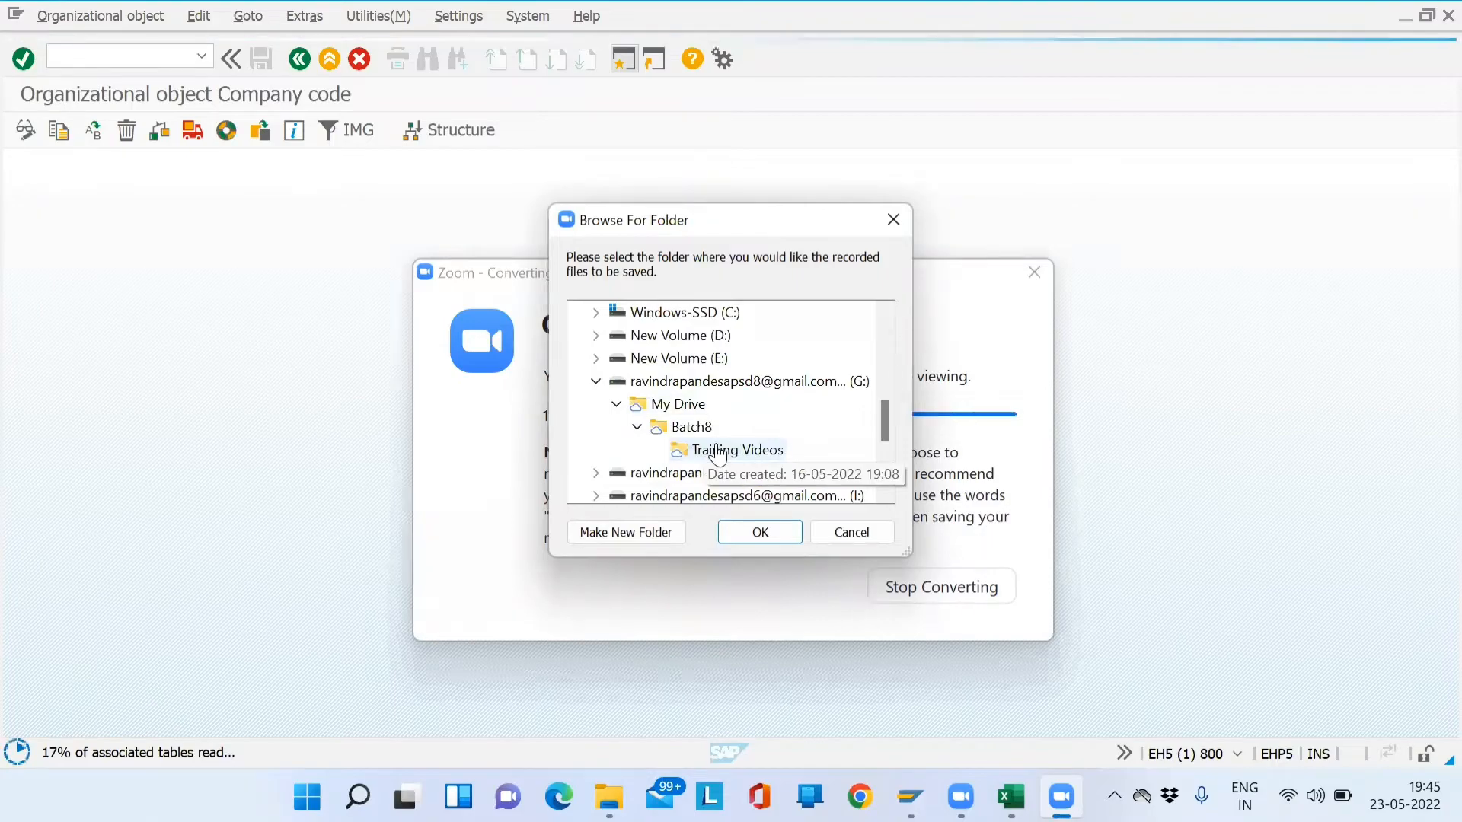
left_click(758, 532)
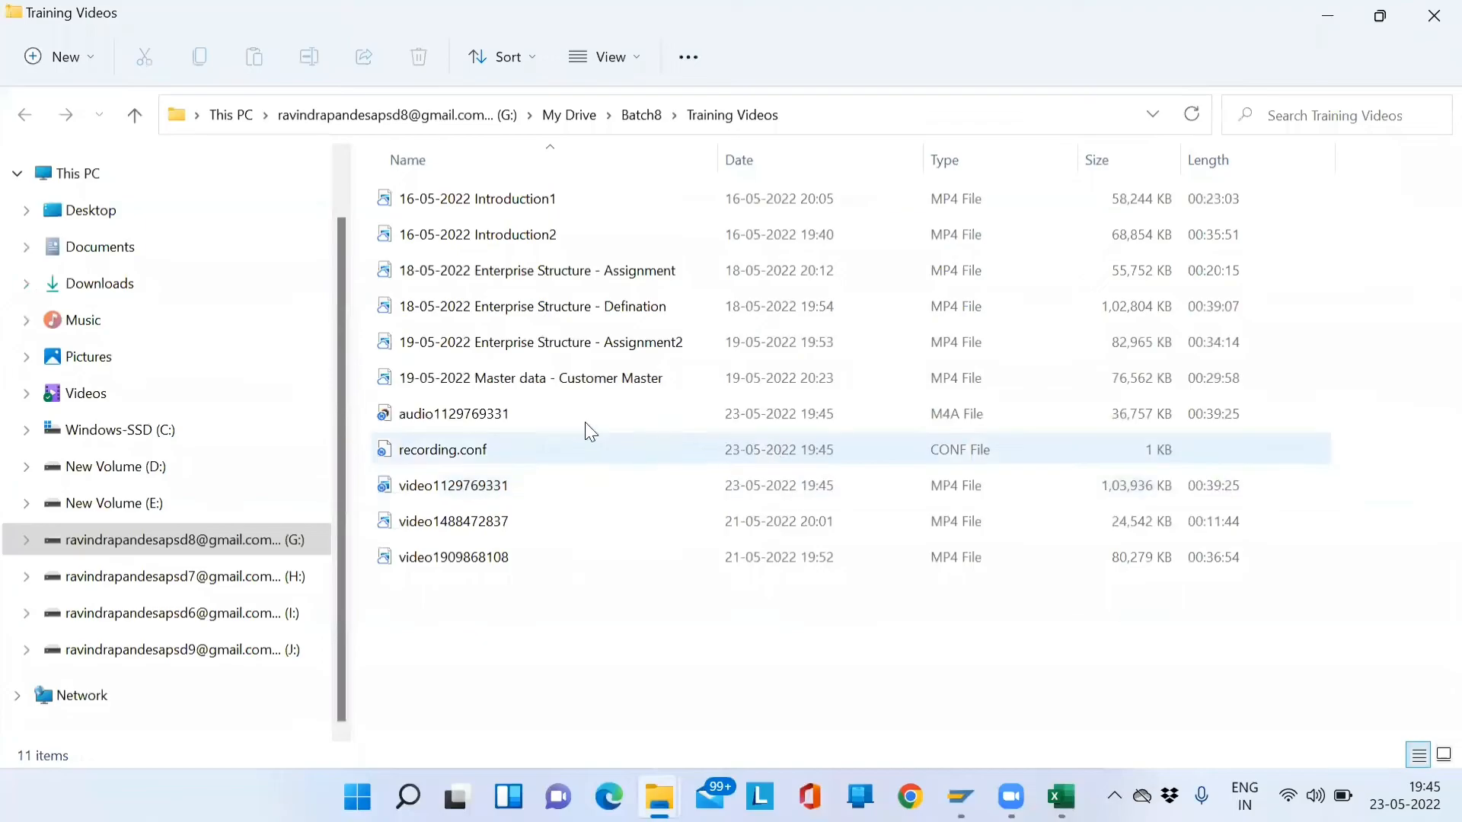
left_click(573, 413)
key("shift+Down")
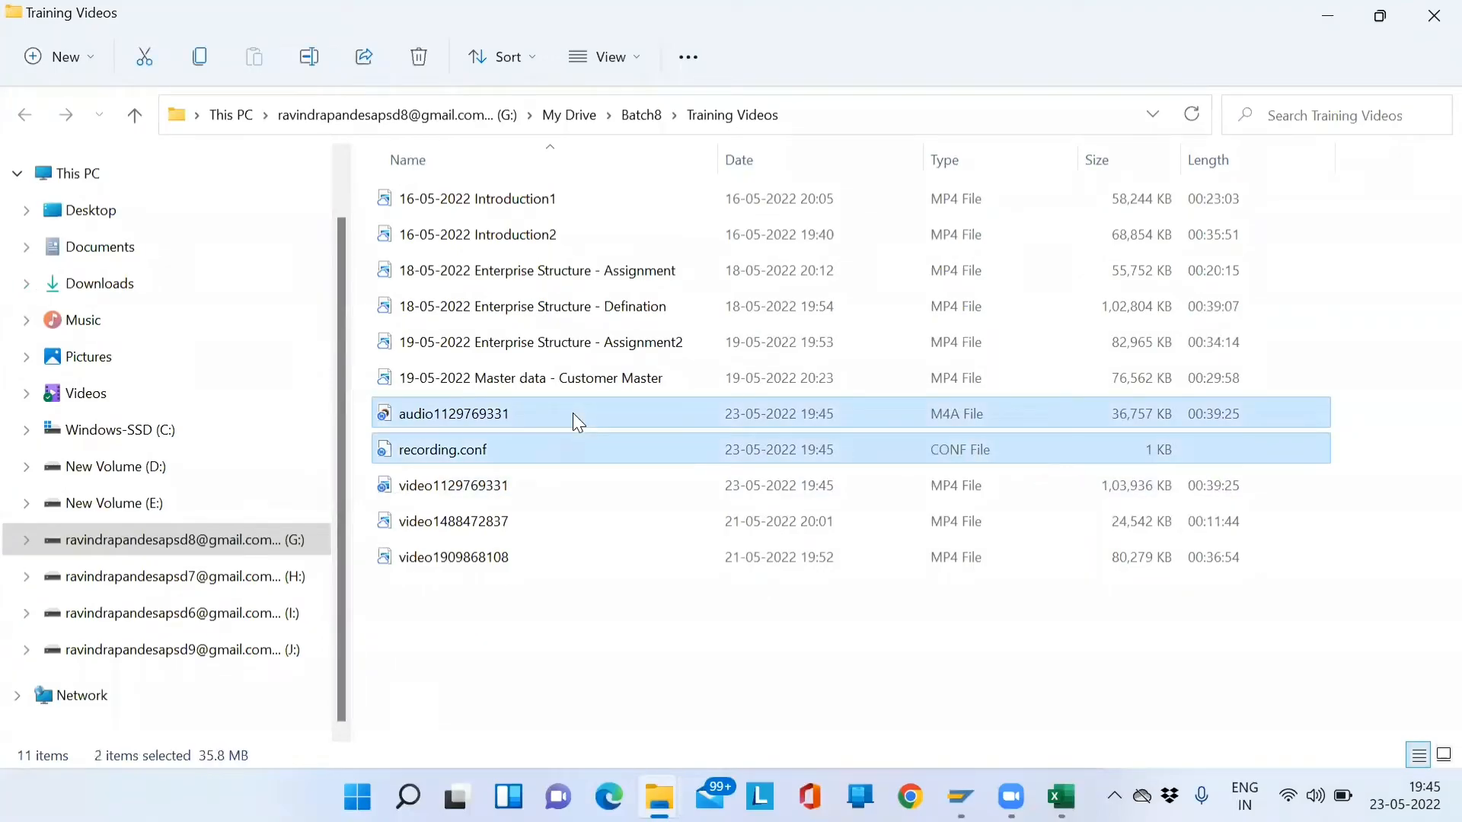
key("Delete")
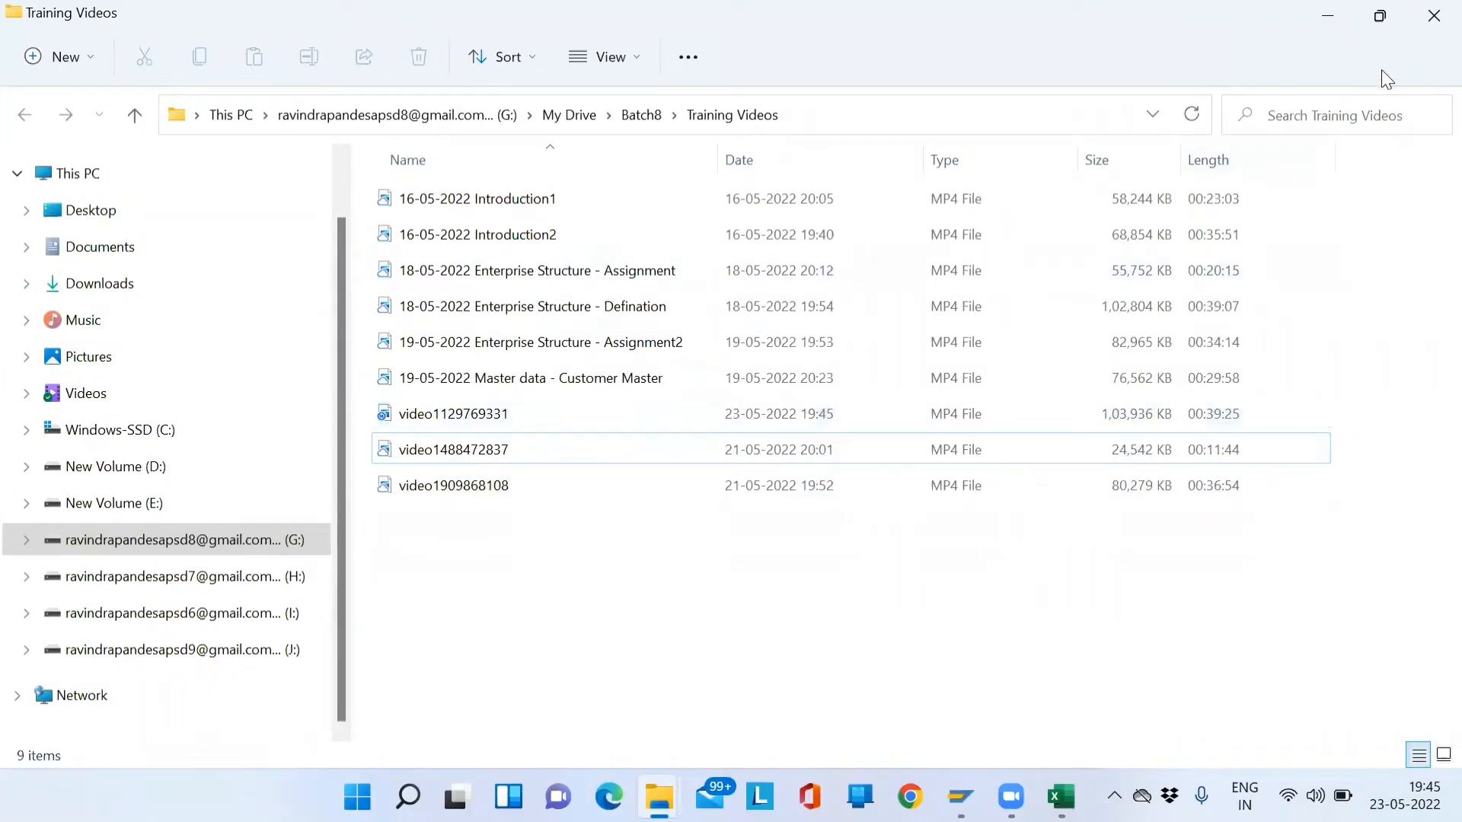
left_click(1434, 15)
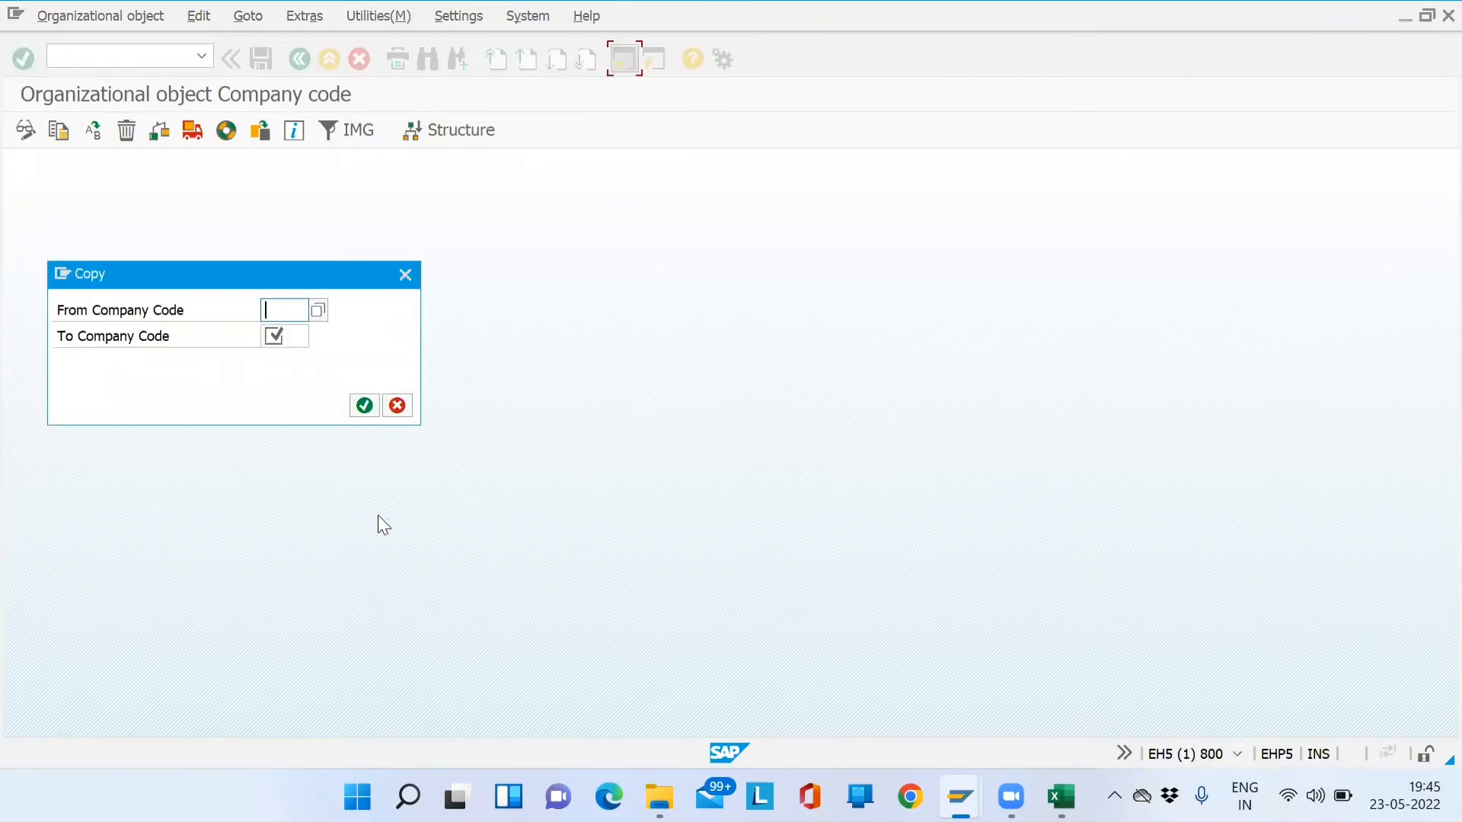
- Enter source company code ZGT1 and target SD01 for the copy
type("ZGT1")
key("Tab")
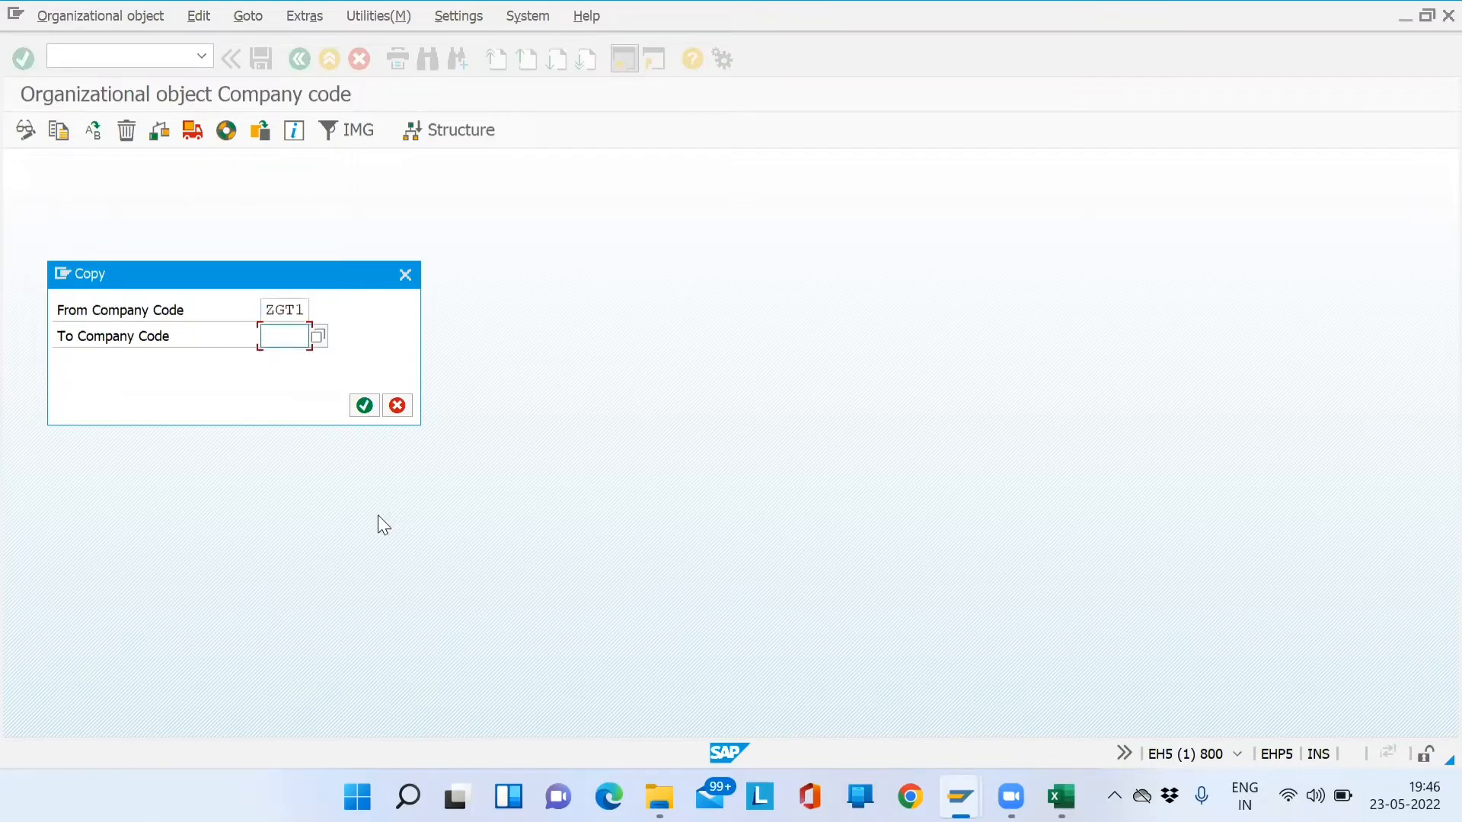
type("SD01")
key("Return")
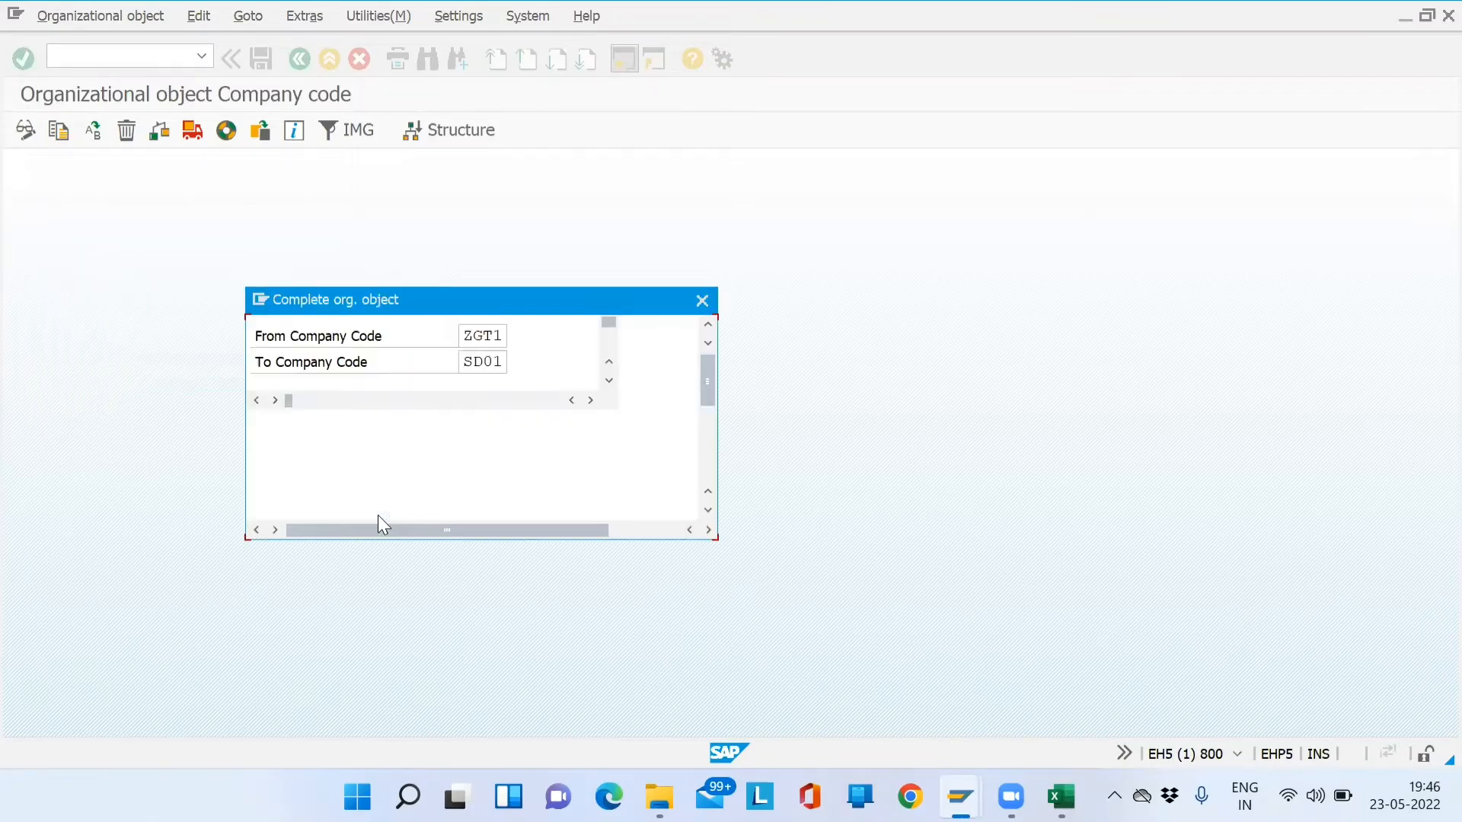
- Complete the existing SD01, keep INR local currency, and agree to transport number ranges
left_click(384, 524)
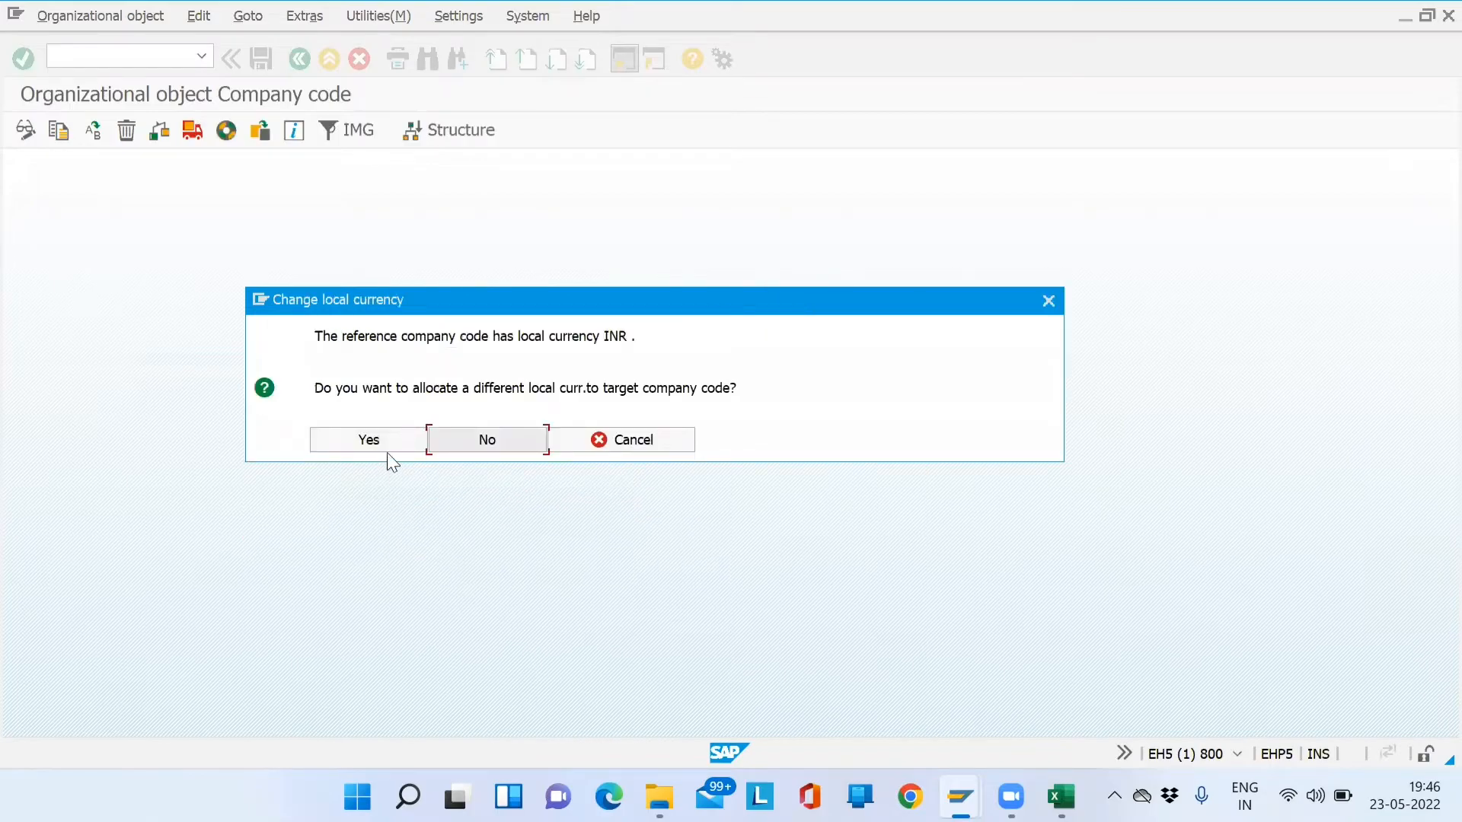
left_click(477, 443)
left_click(773, 690)
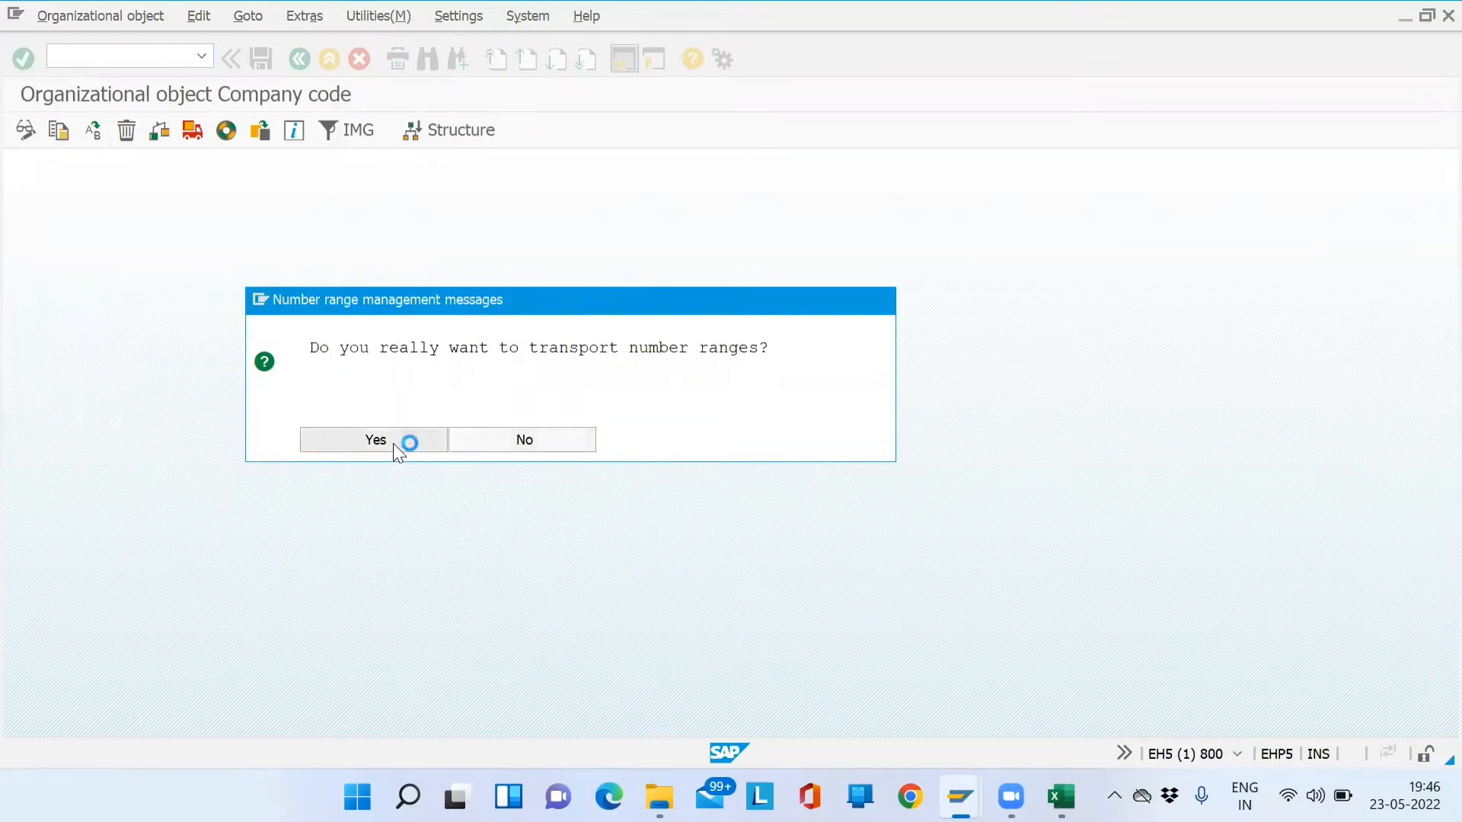
left_click(393, 443)
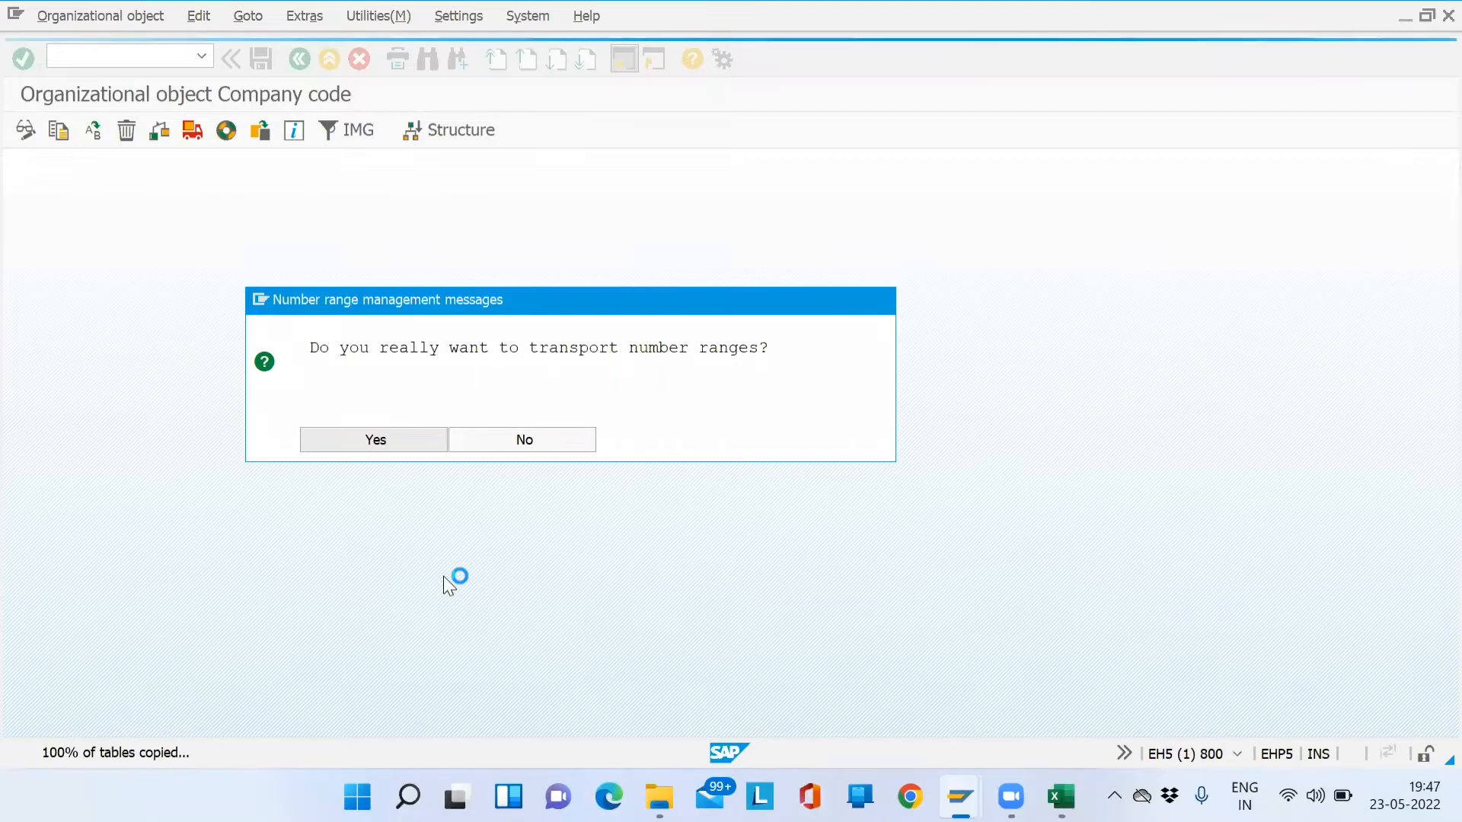
key("Return")
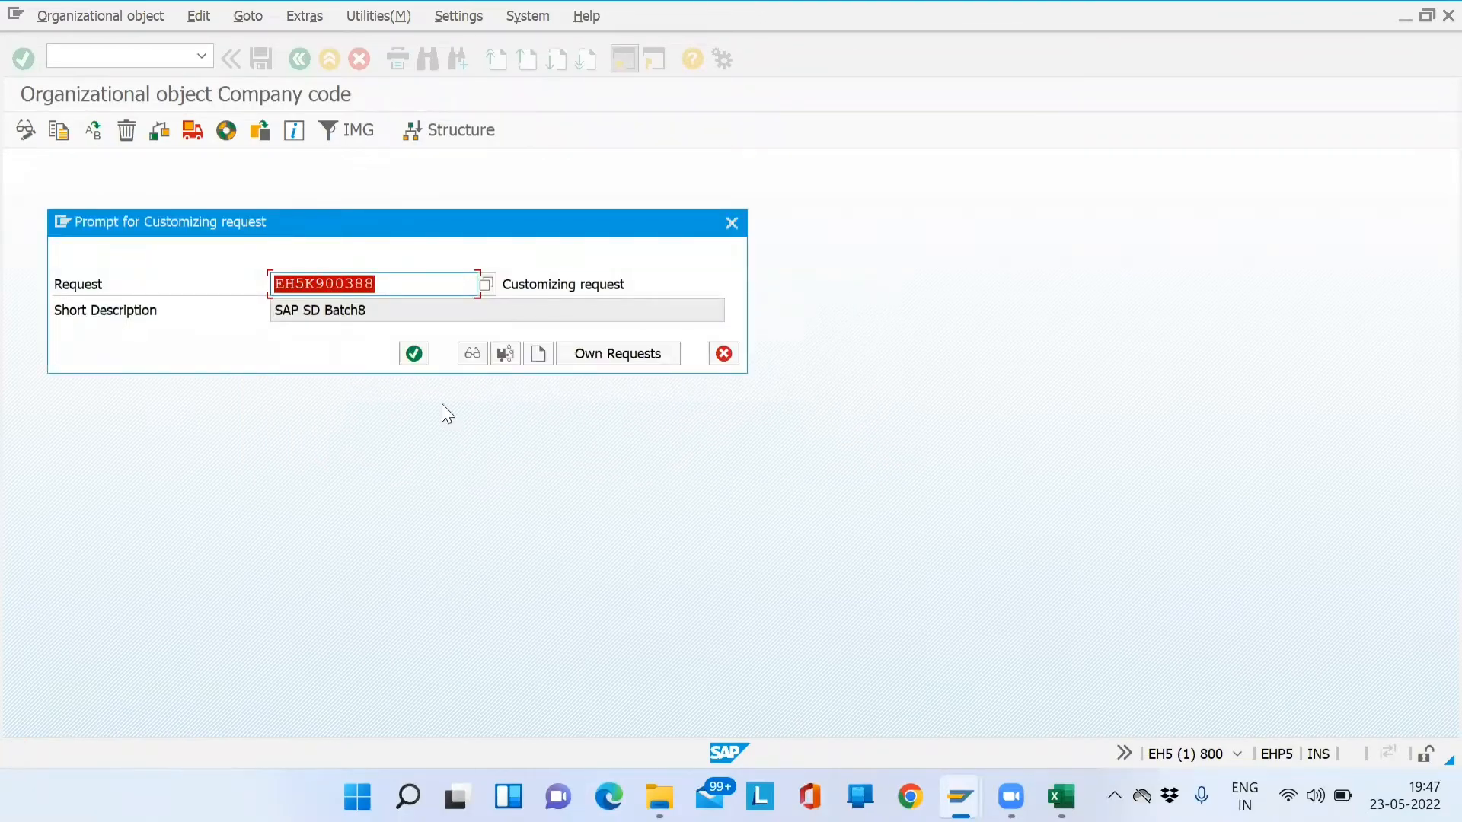
- Accept the customizing request, approve number range transport, and acknowledge the type 5/6 cautions
left_click(418, 349)
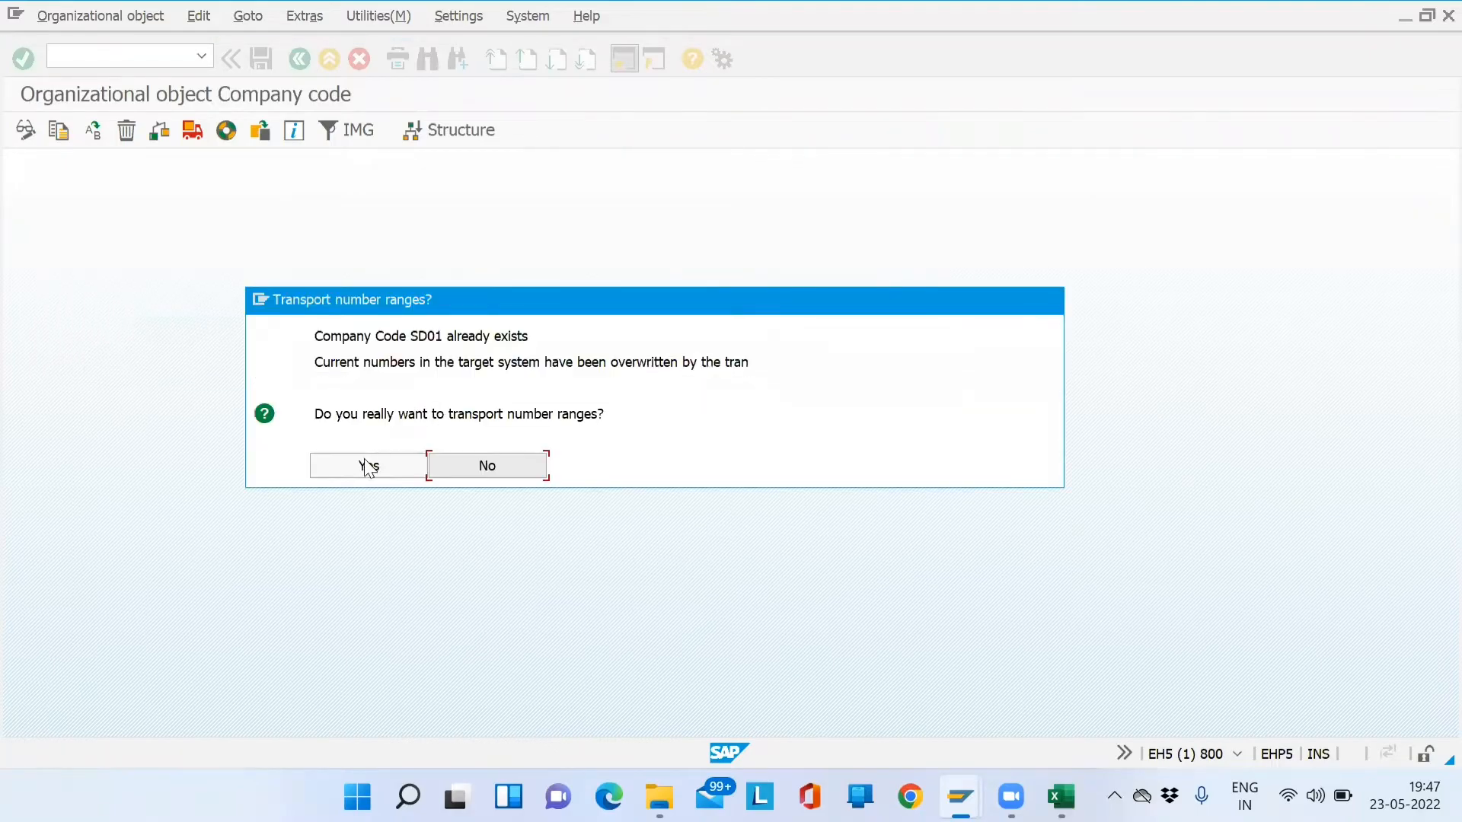
left_click(366, 466)
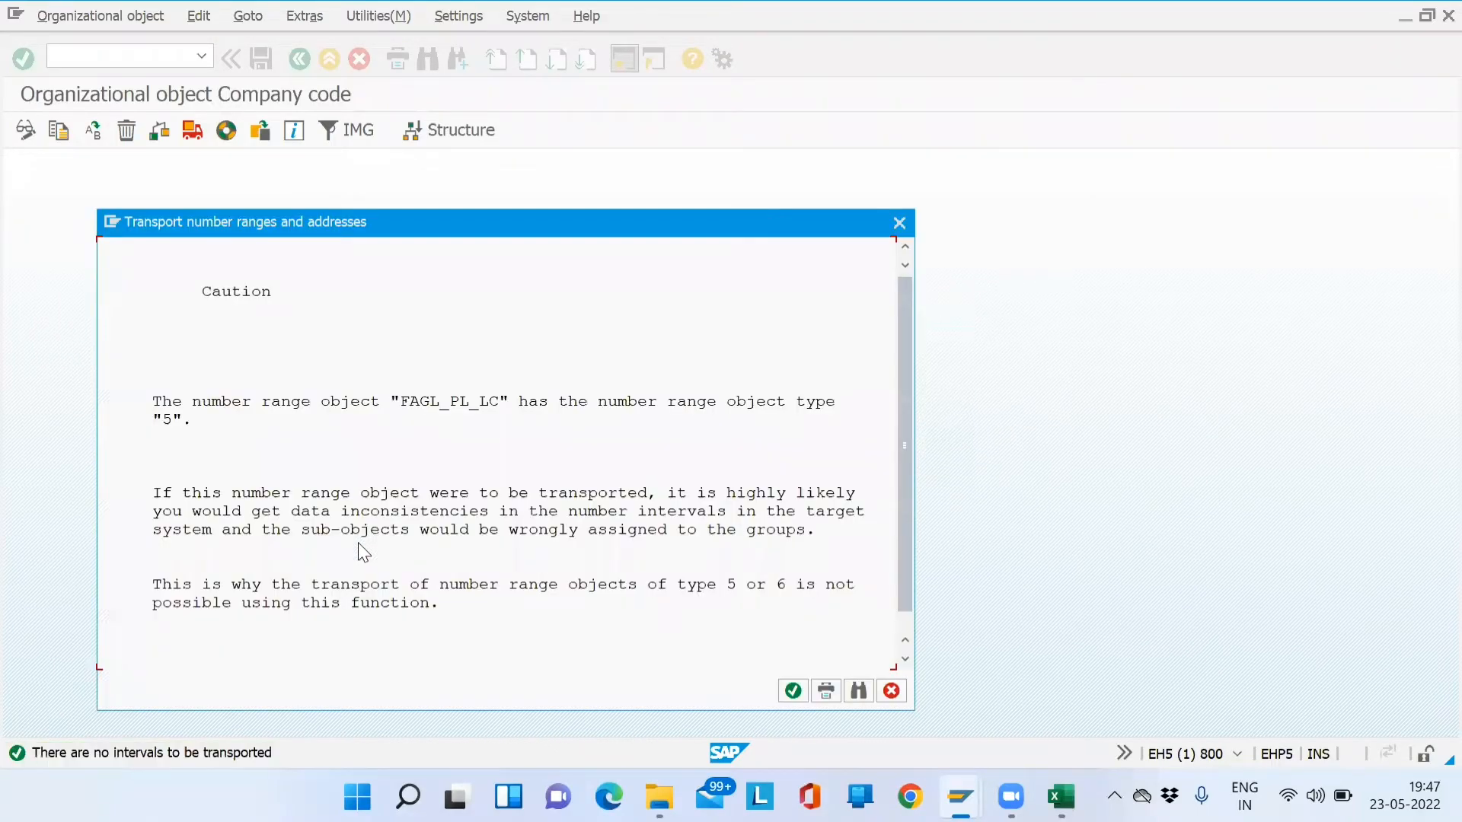
left_click(798, 693)
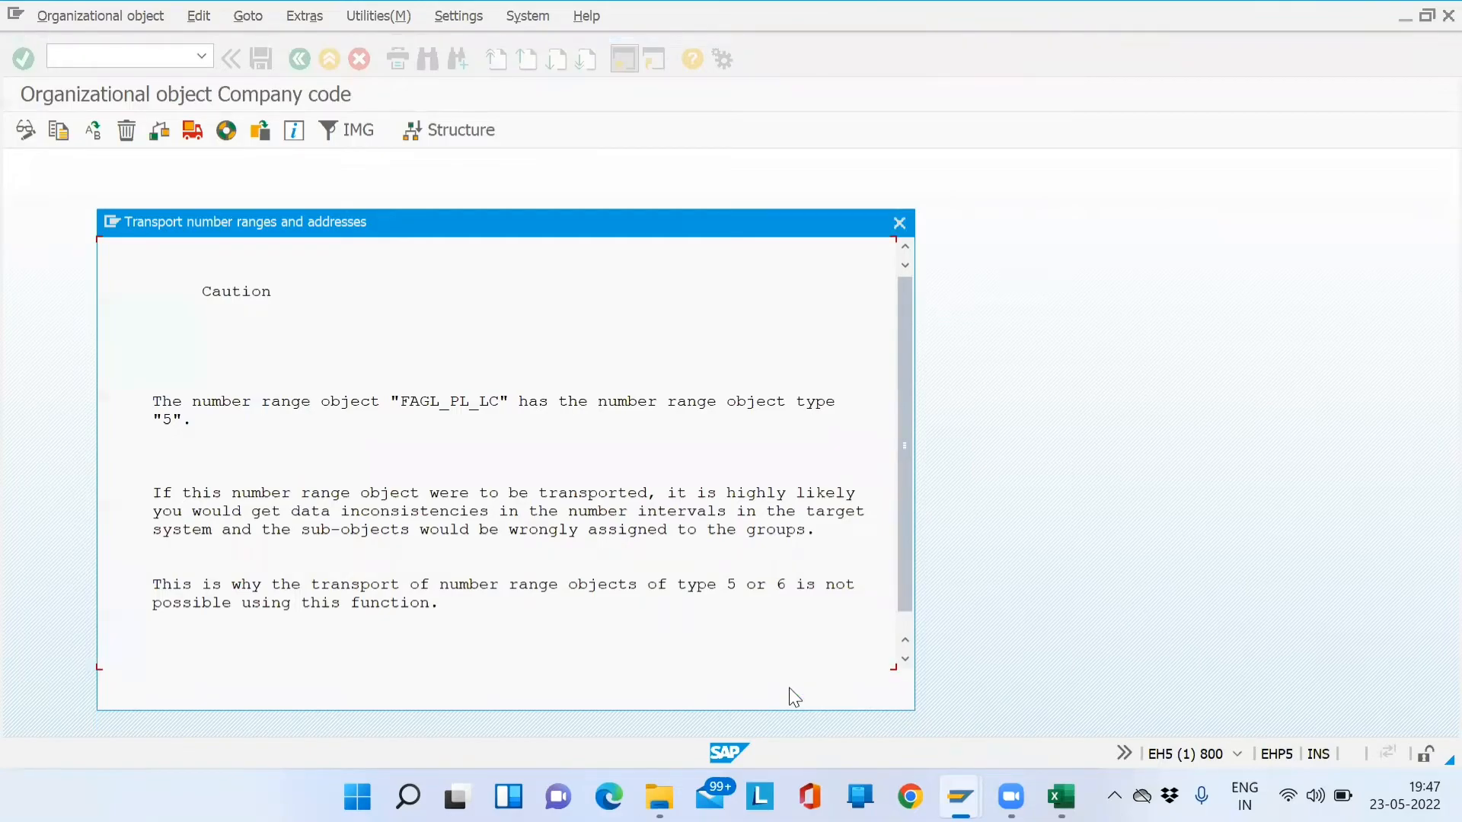
left_click(791, 689)
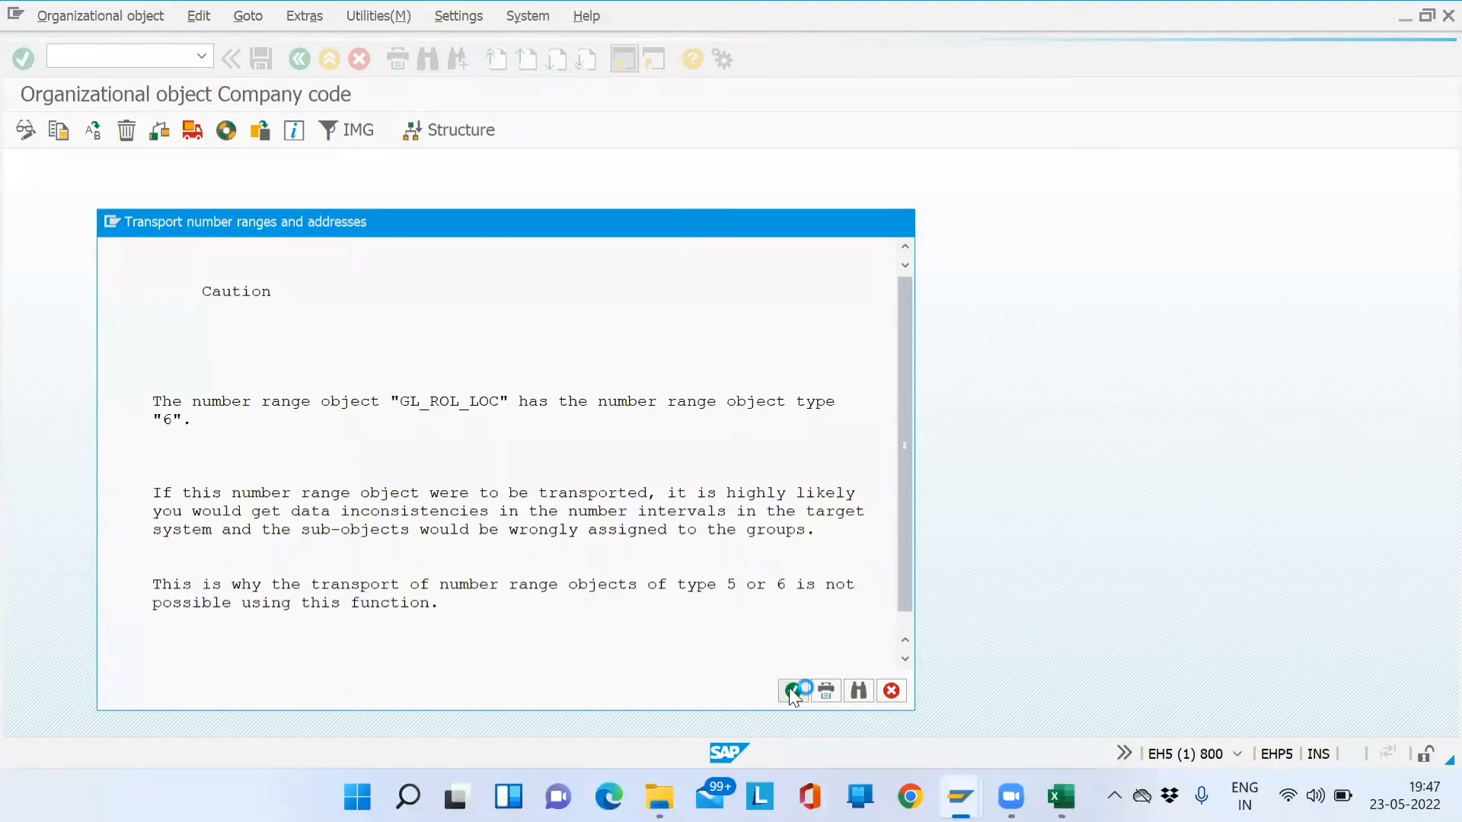
left_click(790, 690)
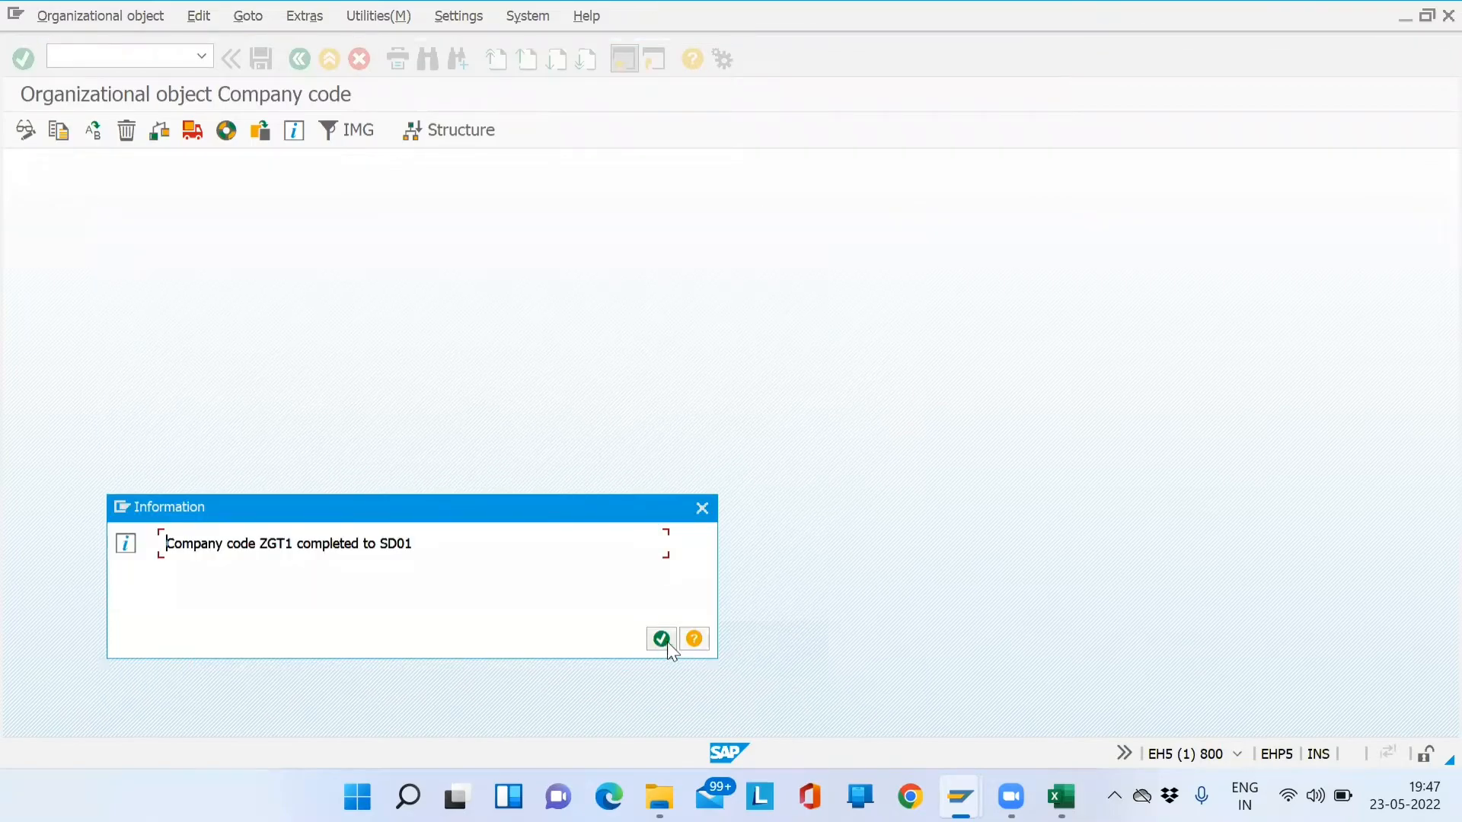
- Confirm the company code copy message and close the company code activity list
left_click(662, 640)
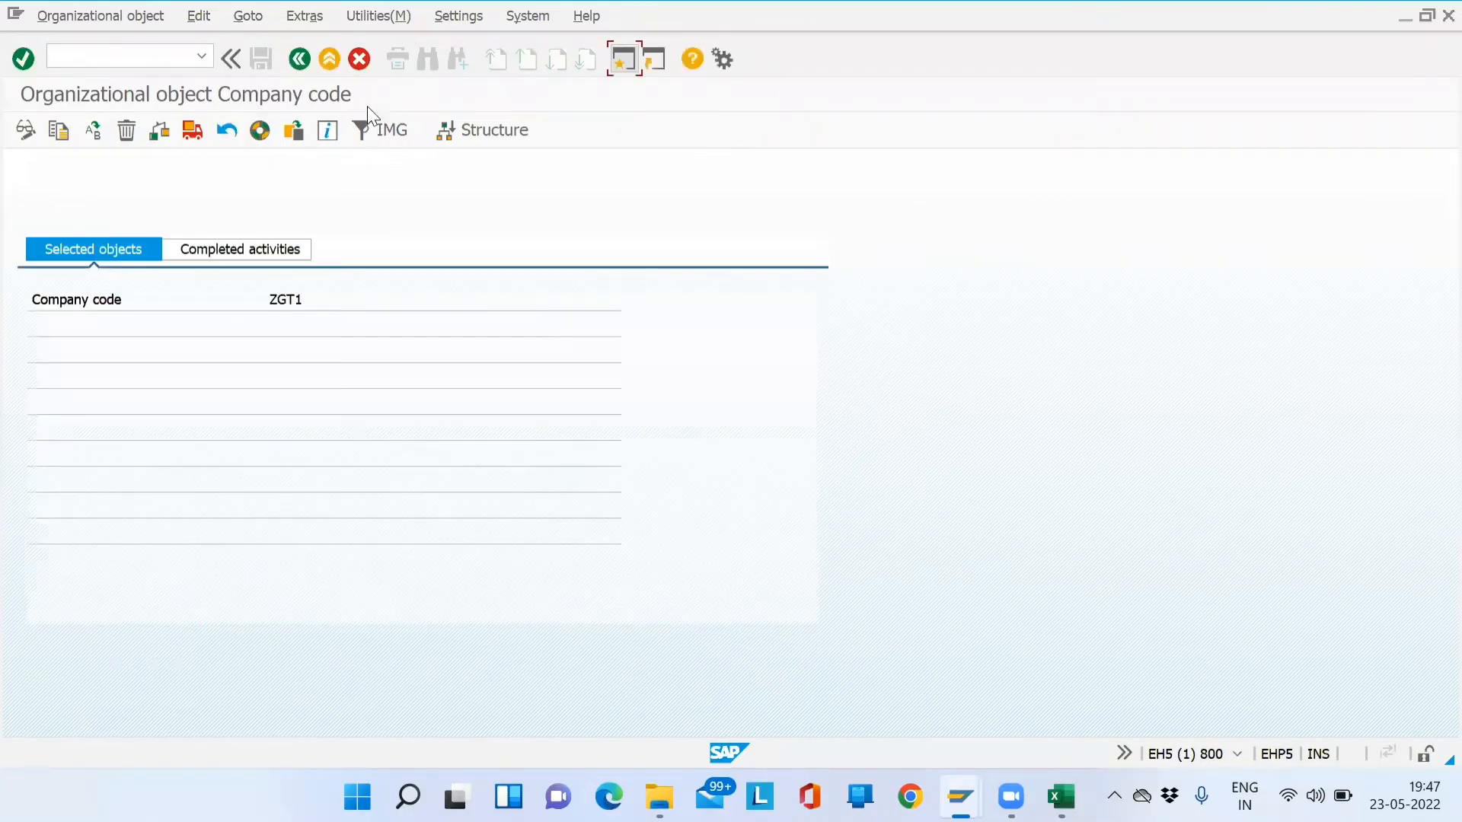
left_click(329, 59)
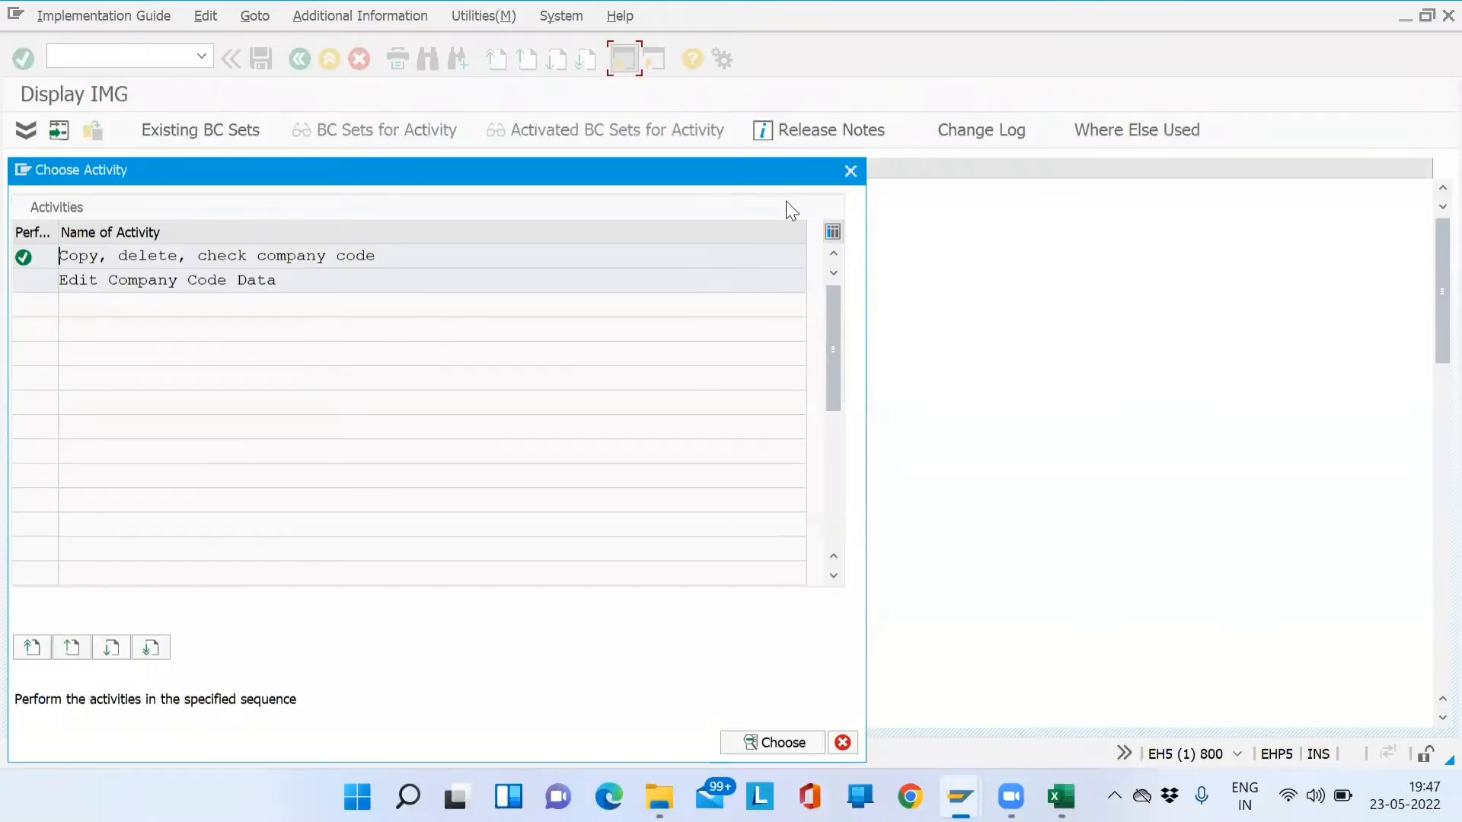
left_click(850, 171)
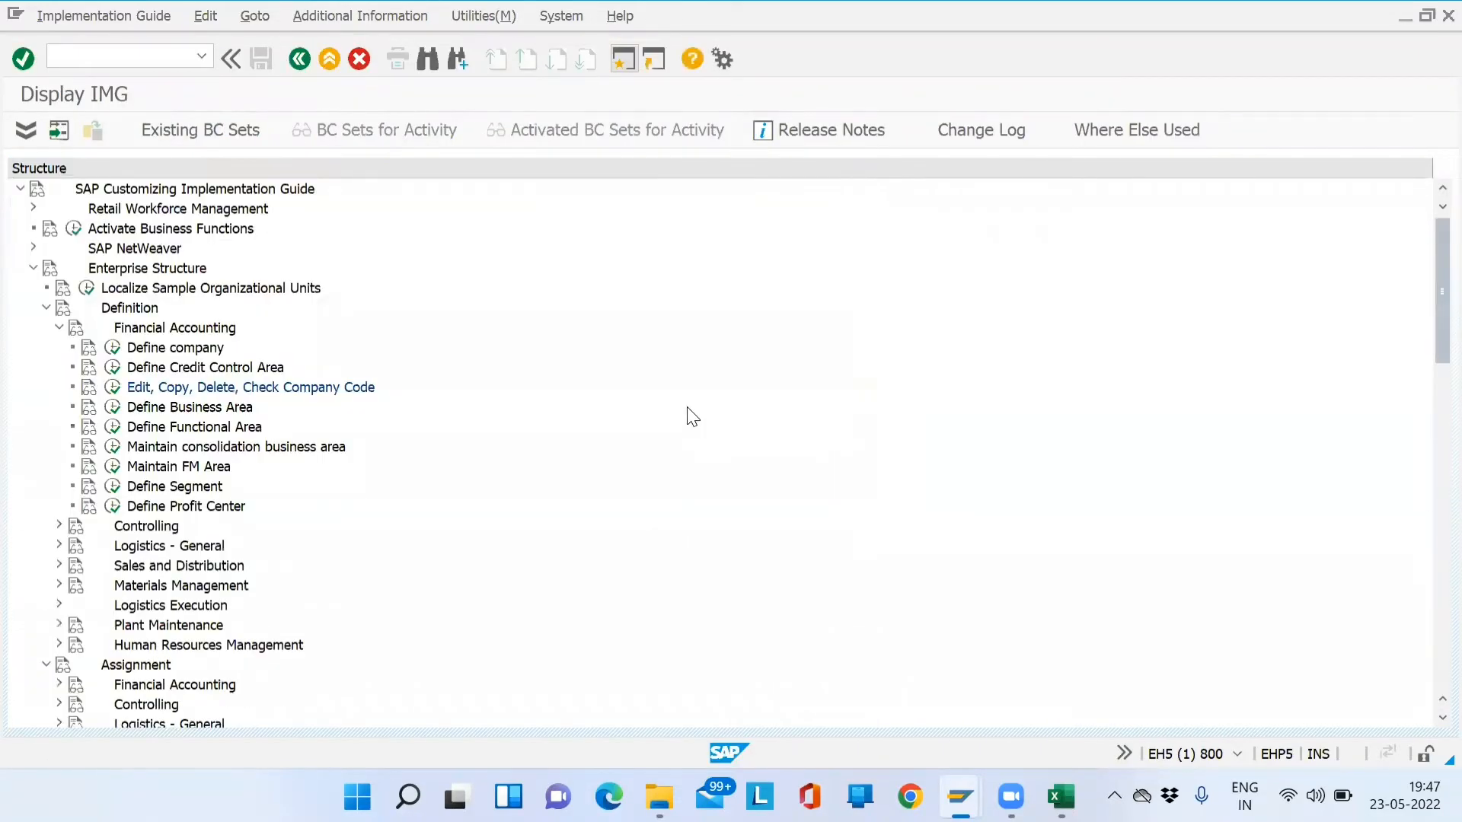
- Back in MM01, select Basic Data 2, sales org, General/Plant, Sales Text and Export views, dropping Purchasing
key("alt+Tab")
left_click(939, 197)
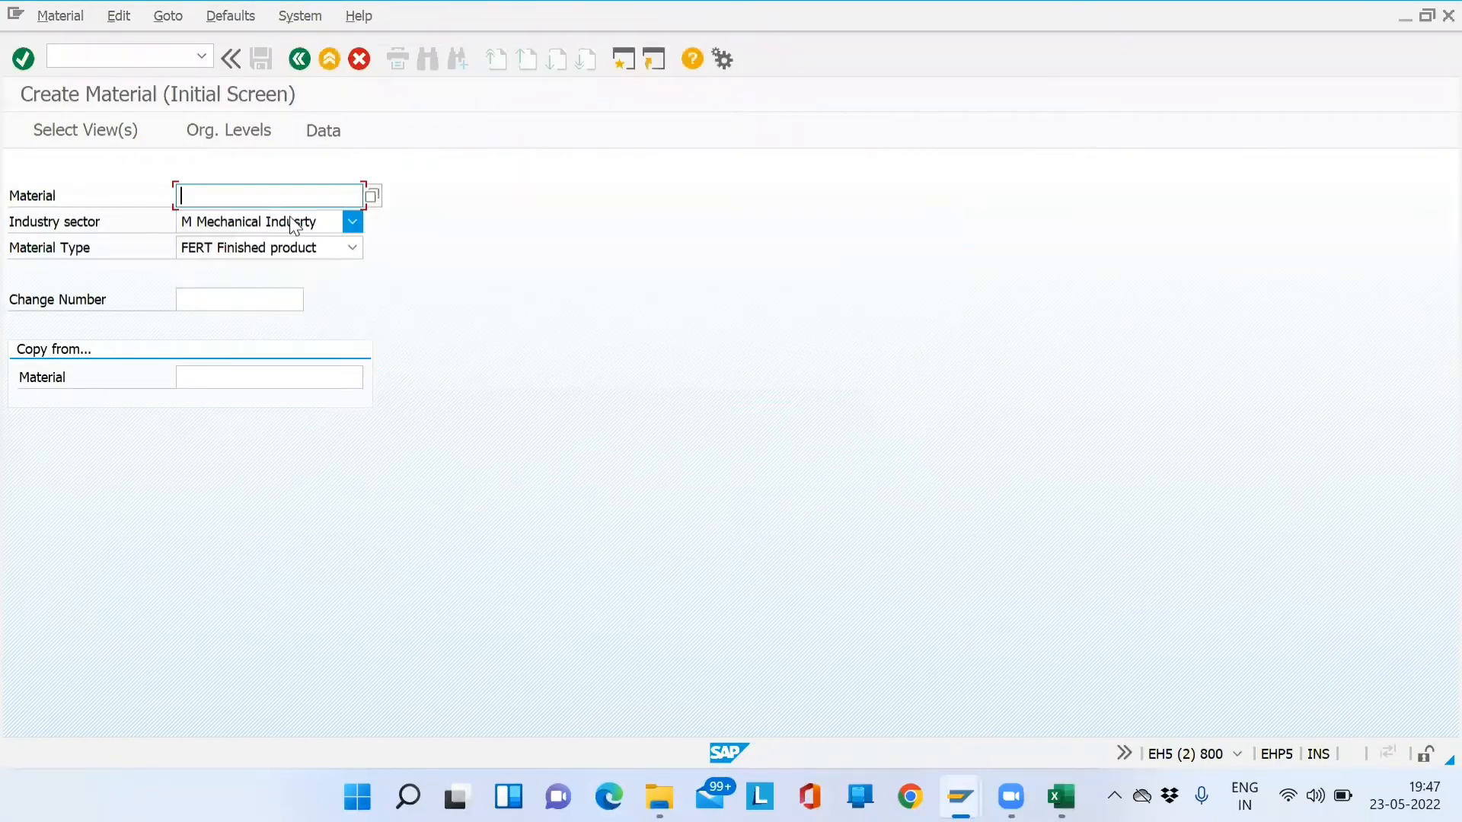
key("Return")
left_click(410, 237)
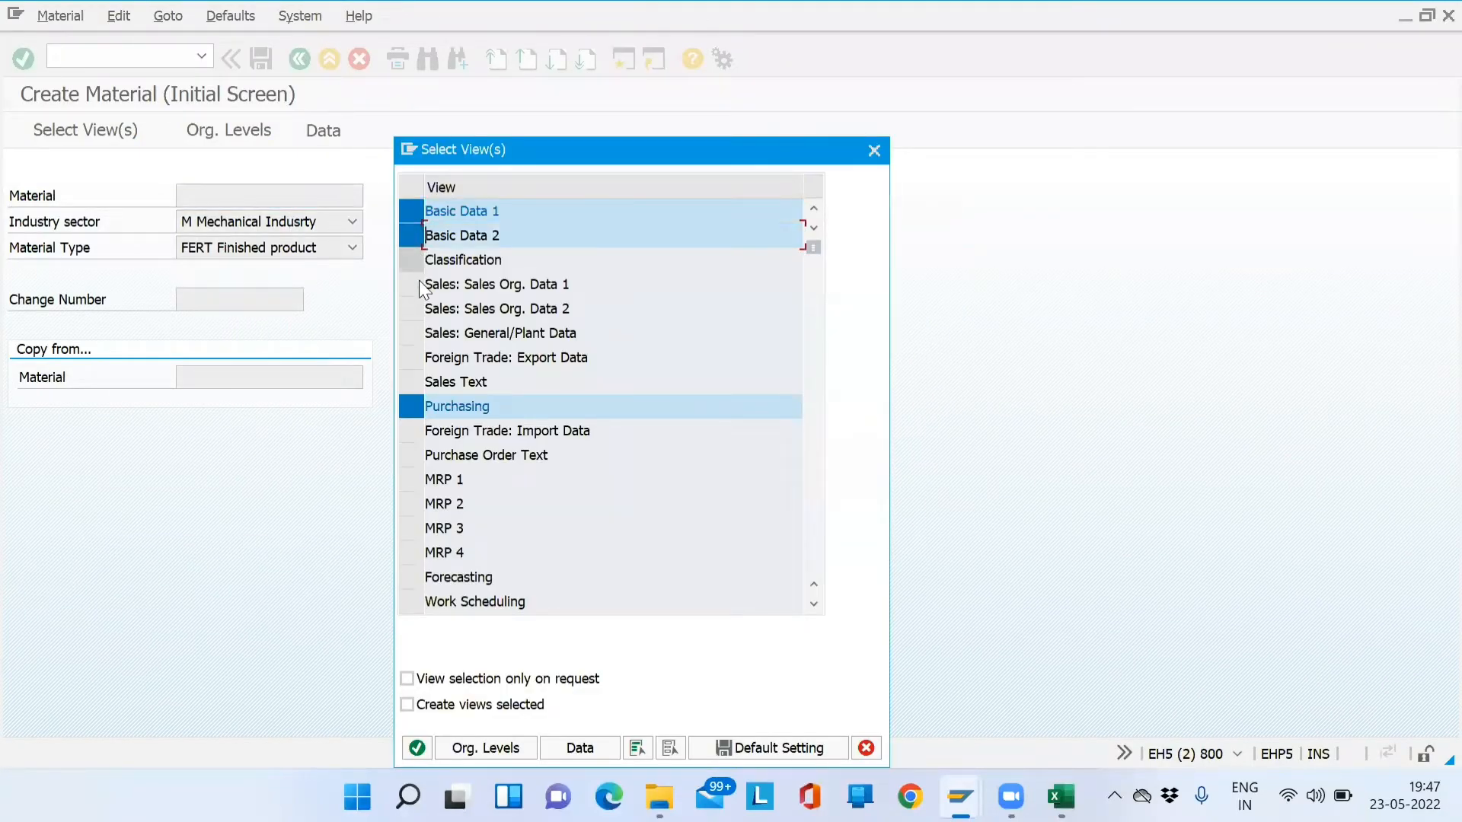
left_click(413, 311)
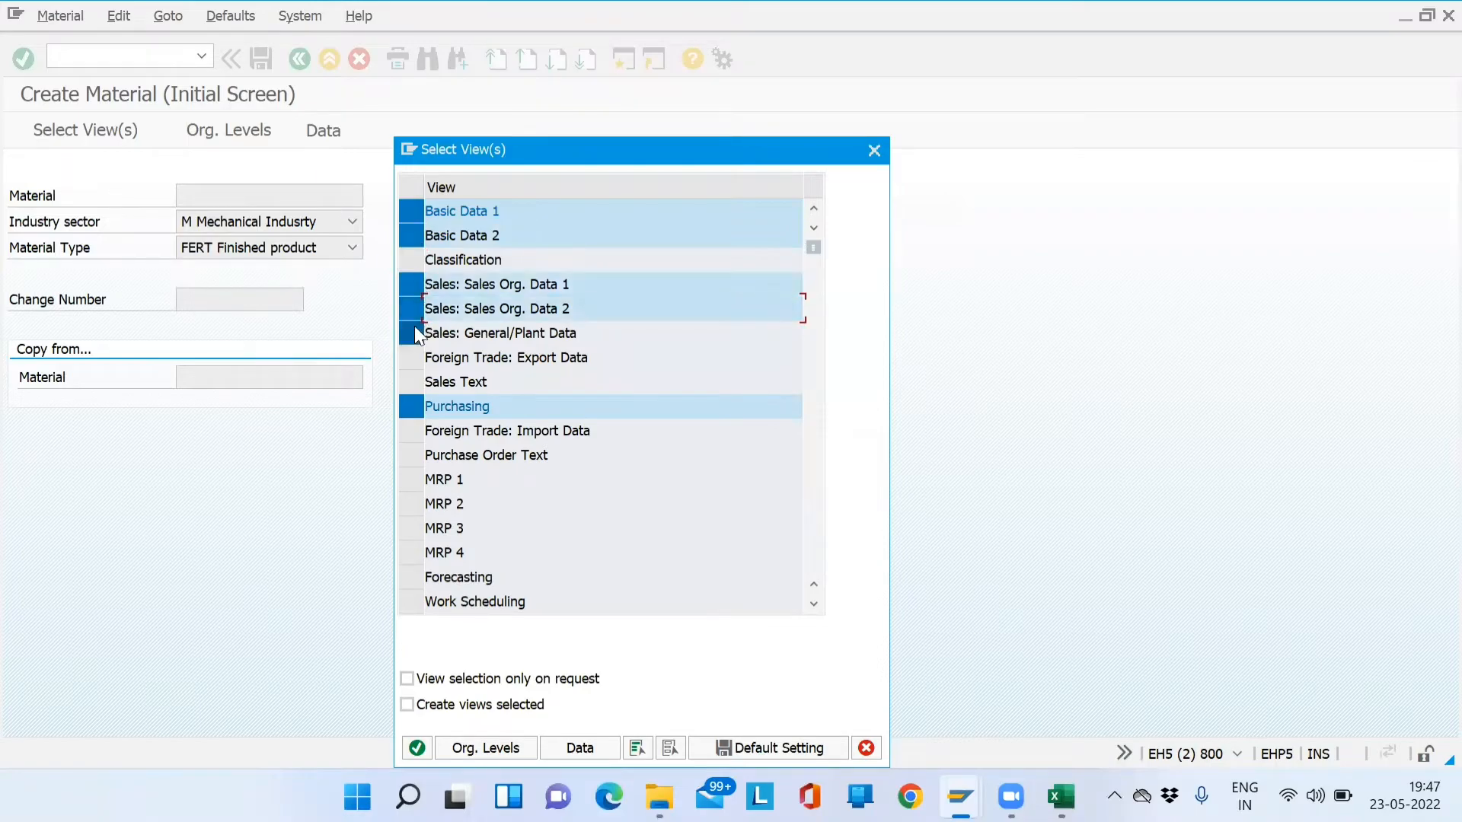
left_click(412, 332)
left_click(413, 405)
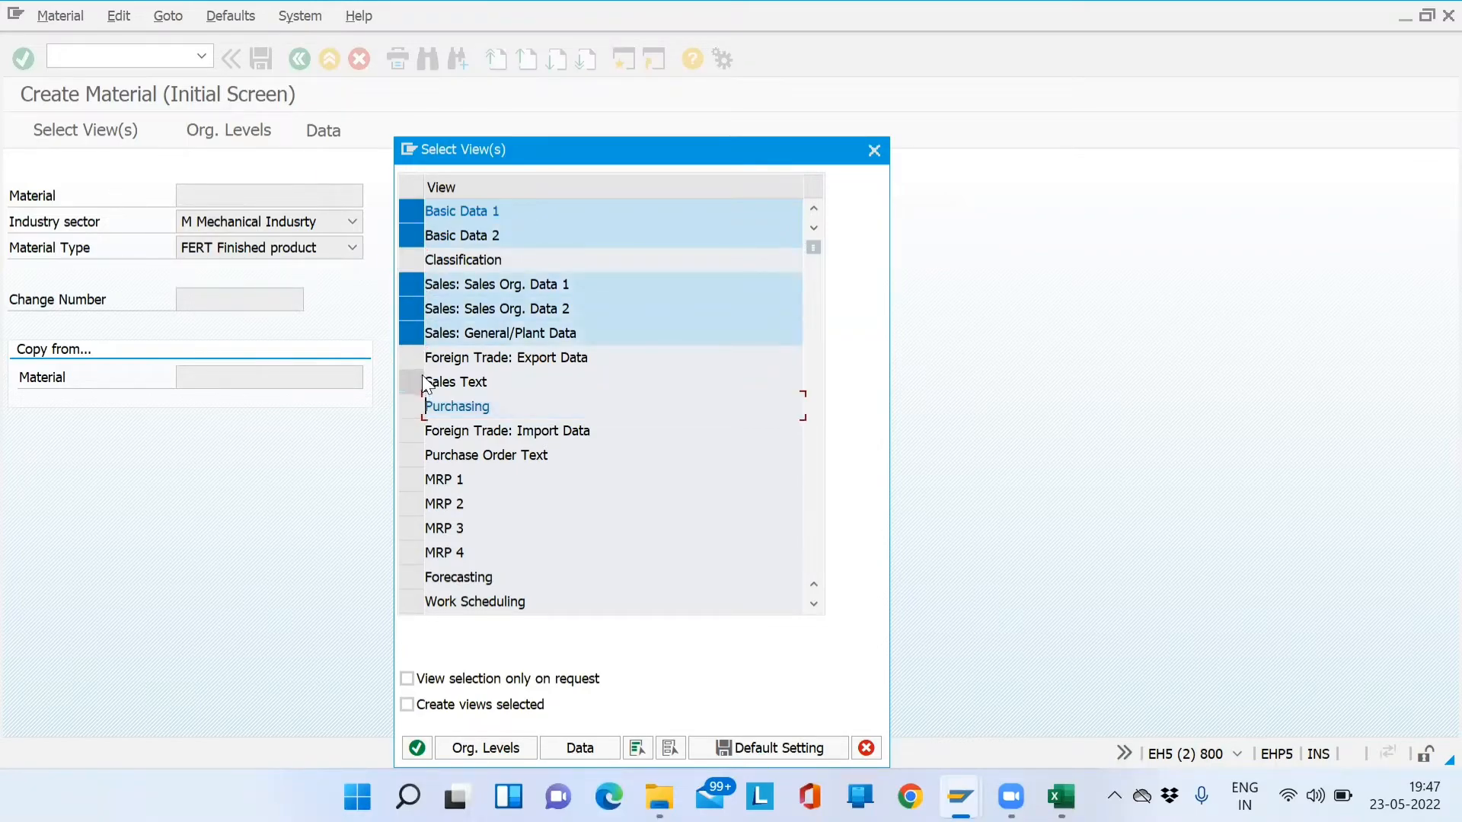
left_click(412, 382)
left_click(418, 357)
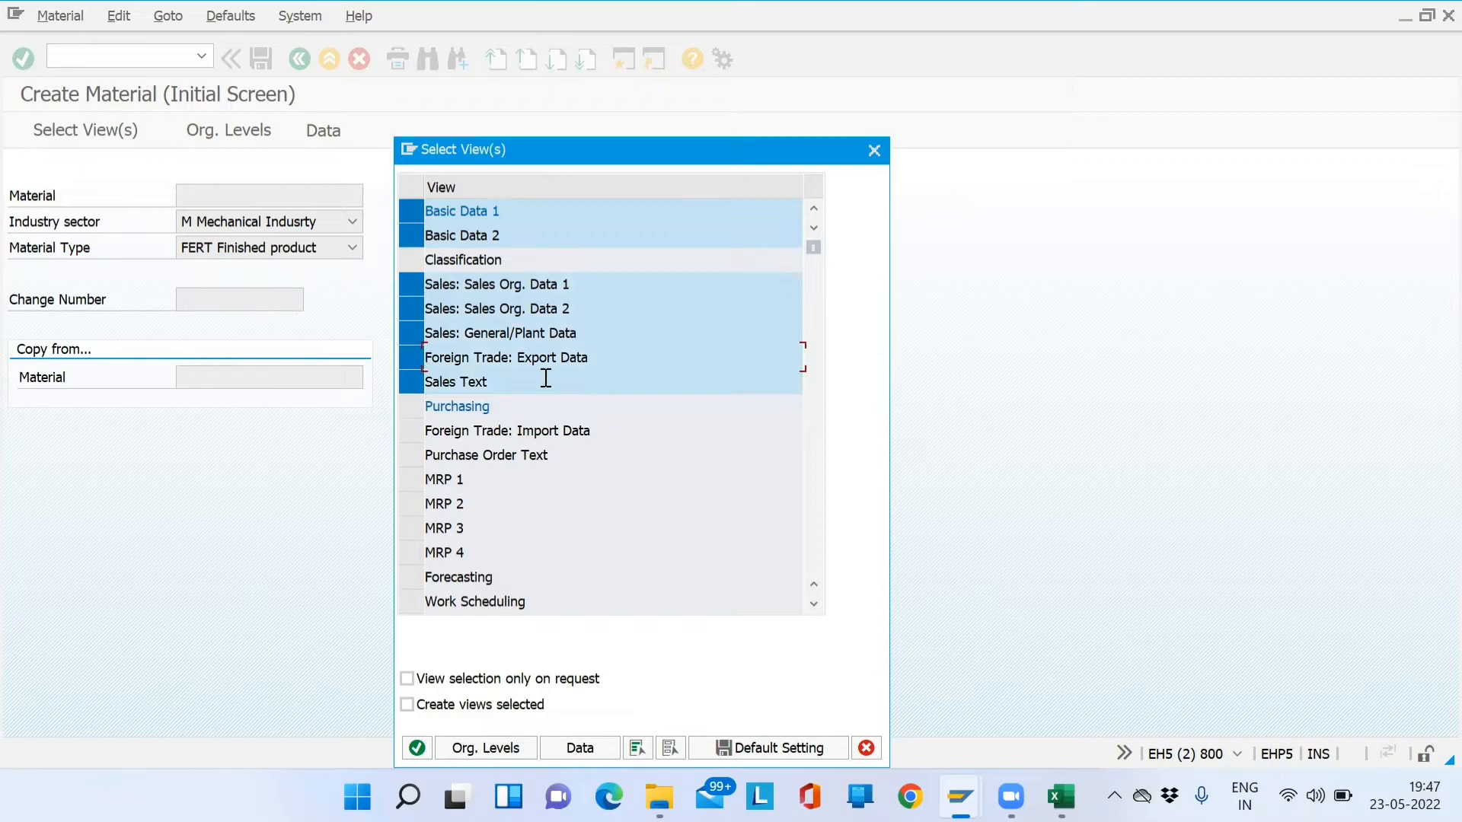
key("Return")
- Enter organizational levels: plant, storage location and sales organization SD01, distribution channel DM
key("space")
key("Down")
key("Return")
key("Tab")
key("space")
key("Down")
key("Return")
key("Tab")
key("space")
key("Down")
key("Return")
key("Tab")
key("space")
key("Down")
key("Return")
key("Return")
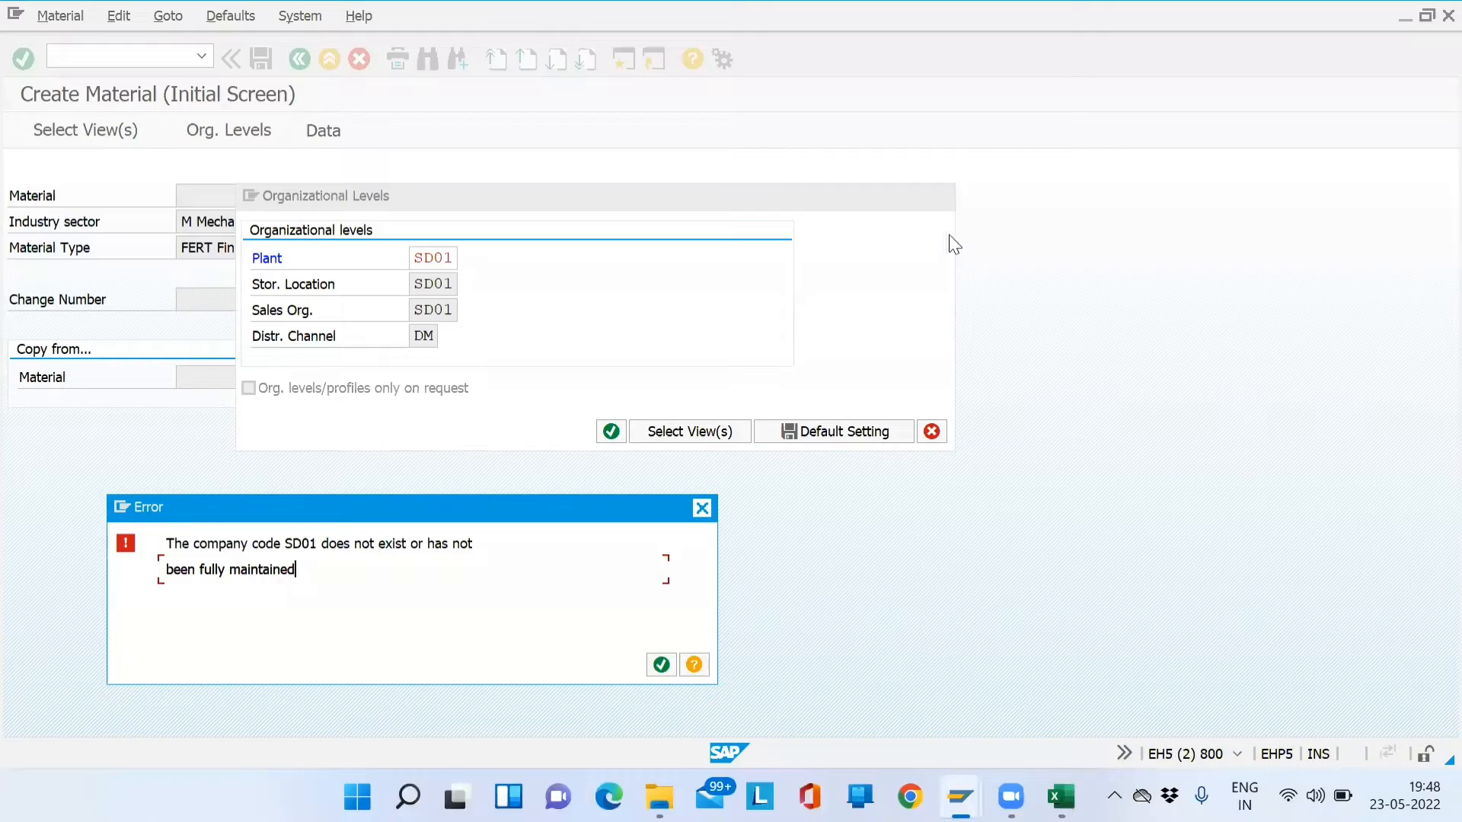
- Acknowledge the company code SD01 error and exit material creation
key("Return")
left_click(944, 197)
left_click(338, 66)
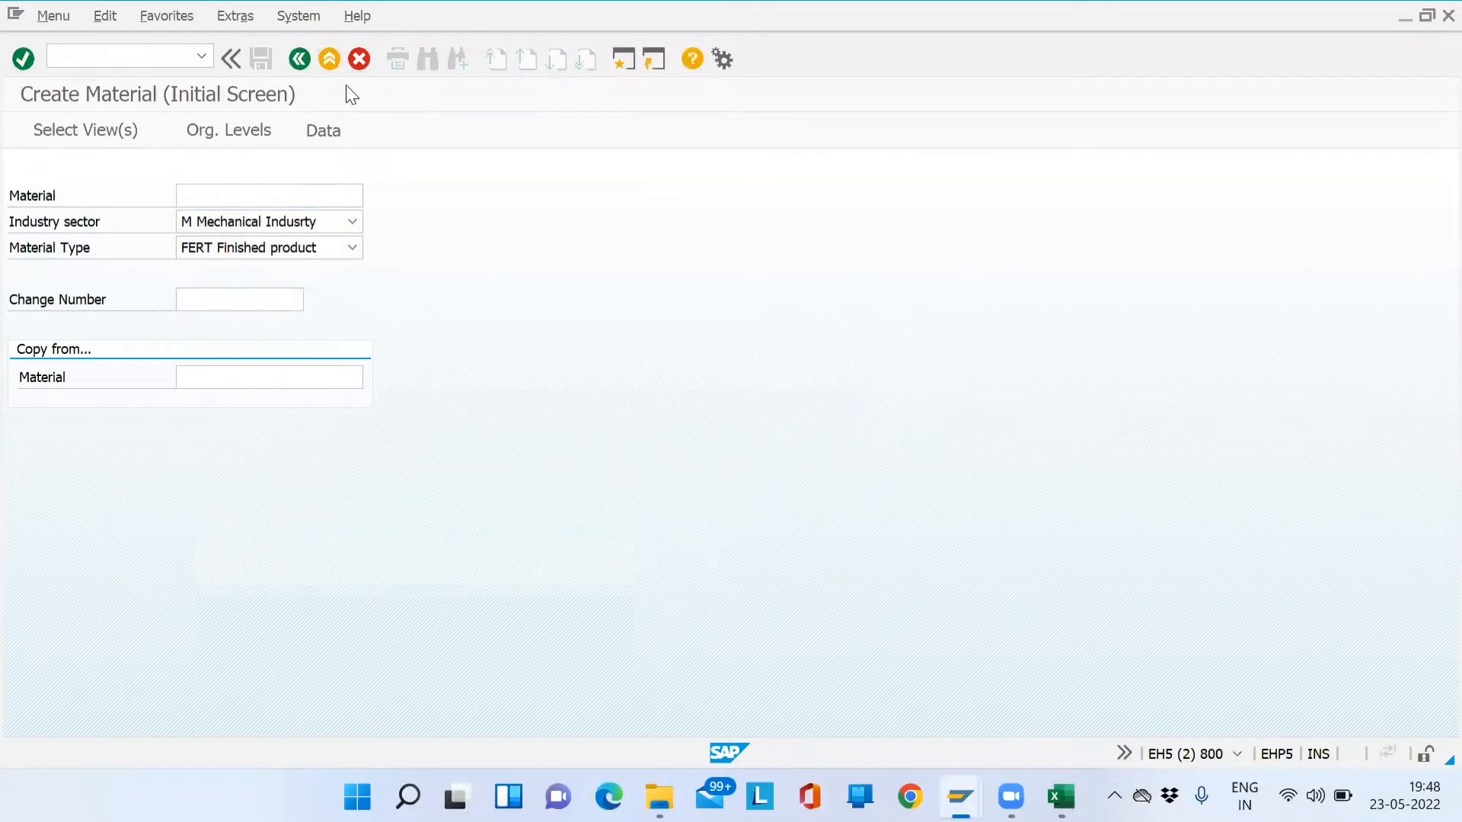
- Start MM01 and select Sales Org. Data 1/2, General/Plant and Export views, dropping Purchasing
type("mm01")
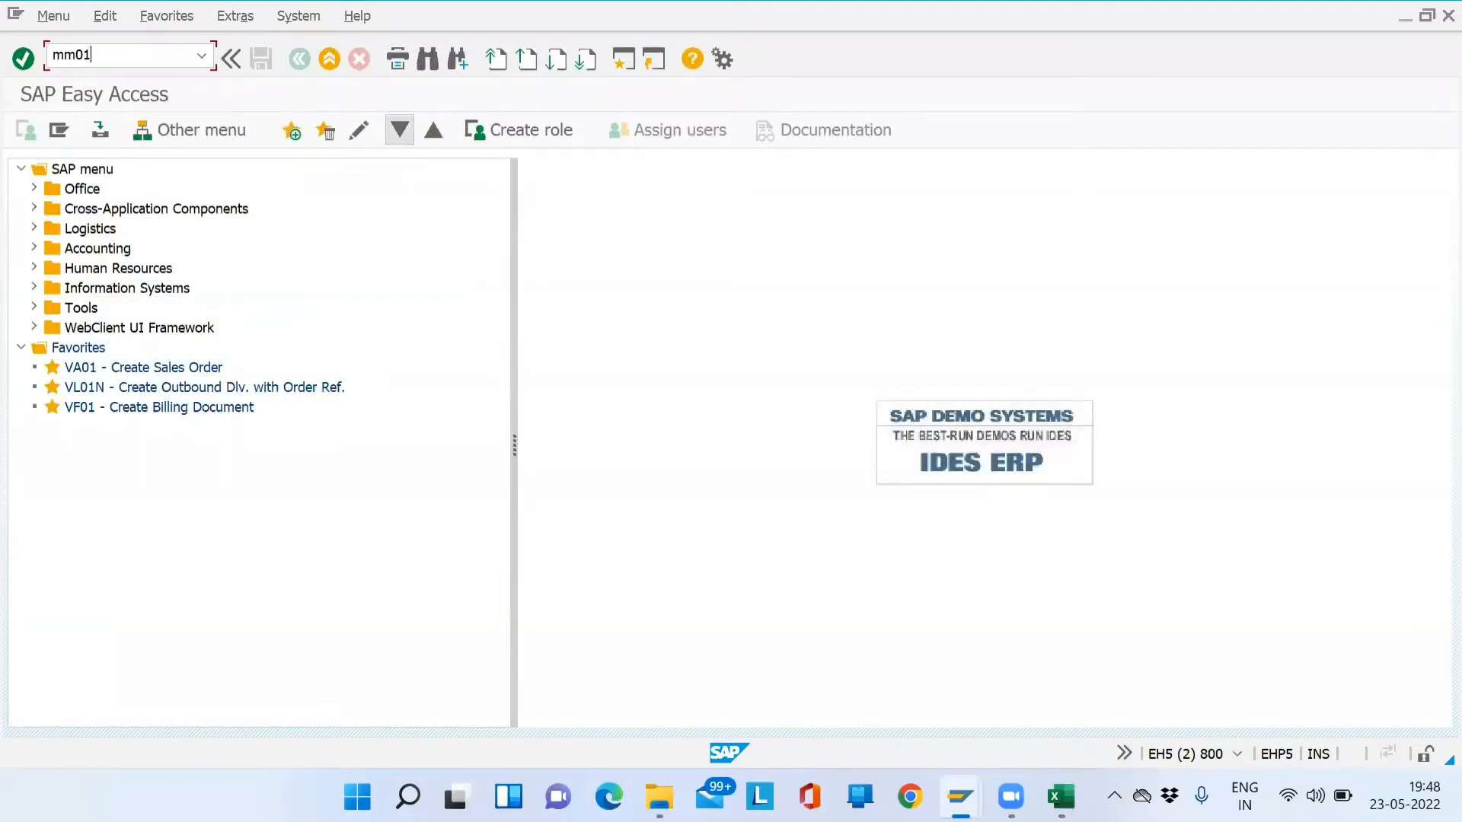
key("Return")
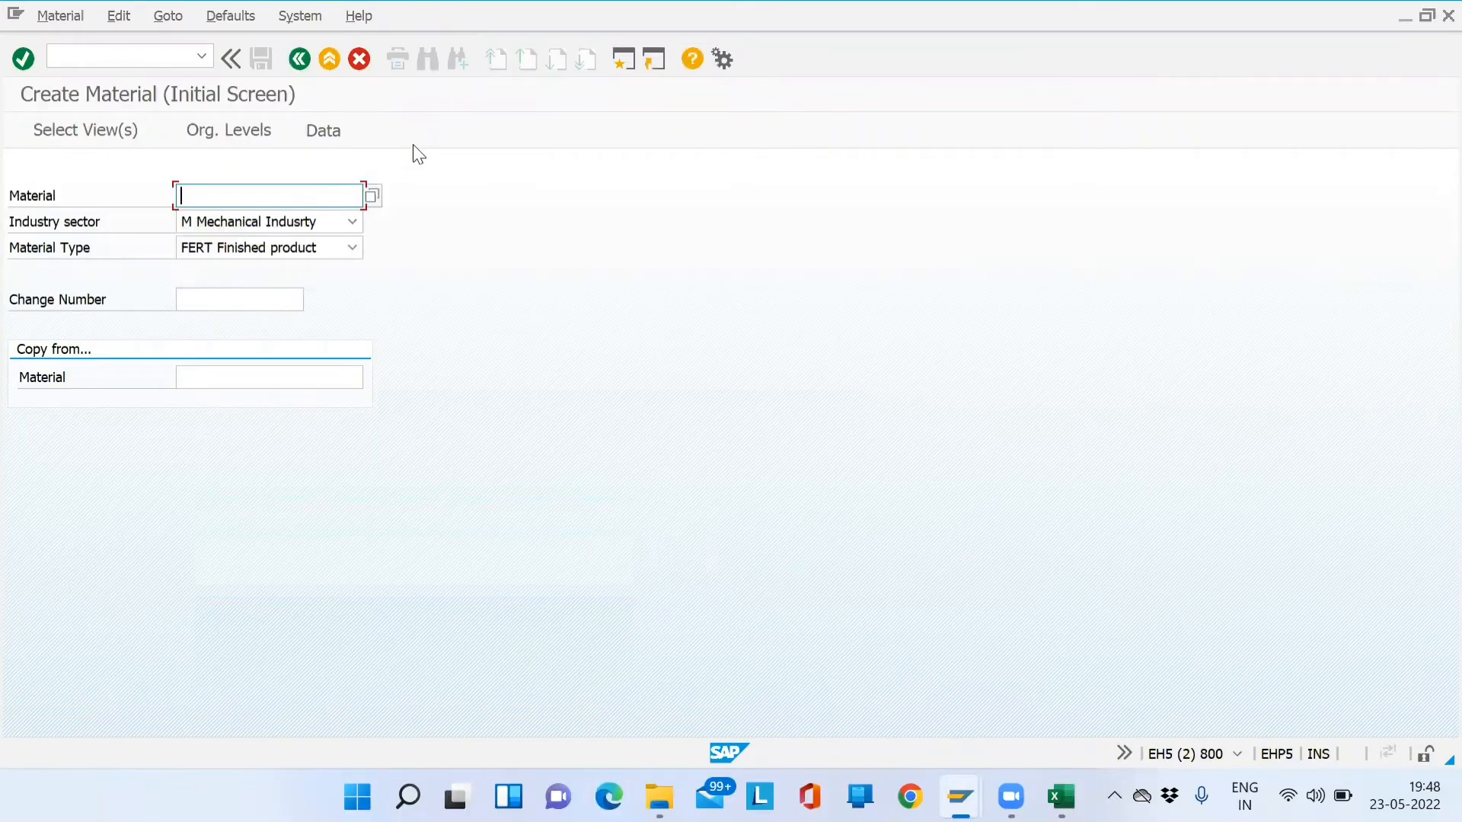
key("Return")
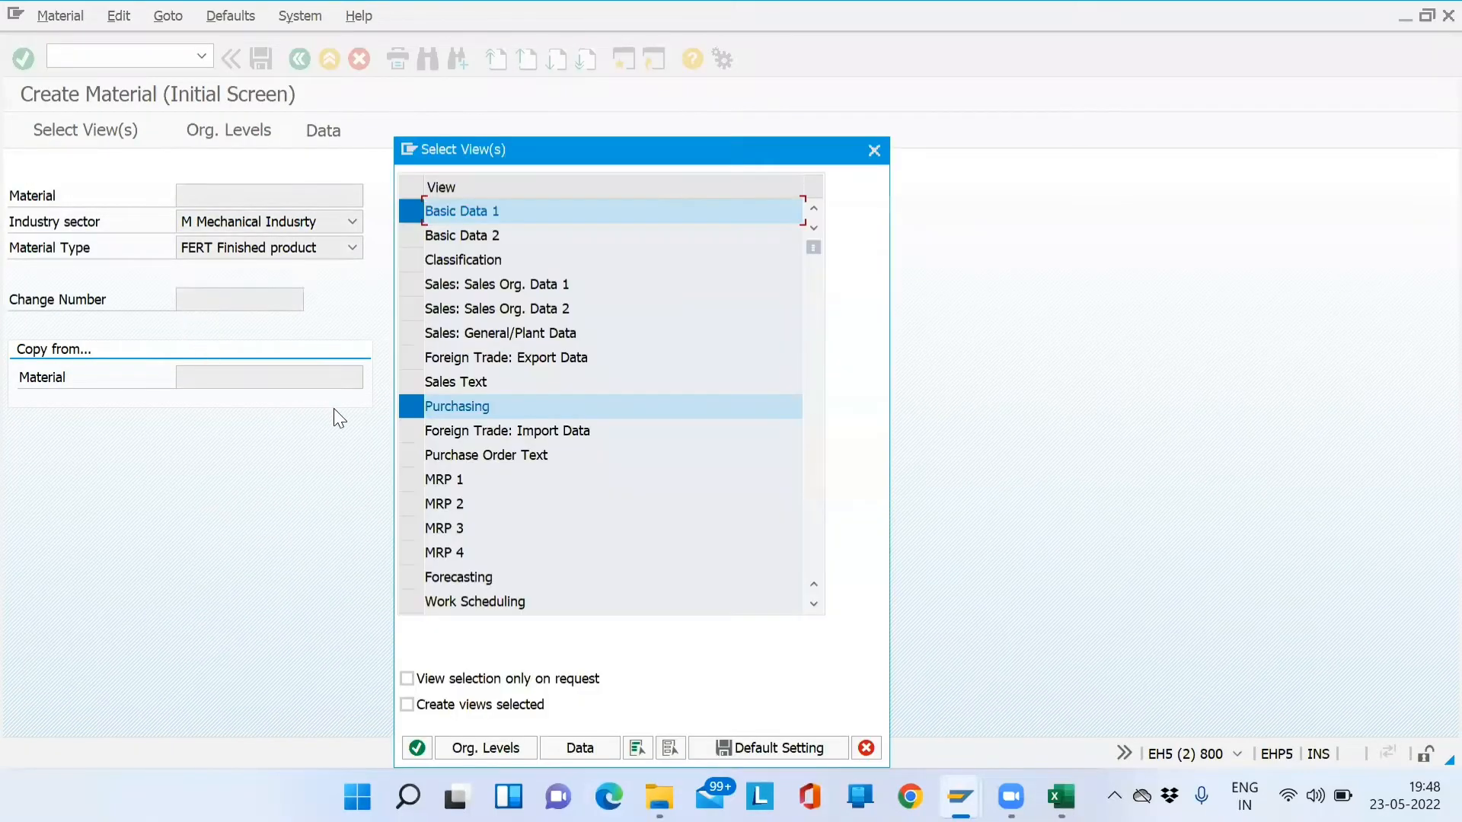
left_click(403, 404)
left_click(411, 357)
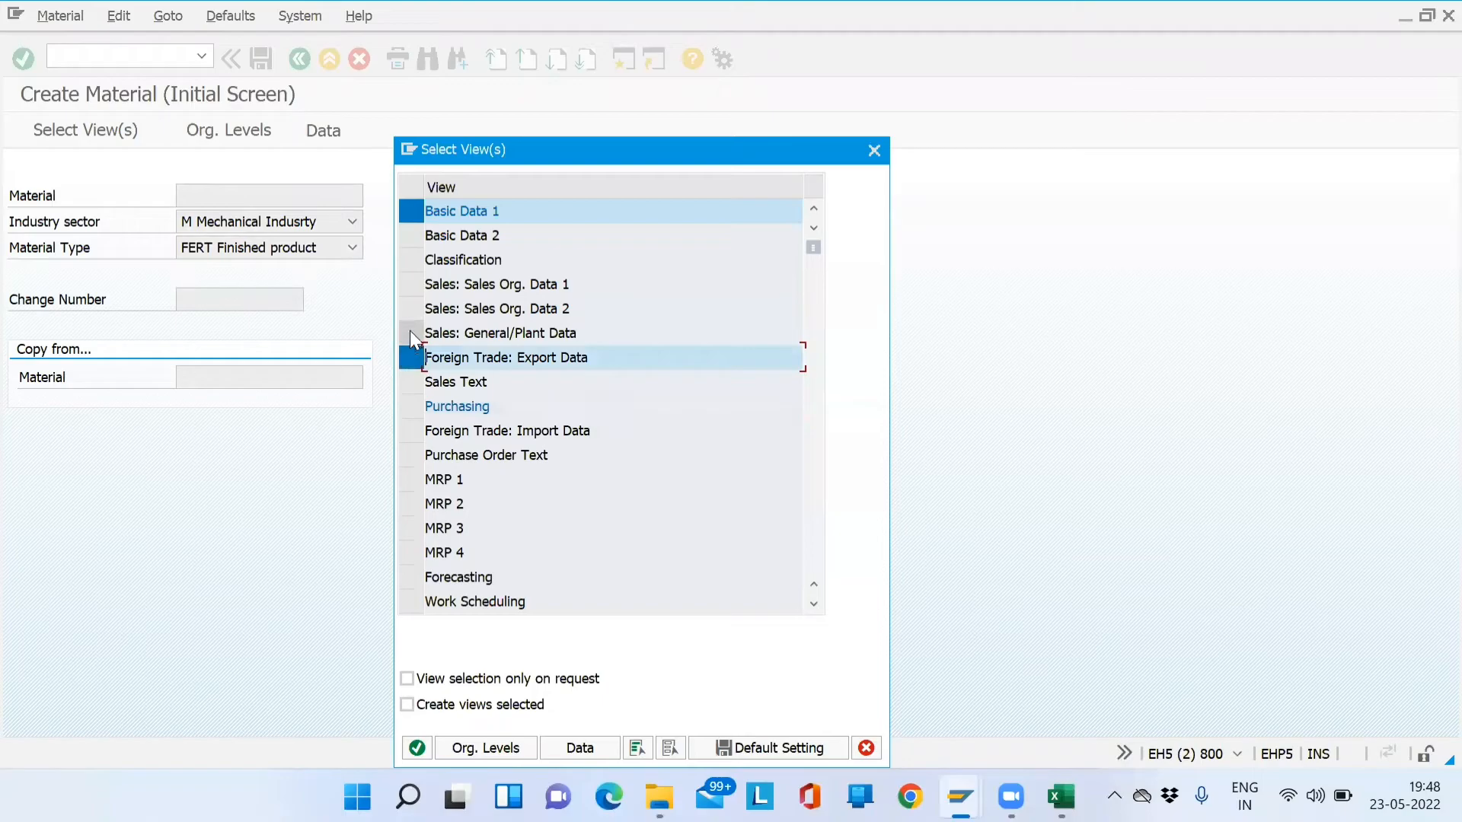
left_click(411, 332)
left_click(411, 308)
left_click(413, 286)
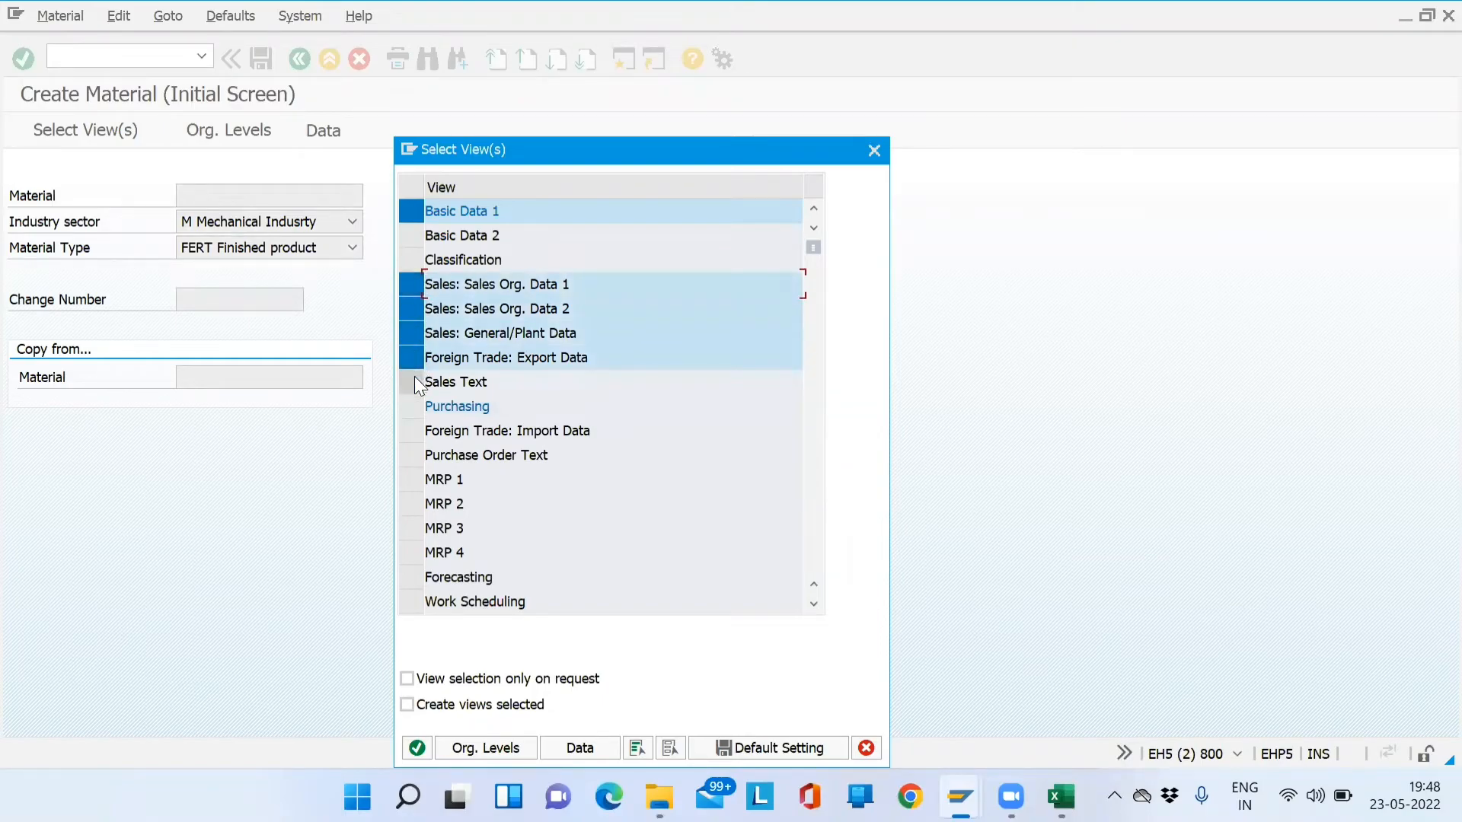
key("Return")
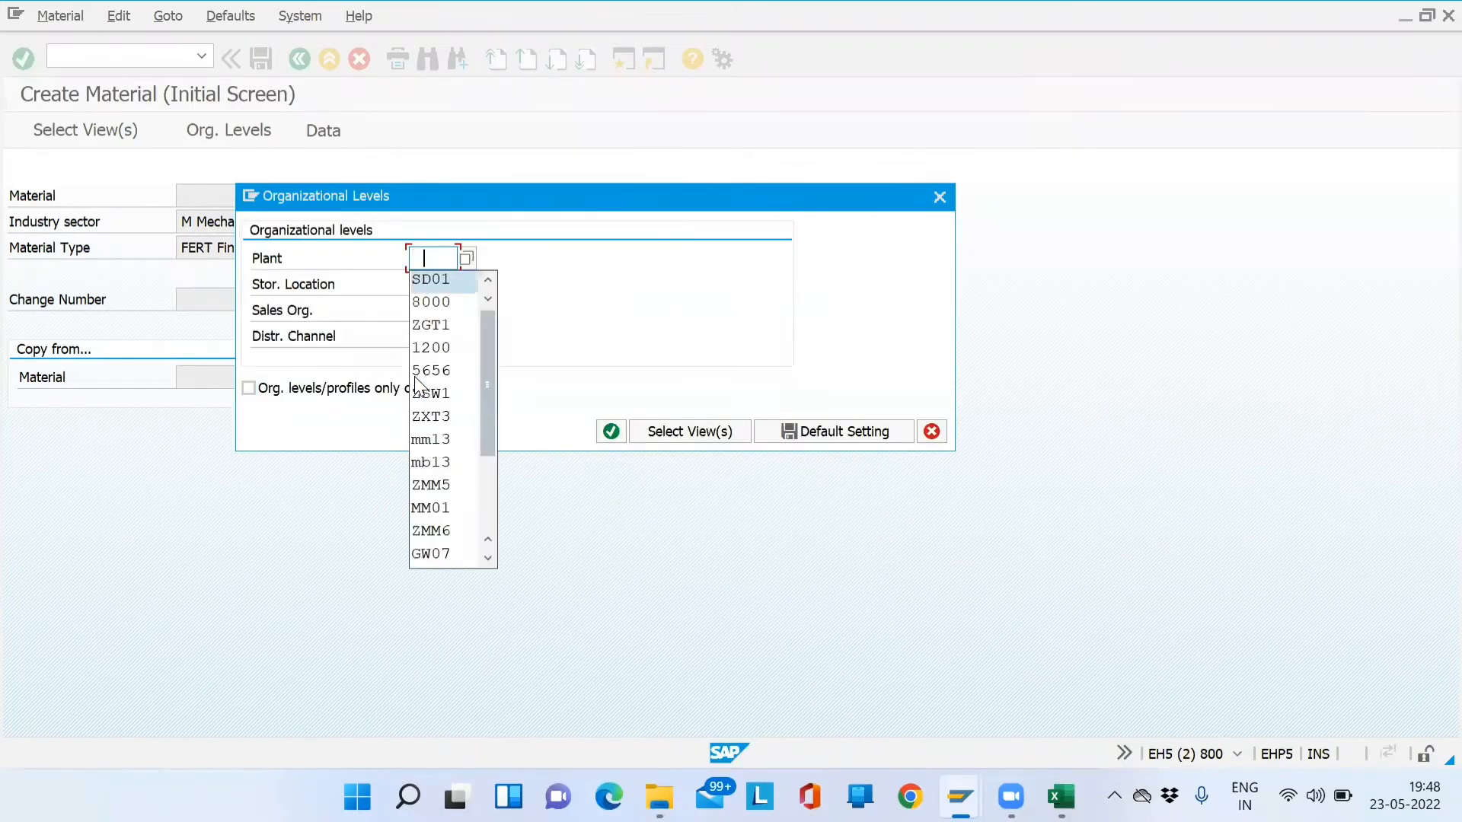
- Enter org levels SD01/SD01/SD01 with distribution channel DM and create the material
key("Tab")
key("Tab")
key("space")
key("Down")
key("Tab")
key("space")
key("Down")
key("Return")
key("Return")
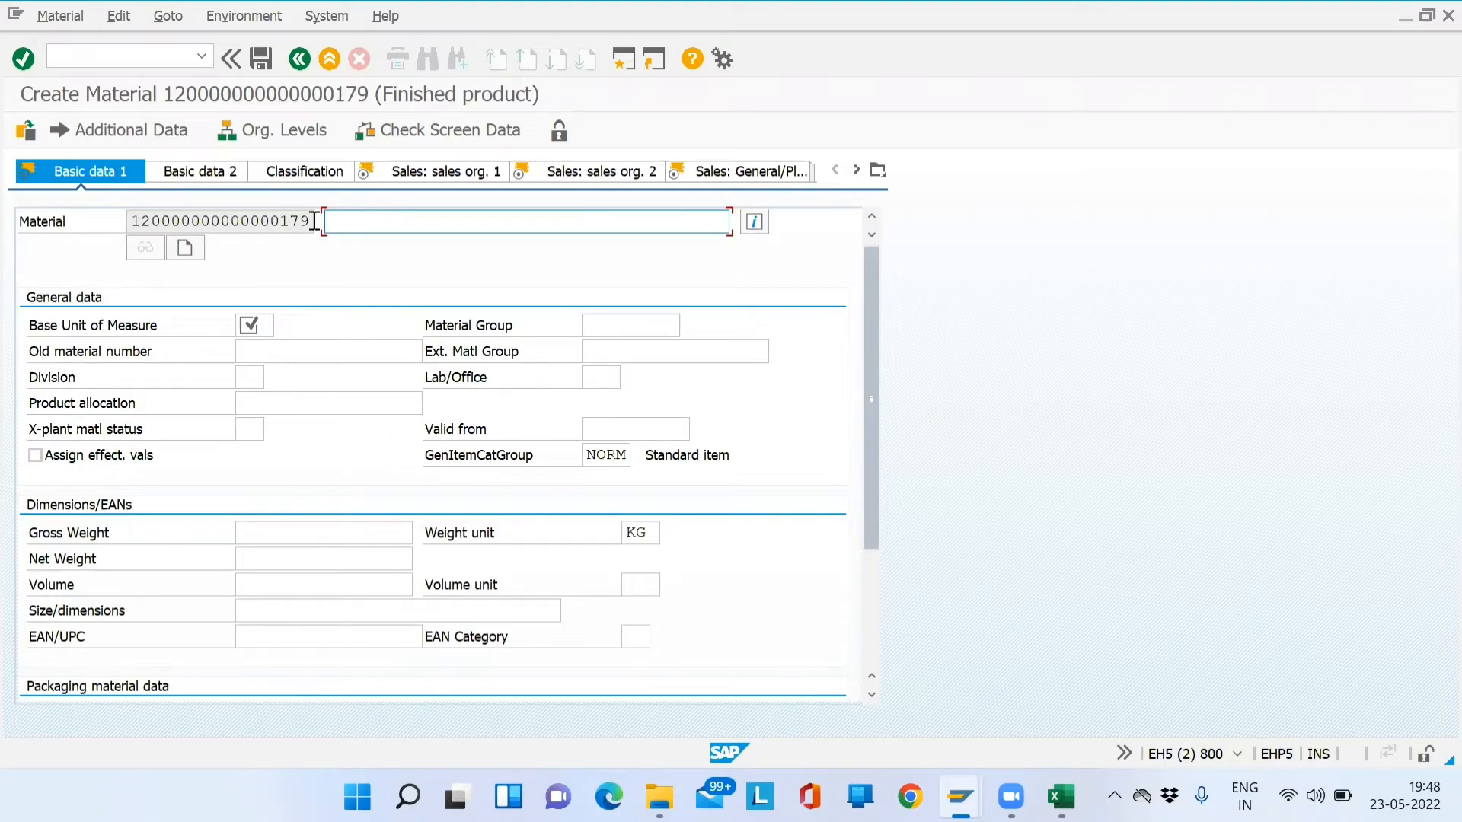
left_click_drag(310, 221, 122, 228)
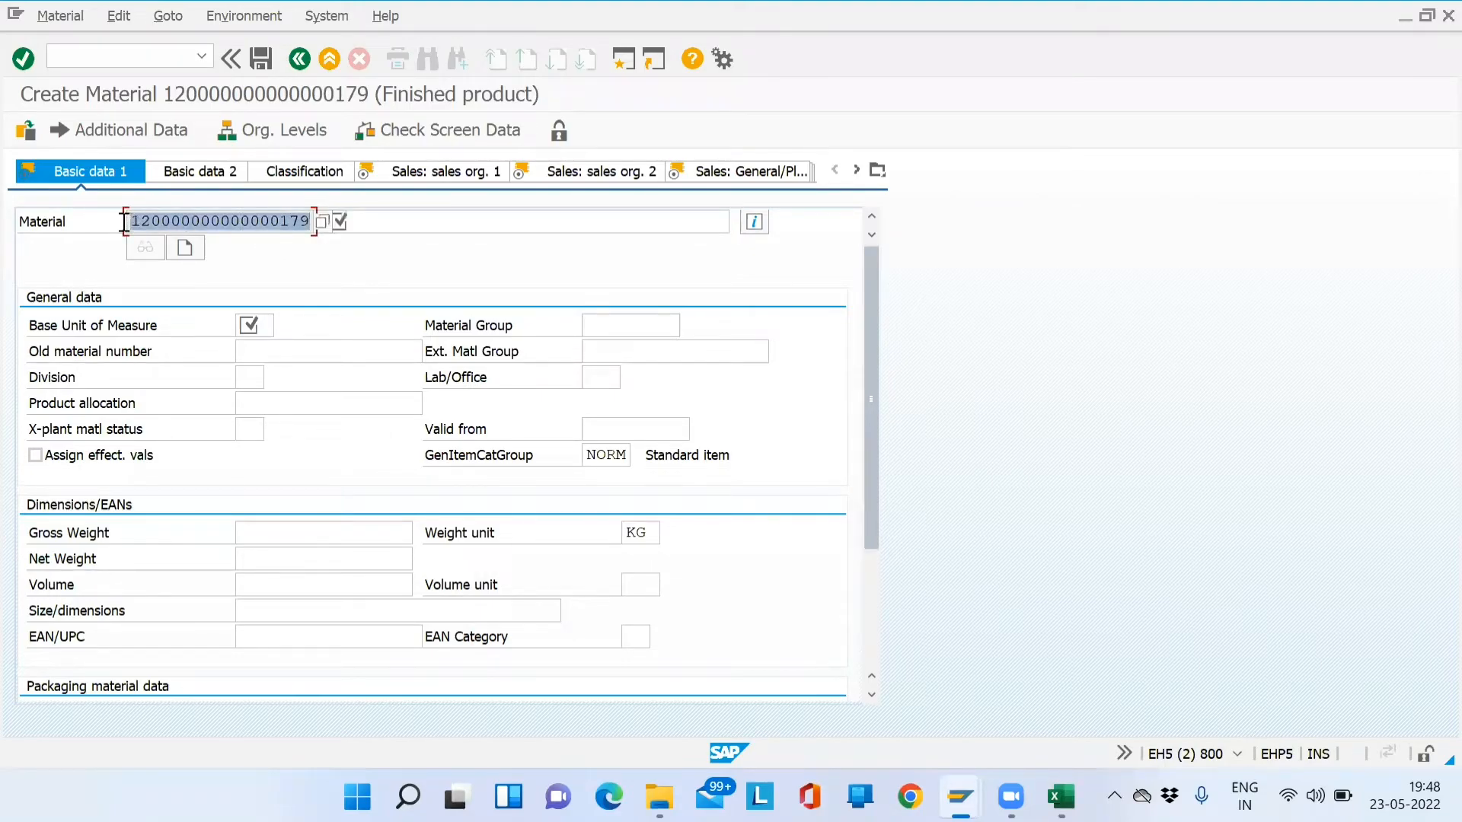
key("ctrl+c")
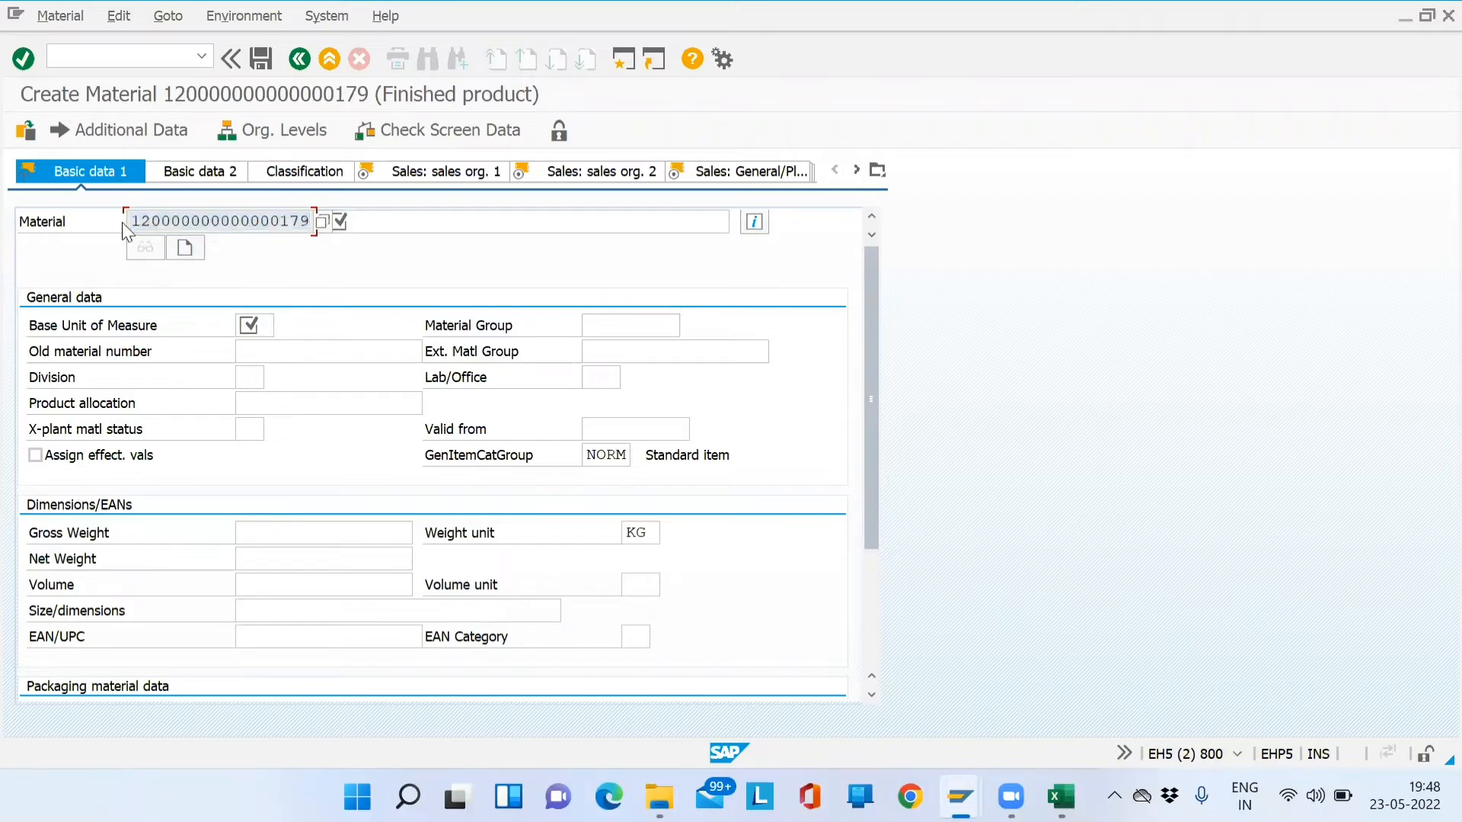
key("alt+Tab")
key("alt+Tab")
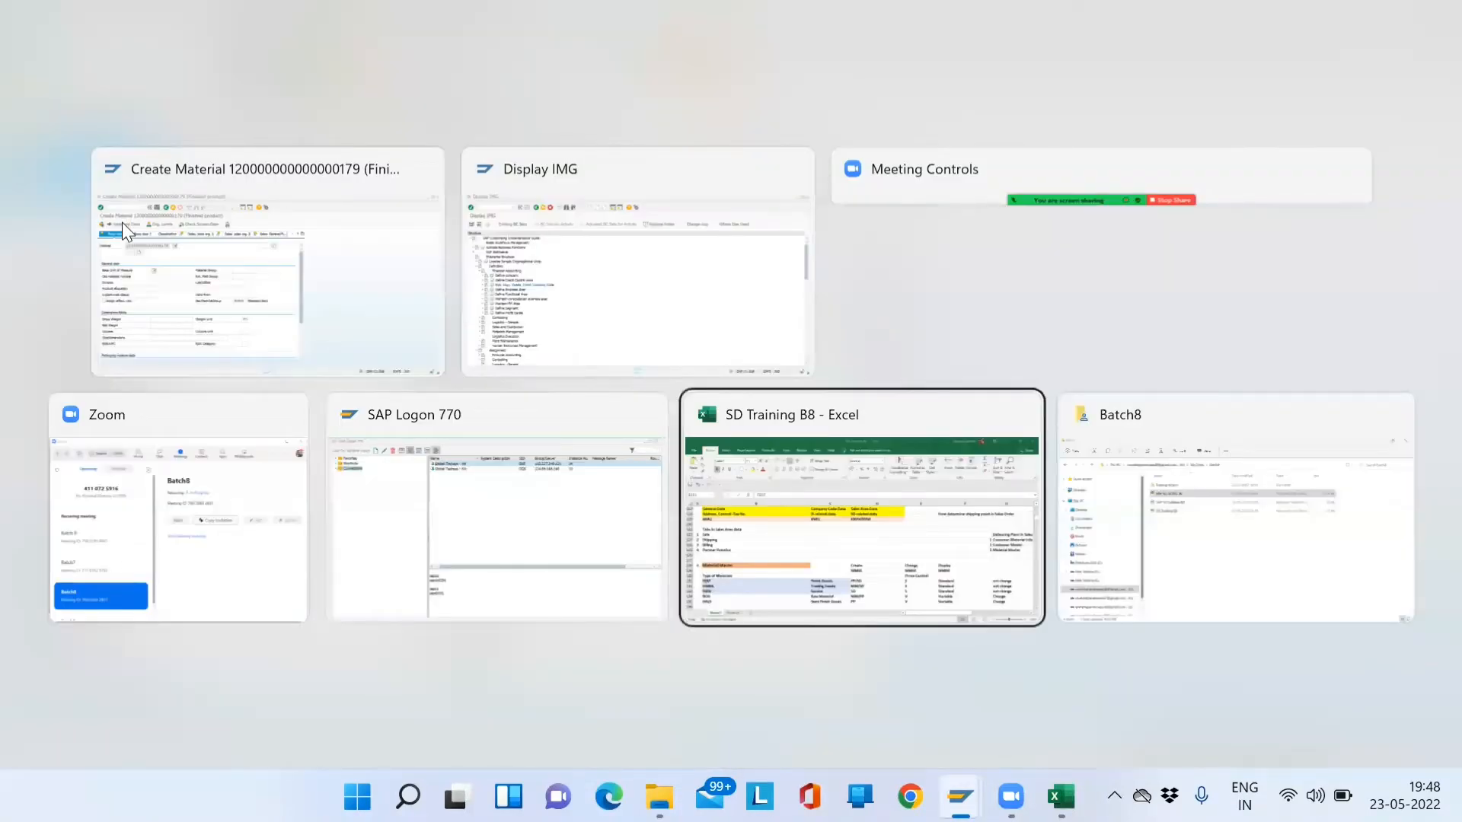
- In Excel, type the label 'Materia Code' in cell D127
key("Up")
key("Up")
key("Up")
key("Up")
key("Right")
key("Right")
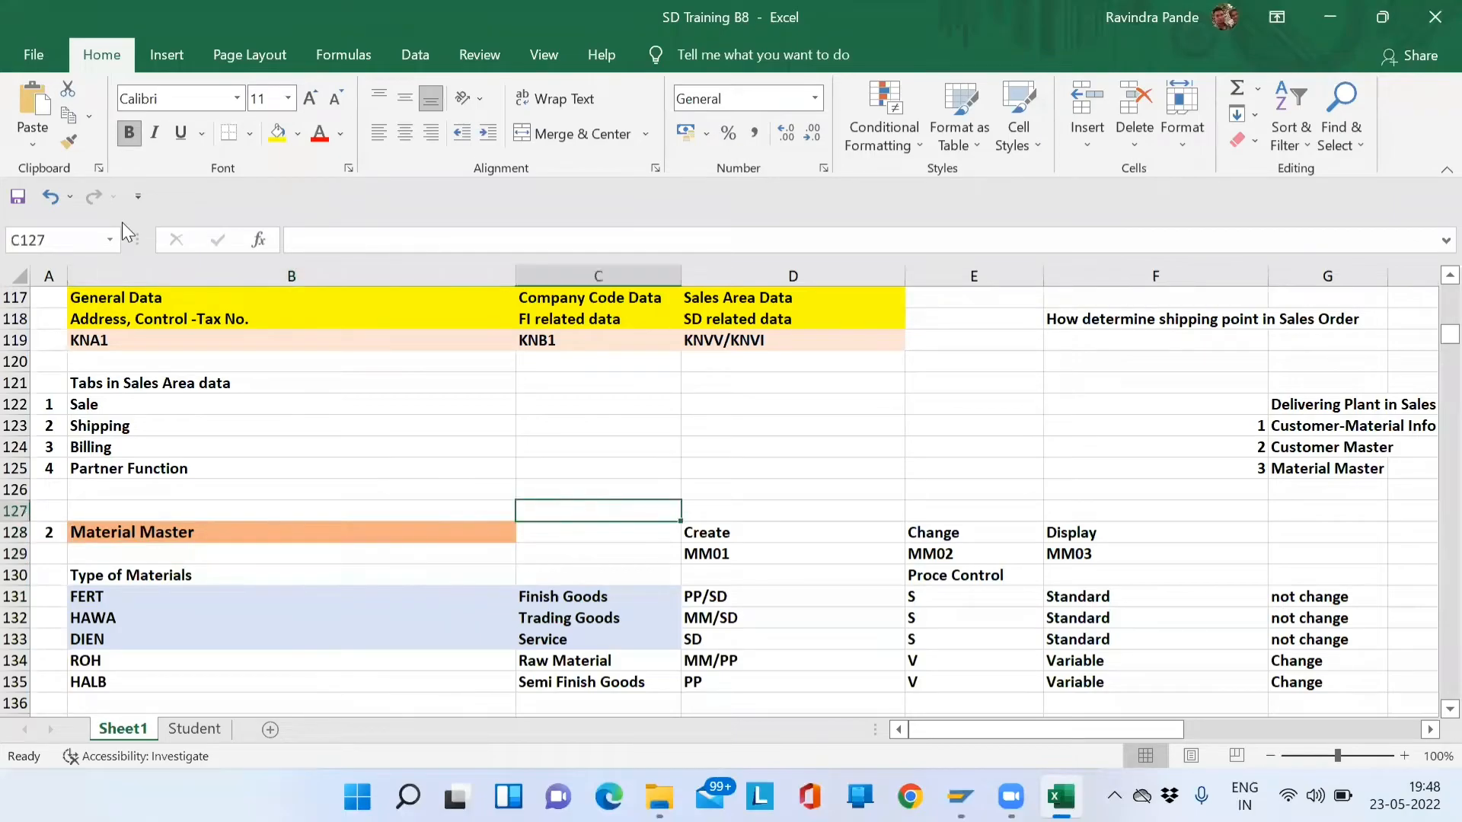
type("Mate")
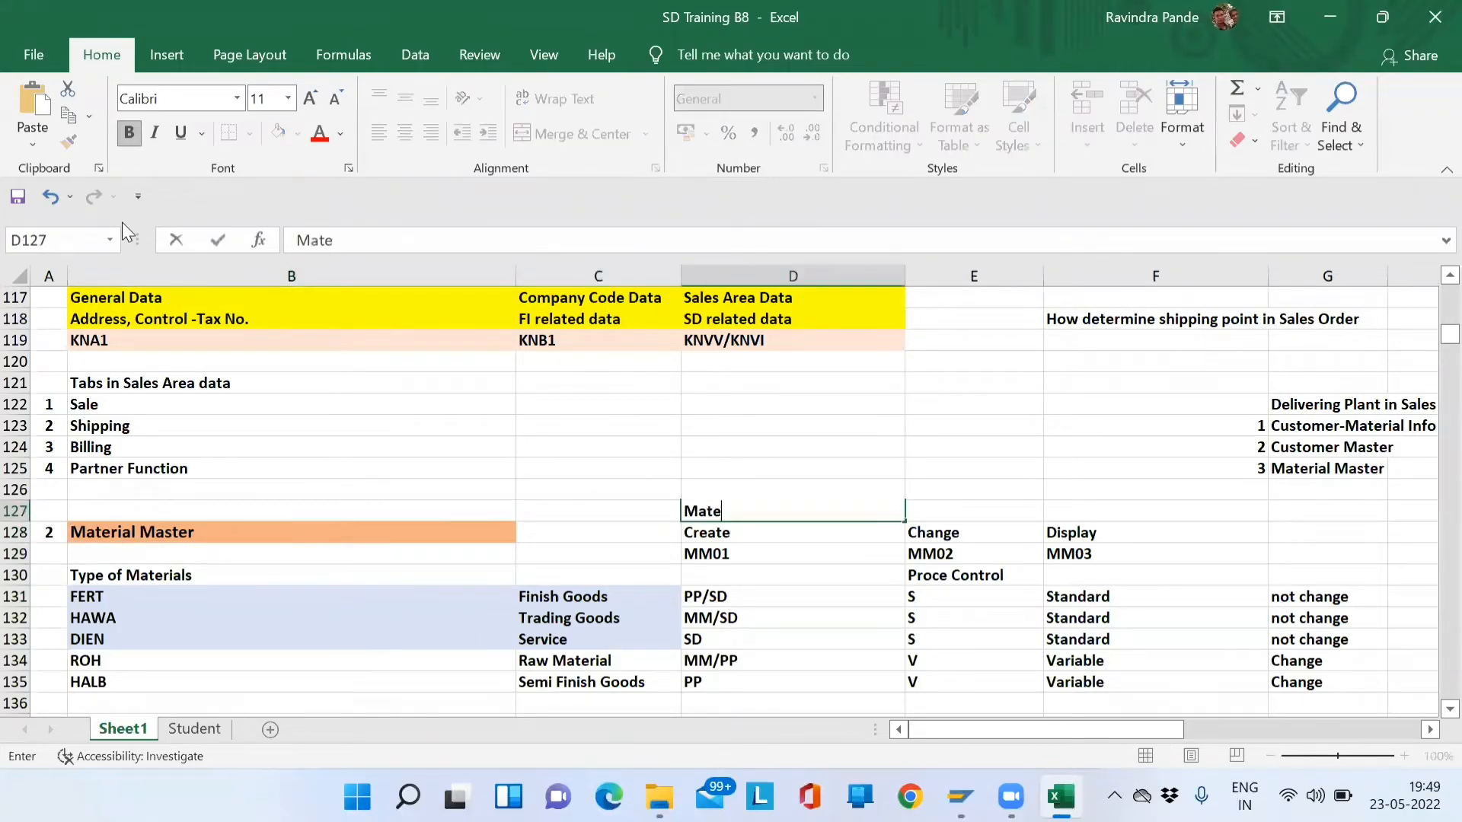
type("ria Code")
key("Tab")
key("F2")
key("ctrl+v")
key("Down")
key("Up")
key("Up")
key("Down")
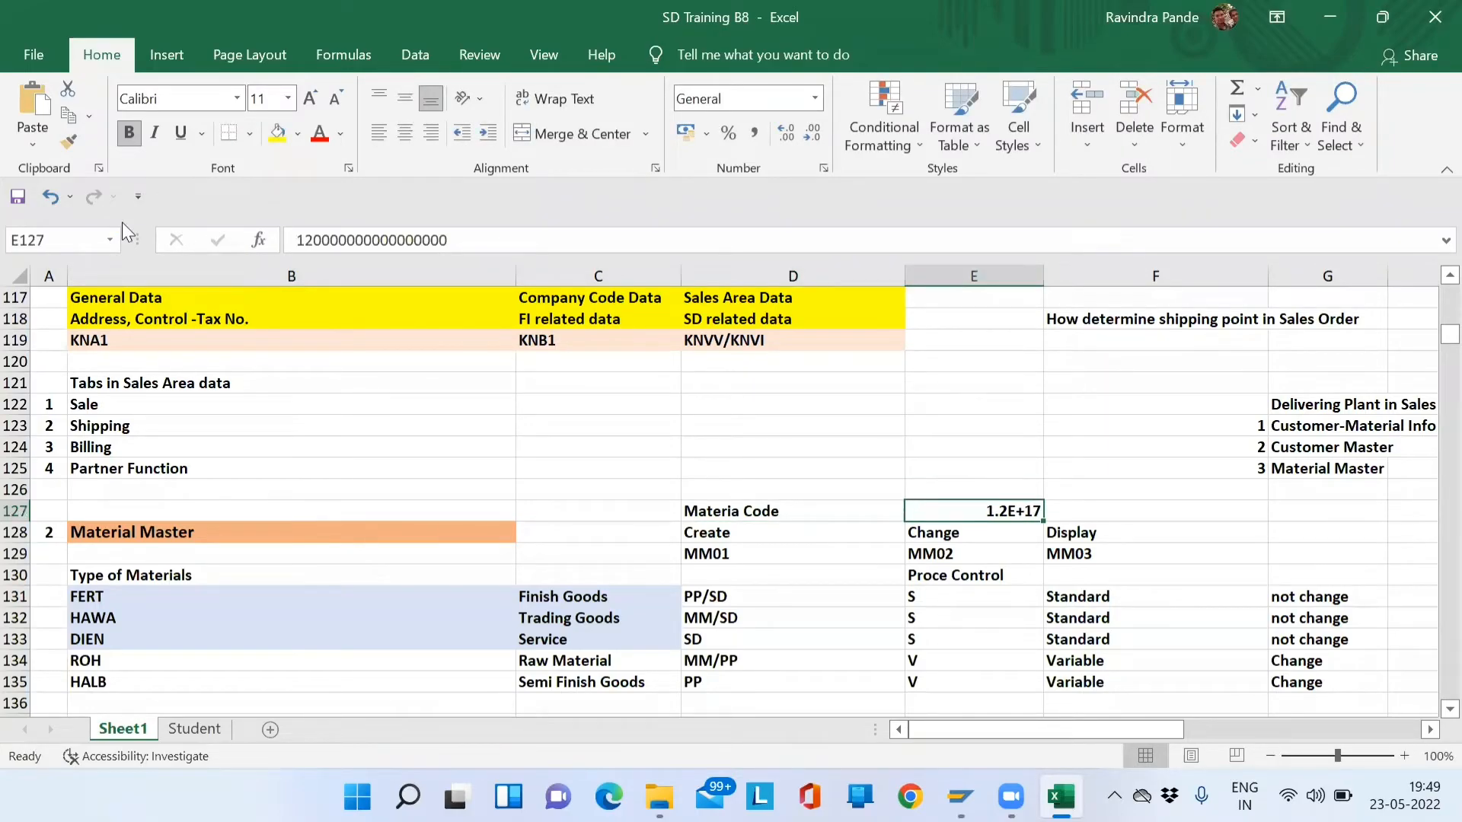
type("'")
key("ctrl+v")
key("Return")
key("Up")
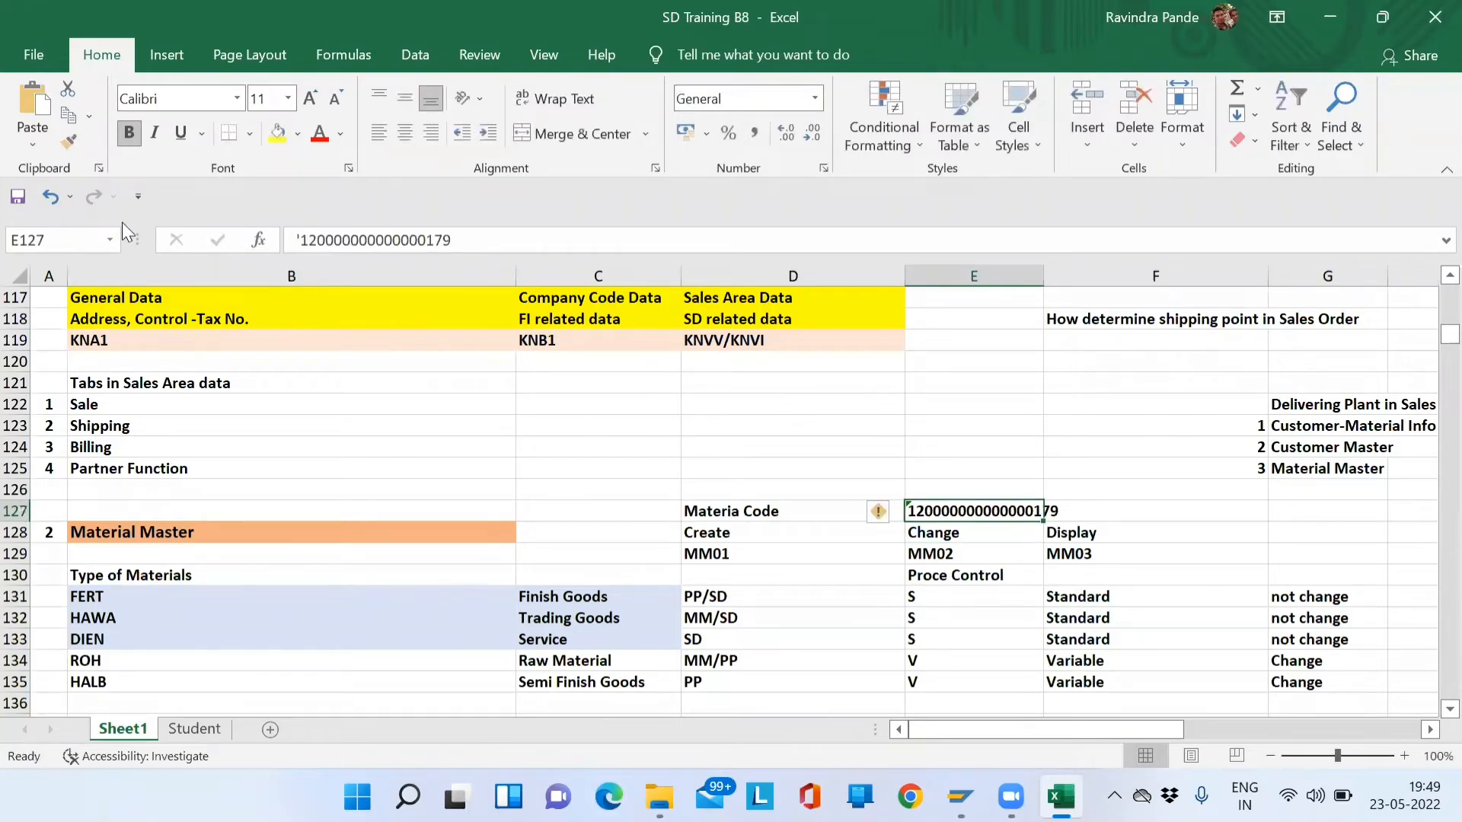
key("alt+Tab")
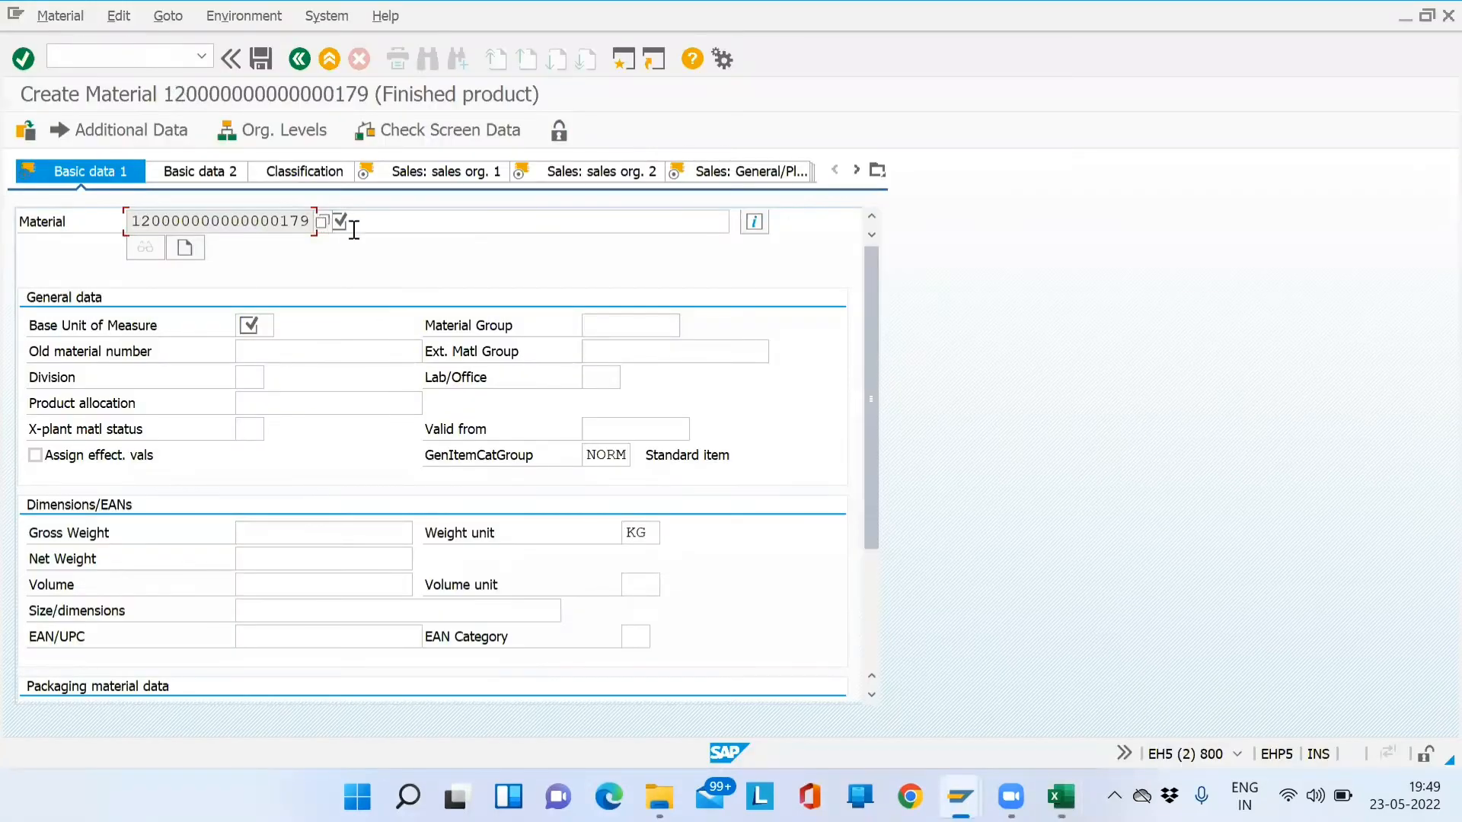
- Enter the material description 'Finish Goods: 2 Wheeler', correcting typos along the way
left_click(410, 223)
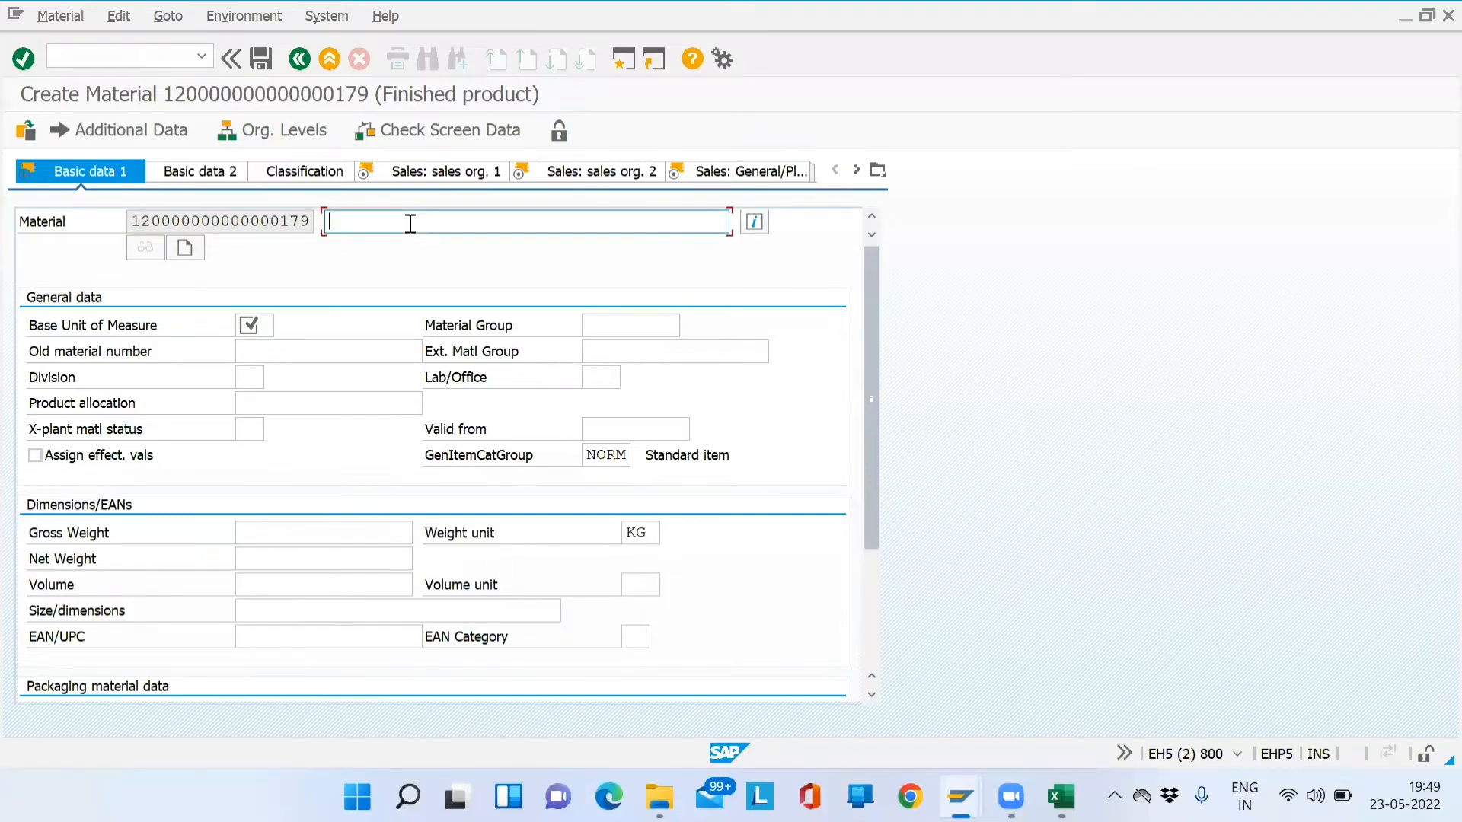
type("FInish")
key("Left")
key("Left")
key("Left")
key("BackSpace")
type("ish")
type(" Goods:")
type(" 2 Whee")
type("re")
key("BackSpace")
key("BackSpace")
type("ler")
left_click(260, 322)
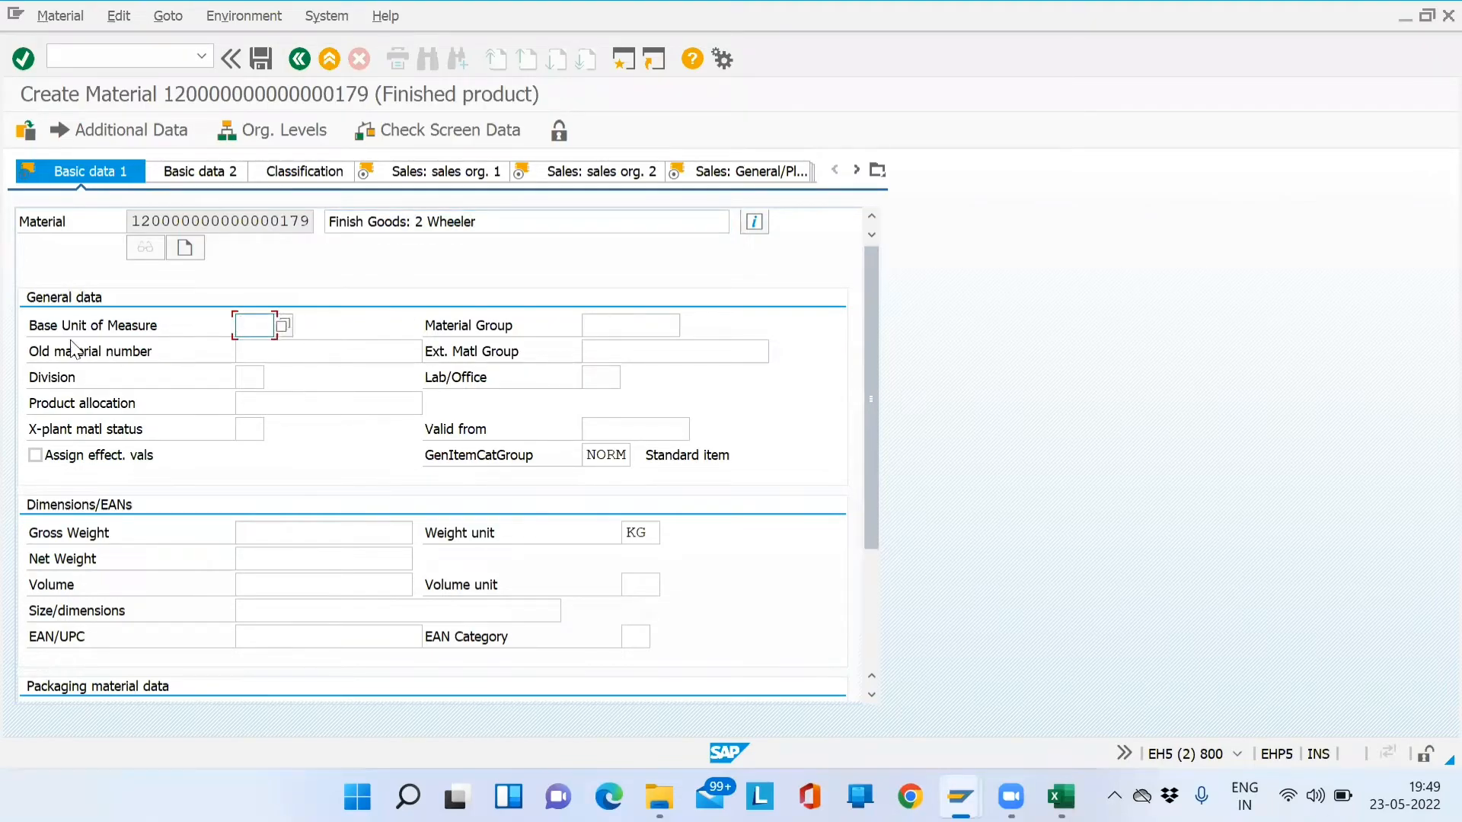
- Search the base unit list for 'each', 'number' and 'no', then list all units
left_click(282, 325)
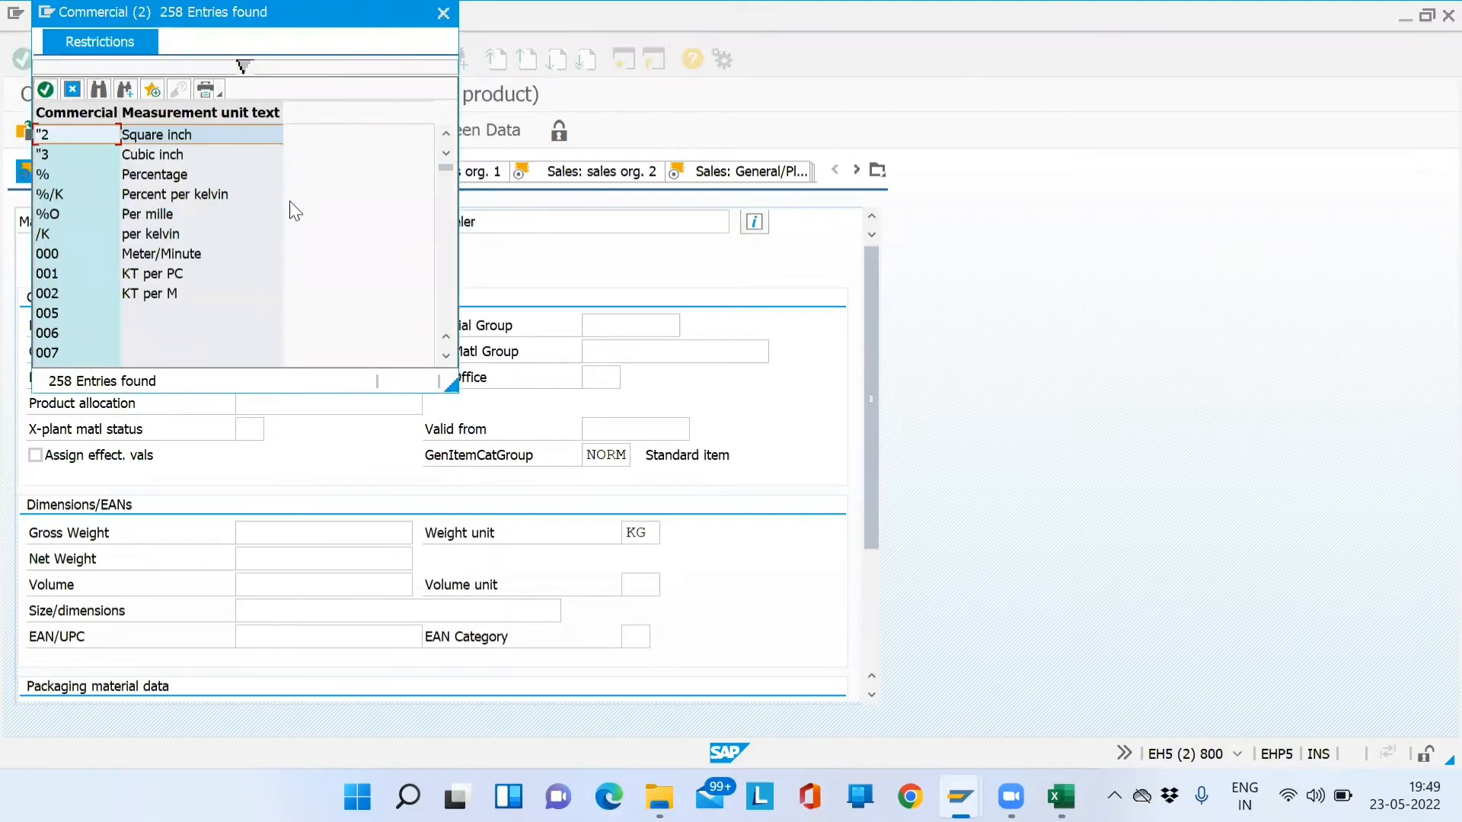
key("ctrl+f")
type("each")
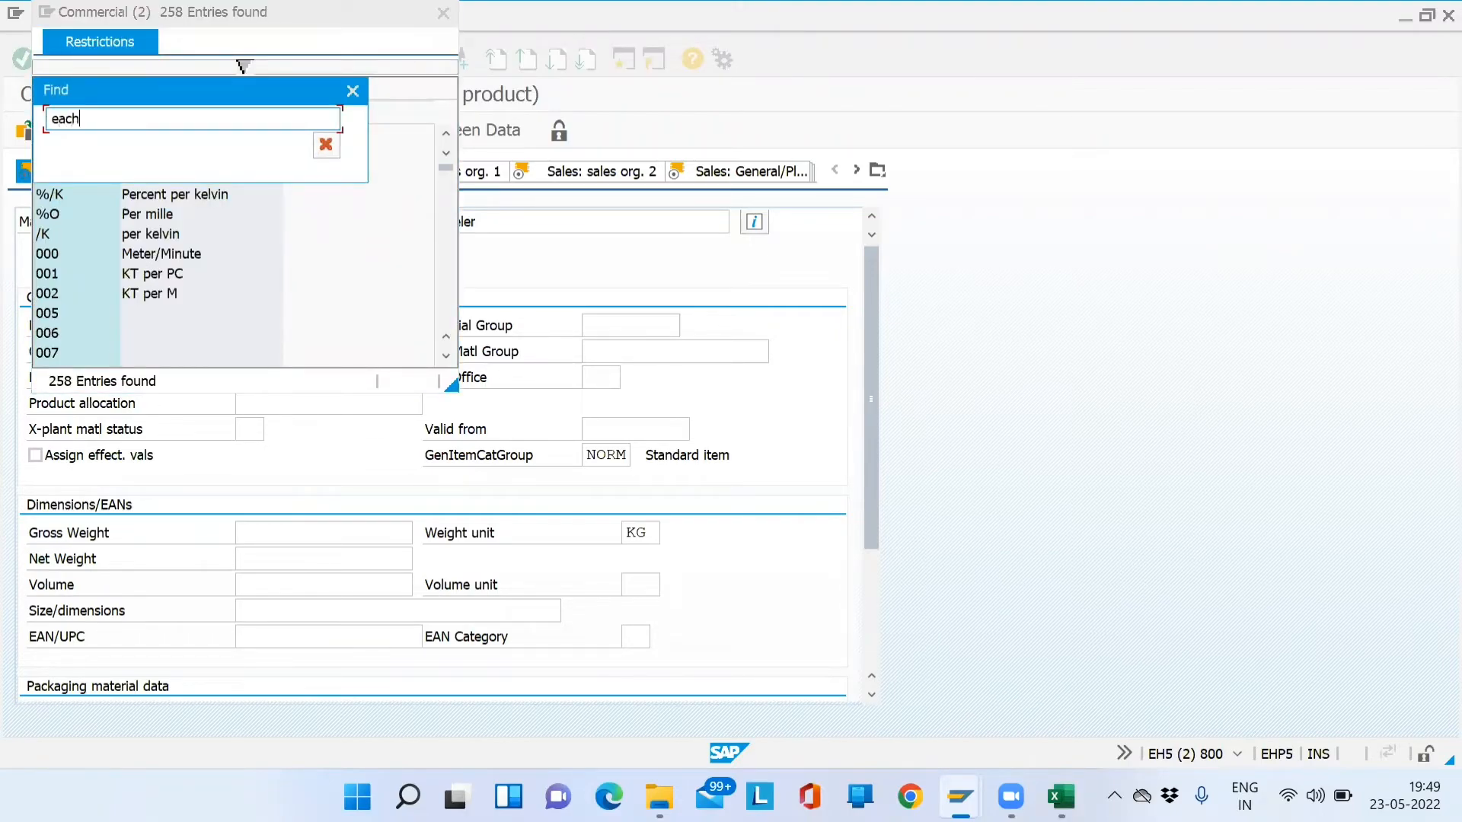
key("Return")
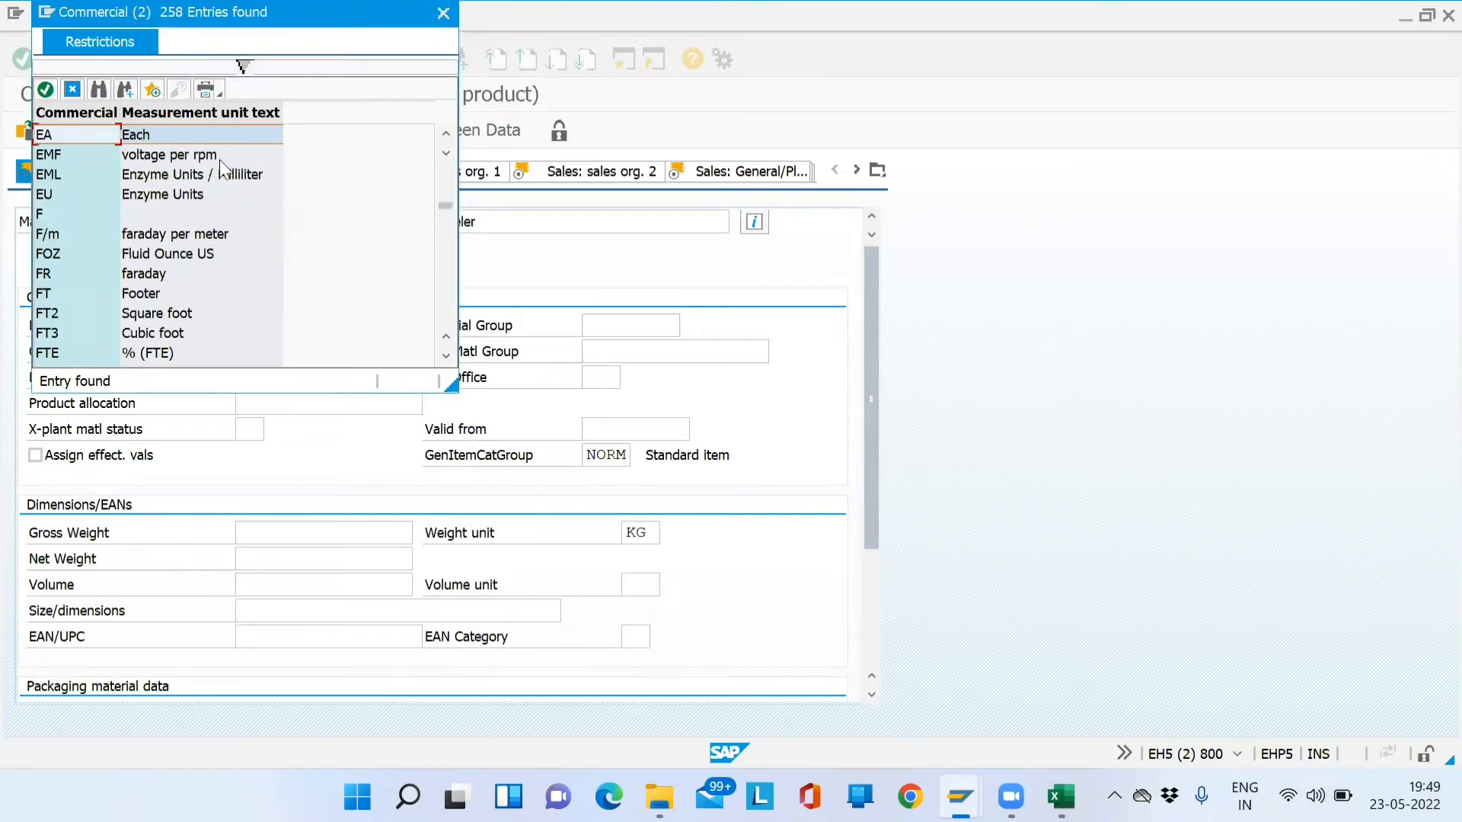
key("ctrl+f")
type("number")
key("Return")
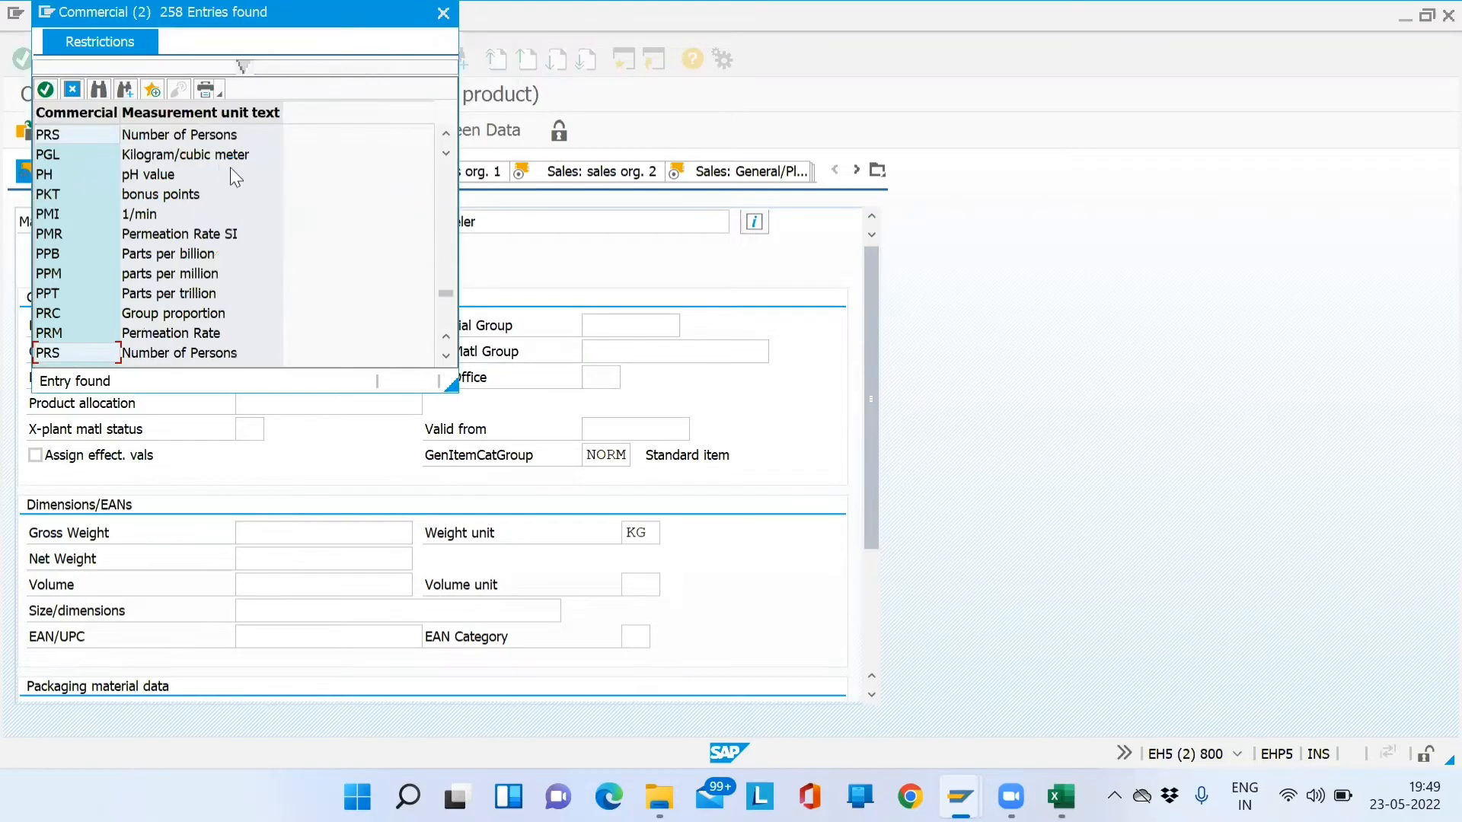
left_click(126, 90)
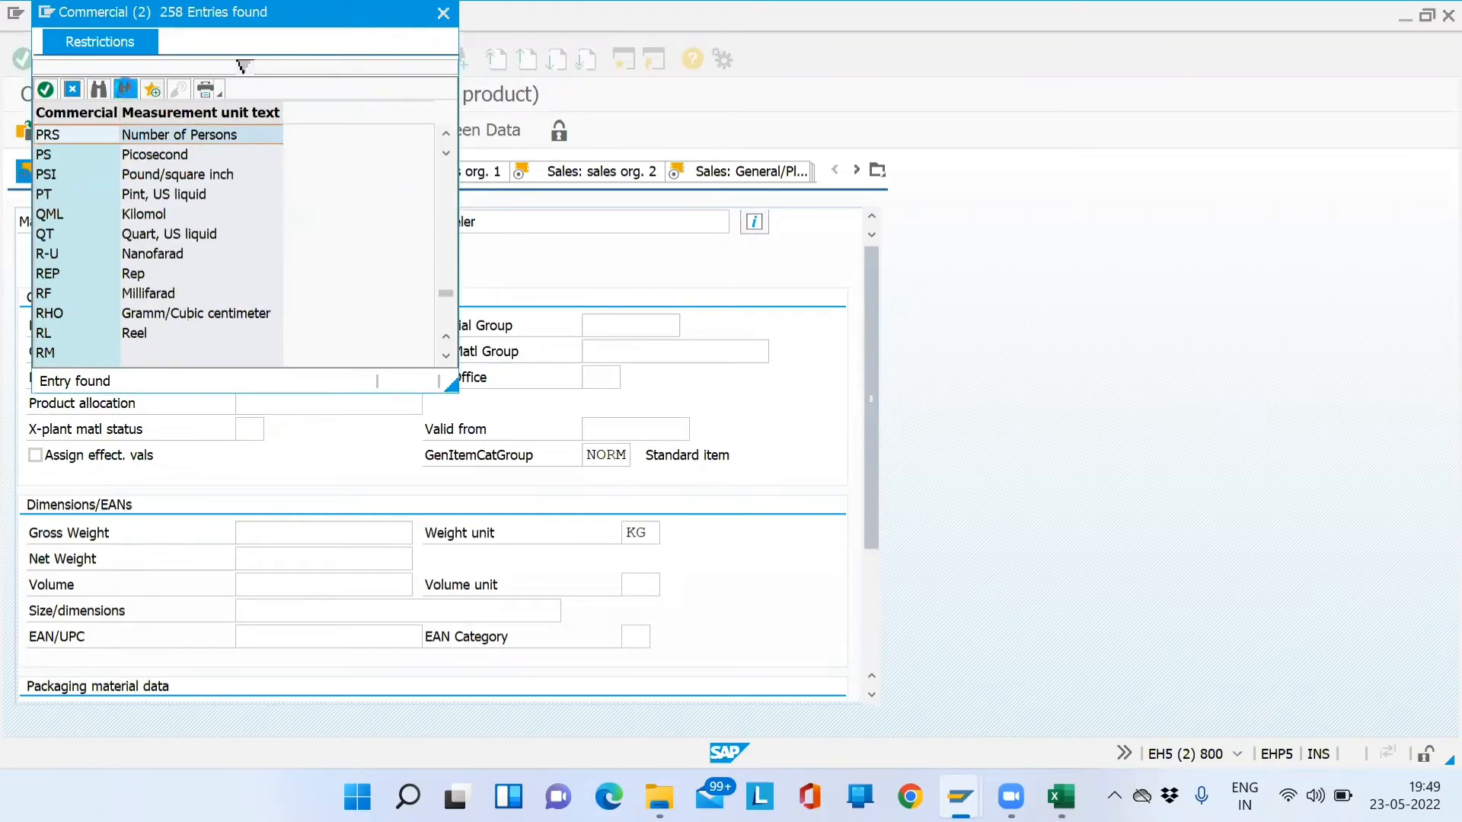
left_click(126, 90)
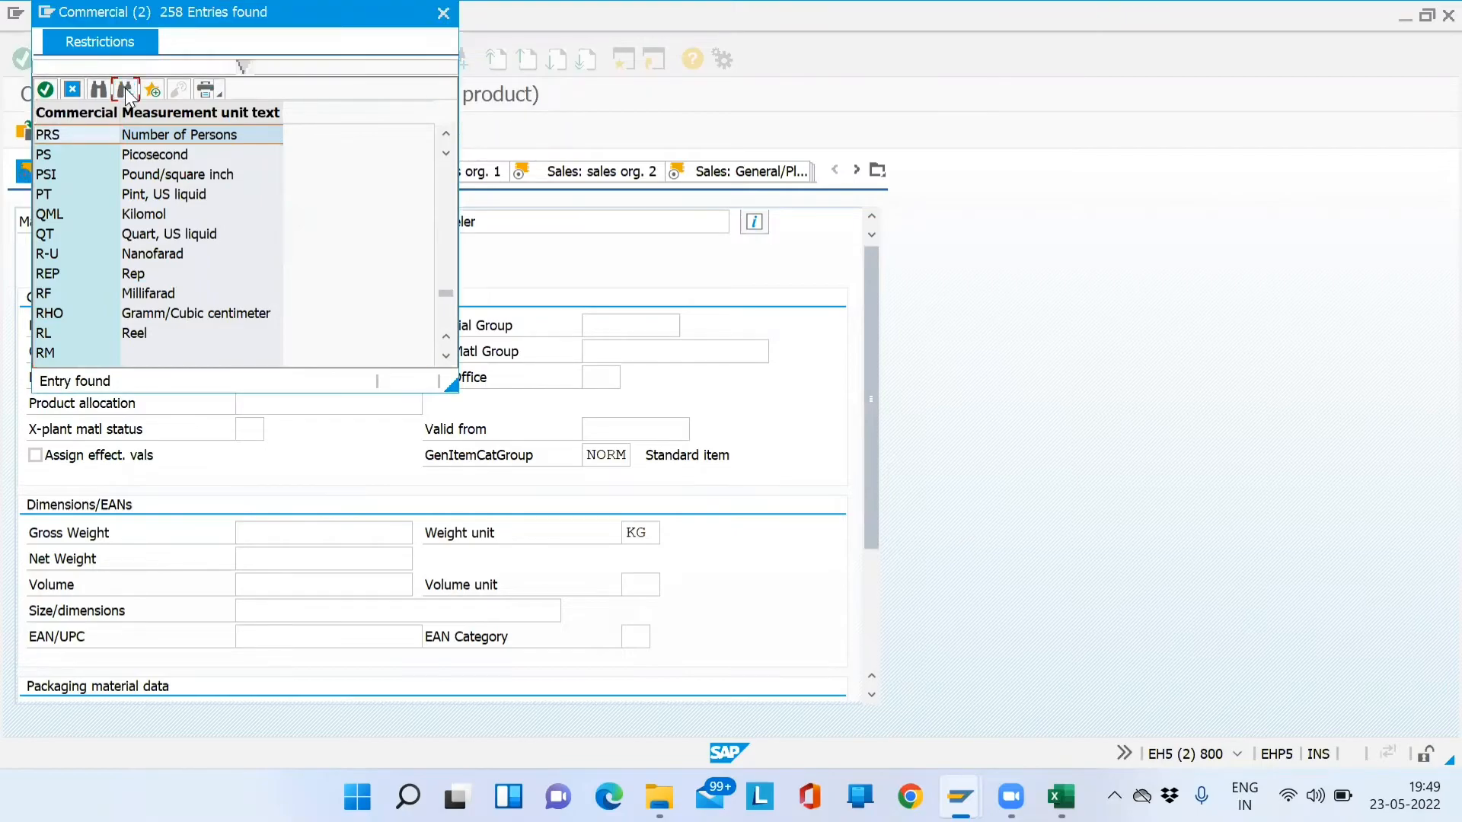
left_click(254, 70)
type("no")
key("Return")
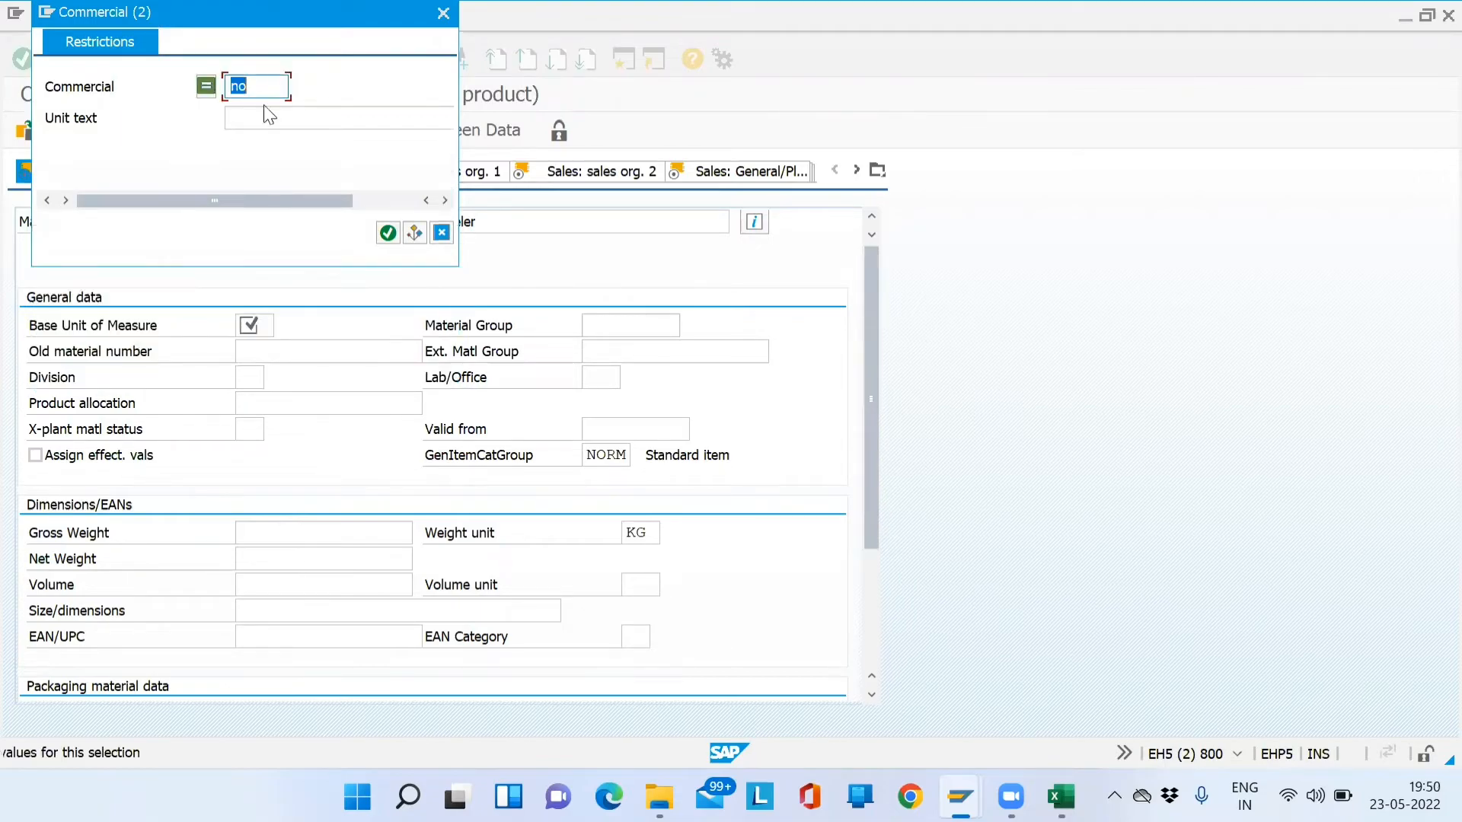
key("BackSpace")
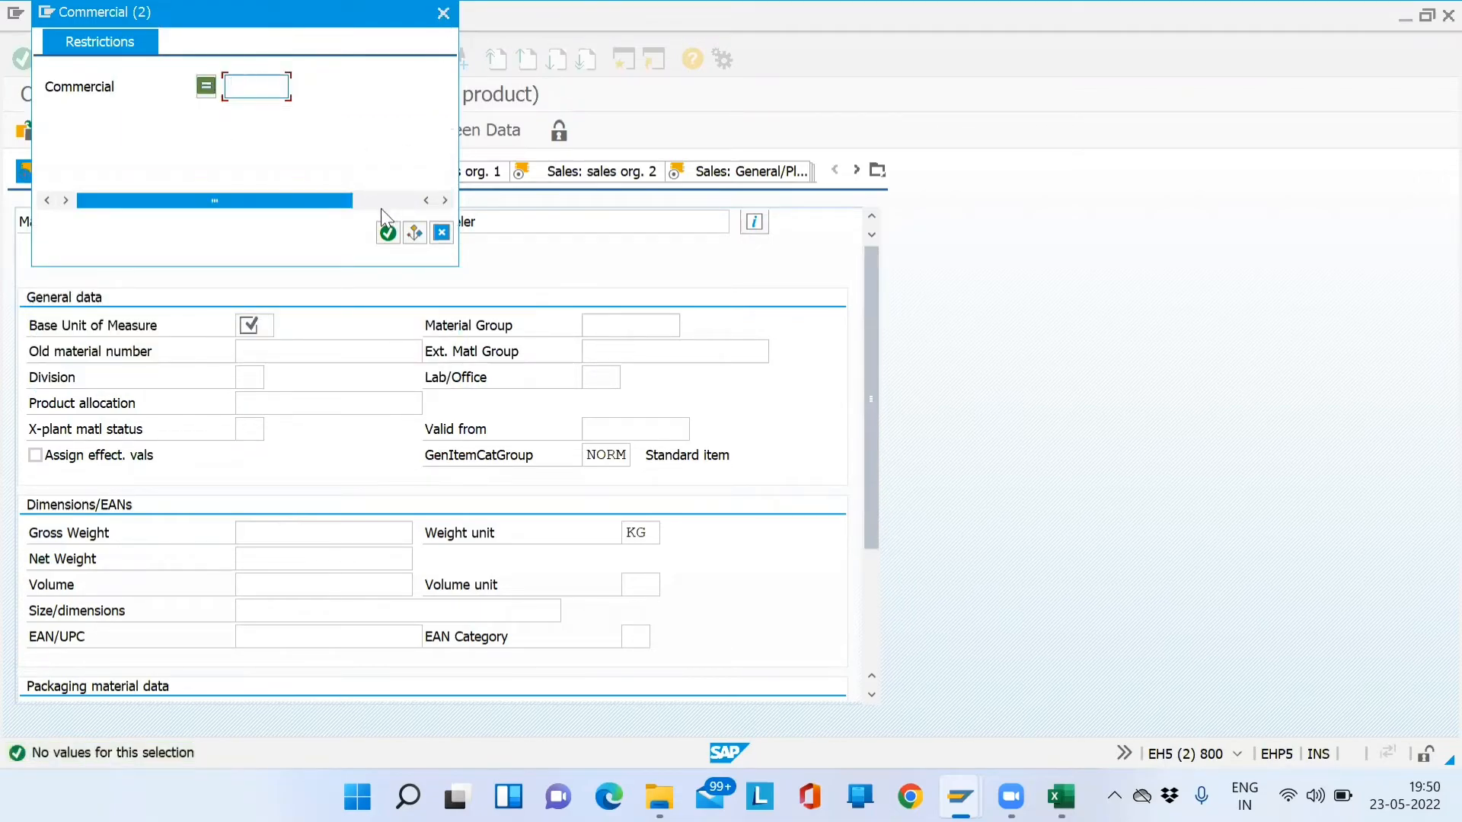
key("BackSpace")
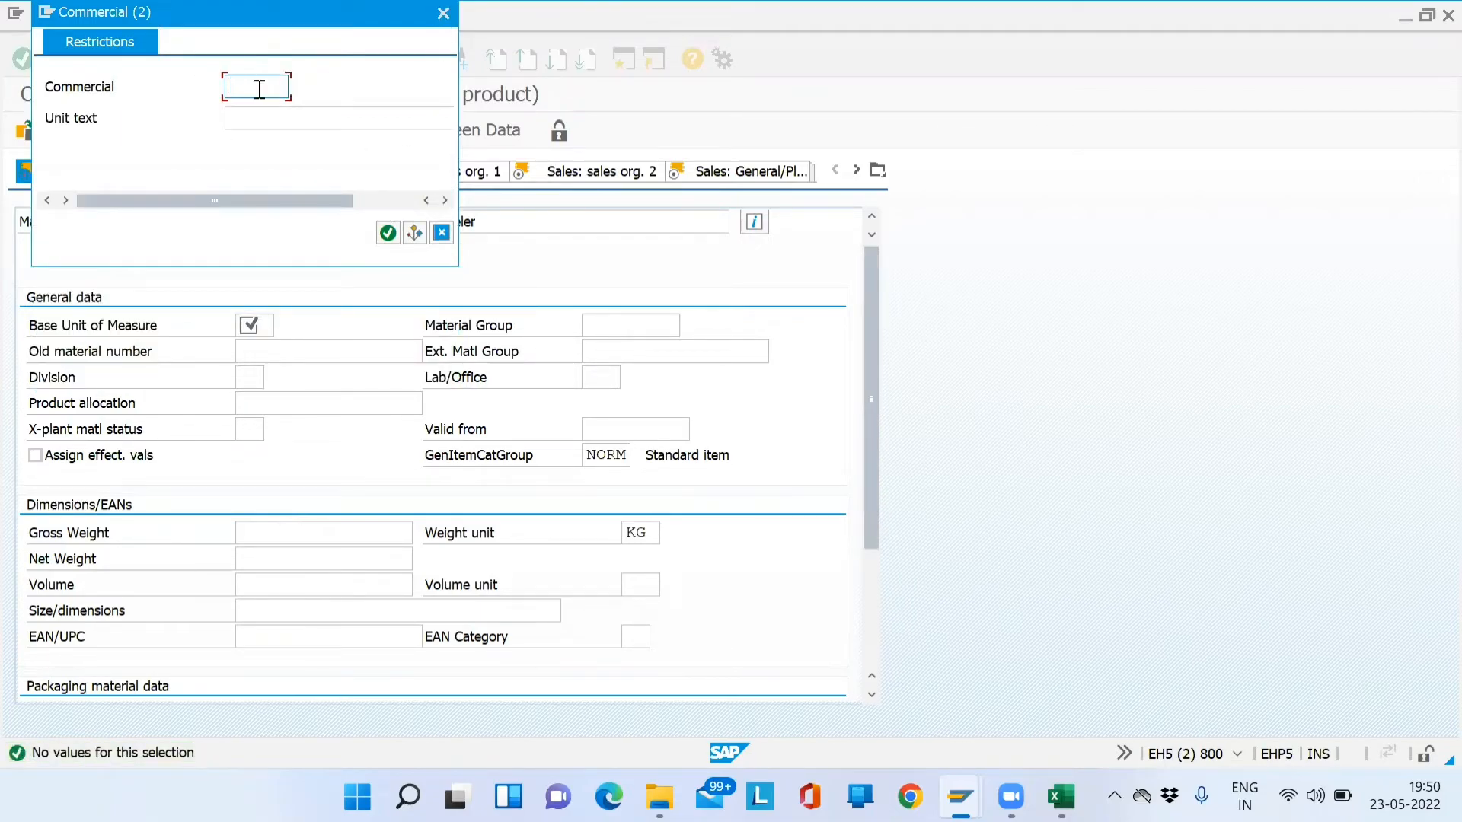
left_click(388, 233)
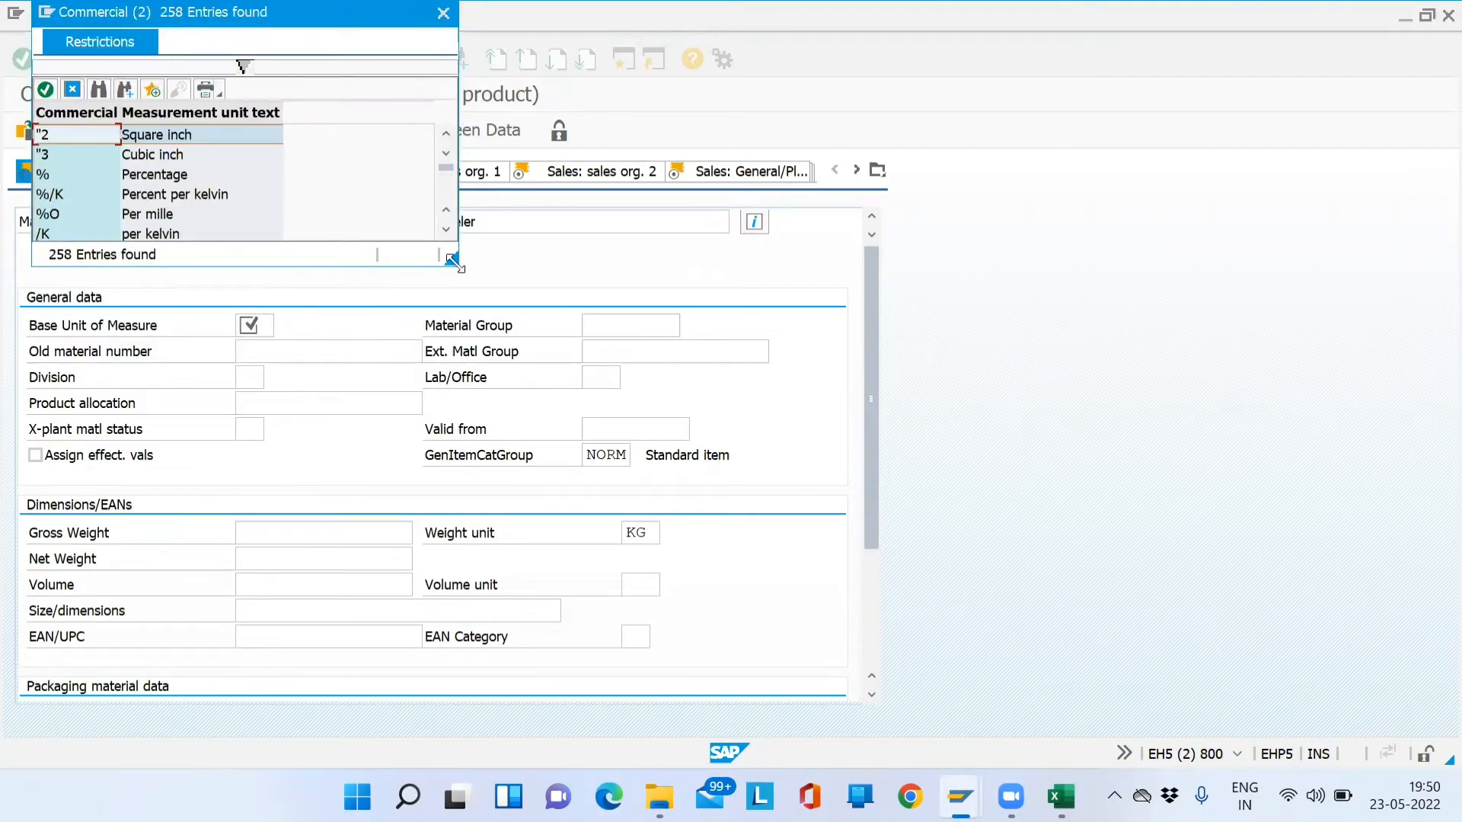
- Set the base unit of measure to NO (Without unit of measure)
left_click_drag(452, 260, 573, 606)
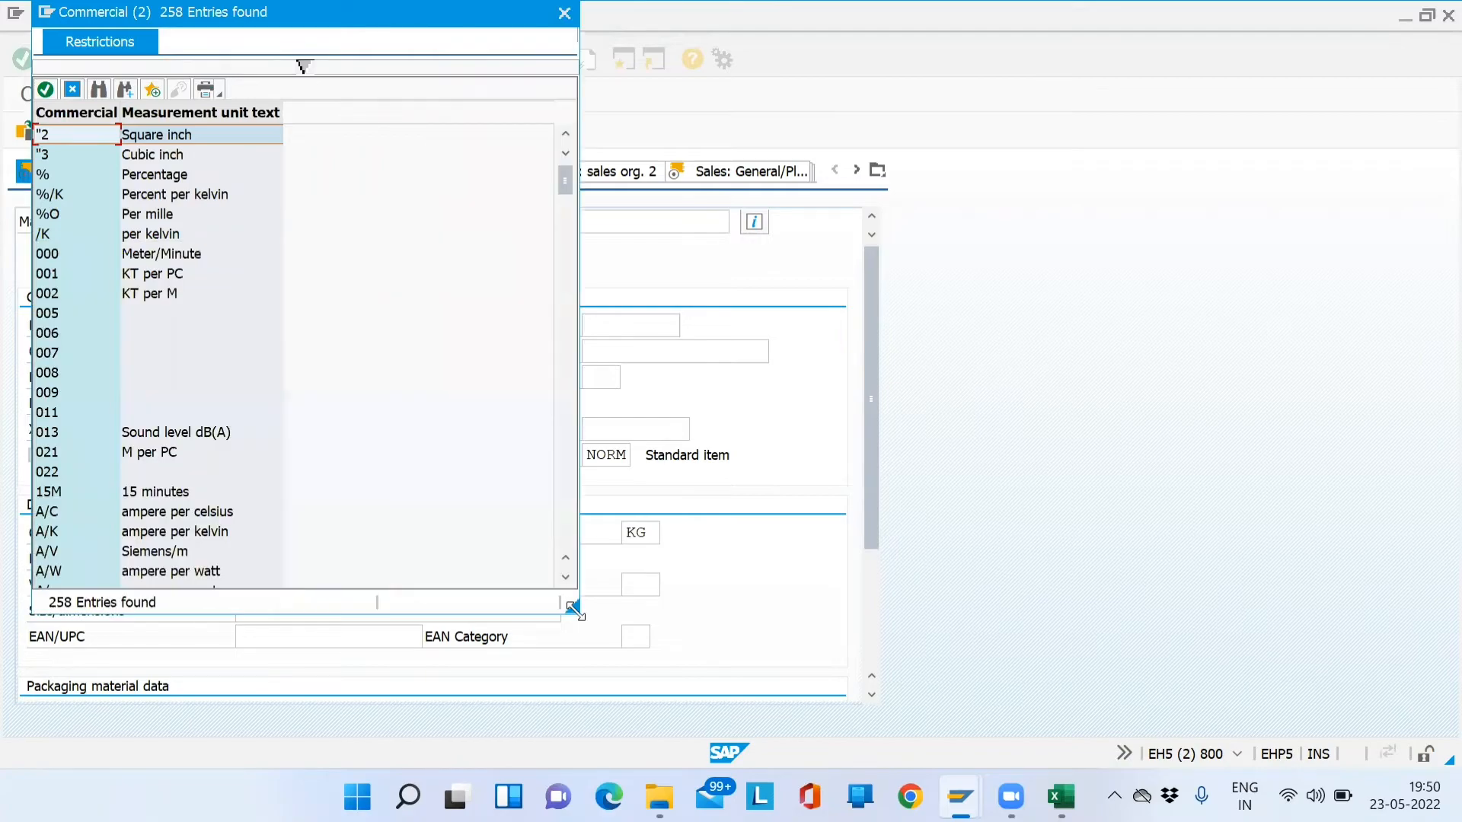
left_click(568, 332)
left_click(568, 332)
left_click(568, 331)
left_click(568, 363)
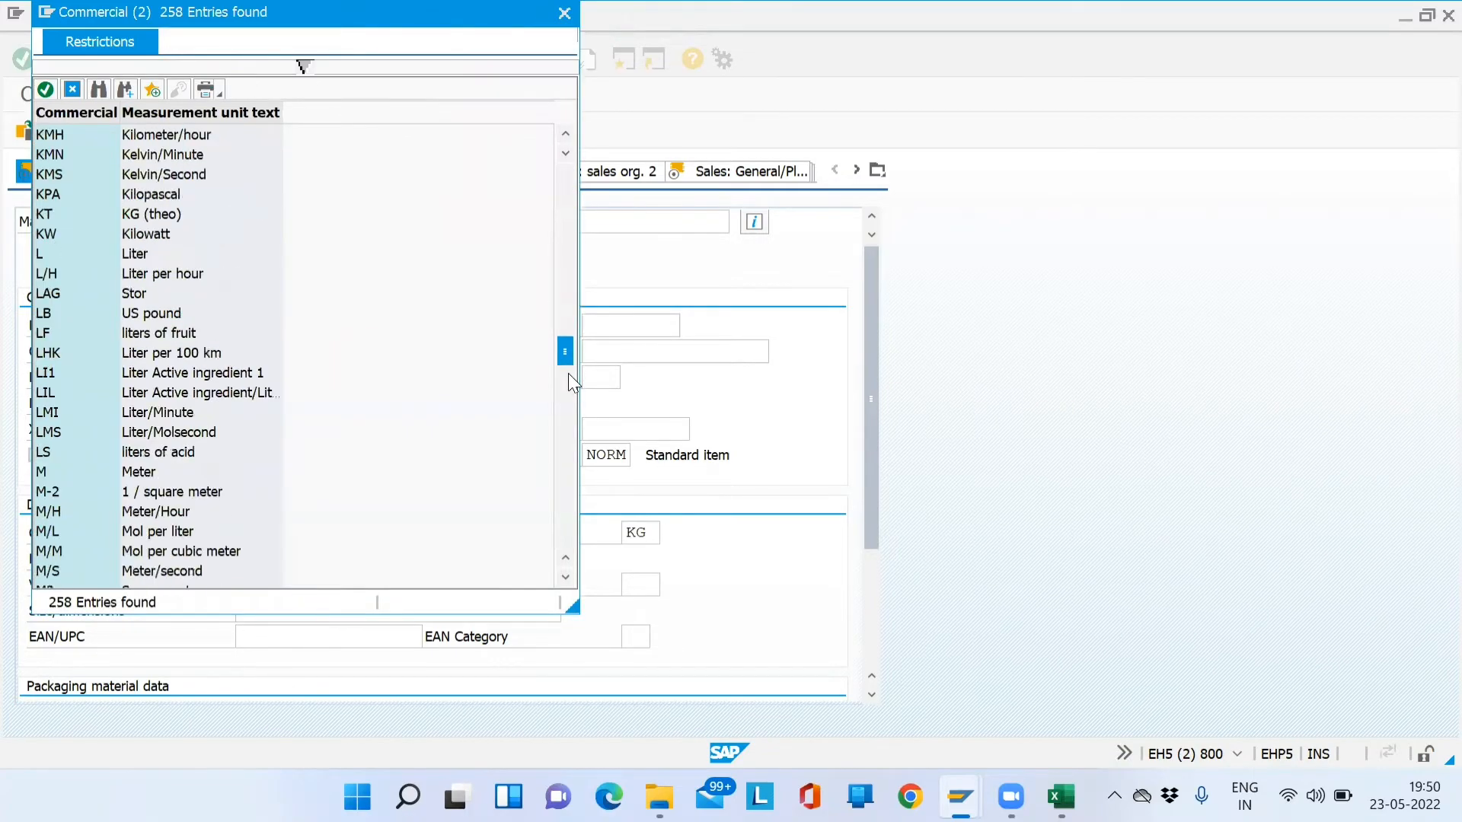
left_click(568, 448)
left_click(568, 460)
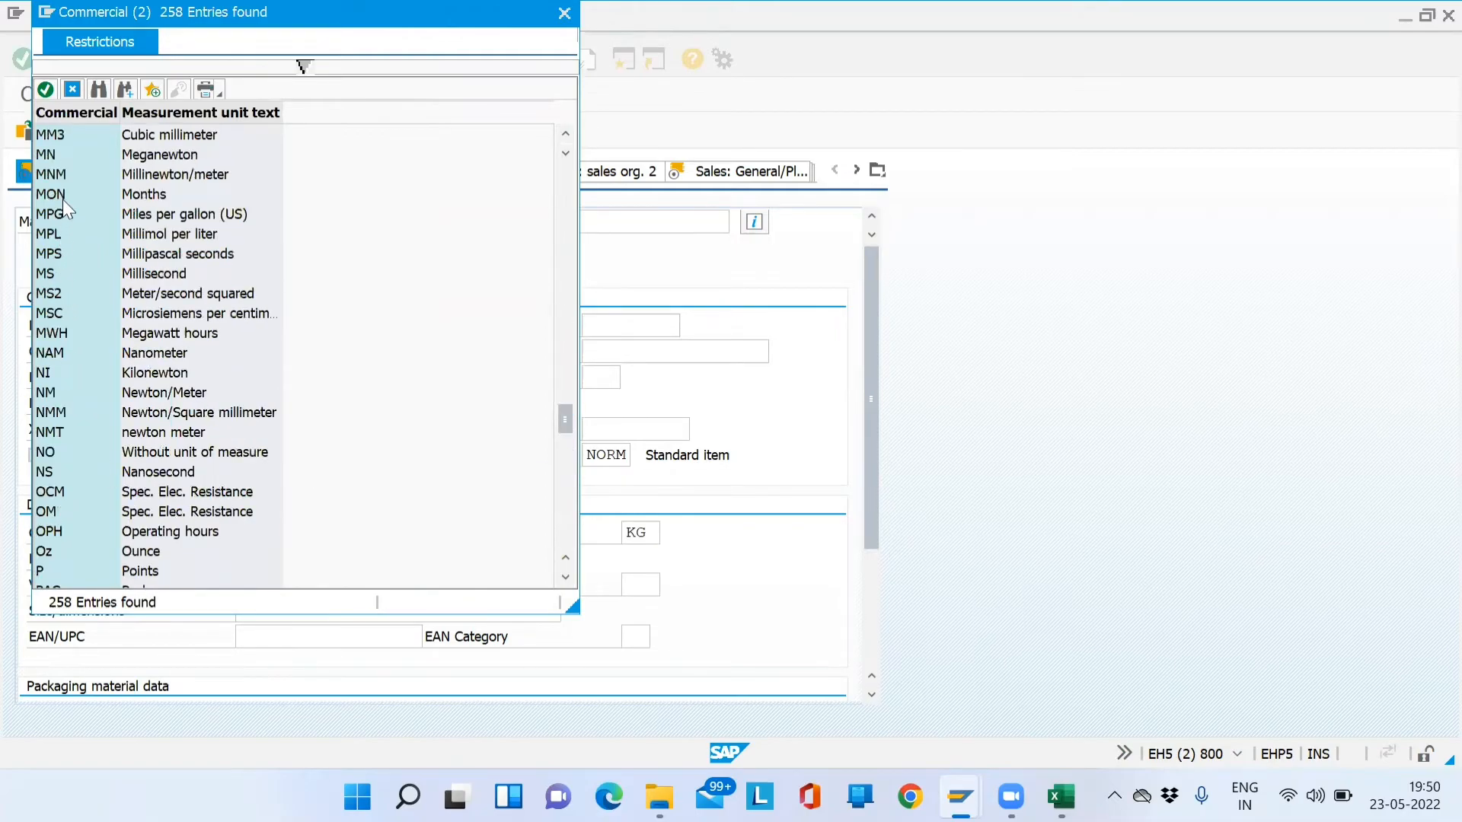
left_click(50, 449)
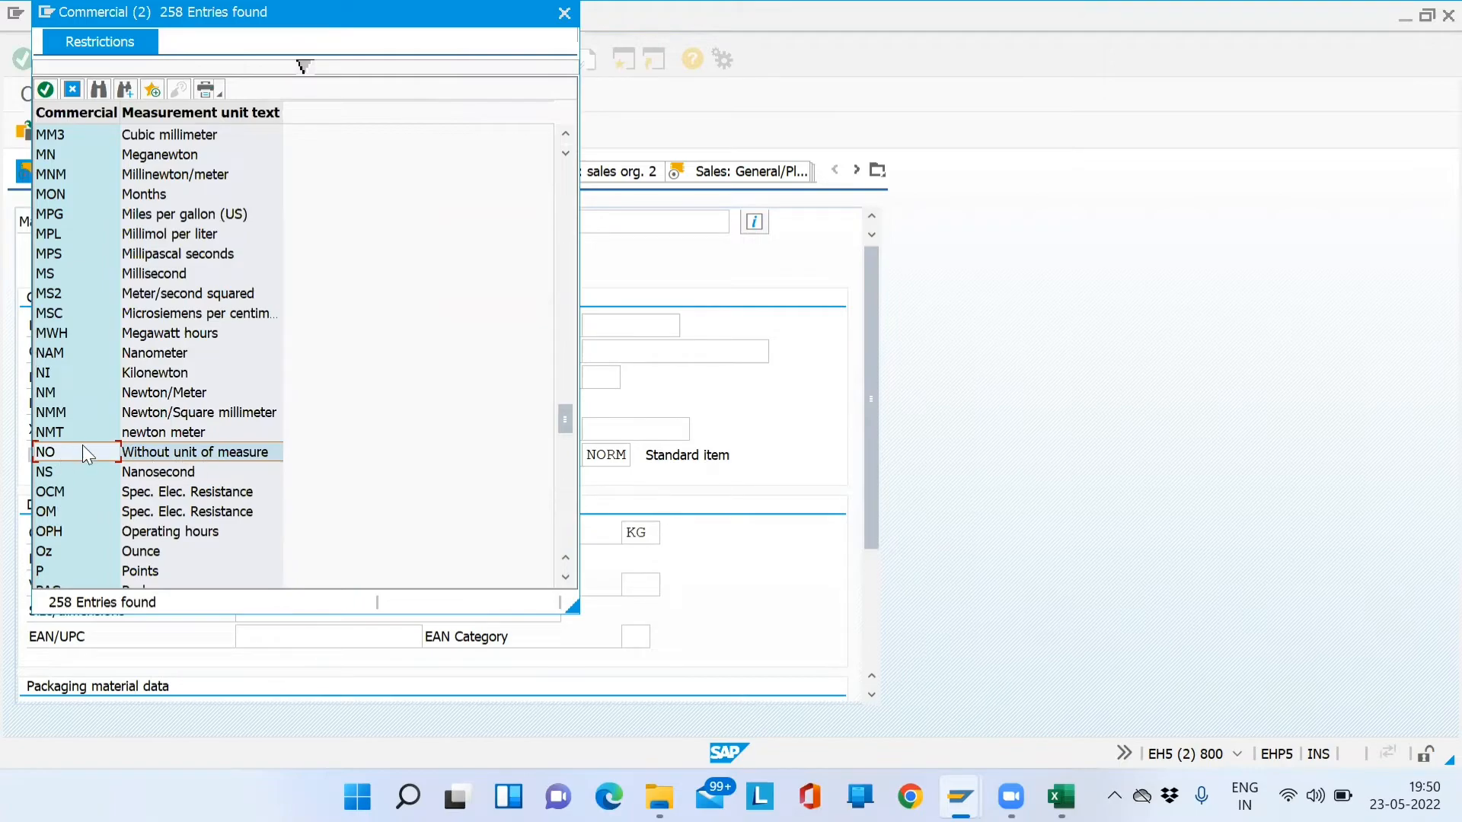
double_click(56, 455)
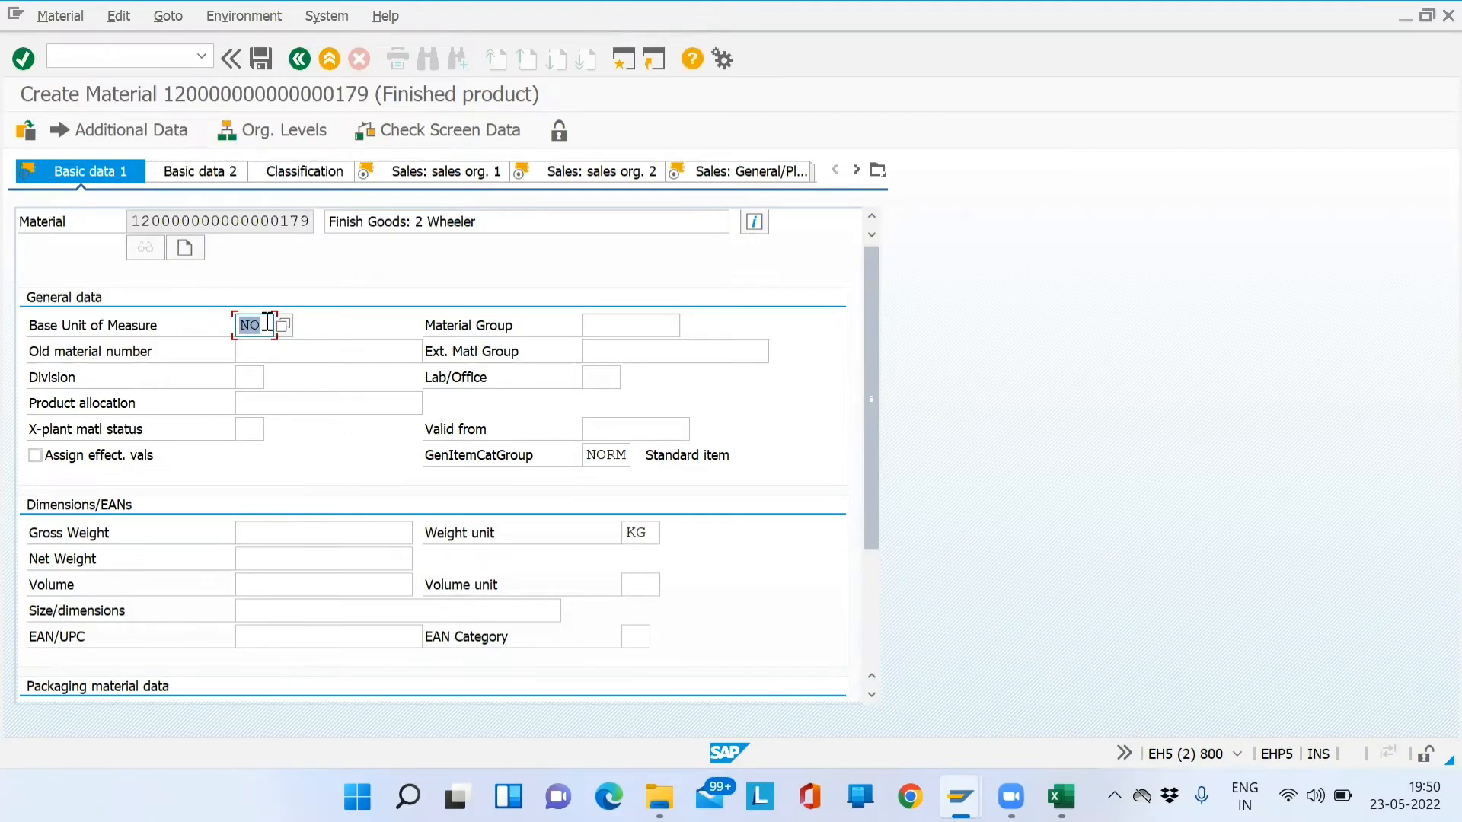
- Reopen the base unit list to review entries and close it unchanged
left_click_drag(488, 221, 324, 221)
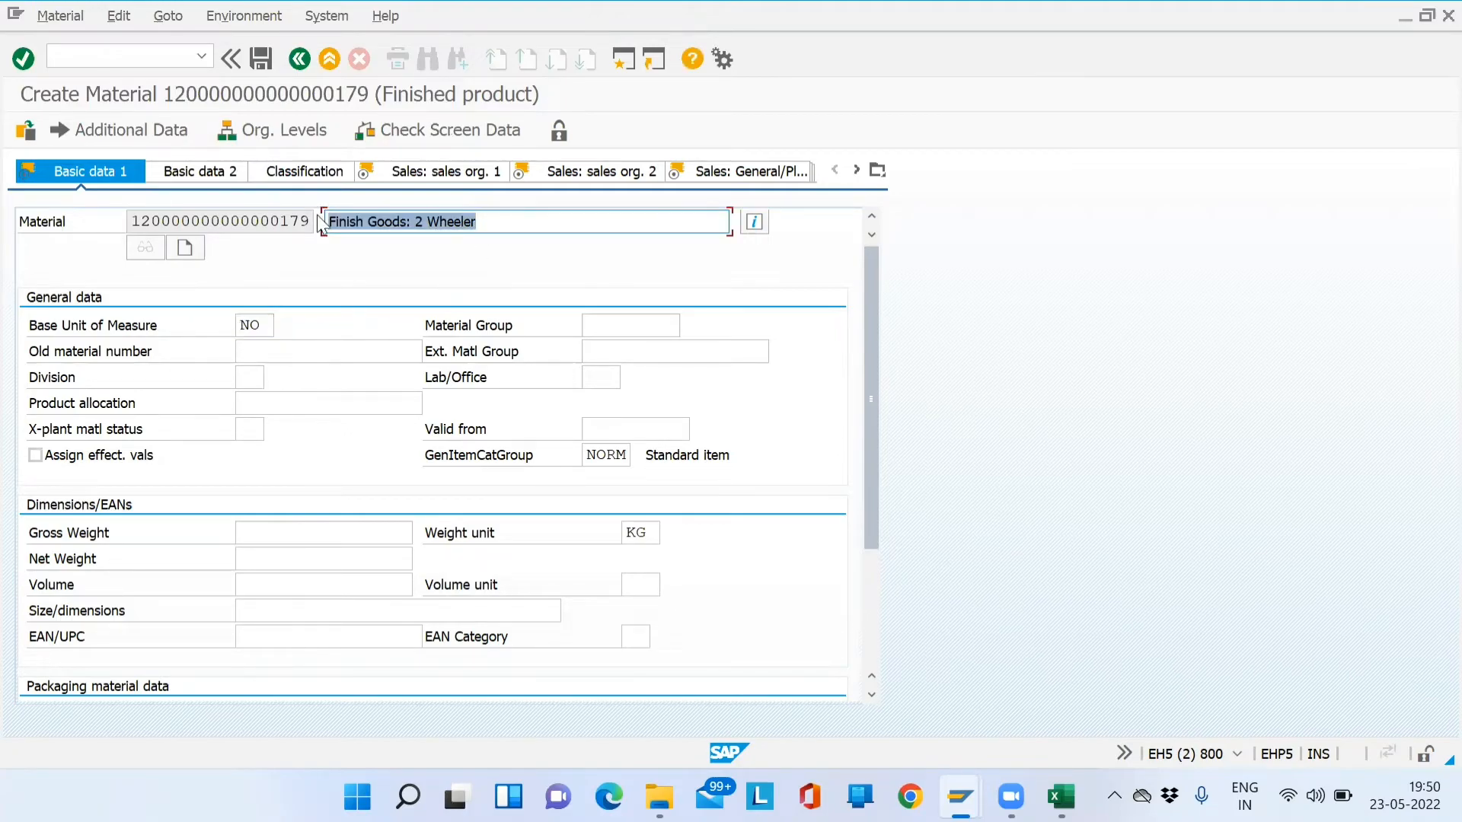
left_click(260, 328)
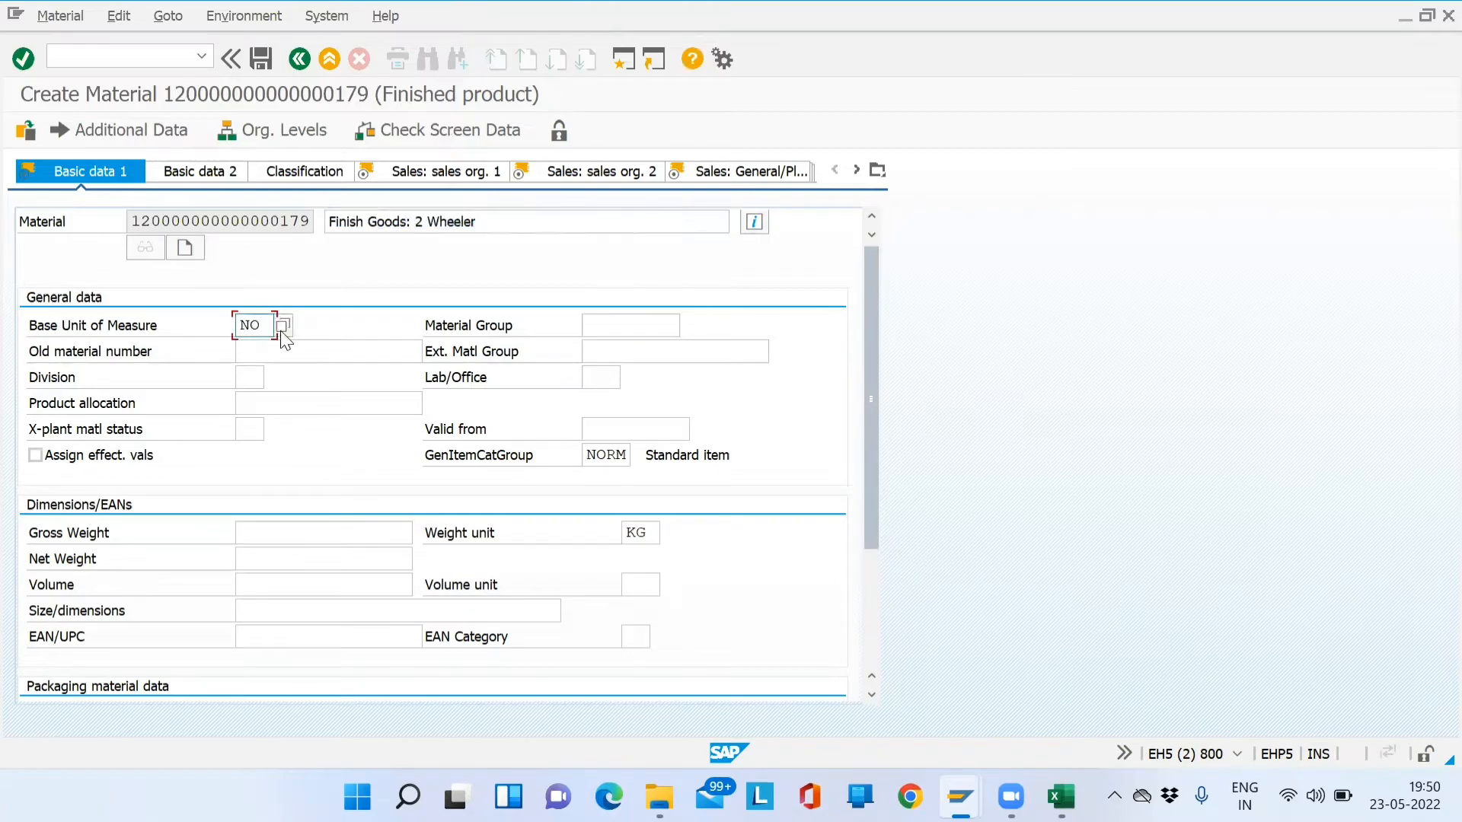
left_click(280, 331)
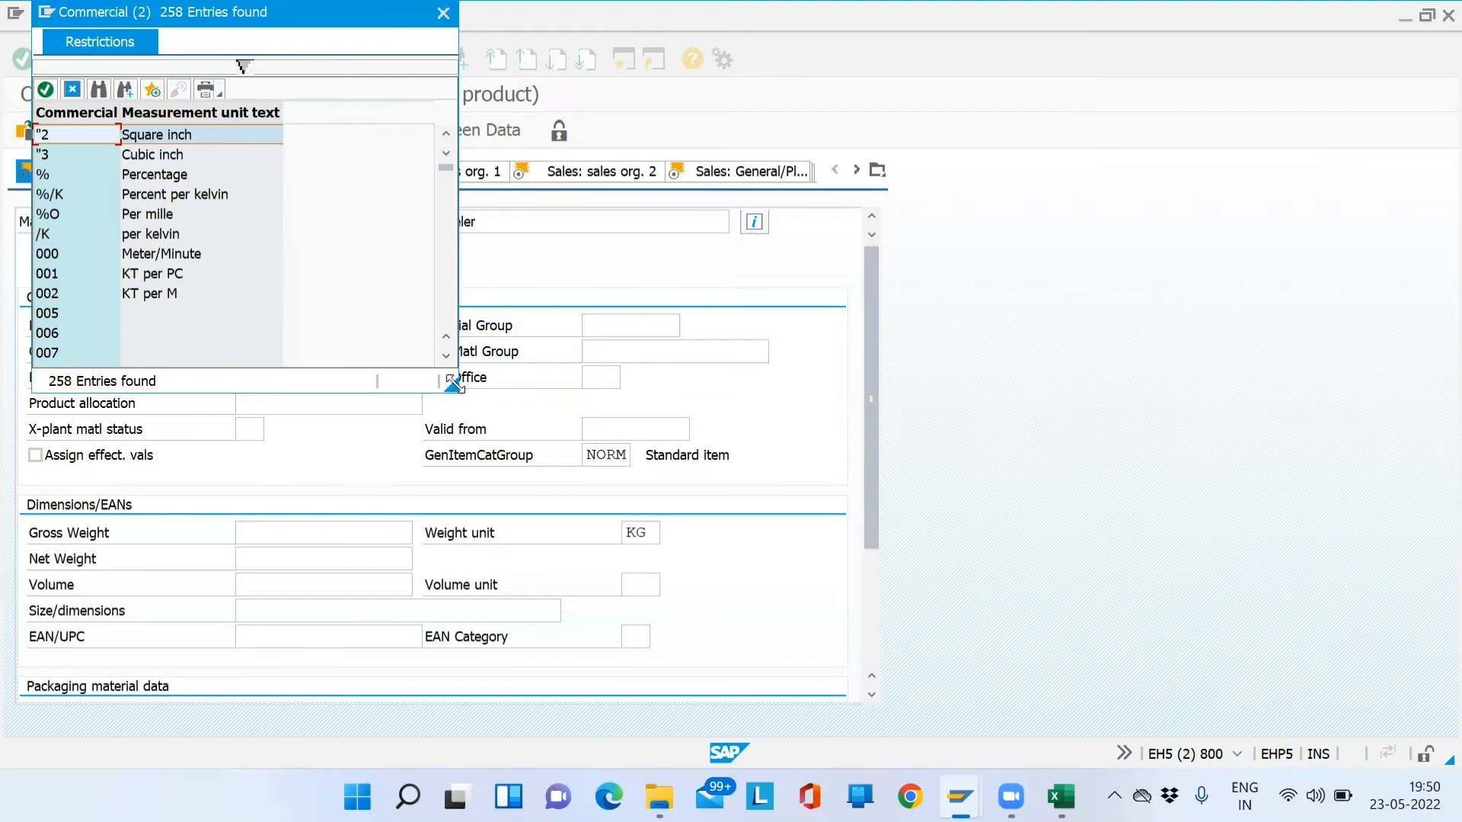
left_click_drag(454, 385, 494, 676)
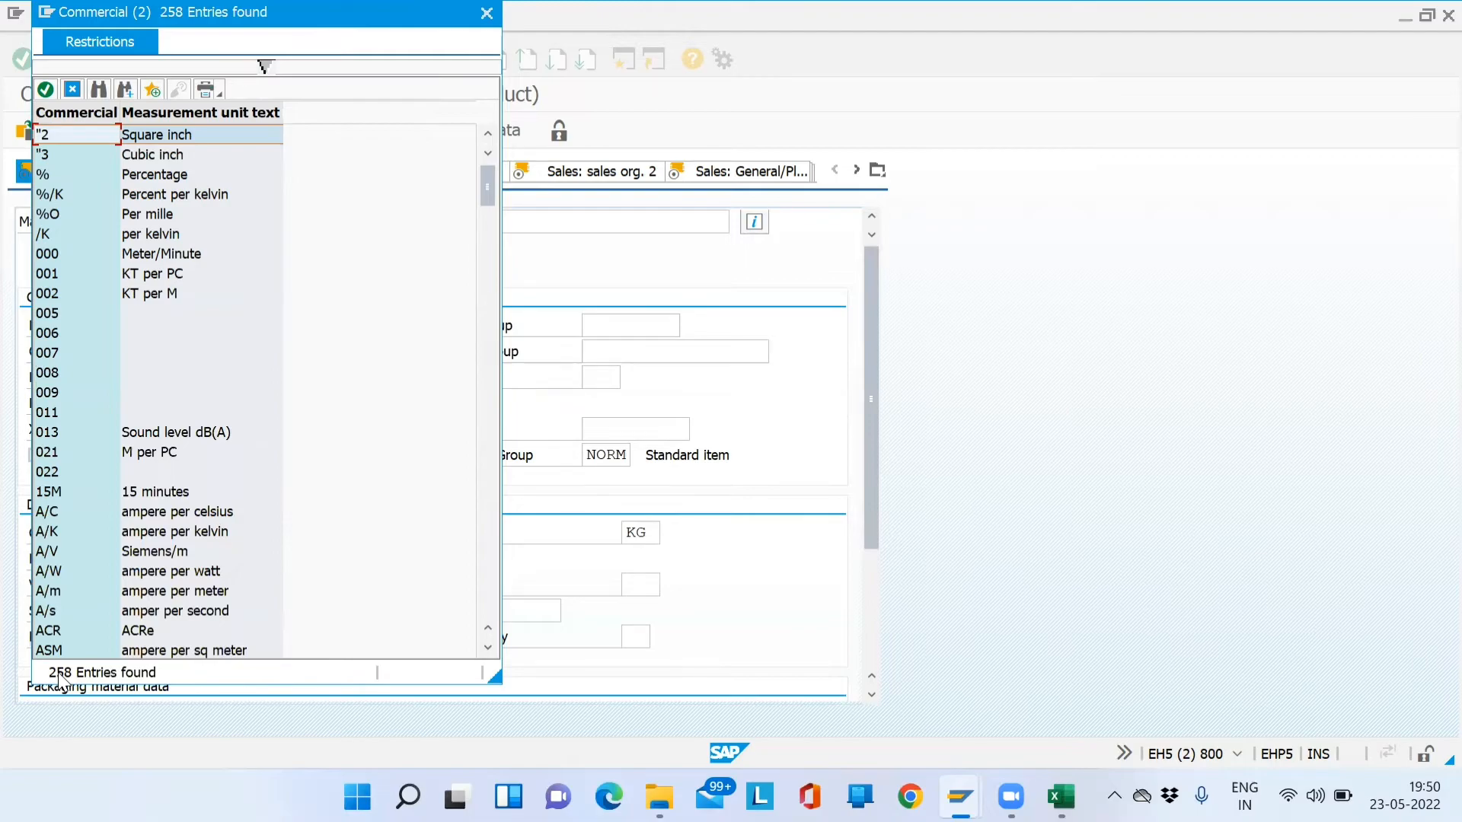
left_click(487, 13)
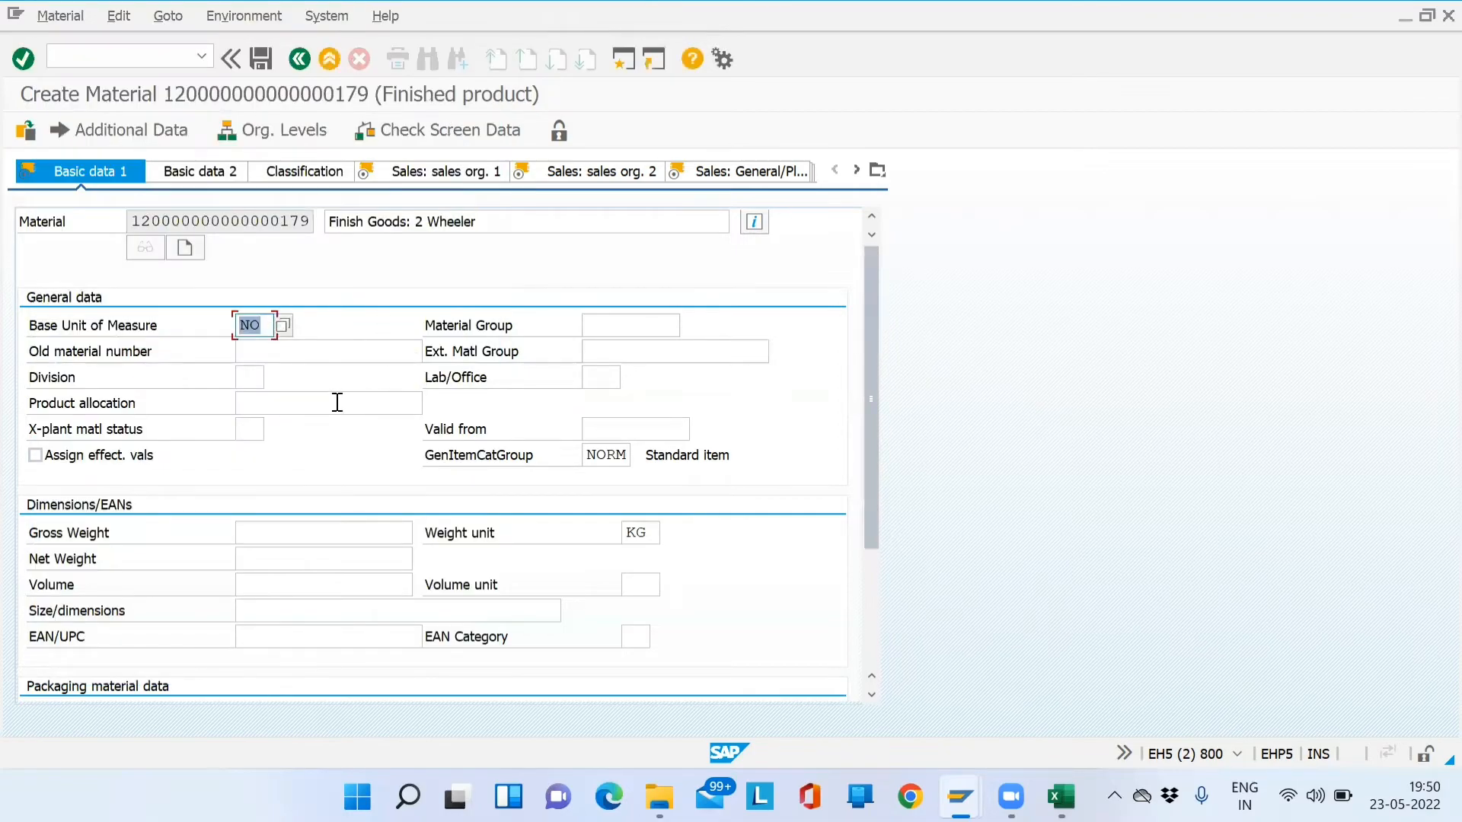
- Set the division to 02 Motorcycles
left_click(259, 378)
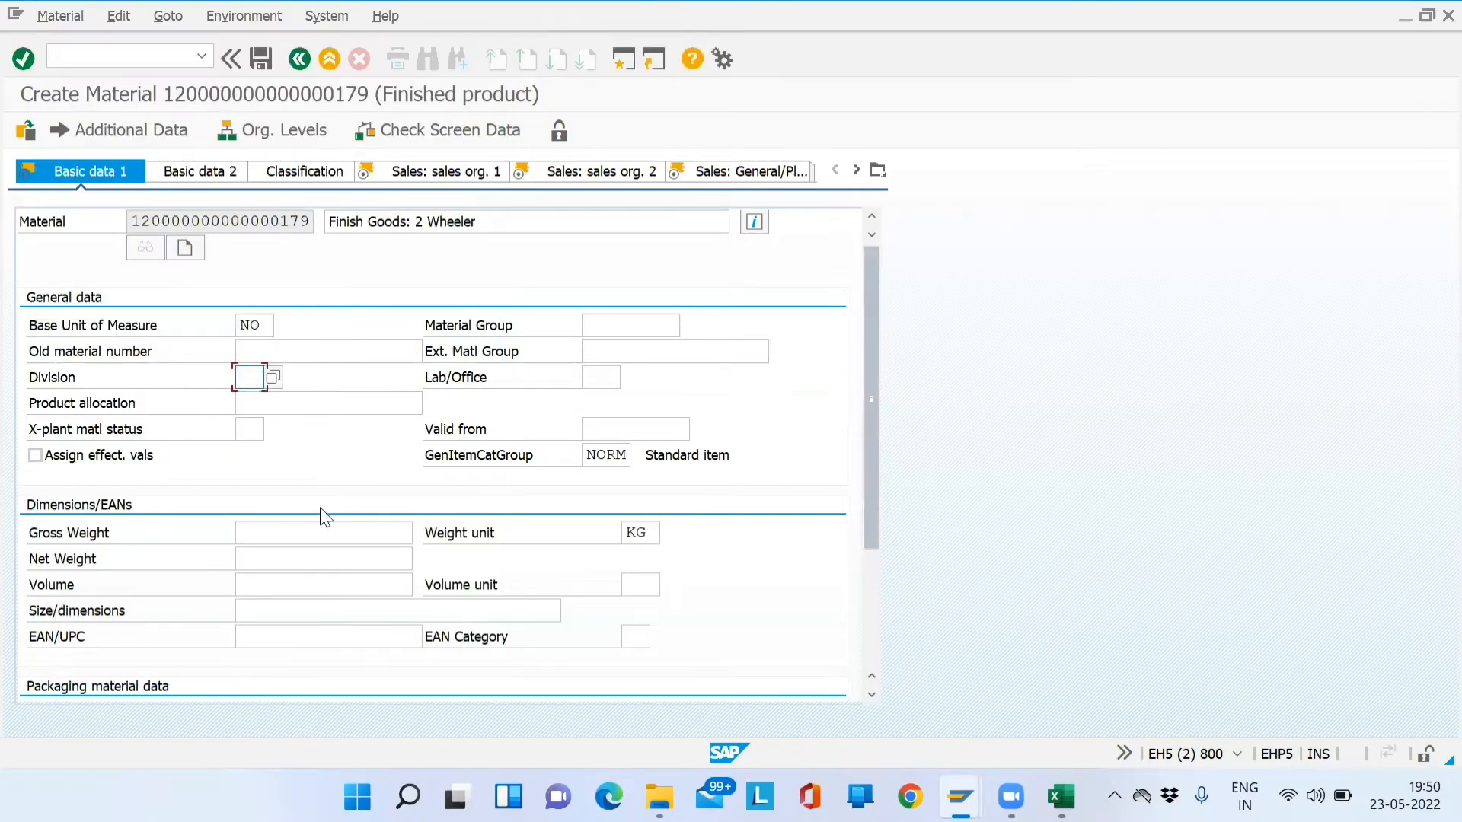
type("02")
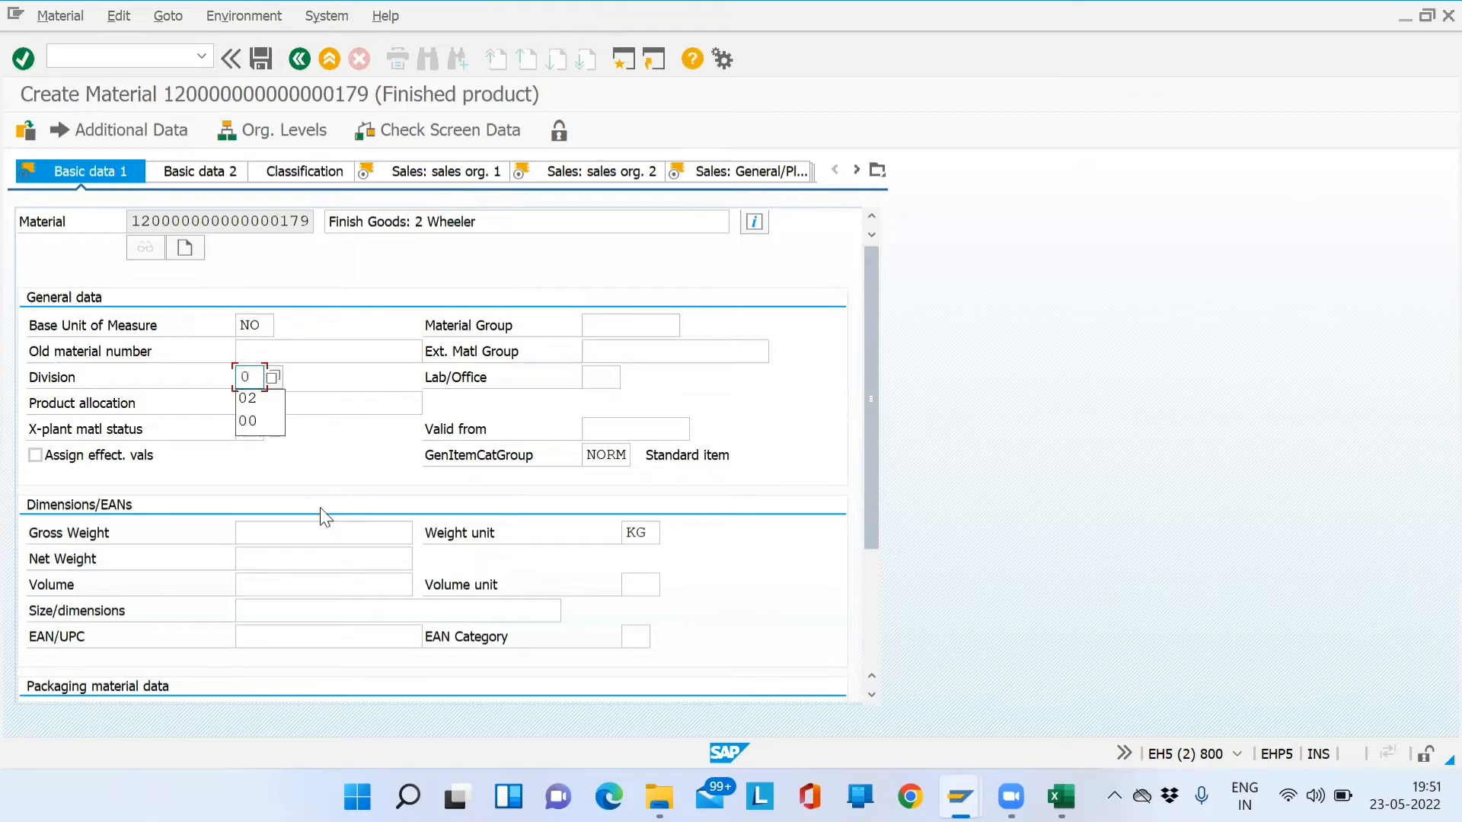
left_click(272, 378)
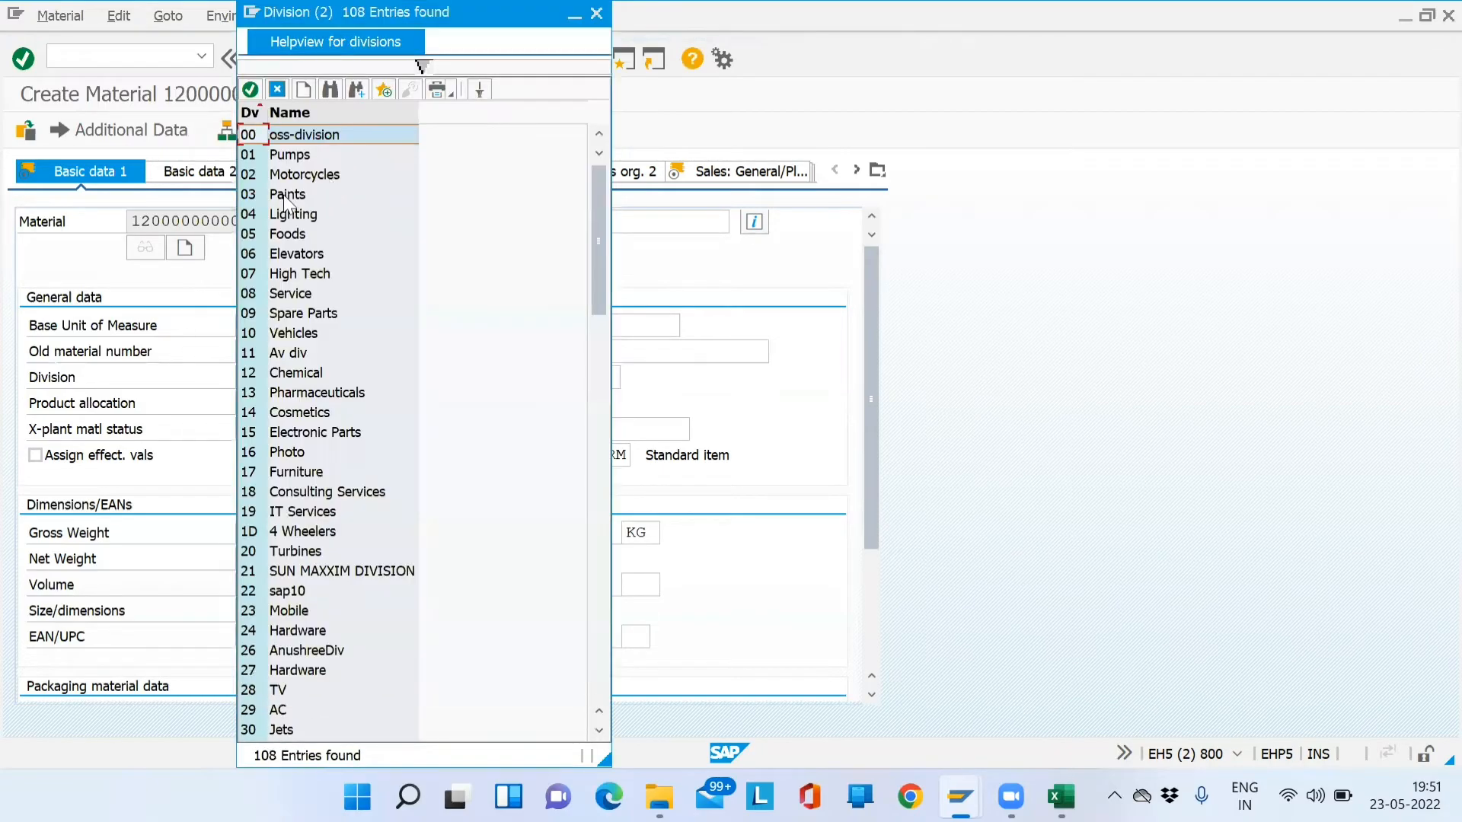
left_click(293, 175)
key("Return")
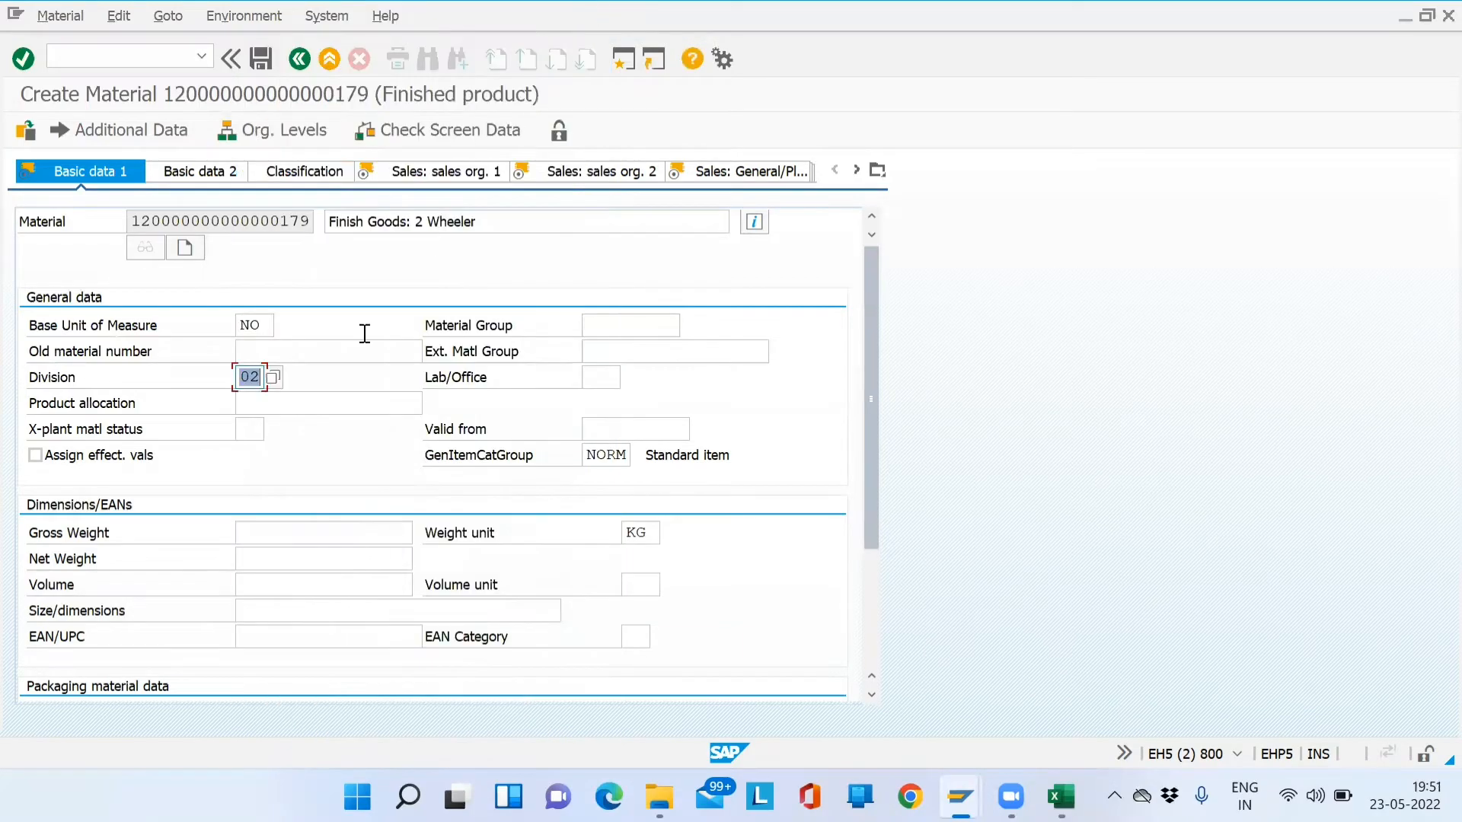
- Enter gross weight 135 and net weight 125, keeping weight unit KG
left_click(351, 530)
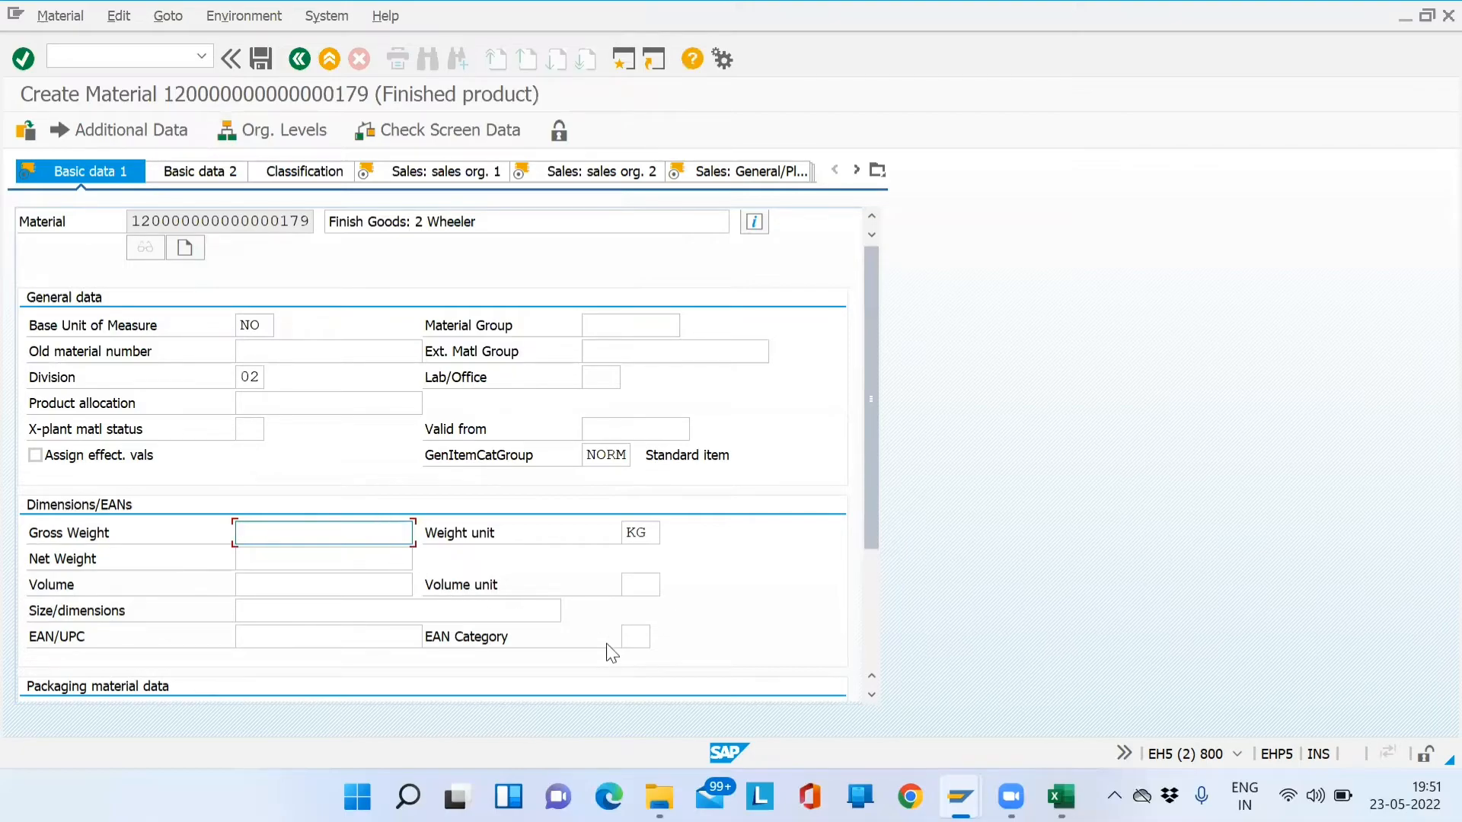
type("135")
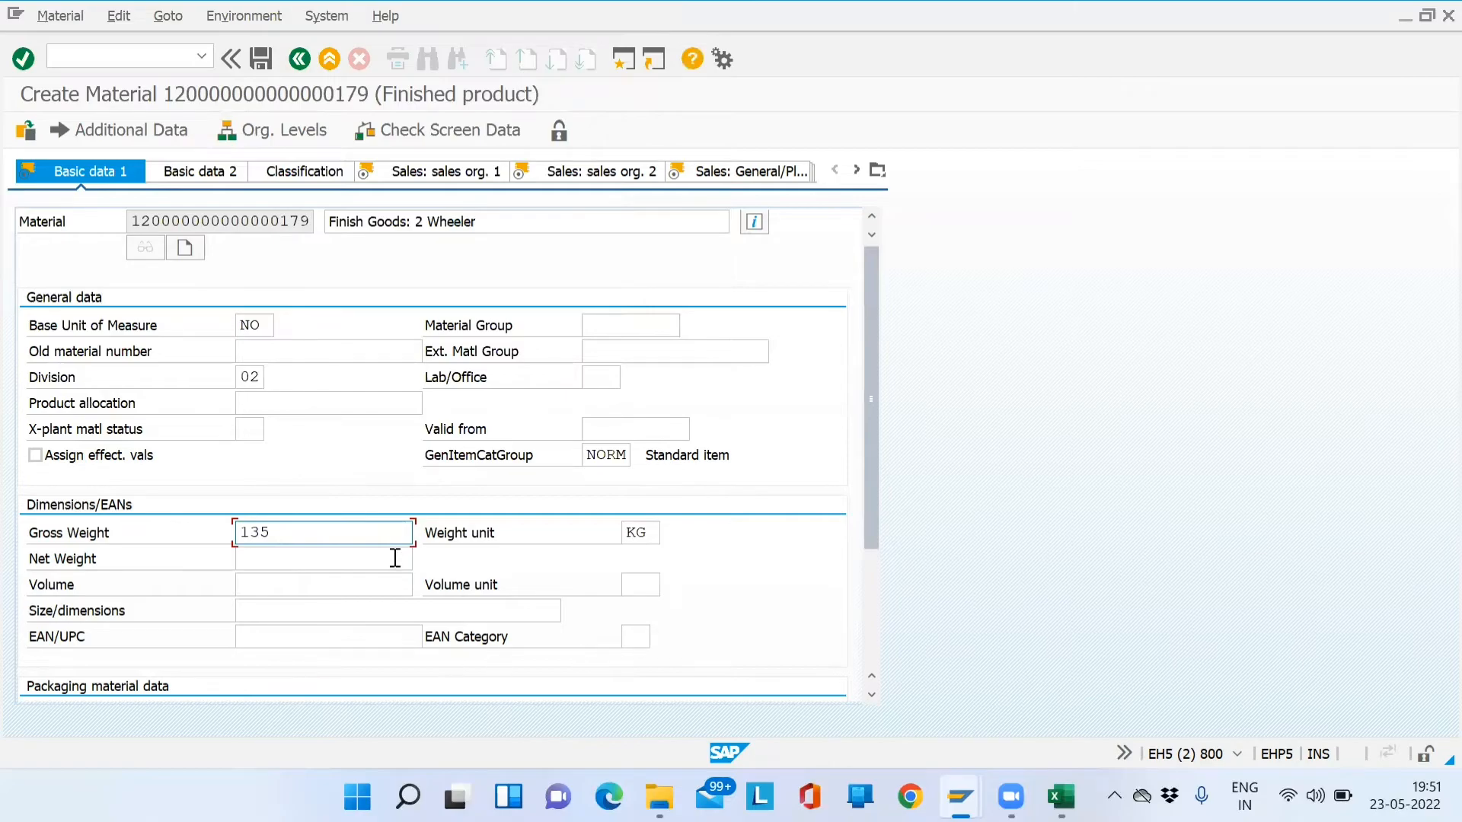
left_click(395, 558)
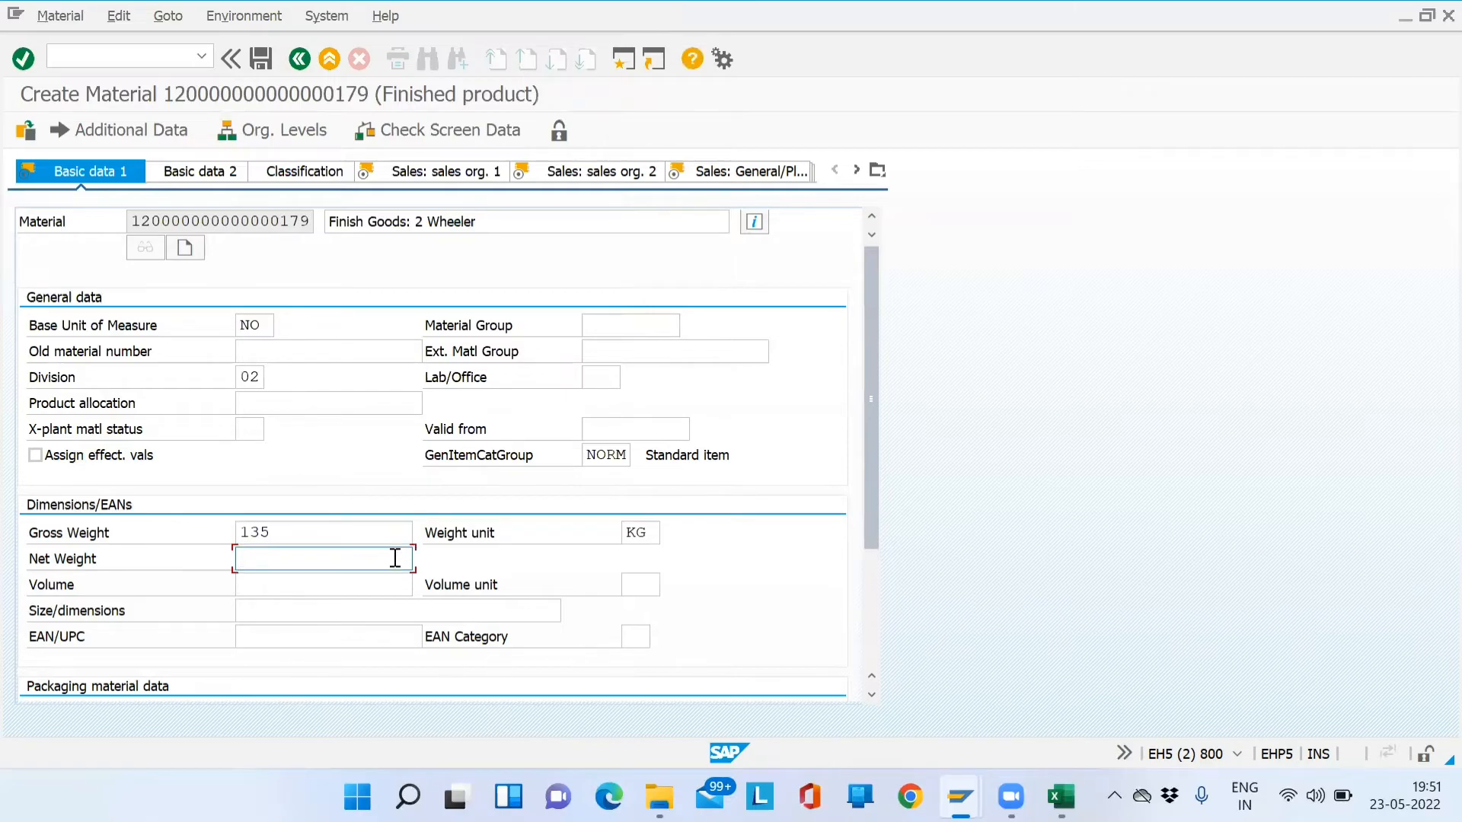
type("125")
left_click_drag(652, 530, 615, 551)
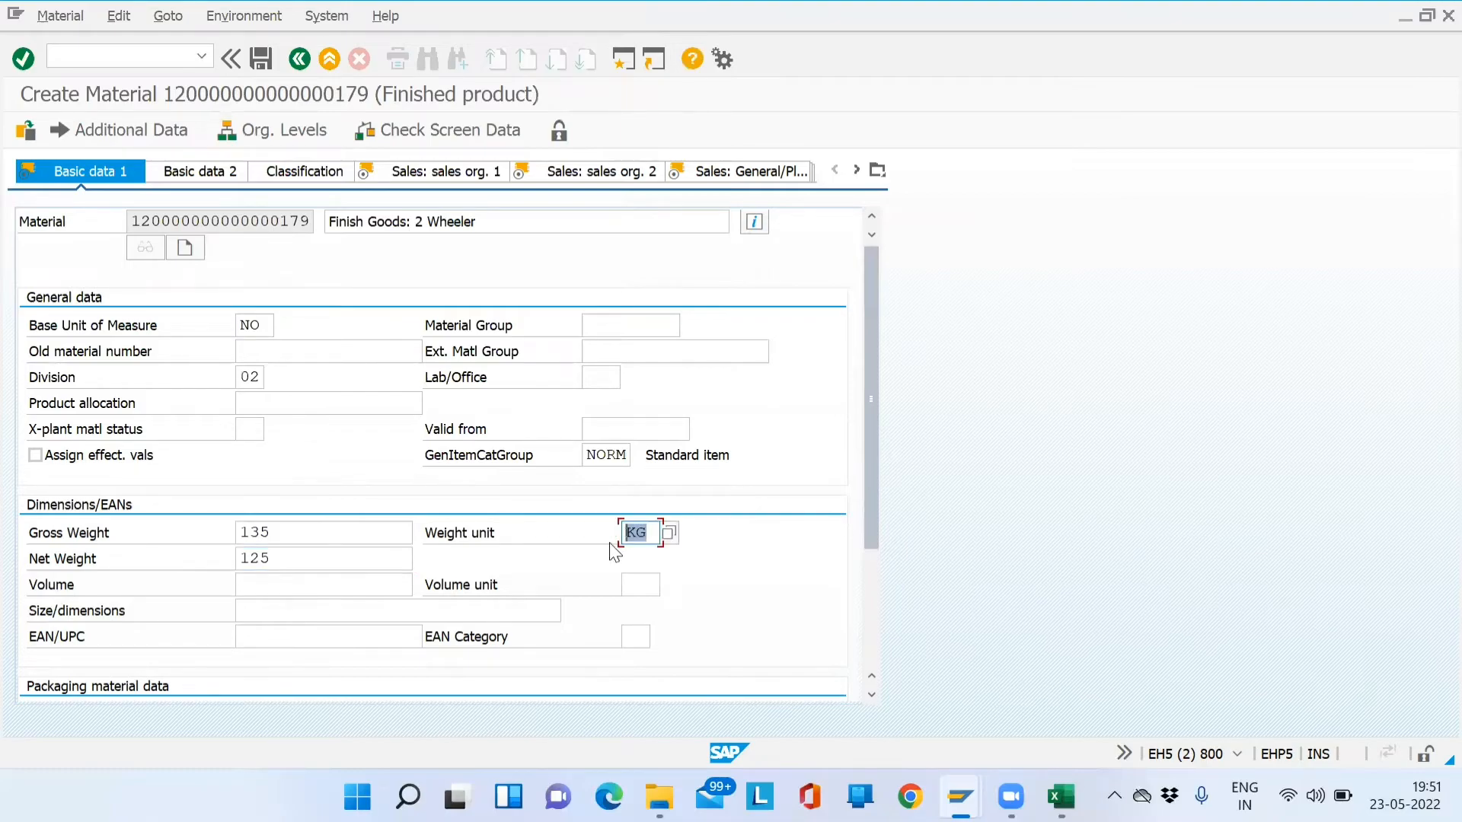
left_click(658, 534)
- On Sales: sales org. 1, review description, SD01, DM, base unit NO and division 02
key("Return")
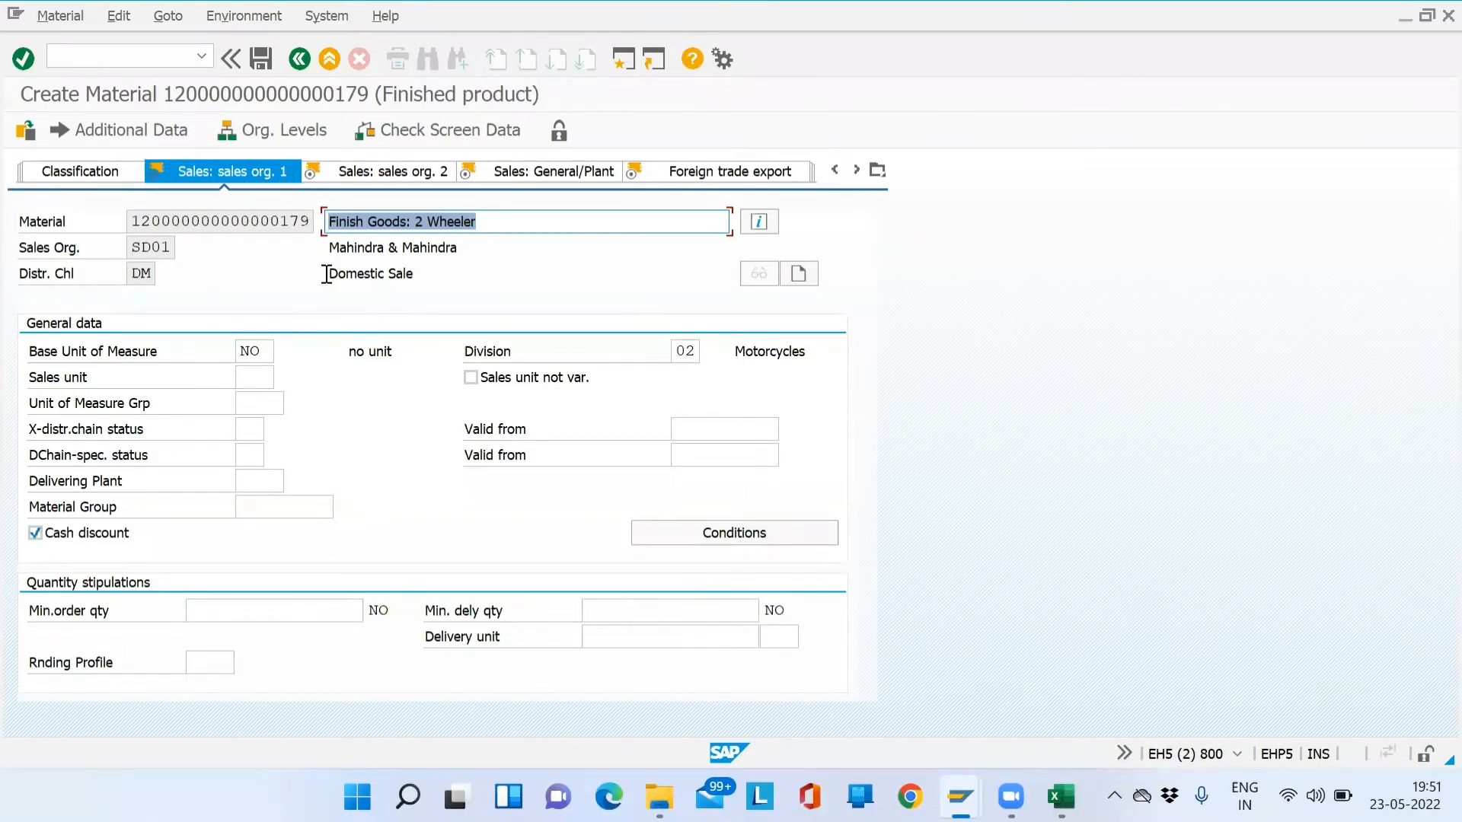
left_click(514, 222)
left_click_drag(514, 223, 330, 223)
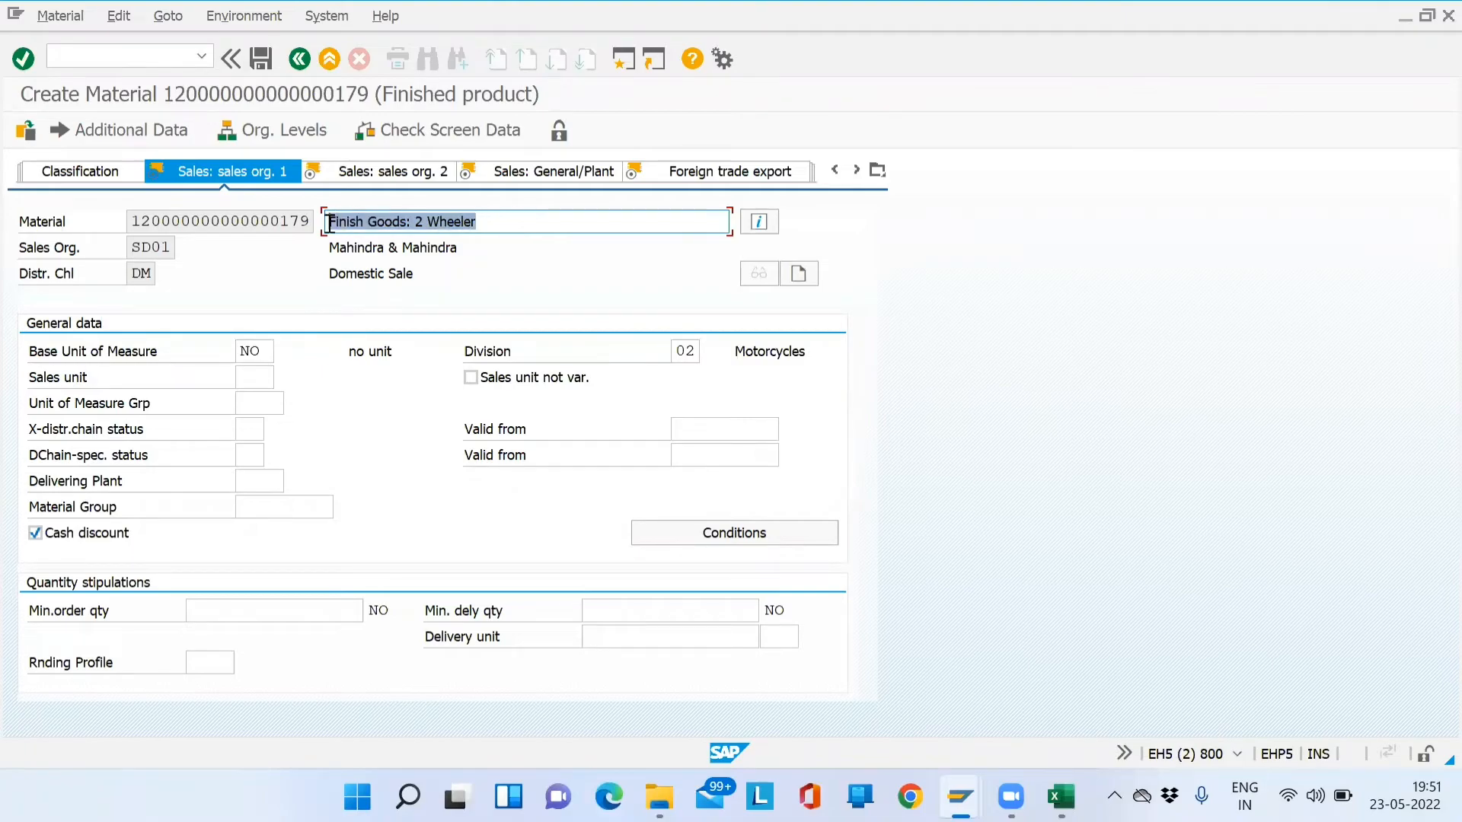
double_click(163, 246)
double_click(141, 274)
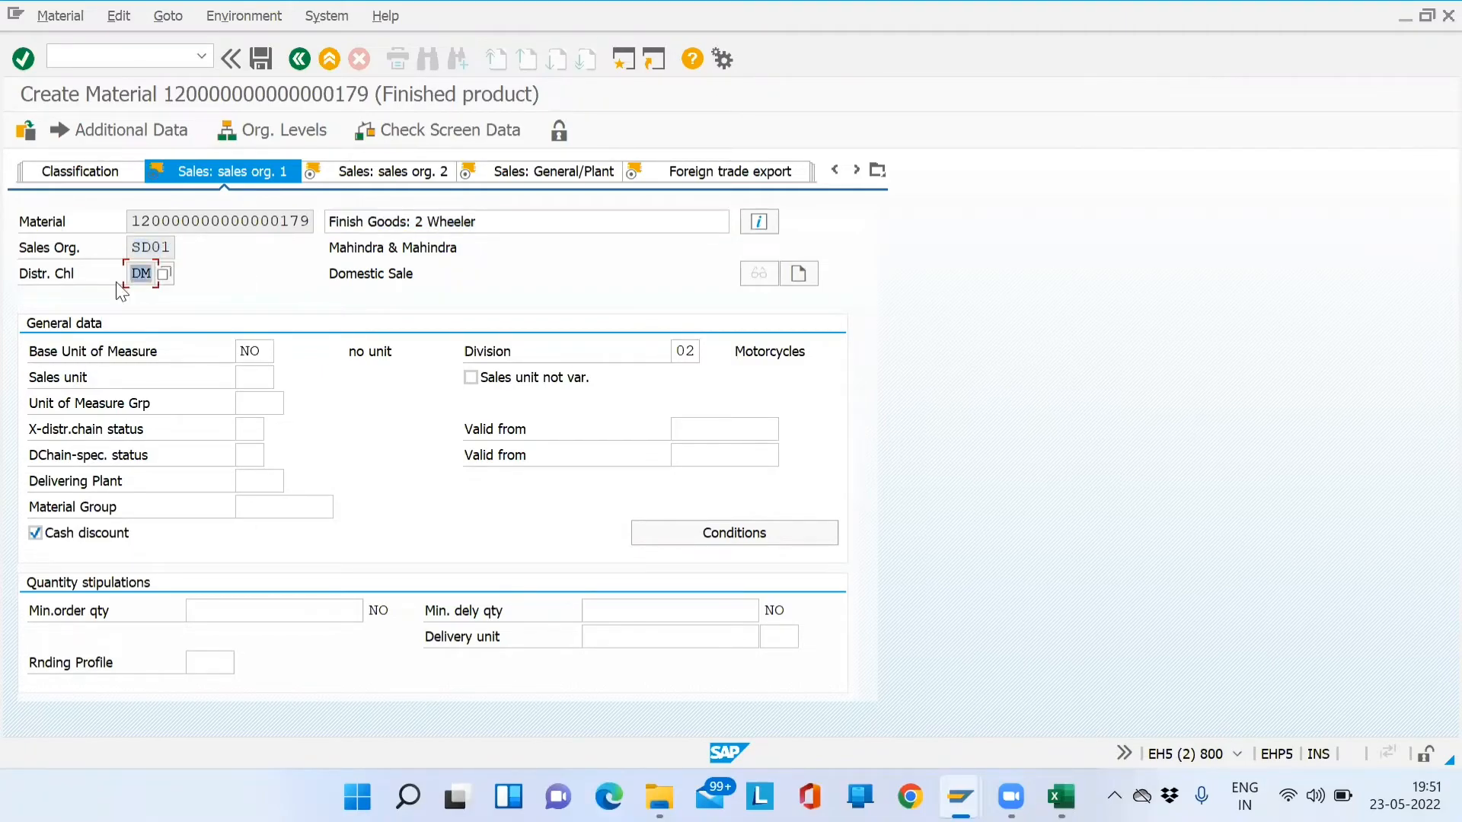
double_click(255, 351)
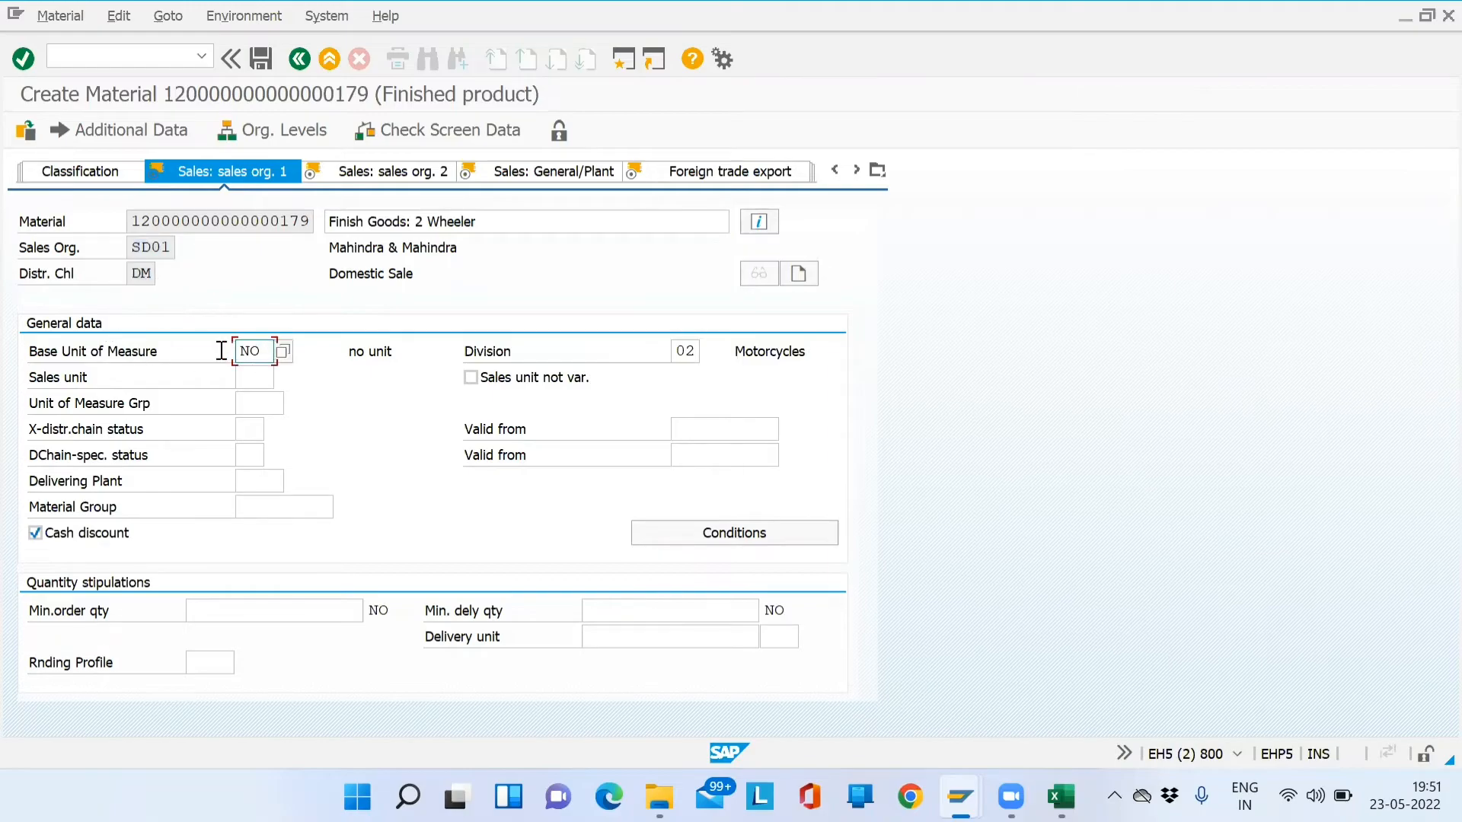
left_click(878, 171)
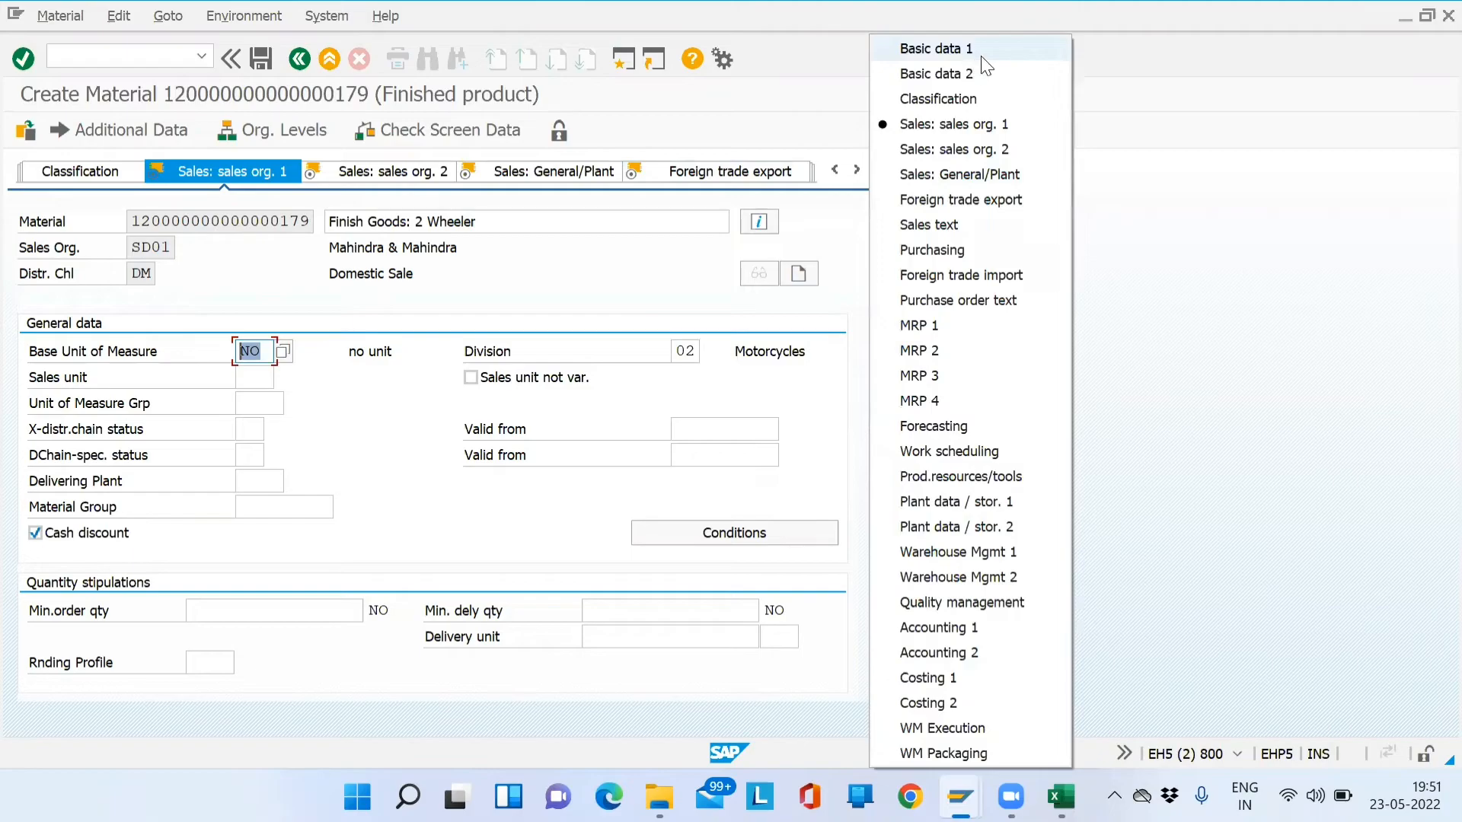
left_click(688, 364)
double_click(685, 352)
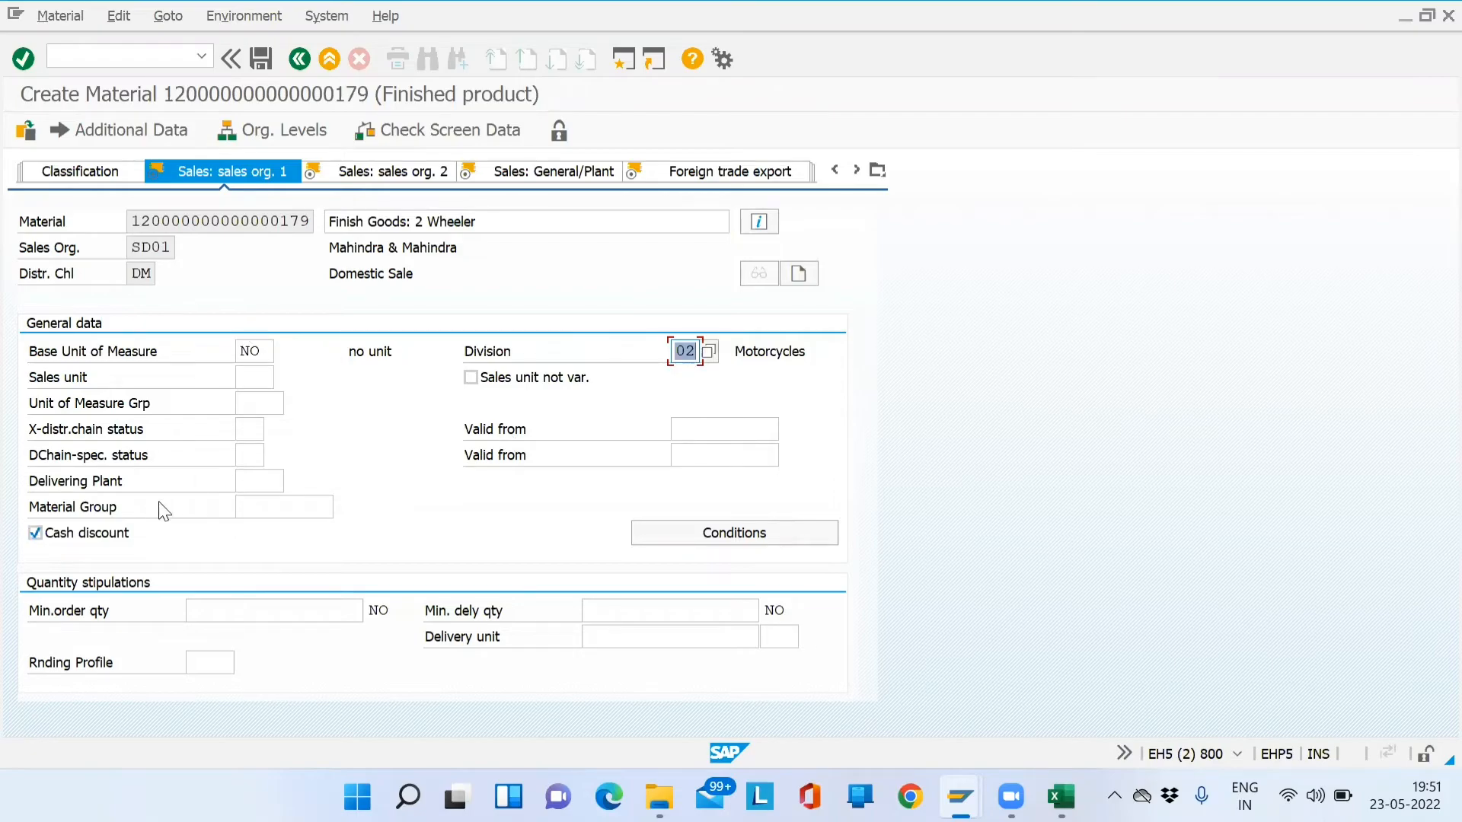
left_click(261, 486)
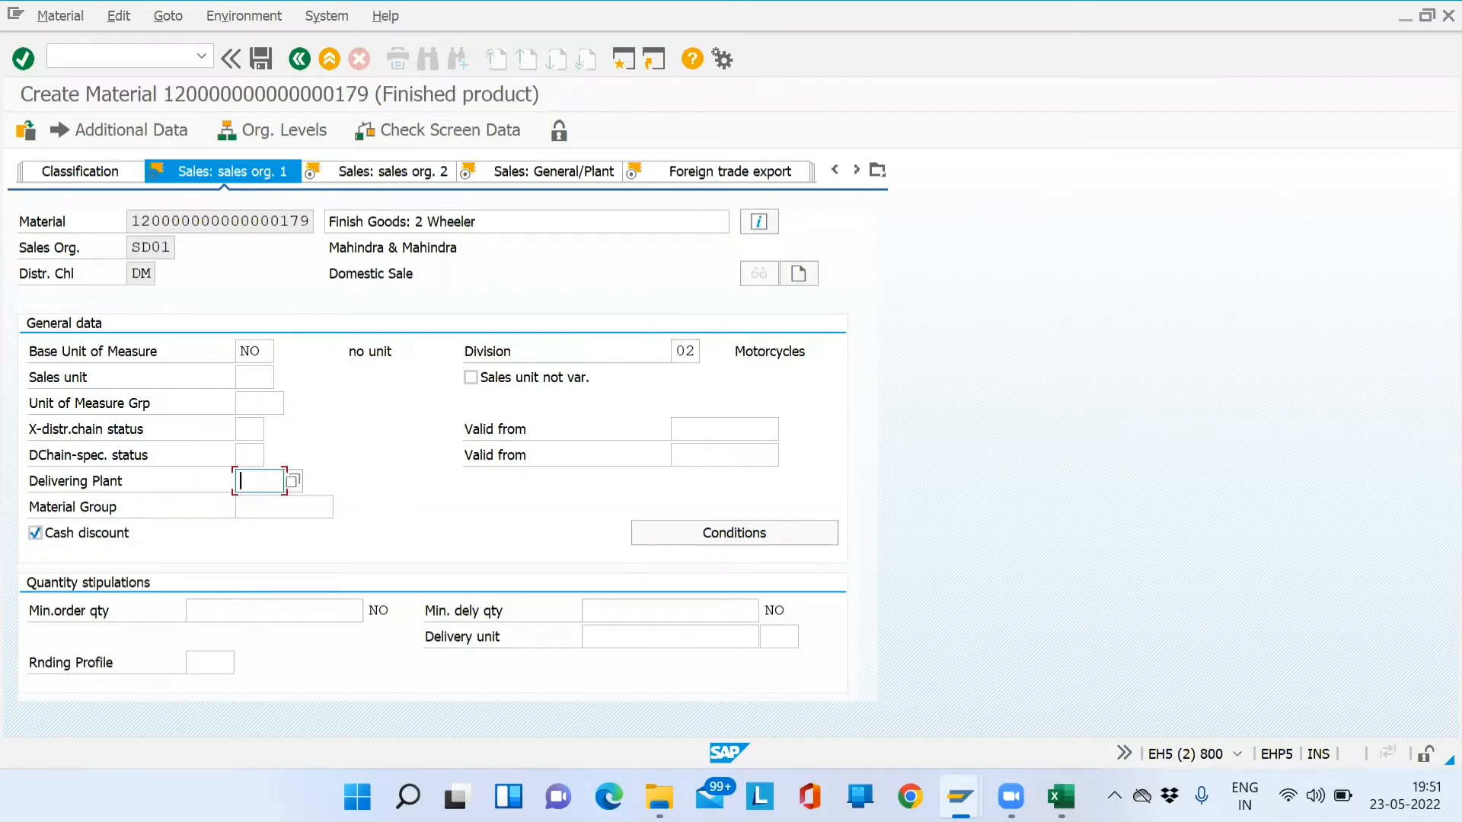
key("alt+Tab")
- Review the delivering plant source notes in F123:G125 of the Excel sheet
left_click(1295, 428)
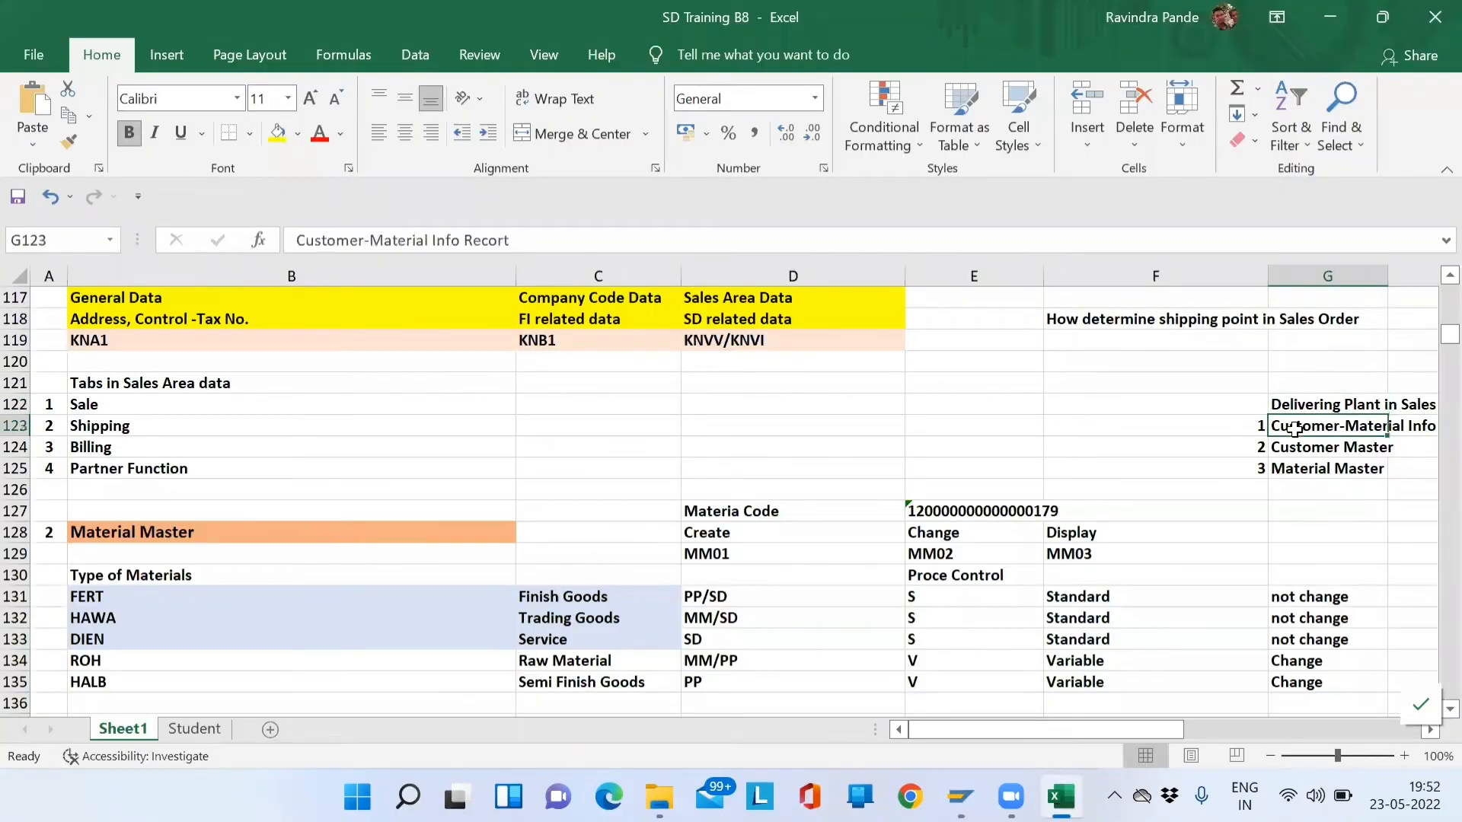
key("Left")
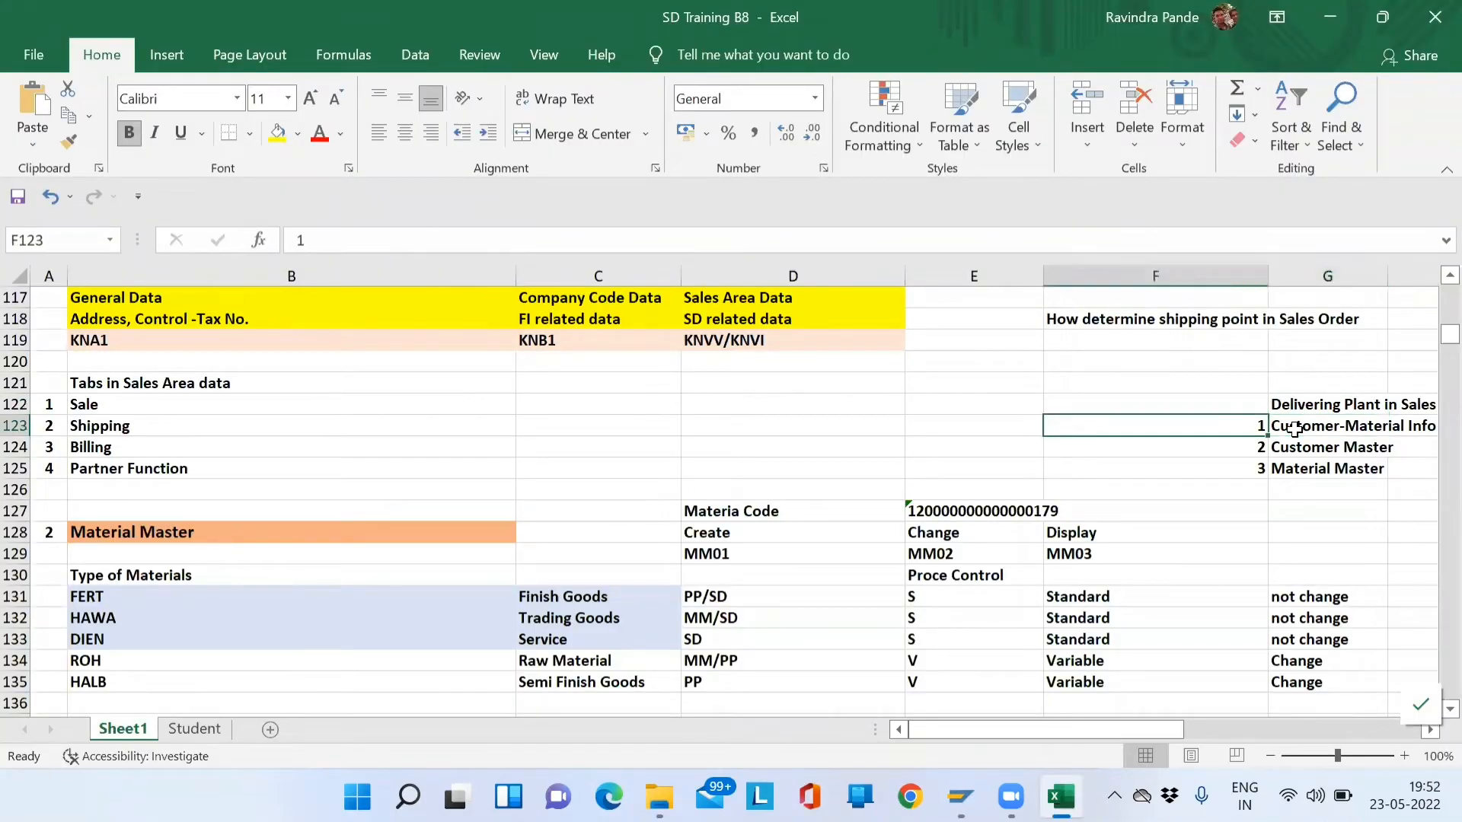
key("shift+Right")
key("Down")
key("Right")
key("Down")
key("Up")
key("Left")
key("shift+Right")
key("Down")
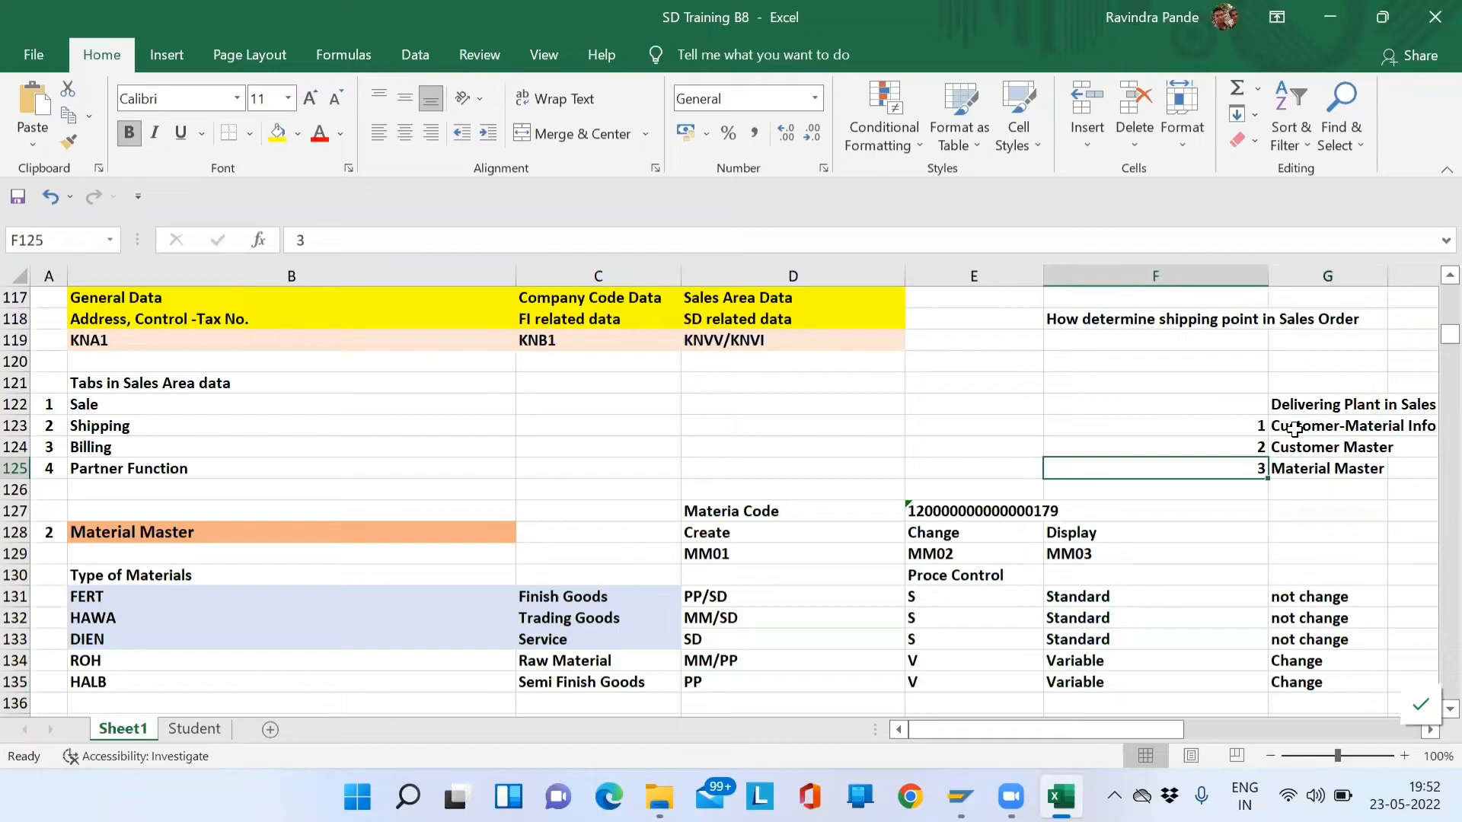
key("shift+Right")
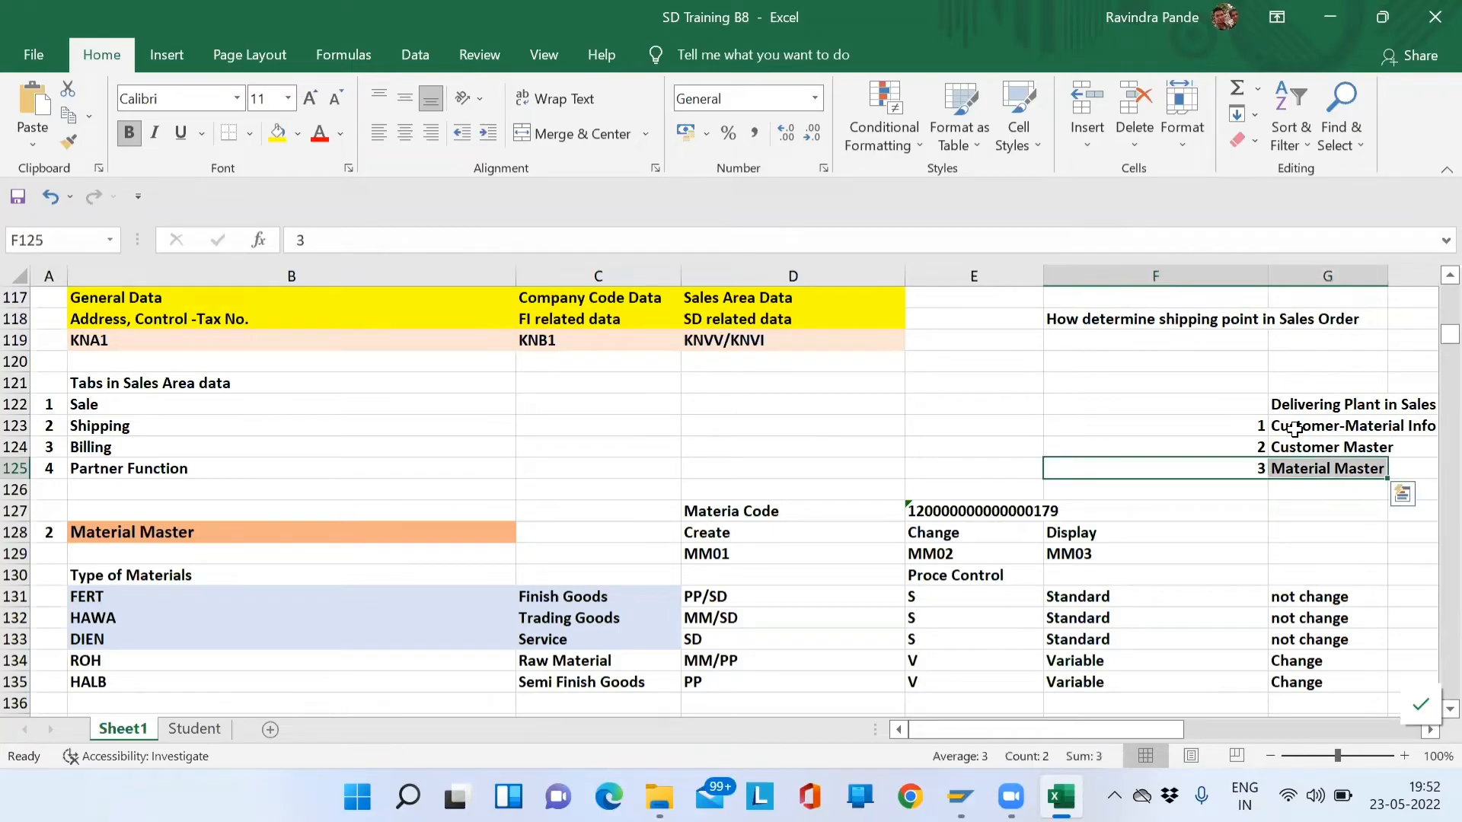
key("shift+Left")
key("alt+Tab")
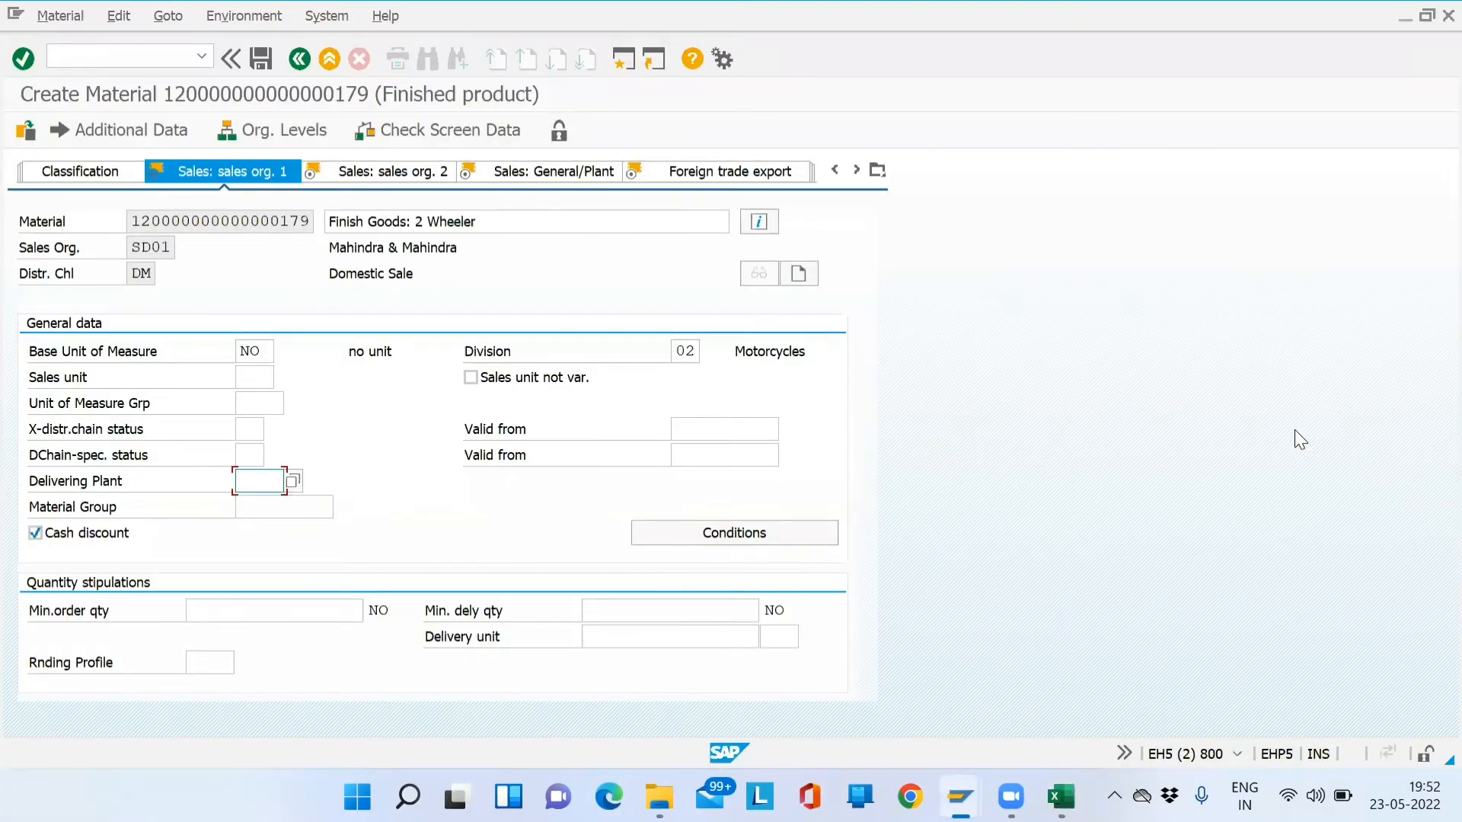
- Fill the delivering plant with SD01 from the value-help list
left_click(293, 481)
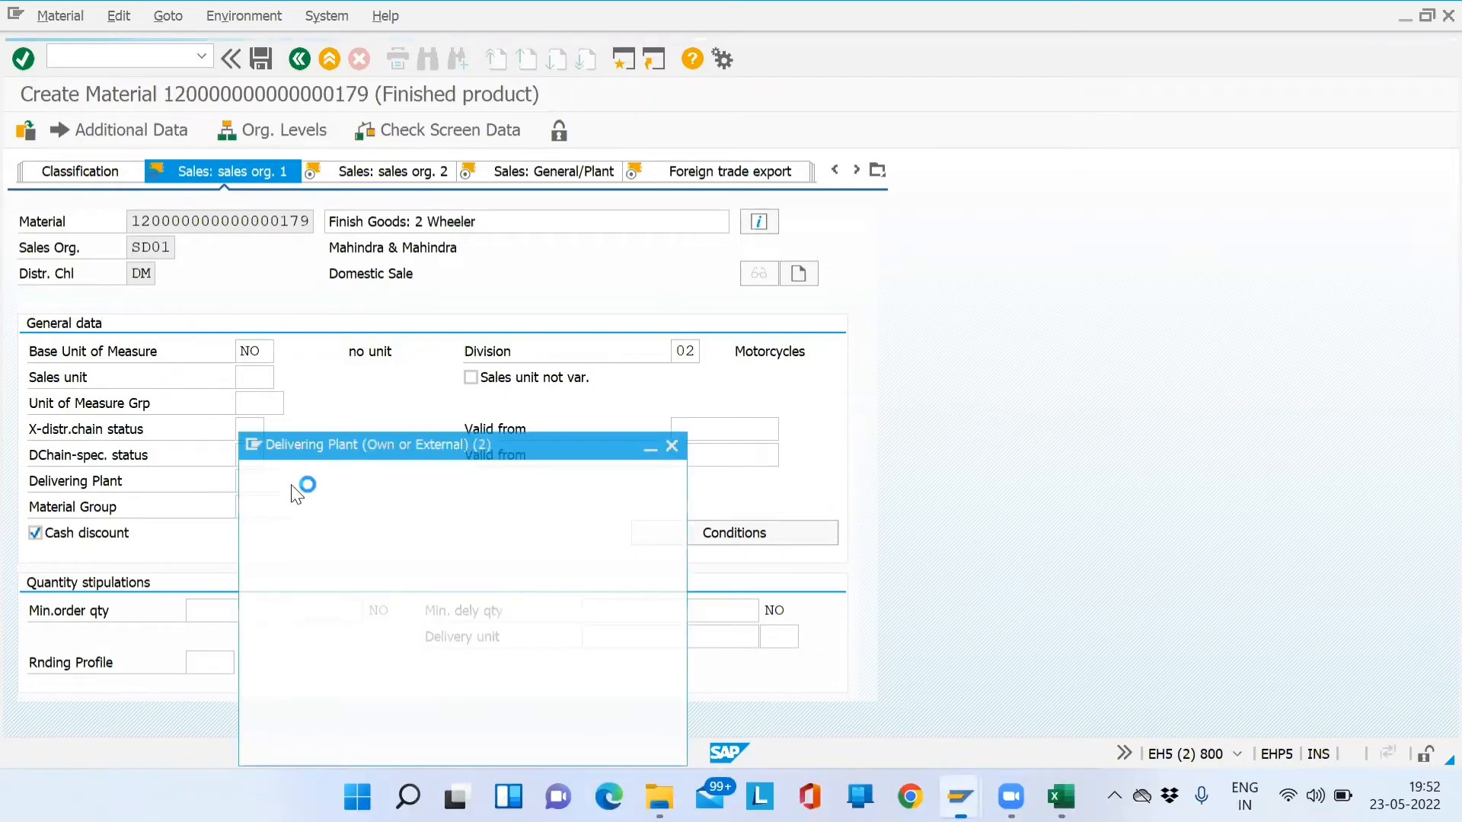
double_click(341, 137)
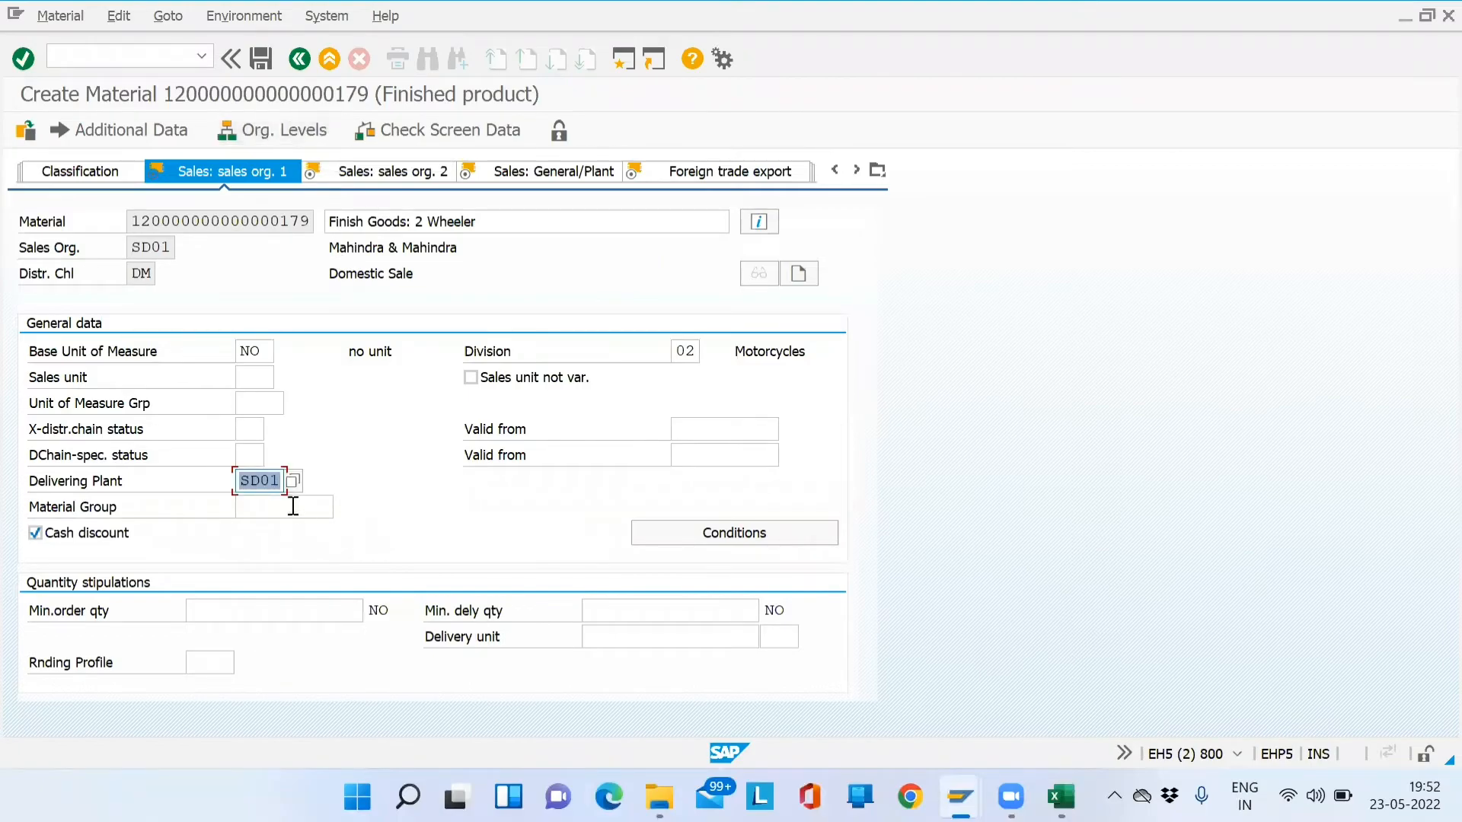
left_click(274, 482)
- Review the valid-from date fields and select the description 'Finish Goods: 2 Wheeler'
left_click(713, 432)
left_click(702, 456)
left_click(701, 436)
left_click(701, 457)
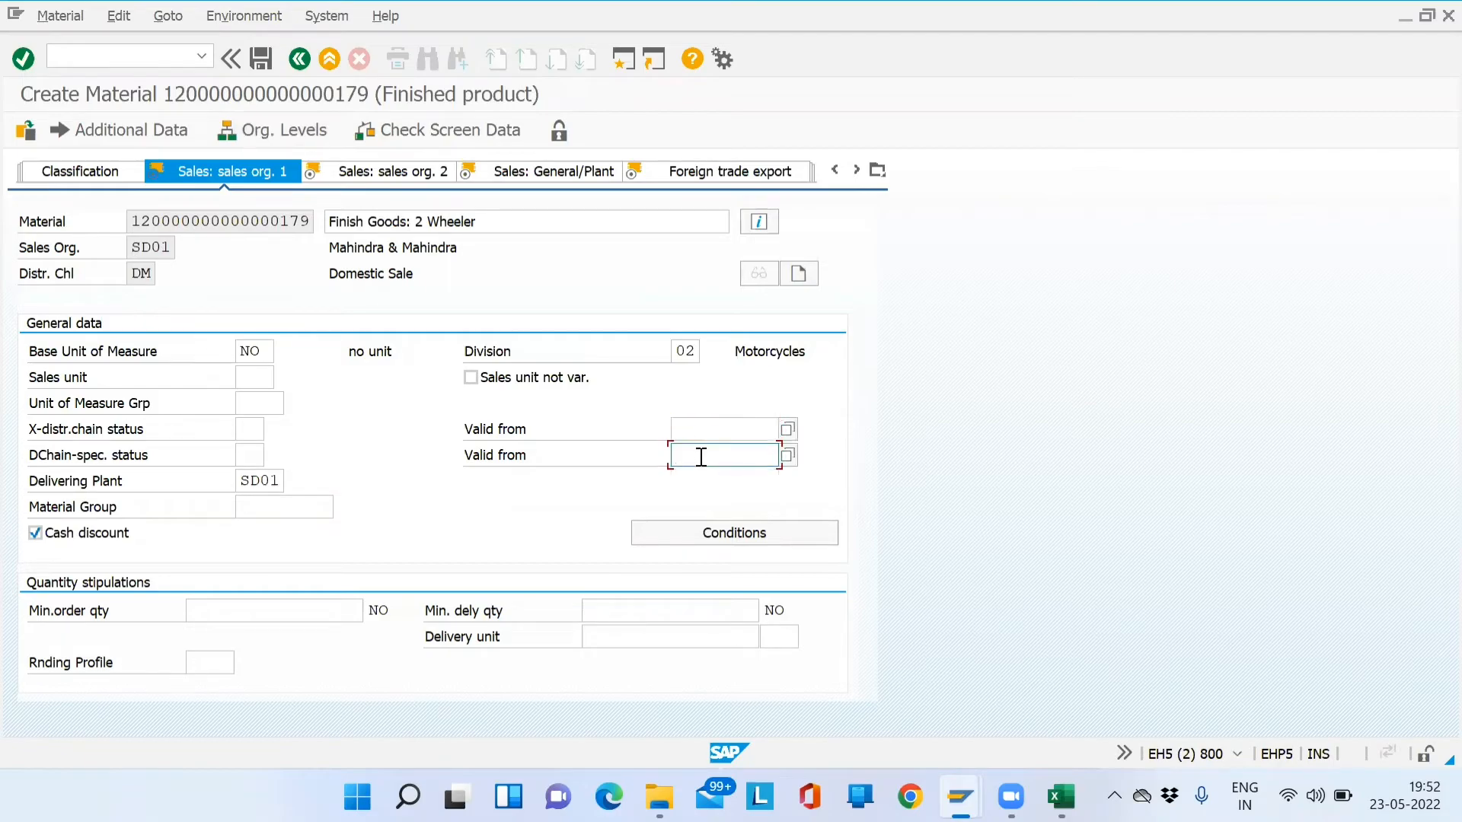
left_click(275, 607)
left_click_drag(475, 221, 301, 251)
- Enter 1 as both minimum order and minimum delivery quantity, then continue to sales org. 2
left_click(297, 608)
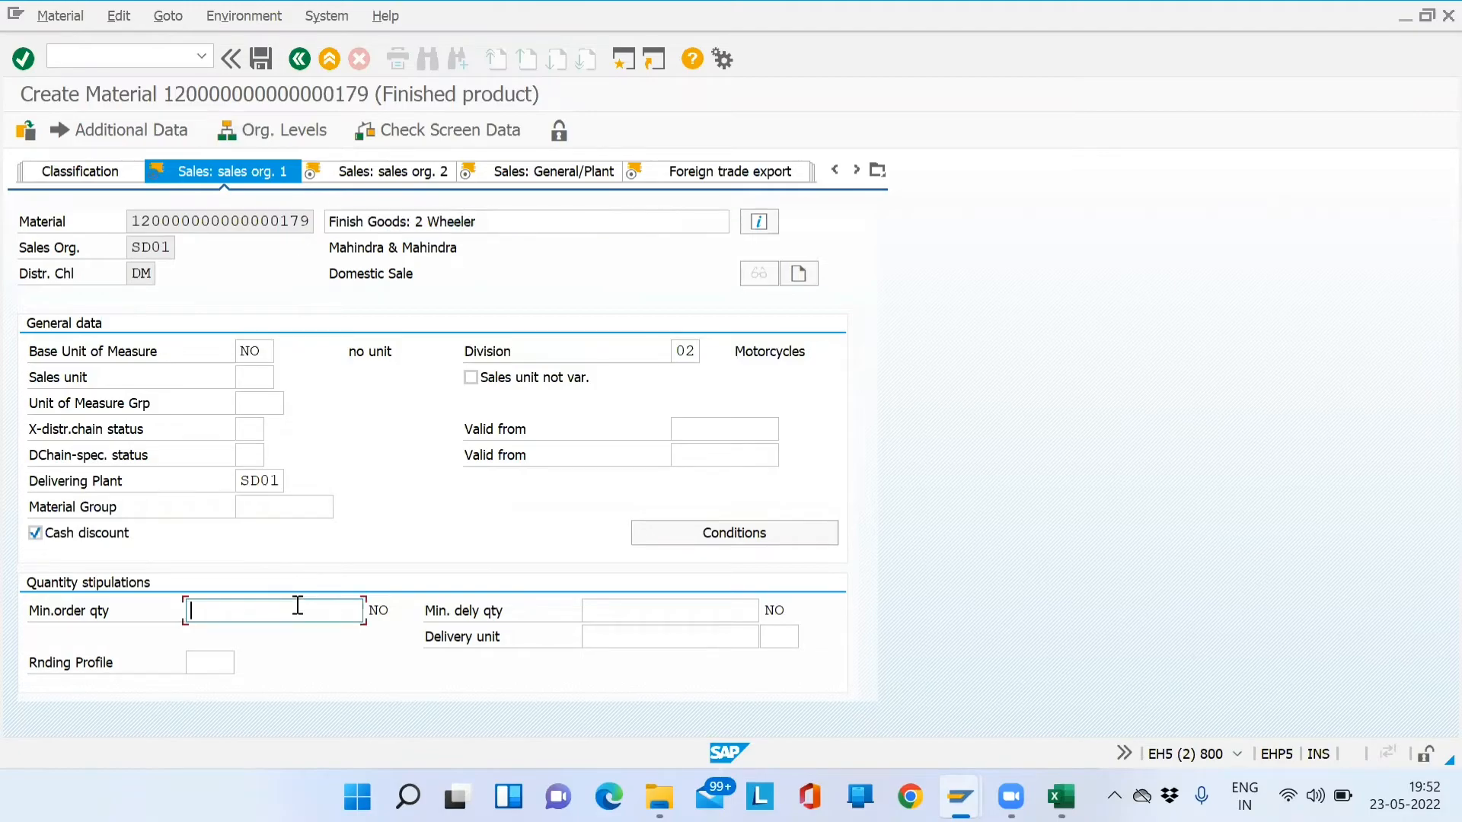
left_click(674, 609)
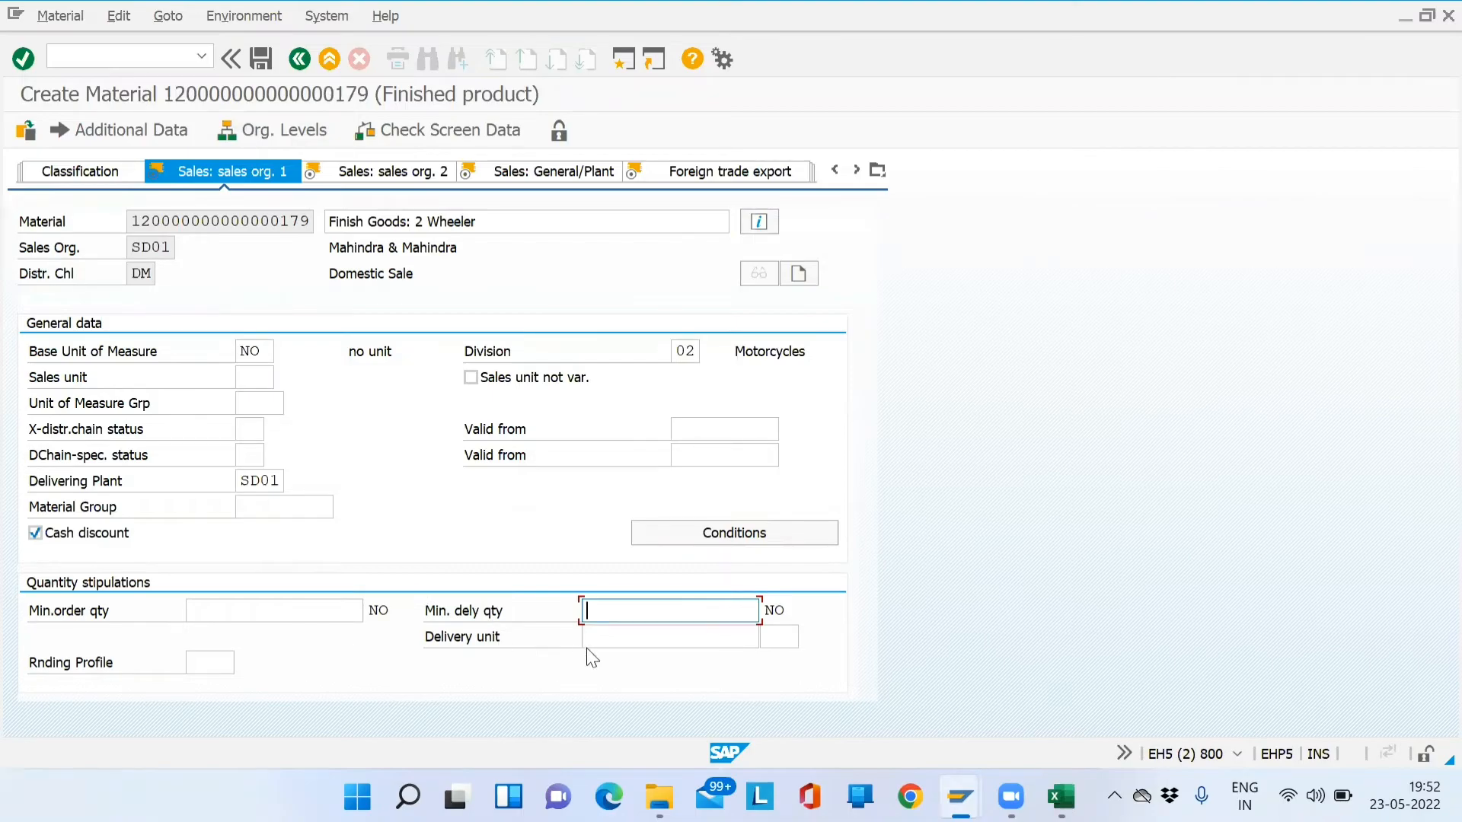
left_click(352, 614)
type("1")
key("Tab")
type("1")
key("Return")
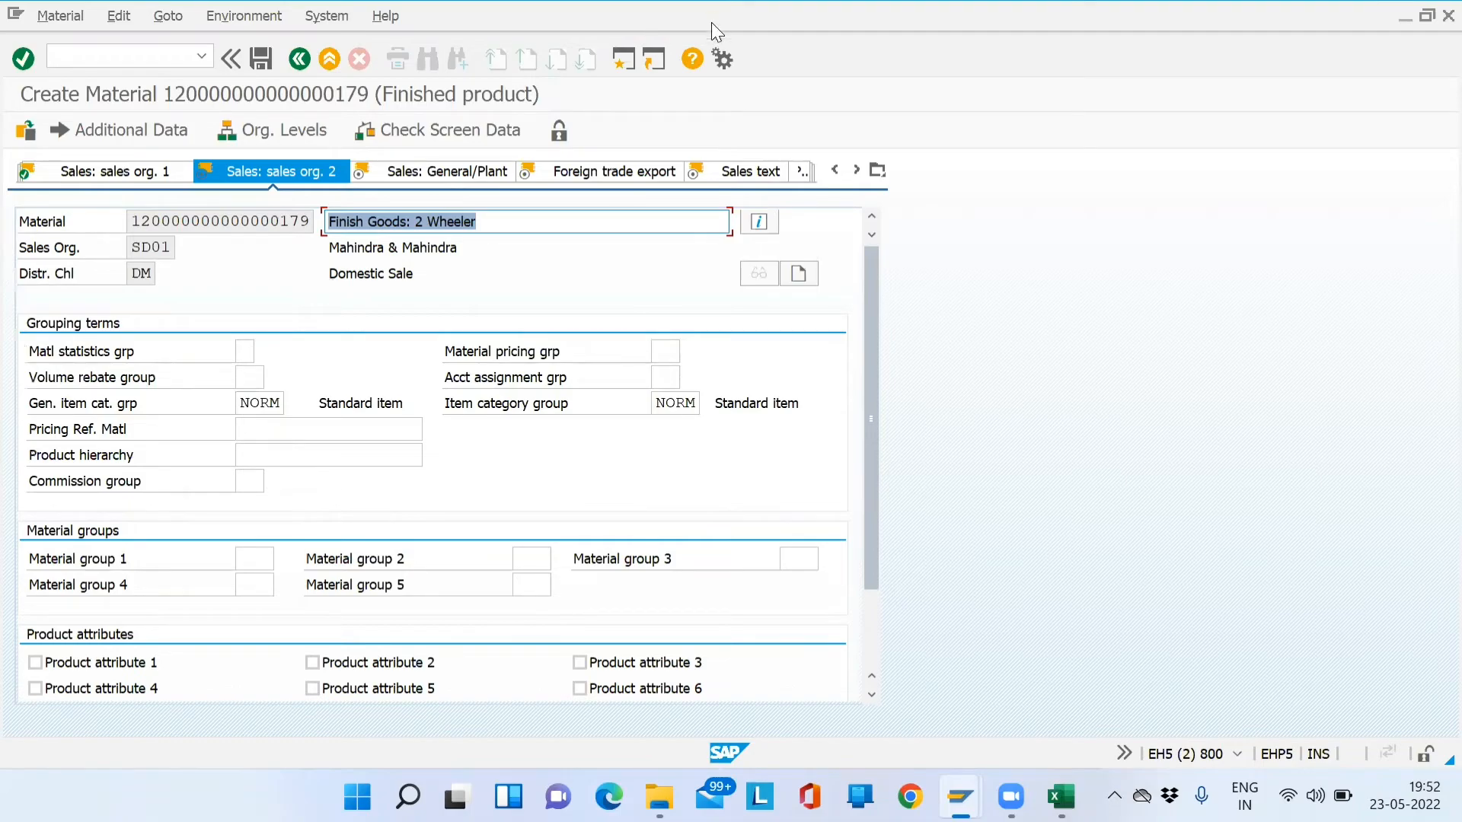
- Open a second SAP session and start MM01 for a new material
left_click(625, 61)
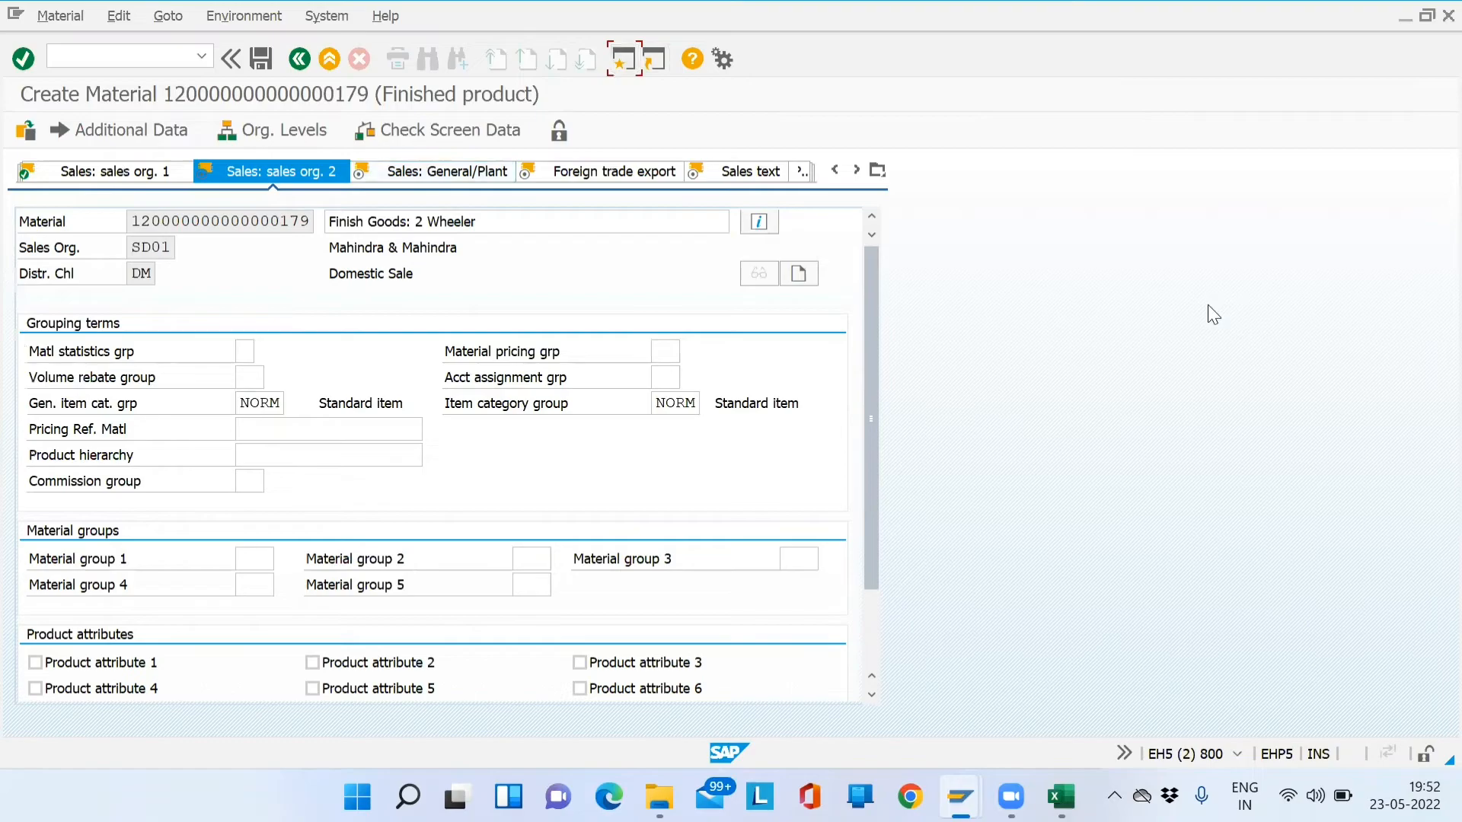
type("mm01")
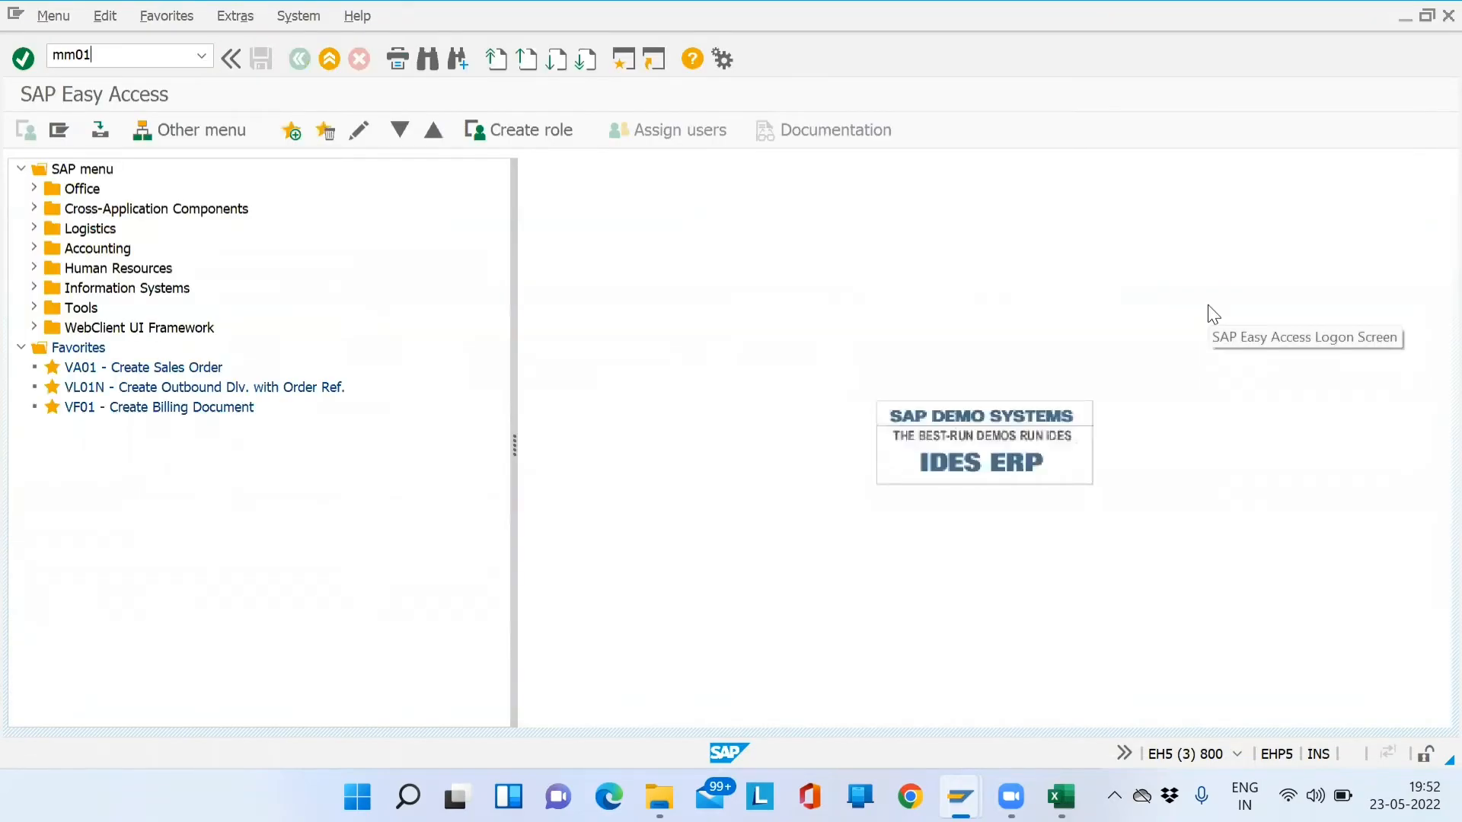
key("Return")
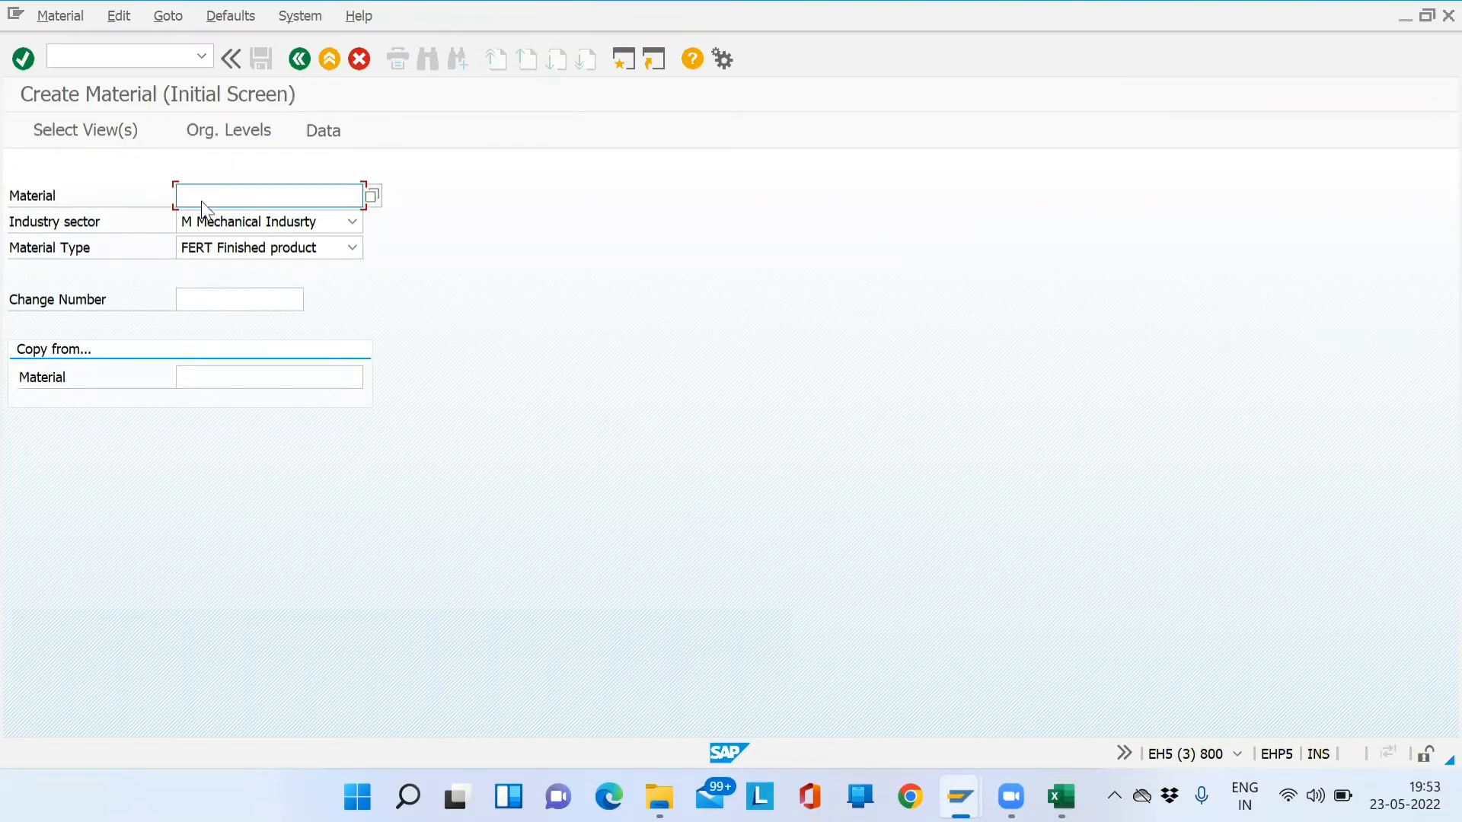
key("Return")
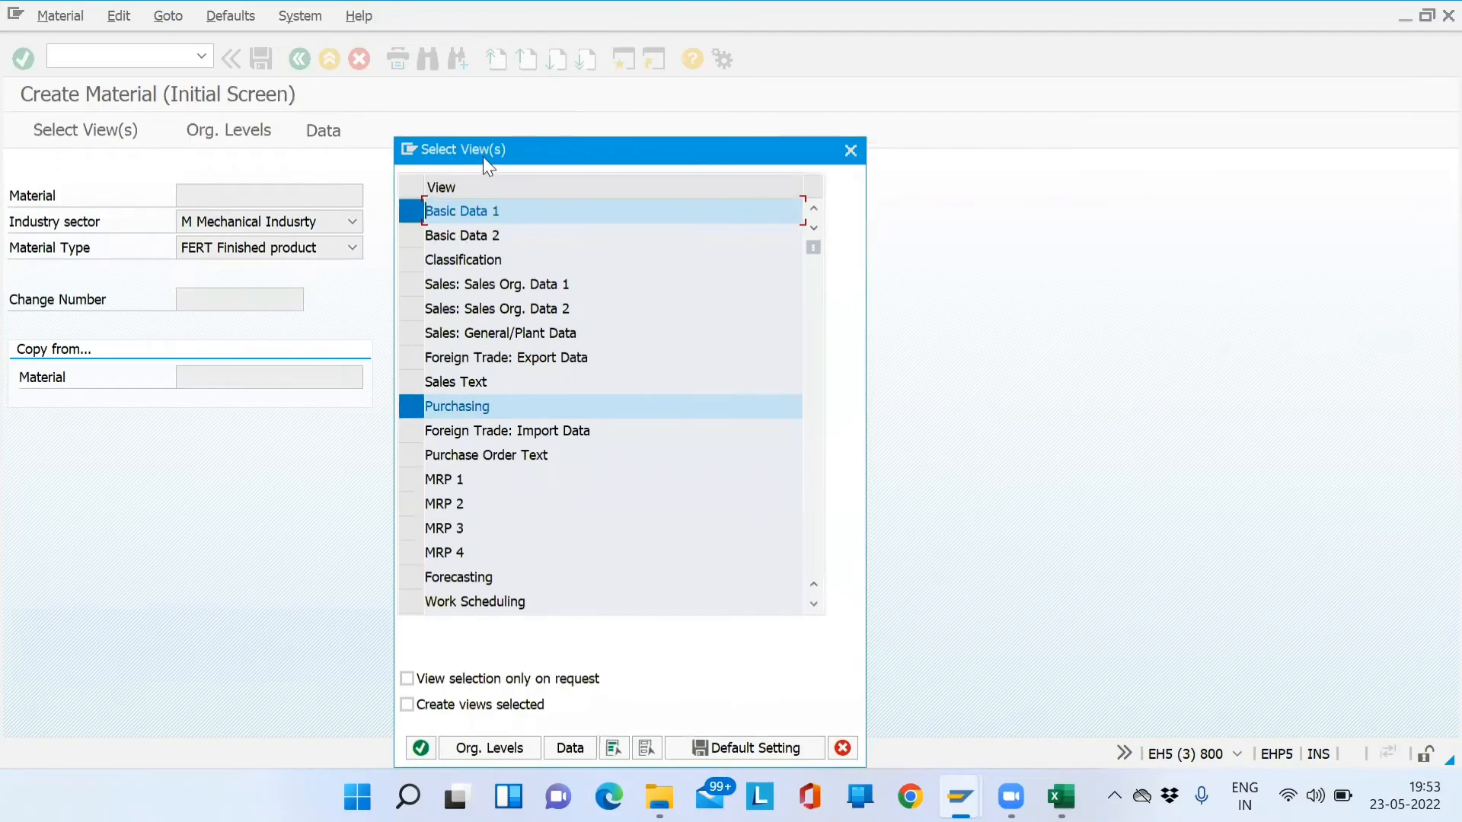
- Select Basic Data 2, both sales org. views, General/Plant, export and sales text views, dropping Purchasing
left_click_drag(495, 153, 603, 79)
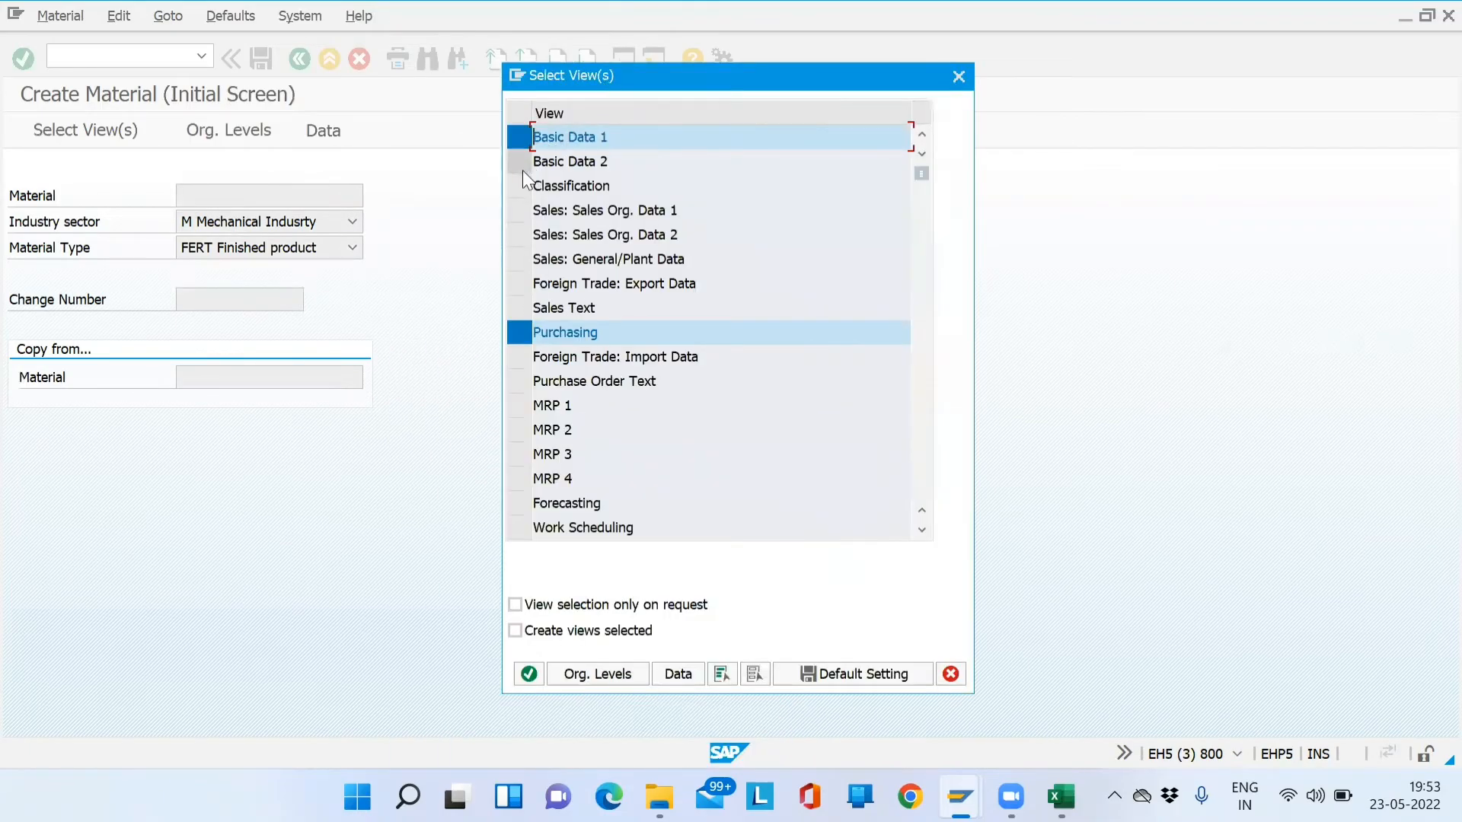
left_click(520, 160)
left_click(527, 327)
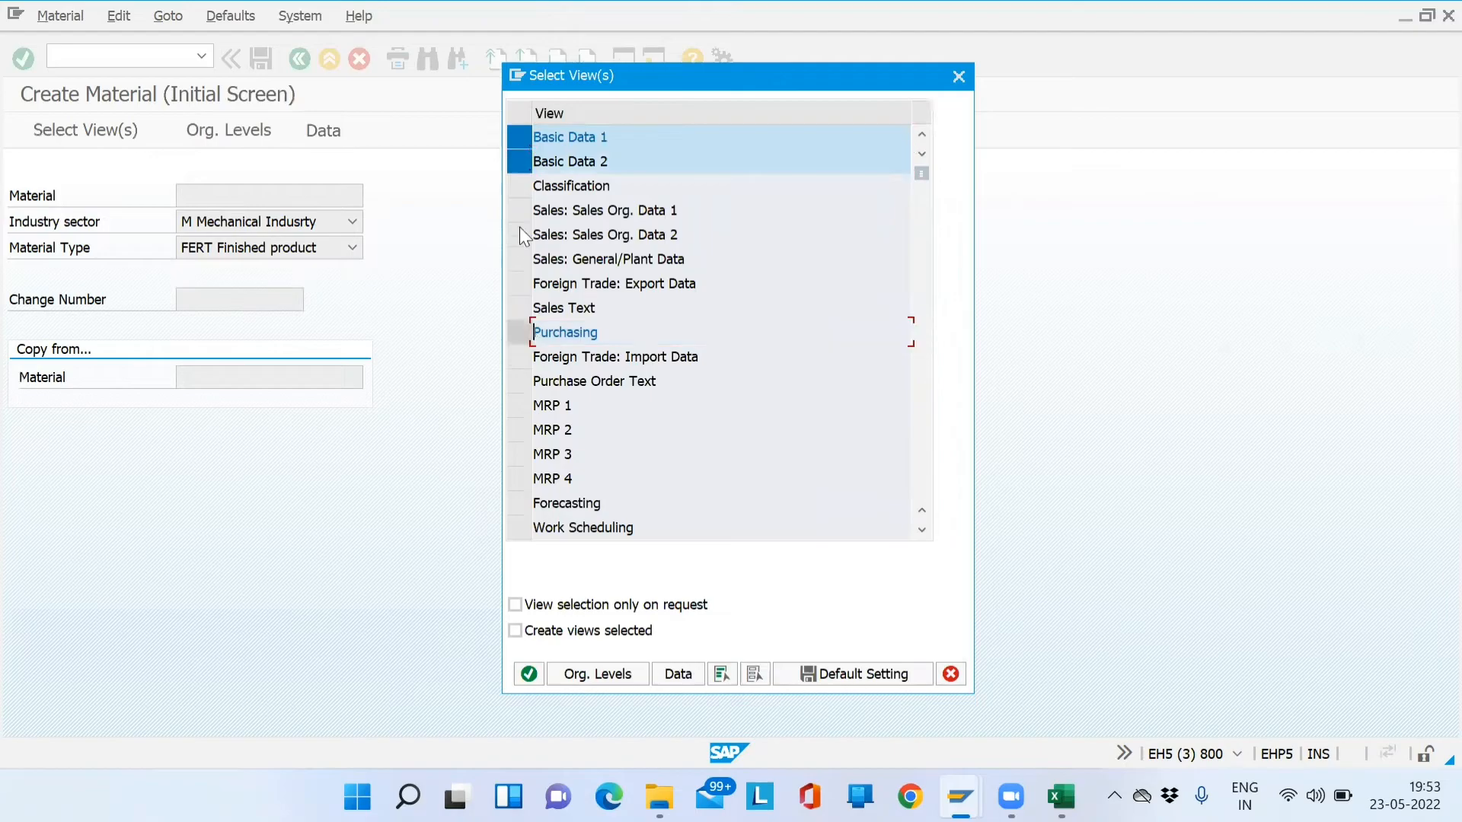
left_click(523, 218)
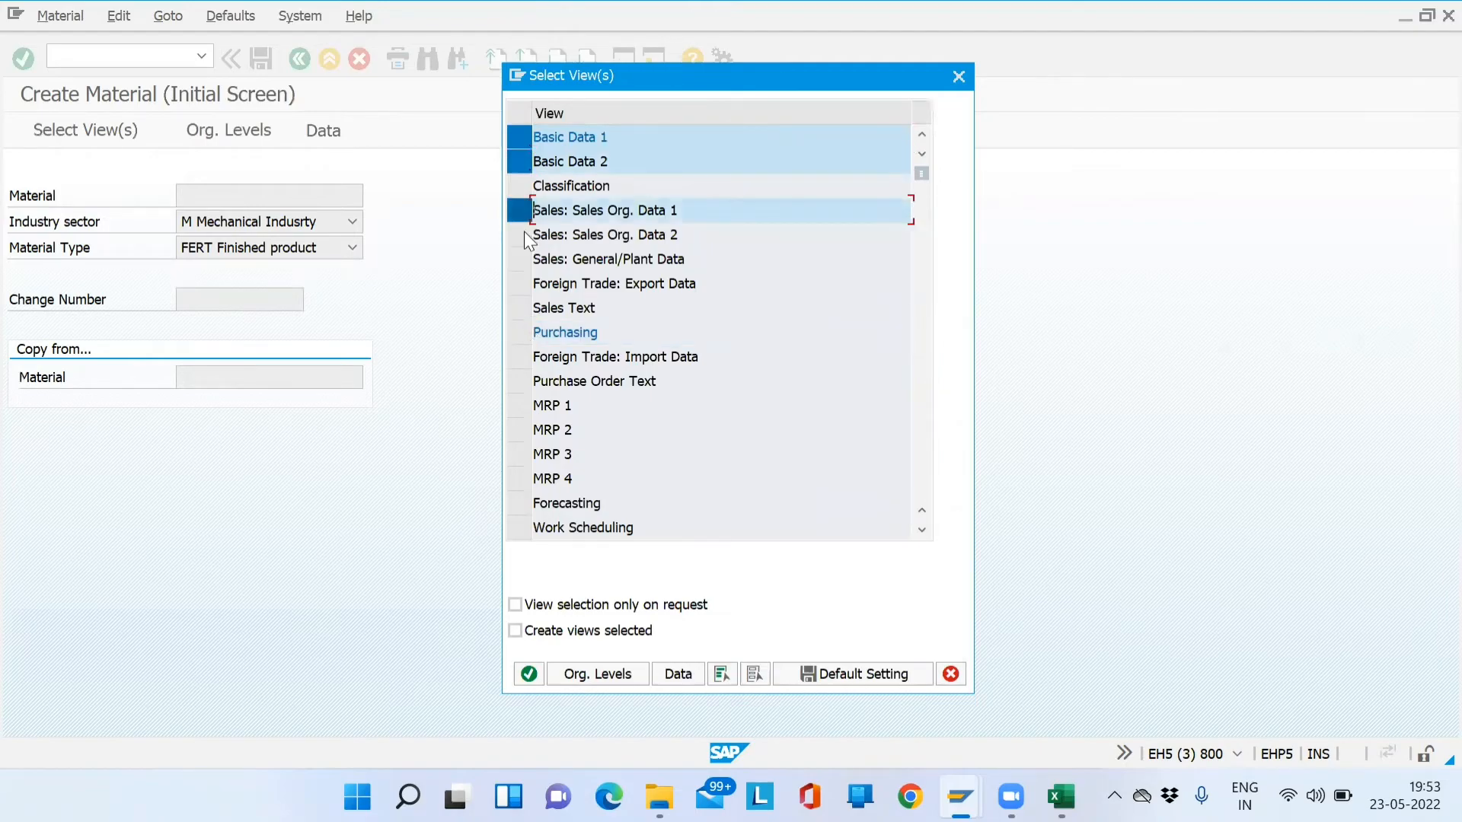
left_click(524, 256)
left_click(523, 281)
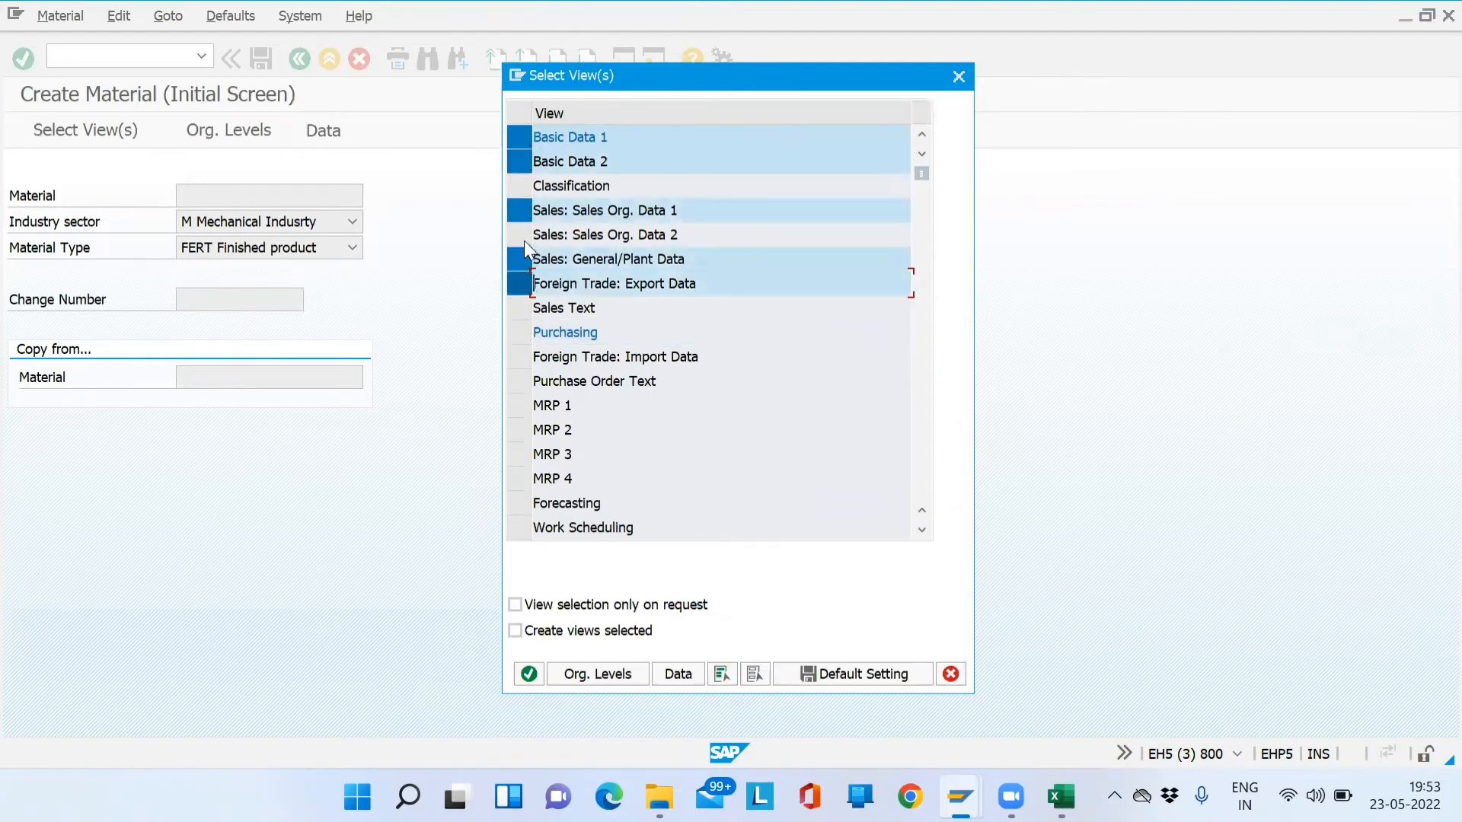
left_click(524, 237)
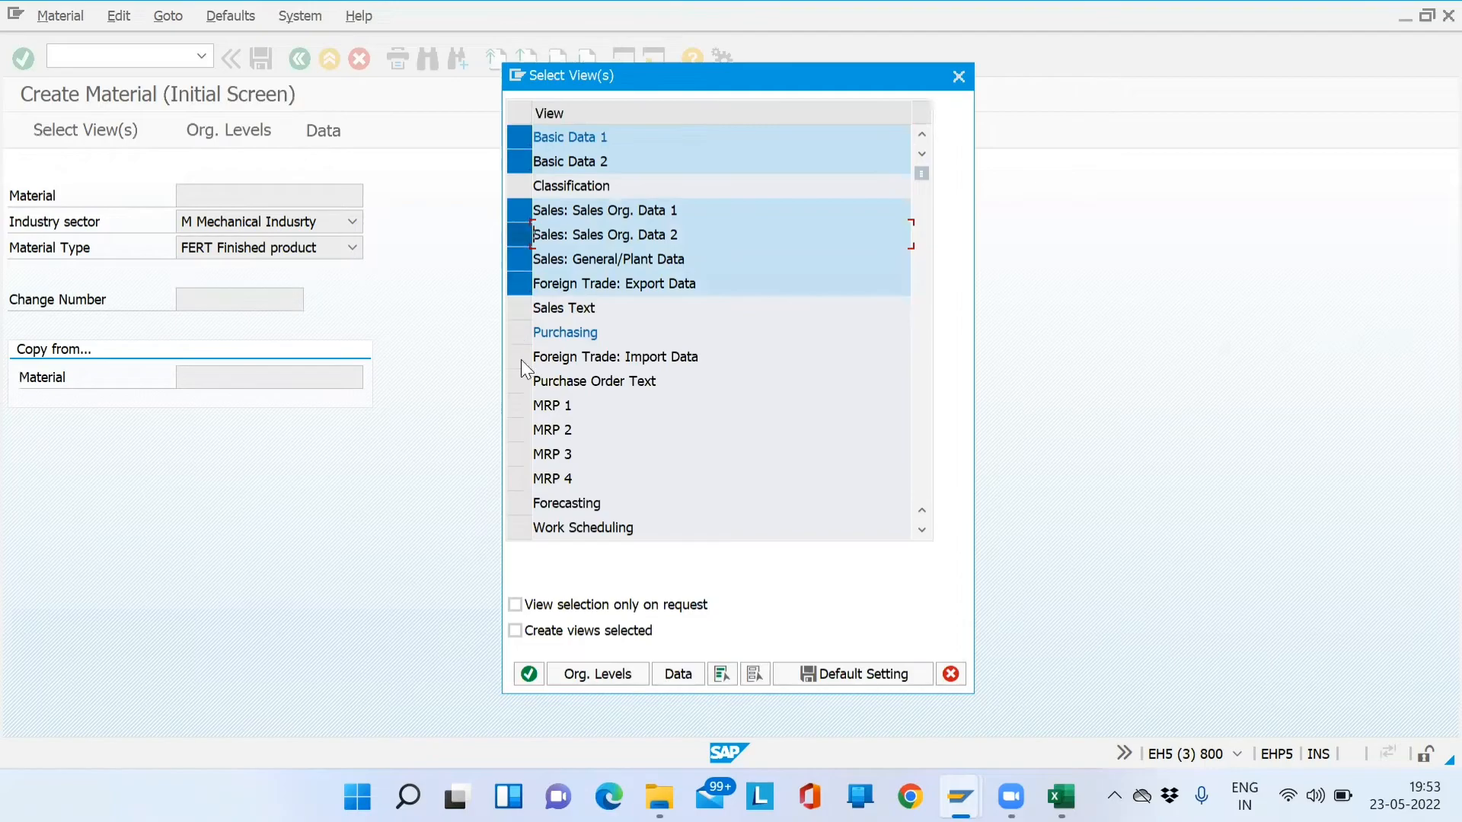
left_click(525, 309)
key("Return")
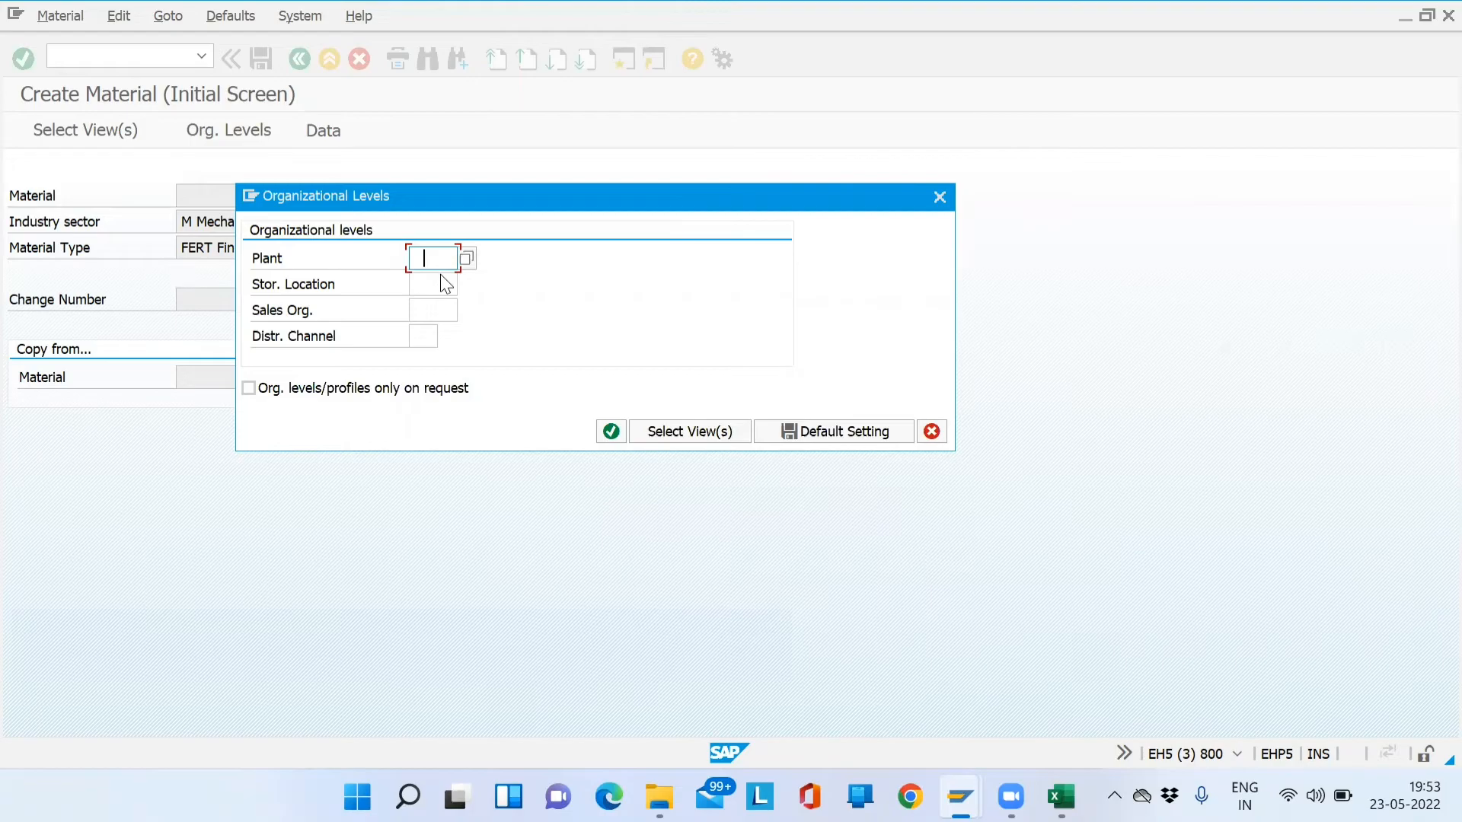
key("Tab")
key("Down")
key("Down")
key("Return")
key("Tab")
key("Down")
key("Down")
key("Return")
key("Tab")
key("Down")
key("Down")
key("Return")
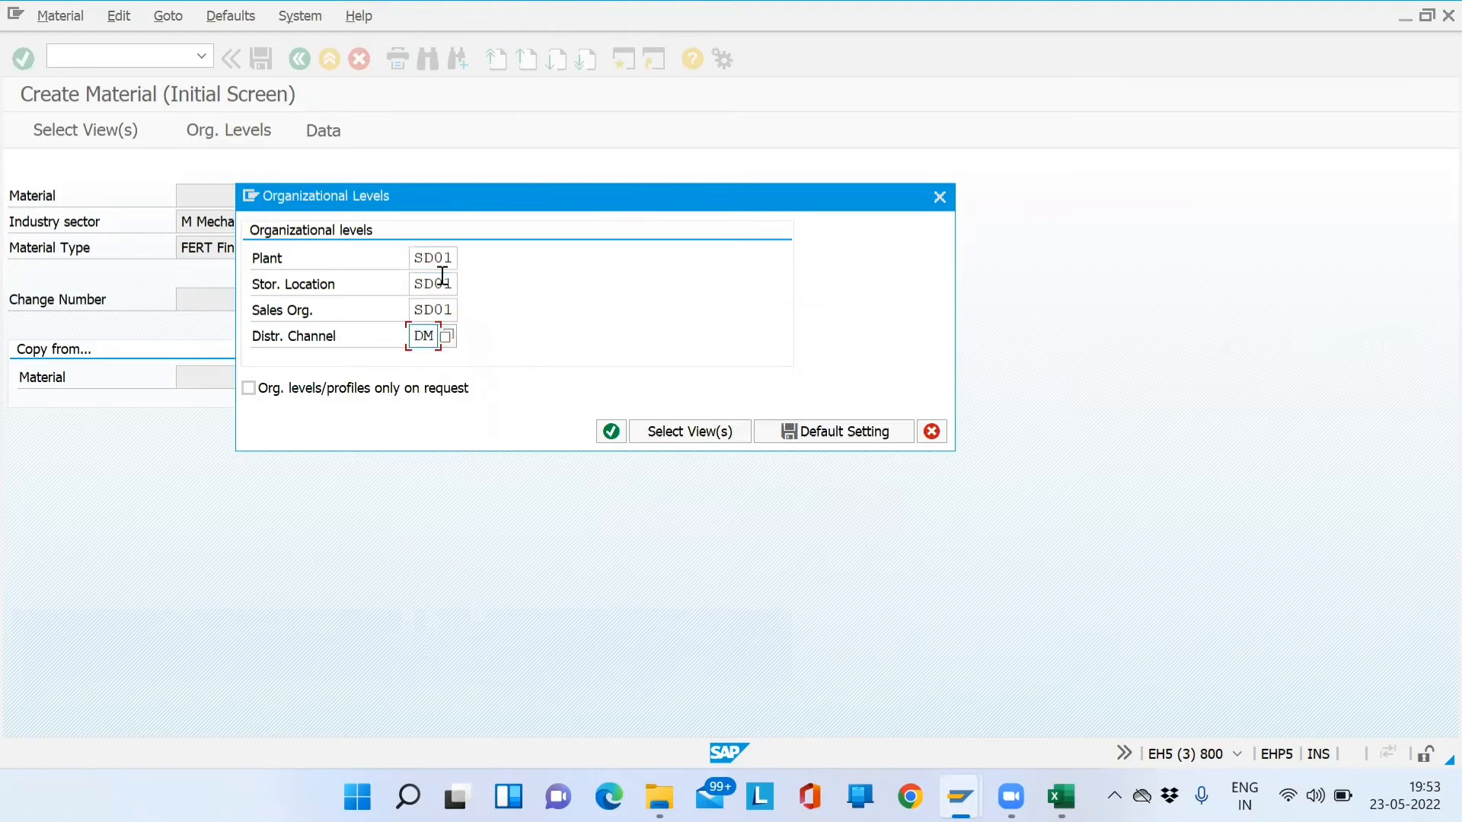
key("Return")
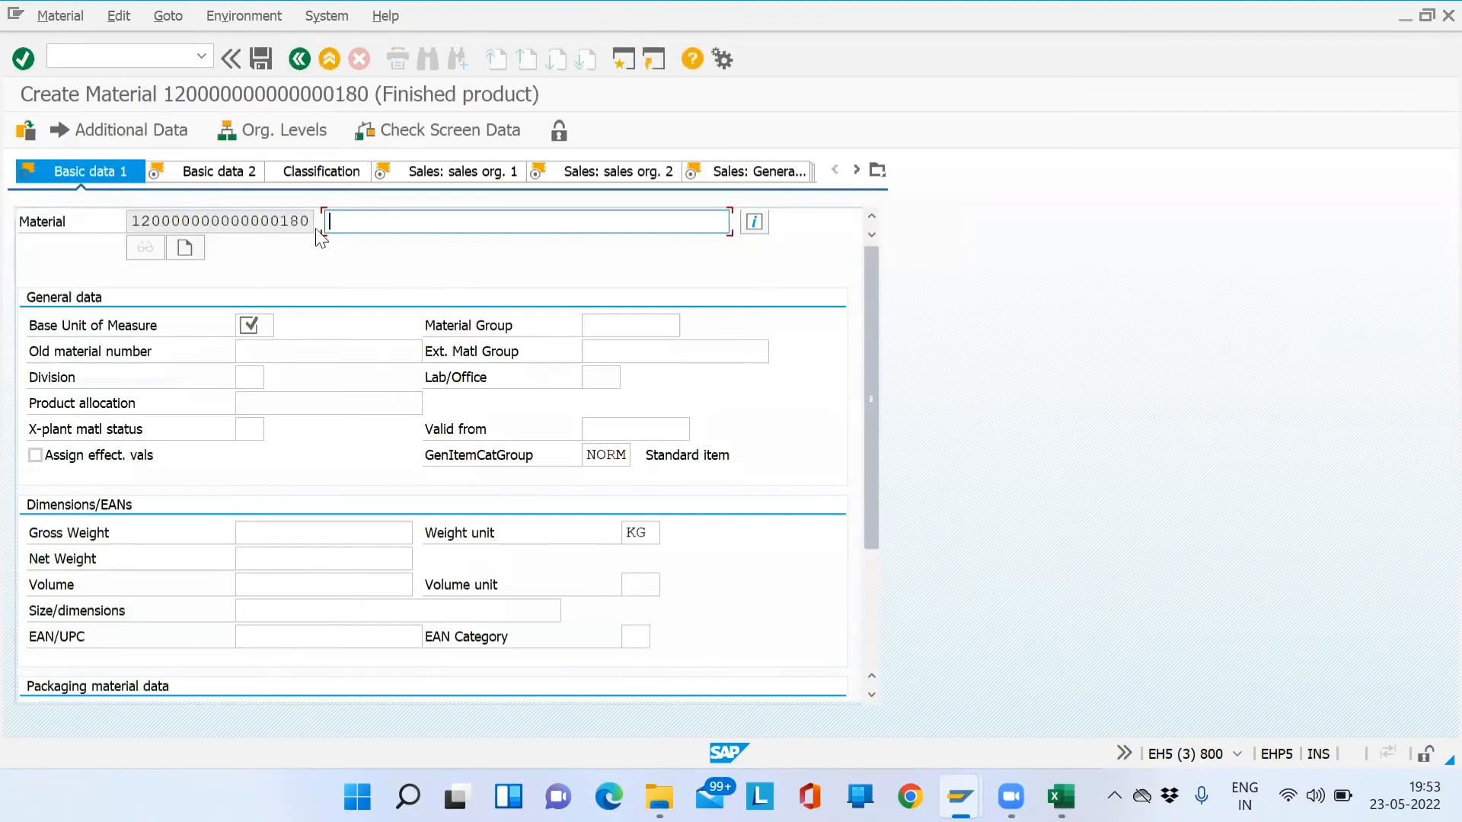
left_click_drag(312, 221, 63, 239)
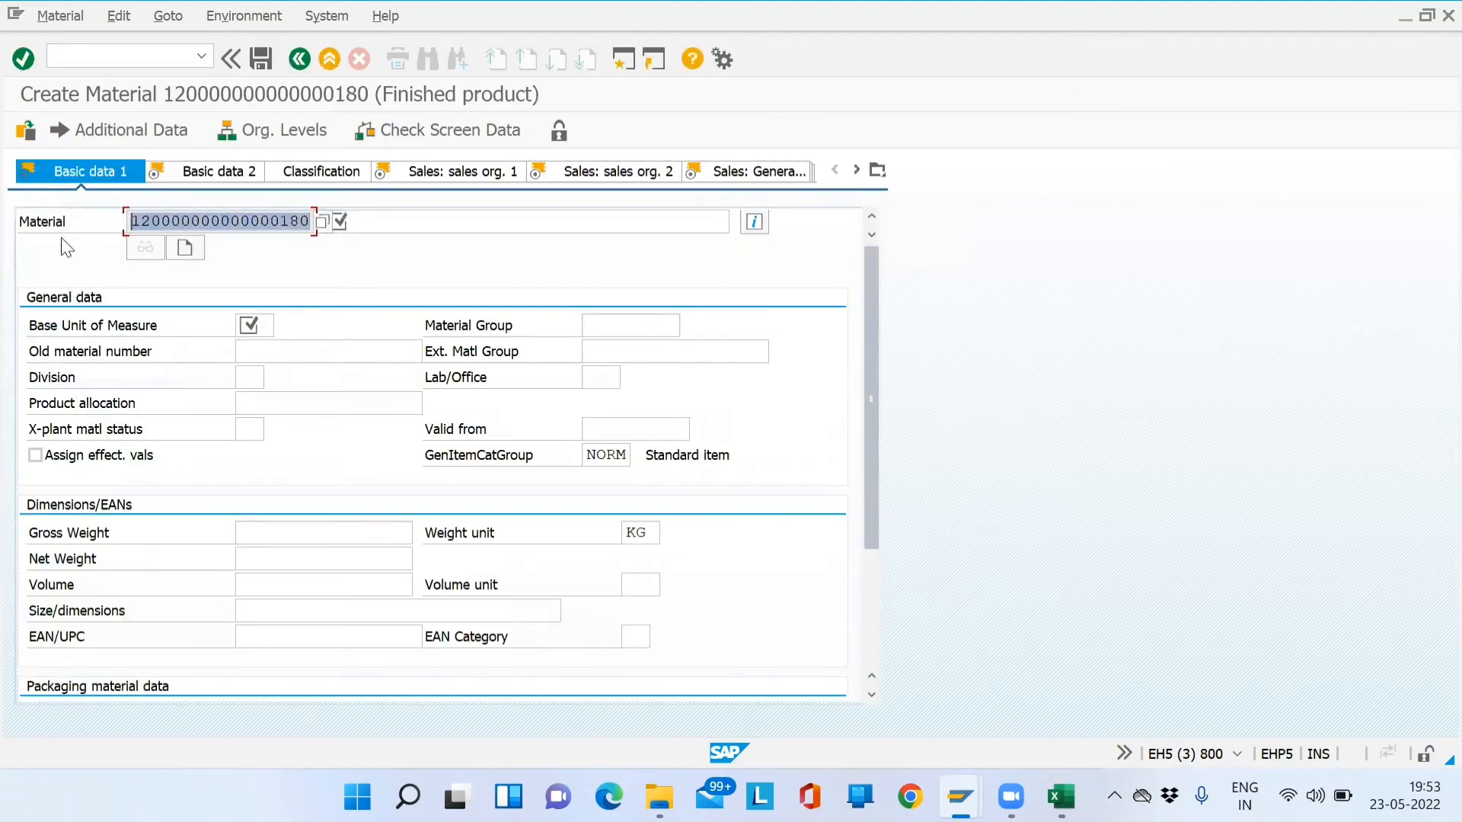
left_click(379, 222)
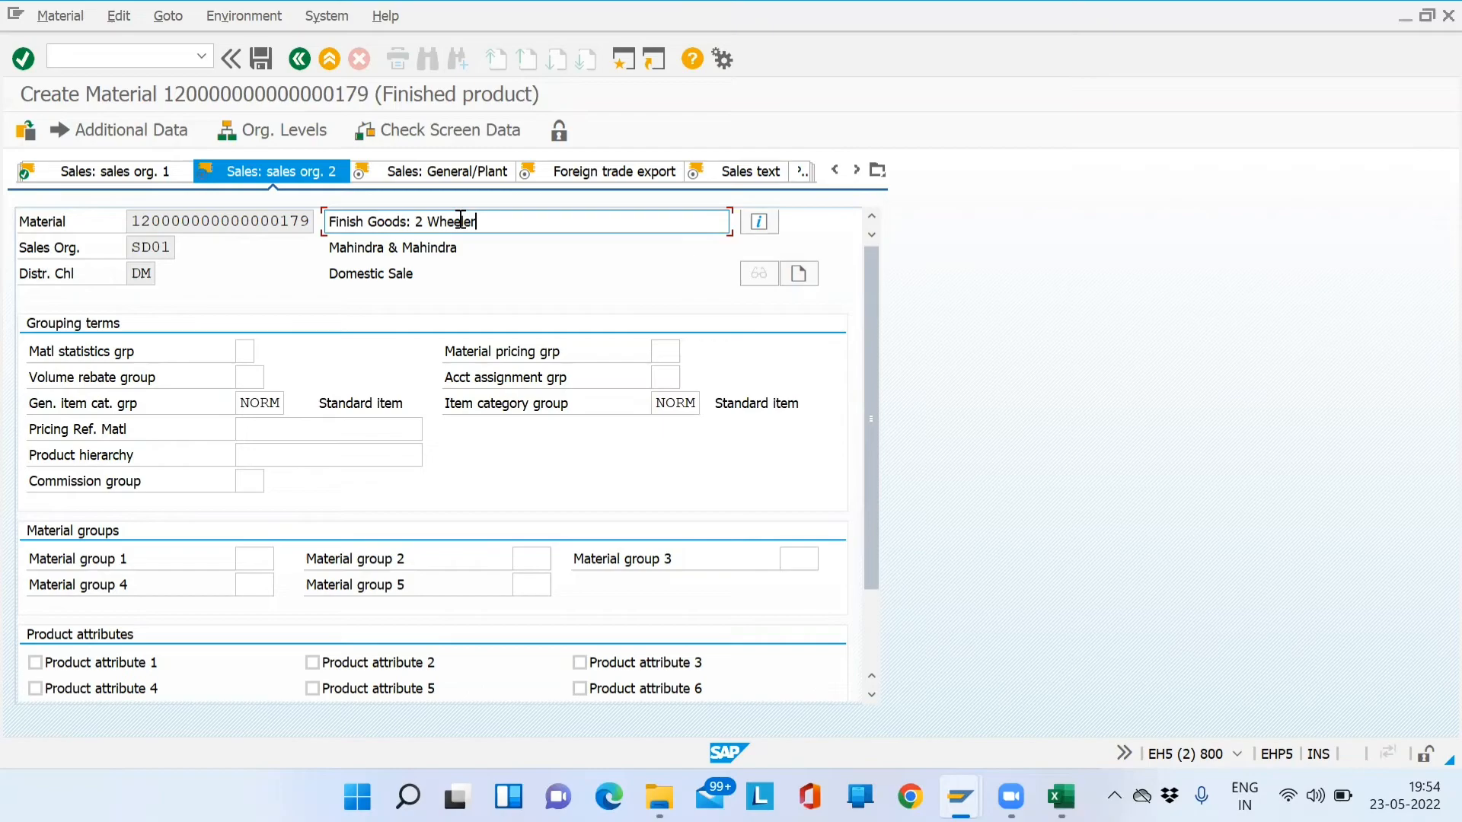
- Set material statistics group 1 and check the pricing group list without choosing one
left_click(246, 351)
left_click(264, 352)
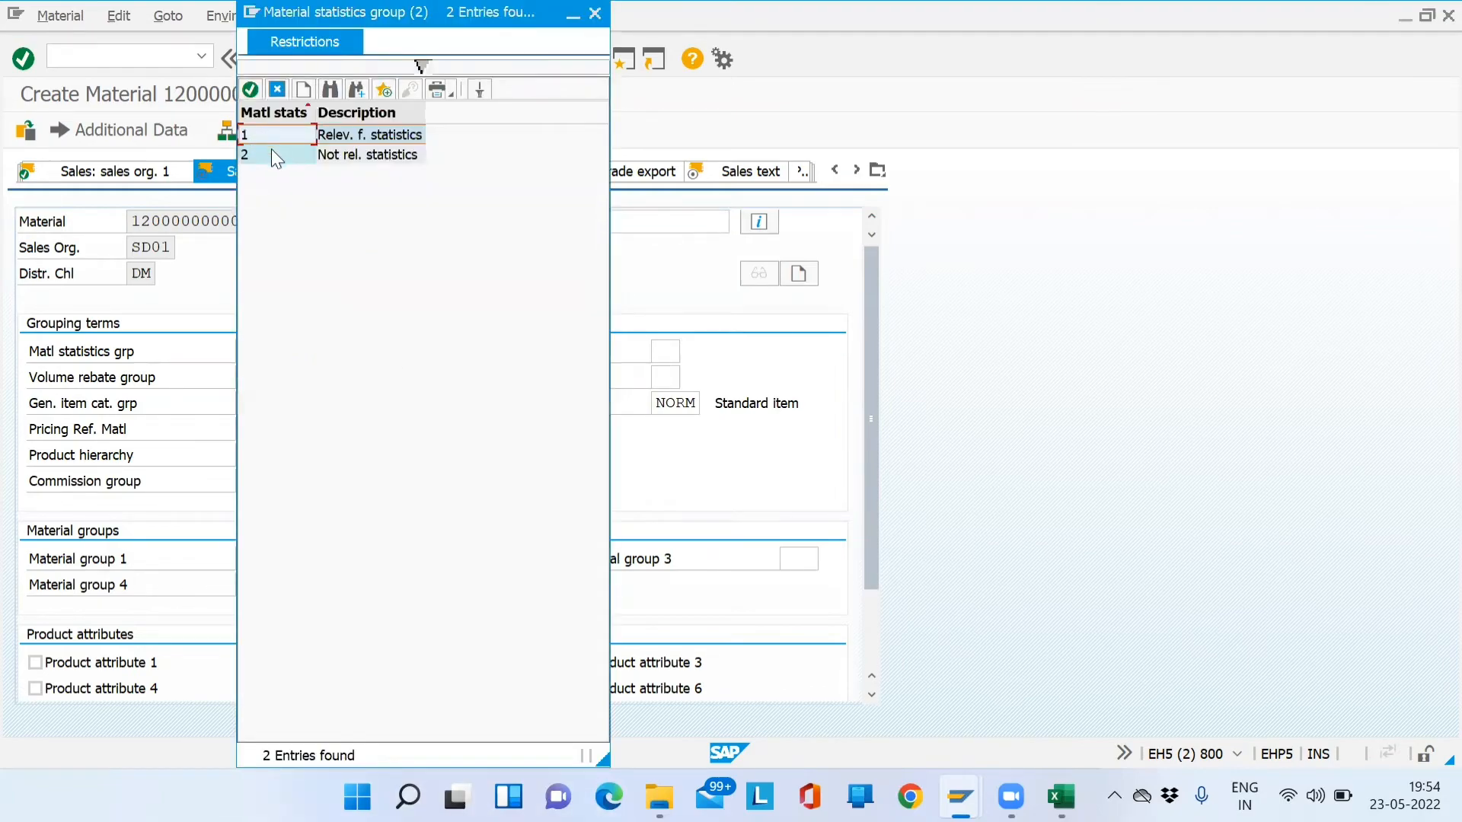
double_click(276, 135)
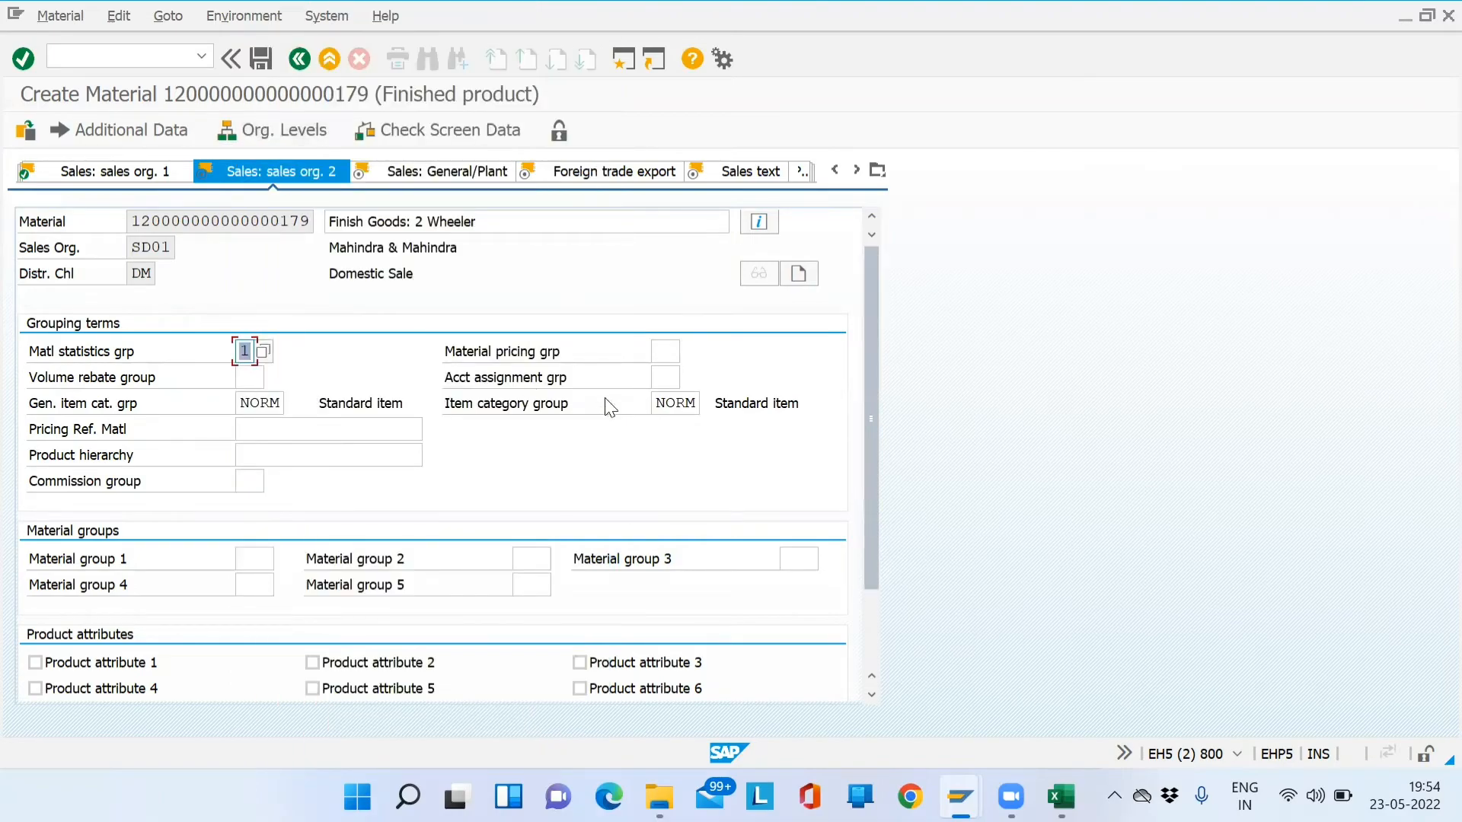
left_click(666, 352)
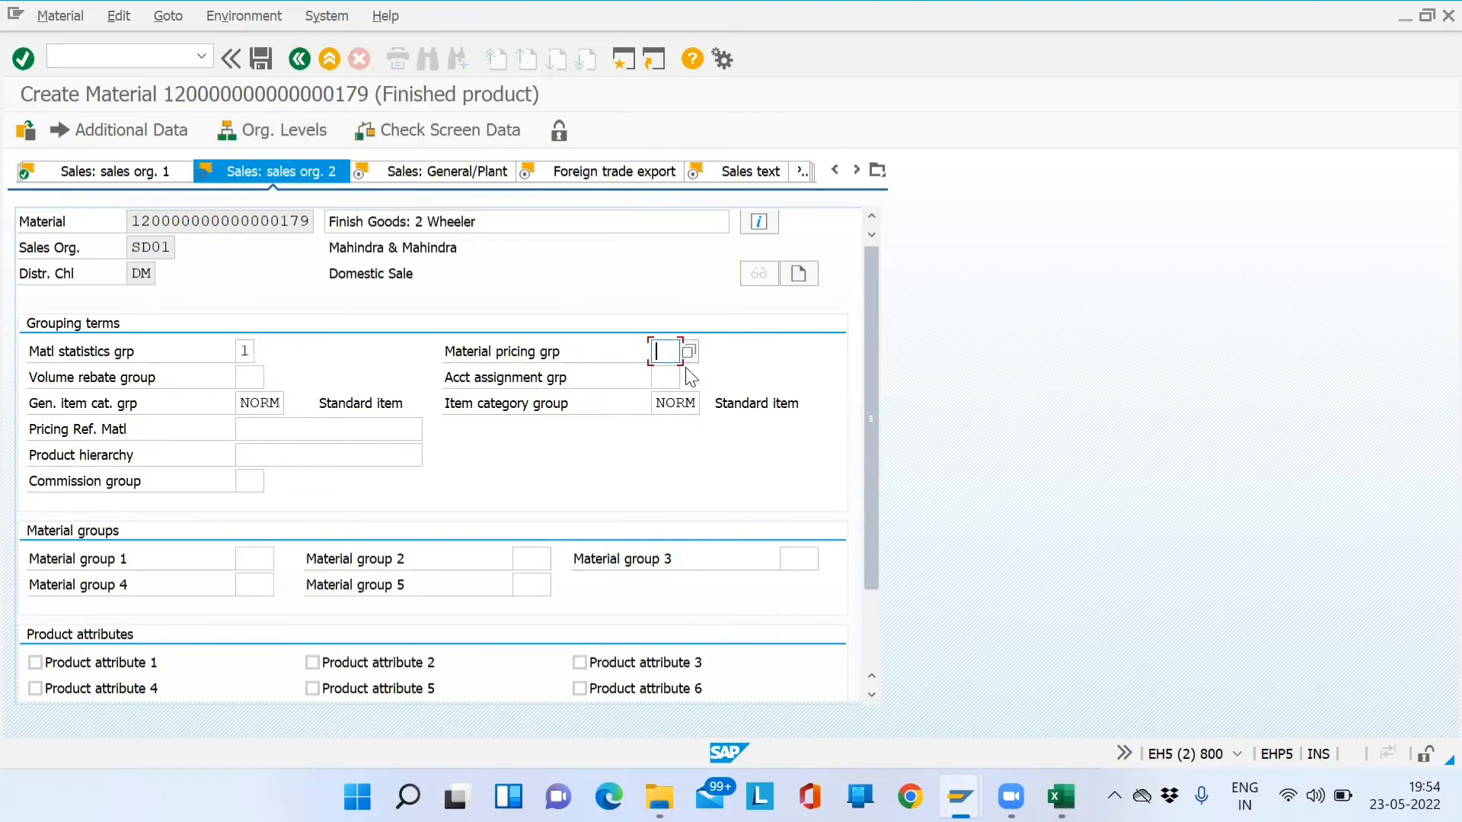
left_click(688, 350)
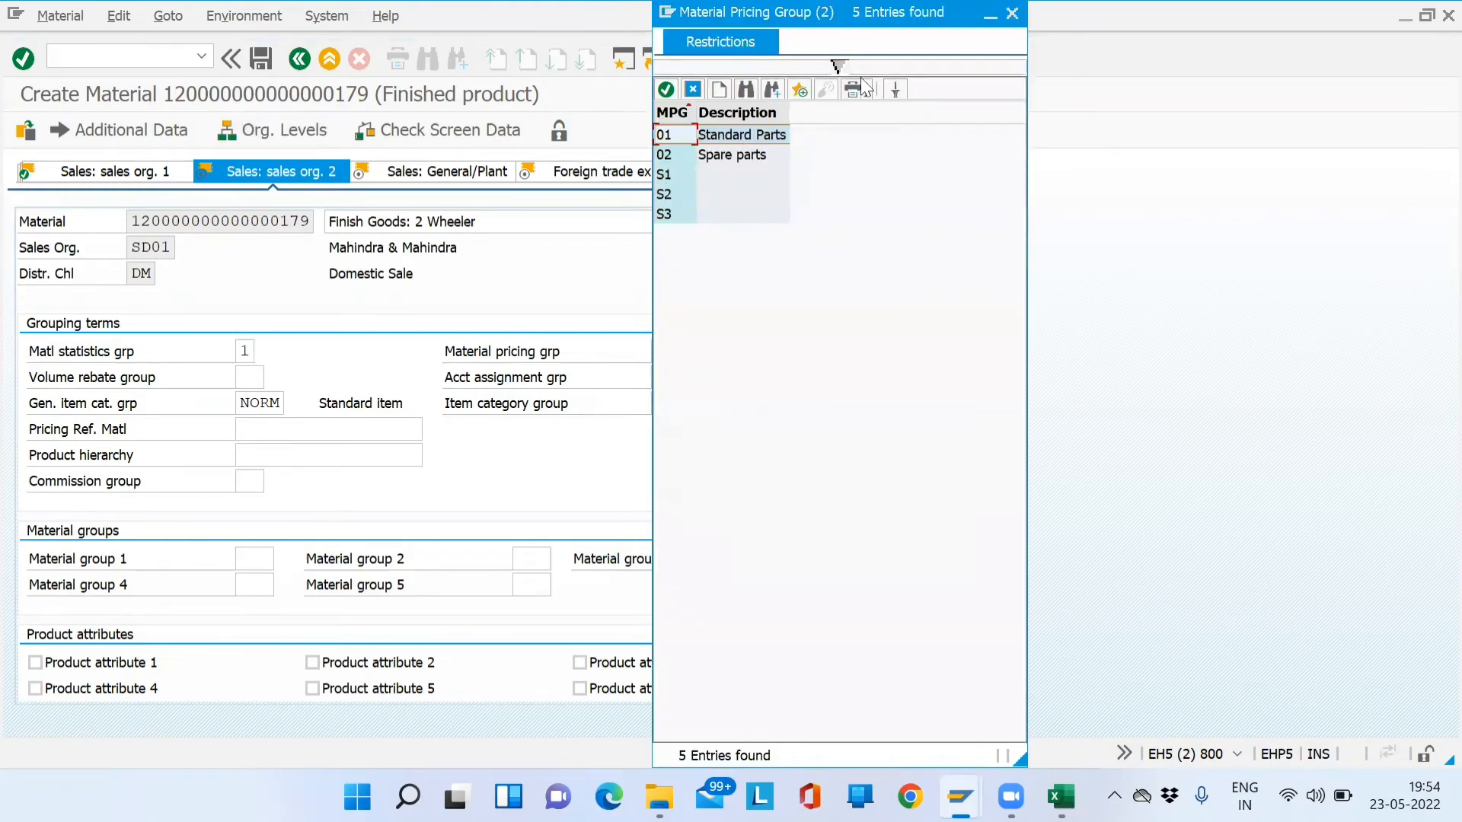
left_click(1011, 13)
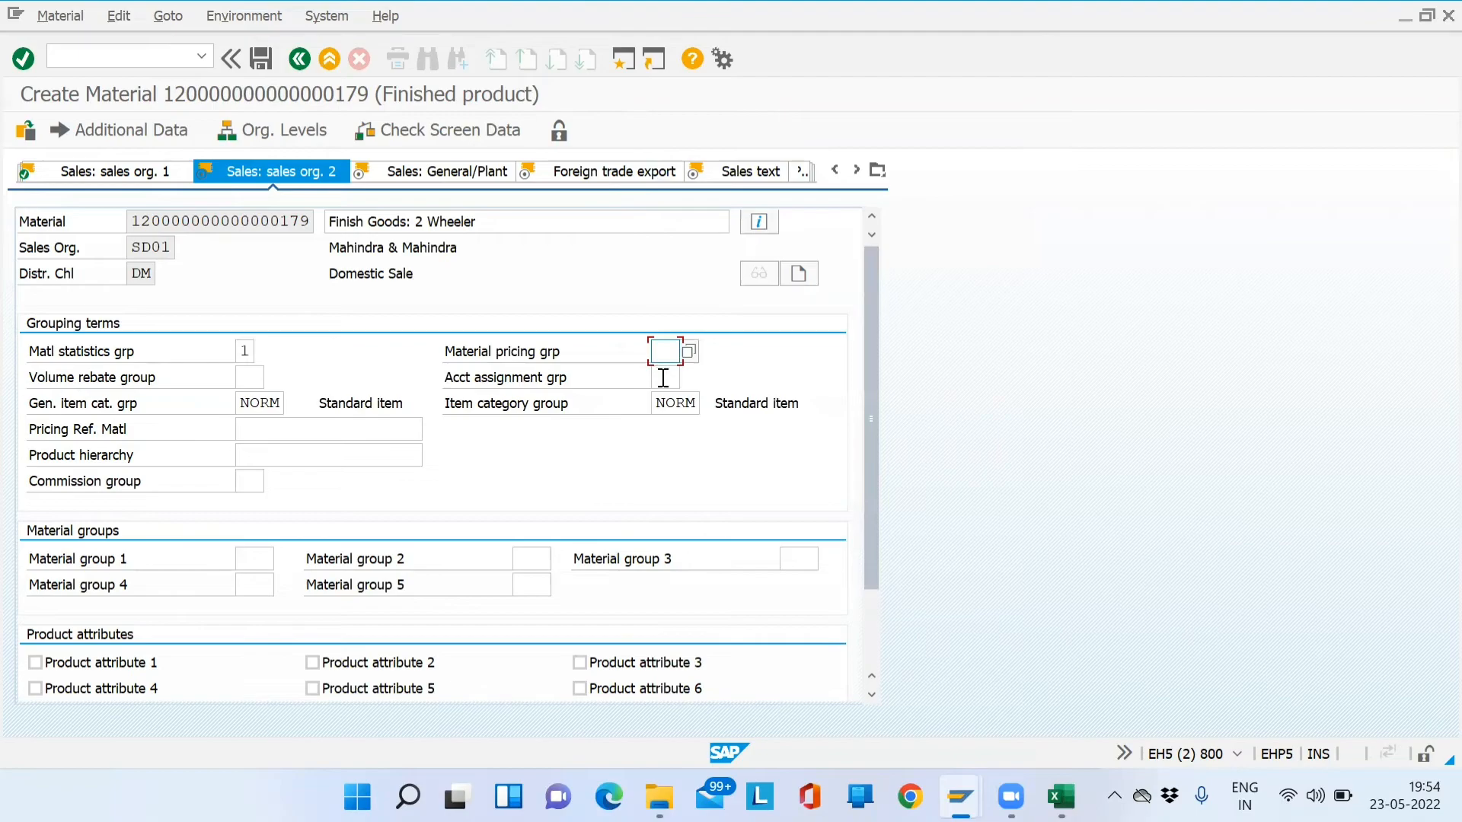
- Choose account assignment group 03 Finished goods from the value list
left_click(662, 377)
left_click(688, 377)
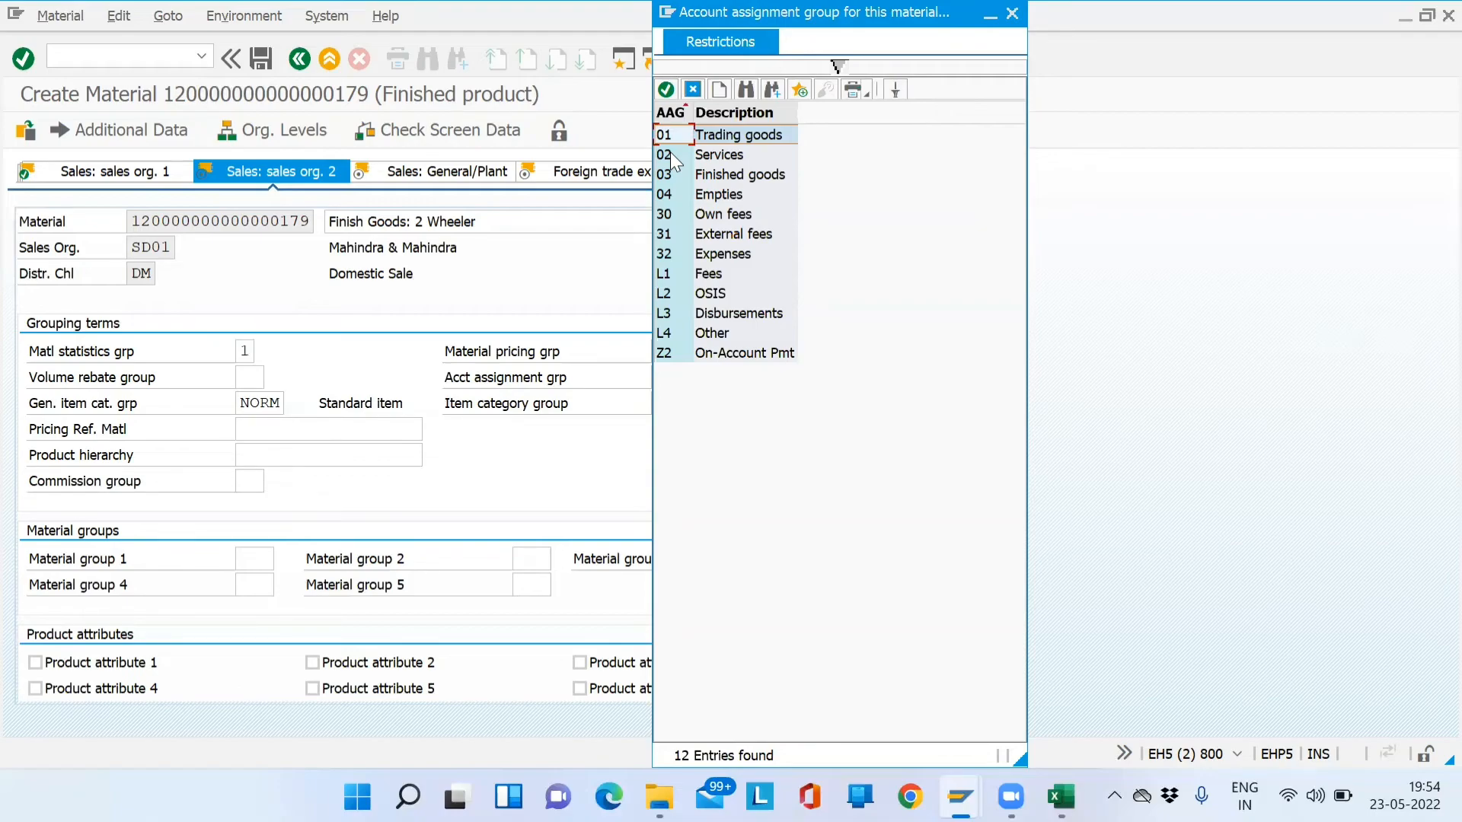
left_click(727, 177)
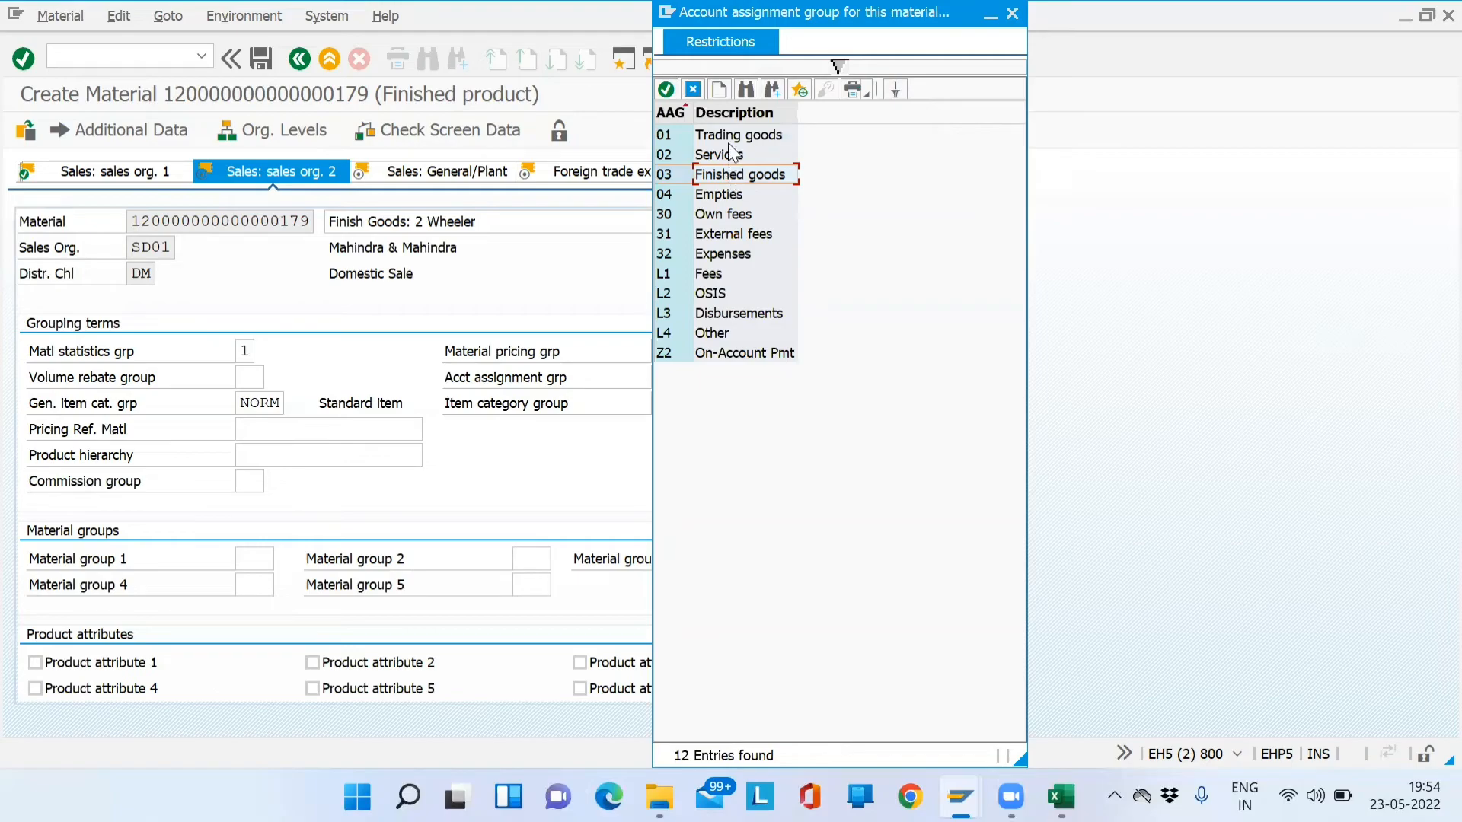
left_click(728, 144)
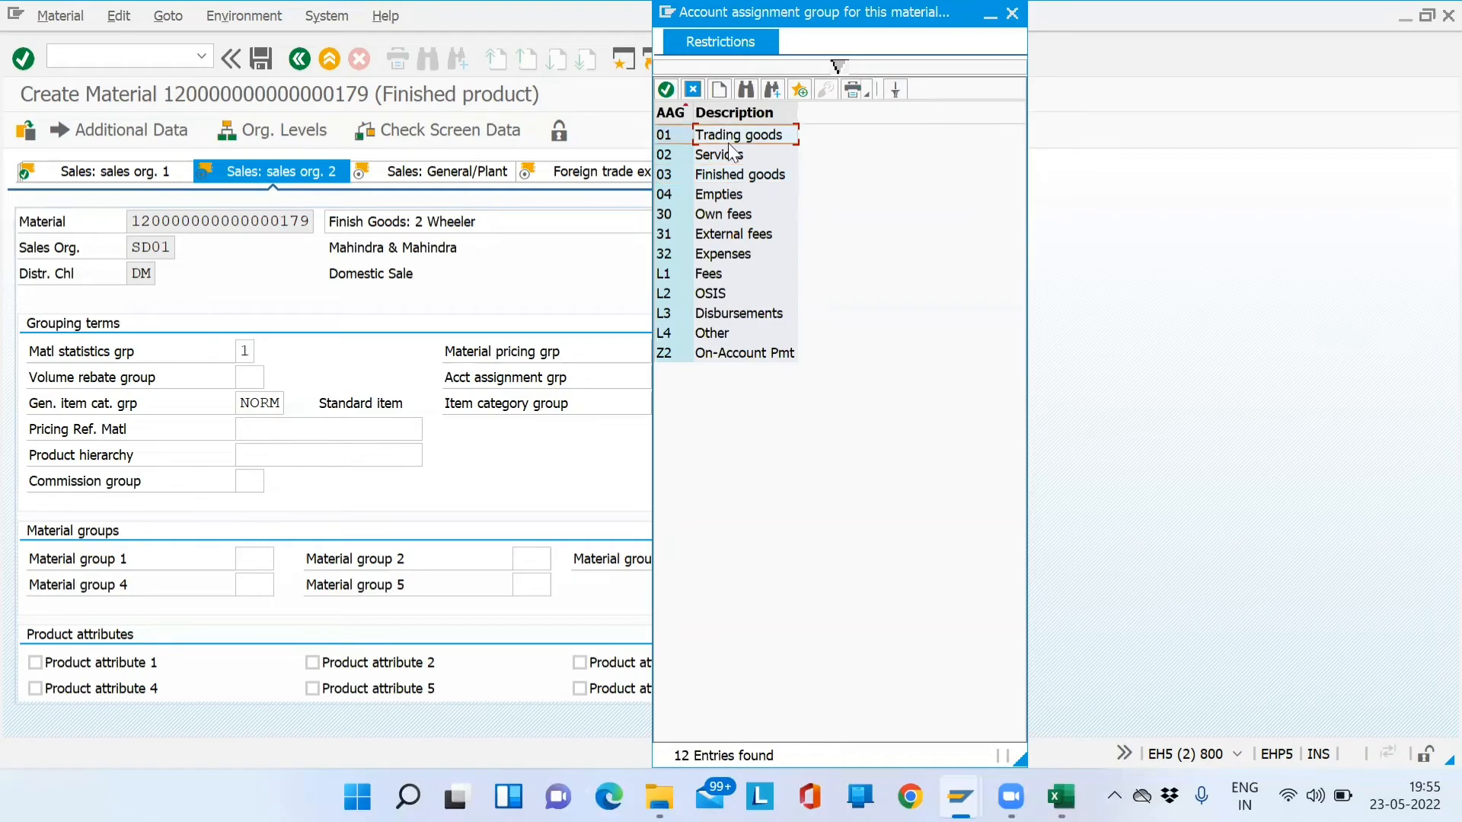
left_click(717, 163)
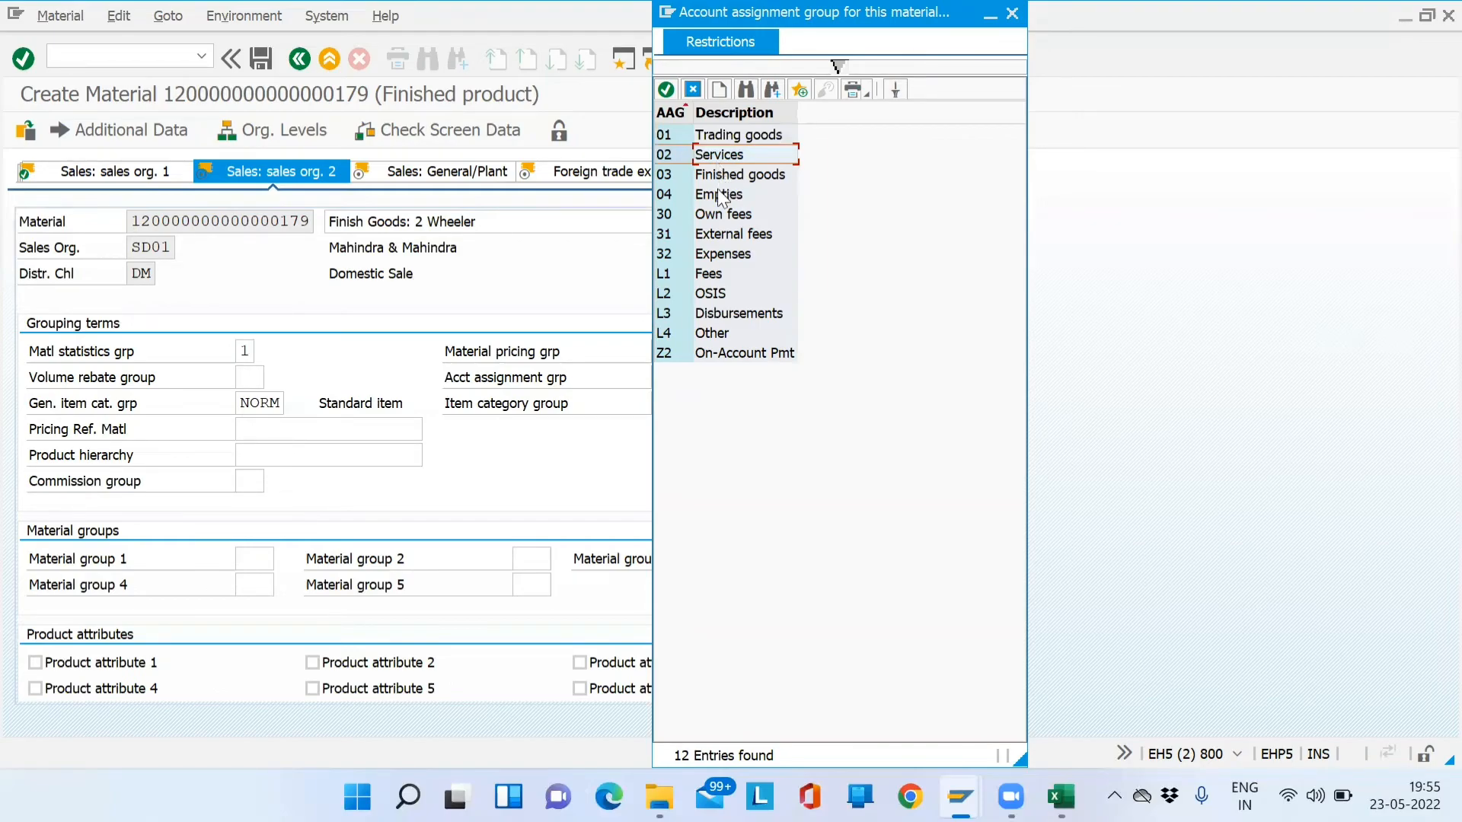
double_click(727, 177)
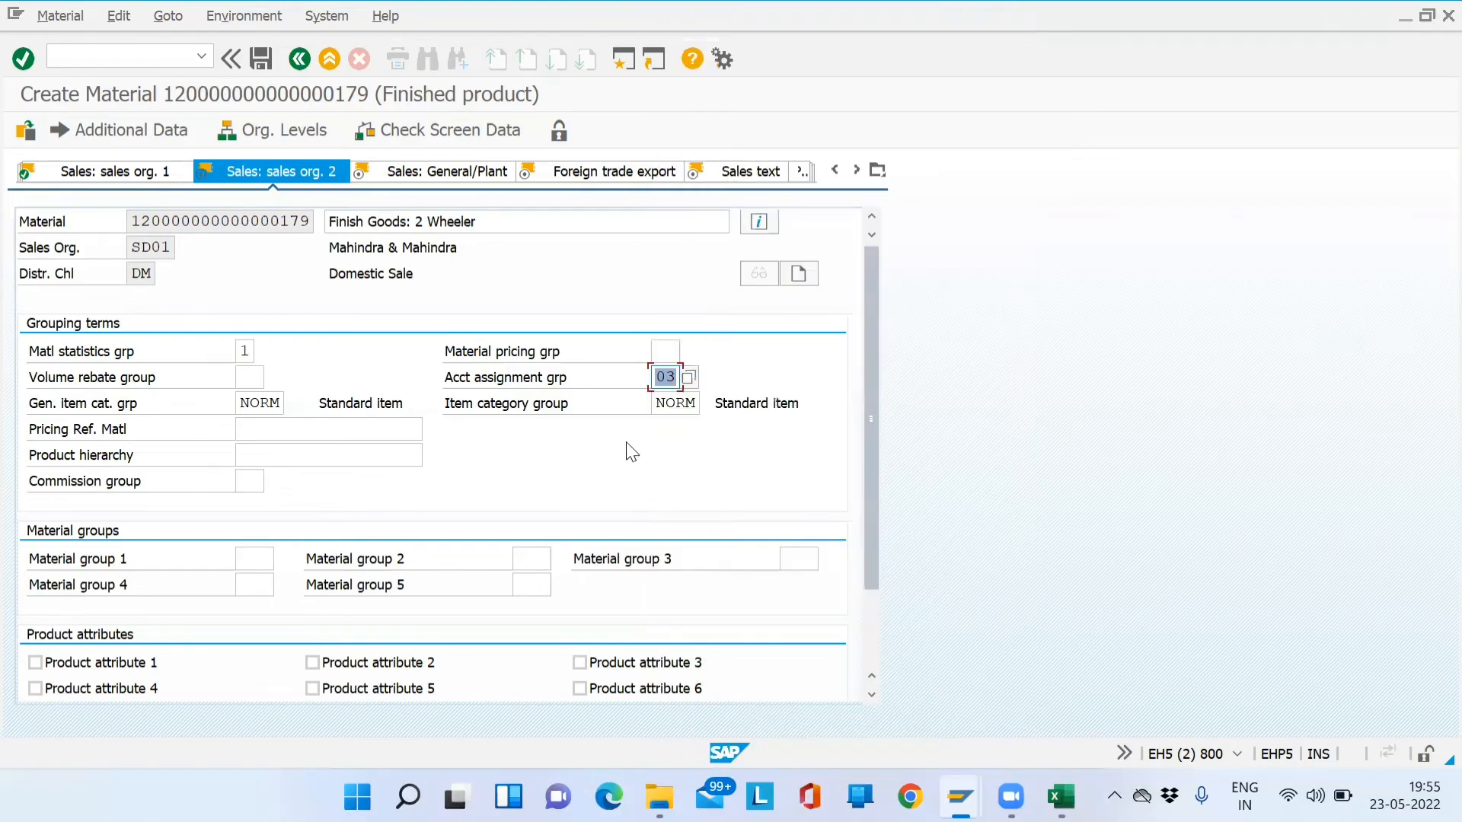
- Confirm the item category group stays NORM after checking its value list
left_click(681, 409)
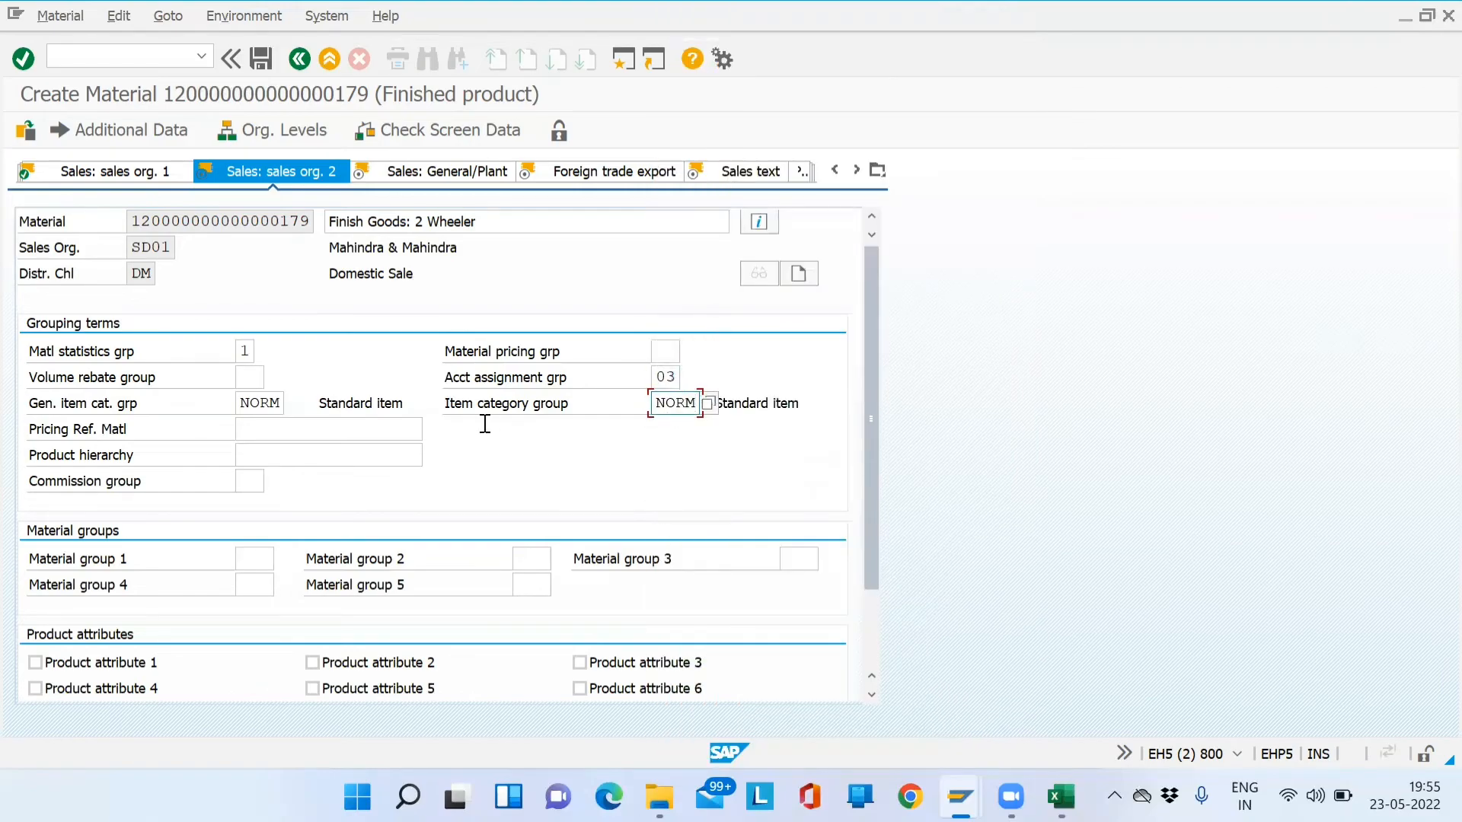
double_click(655, 408)
left_click(708, 404)
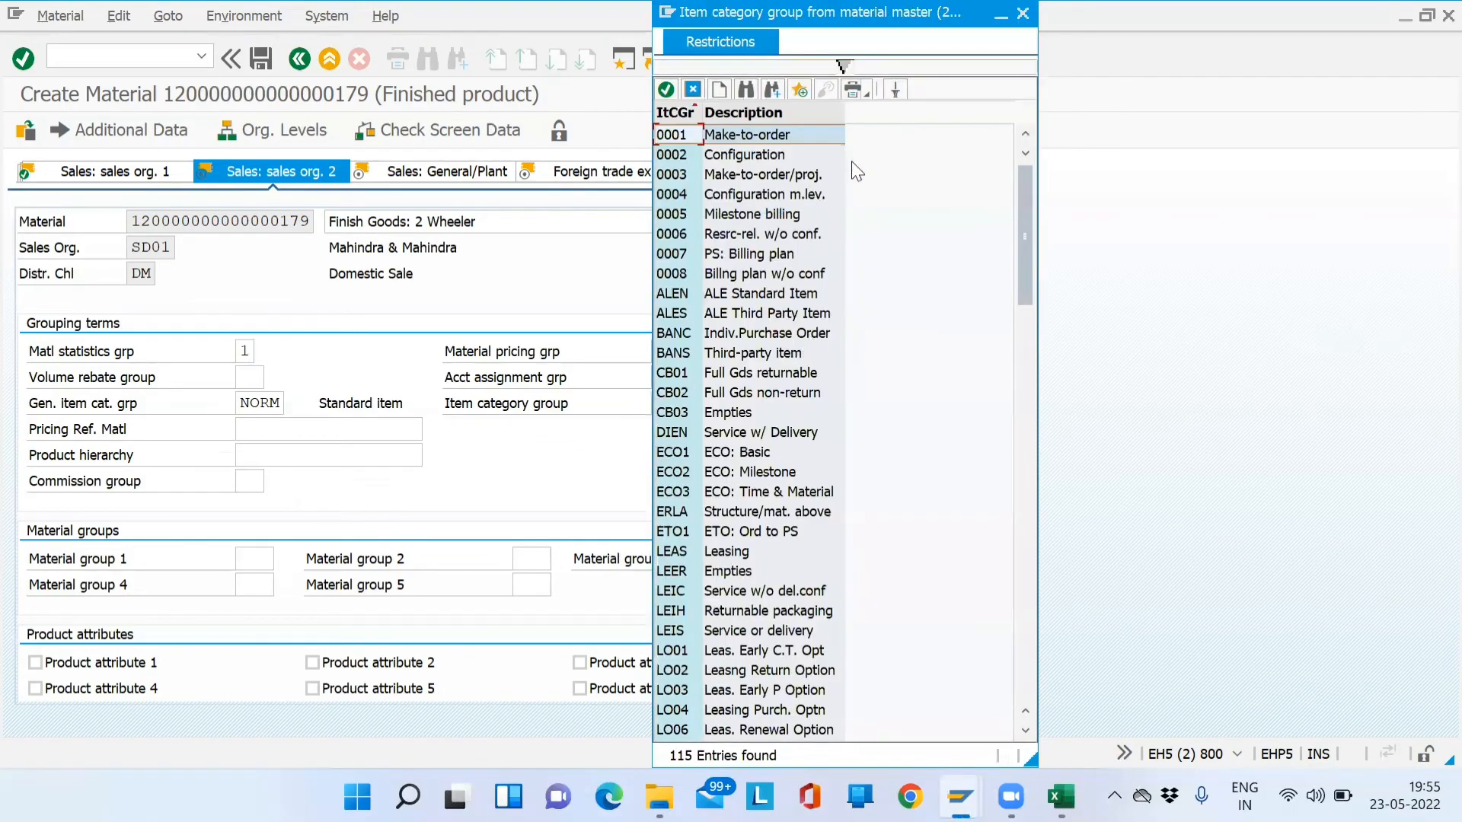
left_click(1022, 15)
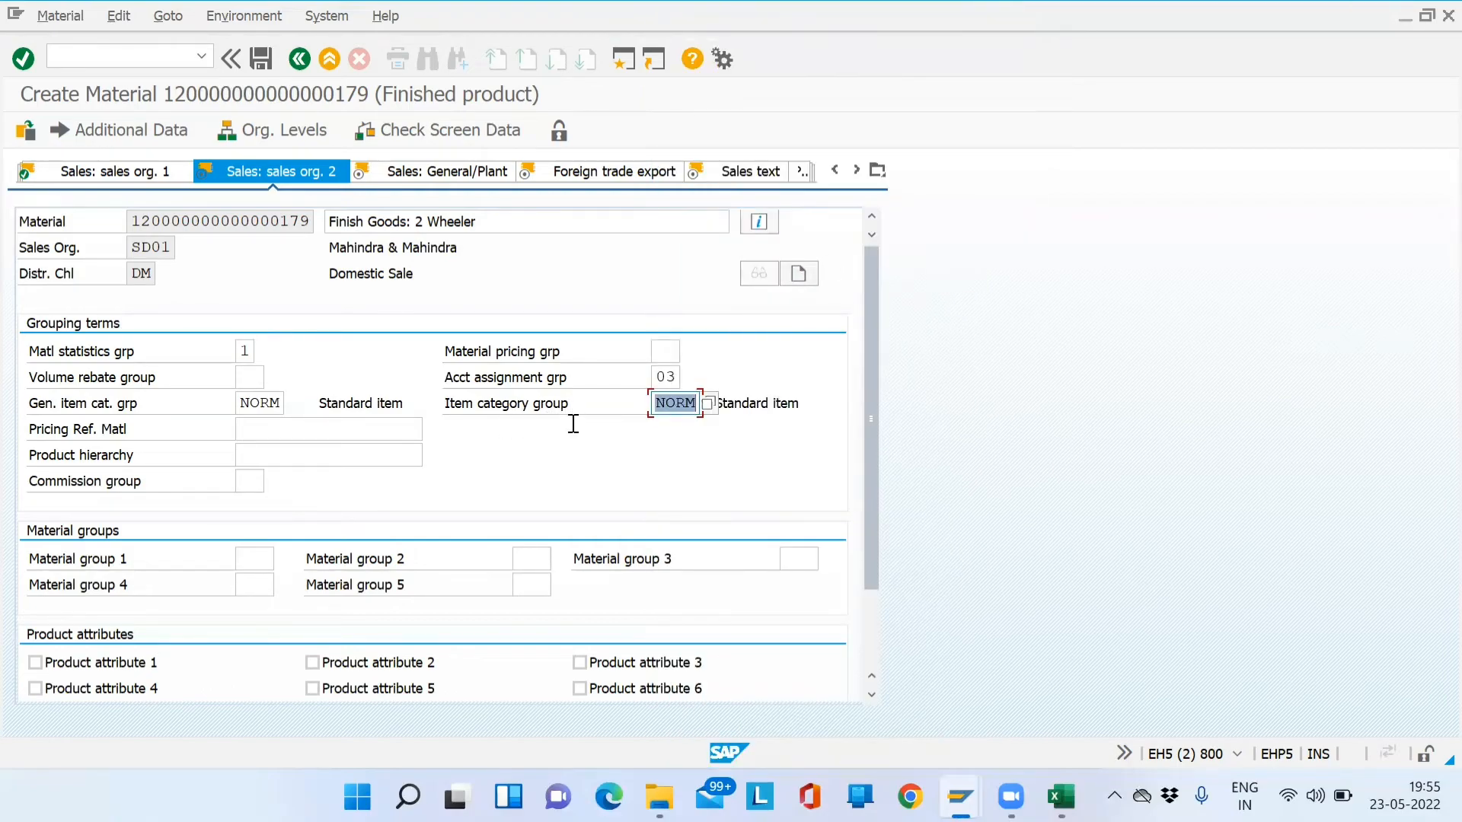
left_click(664, 398)
left_click_drag(660, 409, 699, 407)
- On the General/Plant data, set availability check group 02
key("Return")
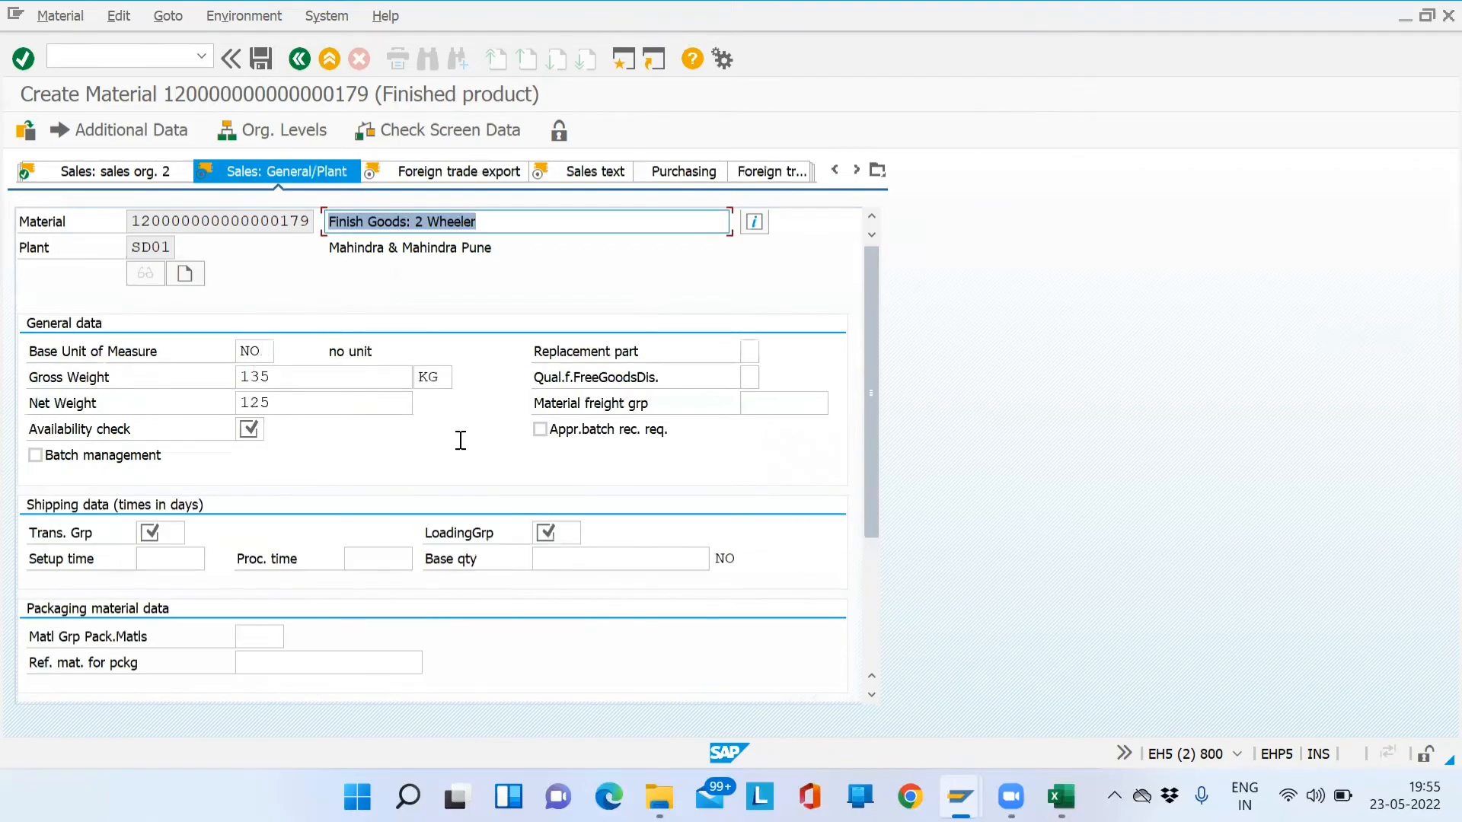
left_click(250, 430)
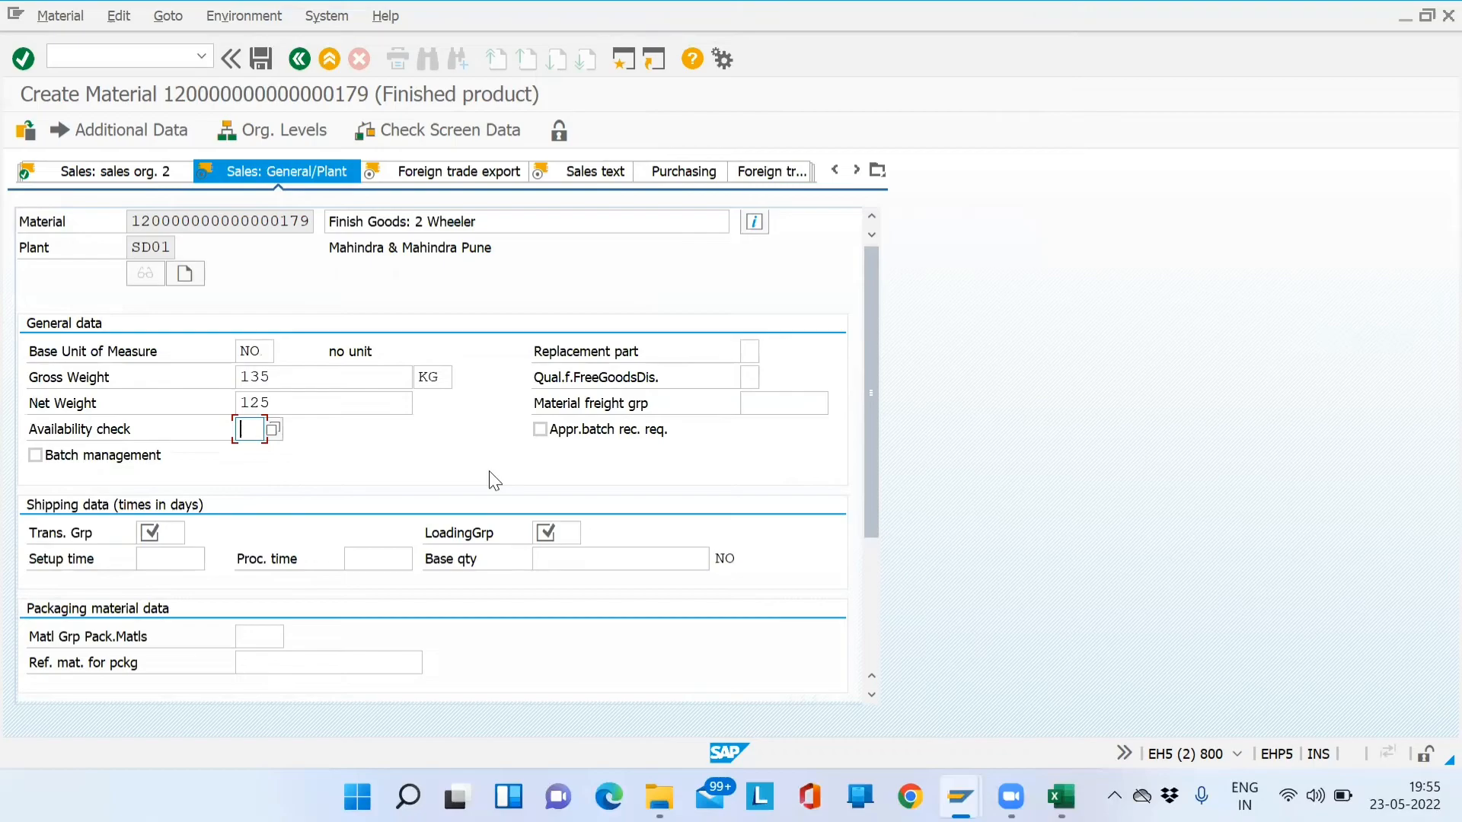
type("02")
key("Return")
key("F4")
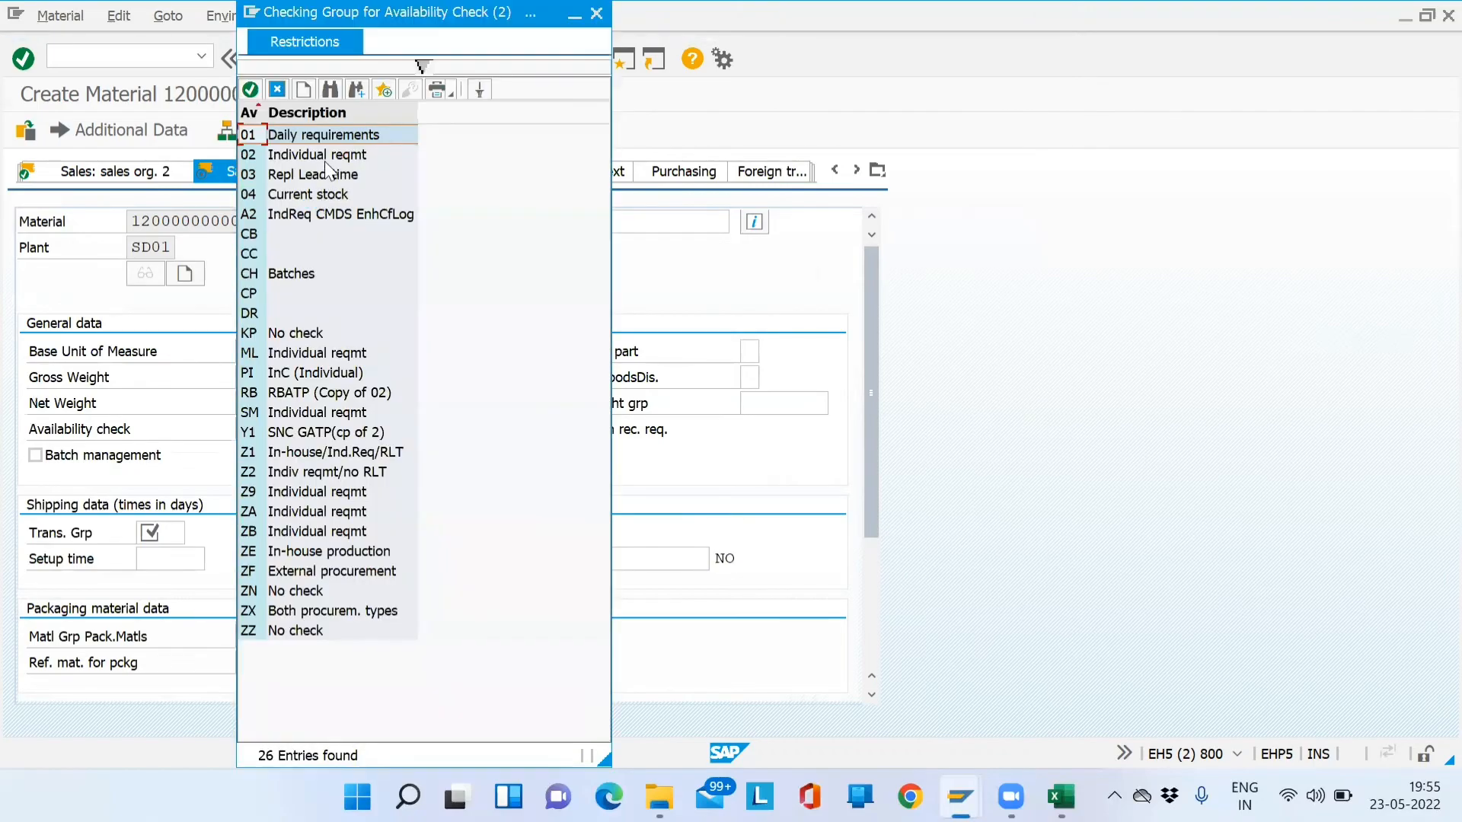
key("Up")
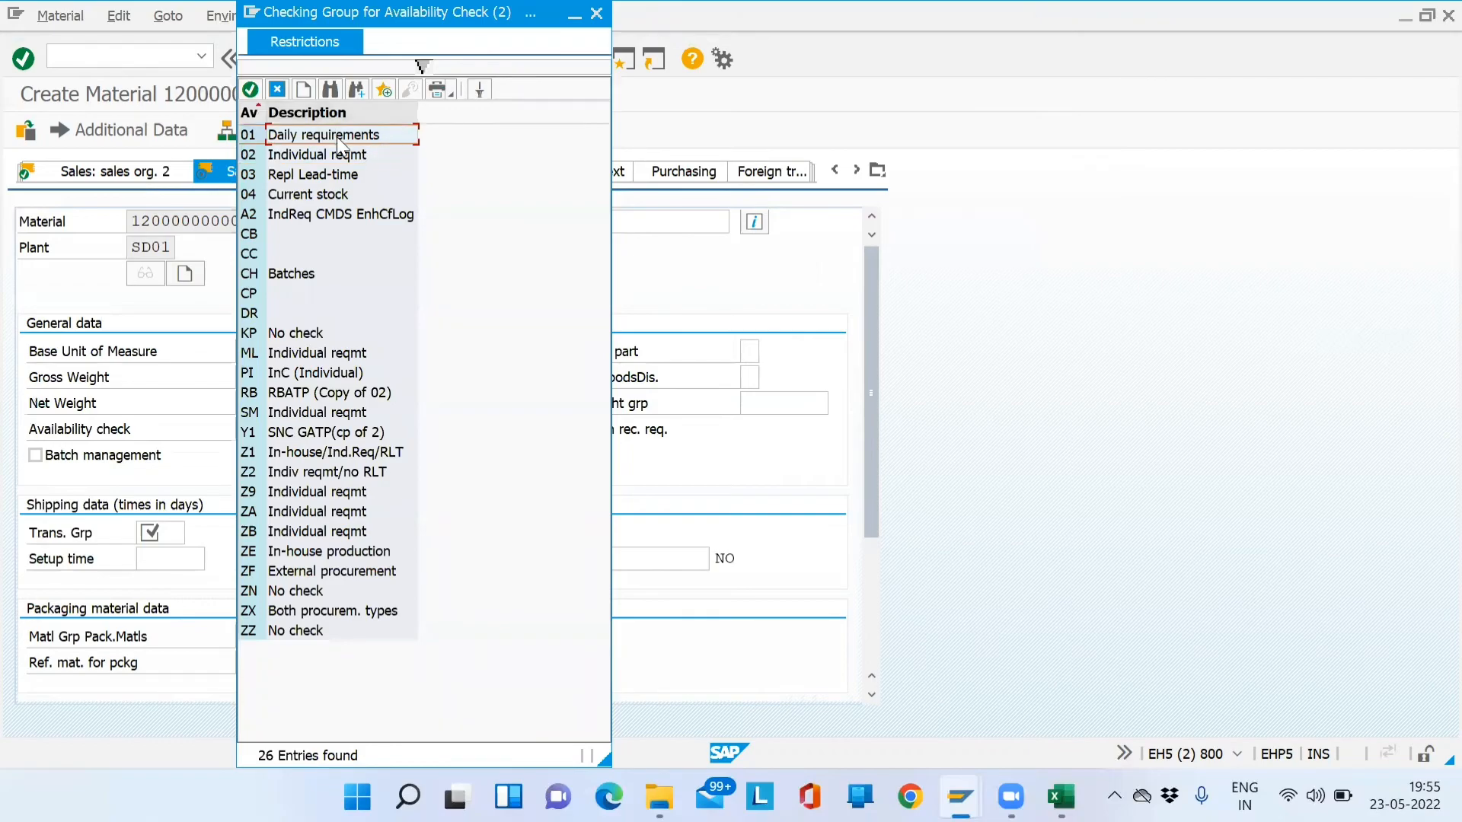
left_click(596, 13)
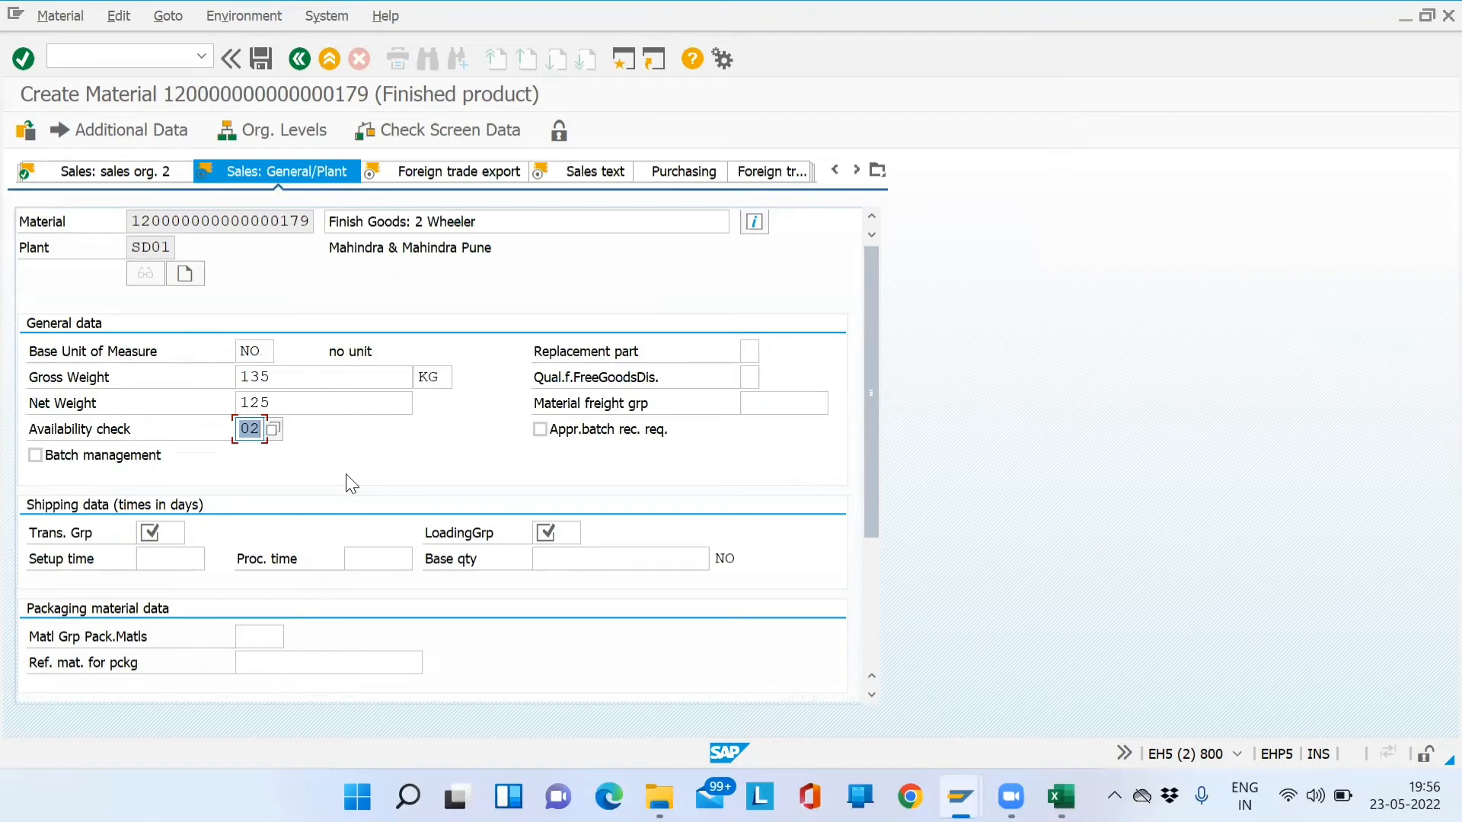
- Choose transportation group 0003 Container from the value list
left_click(176, 542)
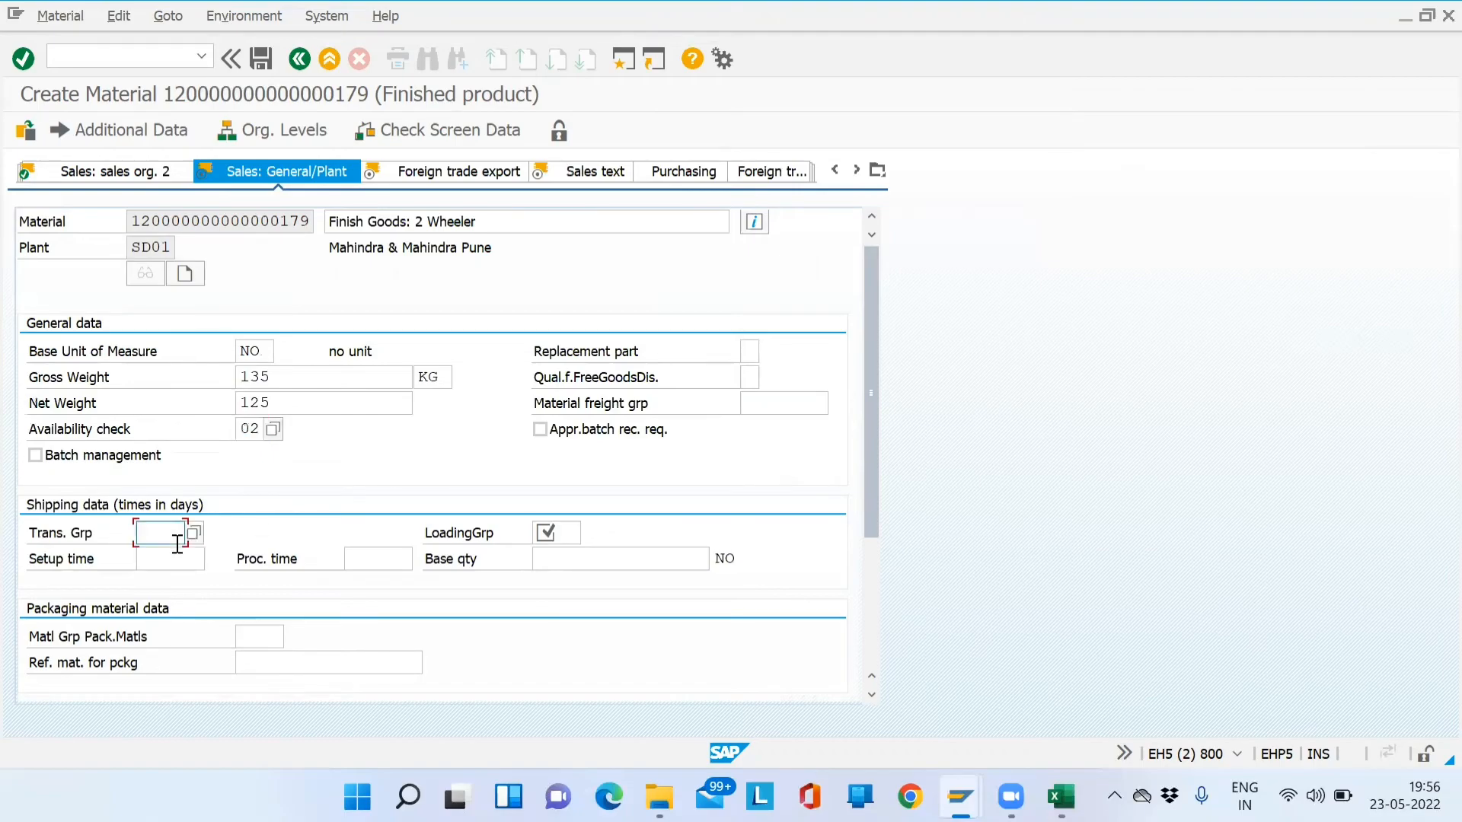
key("Tab")
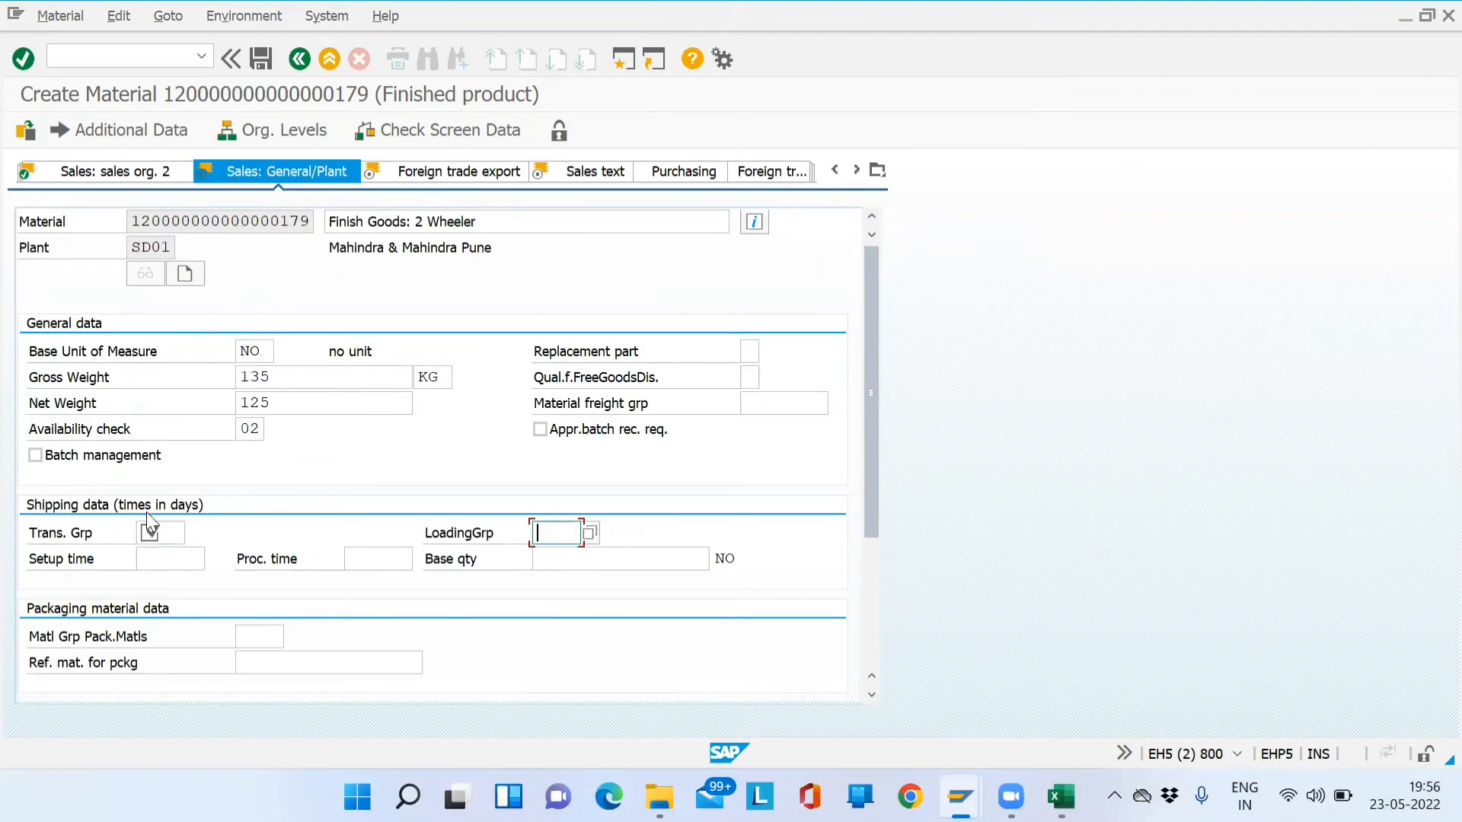
left_click(151, 531)
left_click(144, 461)
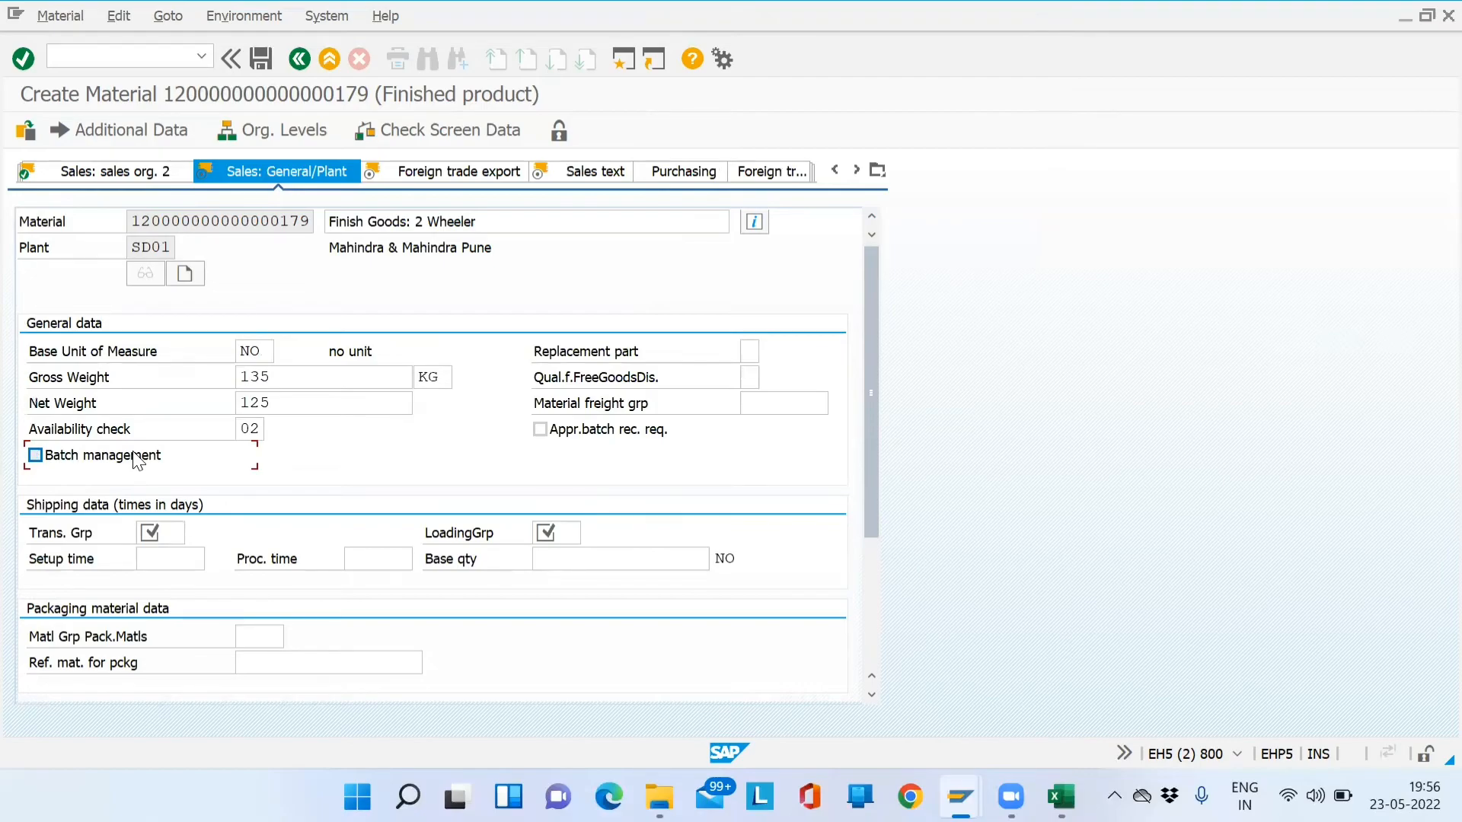
left_click(148, 532)
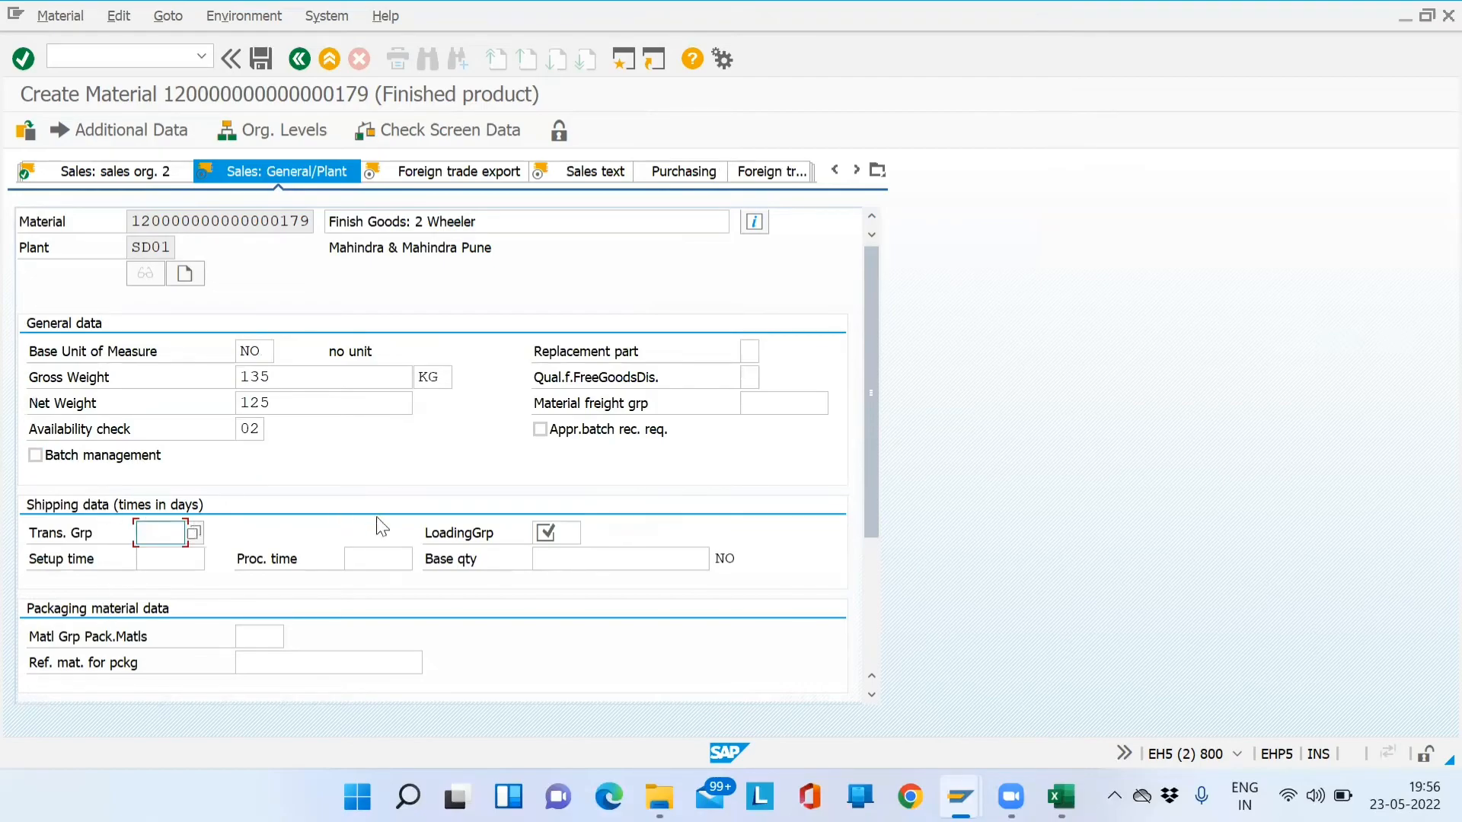
left_click(550, 532)
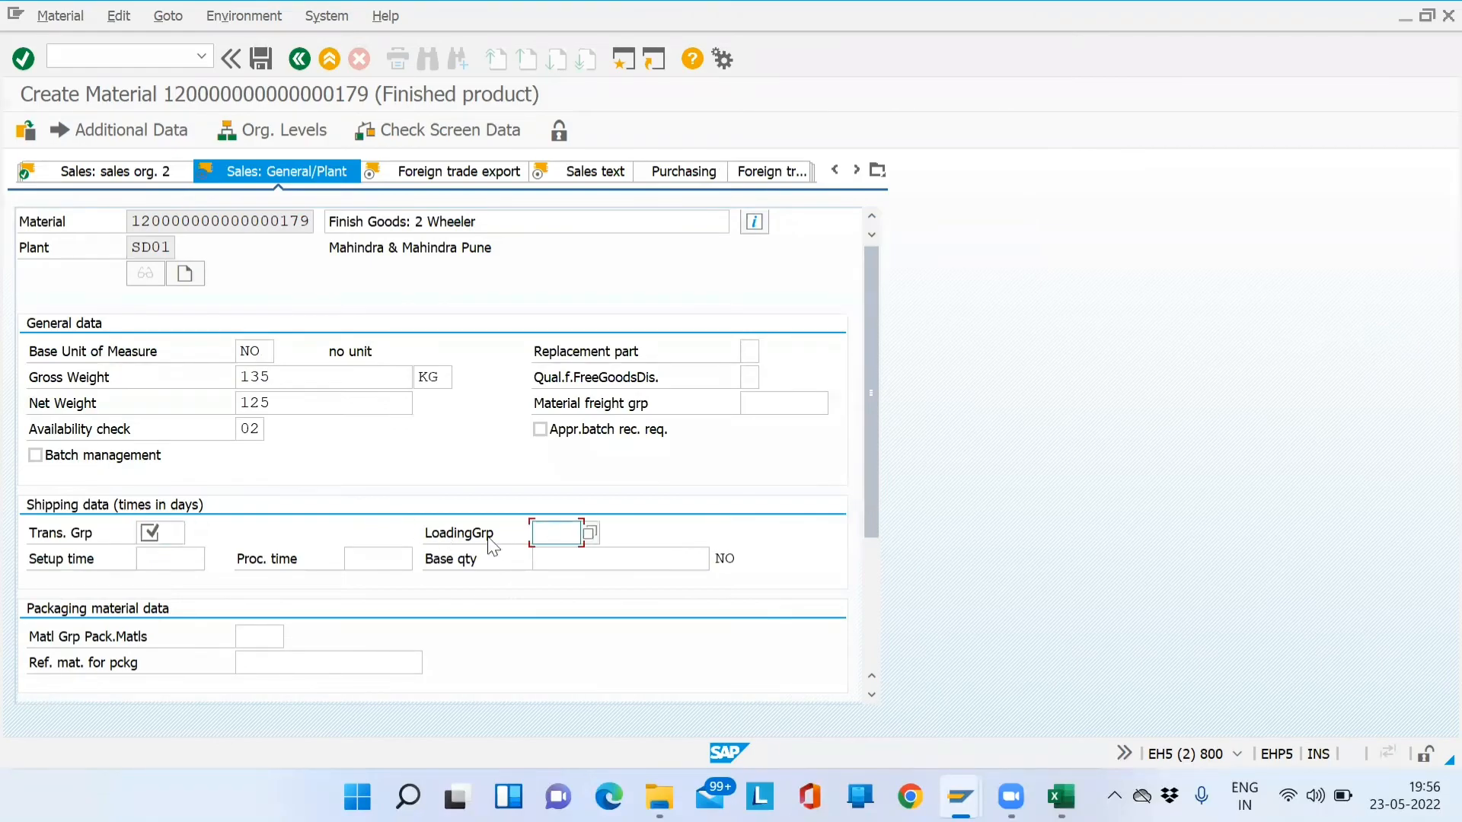
left_click(177, 531)
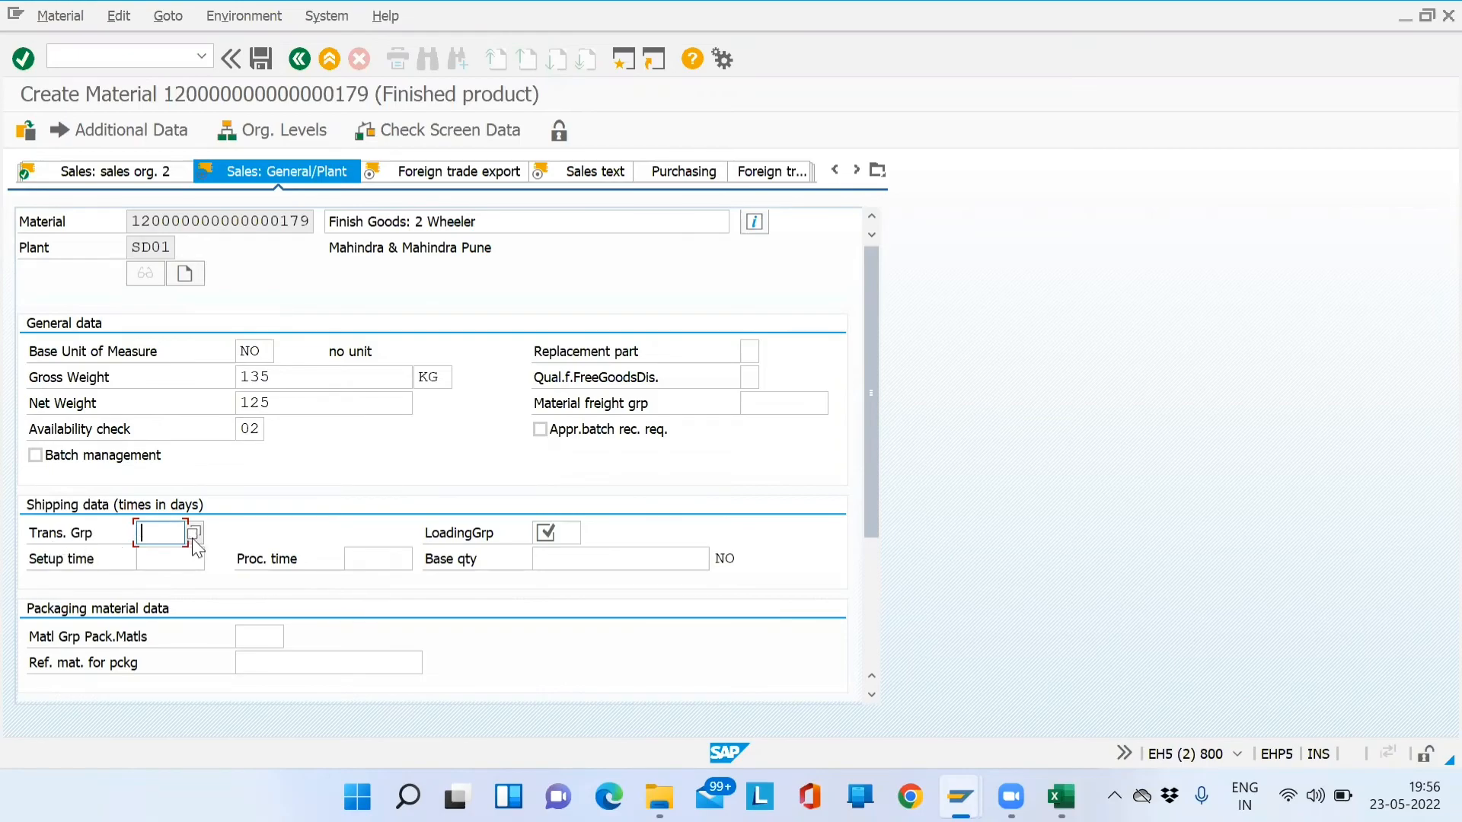
left_click(194, 534)
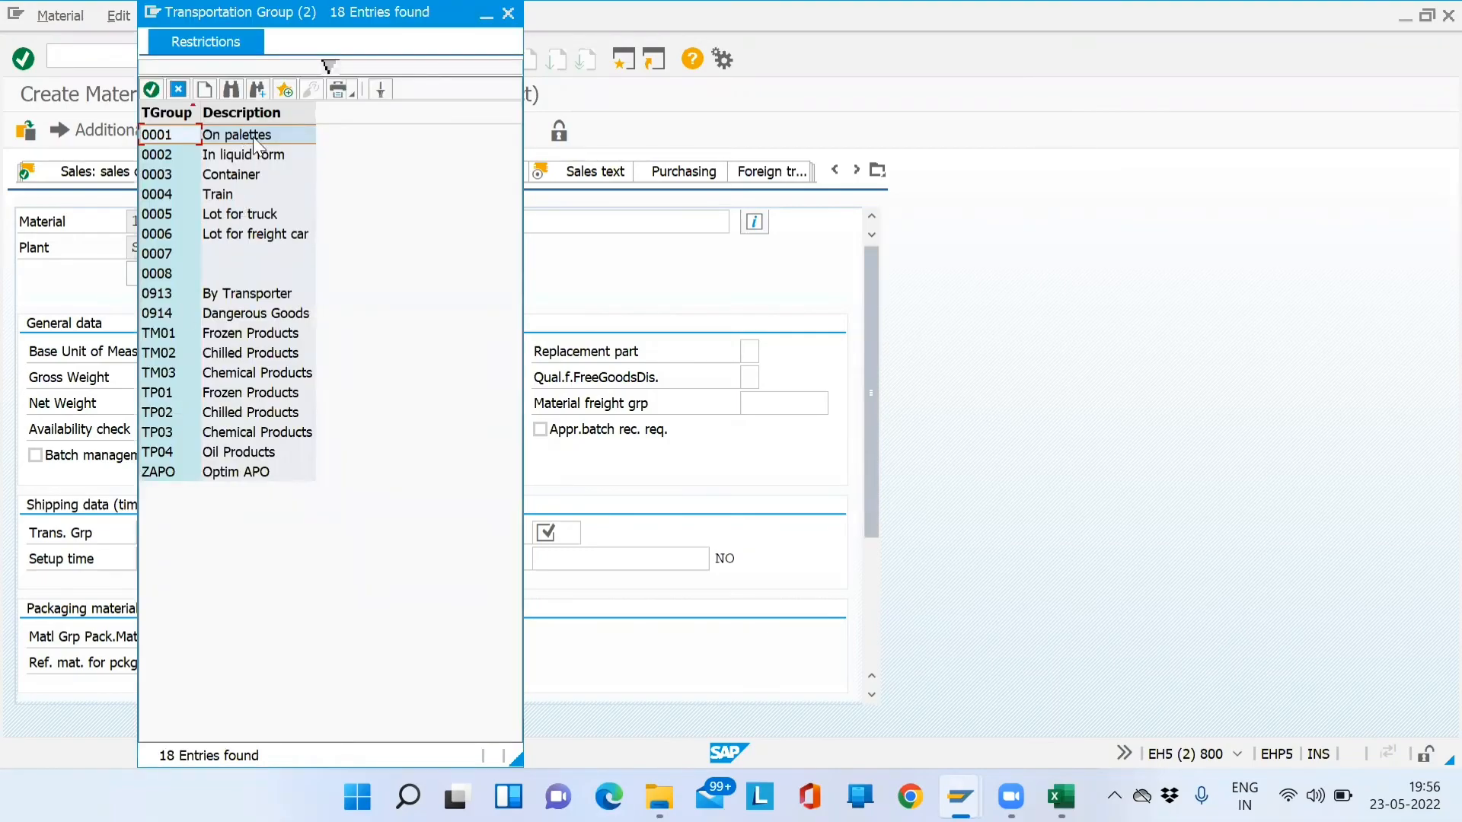
left_click(227, 178)
left_click(228, 190)
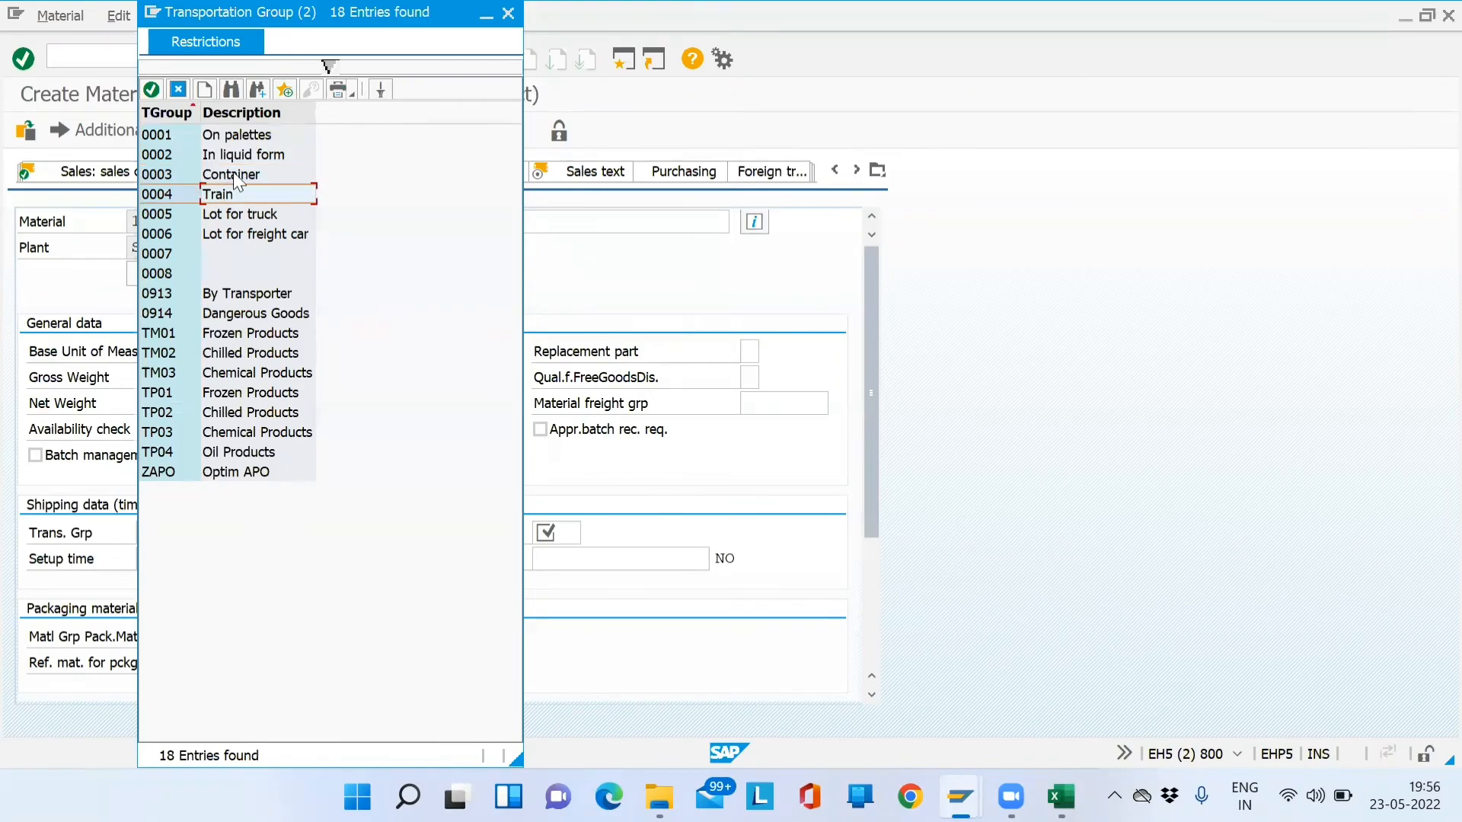
double_click(233, 173)
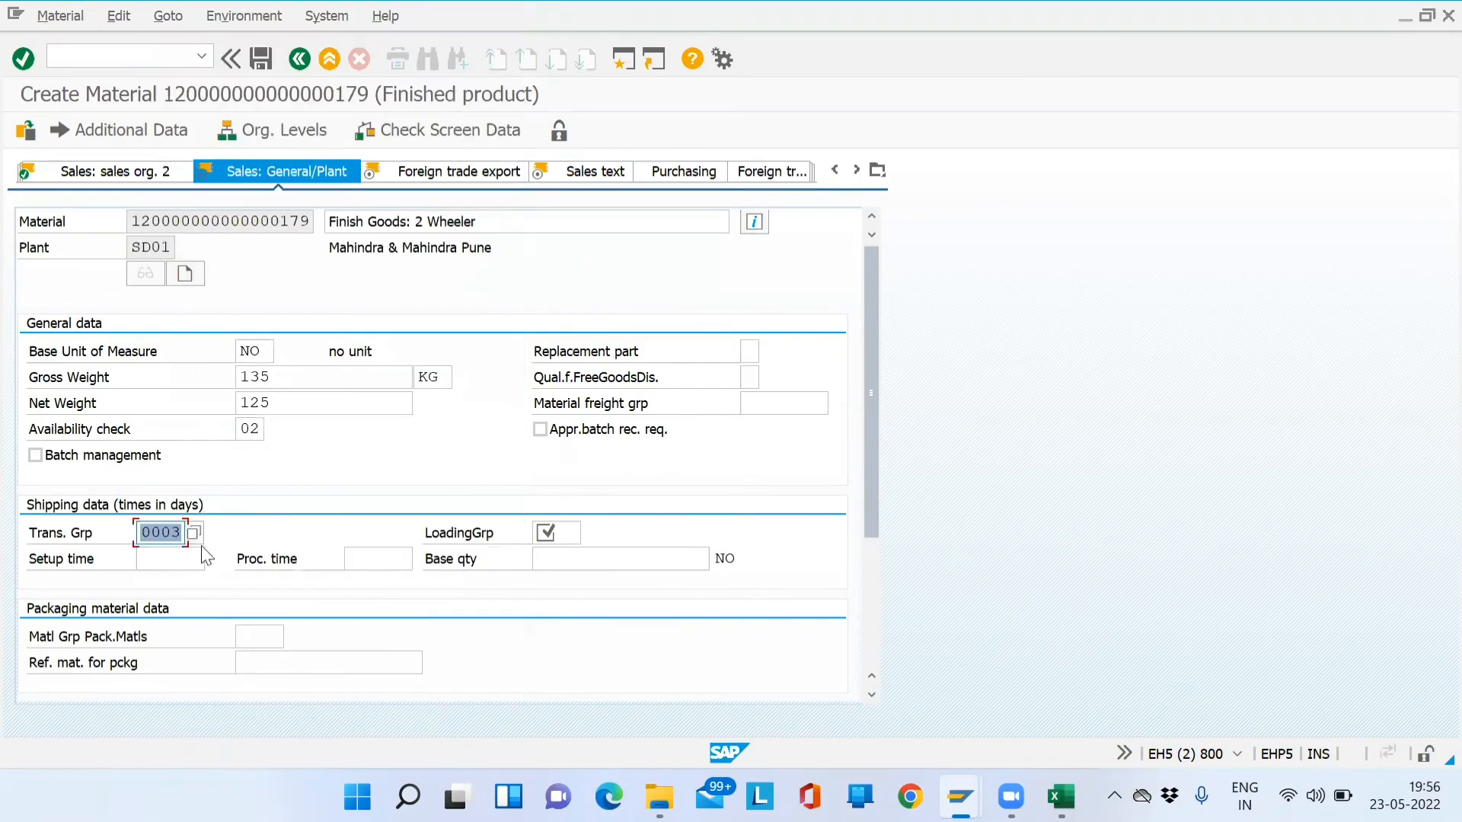
left_click(169, 535)
left_click(145, 537)
double_click(163, 536)
left_click(150, 533)
- Choose loading group 0001 Crane and accept the plant sales data
left_click(566, 539)
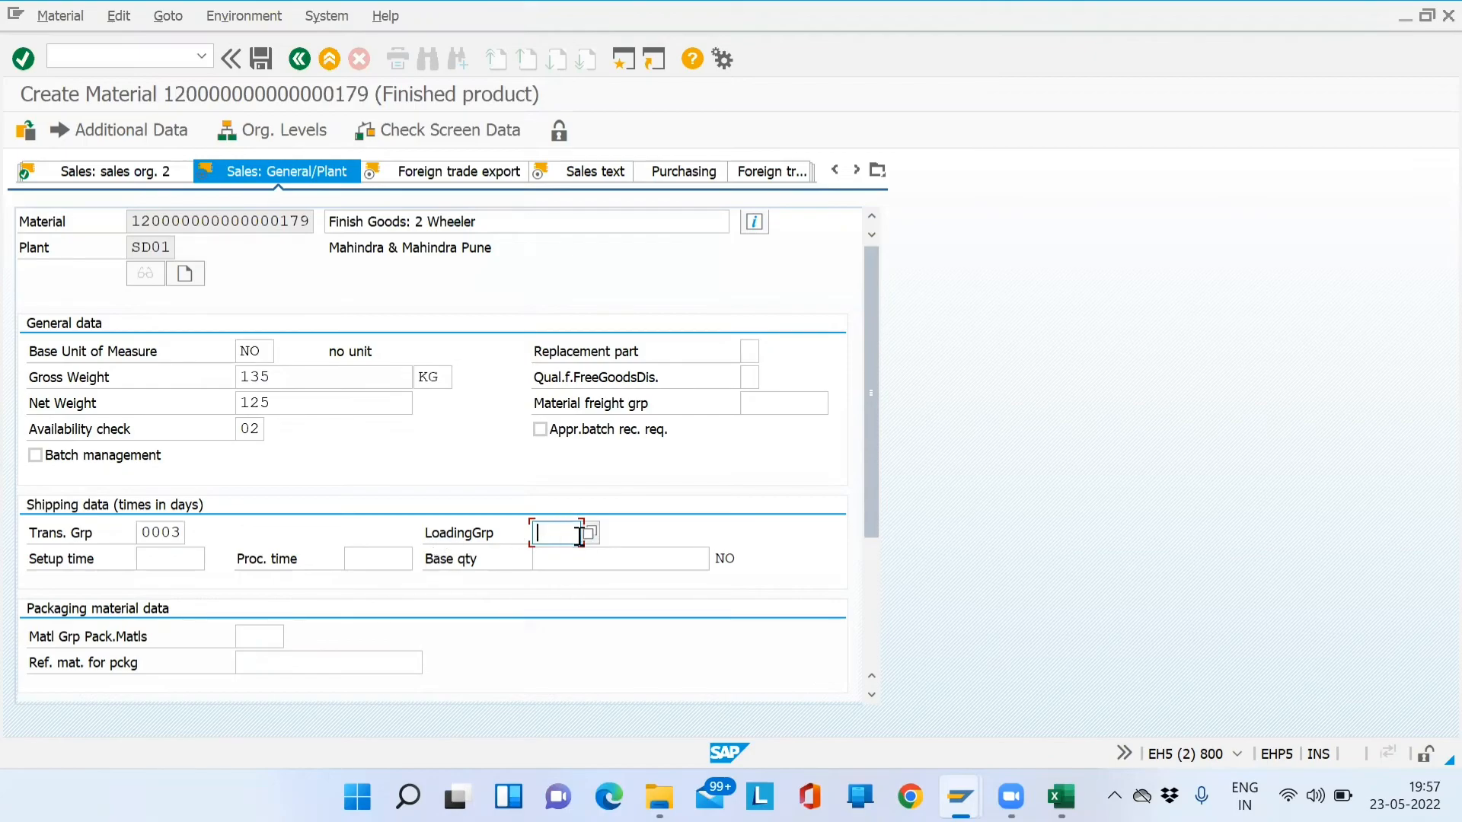
left_click(589, 533)
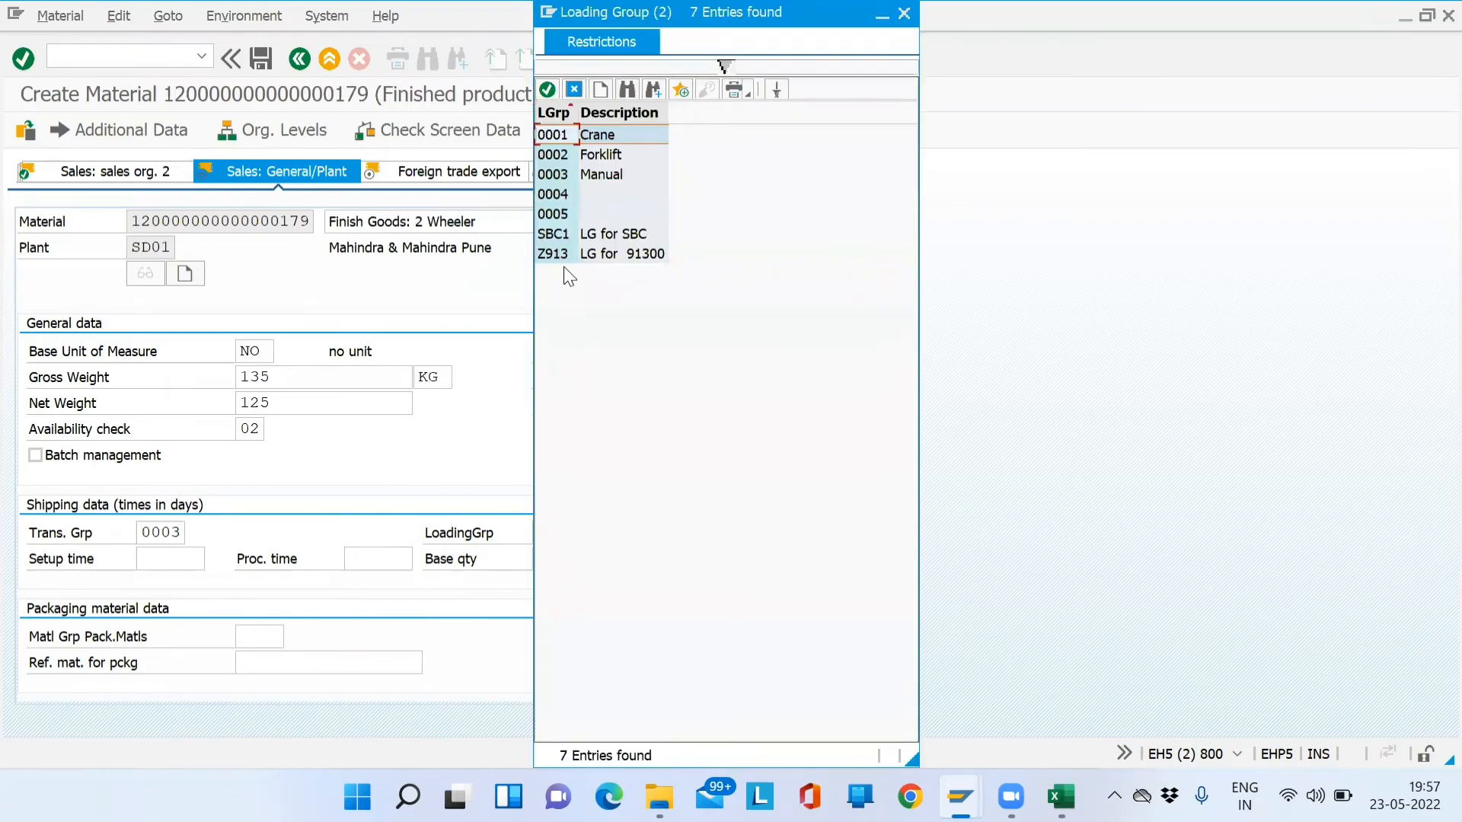
left_click(611, 181)
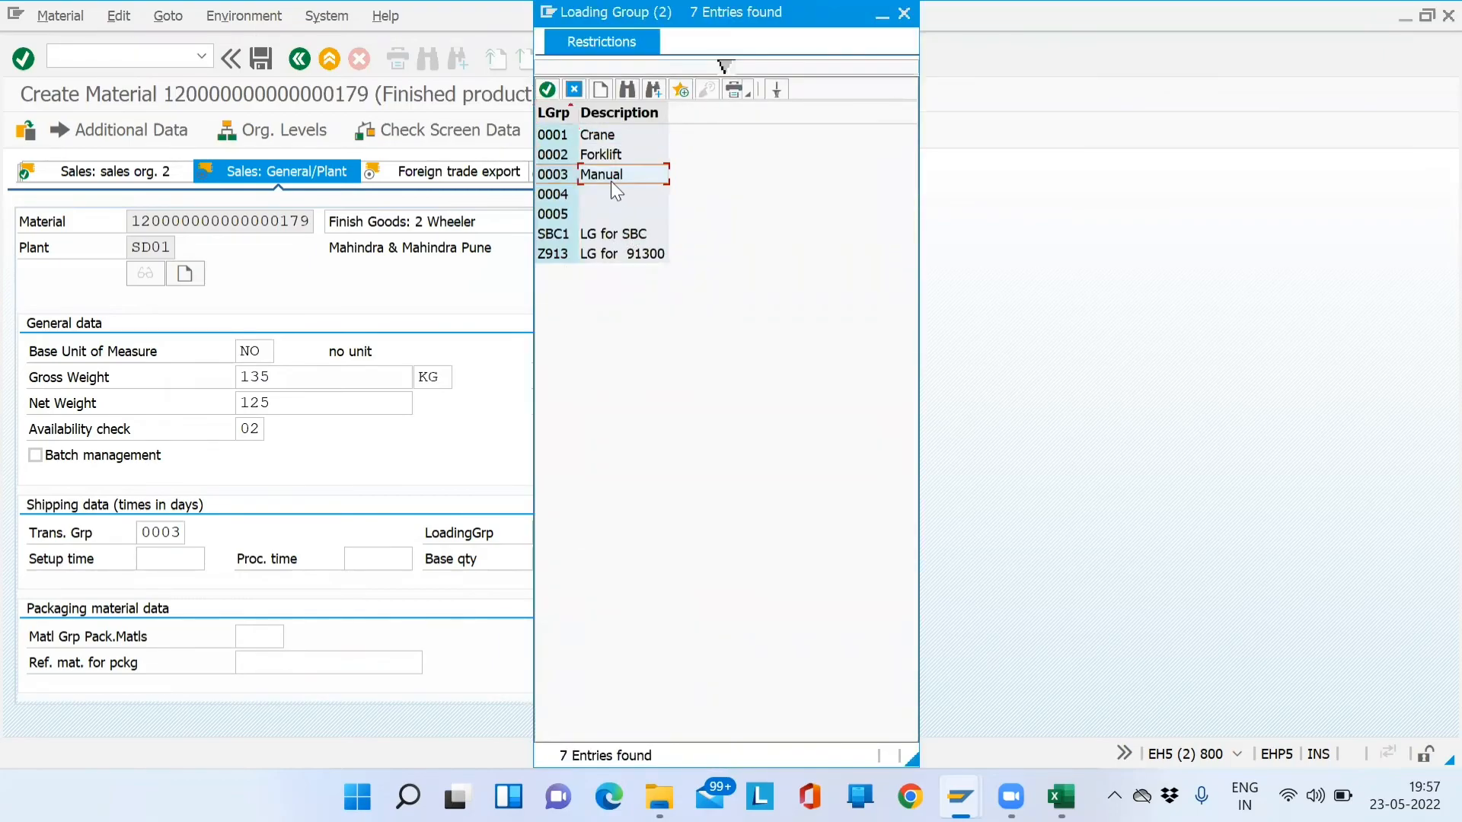
left_click(611, 159)
left_click(602, 142)
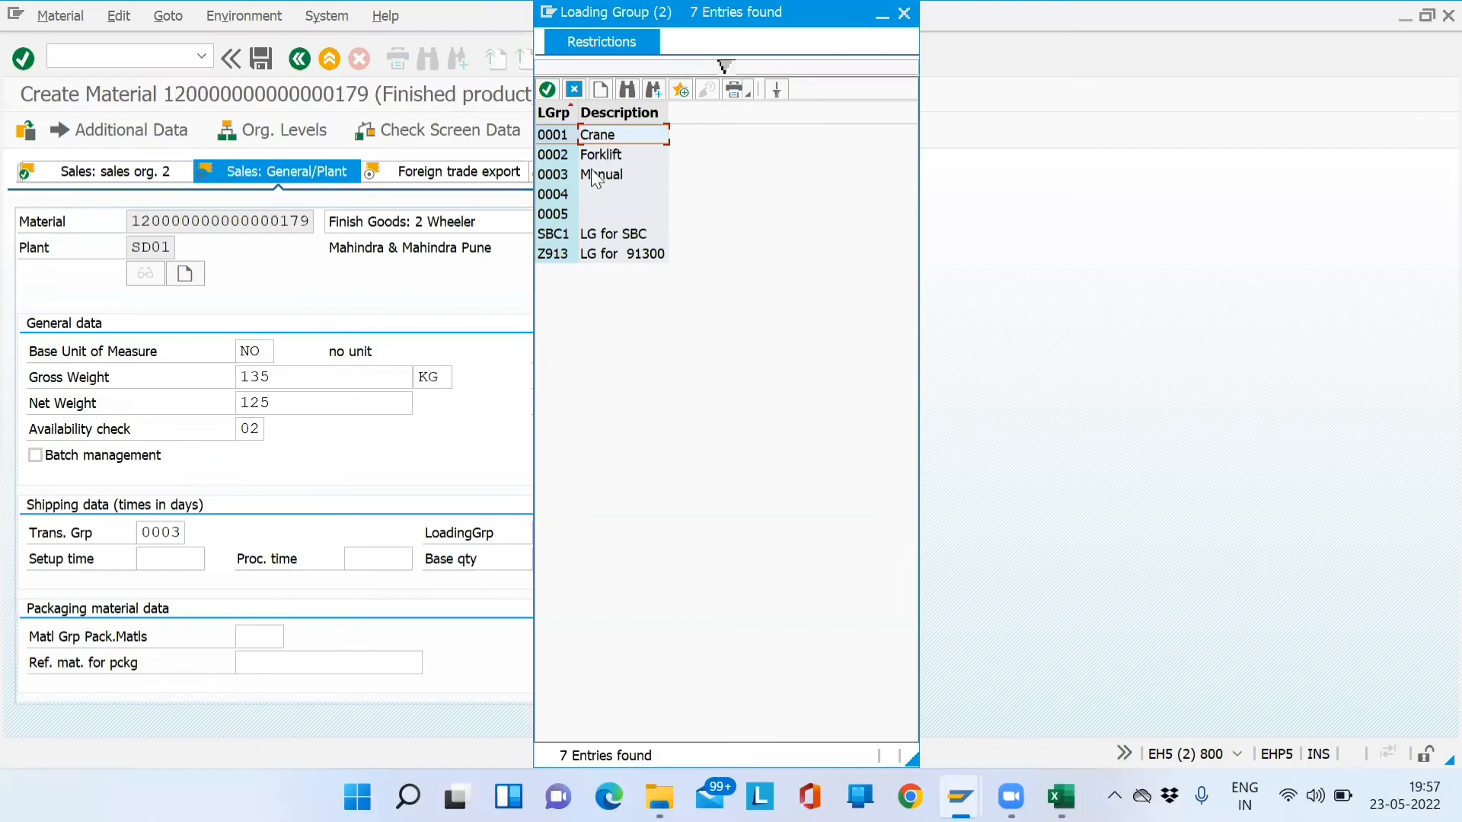
double_click(598, 144)
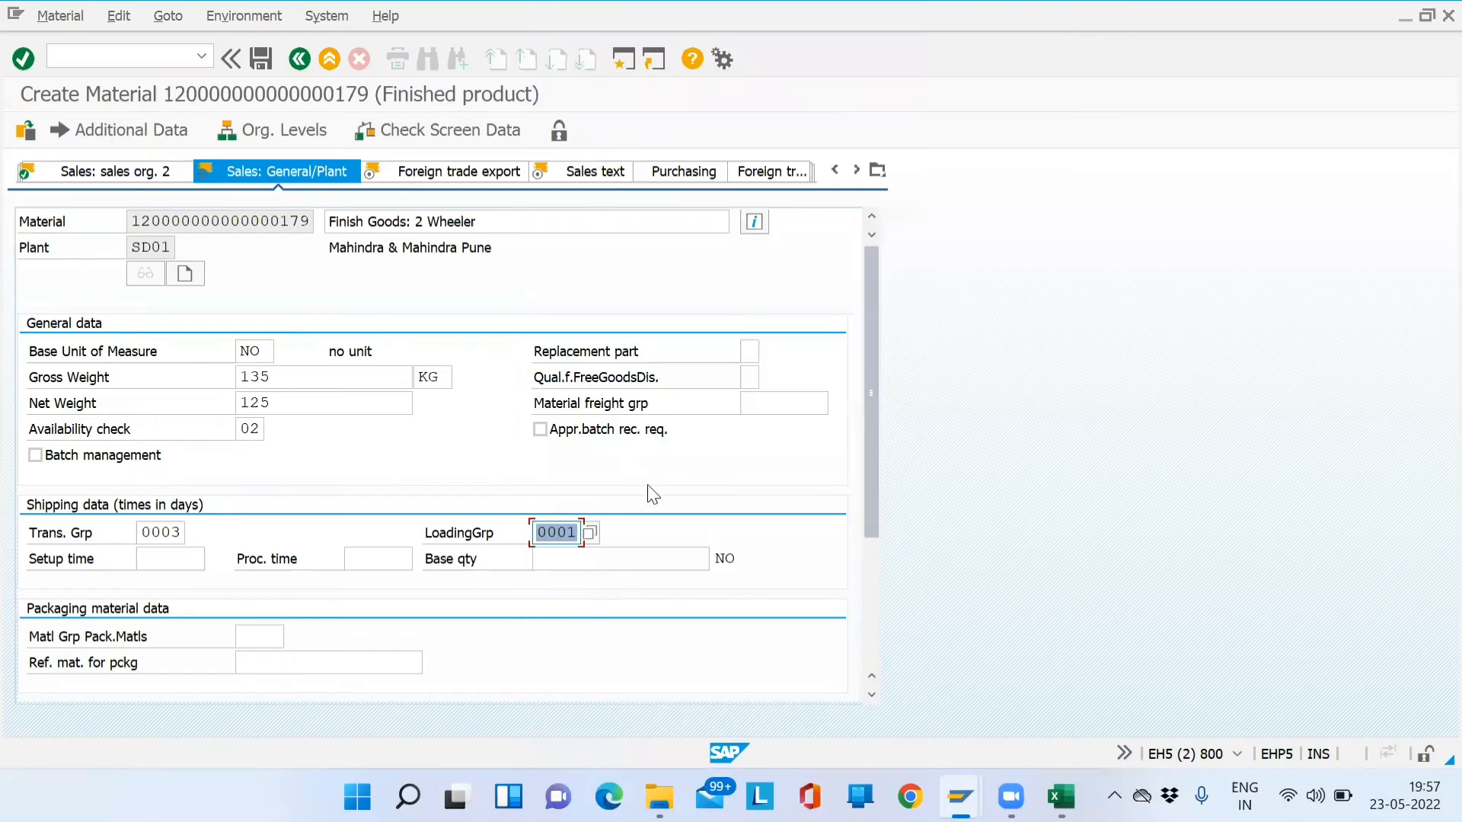
left_click(554, 534)
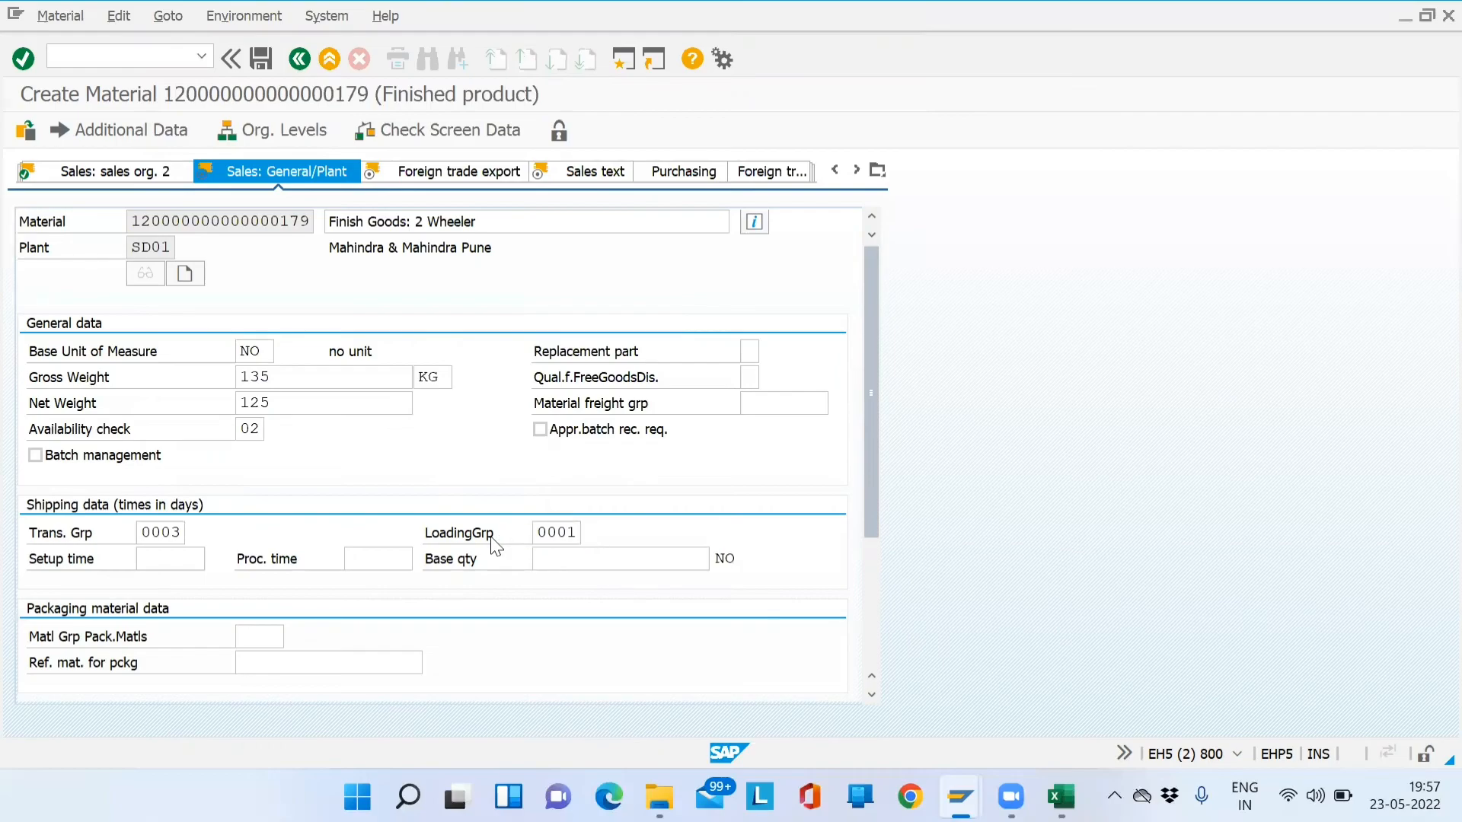
key("Return")
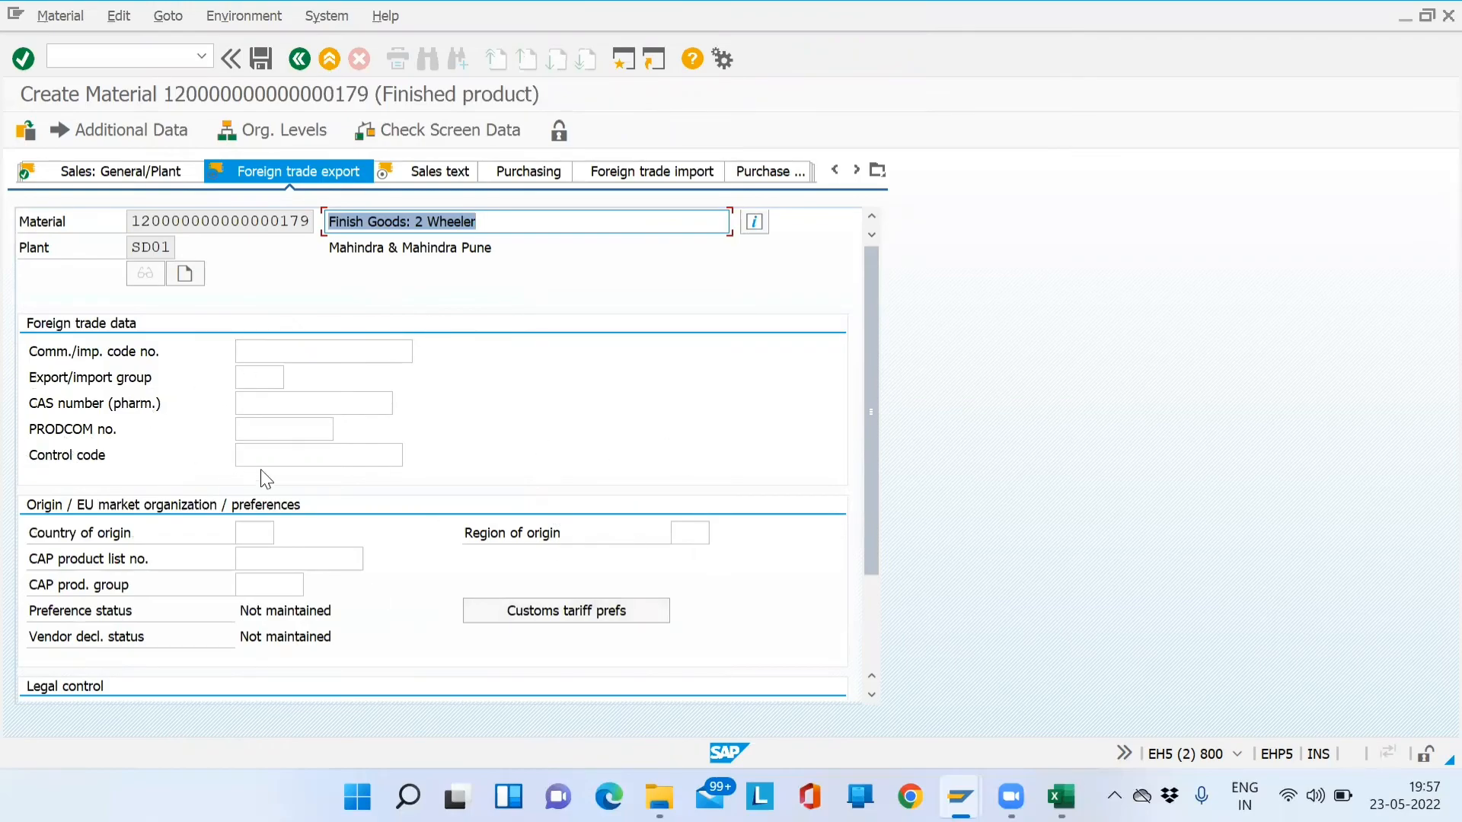
- Set export control code 800123 Bike, searching codes restricted to country IN
left_click(292, 459)
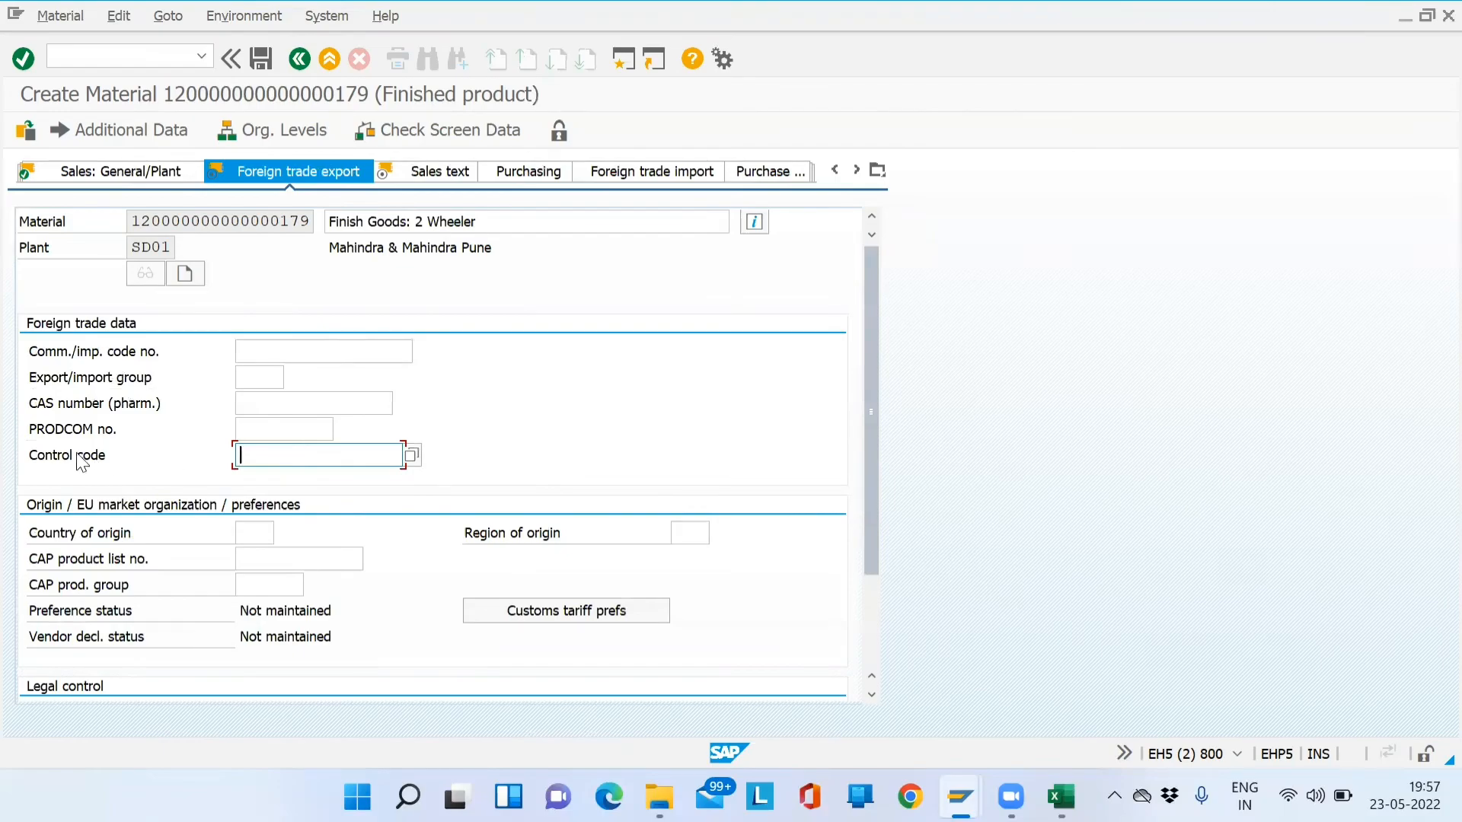
left_click(411, 457)
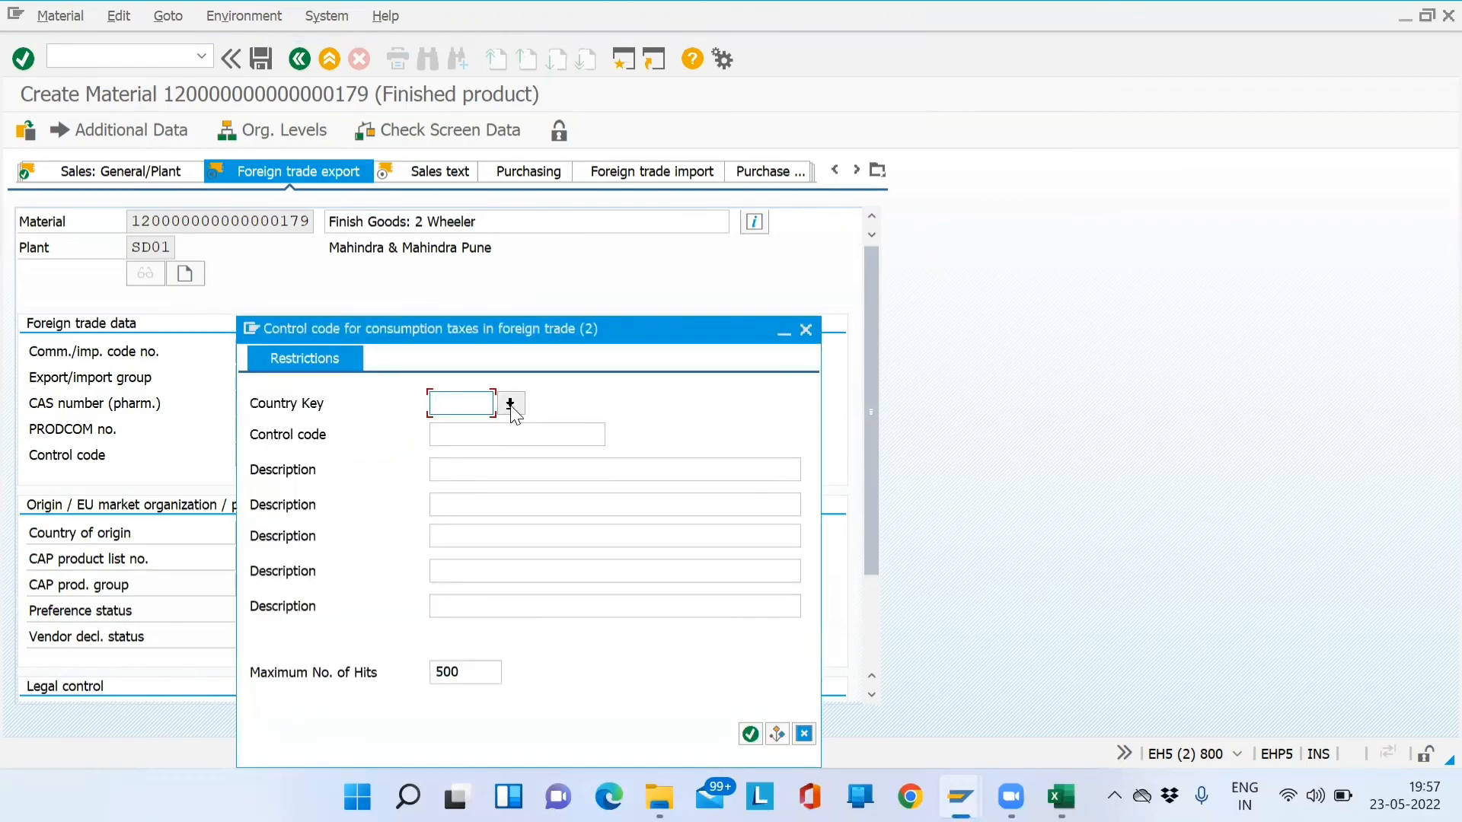
left_click(510, 405)
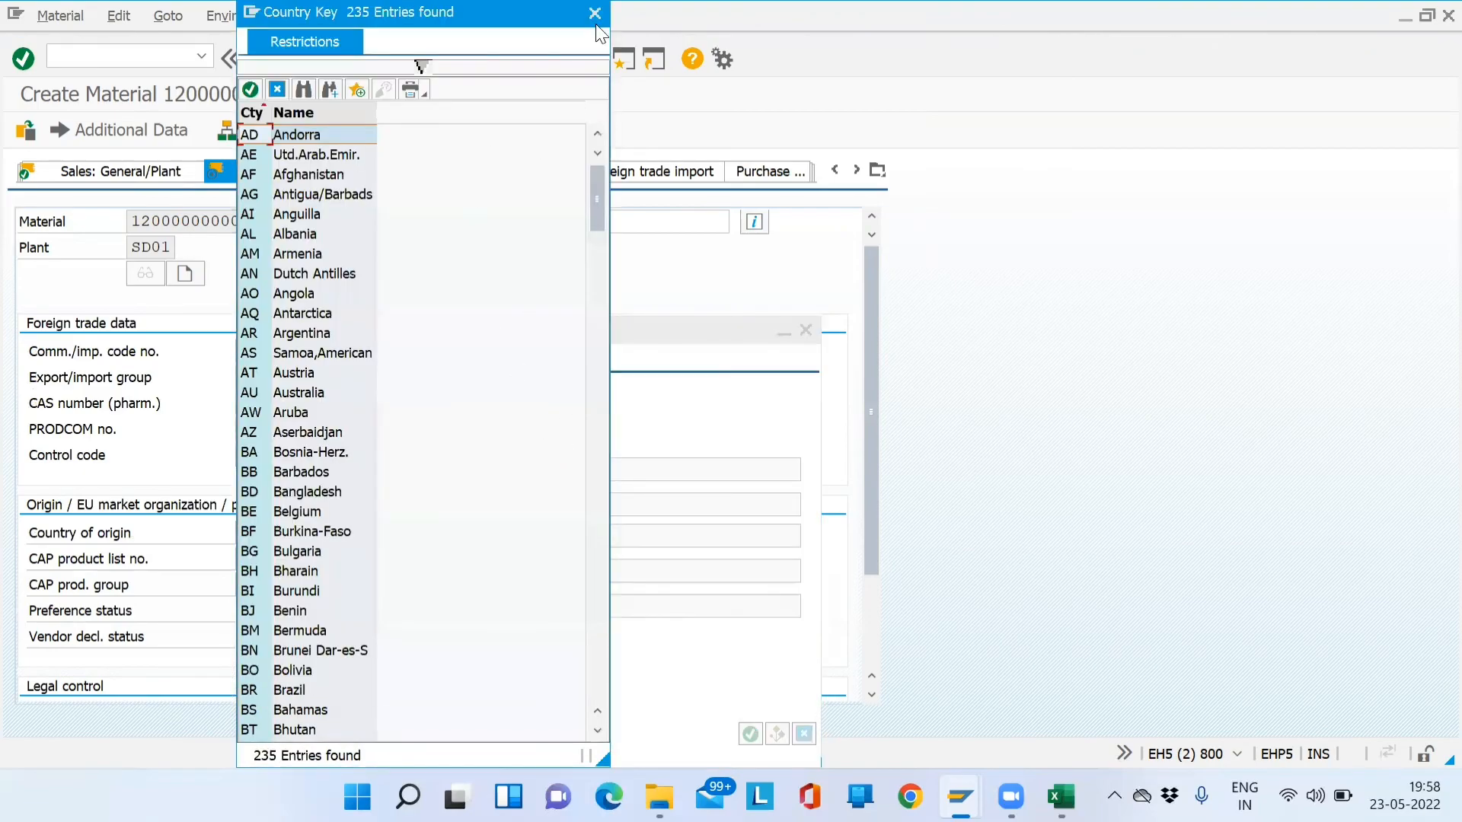
left_click(595, 14)
left_click(434, 401)
type("IN")
key("Return")
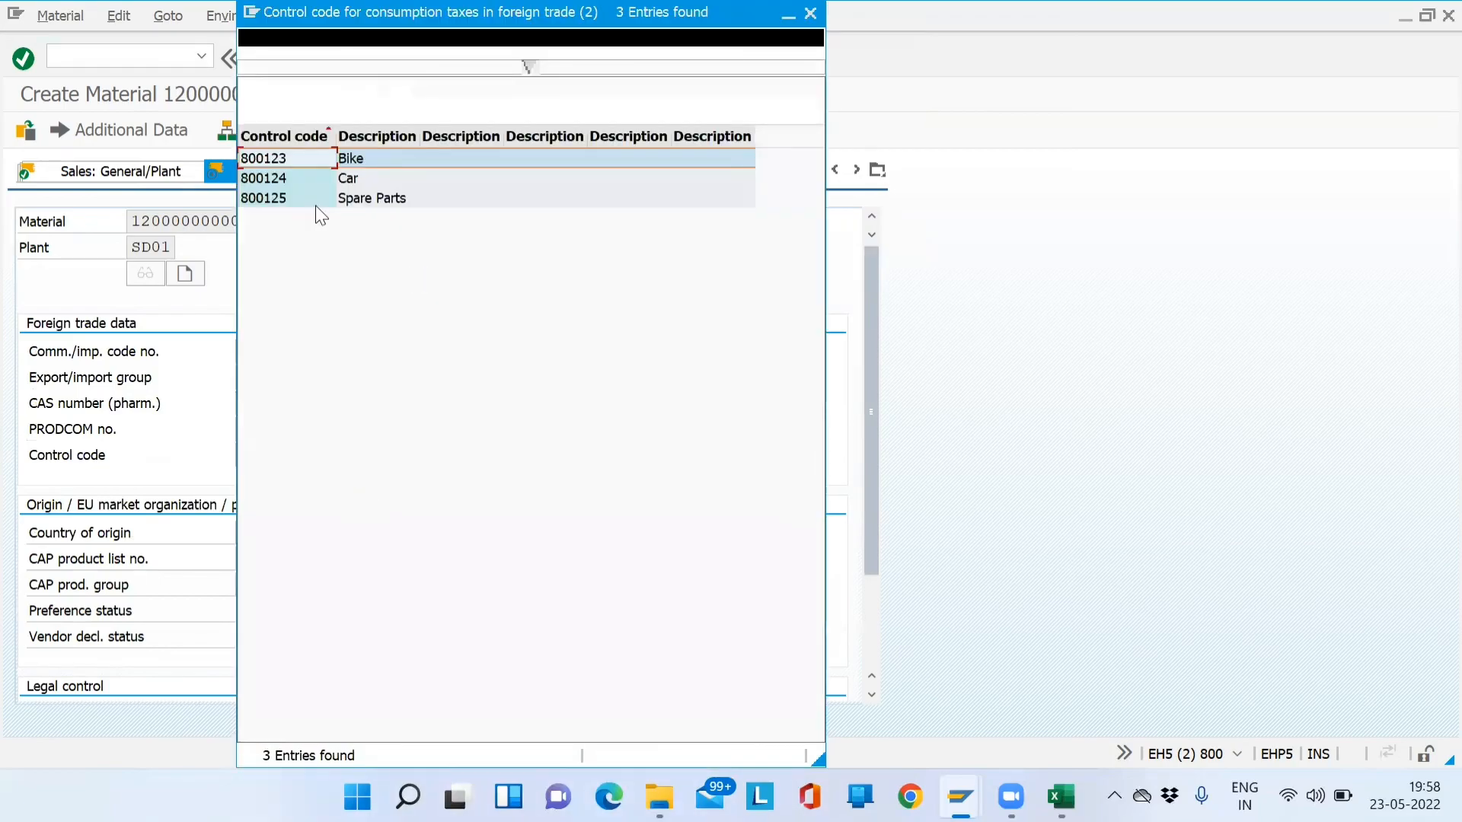
double_click(300, 157)
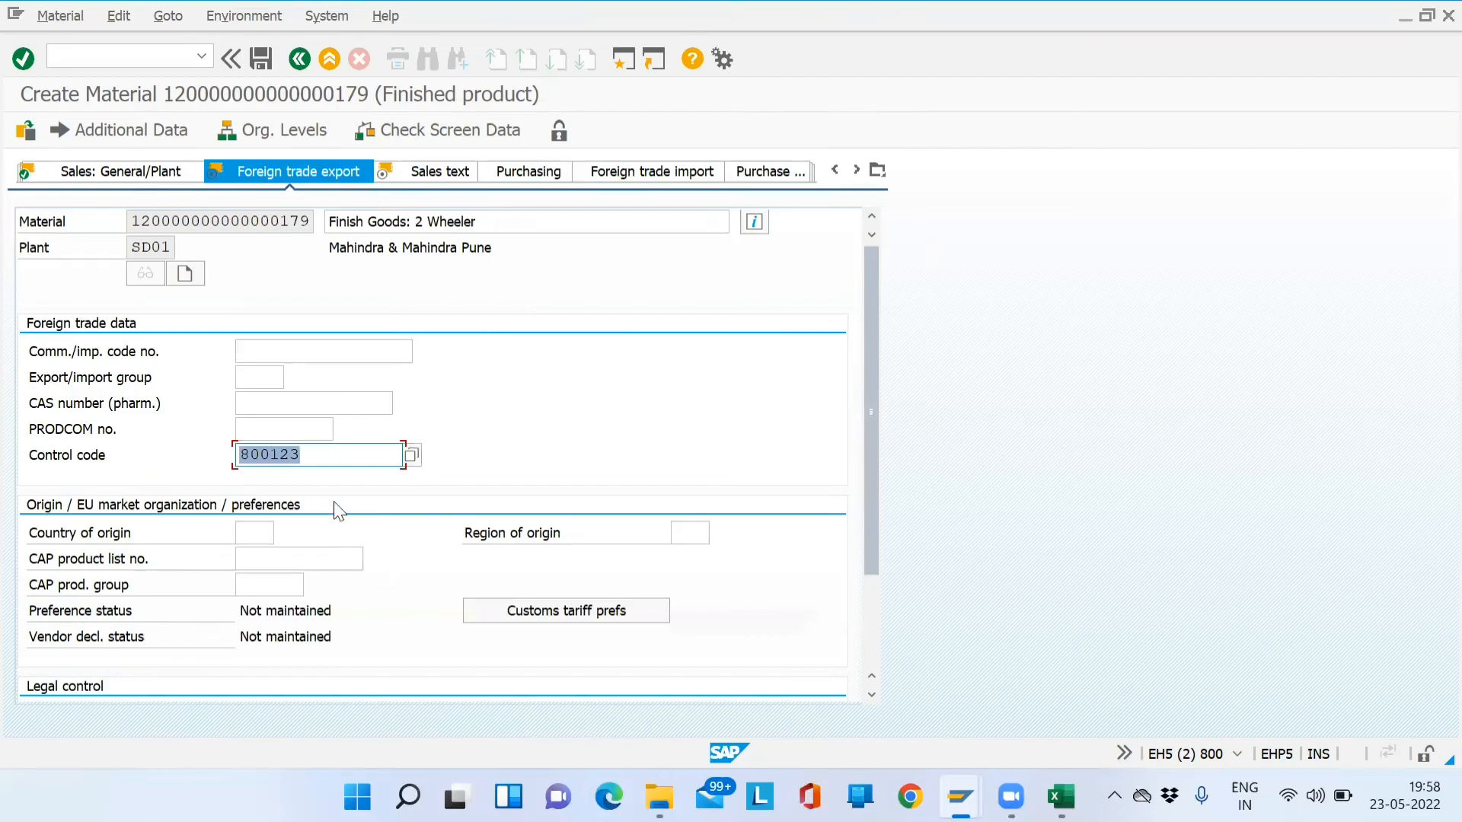
left_click(323, 446)
left_click_drag(328, 455, 234, 459)
left_click(328, 461)
left_click_drag(329, 461, 206, 455)
- Enter 'Test' as the English sales text
key("Return")
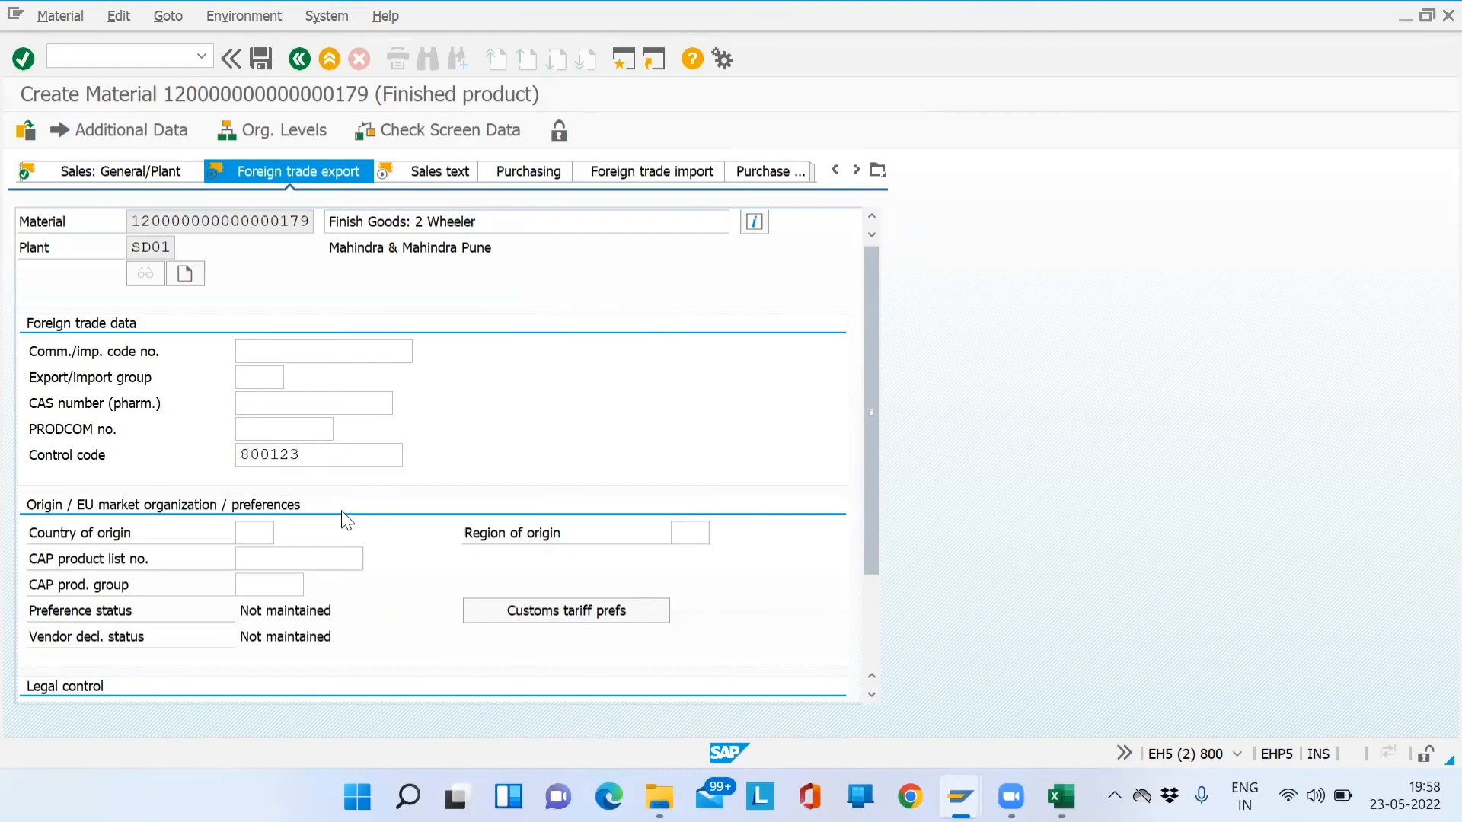
left_click(304, 480)
type("Test")
left_click(513, 317)
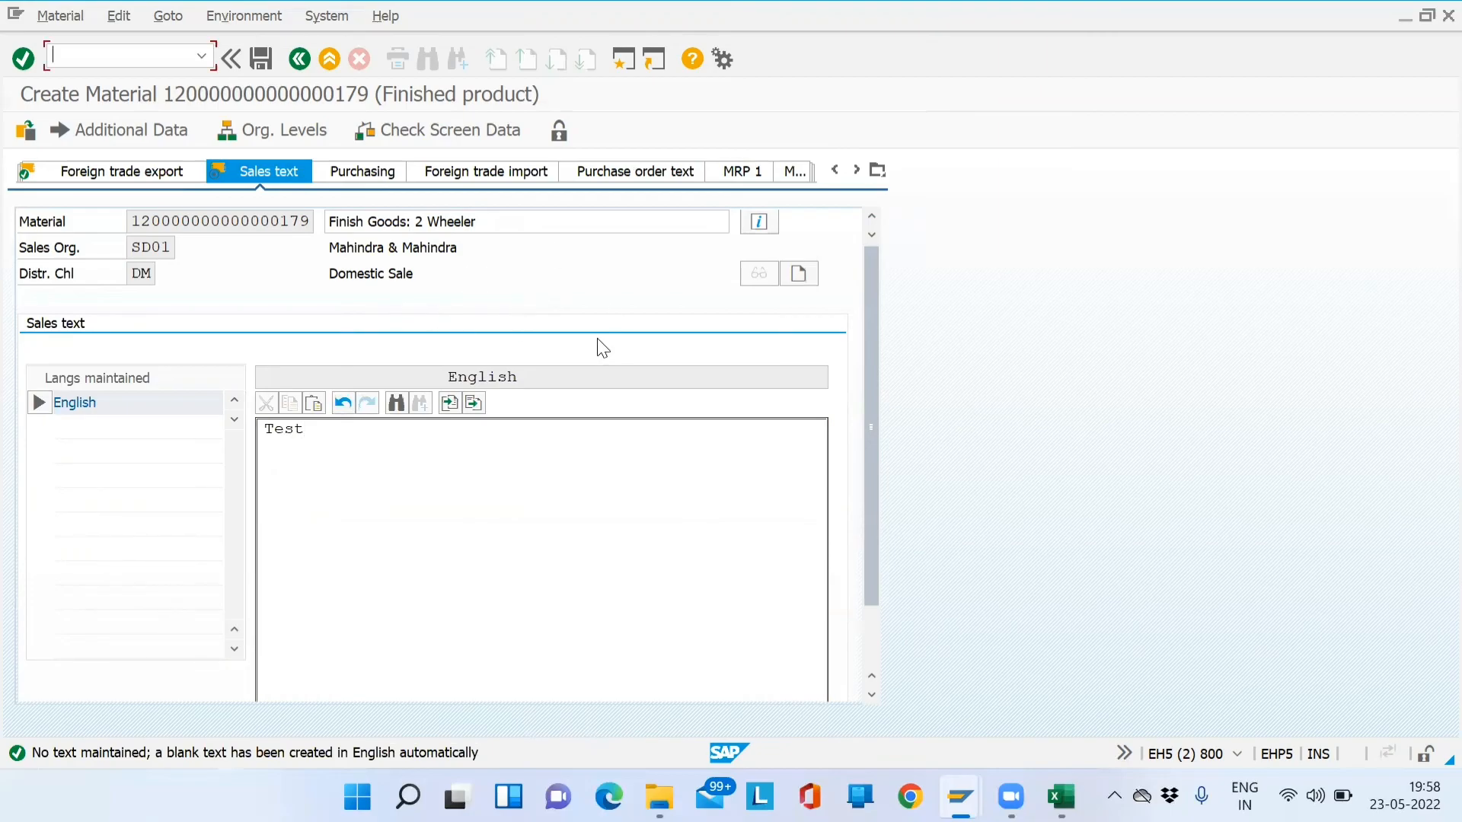
- Advance to Accounting 1 and pick valuation class 7920 Finished products
key("Return")
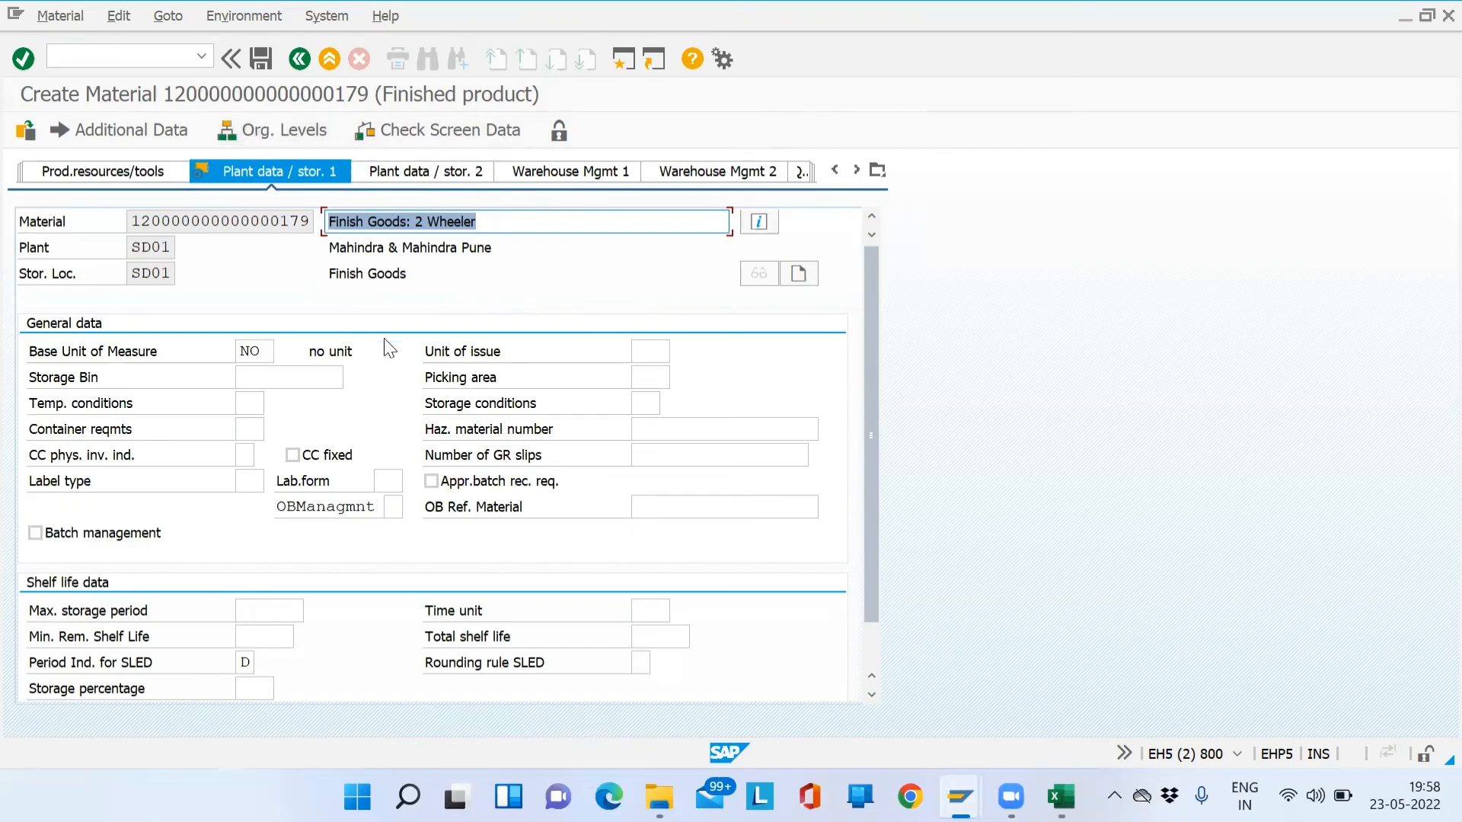
key("Return")
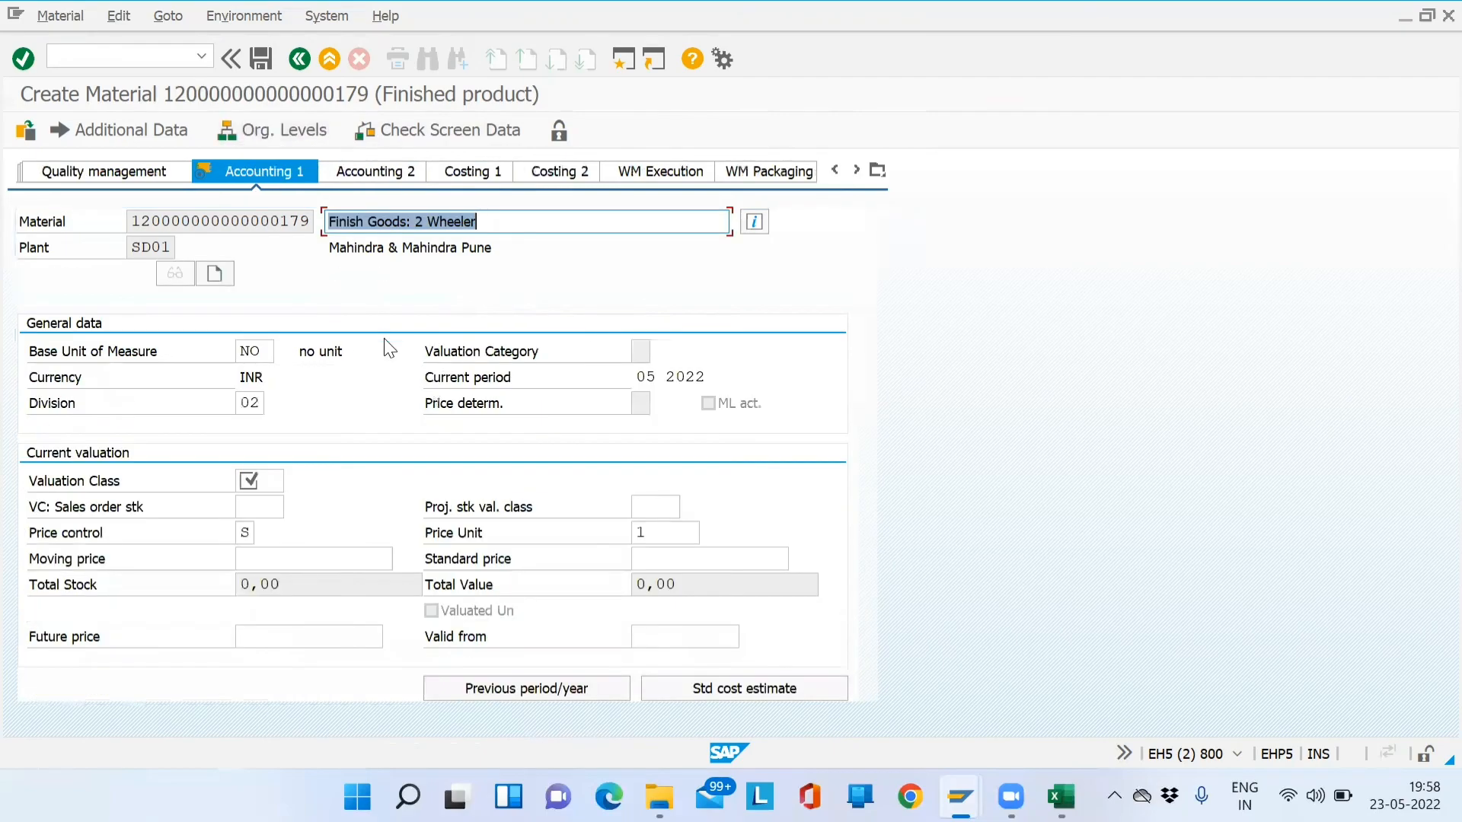
left_click(256, 477)
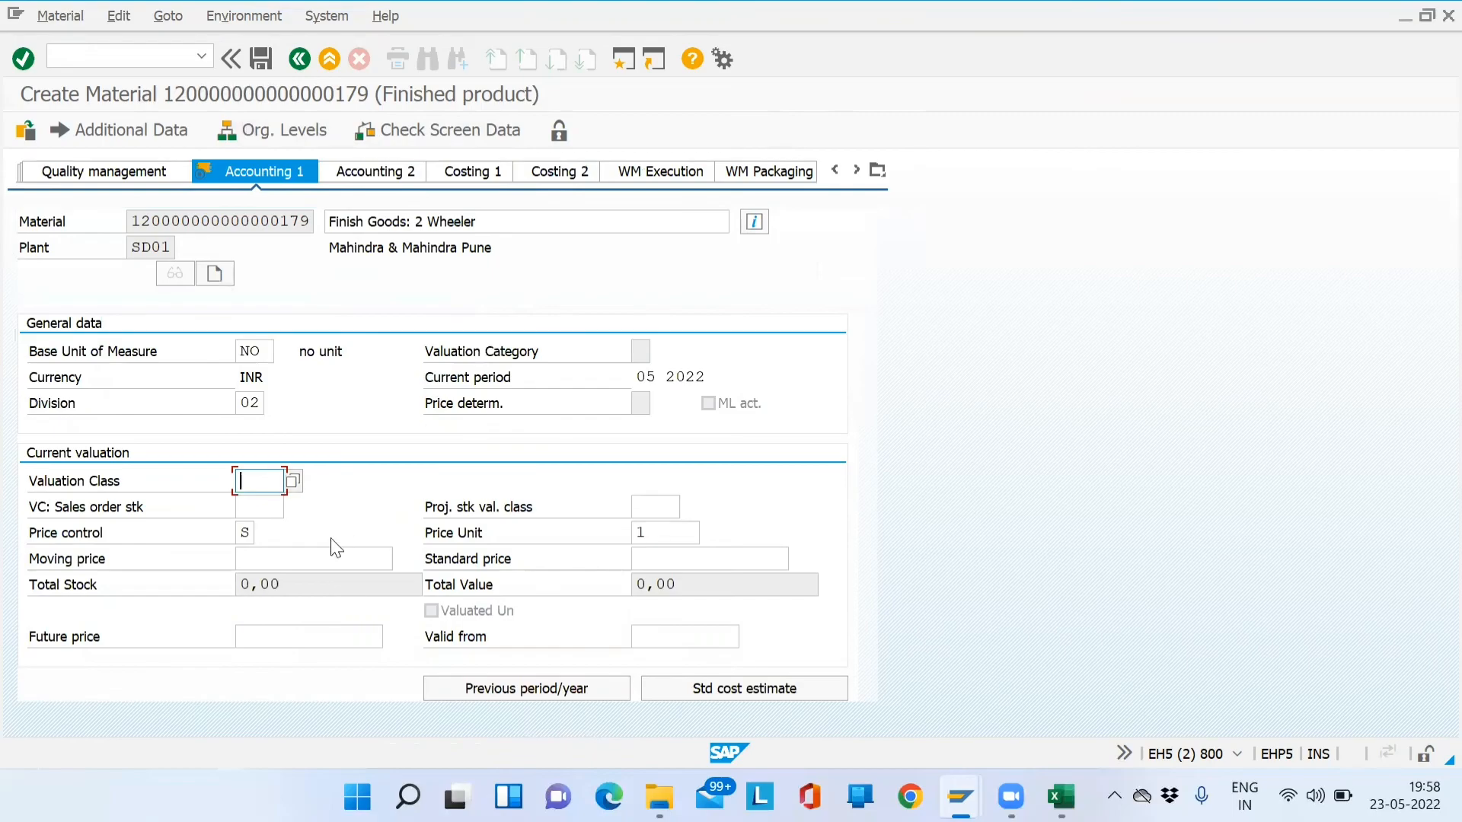
left_click(877, 170)
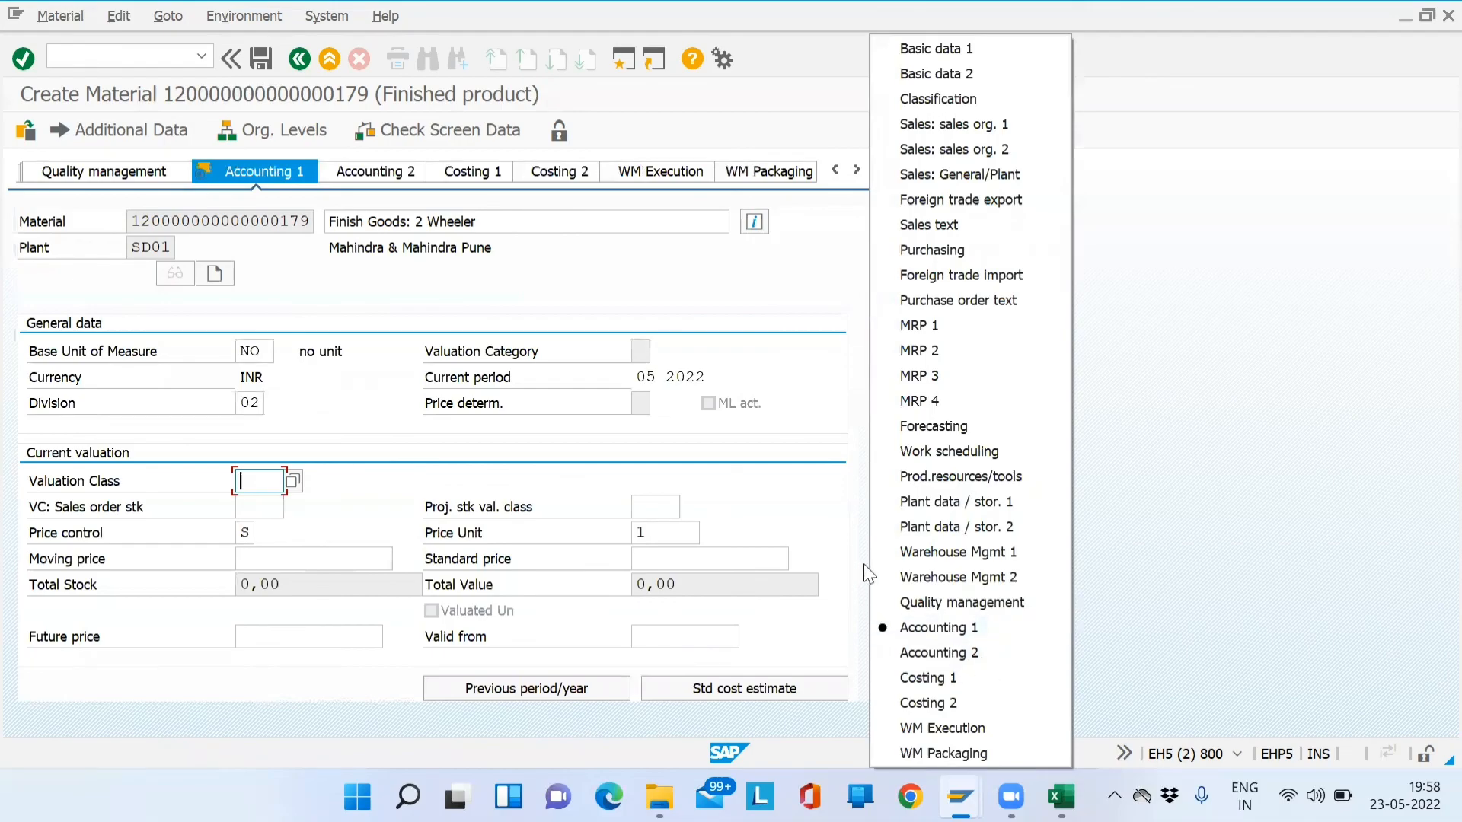
left_click(295, 486)
left_click(296, 482)
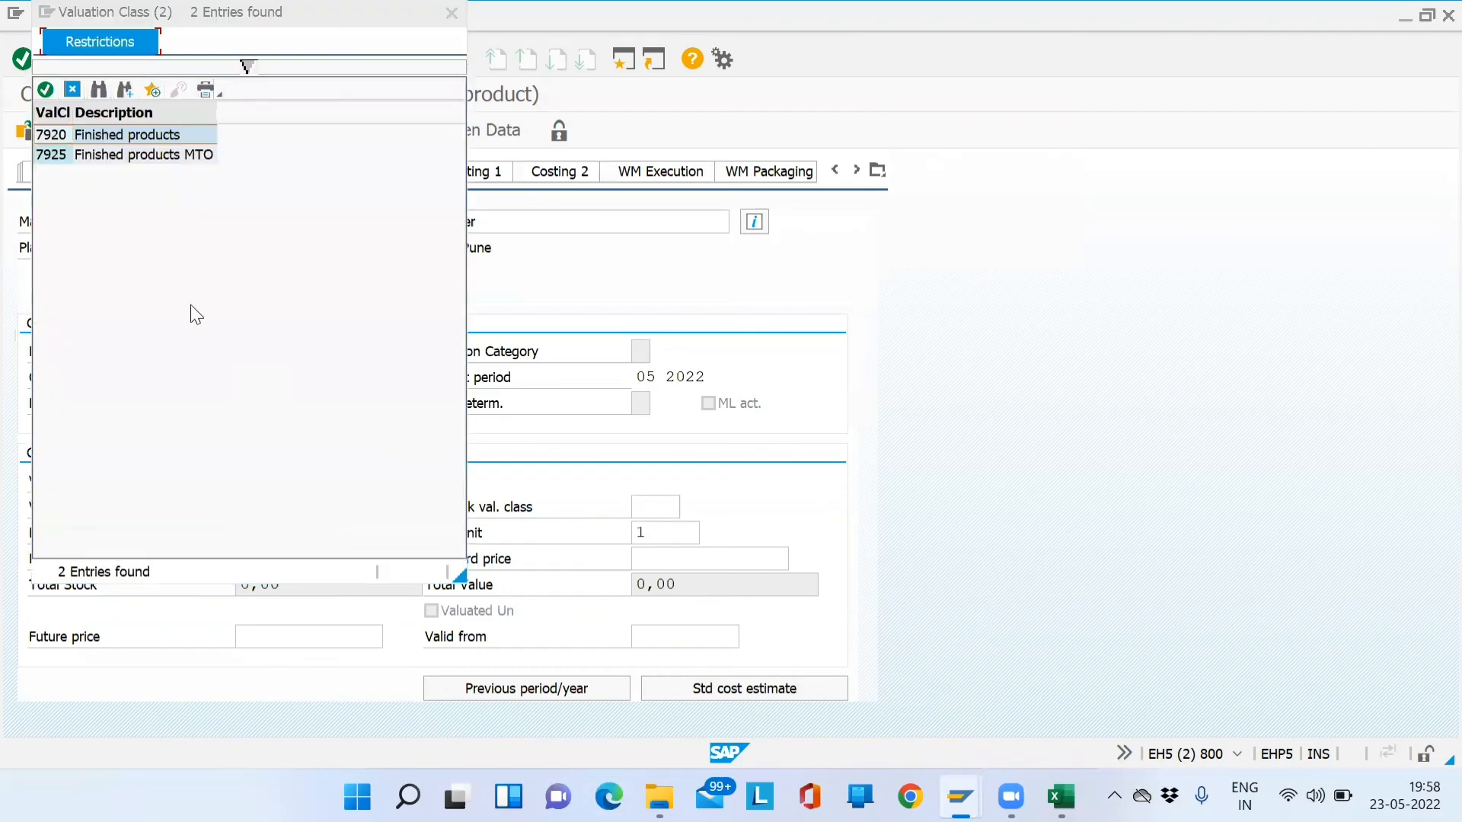
left_click(84, 136)
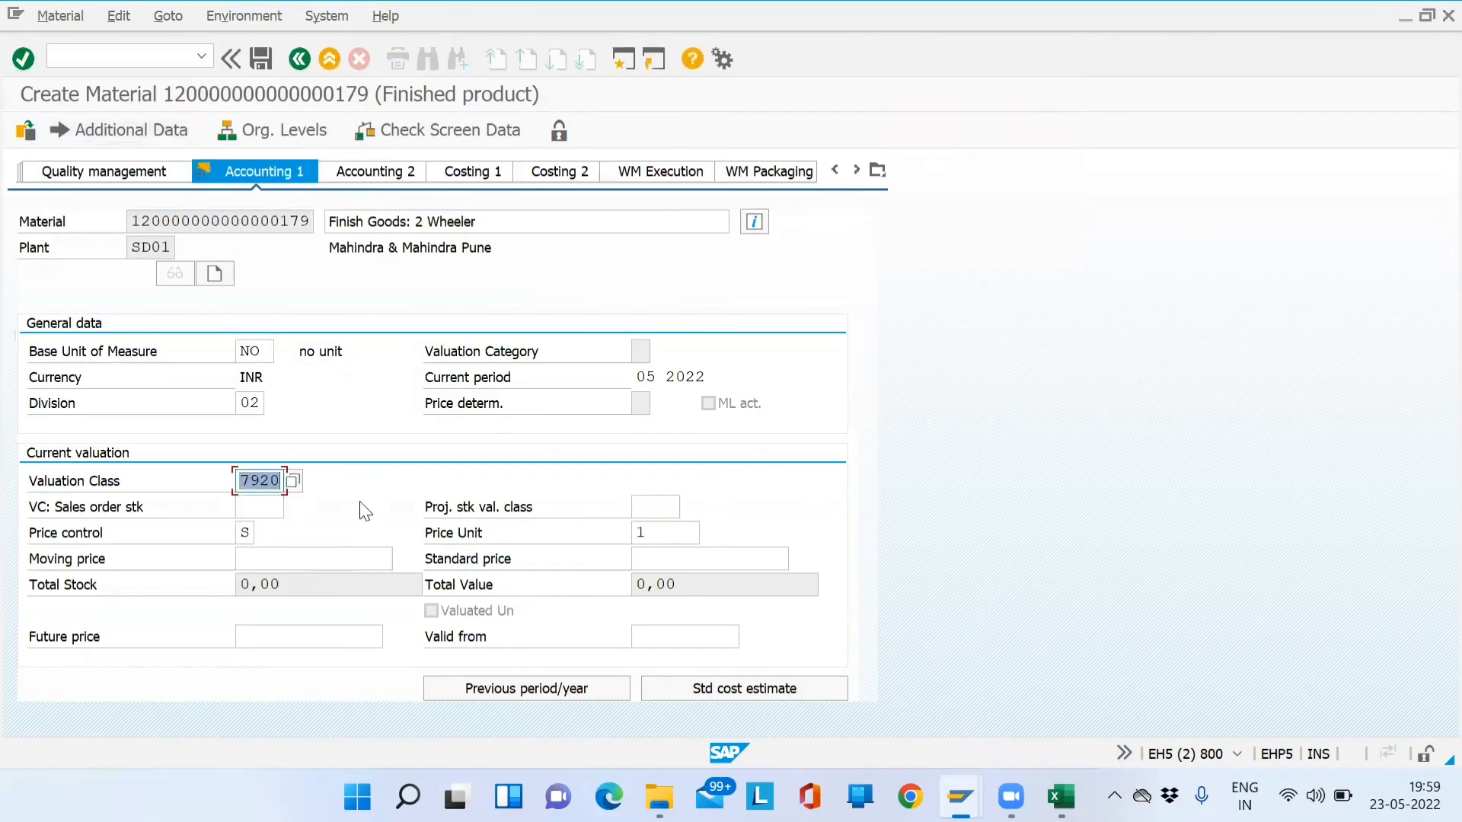
left_click(259, 507)
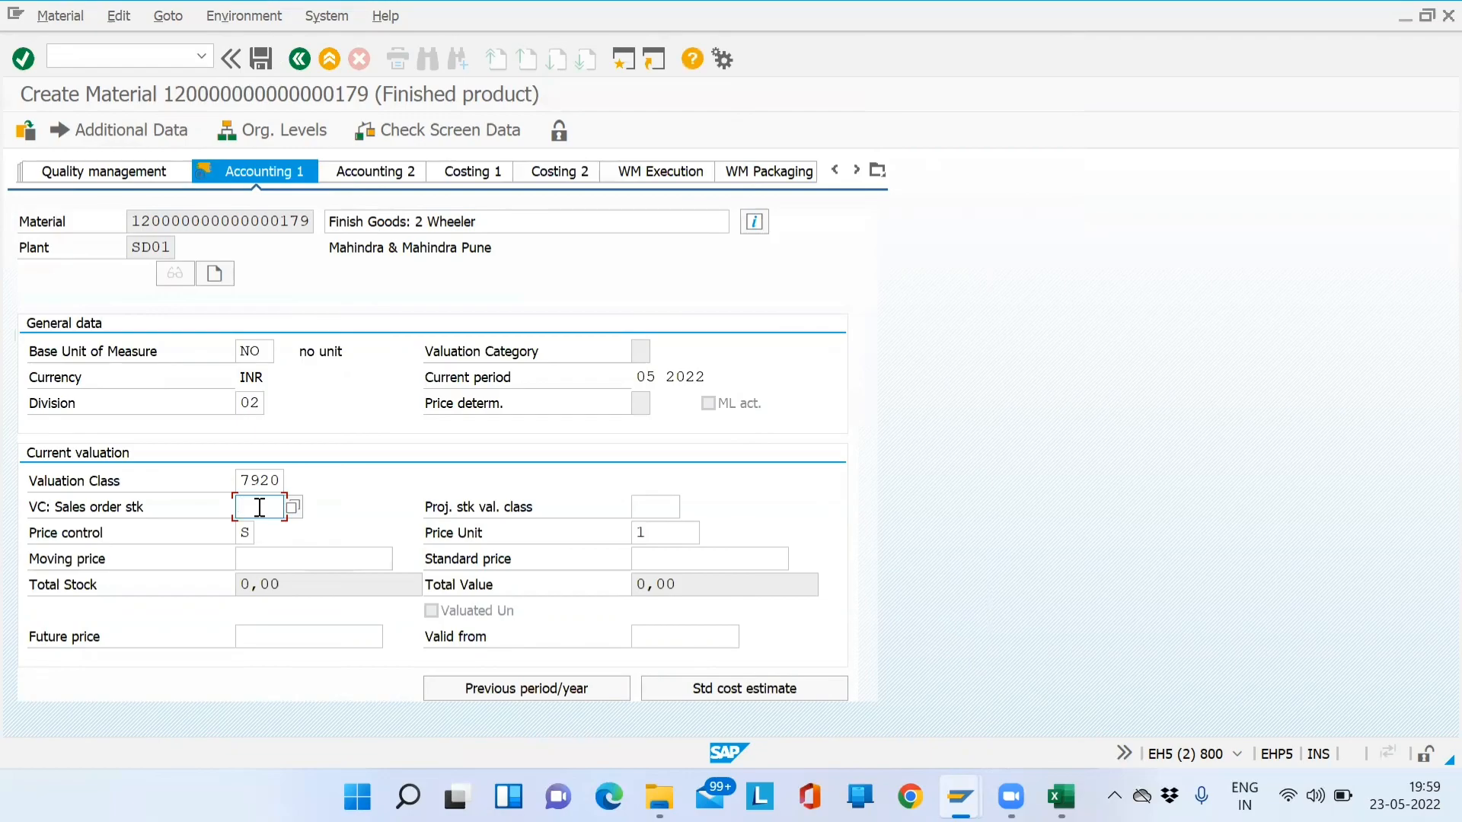
left_click(284, 559)
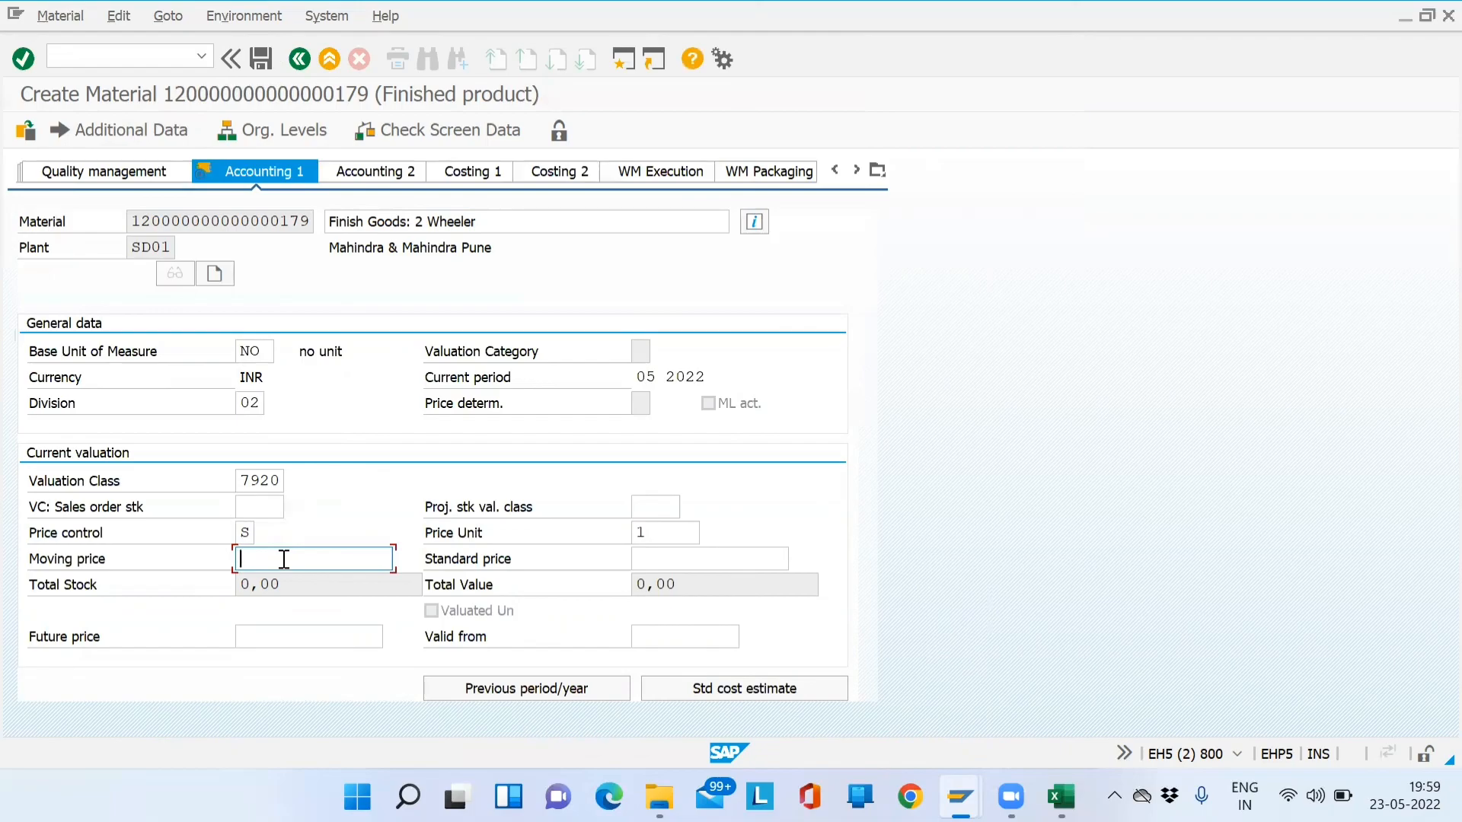
key("alt+Tab")
- Fix the E130 heading from 'Proce Control' to 'Price Control' and return to SAP
left_click_drag(935, 570, 943, 675)
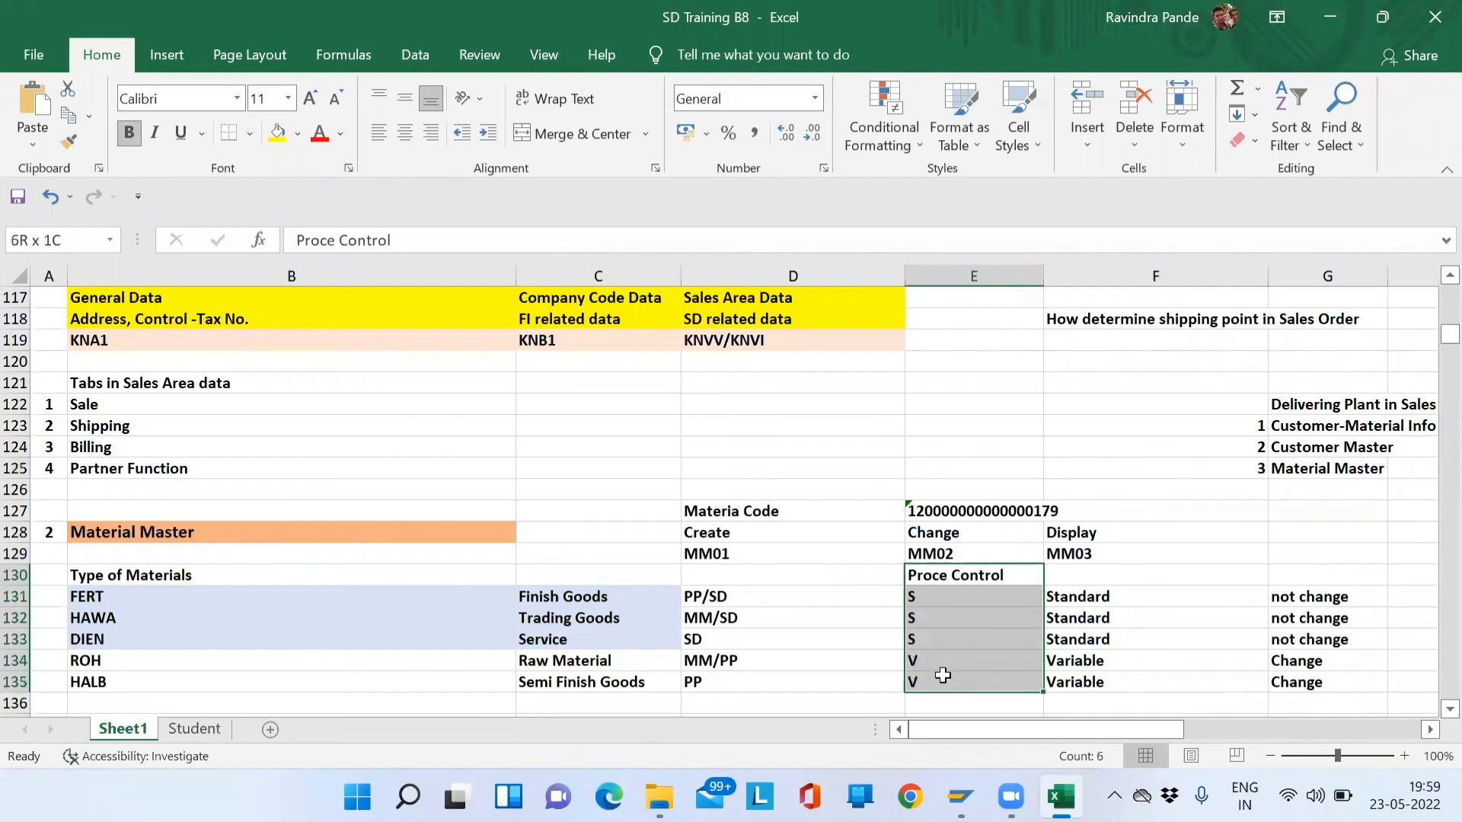
left_click(925, 576)
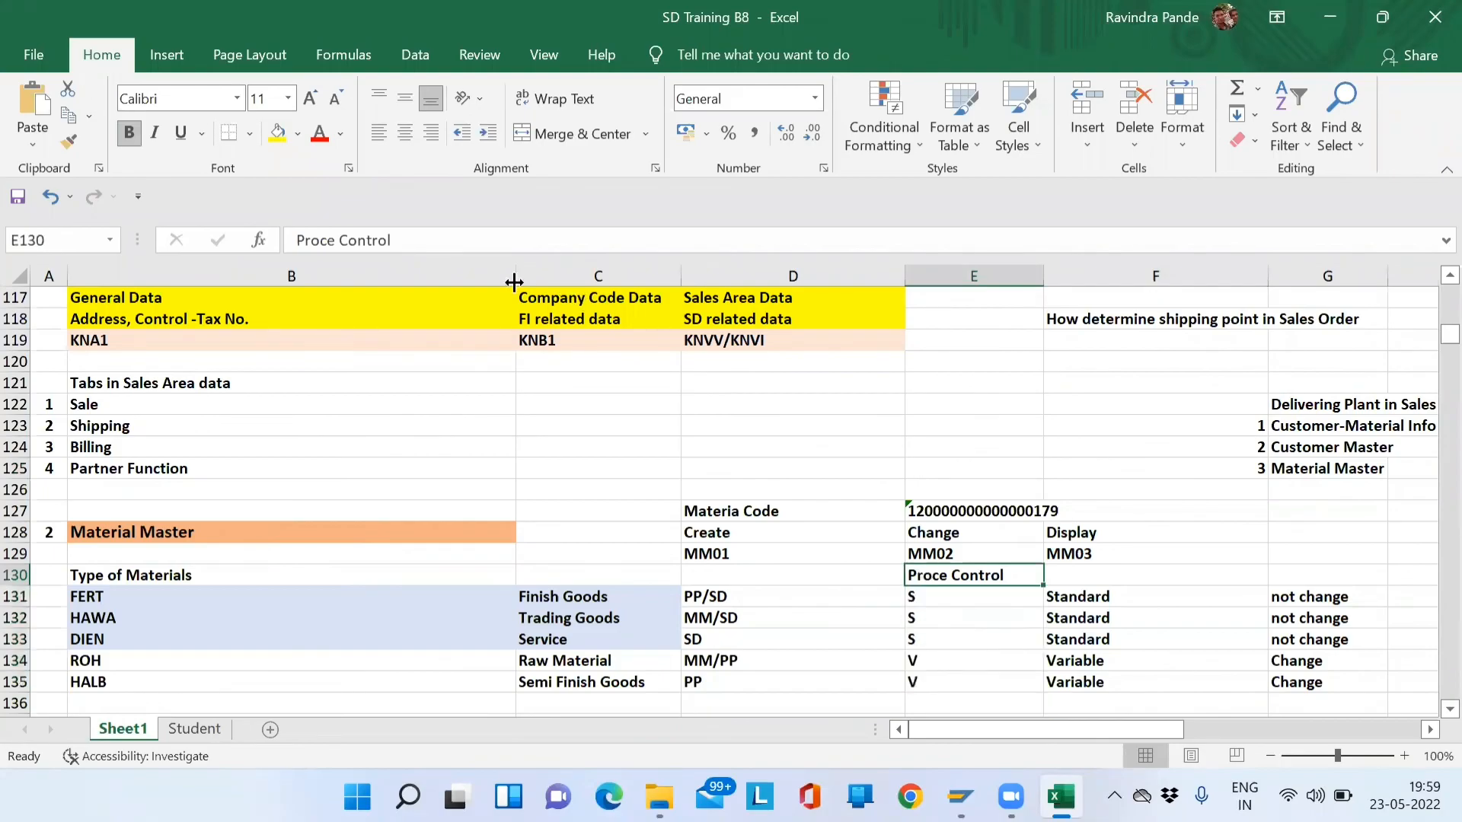
left_click(319, 242)
key("BackSpace")
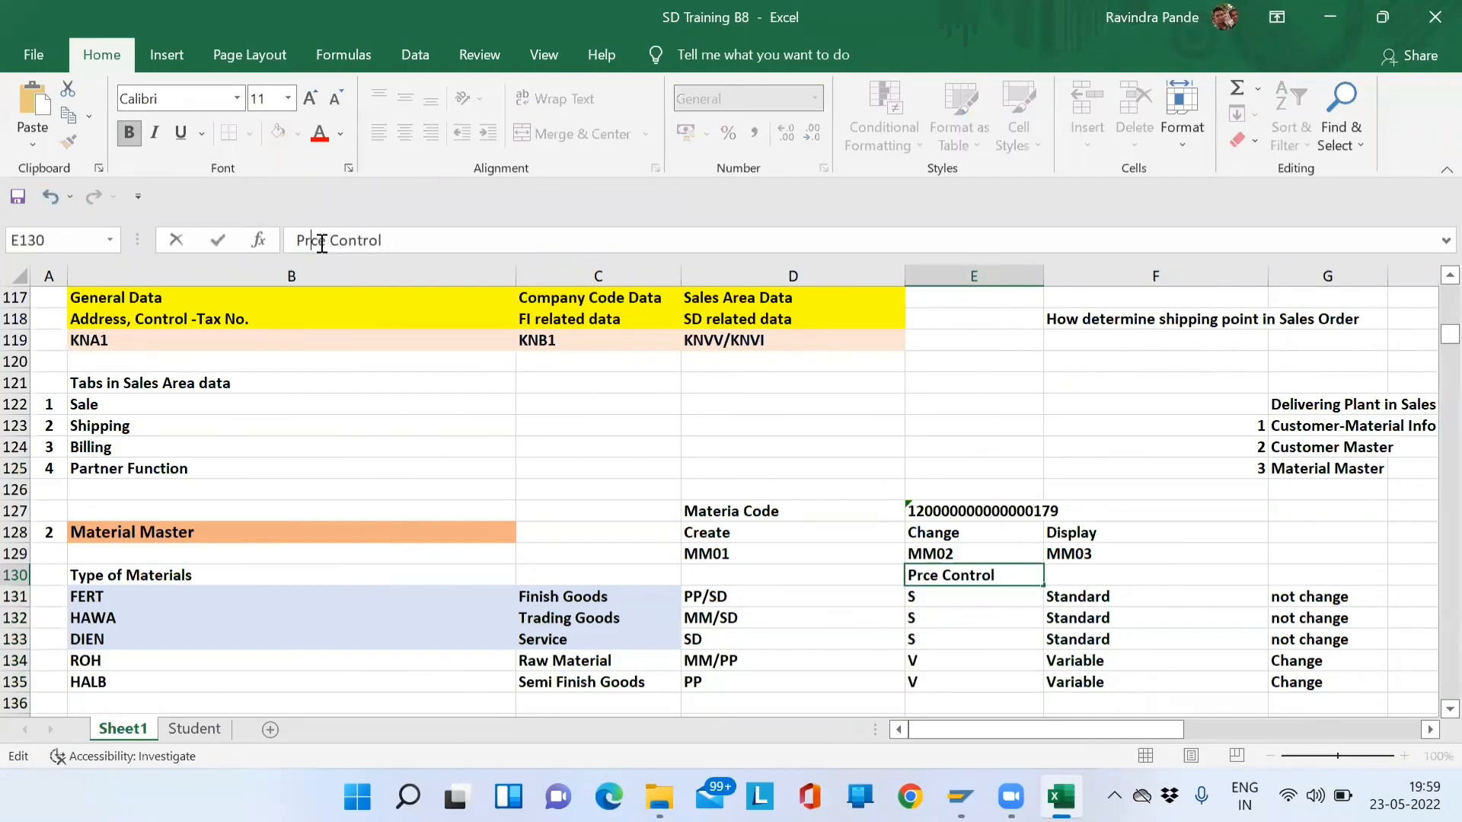
type("i")
key("Return")
key("alt+Tab")
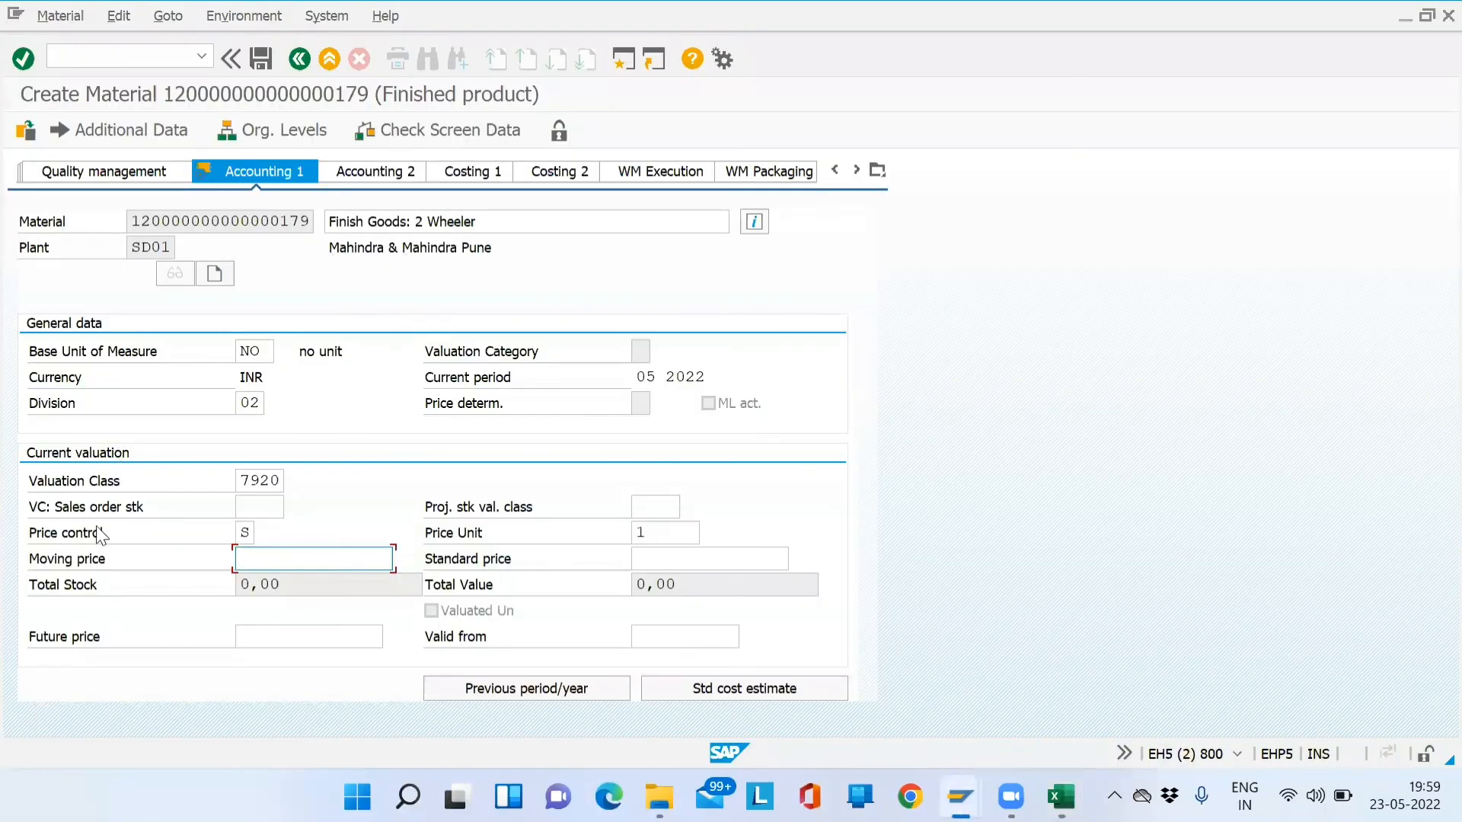
- Check the price control options and keep standard price S
left_click(251, 535)
left_click(263, 534)
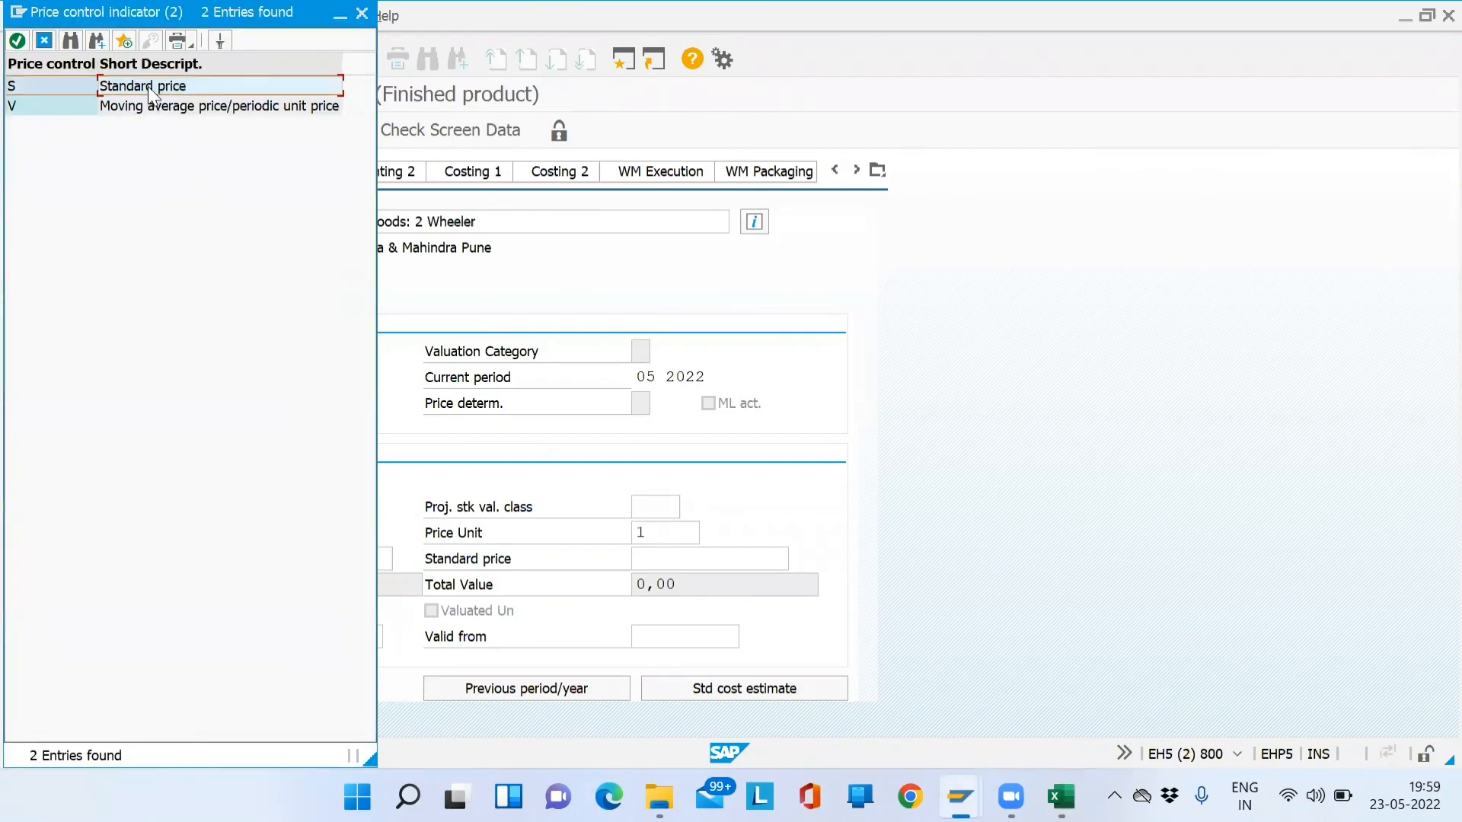
left_click(153, 106)
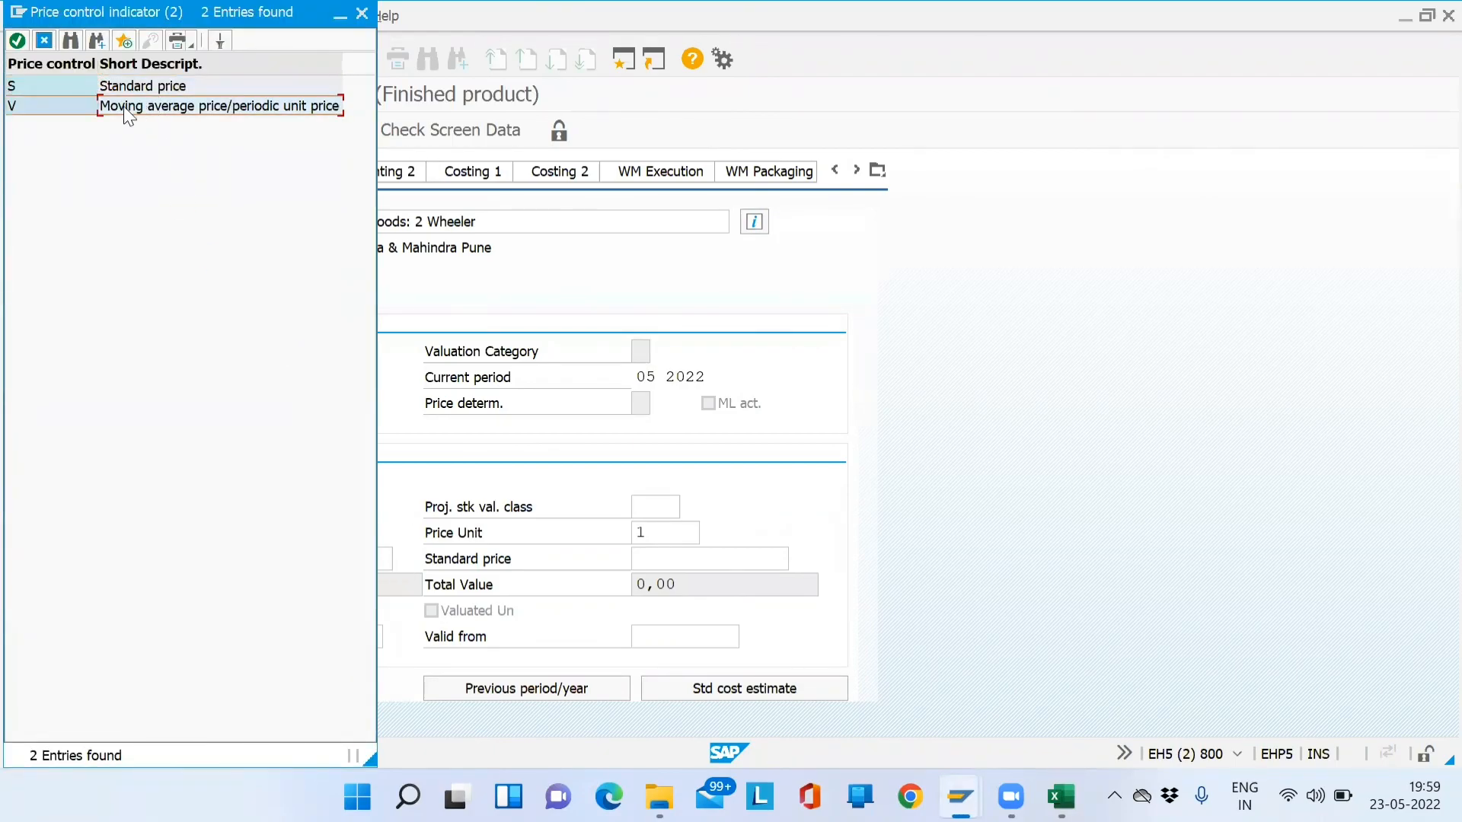
left_click(362, 13)
left_click(302, 559)
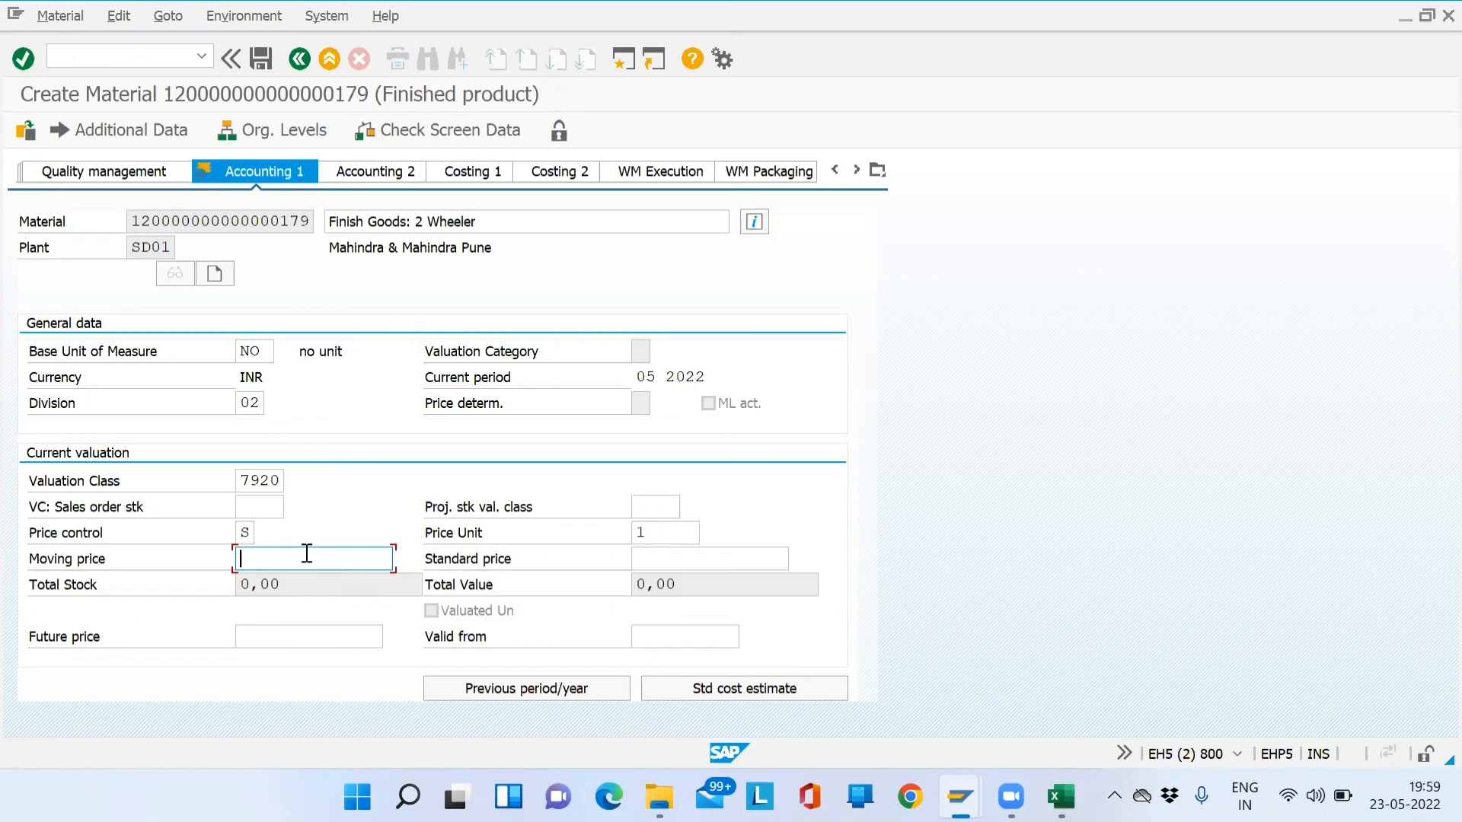
key("Return")
key("Return")
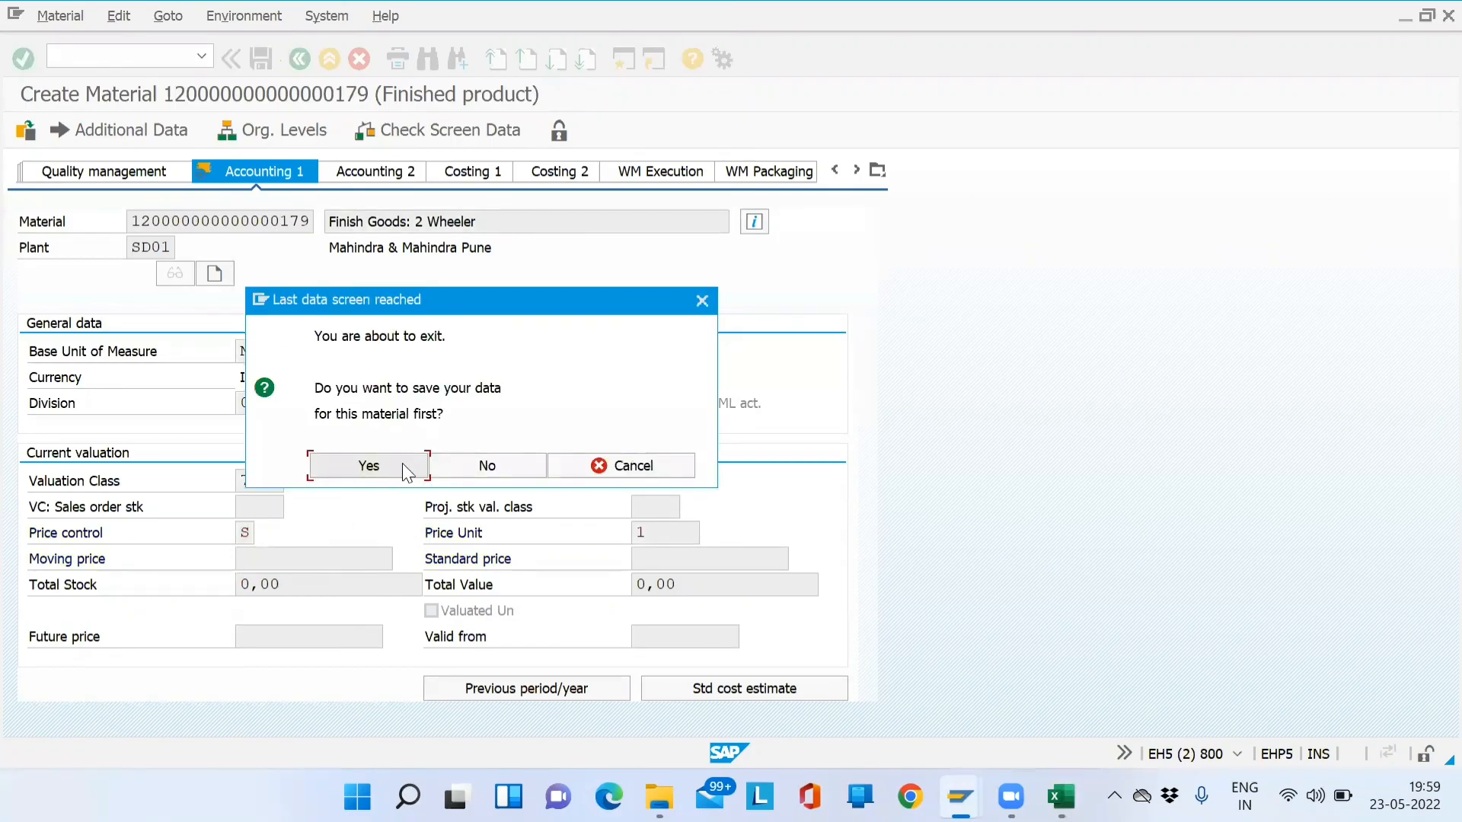
left_click(403, 466)
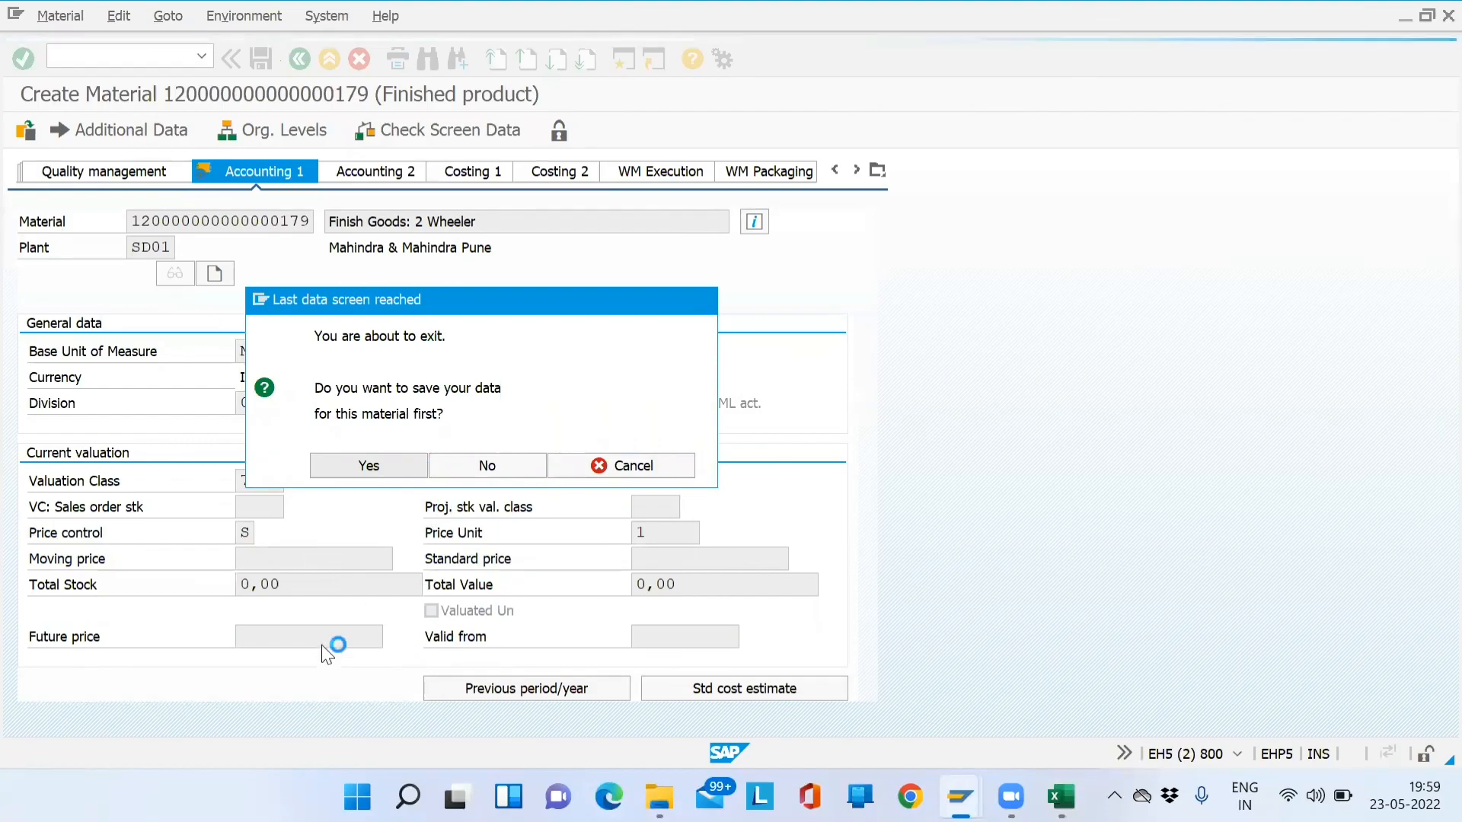
left_click(128, 753)
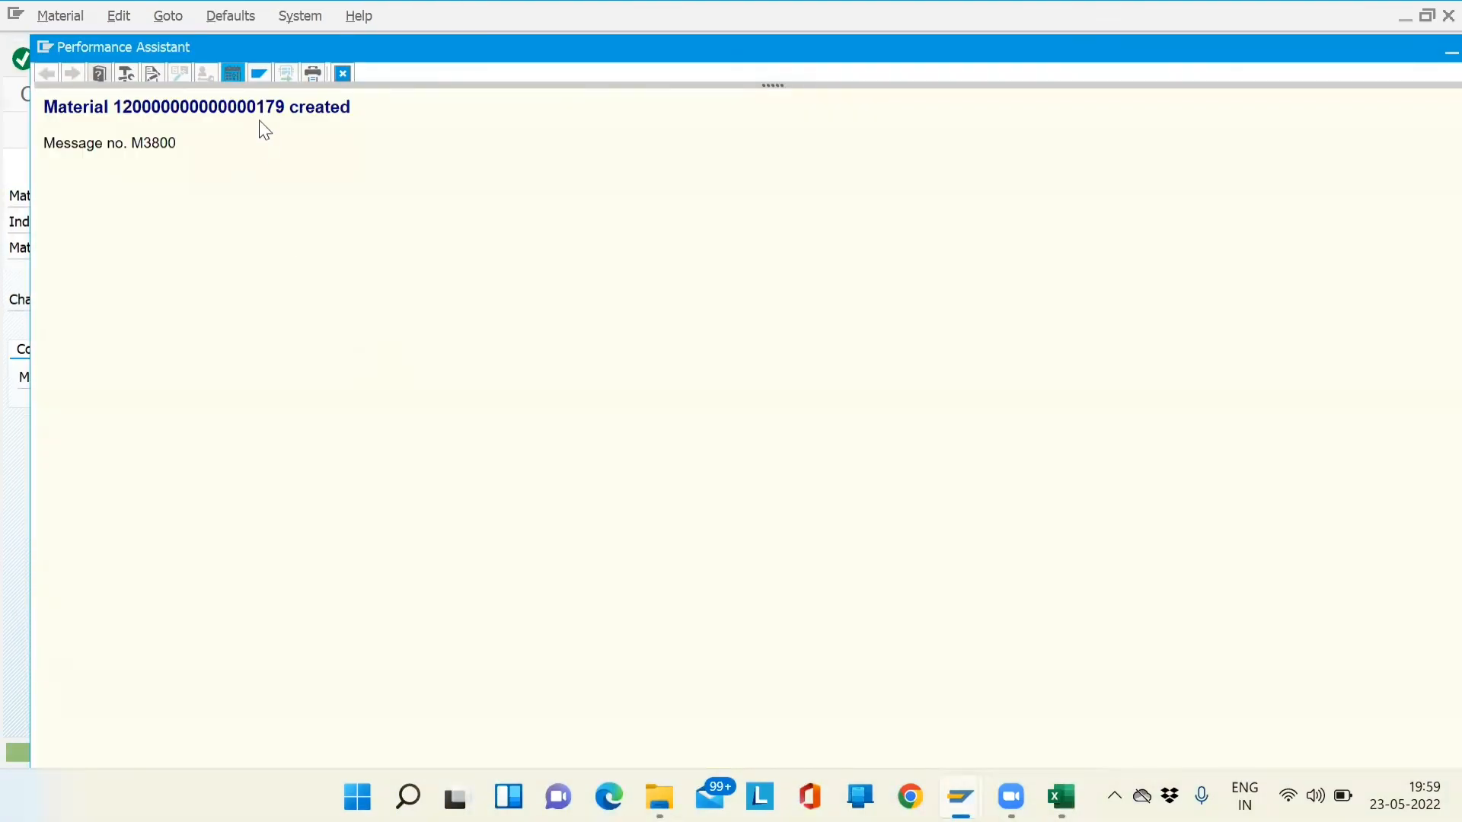
double_click(257, 112)
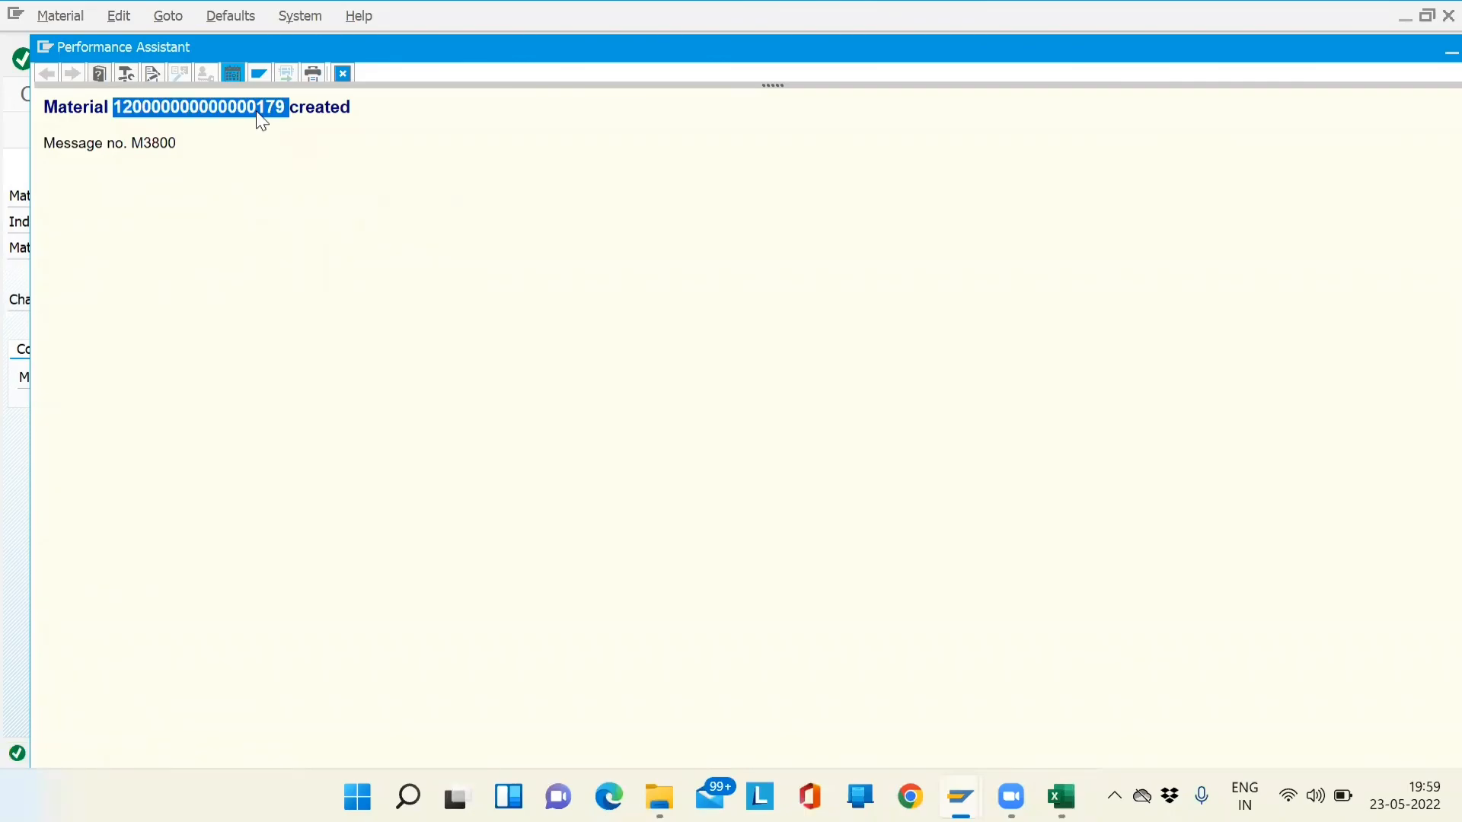
key("alt+Tab")
key("alt+Tab")
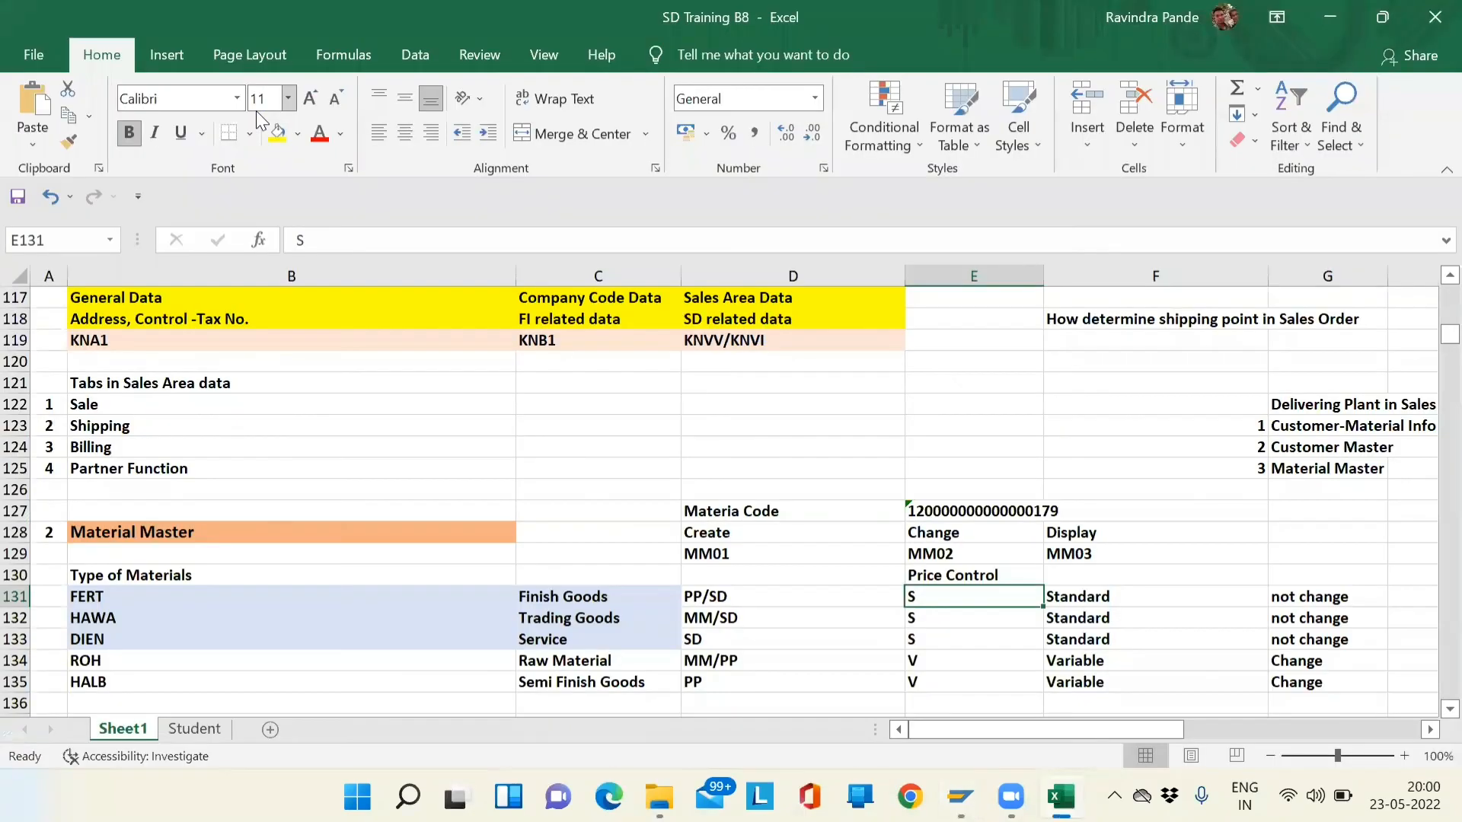
key("Up")
key("Up")
key("Up")
key("Up")
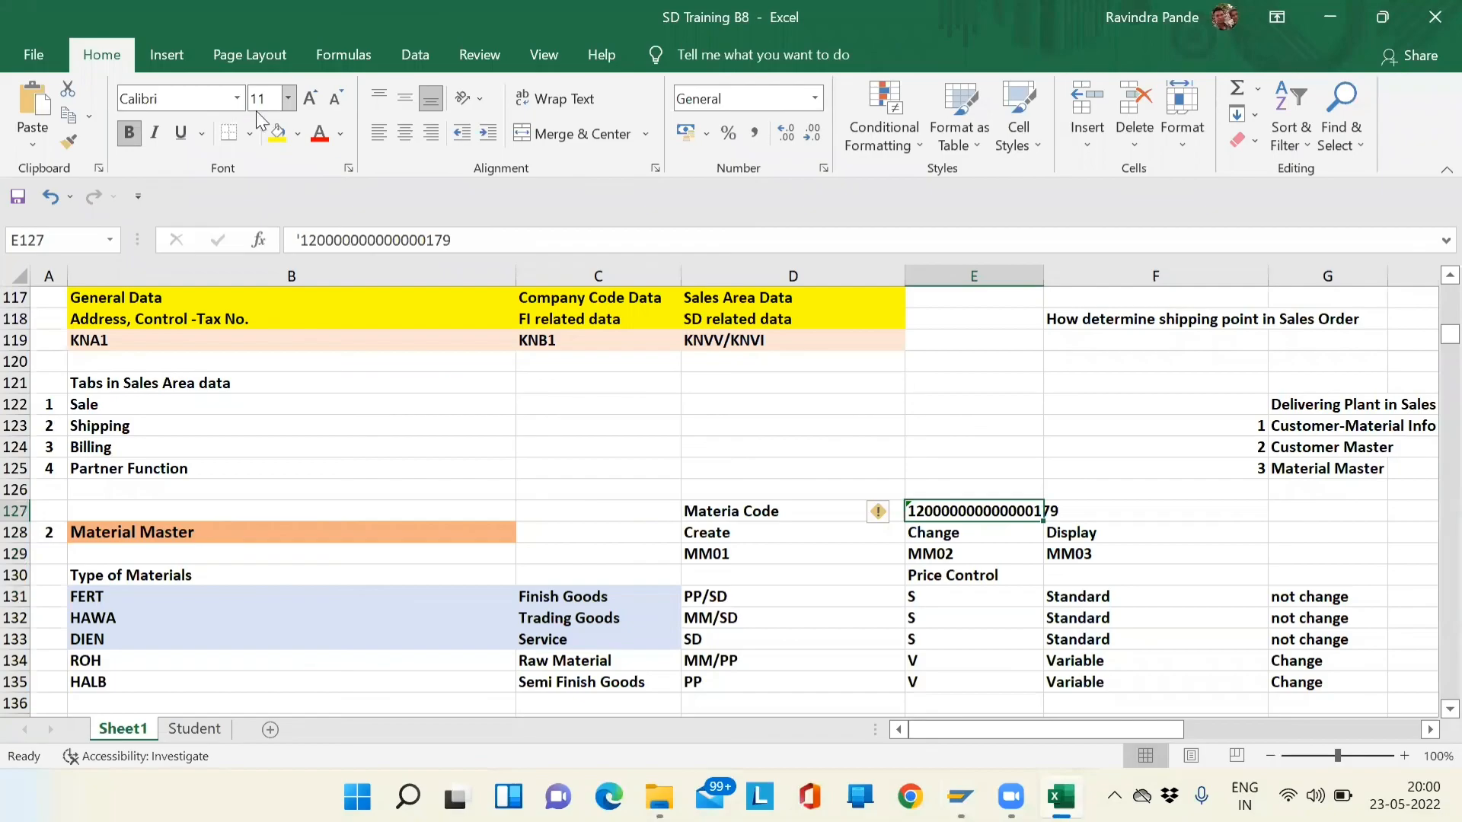
key("Left")
key("Left")
key("Right")
key("Right")
key("Right")
key("Left")
left_click(277, 144)
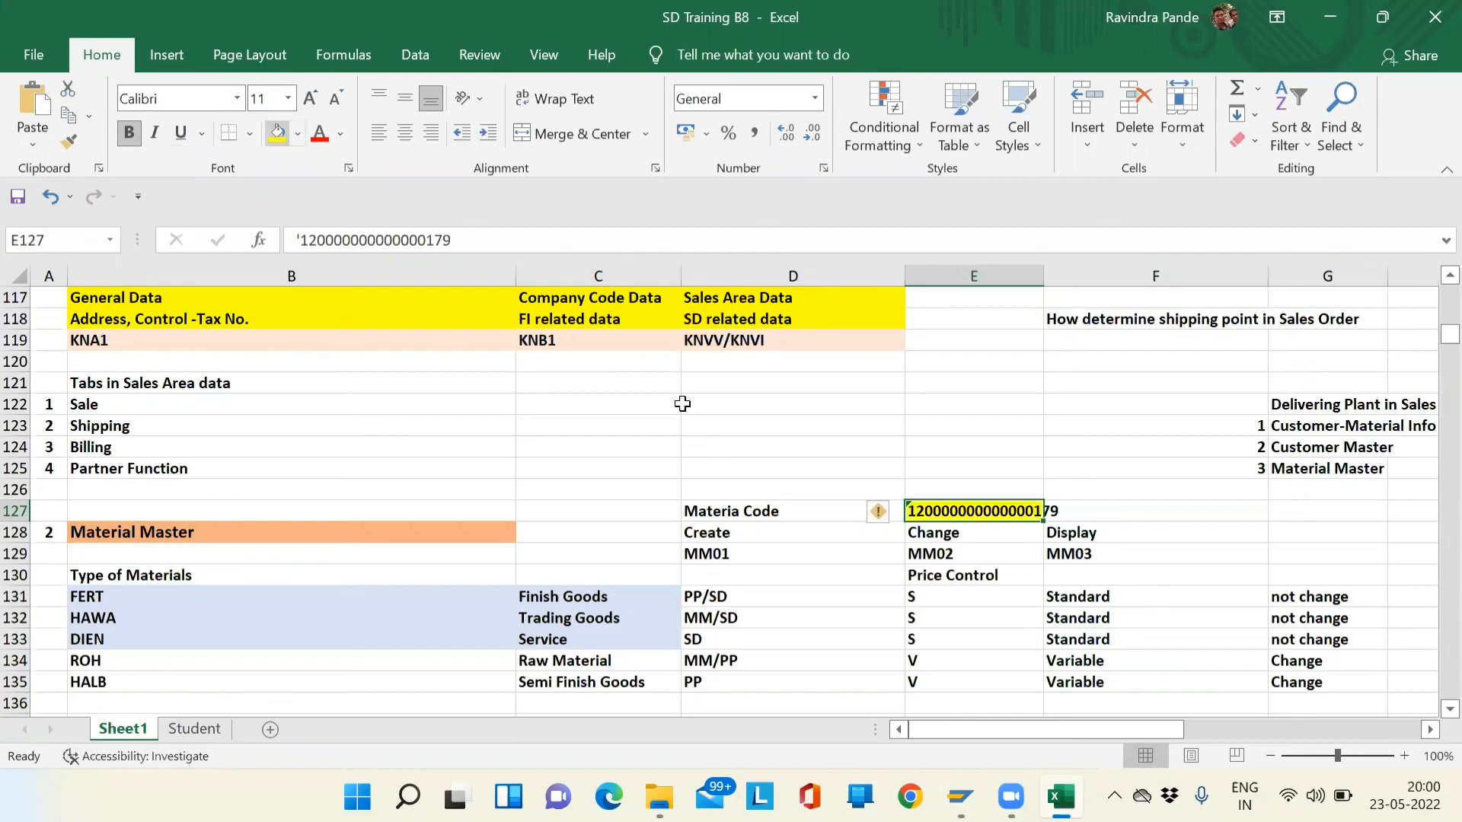
left_click(1013, 562)
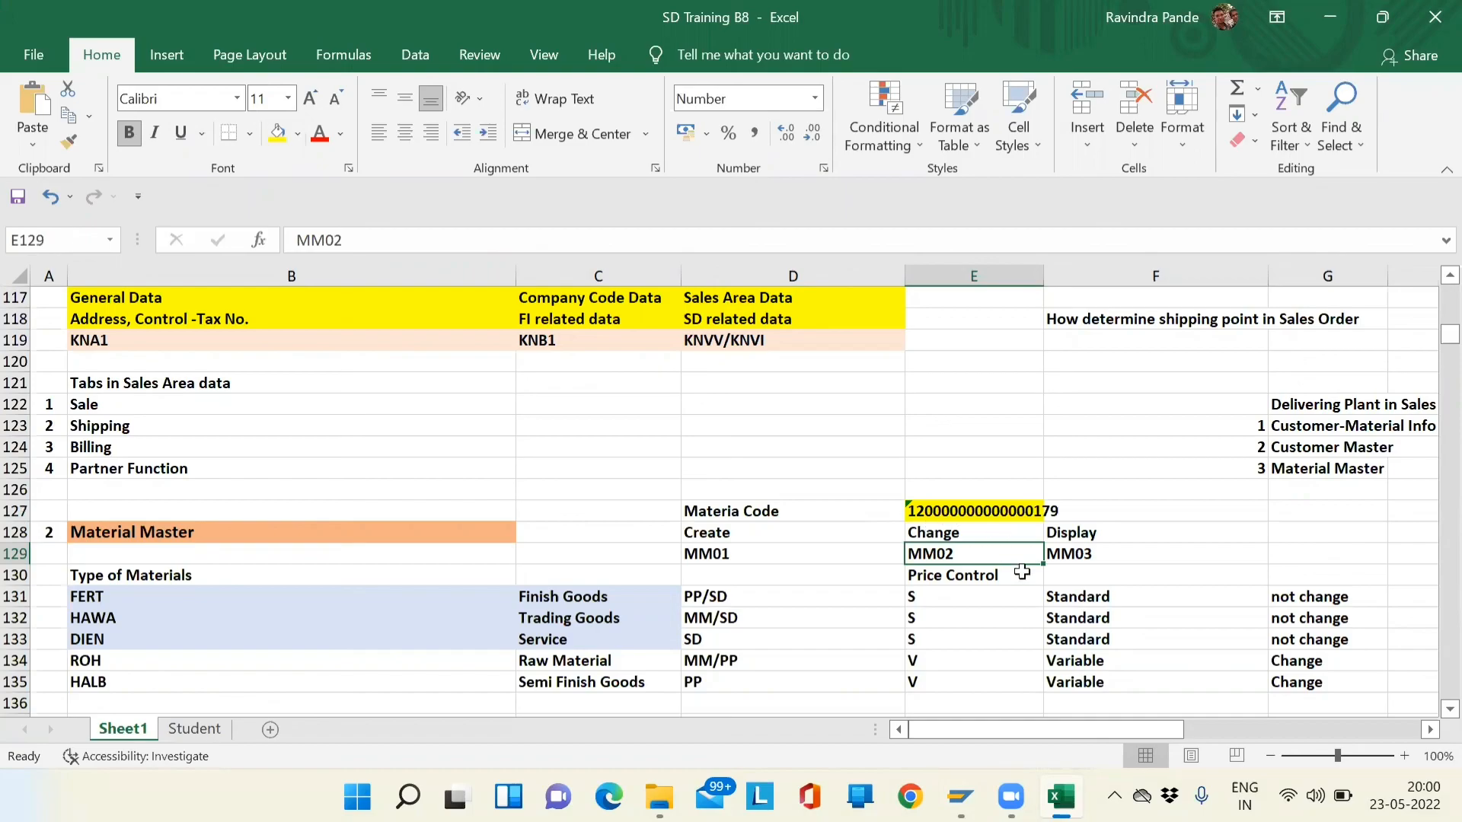
key("Down")
key("Down")
key("Down")
key("Down")
key("Down")
key("Down")
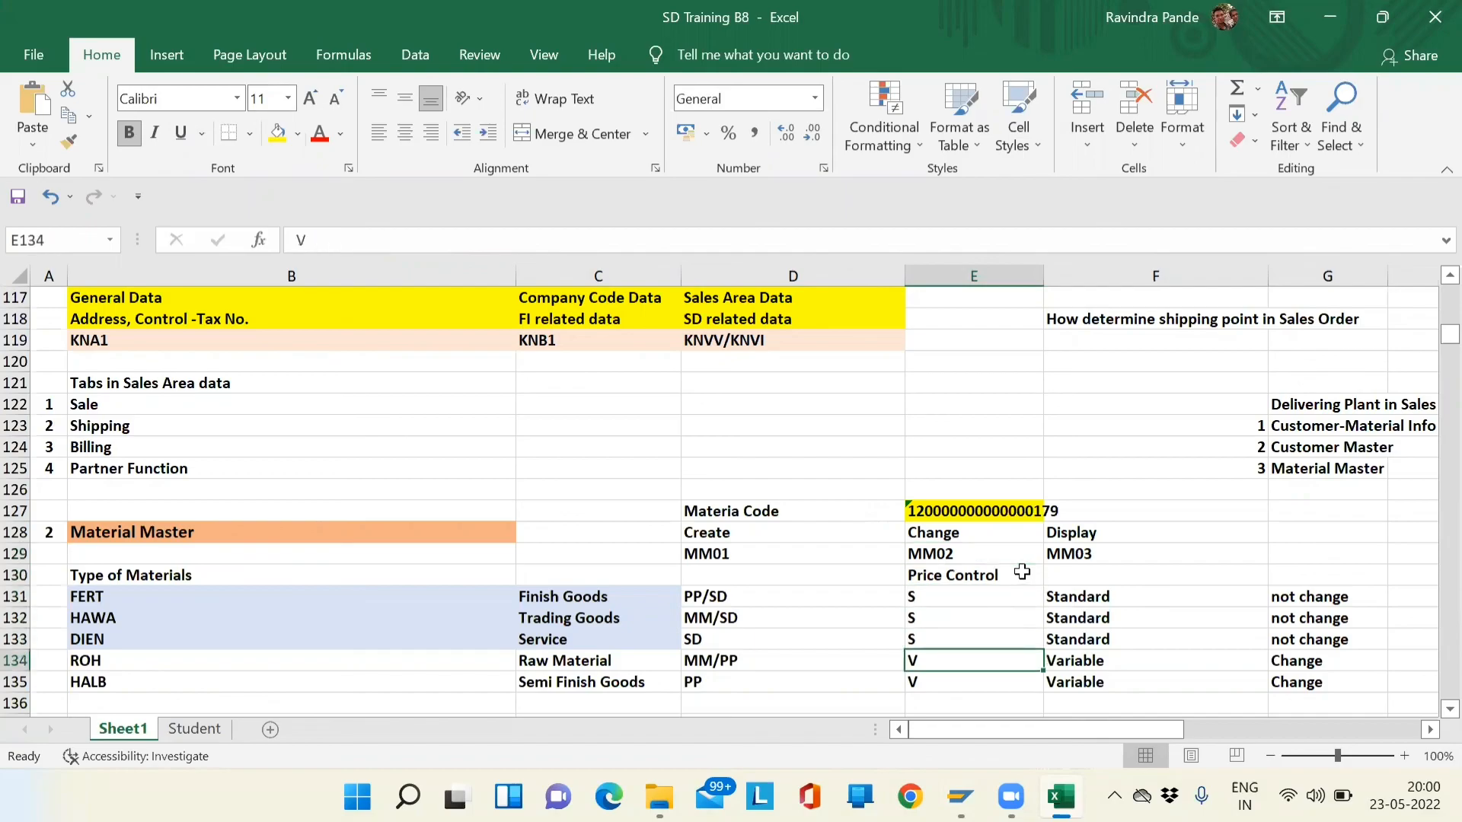
key("Up")
key("Up")
key("Up")
key("Up")
key("Up")
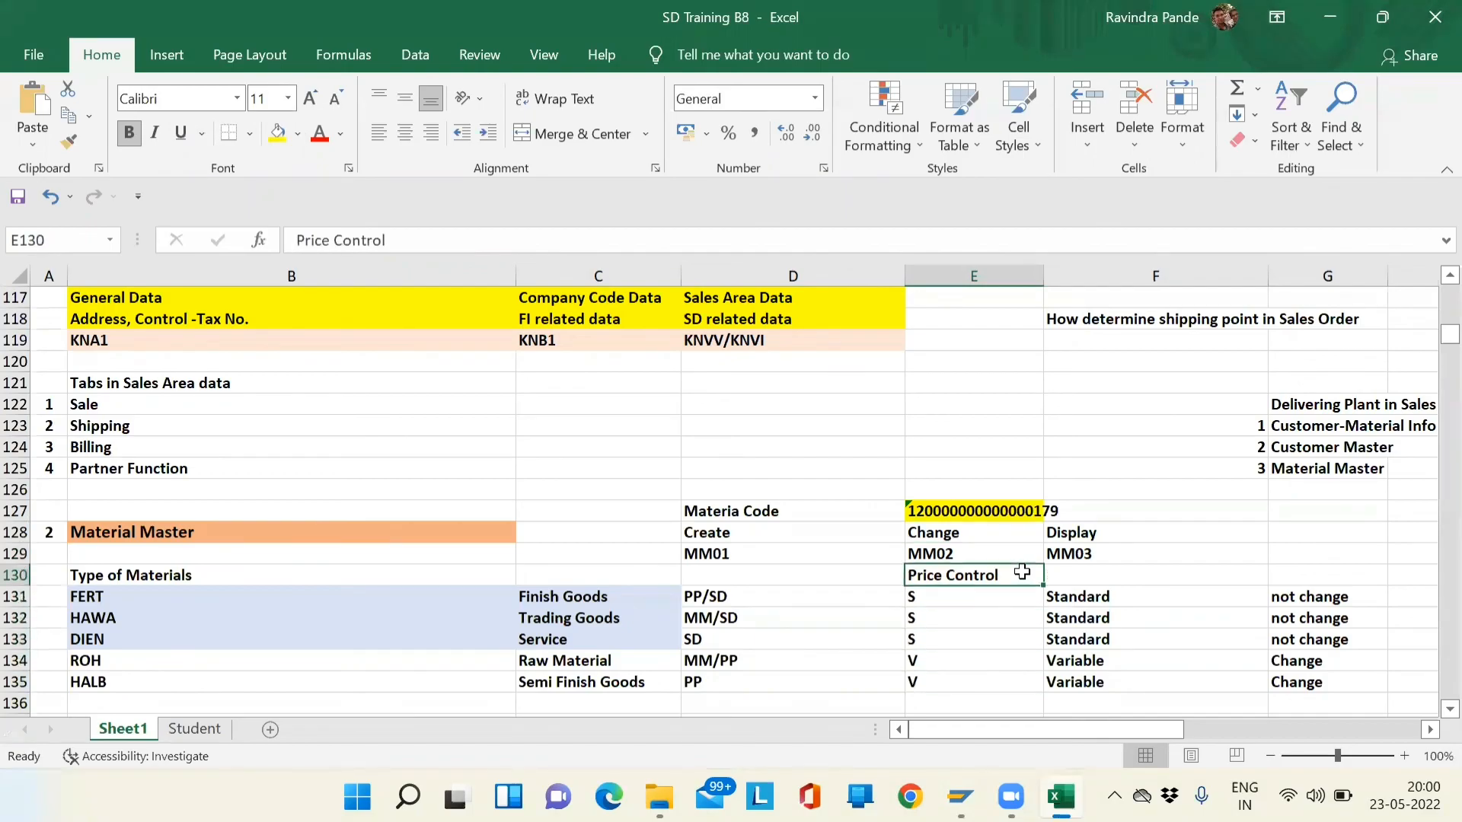